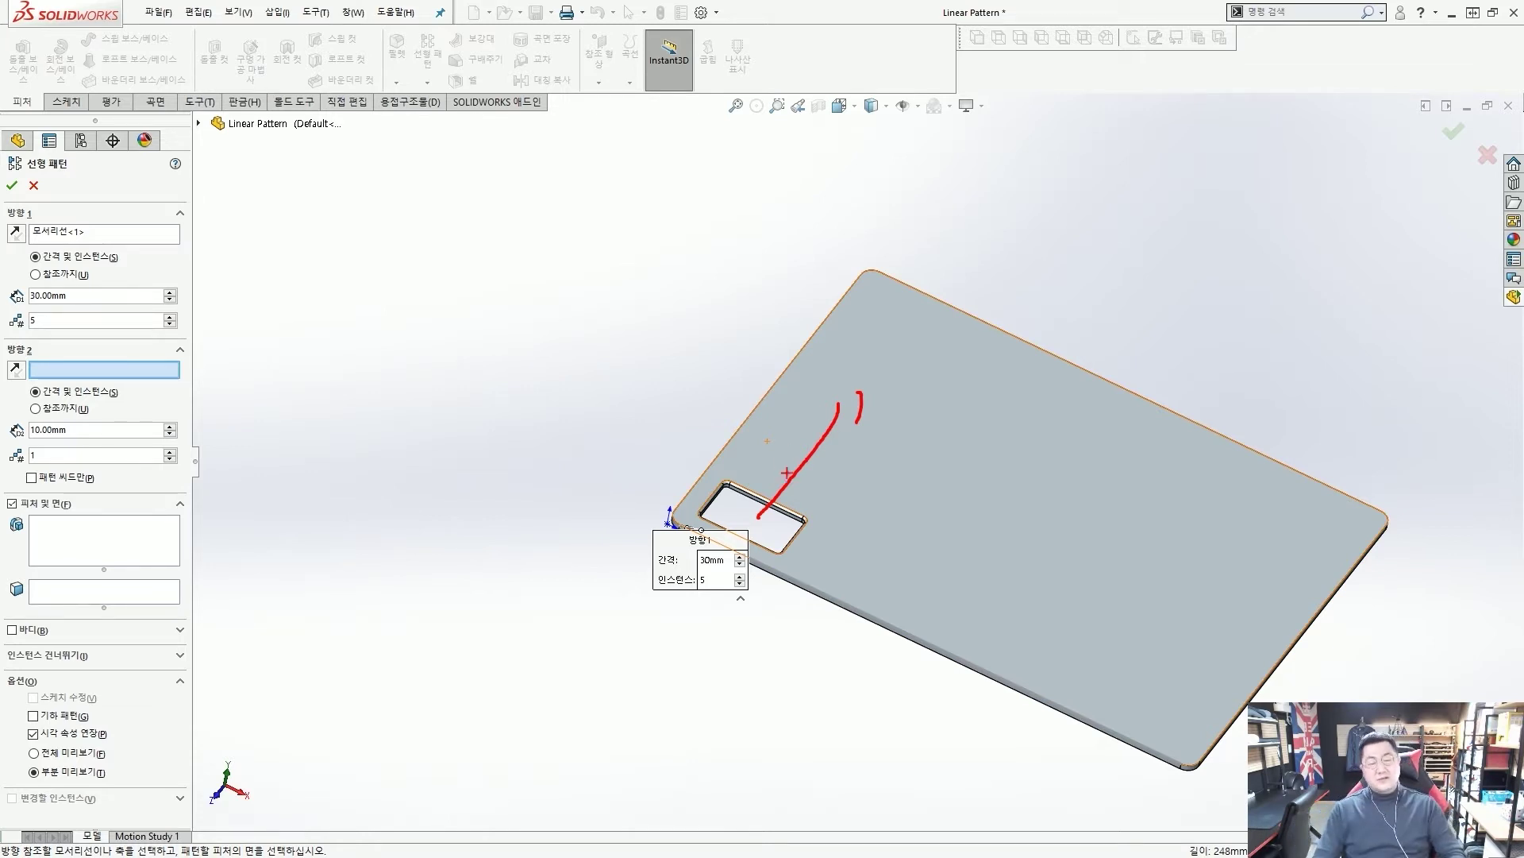
key("Escape")
scroll(825, 508, "down", 6)
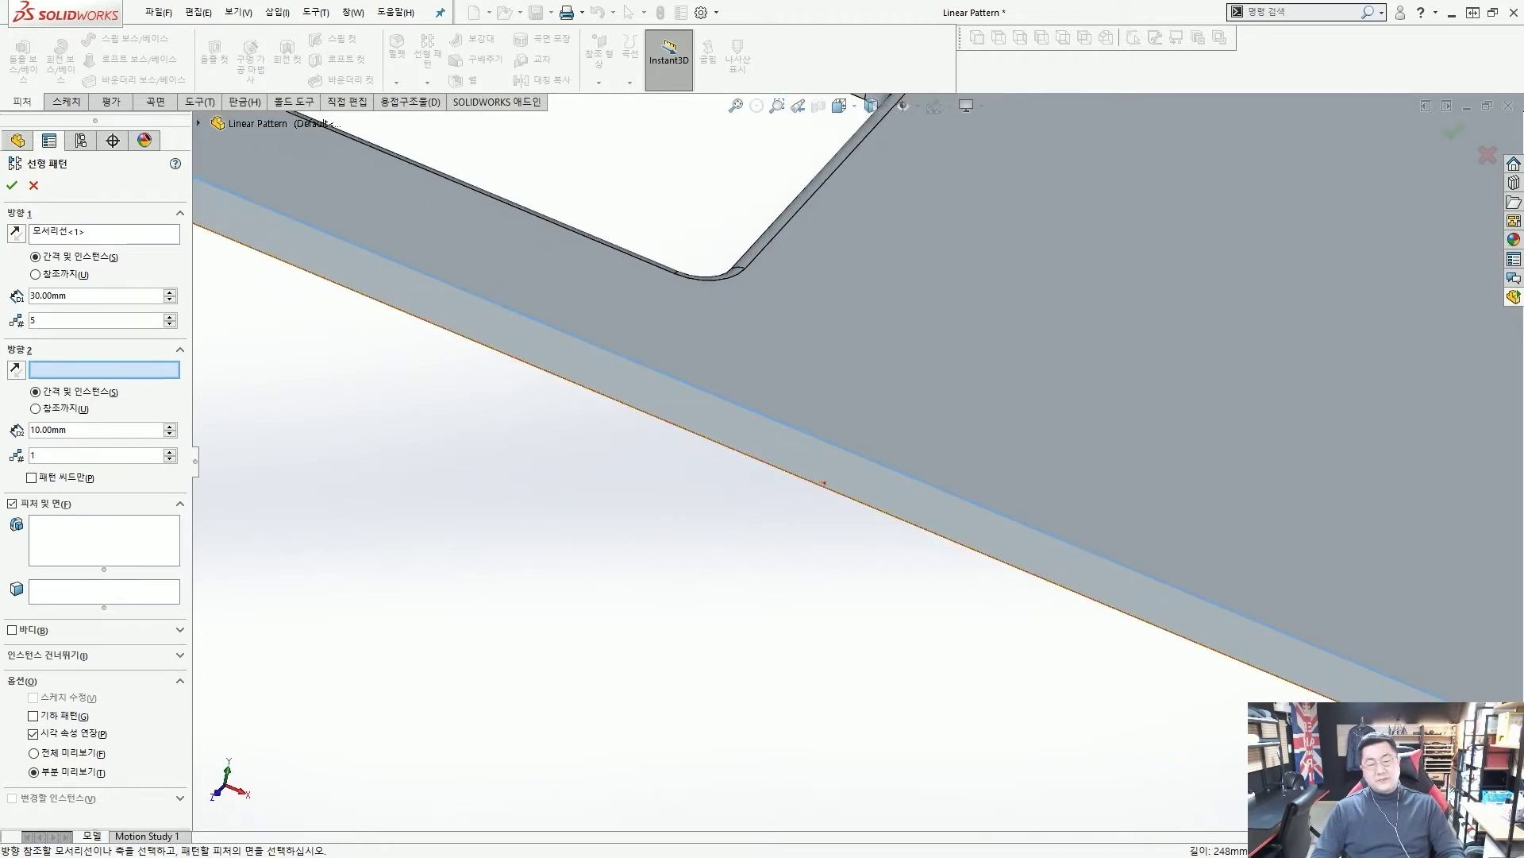
mouse_move(734, 425)
left_mouse_down()
mouse_move(794, 480)
mouse_move(861, 509)
left_mouse_up()
left_click_drag(871, 491, 975, 555)
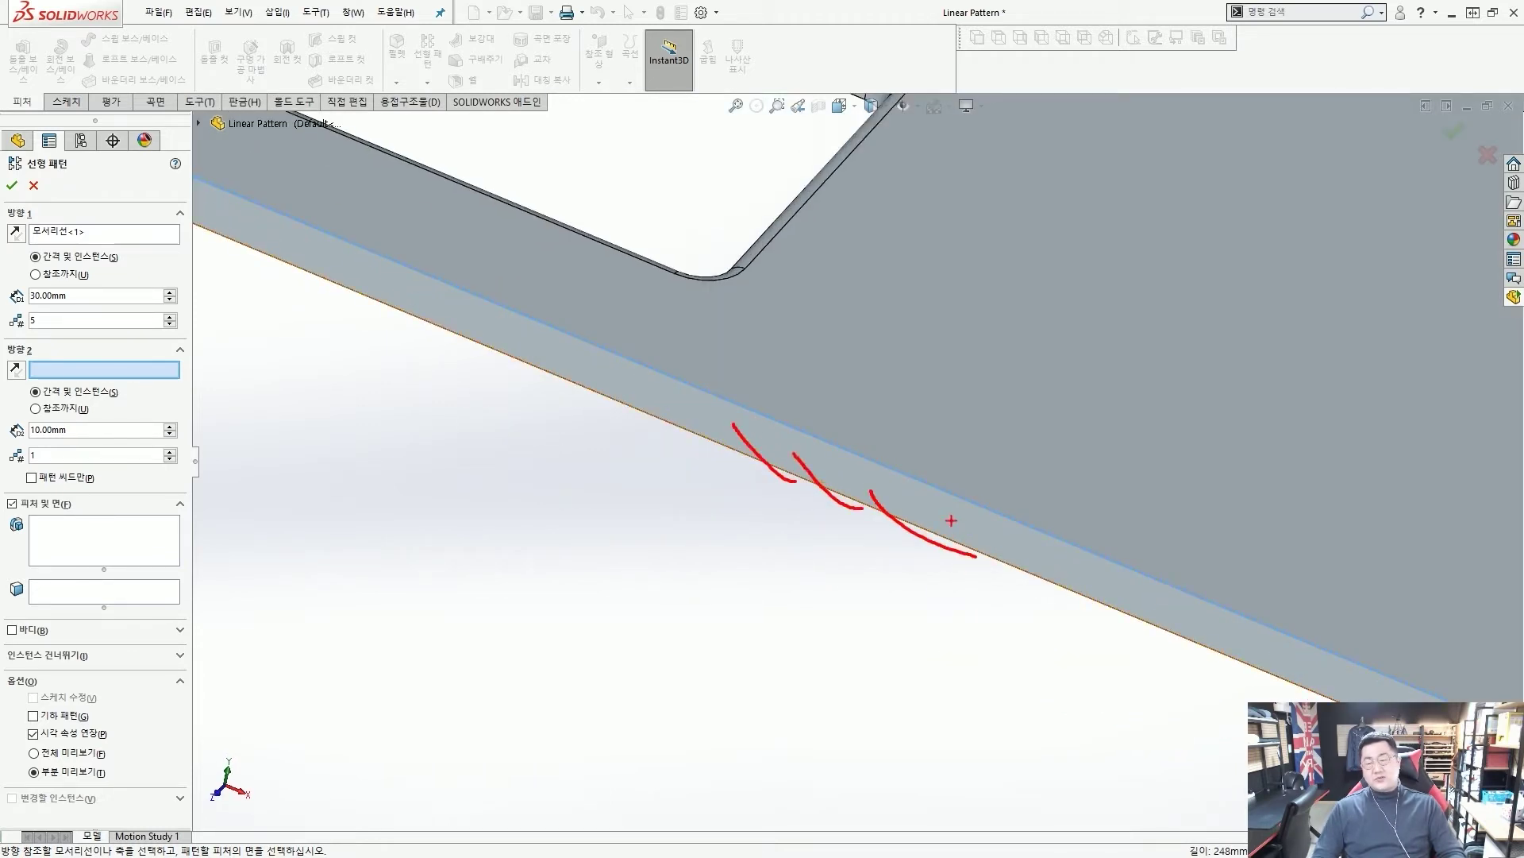
left_click_drag(944, 488, 1015, 361)
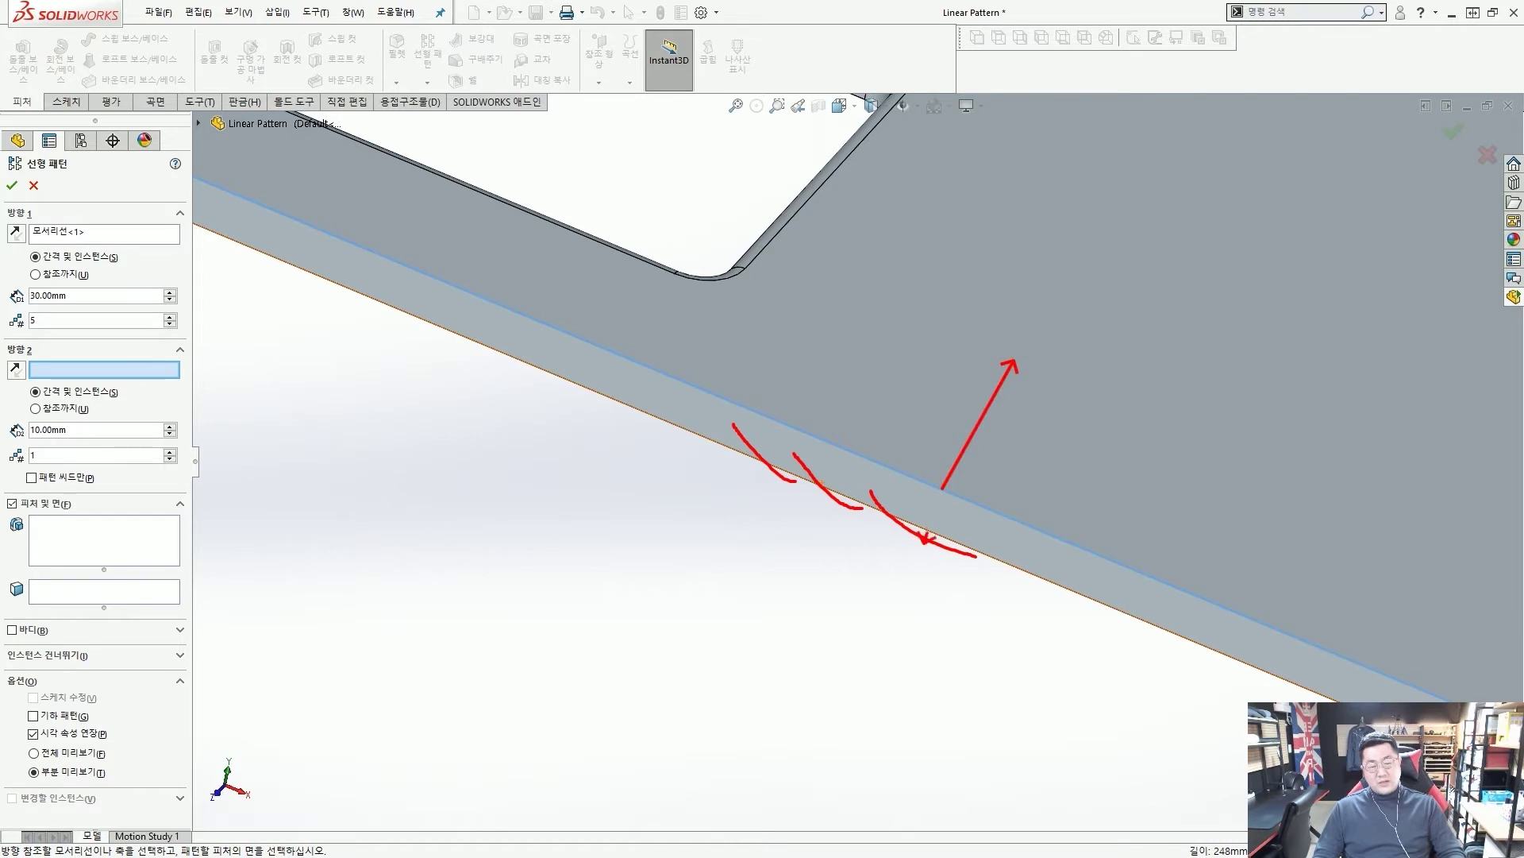
left_click_drag(926, 534, 861, 683)
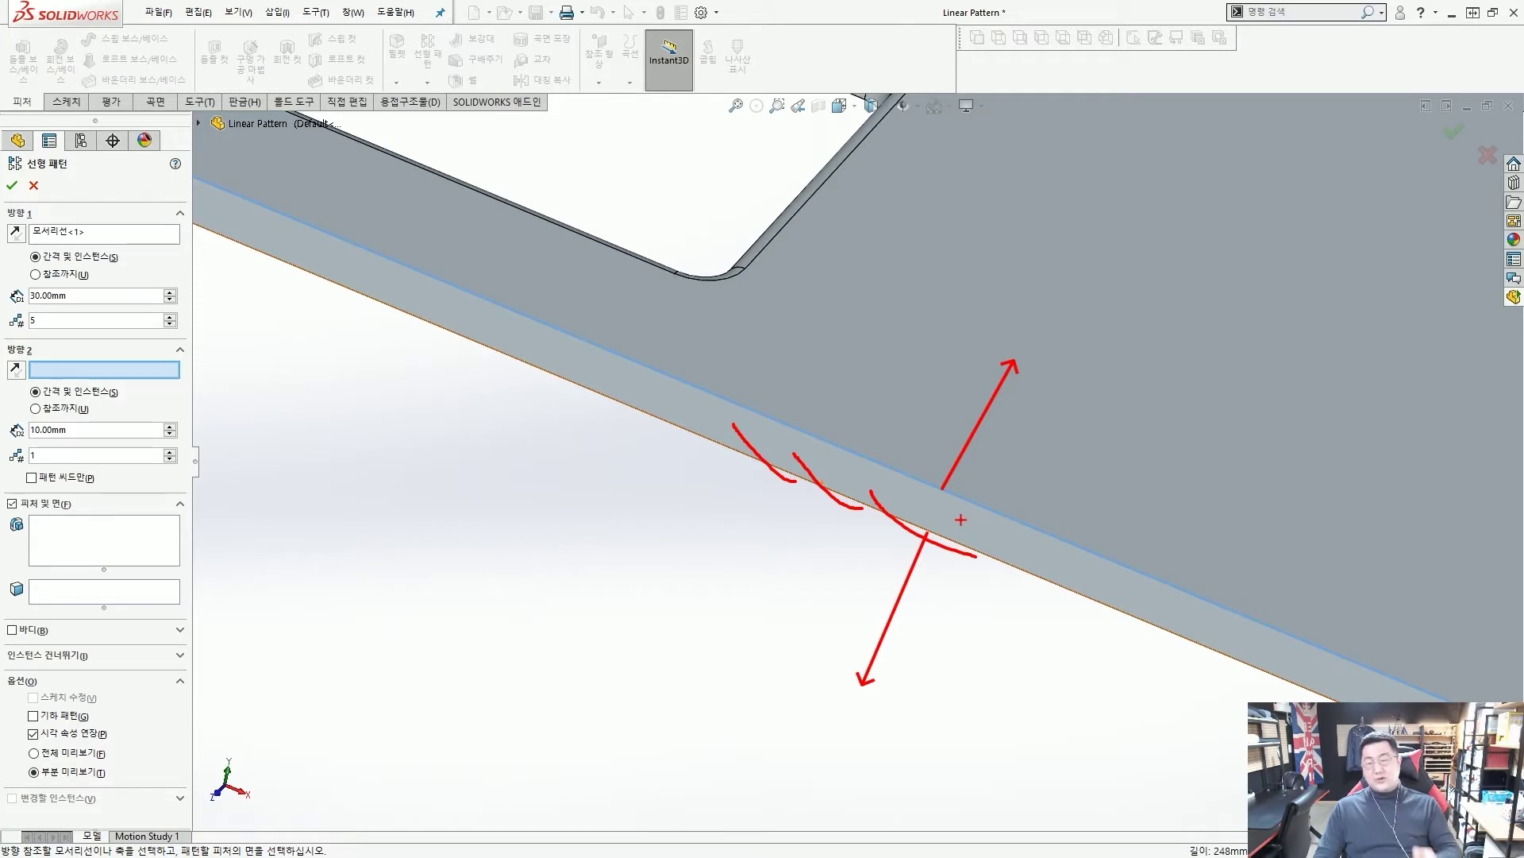
key("Escape")
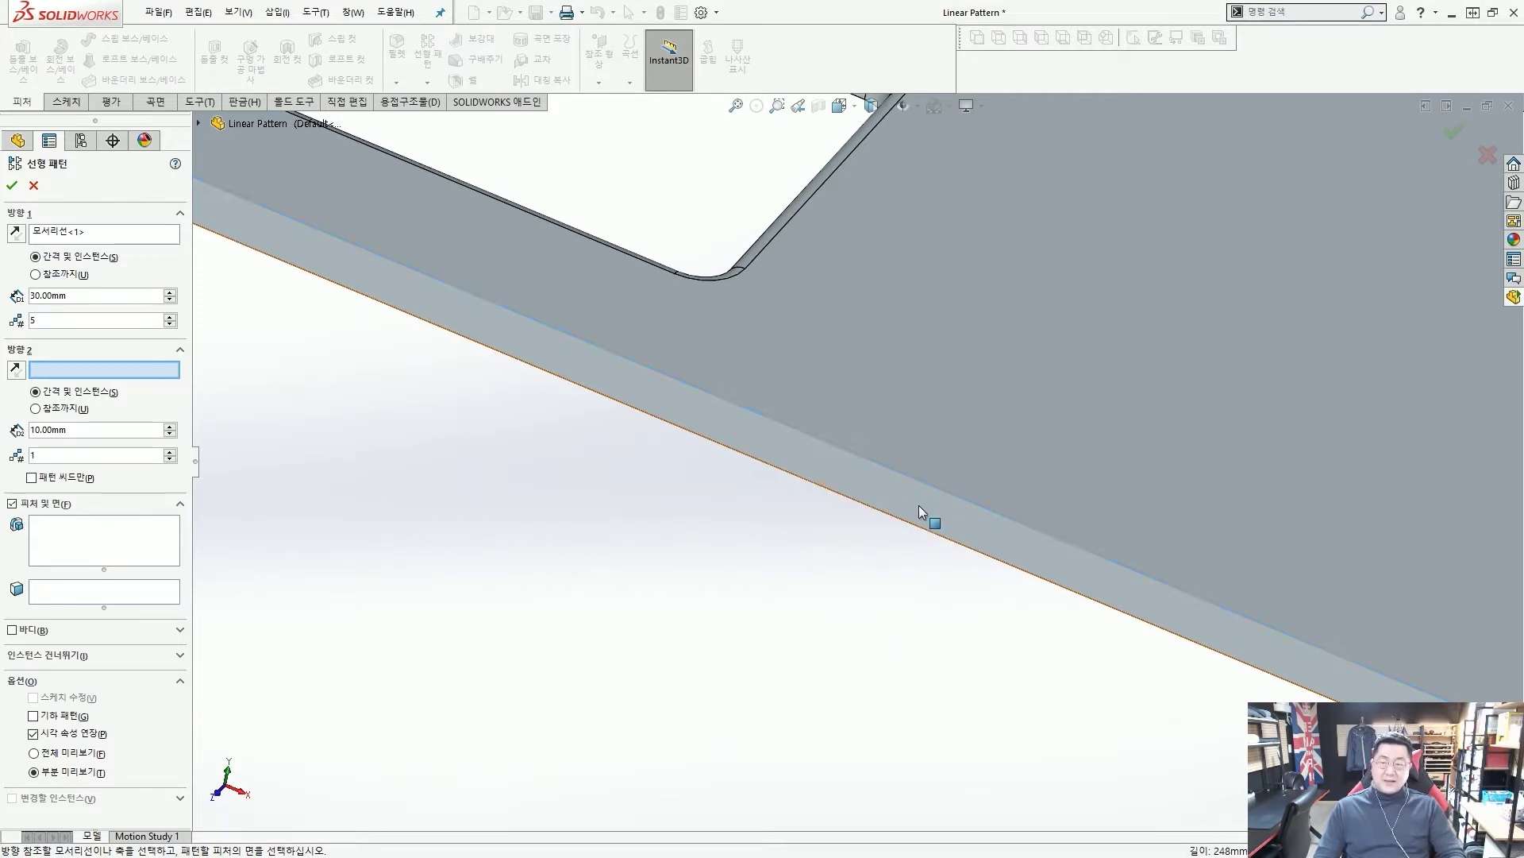
Step: Select the plate's long, thin side face beside the cutout as the Direction 2 reference of the linear pattern
scroll(925, 517, "up", 3)
scroll(912, 503, "down", 3)
key("ctrl+2")
left_click_drag(783, 554, 848, 452, "ctrl+shift")
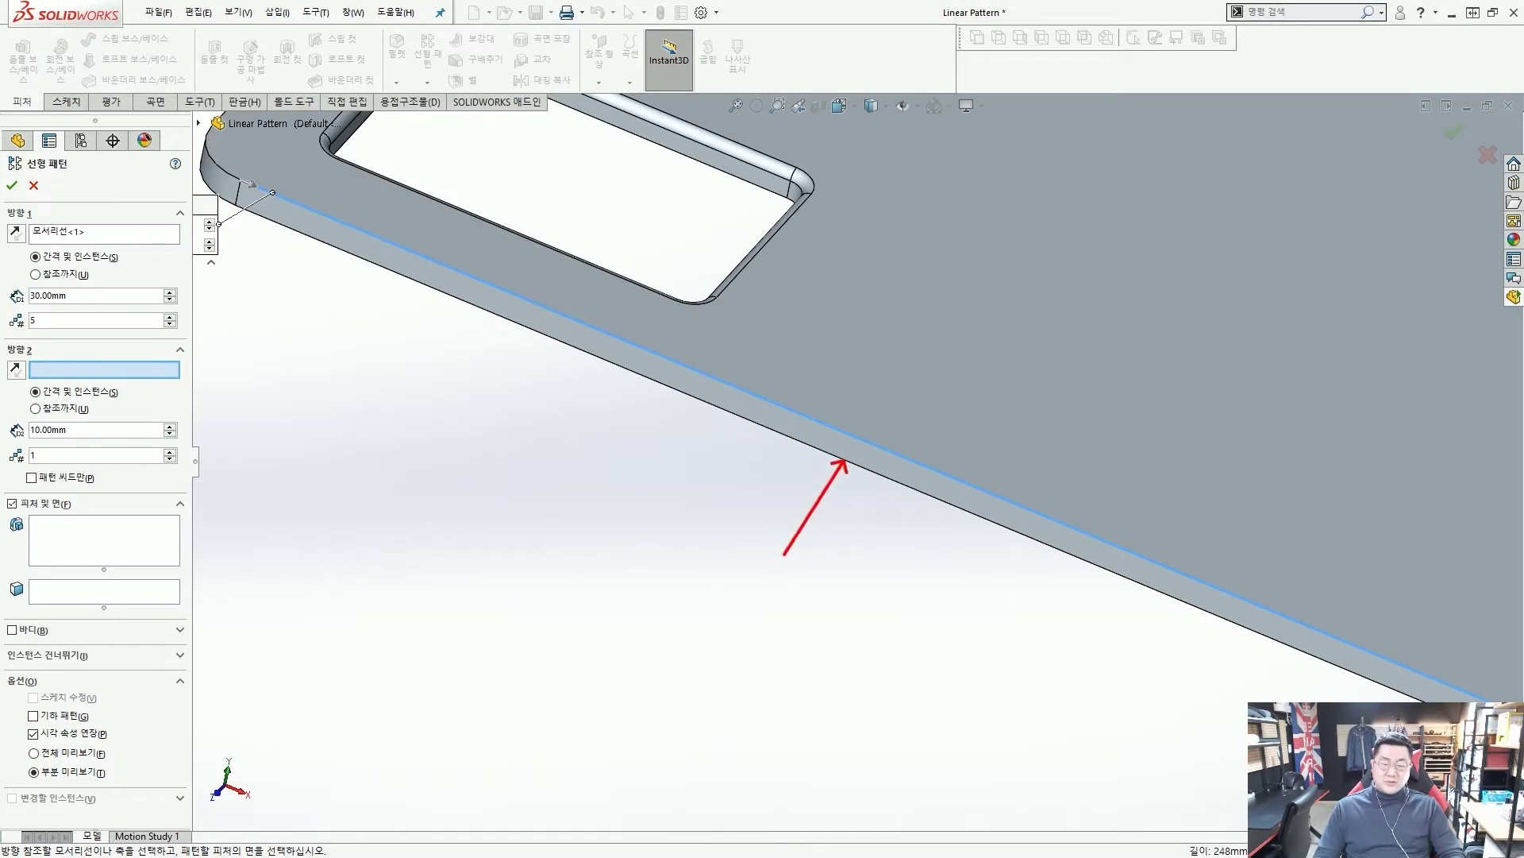
key("Escape")
scroll(890, 475, "down", 3)
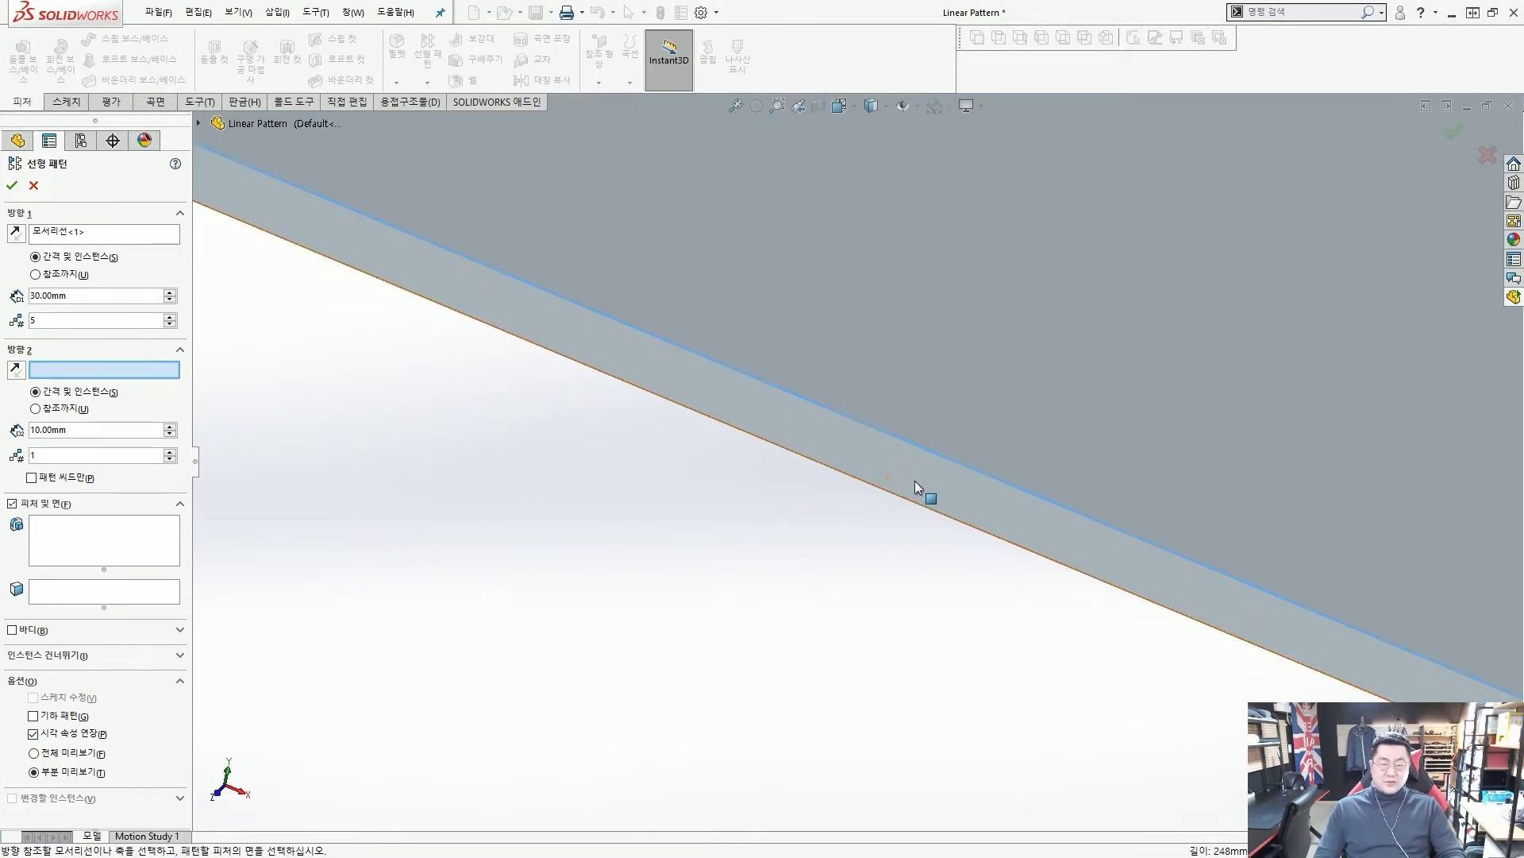
left_click(921, 476)
scroll(926, 483, "up", 3)
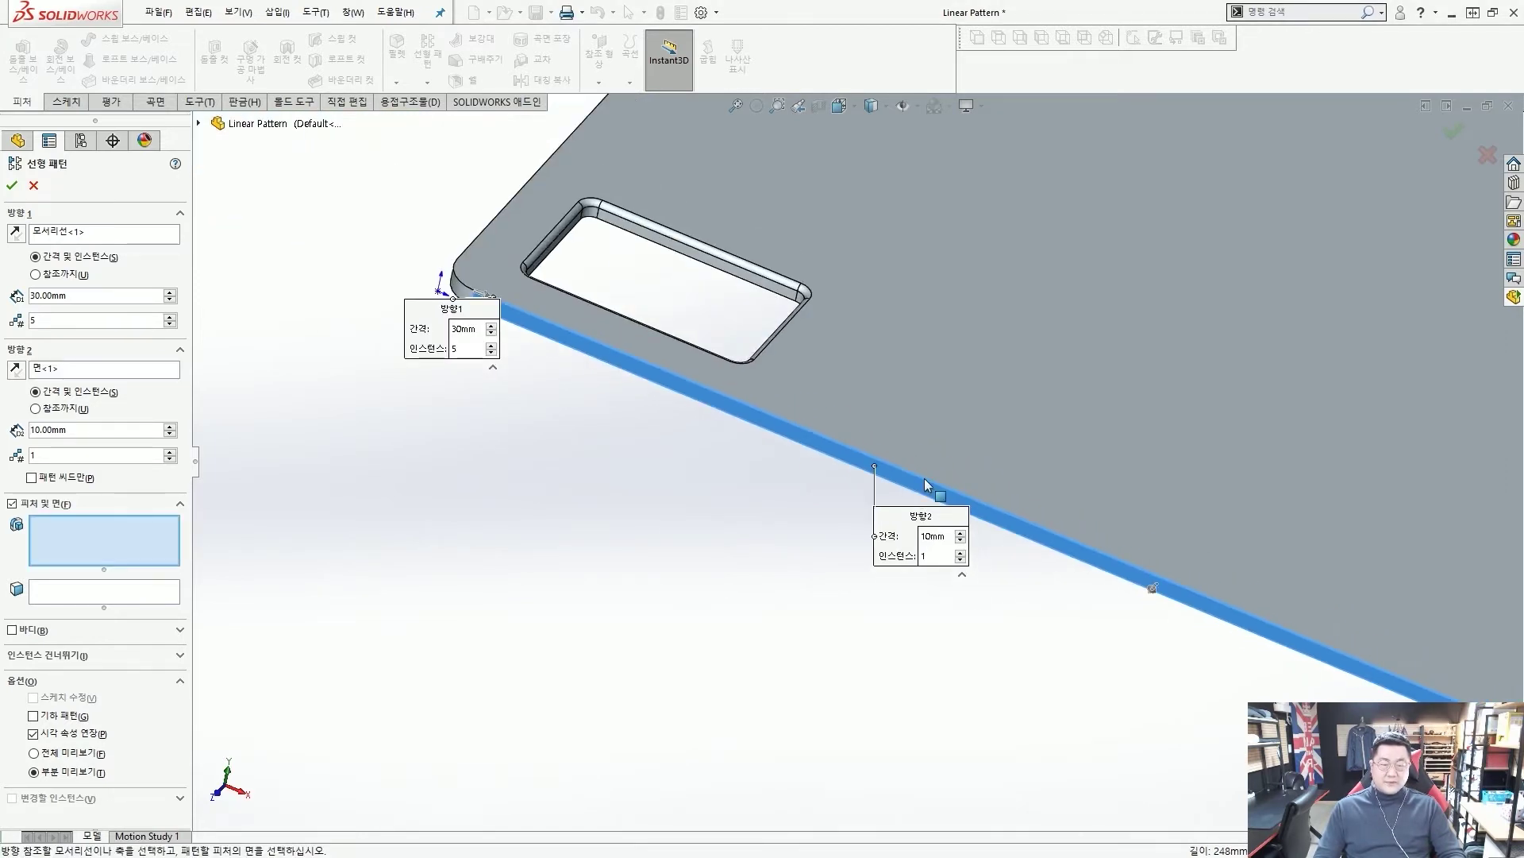
scroll(1124, 589, "down", 3)
left_click_drag(1021, 496, 1064, 551, "ctrl")
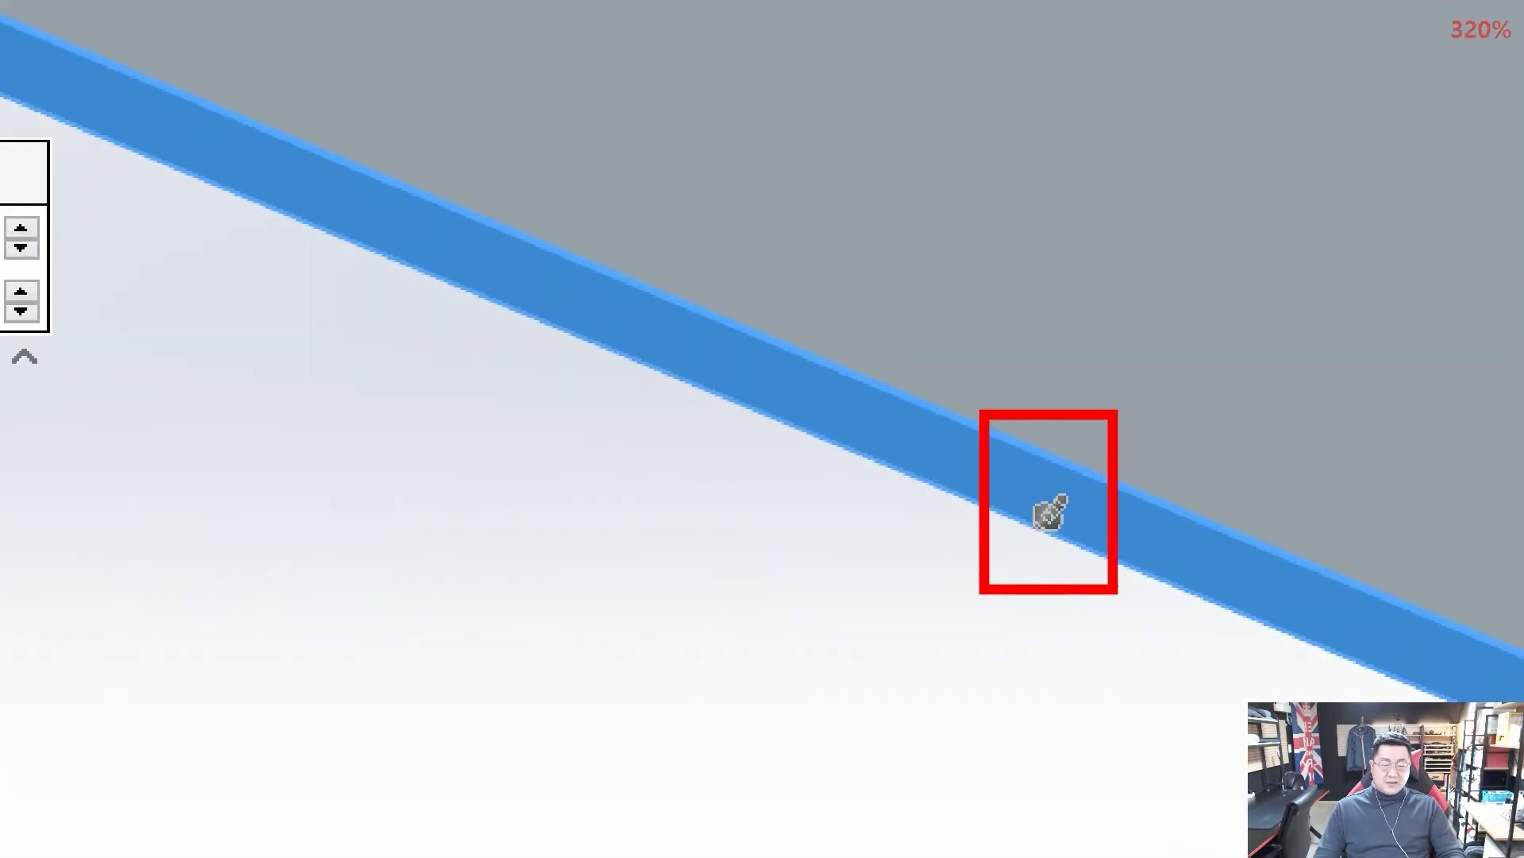
left_click_drag(1133, 487, 1066, 515, "ctrl+shift")
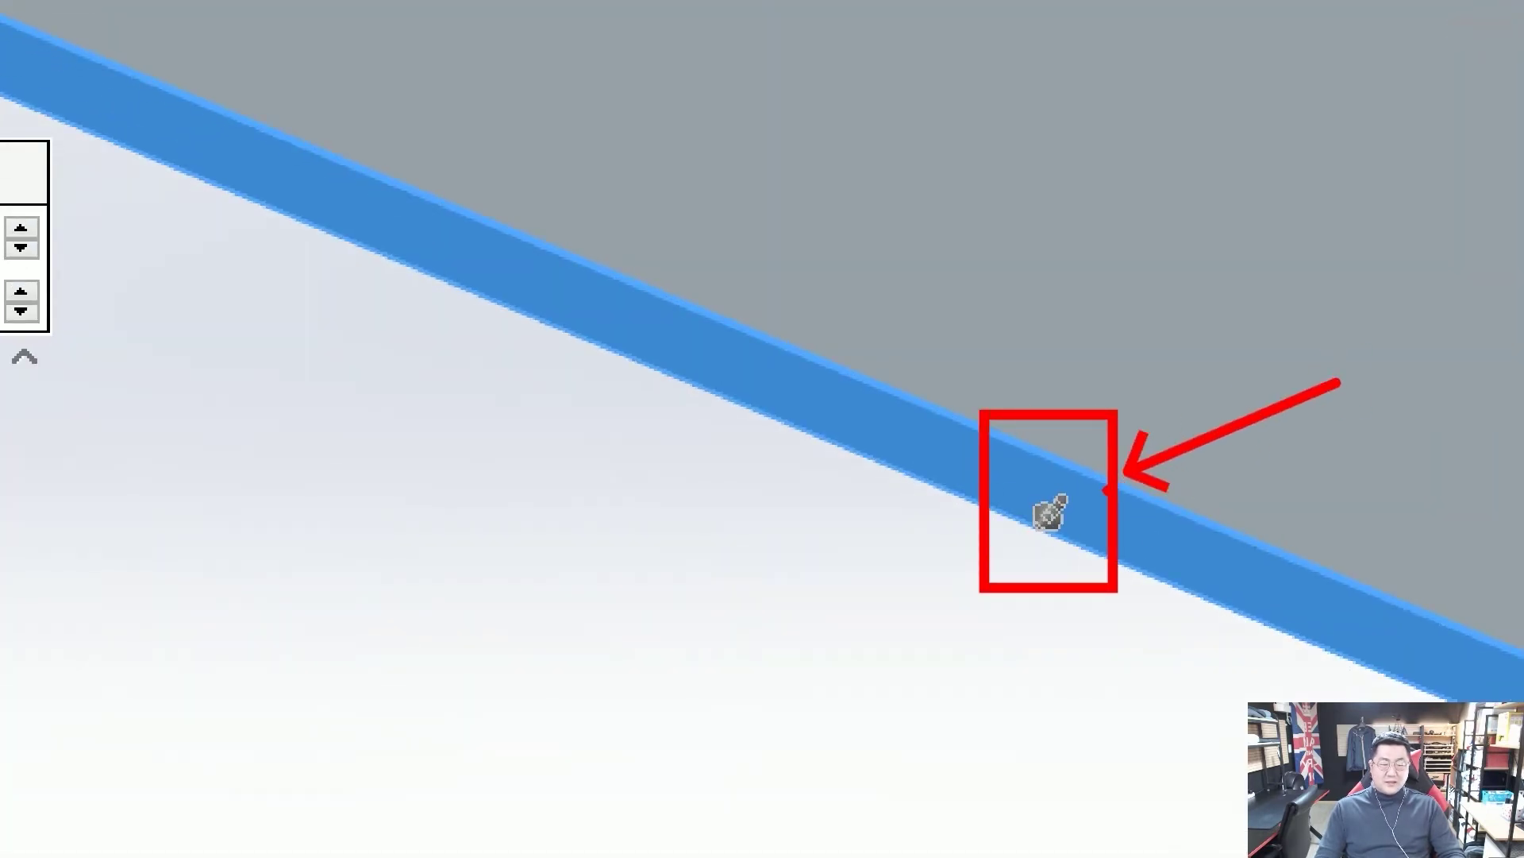
key("Escape")
key("ctrl+2")
left_click_drag(1034, 573, 1024, 605)
left_click_drag(1011, 660, 986, 624)
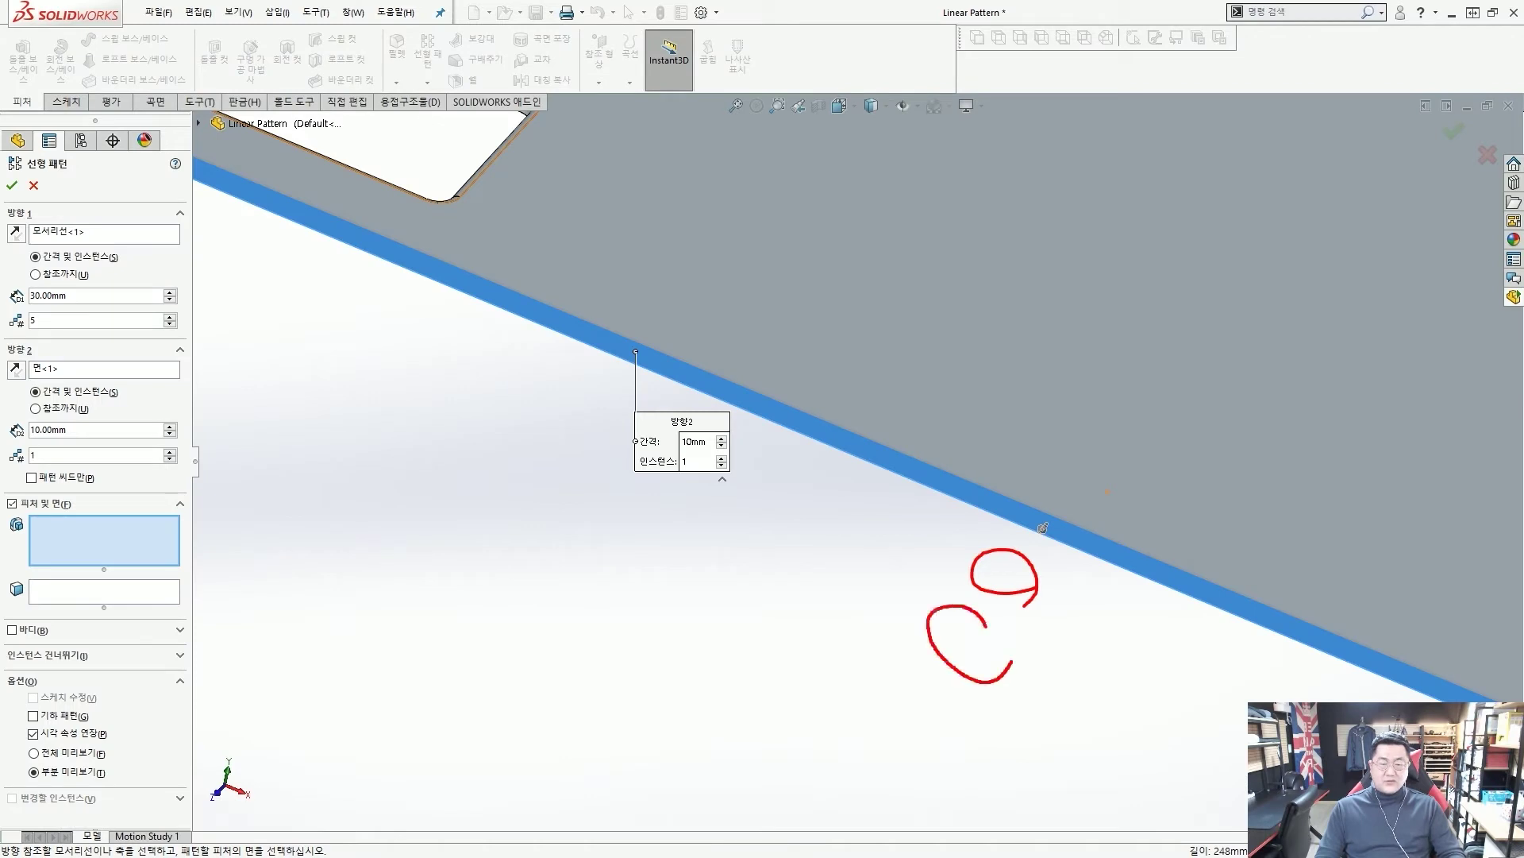
left_click_drag(946, 730, 860, 751)
left_click_drag(931, 683, 874, 735)
key("Escape")
Step: Reverse Direction 2 of the linear pattern so that it points inward across the plate
scroll(1054, 551, "down", 2)
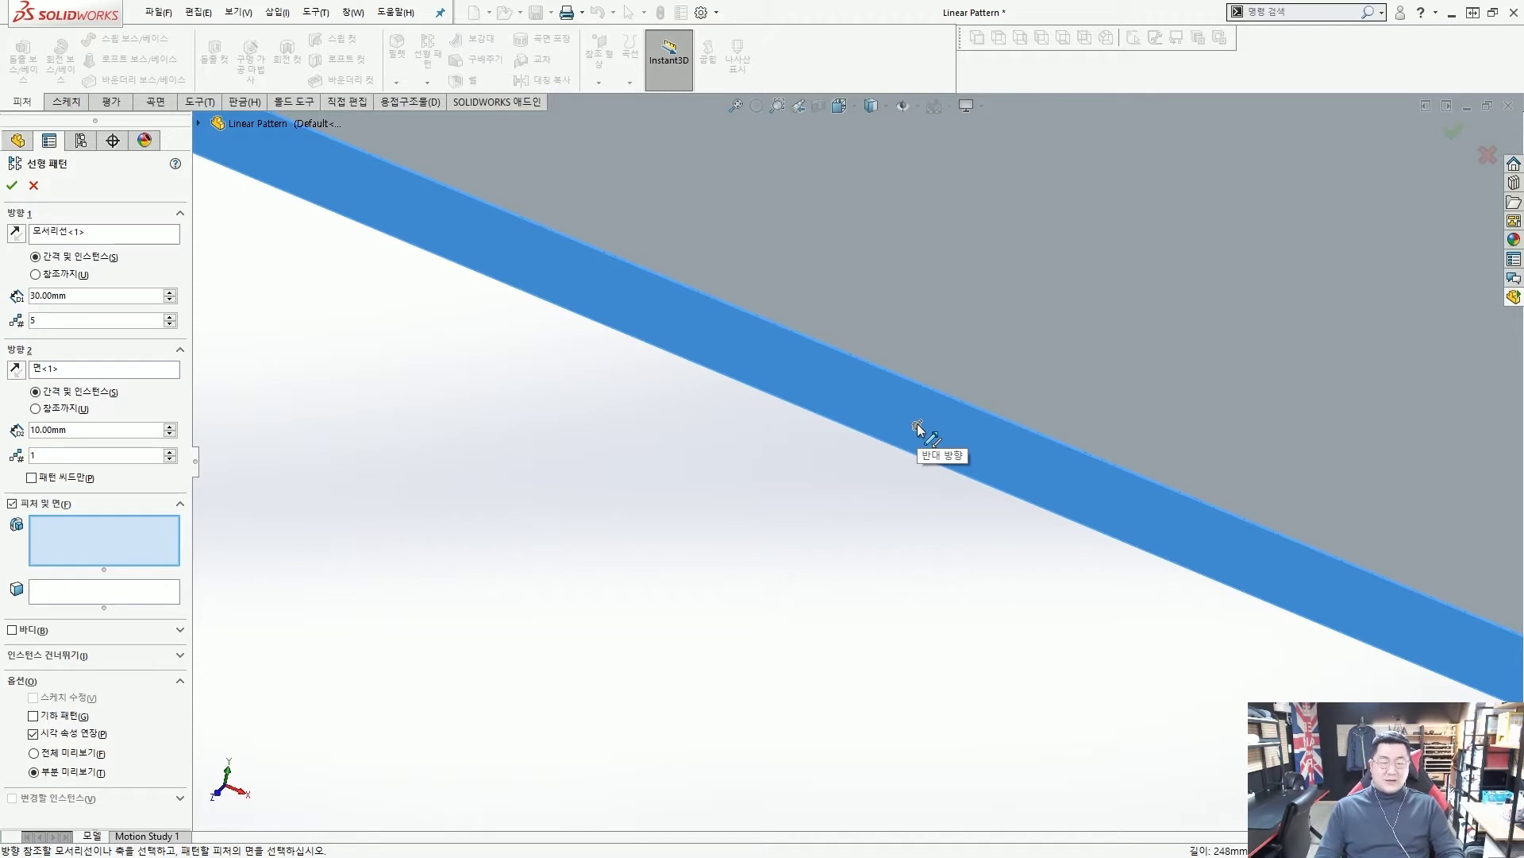
left_click(917, 427)
key("ctrl+2")
mouse_move(996, 314)
left_mouse_down()
mouse_move(897, 452)
mouse_move(1081, 211)
left_mouse_up()
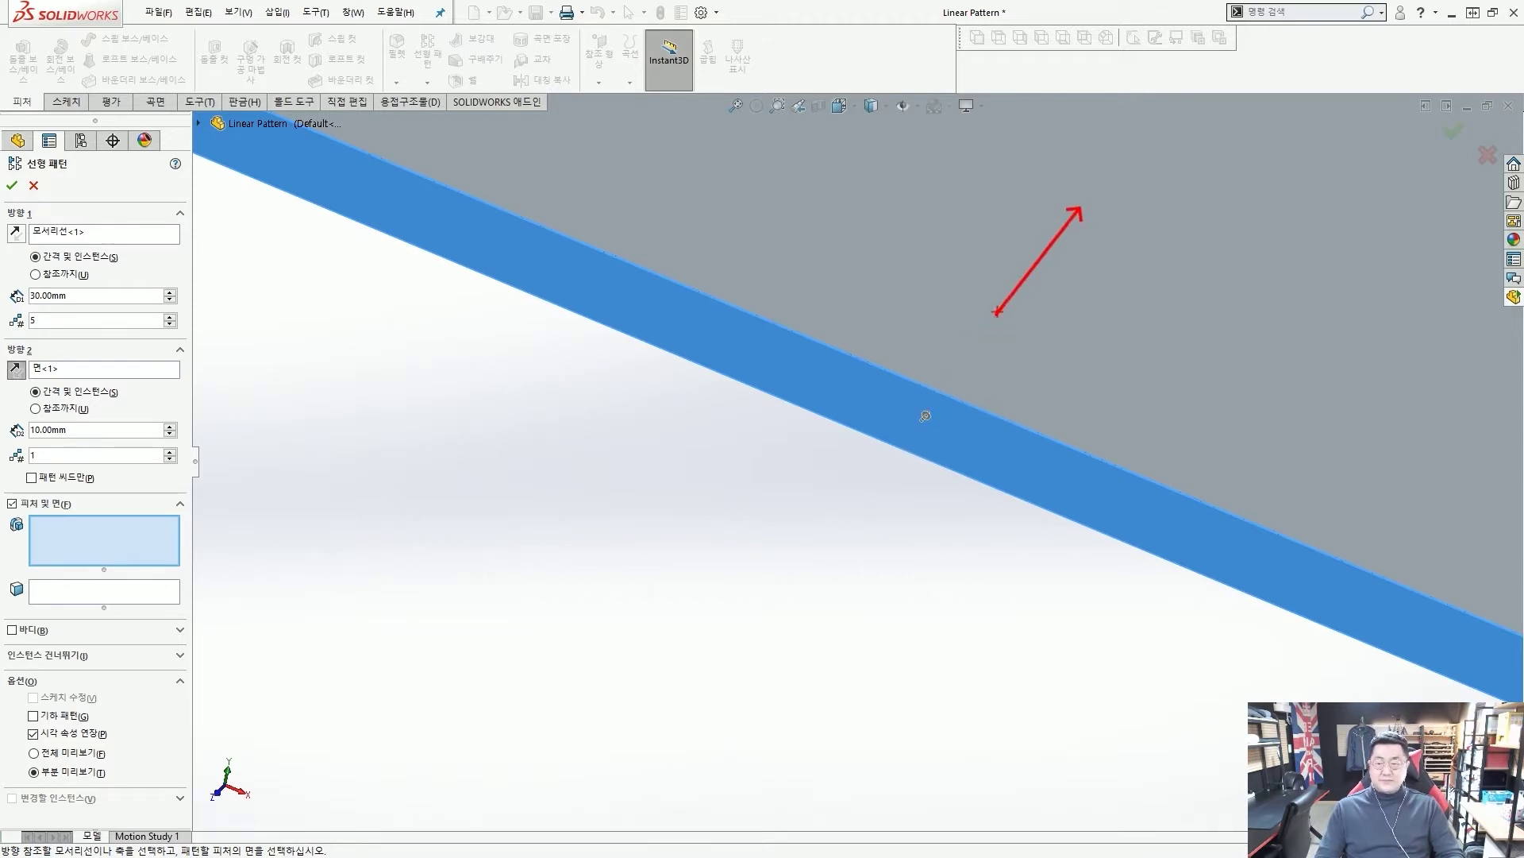
key("Escape")
key("f")
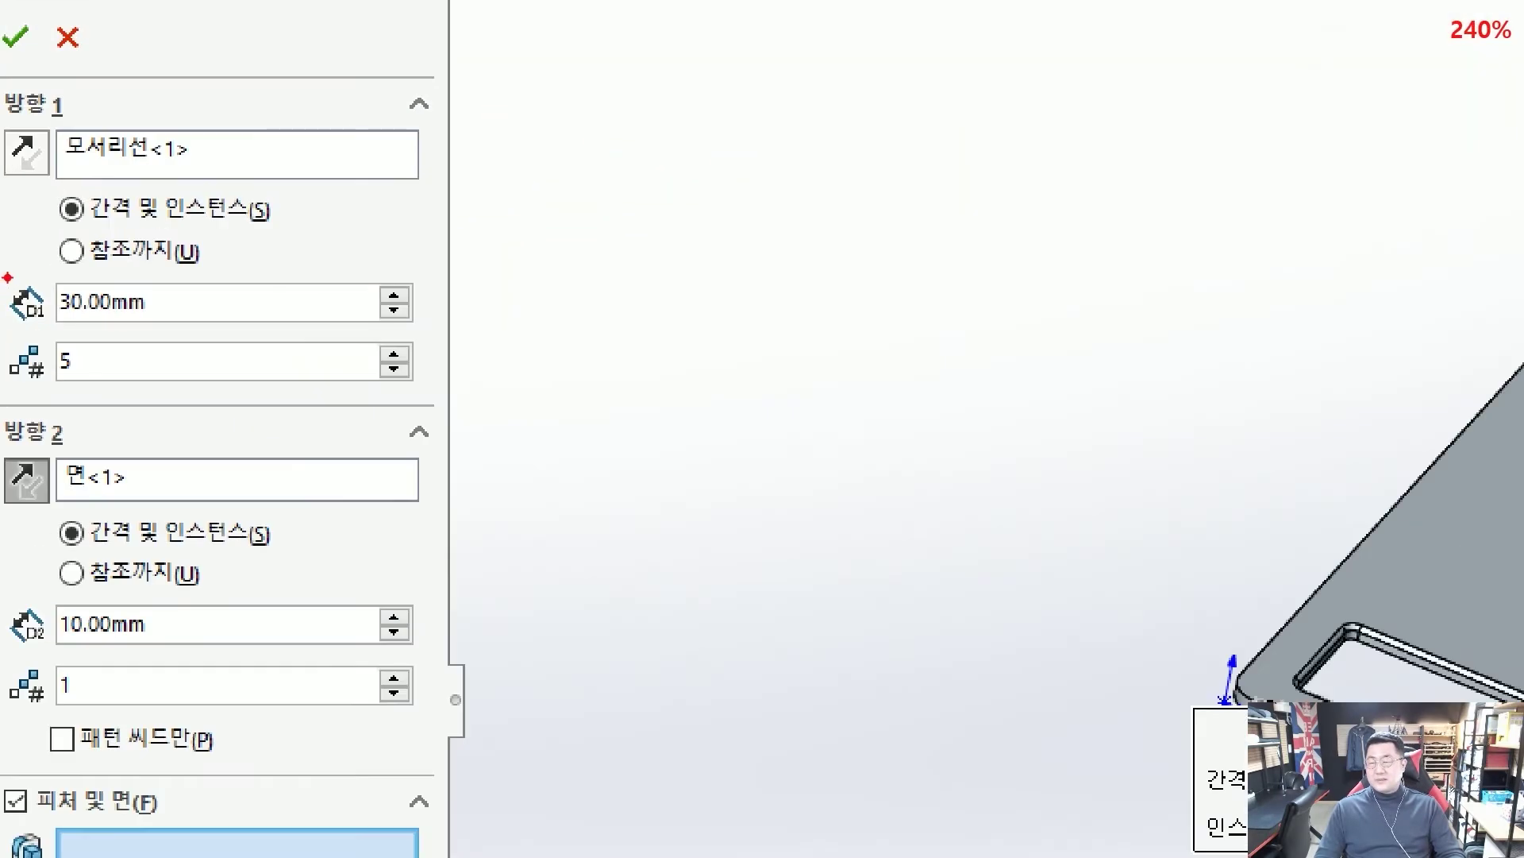
Step: Set the Direction 1 spacing of the linear pattern to 50 mm
left_click_drag(4, 266, 429, 332)
left_click_drag(697, 359, 1172, 624)
key("Escape")
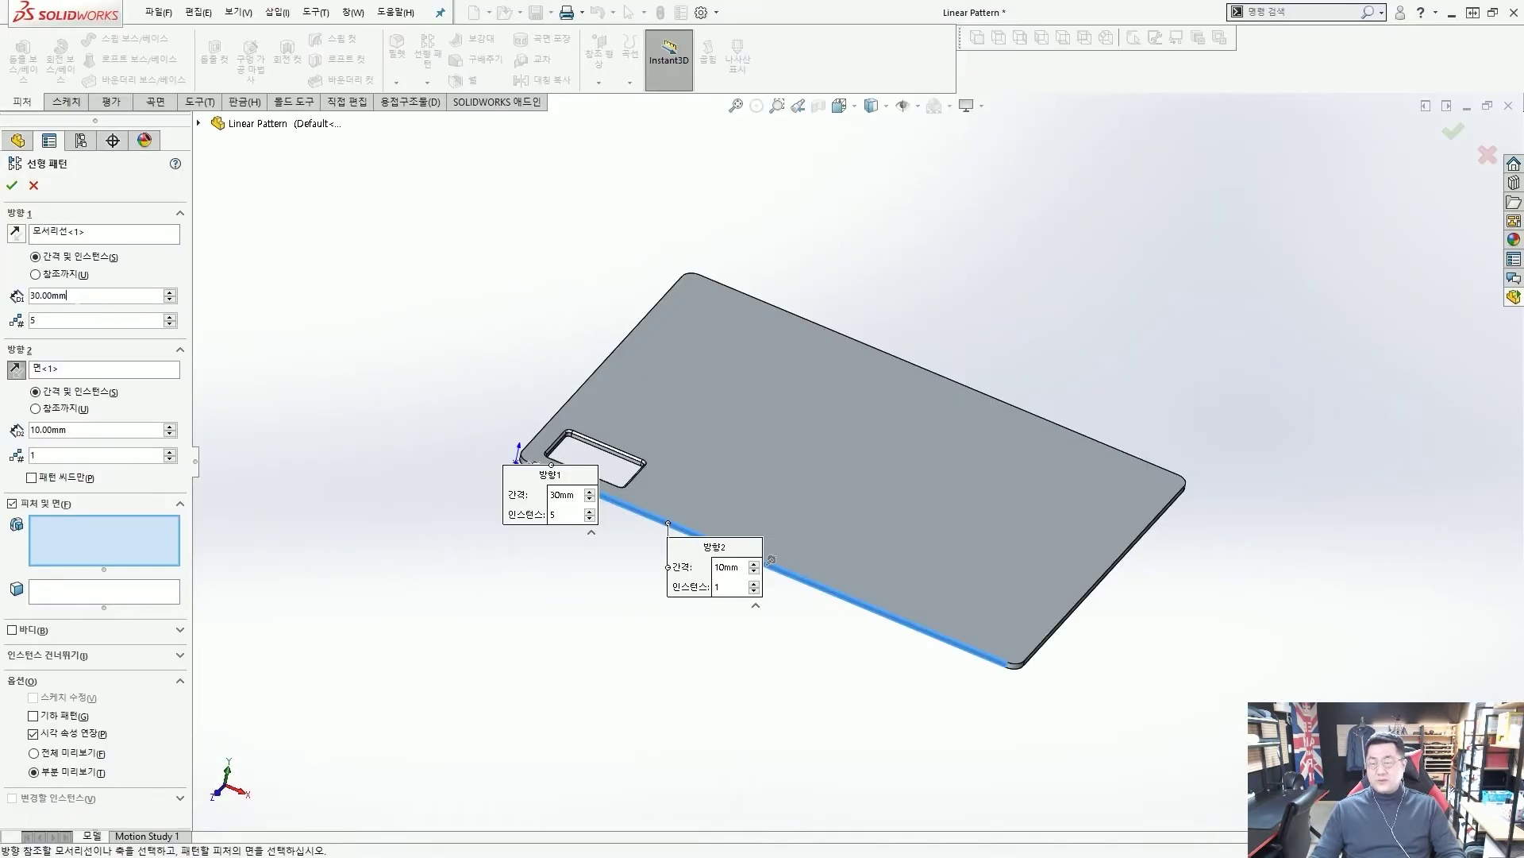
type("50")
key("Tab")
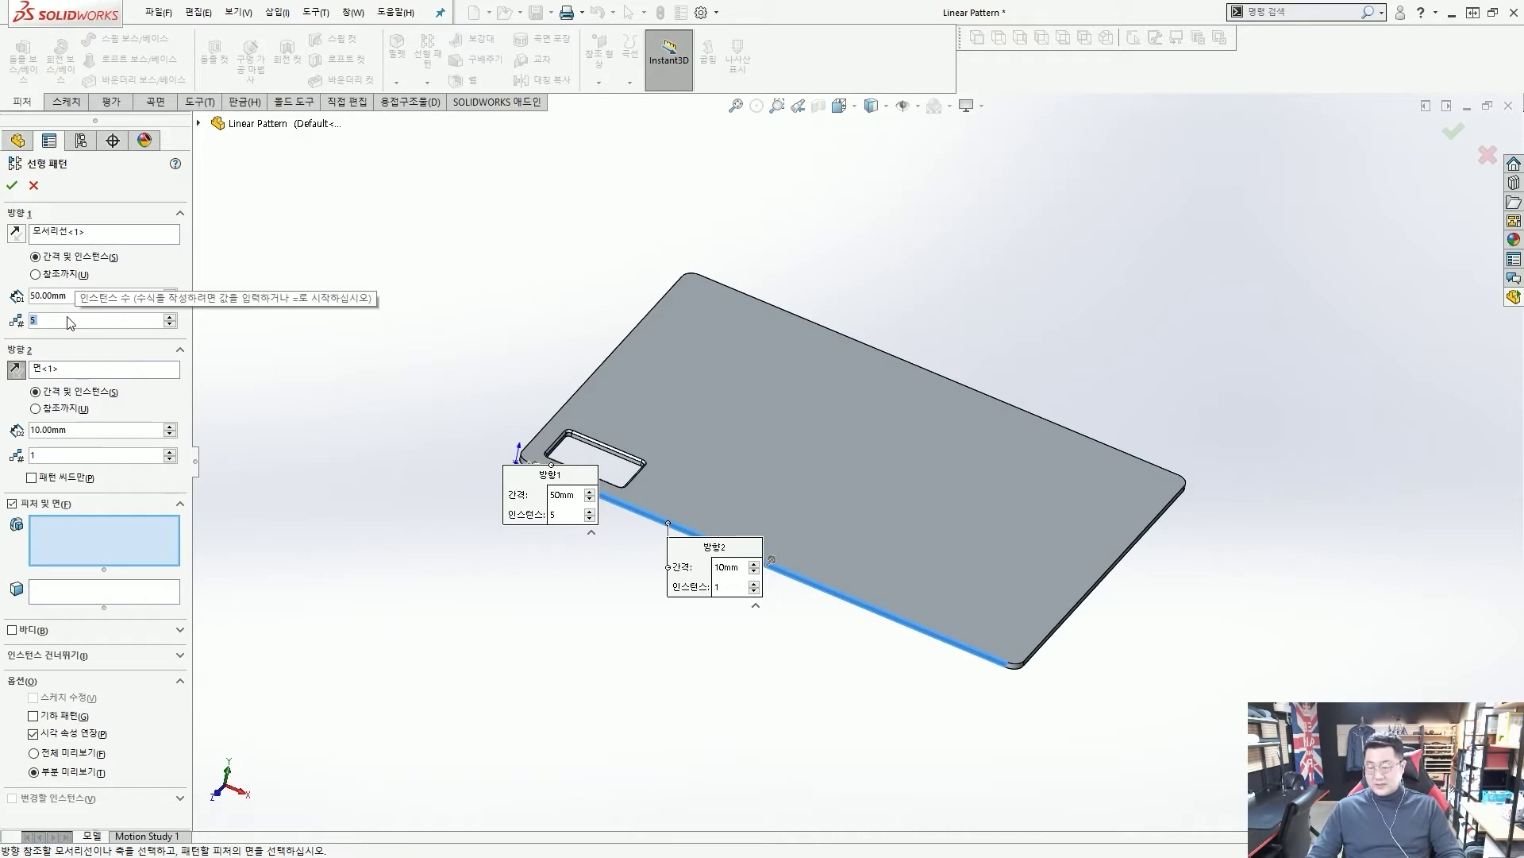
left_click(237, 273)
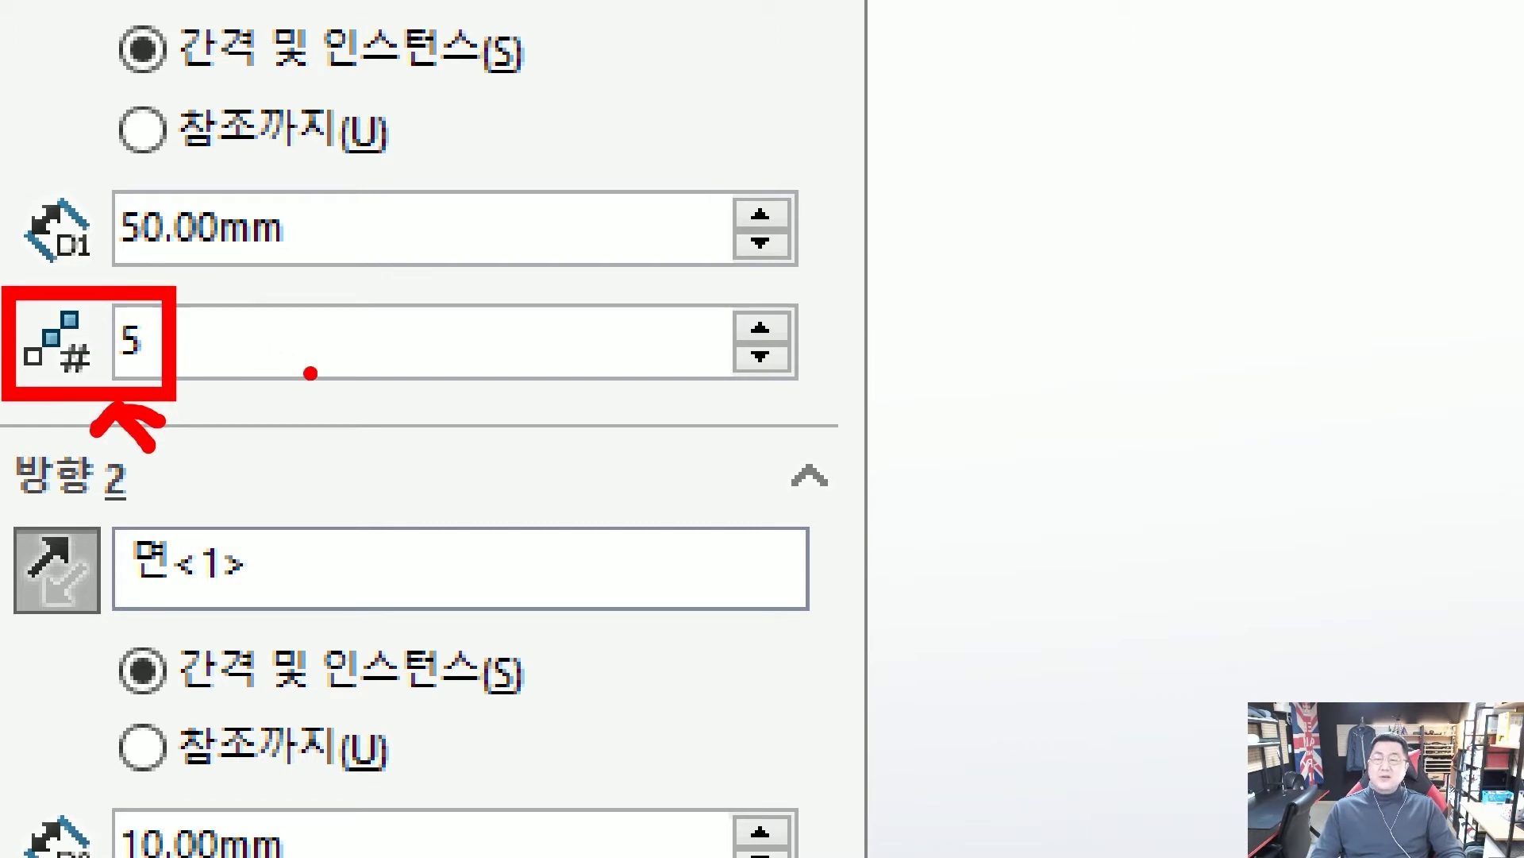
mouse_move(341, 377)
left_mouse_down()
mouse_move(556, 371)
mouse_move(640, 318)
mouse_move(755, 382)
mouse_move(961, 354)
mouse_move(968, 374)
mouse_move(1080, 337)
mouse_move(1096, 367)
left_mouse_up()
mouse_move(168, 444)
left_mouse_down()
mouse_move(234, 397)
mouse_move(238, 465)
left_mouse_up()
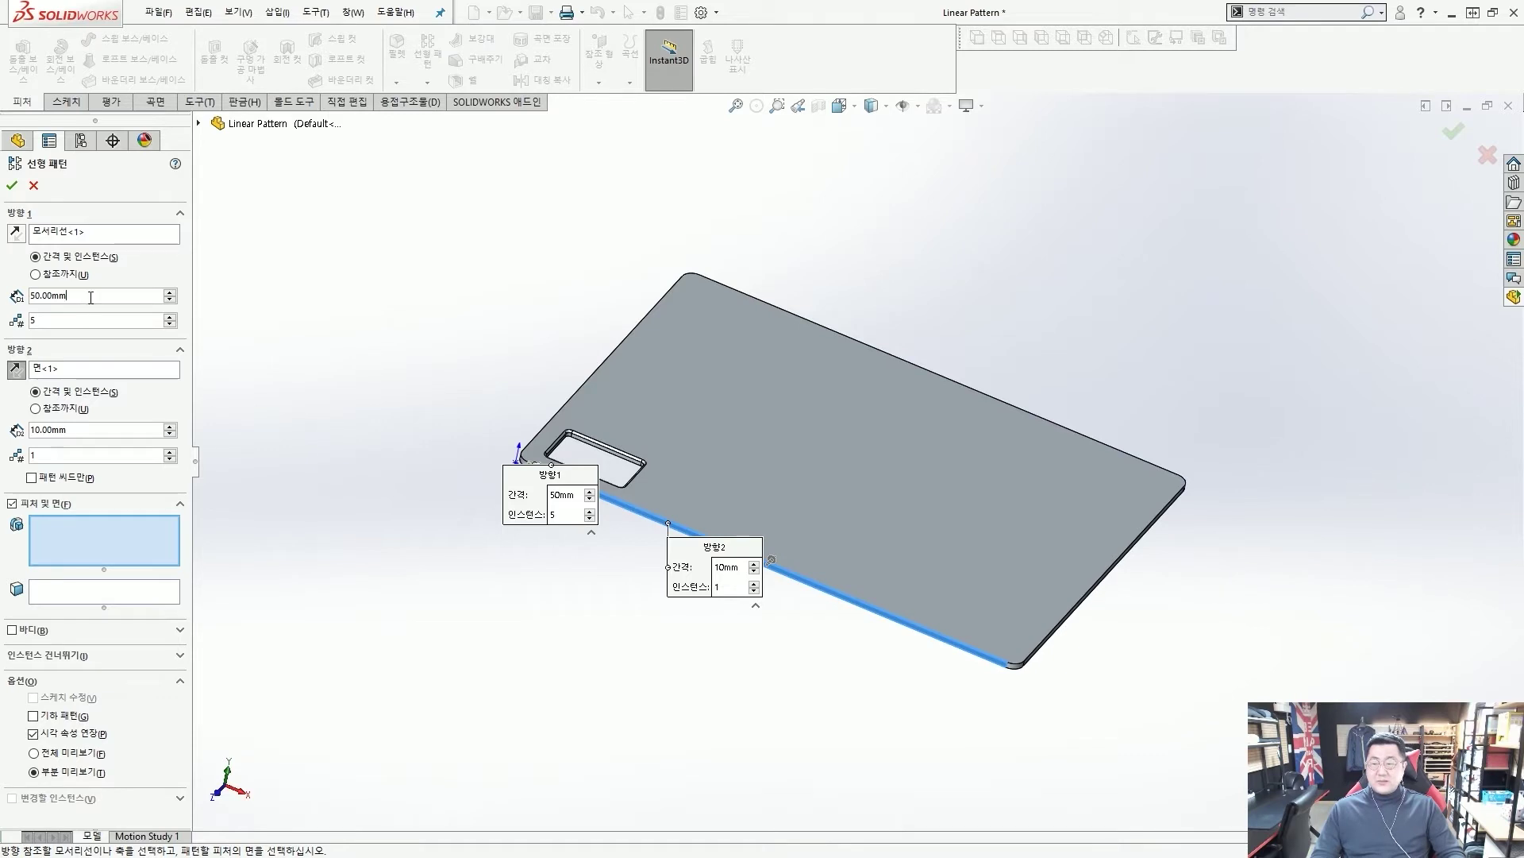
Step: Set Direction 2 of the linear pattern to 35 mm spacing with 5 instances
left_click(61, 430)
mouse_move(384, 474)
left_mouse_down()
mouse_move(528, 313)
mouse_move(515, 363)
left_mouse_up()
key("Escape")
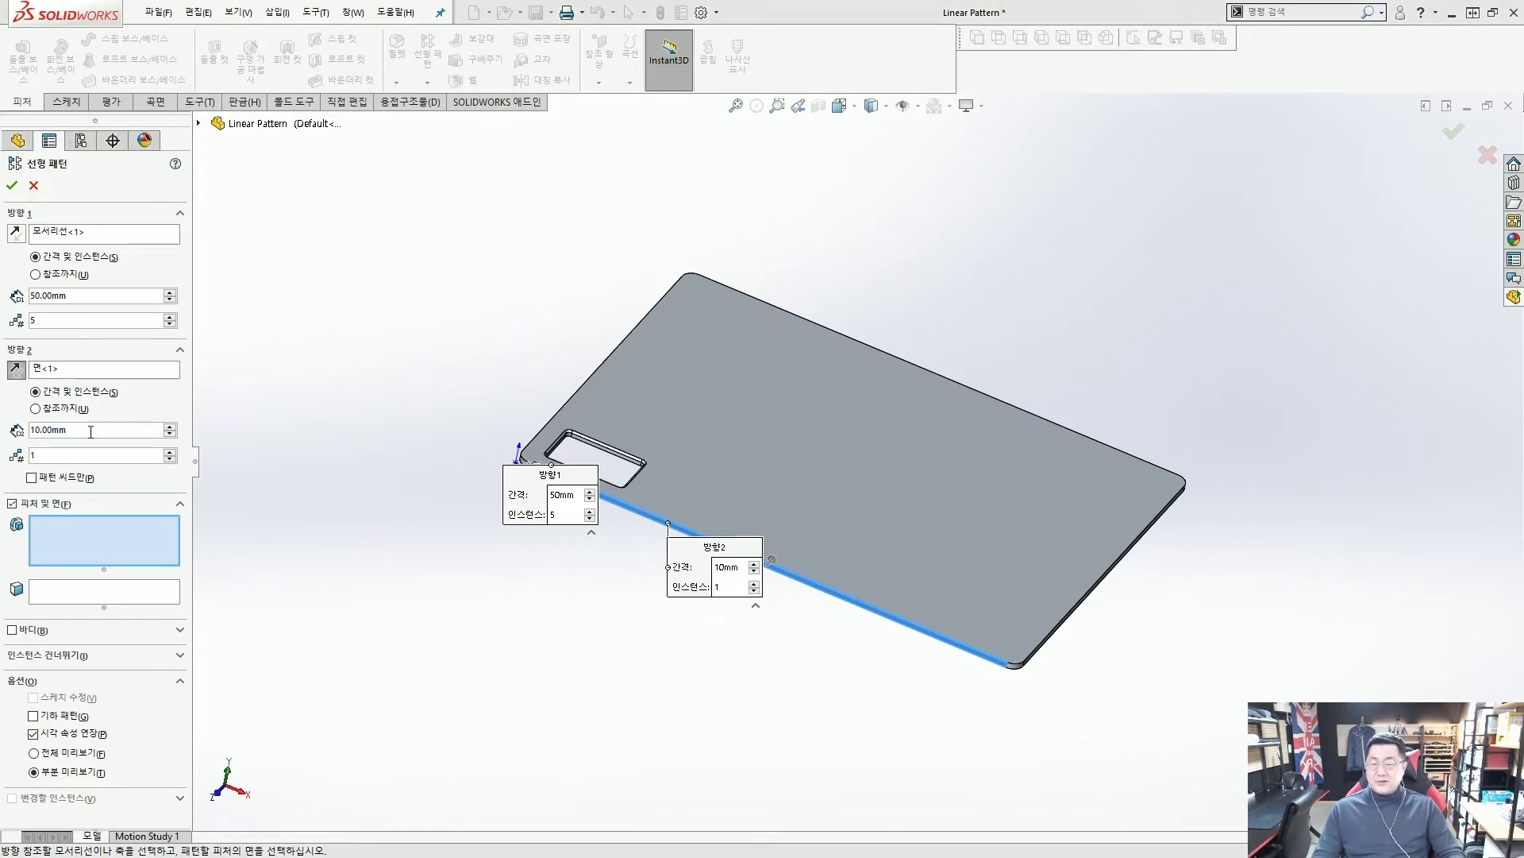
type("35")
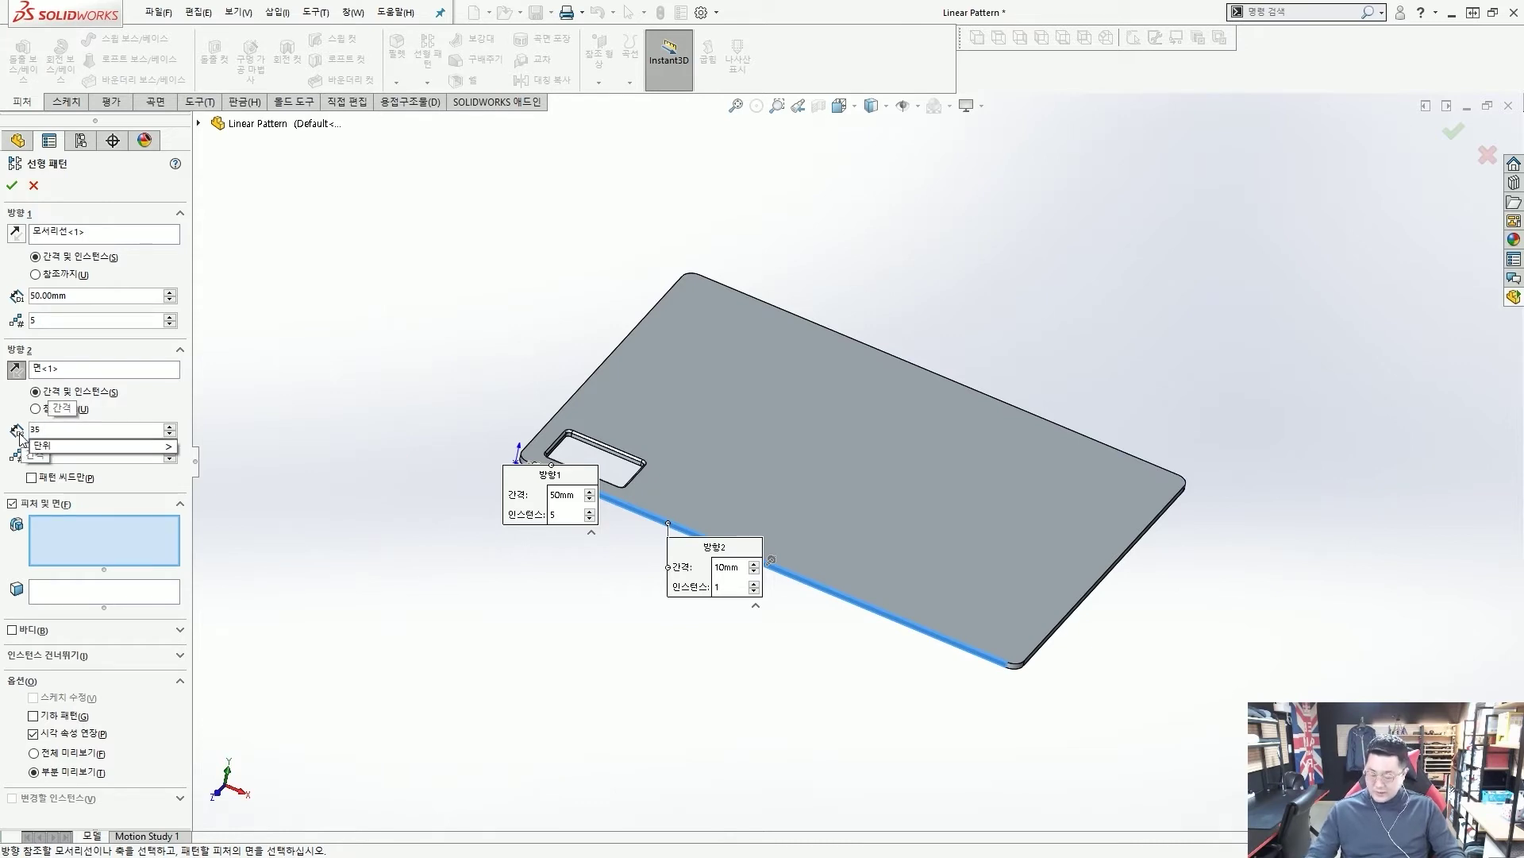
key("Tab")
type("5")
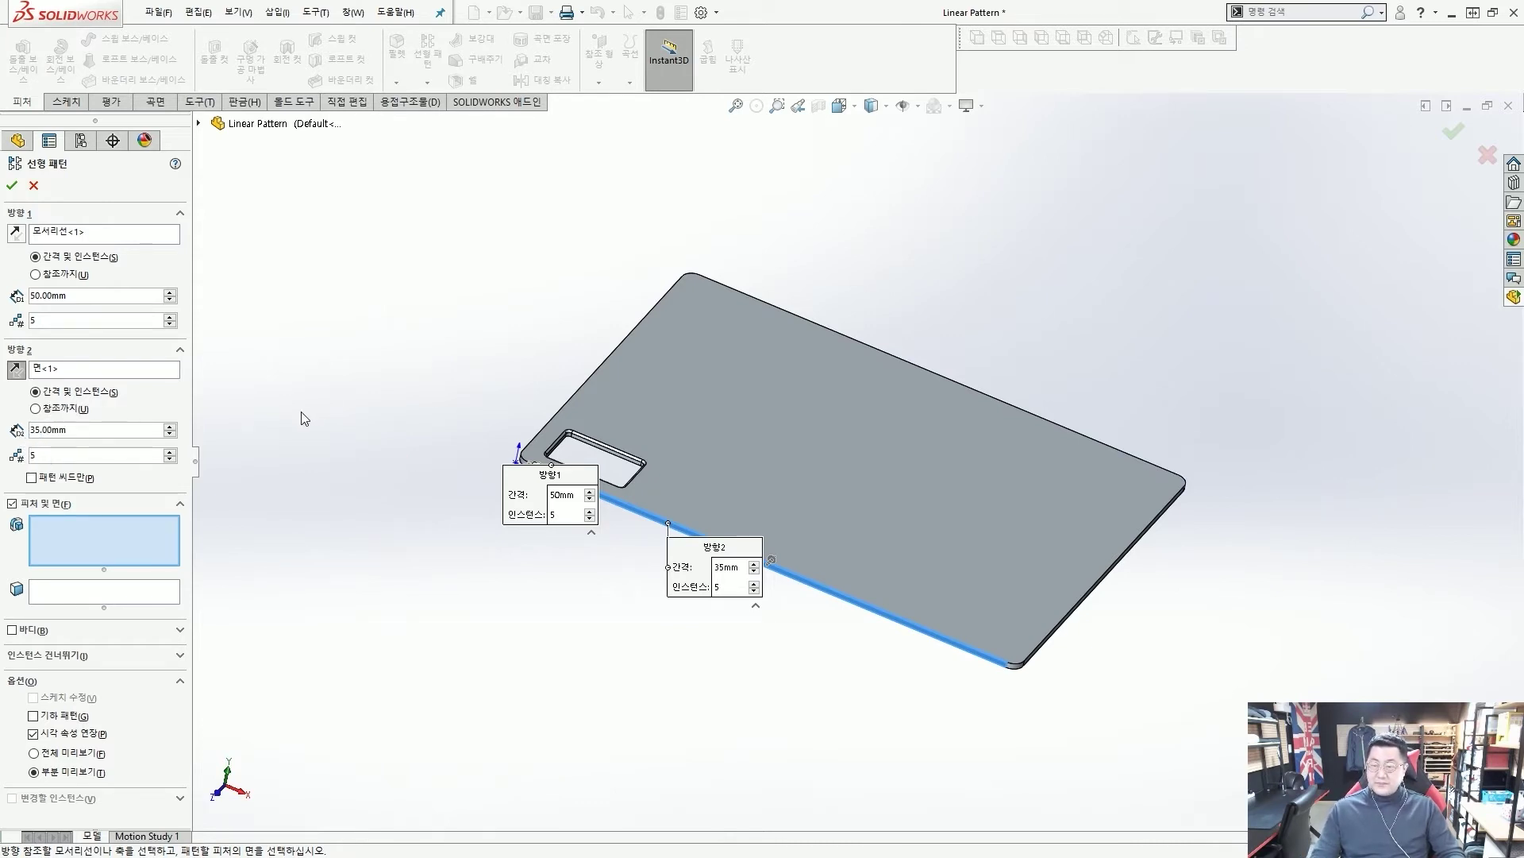
mouse_move(181, 216)
left_mouse_down()
mouse_move(270, 405)
mouse_move(196, 465)
left_mouse_up()
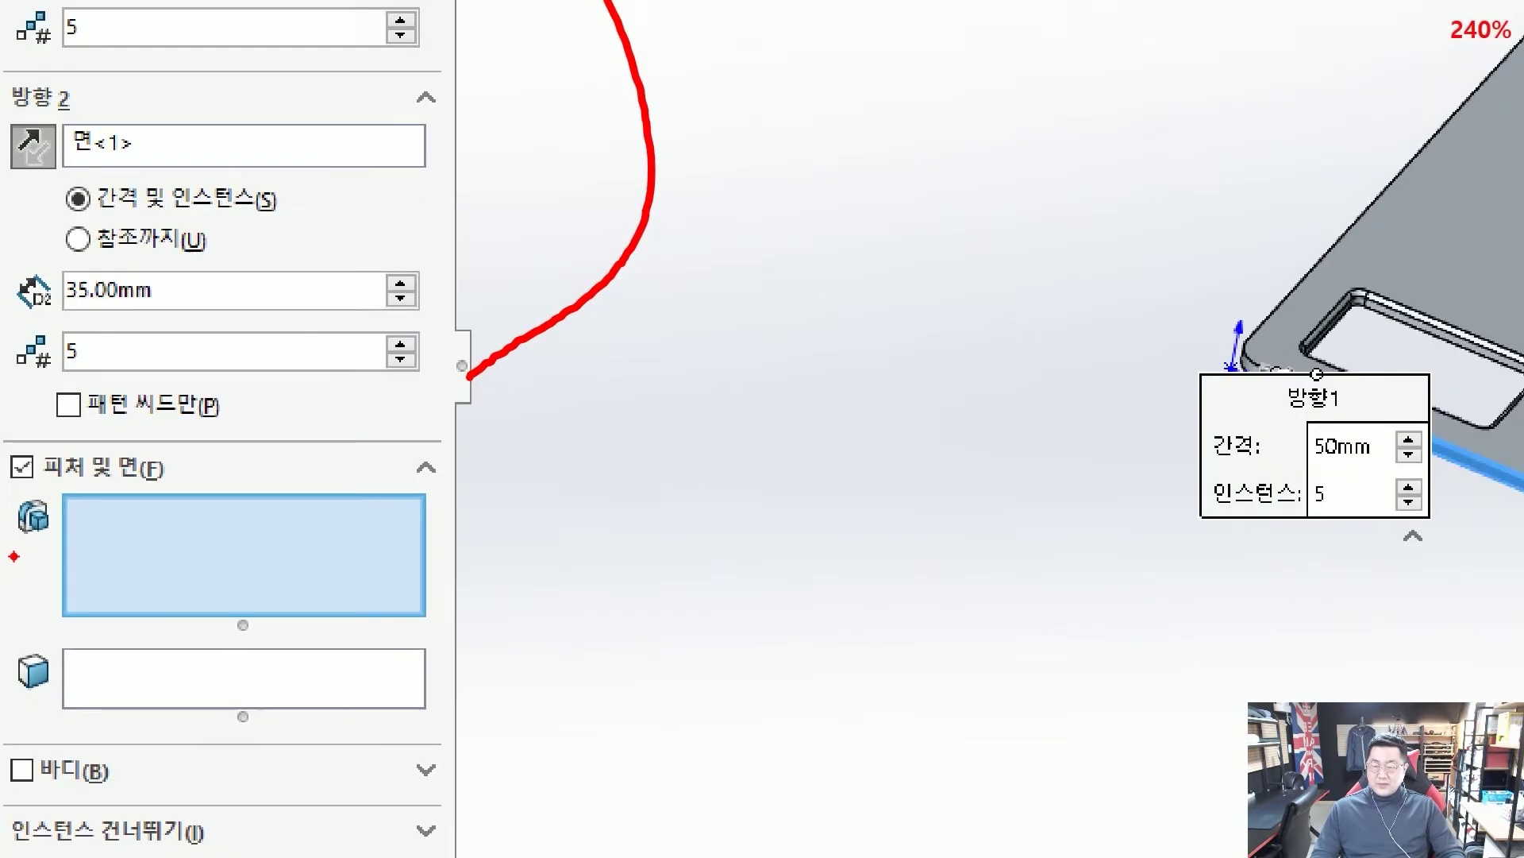
left_click_drag(9, 479, 474, 647)
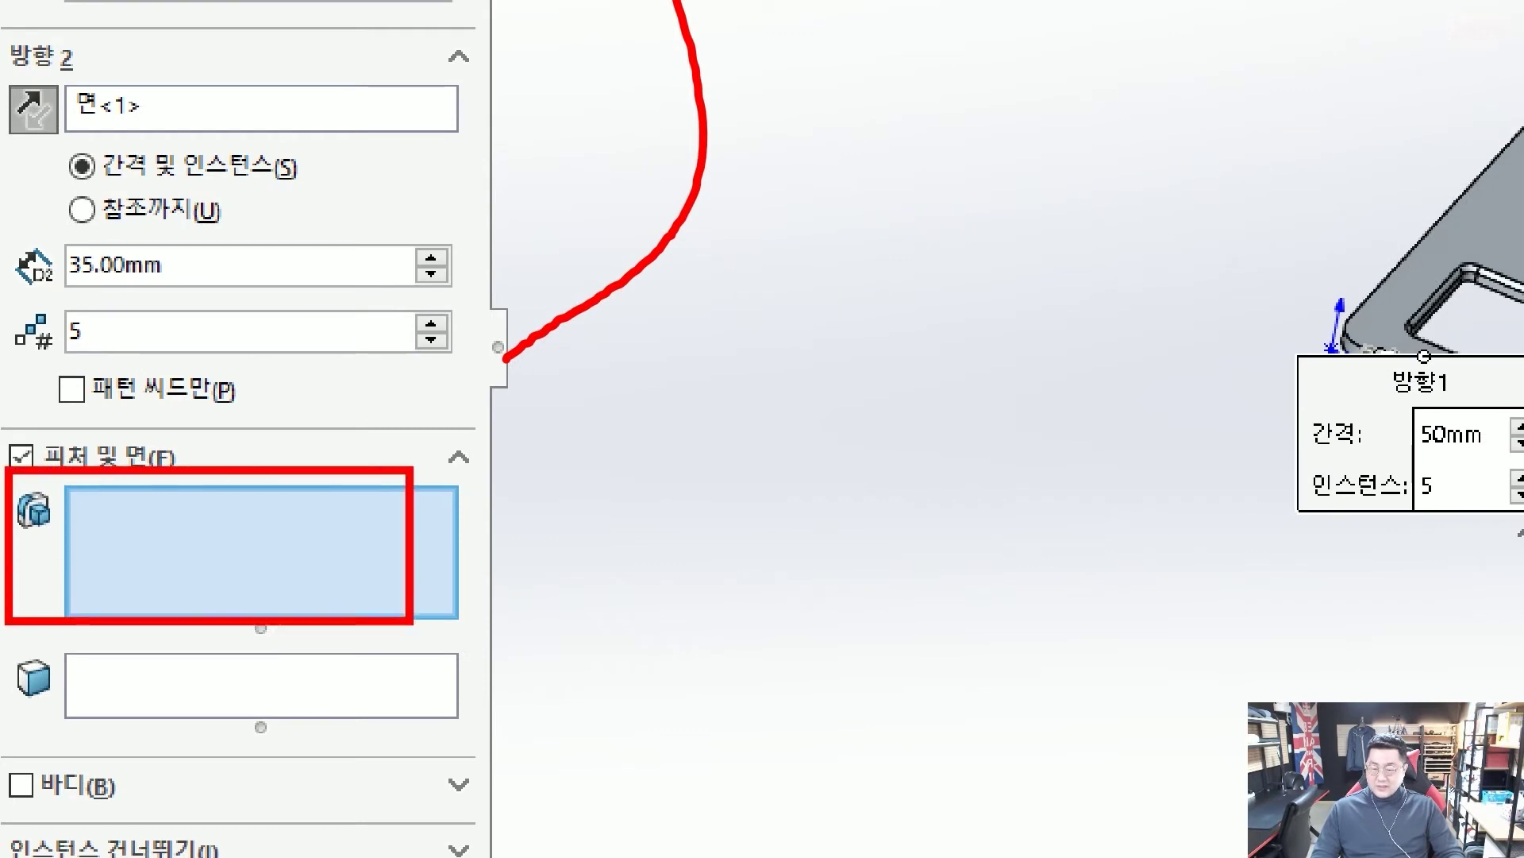
left_click_drag(151, 417, 46, 471)
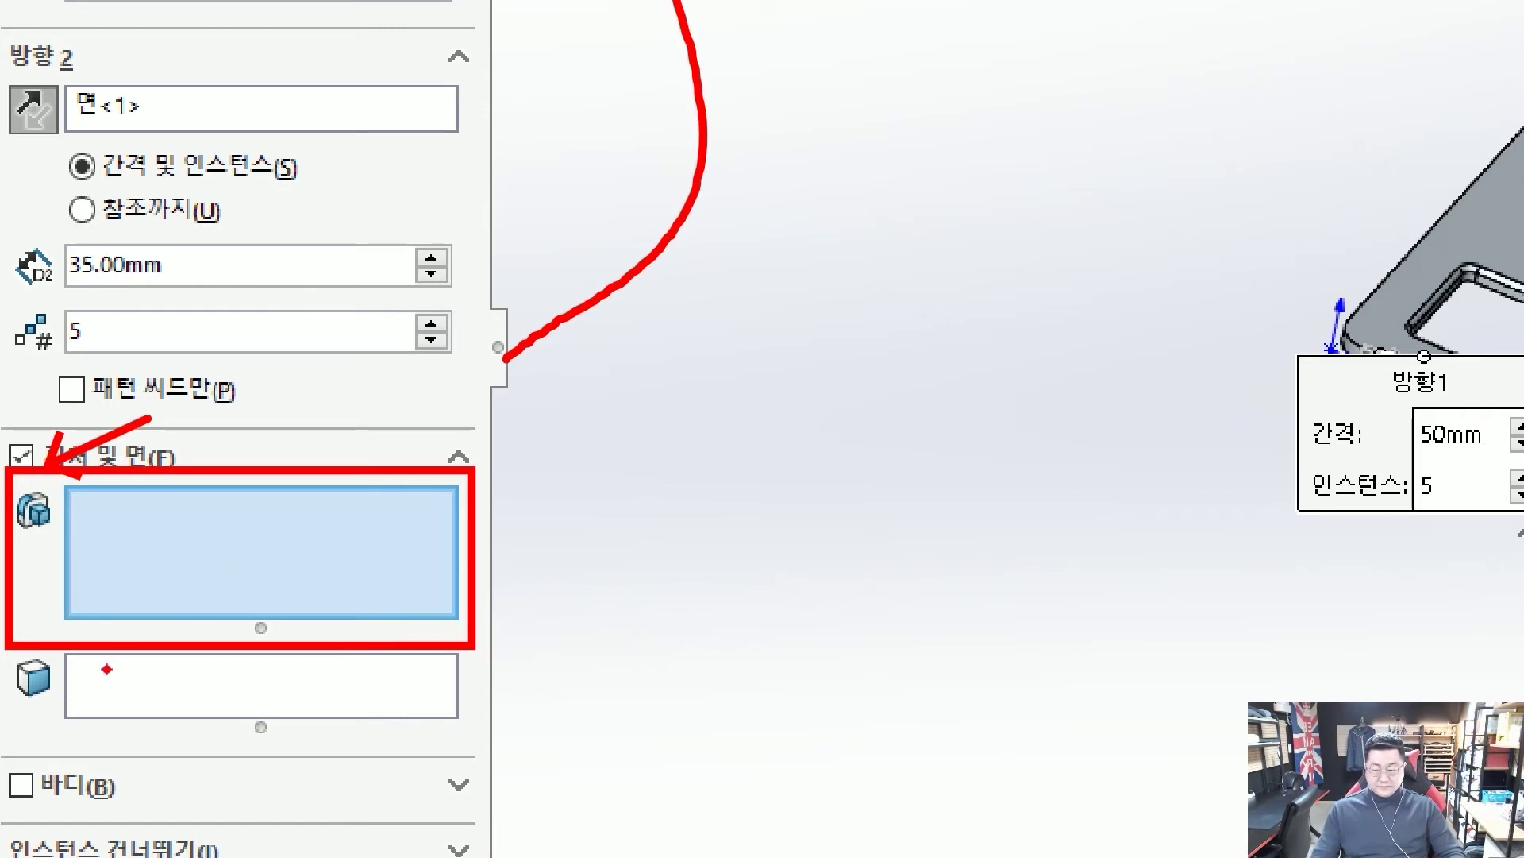
mouse_move(16, 669)
left_mouse_down()
mouse_move(62, 719)
mouse_move(24, 657)
left_mouse_up()
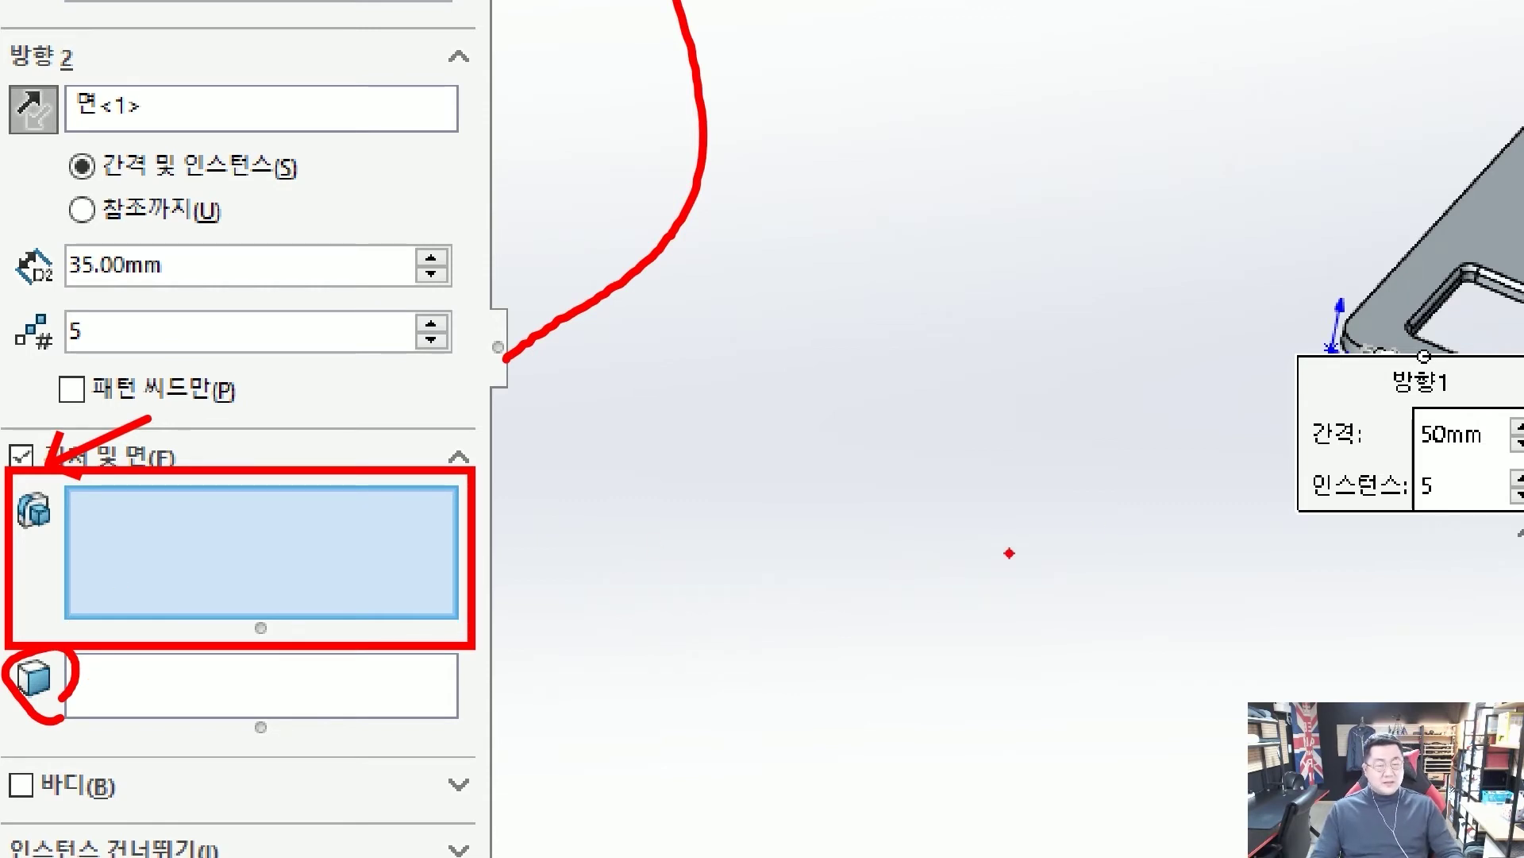
mouse_move(1468, 277)
left_mouse_down()
mouse_move(1406, 325)
mouse_move(1458, 363)
mouse_move(1463, 279)
left_mouse_up()
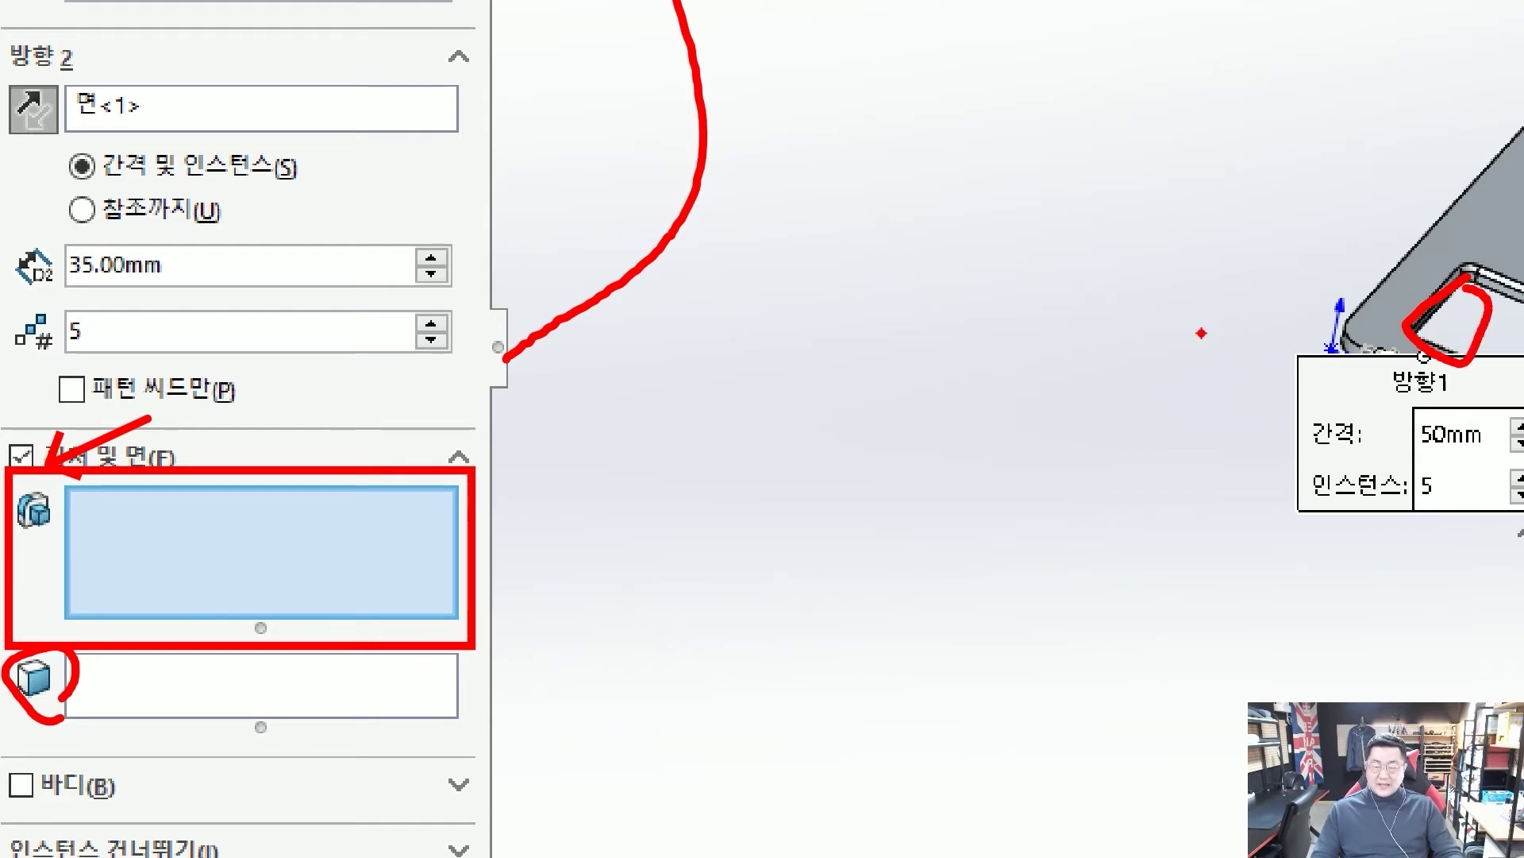
left_click_drag(1005, 578, 464, 554)
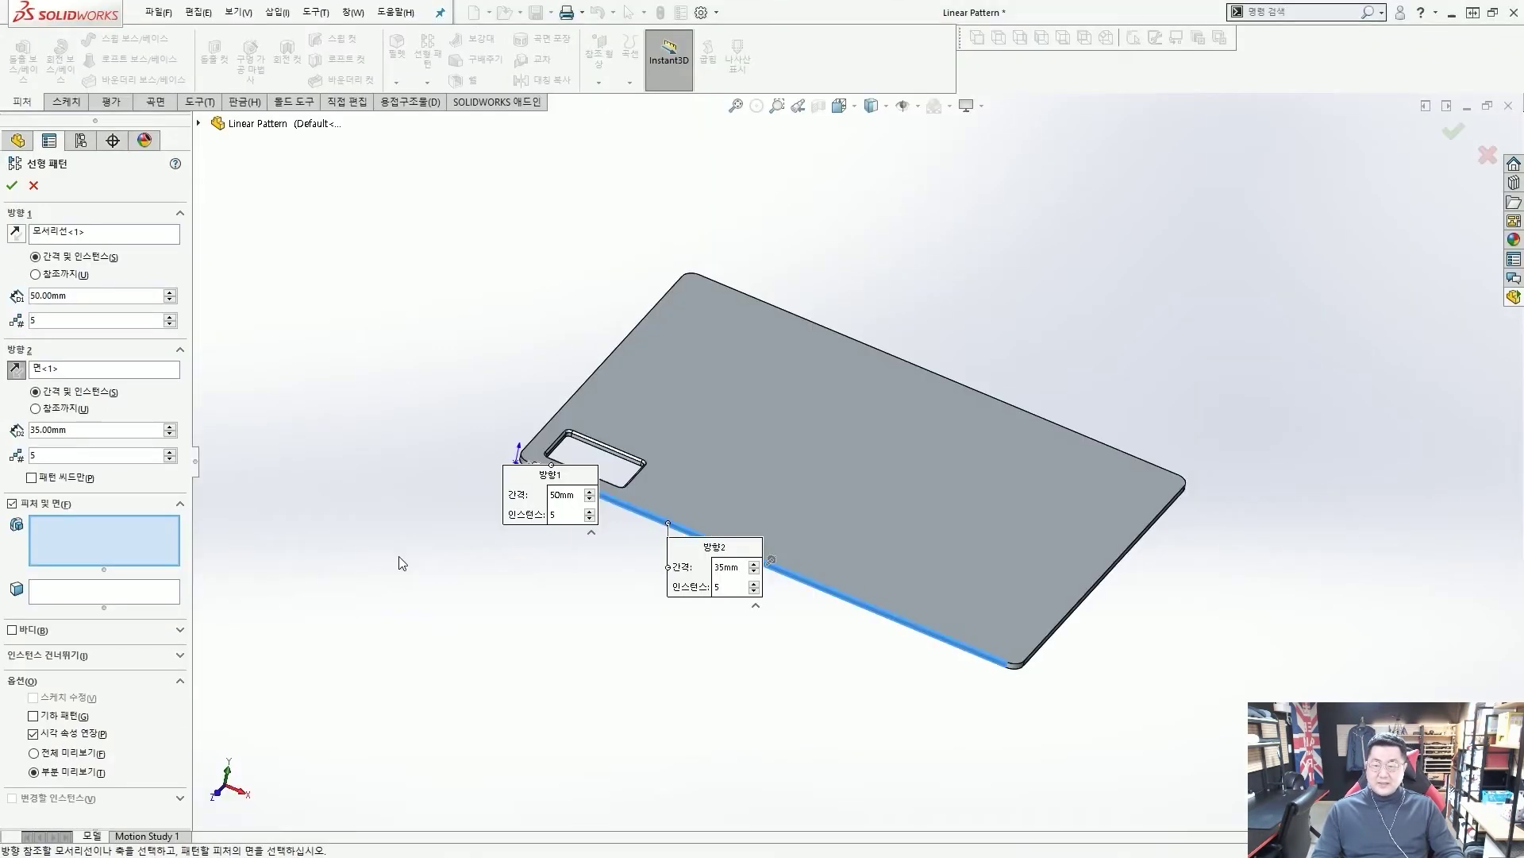
left_click(217, 559)
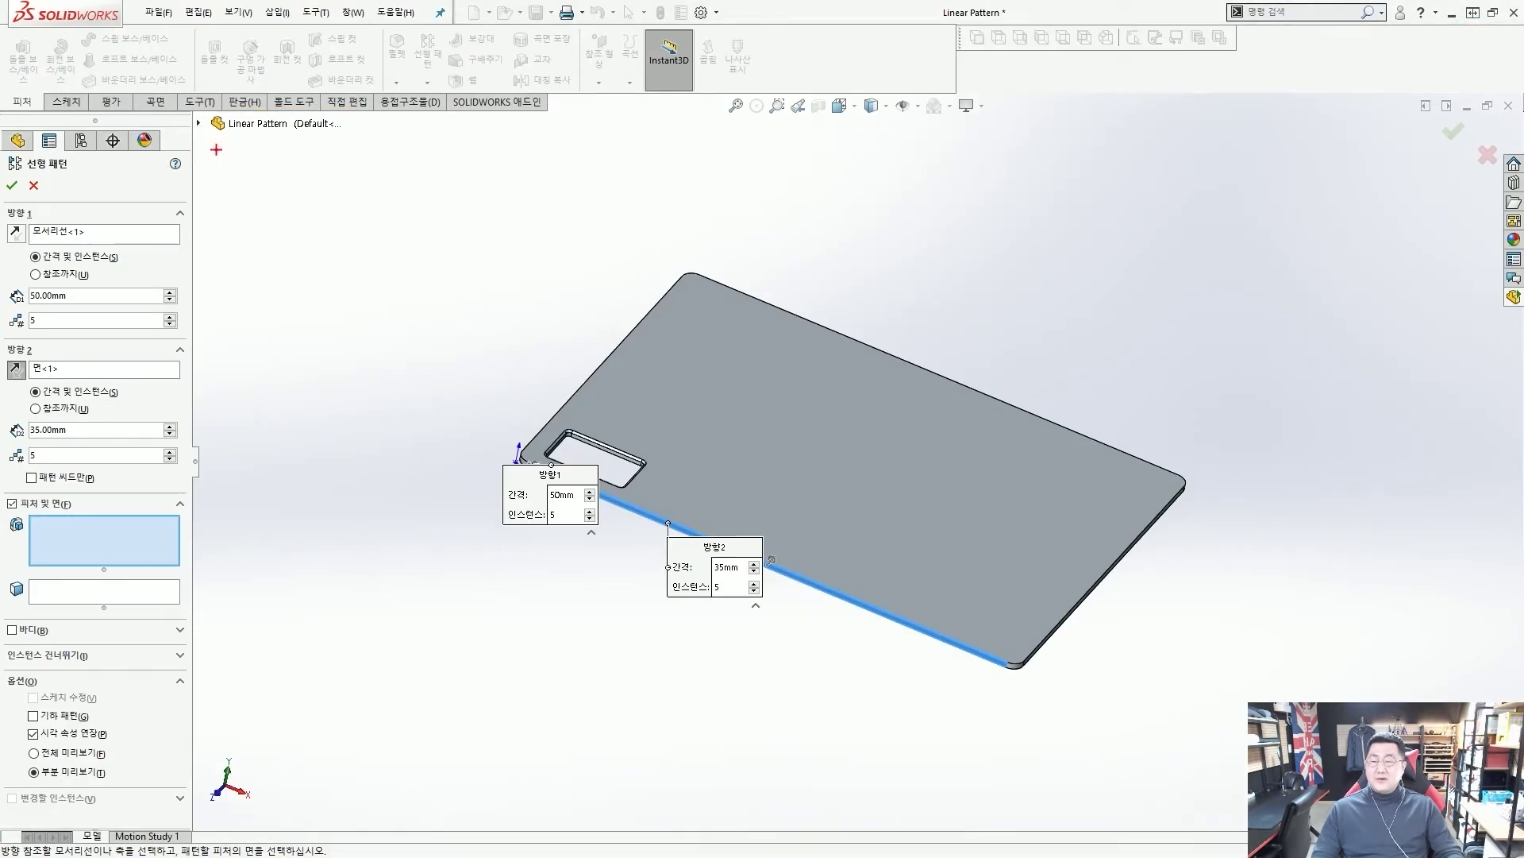
Step: Expand the part's feature tree beside the model to reach the cut and fillet features for the pattern
left_click(199, 124)
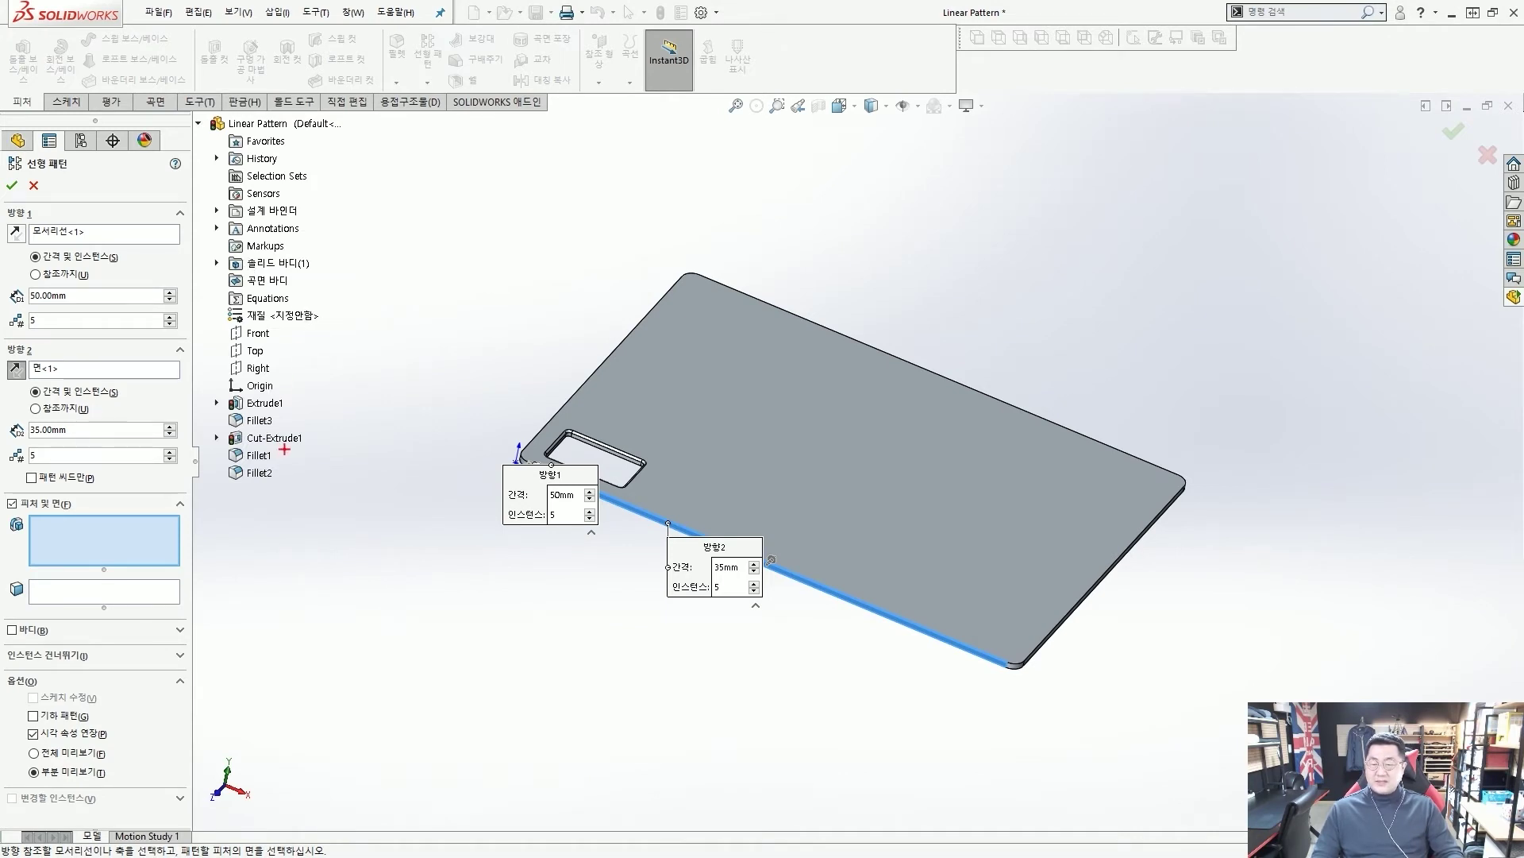
mouse_move(305, 450)
left_mouse_down()
mouse_move(238, 443)
mouse_move(296, 436)
mouse_move(253, 427)
left_mouse_up()
mouse_move(254, 429)
left_mouse_down()
mouse_move(168, 508)
mouse_move(186, 500)
mouse_move(186, 518)
left_mouse_up()
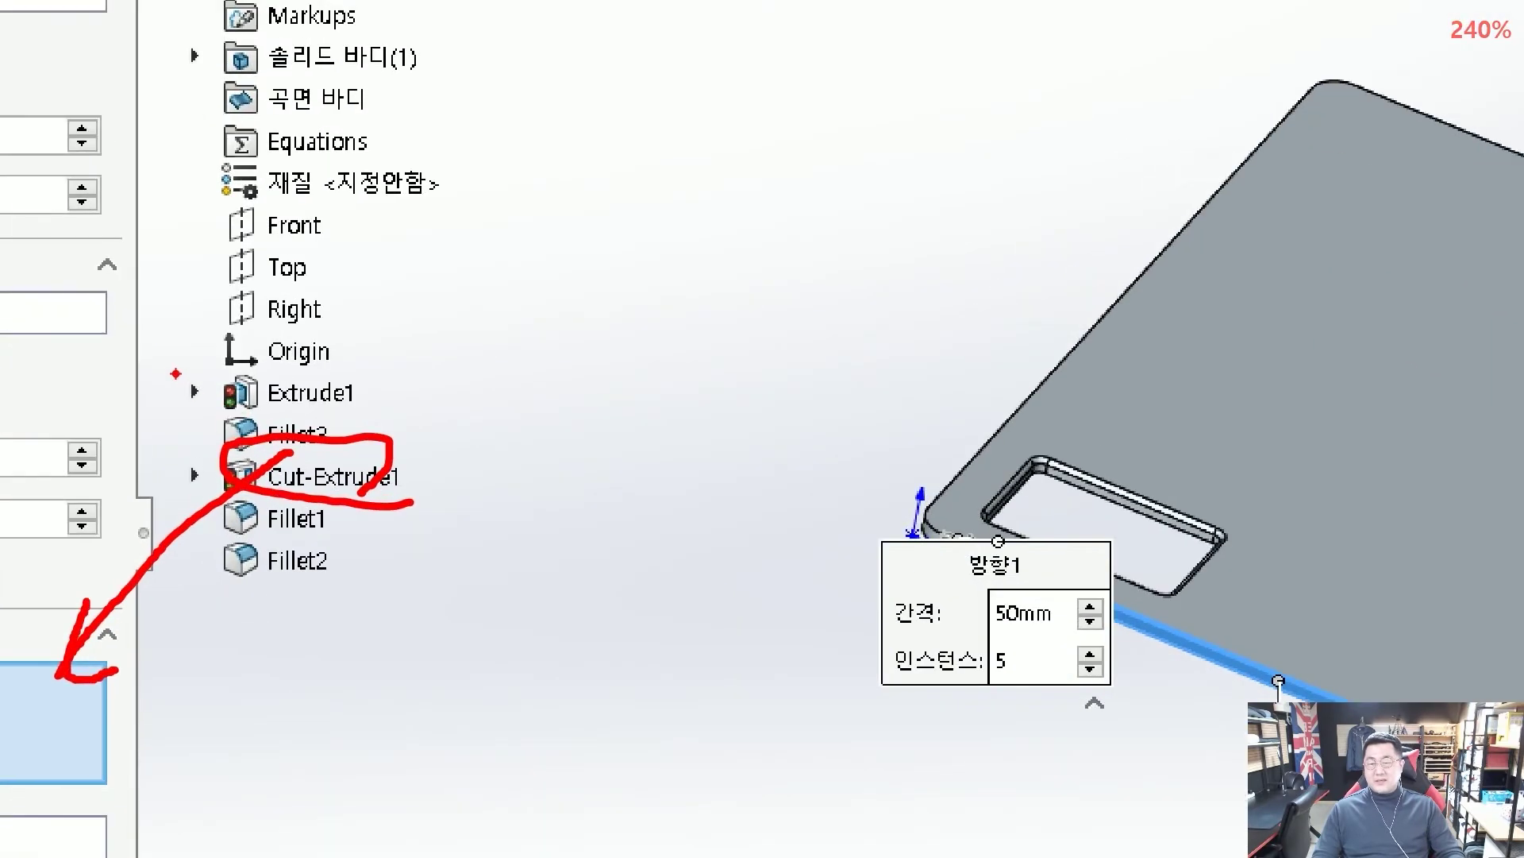
left_click_drag(176, 373, 423, 594)
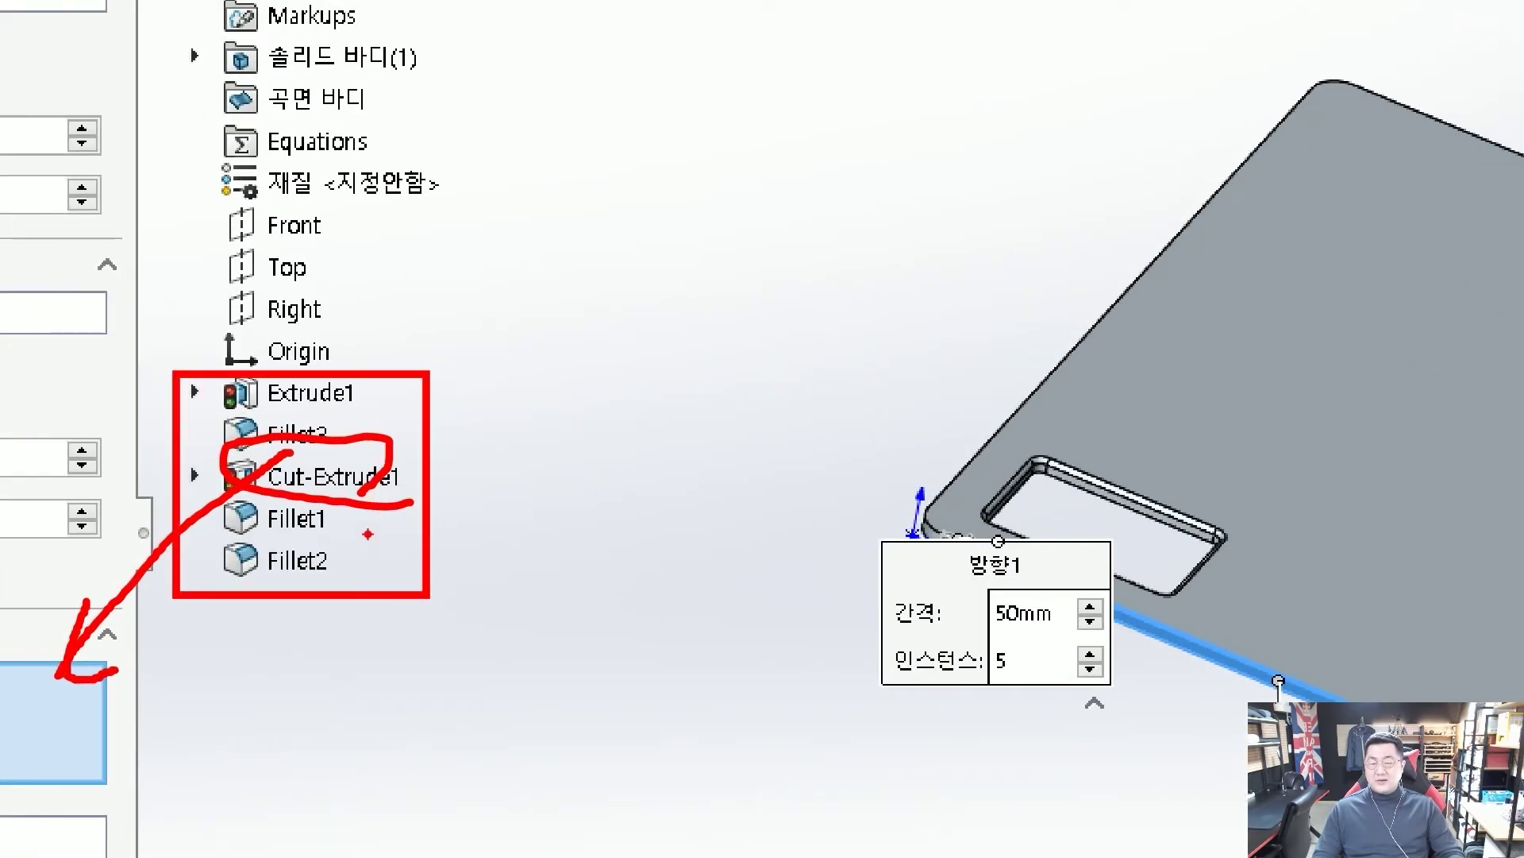
mouse_move(367, 533)
left_mouse_down()
mouse_move(371, 670)
mouse_move(357, 665)
mouse_move(388, 689)
left_mouse_up()
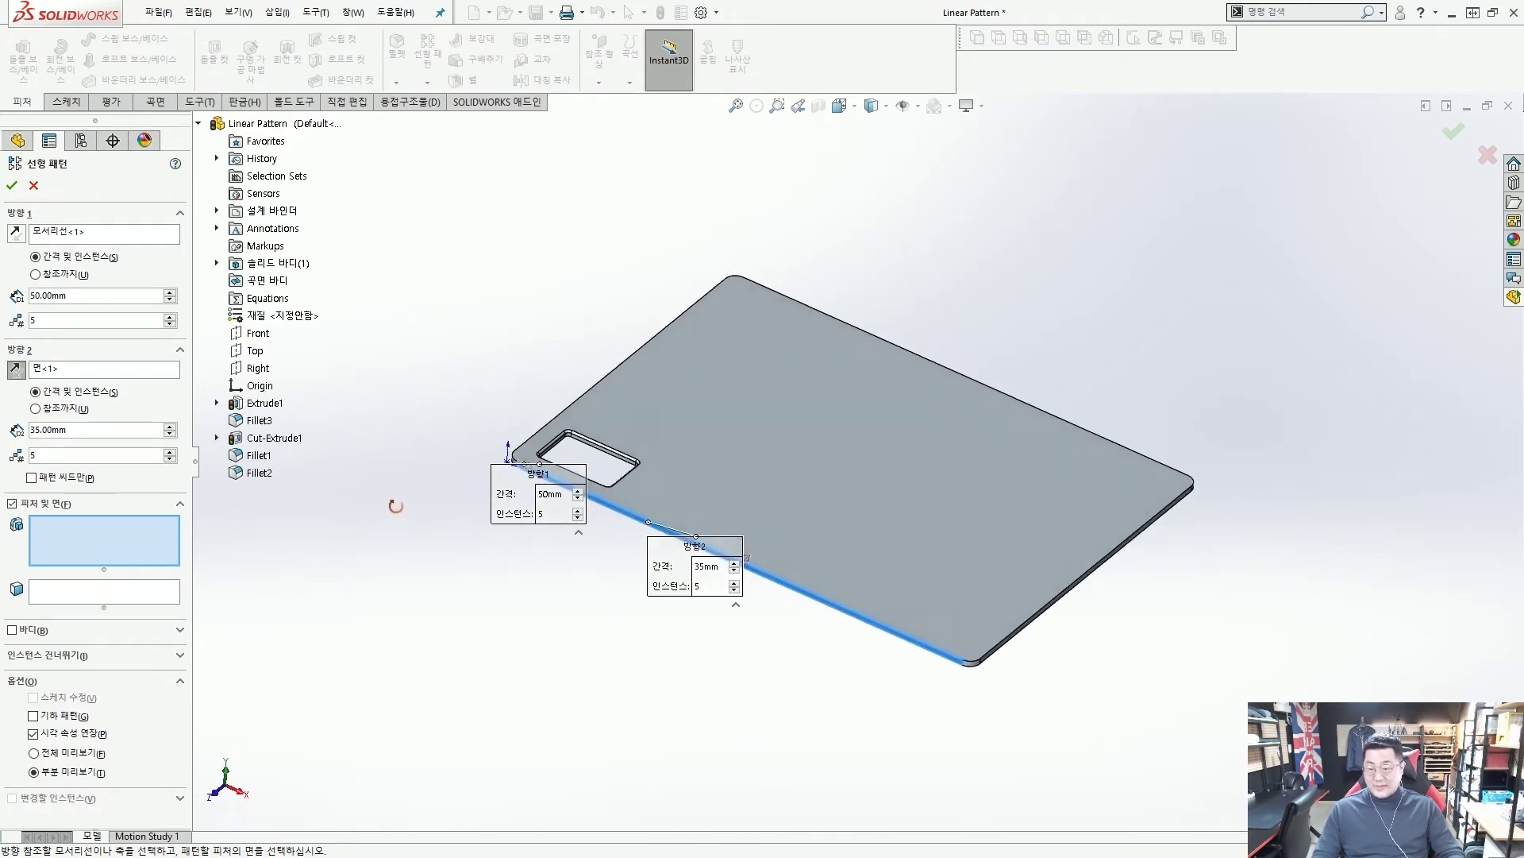
Step: Examine the filleted edges and rounded corner of the plate's rectangular cutout up close
scroll(524, 456, "down", 2)
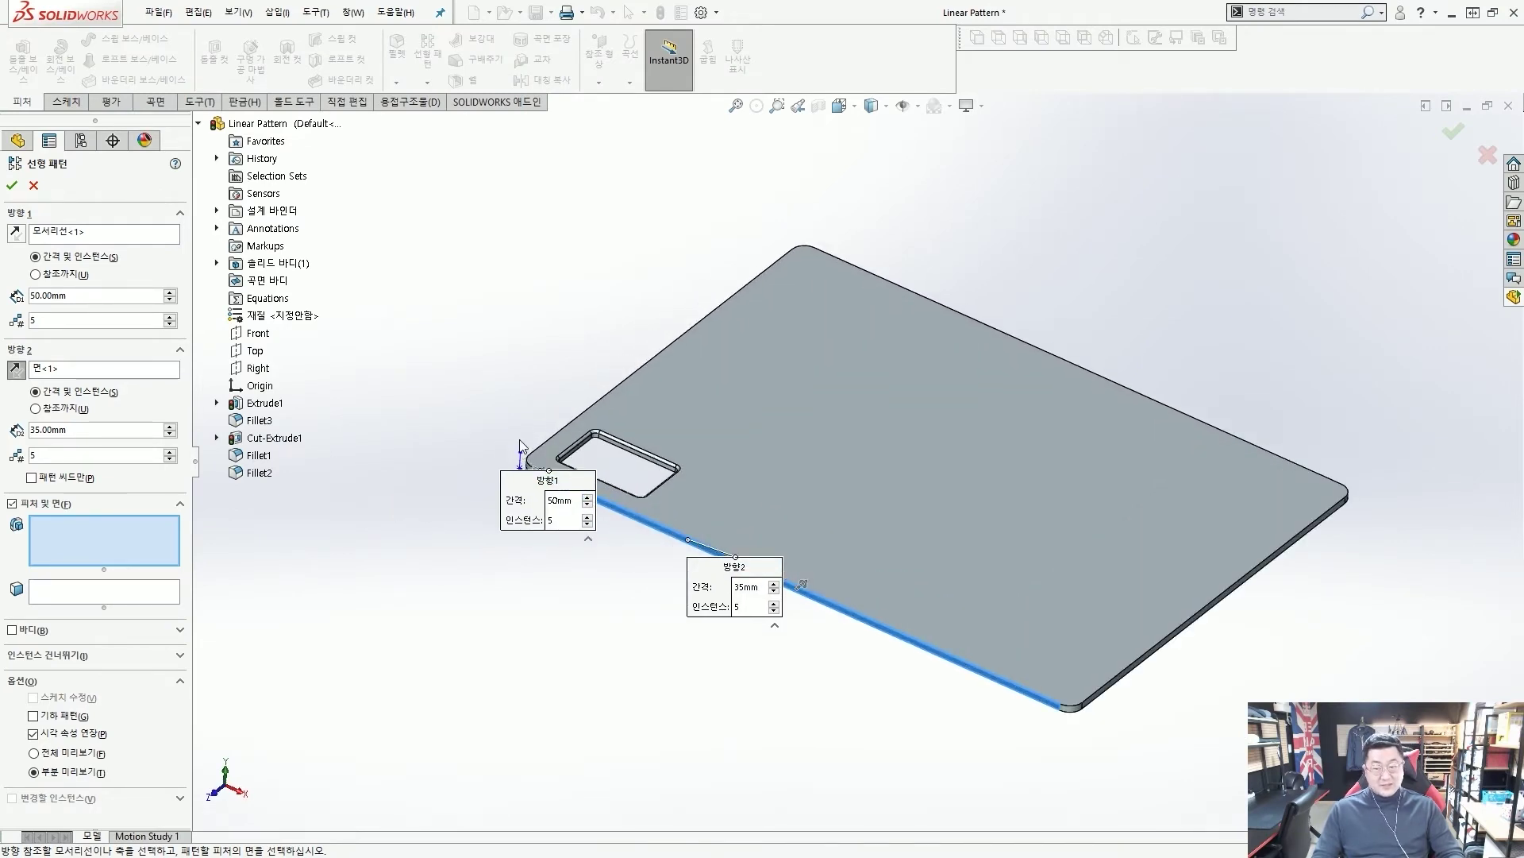
scroll(611, 439, "down", 5)
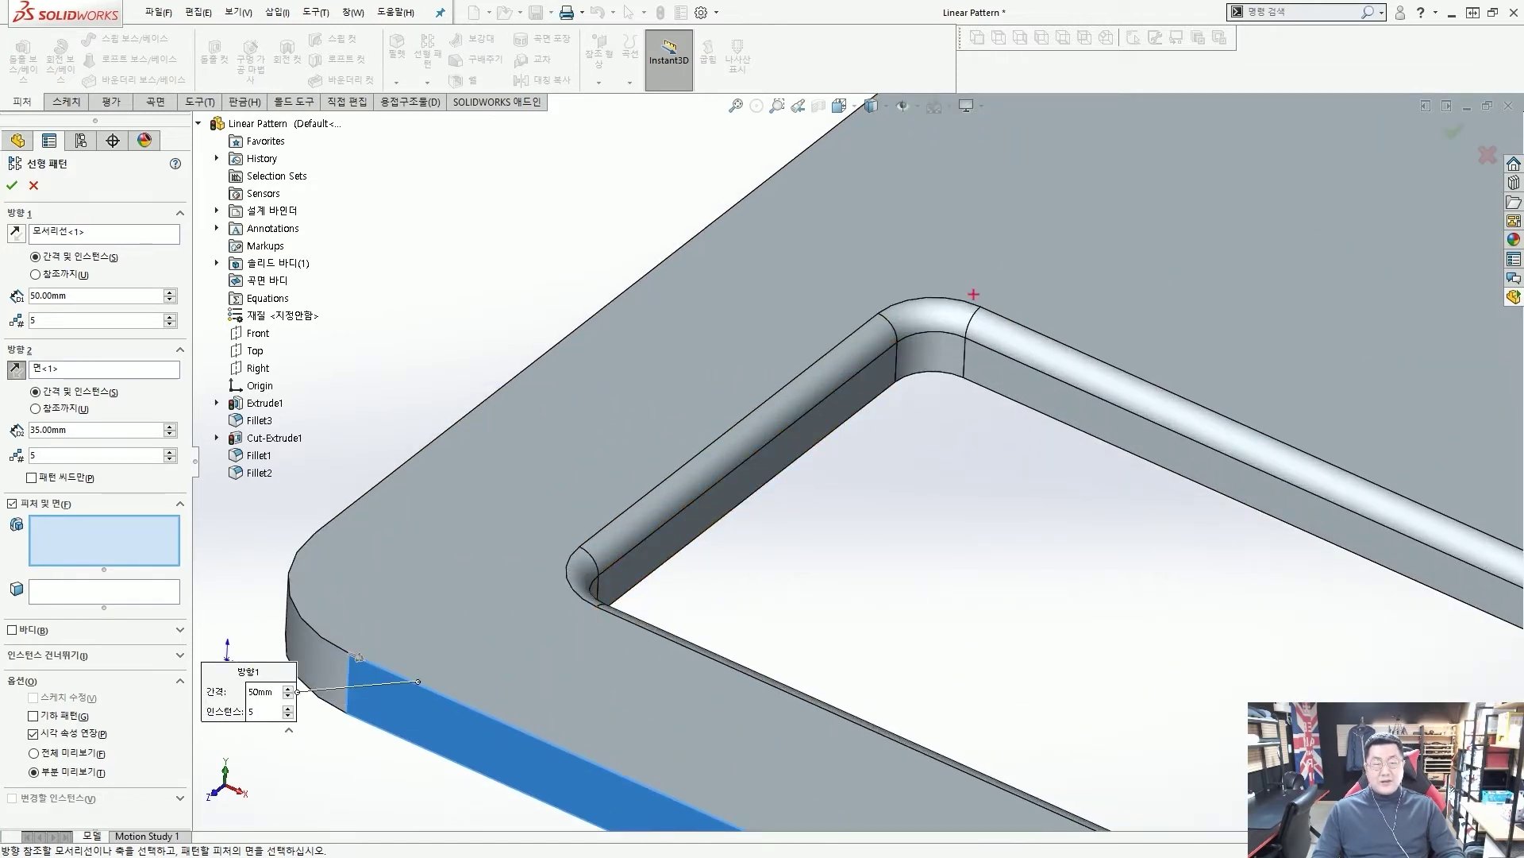
left_click_drag(951, 313, 967, 311)
left_click_drag(984, 247, 782, 374)
left_click_drag(967, 311, 831, 457)
left_click_drag(991, 429, 969, 465)
mouse_move(1175, 432)
left_mouse_down()
mouse_move(1219, 426)
mouse_move(961, 506)
left_mouse_up()
left_click_drag(1068, 502, 1052, 528)
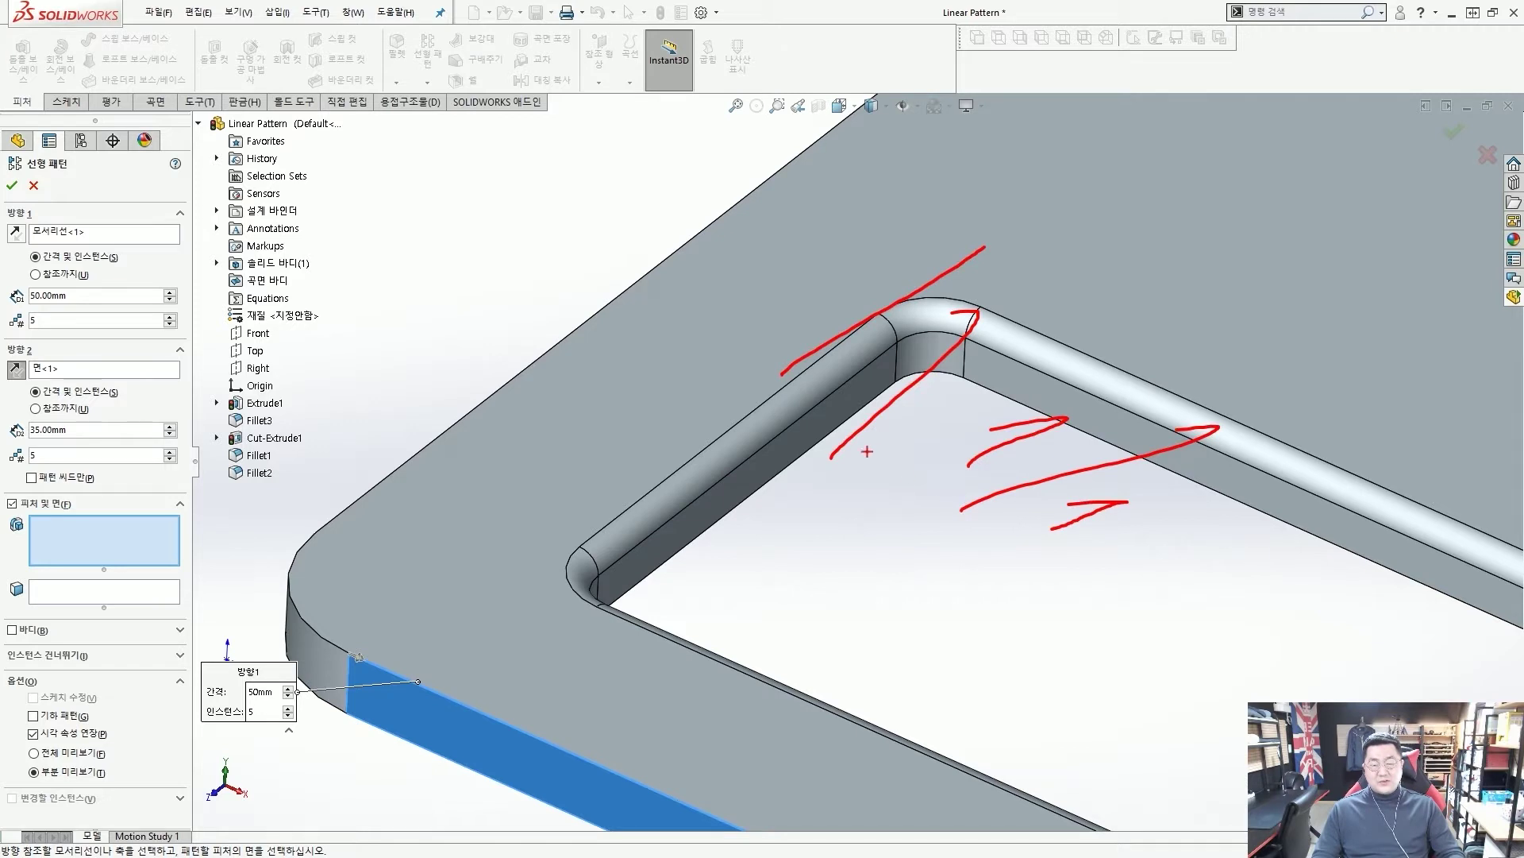
mouse_move(834, 457)
left_mouse_down()
mouse_move(906, 480)
mouse_move(838, 463)
left_mouse_up()
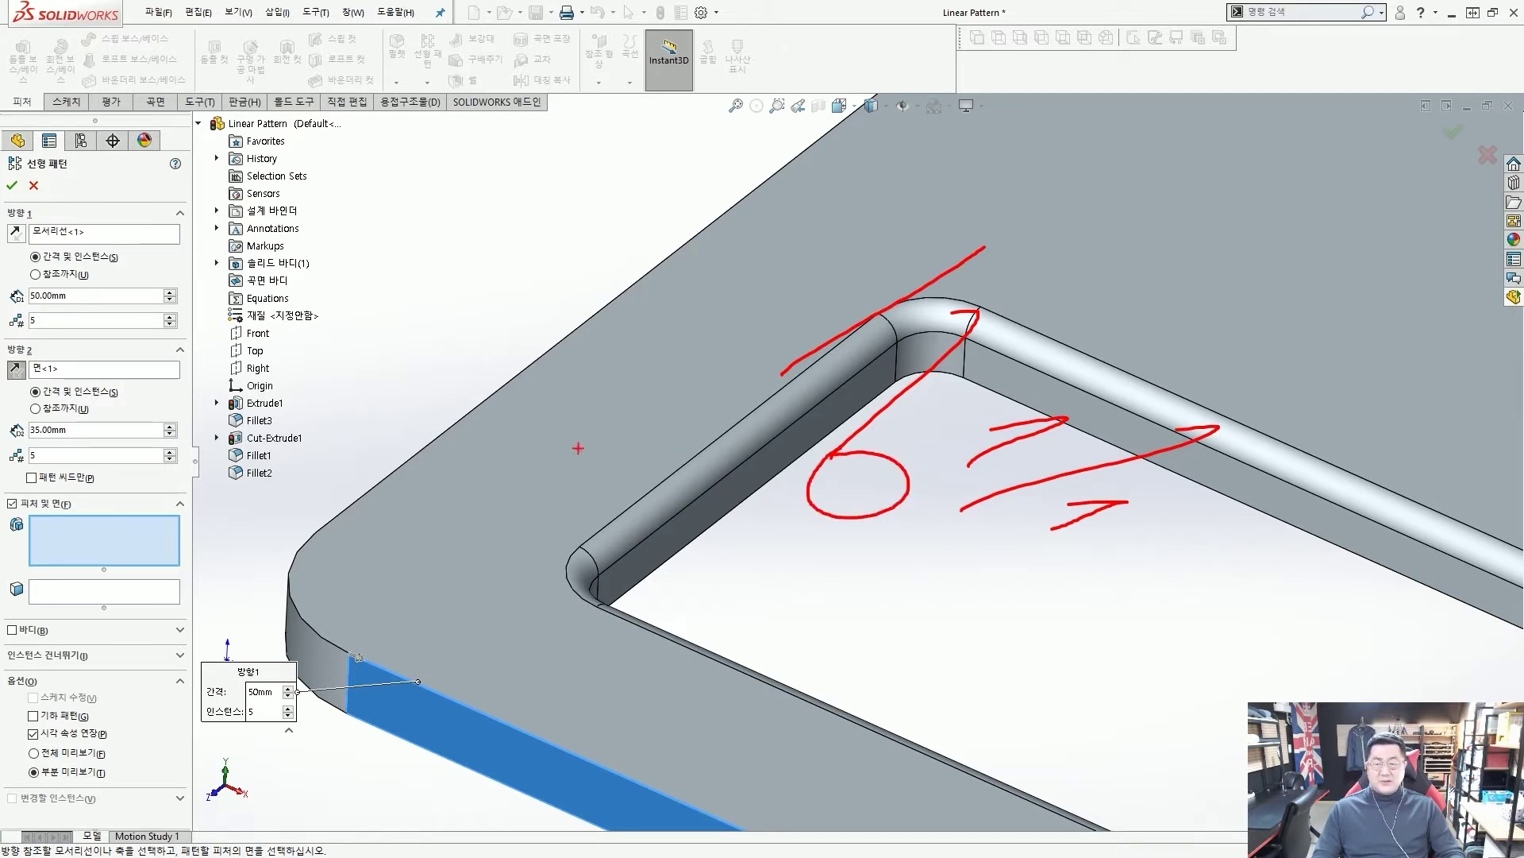
left_click_drag(204, 383, 315, 496)
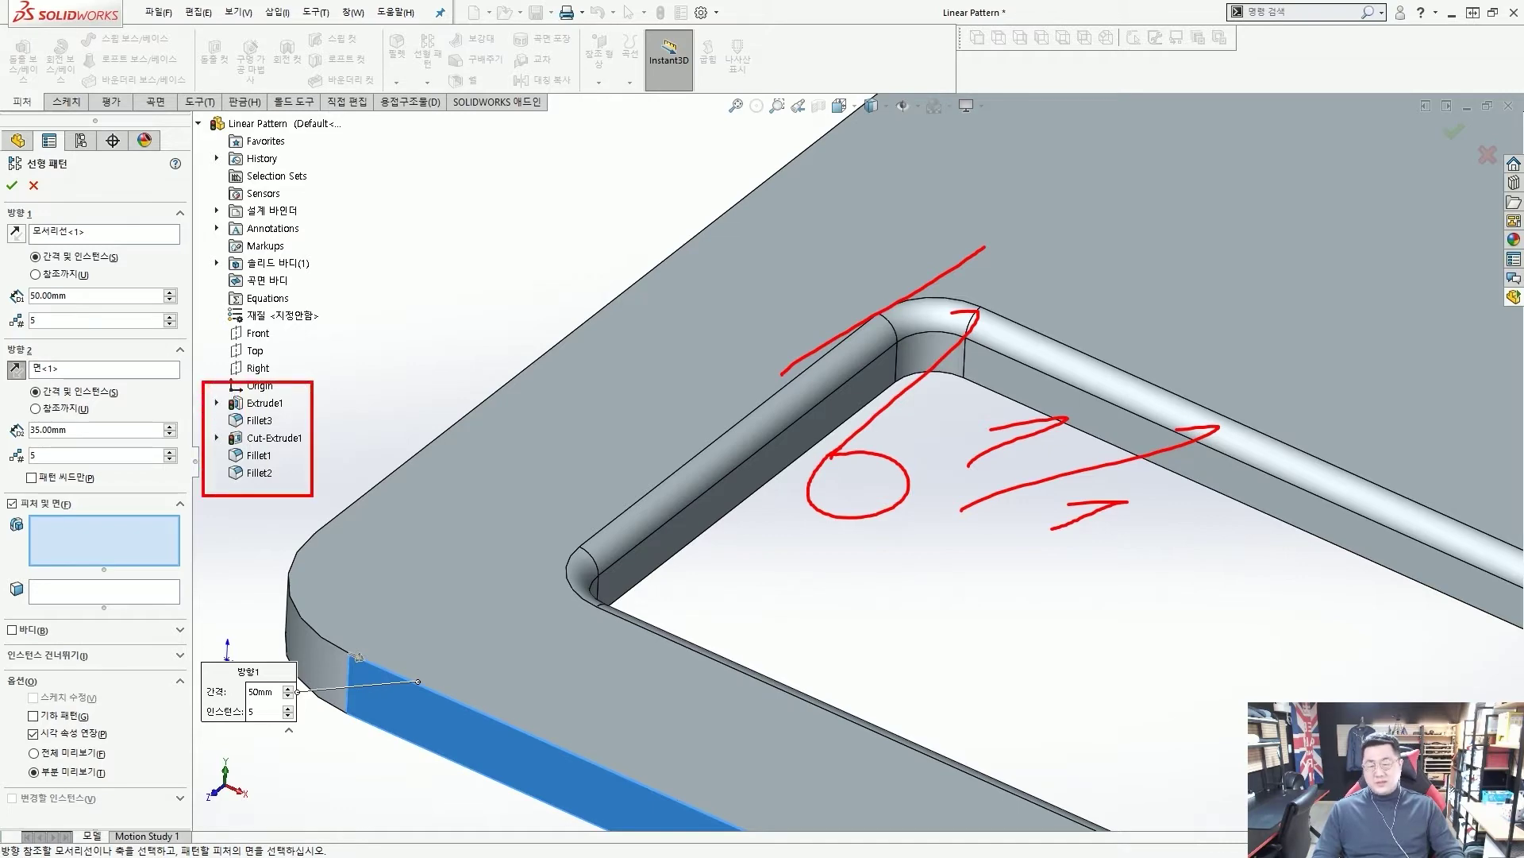
left_click_drag(458, 458, 334, 447)
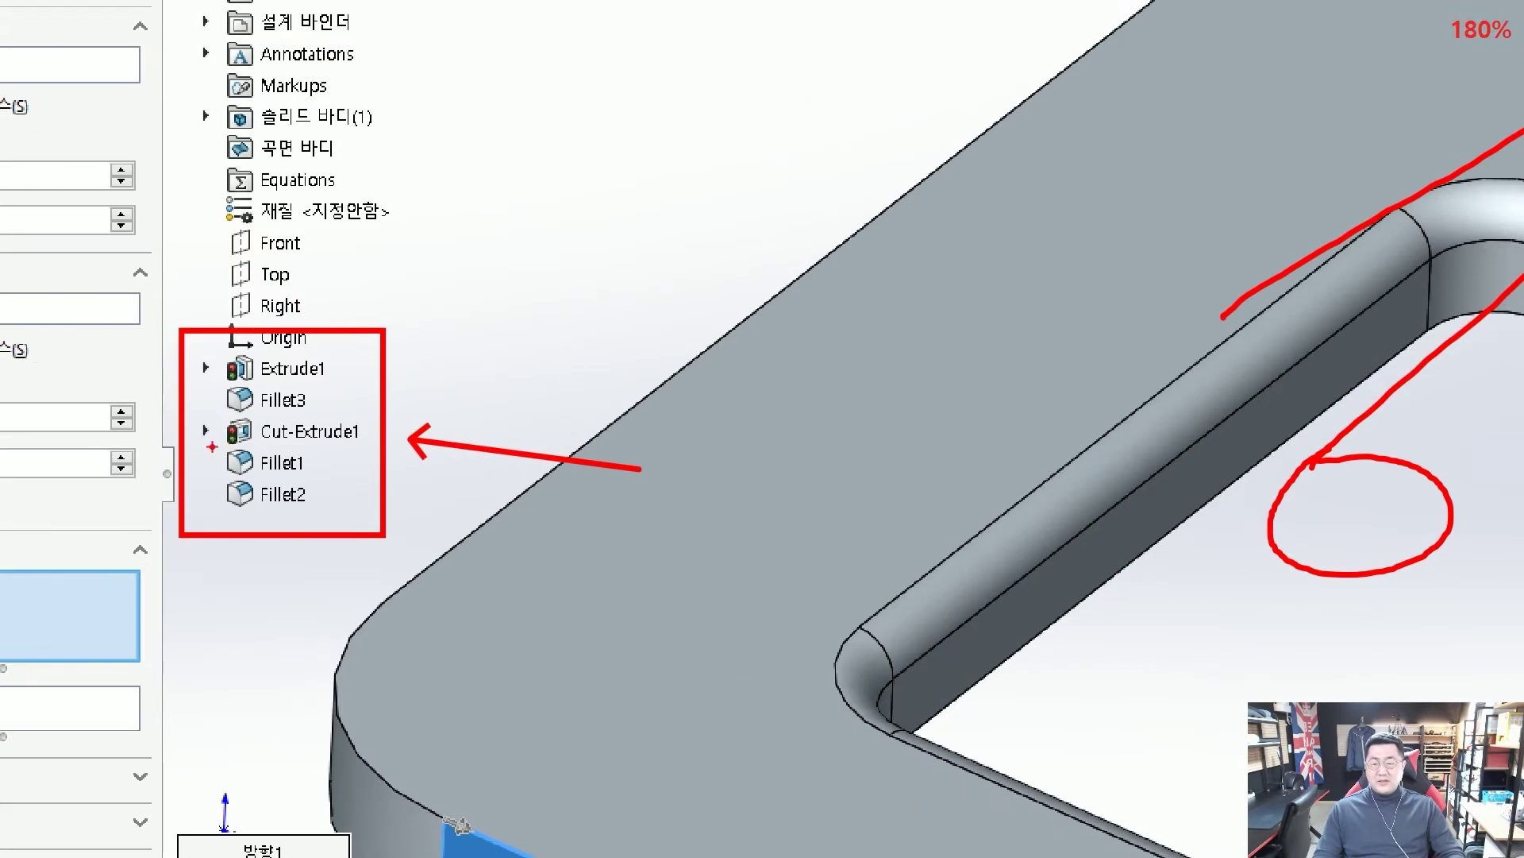
left_click_drag(219, 446, 298, 446)
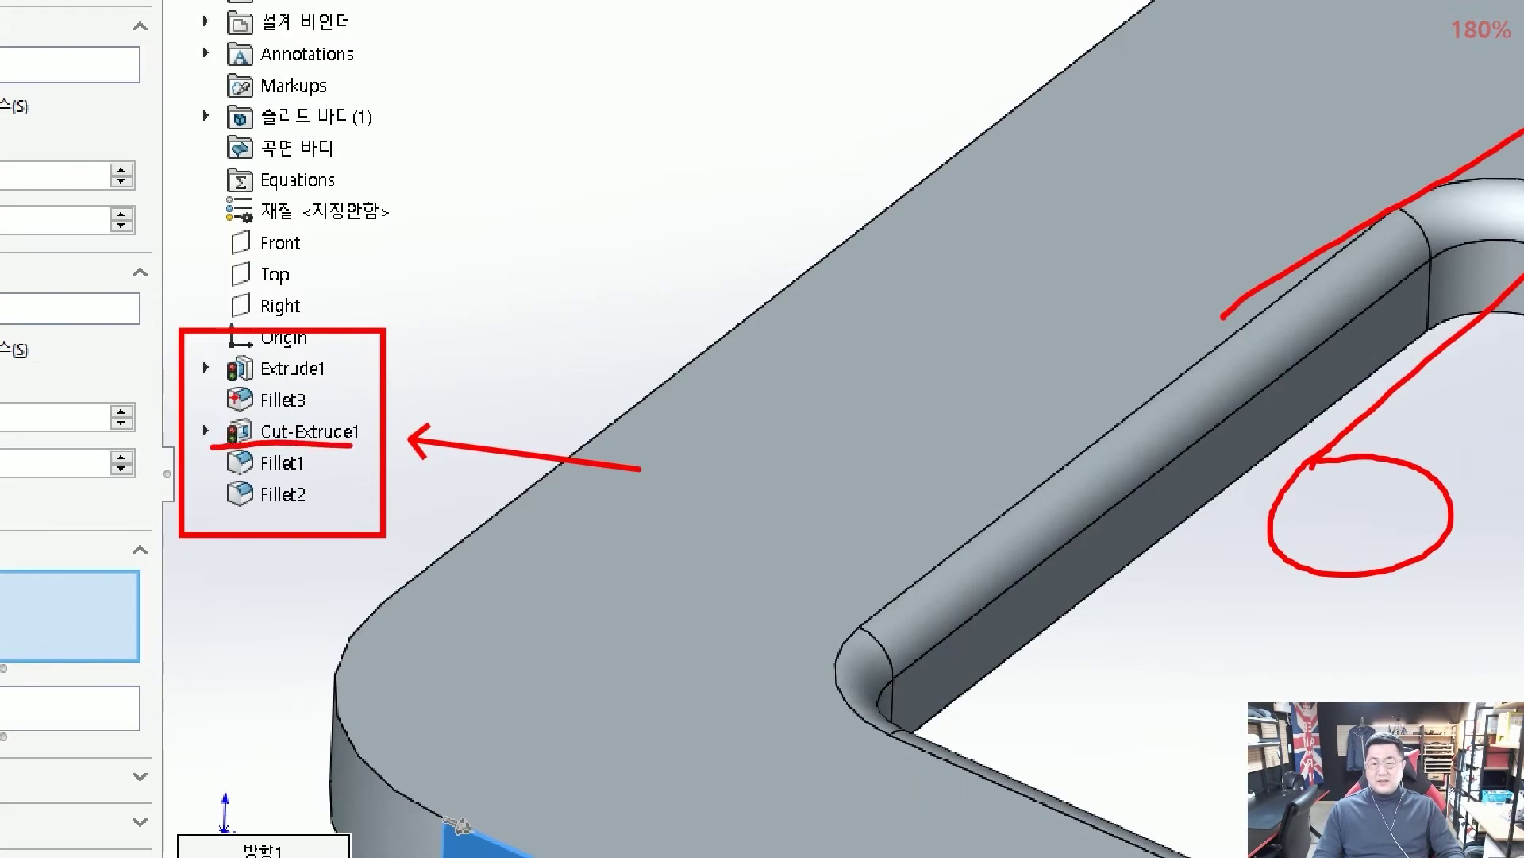
left_click_drag(218, 414, 294, 411)
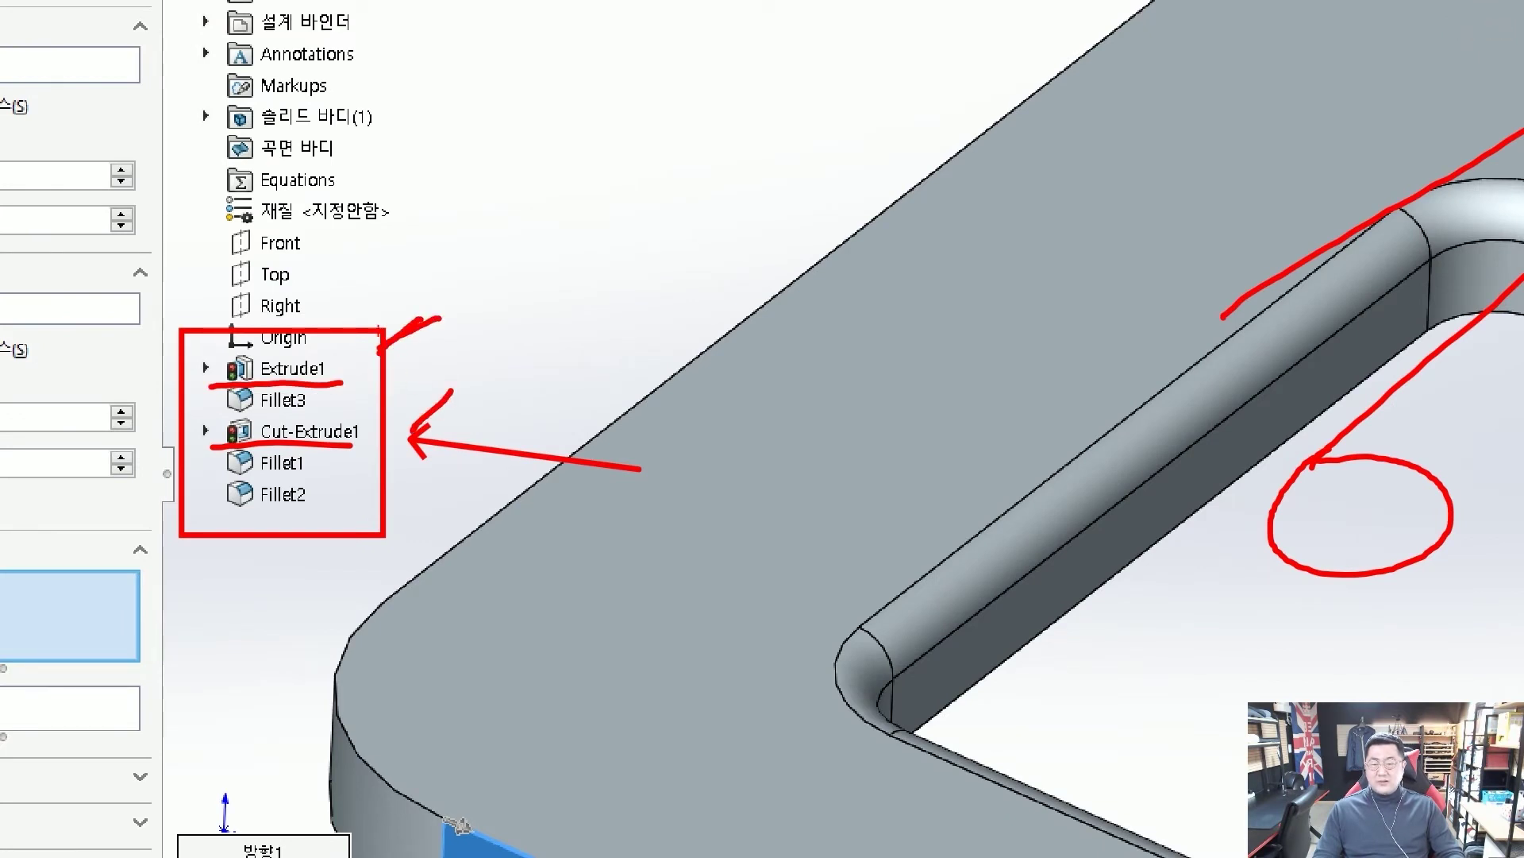
key("Escape")
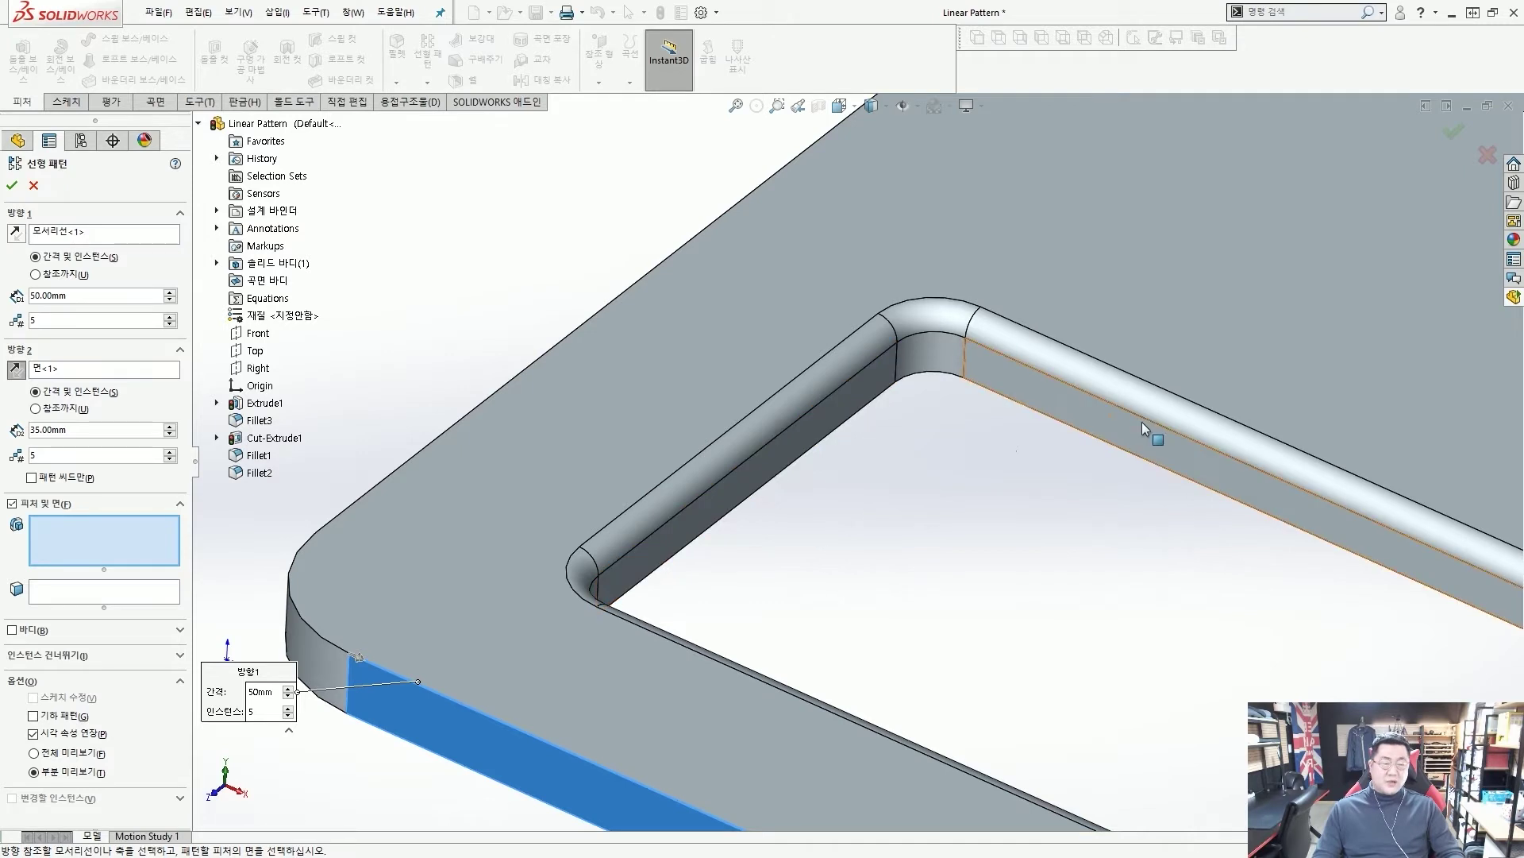
key("ctrl+2")
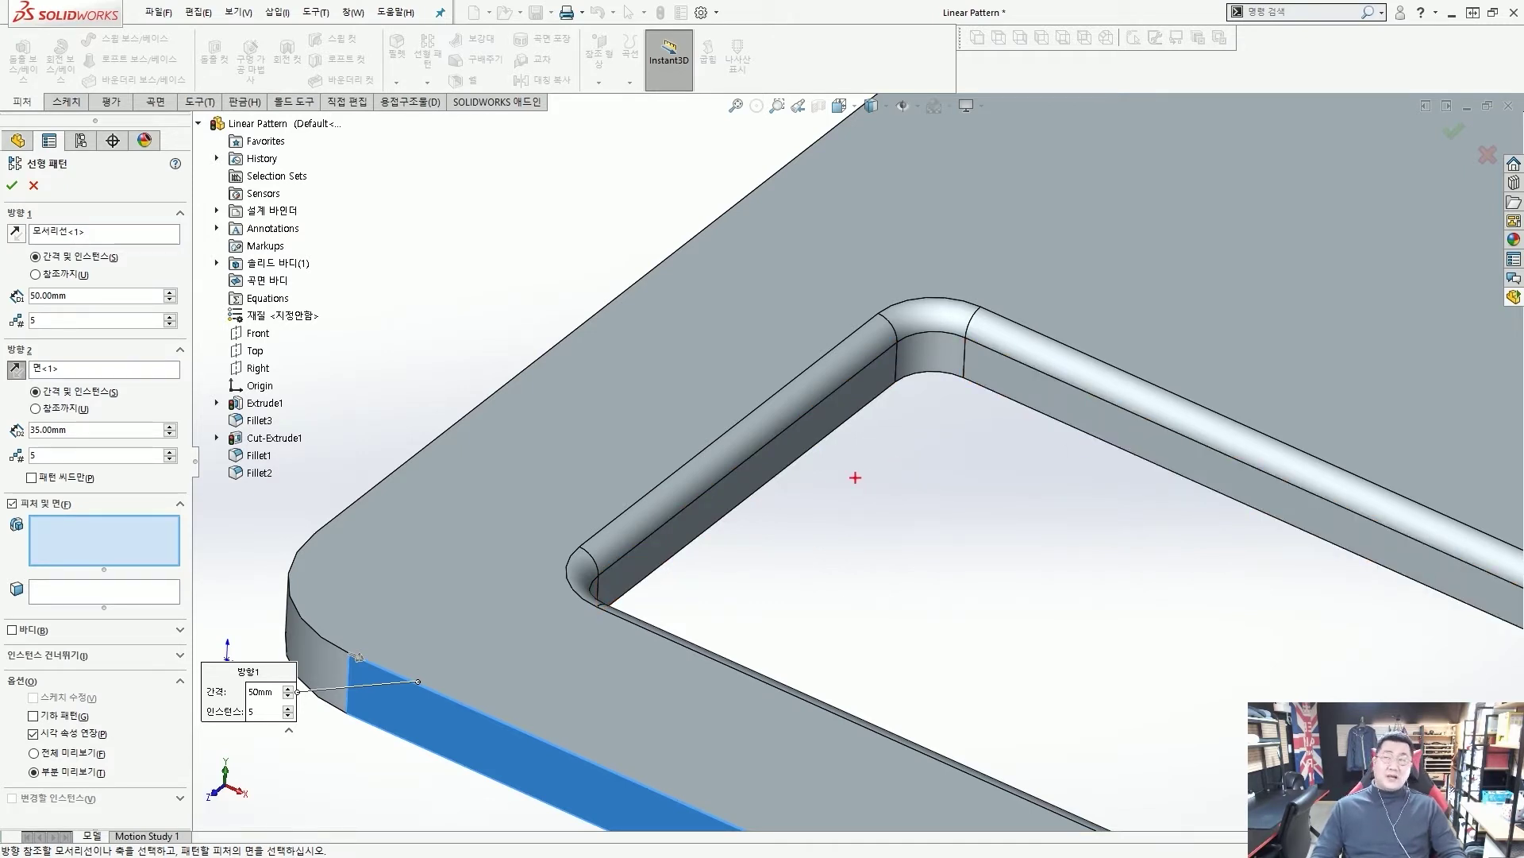
mouse_move(945, 520)
left_mouse_down("ctrl+shift")
mouse_move(844, 424)
mouse_move(1091, 419)
left_mouse_up("ctrl+shift")
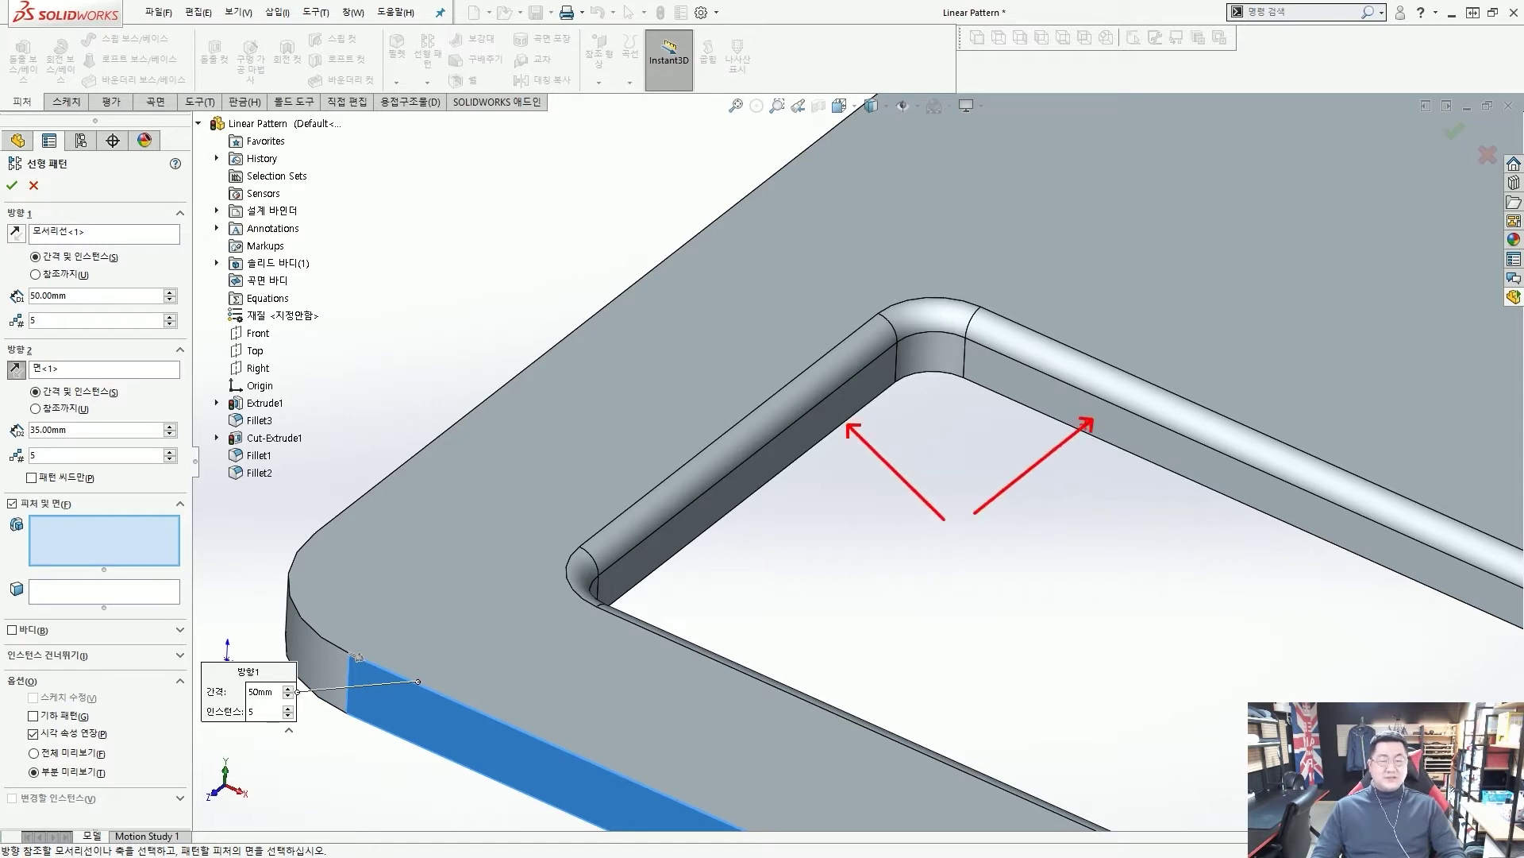
left_click_drag(1229, 222, 1121, 305)
left_click_drag(1119, 242, 1215, 326)
left_click_drag(679, 309, 652, 373)
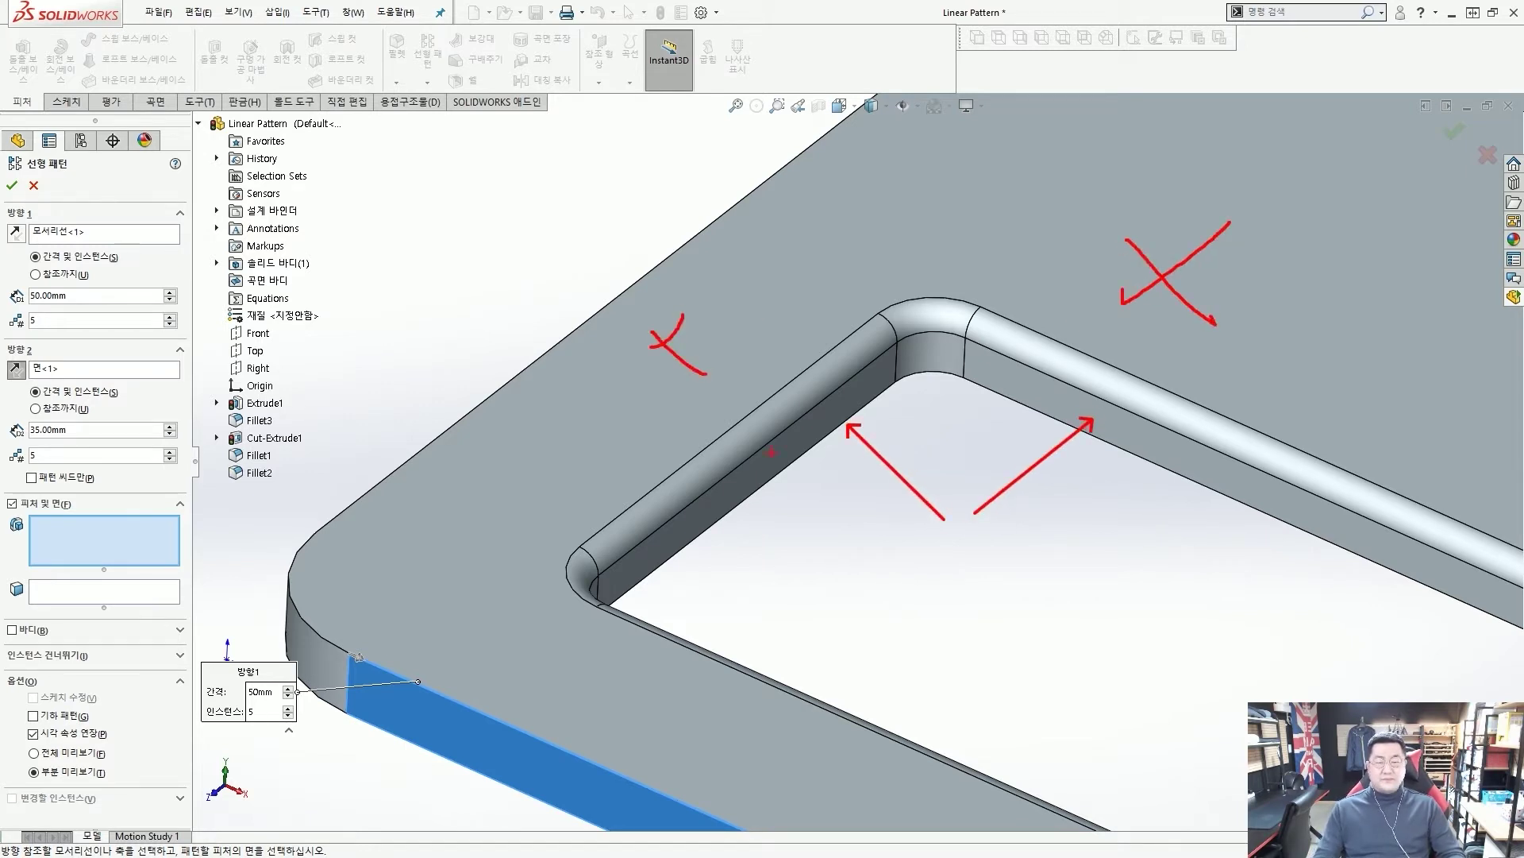
key("Escape")
Step: Select the rectangular cutout Cut-Extrude1, its corner fillet Fillet1 and its rim fillet Fillet2 as the features to pattern
left_click(1042, 401)
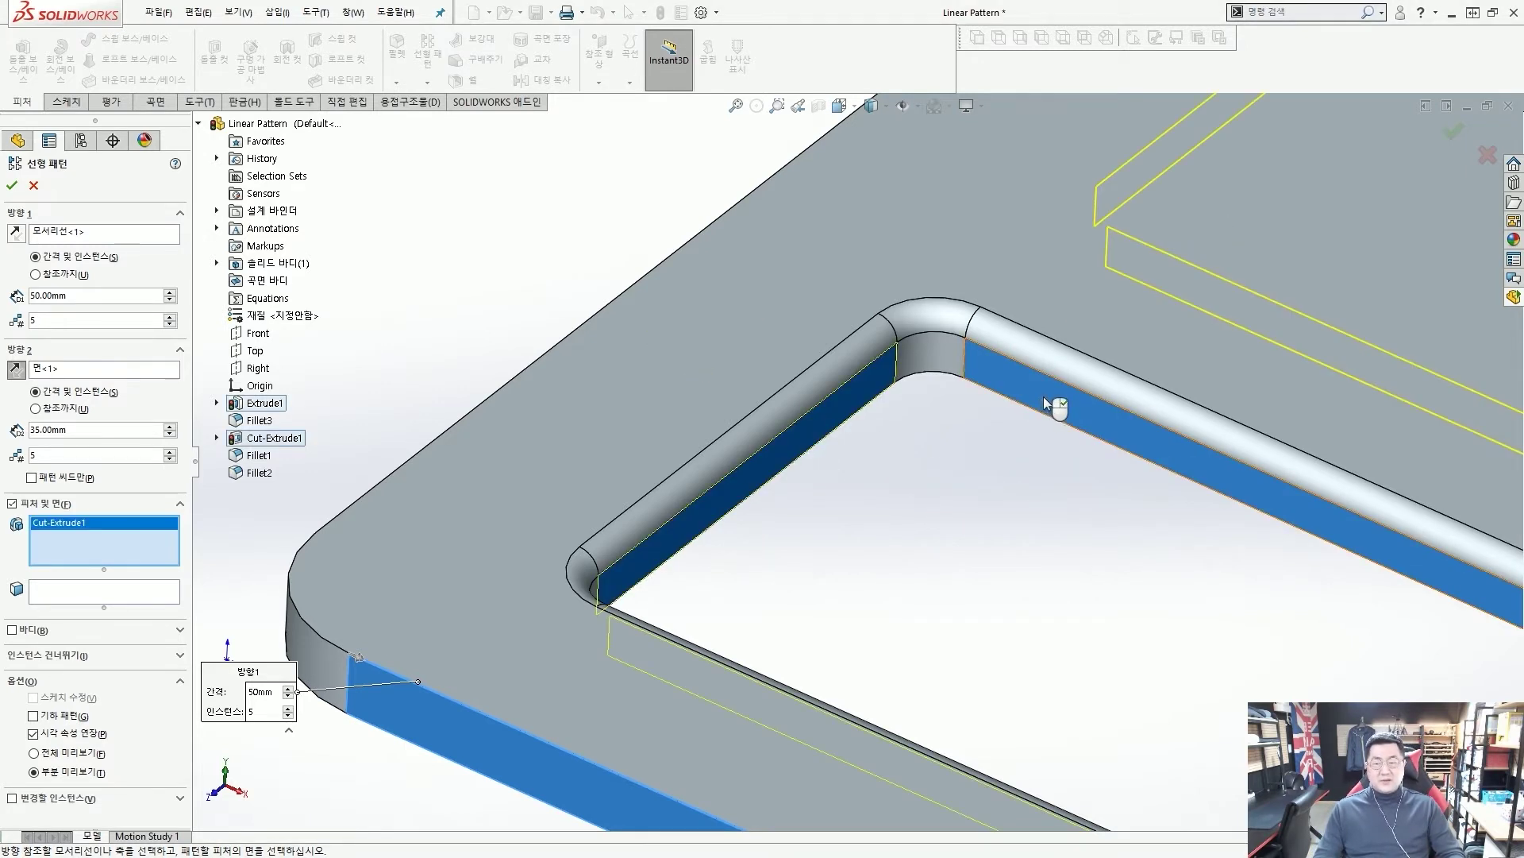
scroll(1045, 399, "up", 5)
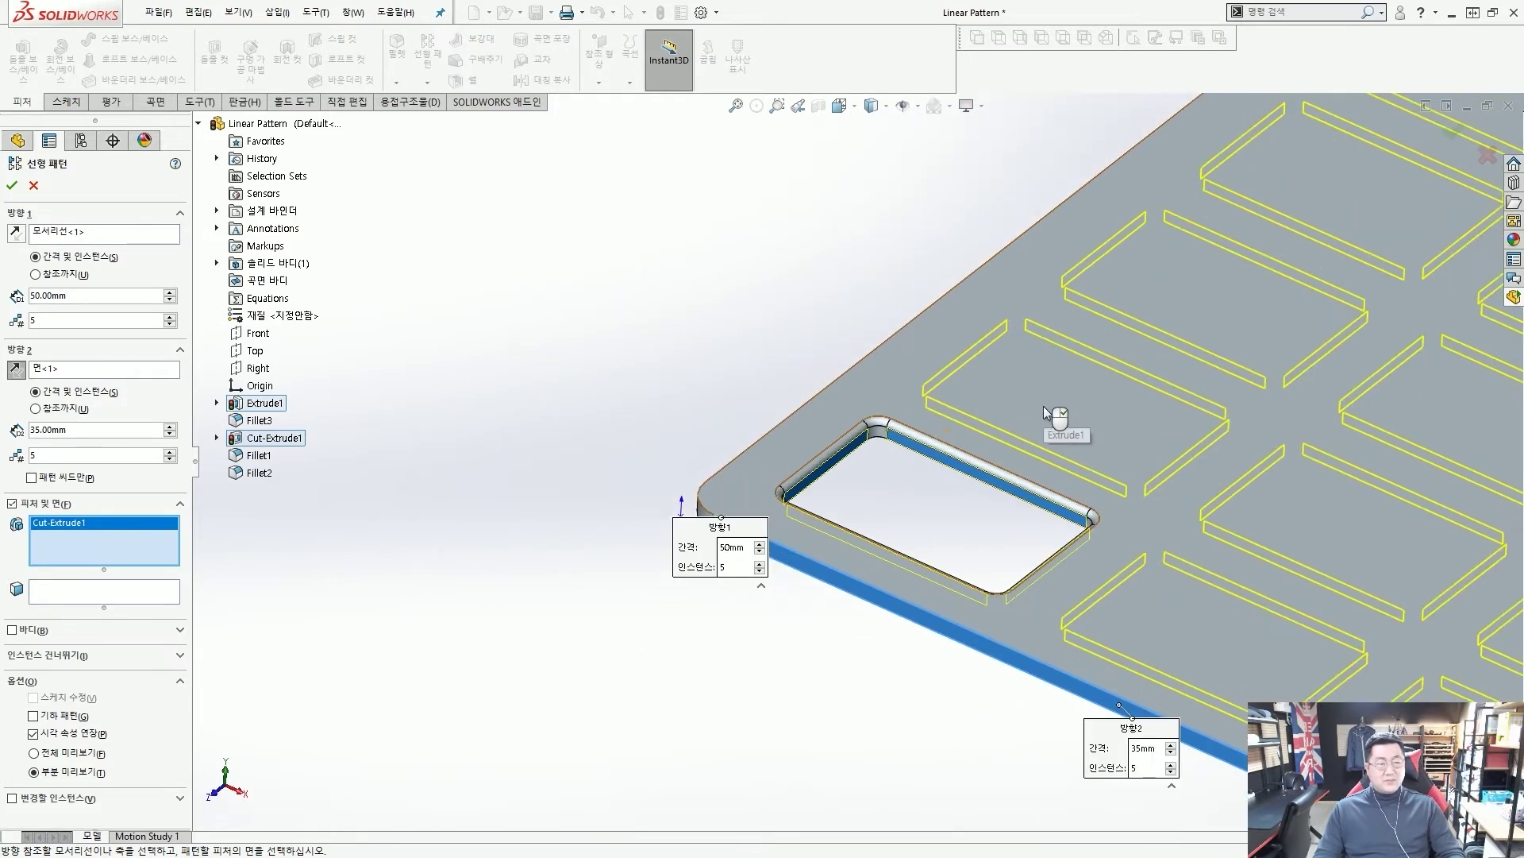
scroll(797, 441, "down", 6)
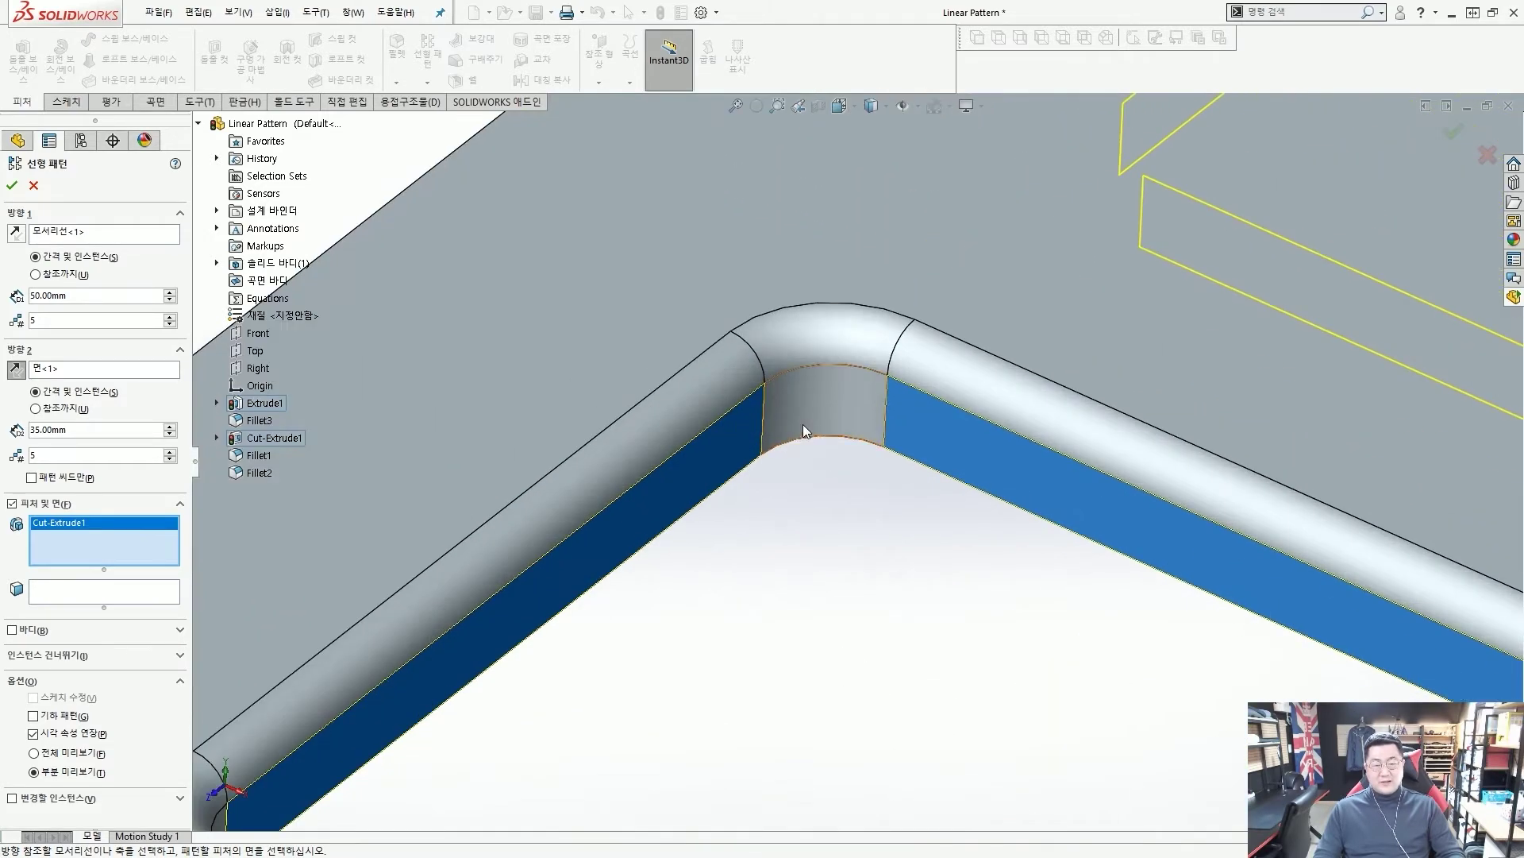
left_click_drag(824, 521, 825, 403)
left_click_drag(873, 224, 838, 329)
key("Escape")
left_click(818, 397)
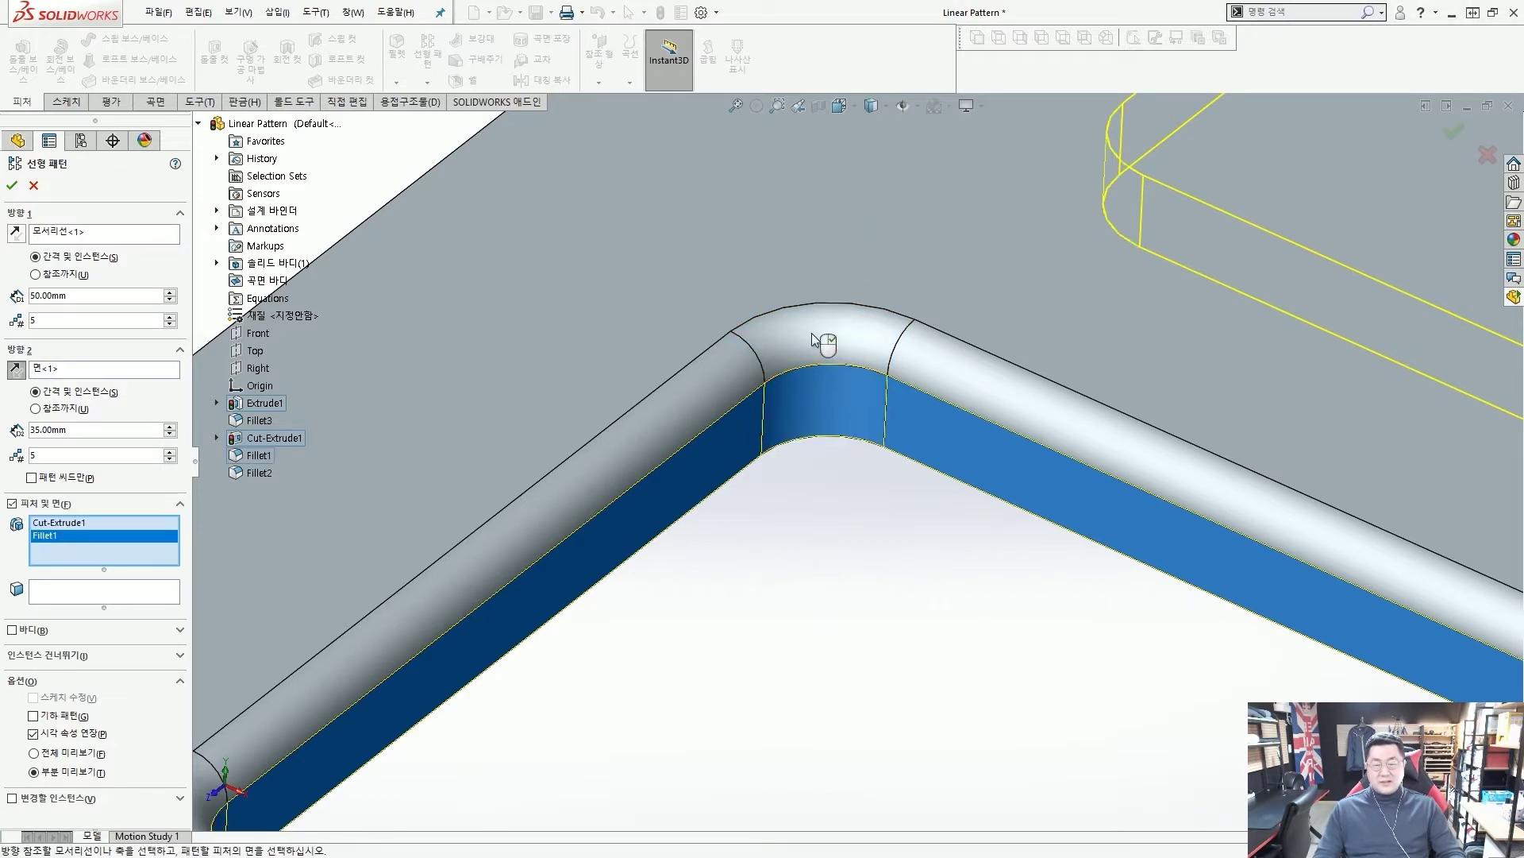
left_click(812, 340)
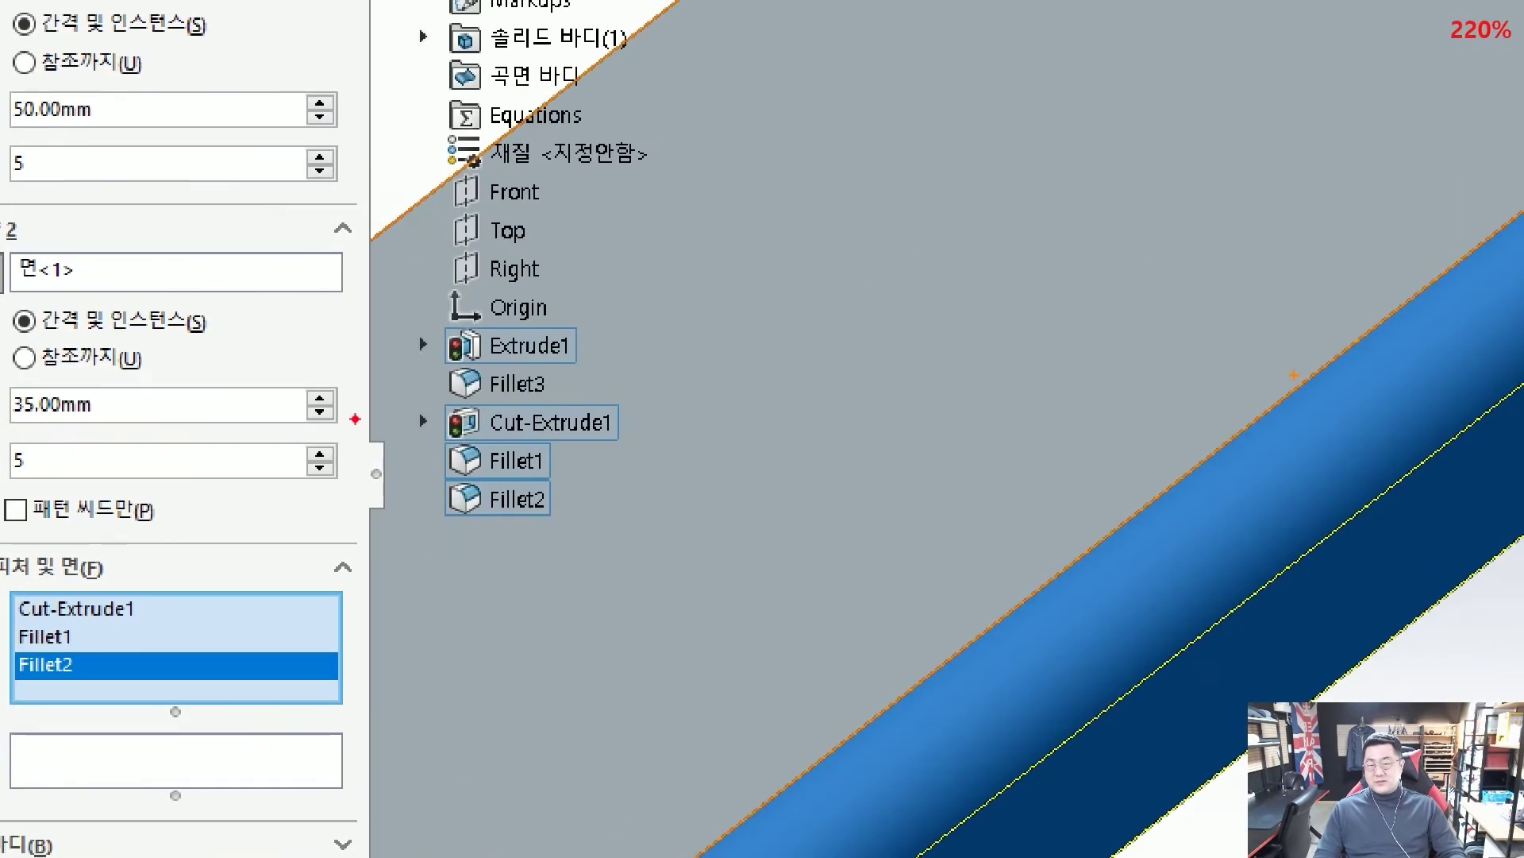
mouse_move(416, 397)
left_mouse_down()
mouse_move(452, 442)
mouse_move(619, 524)
left_mouse_up()
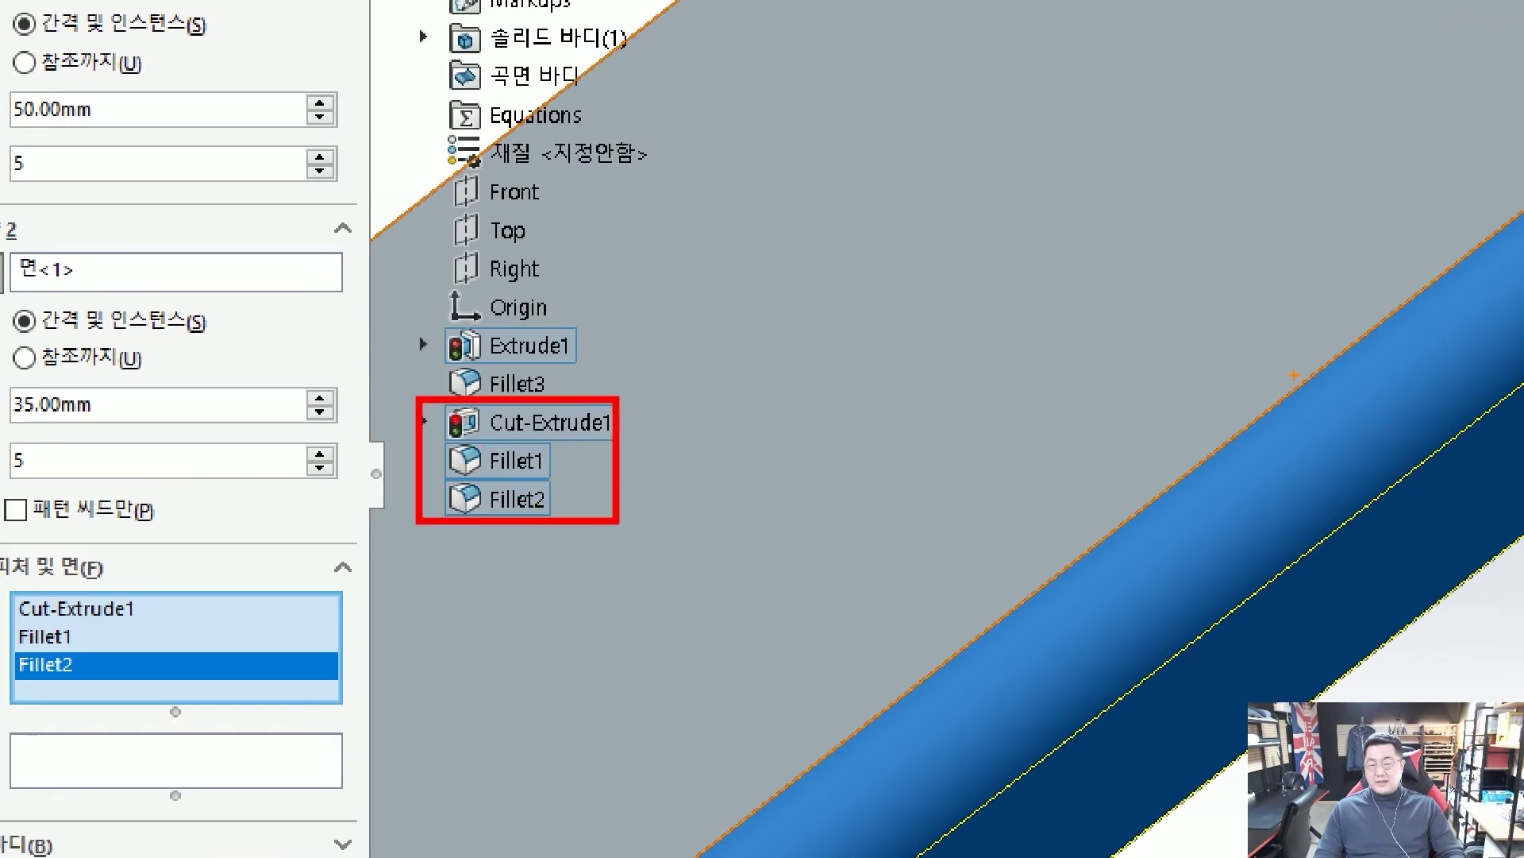
left_click_drag(457, 417, 302, 560)
left_click_drag(441, 477, 341, 576)
left_click_drag(457, 508, 357, 611)
left_click_drag(361, 552, 330, 623)
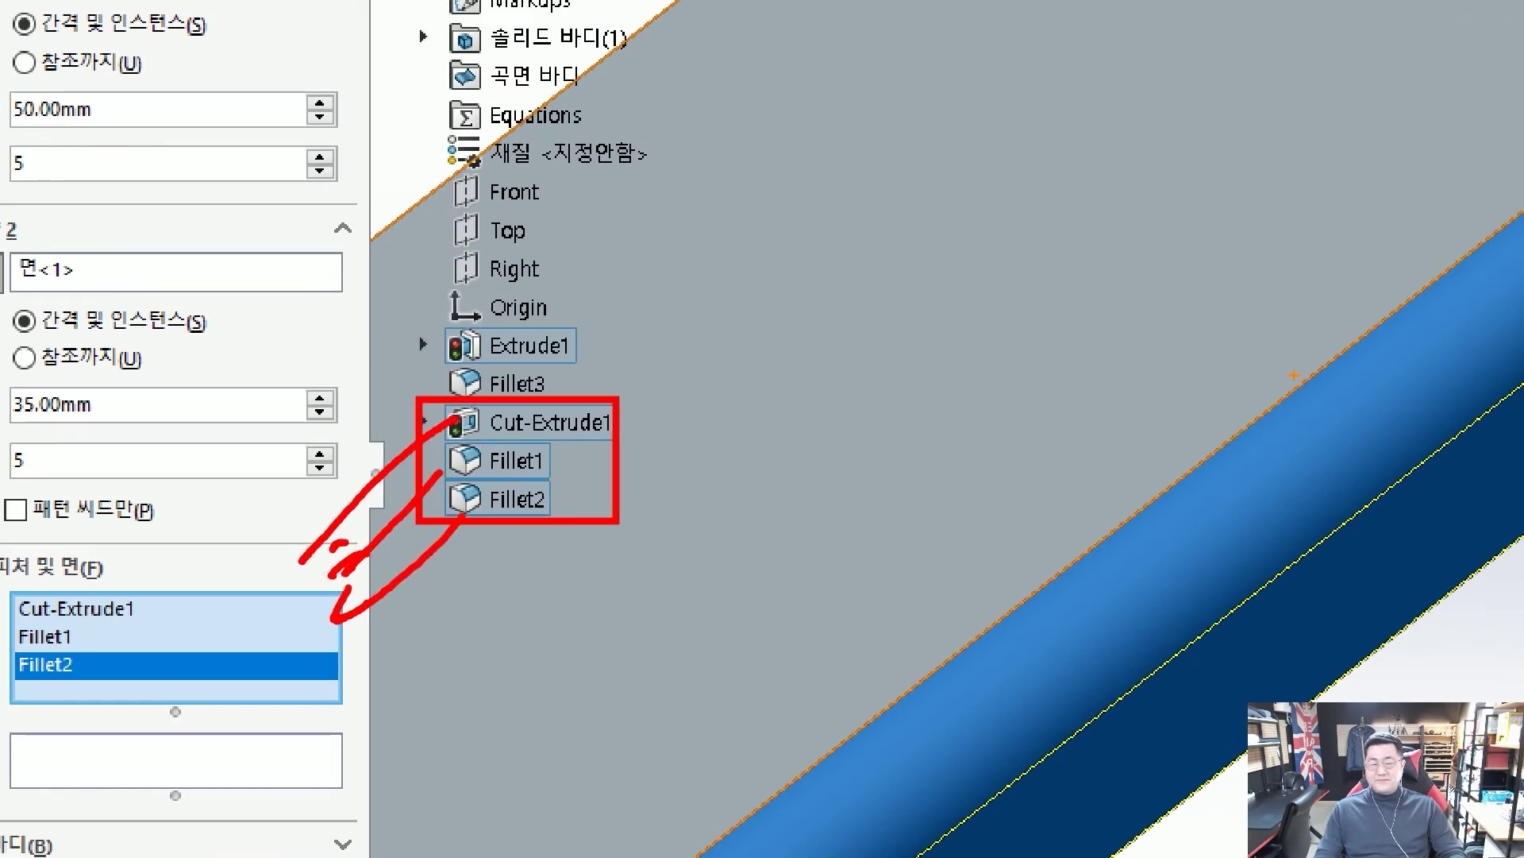
Step: Examine the linear pattern preview of the filleted cutouts over the whole plate
scroll(808, 470, "up", 10)
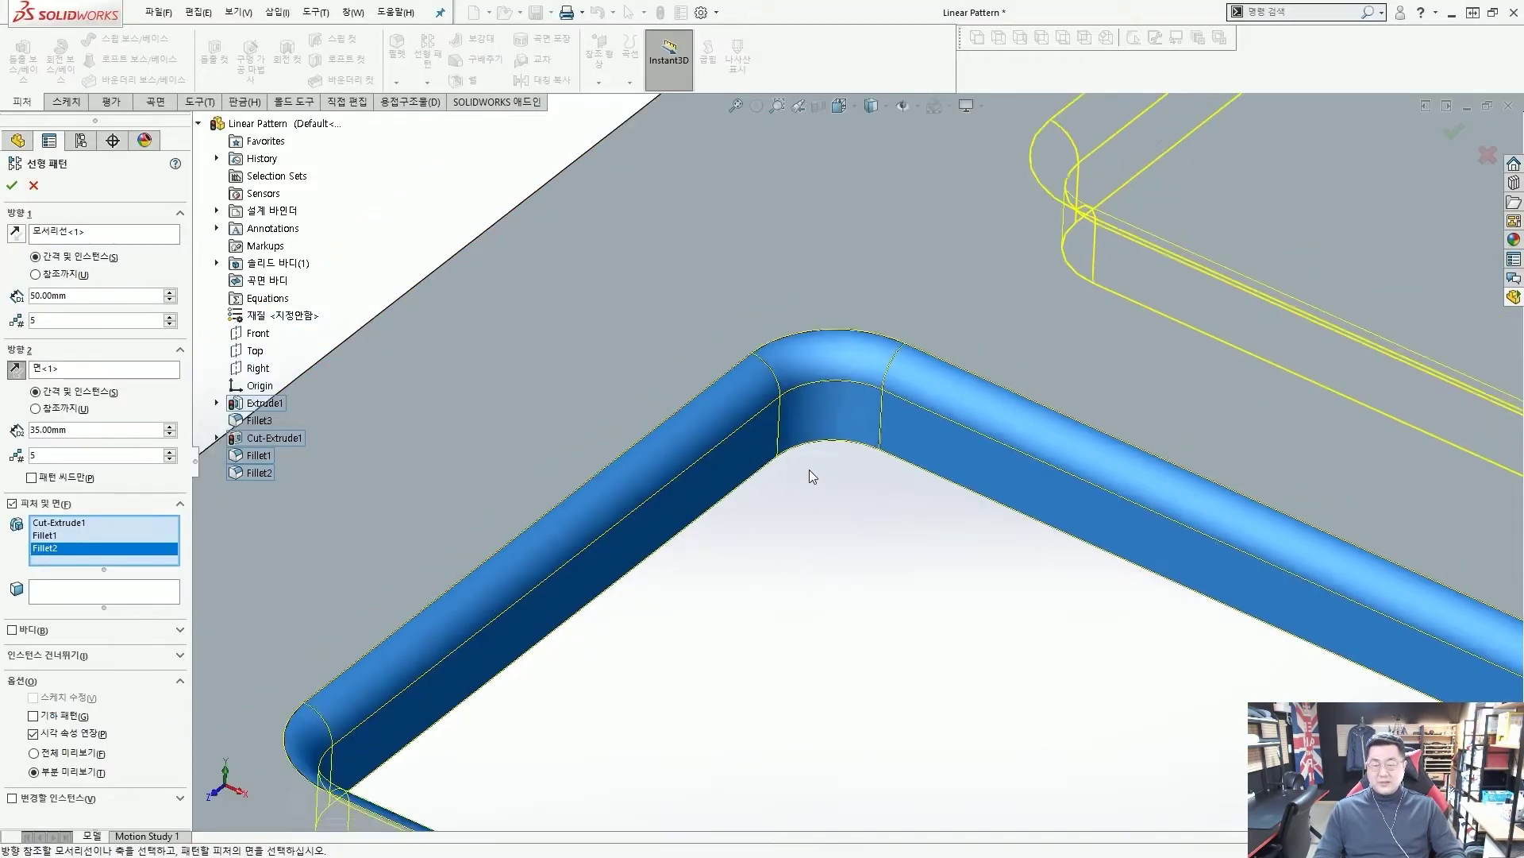
scroll(1044, 558, "up", 4)
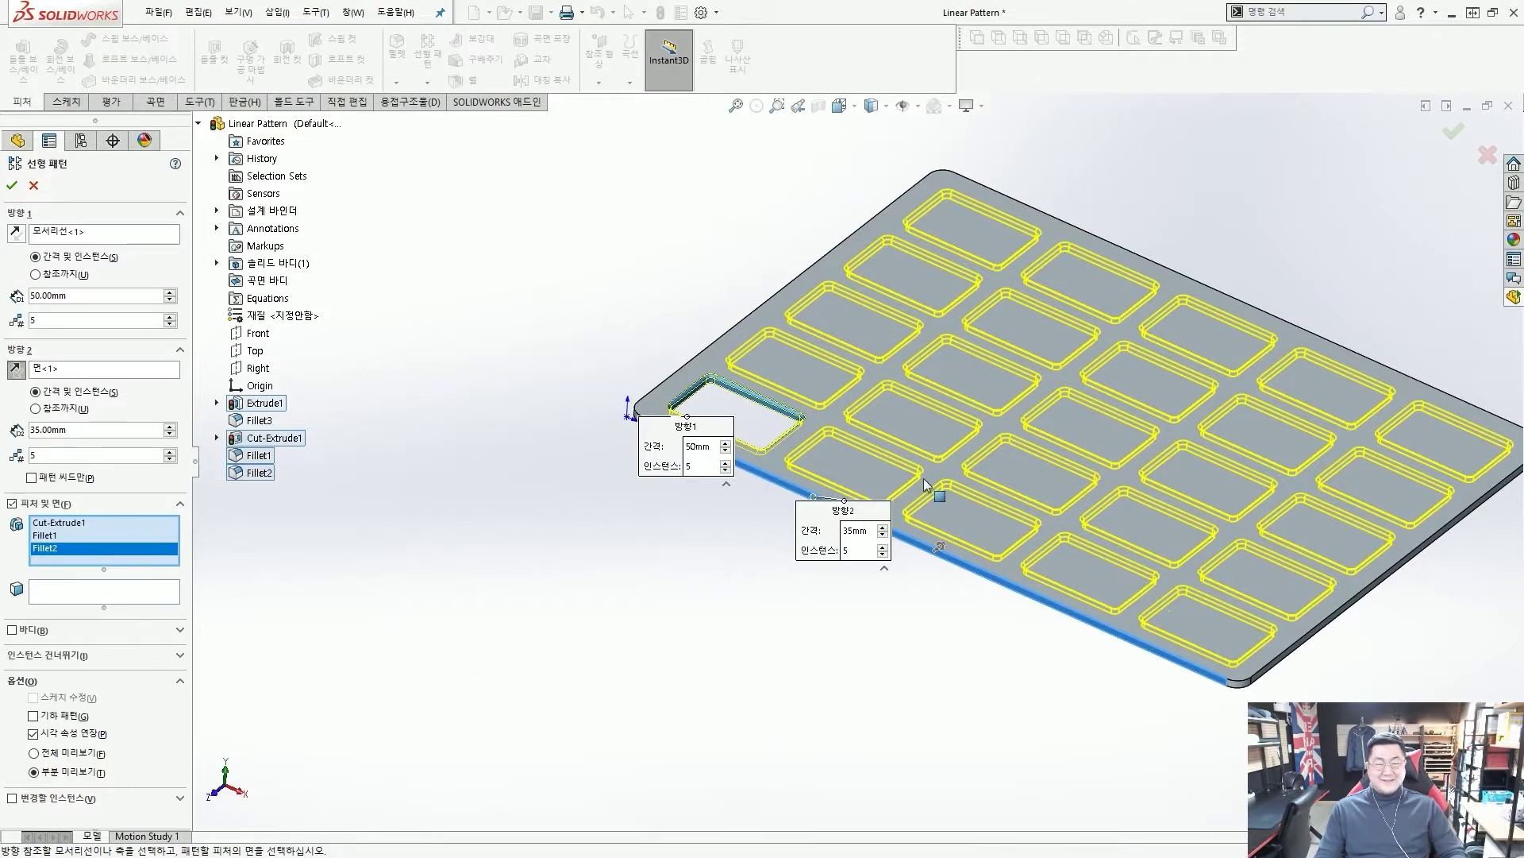
middle_click_drag(932, 490, 1003, 465)
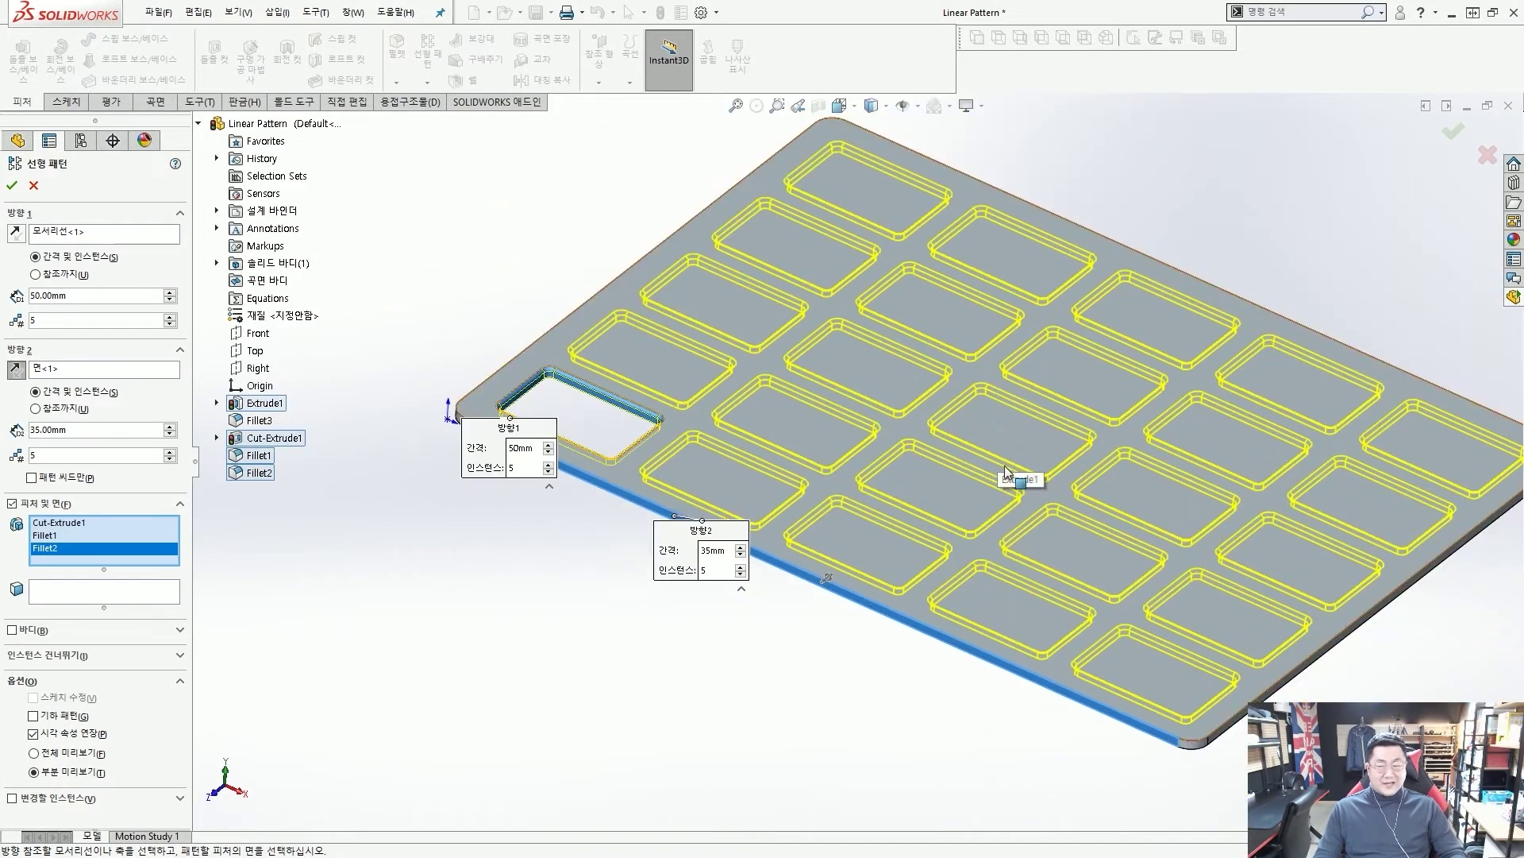
scroll(1004, 466, "up", 2)
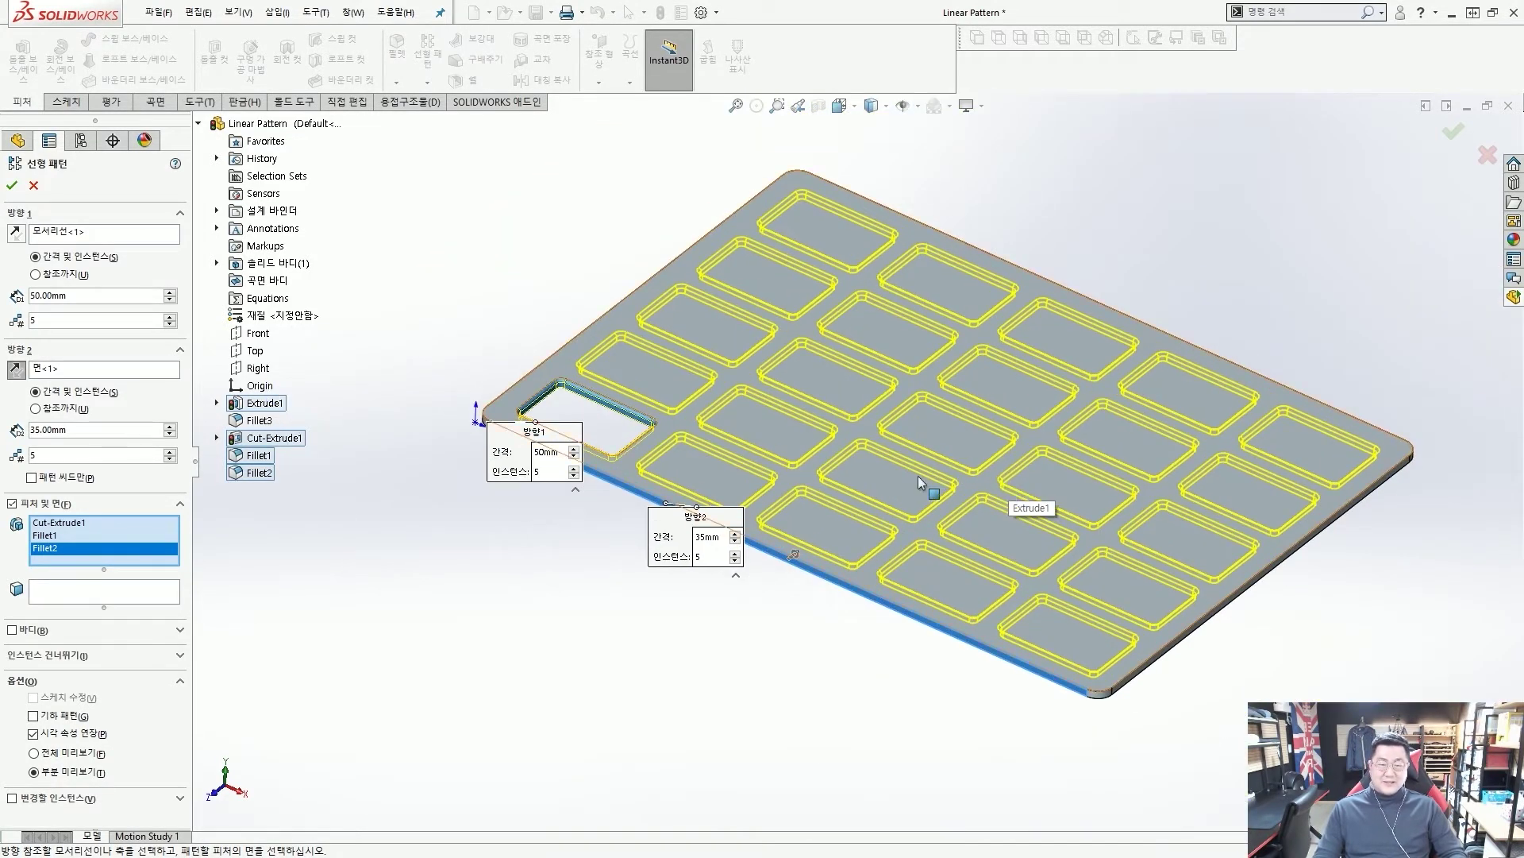
scroll(856, 464, "up", 2)
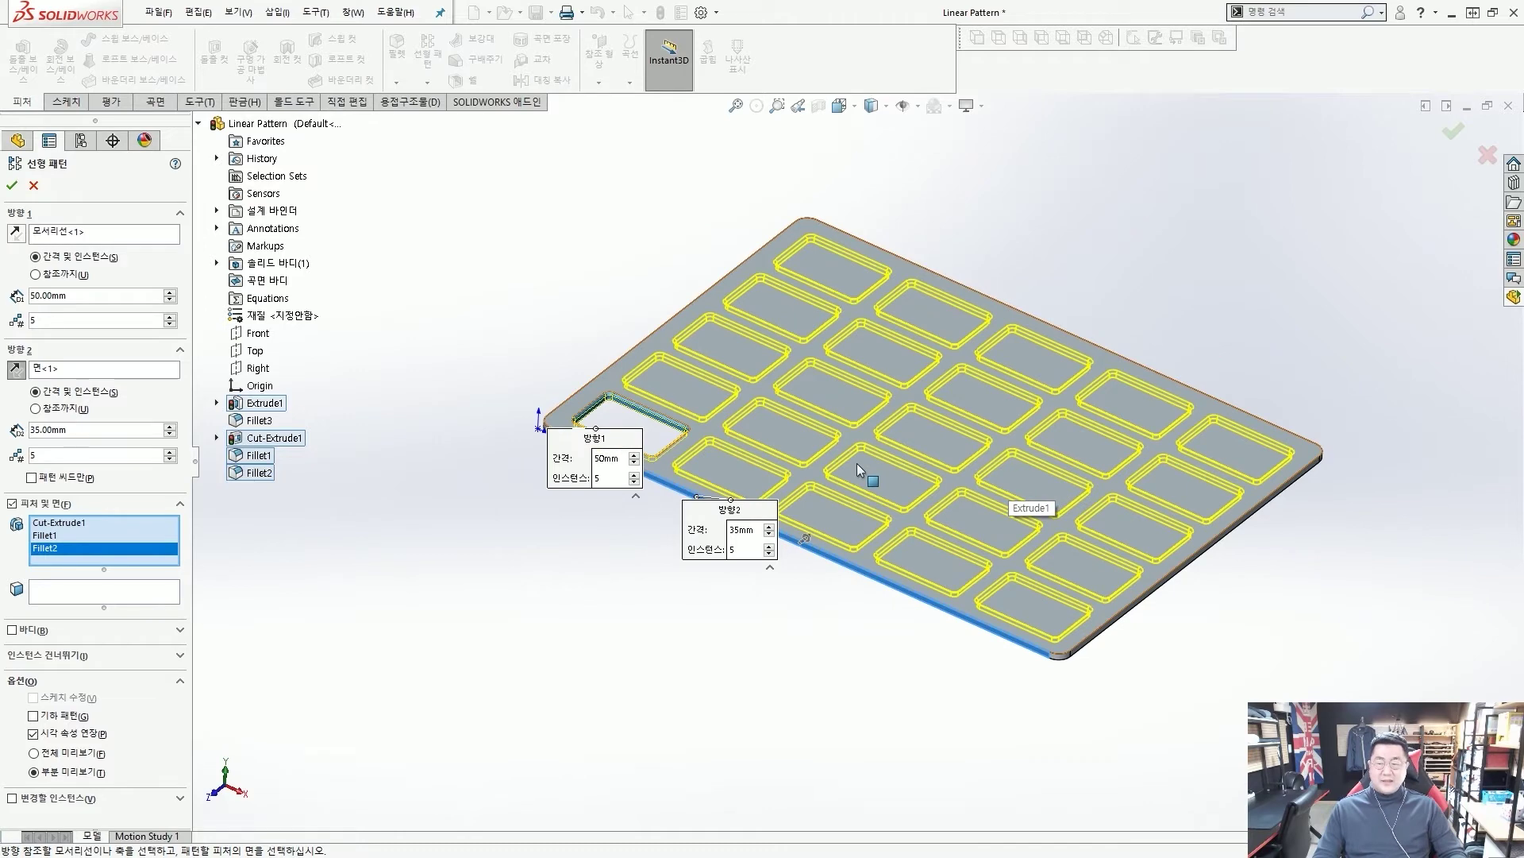
scroll(844, 459, "down", 3)
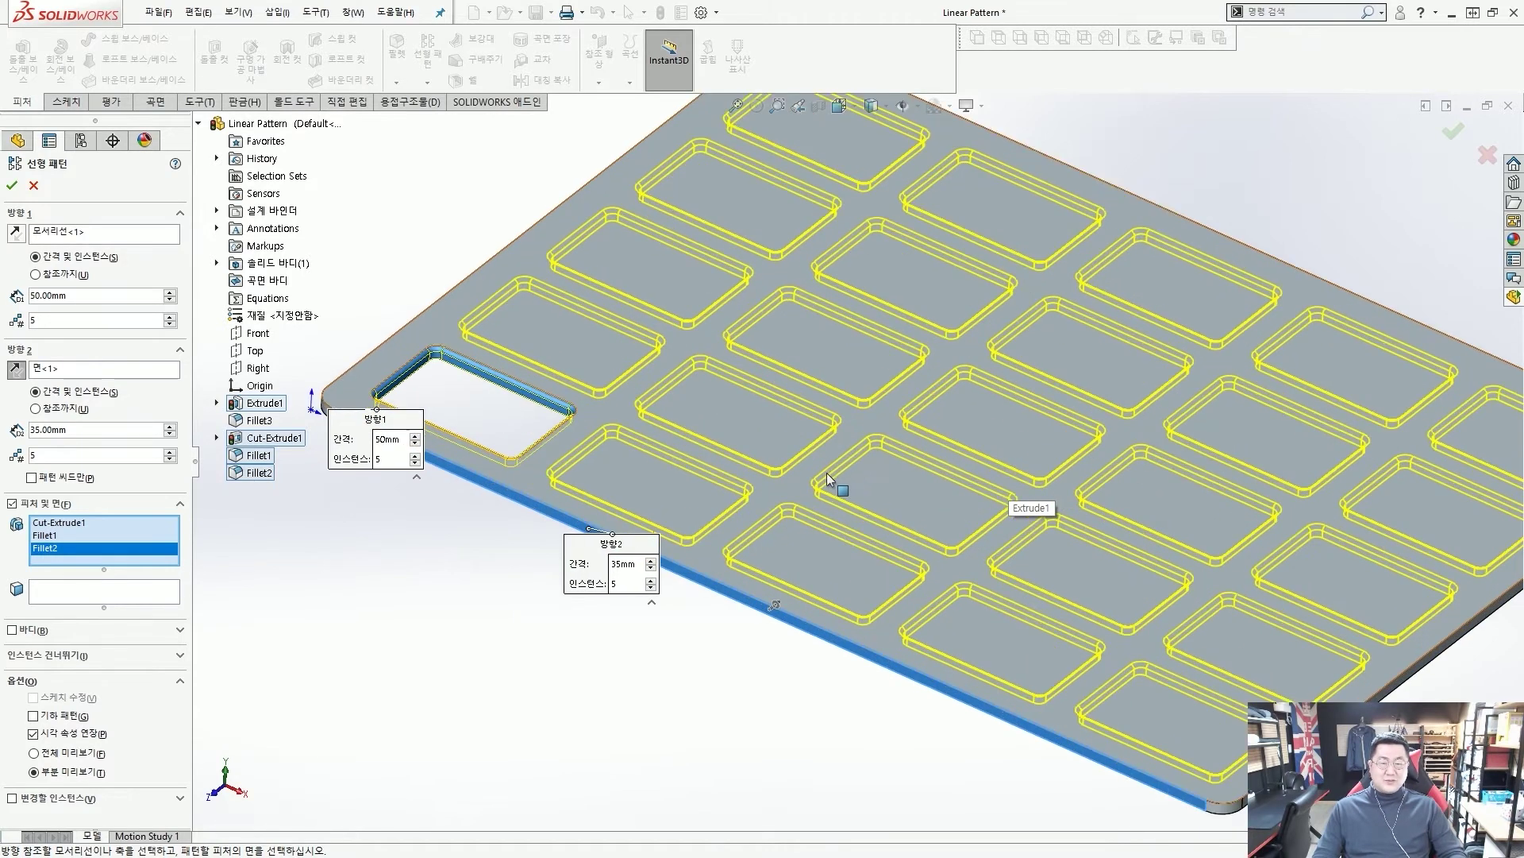
mouse_move(818, 140)
left_mouse_down()
mouse_move(529, 400)
mouse_move(1030, 649)
mouse_move(1179, 703)
mouse_move(1235, 675)
mouse_move(1476, 464)
mouse_move(1040, 214)
mouse_move(941, 174)
left_mouse_up()
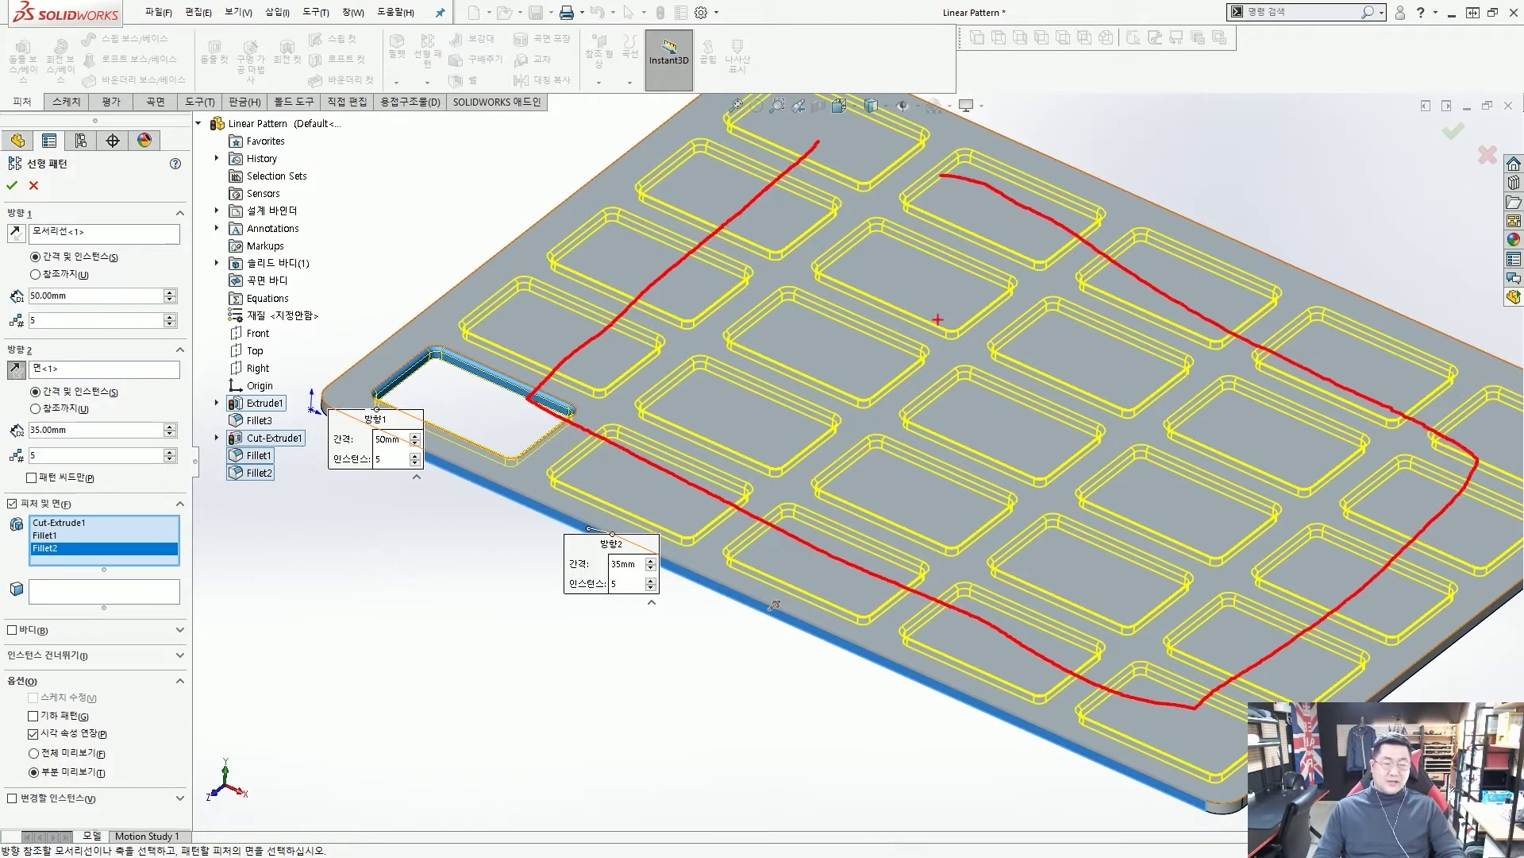
mouse_move(958, 289)
left_mouse_down()
mouse_move(895, 307)
mouse_move(983, 333)
left_mouse_up()
left_click_drag(1083, 337, 992, 383)
left_click_drag(1006, 403, 1052, 450)
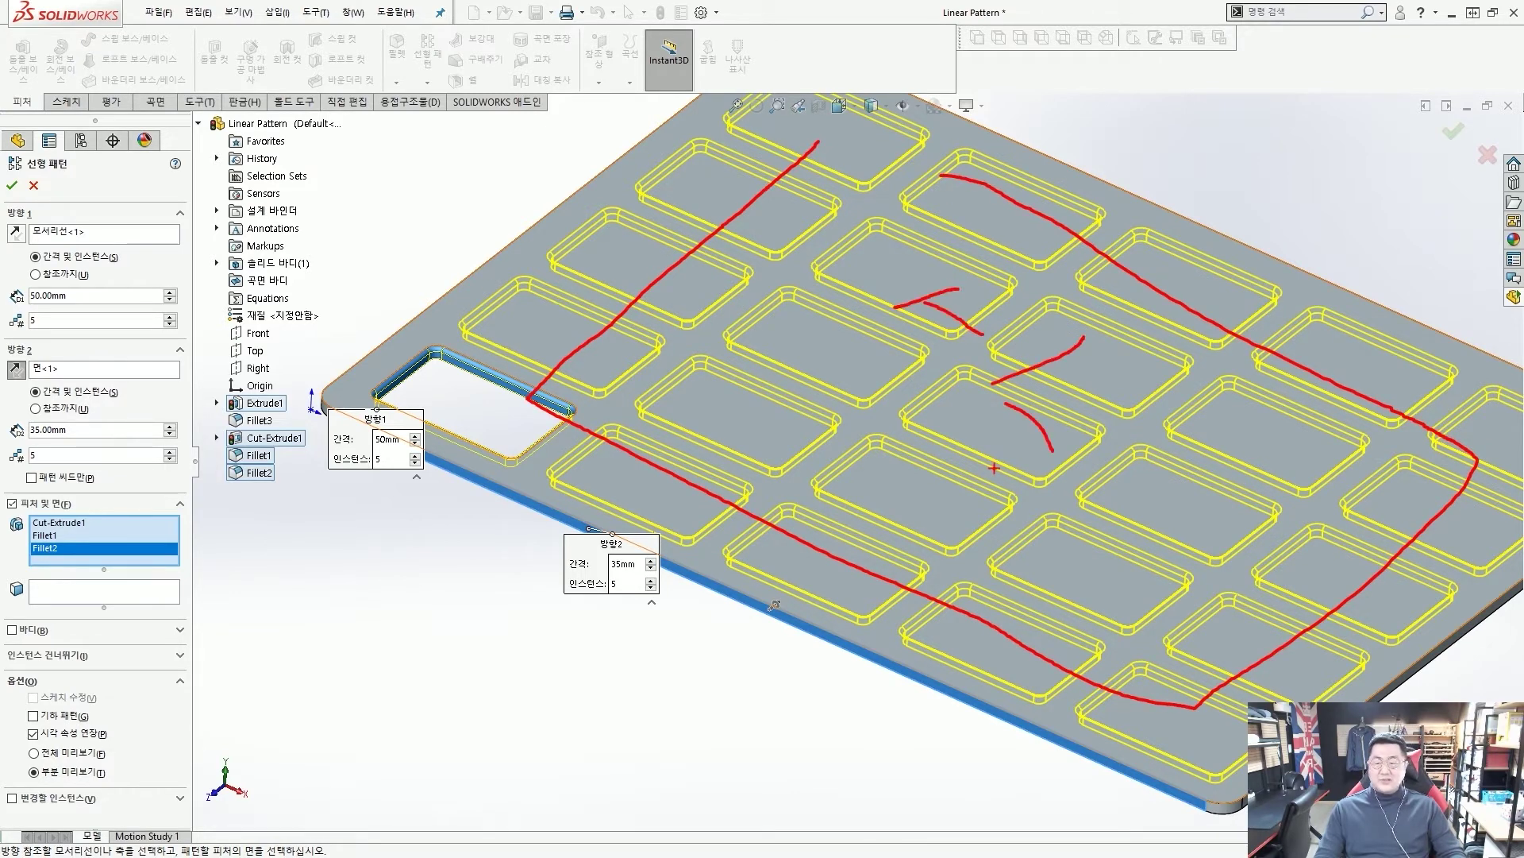
key("Escape")
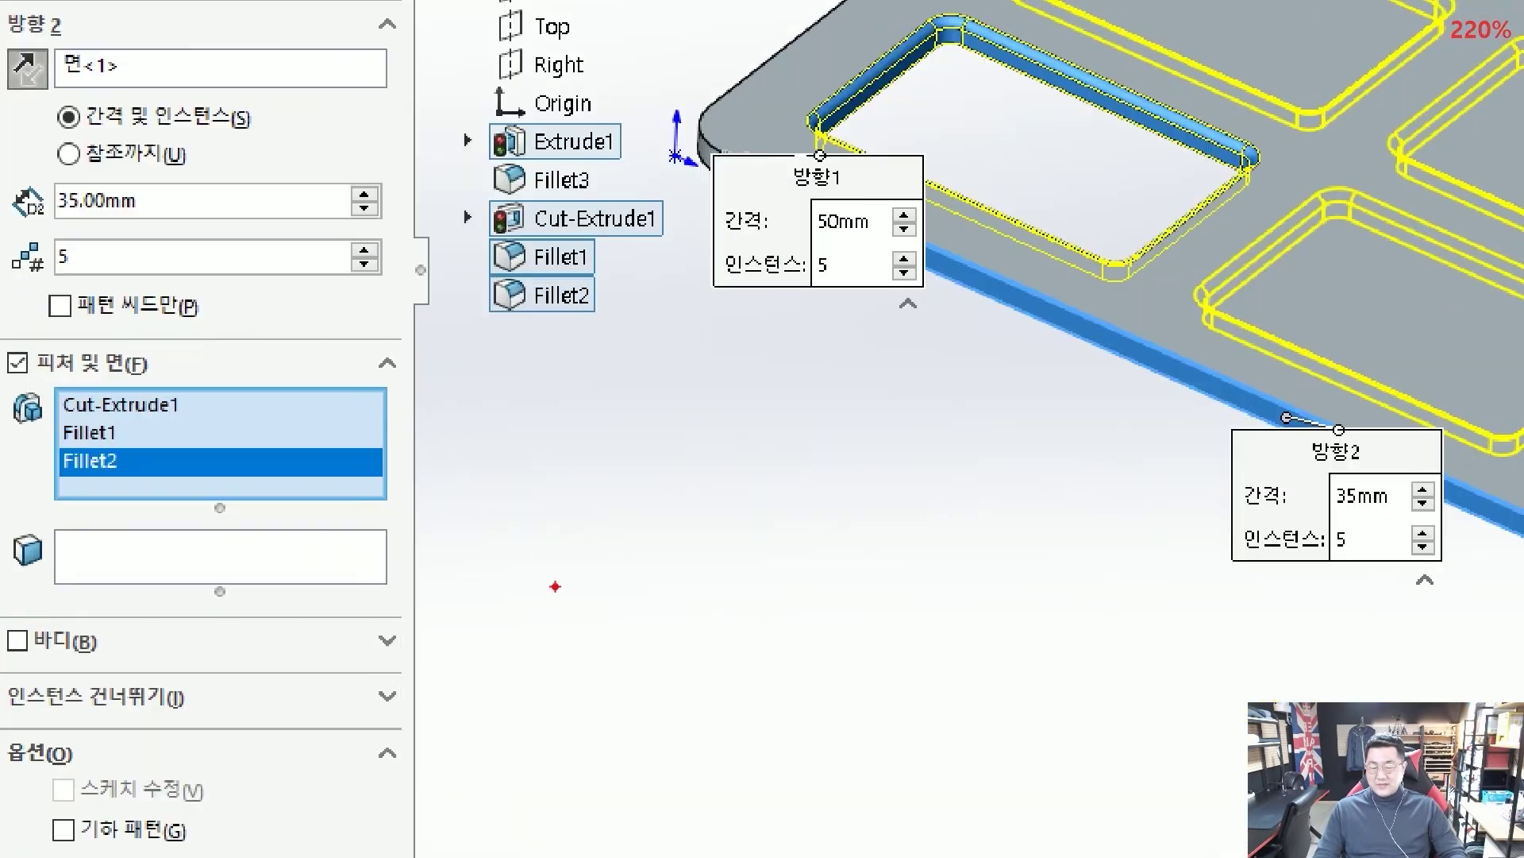
mouse_move(259, 602)
left_mouse_down()
mouse_move(193, 624)
mouse_move(195, 657)
left_mouse_up()
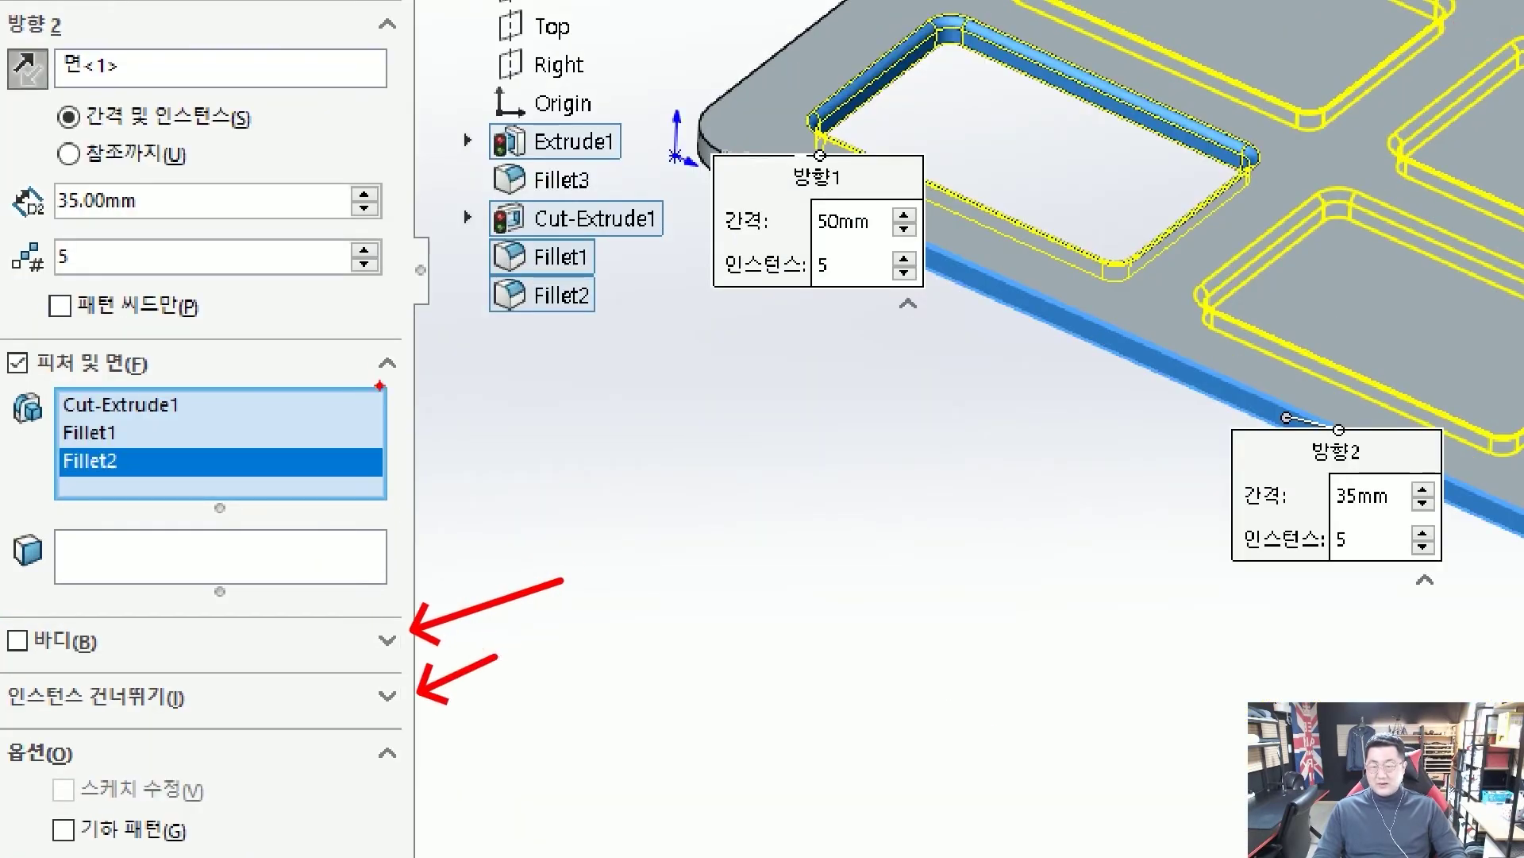
left_click_drag(372, 339, 418, 396)
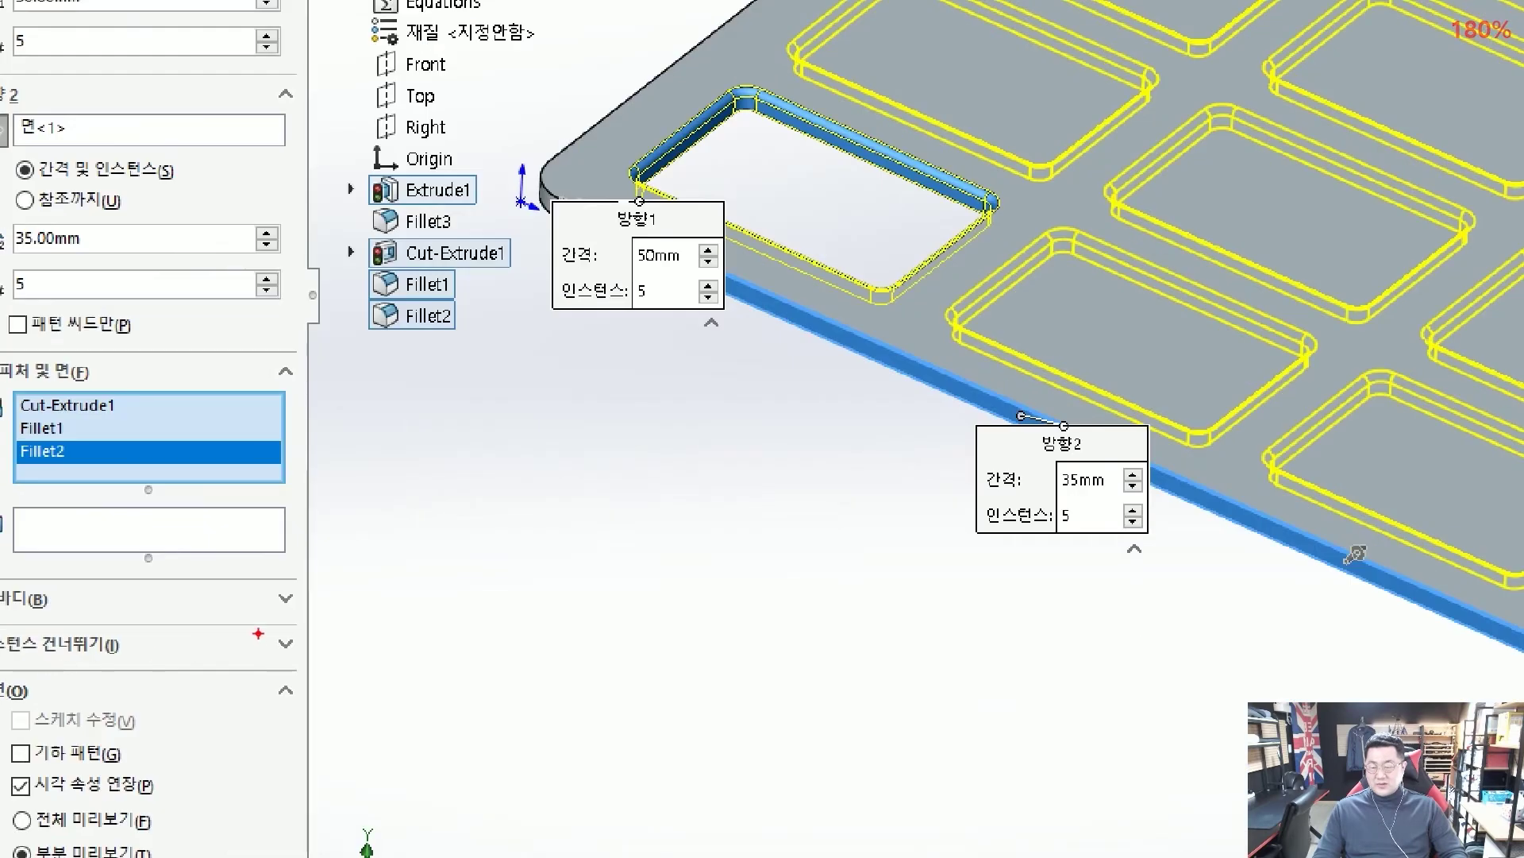
left_click_drag(259, 625, 315, 668)
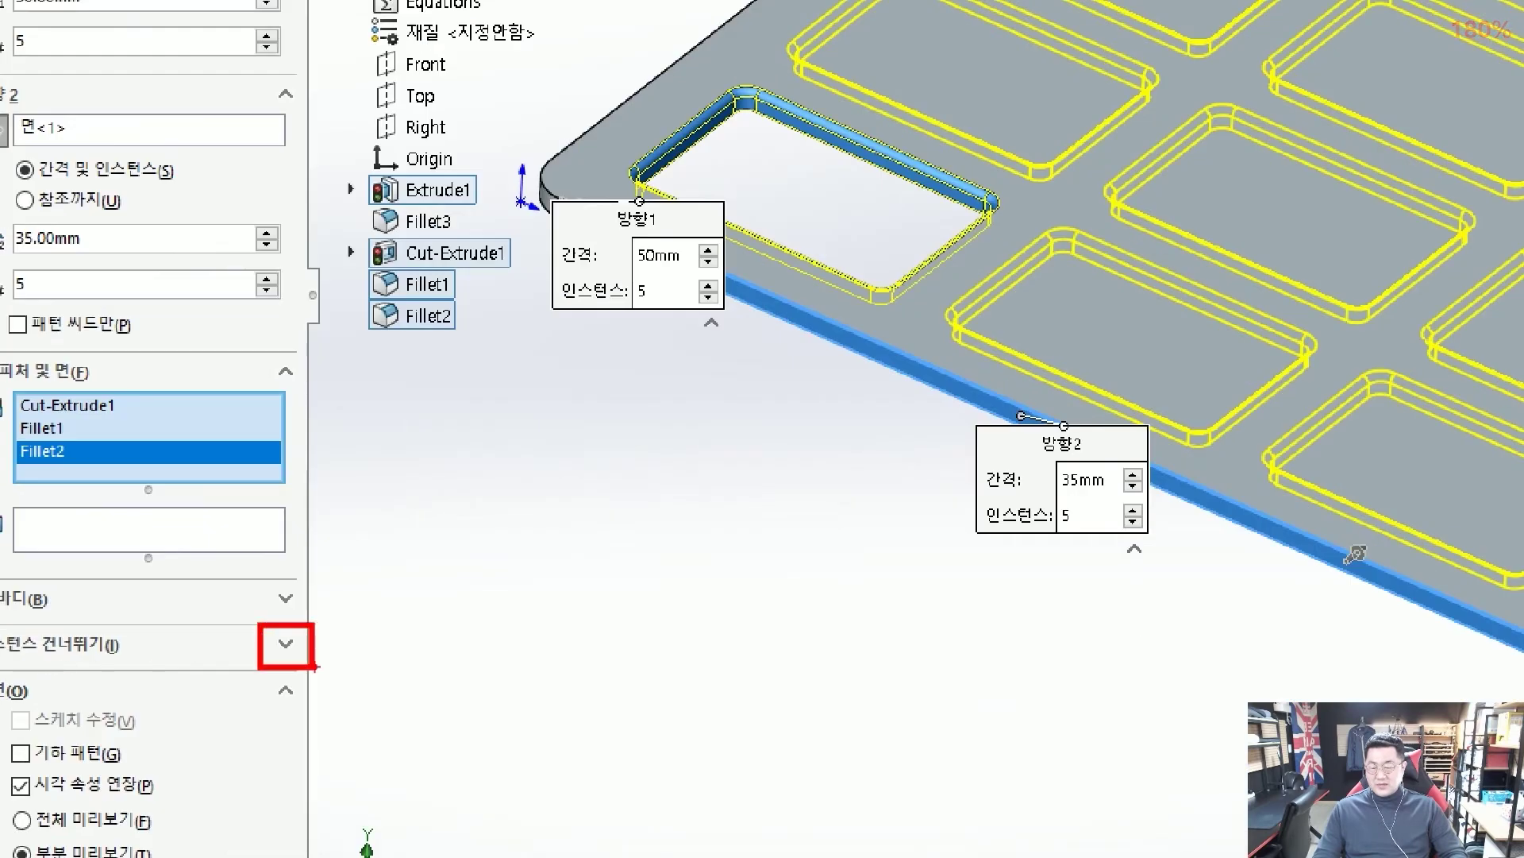
left_click_drag(478, 629, 306, 645)
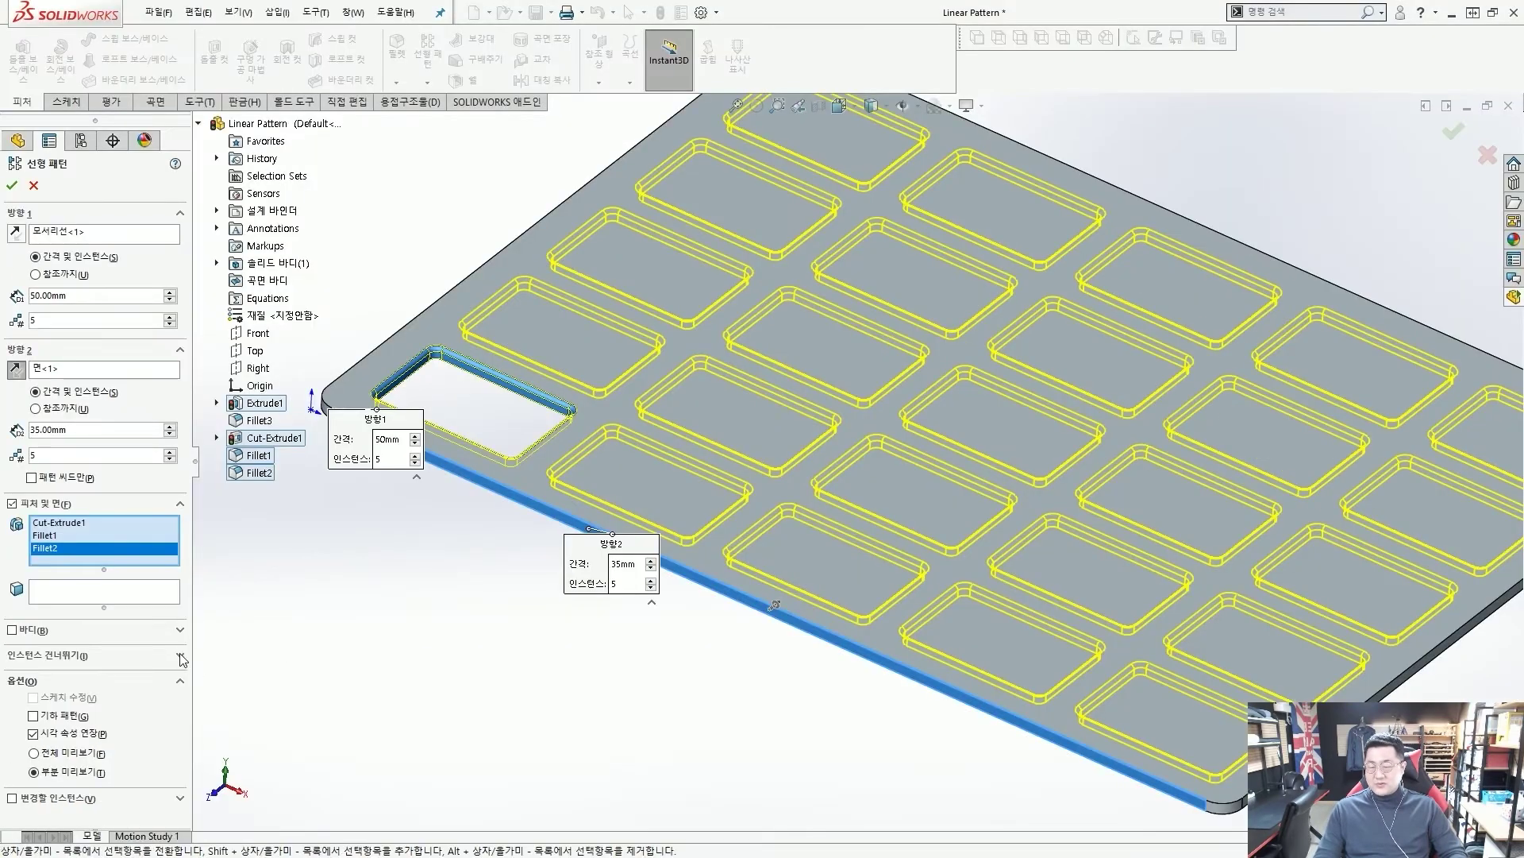
Step: Activate Instances to Skip for the linear pattern so individual cutout instances can be picked on the plate
left_click(285, 644)
scroll(460, 600, "up", 2)
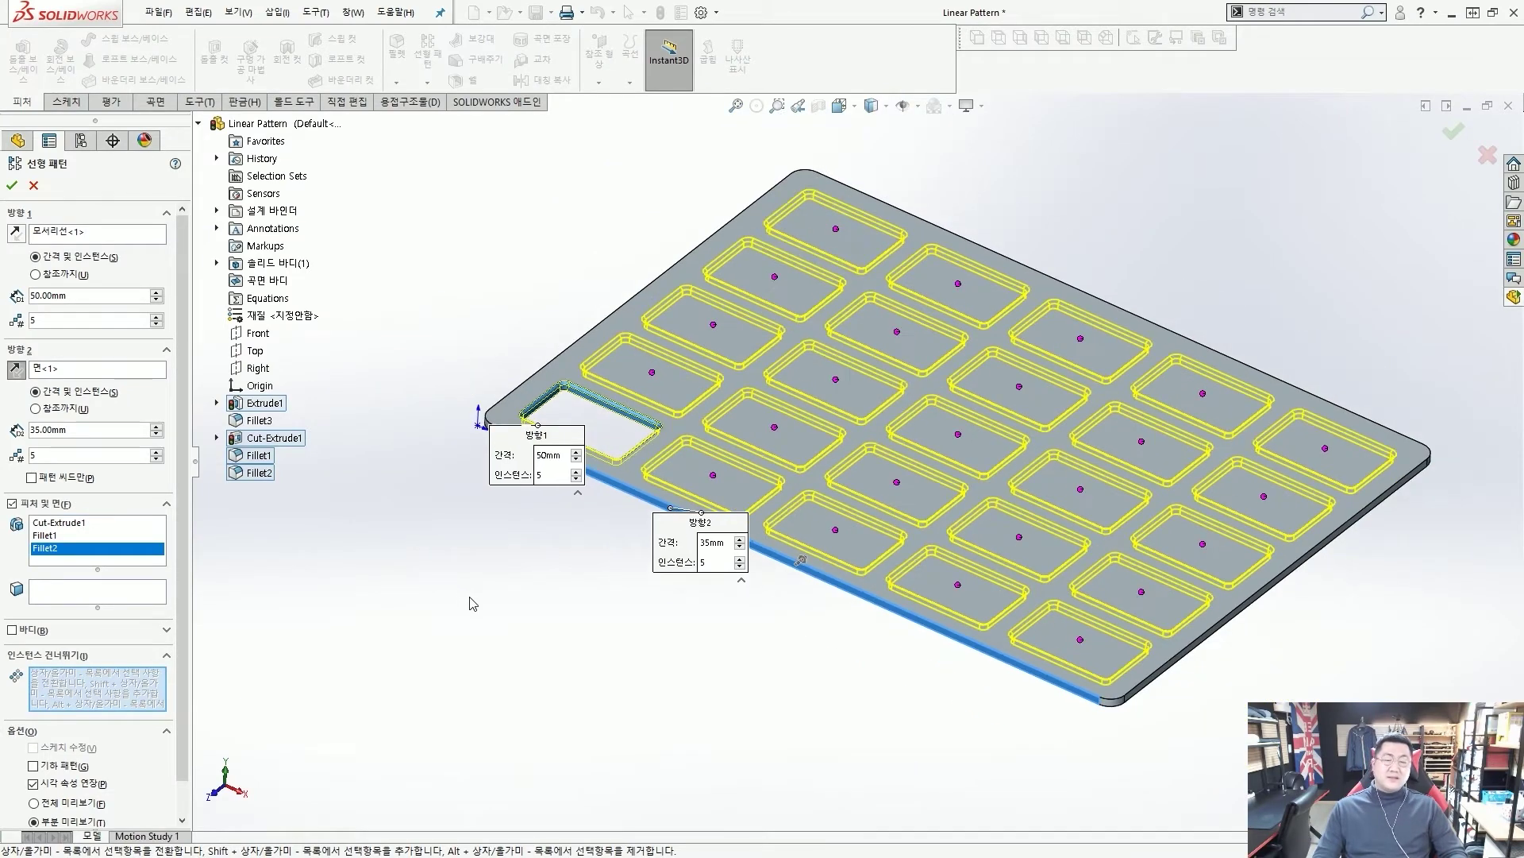
left_click_drag(580, 561, 709, 476)
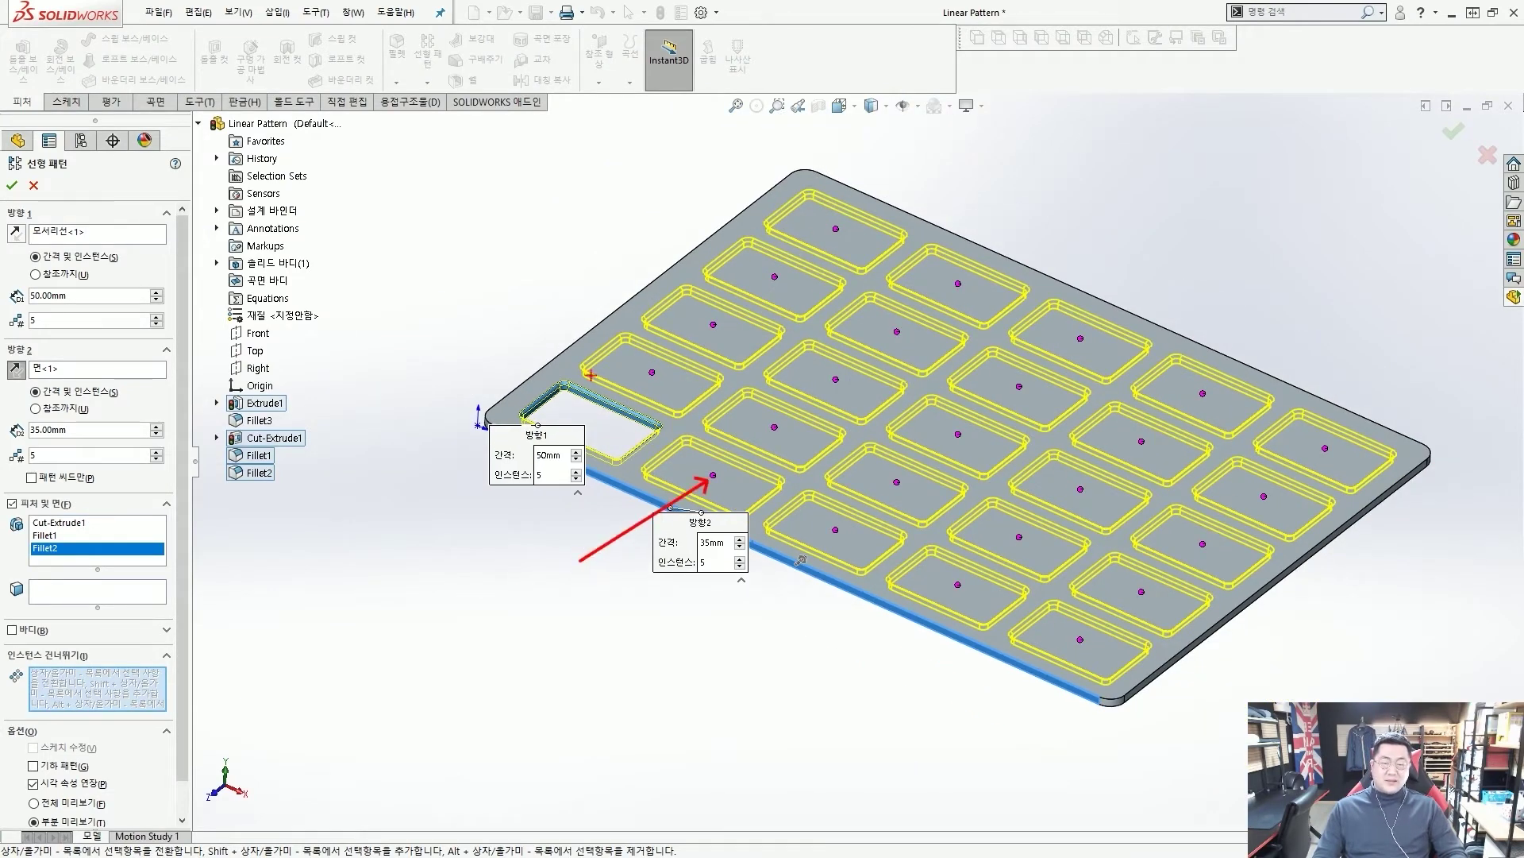
left_click_drag(559, 302, 633, 366)
left_click_drag(659, 266, 717, 310)
left_click_drag(725, 246, 776, 277)
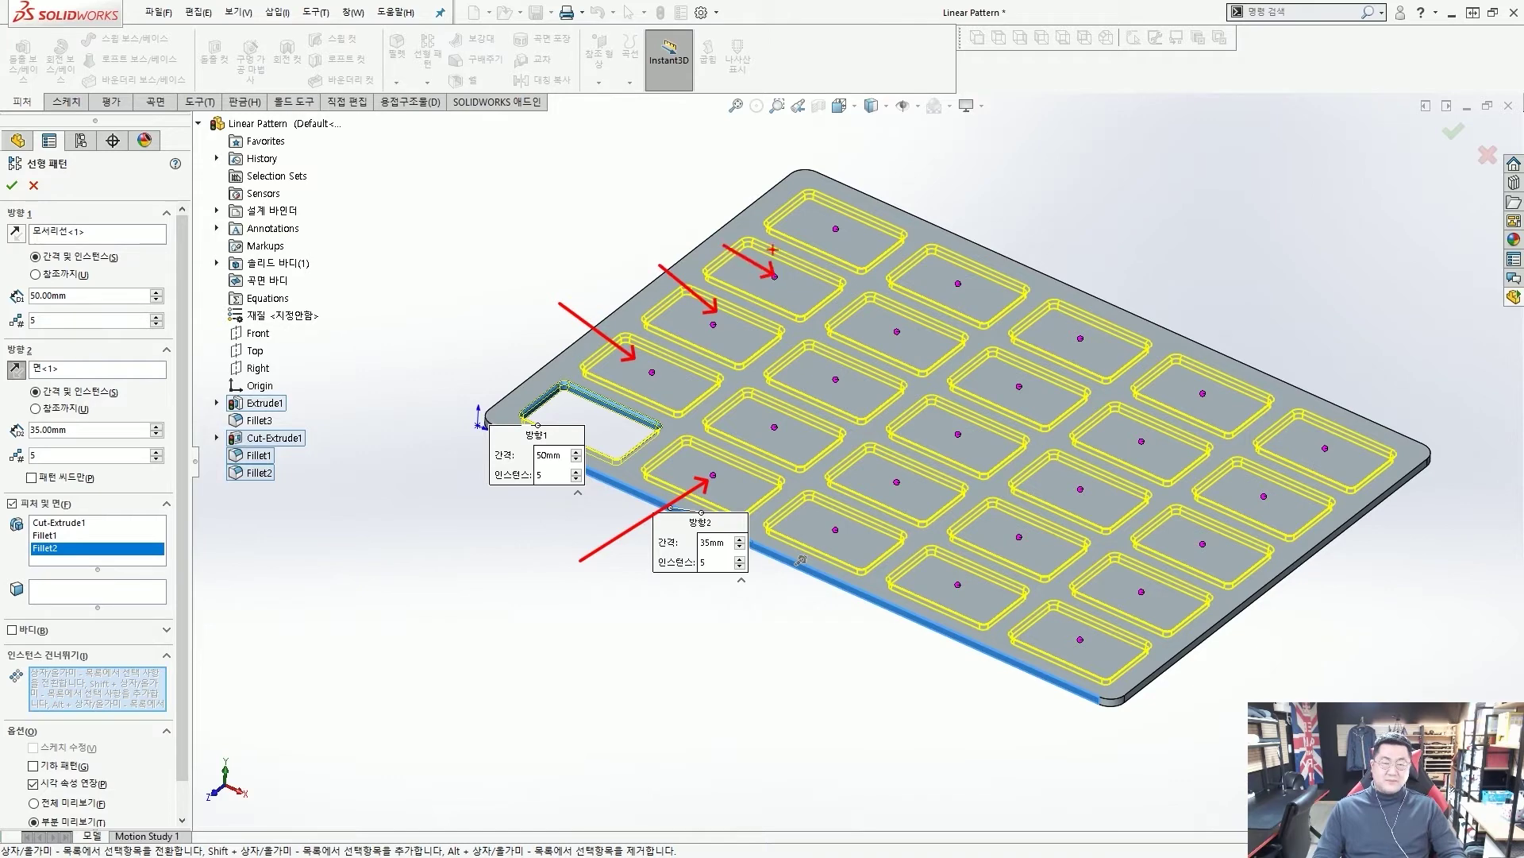
left_click_drag(796, 213, 833, 229)
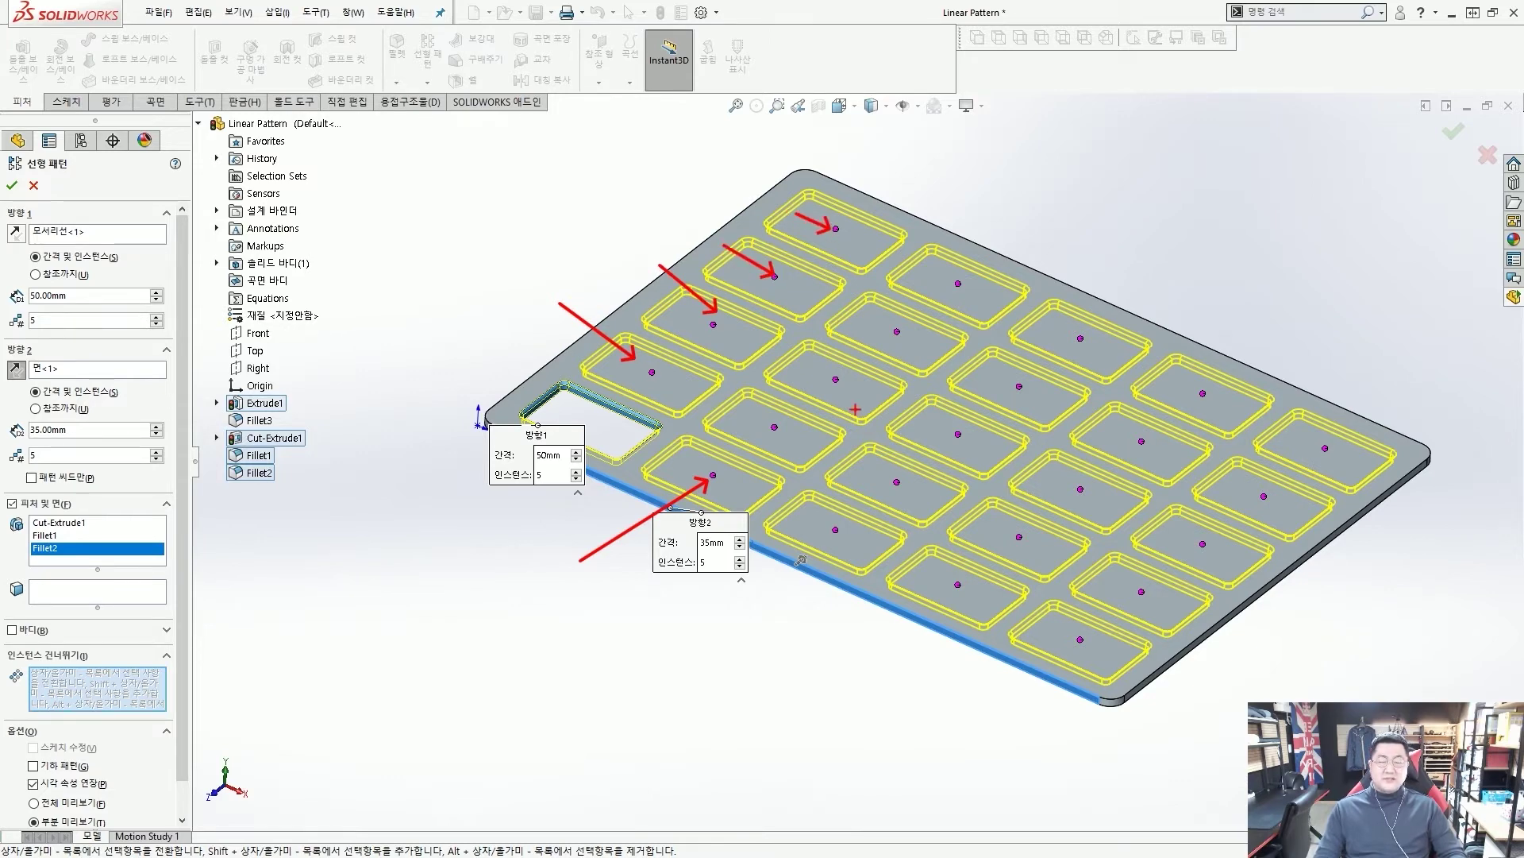
key("Escape")
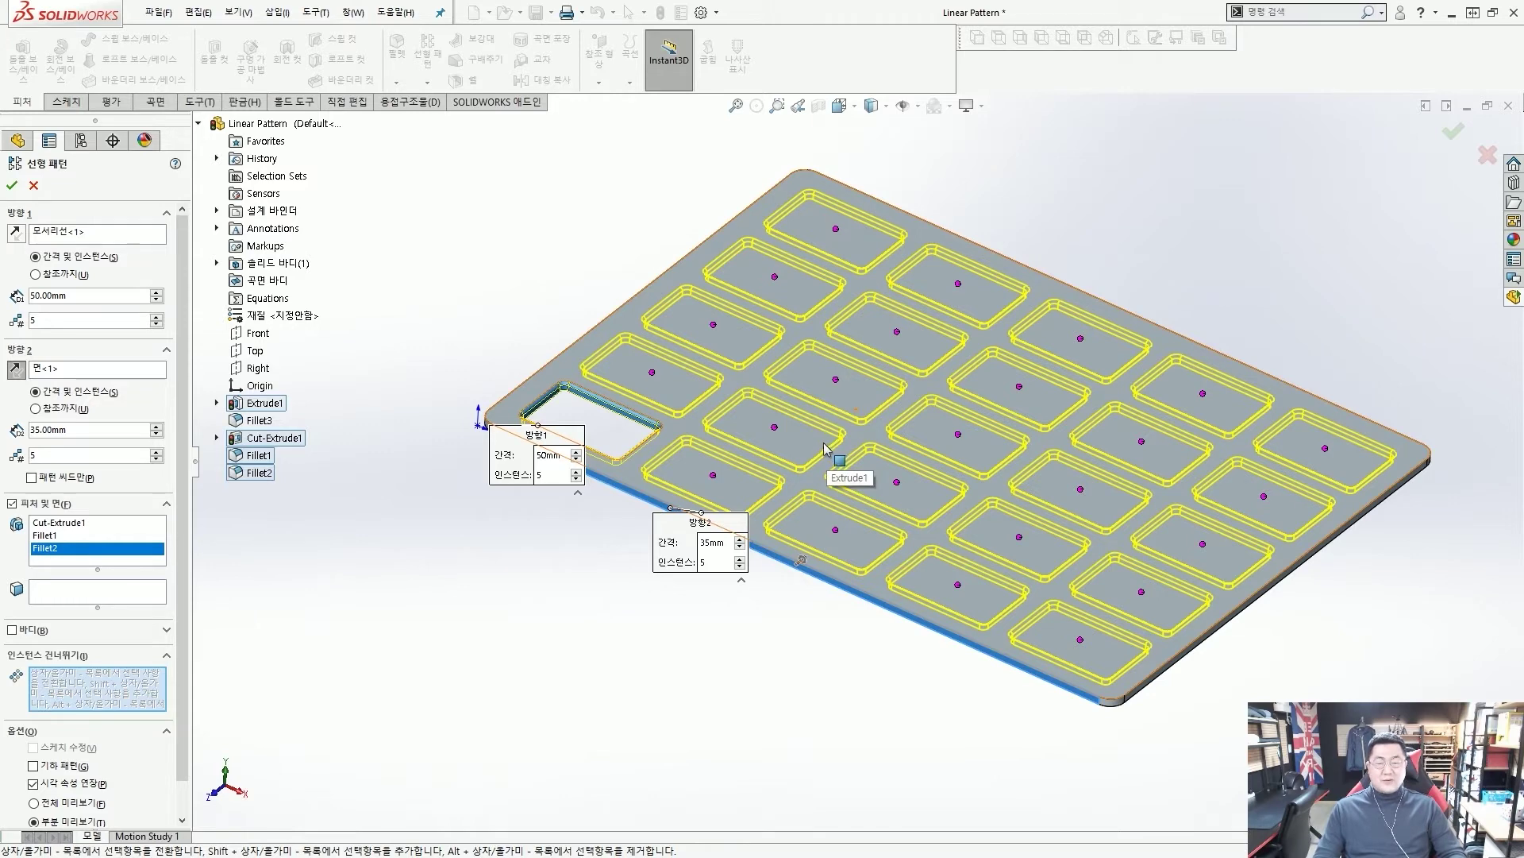
scroll(828, 451, "down", 6)
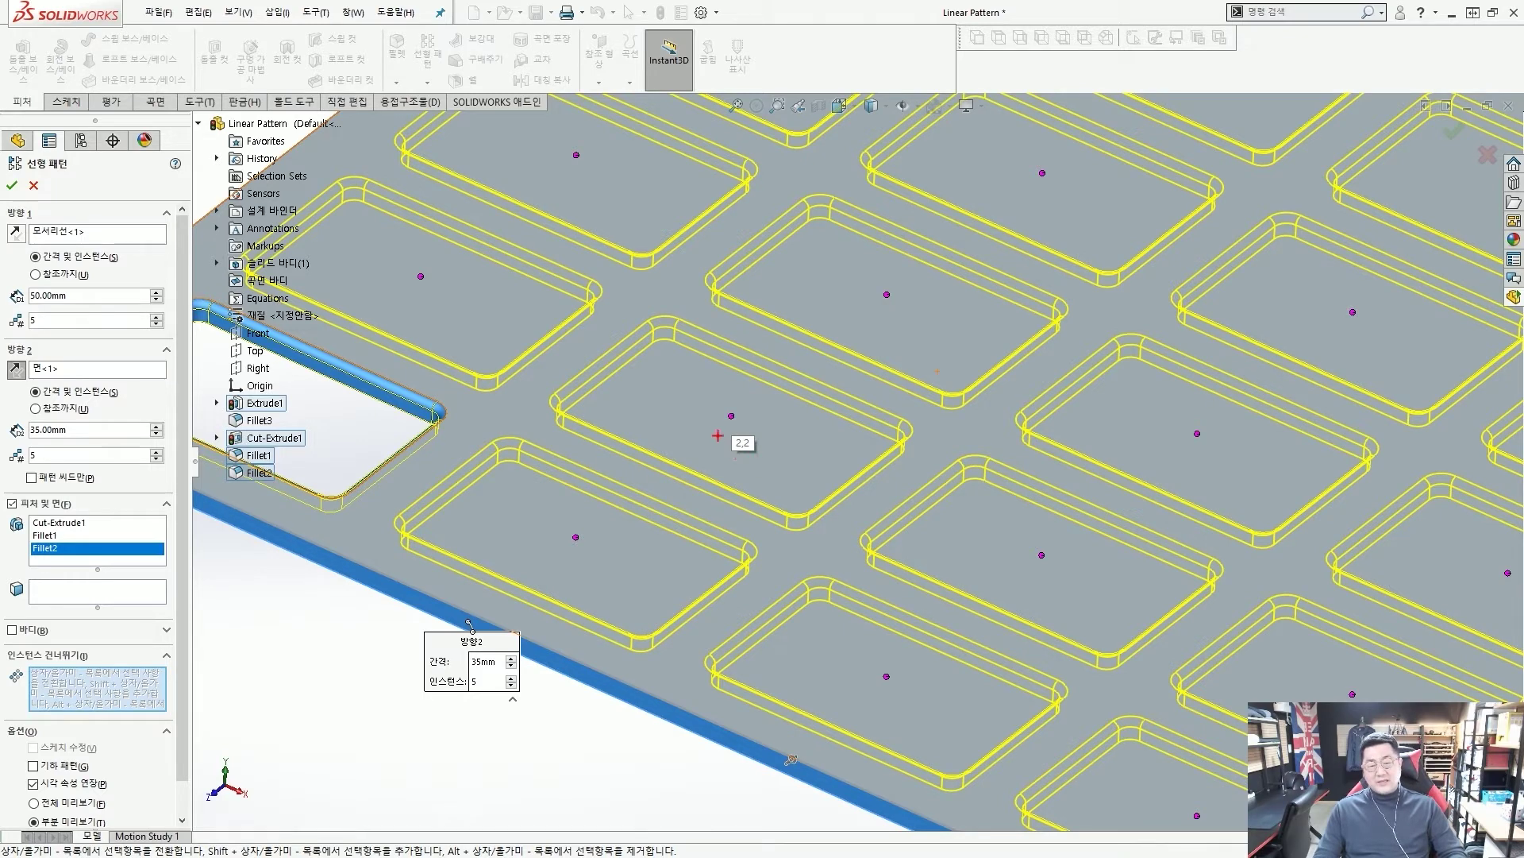
Step: Skip pattern instances (2, 2) and (3, 2) of the filleted cutout, next to the front row on the plate
mouse_move(355, 410)
left_mouse_down()
mouse_move(508, 549)
mouse_move(685, 399)
left_mouse_up()
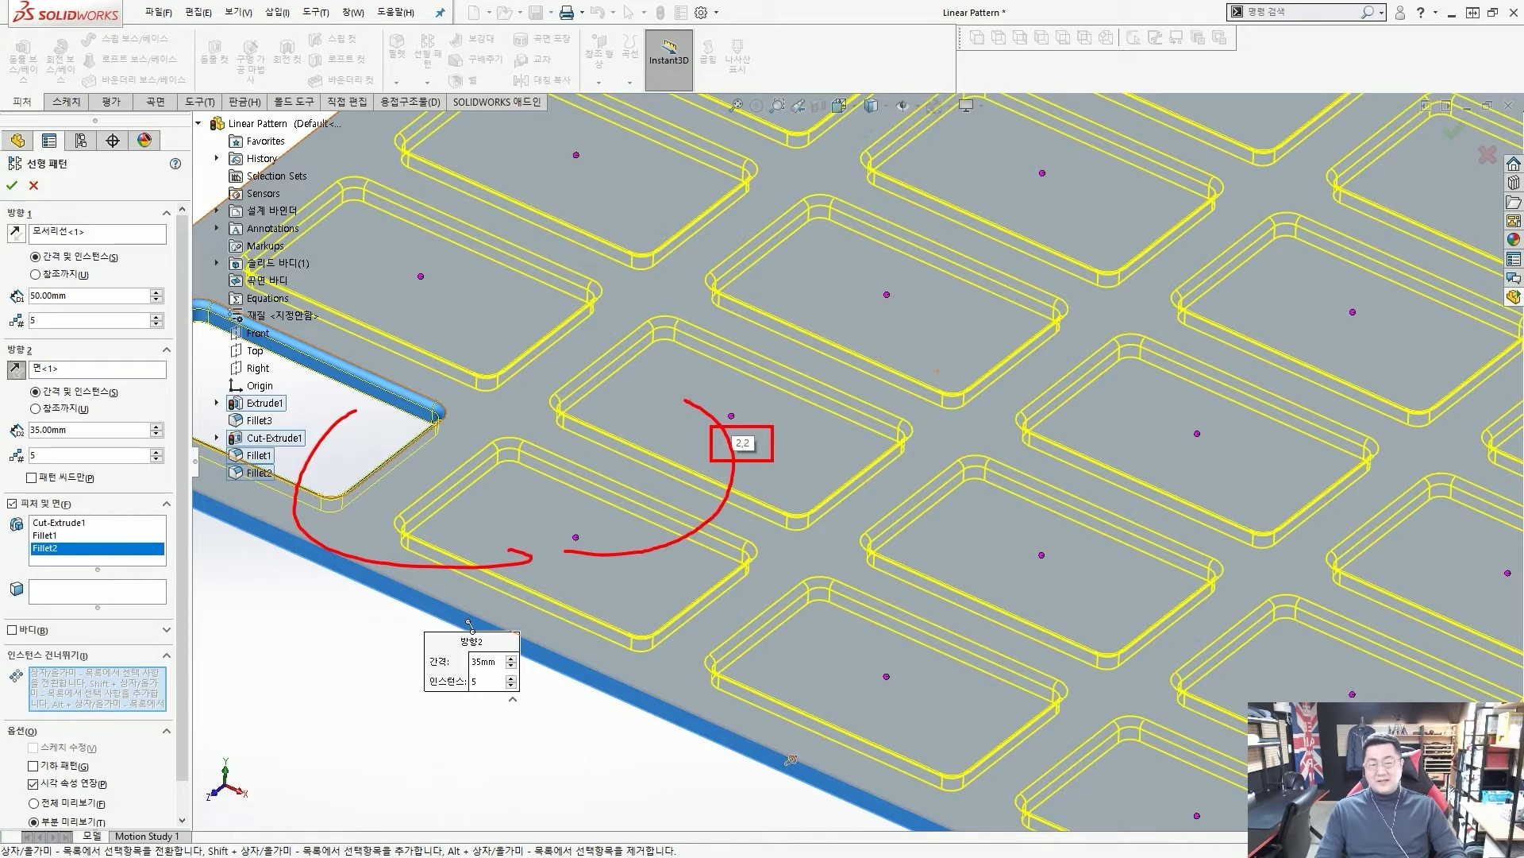
key("Escape")
left_click(731, 415)
mouse_move(719, 449)
left_mouse_down()
mouse_move(776, 421)
mouse_move(435, 509)
mouse_move(93, 671)
left_mouse_up()
key("Escape")
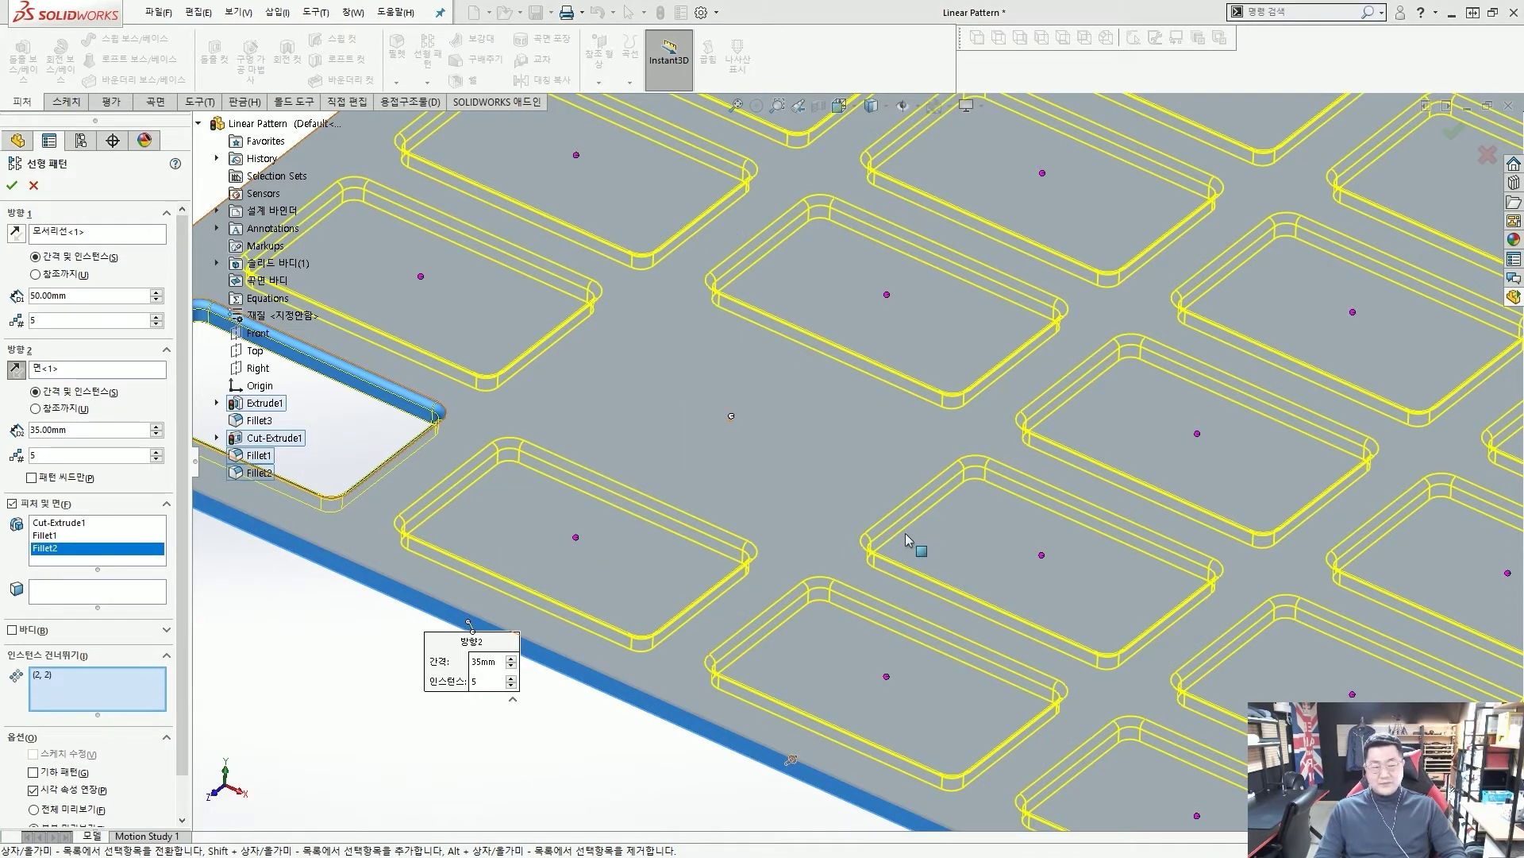
left_click(1042, 556)
scroll(1044, 561, "up", 5)
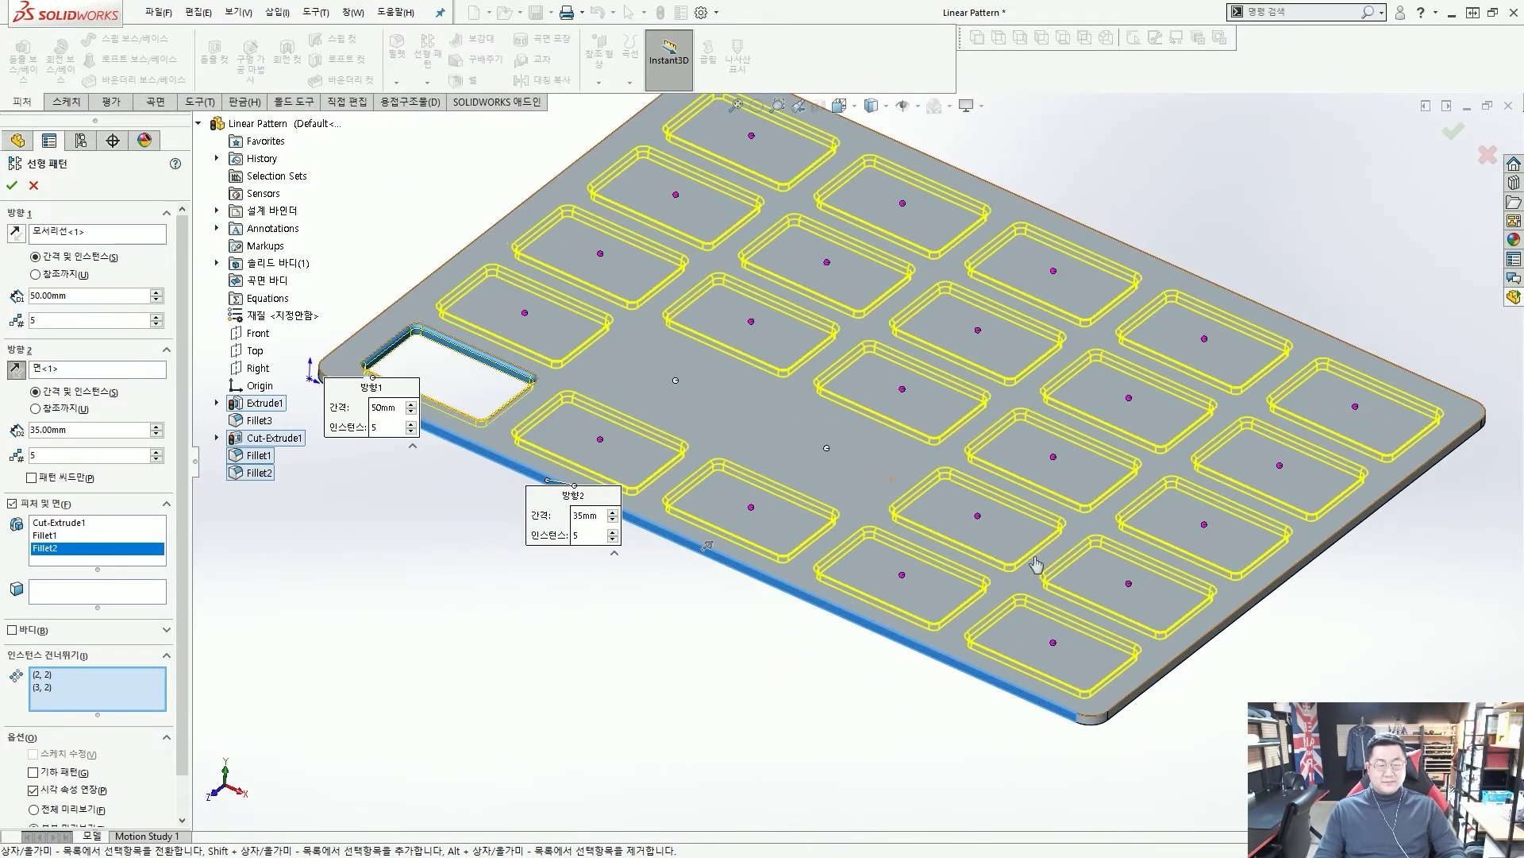
Step: Skip the seven remaining inner cutout instances as well, leaving only the outer ring of cutouts in the pattern
left_click(977, 515)
left_click(1054, 457)
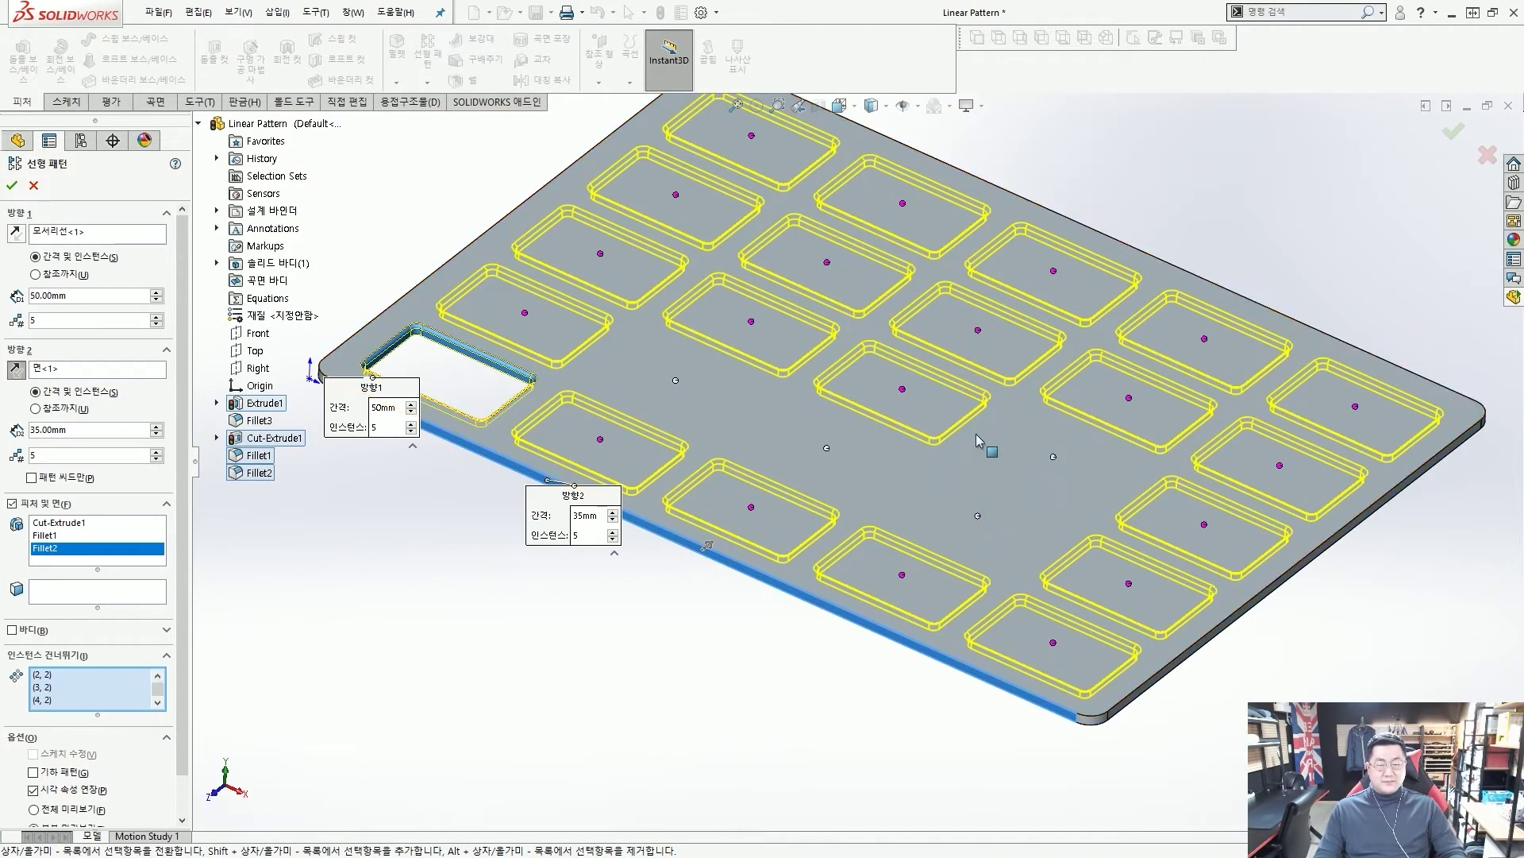
left_click(903, 389)
left_click(752, 322)
left_click(826, 263)
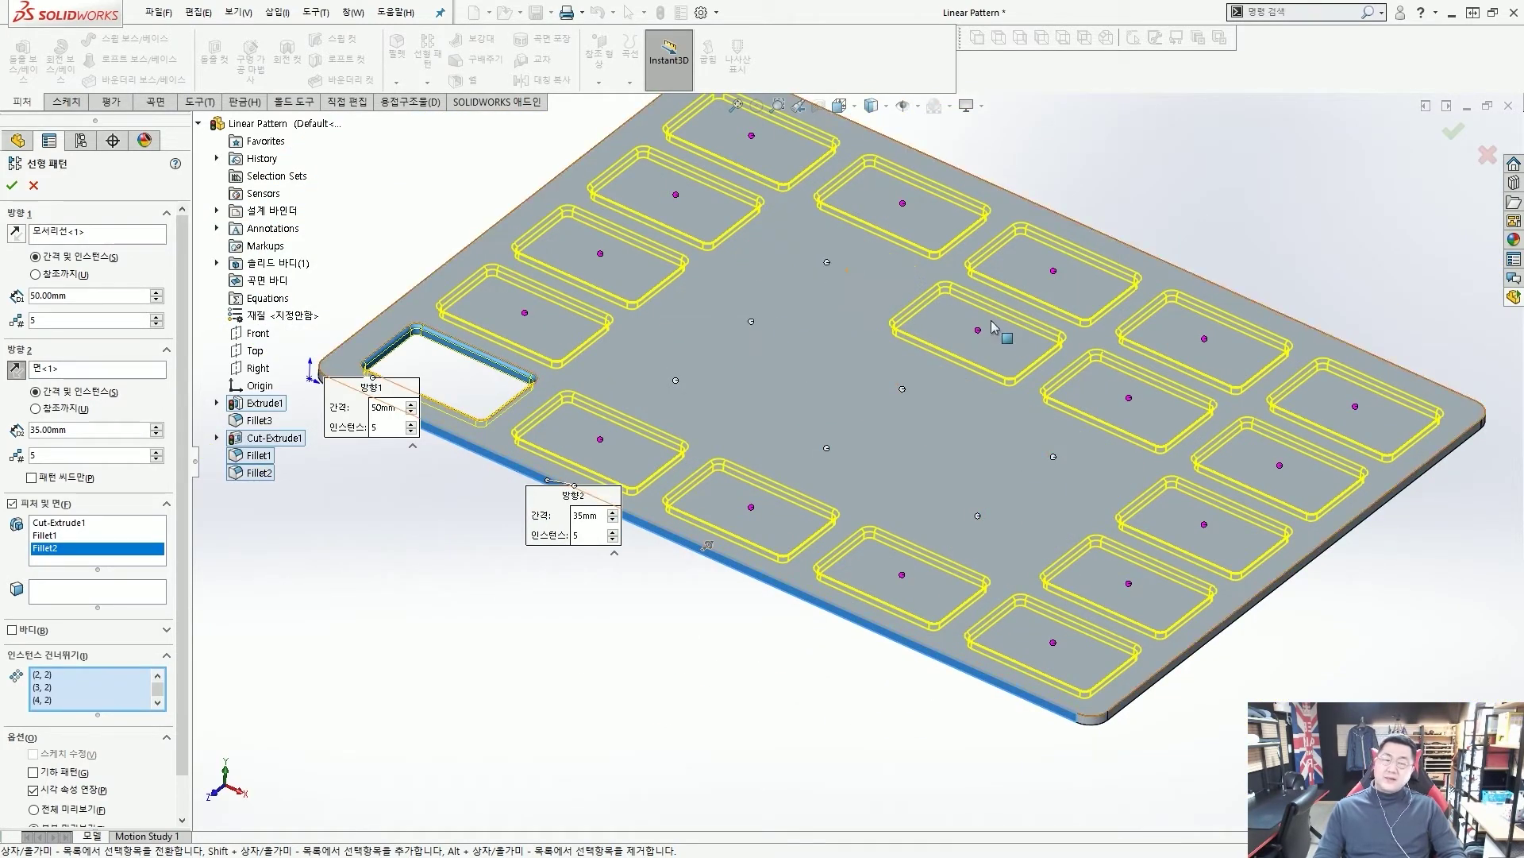
left_click(979, 330)
left_click(1128, 397)
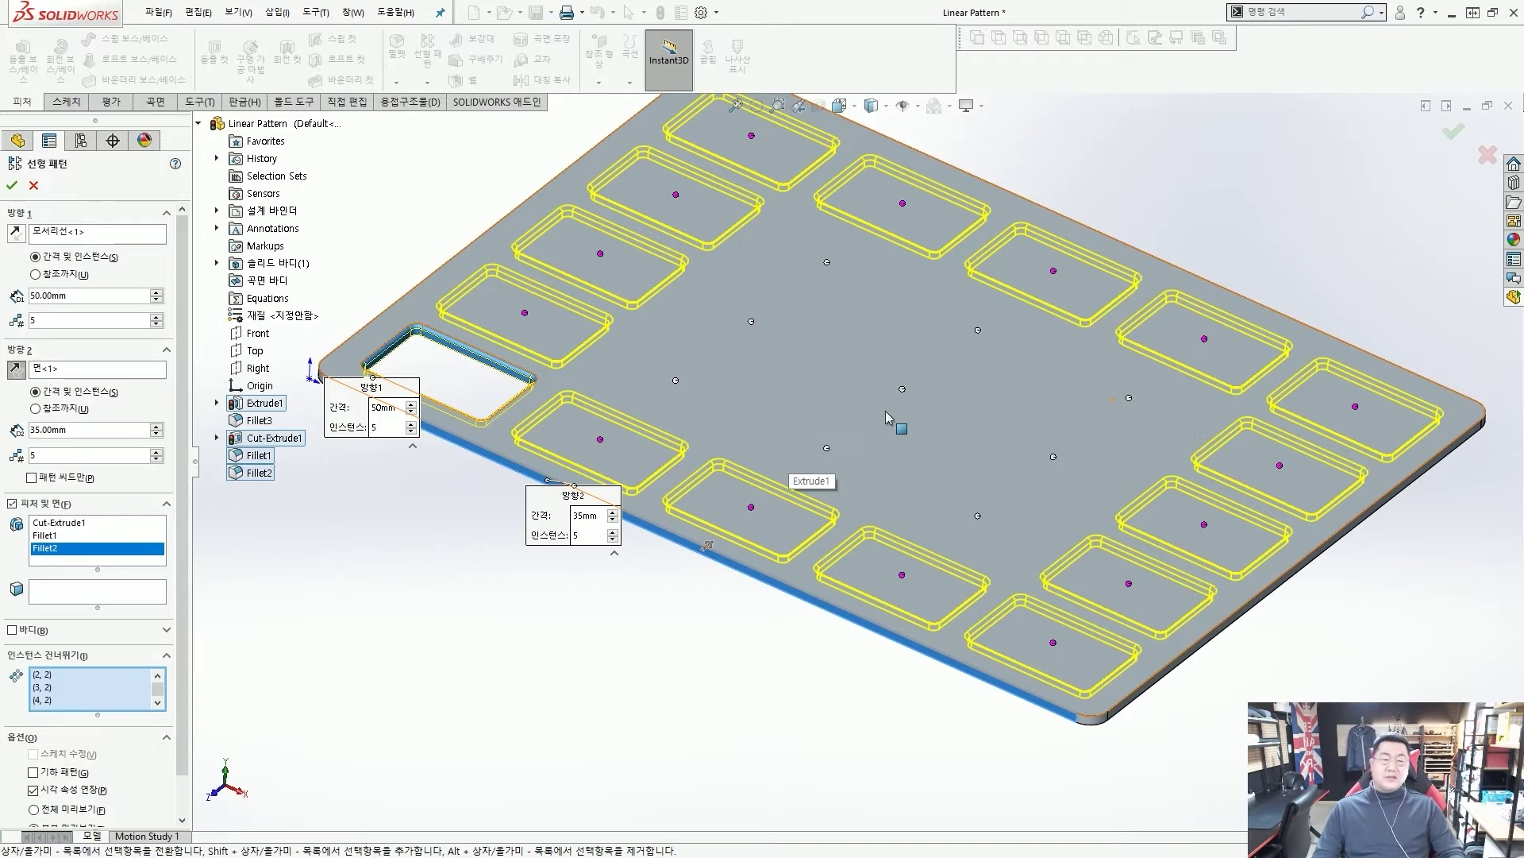
left_click_drag(854, 342, 949, 423)
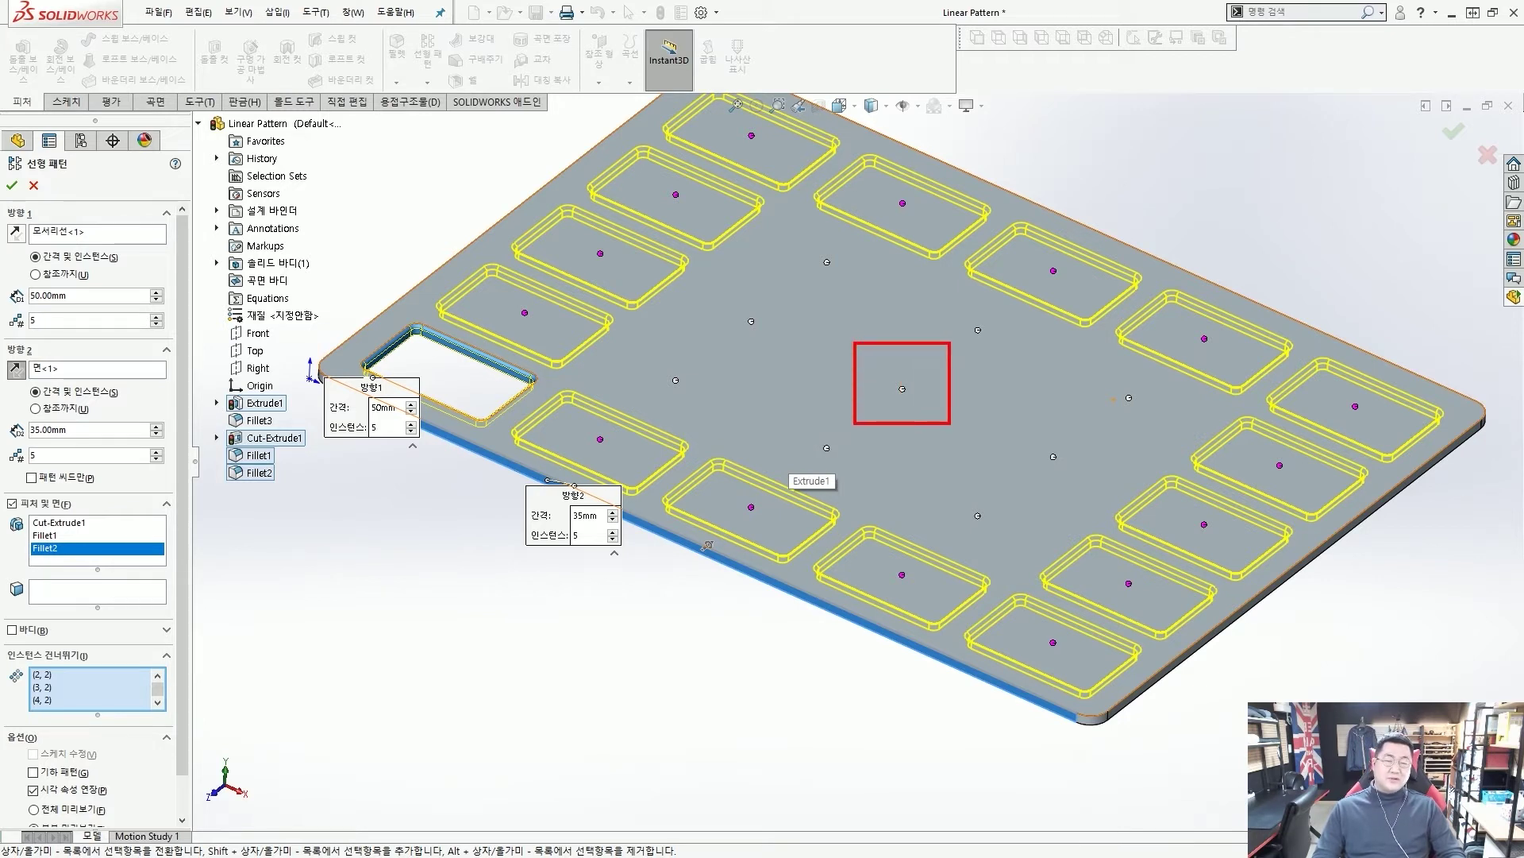
mouse_move(877, 340)
left_mouse_down()
mouse_move(834, 368)
mouse_move(881, 439)
mouse_move(967, 372)
mouse_move(863, 328)
left_mouse_up()
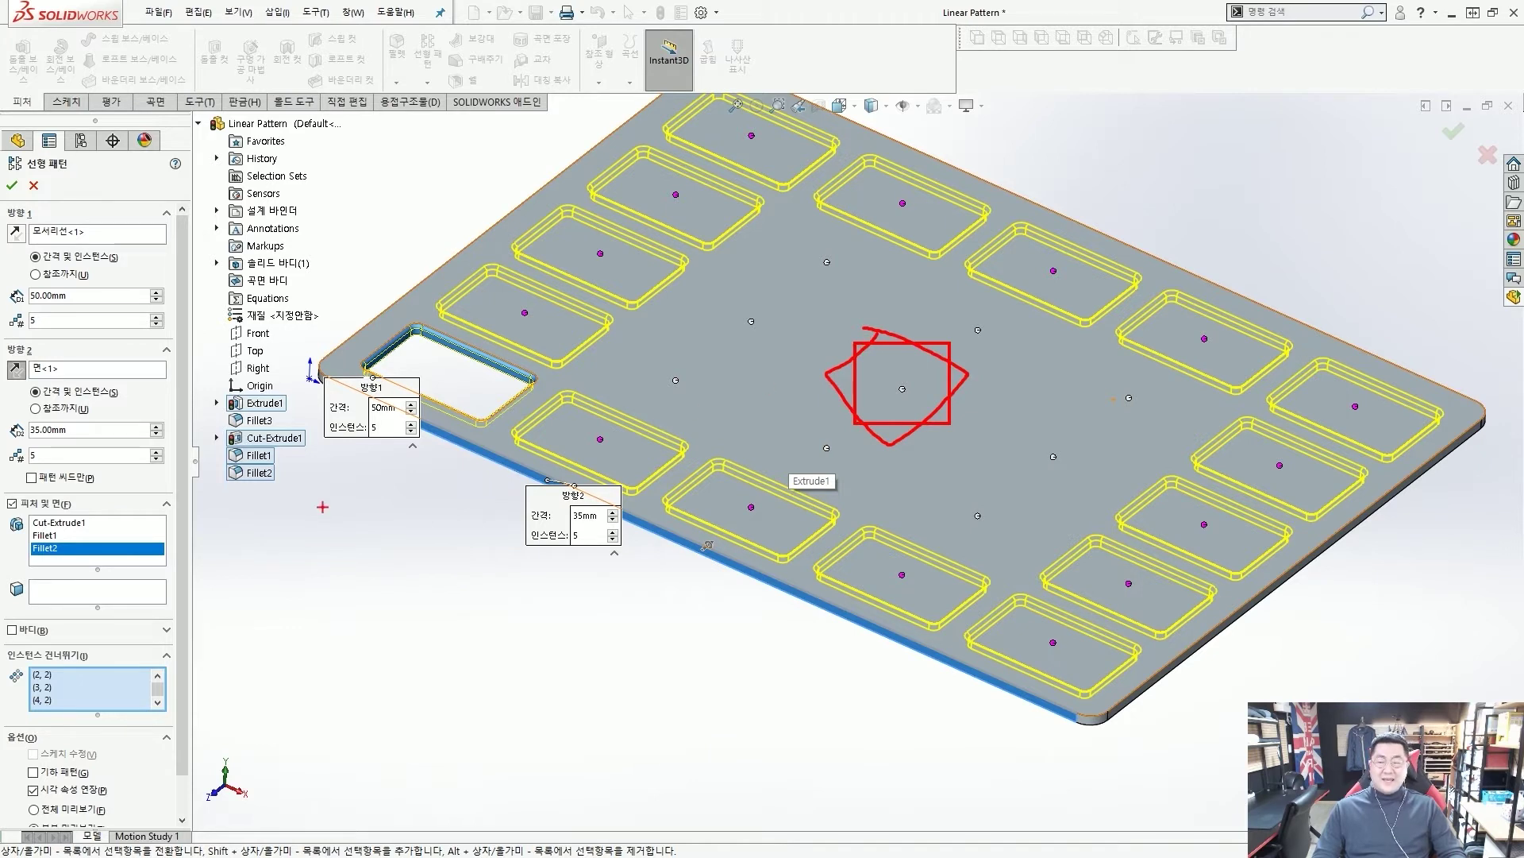
left_click_drag(393, 196, 80, 163, "ctrl+shift")
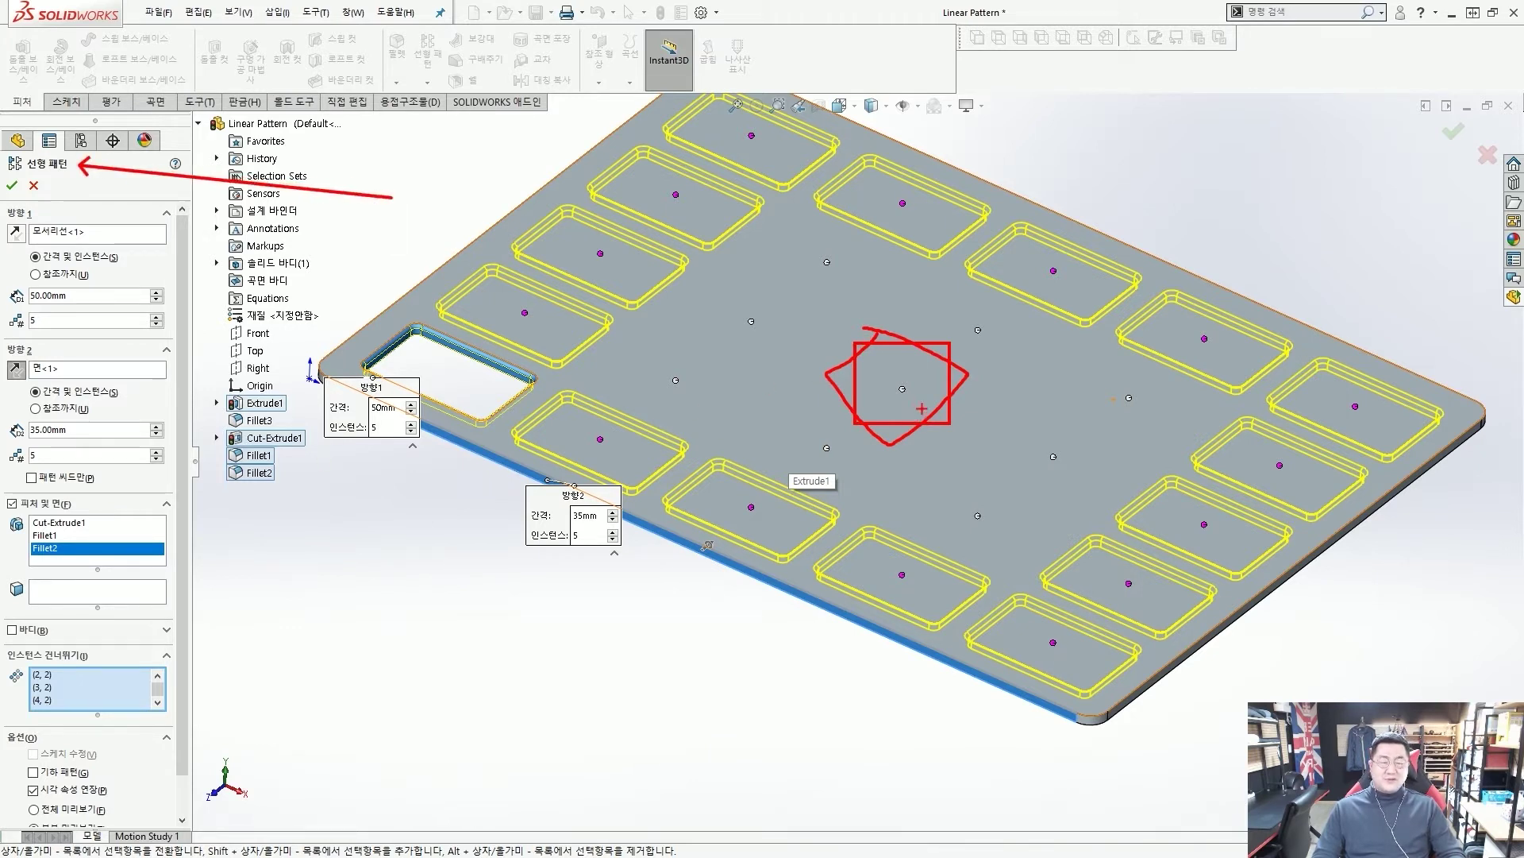
mouse_move(909, 399)
left_mouse_down()
mouse_move(873, 340)
mouse_move(842, 396)
mouse_move(977, 361)
mouse_move(925, 346)
left_mouse_up()
key("Escape")
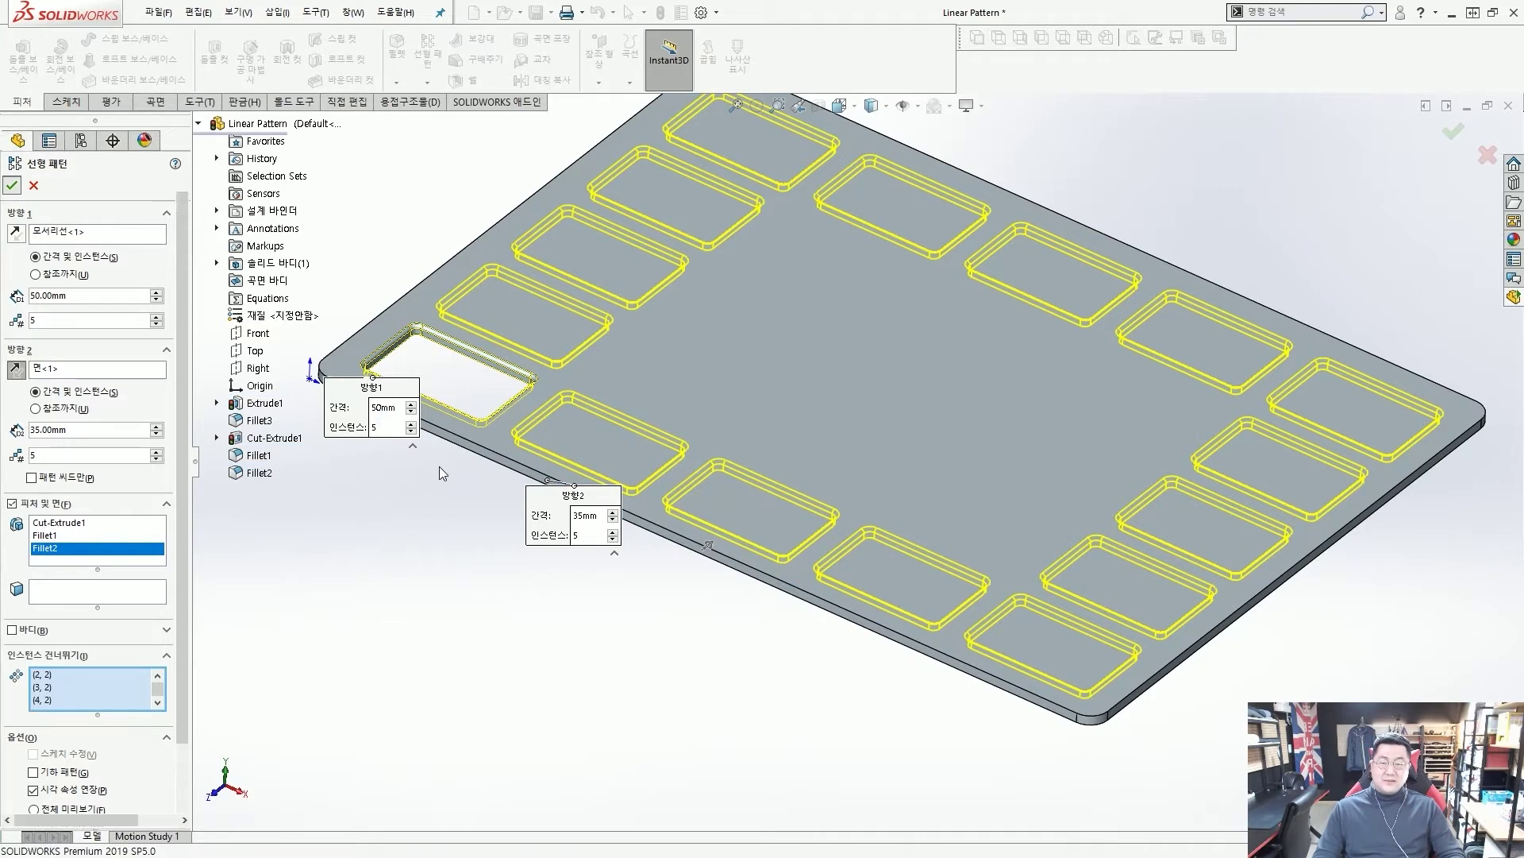
Step: Accept the linear pattern with the inner instances skipped, and save the part
key("Return")
key("f")
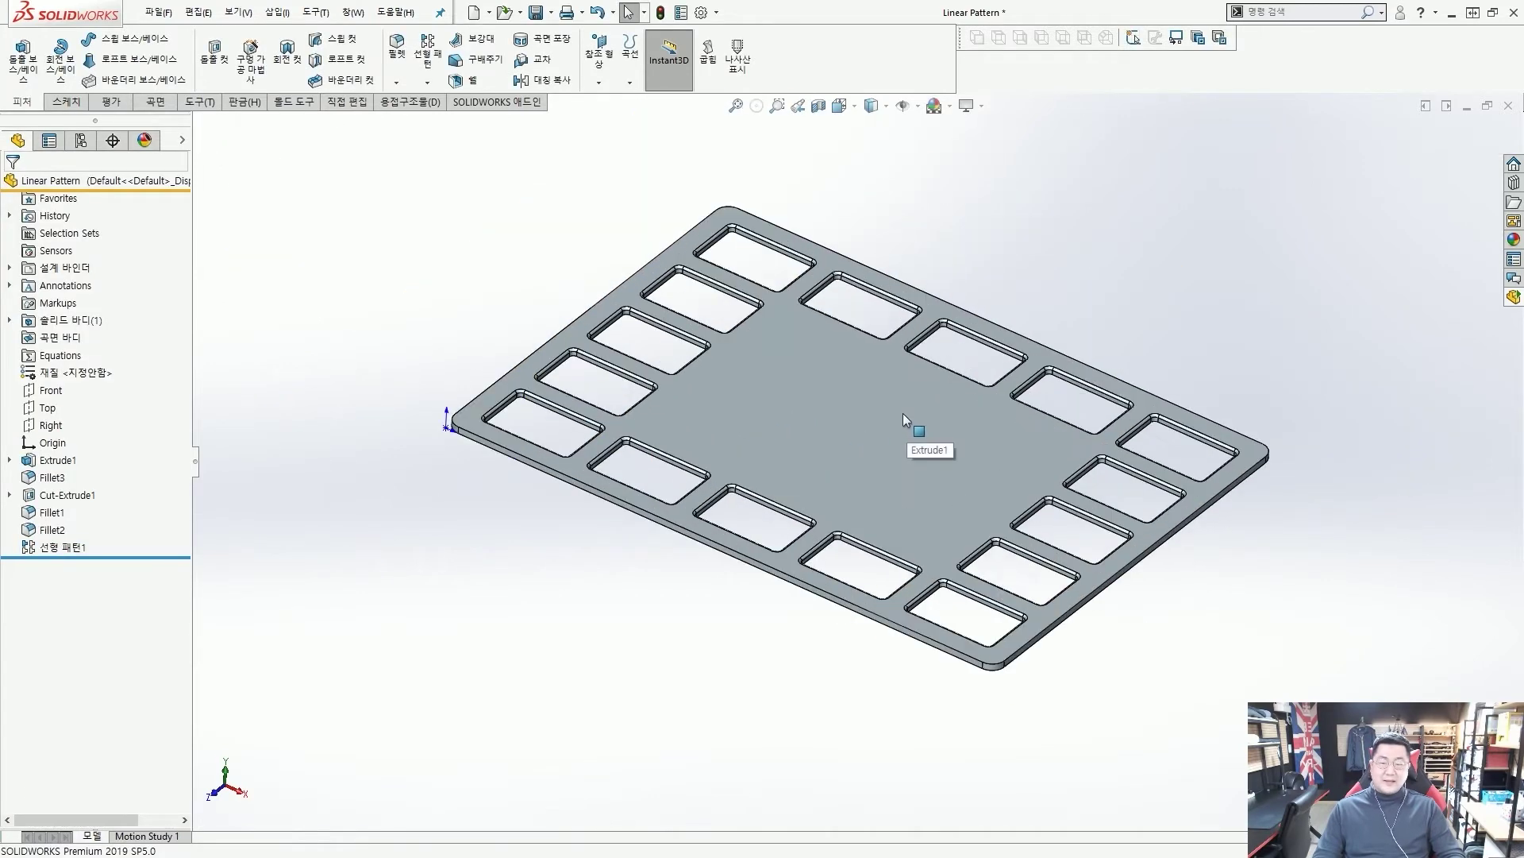
scroll(903, 413, "down", 2)
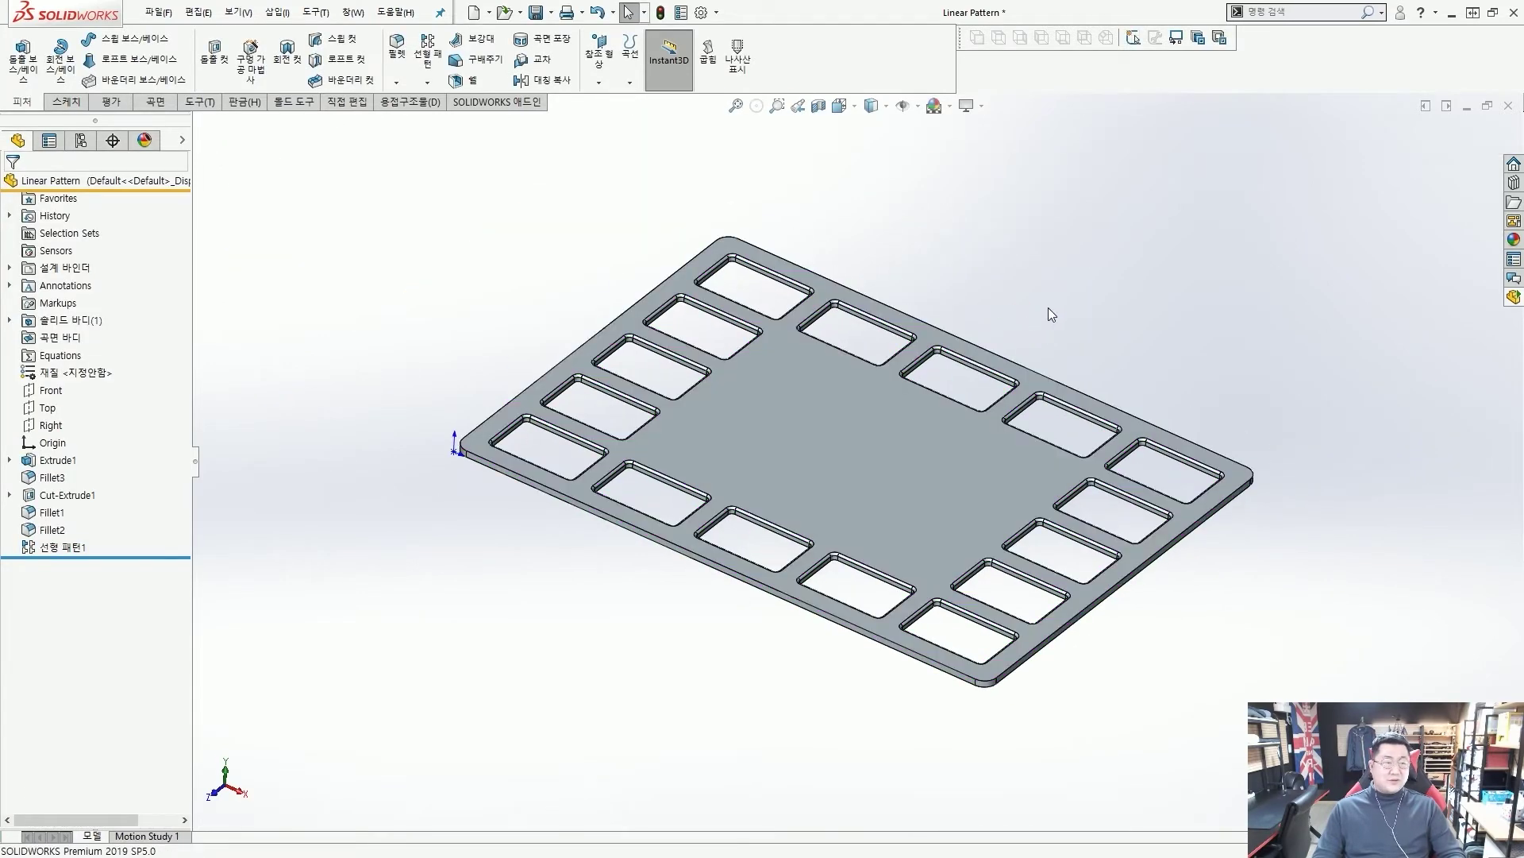
key("ctrl+s")
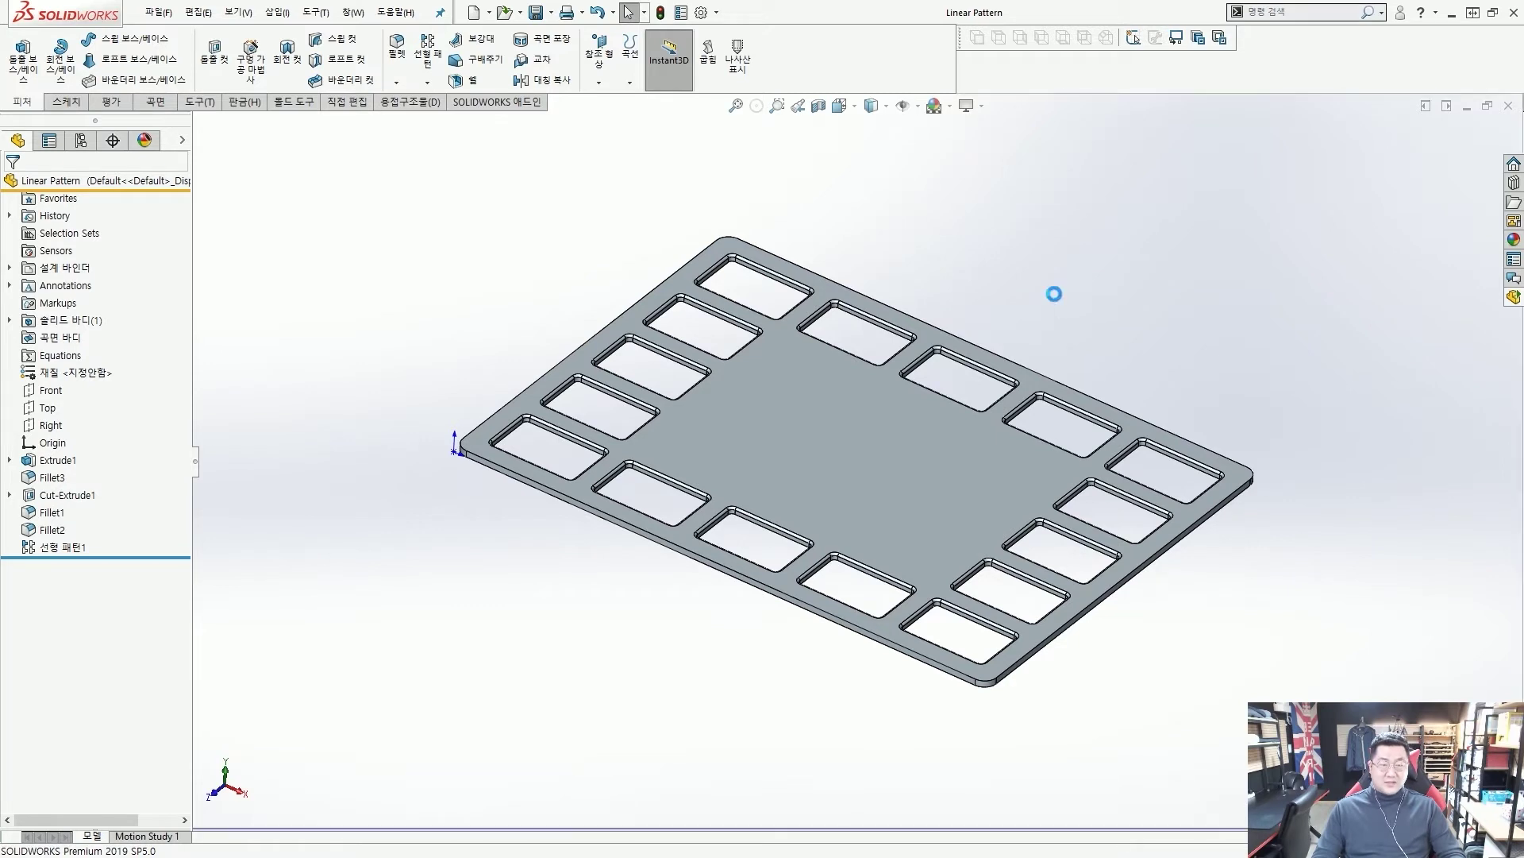
Step: Close the Linear Pattern part and open the Circular_Pattern part from the design library's Lesson05 Case Study folder
left_click(1509, 106)
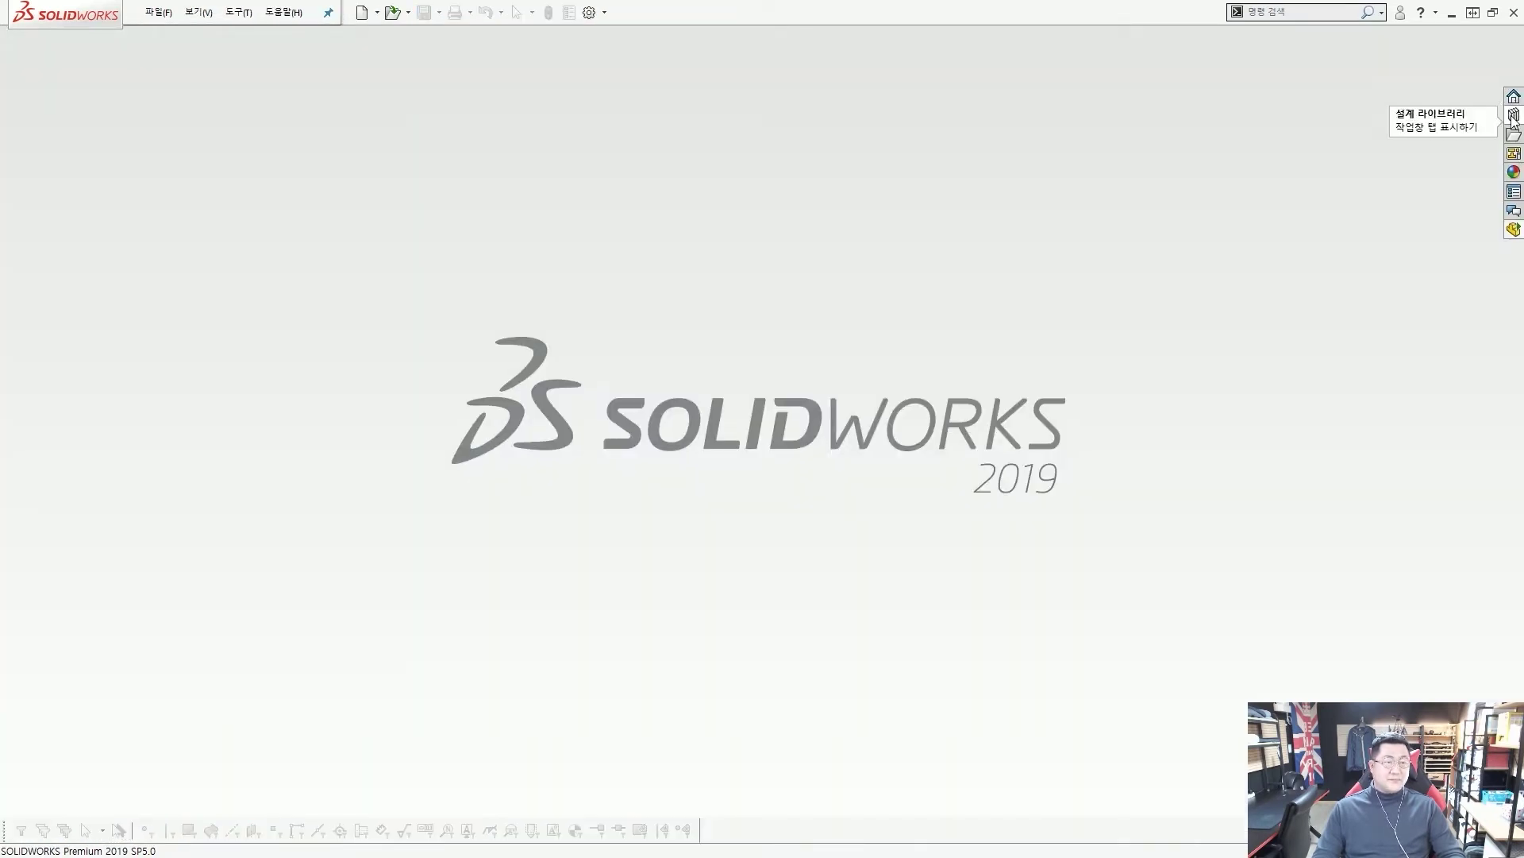
left_click(1515, 116)
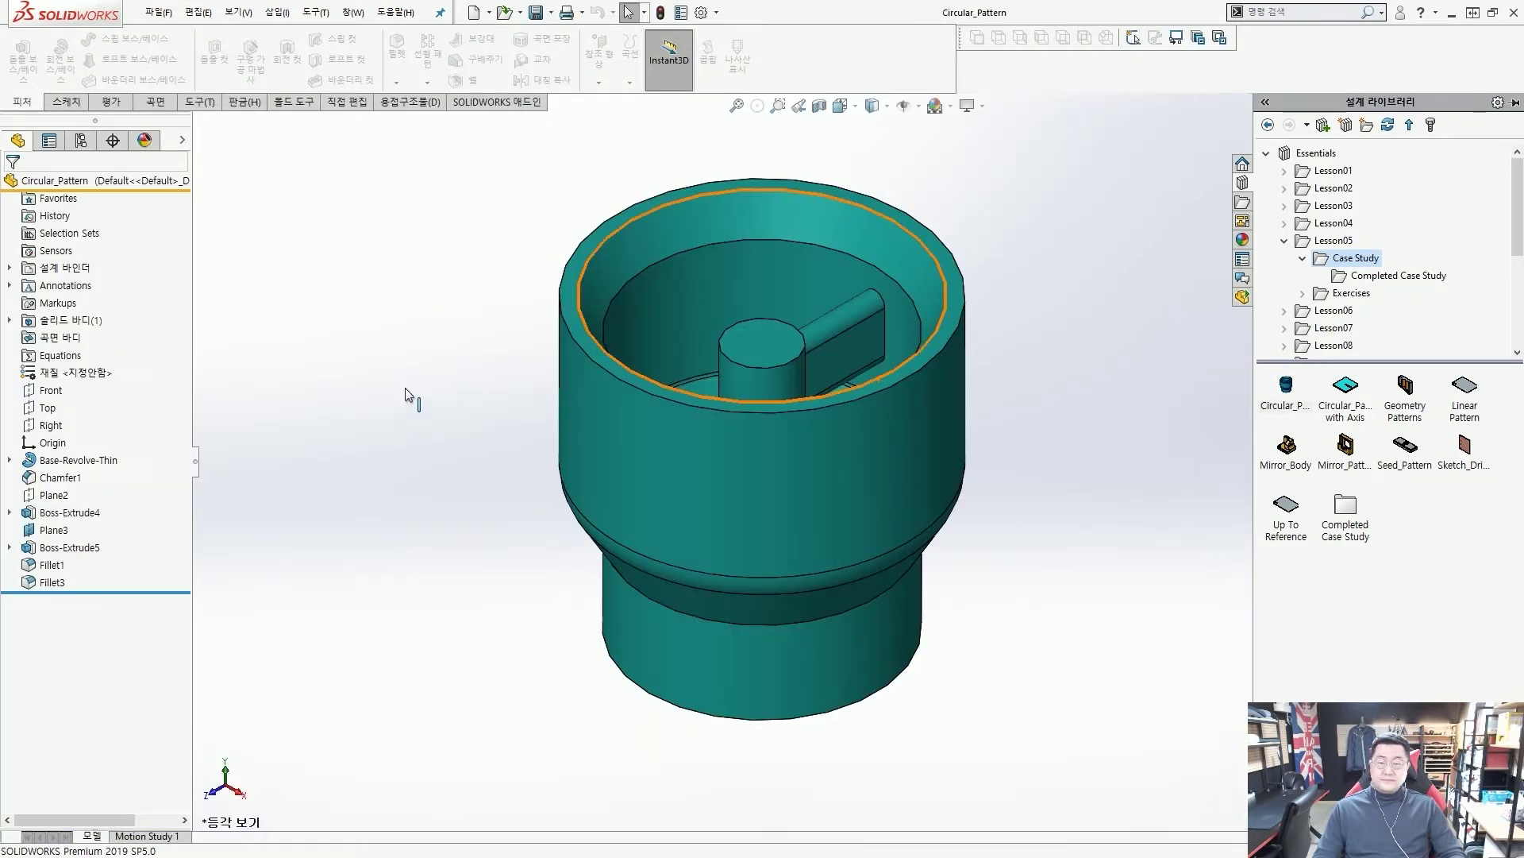
middle_click_drag(890, 378, 869, 398)
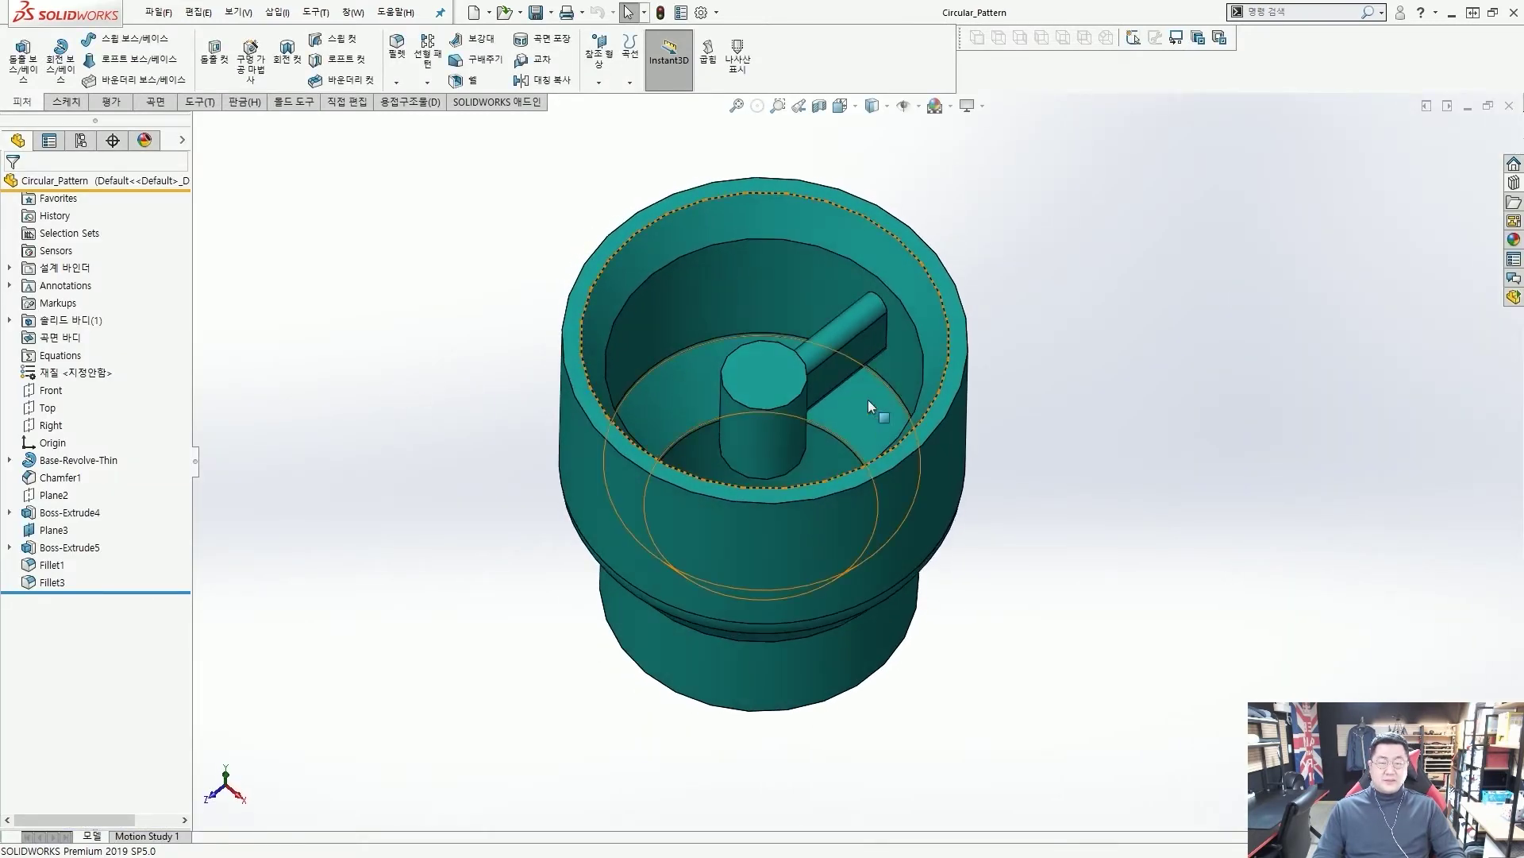
Step: Examine the single filleted rib joining the central hub to the housing wall, including from above
left_click_drag(824, 385, 889, 299)
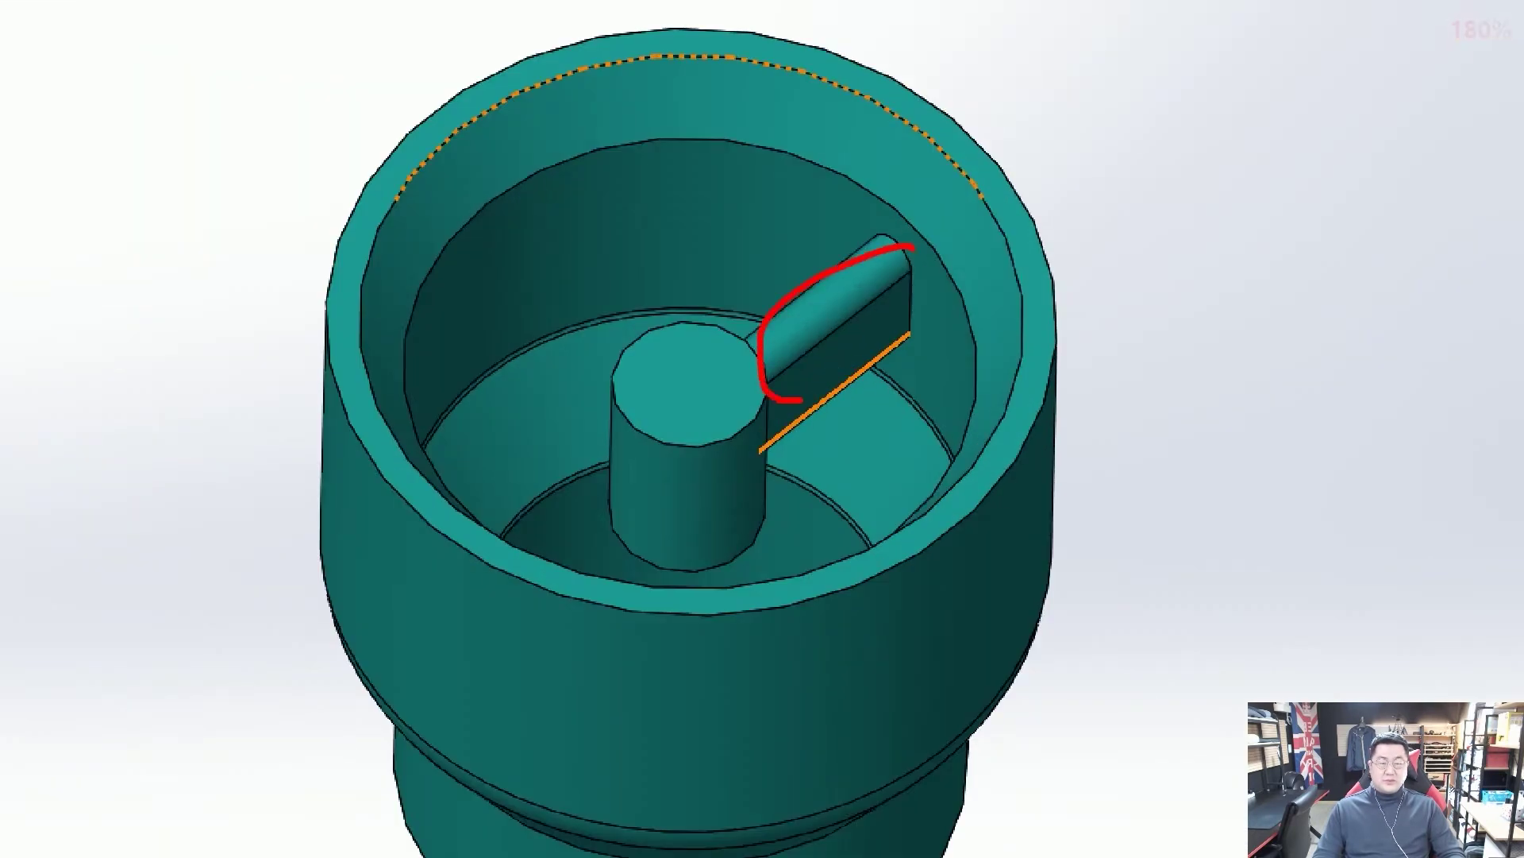
left_click_drag(913, 248, 814, 397)
left_click_drag(697, 446, 909, 262)
mouse_move(747, 401)
left_mouse_down()
mouse_move(699, 440)
mouse_move(925, 262)
left_mouse_up()
mouse_move(833, 381)
middle_mouse_down()
mouse_move(839, 609)
mouse_move(822, 630)
middle_mouse_up()
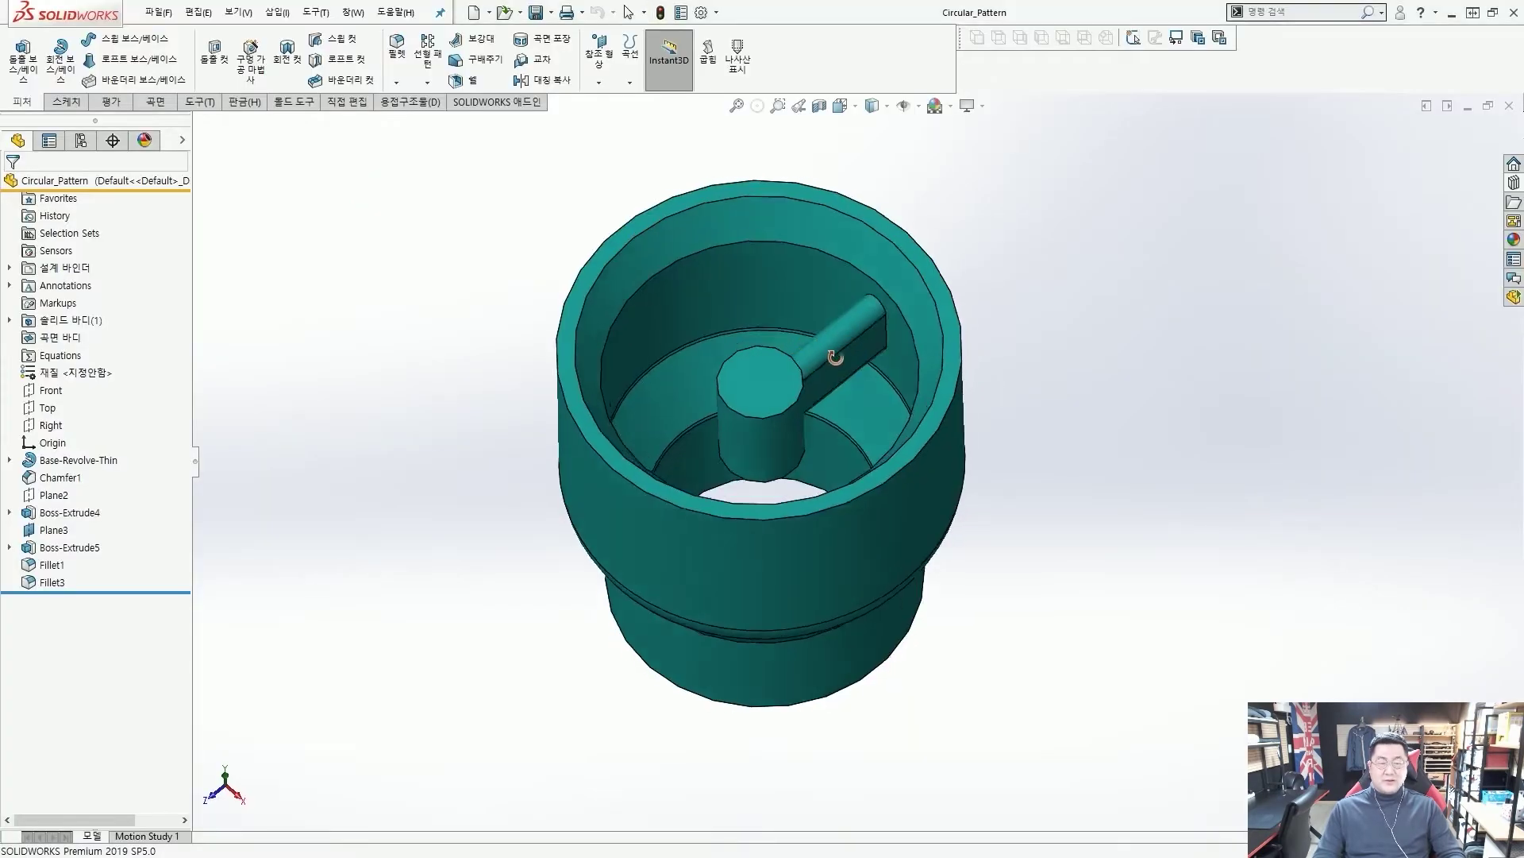
middle_click_drag(831, 487, 832, 480)
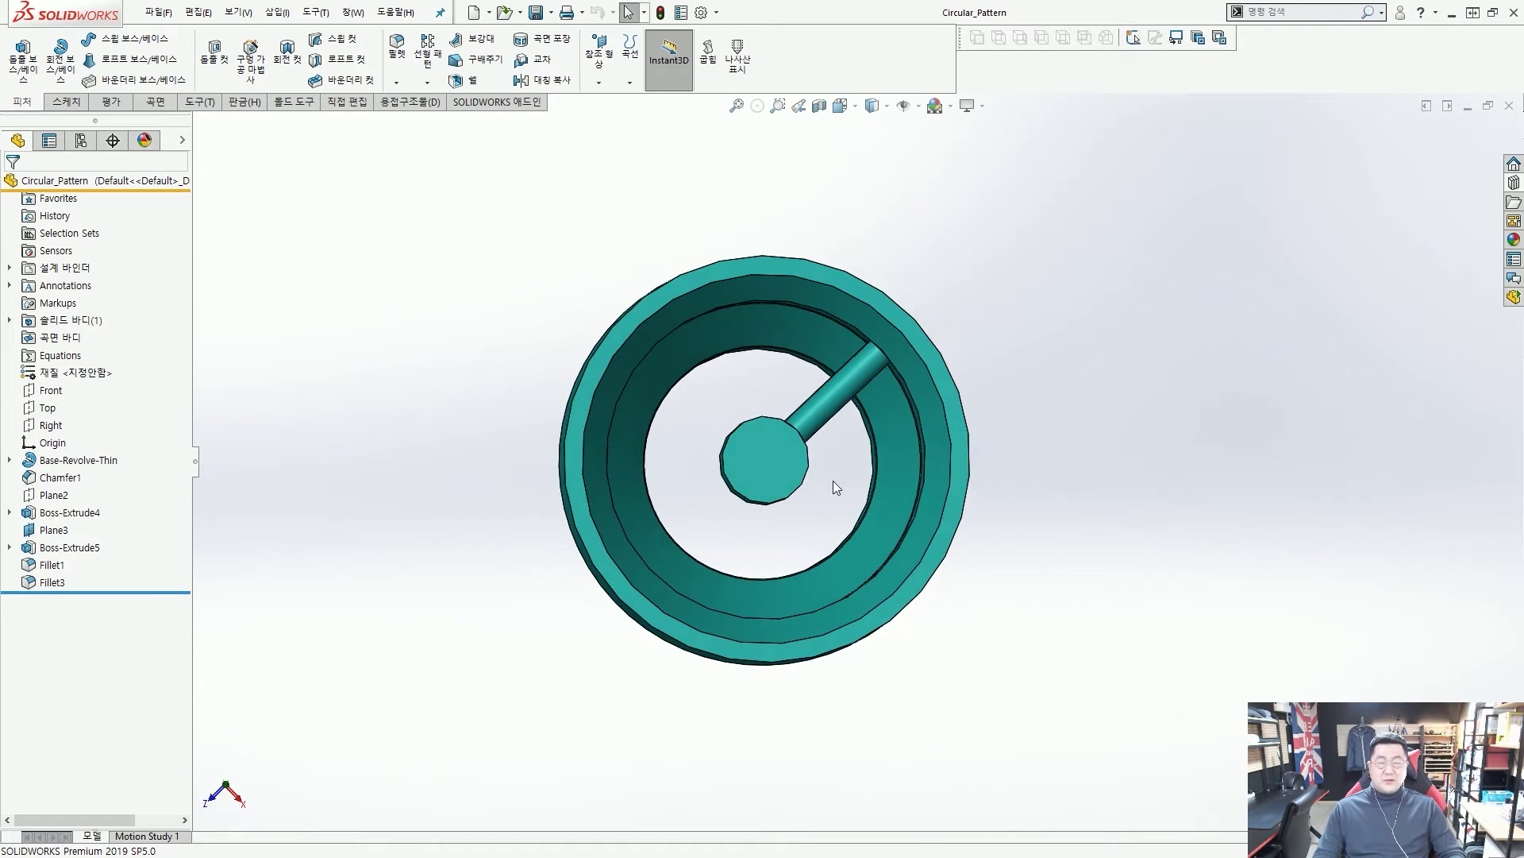
mouse_move(730, 433)
left_mouse_down()
mouse_move(535, 332)
mouse_move(716, 421)
mouse_move(628, 646)
mouse_move(695, 496)
mouse_move(823, 536)
mouse_move(756, 468)
left_mouse_up()
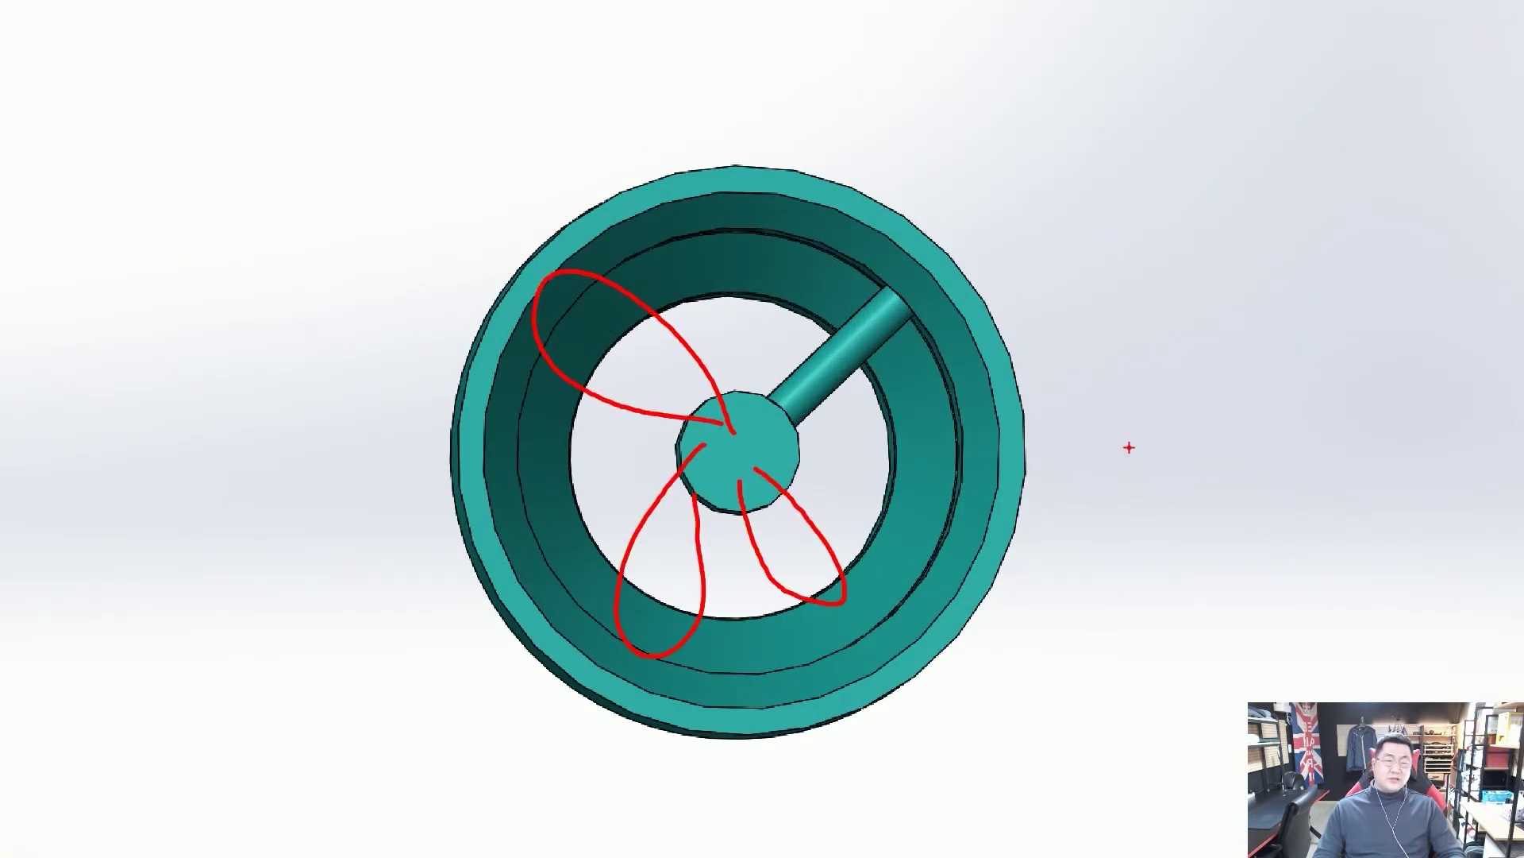
left_click_drag(1067, 149, 1097, 578)
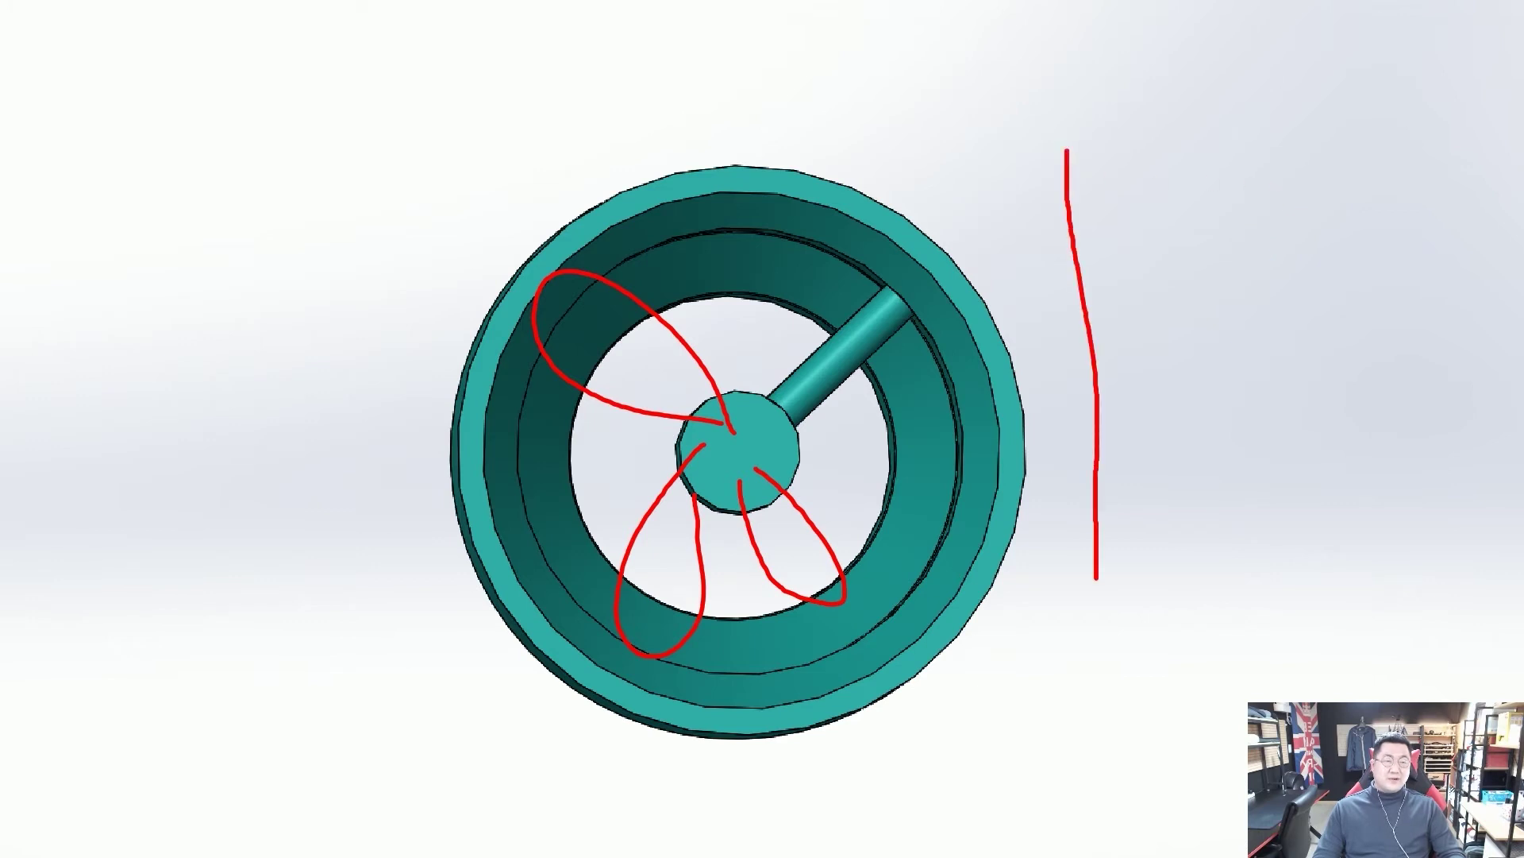
left_click_drag(1081, 201, 1183, 528)
mouse_move(266, 204)
left_mouse_down()
mouse_move(687, 317)
mouse_move(270, 235)
left_mouse_up()
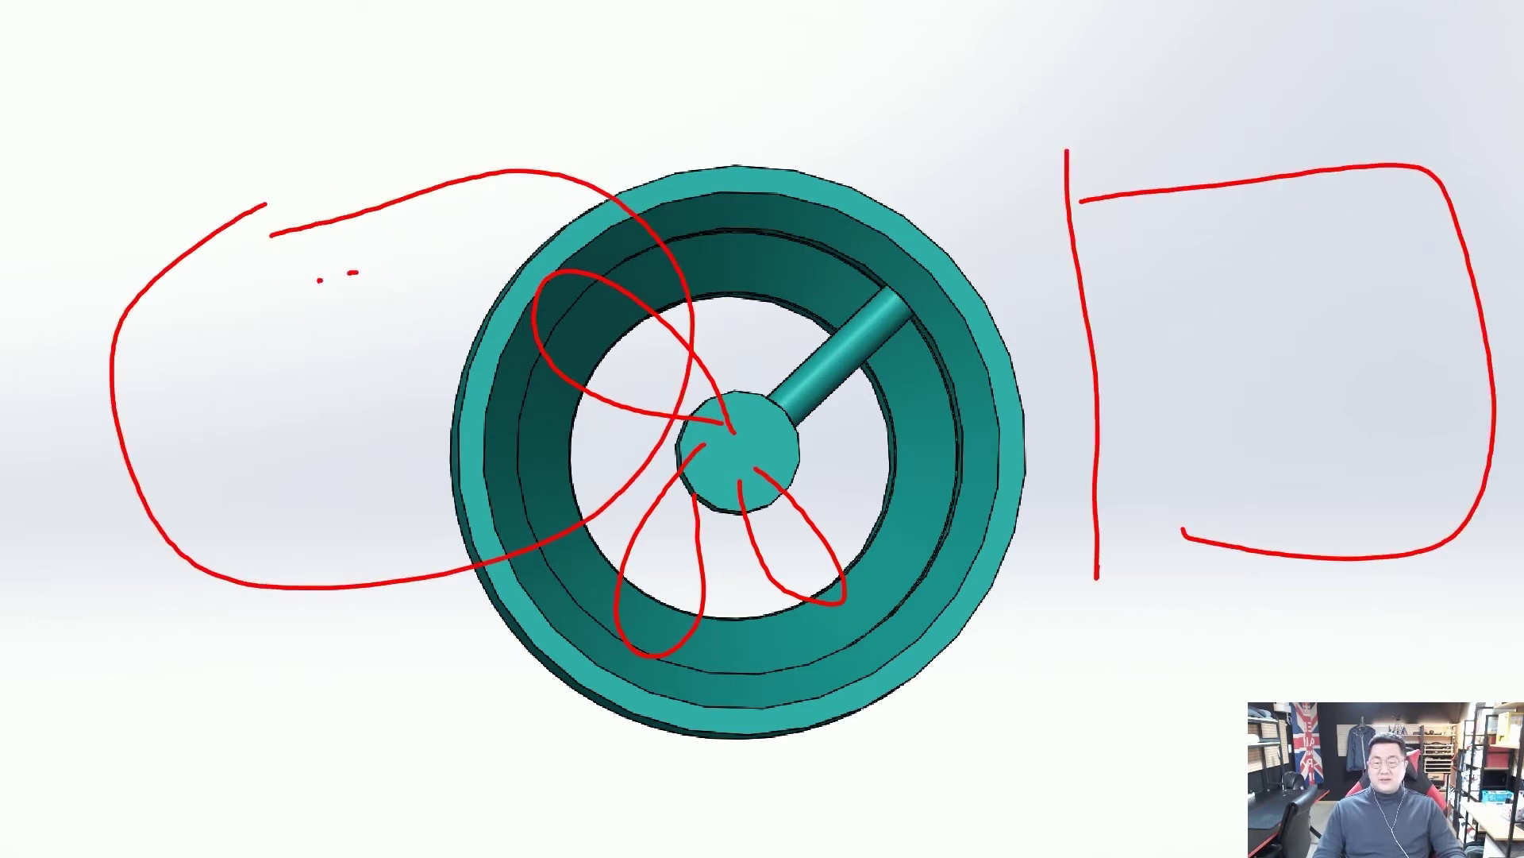
mouse_move(318, 282)
left_mouse_down()
mouse_move(246, 421)
mouse_move(303, 477)
mouse_move(413, 481)
mouse_move(505, 411)
mouse_move(490, 282)
mouse_move(362, 264)
left_mouse_up()
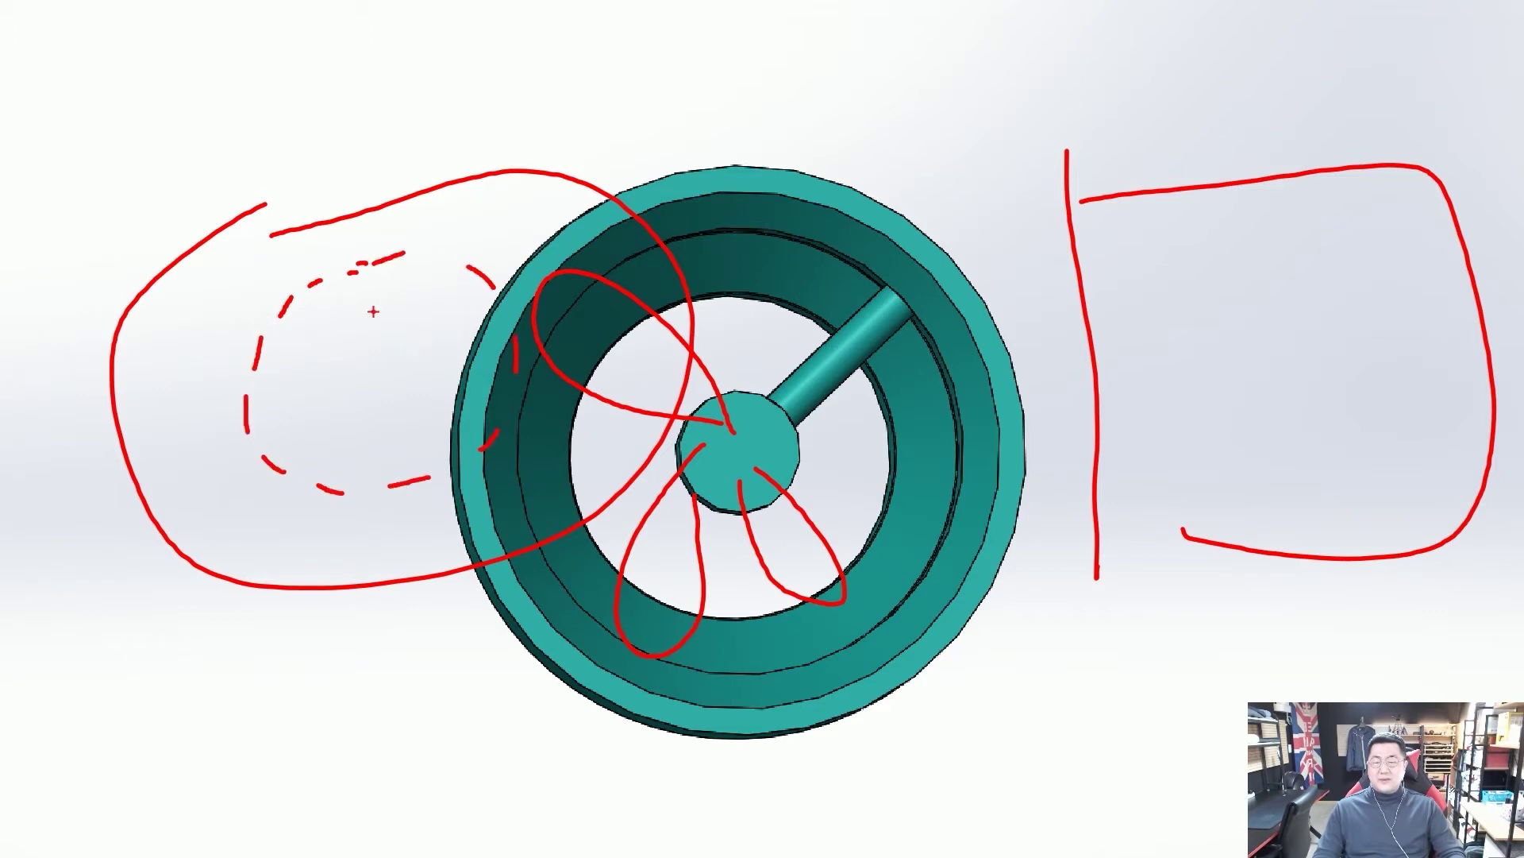
mouse_move(389, 361)
left_mouse_down()
mouse_move(444, 304)
mouse_move(382, 362)
mouse_move(406, 372)
left_mouse_up()
left_click_drag(463, 399, 477, 417)
mouse_move(370, 380)
left_mouse_down()
mouse_move(367, 486)
mouse_move(330, 401)
left_mouse_up()
left_click_drag(236, 421, 262, 433)
left_click_drag(338, 349, 362, 369)
left_click_drag(287, 305, 305, 327)
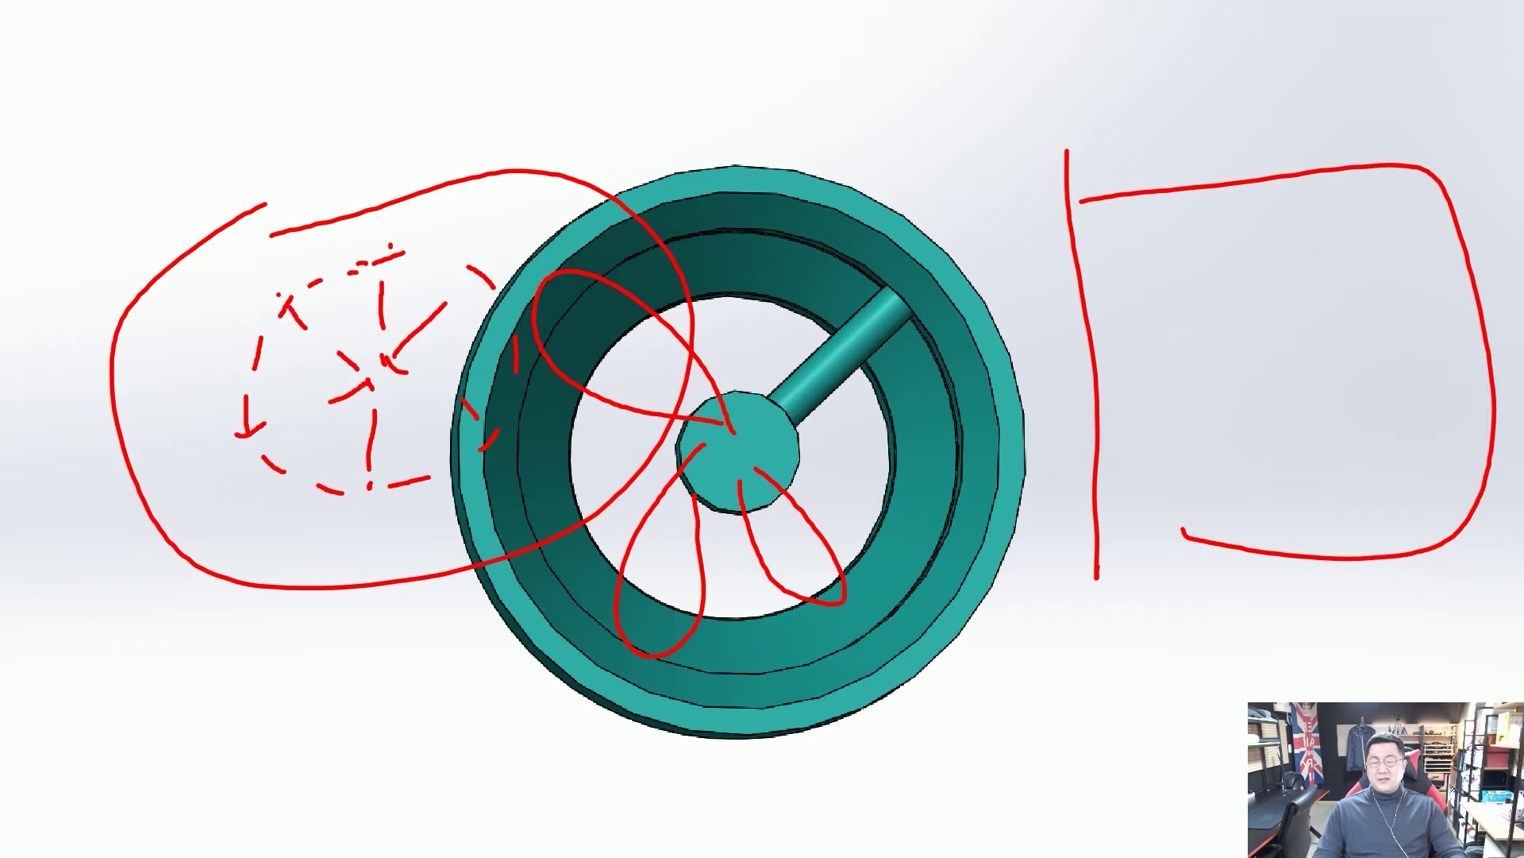
mouse_move(369, 284)
left_mouse_down()
mouse_move(357, 262)
mouse_move(400, 253)
mouse_move(427, 311)
left_mouse_up()
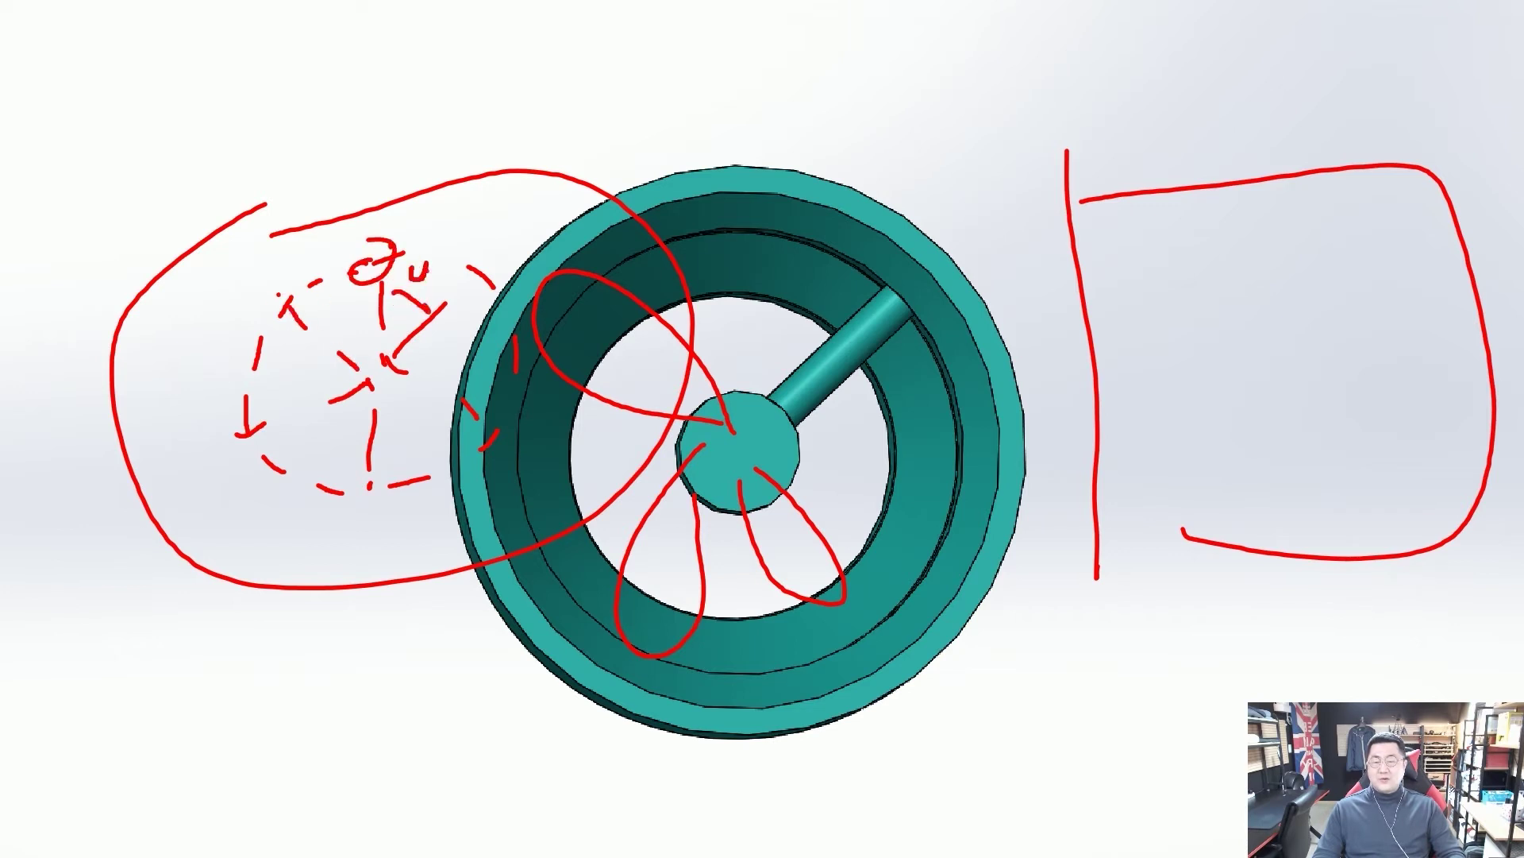
left_click_drag(389, 206, 397, 225)
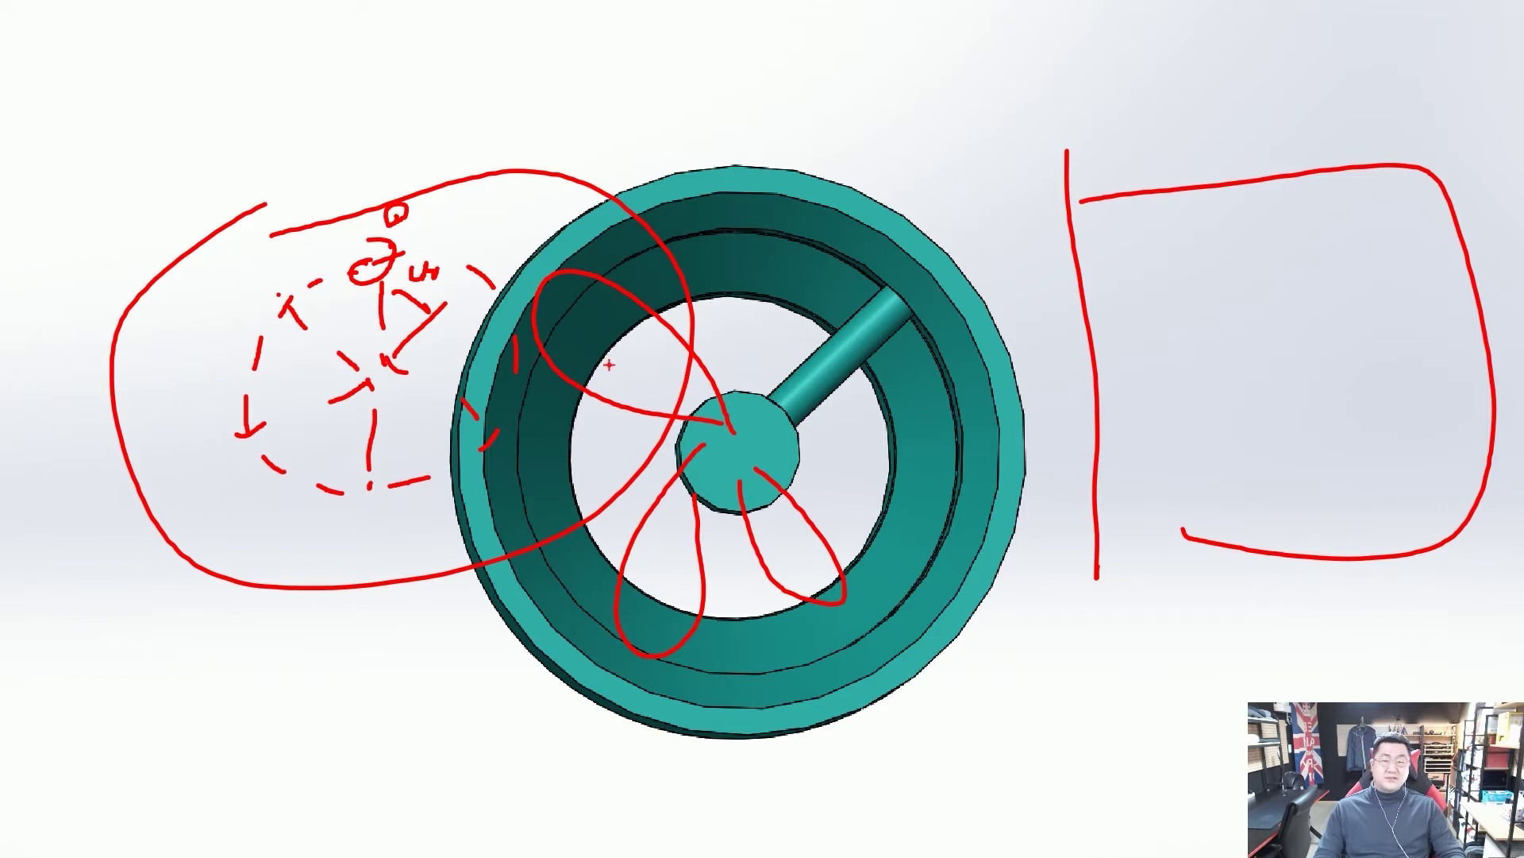
key("Escape")
Step: Turn on the display of temporary axes for the revolved housing
middle_click_drag(780, 408, 795, 344)
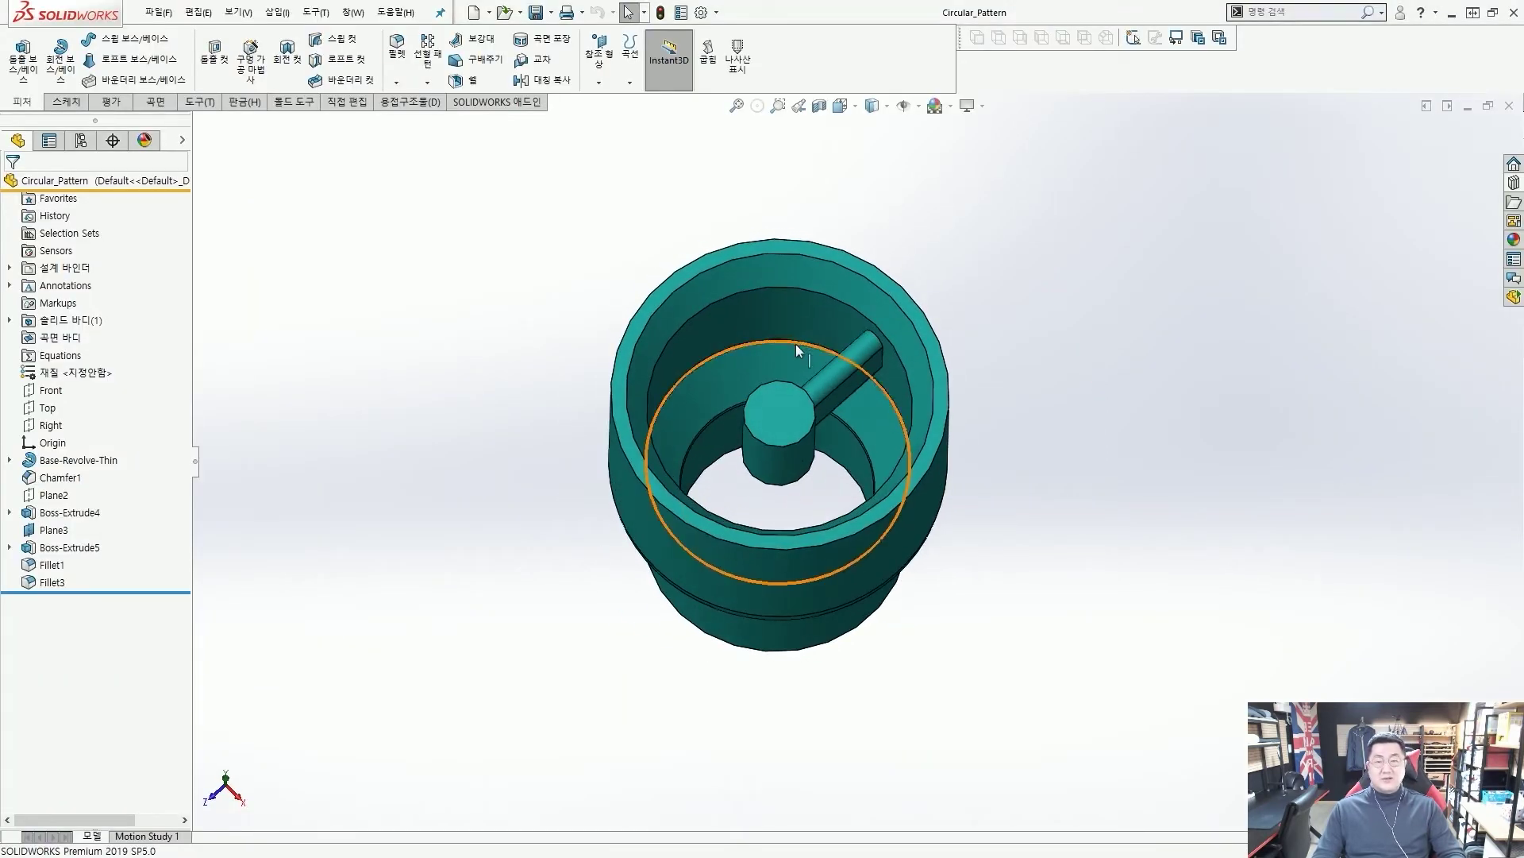
scroll(826, 381, "down", 3)
middle_click_drag(843, 411, 855, 414)
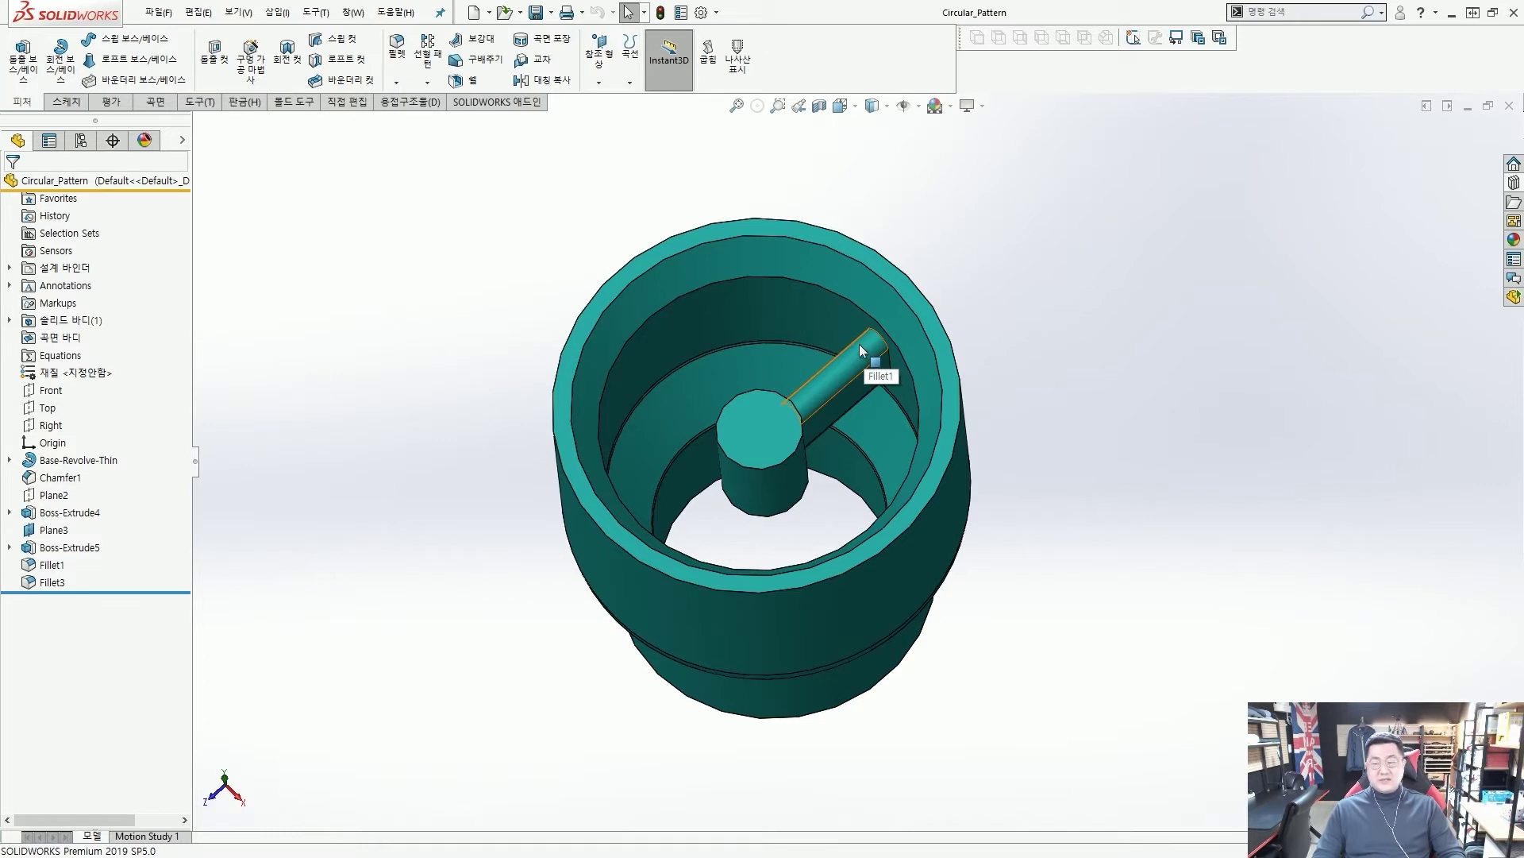
mouse_move(821, 369)
middle_mouse_down()
mouse_move(817, 333)
mouse_move(819, 357)
middle_mouse_up()
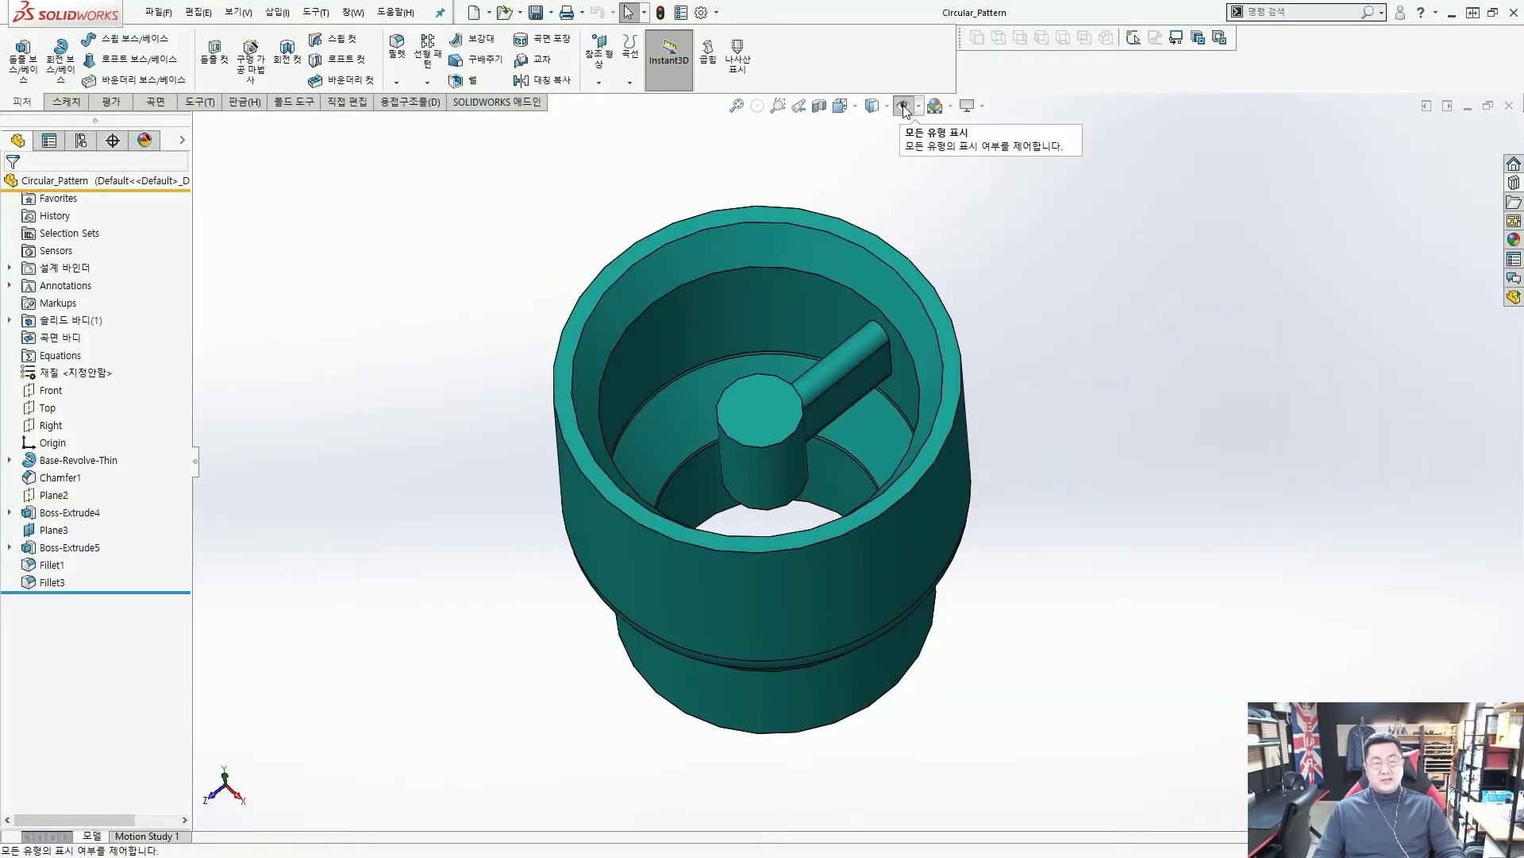
scroll(919, 135, "down", 5)
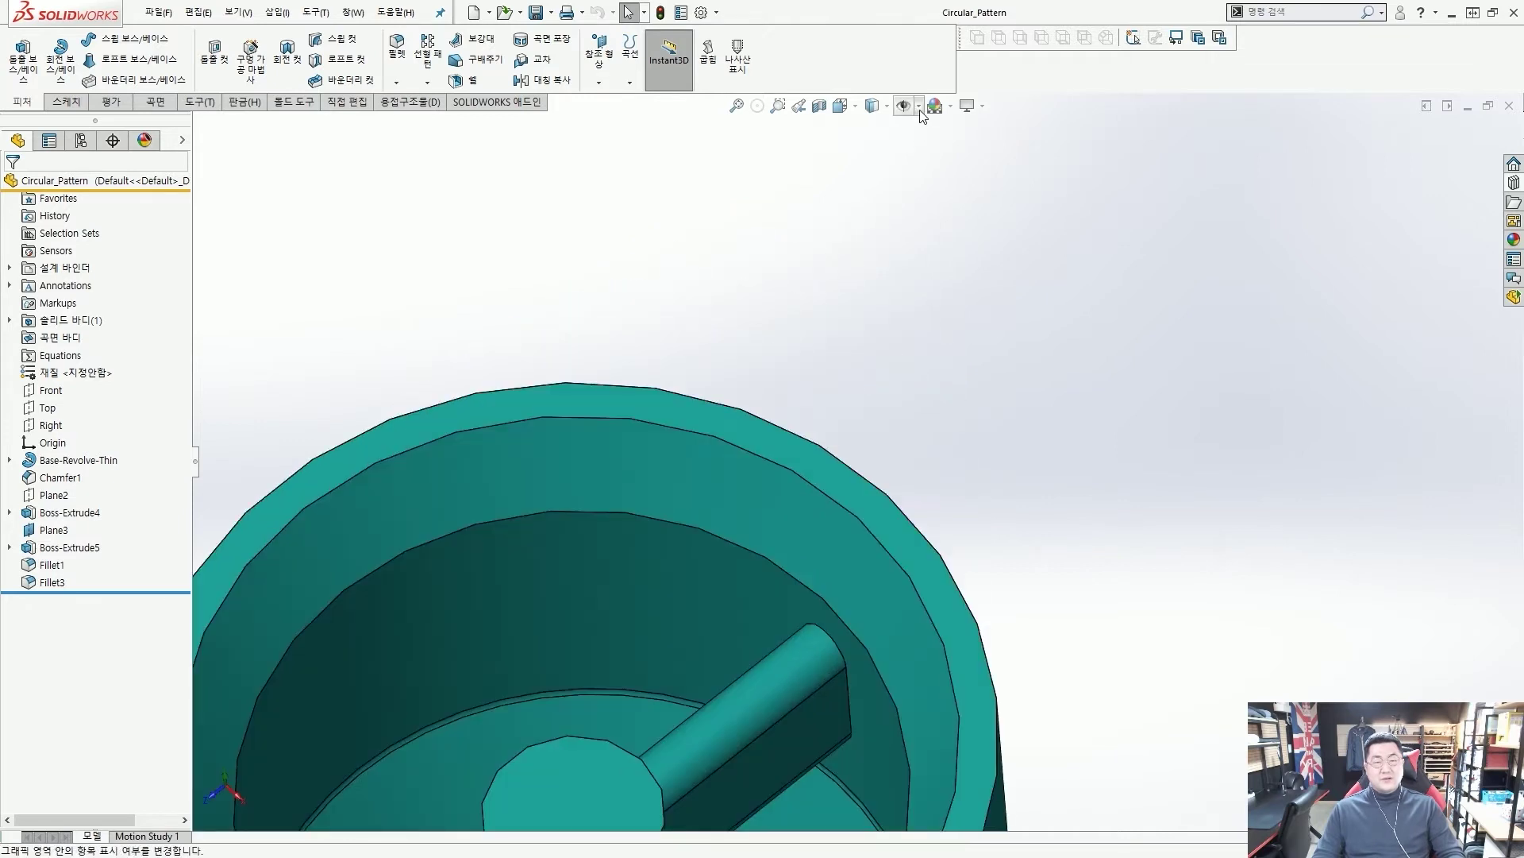
left_click(919, 109)
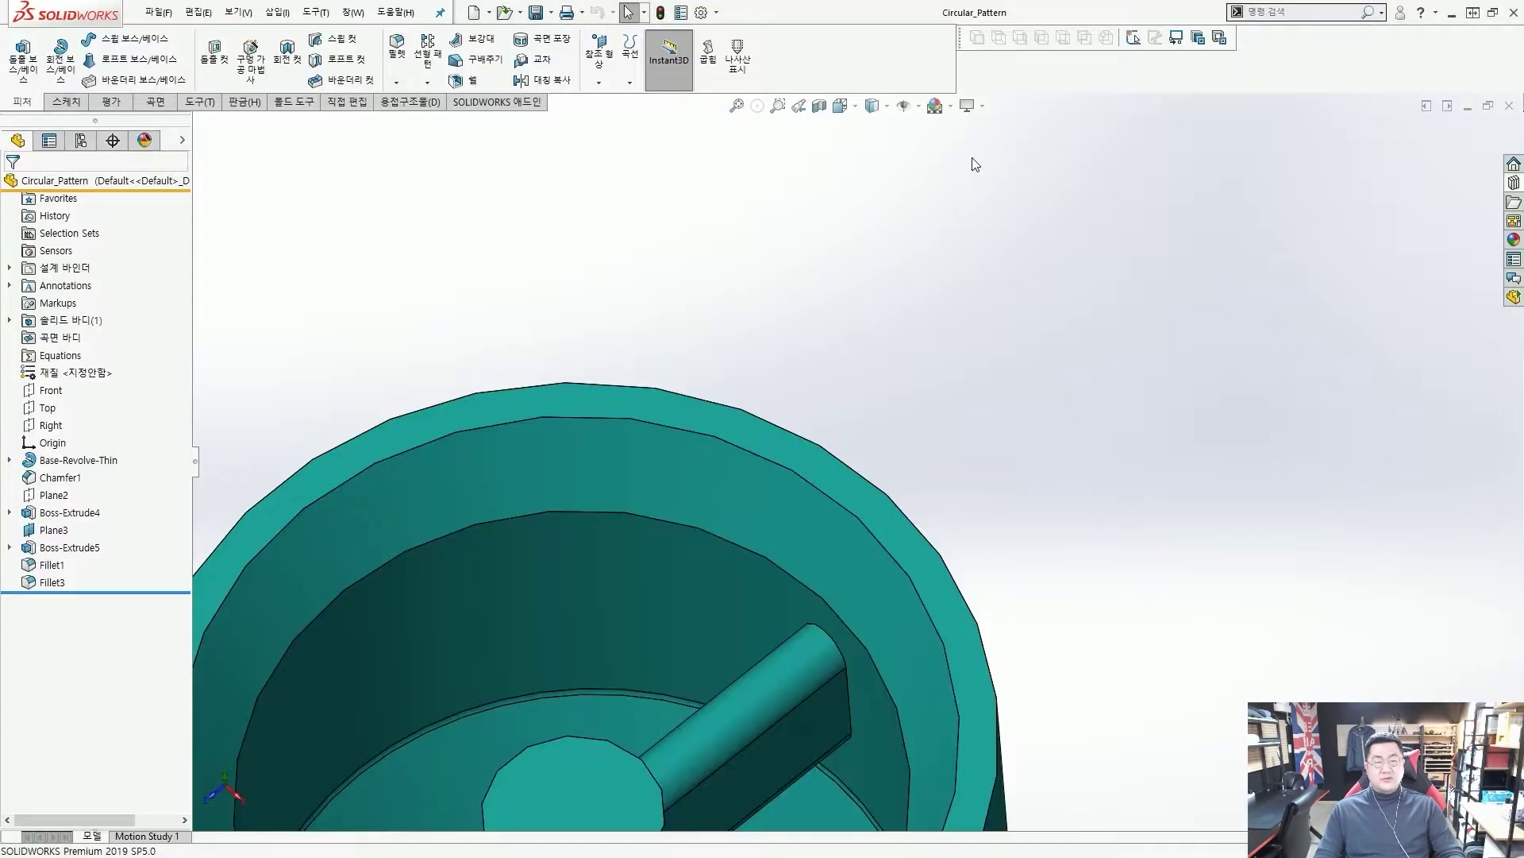
left_click(918, 107)
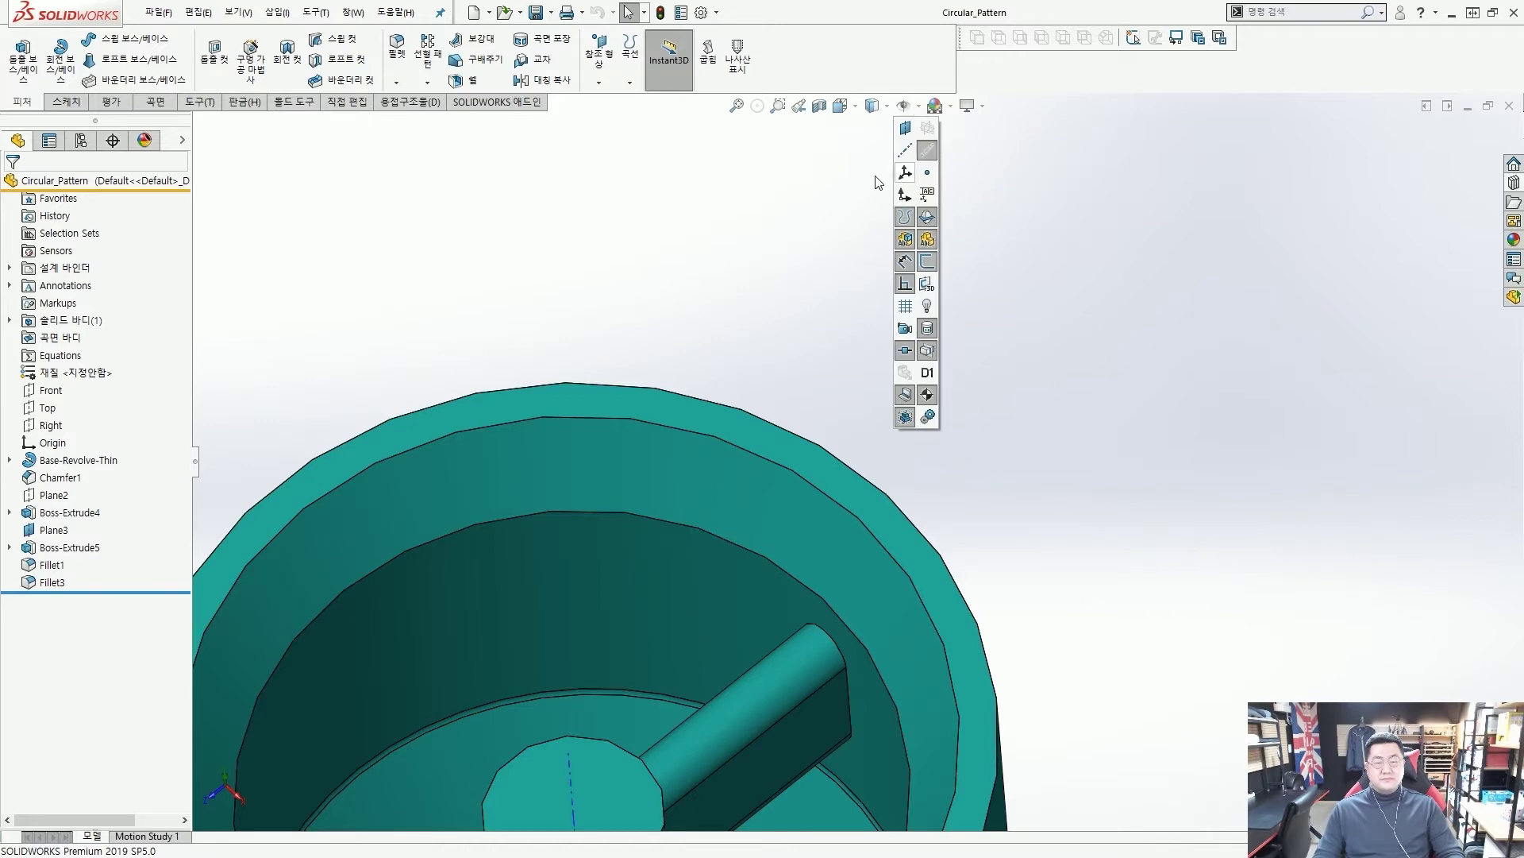
left_click(921, 161)
Step: Examine the temporary axis running through the centre of the hub and housing
scroll(850, 357, "up", 4)
middle_click_drag(850, 358, 851, 498)
scroll(824, 511, "down", 10)
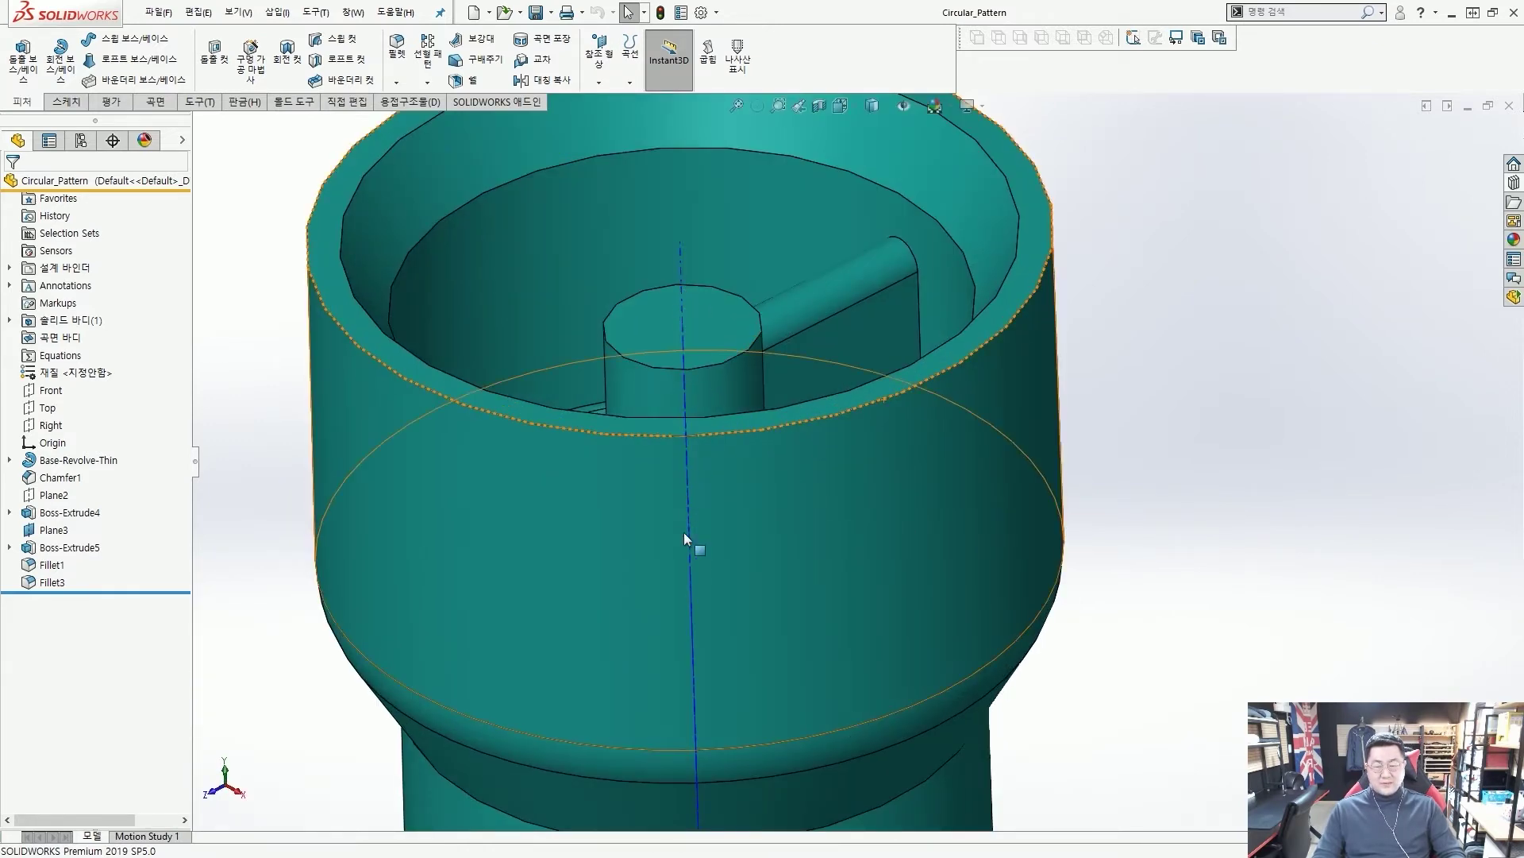
scroll(688, 561, "up", 4)
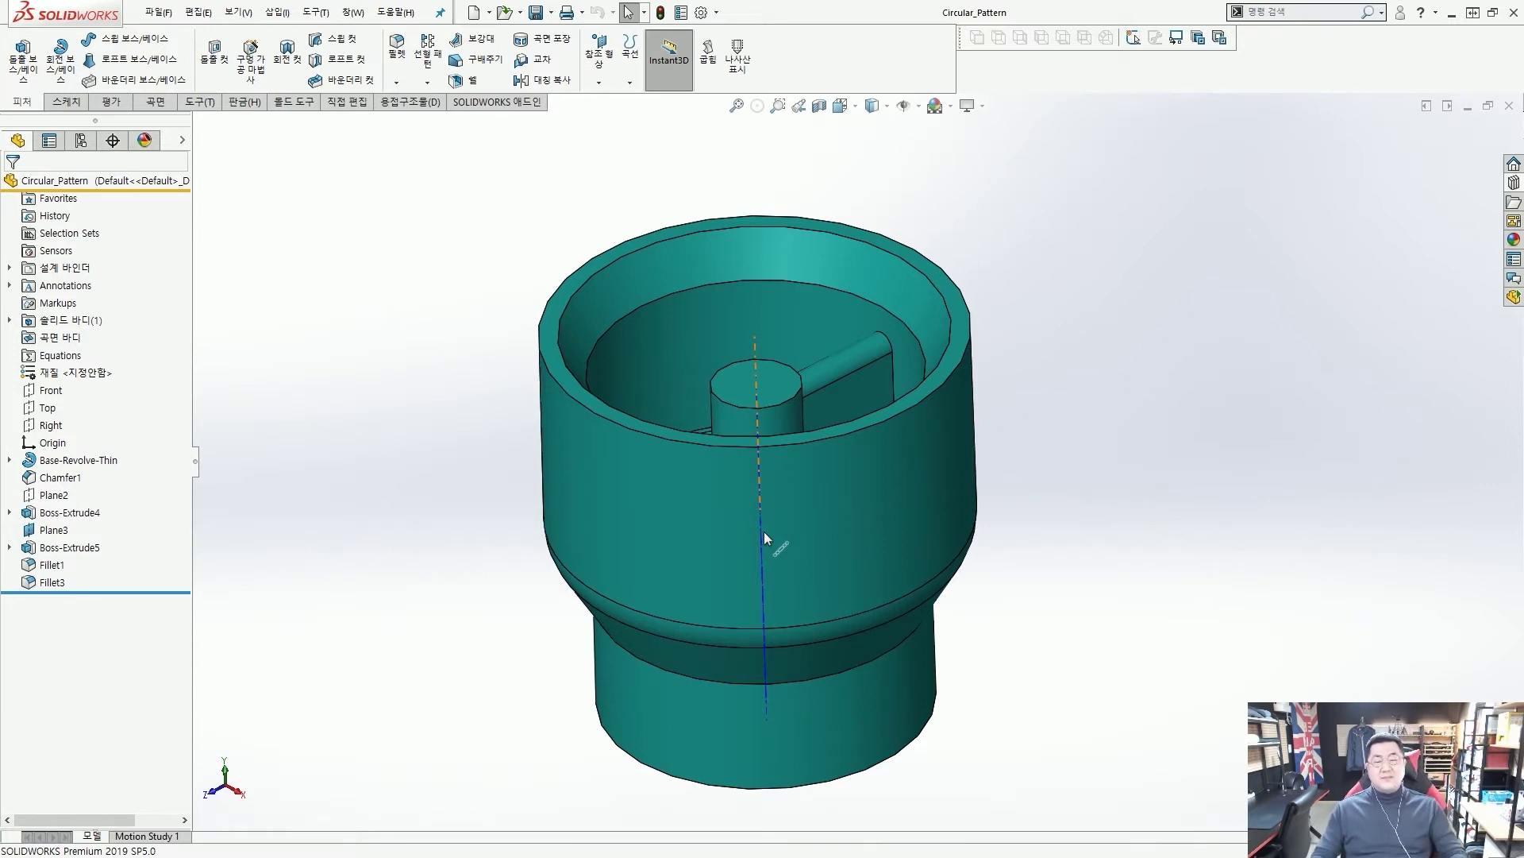
middle_click_drag(757, 495, 788, 430)
scroll(784, 447, "down", 3)
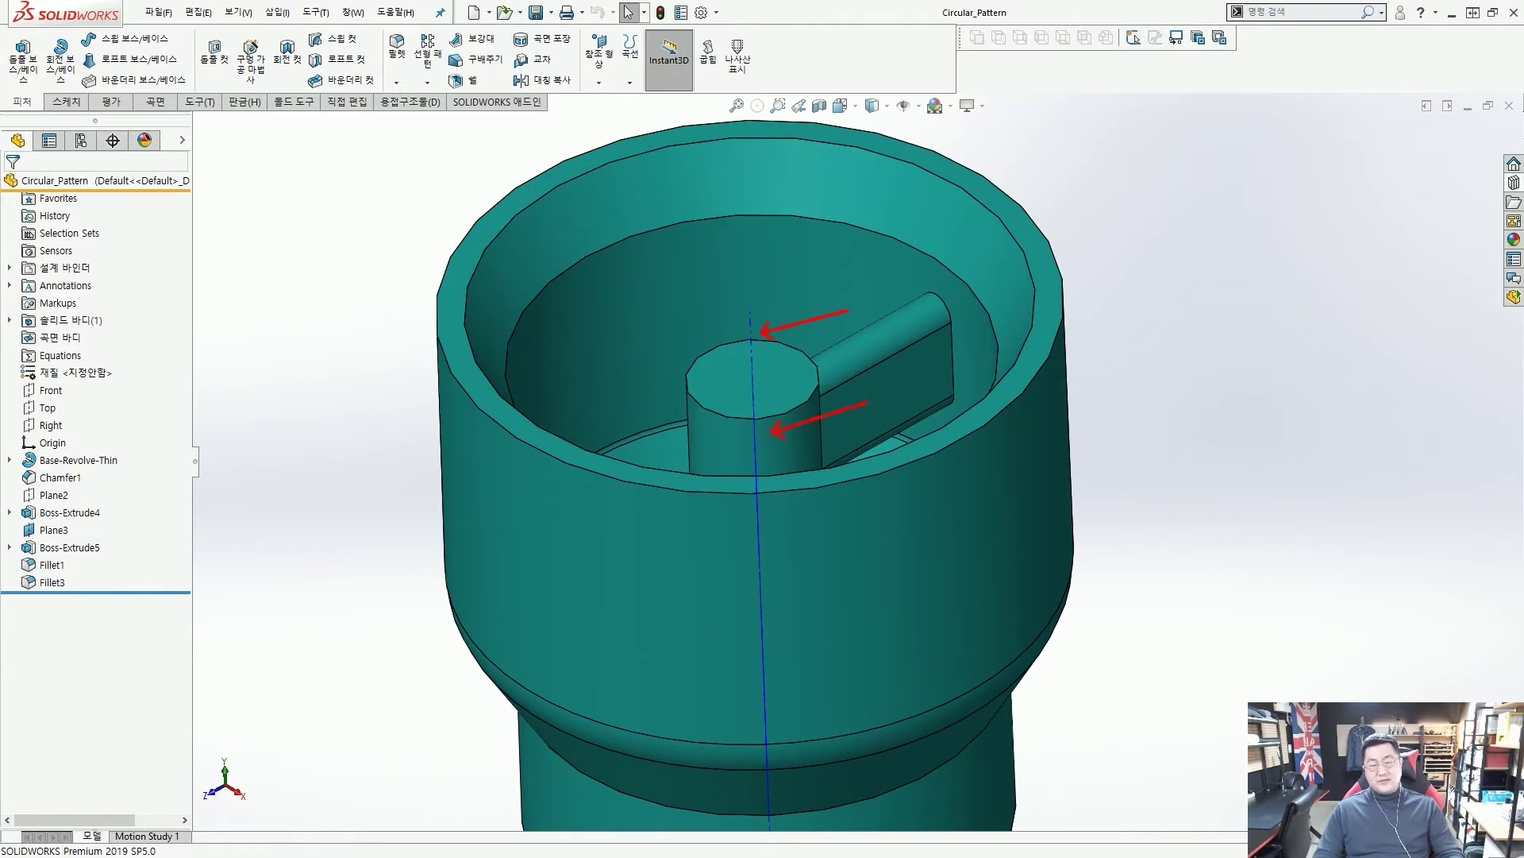
Step: Examine the temporary axis against the cylindrical faces of the hub and the outer housing
left_click_drag(929, 430, 794, 431)
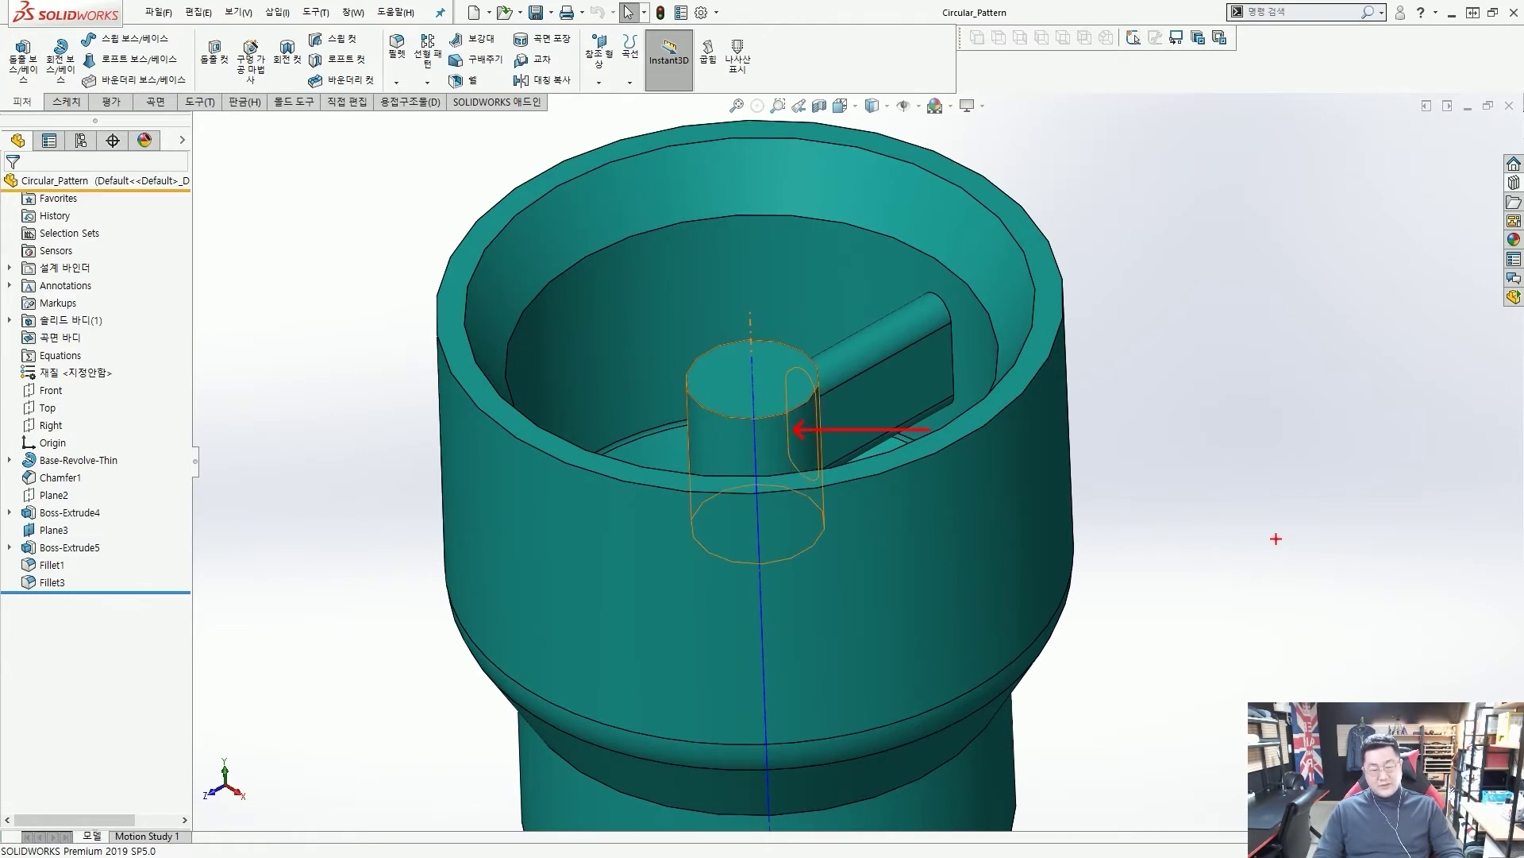
left_click_drag(1276, 538, 842, 509)
left_click_drag(1124, 754, 937, 754)
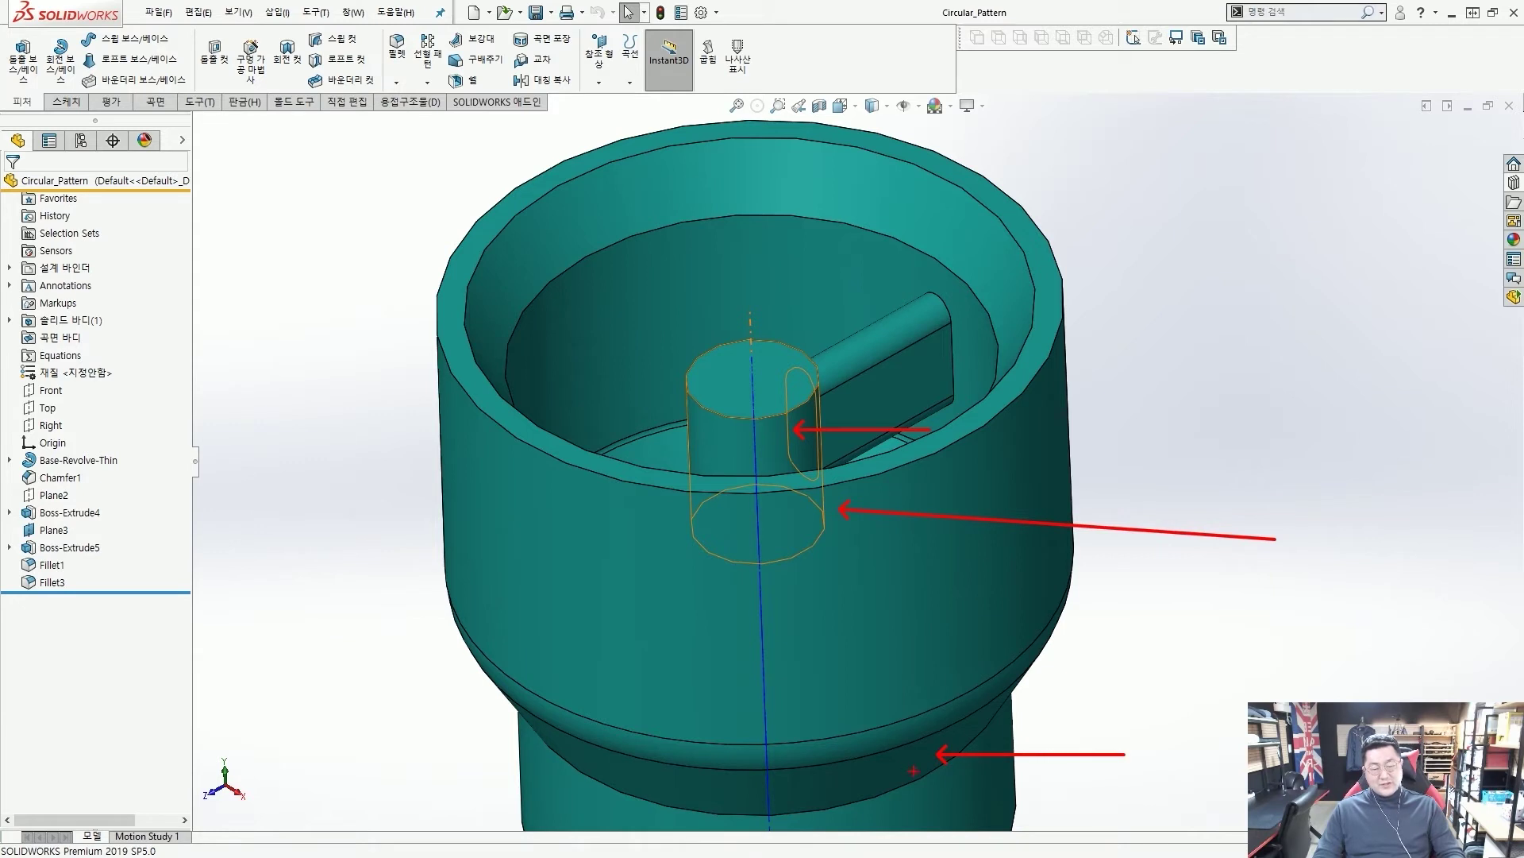
key("Escape")
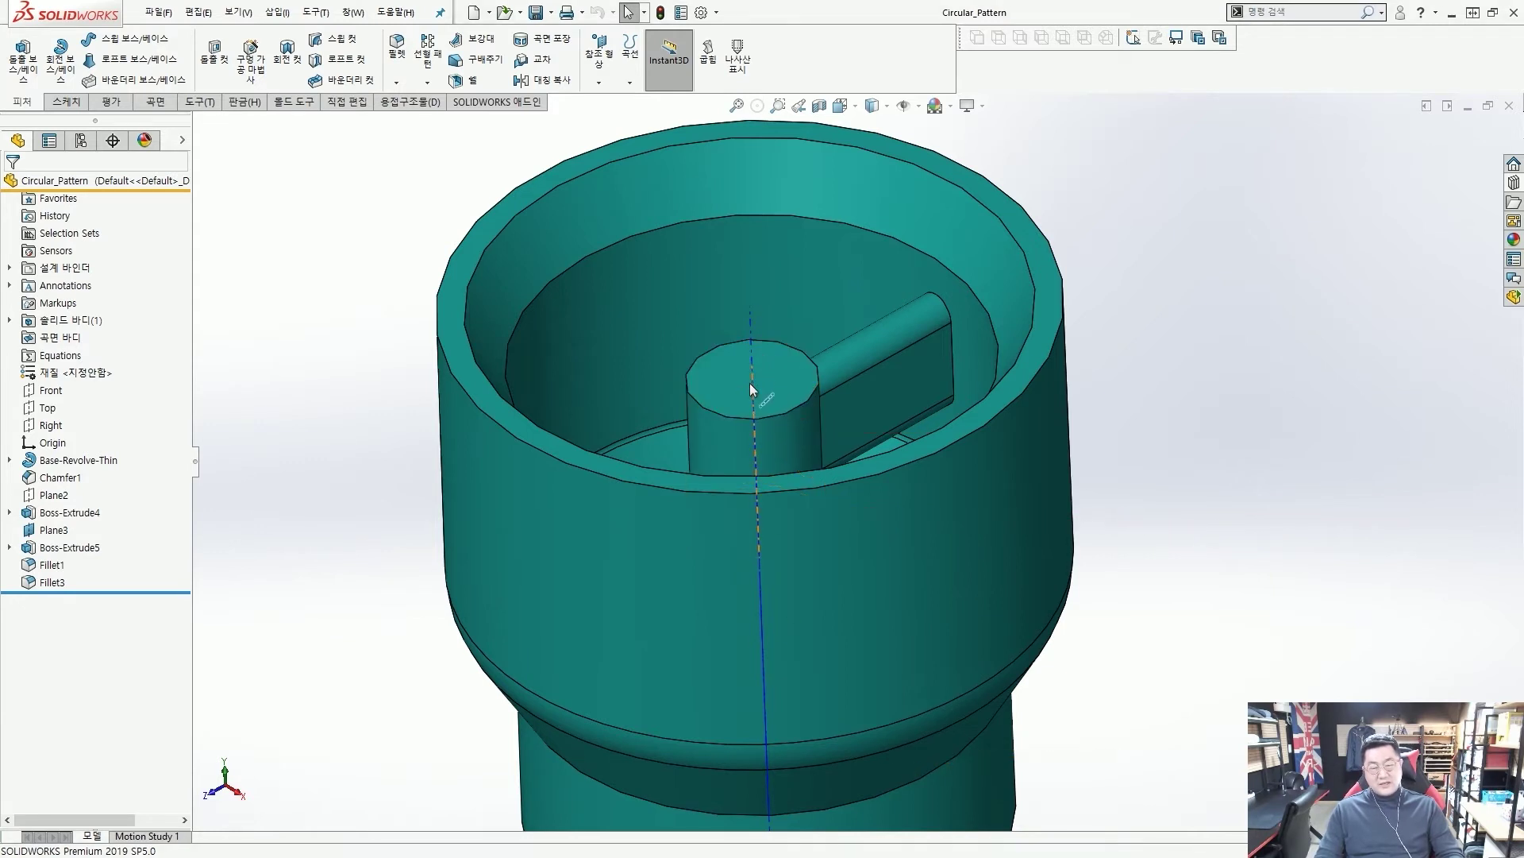
scroll(770, 624, "up", 2)
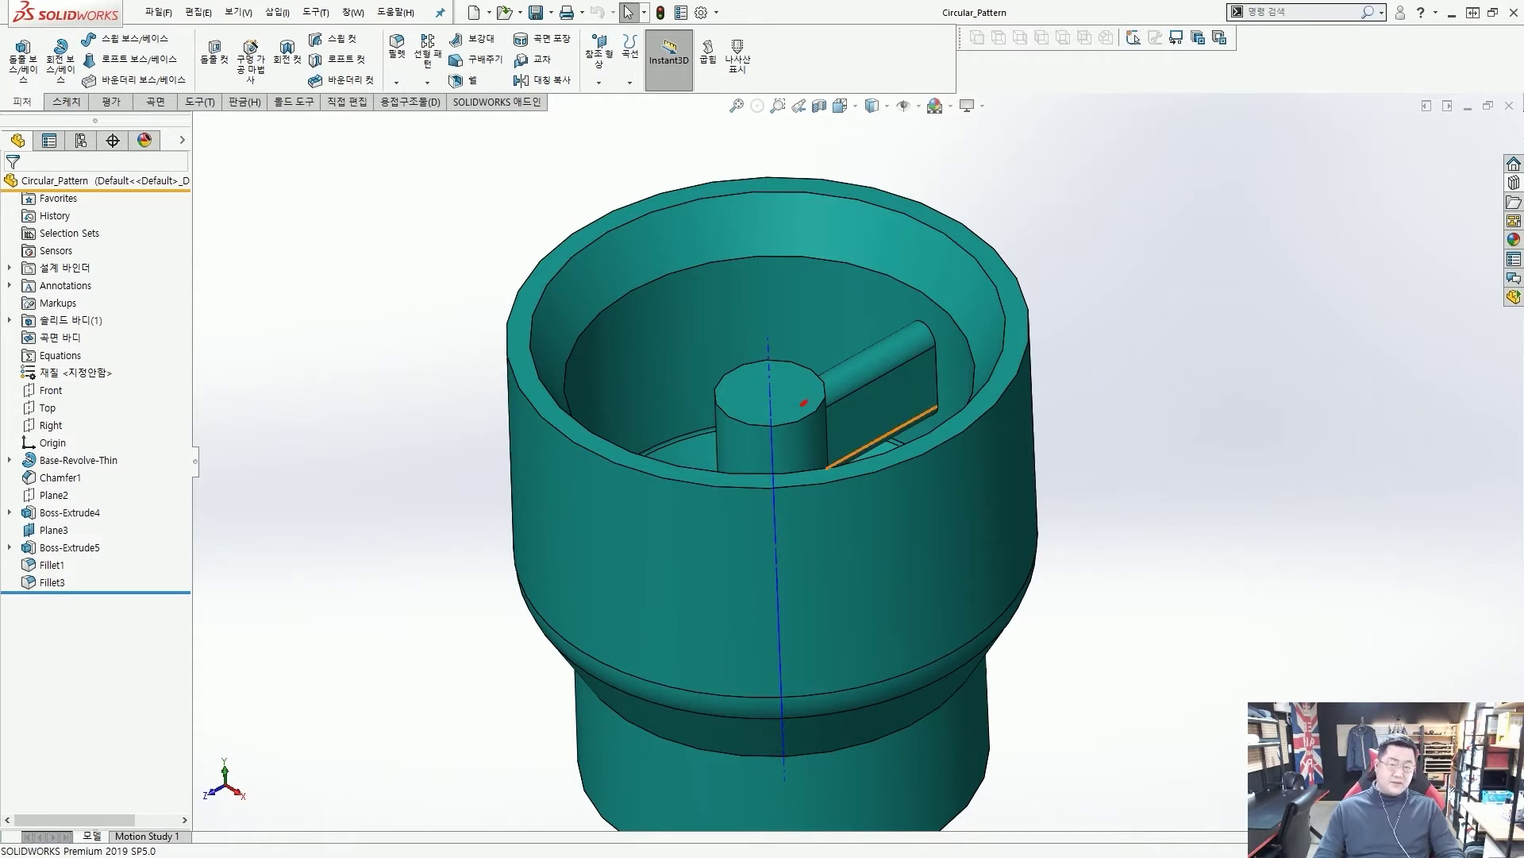
left_click_drag(803, 403, 786, 394)
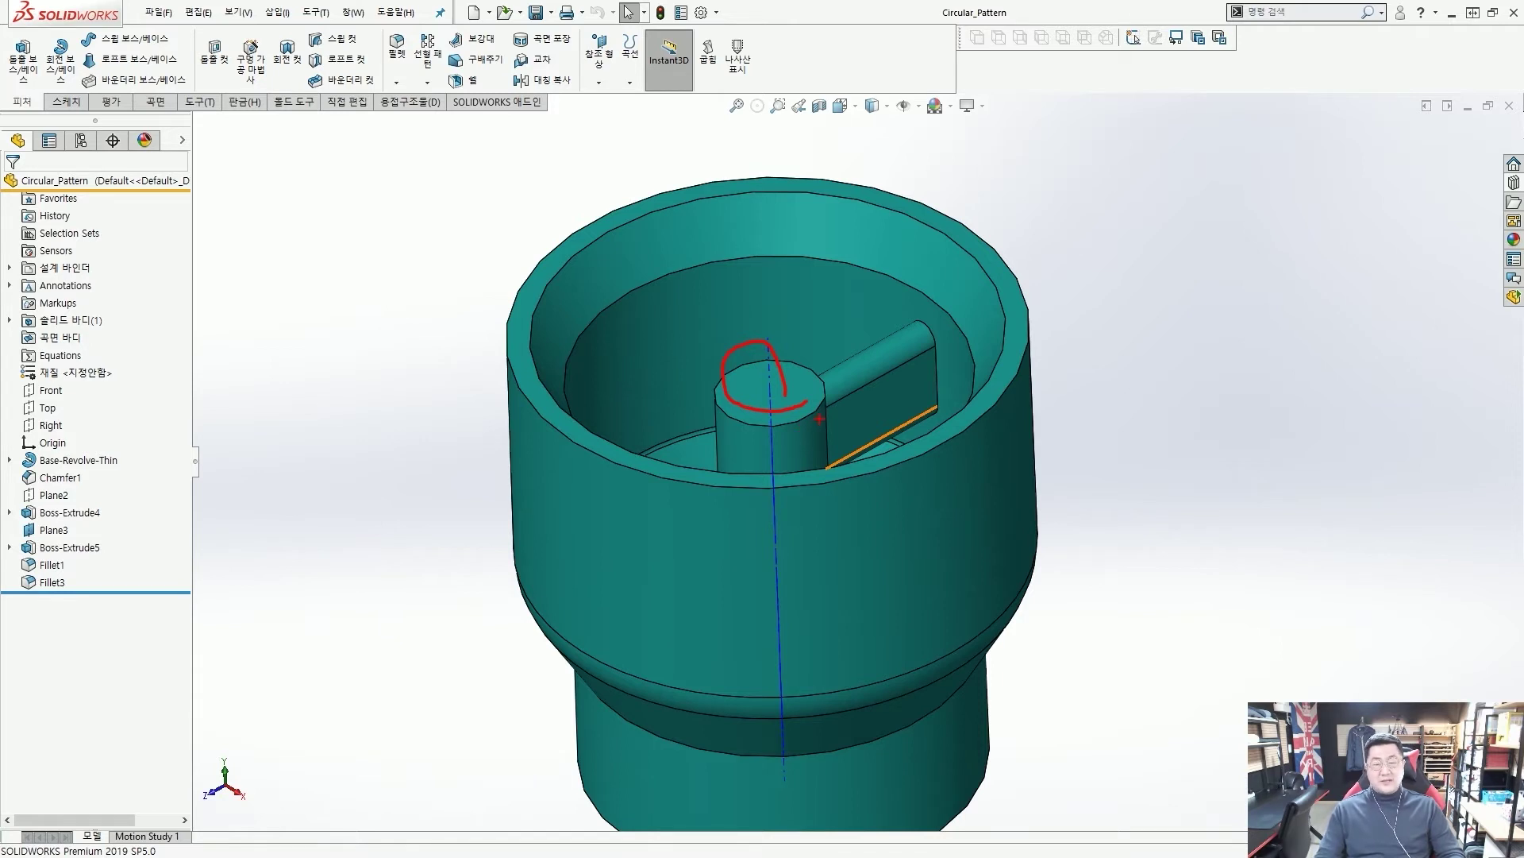
key("Escape")
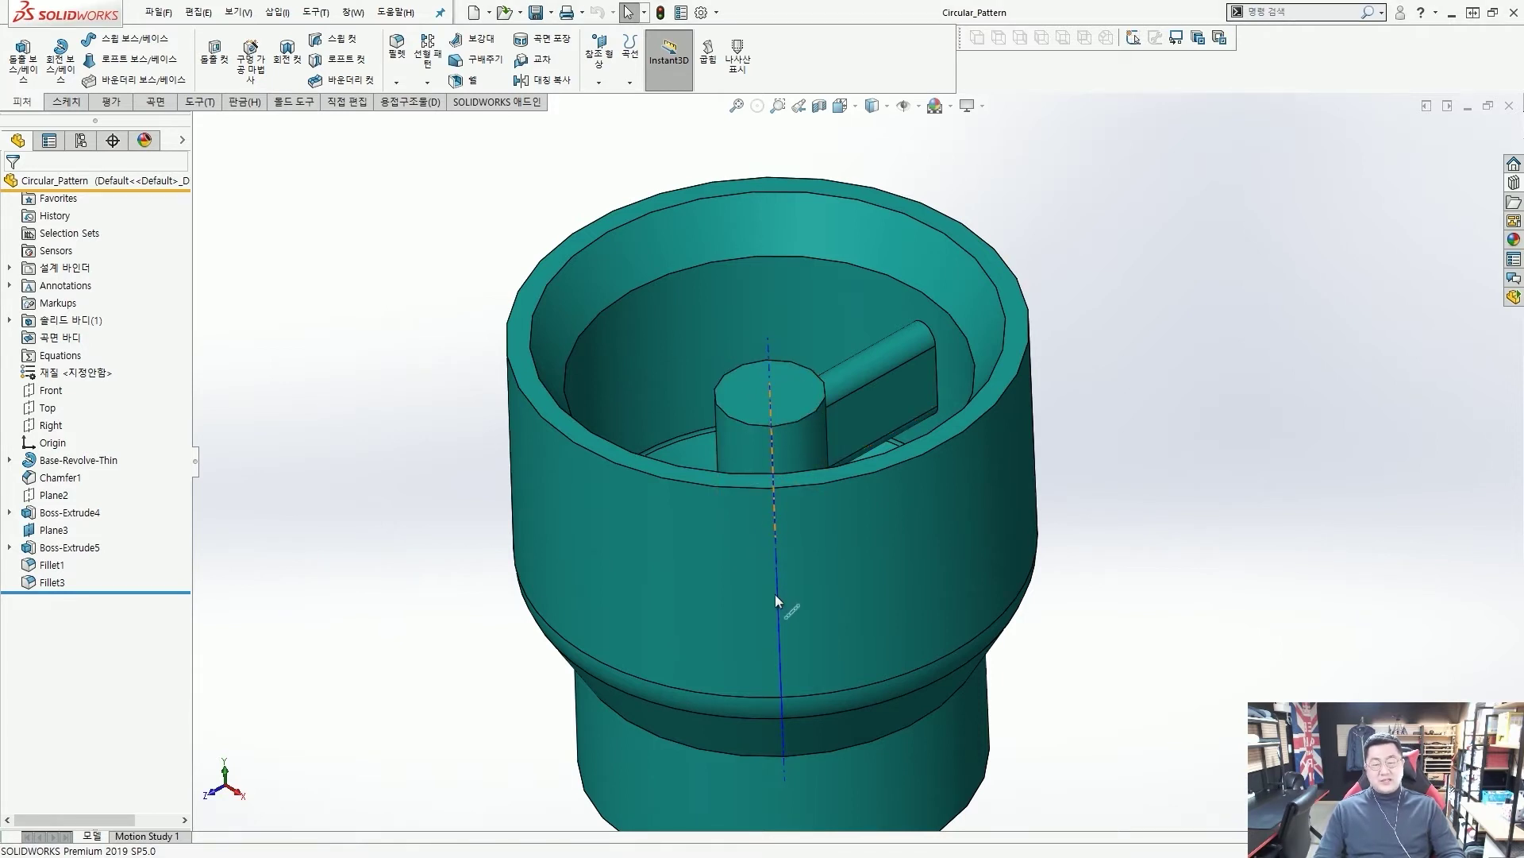
scroll(822, 392, "up", 3)
scroll(841, 327, "down", 2)
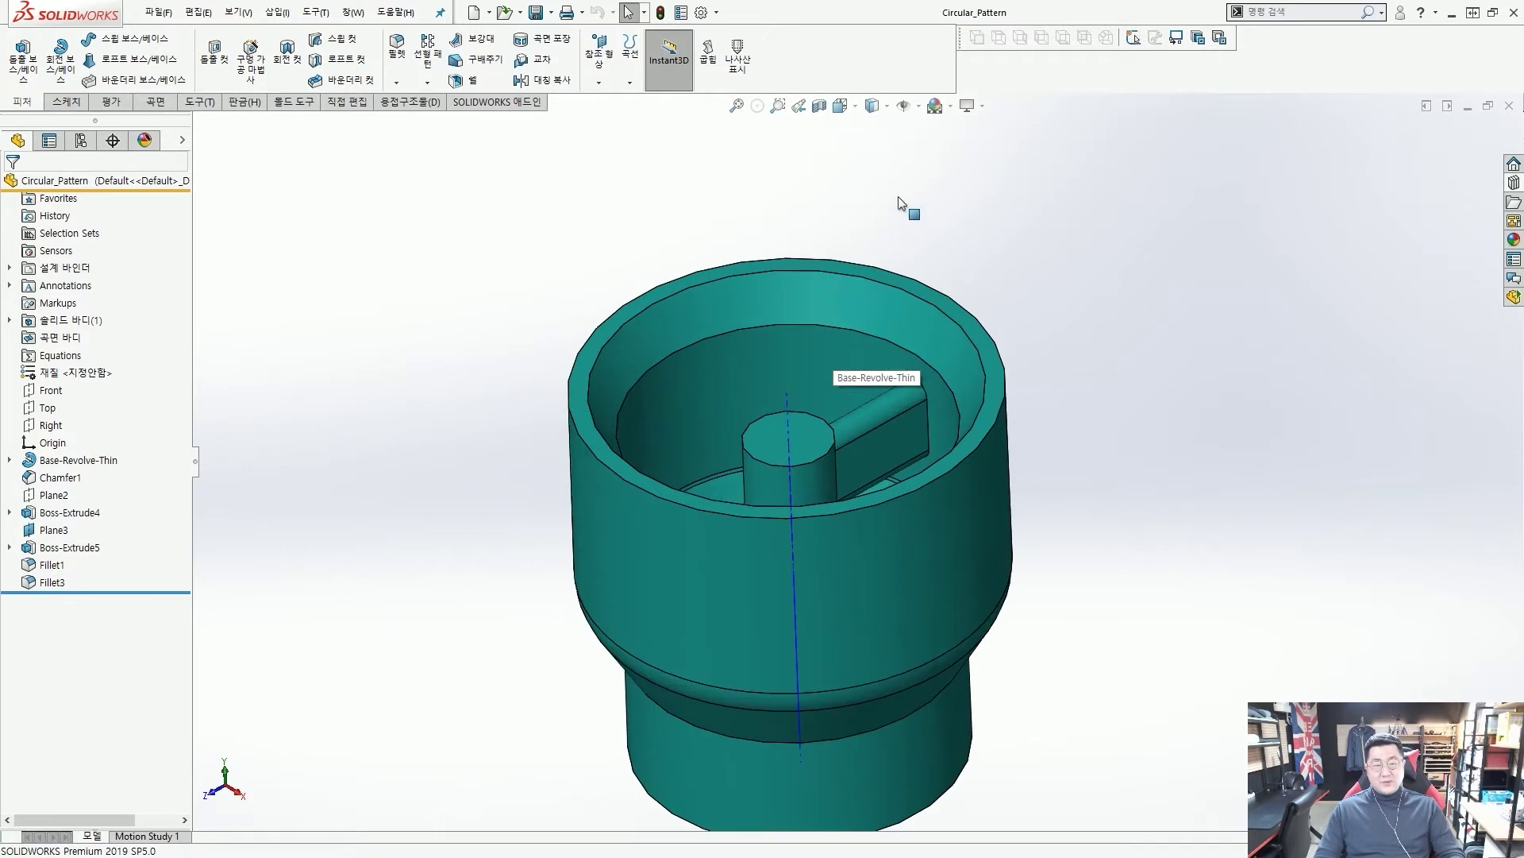
Step: Hide the temporary axes and start a circular pattern that uses the housing's outer cylindrical face as its rotation reference
left_click(921, 108)
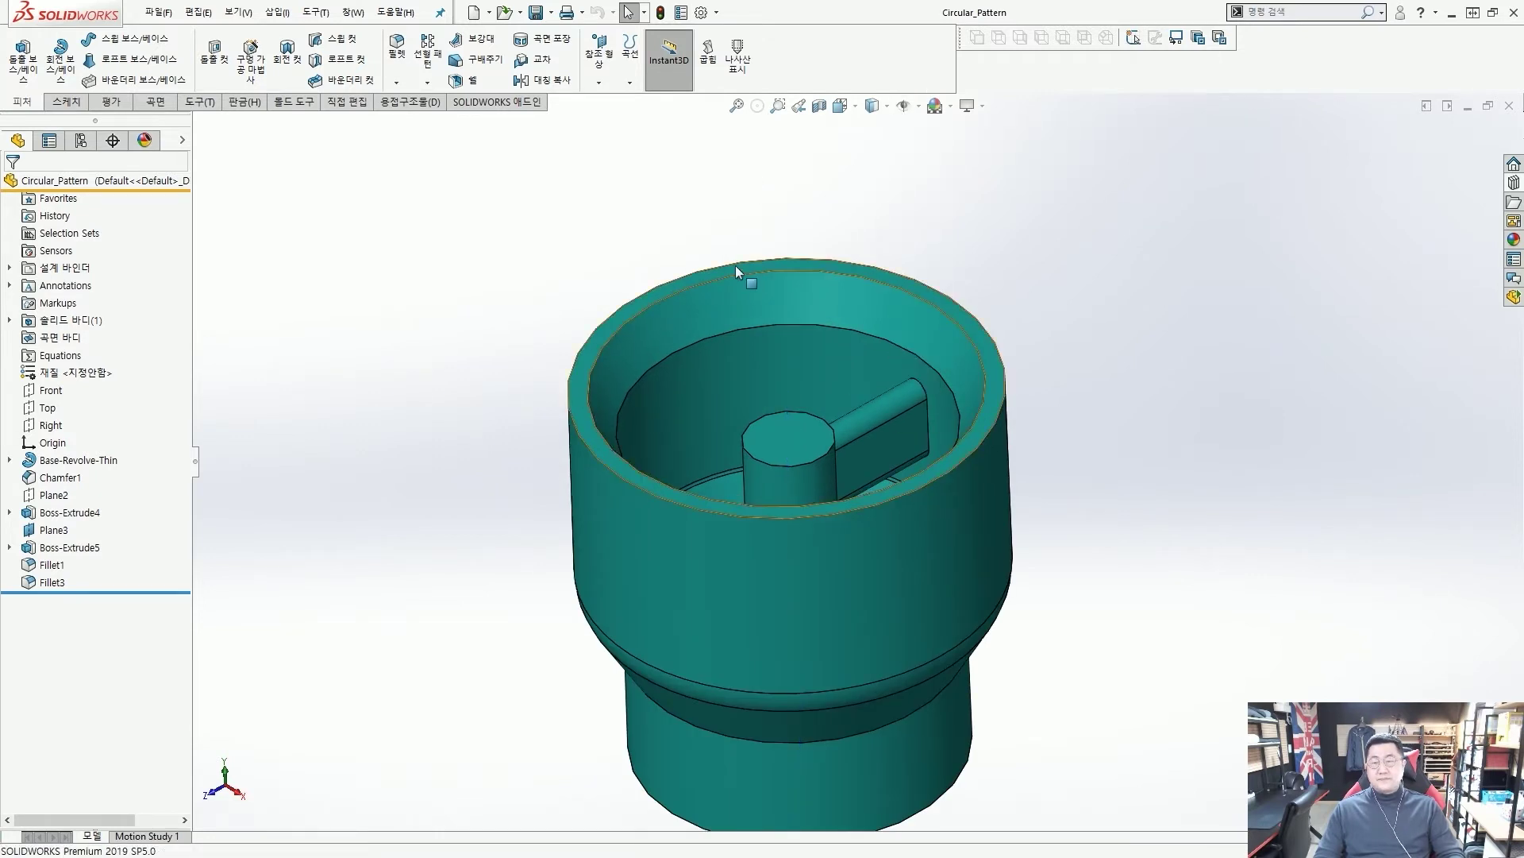
left_click(432, 83)
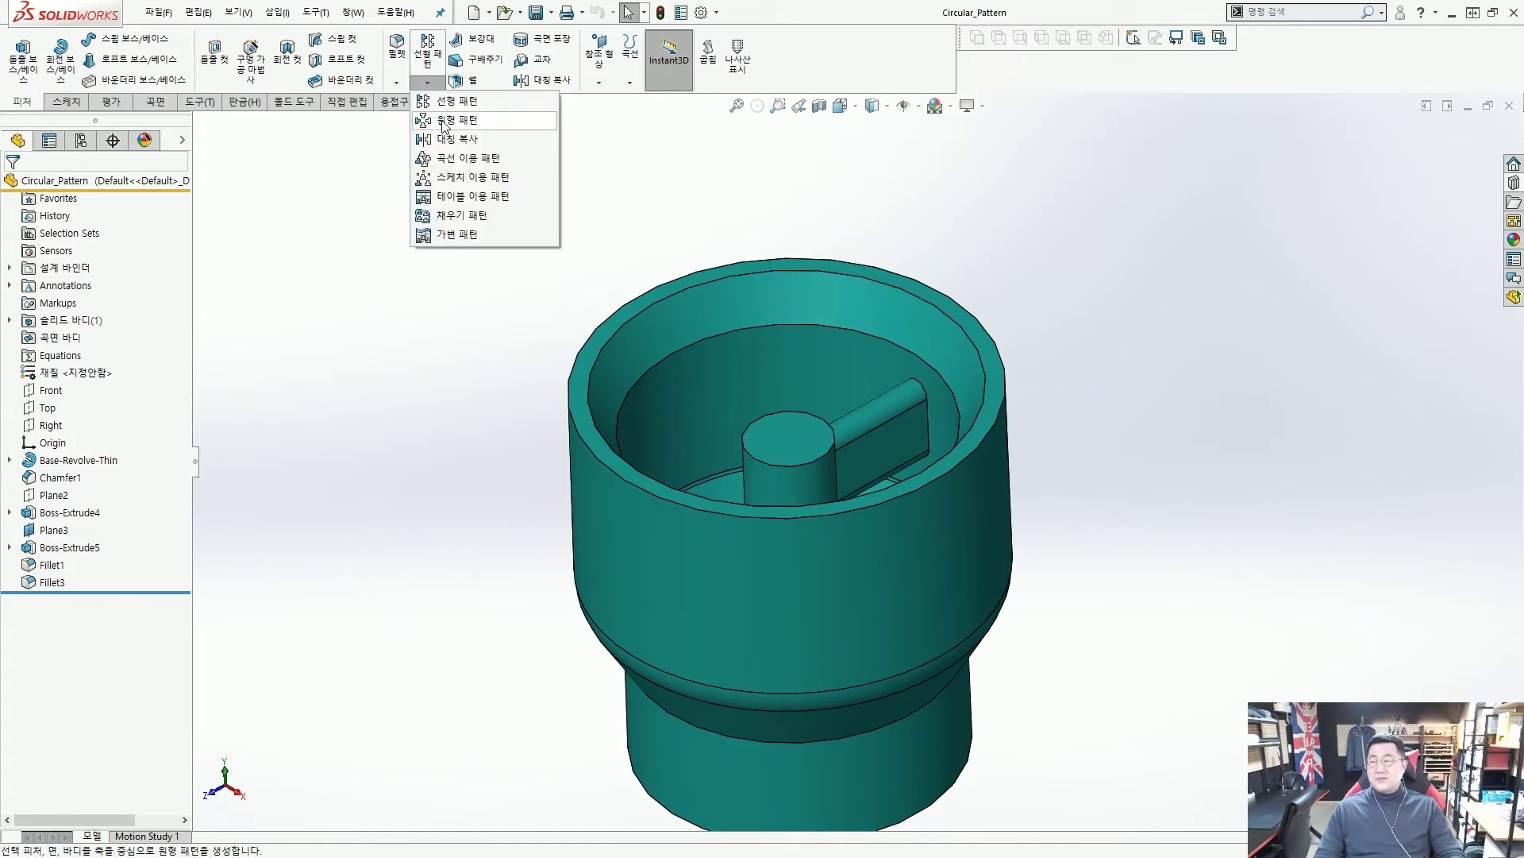
left_click(443, 121)
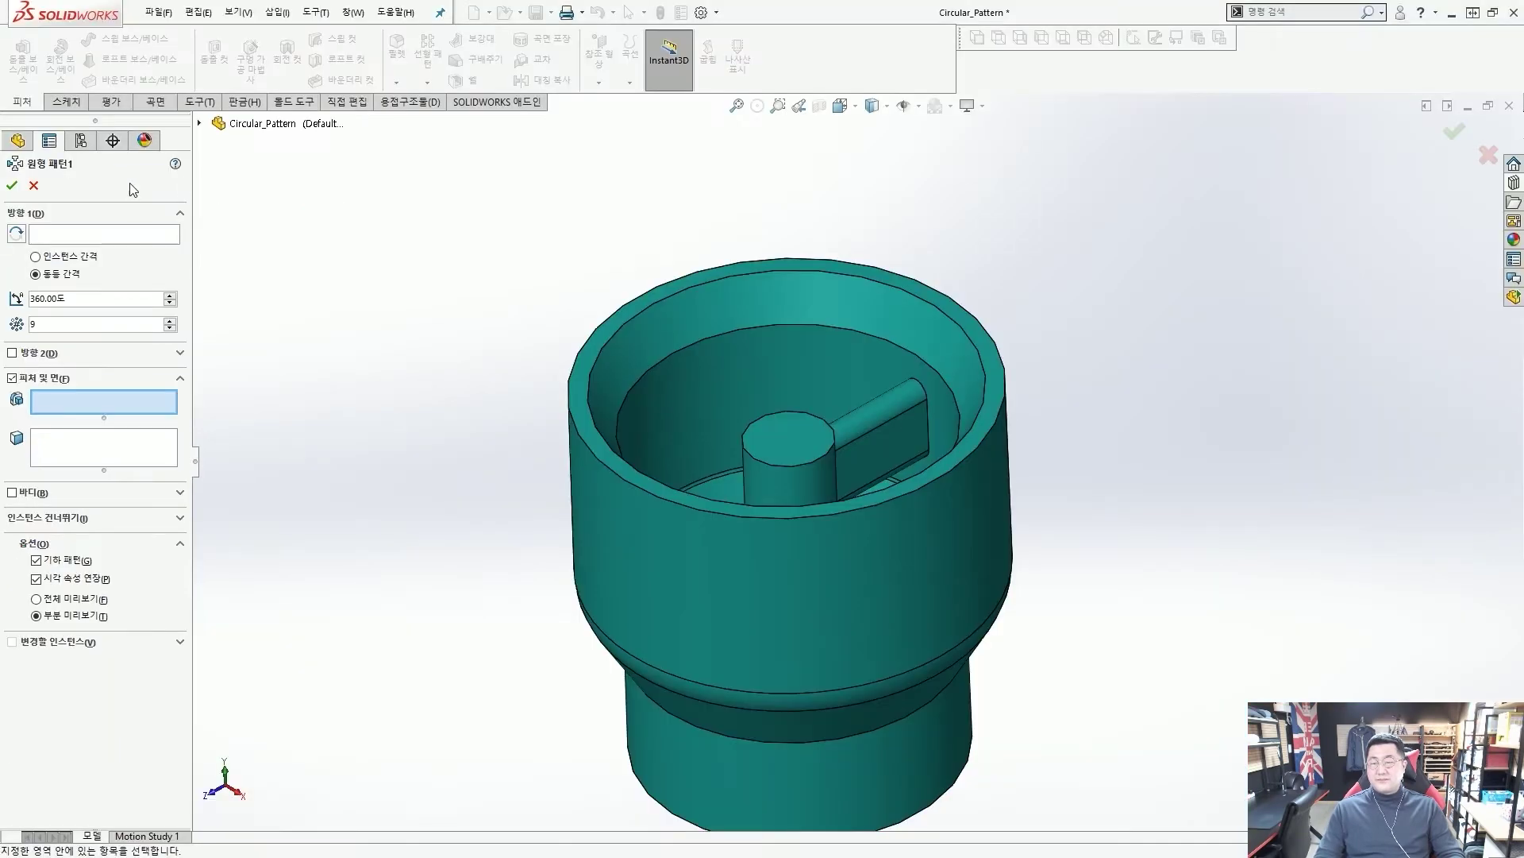
left_click(155, 178)
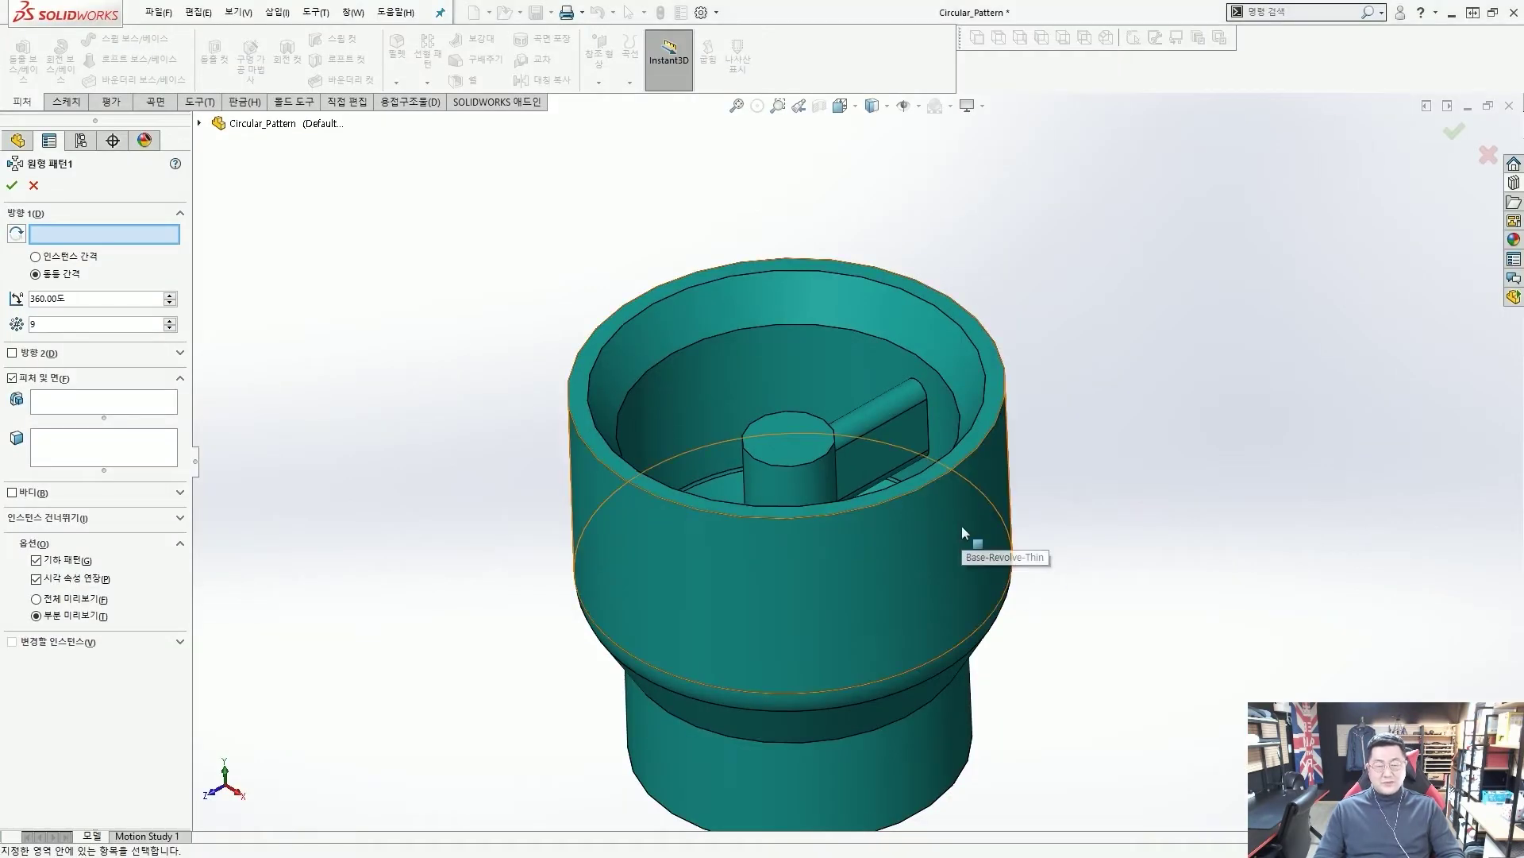
left_click(961, 526)
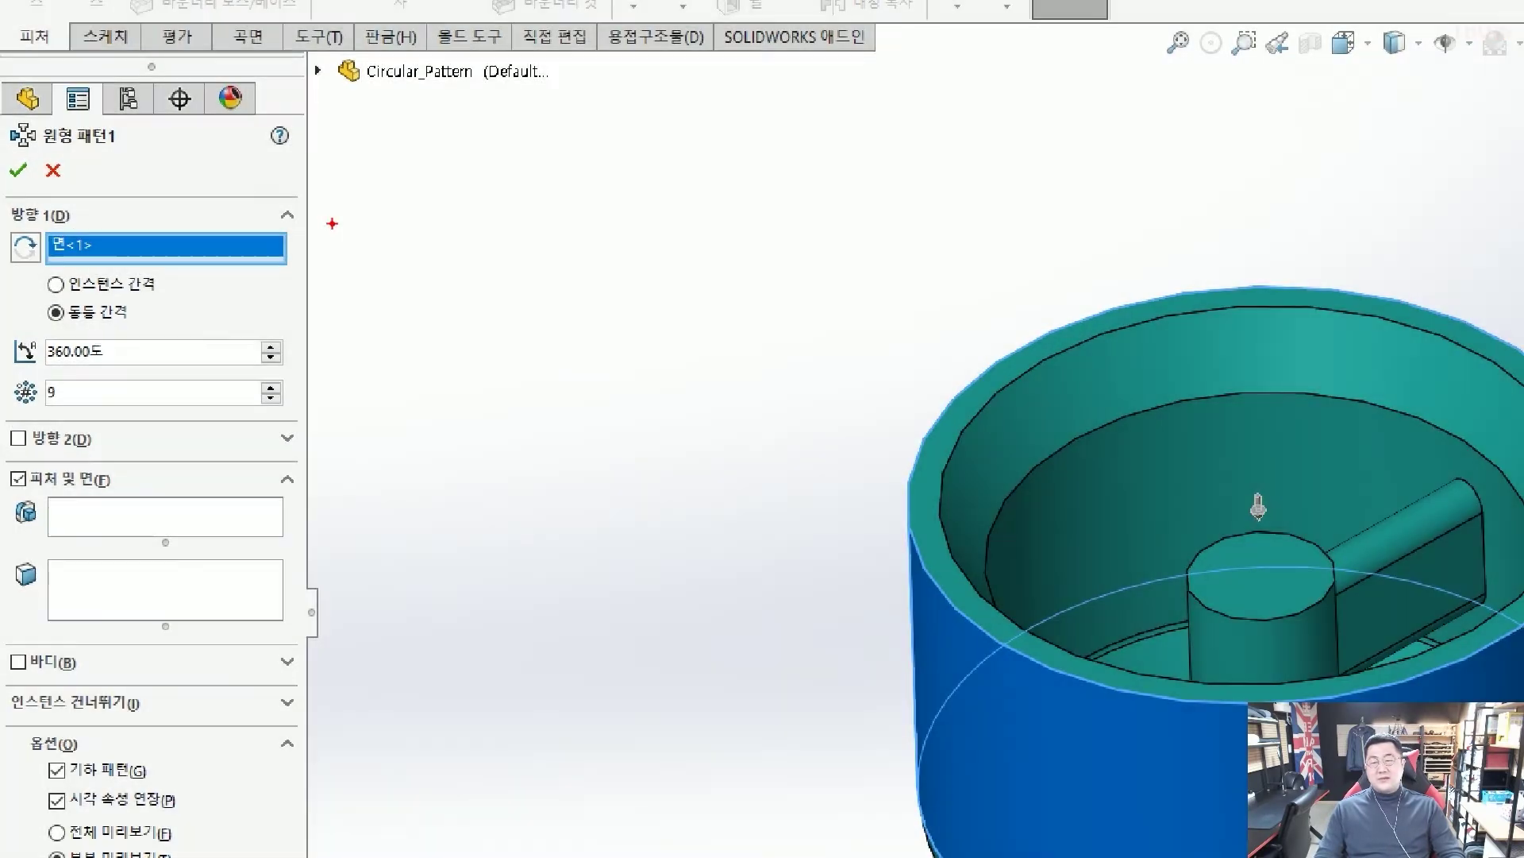
mouse_move(15, 196)
left_mouse_down()
mouse_move(71, 234)
mouse_move(1237, 500)
mouse_move(1271, 617)
left_mouse_up()
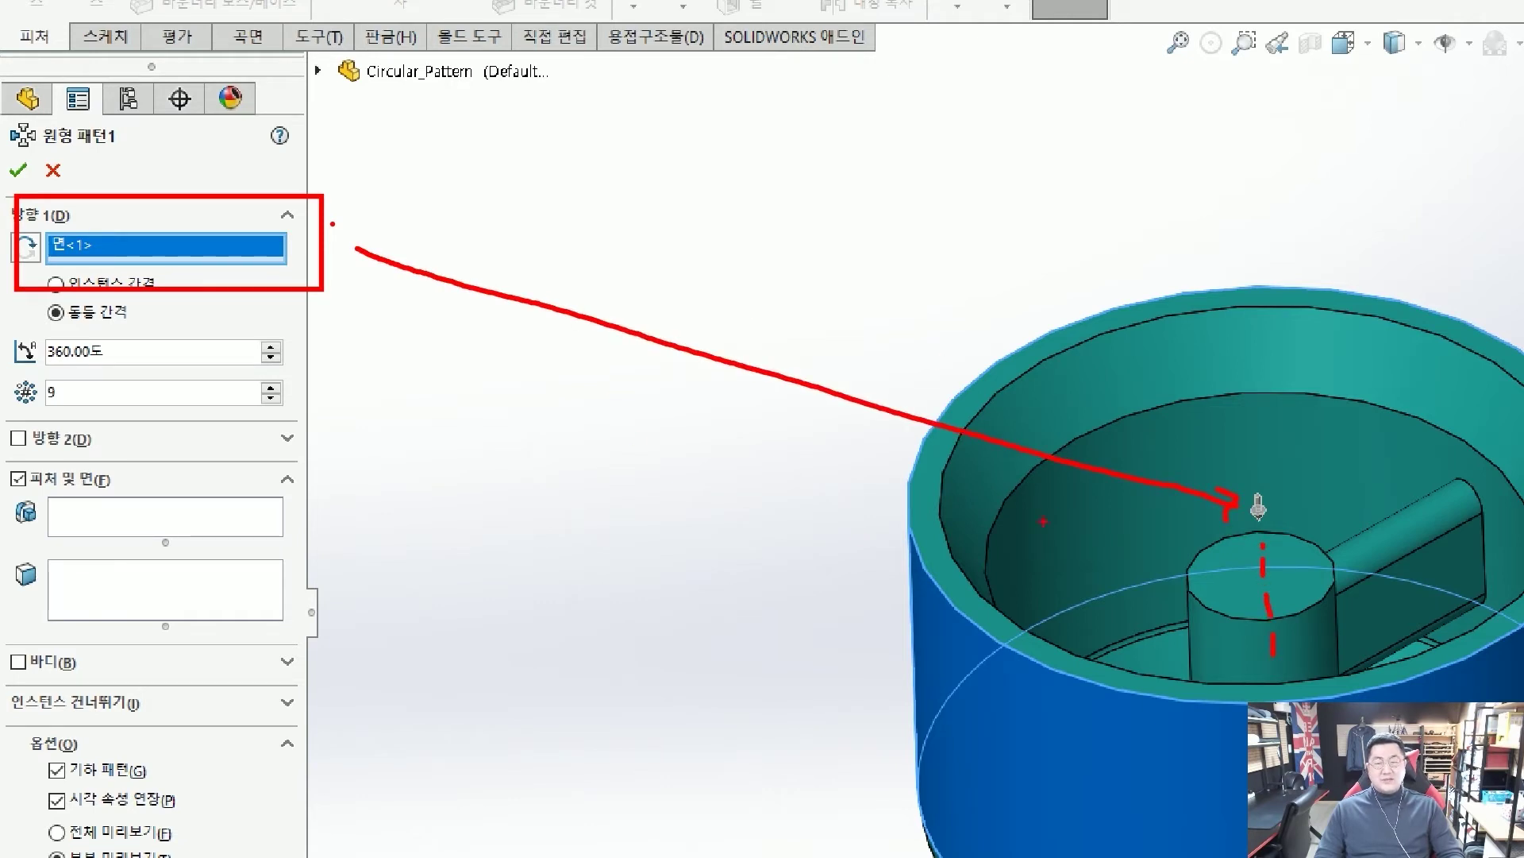
left_click_drag(1227, 532, 1207, 508)
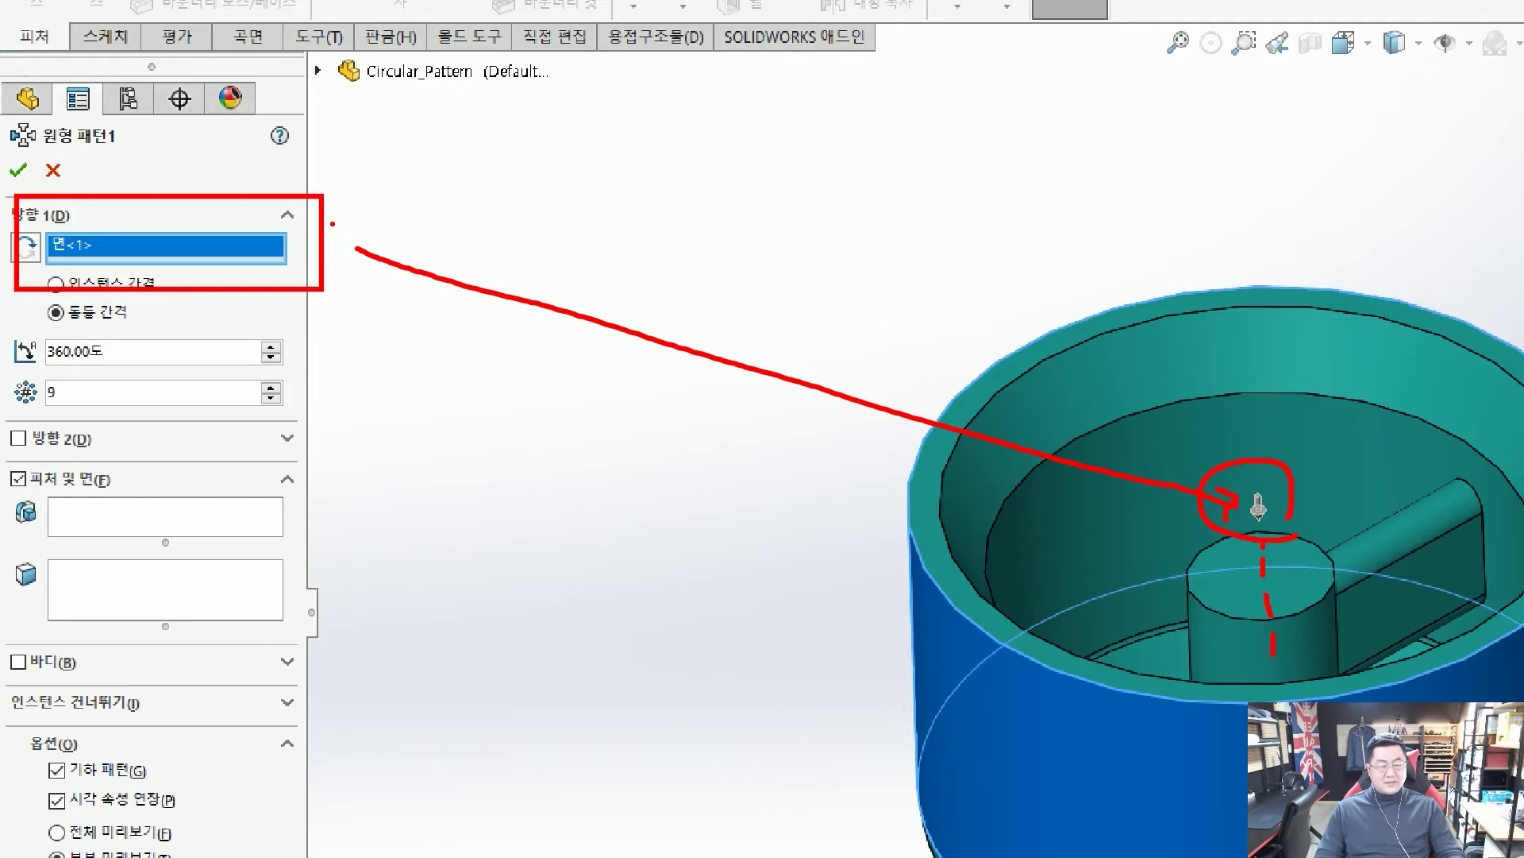
left_click_drag(1255, 417, 1285, 411)
left_click_drag(1263, 543, 1272, 702)
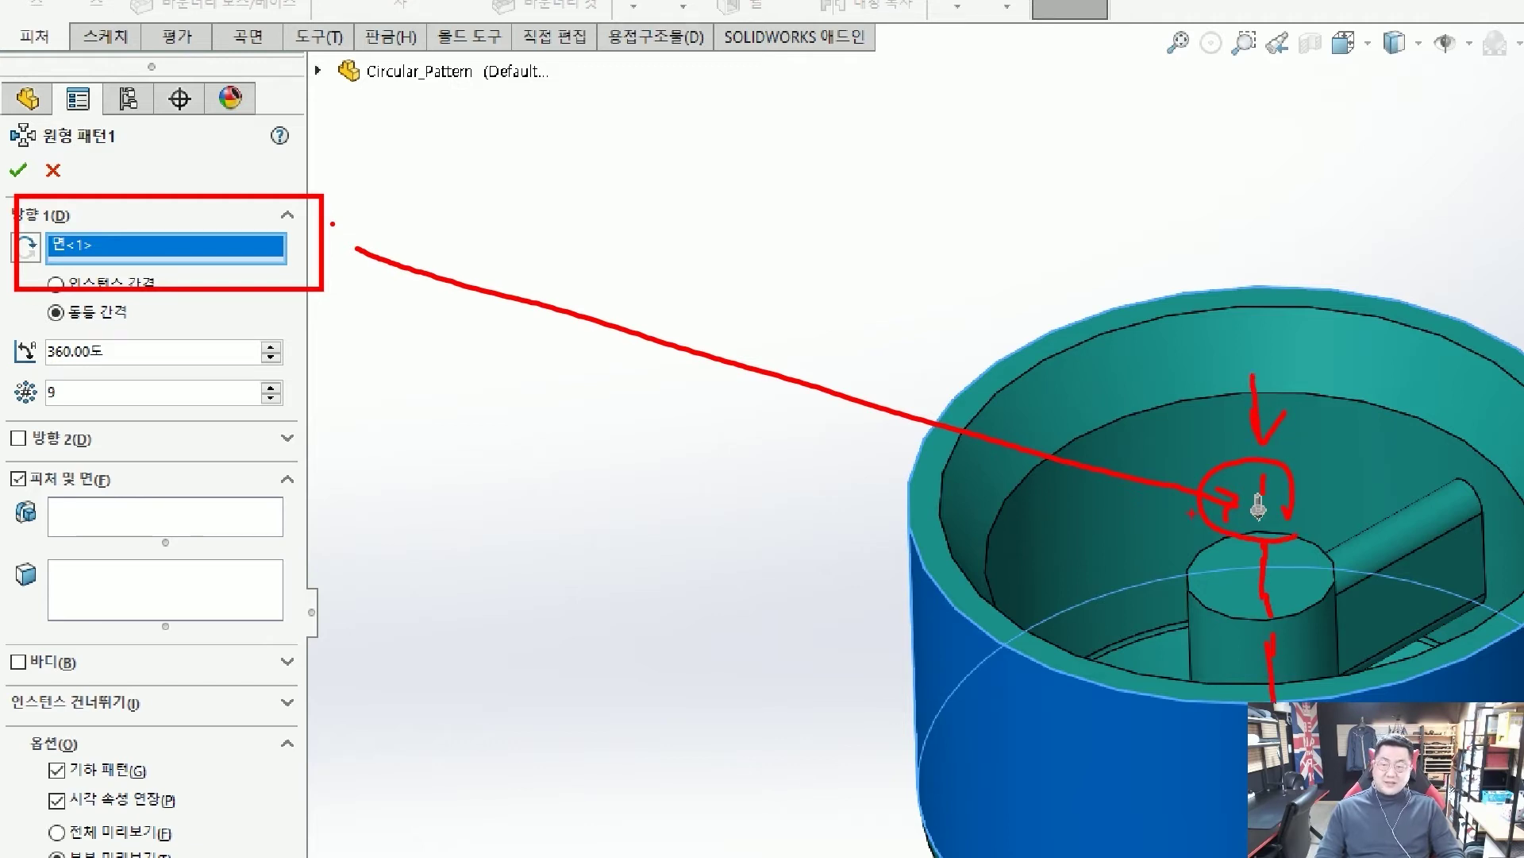
key("Escape")
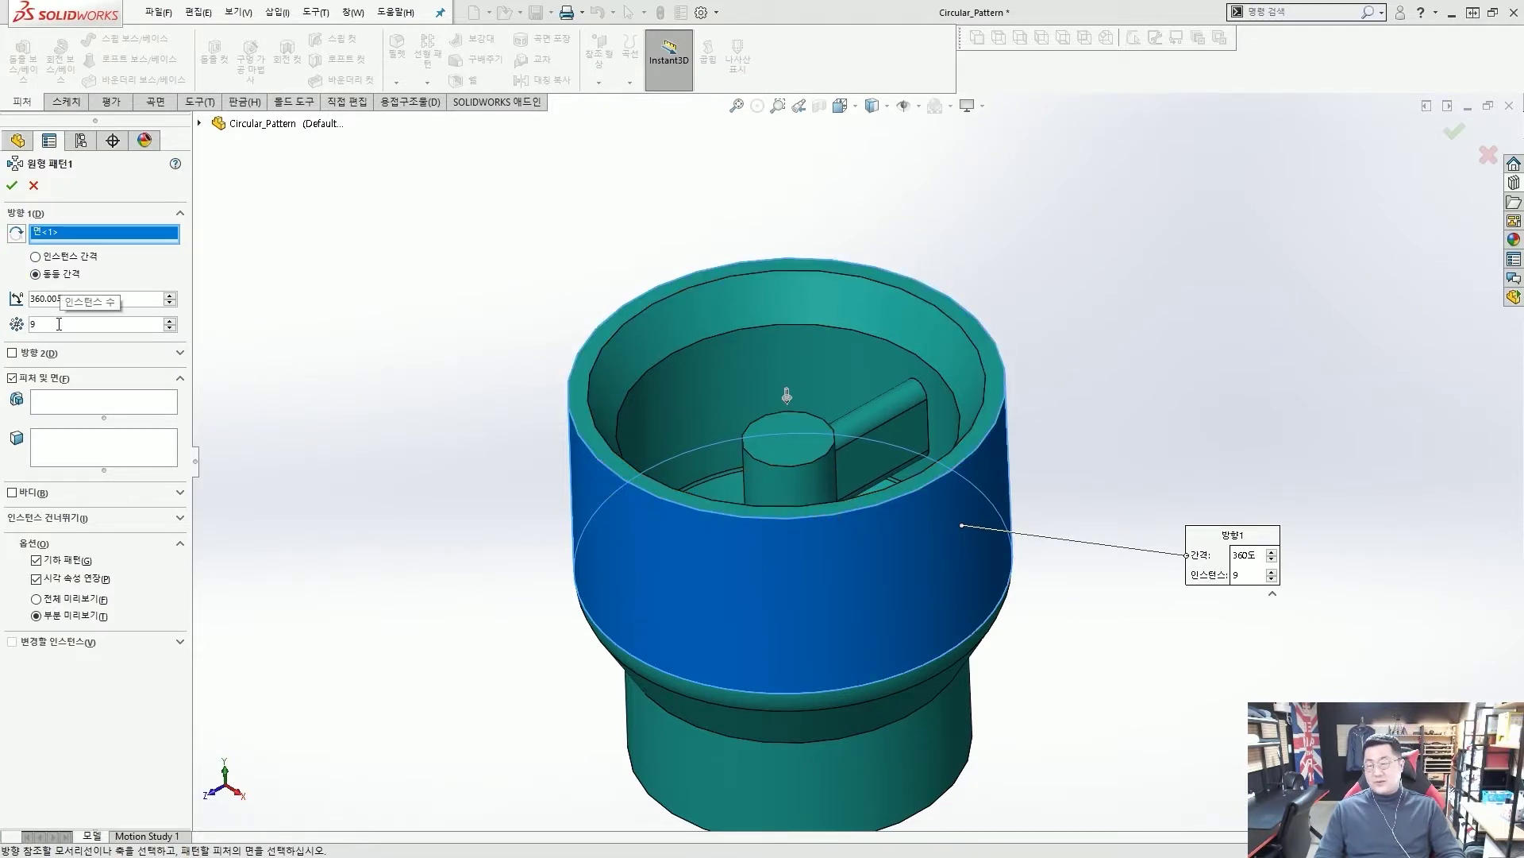
Step: Set the circular pattern to 5 instances and add the rib's Boss-Extrude4, Fillet1 and Fillet3 as the features to pattern
type("5")
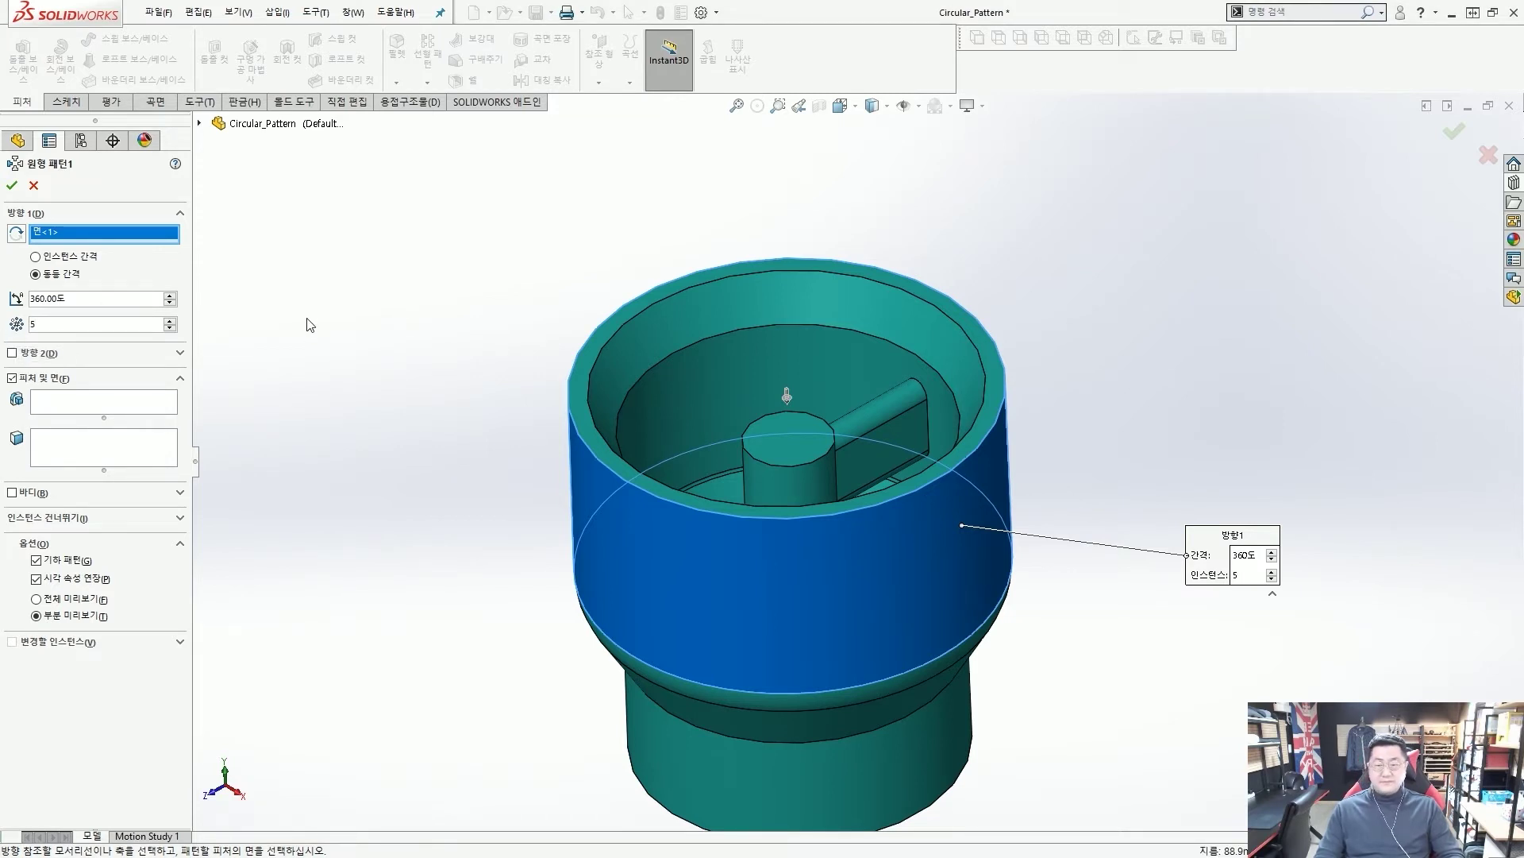
left_click(119, 409)
scroll(859, 410, "down", 5)
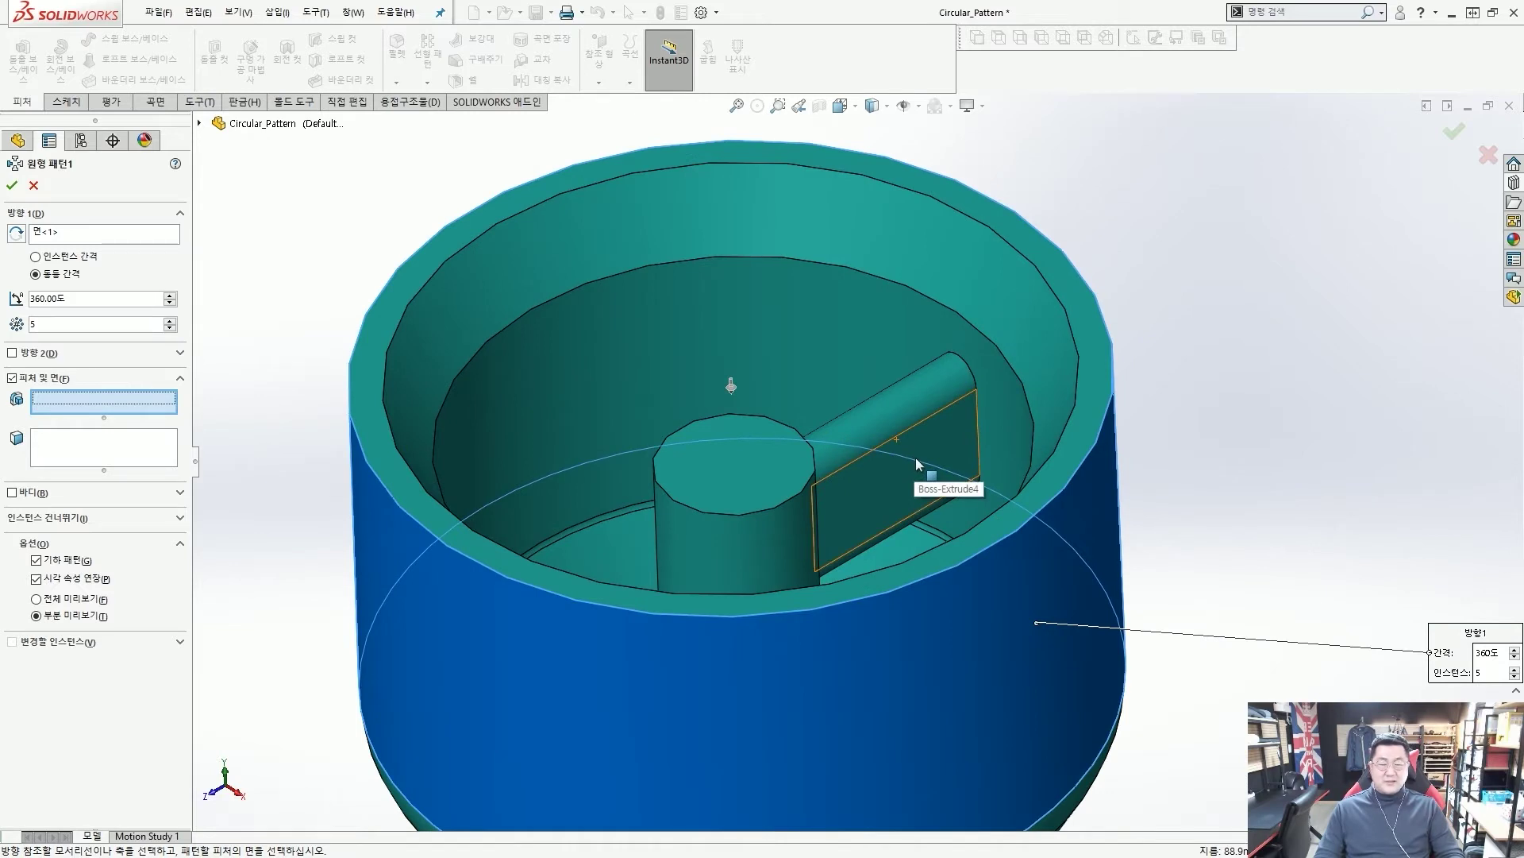
scroll(916, 457, "down", 5)
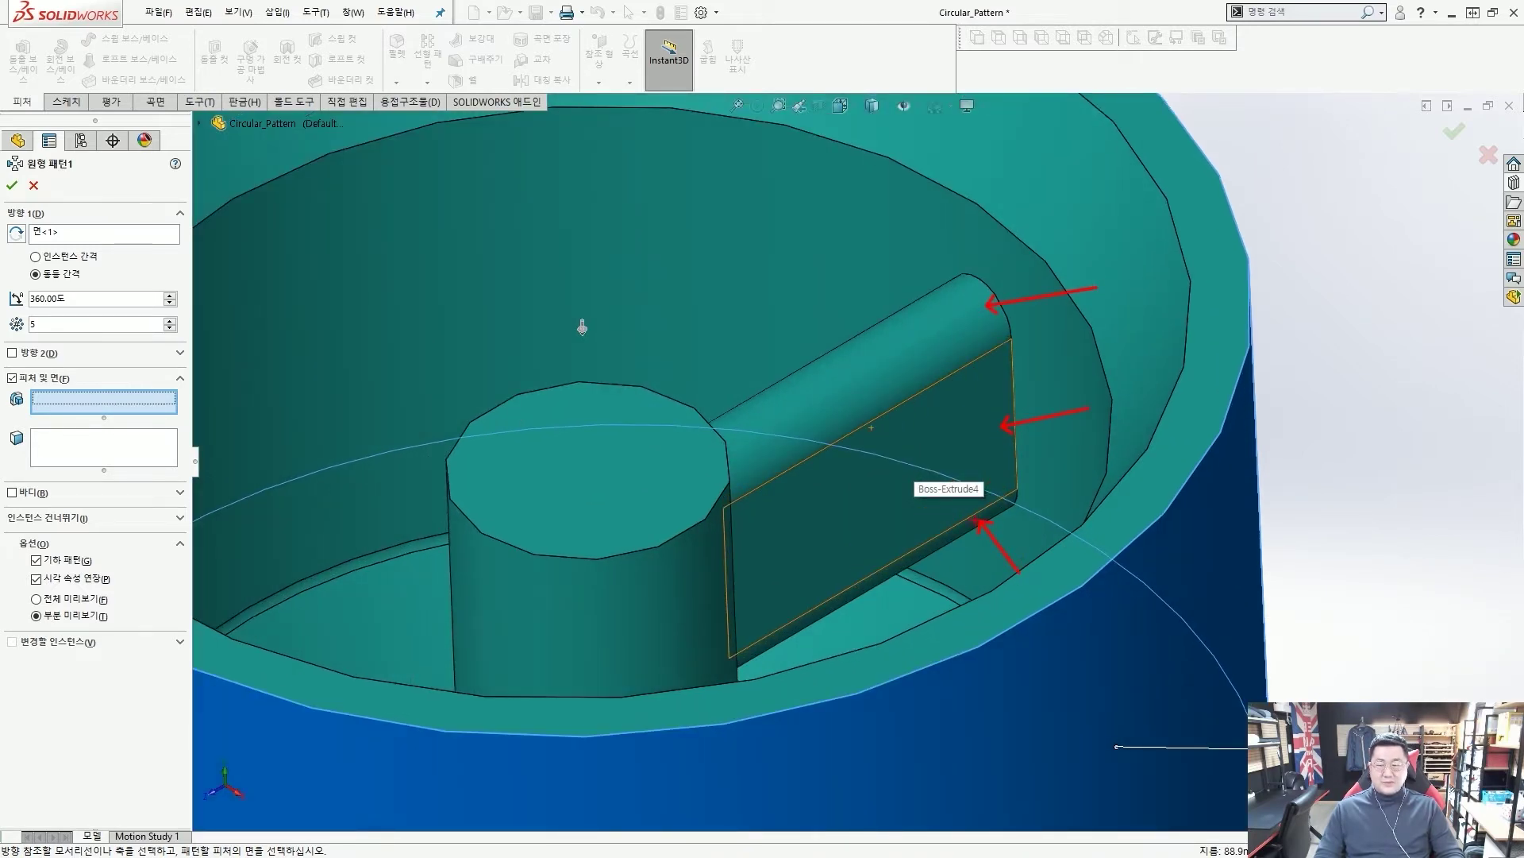
left_click(940, 475)
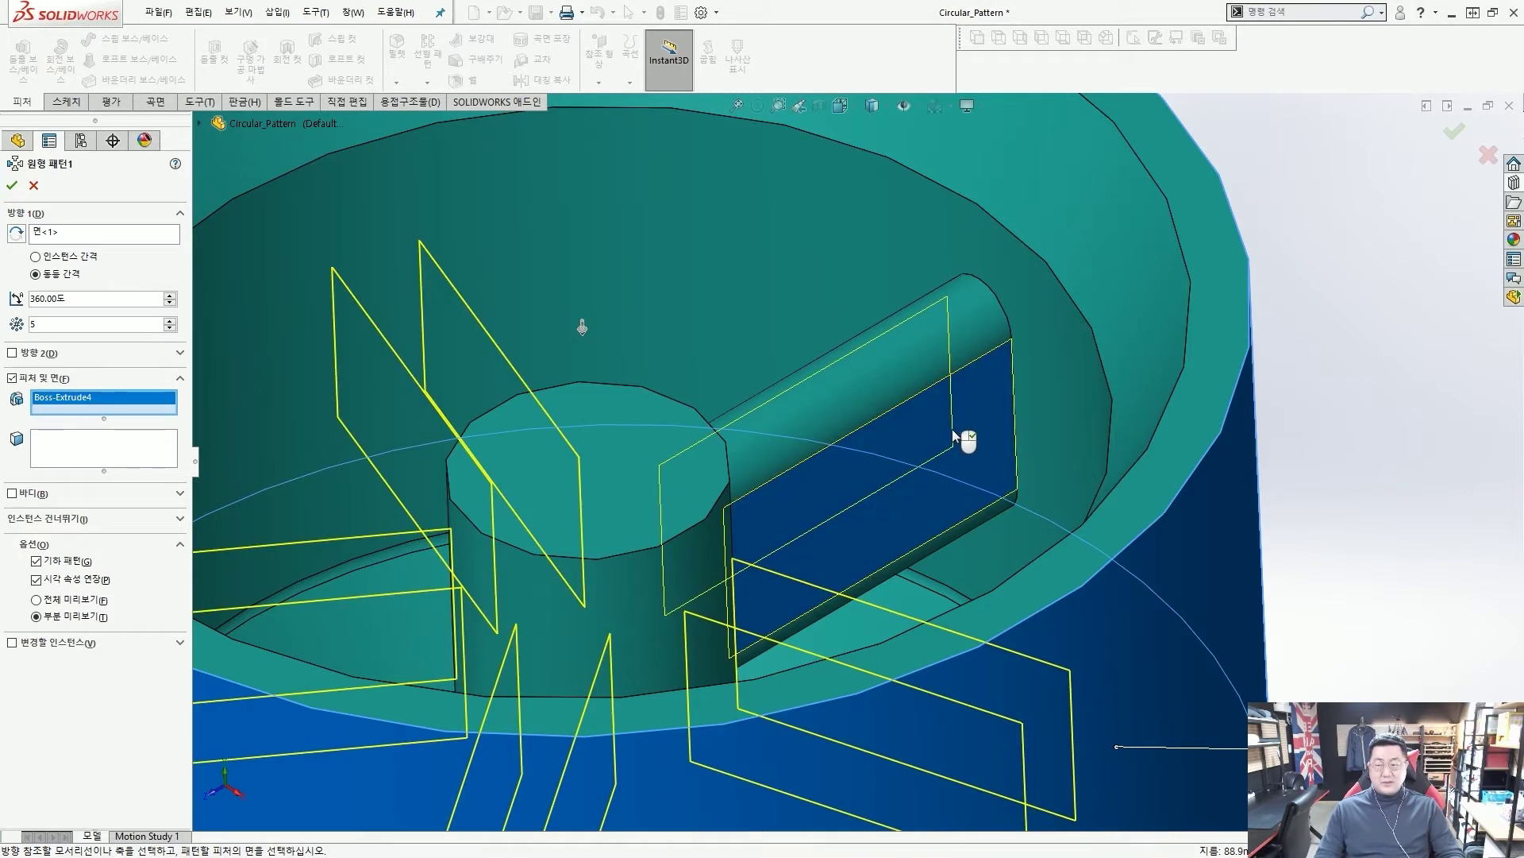
left_click(910, 360)
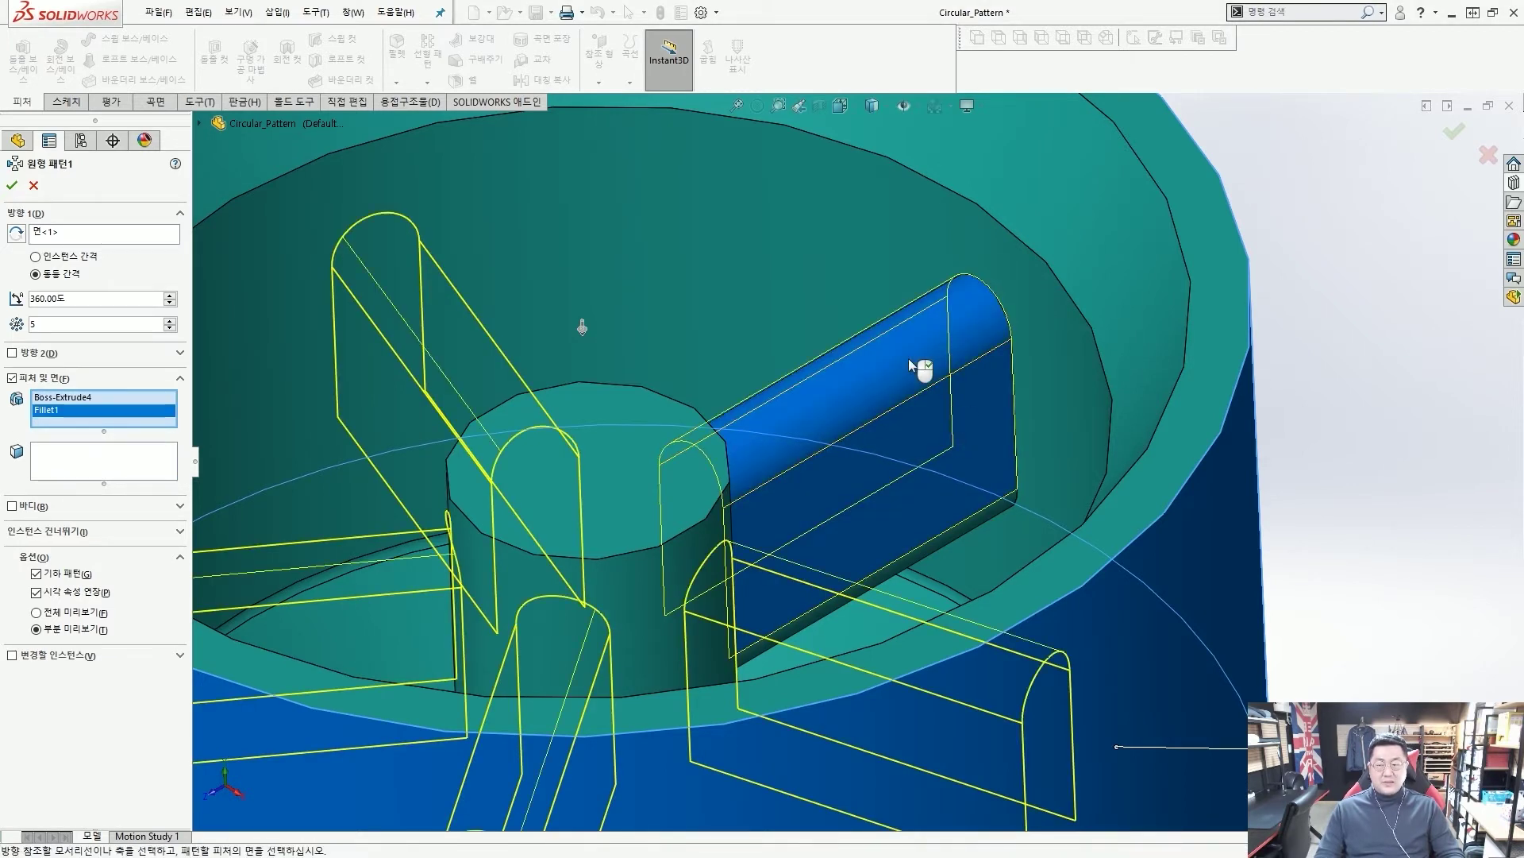
left_click(969, 521)
scroll(969, 521, "up", 10)
middle_click_drag(968, 518, 867, 513)
scroll(861, 506, "down", 3)
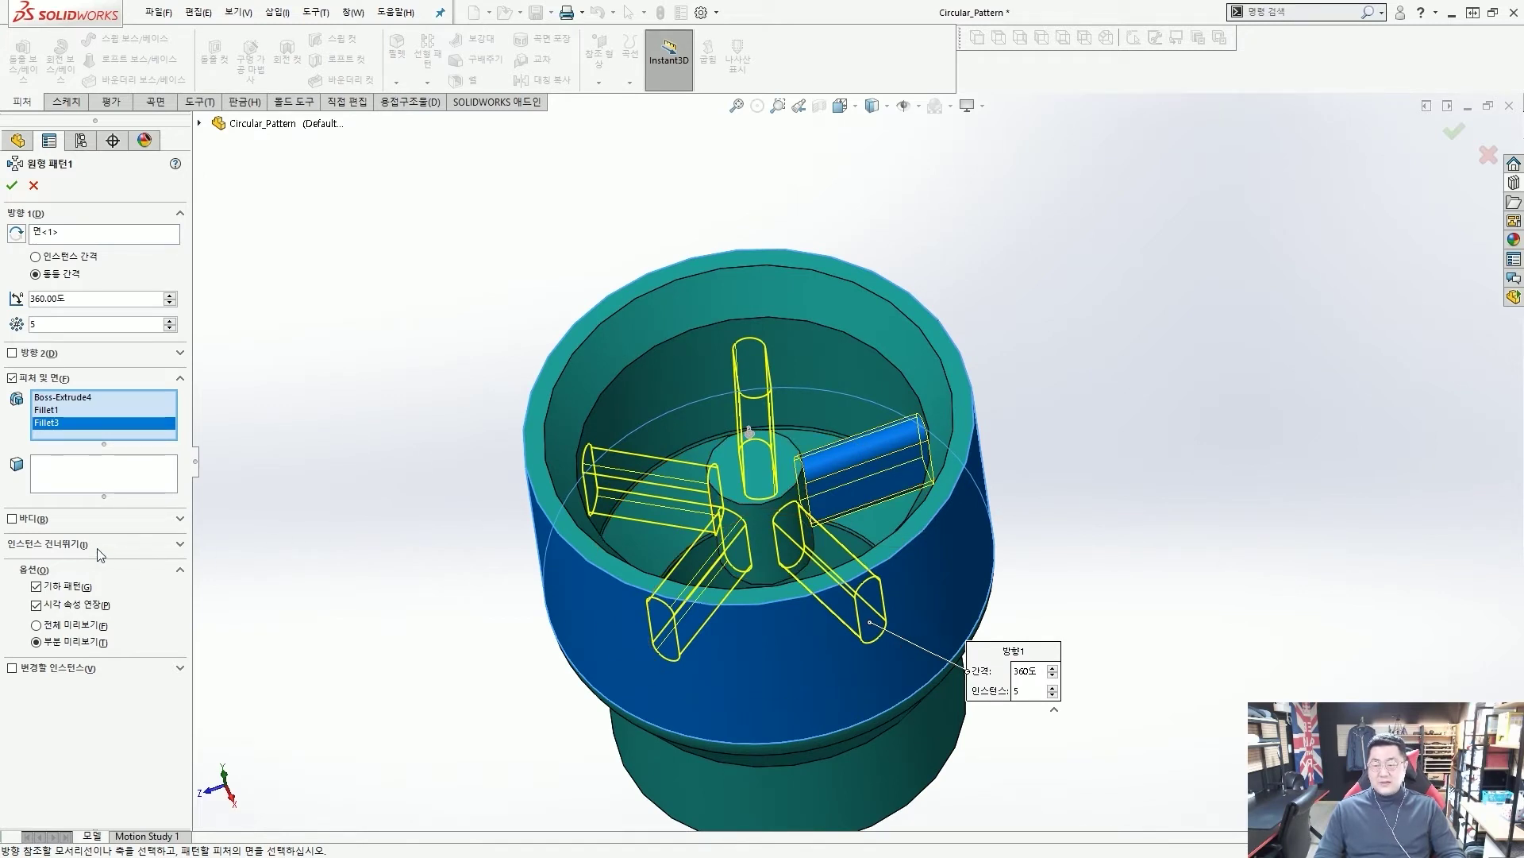
Step: Open the circular pattern's instances-to-skip option and examine the skip markers on the previewed ribs
left_click(69, 547)
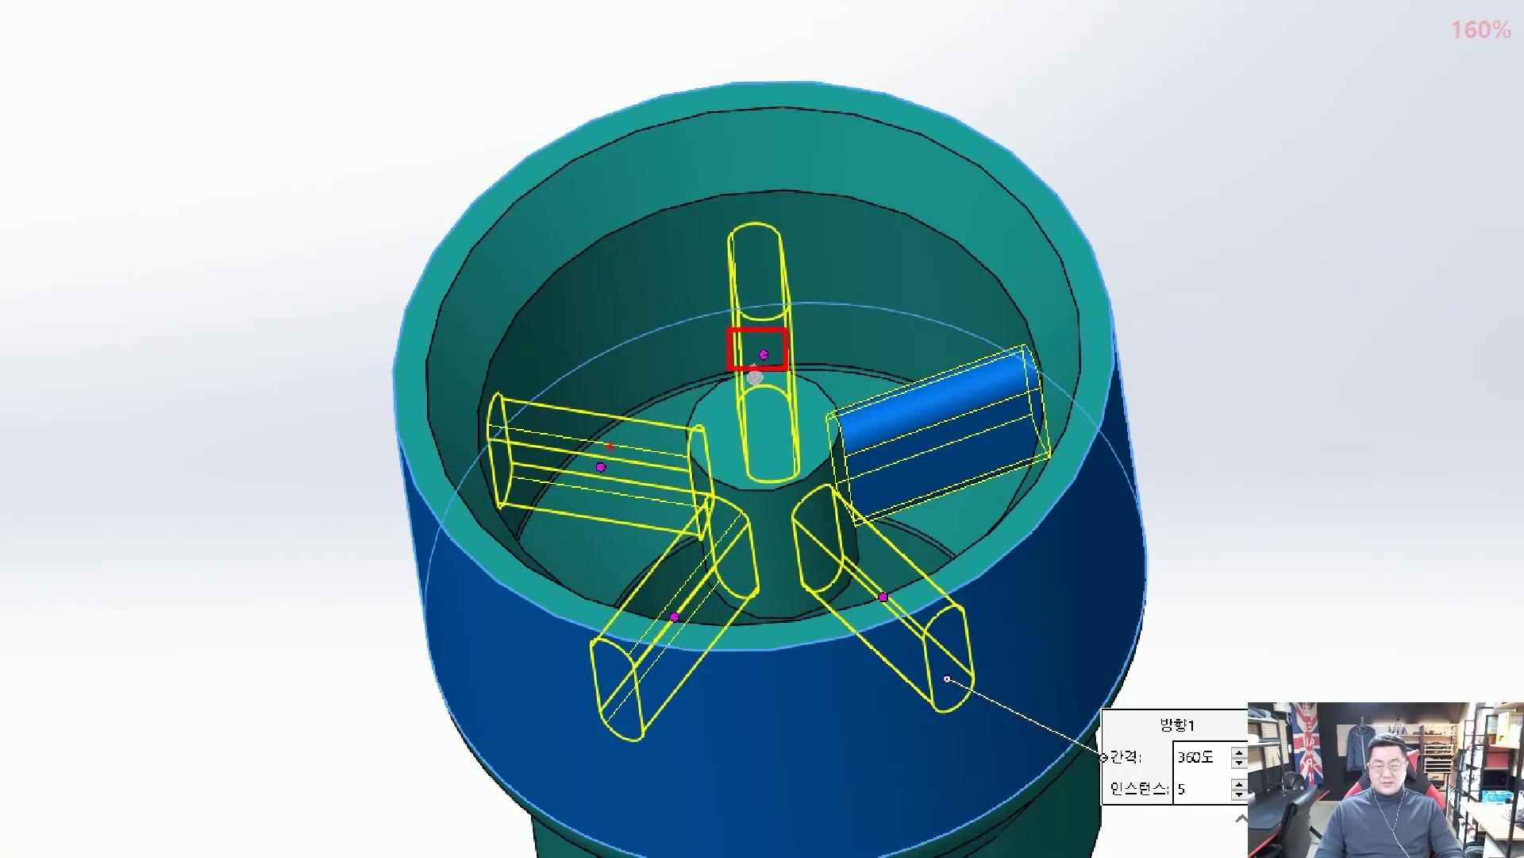
left_click(601, 466)
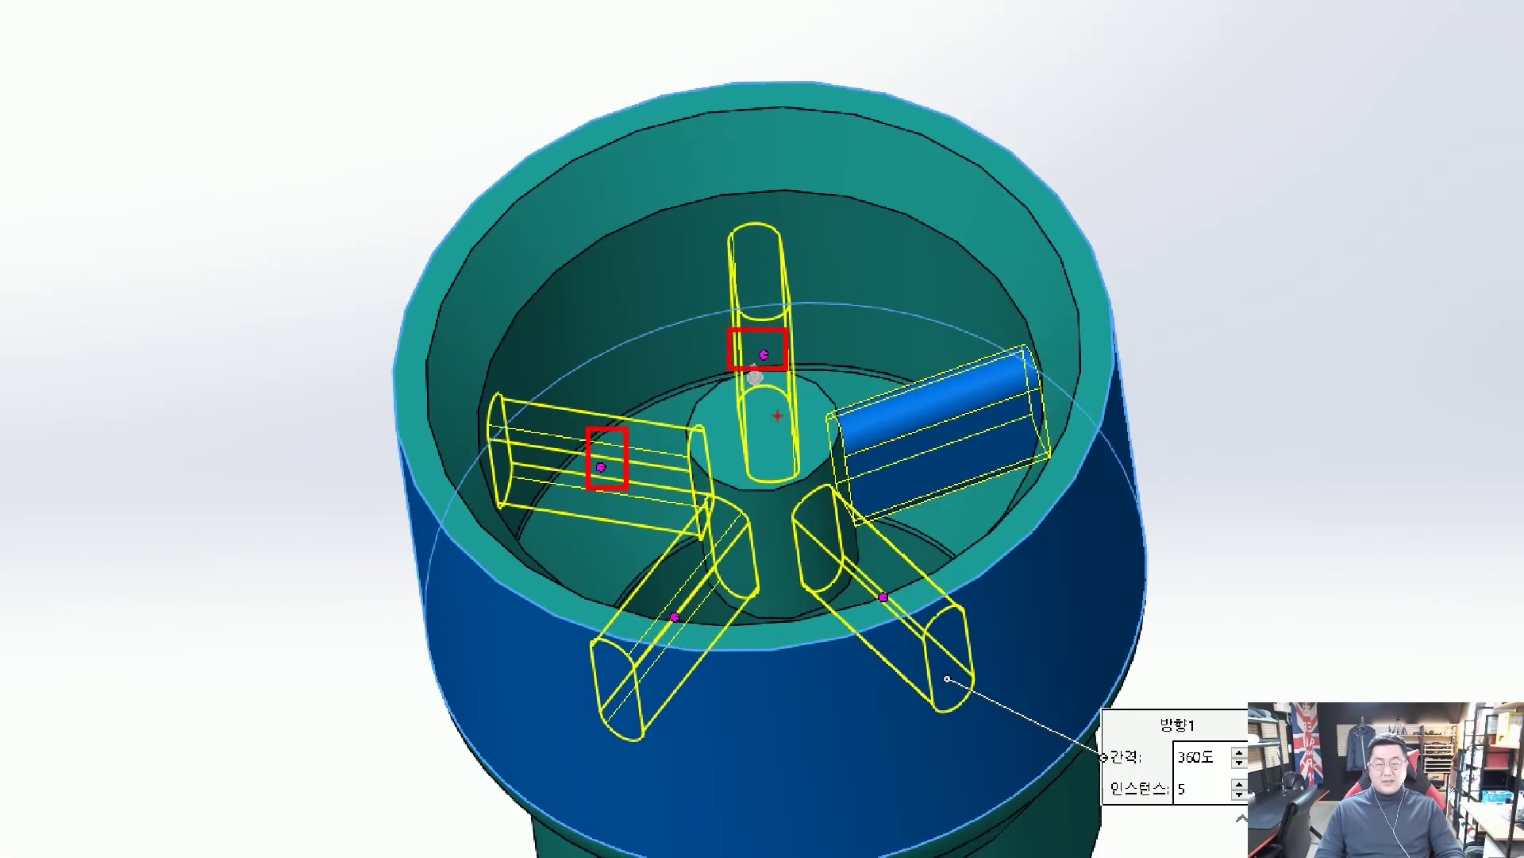
left_click_drag(776, 419, 806, 394)
mouse_move(719, 521)
left_mouse_down()
mouse_move(629, 683)
mouse_move(728, 548)
left_mouse_up()
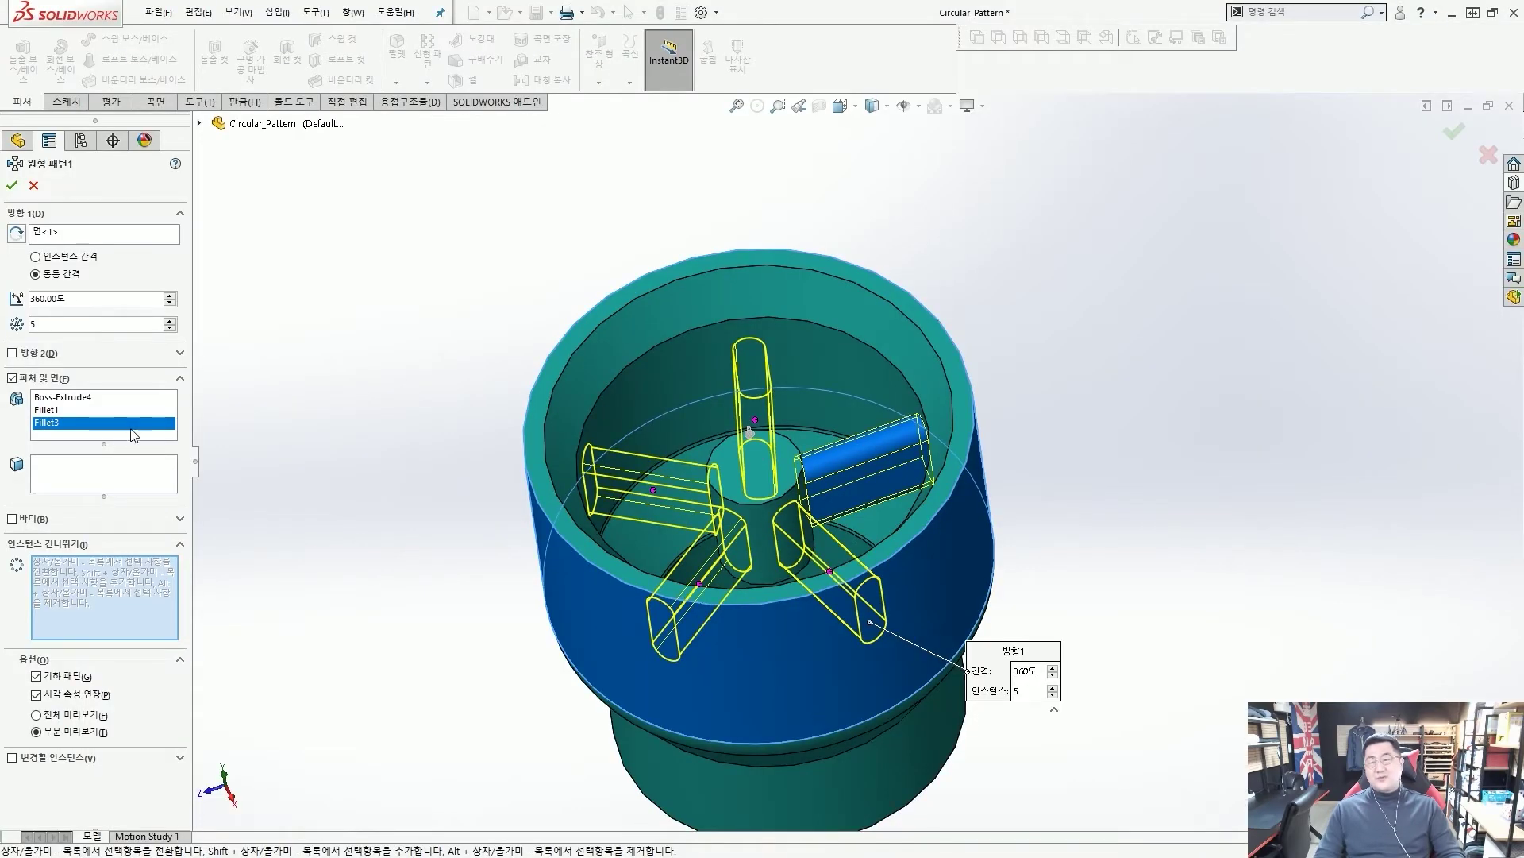
mouse_move(49, 342)
left_mouse_down()
mouse_move(21, 299)
mouse_move(76, 302)
mouse_move(64, 347)
left_mouse_up()
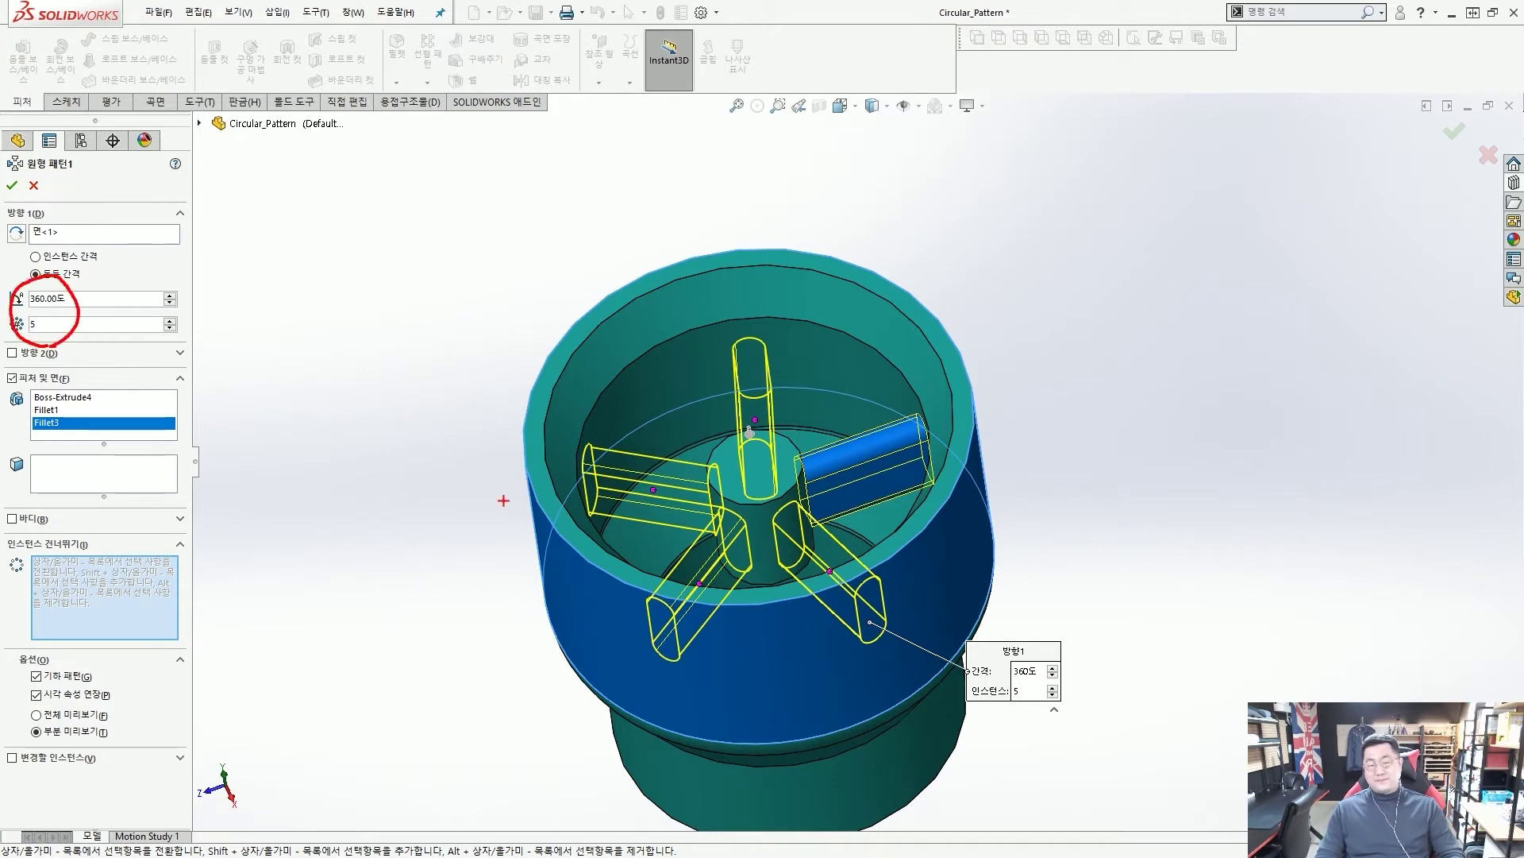
key("Escape")
middle_click_drag(621, 520, 659, 532)
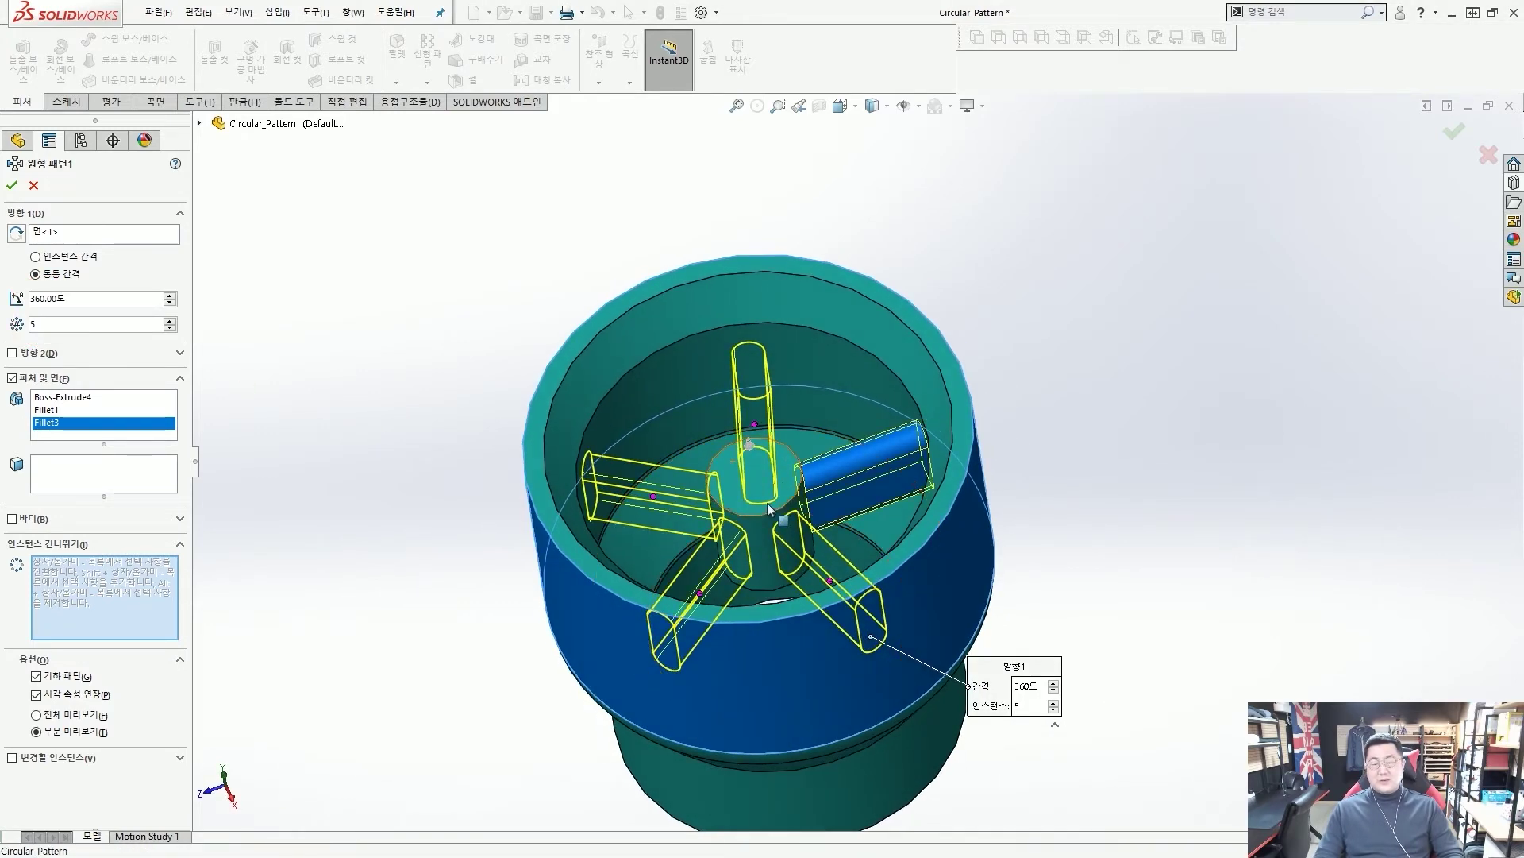
Step: Switch the circular pattern from equal spacing to instance spacing and set the angle between ribs to 50 degrees
key("ctrl+2")
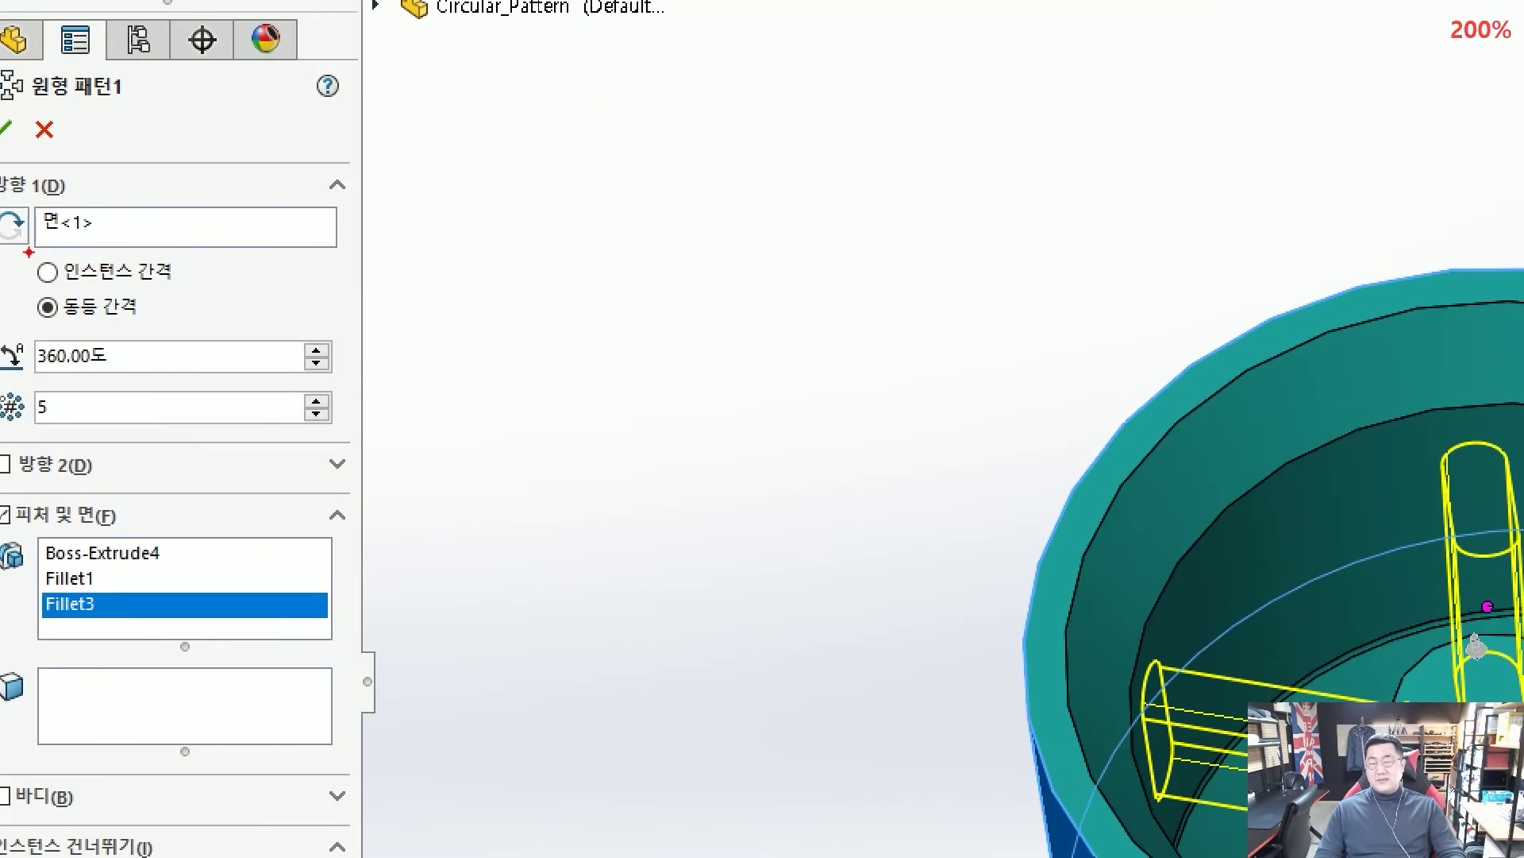
left_click_drag(25, 245, 106, 266, "ctrl")
left_click_drag(363, 278, 224, 271, "ctrl+shift")
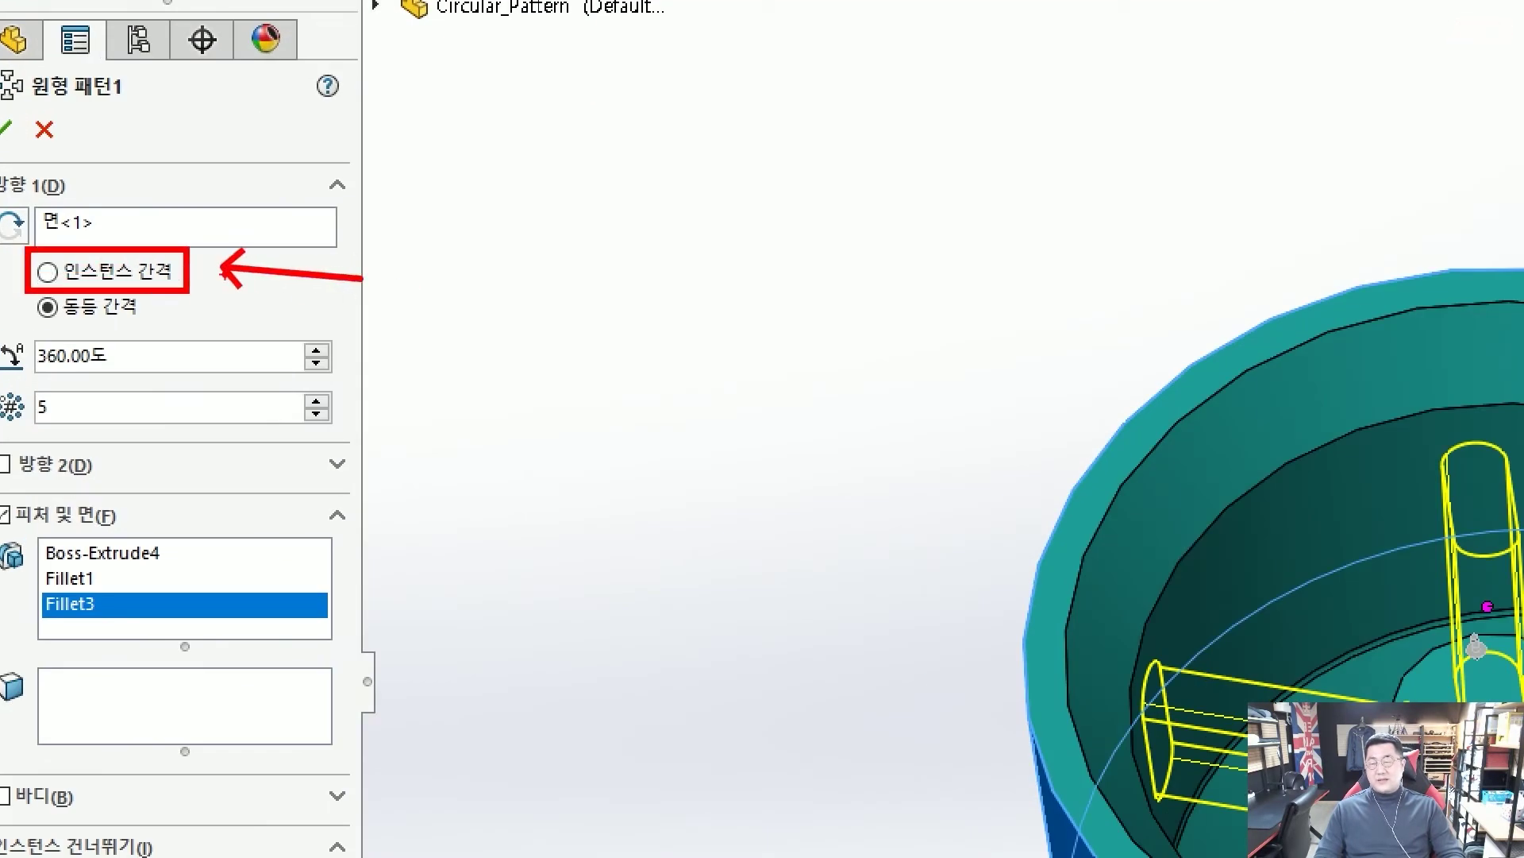
key("Escape")
left_click(35, 257)
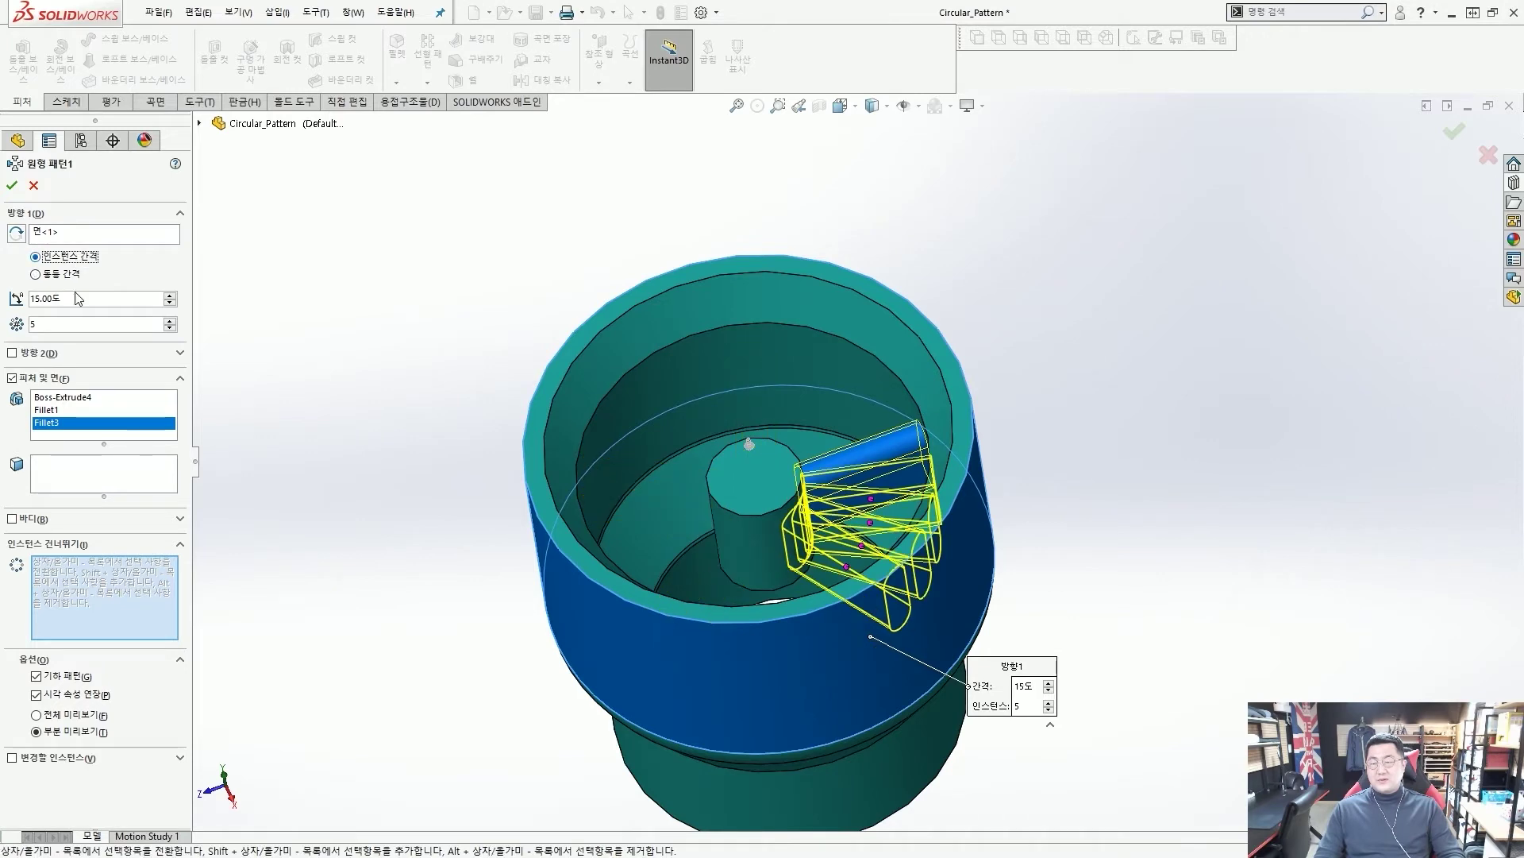
left_click(64, 299)
type("50")
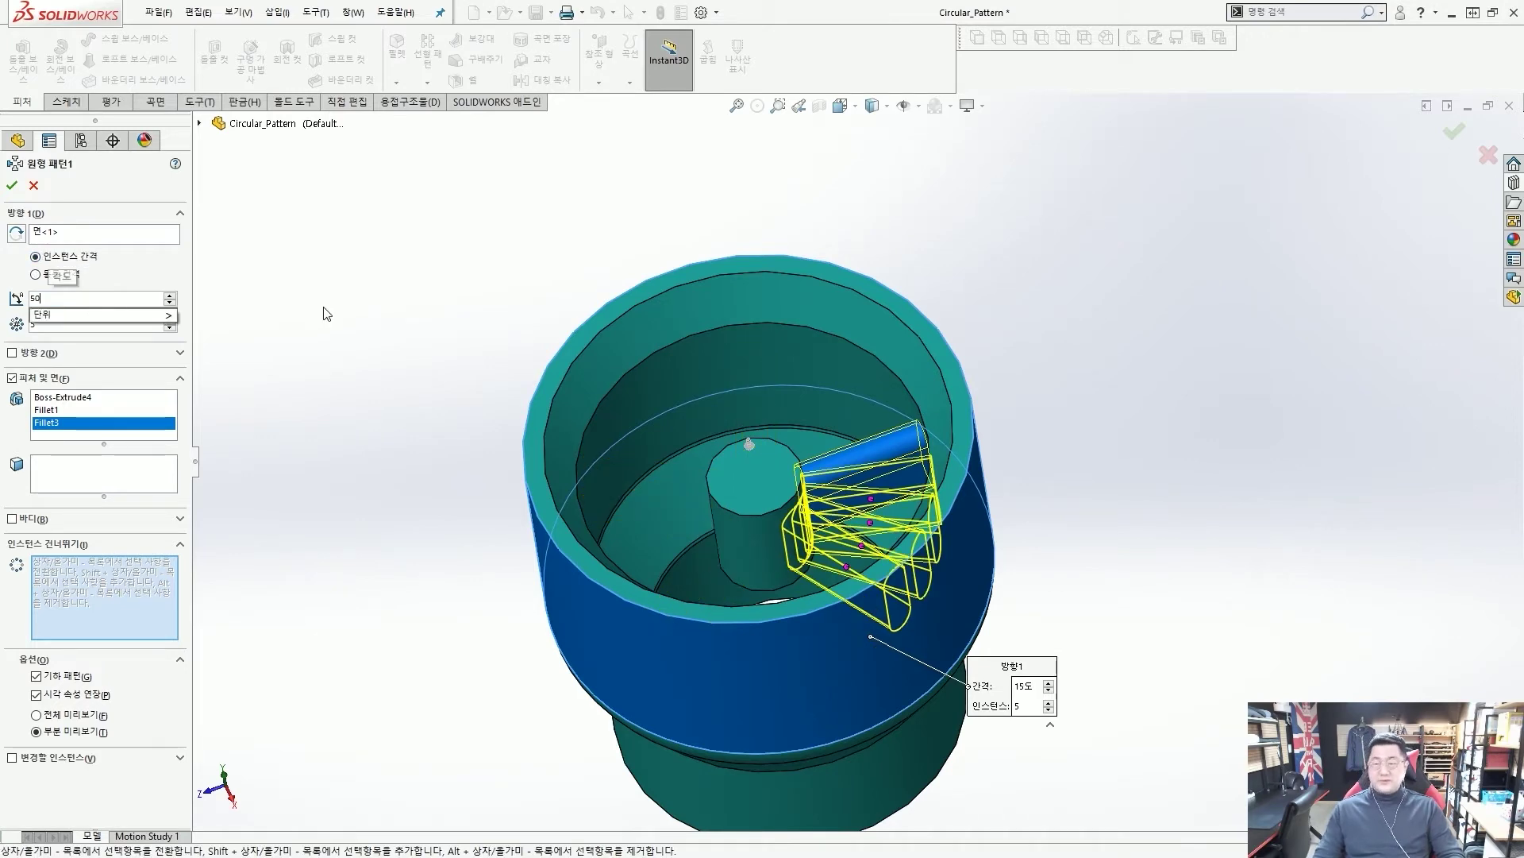
key("Return")
Step: Examine the preview of the ribs spaced 50 degrees apart around the hub, including from above
scroll(830, 556, "down", 5)
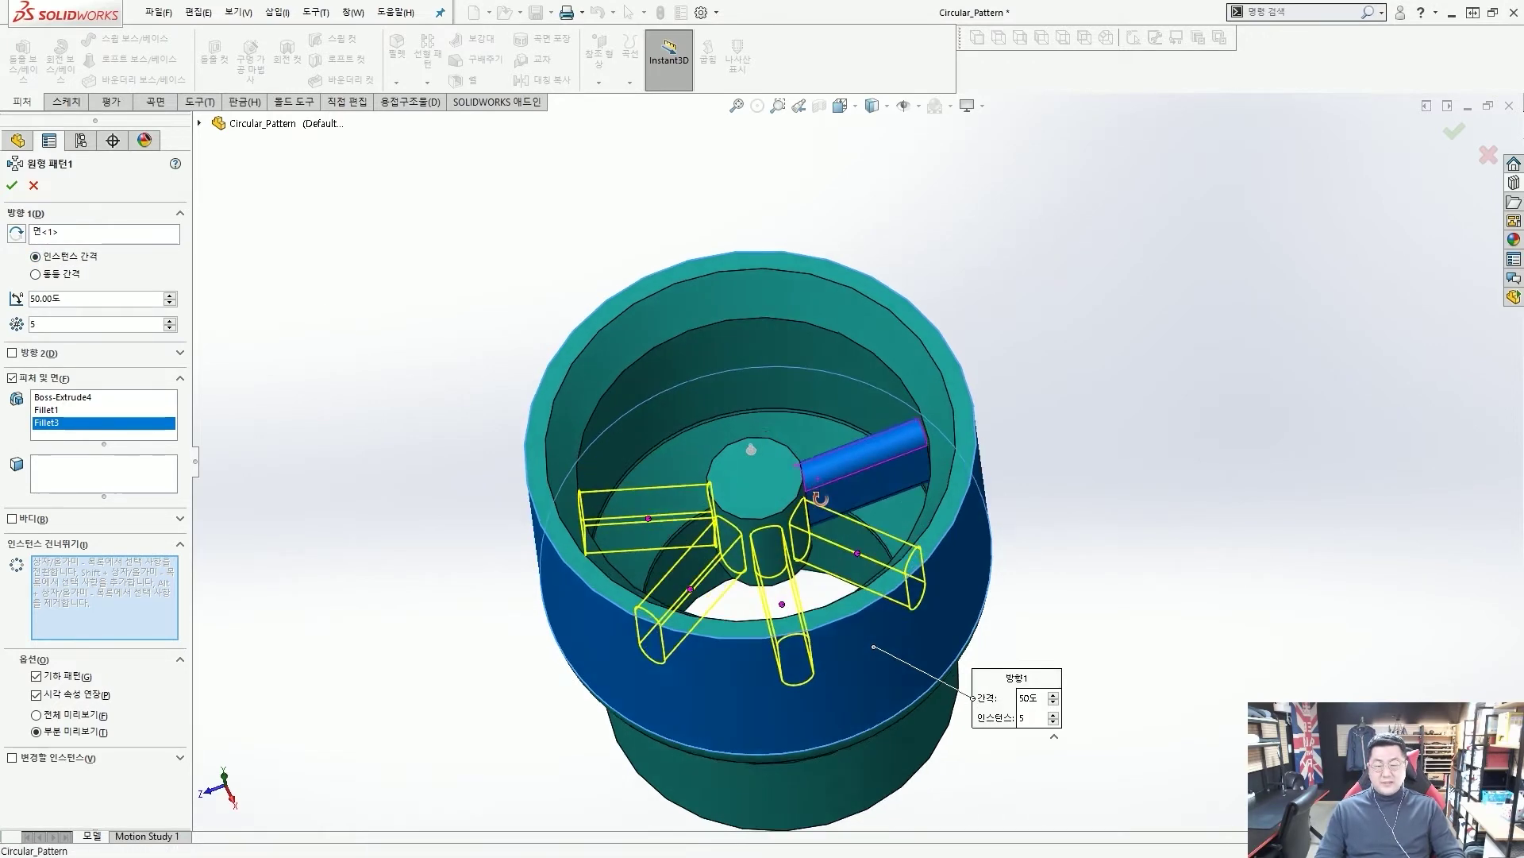
mouse_move(818, 379)
left_mouse_down()
mouse_move(872, 429)
mouse_move(739, 556)
mouse_move(663, 570)
mouse_move(528, 459)
left_mouse_up()
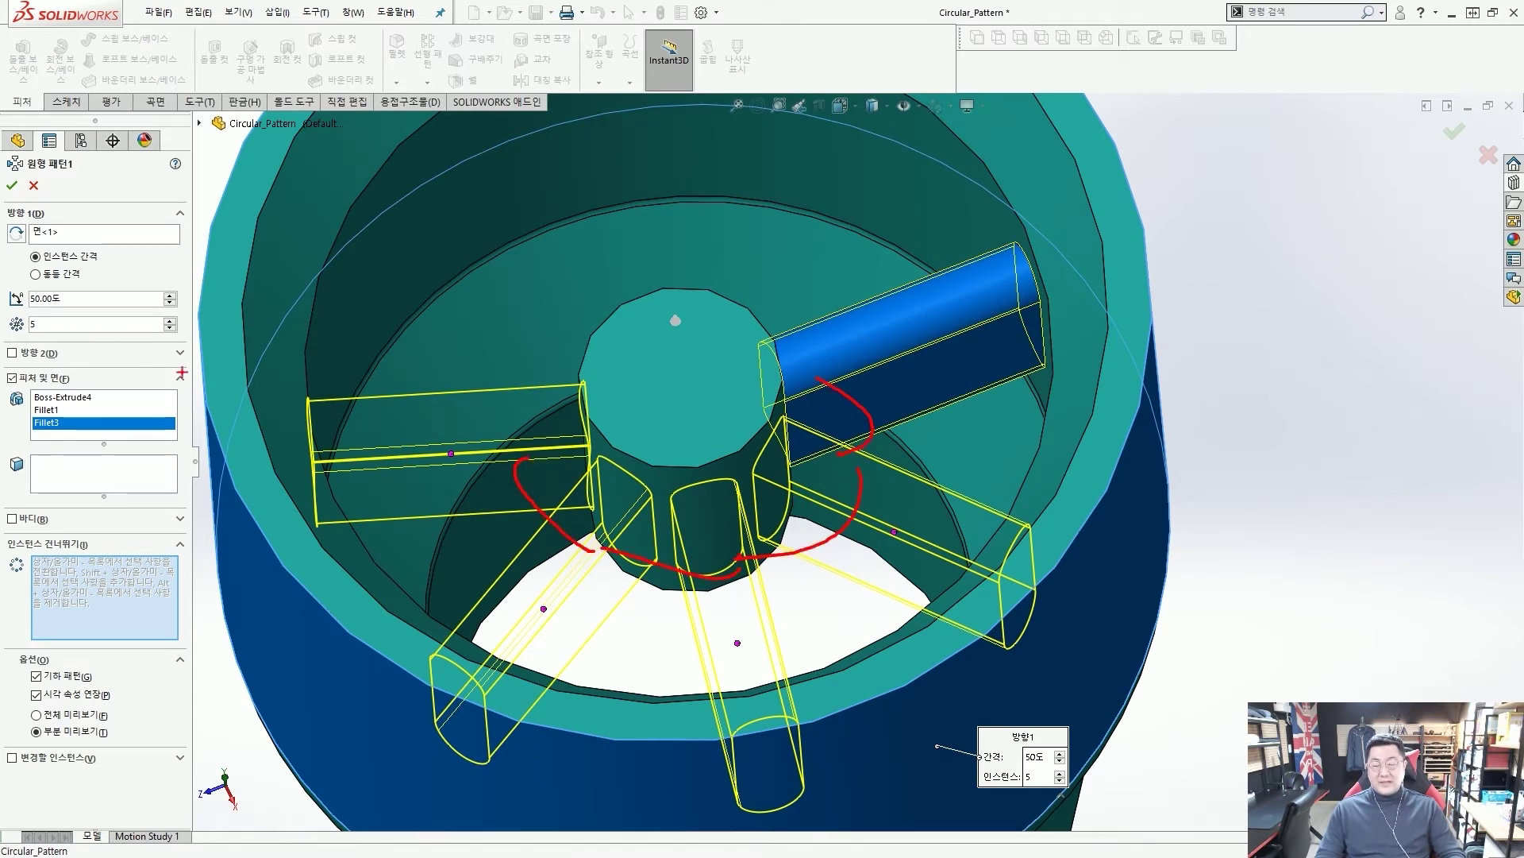
left_click_drag(719, 580, 732, 610)
left_click_drag(528, 538, 510, 551)
key("Escape")
scroll(622, 427, "up", 5)
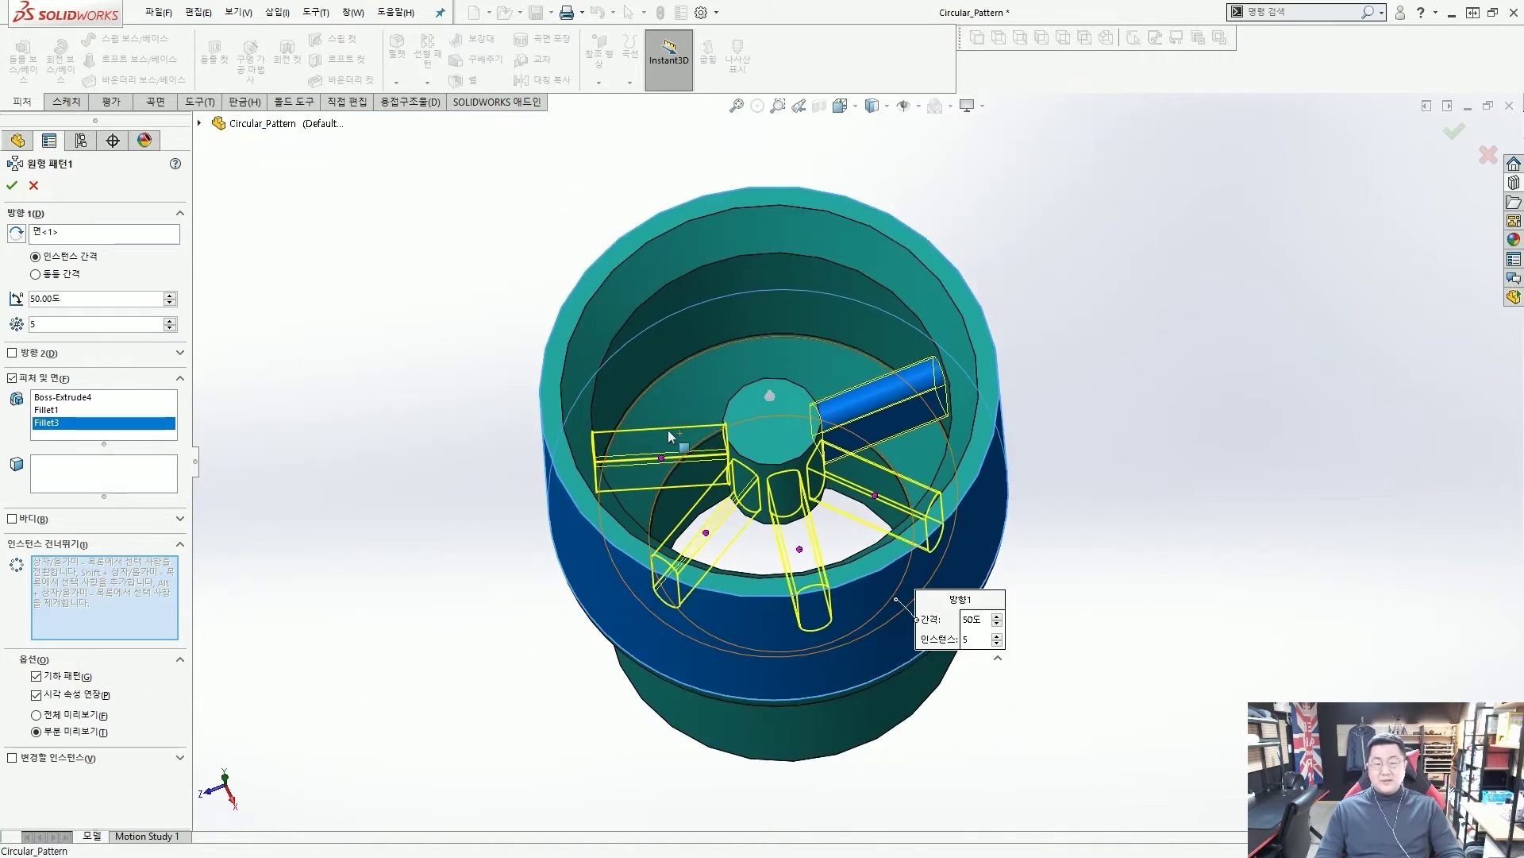
middle_click_drag(788, 520, 785, 550)
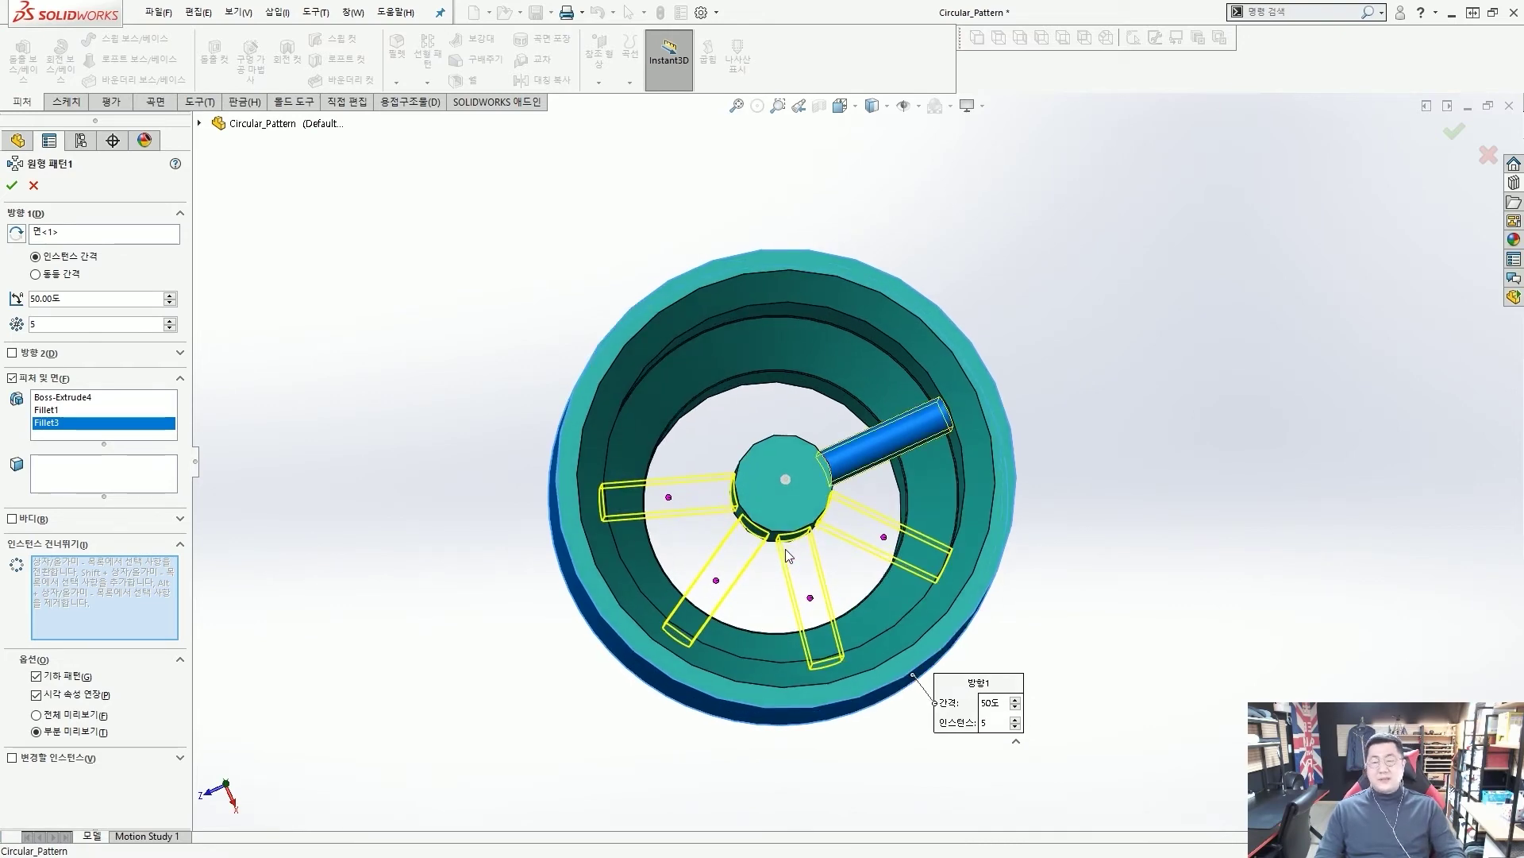
Step: Reverse the direction of the rib's circular pattern around the hub and accept the pattern
middle_click_drag(822, 549, 782, 429)
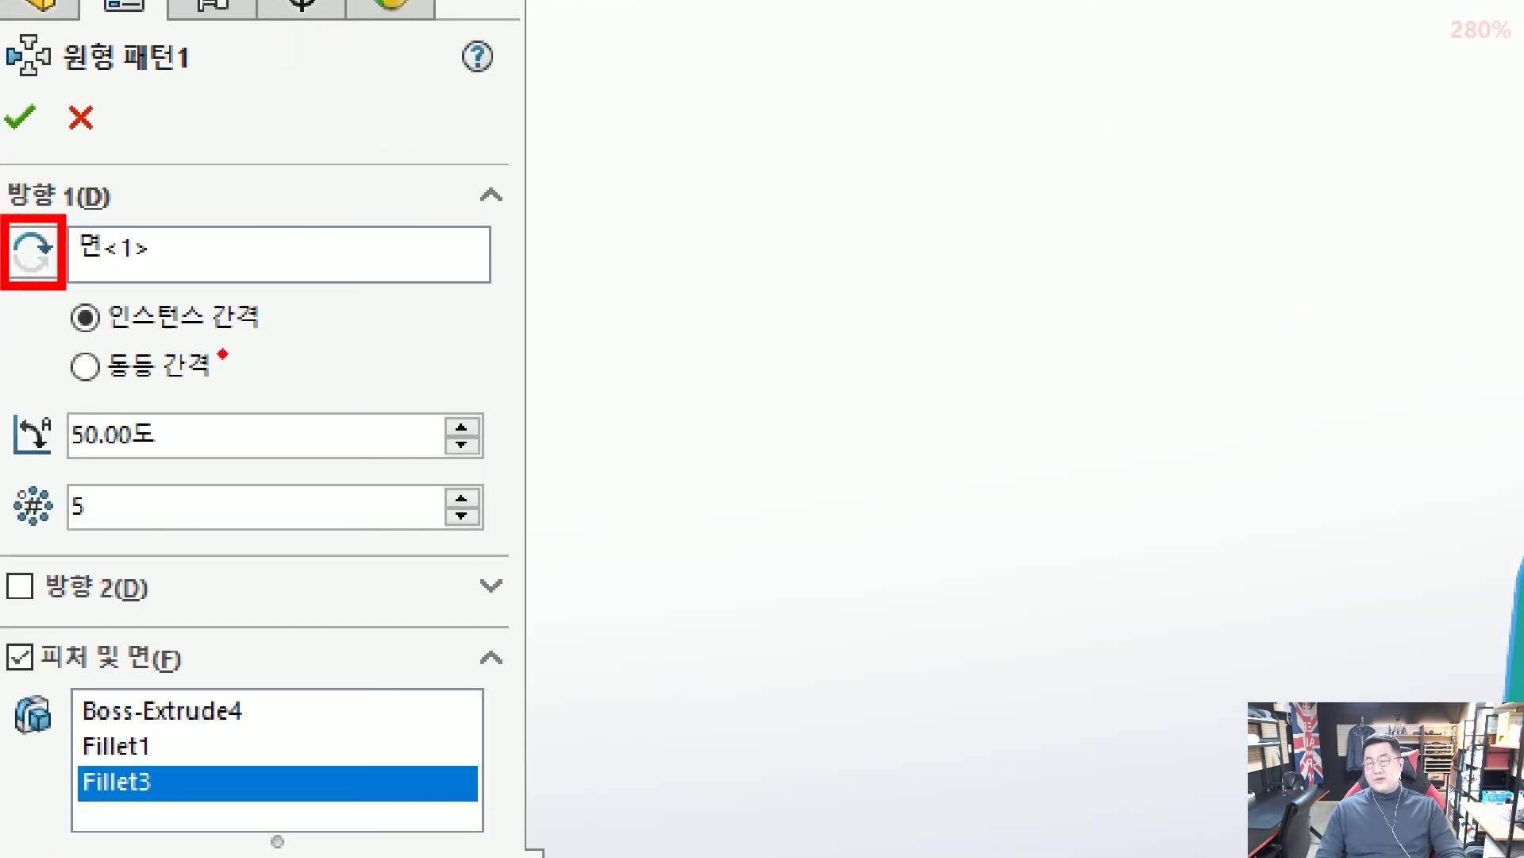
left_click_drag(258, 364, 143, 302)
mouse_move(286, 208)
left_mouse_down()
mouse_move(367, 266)
mouse_move(346, 294)
mouse_move(252, 238)
mouse_move(262, 222)
mouse_move(287, 331)
left_mouse_up()
left_click(313, 327)
scroll(785, 397, "down", 6)
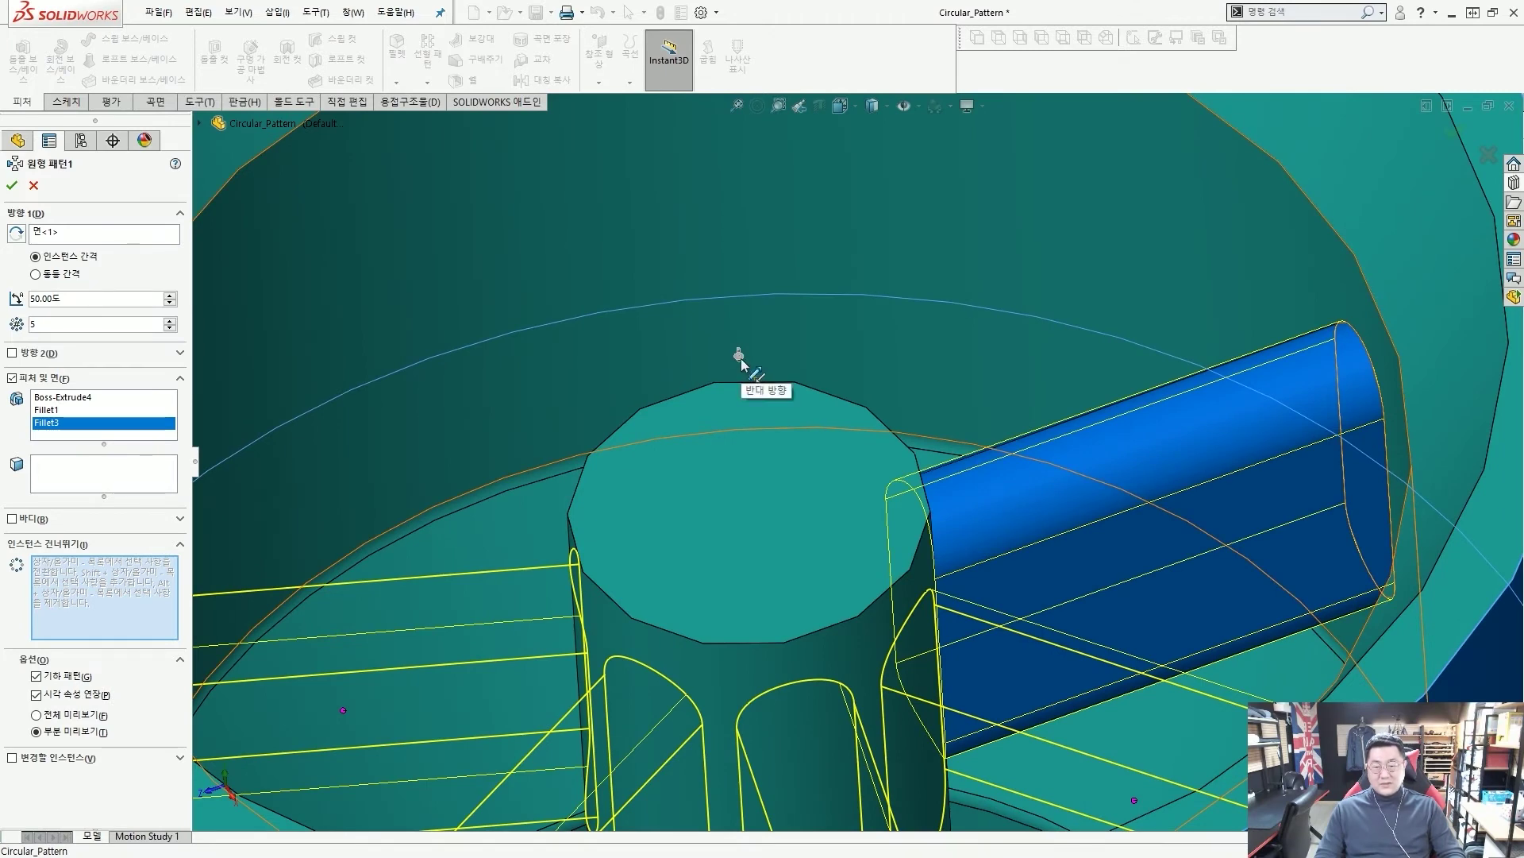
left_click(740, 359)
left_click(741, 358)
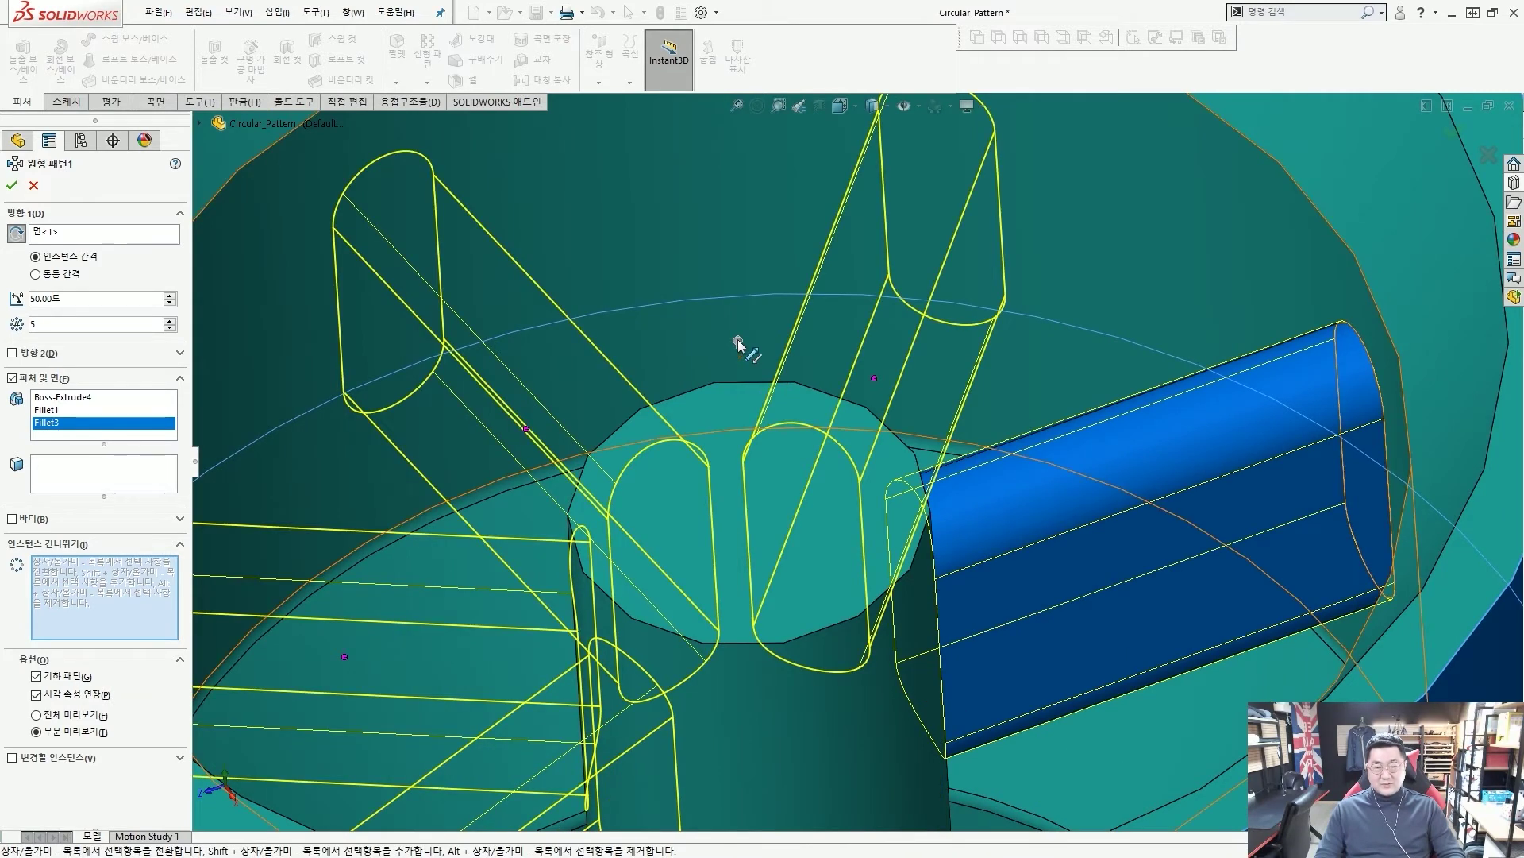
left_click(740, 359)
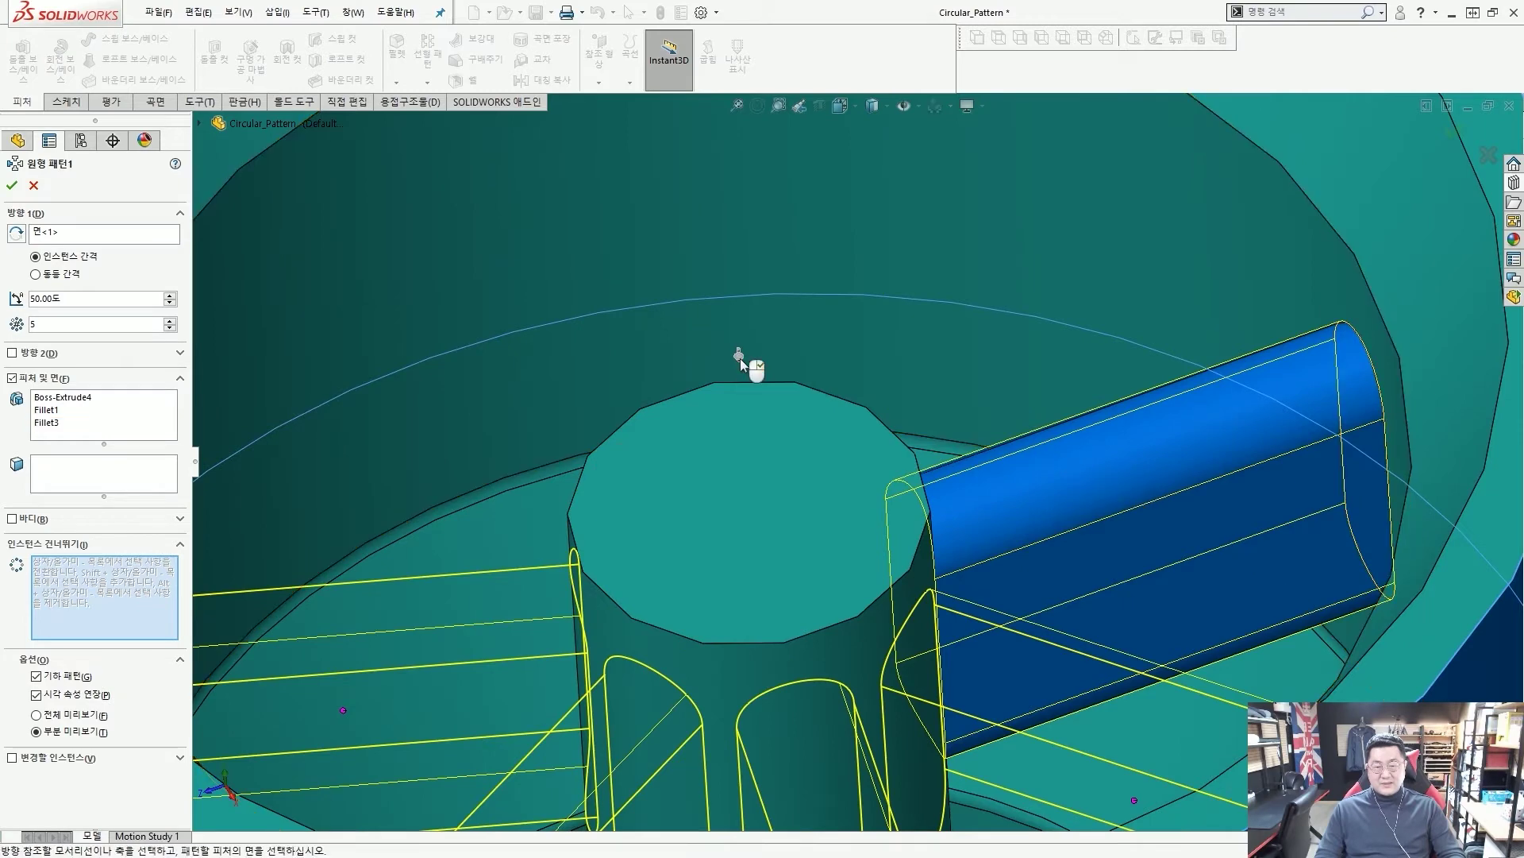
key("f")
key("z")
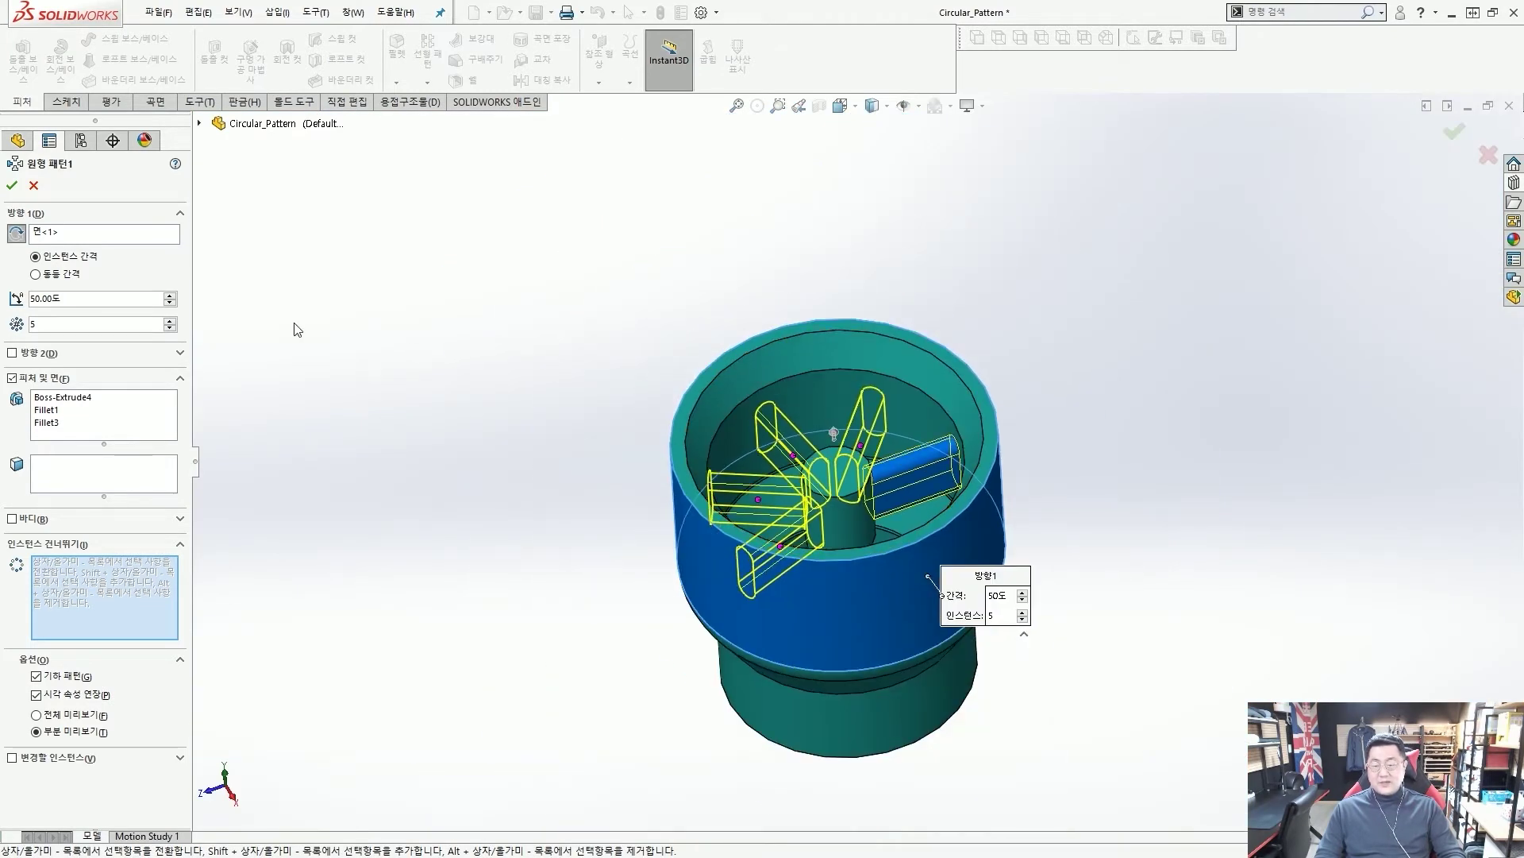
left_click(12, 185)
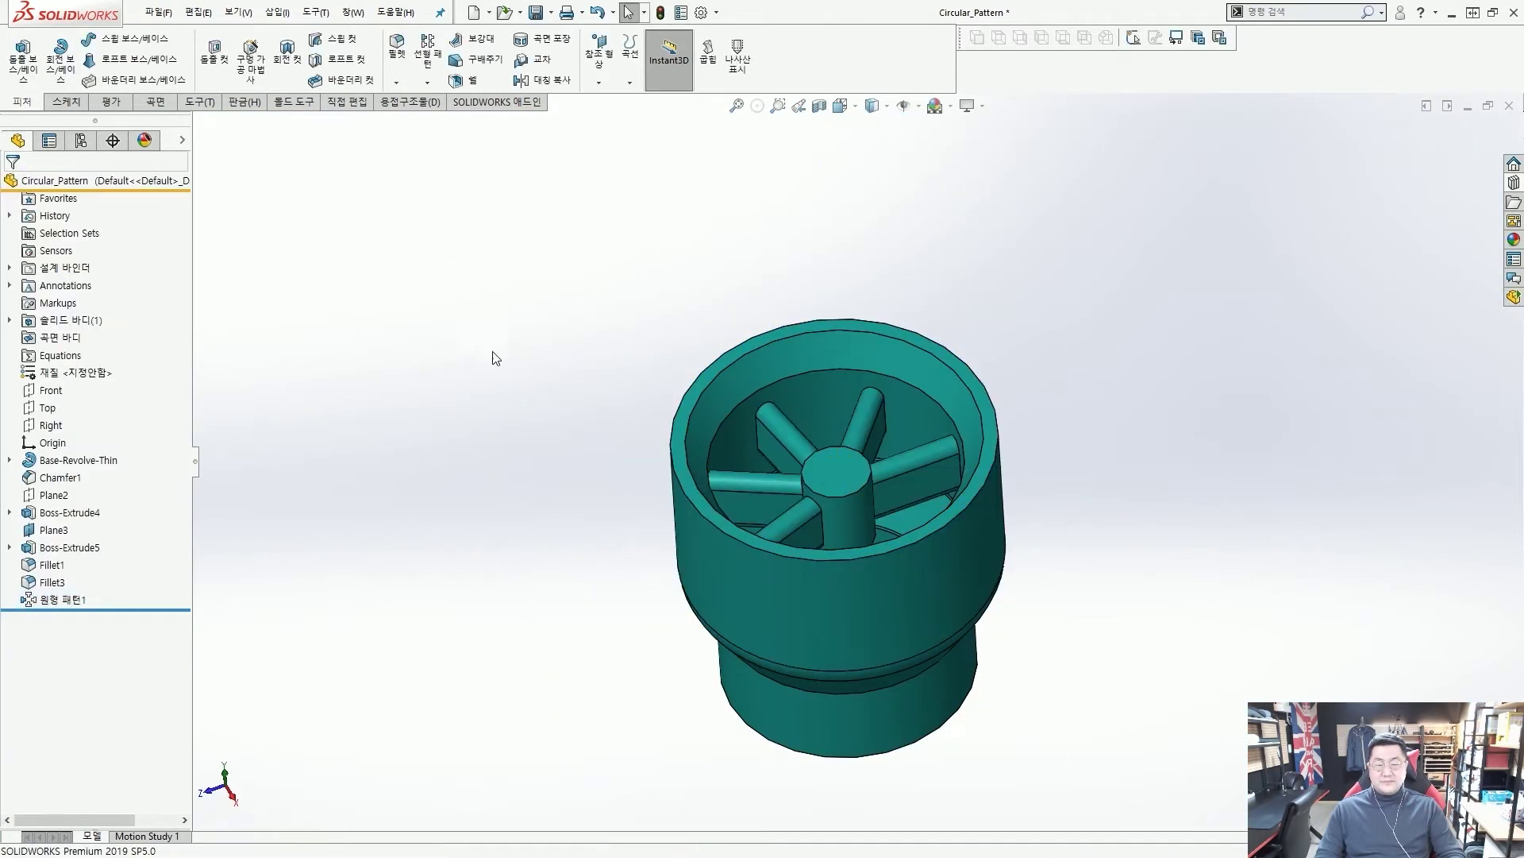
Step: Inspect the patterned ribs, set the isometric view, then save and close Circular_Pattern
middle_click_drag(495, 358, 777, 450)
scroll(859, 502, "down", 2)
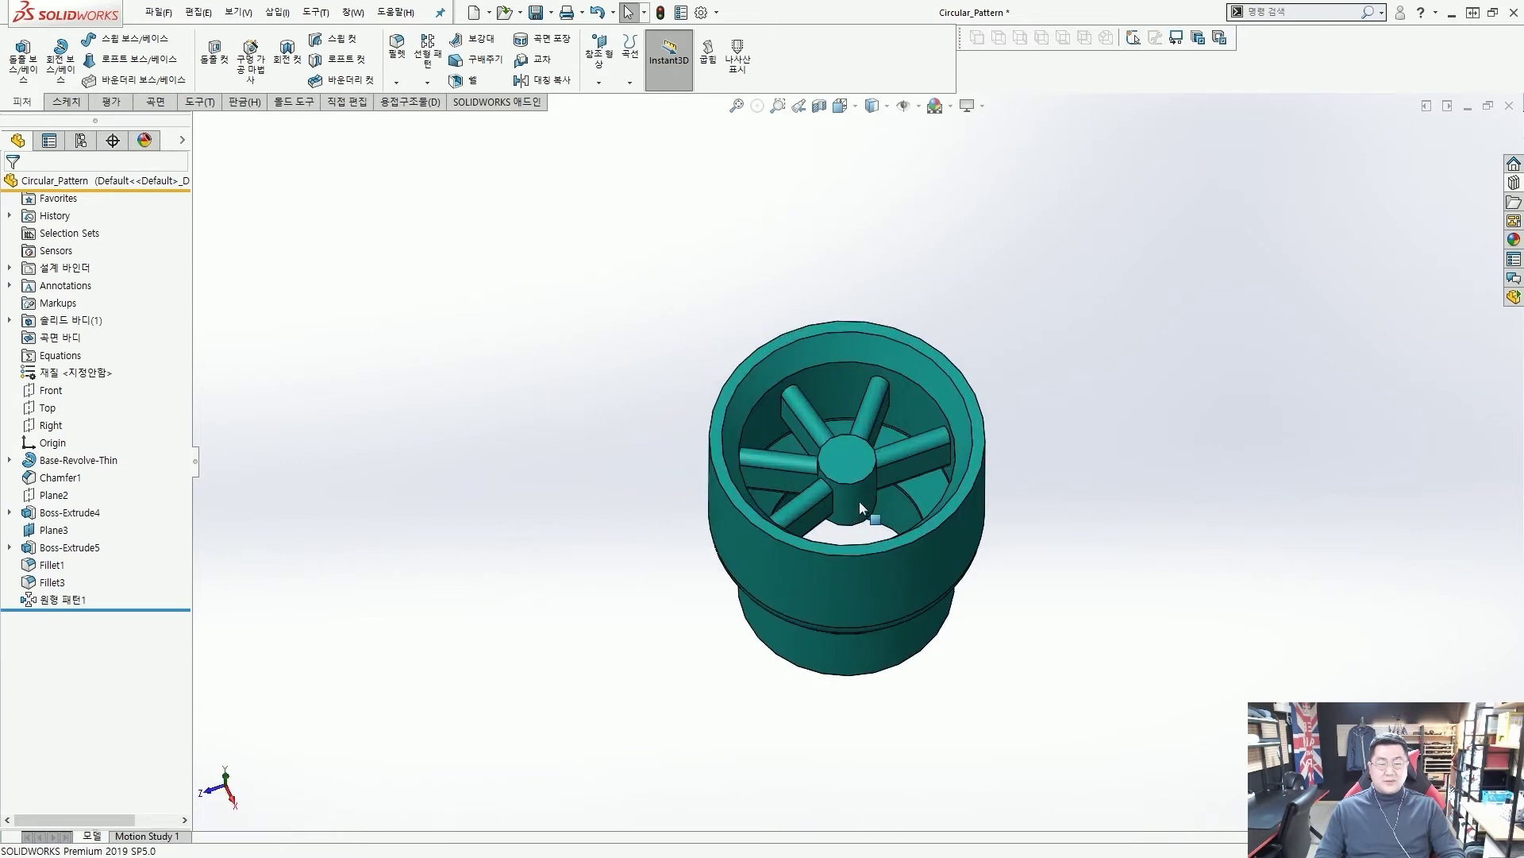
key("ctrl+7")
key("ctrl+s")
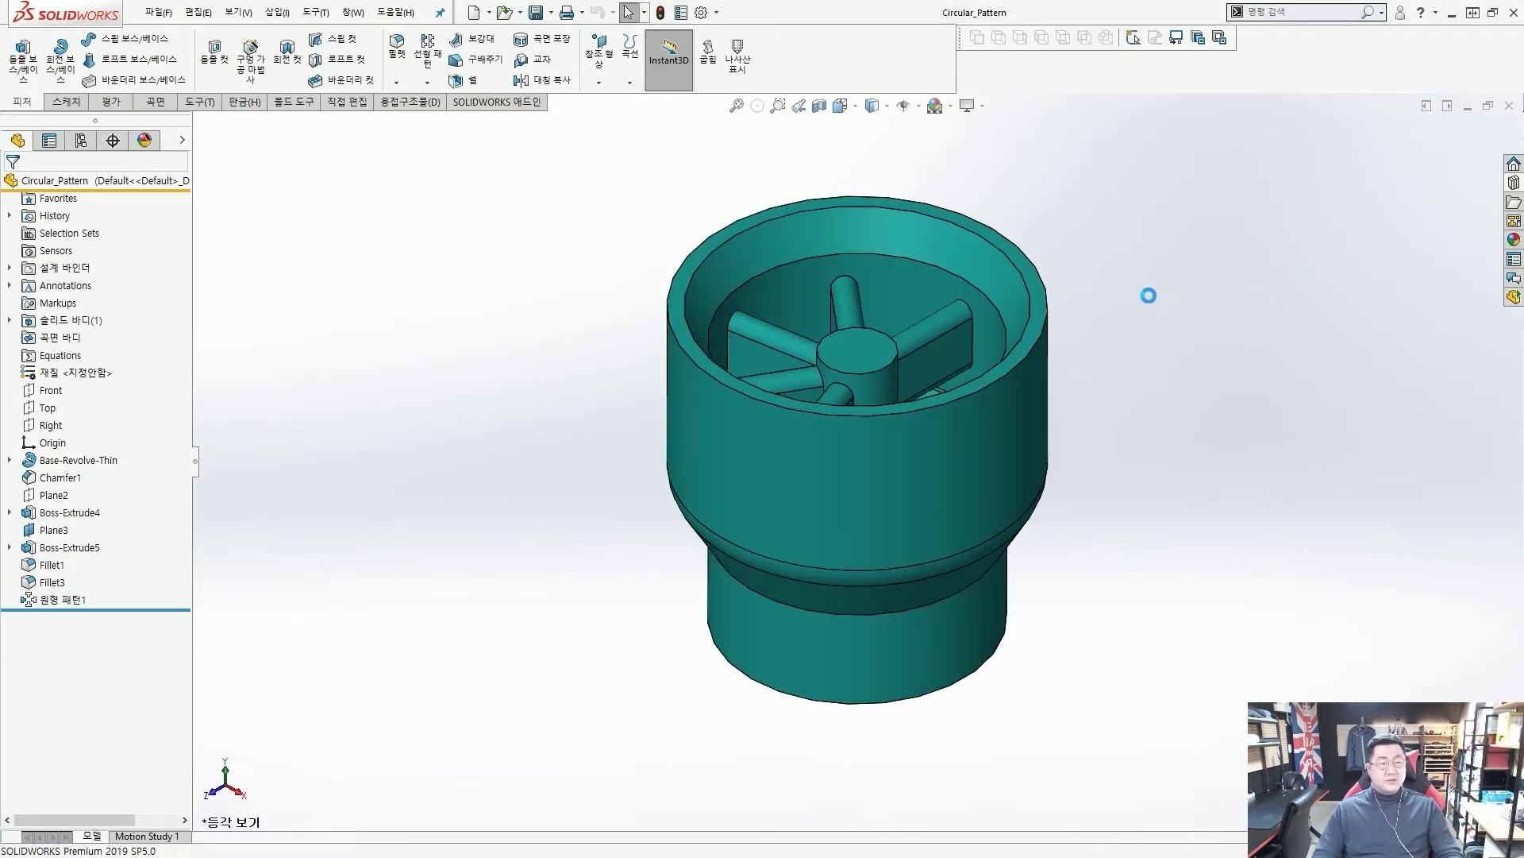
left_click(1510, 106)
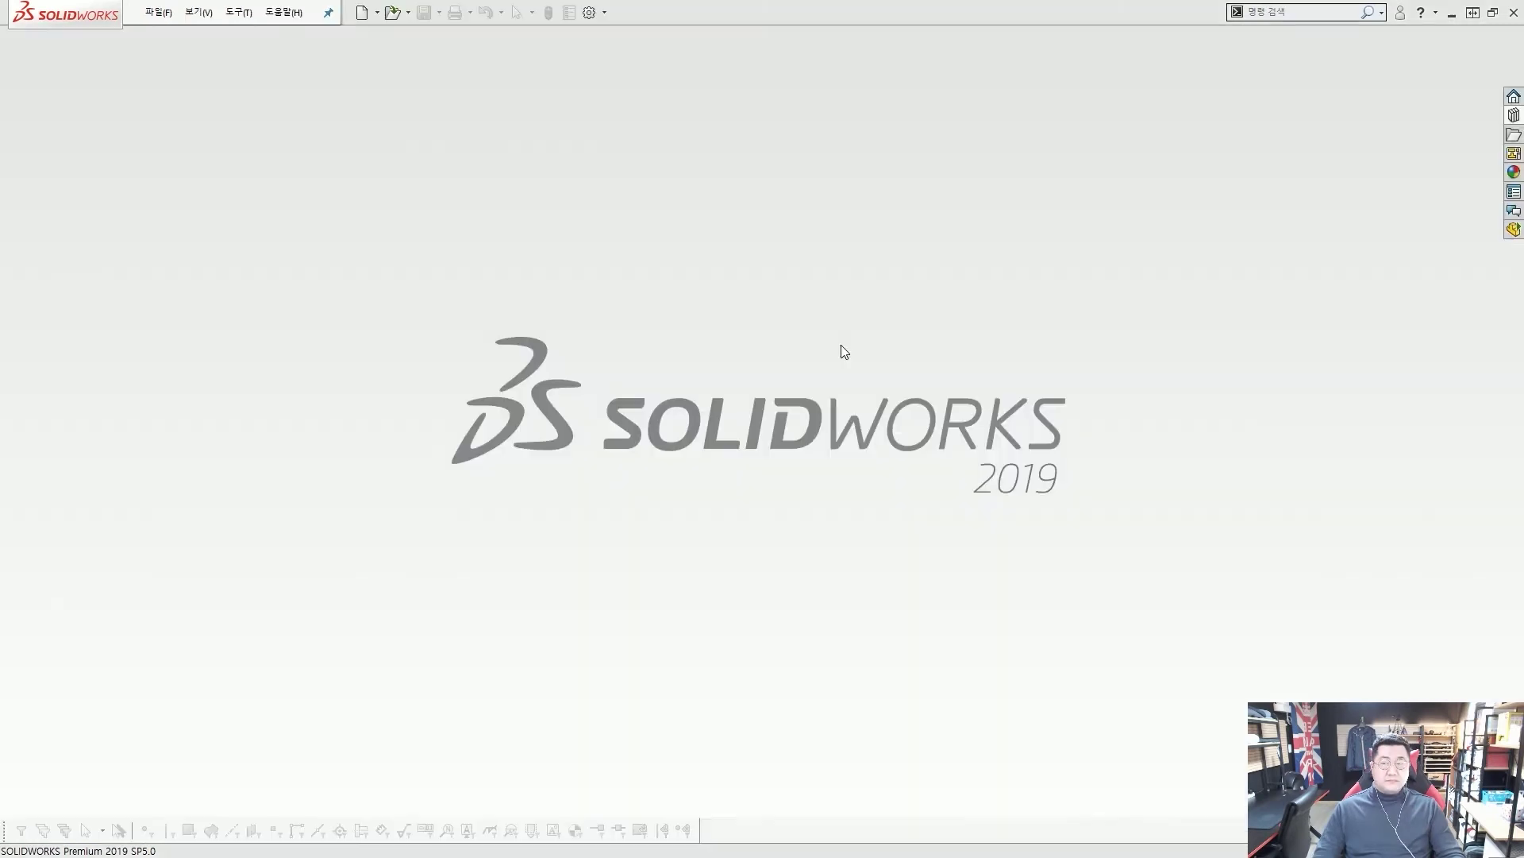
Step: Open the Geometry Patterns part from the Lesson05 Case Study folder of the design library
left_click(1513, 116)
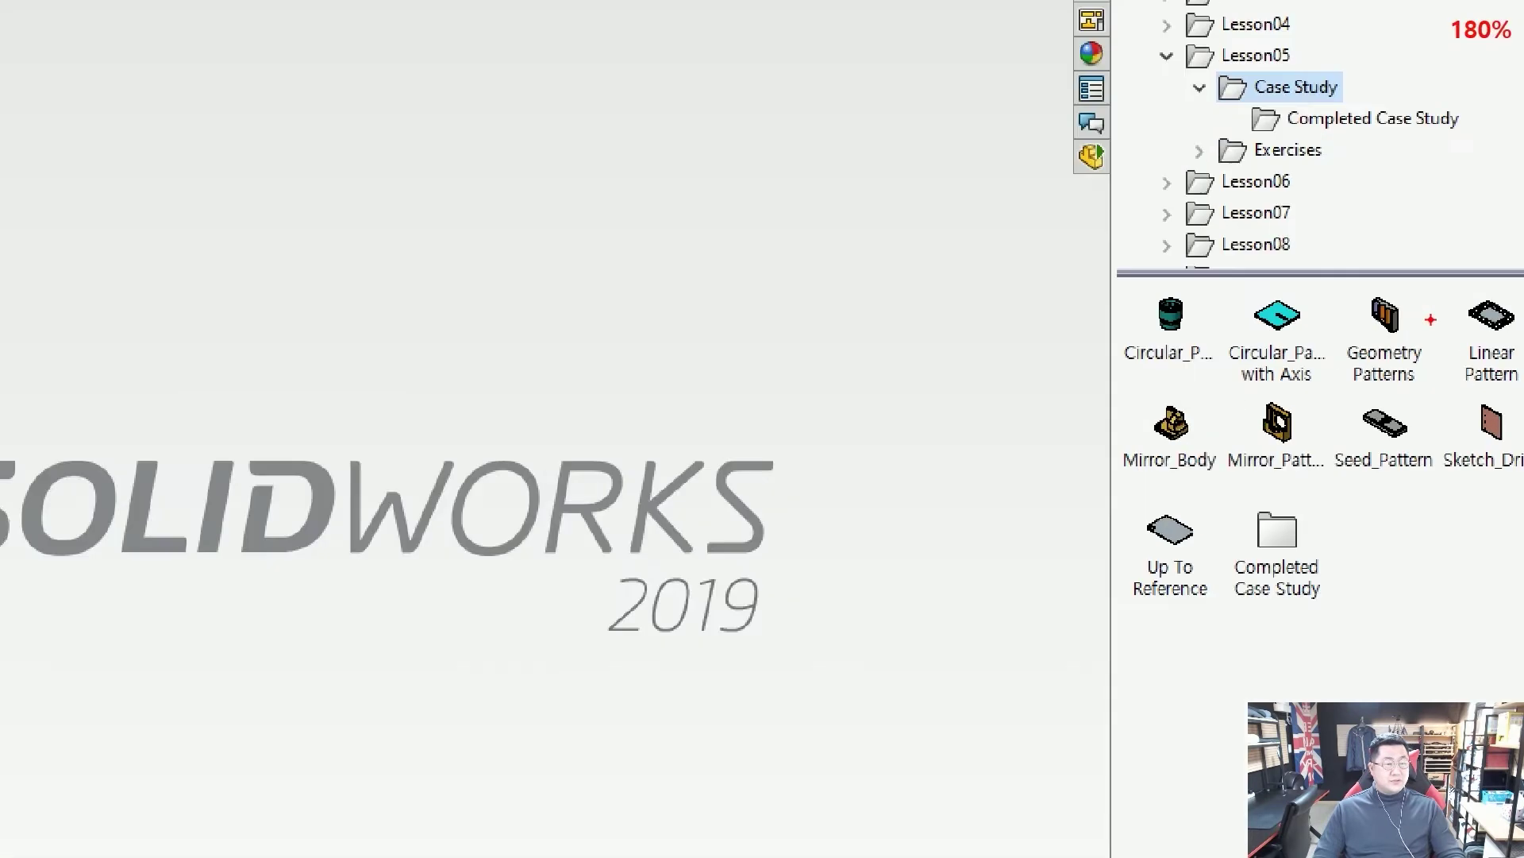
left_click_drag(1323, 283, 1433, 394)
left_click_drag(1188, 450, 1274, 401)
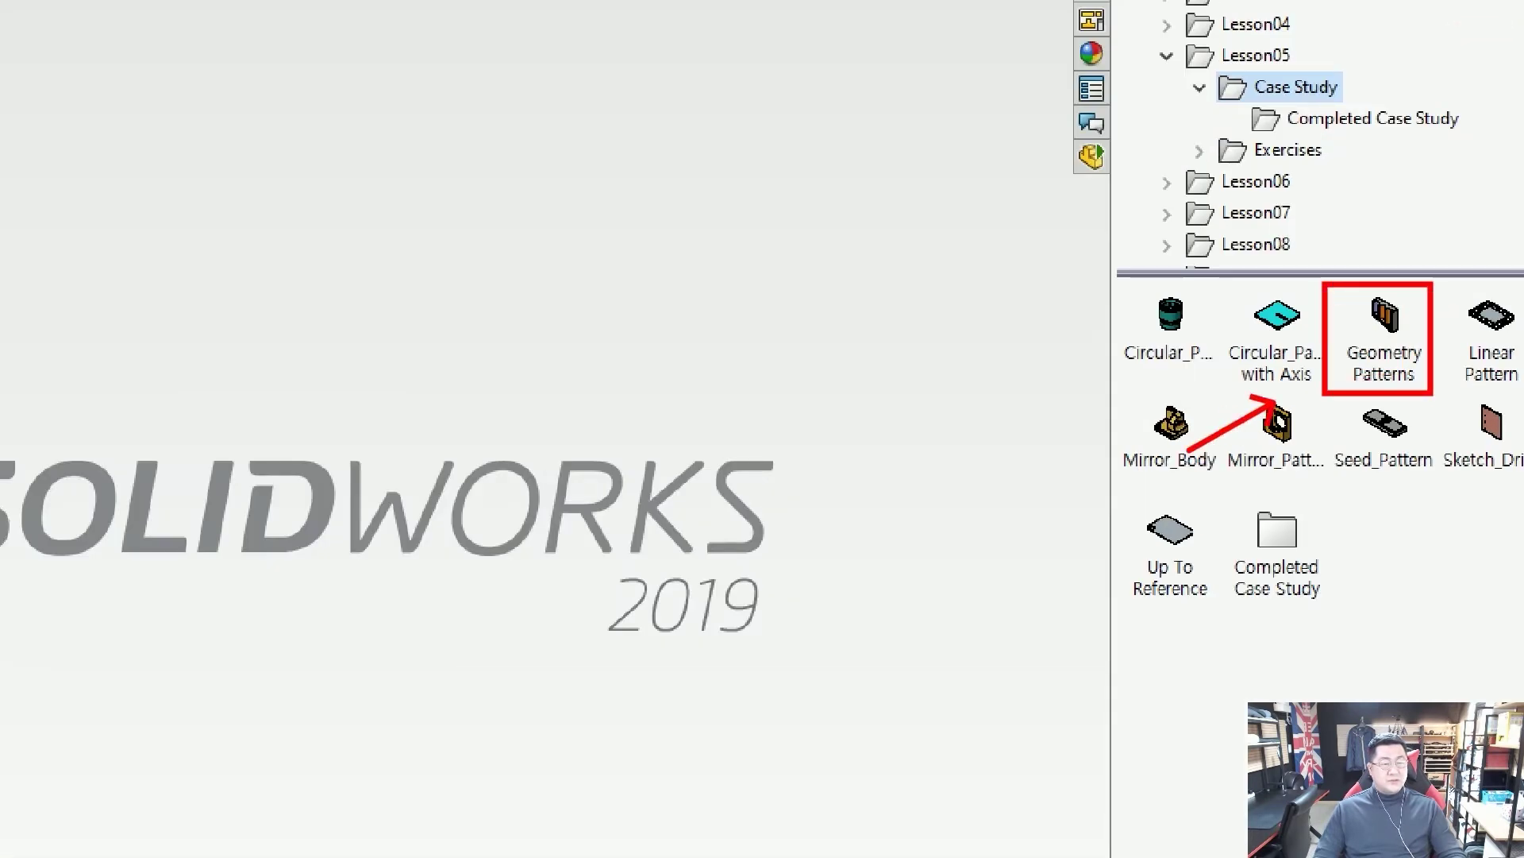
left_click(1384, 337)
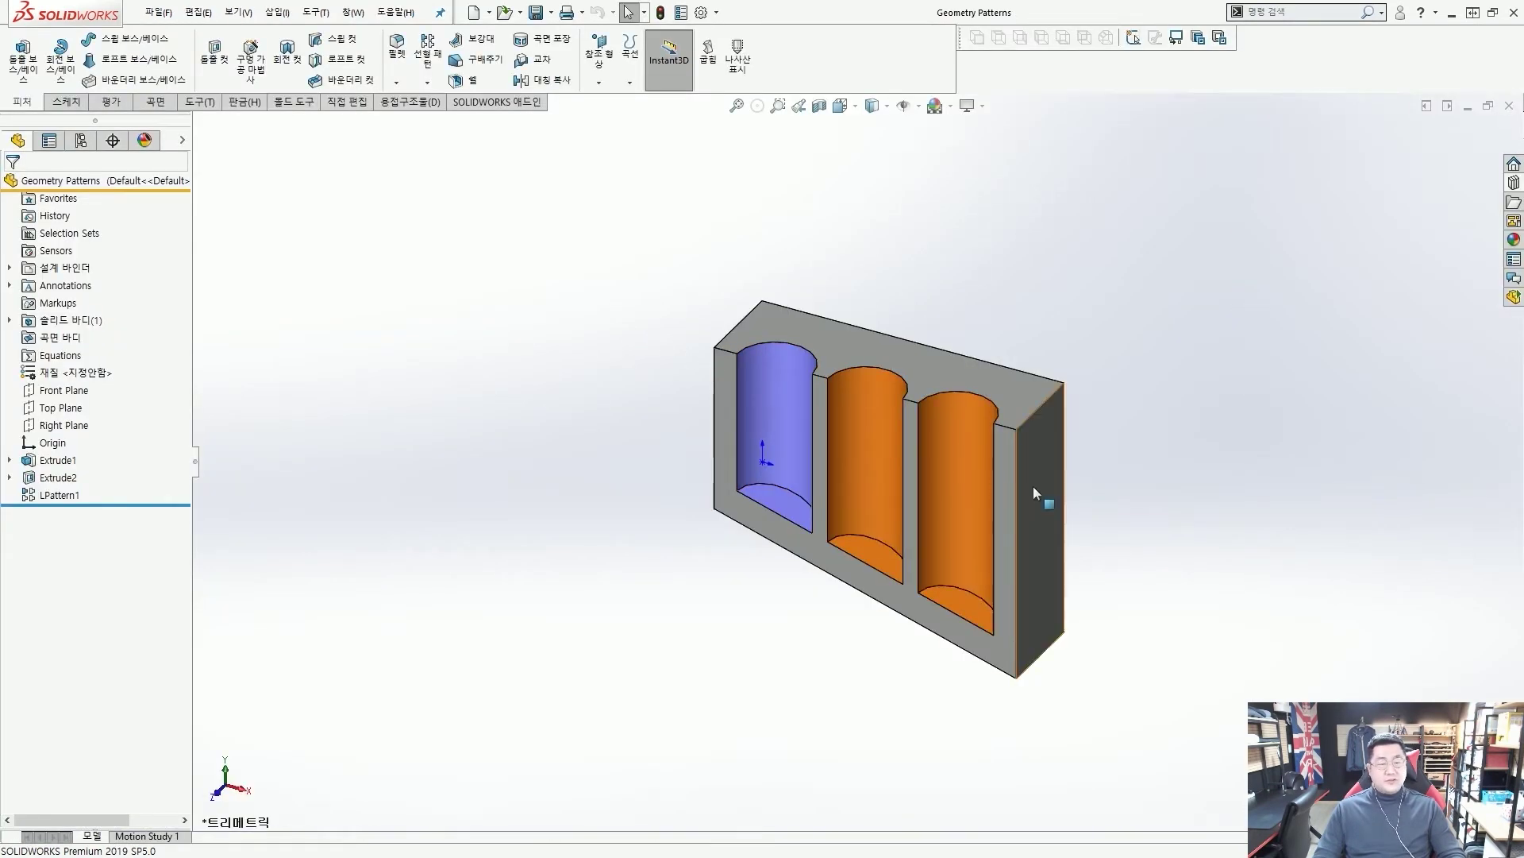
Step: Examine how the bottoms of the three half-round cuts relate to the block's sloping lower edge
middle_click_drag(1036, 490, 1117, 381)
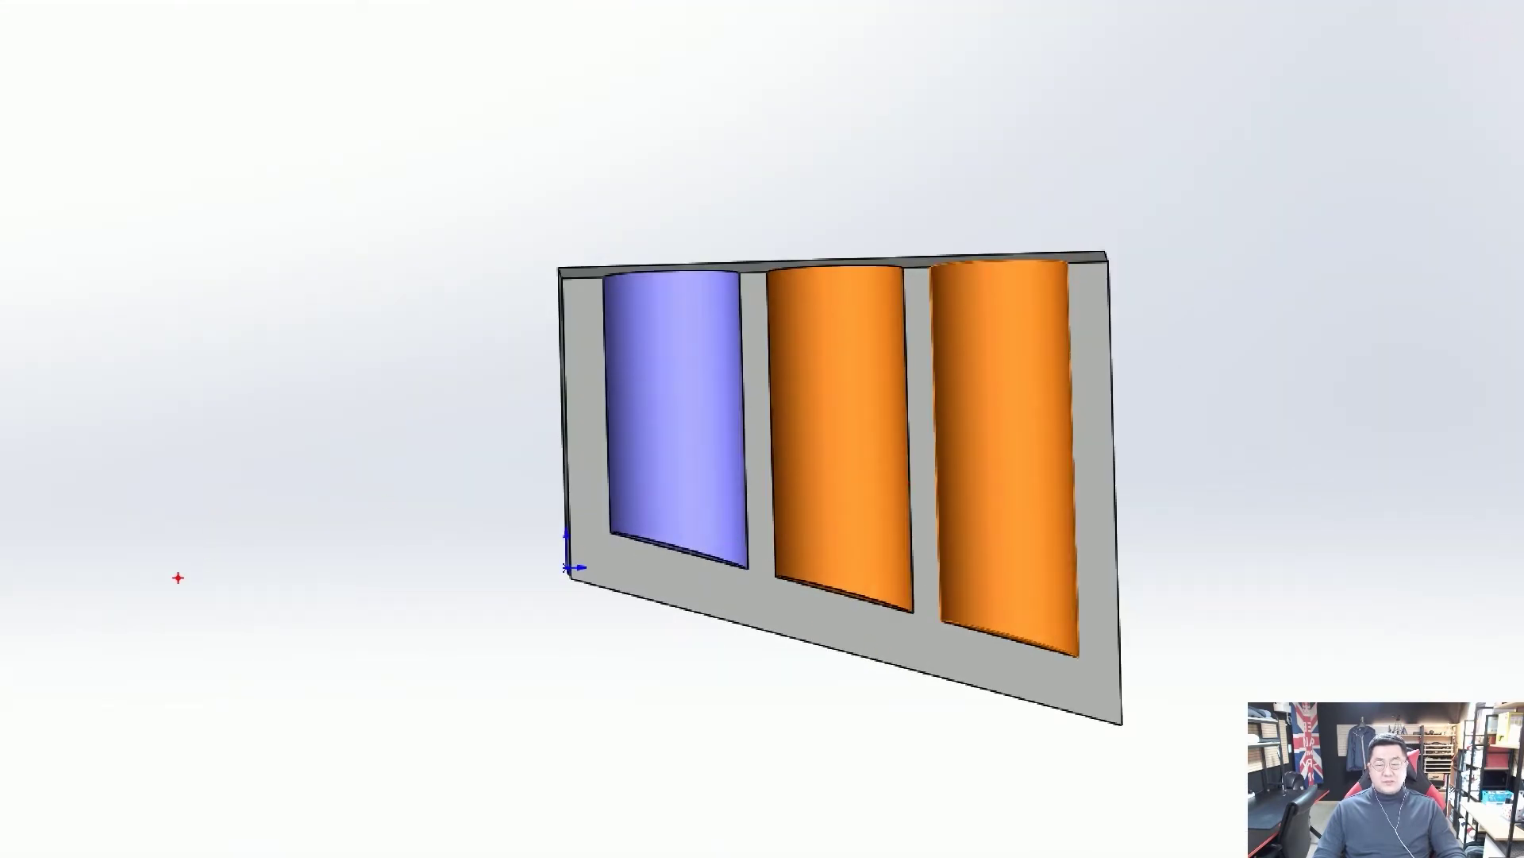
mouse_move(178, 577)
left_mouse_down()
mouse_move(491, 583)
mouse_move(699, 608)
mouse_move(1031, 702)
left_mouse_up()
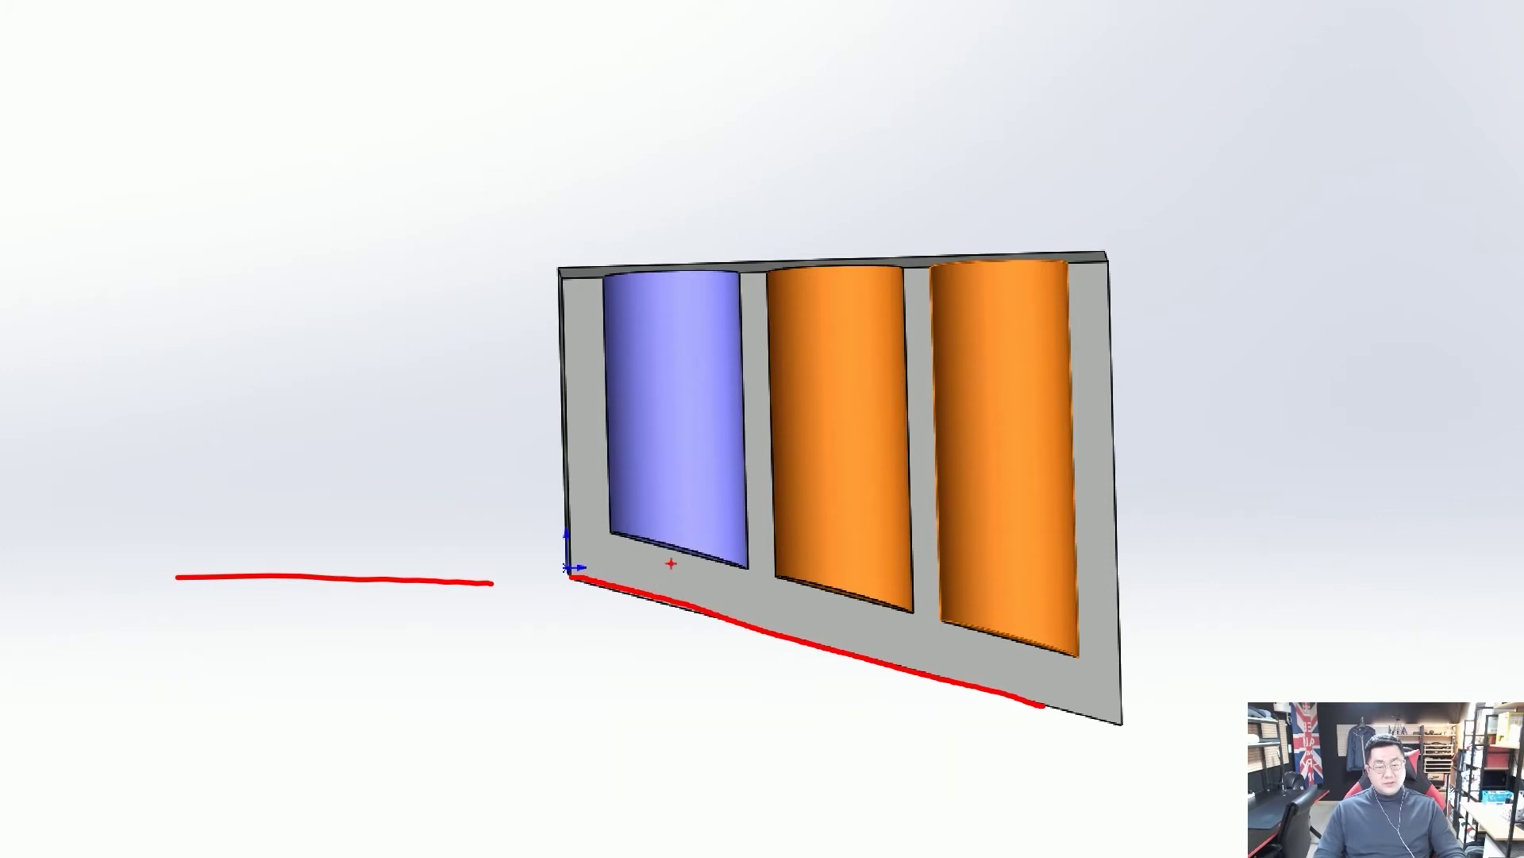
mouse_move(1116, 283)
left_mouse_down()
mouse_move(1135, 668)
mouse_move(1113, 662)
mouse_move(1146, 670)
mouse_move(1122, 594)
left_mouse_up()
left_click_drag(684, 557, 669, 583)
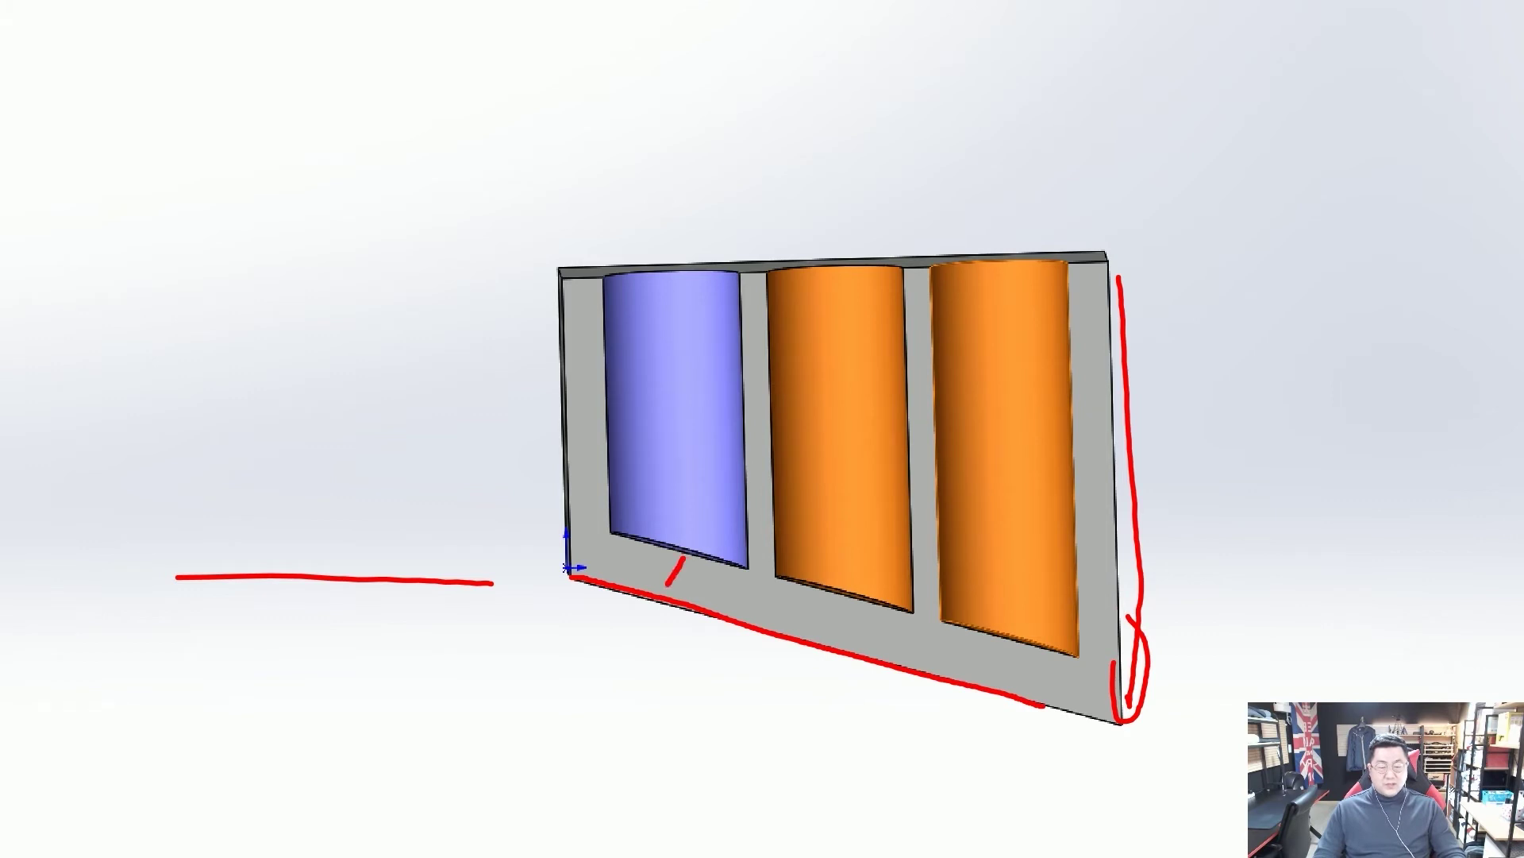
left_click_drag(821, 604, 804, 637)
left_click_drag(1018, 630, 1001, 661)
left_click_drag(677, 397, 687, 409)
mouse_move(766, 548)
left_mouse_down()
mouse_move(901, 585)
mouse_move(920, 566)
mouse_move(1040, 588)
left_mouse_up()
key("Escape")
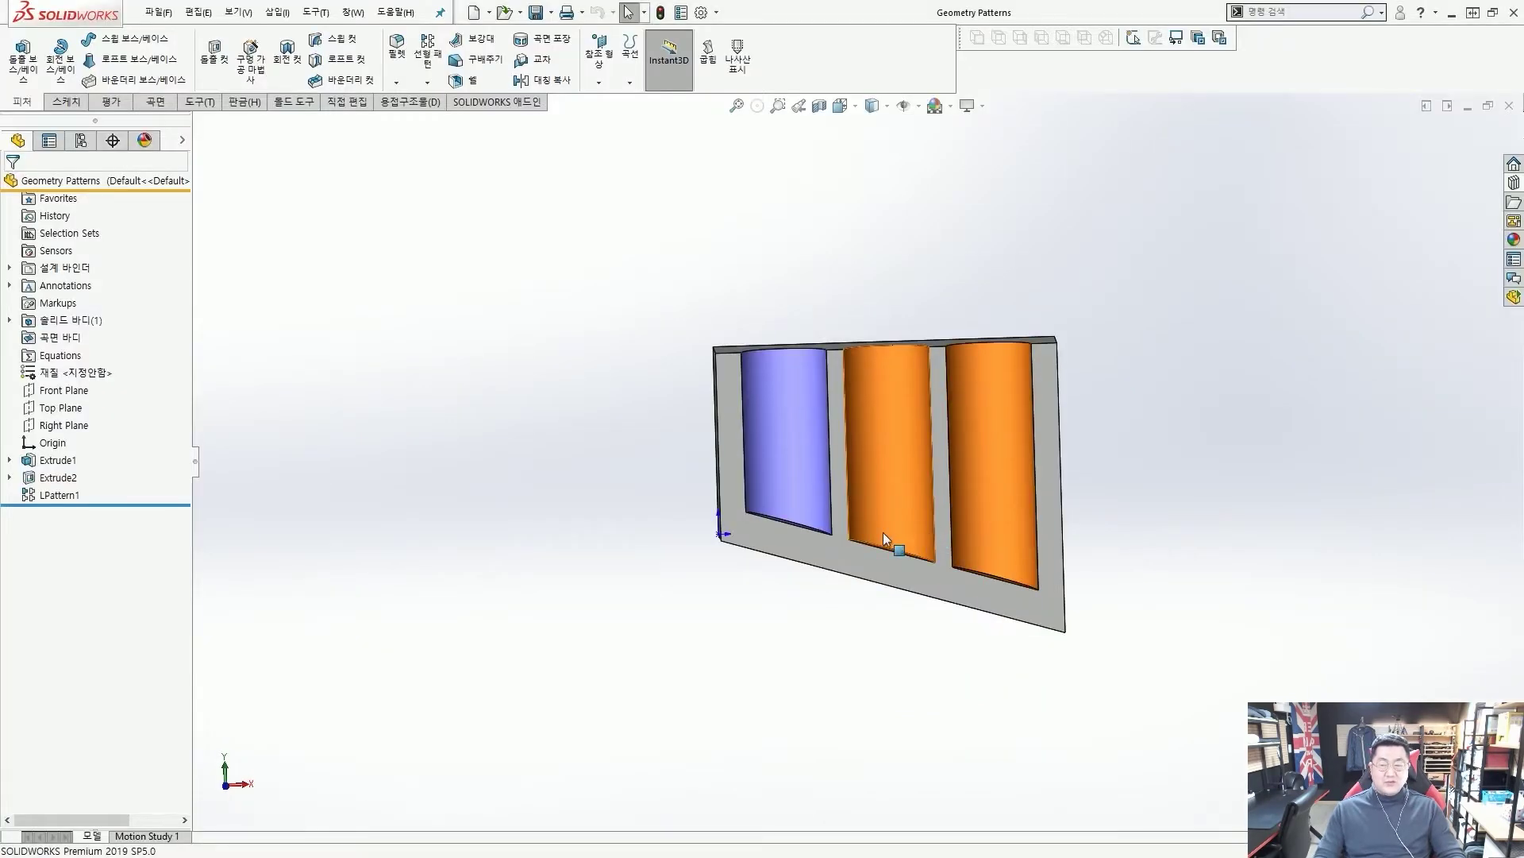
middle_click_drag(631, 507, 953, 494)
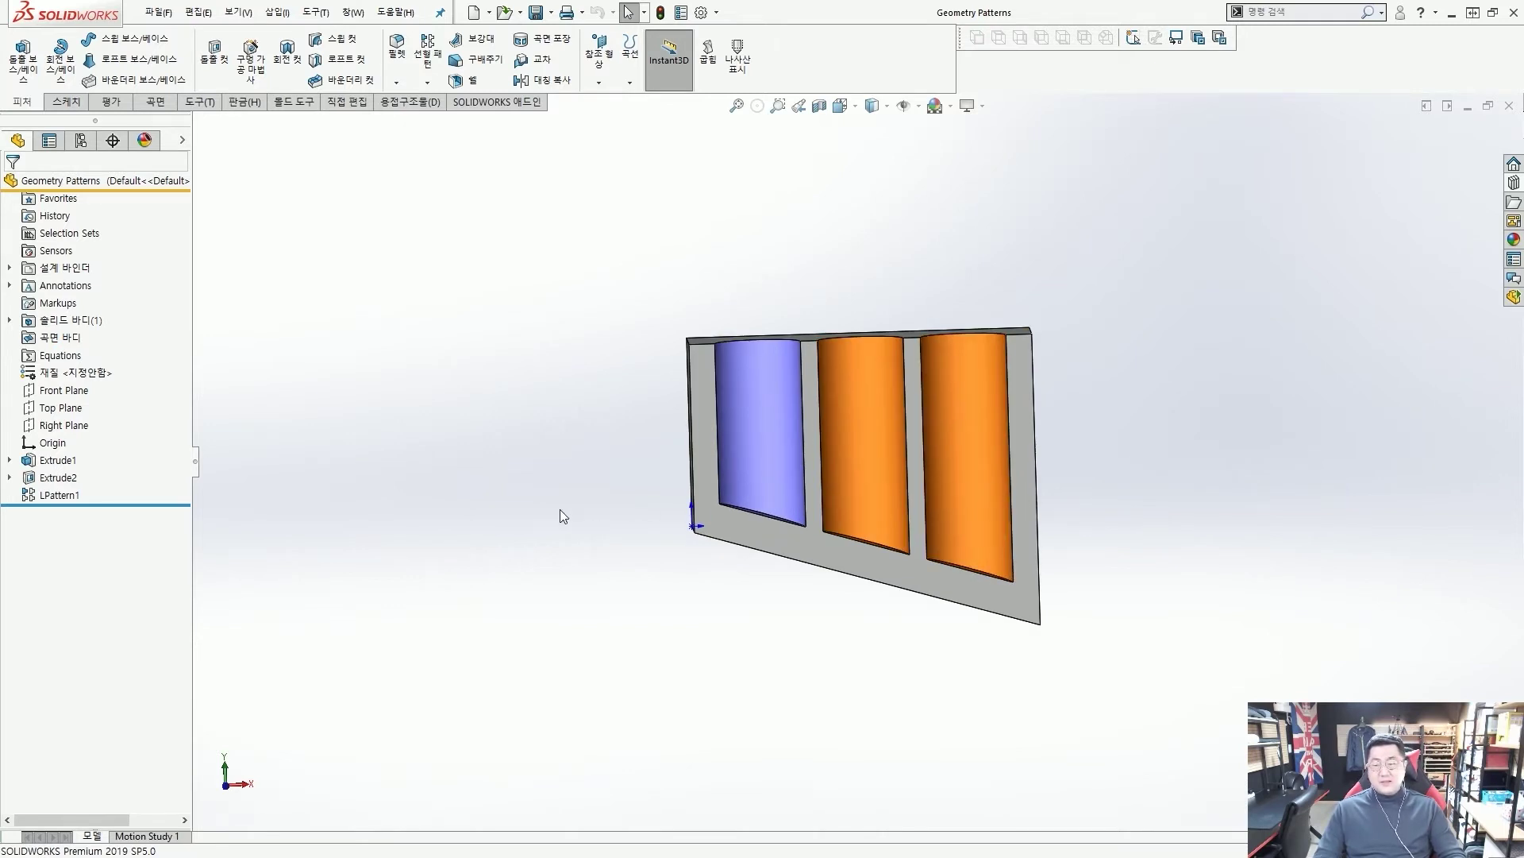
middle_click_drag(833, 449, 963, 453)
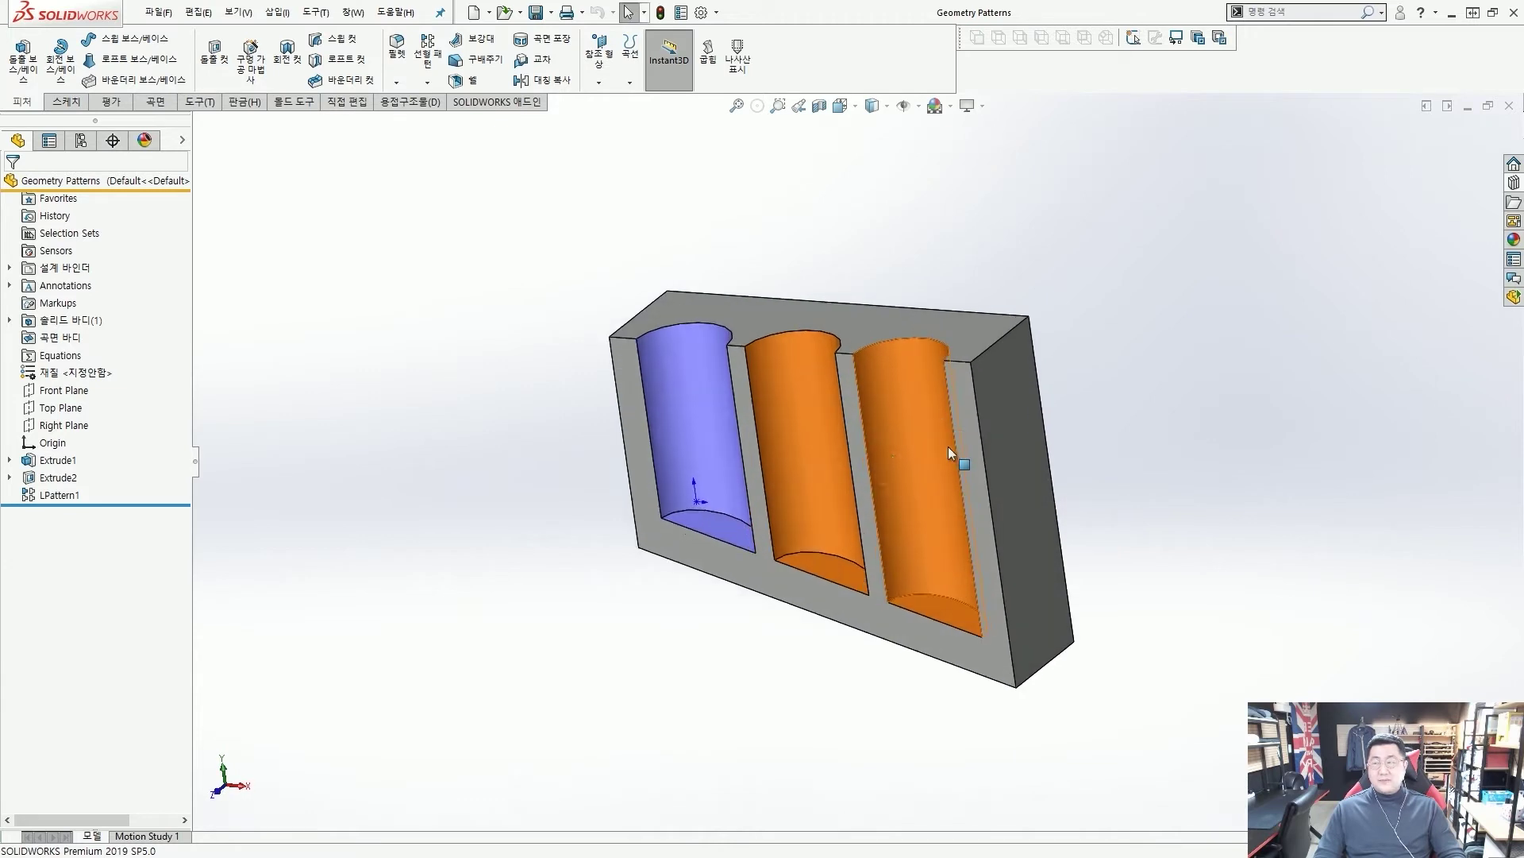
middle_click_drag(532, 472, 473, 501)
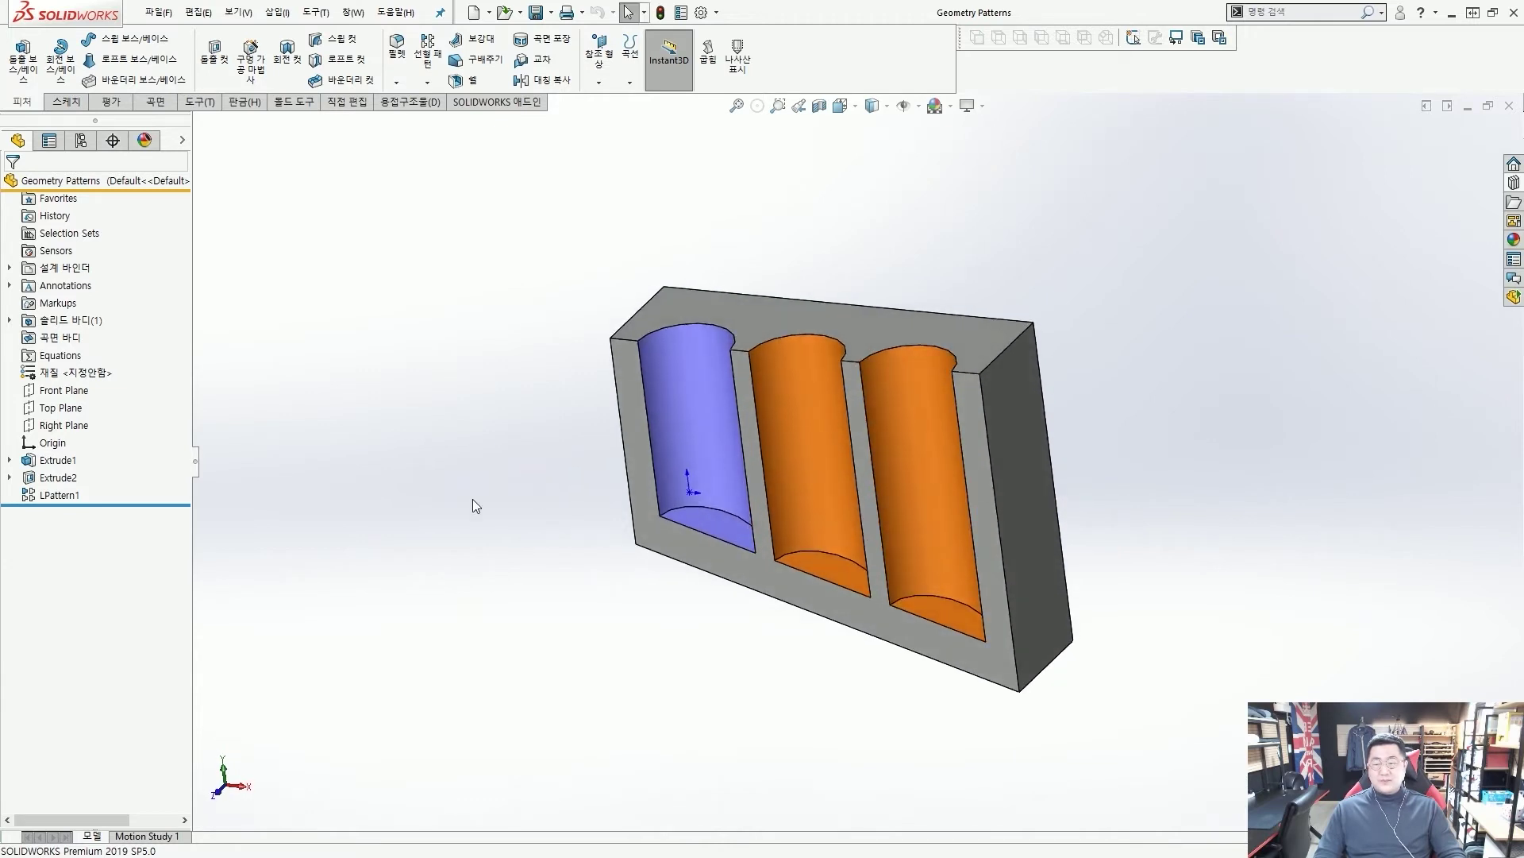
Step: Open LPattern1 for editing, review its direction edge, previewed instances and Geometry pattern option, and close it
left_click(52, 497)
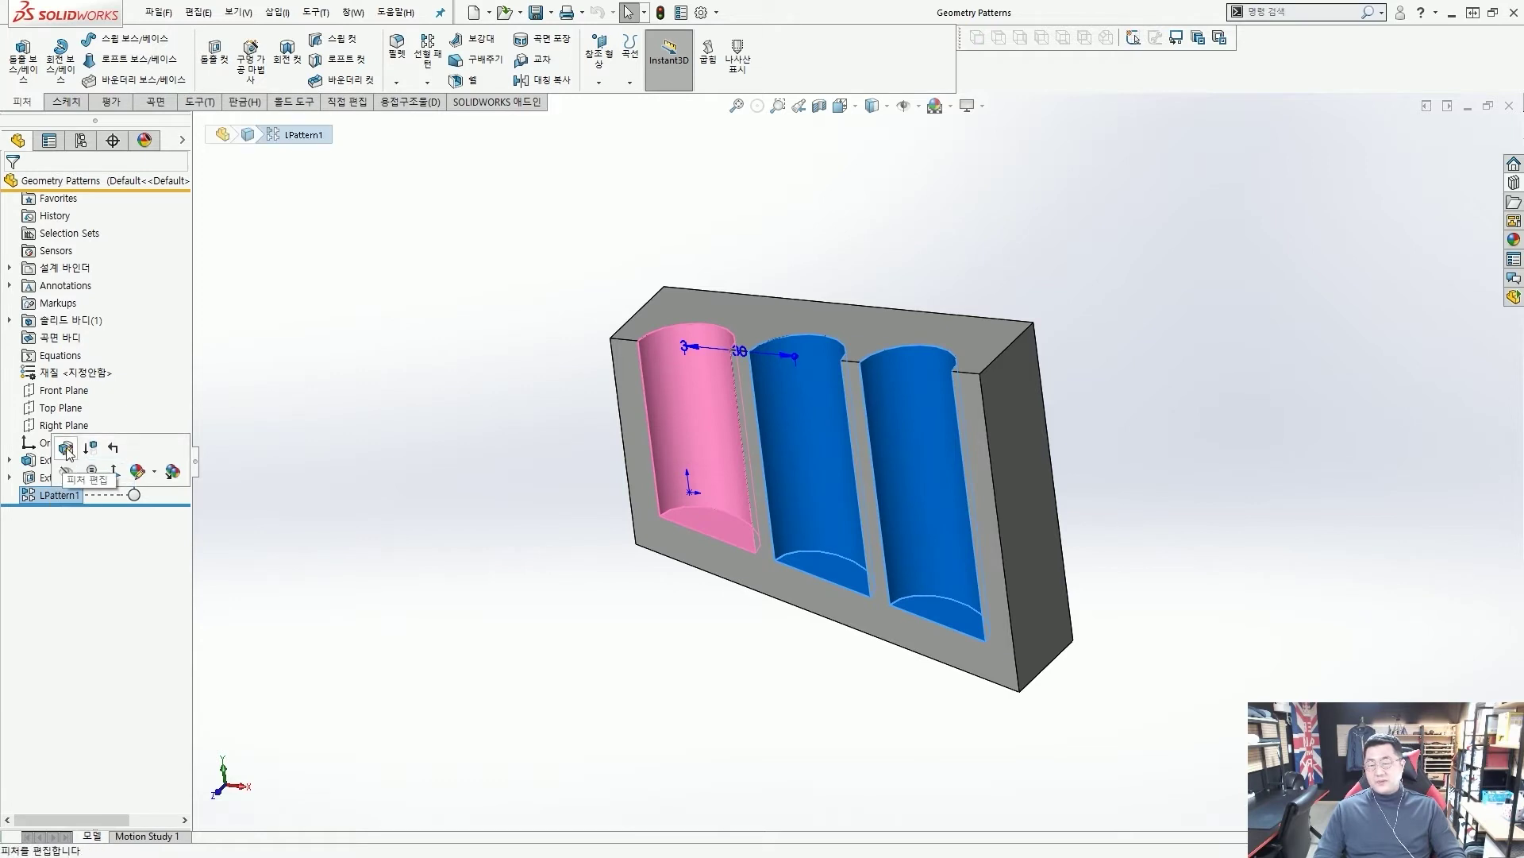
left_click(66, 450)
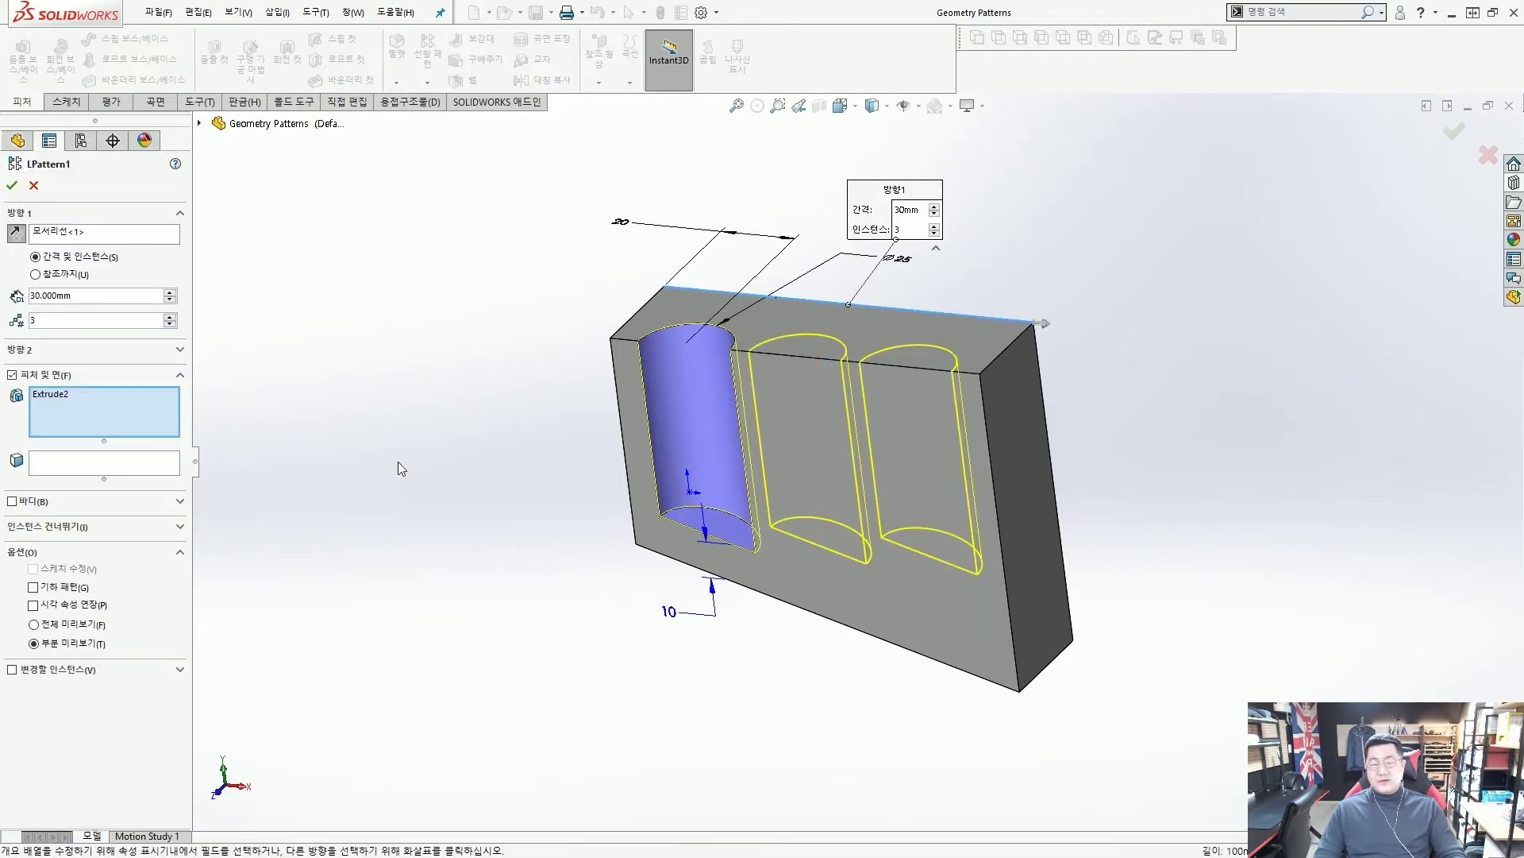
mouse_move(640, 474)
middle_mouse_down()
mouse_move(649, 431)
mouse_move(591, 422)
middle_mouse_up()
mouse_move(112, 213)
left_mouse_down()
mouse_move(44, 244)
mouse_move(62, 251)
left_mouse_up()
mouse_move(825, 309)
left_mouse_down()
mouse_move(801, 296)
mouse_move(843, 306)
left_mouse_up()
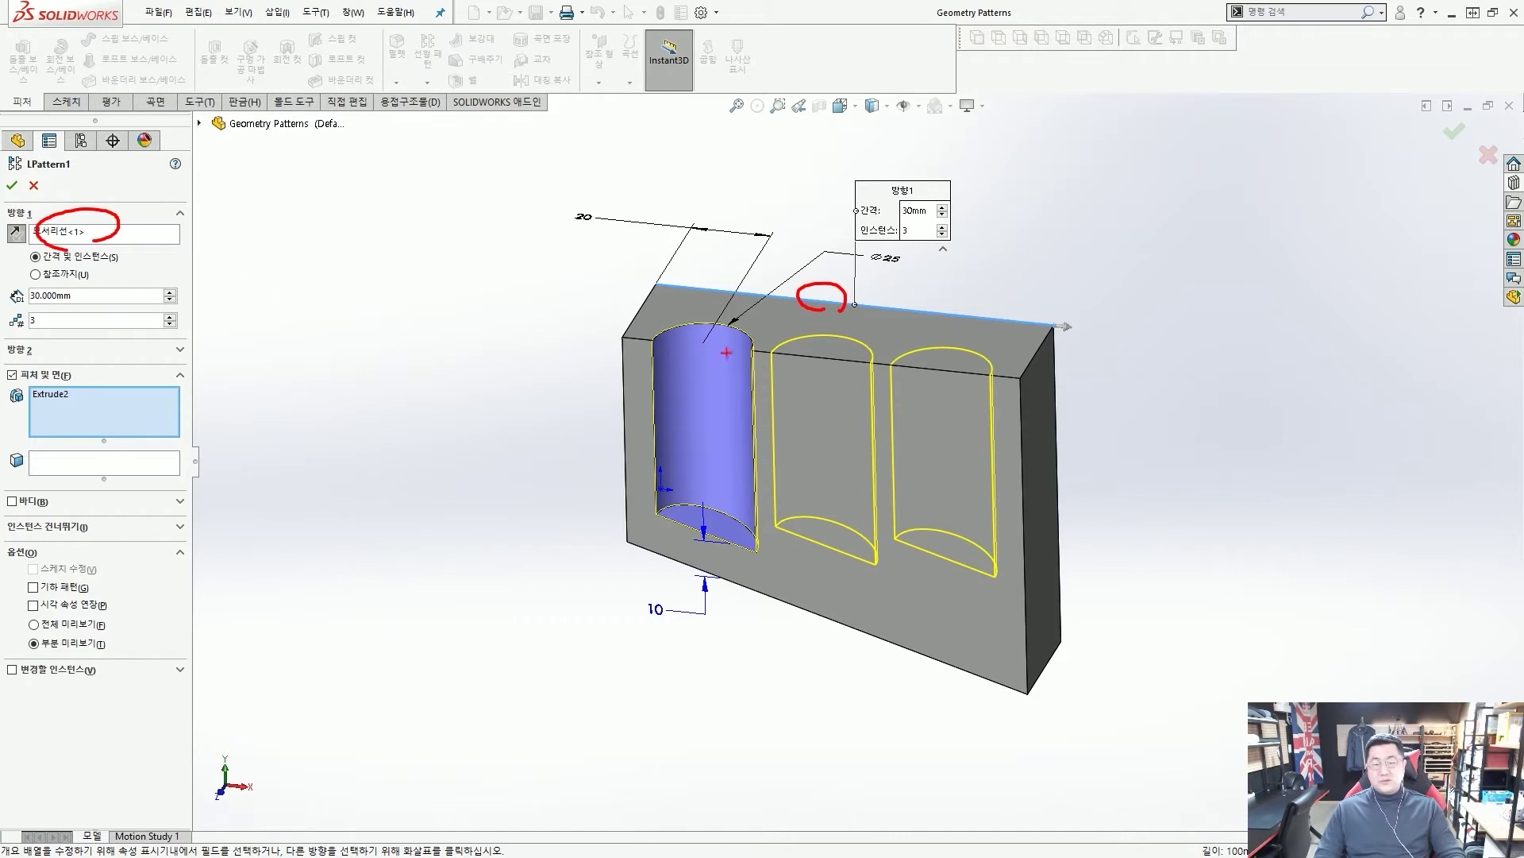
mouse_move(721, 343)
left_mouse_down()
mouse_move(848, 308)
mouse_move(874, 345)
mouse_move(966, 375)
left_mouse_up()
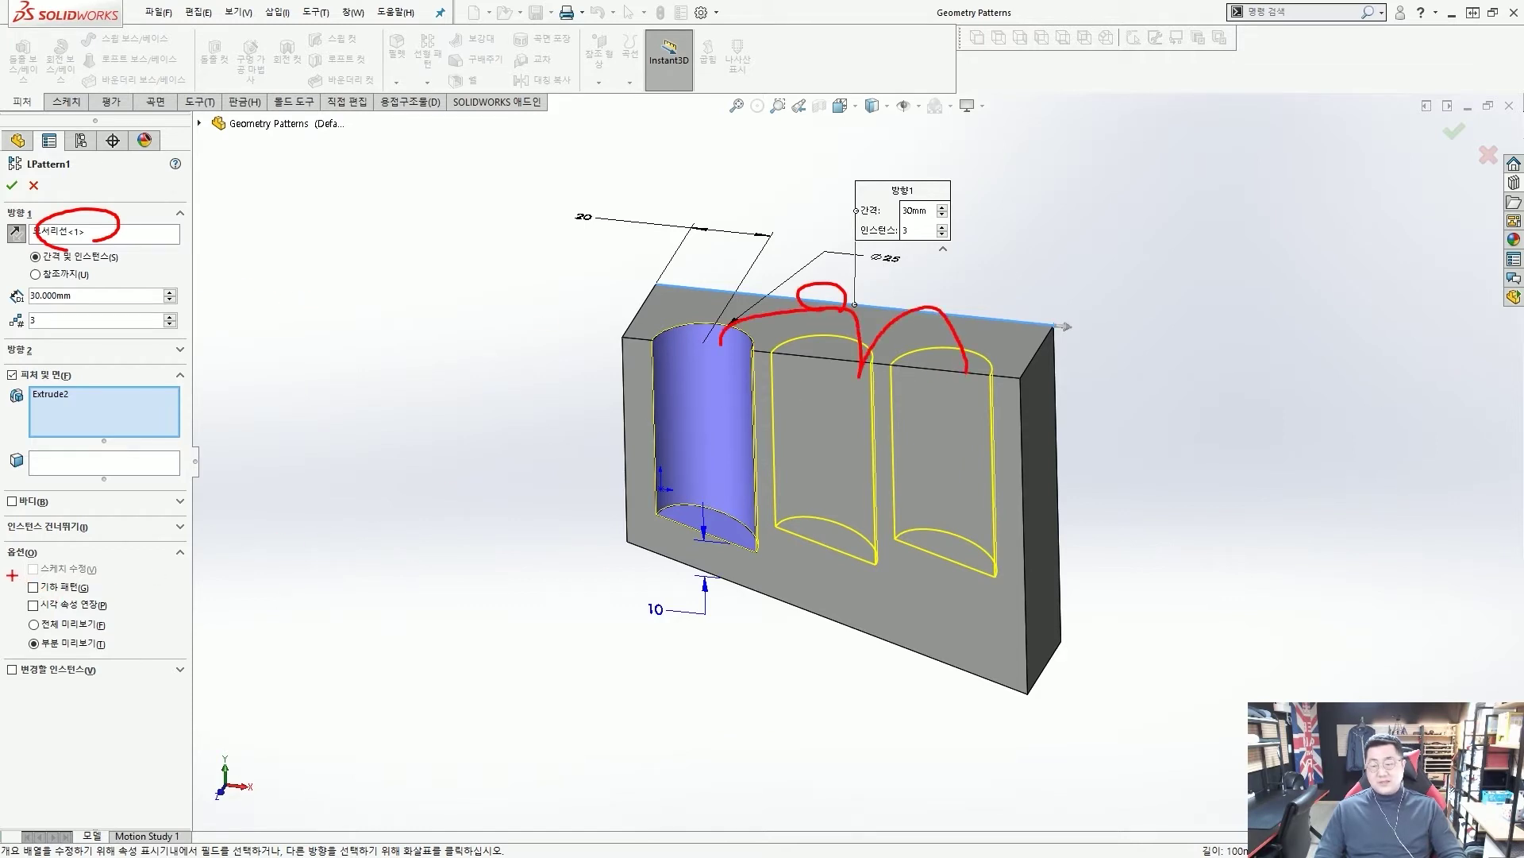
left_click_drag(12, 575, 116, 596)
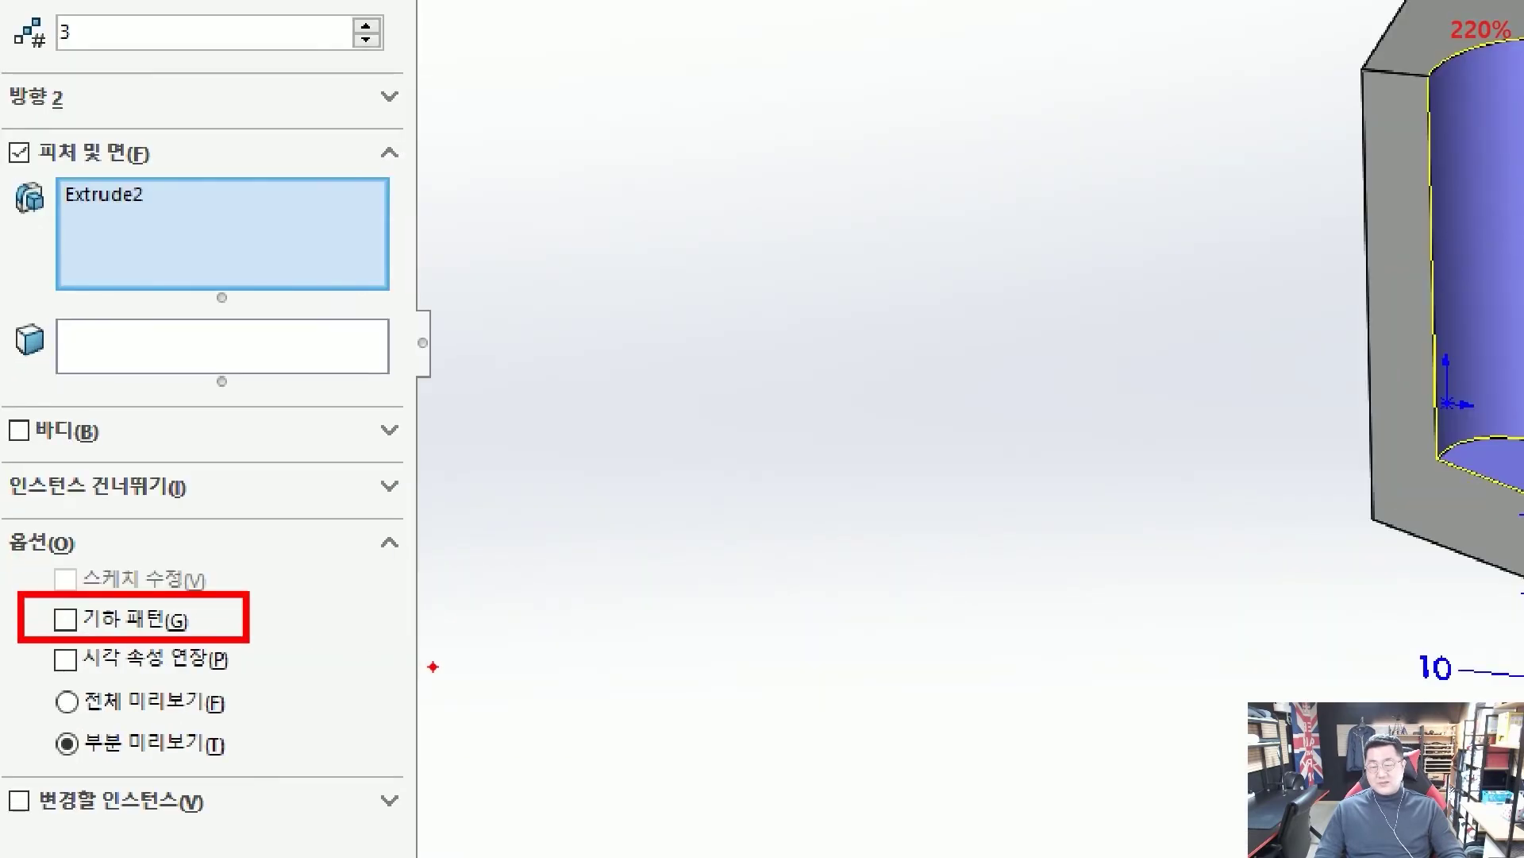
left_click_drag(481, 675, 254, 629)
key("Escape")
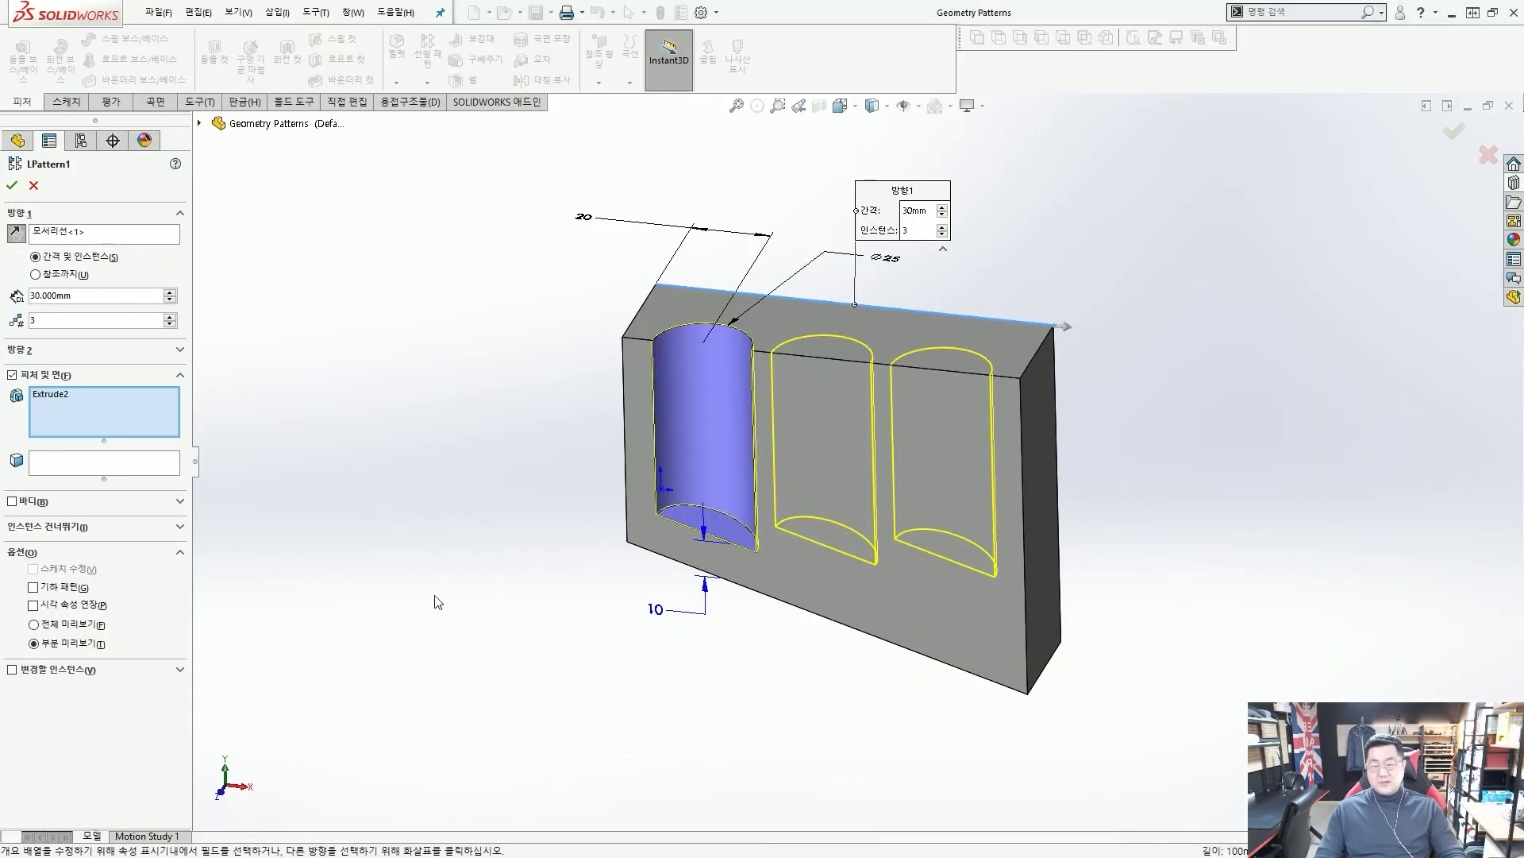
right_click(485, 560)
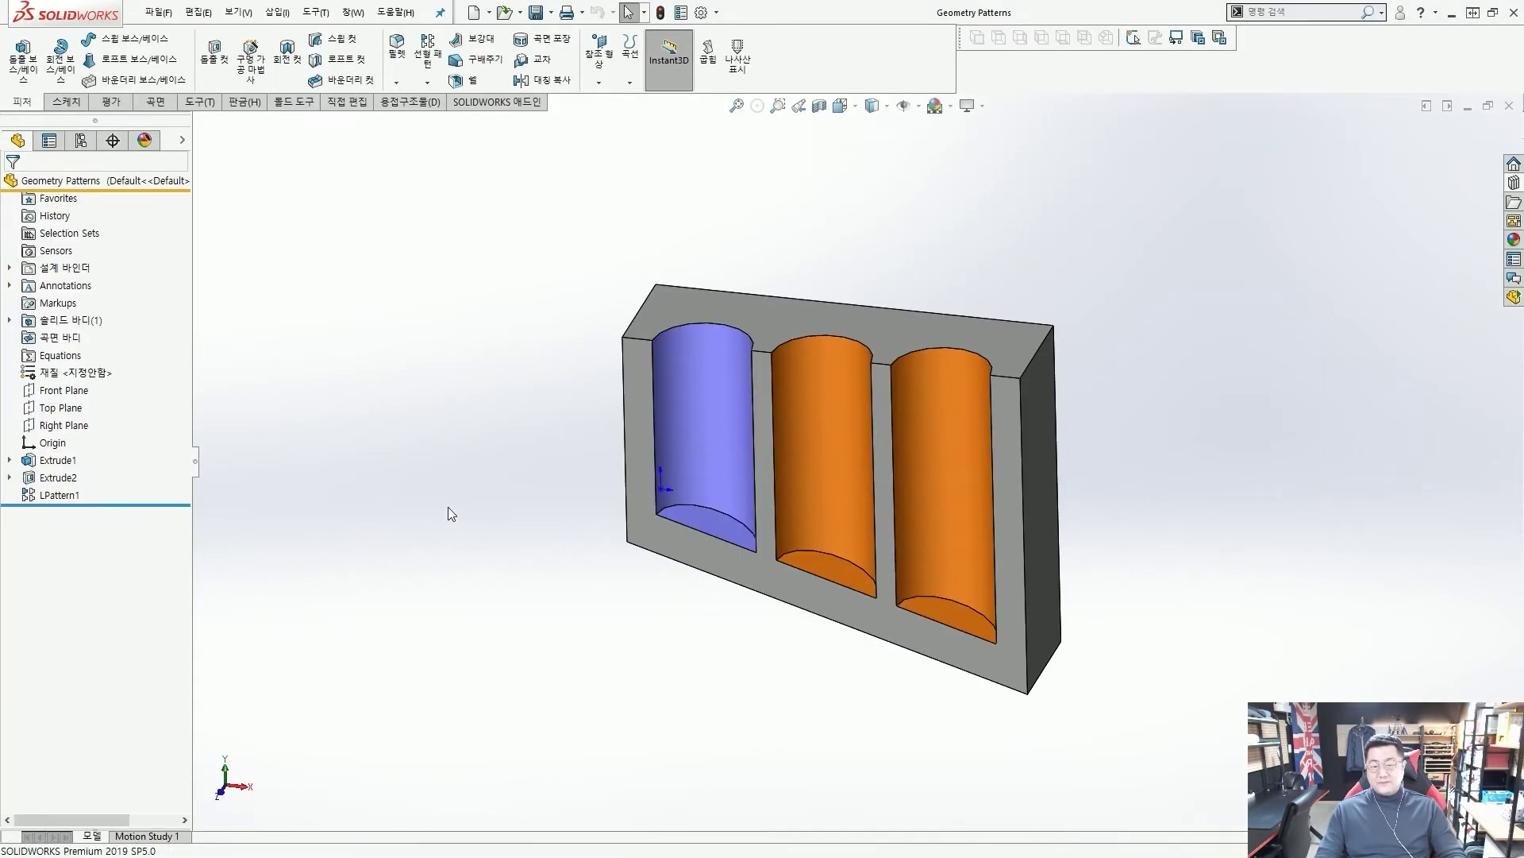
Step: Open the seed cut Extrude2 for editing and review its Offset From Surface end condition and offset distance
left_click(60, 479)
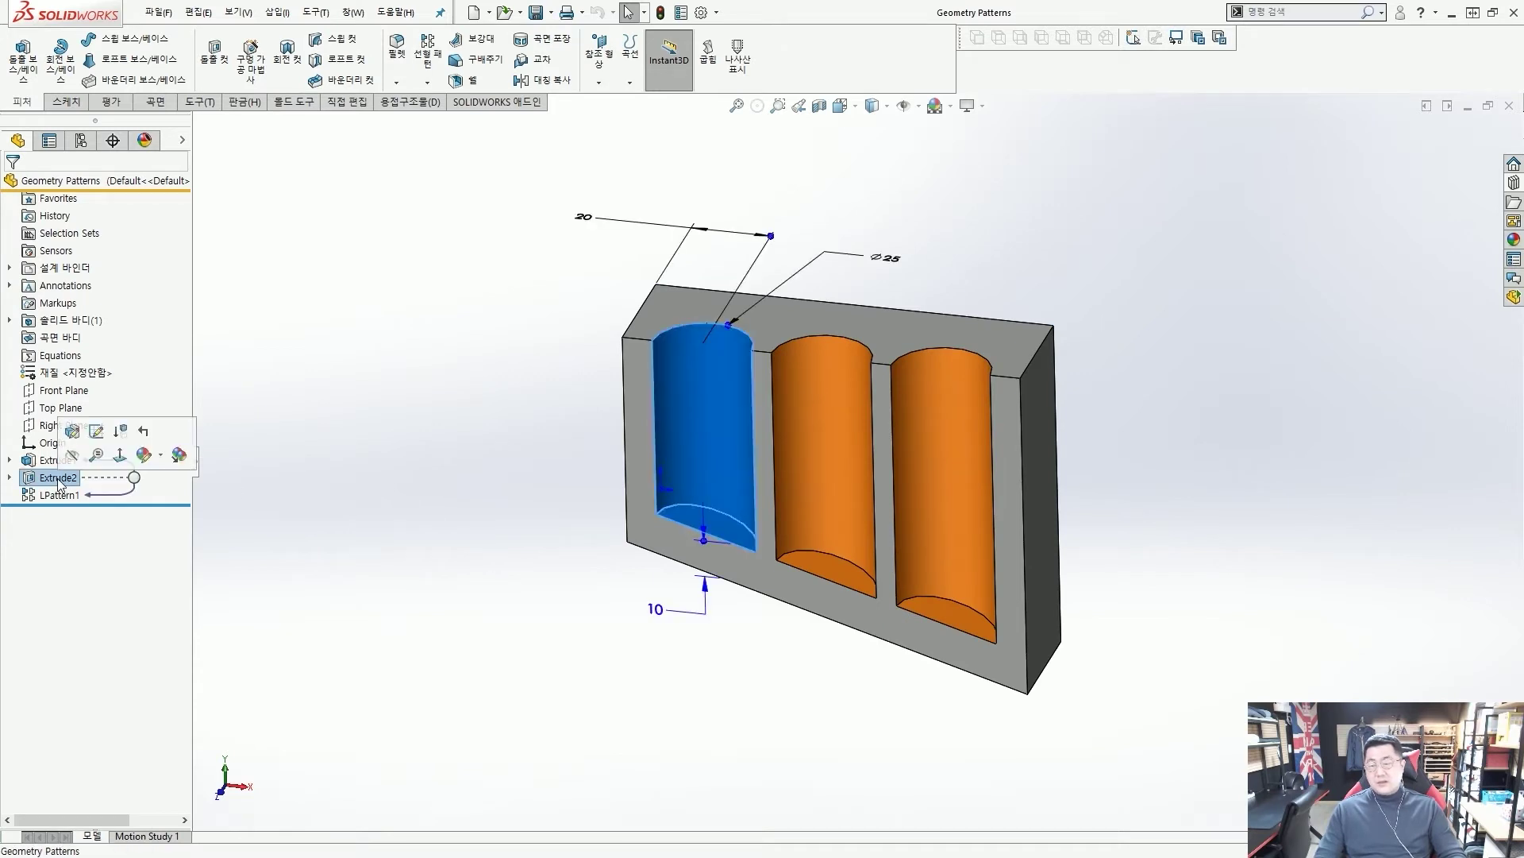
left_click(198, 503)
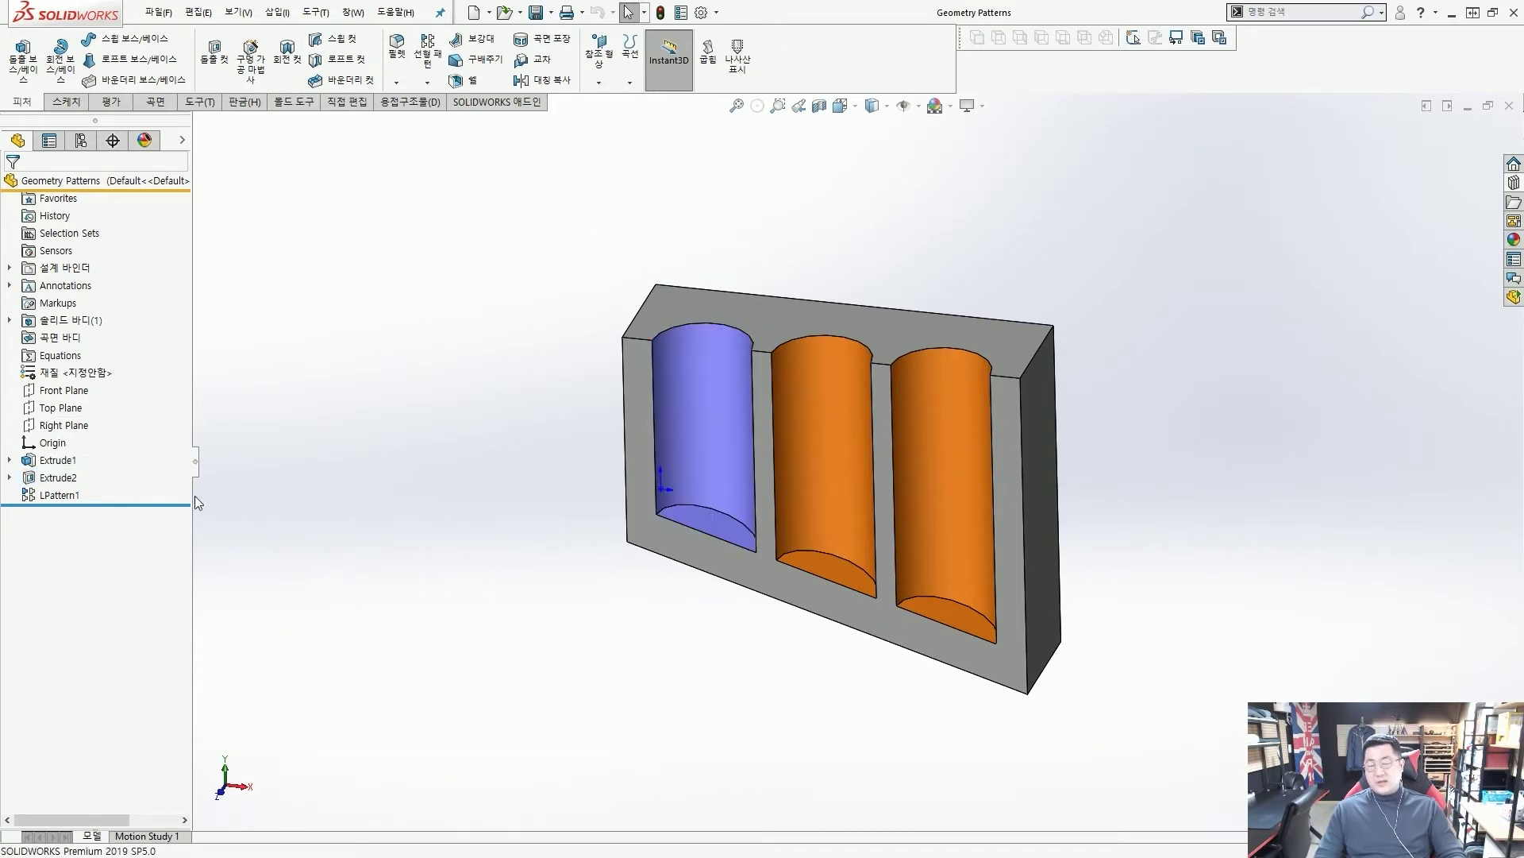
left_click(67, 477)
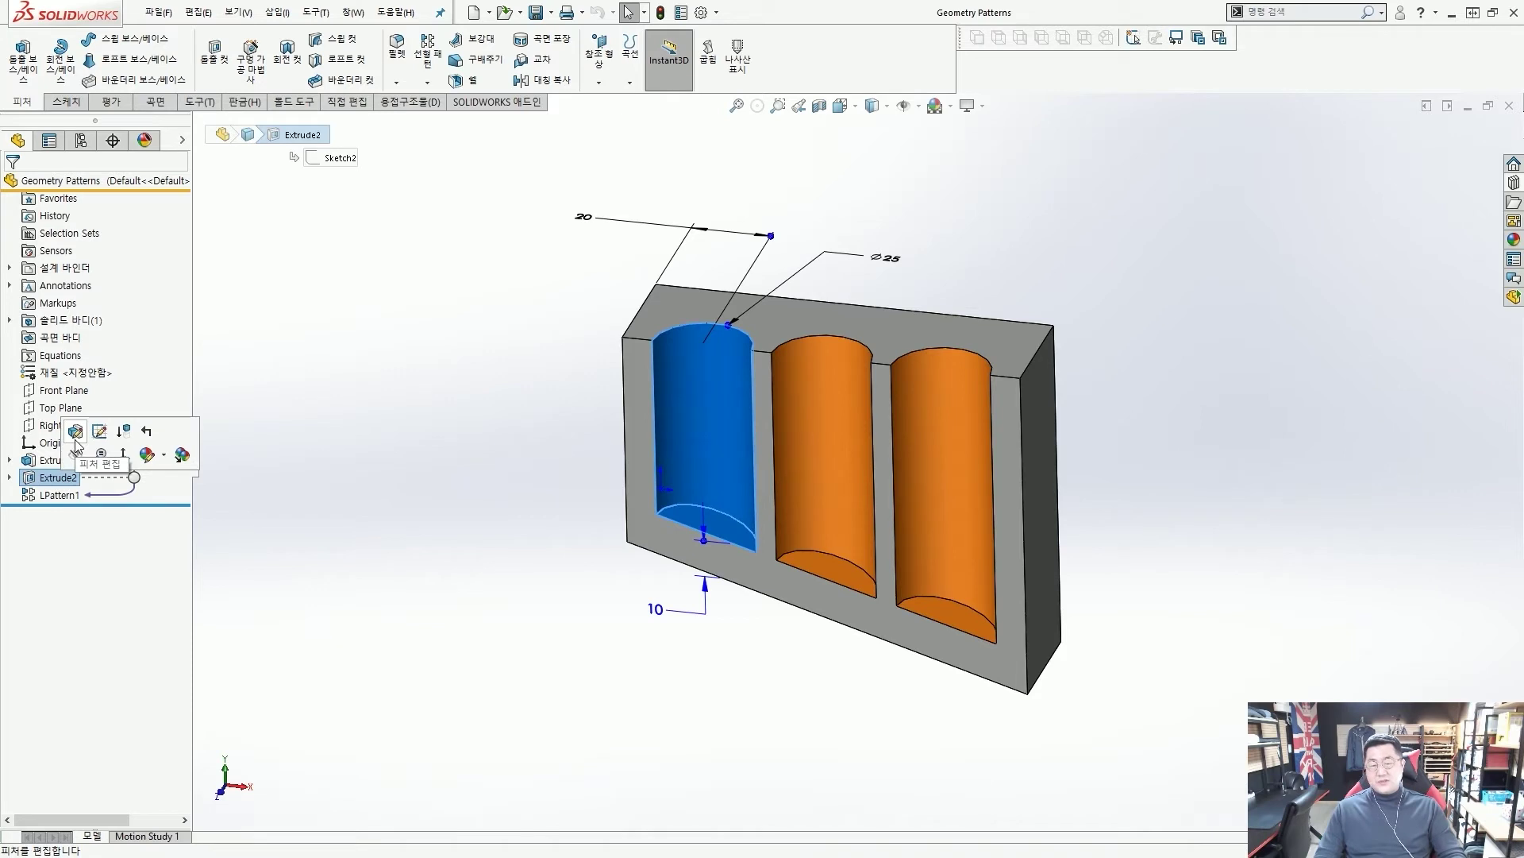
left_click(76, 435)
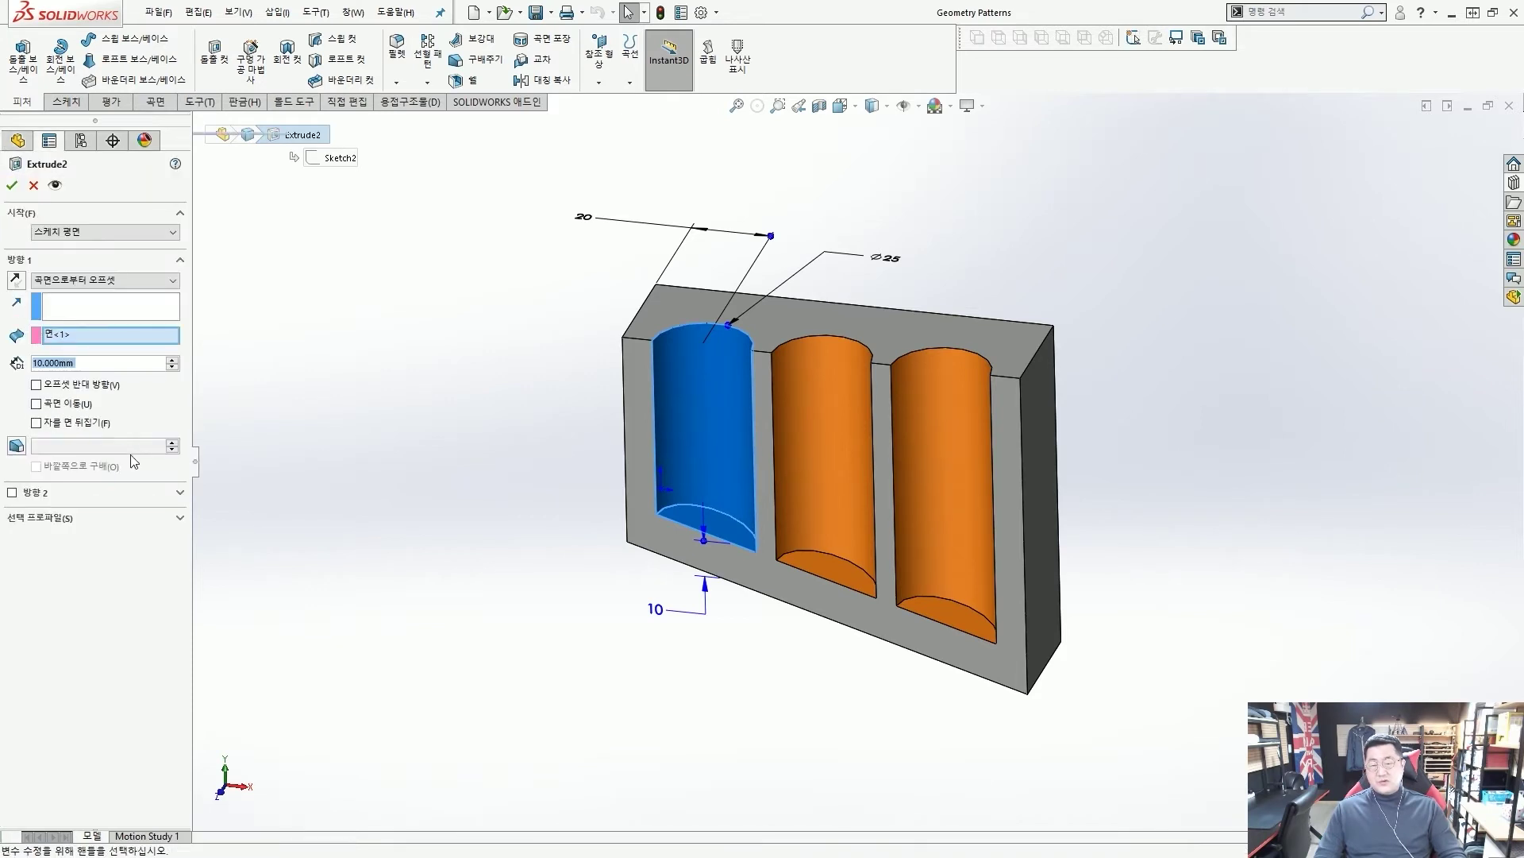
left_click_drag(17, 260, 185, 304)
left_click_drag(8, 347, 89, 379)
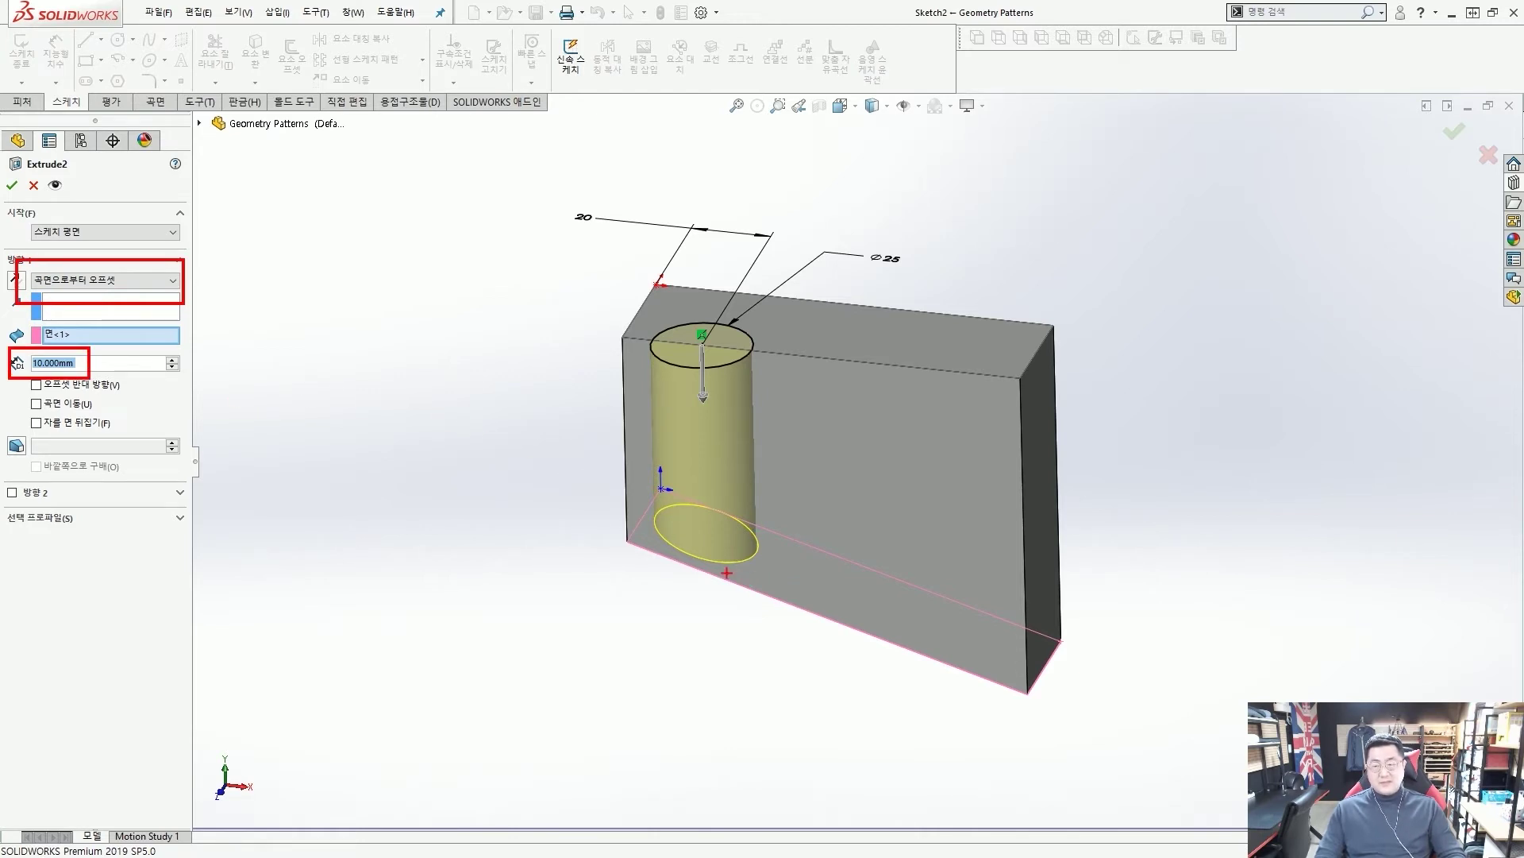
key("Escape")
Step: Examine from the front how the seed cut's preview is offset from the sloping bottom face, and leave the feature edit
middle_click_drag(731, 586, 799, 487)
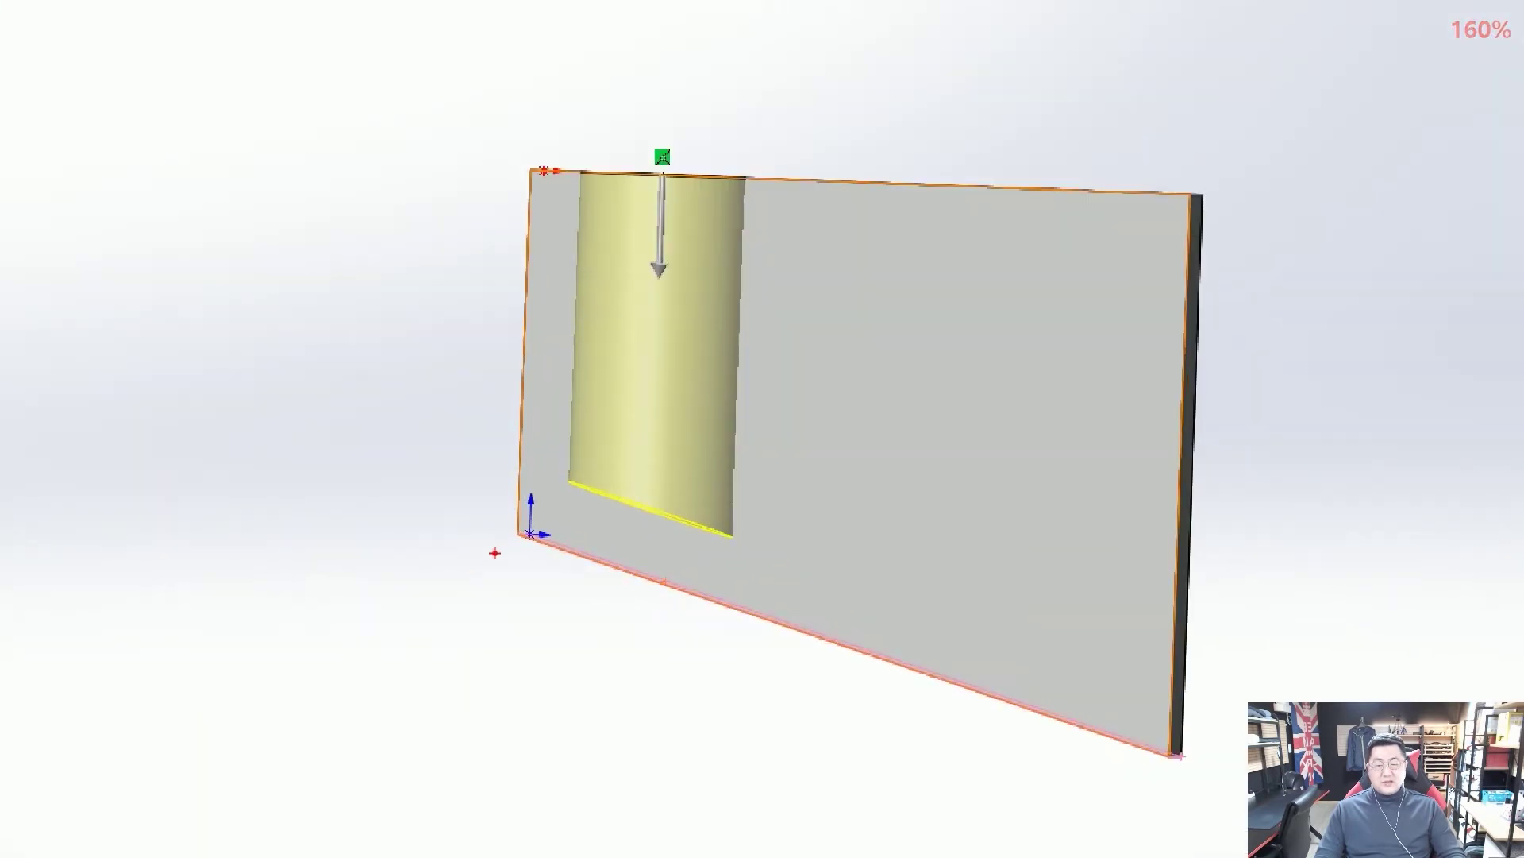
left_click_drag(606, 558, 1126, 572)
mouse_move(481, 518)
left_mouse_down()
mouse_move(923, 681)
mouse_move(1135, 733)
left_mouse_up()
mouse_move(650, 560)
left_mouse_down()
mouse_move(660, 523)
mouse_move(723, 579)
left_mouse_up()
left_click_drag(869, 597, 912, 619)
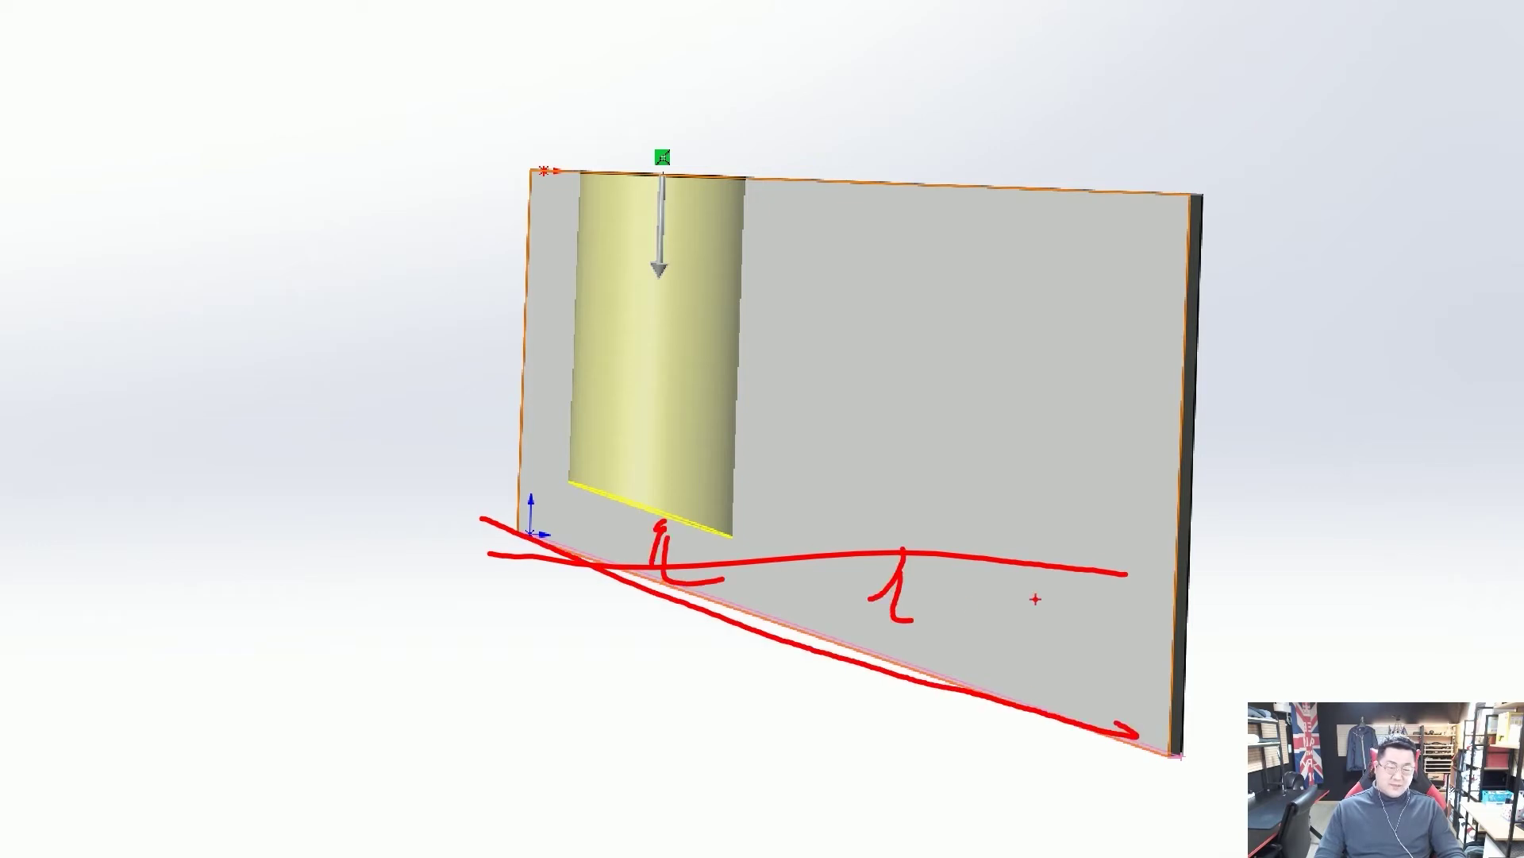
left_click_drag(1041, 602, 1050, 629)
left_click_drag(1068, 629, 1082, 619)
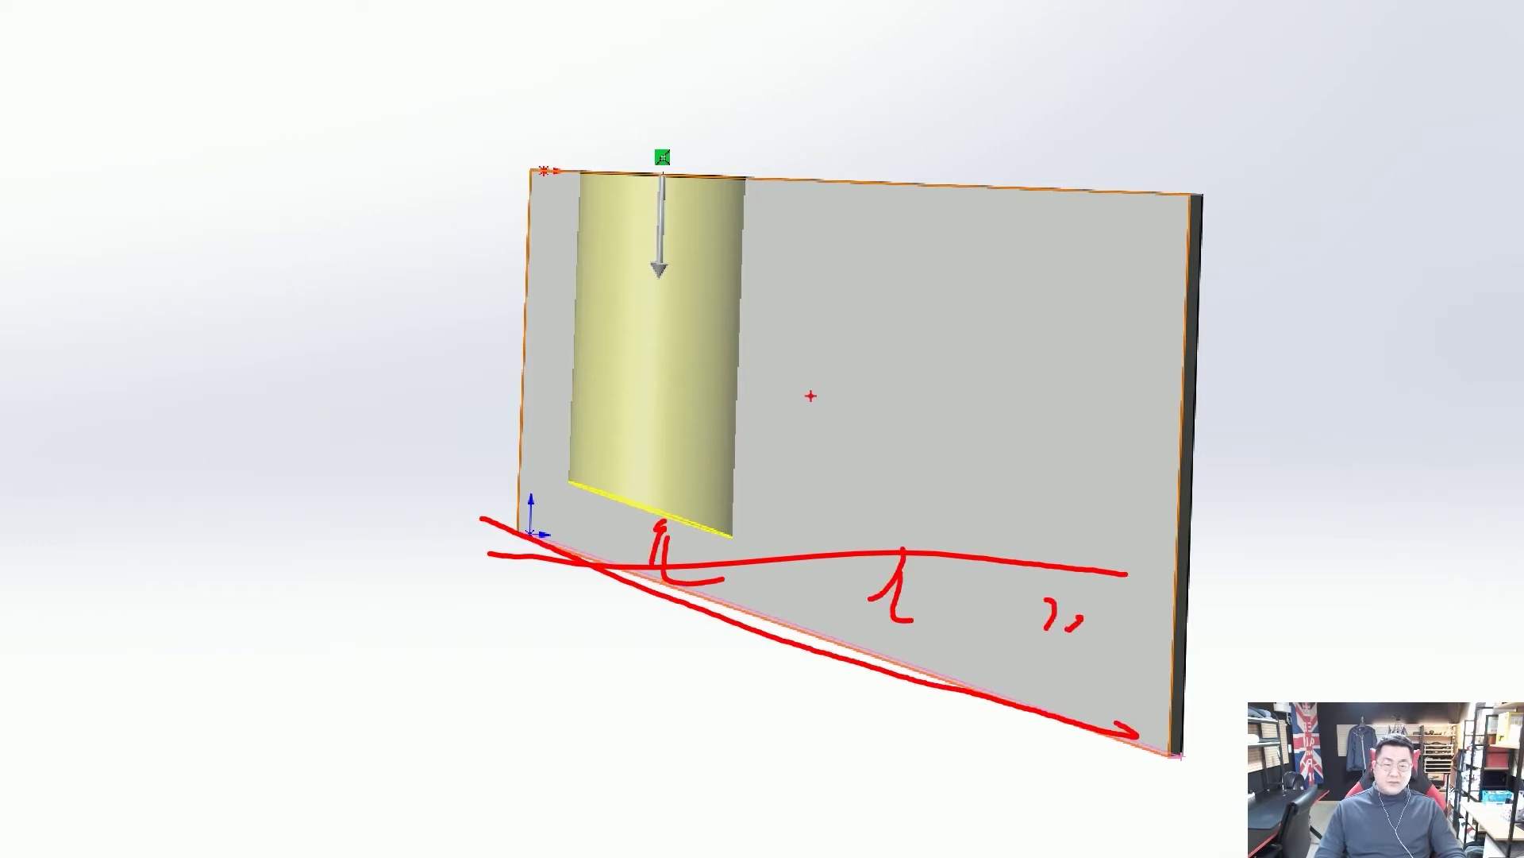
mouse_move(806, 192)
left_mouse_down()
mouse_move(804, 461)
mouse_move(840, 520)
mouse_move(924, 413)
mouse_move(913, 203)
left_mouse_up()
mouse_move(1041, 205)
left_mouse_down()
mouse_move(1043, 505)
mouse_move(1092, 568)
mouse_move(1108, 413)
mouse_move(1097, 203)
mouse_move(1082, 185)
mouse_move(1028, 197)
left_mouse_up()
key("Escape")
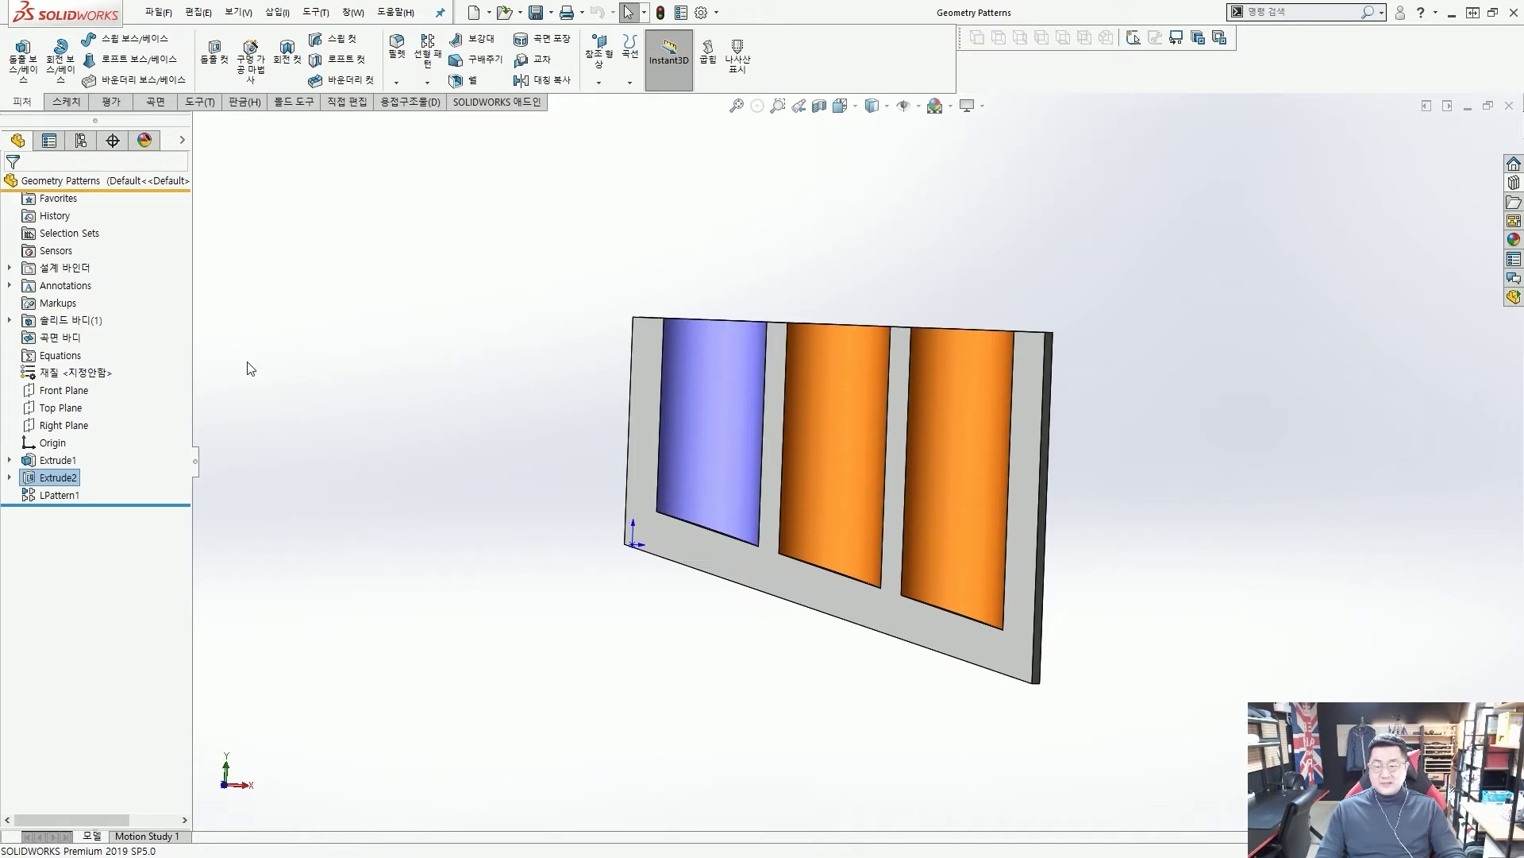
Step: Turn on the Geometry pattern option for LPattern1 and apply the change
left_click(251, 365)
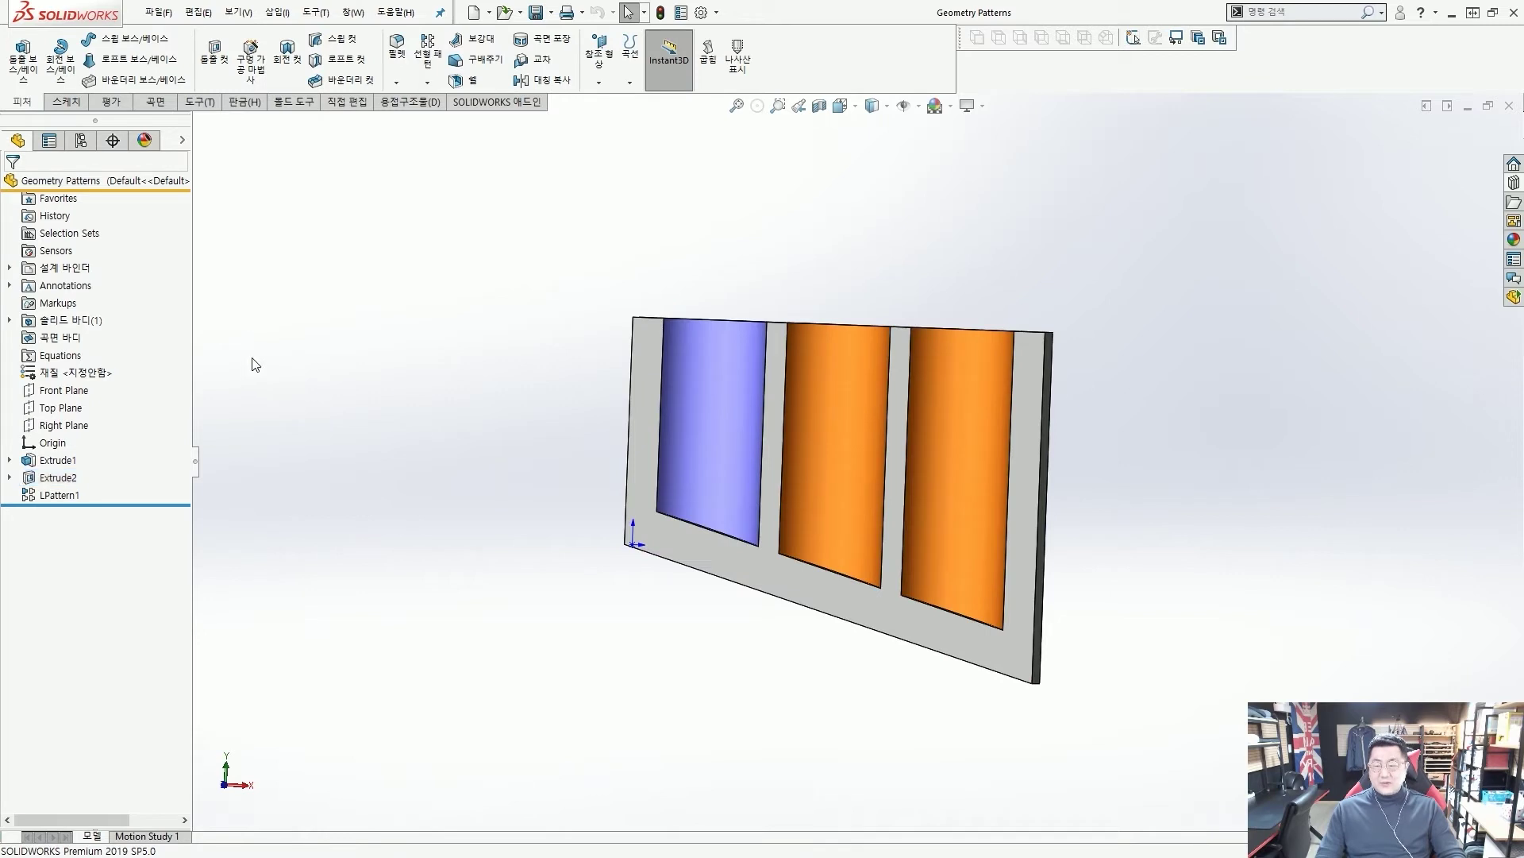
left_click(62, 495)
left_click(73, 447)
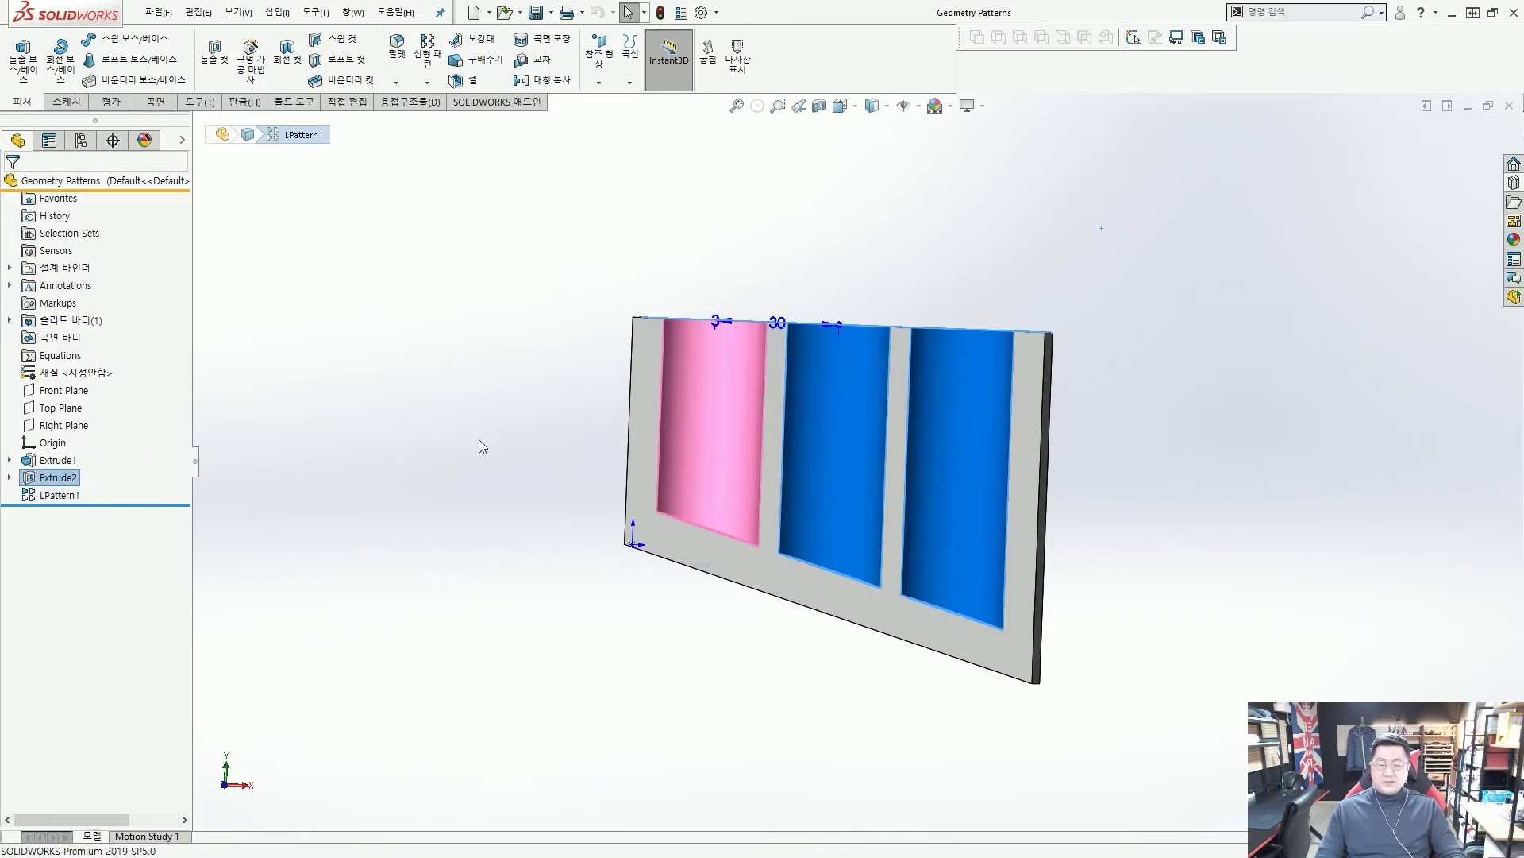
key("alt")
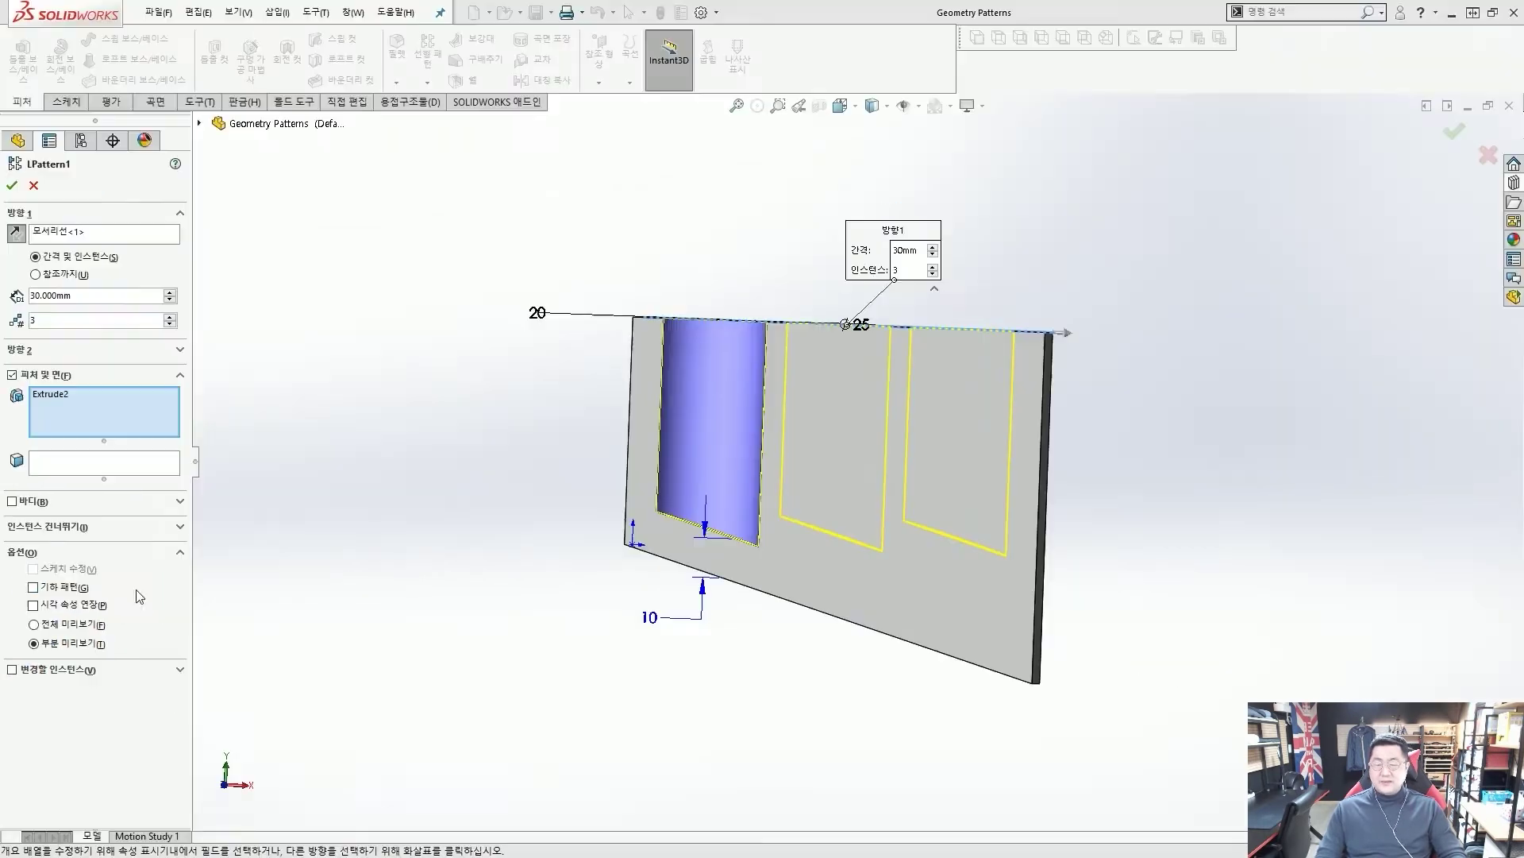
left_click(70, 587)
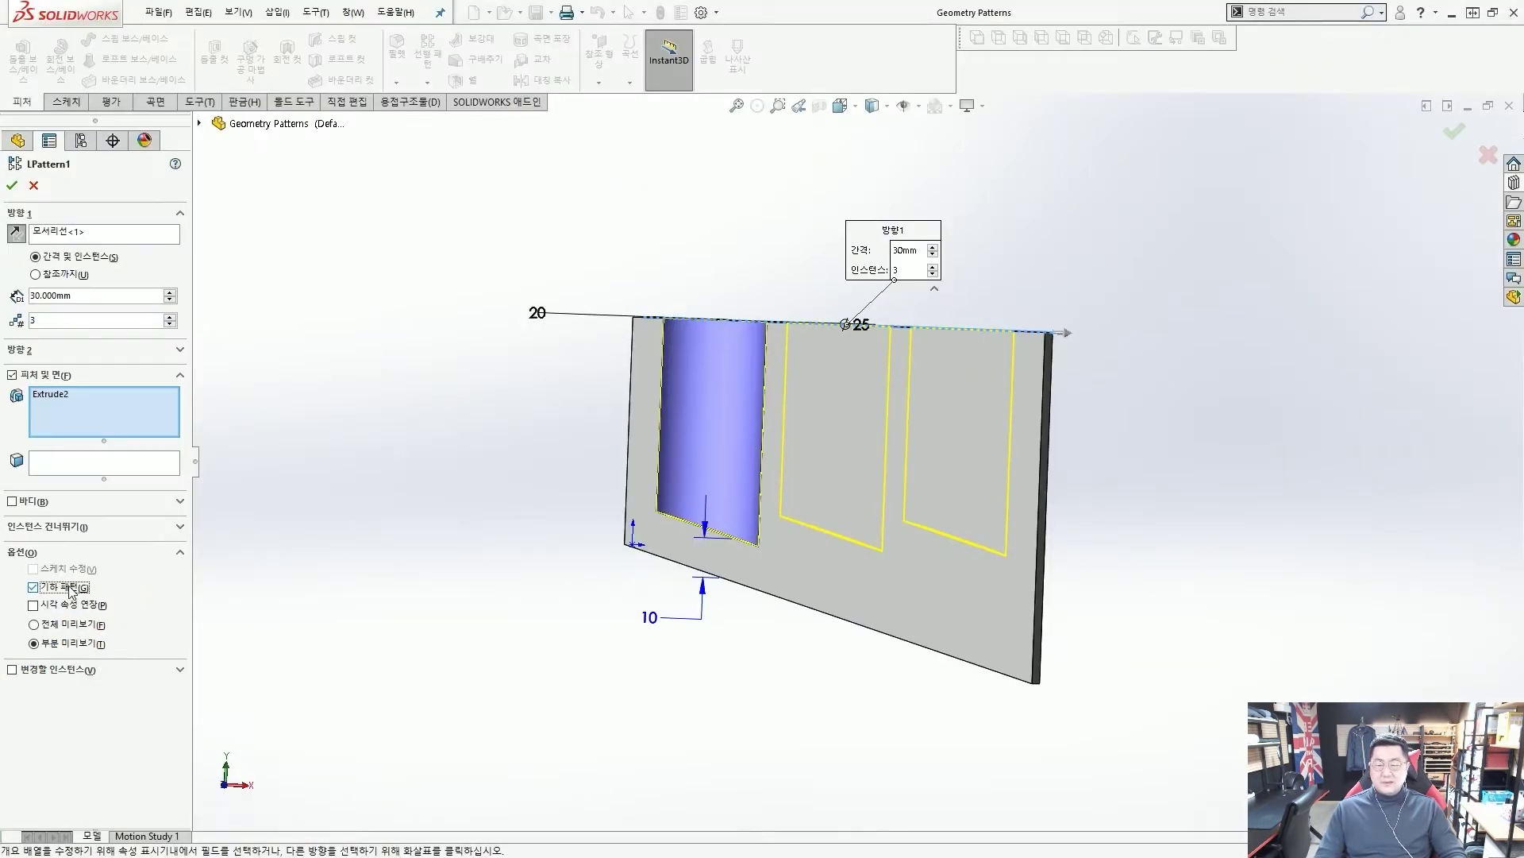
left_click(13, 186)
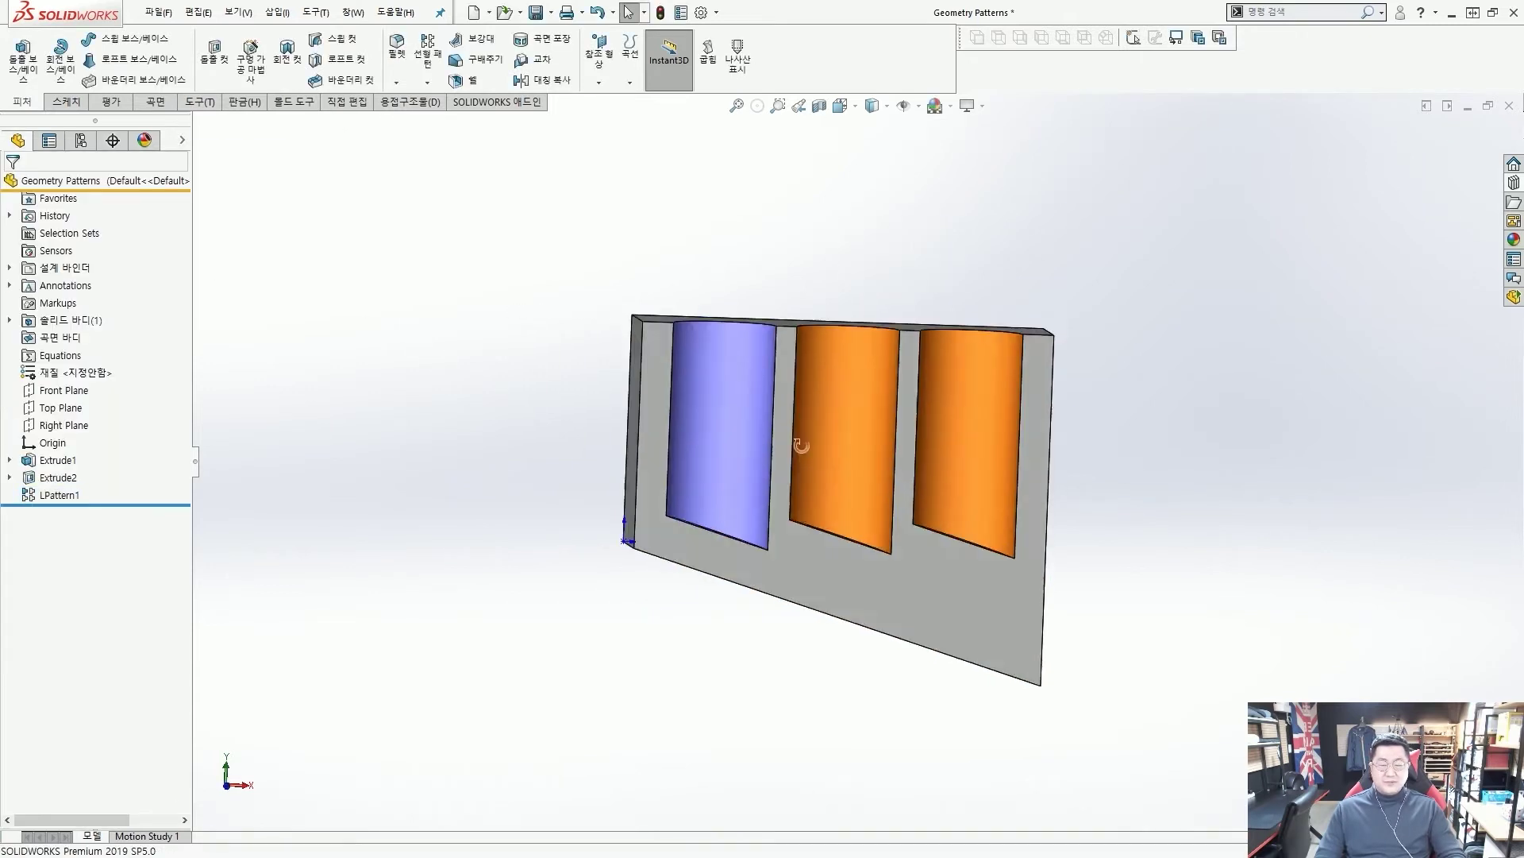
Step: Examine the bottoms of the three cuts against the block's sloping edge, and review LPattern1's Geometry pattern setting
middle_click_drag(801, 446, 826, 484)
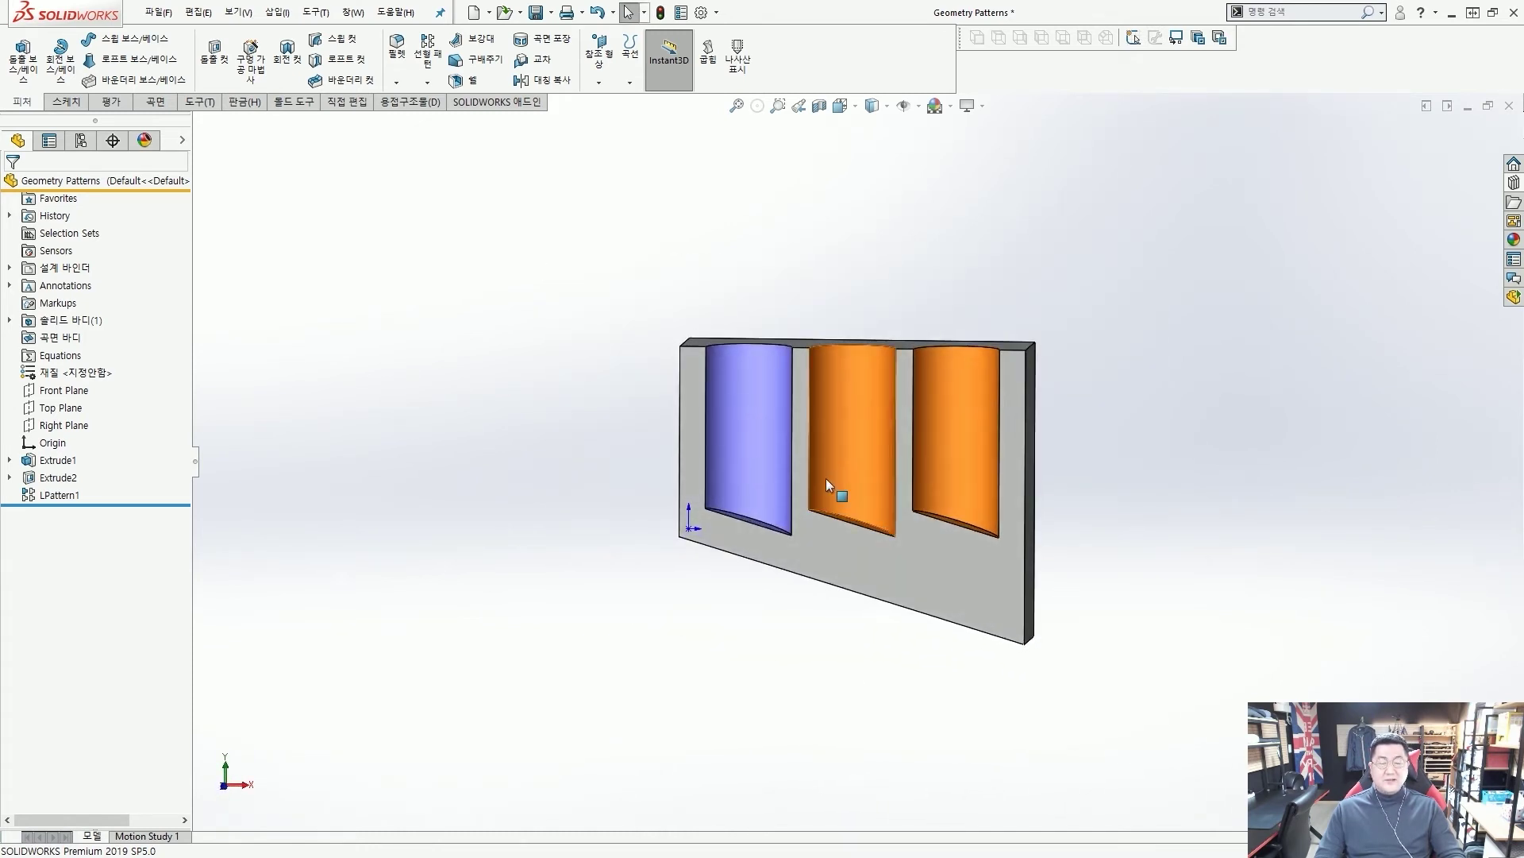
scroll(827, 481, "down", 2)
scroll(837, 493, "up", 3)
scroll(837, 466, "down", 4)
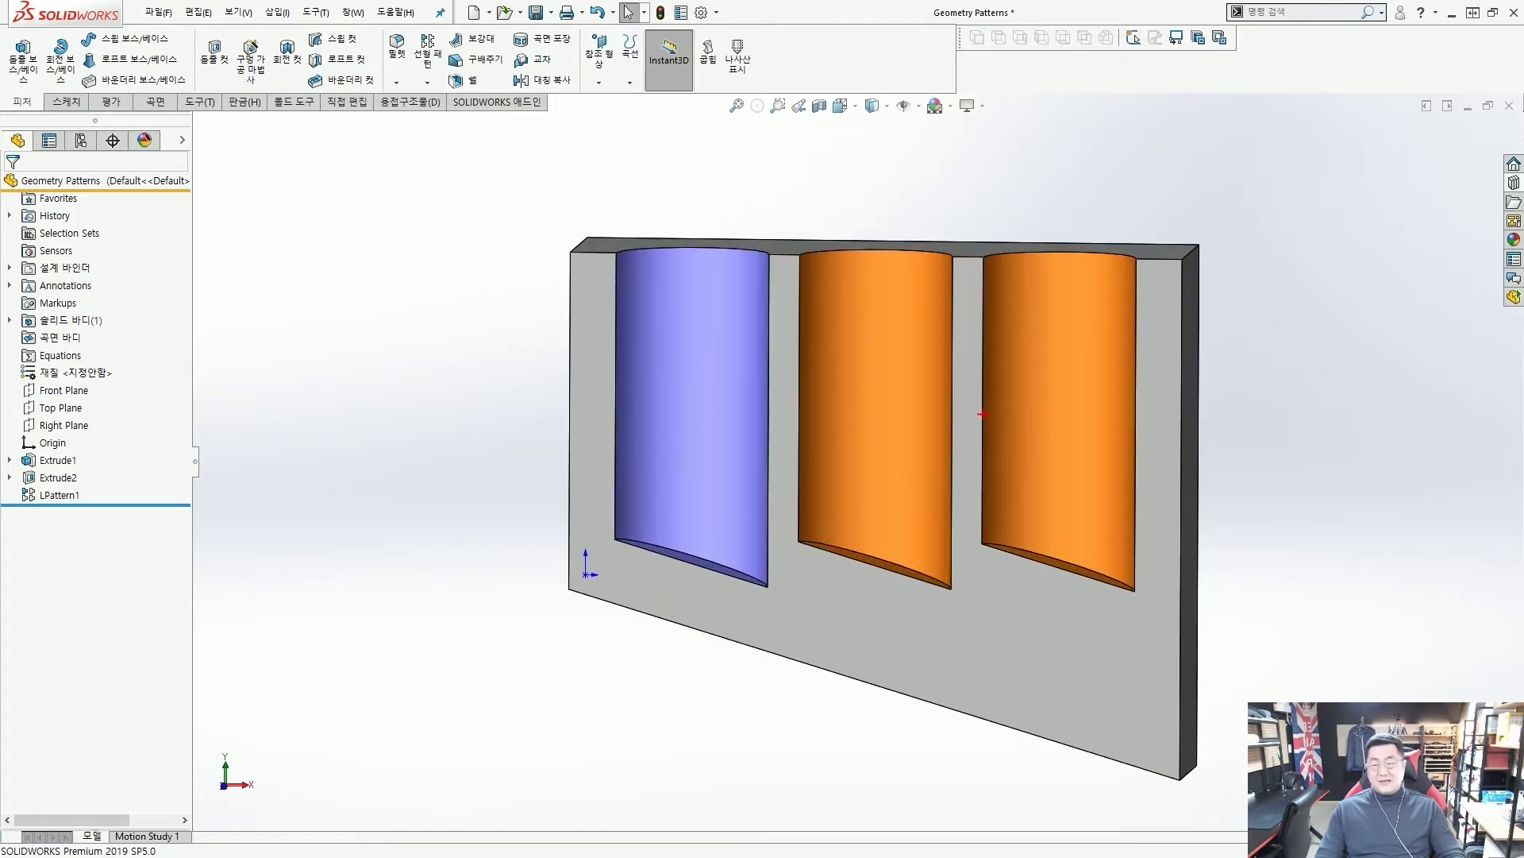
scroll(982, 413, "up", 2)
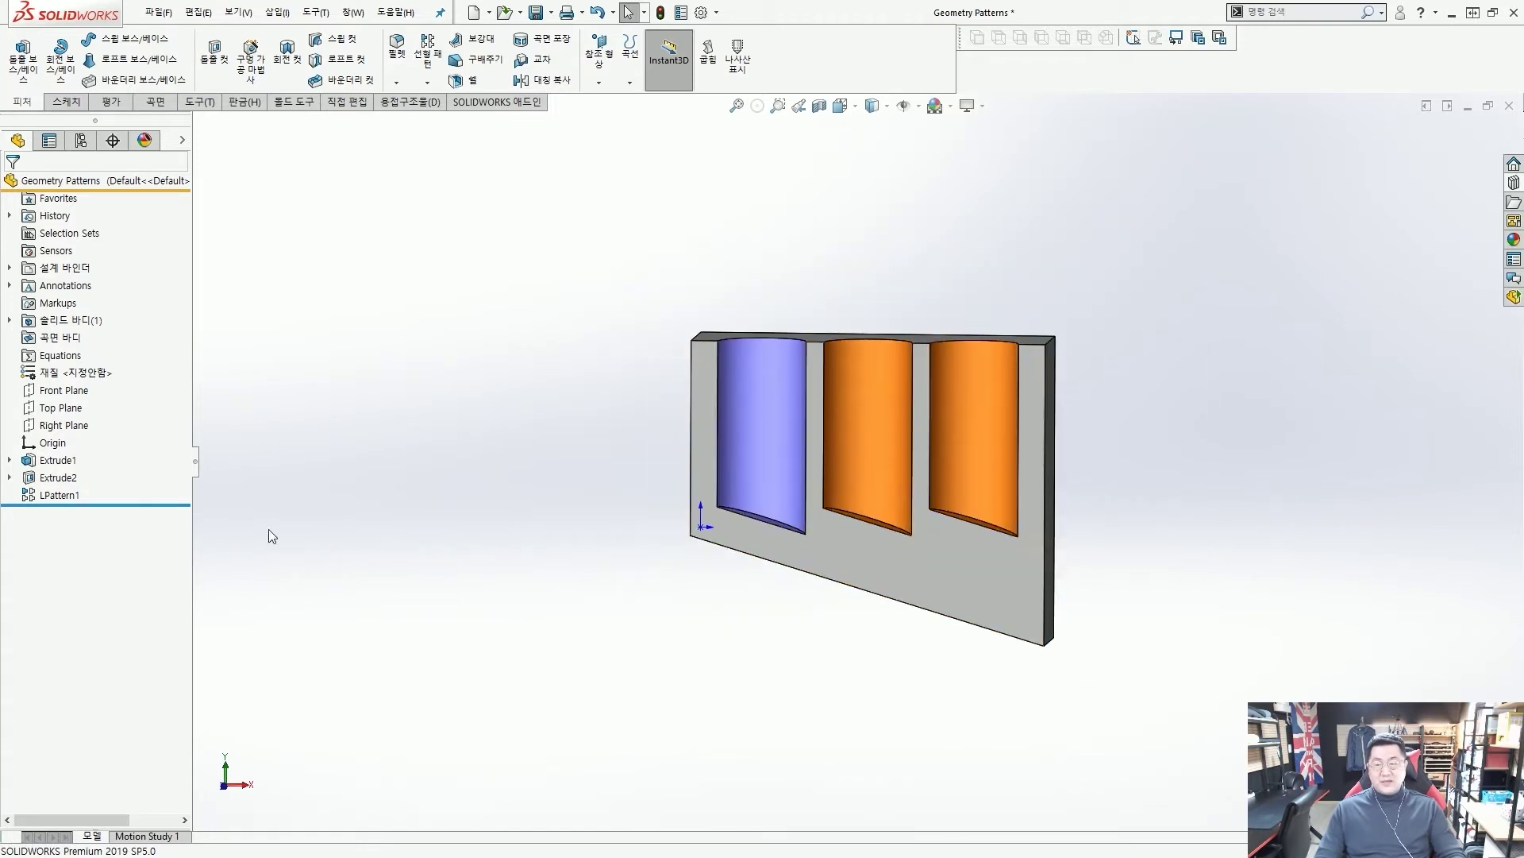
left_click(80, 496)
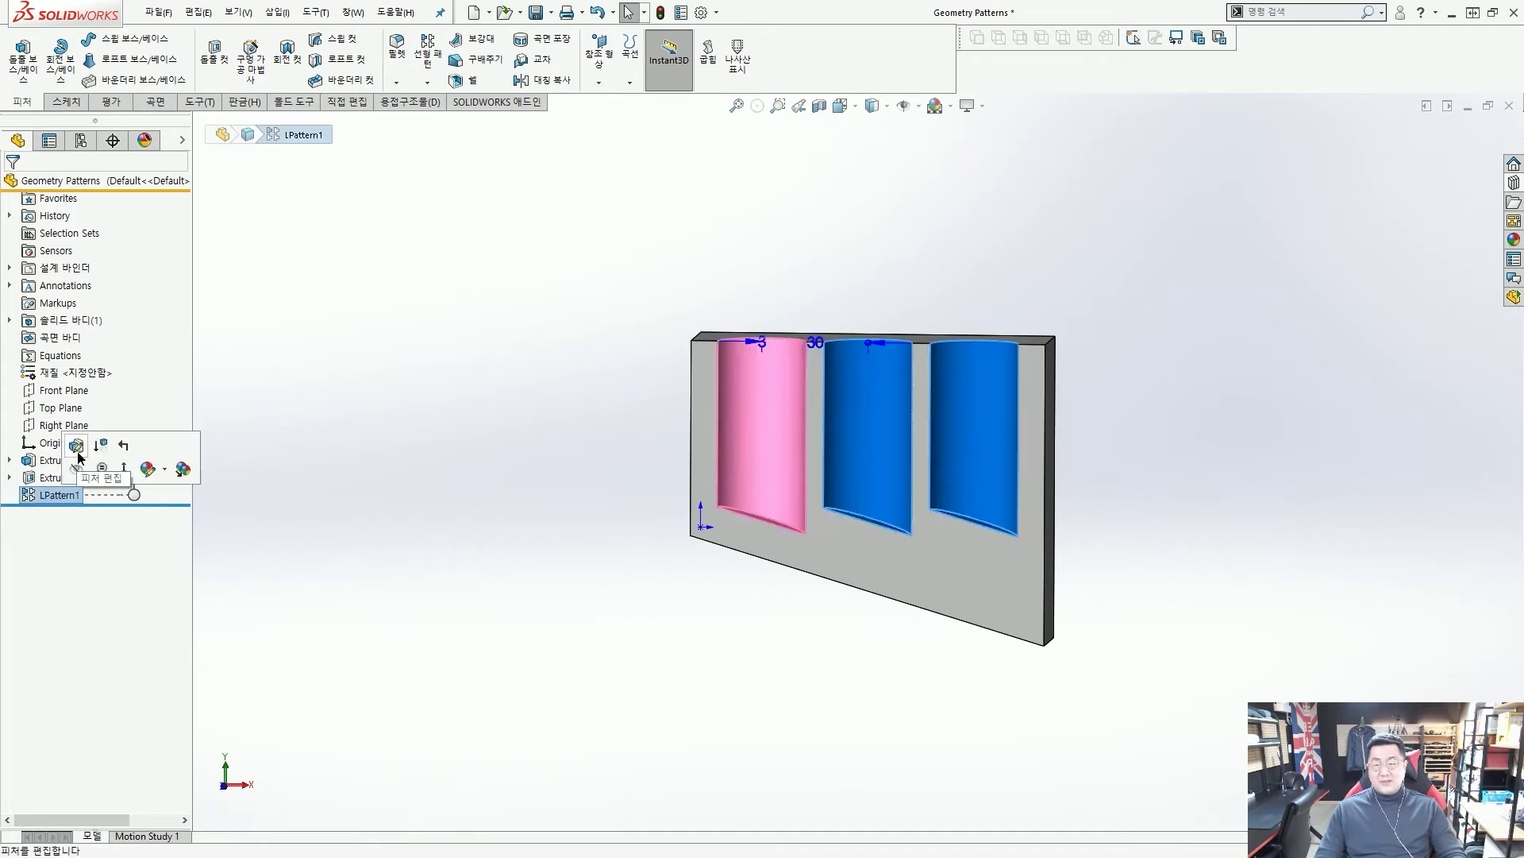
left_click(650, 514)
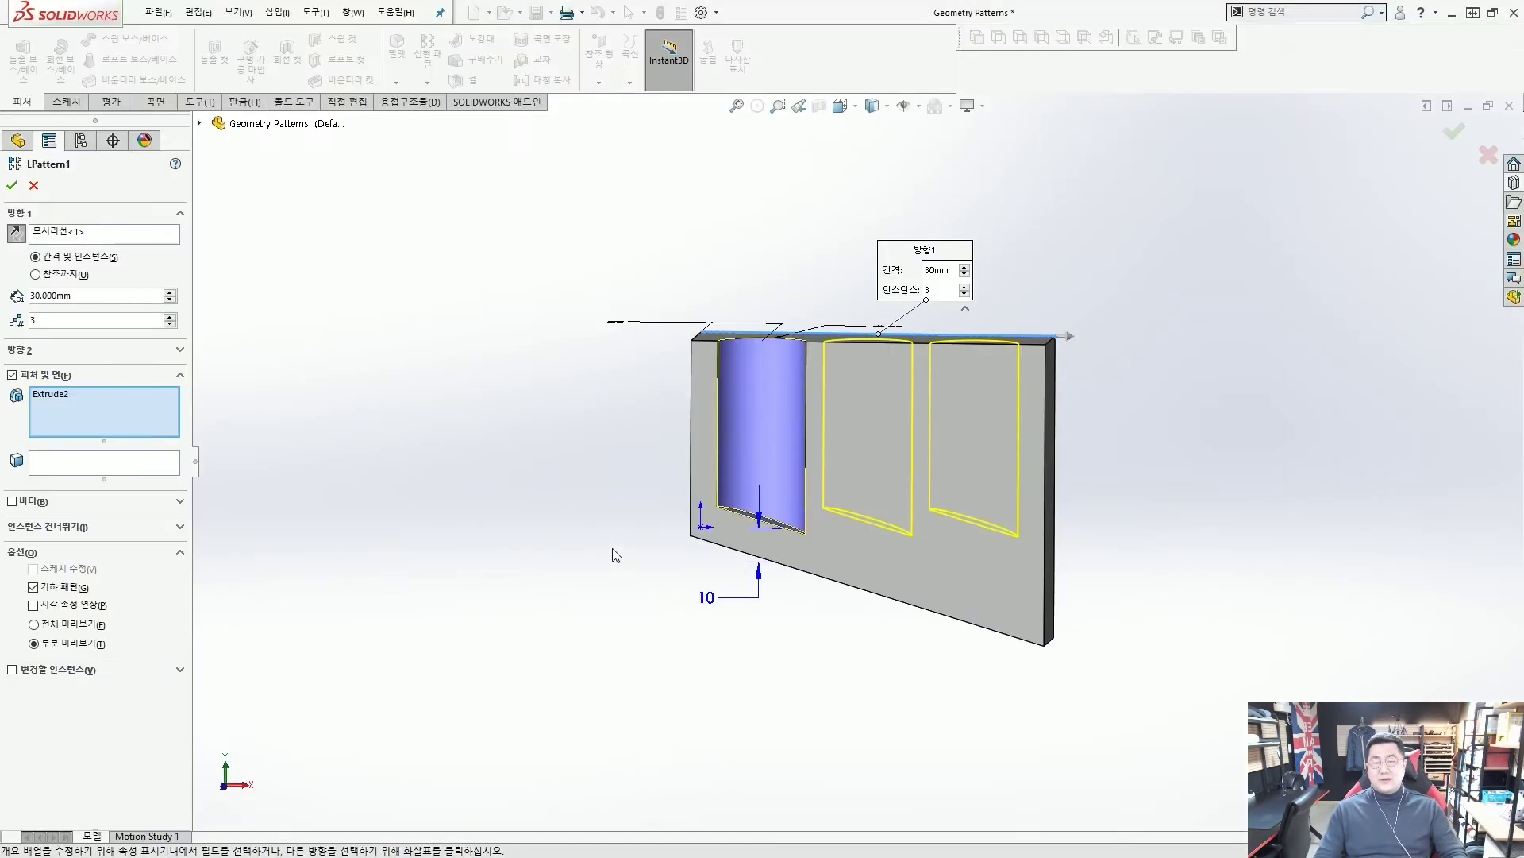
right_click(543, 397)
middle_click_drag(554, 394, 578, 423)
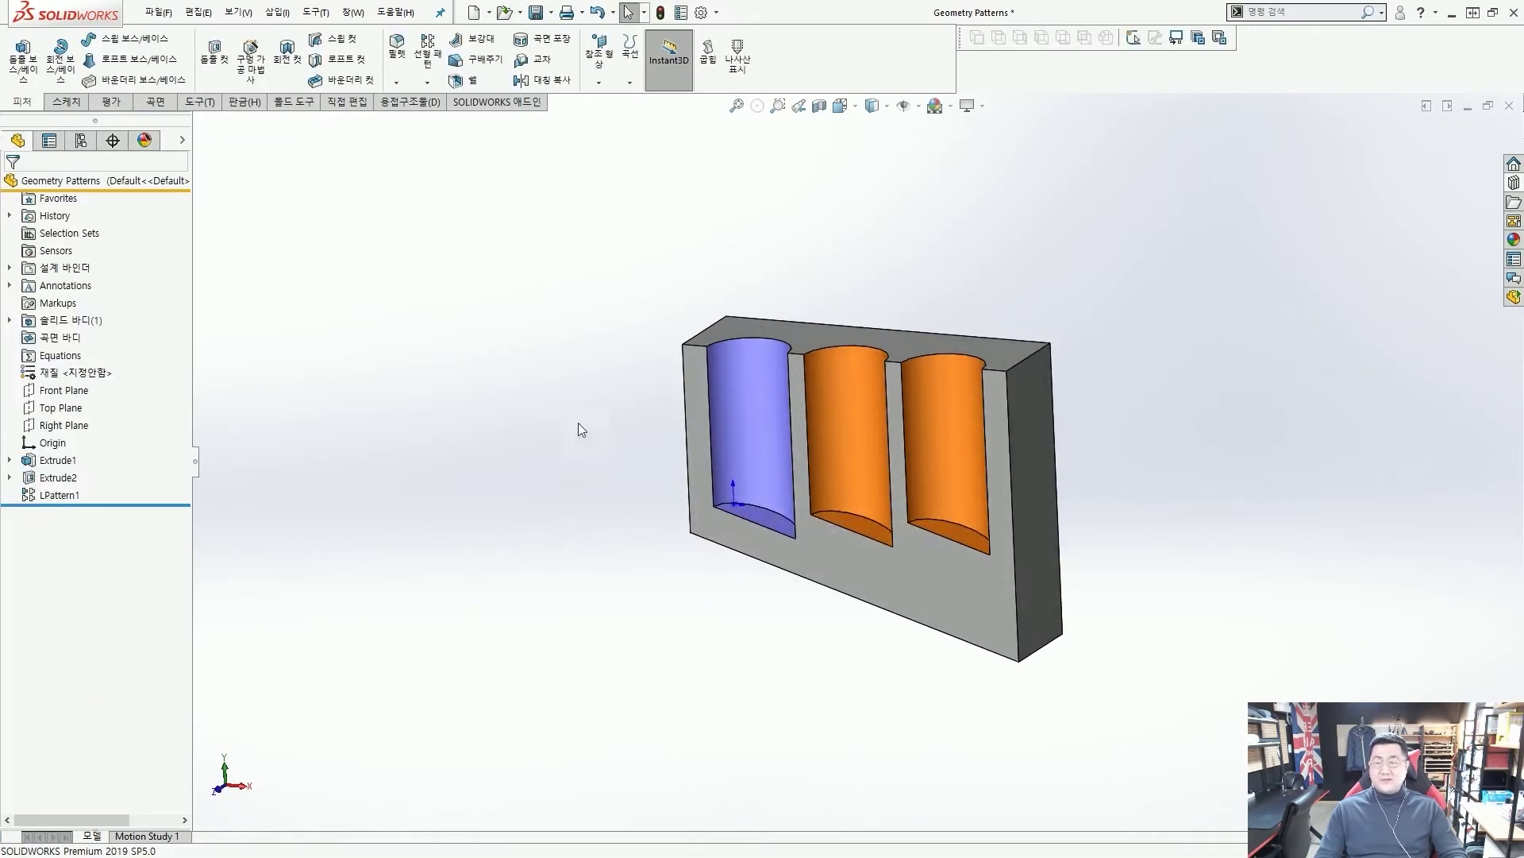
Step: Close the Geometry Patterns part and open Bracket from the Lesson01 Case Study folder of the design library
left_click(1509, 105)
left_click(699, 473)
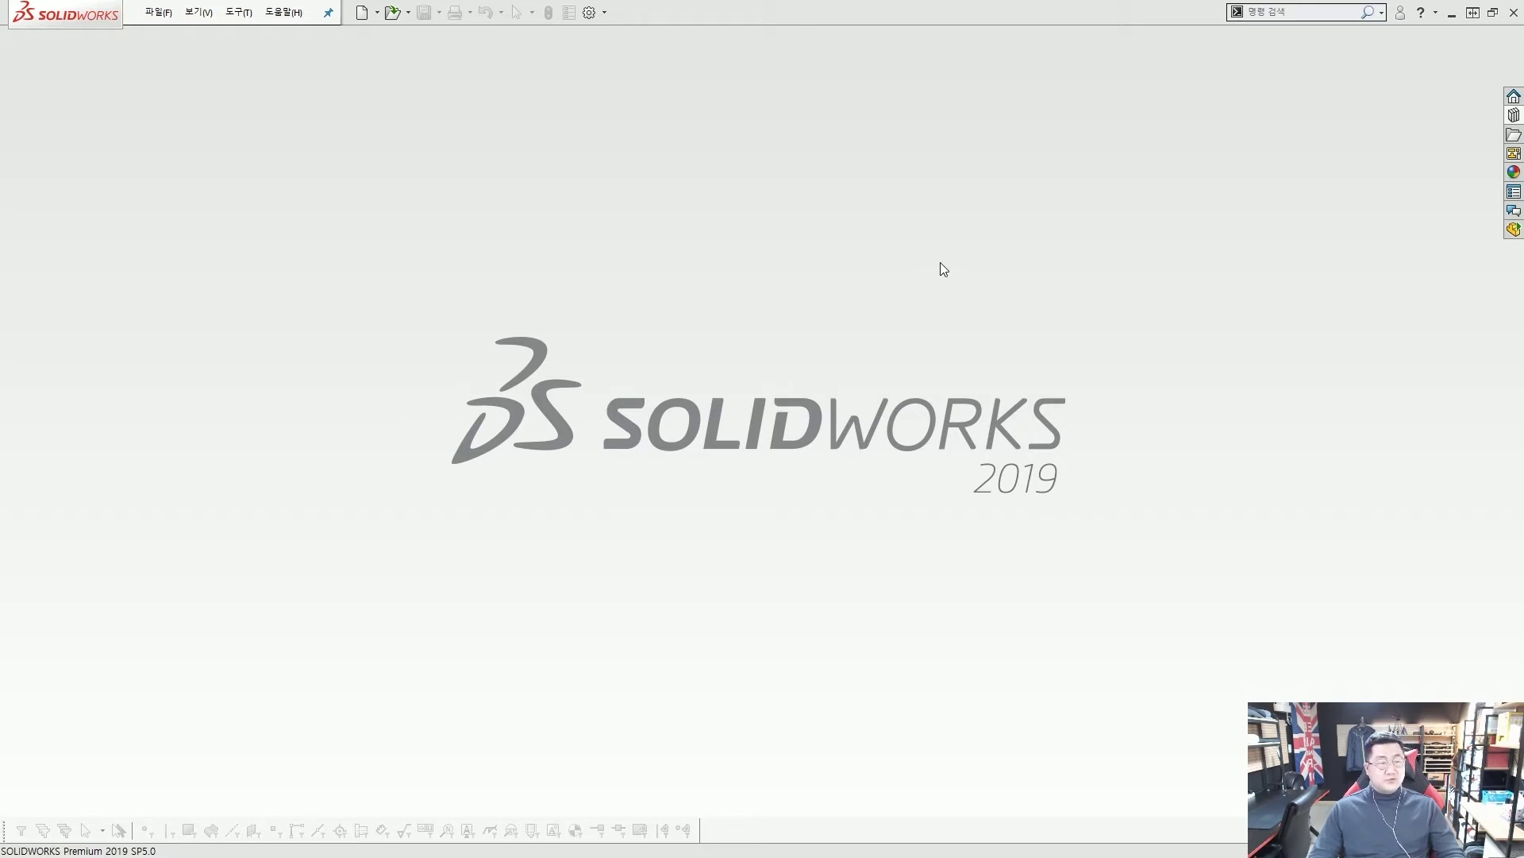
left_click(1514, 116)
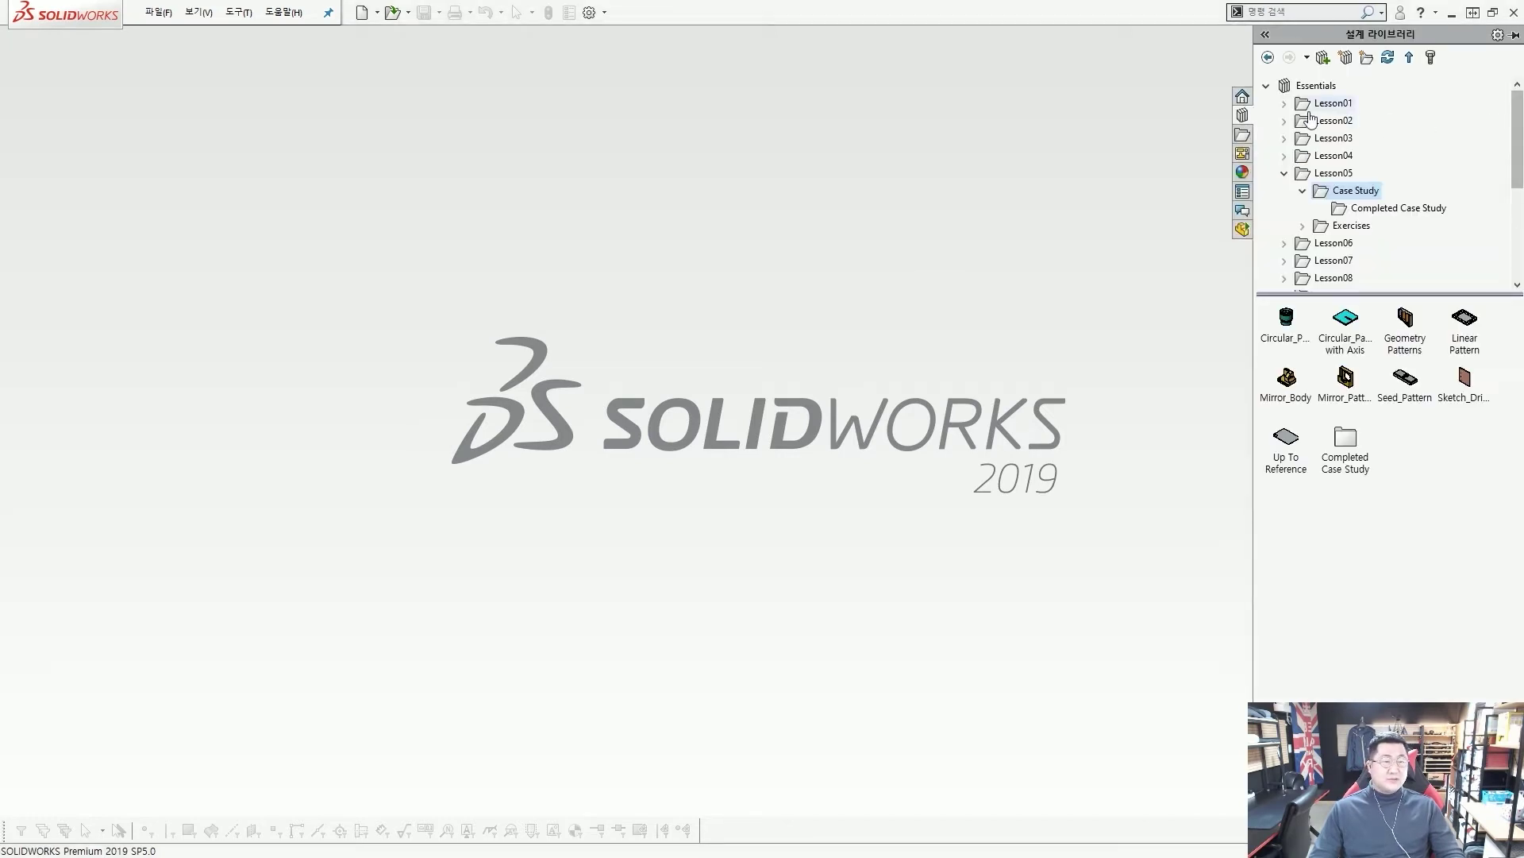
left_click(1285, 104)
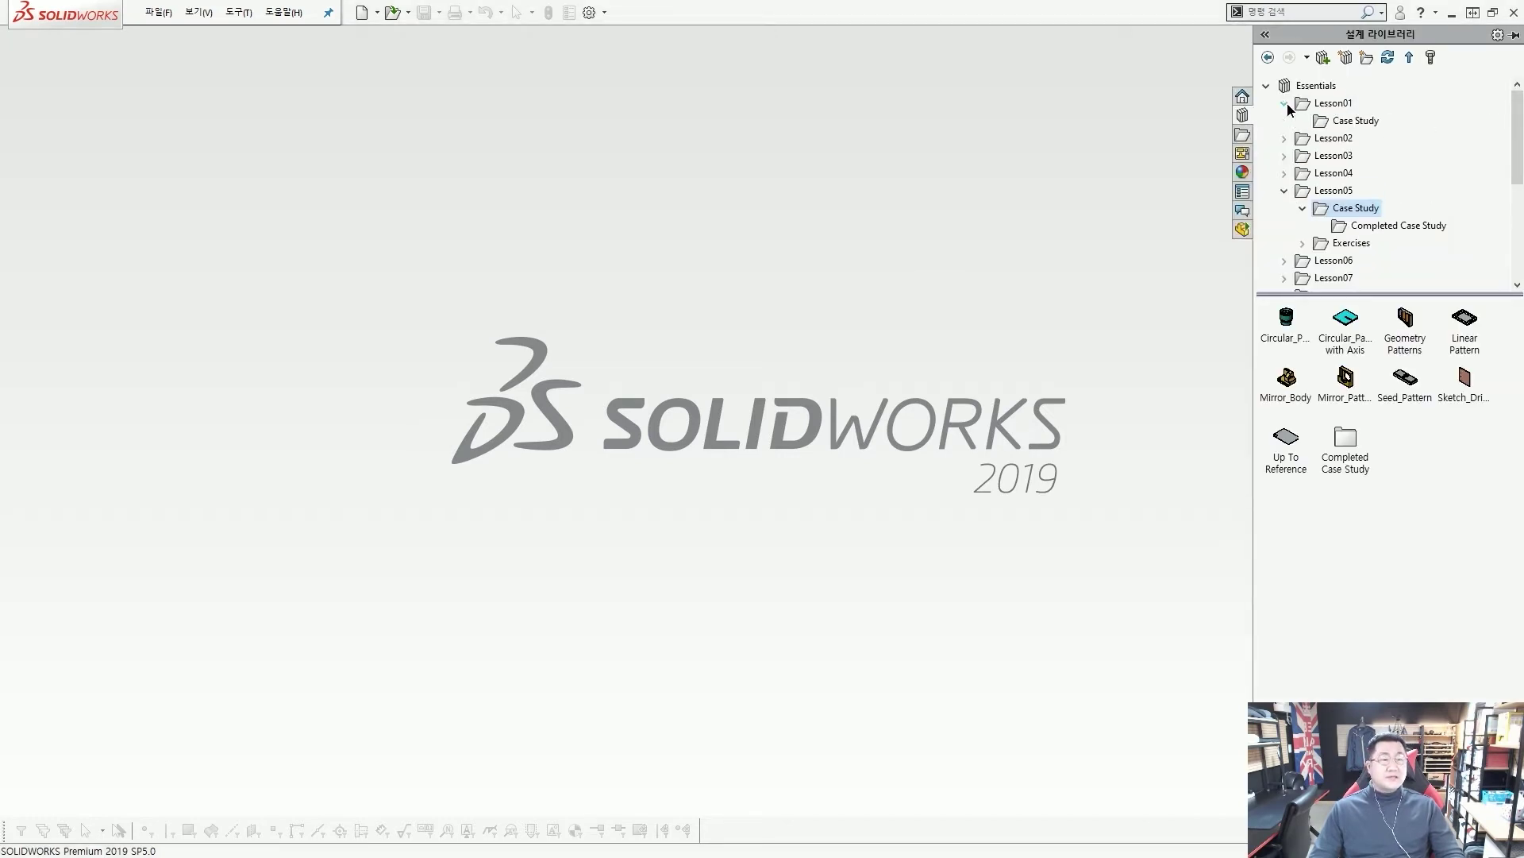
left_click(1355, 121)
left_click_drag(1322, 118, 1399, 147)
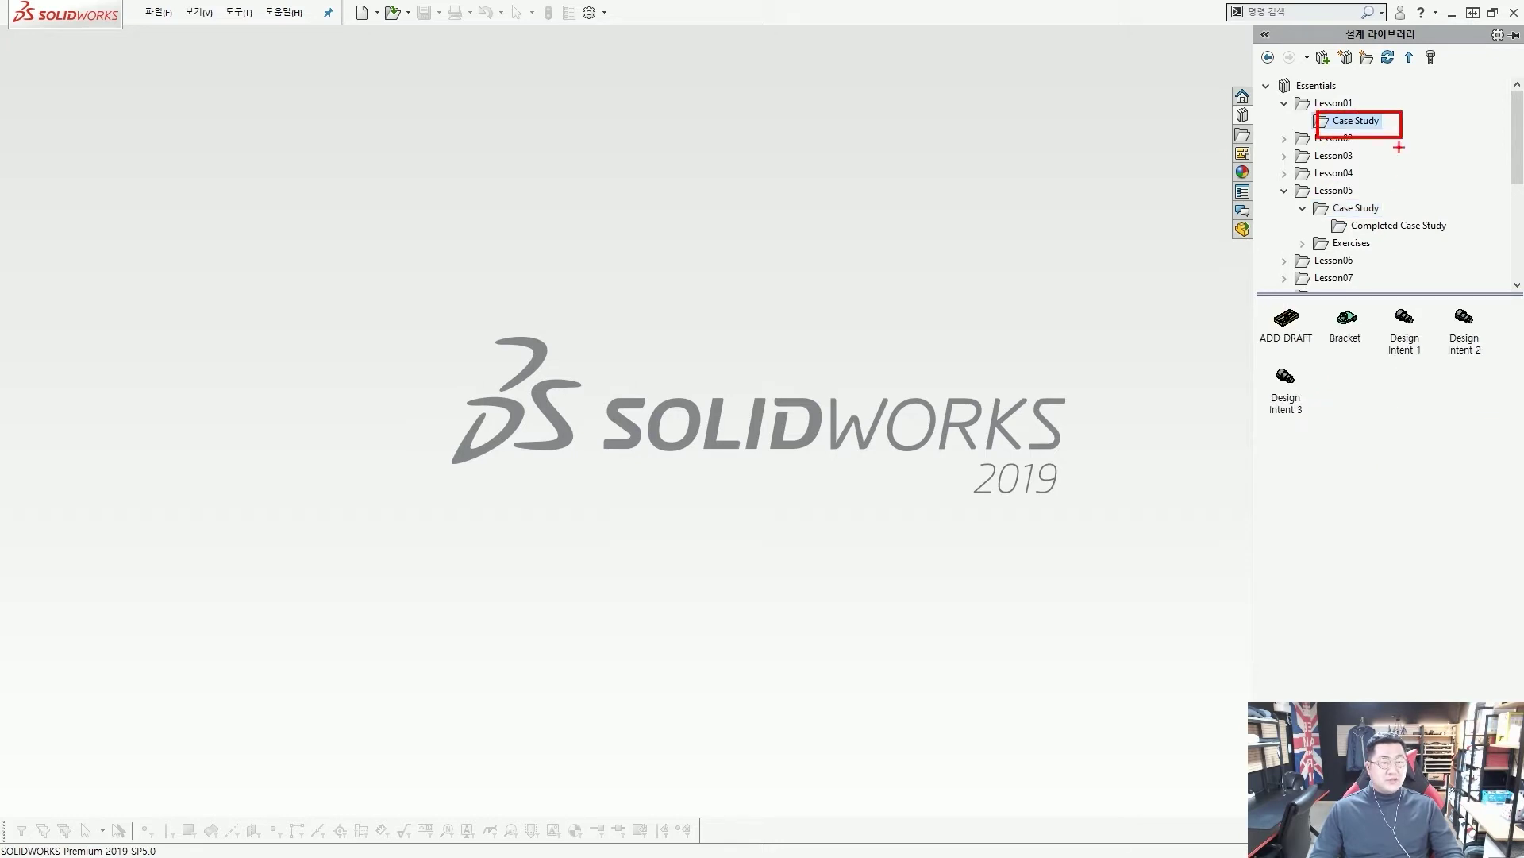
left_click_drag(1316, 291, 1379, 352)
left_click_drag(1246, 373, 1321, 347)
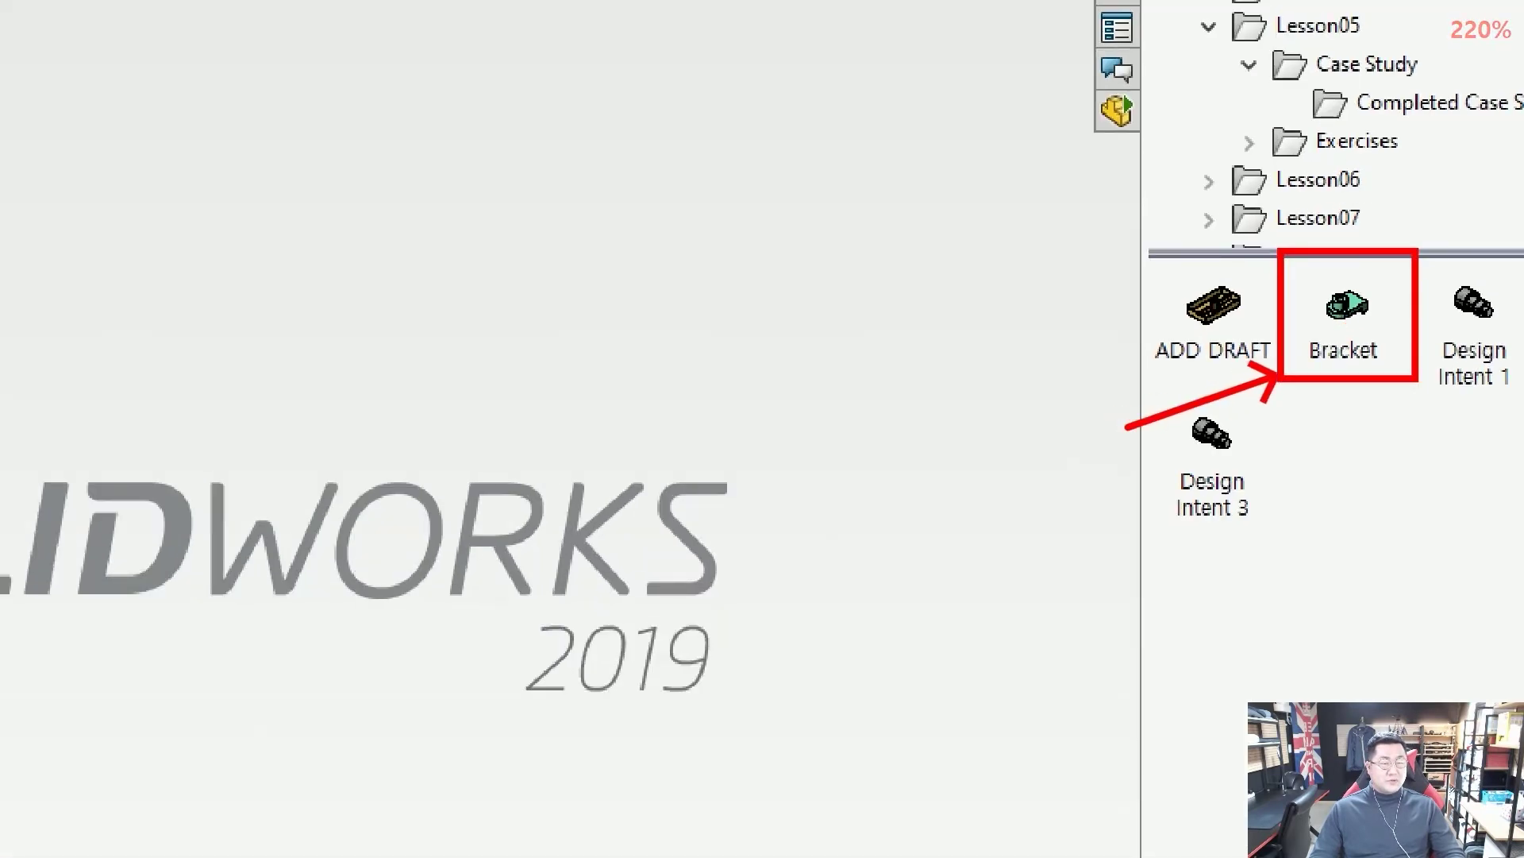
left_click(1347, 321)
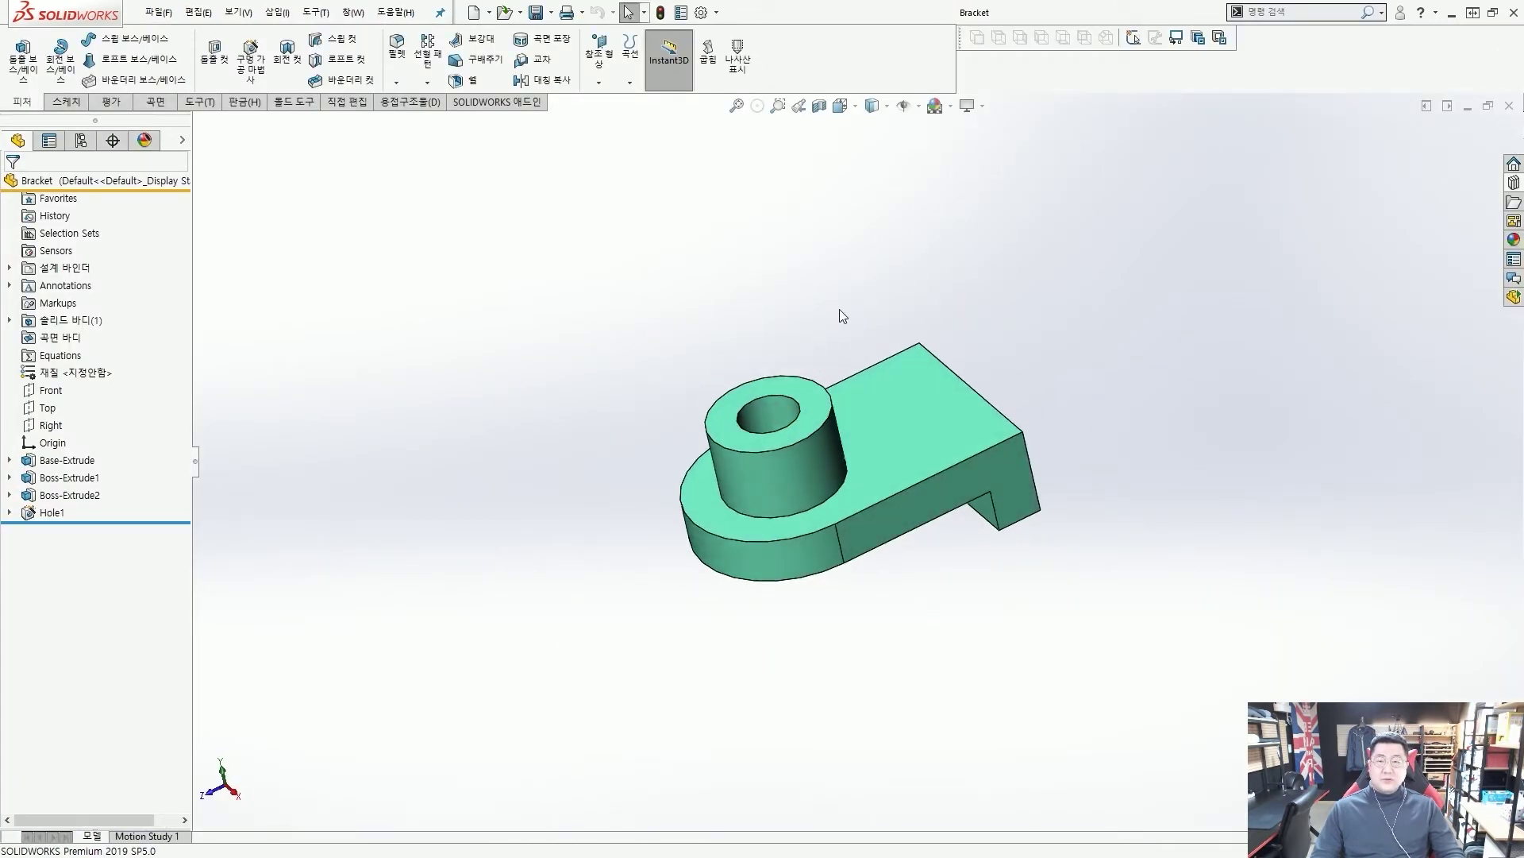
Step: Create a reference axis through two diagonally opposite vertices of the rectangular end face, using the two points/vertices option
middle_click_drag(840, 308, 912, 343)
scroll(954, 370, "down", 2)
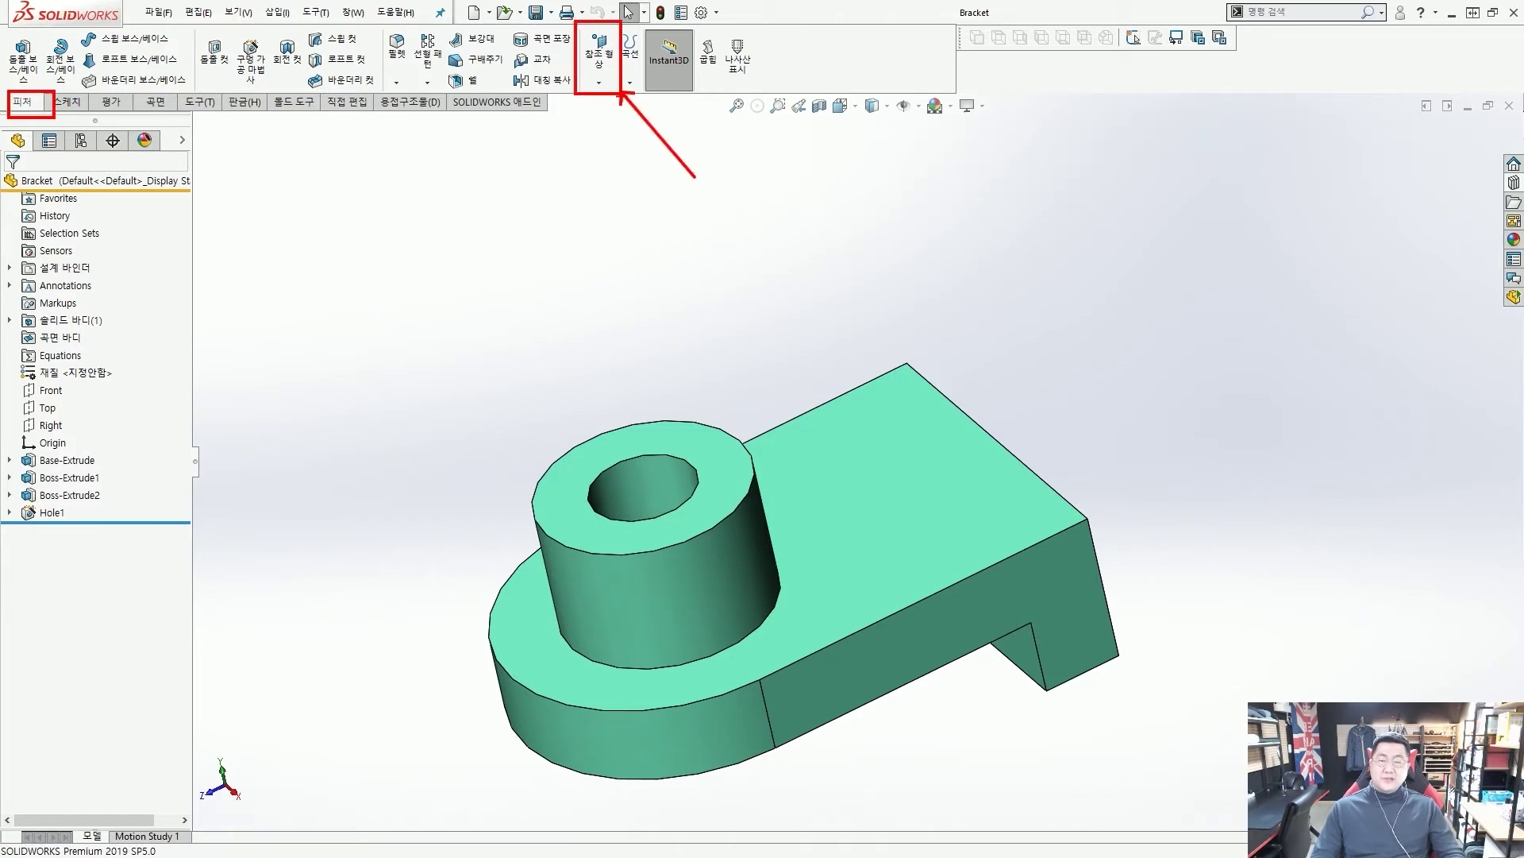
left_click(610, 83)
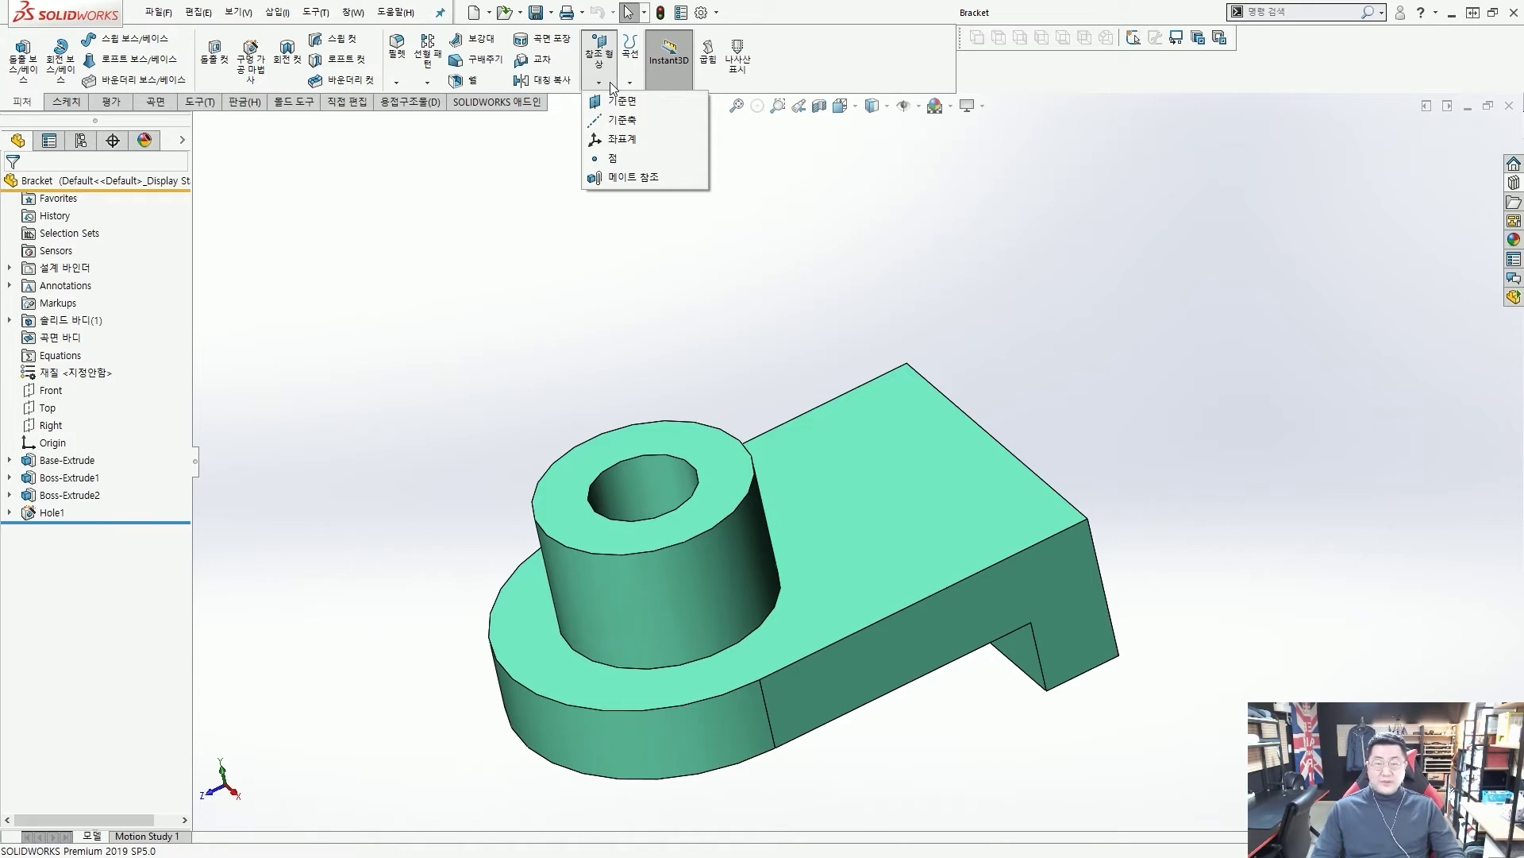
left_click(619, 123)
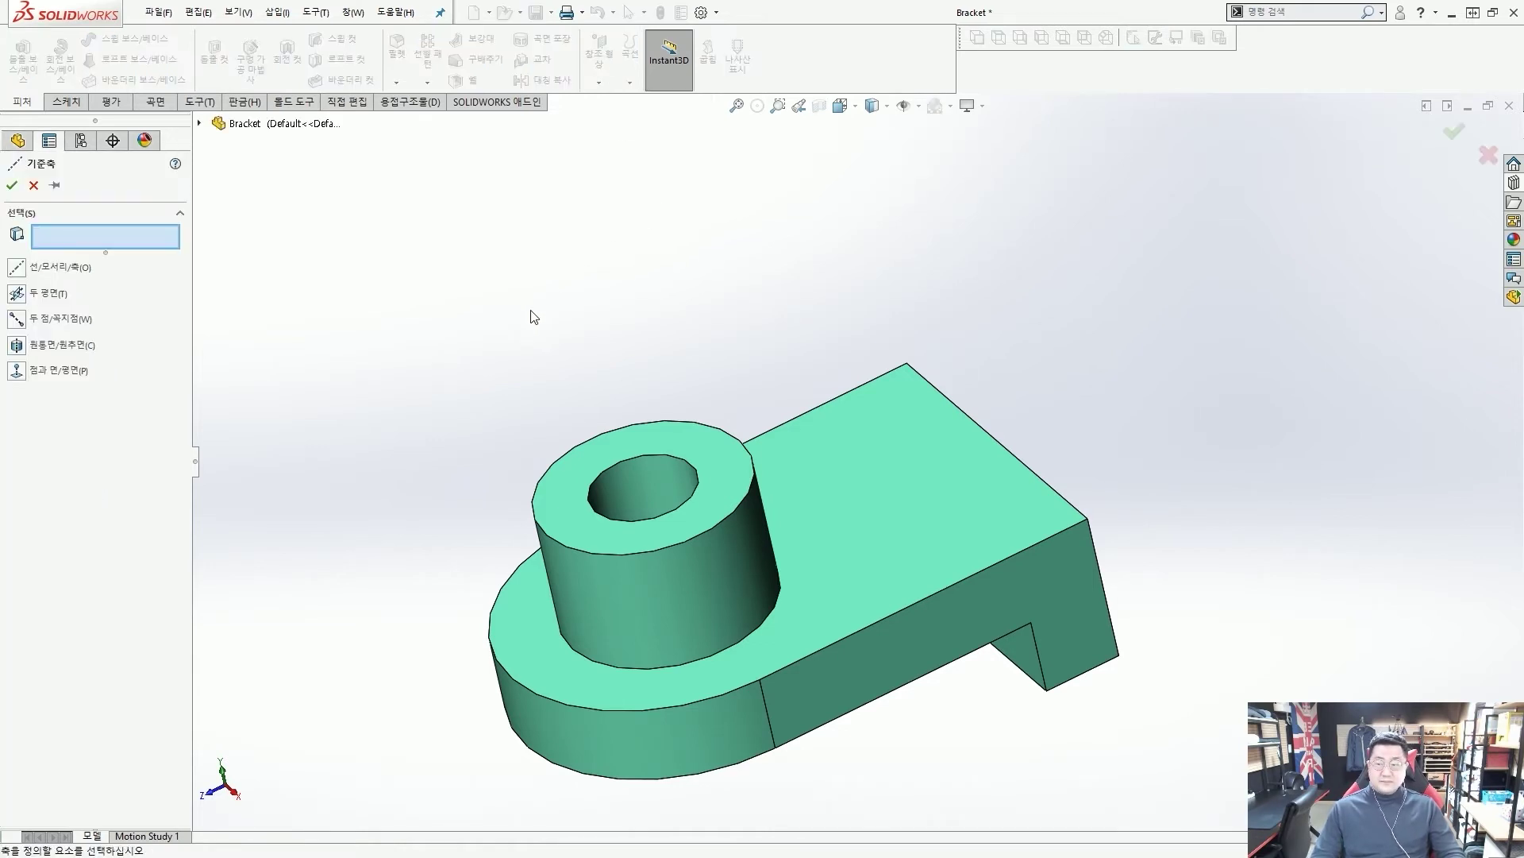
middle_click_drag(534, 316, 674, 316)
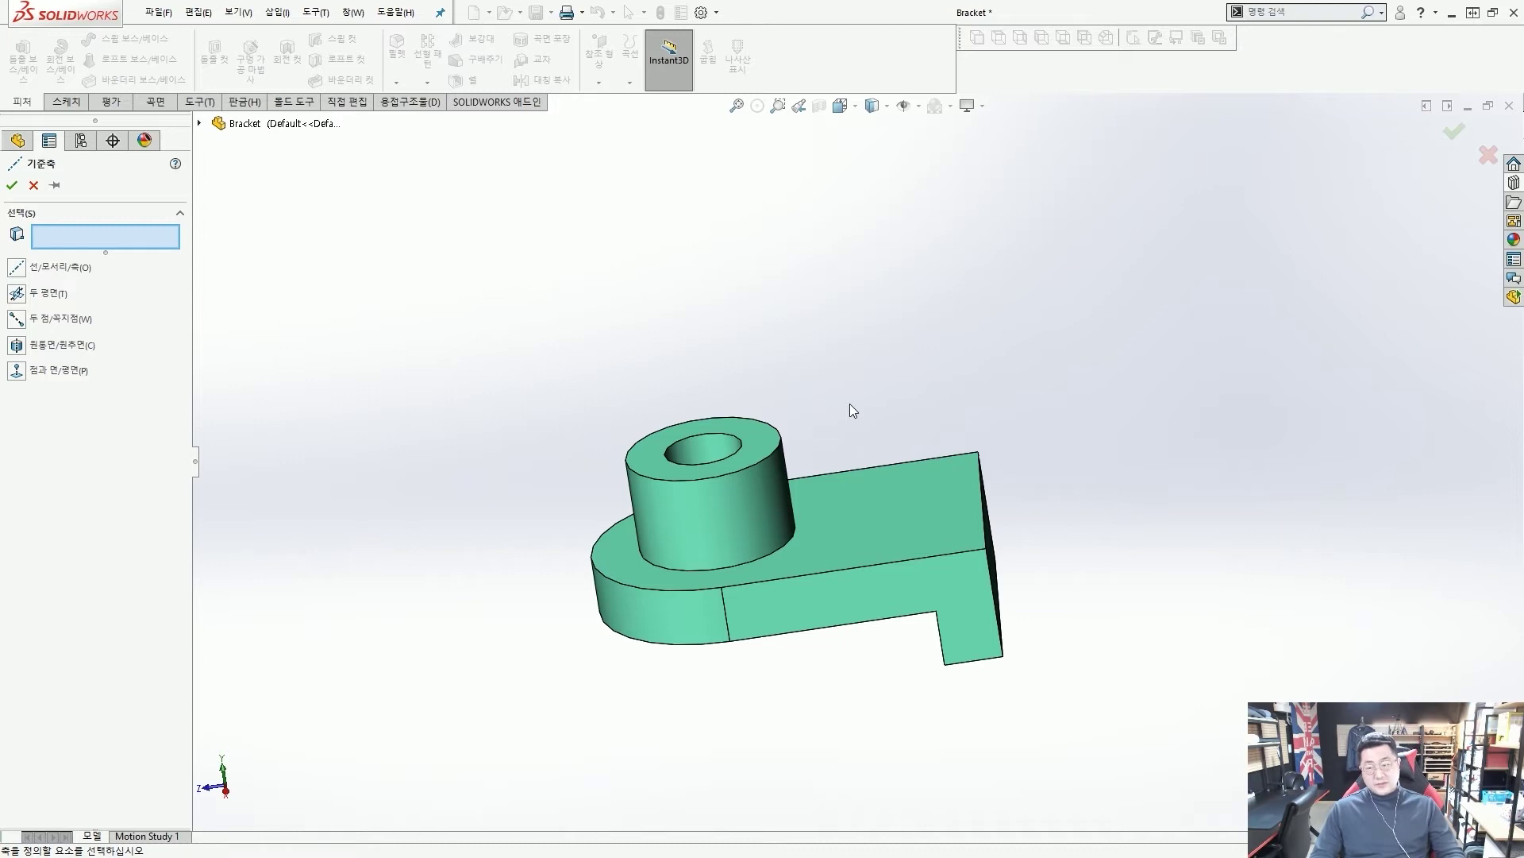
middle_click_drag(966, 429, 921, 429)
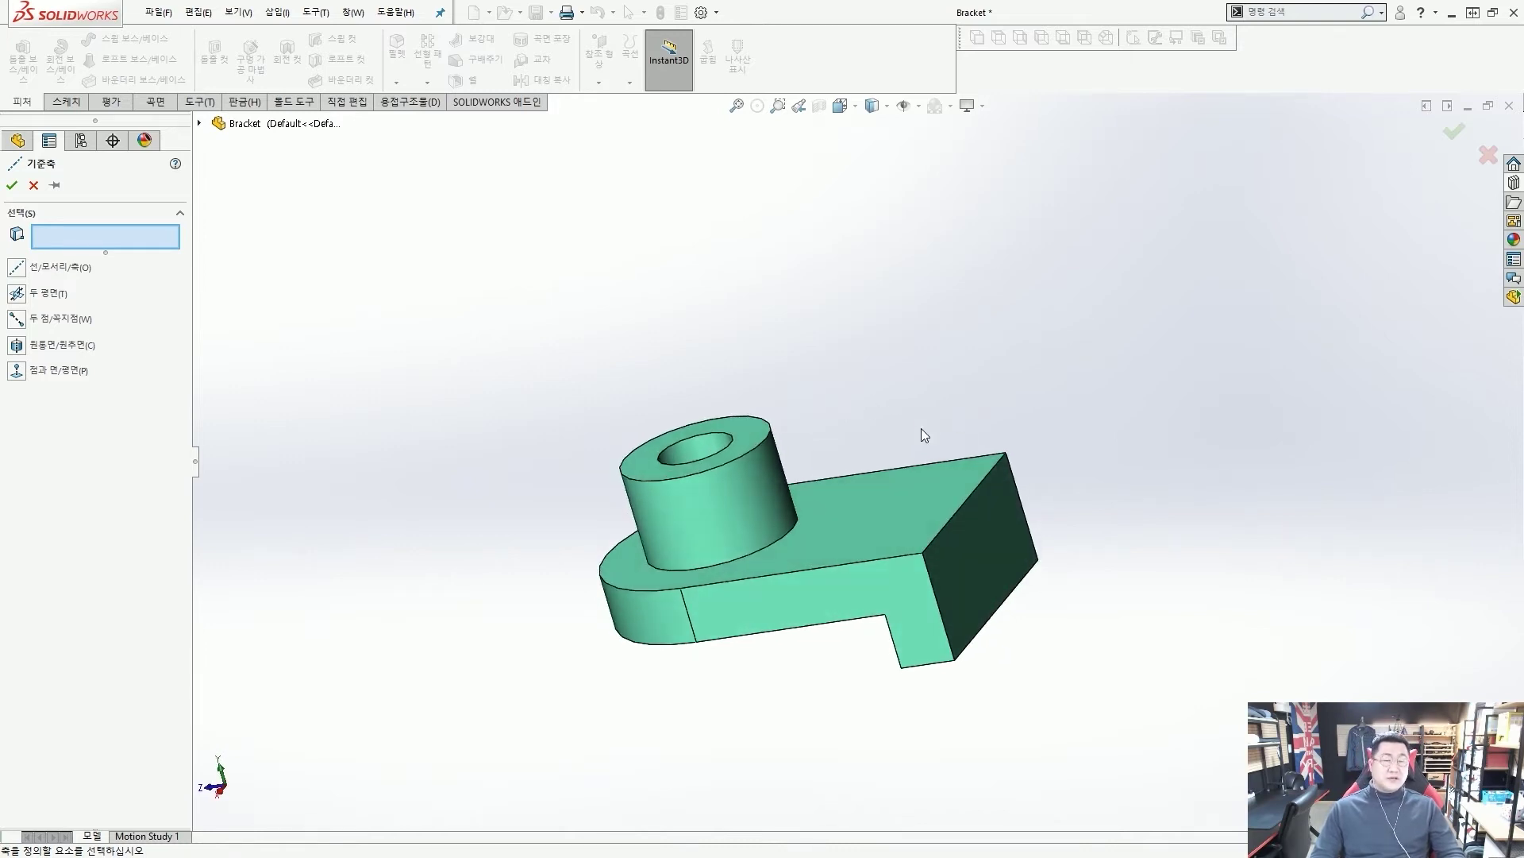
scroll(944, 508, "up", 2)
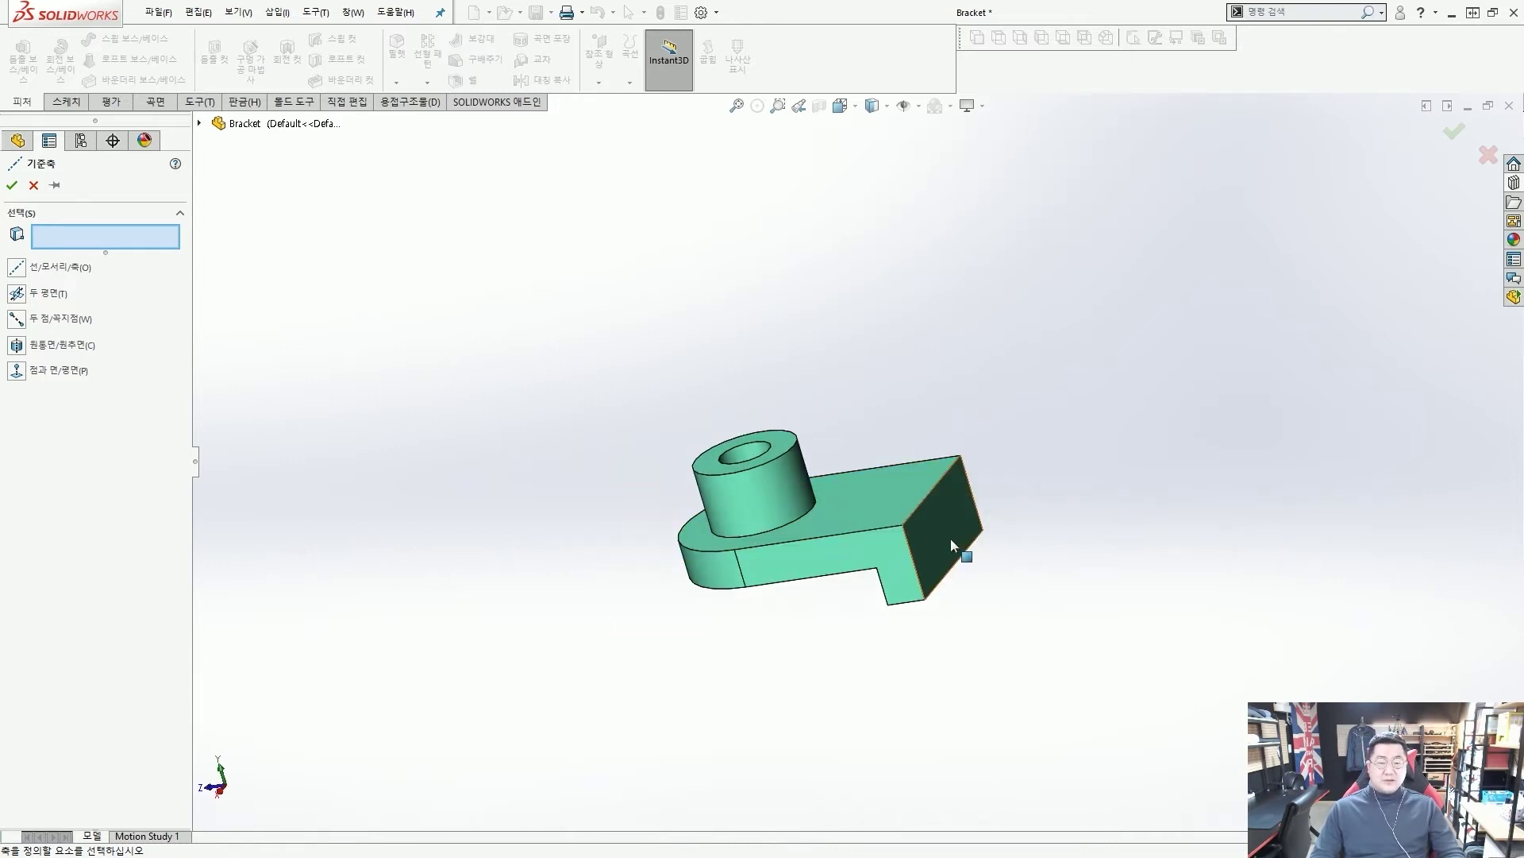
scroll(897, 538, "down", 5)
scroll(866, 530, "down", 2)
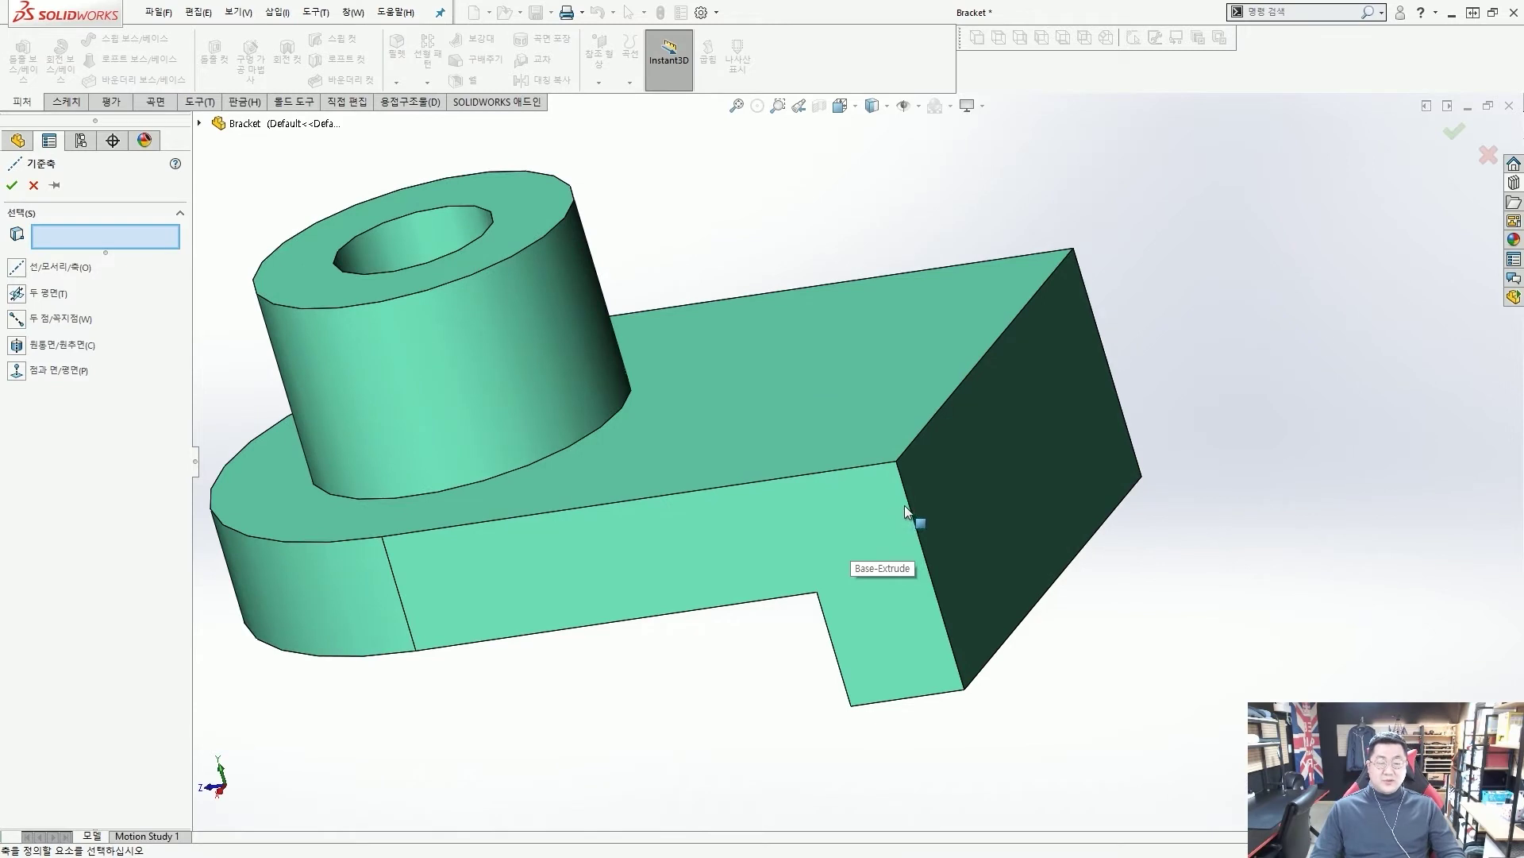
left_click(897, 461)
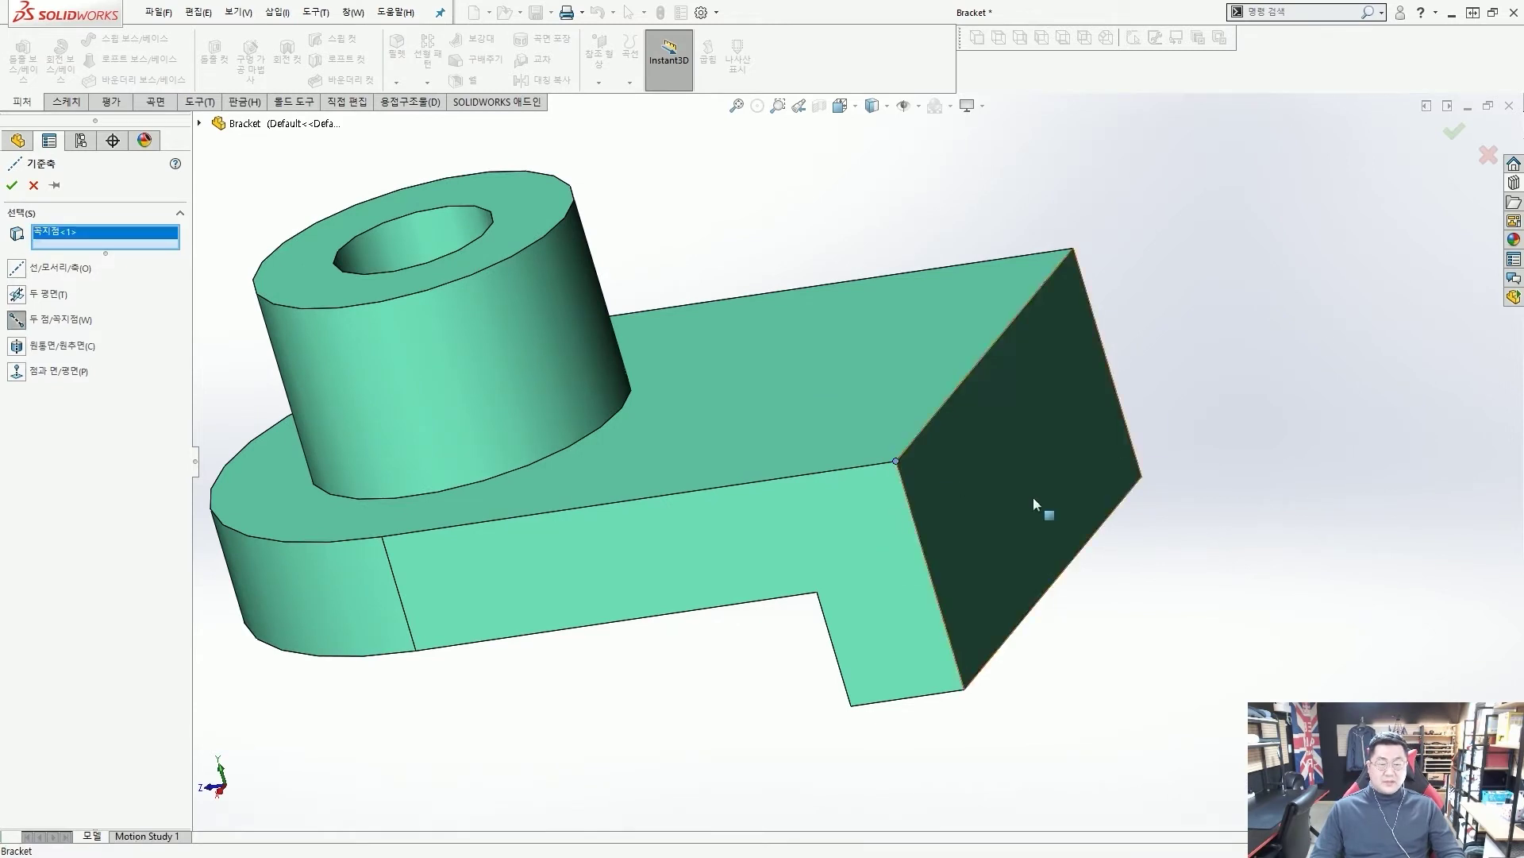
left_click(1143, 475)
middle_click_drag(1145, 492, 1129, 508)
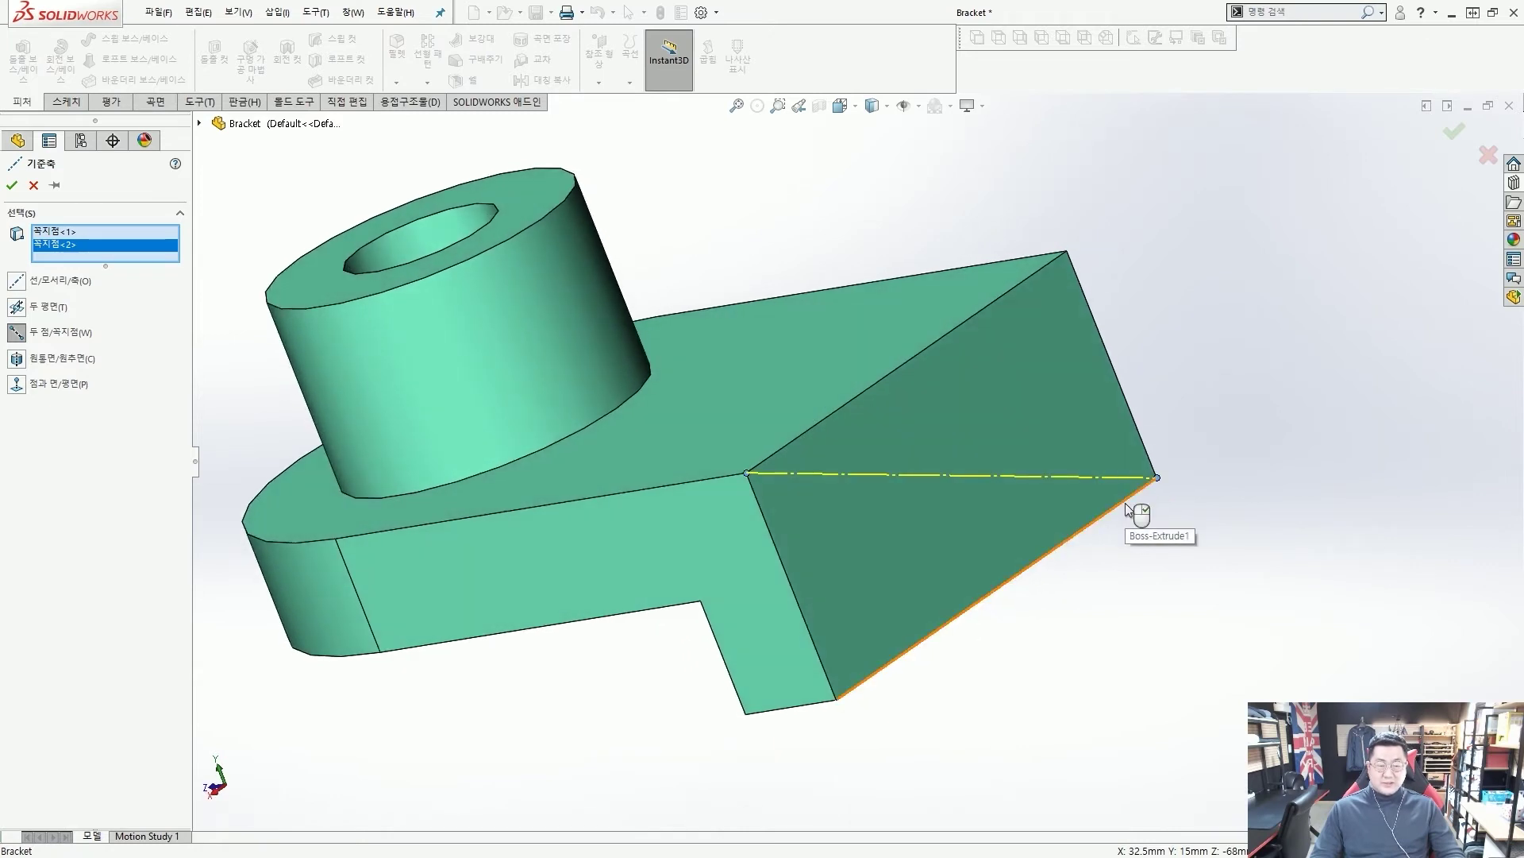
right_click(1126, 503)
left_click(1125, 503)
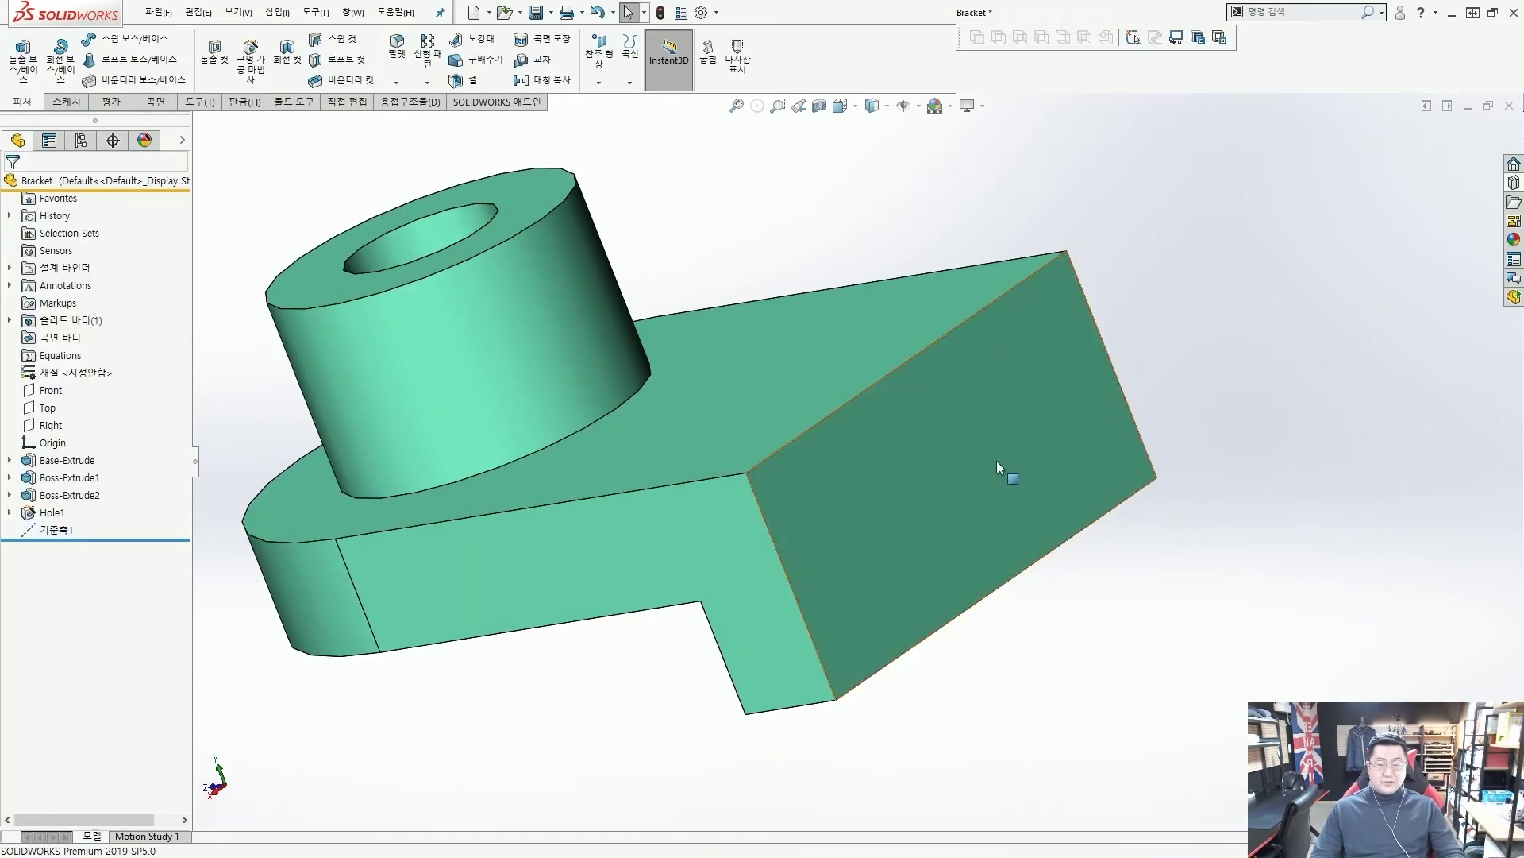
Step: Expand the display pane and turn on the visibility of axes to show the new diagonal axis on the end face
scroll(874, 468, "up", 3)
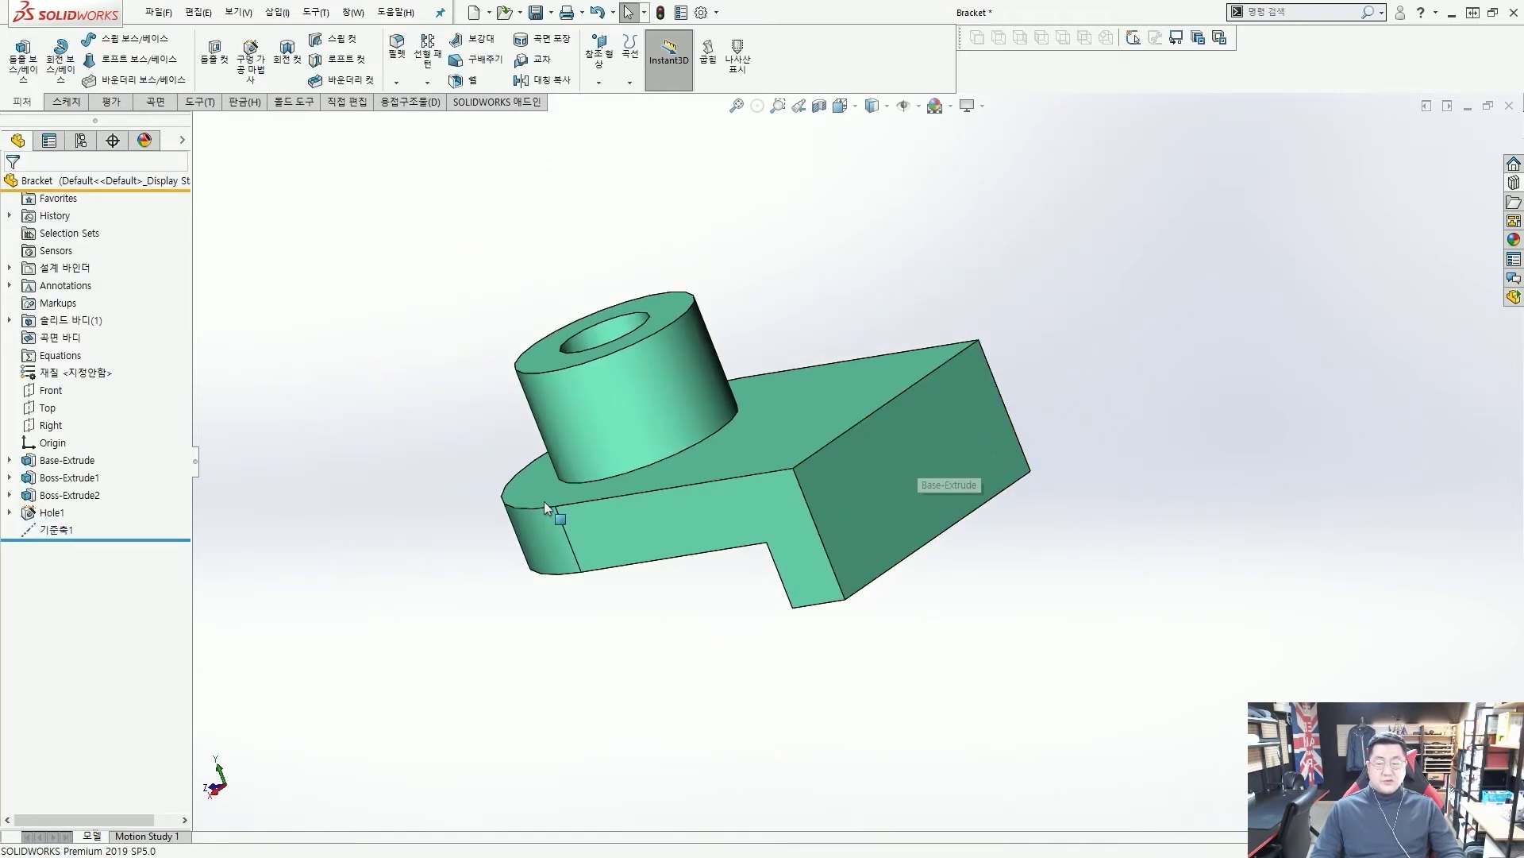
left_click(183, 140)
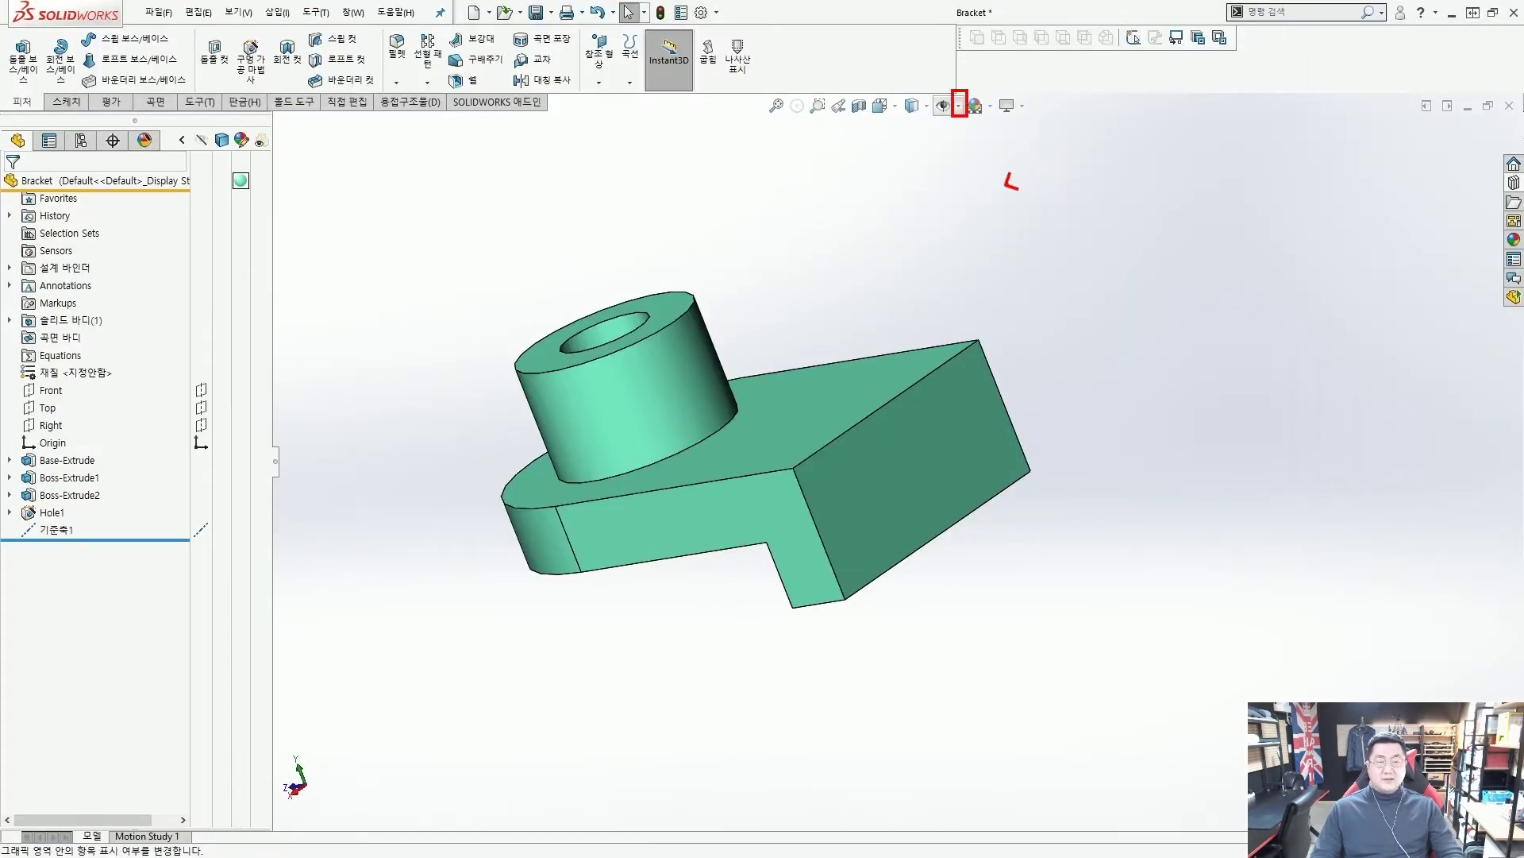
left_click(961, 106)
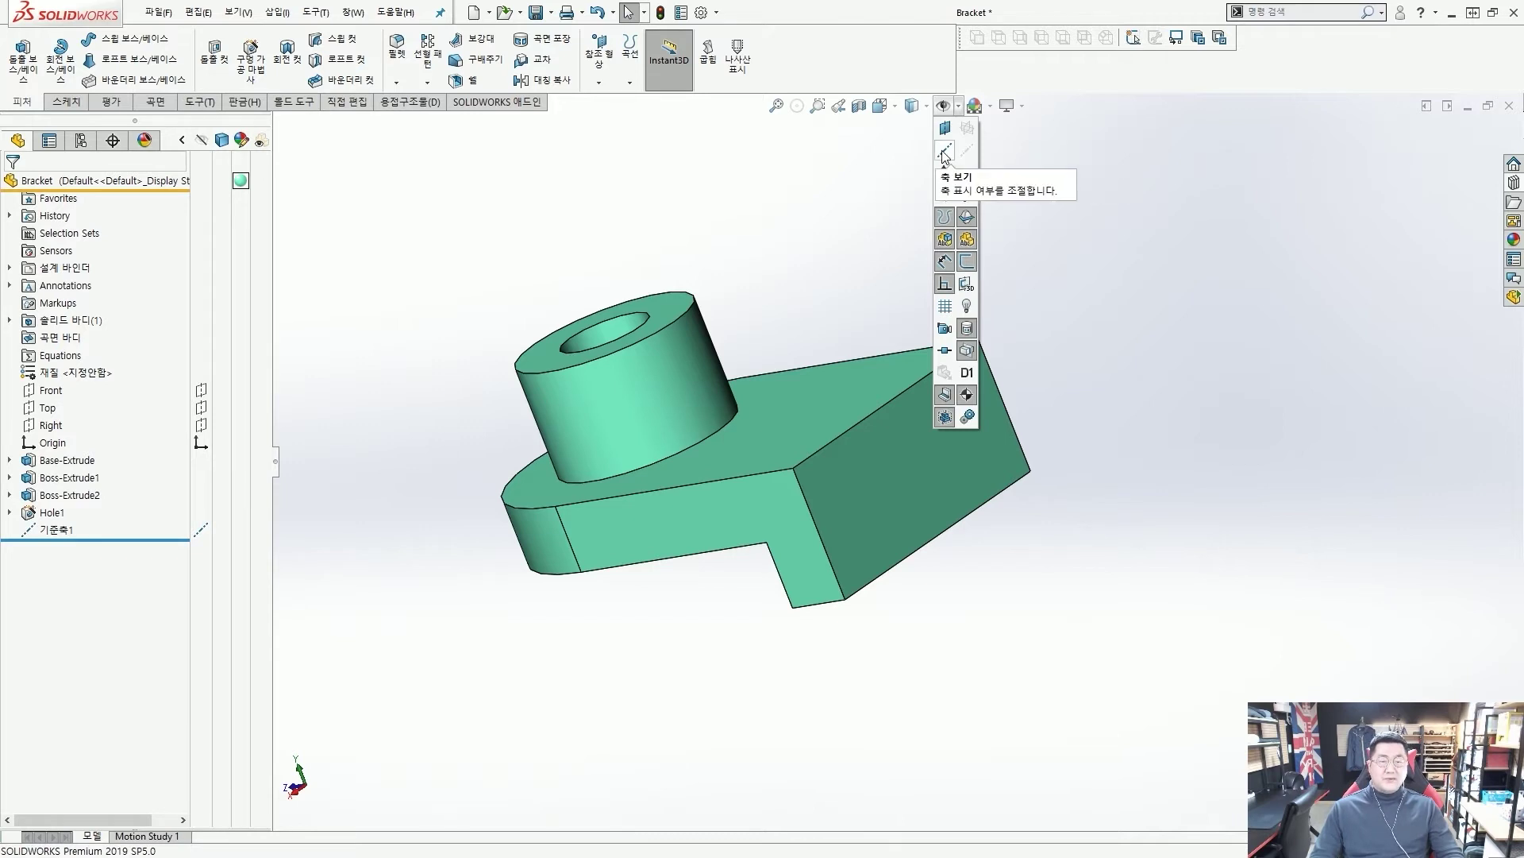
left_click(944, 153)
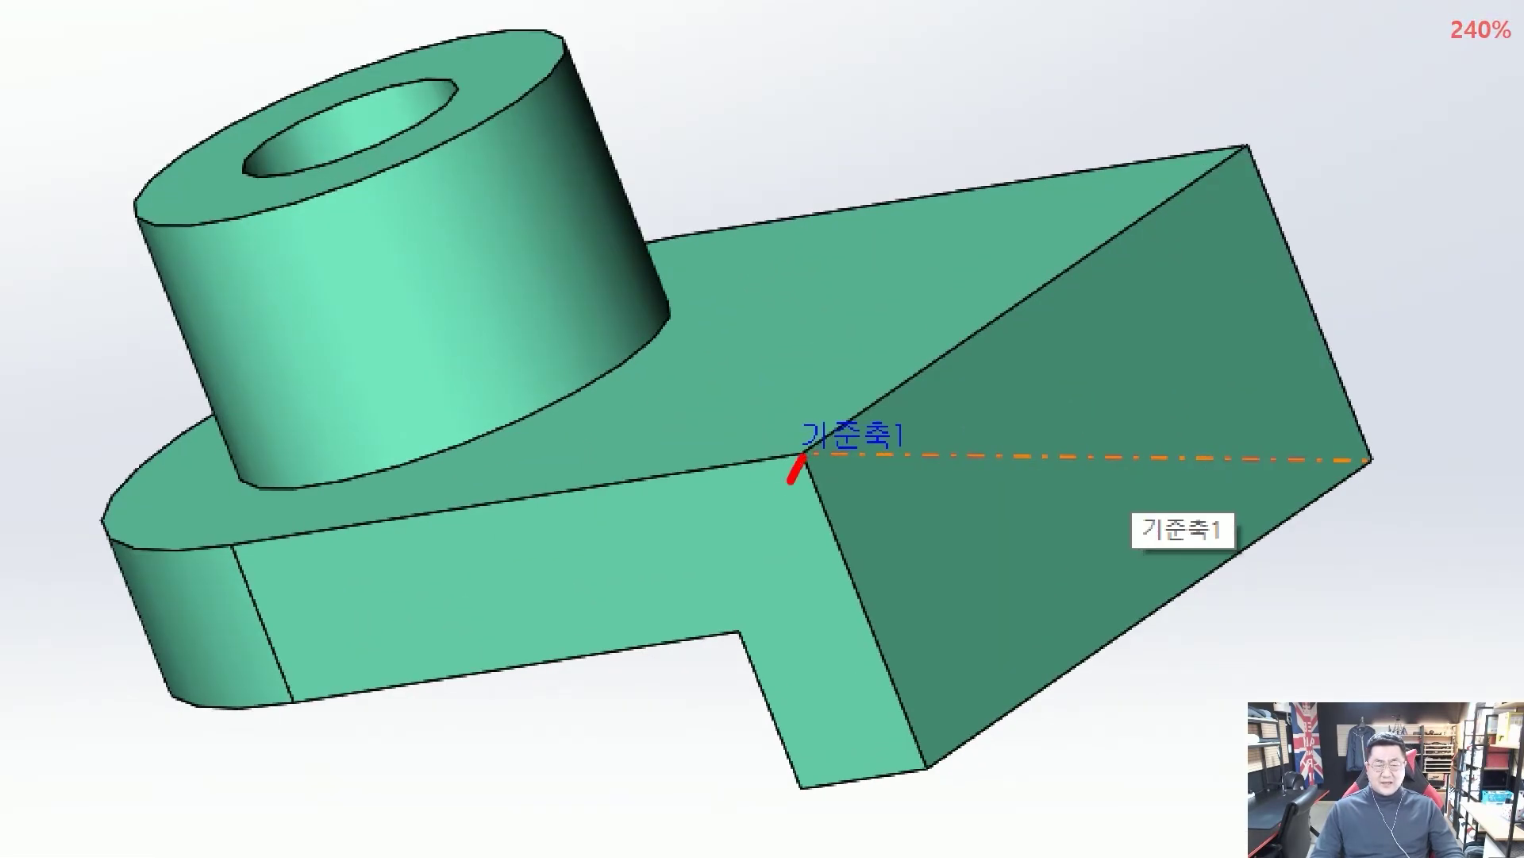
mouse_move(790, 480)
left_mouse_down()
mouse_move(779, 496)
mouse_move(817, 482)
left_mouse_up()
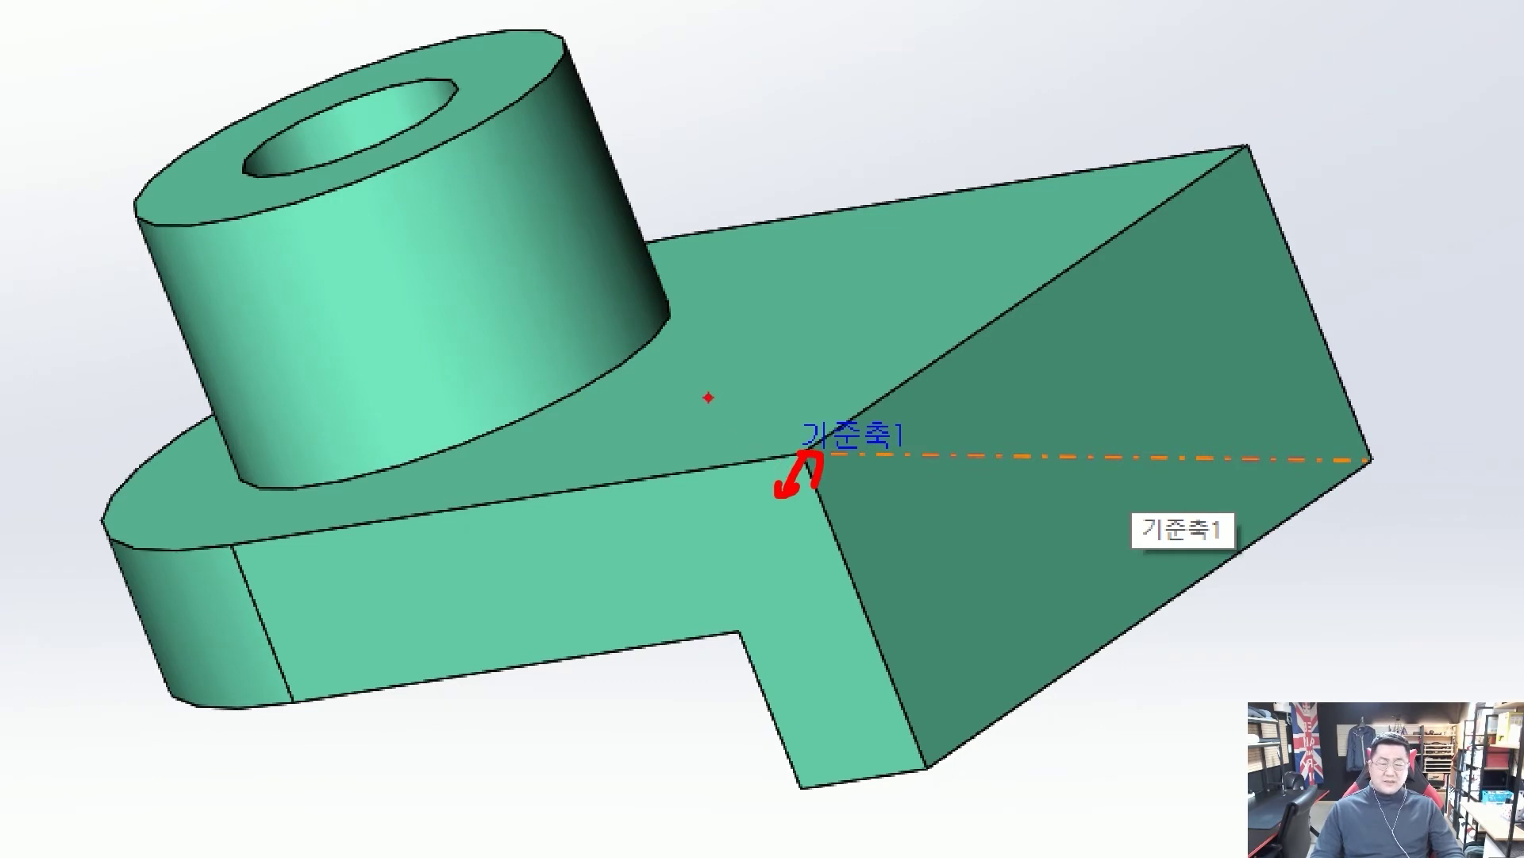
left_click_drag(695, 387, 758, 440)
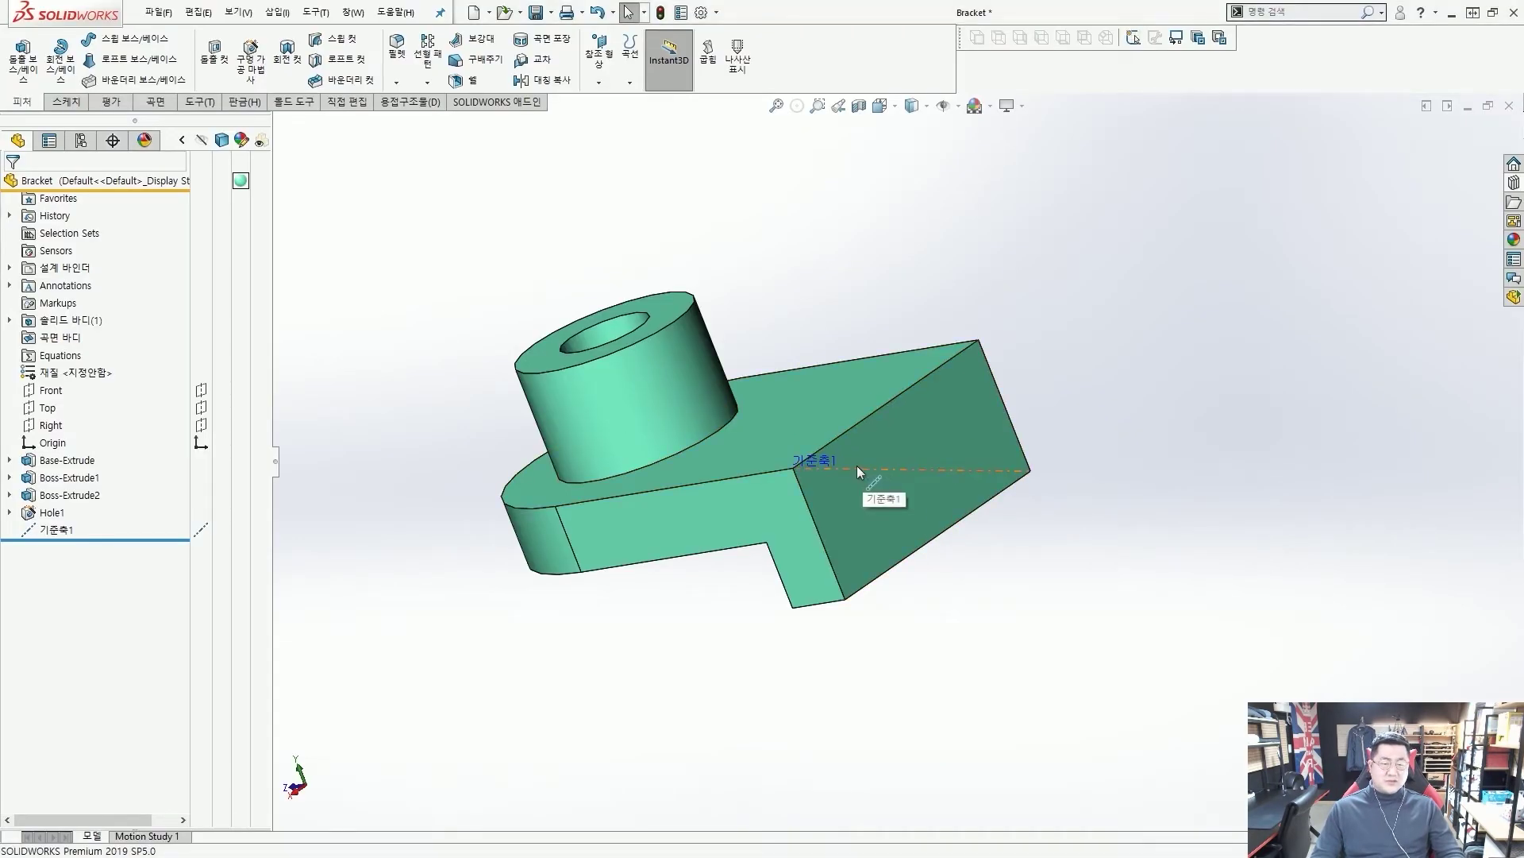
Step: Move the displayed axis along its own direction until it is clear of the bracket's end face, and select it
left_click_drag(845, 467, 1162, 491)
key("z")
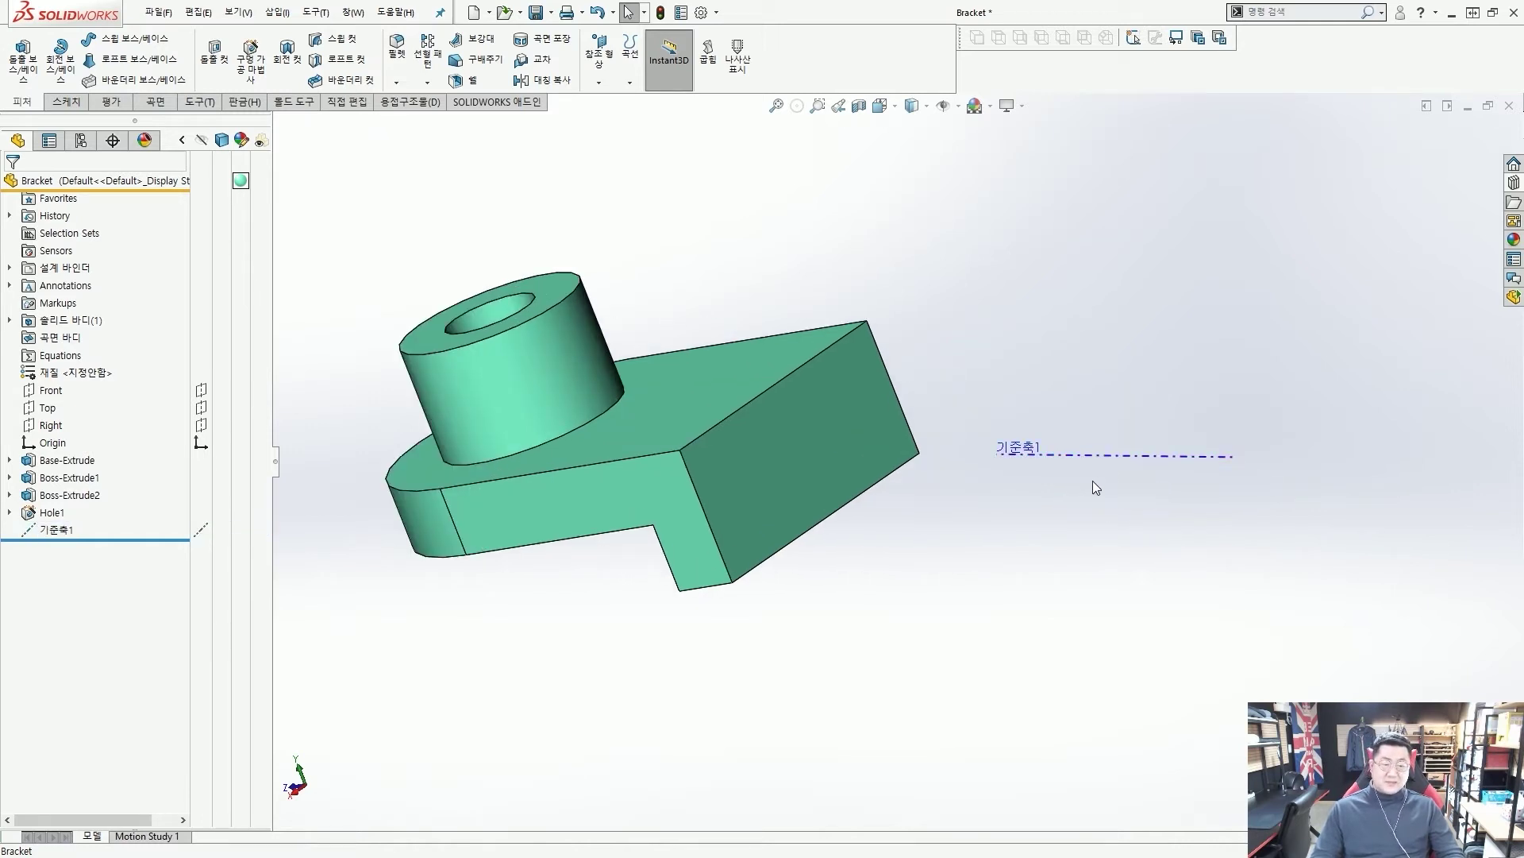
left_click(1107, 460)
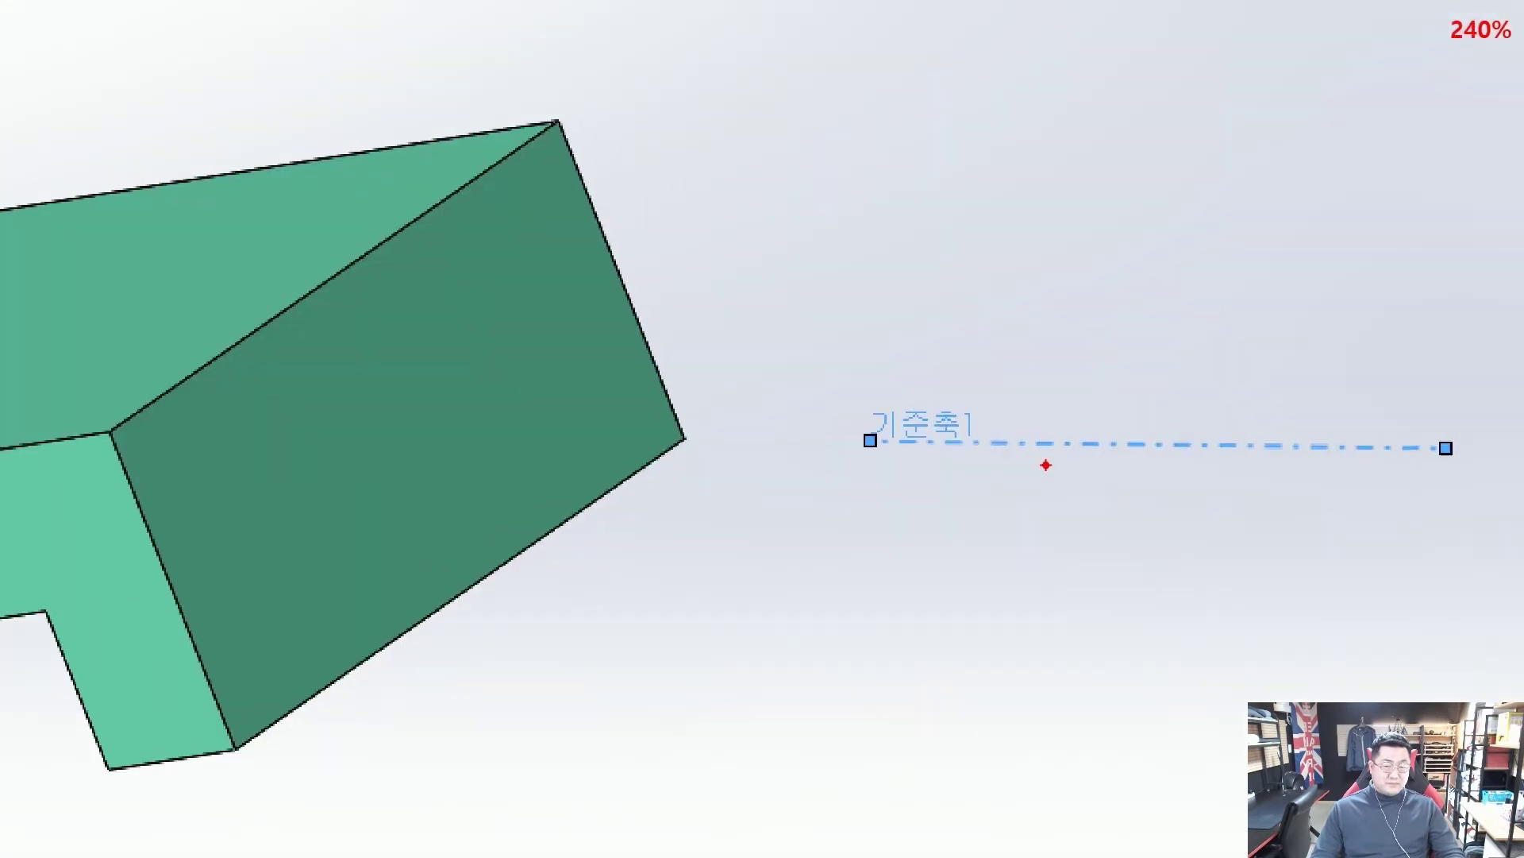
left_click_drag(840, 402, 908, 465)
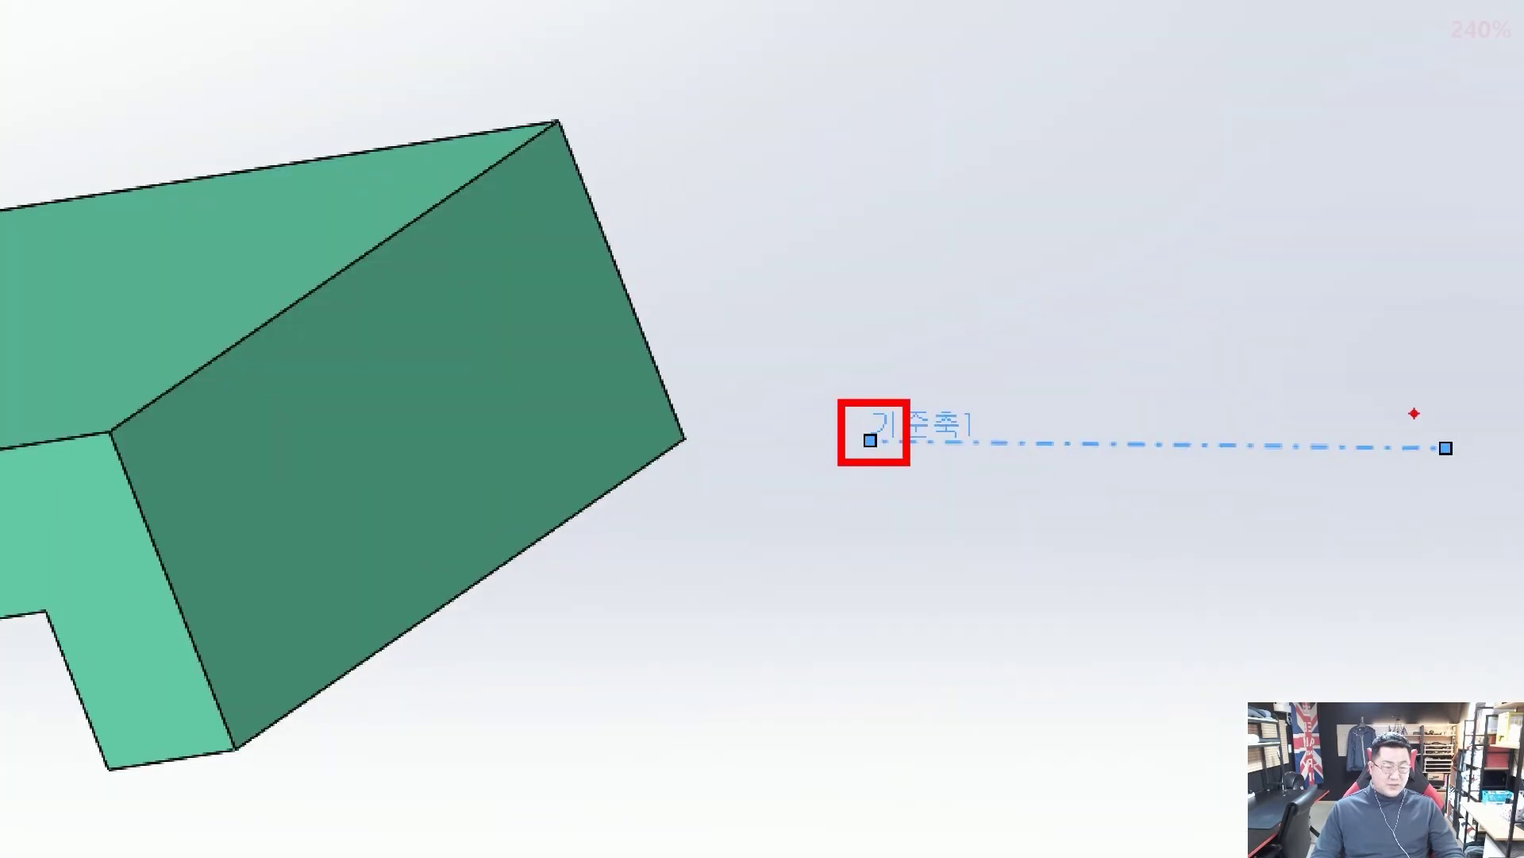
left_click_drag(1412, 412, 1472, 479)
left_click_drag(774, 516, 856, 474)
left_click_drag(1477, 526, 1440, 486)
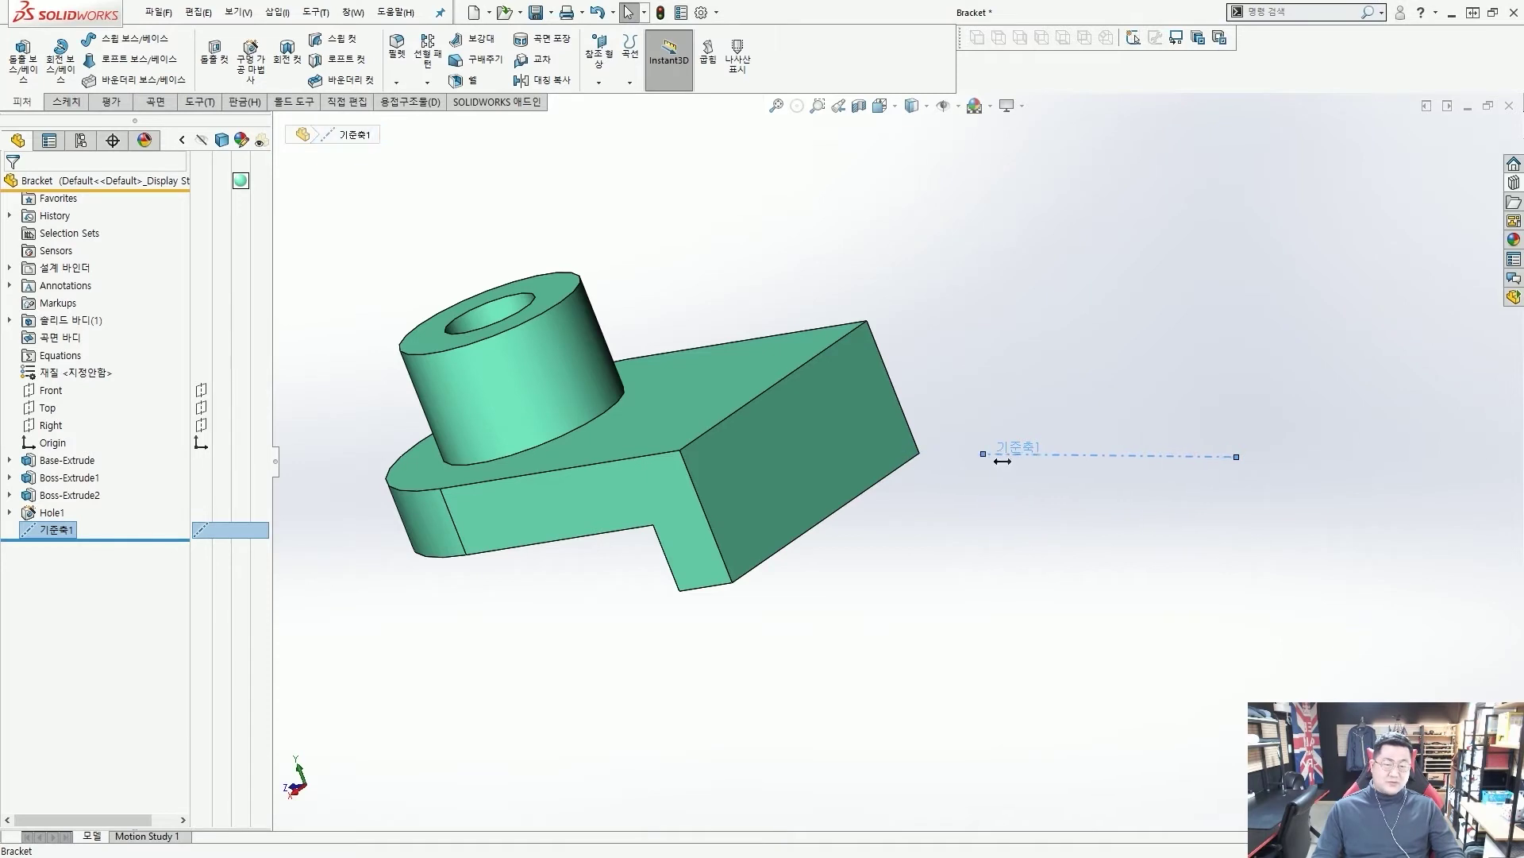
Step: Lengthen the displayed reference axis beside the bracket by stretching its ends outward, and deselect it
left_click_drag(1002, 461, 991, 463)
left_click_drag(1237, 456, 1376, 460)
left_click(1036, 488)
scroll(1002, 467, "up", 2)
middle_click_drag(1005, 467, 942, 427)
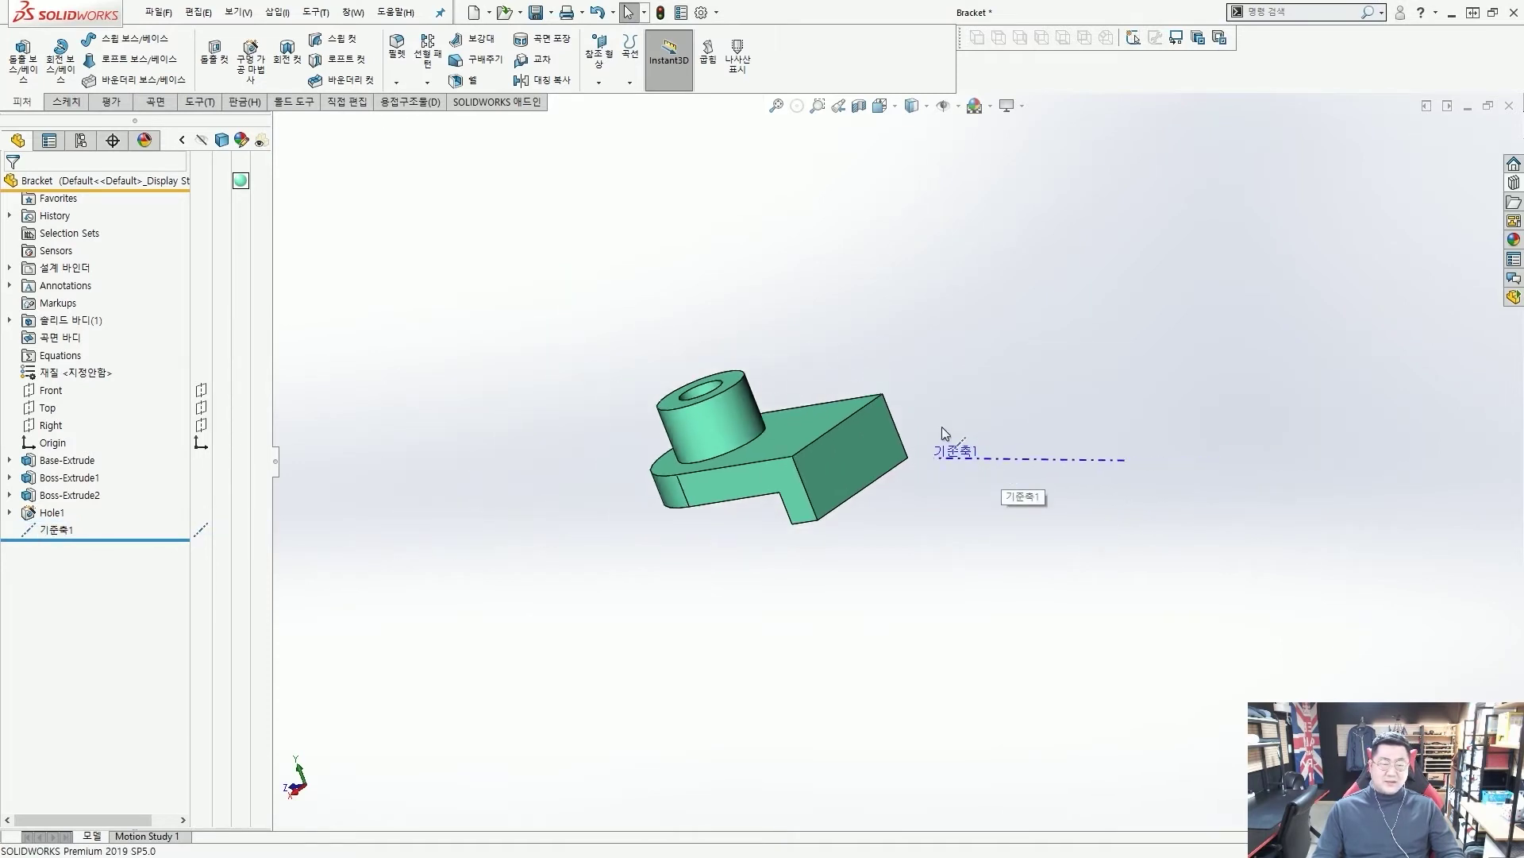
Step: Show the Front plane and turn on the global visibility of planes so it displays around the bracket
left_click(200, 395)
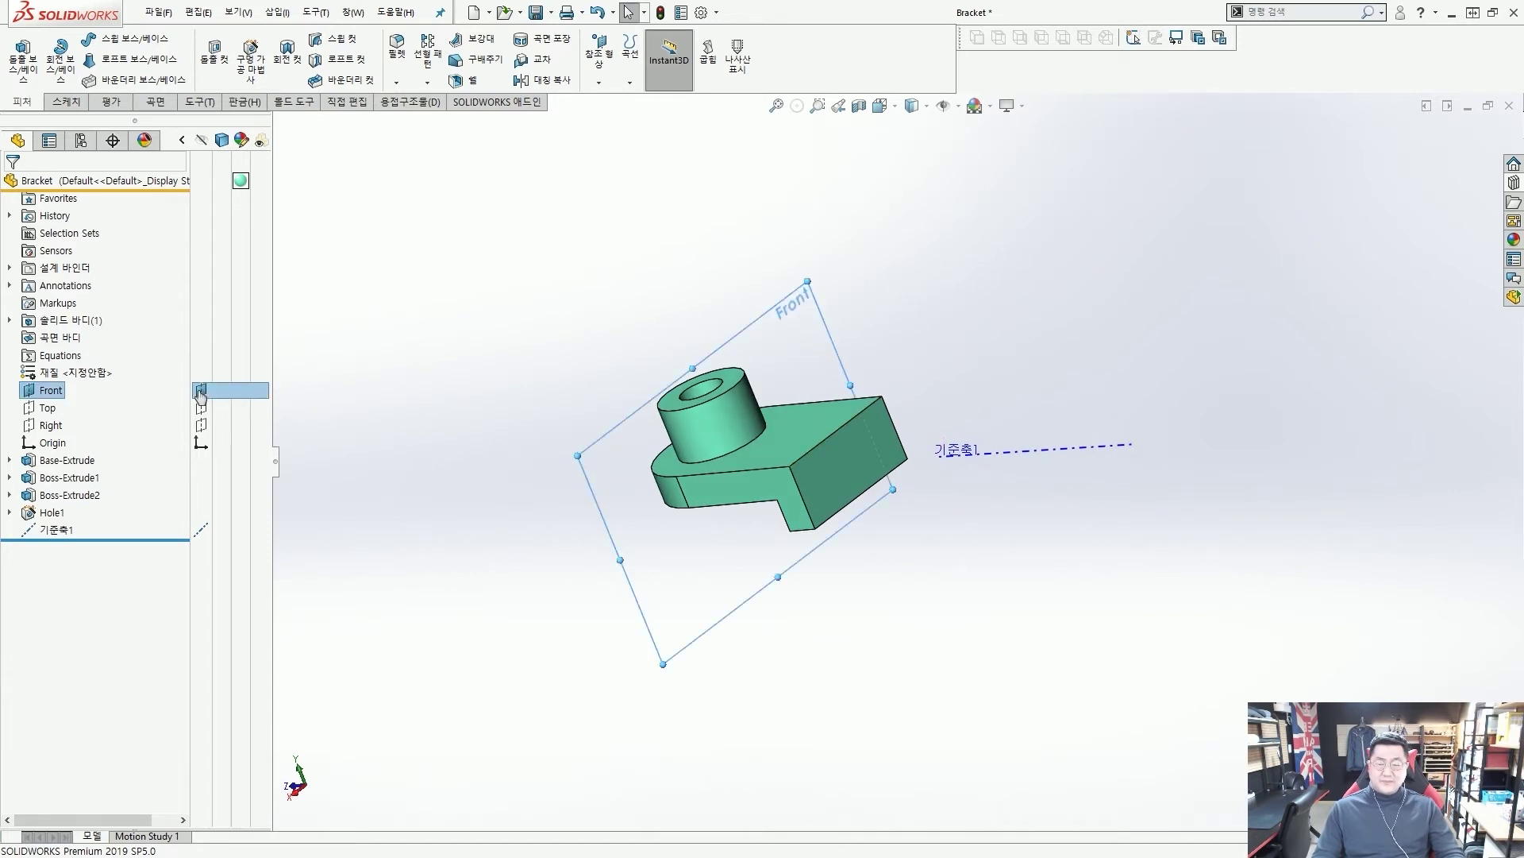
left_click(417, 356)
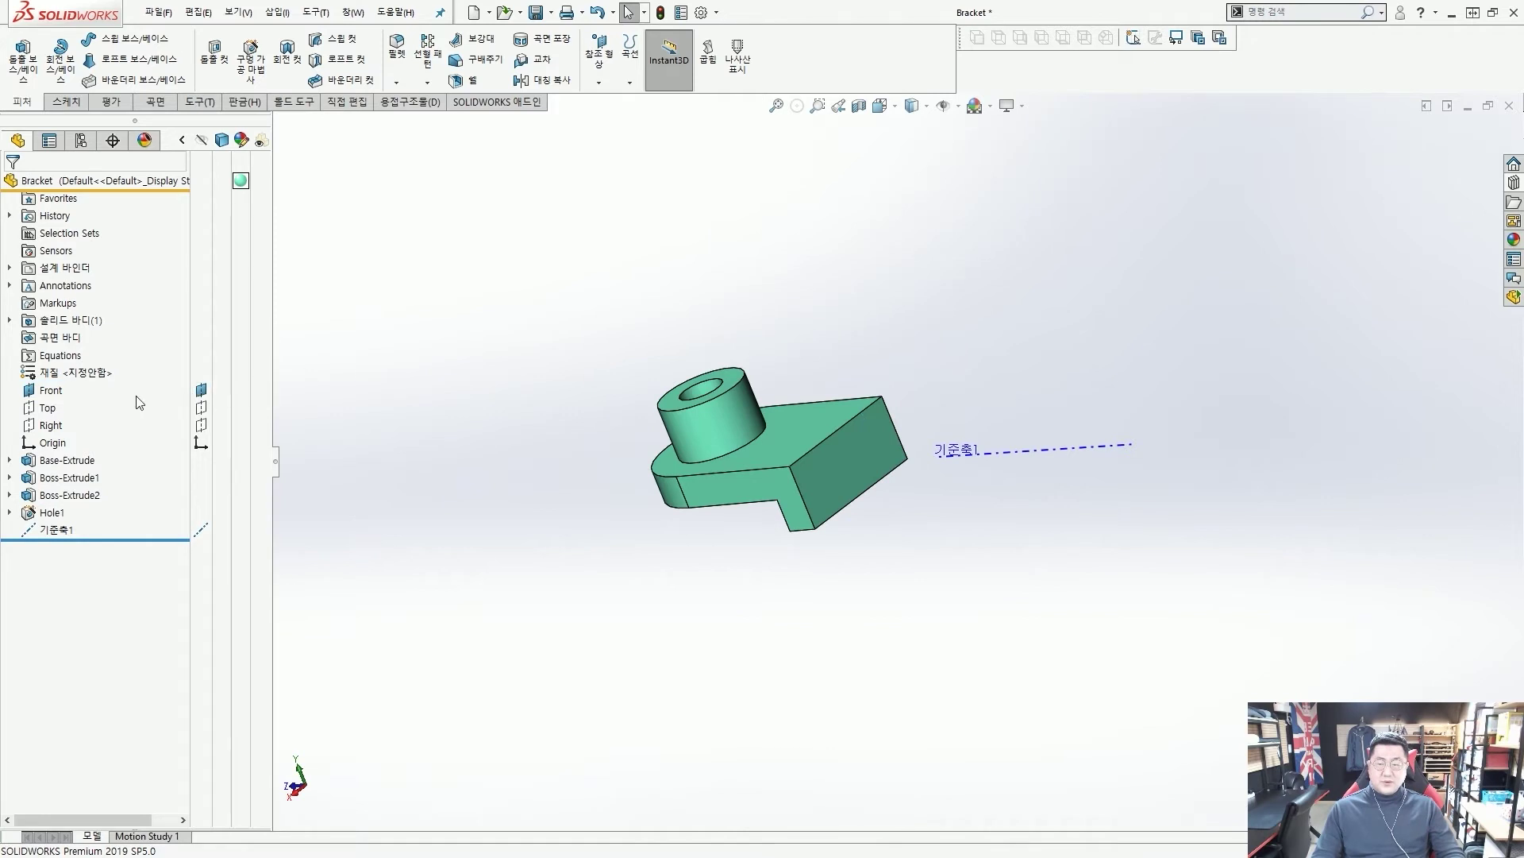
left_click(960, 109)
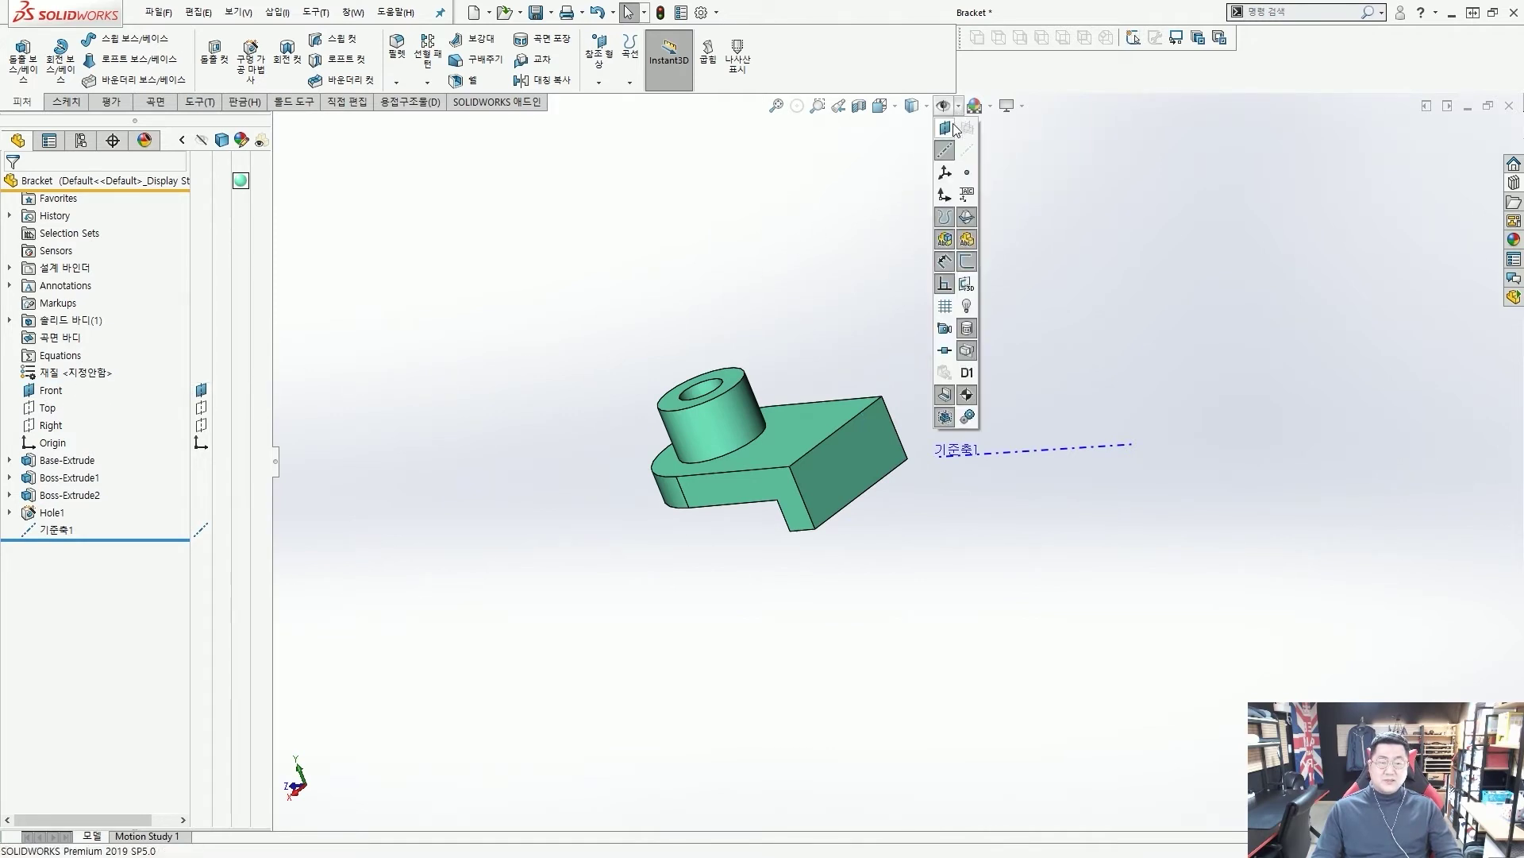
left_click(947, 130)
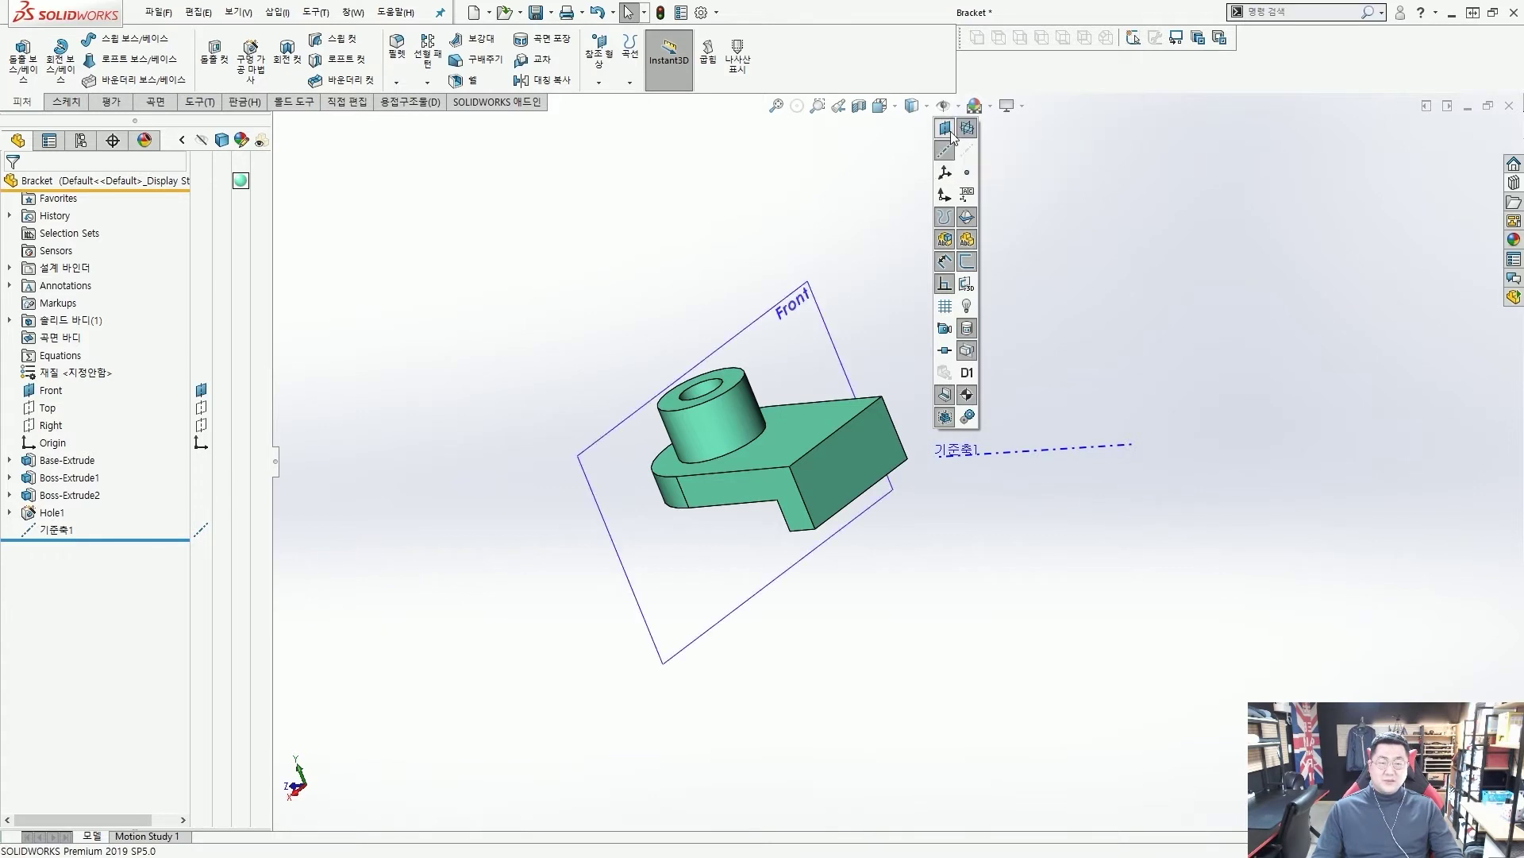
middle_click_drag(641, 268, 633, 307)
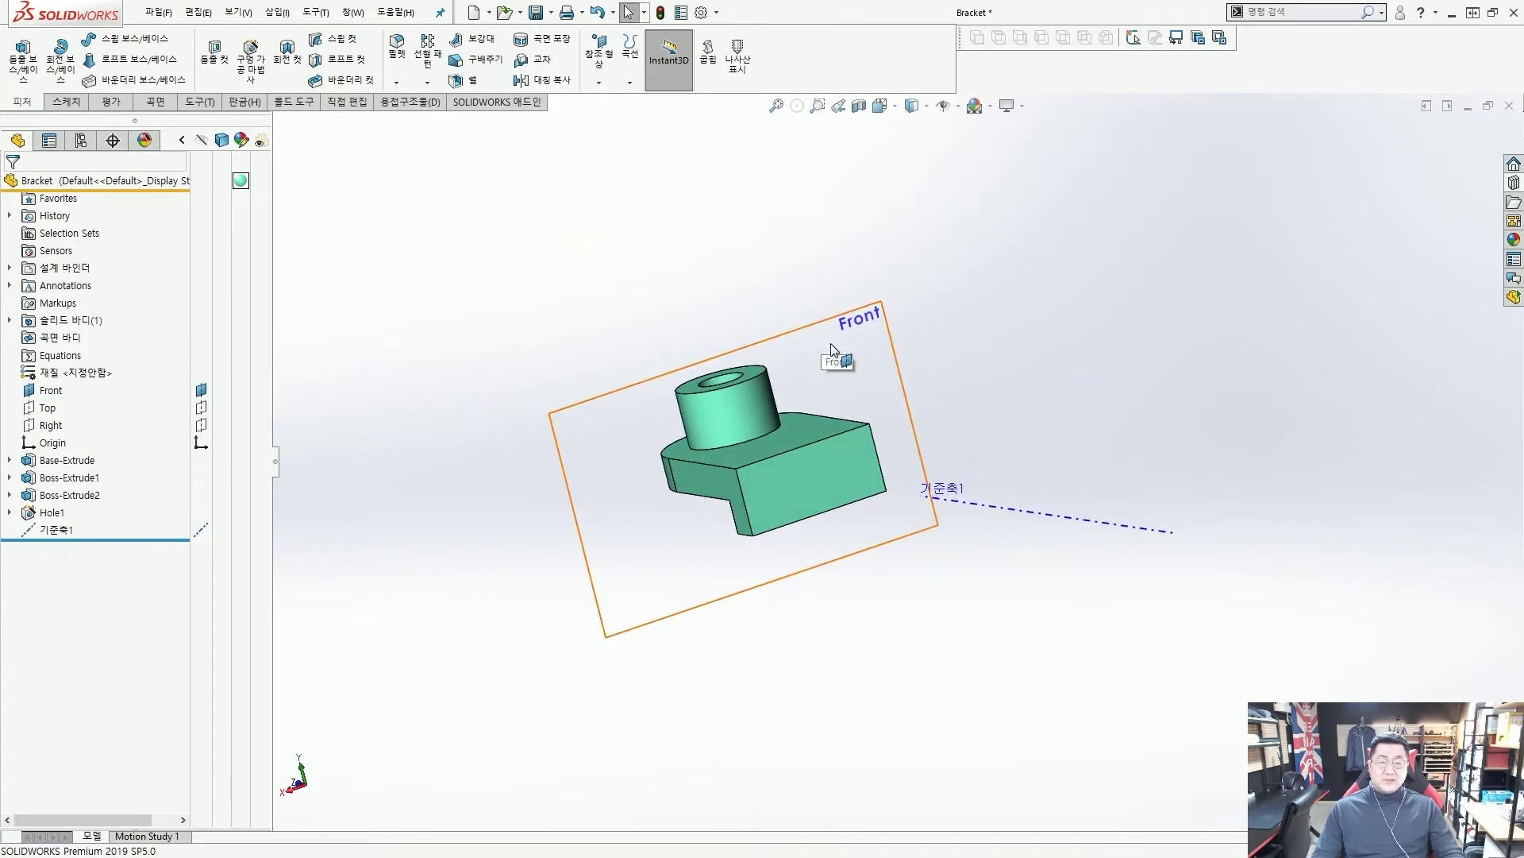
mouse_move(825, 316)
left_mouse_down()
mouse_move(865, 366)
mouse_move(887, 295)
mouse_move(904, 359)
left_mouse_up()
left_click_drag(1013, 377, 913, 368)
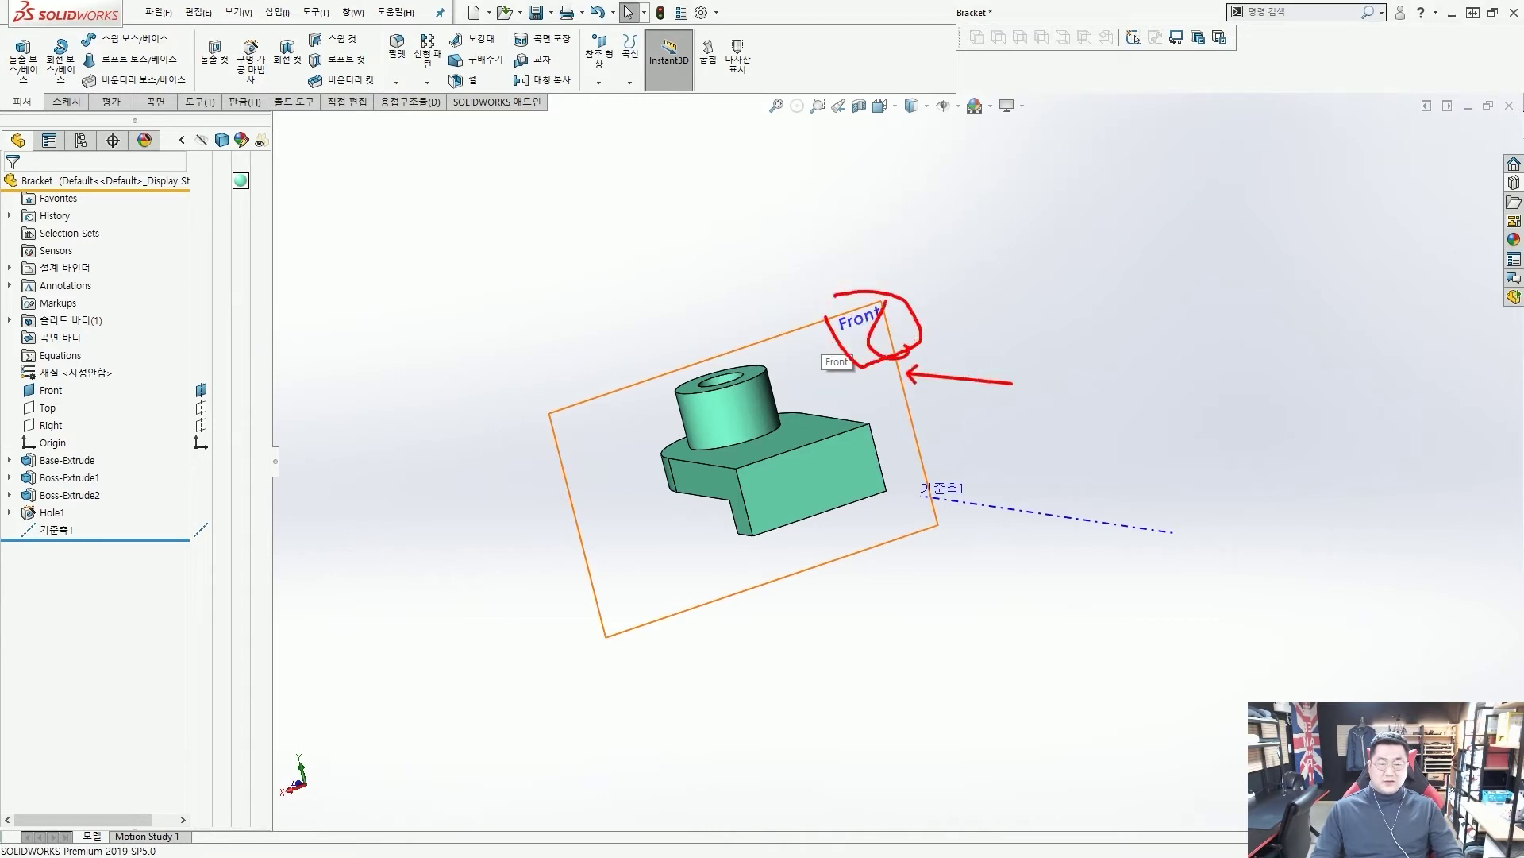
left_click_drag(1032, 284, 925, 300)
key("Escape")
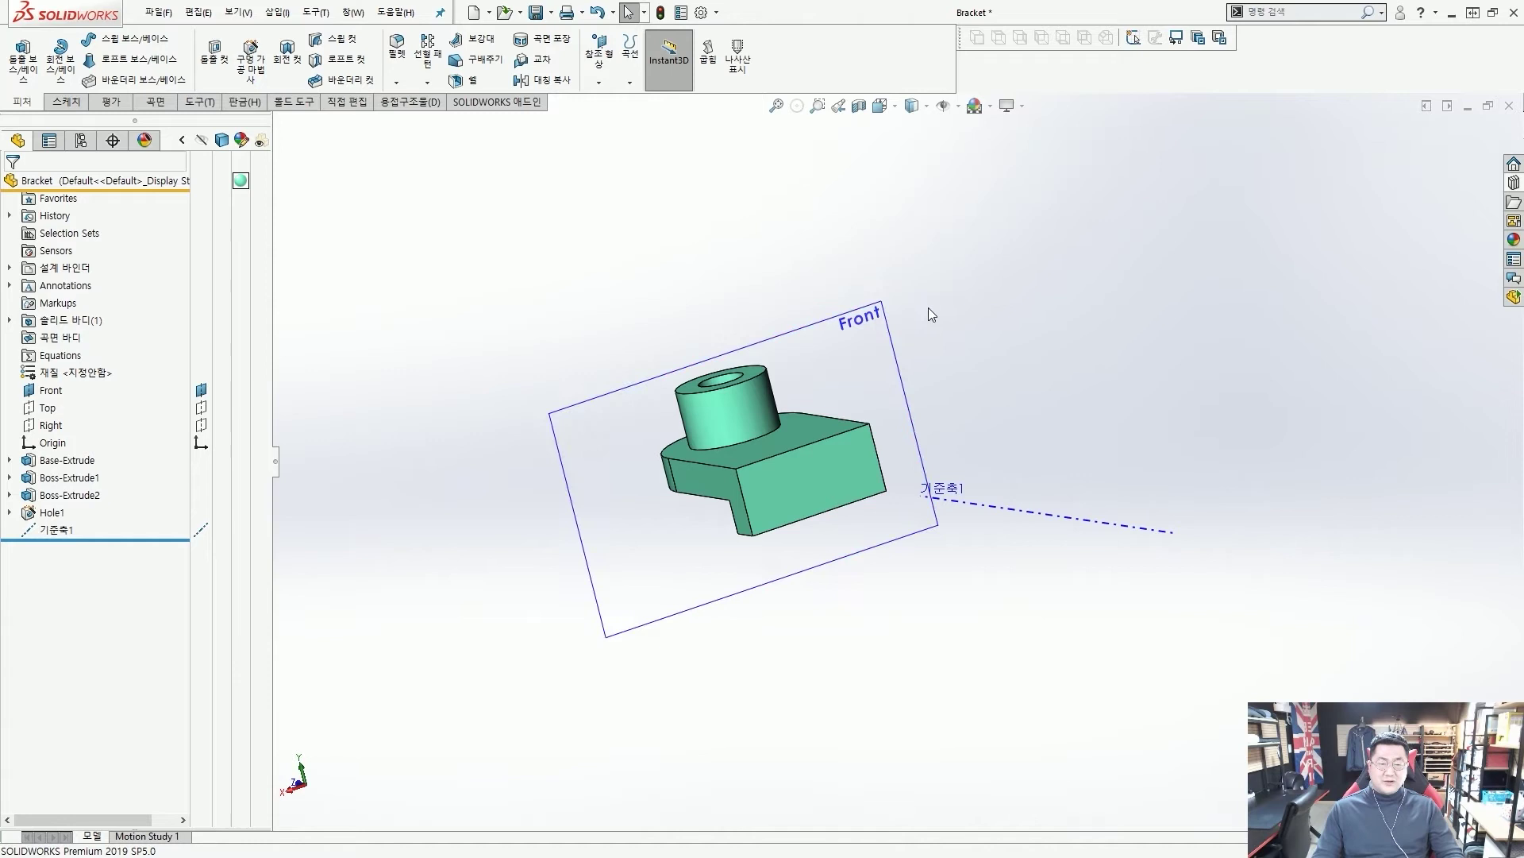
Step: Select the Front plane, resize its displayed border and move it within its own plane until it is clear of the bracket
left_click(831, 321)
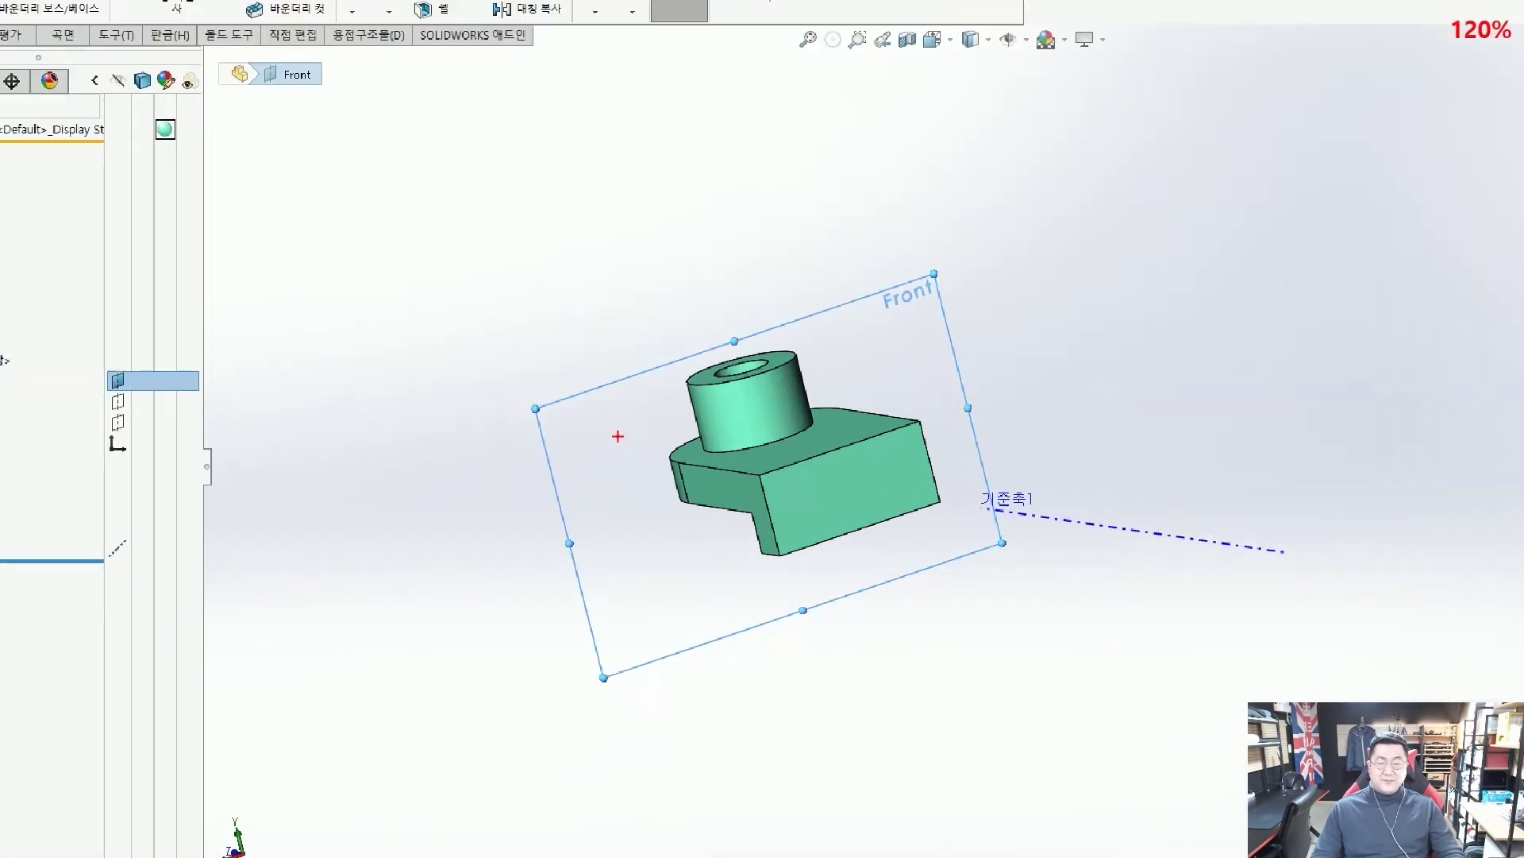
mouse_move(588, 440)
left_mouse_down()
mouse_move(576, 384)
mouse_move(579, 418)
left_mouse_up()
mouse_move(743, 368)
left_mouse_down()
mouse_move(681, 364)
mouse_move(761, 351)
left_mouse_up()
mouse_move(832, 294)
left_mouse_down()
mouse_move(876, 330)
mouse_move(949, 304)
left_mouse_up()
mouse_move(981, 417)
left_mouse_down()
mouse_move(941, 407)
mouse_move(985, 451)
left_mouse_up()
mouse_move(1040, 561)
left_mouse_down()
mouse_move(985, 518)
mouse_move(1002, 527)
left_mouse_up()
key("Escape")
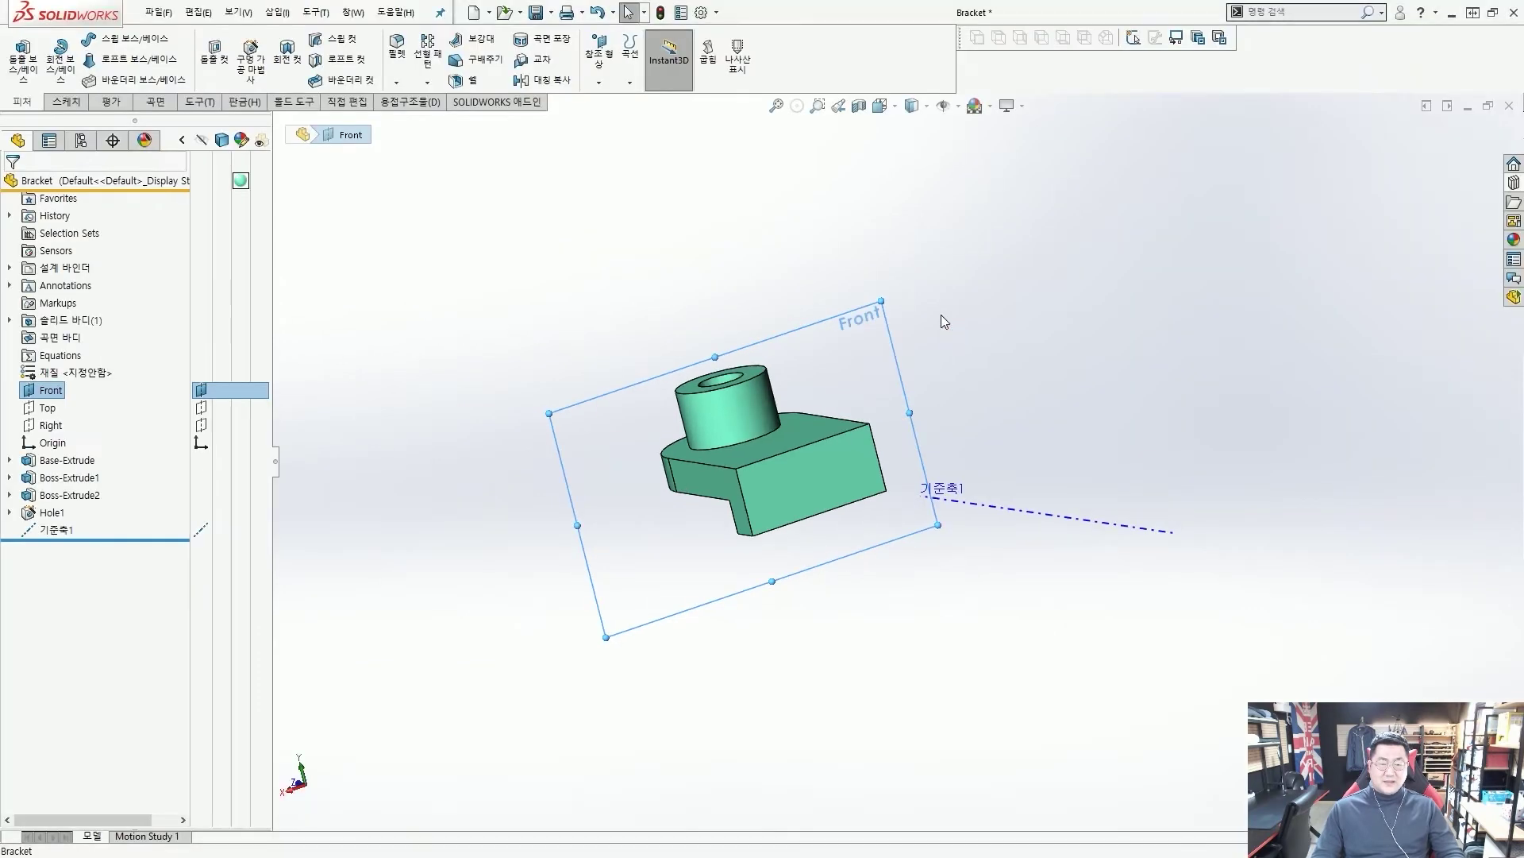
mouse_move(935, 274)
left_mouse_down()
mouse_move(1175, 97)
mouse_move(629, 241)
mouse_move(744, 237)
left_mouse_up()
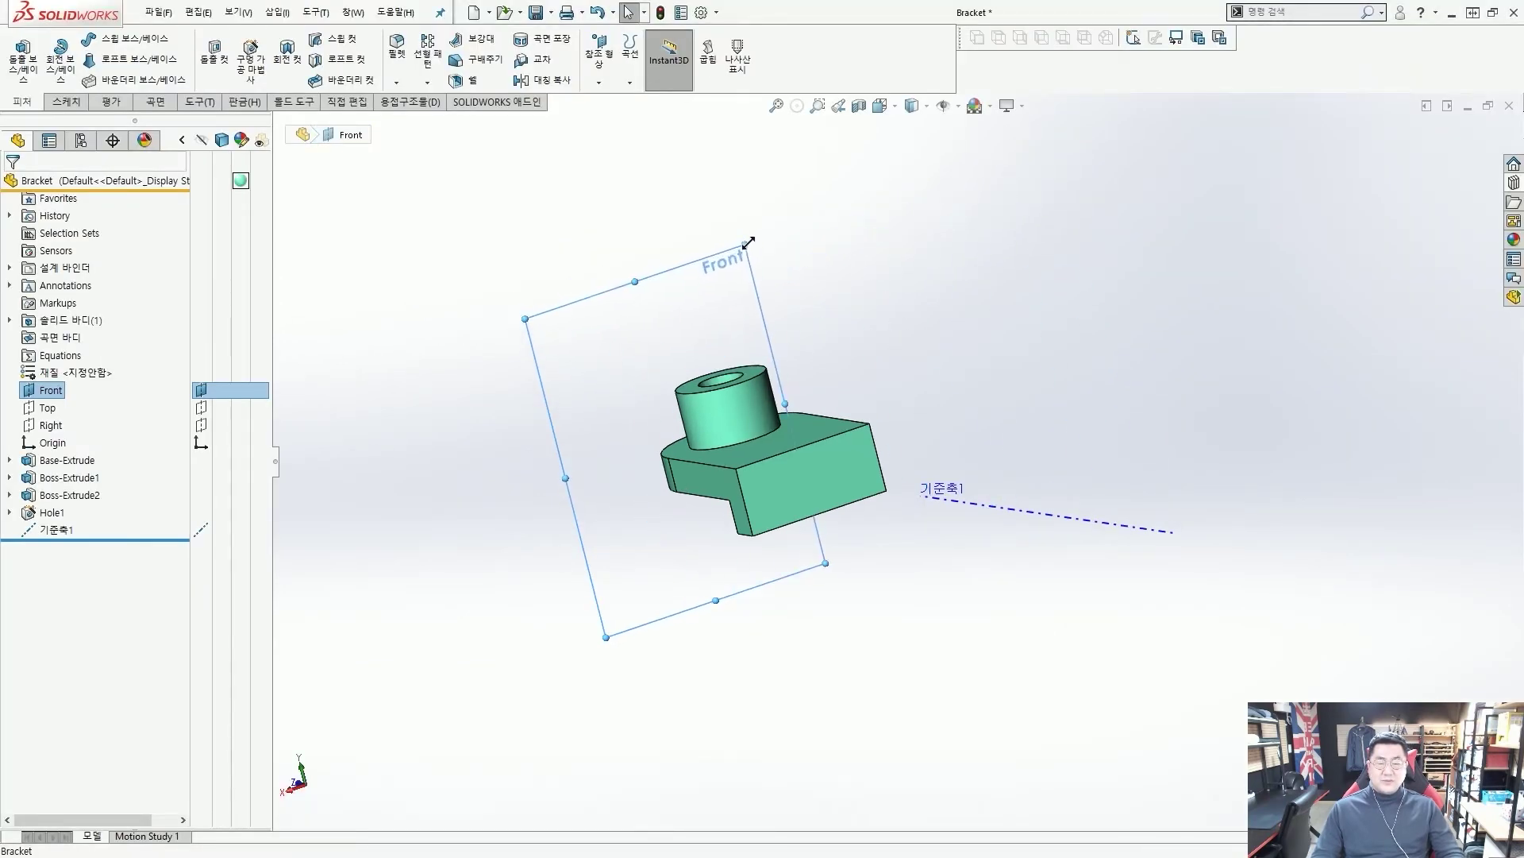
left_click_drag(563, 477, 406, 532)
left_click_drag(825, 563, 676, 559)
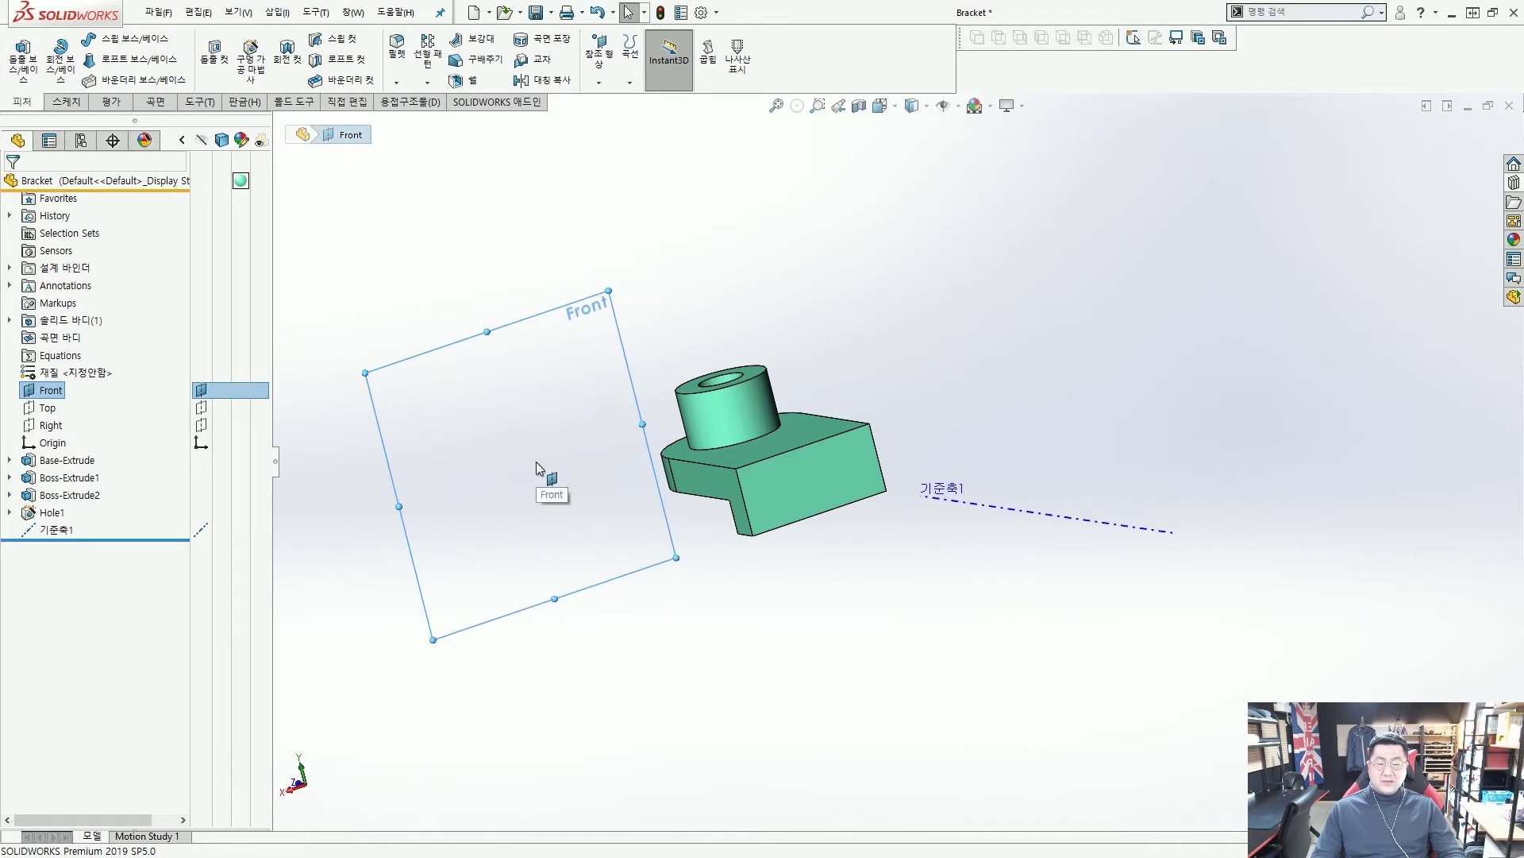
left_click_drag(29, 407, 65, 387)
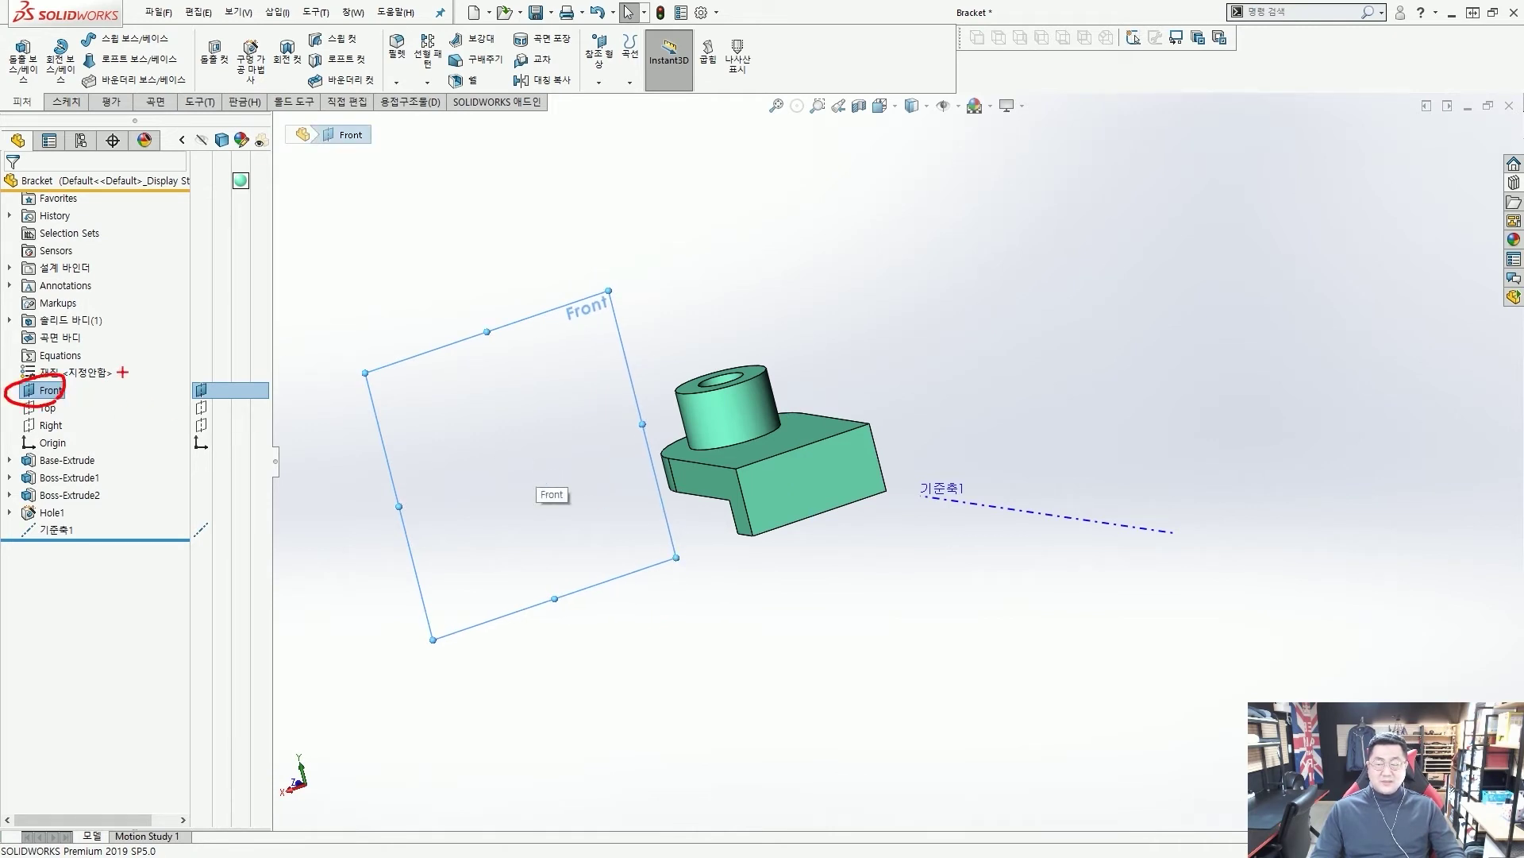
mouse_move(146, 350)
left_mouse_down()
mouse_move(65, 386)
mouse_move(78, 394)
left_mouse_up()
mouse_move(188, 354)
left_mouse_down()
mouse_move(294, 321)
mouse_move(586, 301)
mouse_move(573, 316)
mouse_move(647, 336)
left_mouse_up()
mouse_move(957, 515)
left_mouse_down()
mouse_move(886, 480)
mouse_move(928, 515)
left_mouse_up()
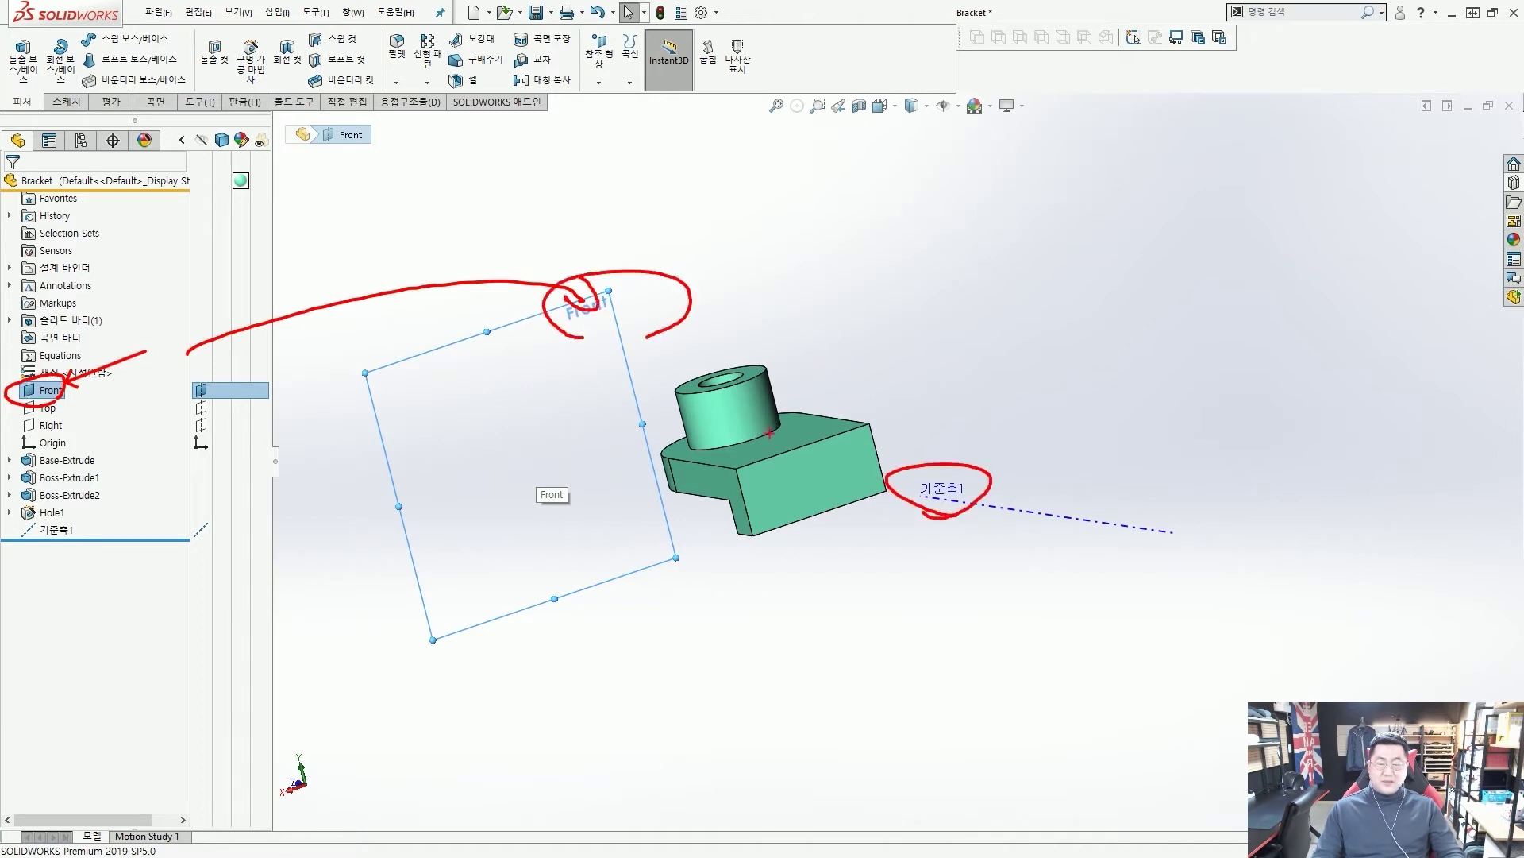
key("Escape")
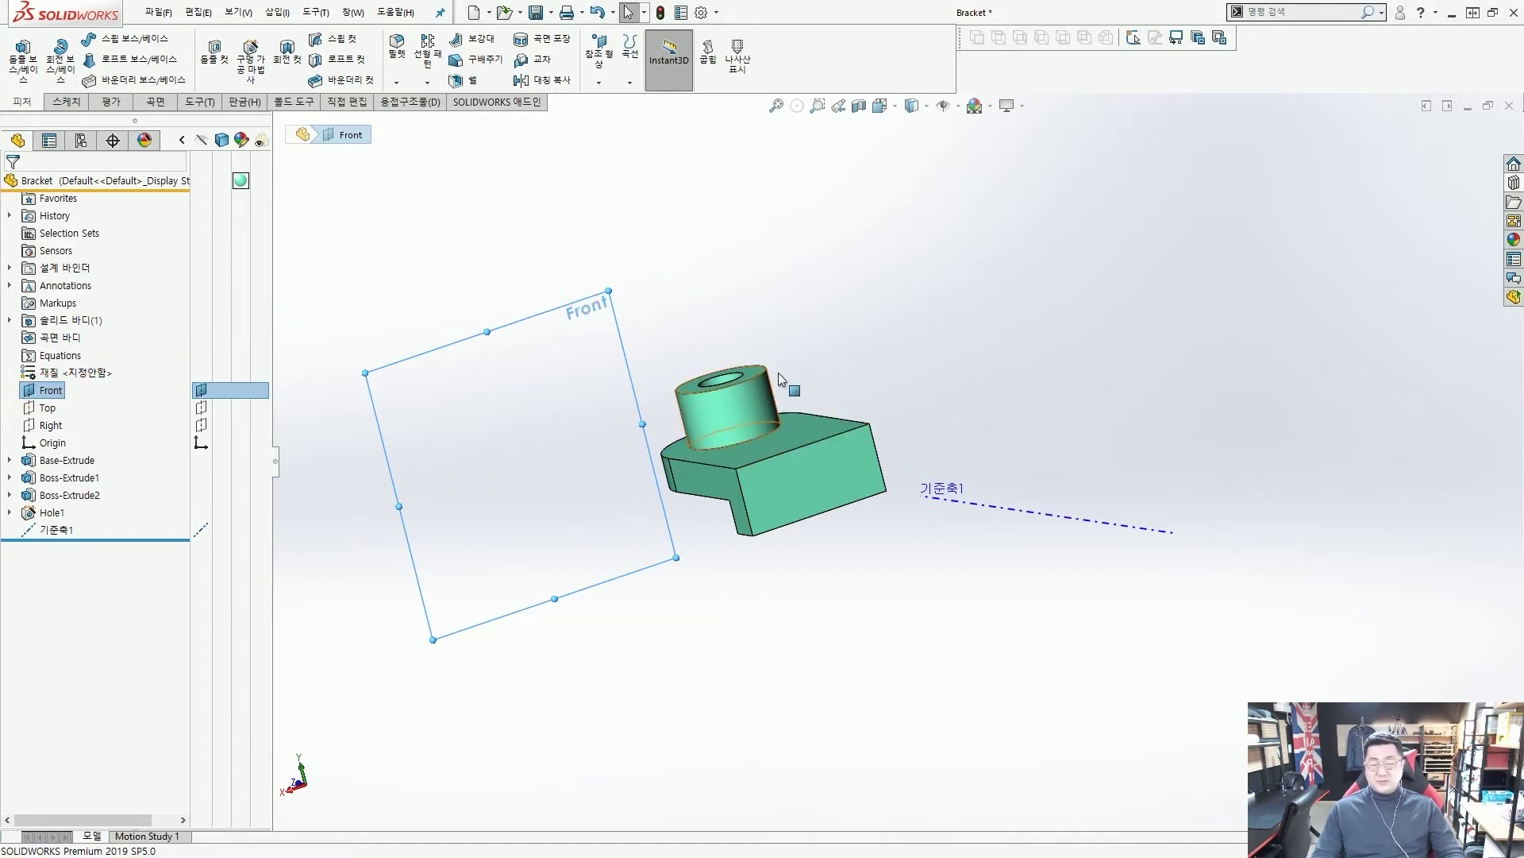
Step: Hide the Front plane and the diagonal reference axis so only the bracket is displayed
left_click(826, 333)
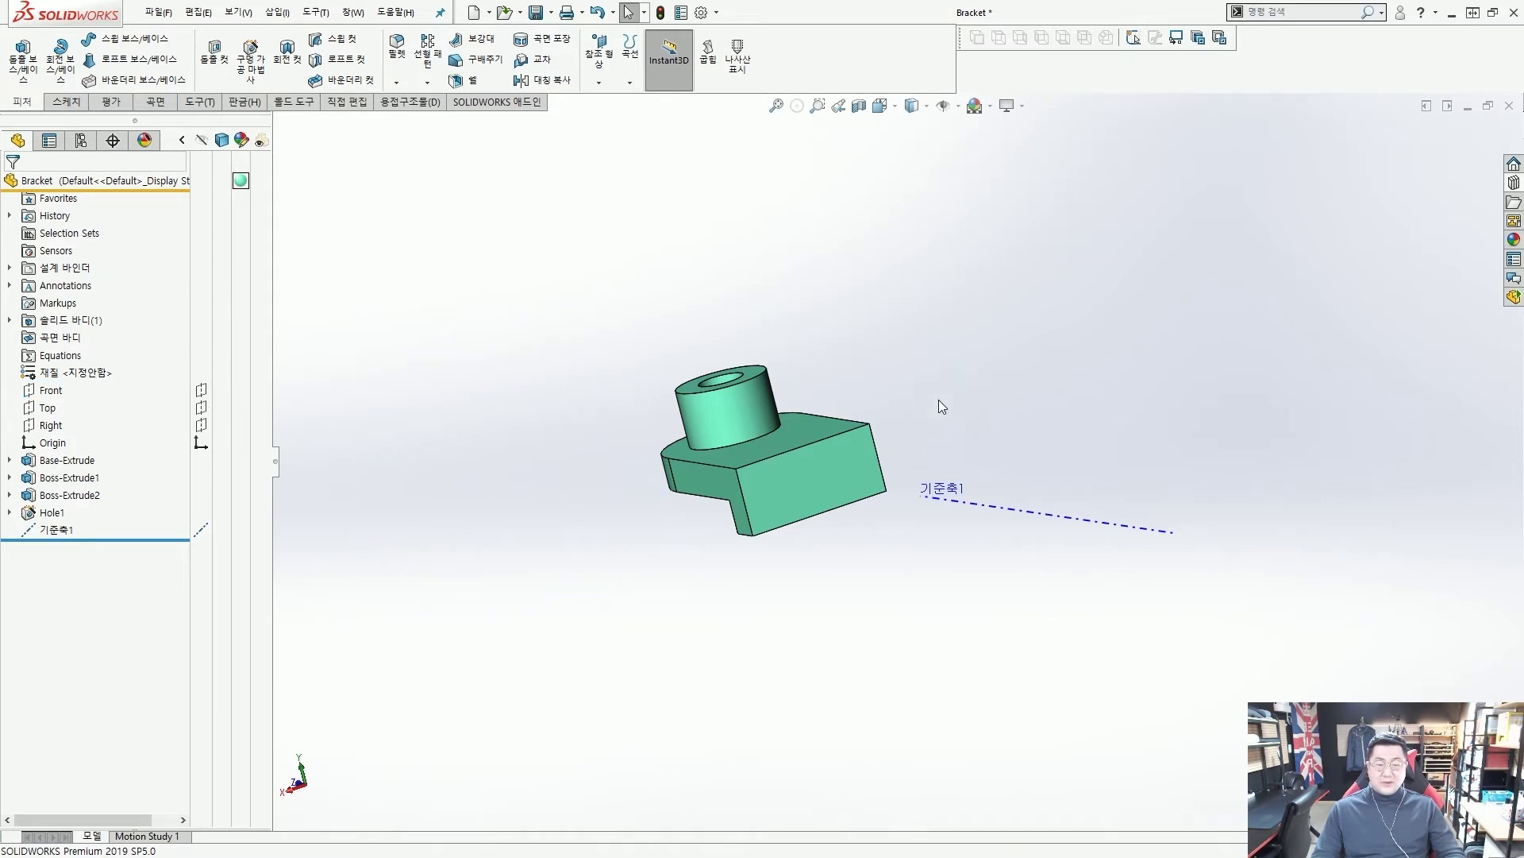
mouse_move(939, 399)
middle_mouse_down()
mouse_move(960, 452)
mouse_move(943, 409)
middle_mouse_up()
left_click(1002, 495)
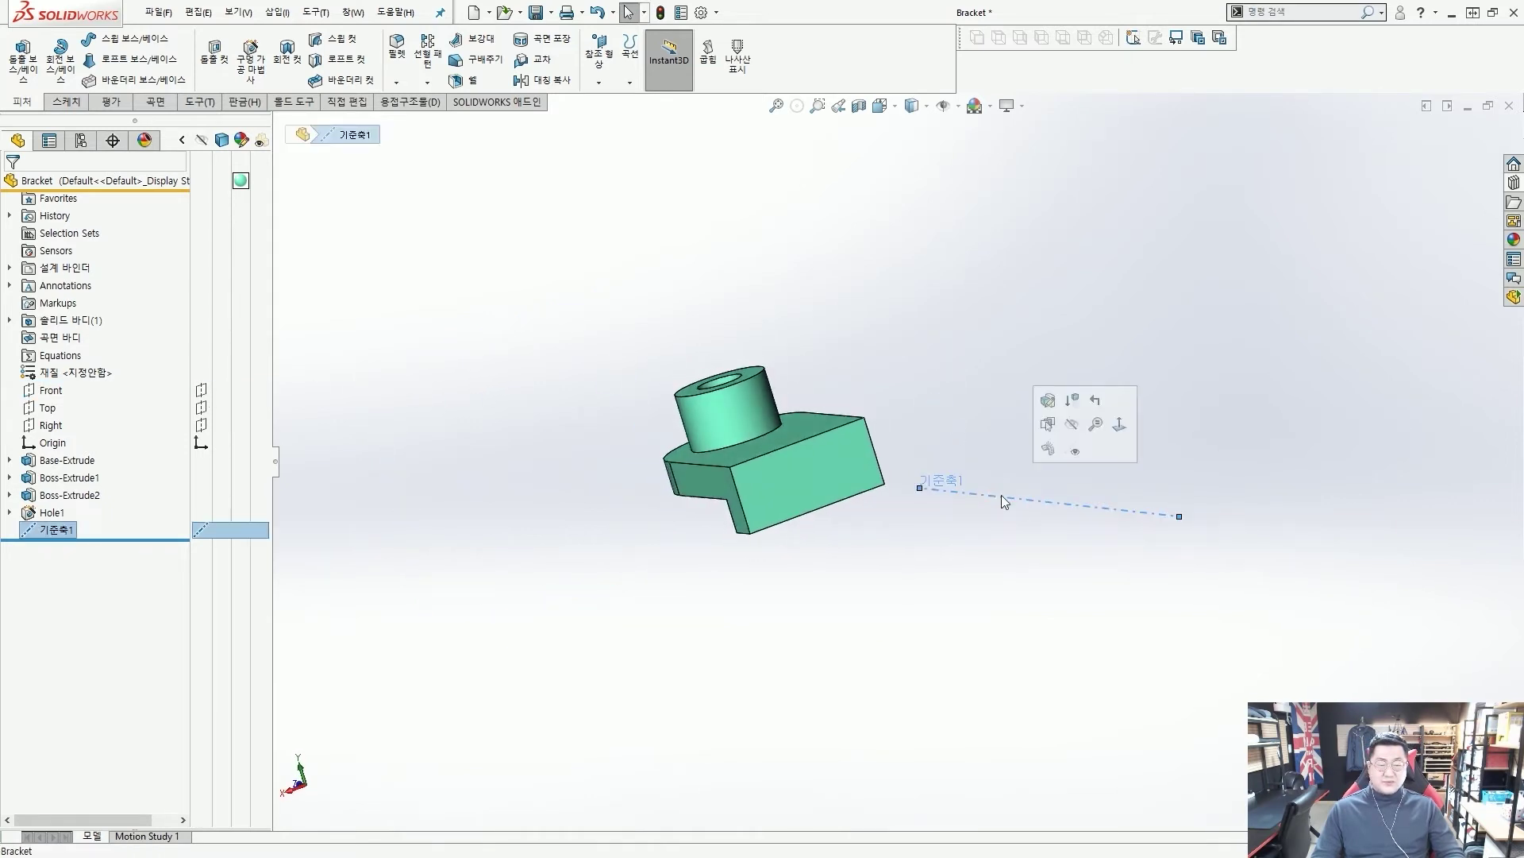
left_click(1072, 426)
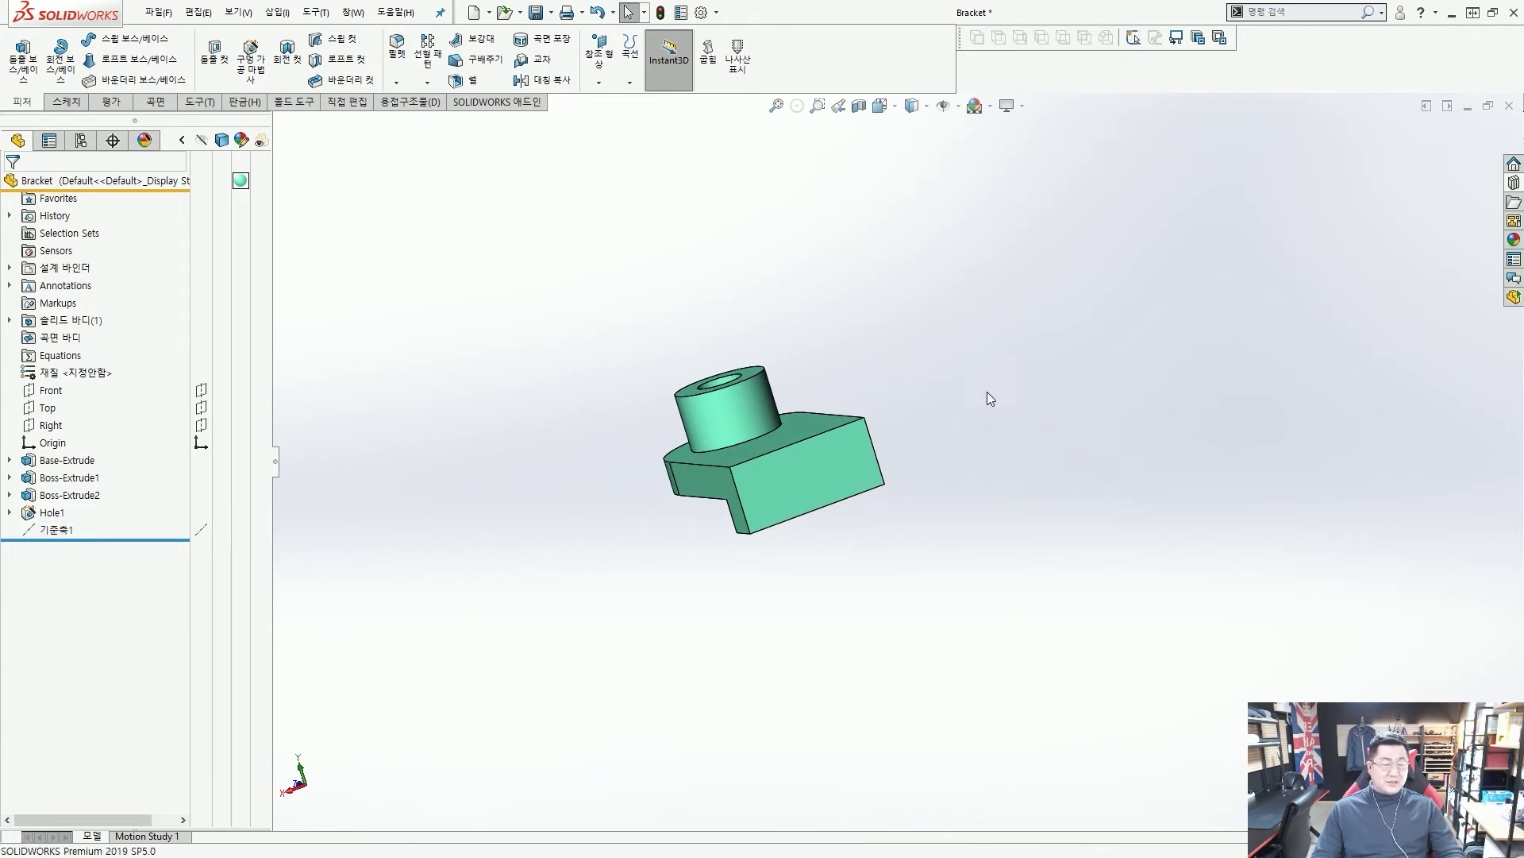
middle_click_drag(908, 378, 804, 467)
scroll(734, 405, "down", 3)
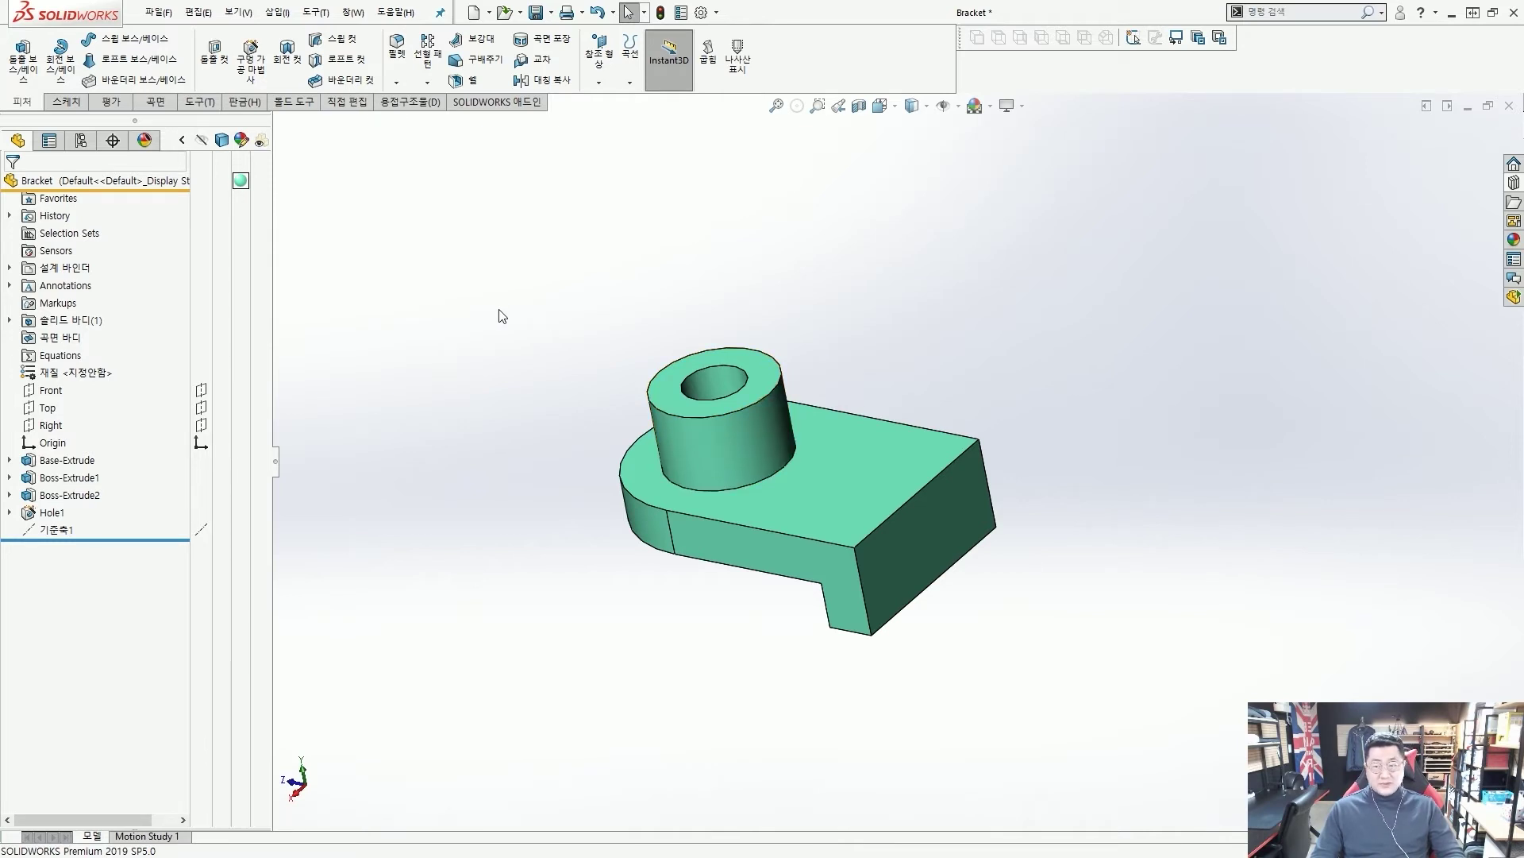
Step: Create a reference axis normal to the base's upper face through its far end corner vertex, using the point and face/plane option
left_click(602, 82)
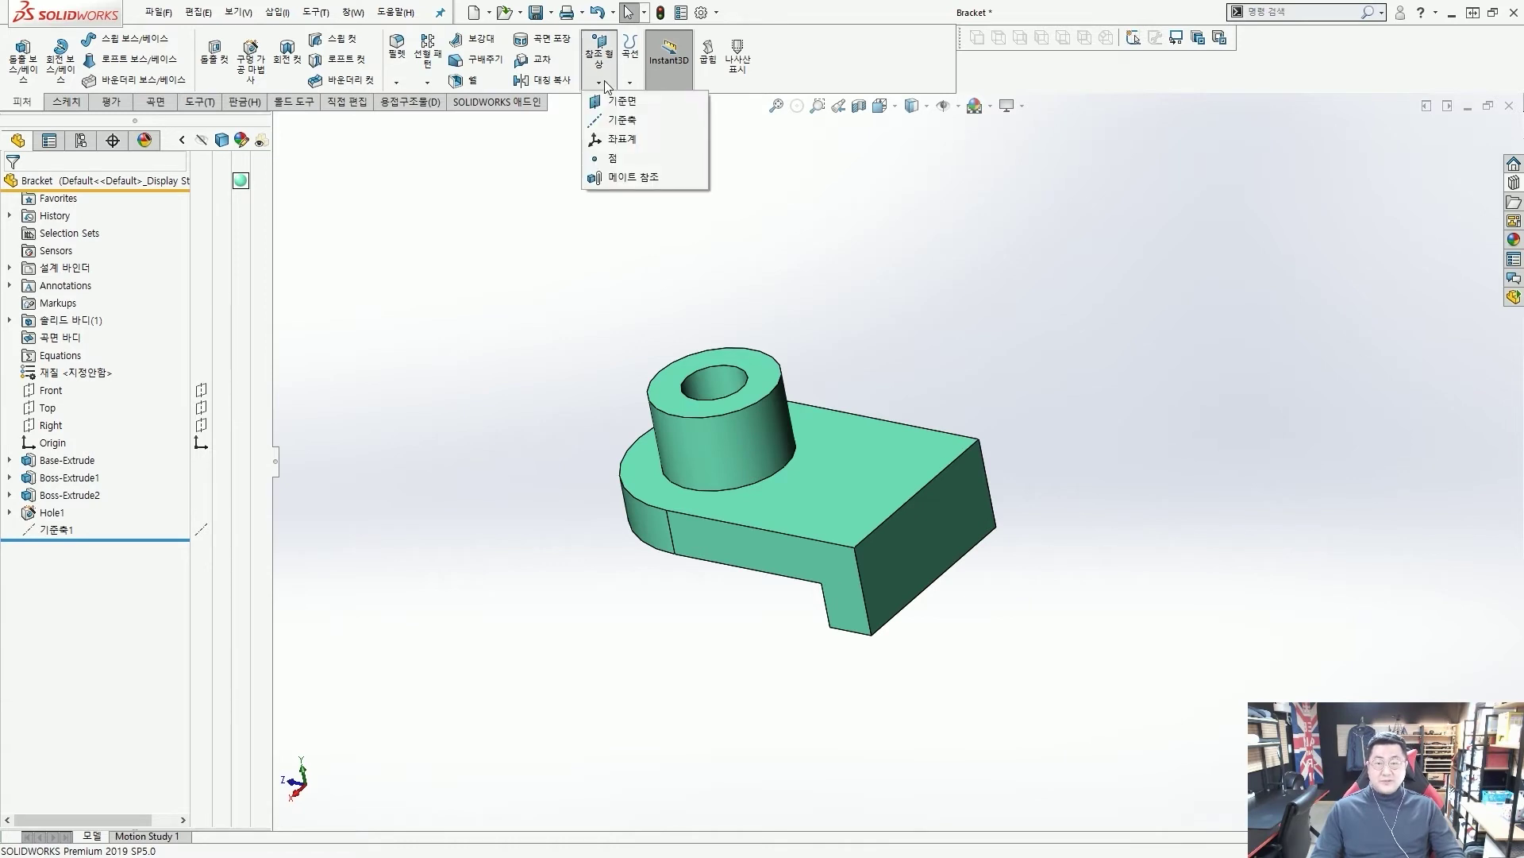
left_click(610, 122)
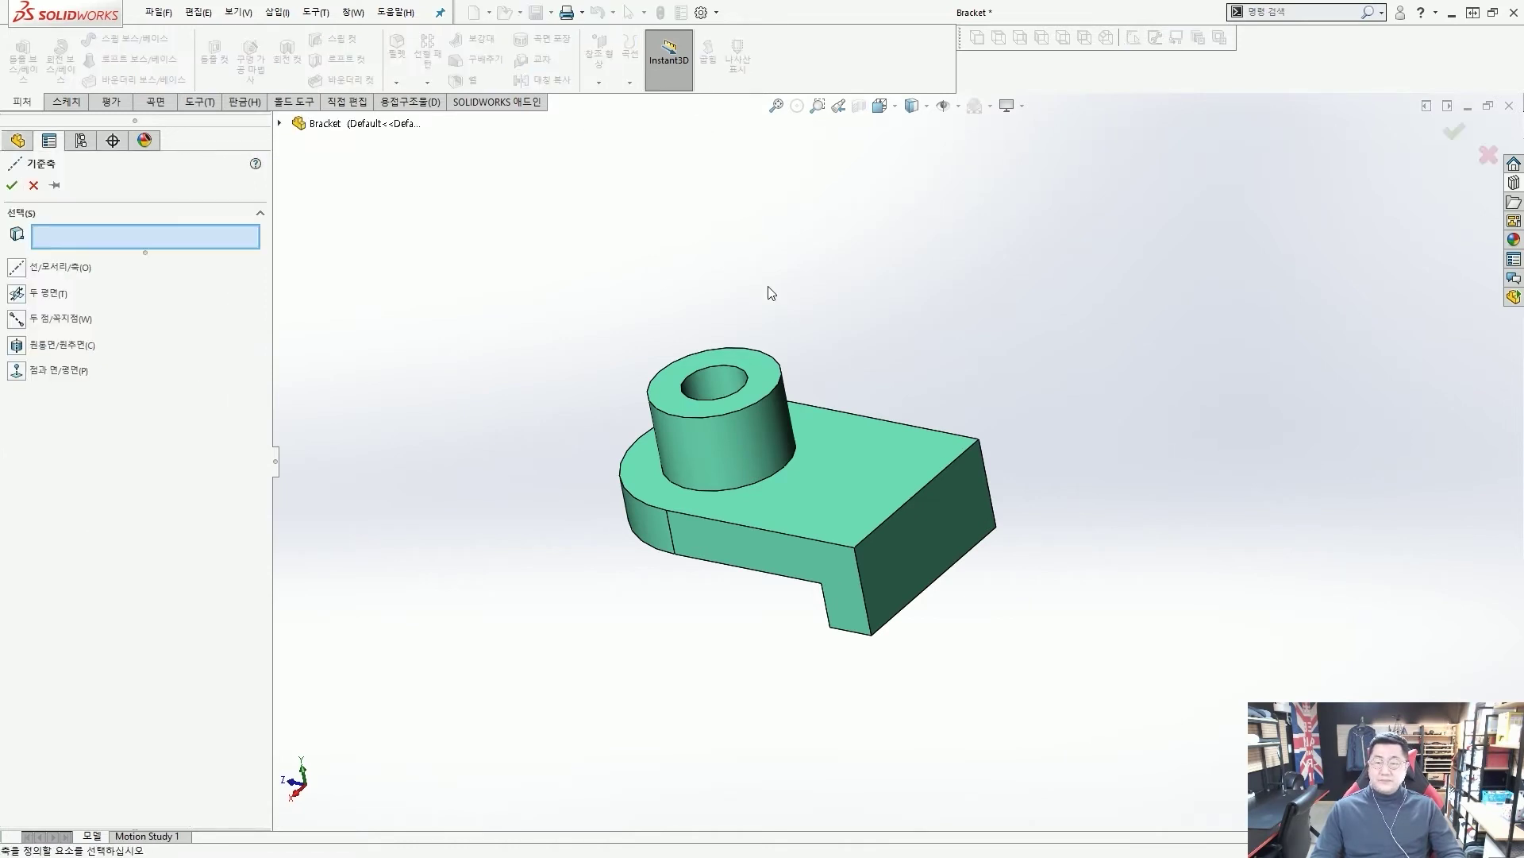
scroll(889, 389, "down", 2)
left_click(913, 474)
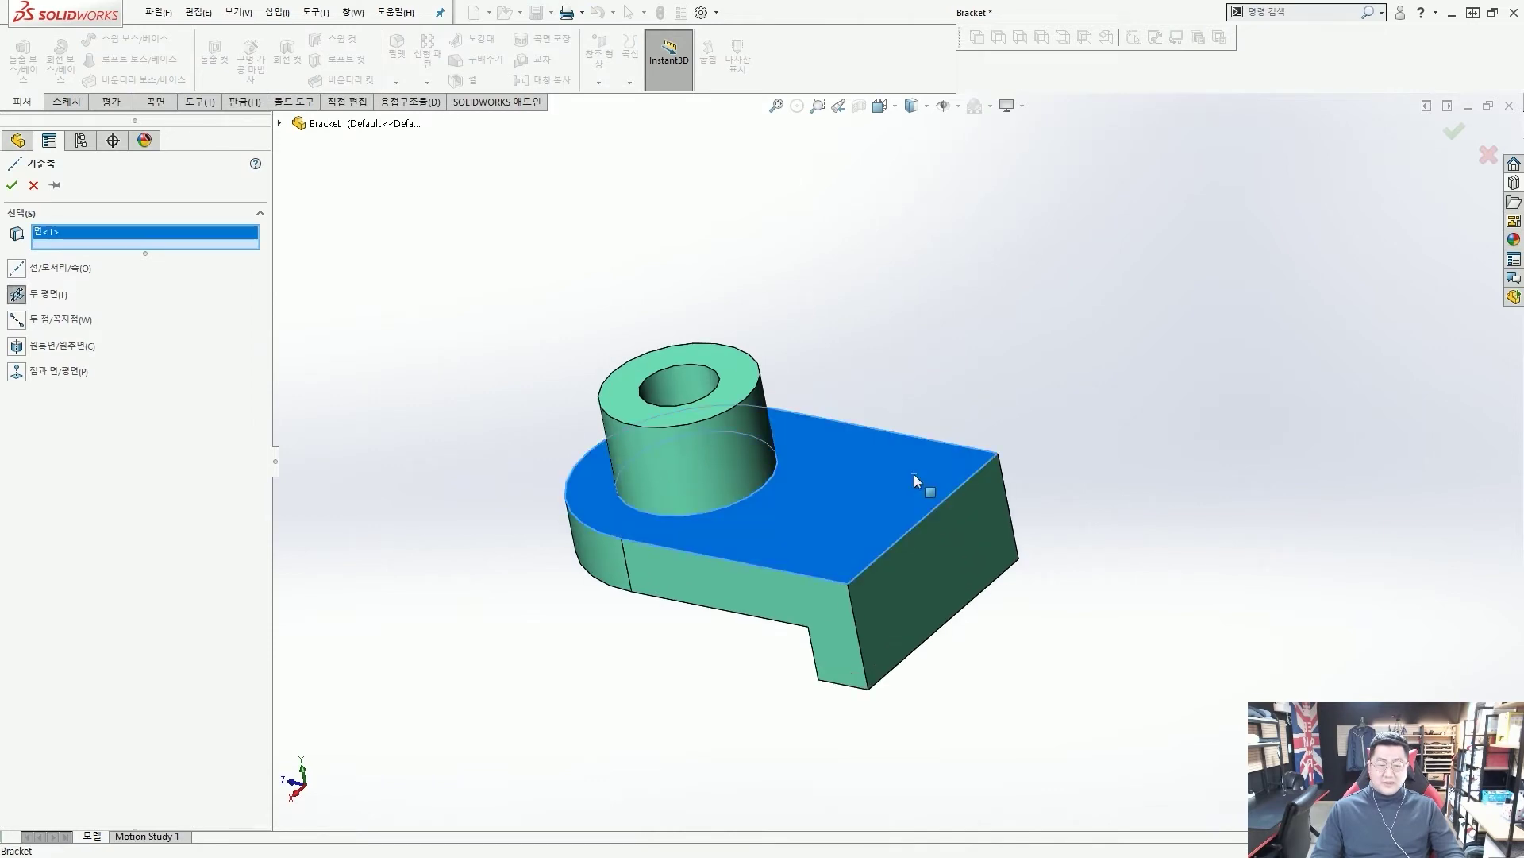
scroll(959, 480, "down", 3)
scroll(959, 479, "down", 2)
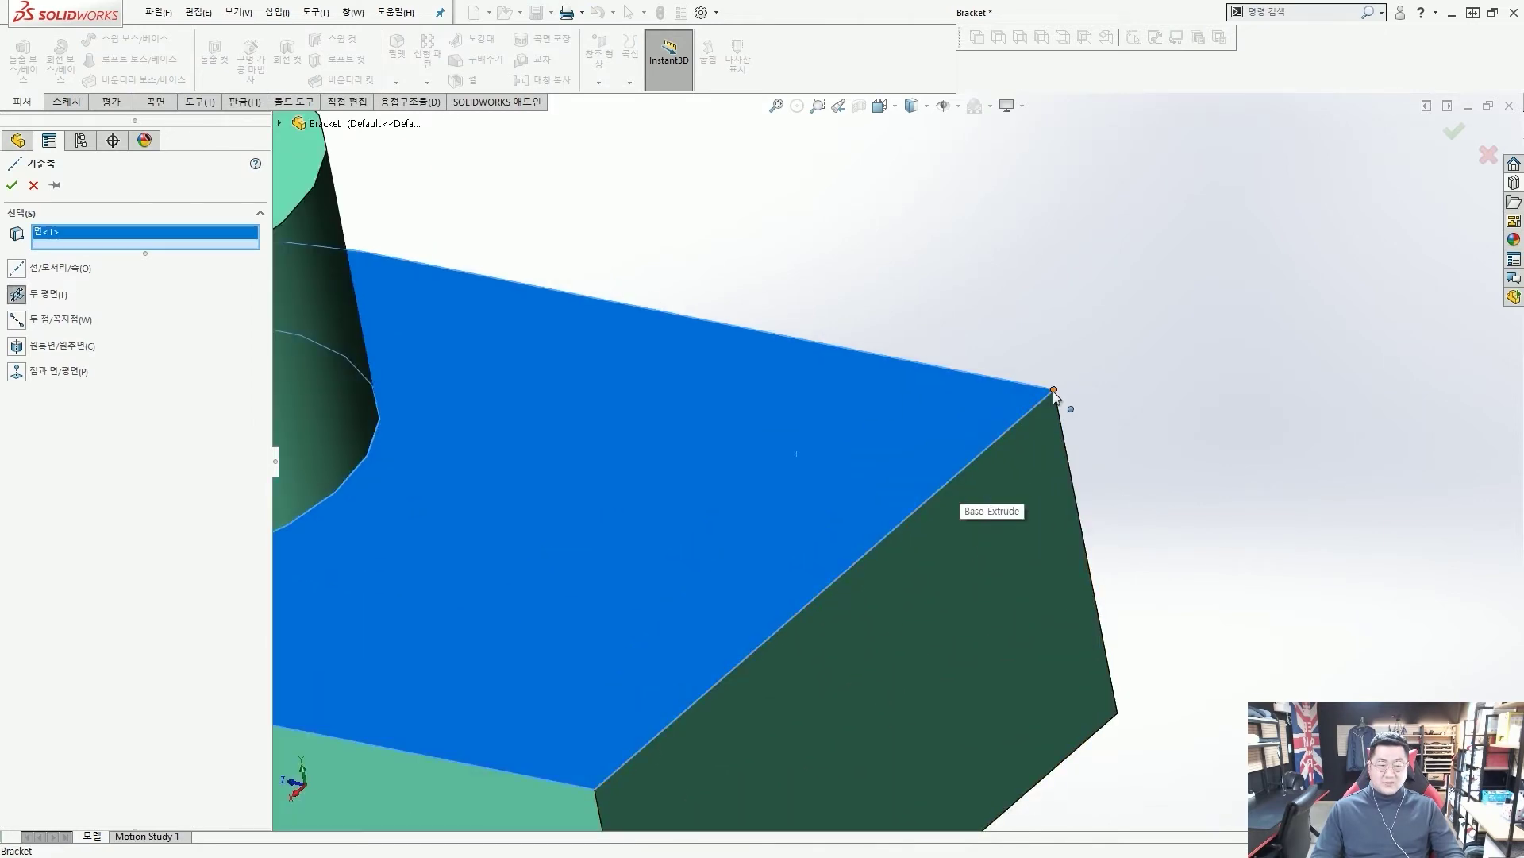
left_click(1054, 390)
left_click_drag(944, 279, 917, 390)
left_click_drag(1186, 393, 1064, 393)
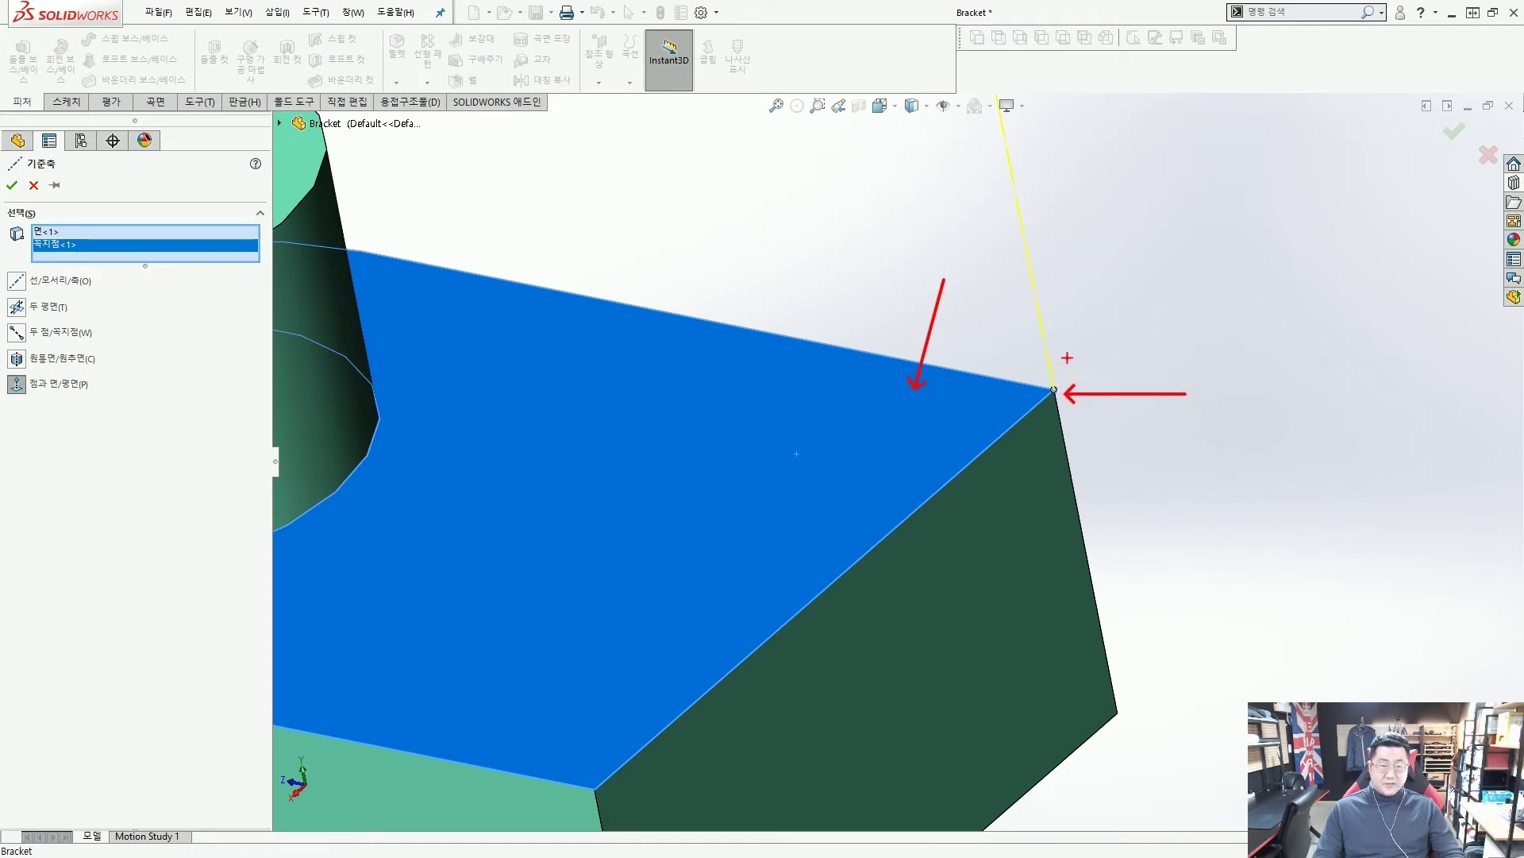
key("Escape")
scroll(1070, 367, "up", 5)
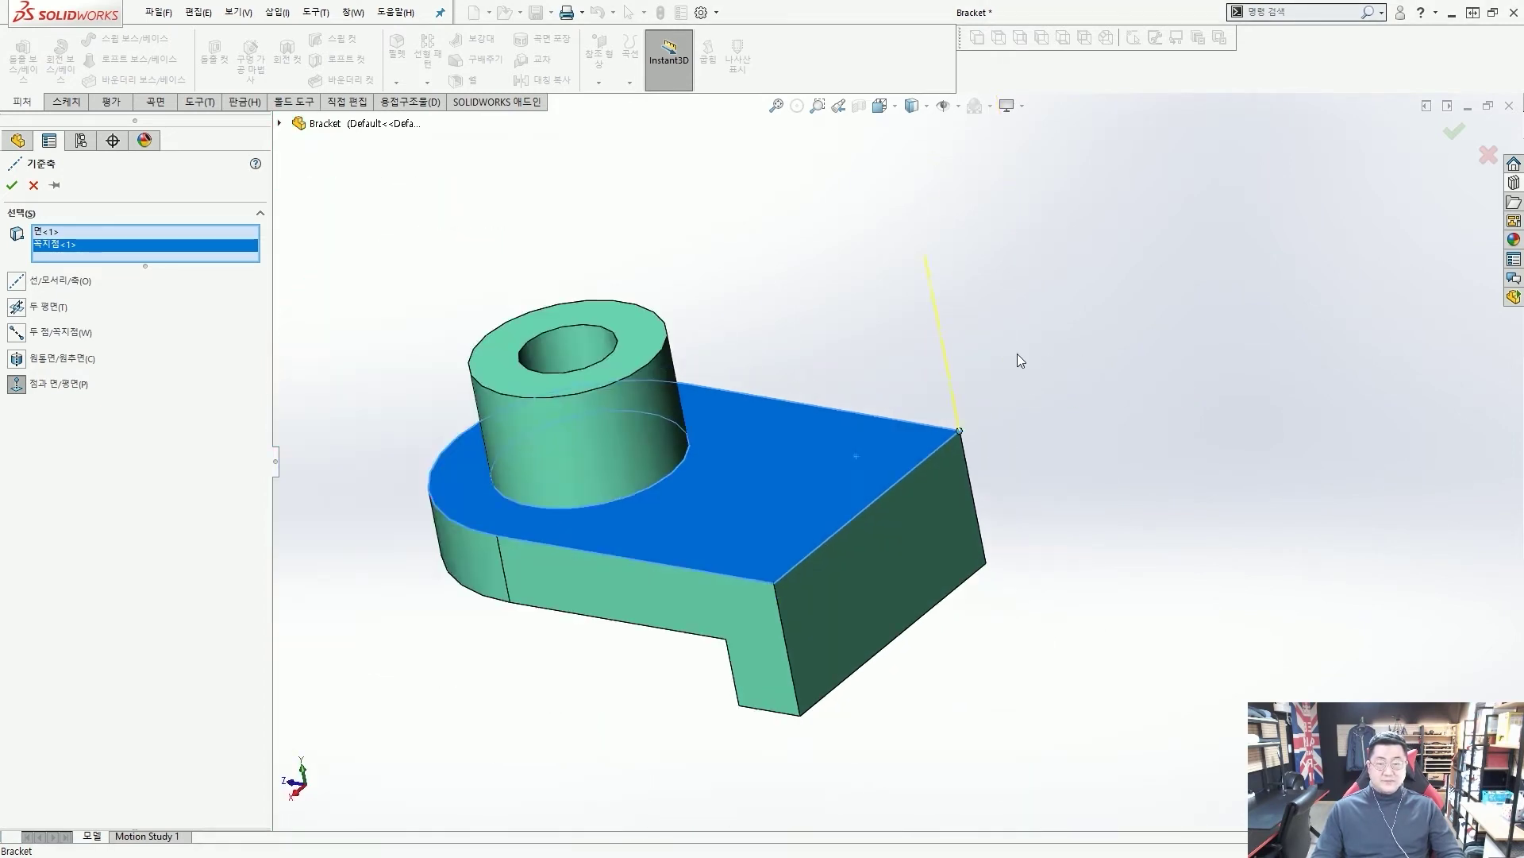
left_click(12, 185)
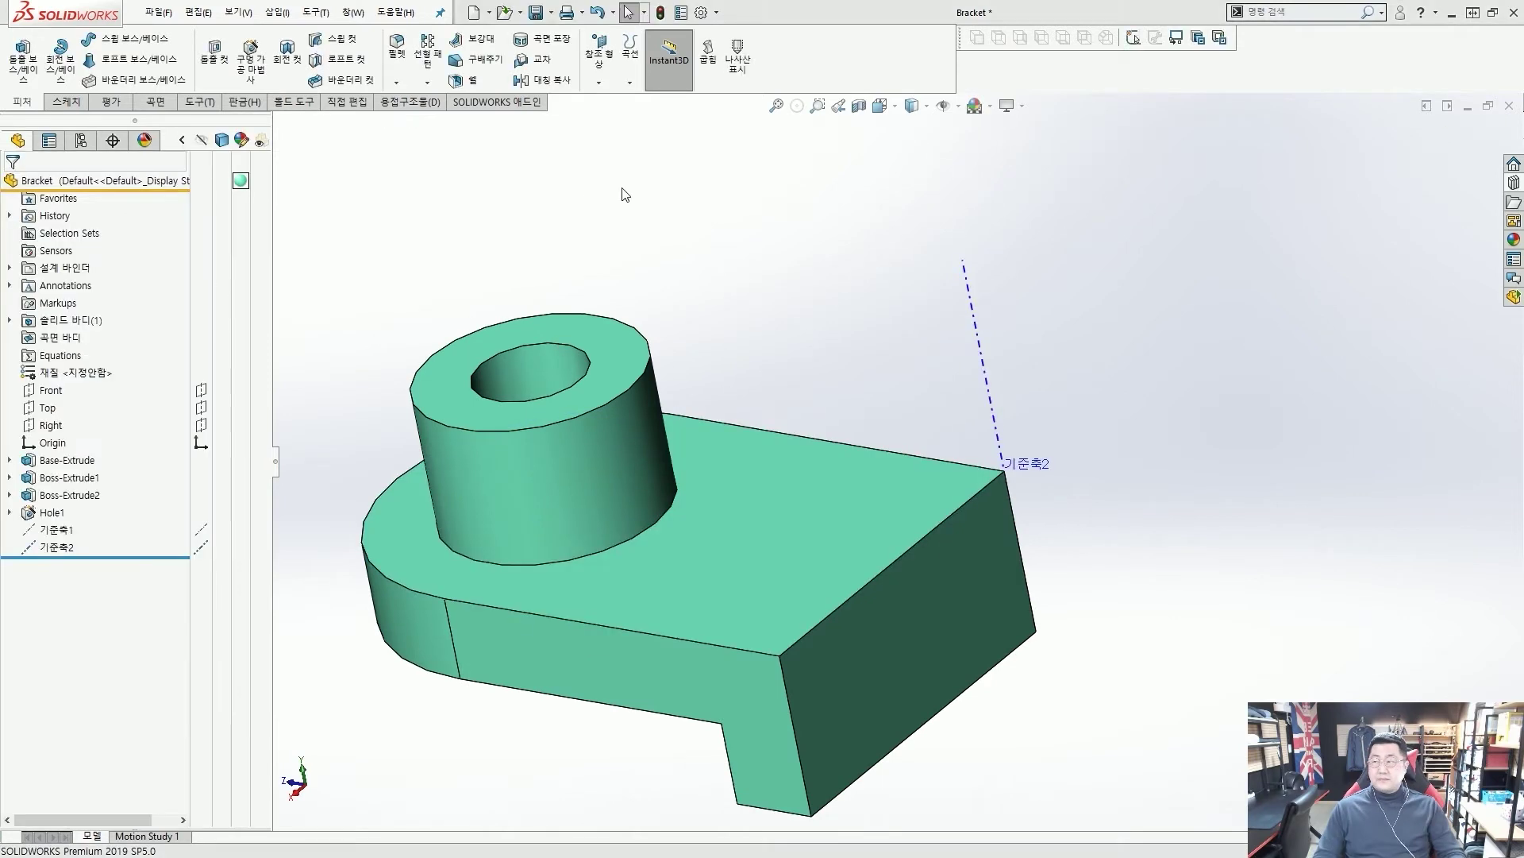
Step: Hide the new reference axis at the corner of the base's upper face
left_click(973, 310)
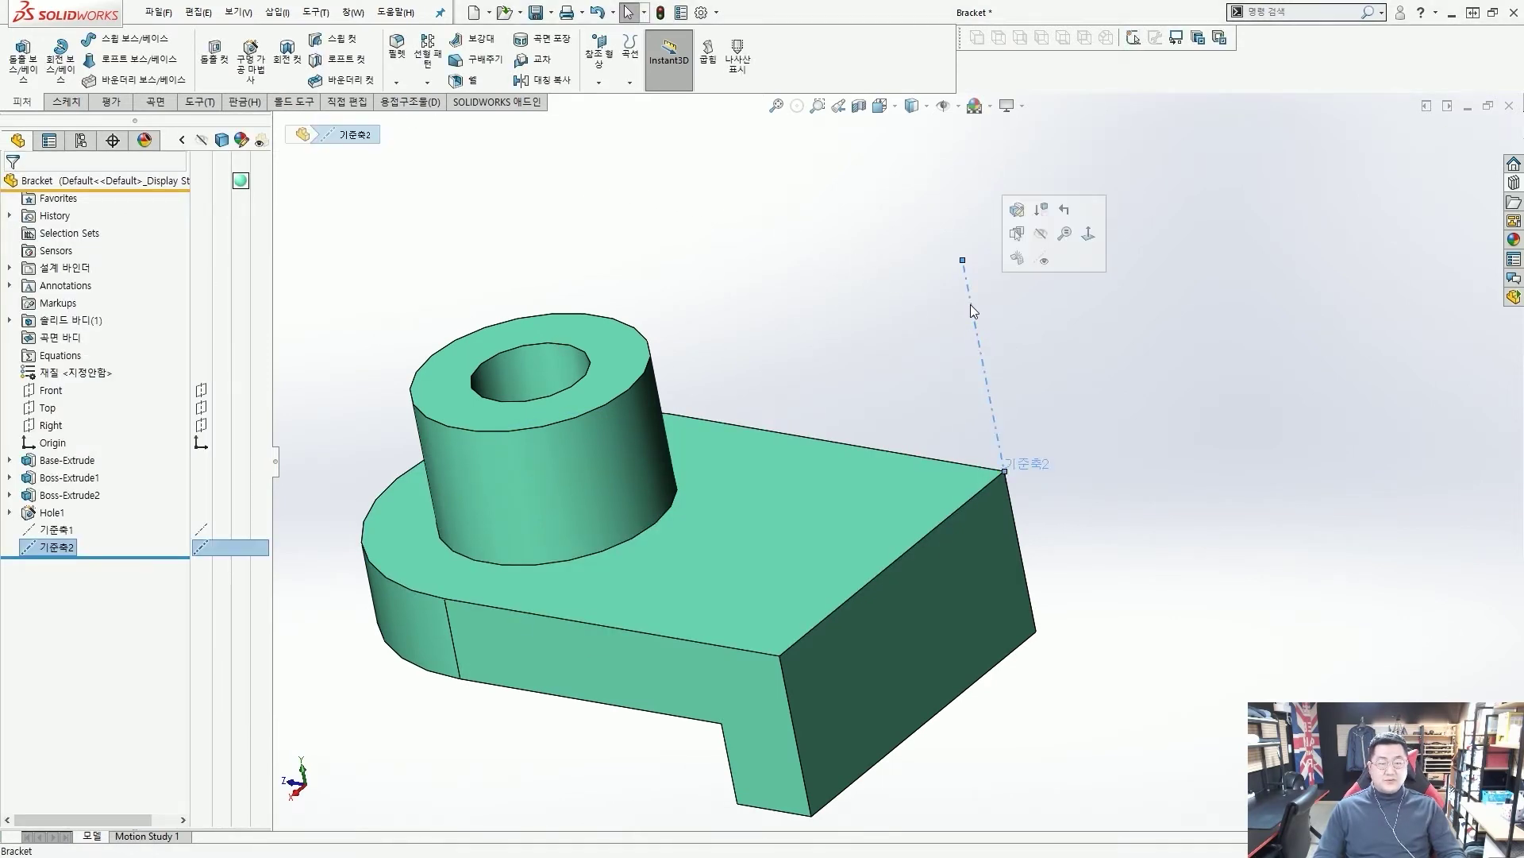
left_click(1039, 238)
scroll(873, 333, "up", 3)
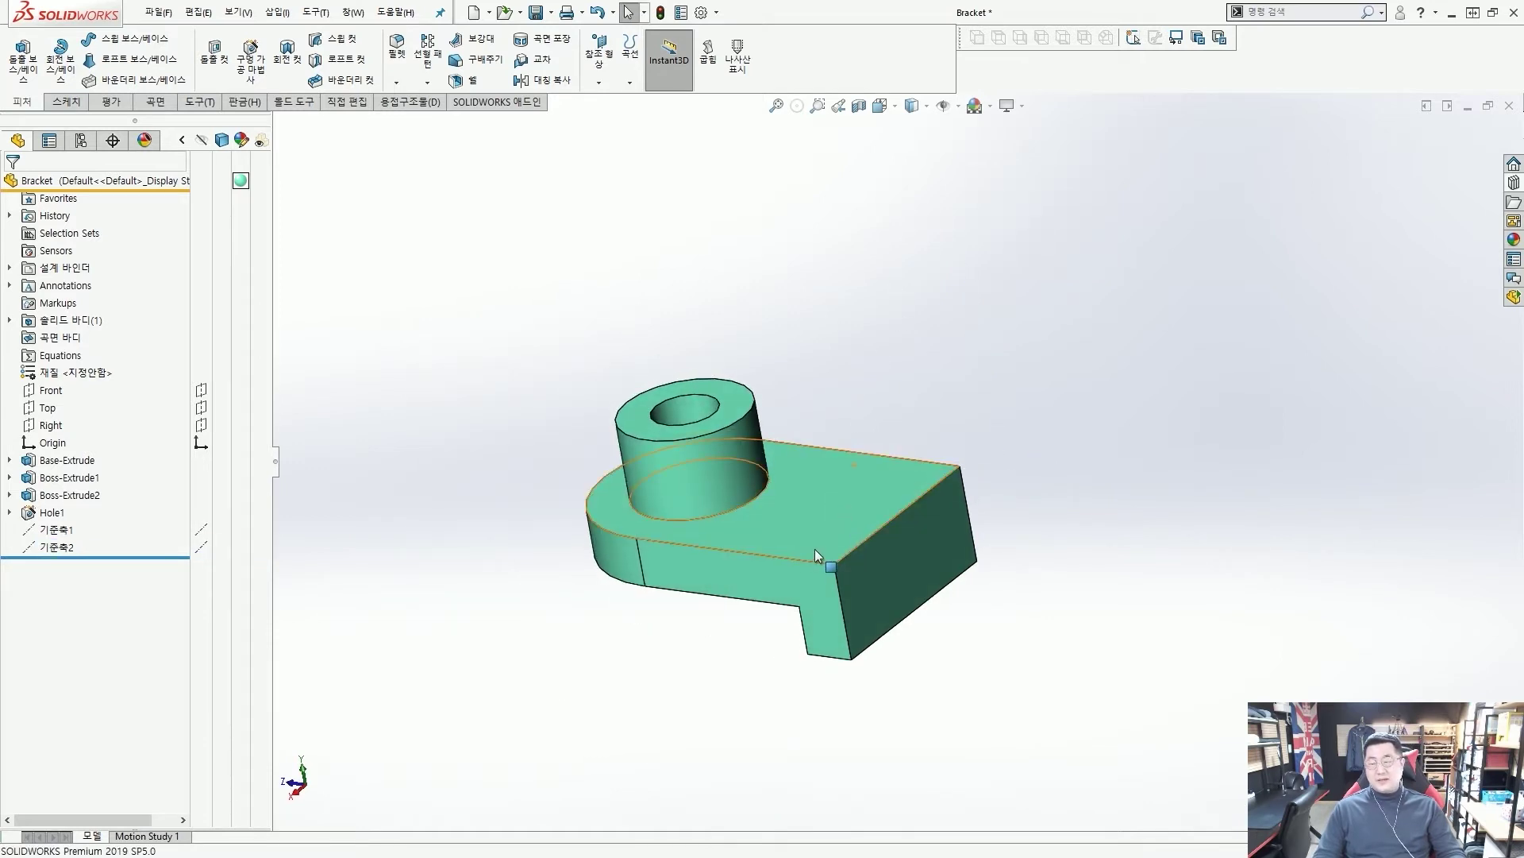
Step: Hide the bracket's solid body, show the Front, Top and Right planes, and fit them in the view
scroll(815, 550, "down", 2)
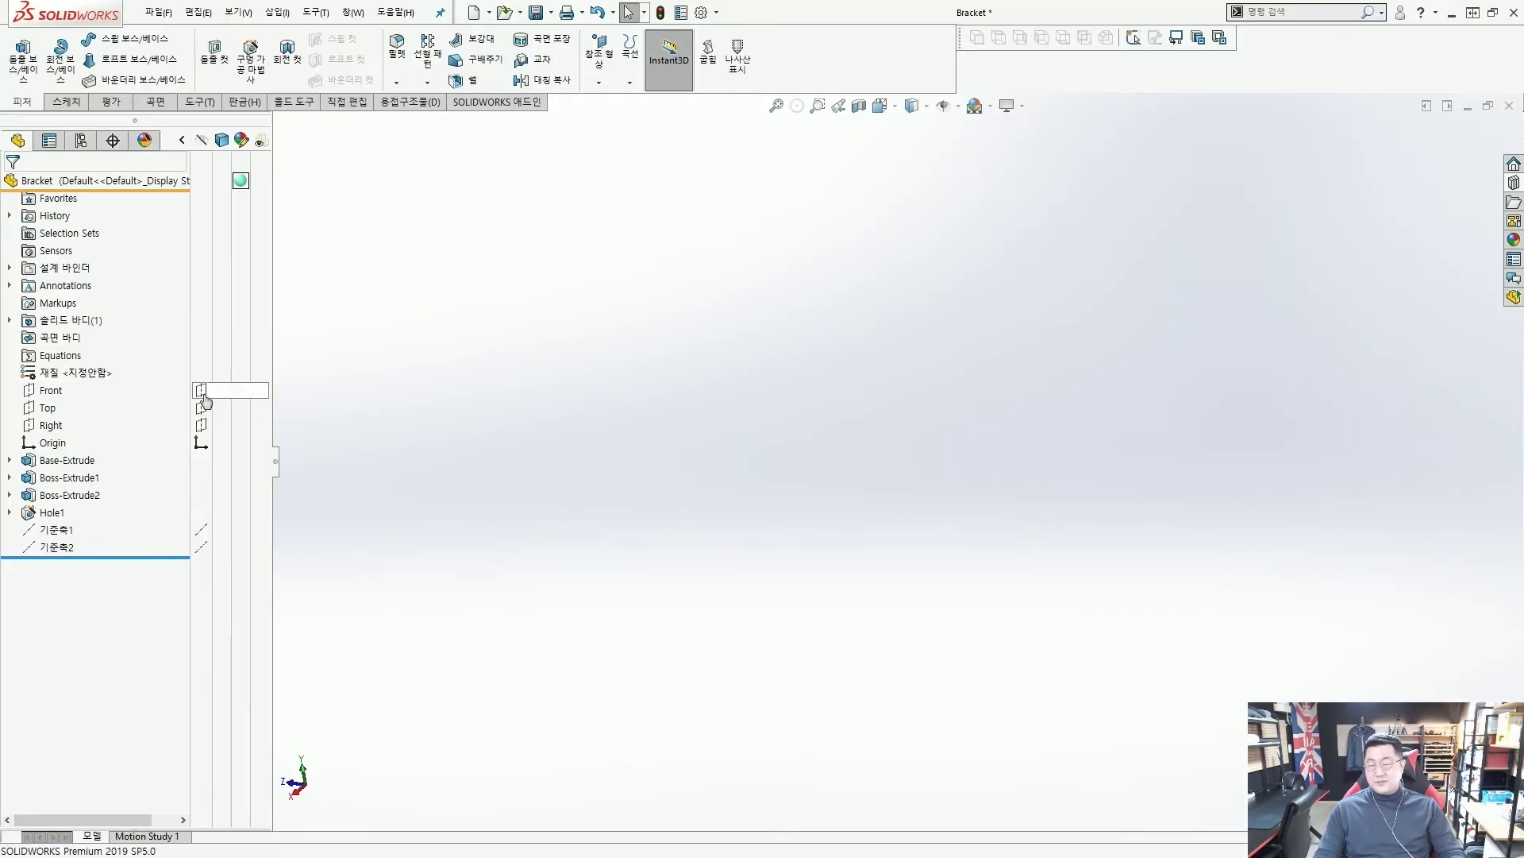
left_click(232, 383)
left_click(232, 414)
left_click(200, 426)
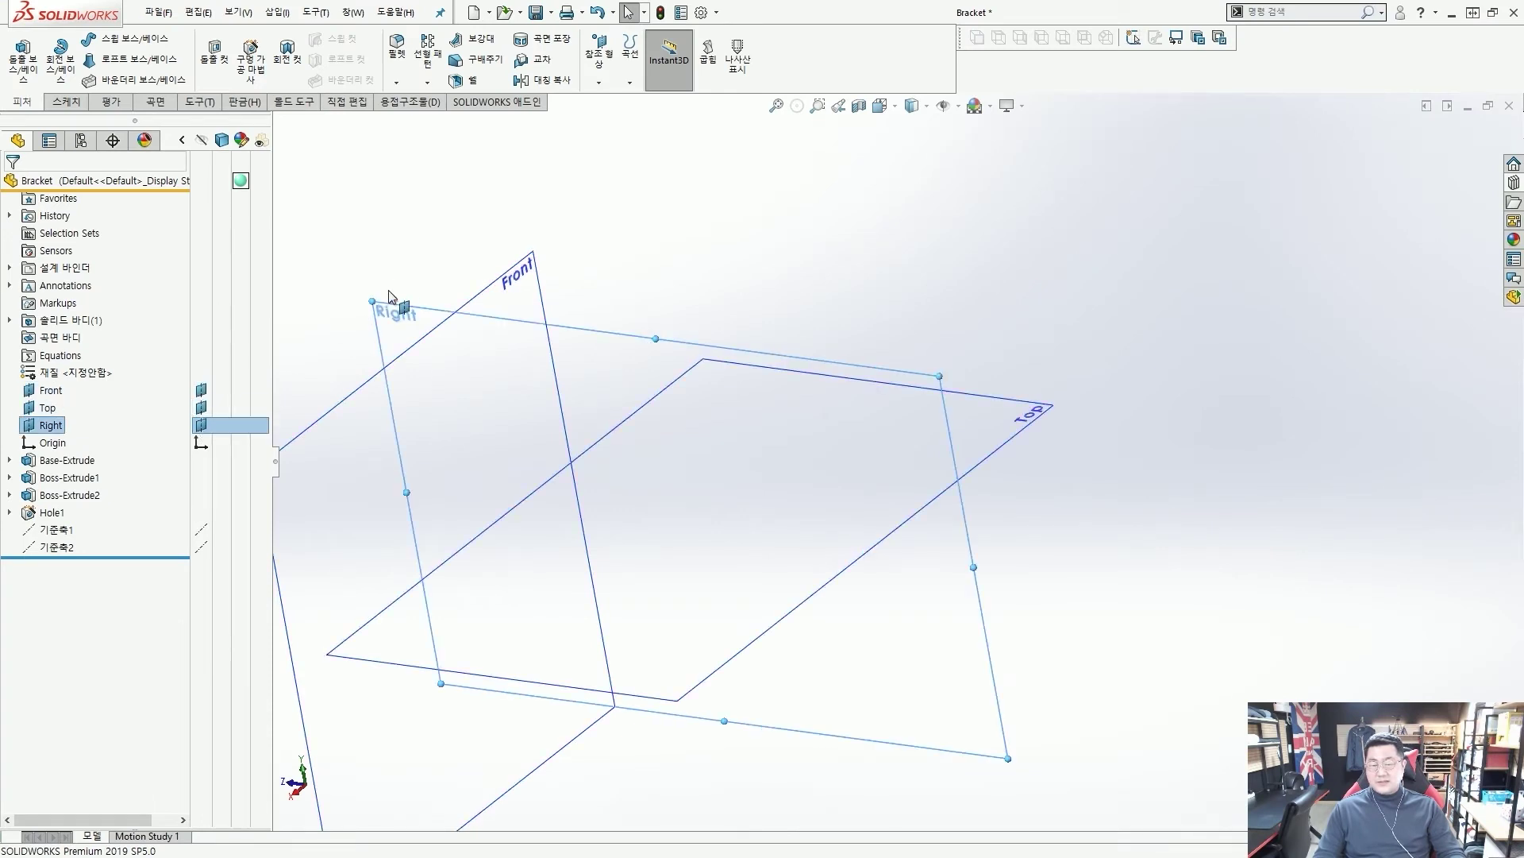
key("f")
mouse_move(612, 412)
middle_mouse_down()
mouse_move(616, 455)
mouse_move(621, 437)
middle_mouse_up()
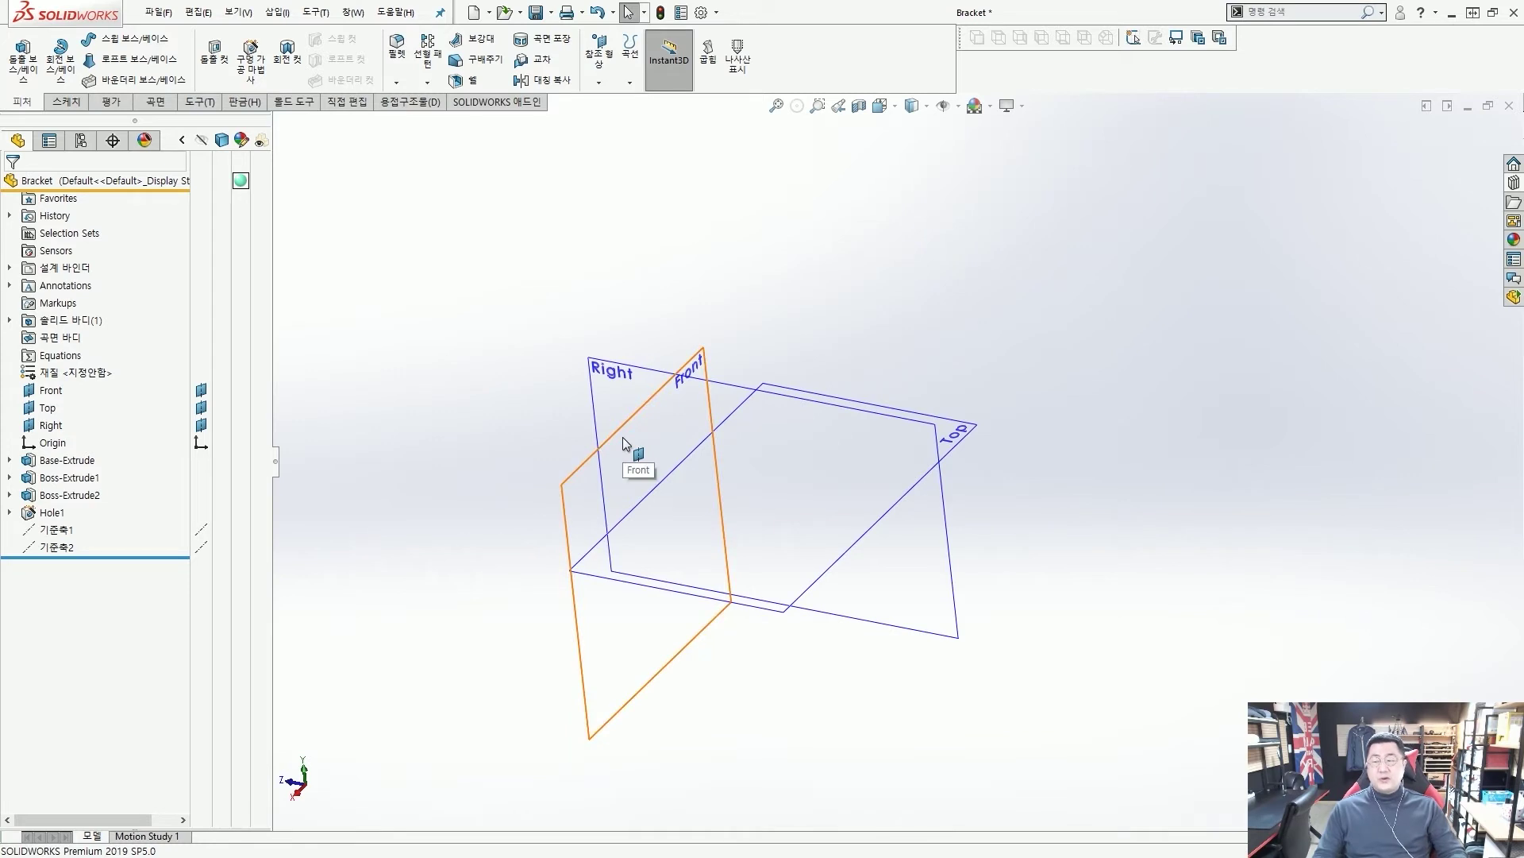
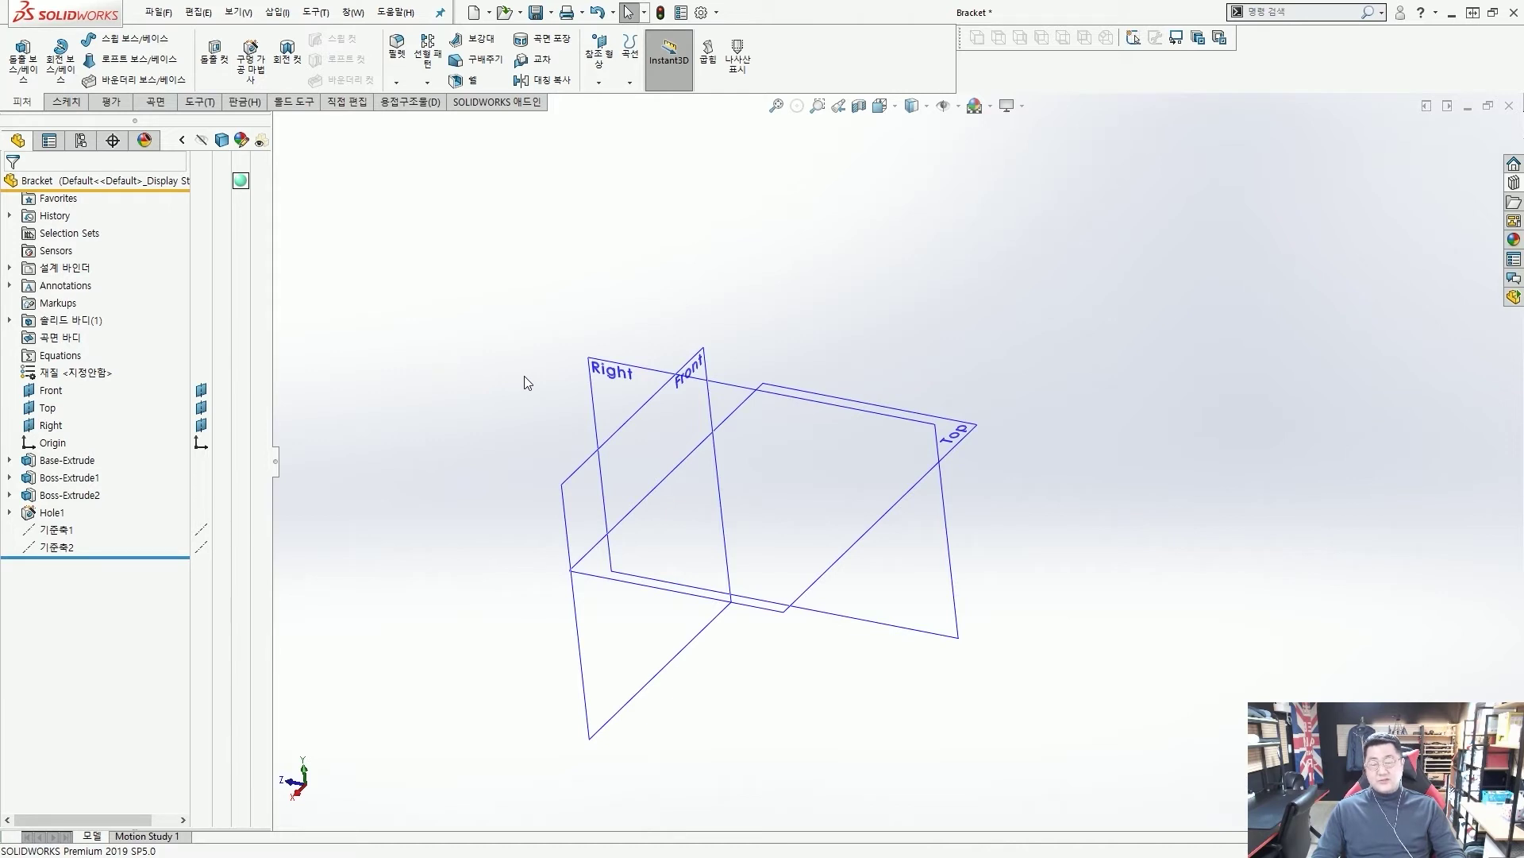
Step: Create a reference axis at the intersection of the Right and Front planes using the two planes option
left_click(601, 77)
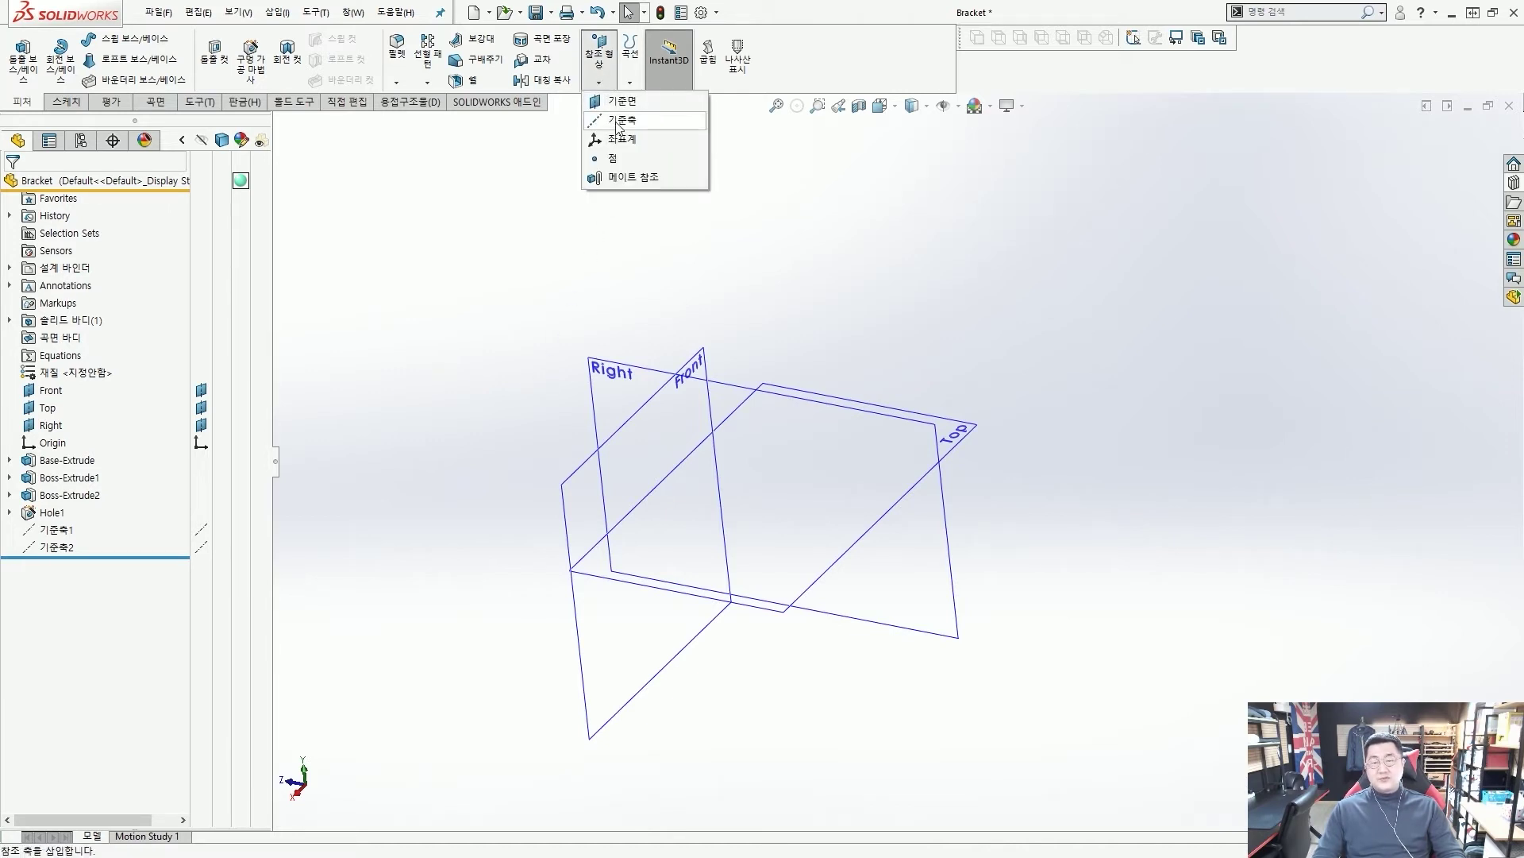
left_click(620, 121)
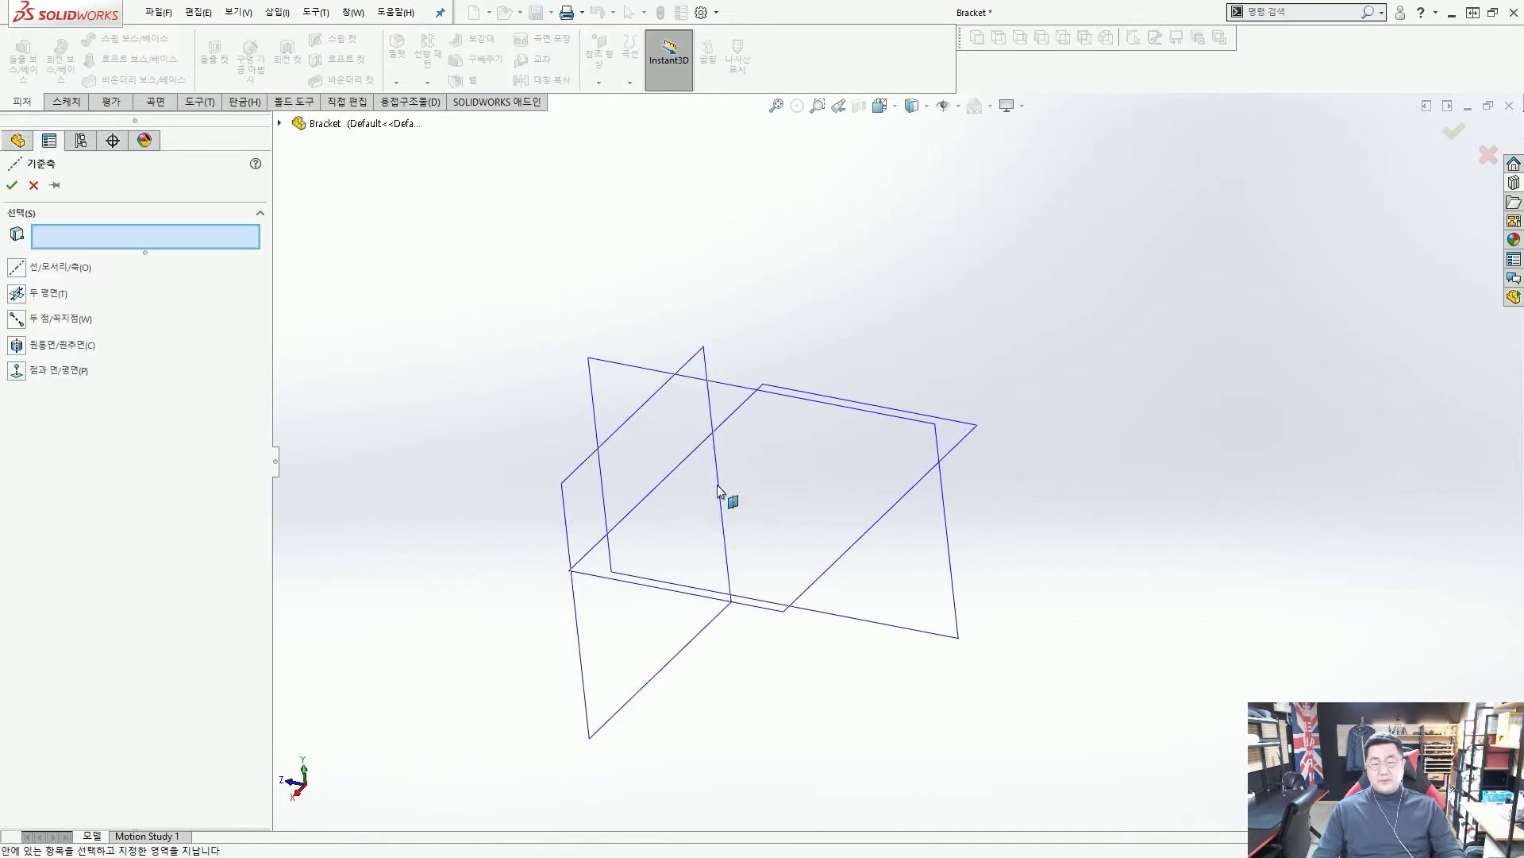
left_click(630, 371)
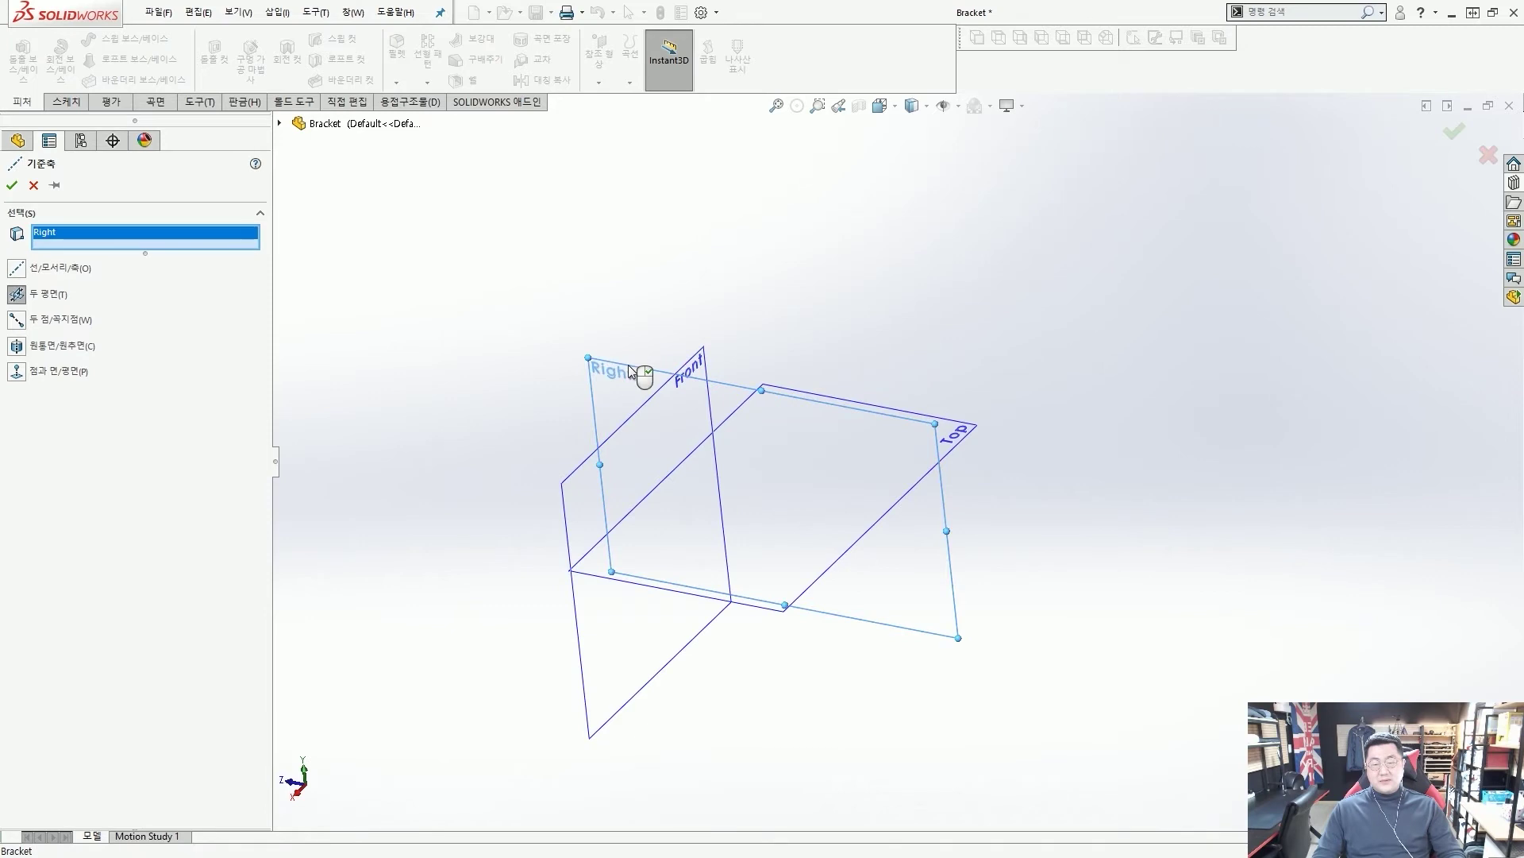
left_click(709, 361)
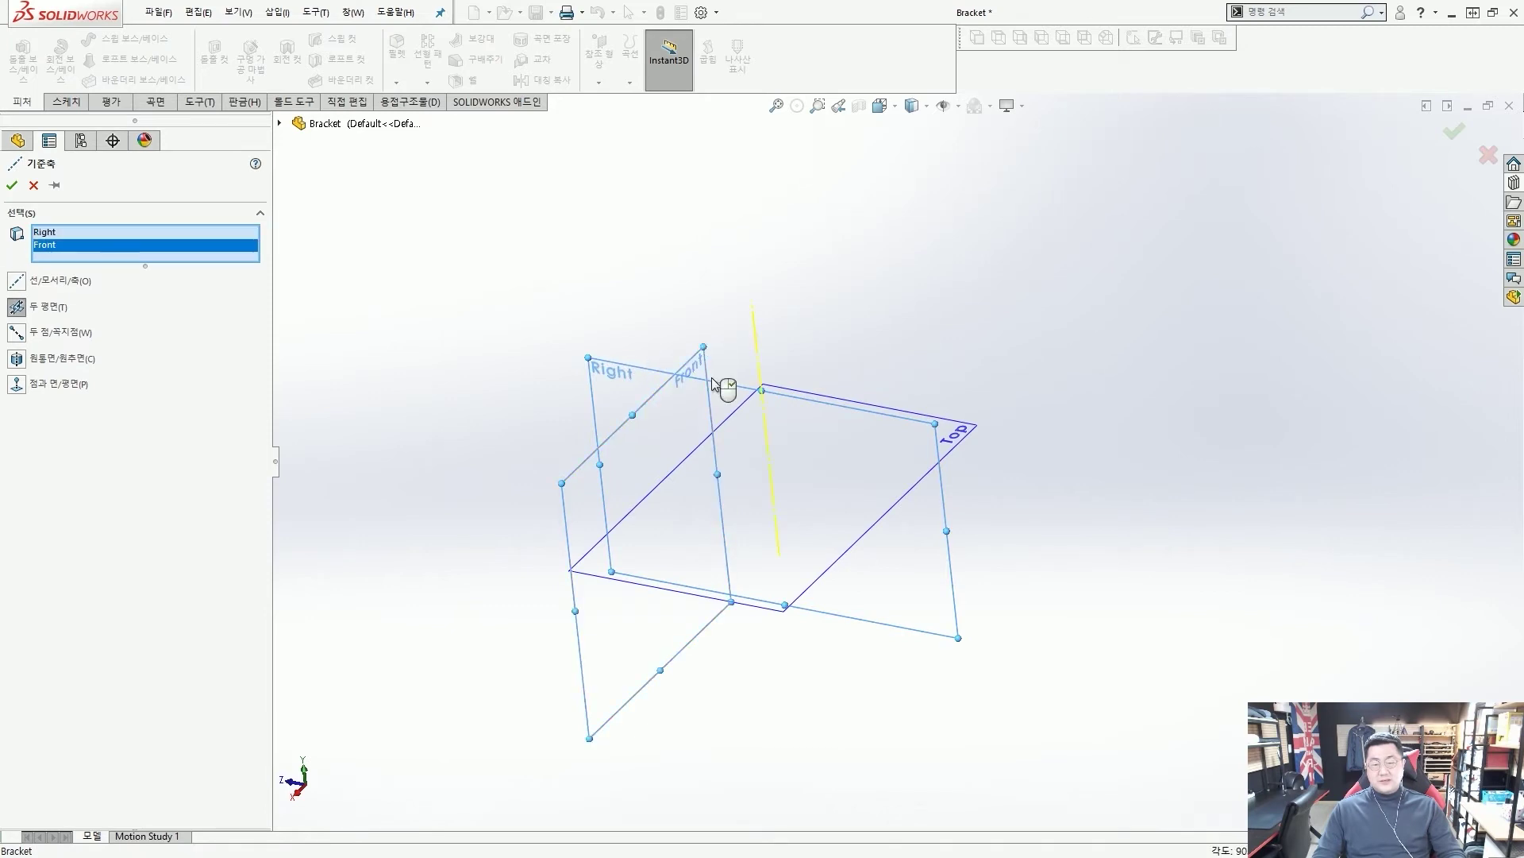
middle_click_drag(762, 432, 796, 545)
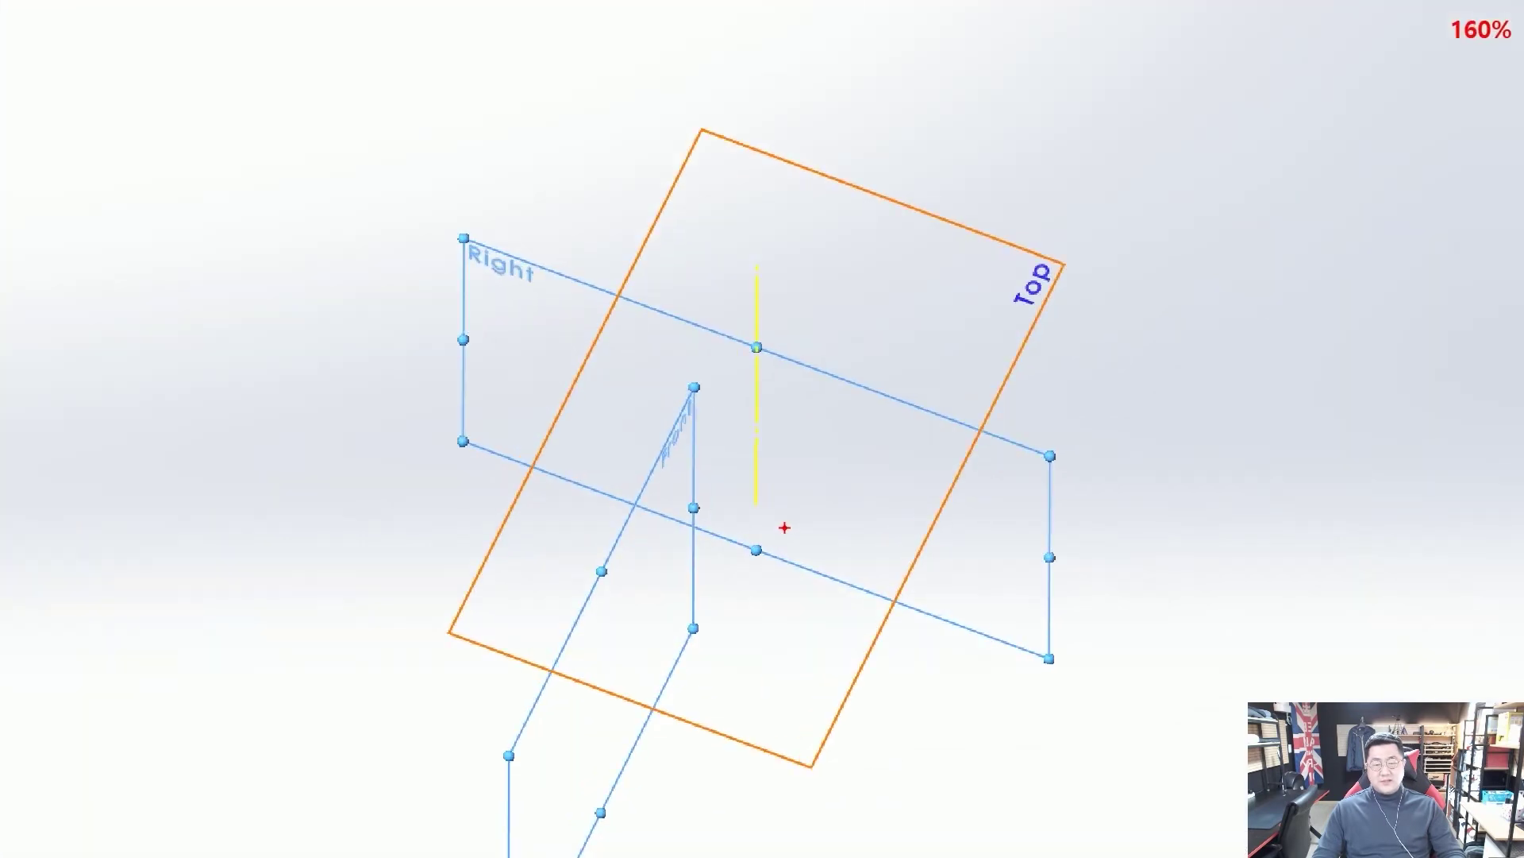
mouse_move(695, 387)
left_mouse_down()
mouse_move(888, 118)
mouse_move(959, 164)
mouse_move(848, 459)
mouse_move(727, 624)
left_mouse_up()
left_click_drag(757, 306, 761, 532)
left_click(771, 486)
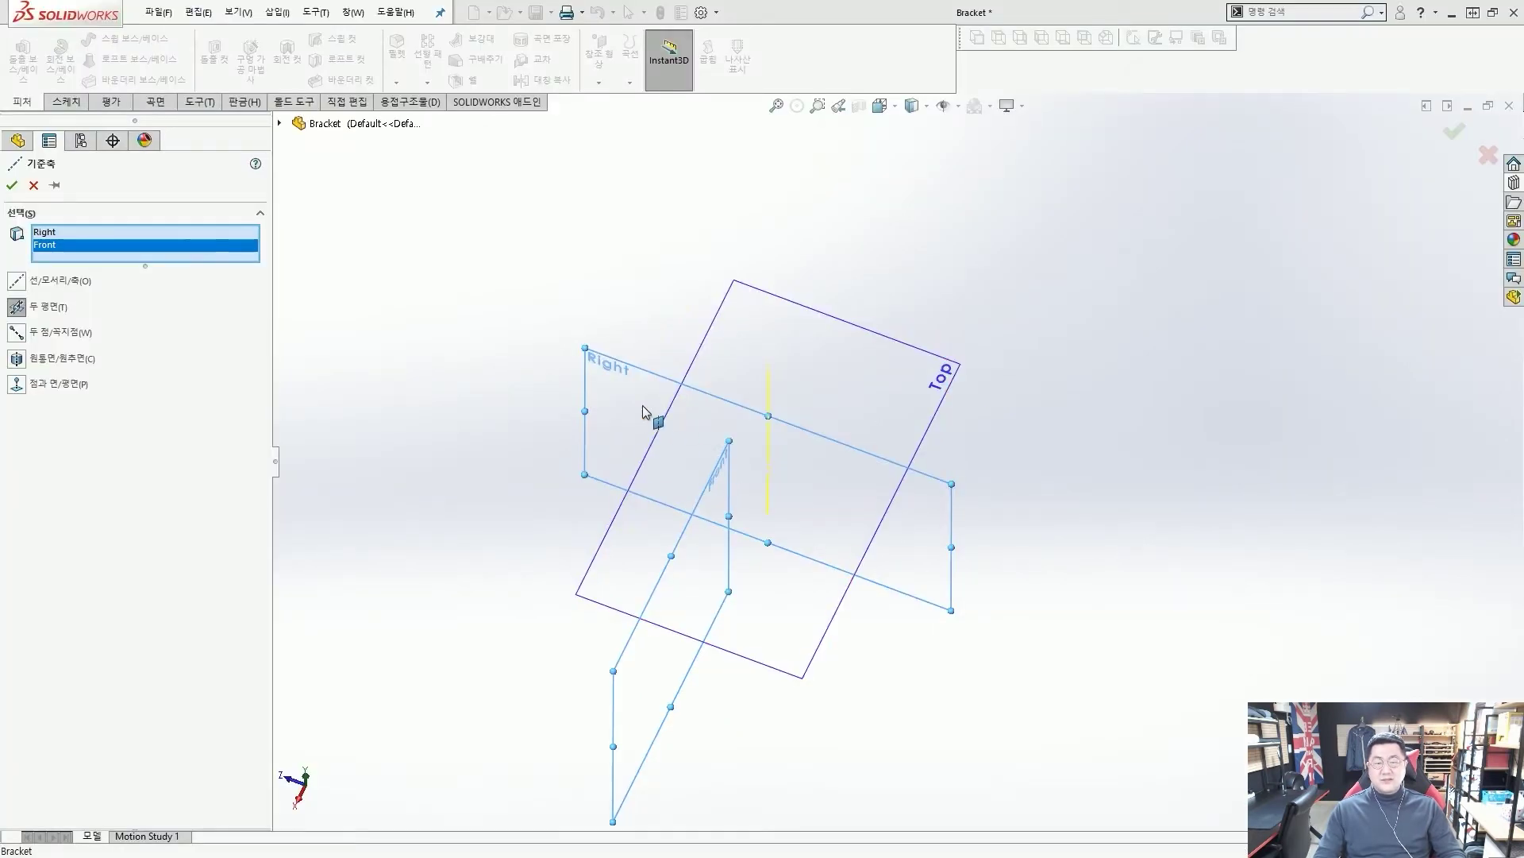
left_click(12, 185)
left_click(482, 284)
middle_click_drag(794, 445, 744, 570)
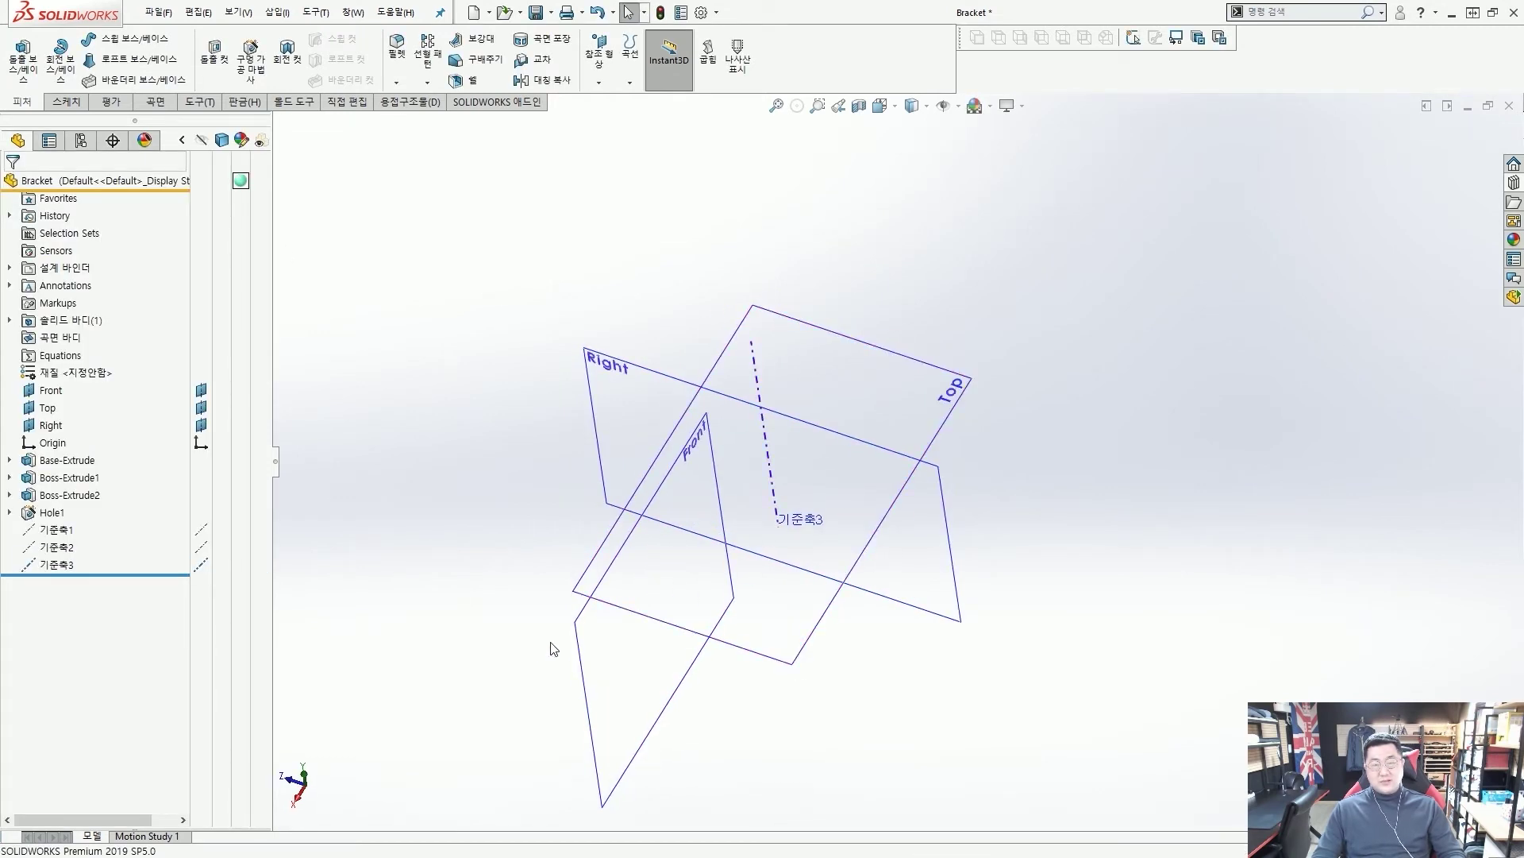
middle_click_drag(554, 649, 606, 640)
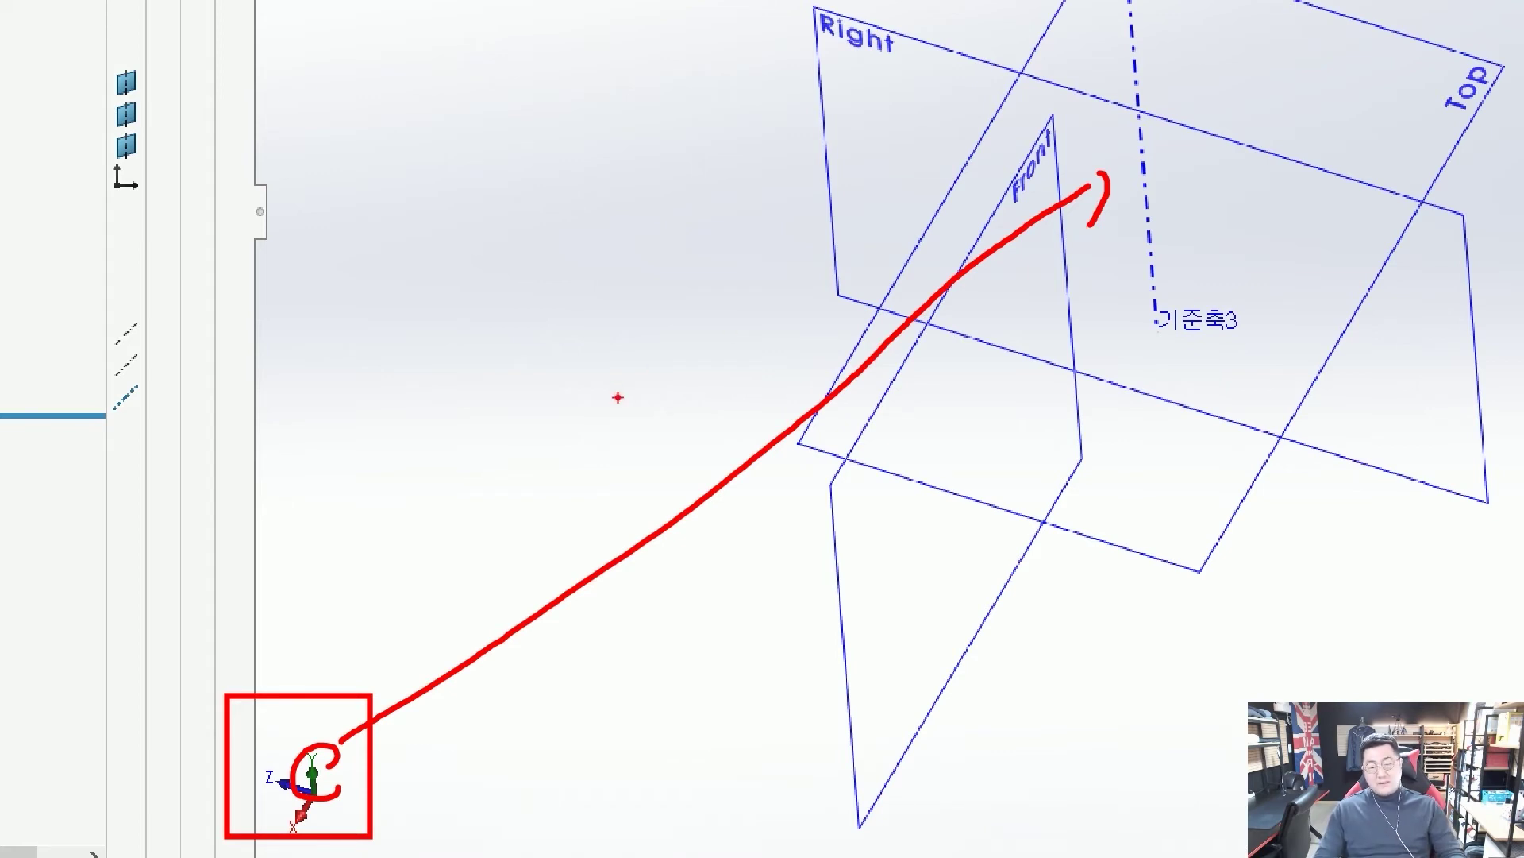
mouse_move(1005, 177)
left_mouse_down()
mouse_move(670, 245)
mouse_move(348, 658)
mouse_move(442, 629)
left_mouse_up()
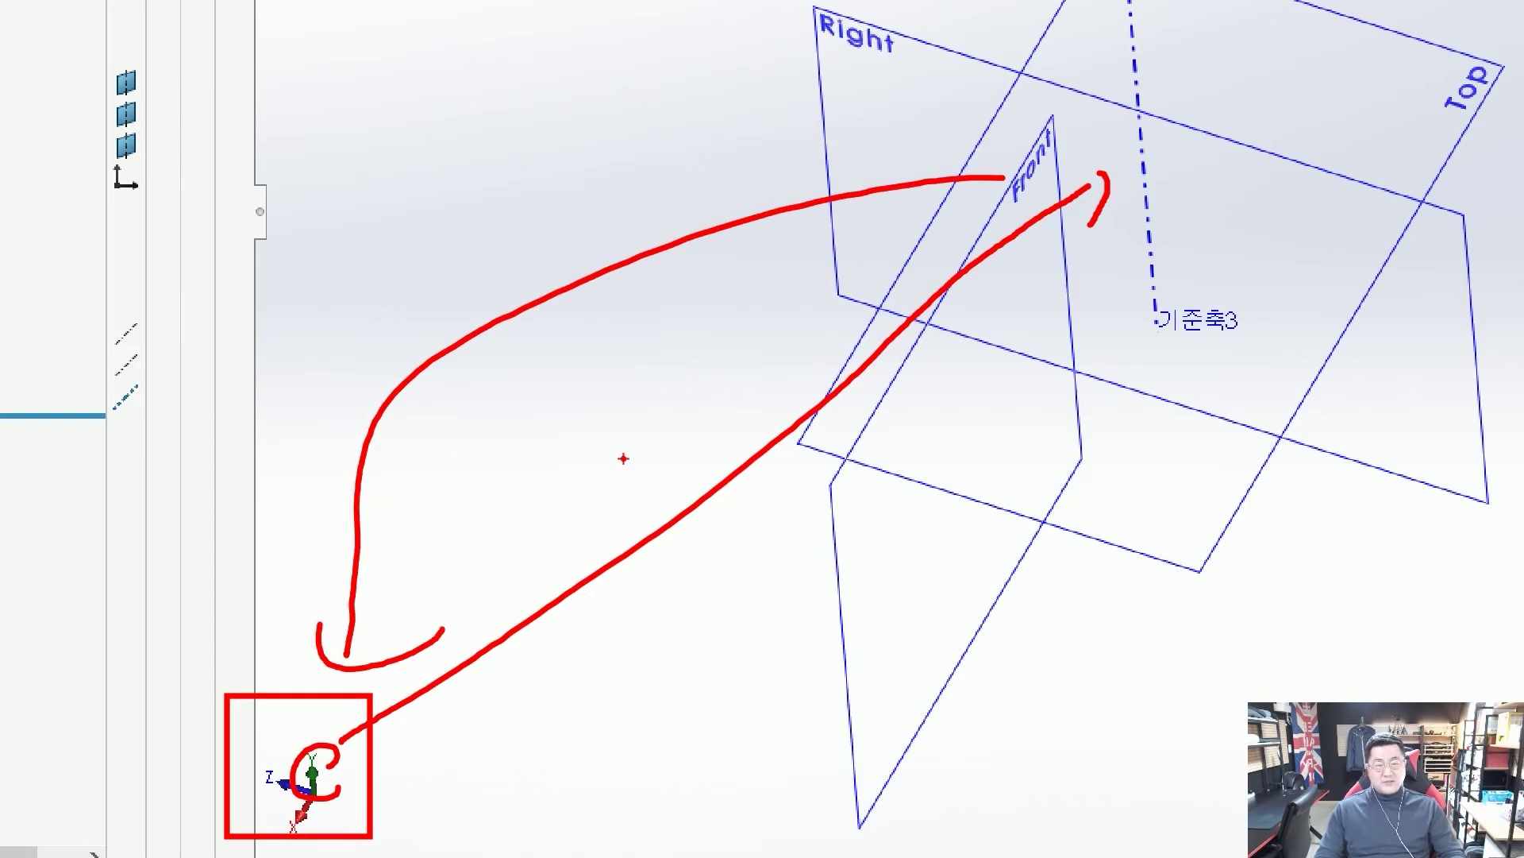
key("e")
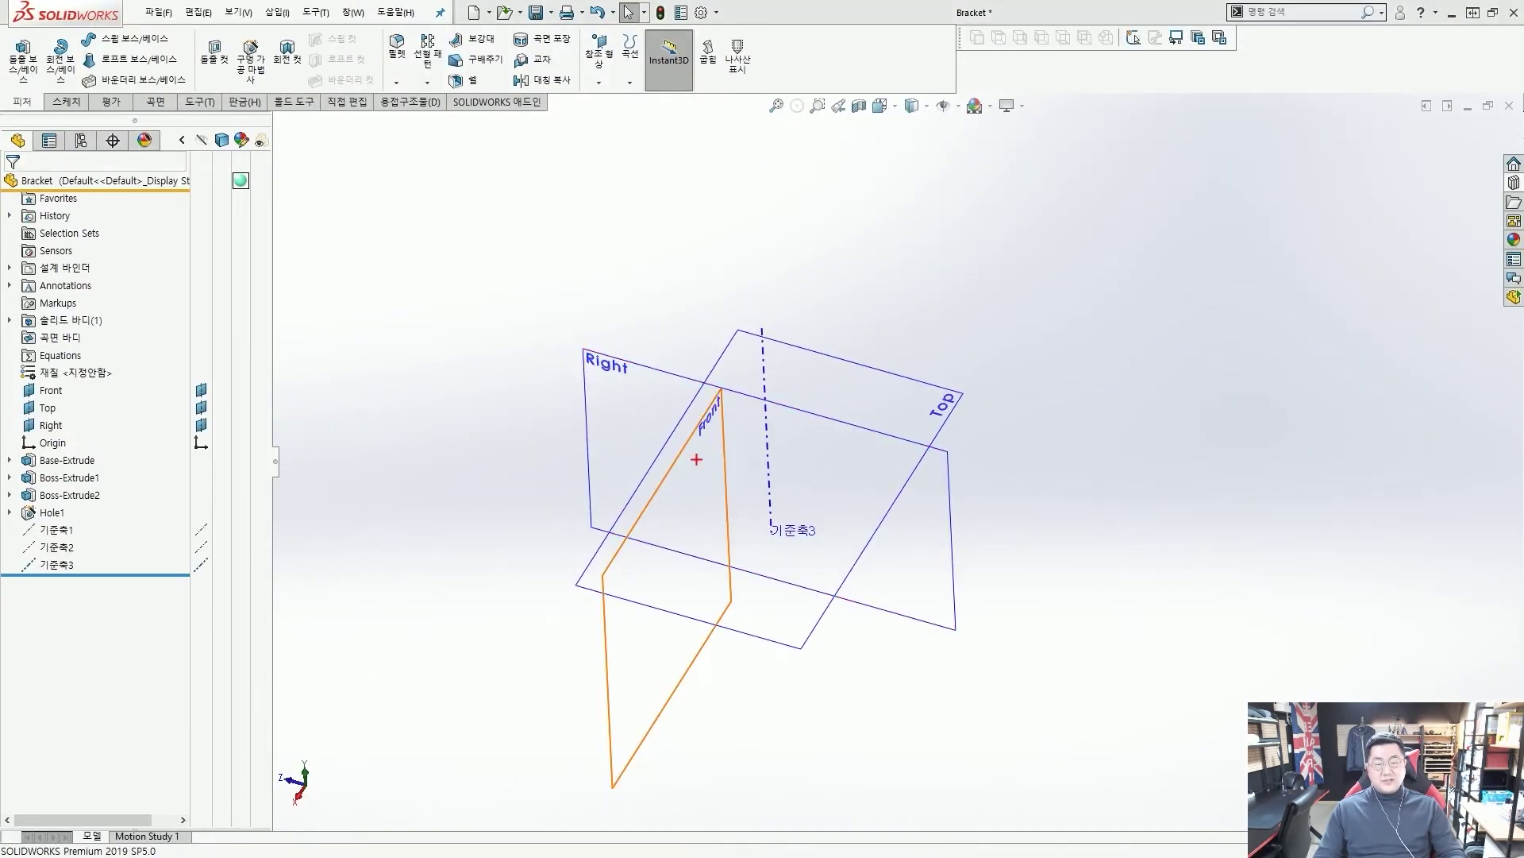
left_click_drag(695, 360, 693, 305)
left_click_drag(709, 445, 773, 462)
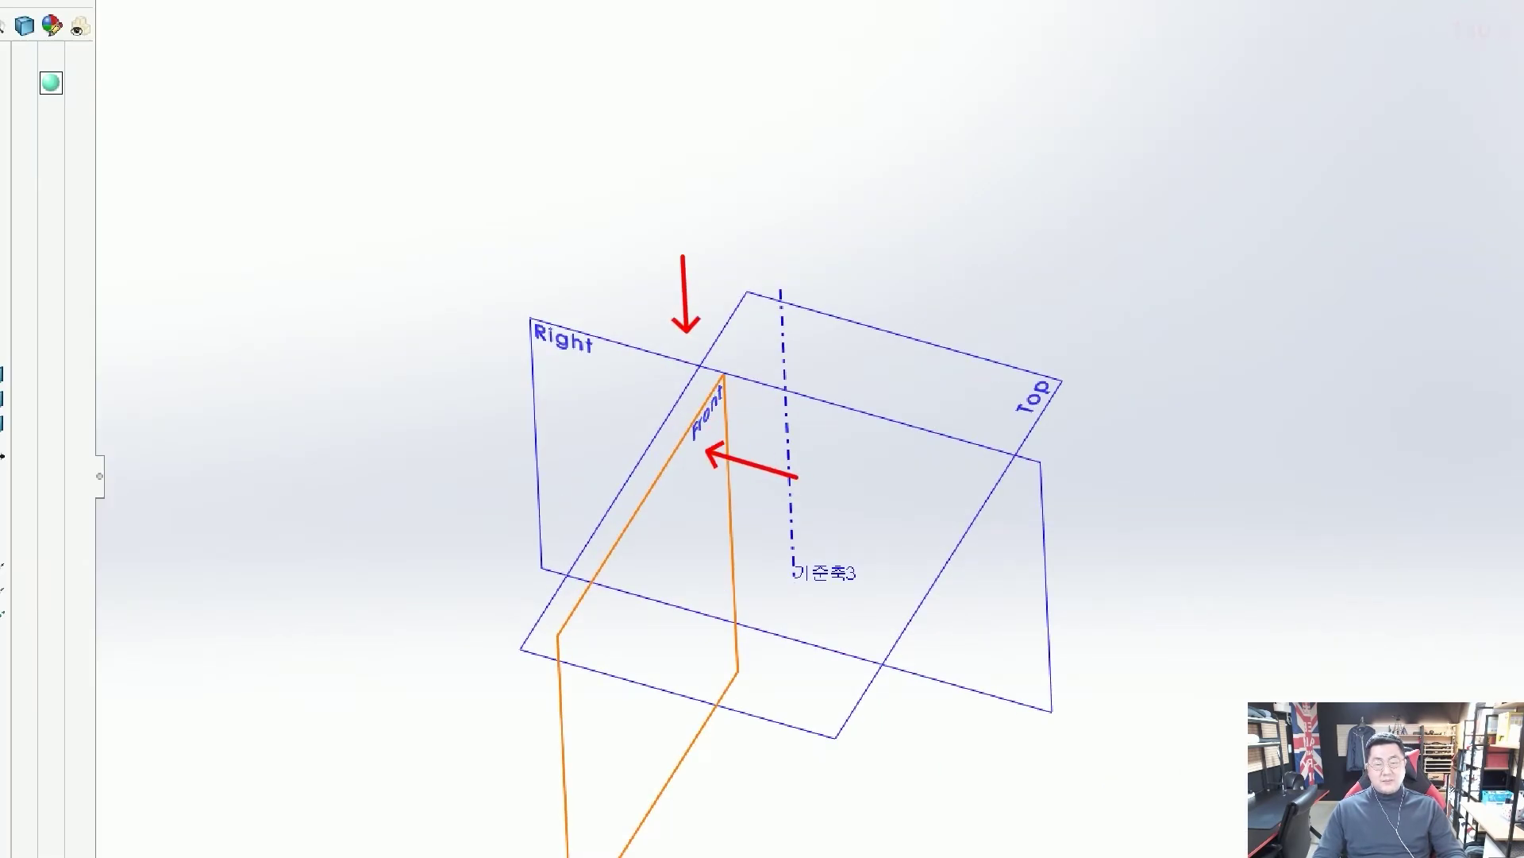
mouse_move(921, 265)
left_mouse_down()
mouse_move(848, 337)
mouse_move(976, 321)
left_mouse_up()
left_click_drag(878, 340, 950, 320)
mouse_move(947, 219)
left_mouse_down()
mouse_move(953, 265)
mouse_move(1029, 290)
mouse_move(965, 298)
left_mouse_up()
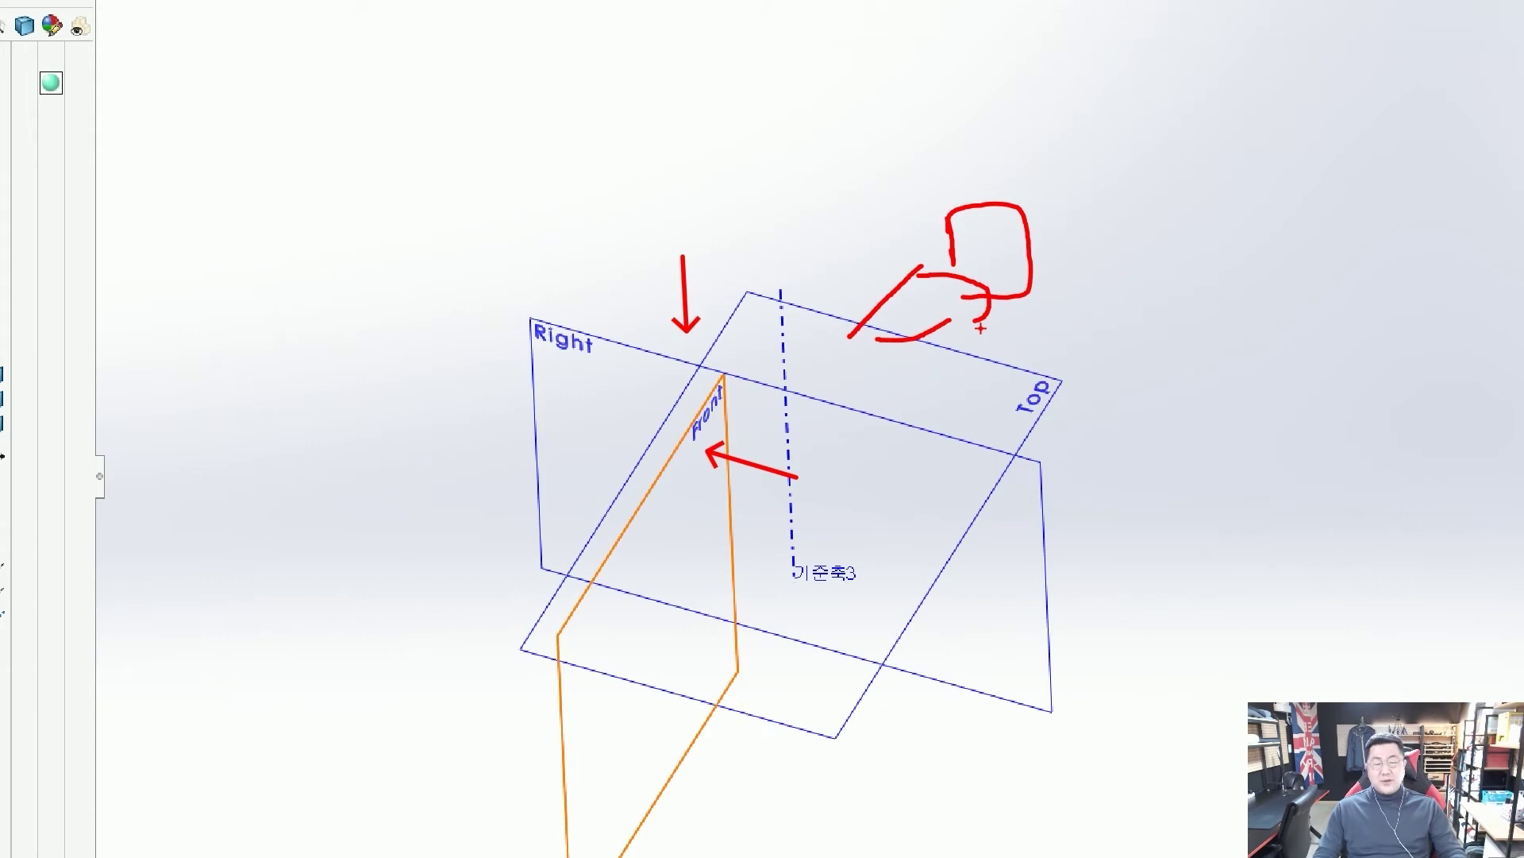
left_click_drag(501, 293, 543, 347)
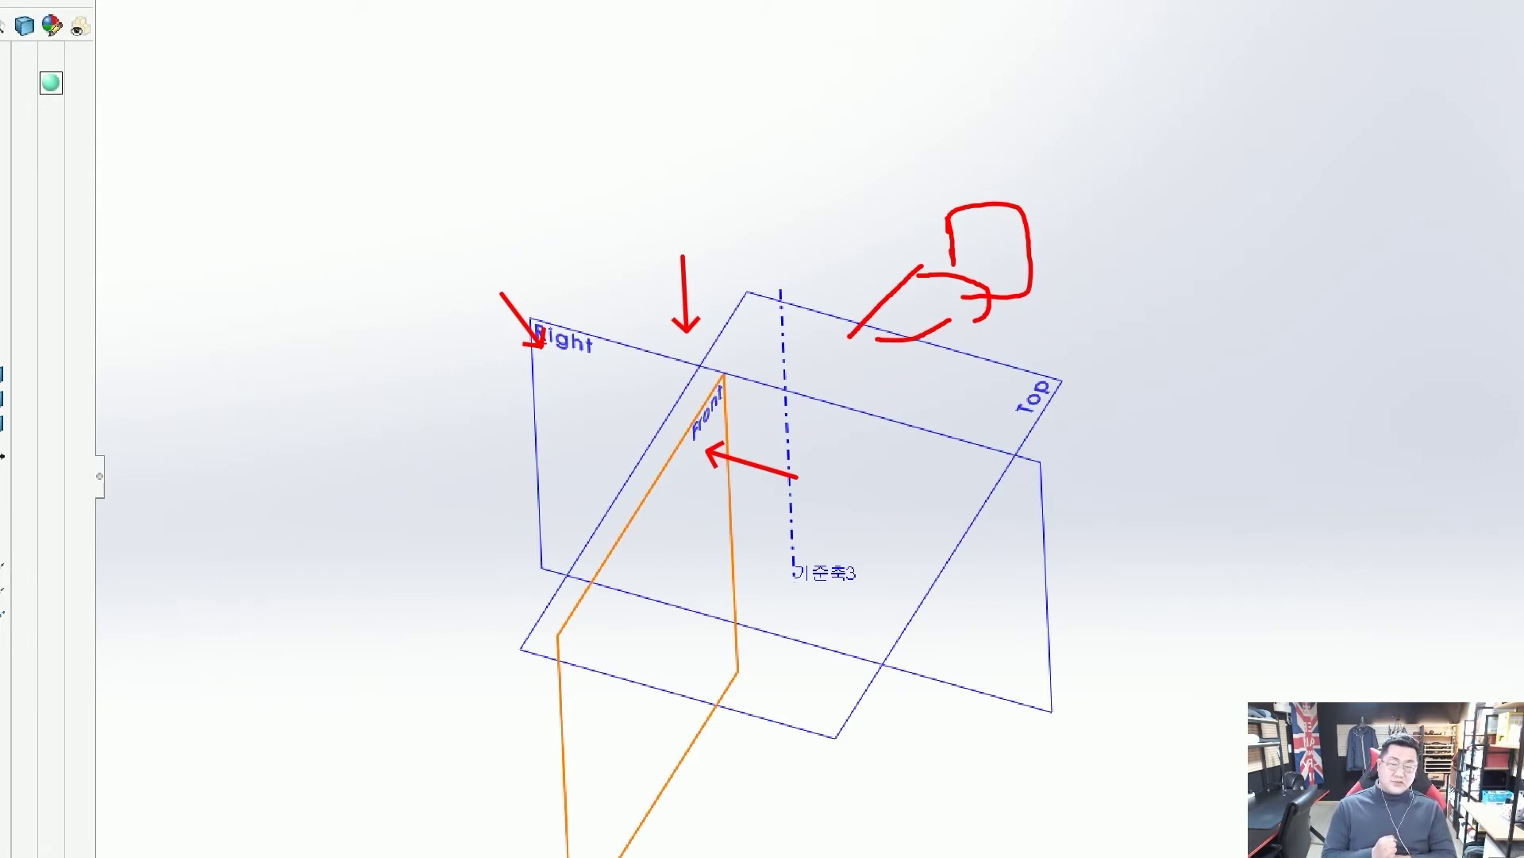
key("Escape")
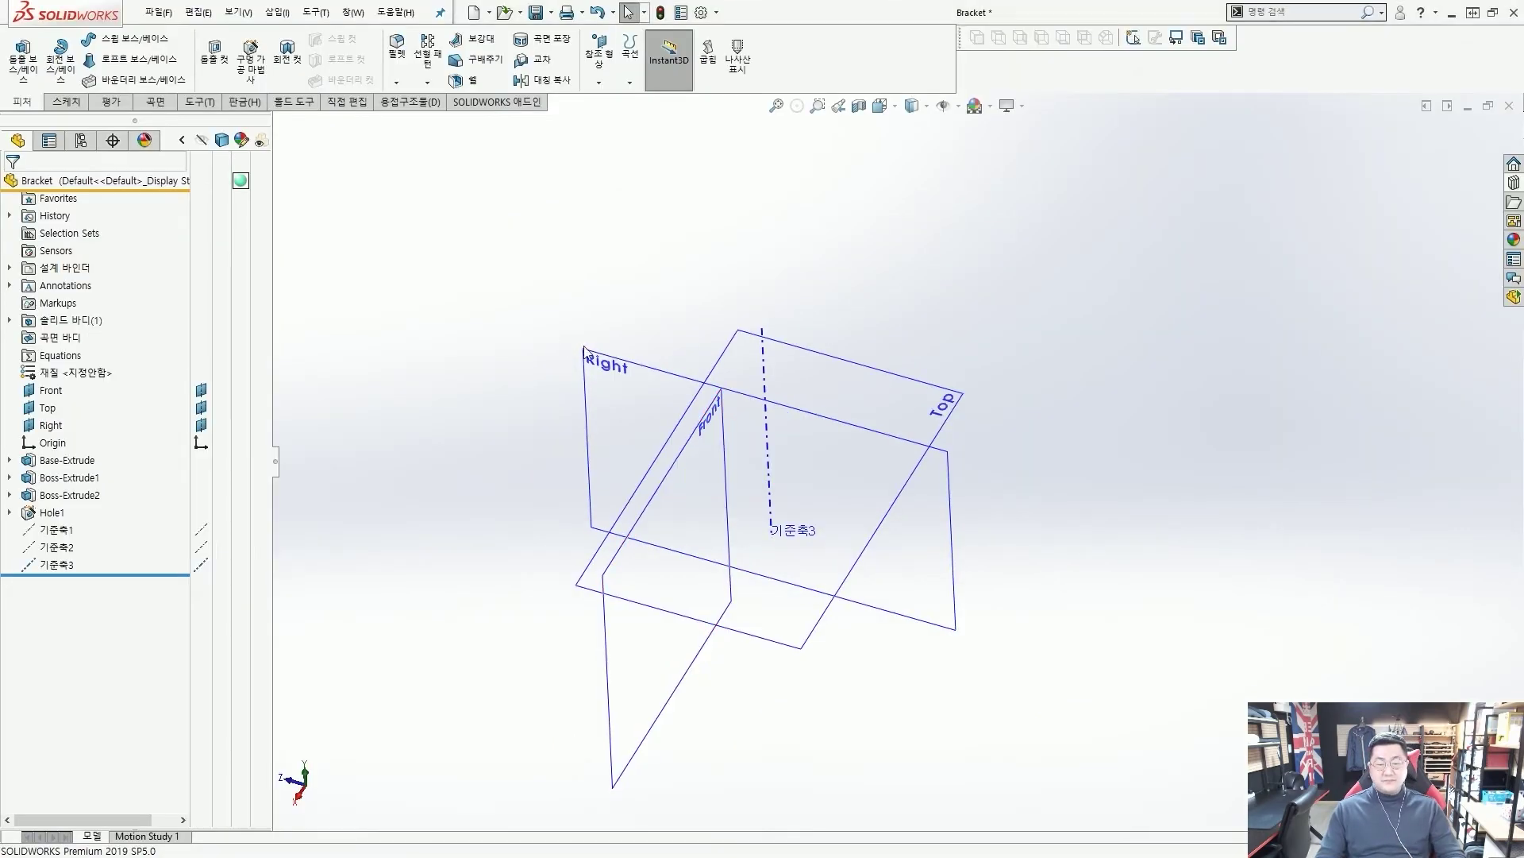
middle_click_drag(716, 422, 719, 431)
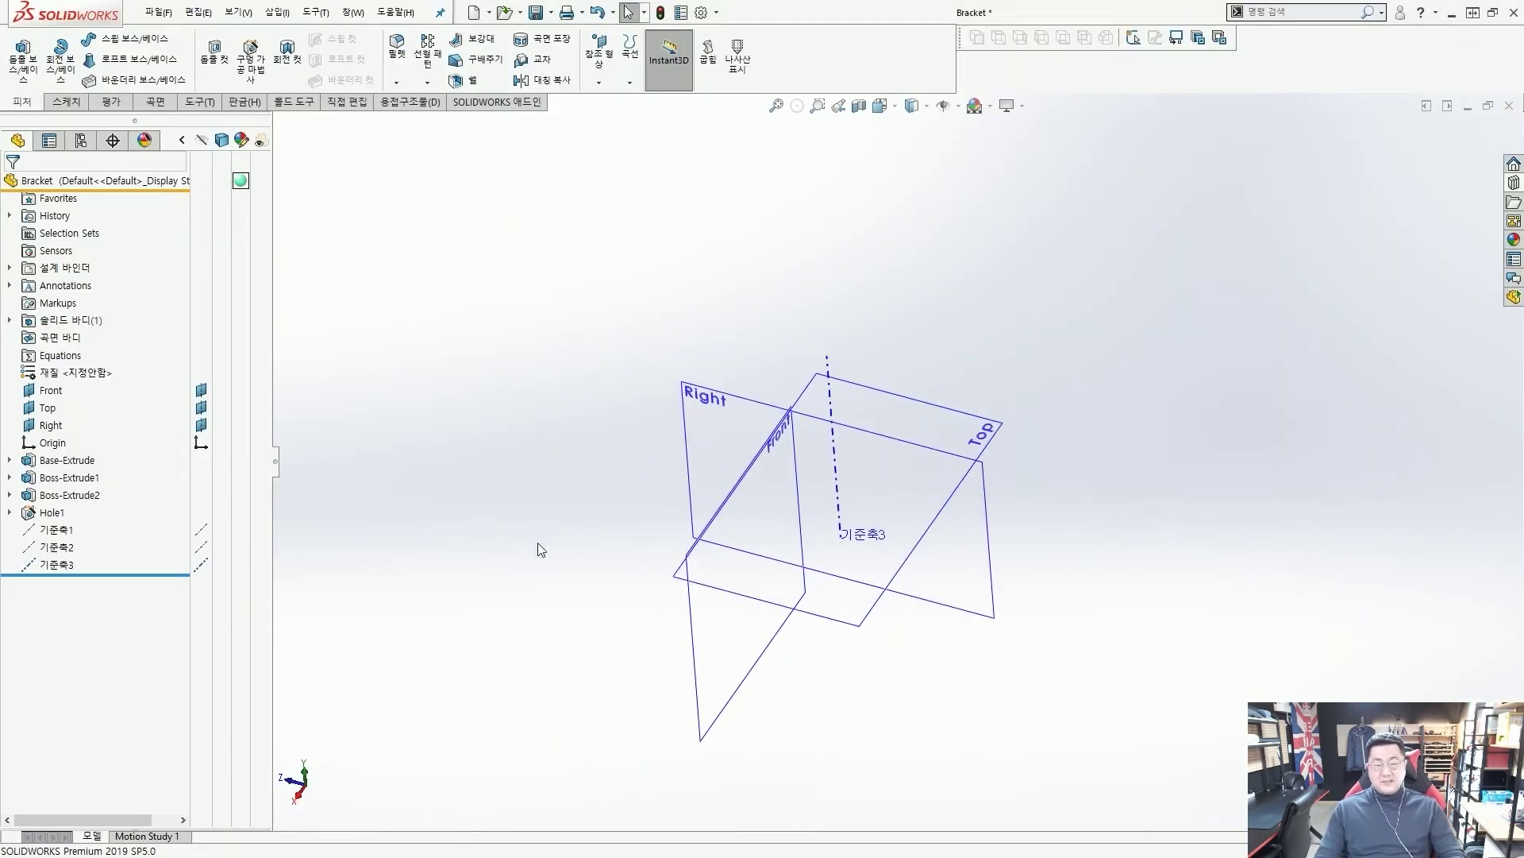
middle_click_drag(538, 548, 549, 549)
Step: Rename the reference axis at the Right and Front plane intersection as y
left_click(56, 565)
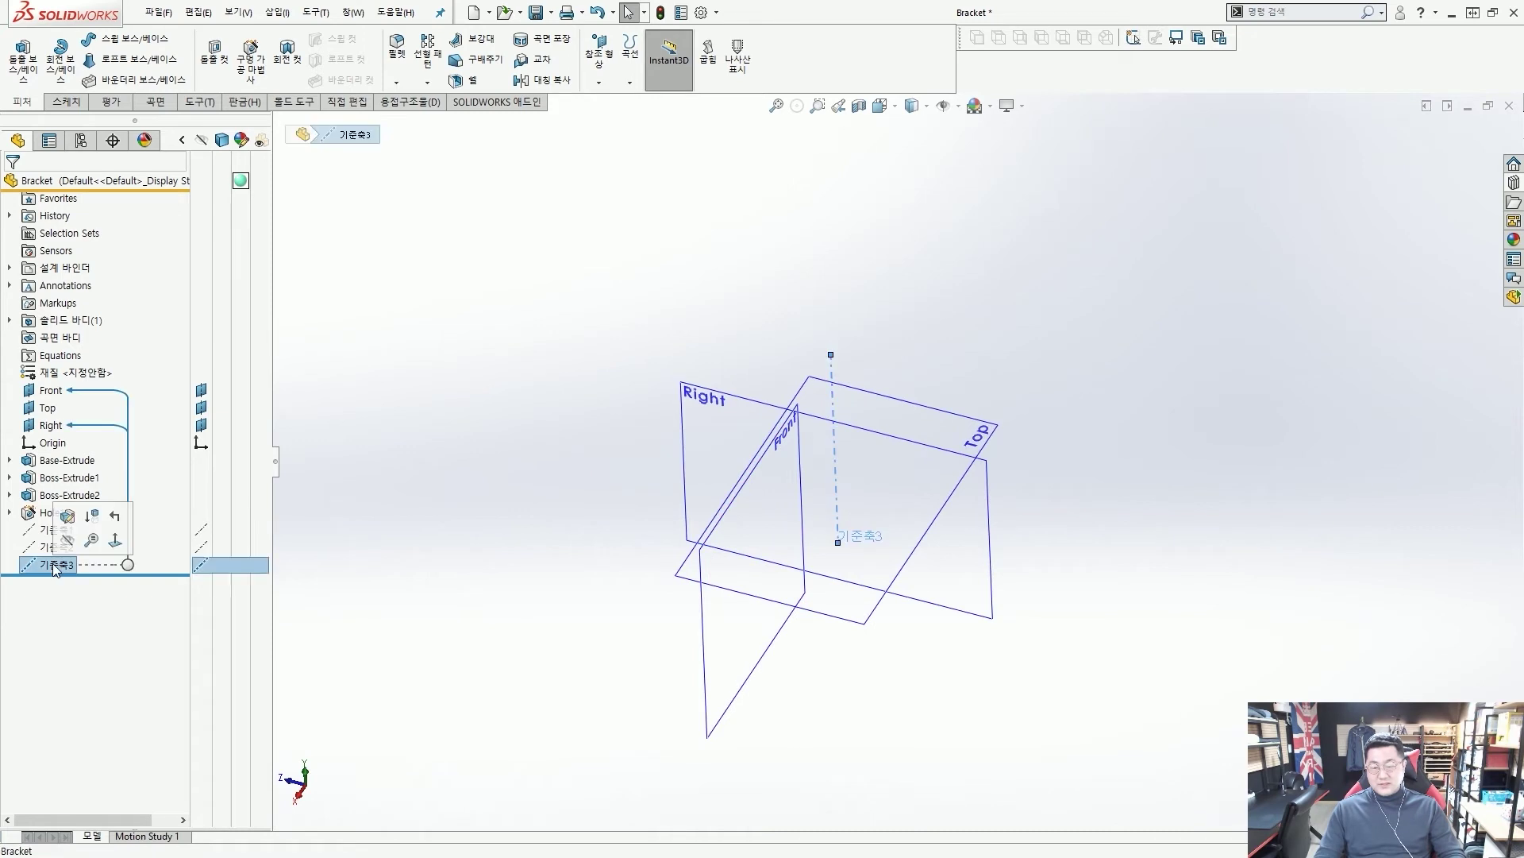
left_click(55, 565)
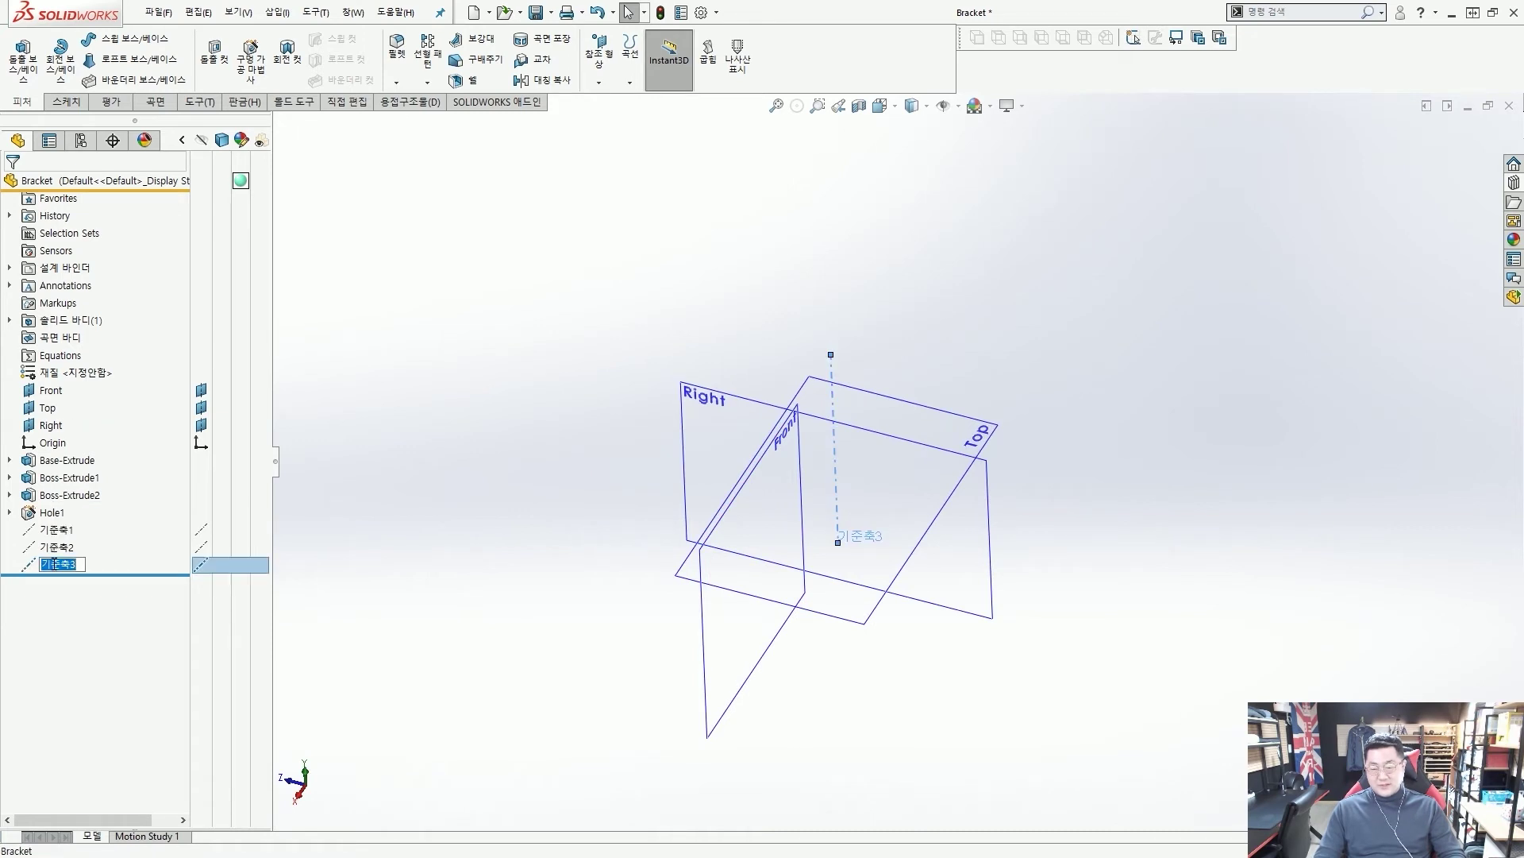
type("y")
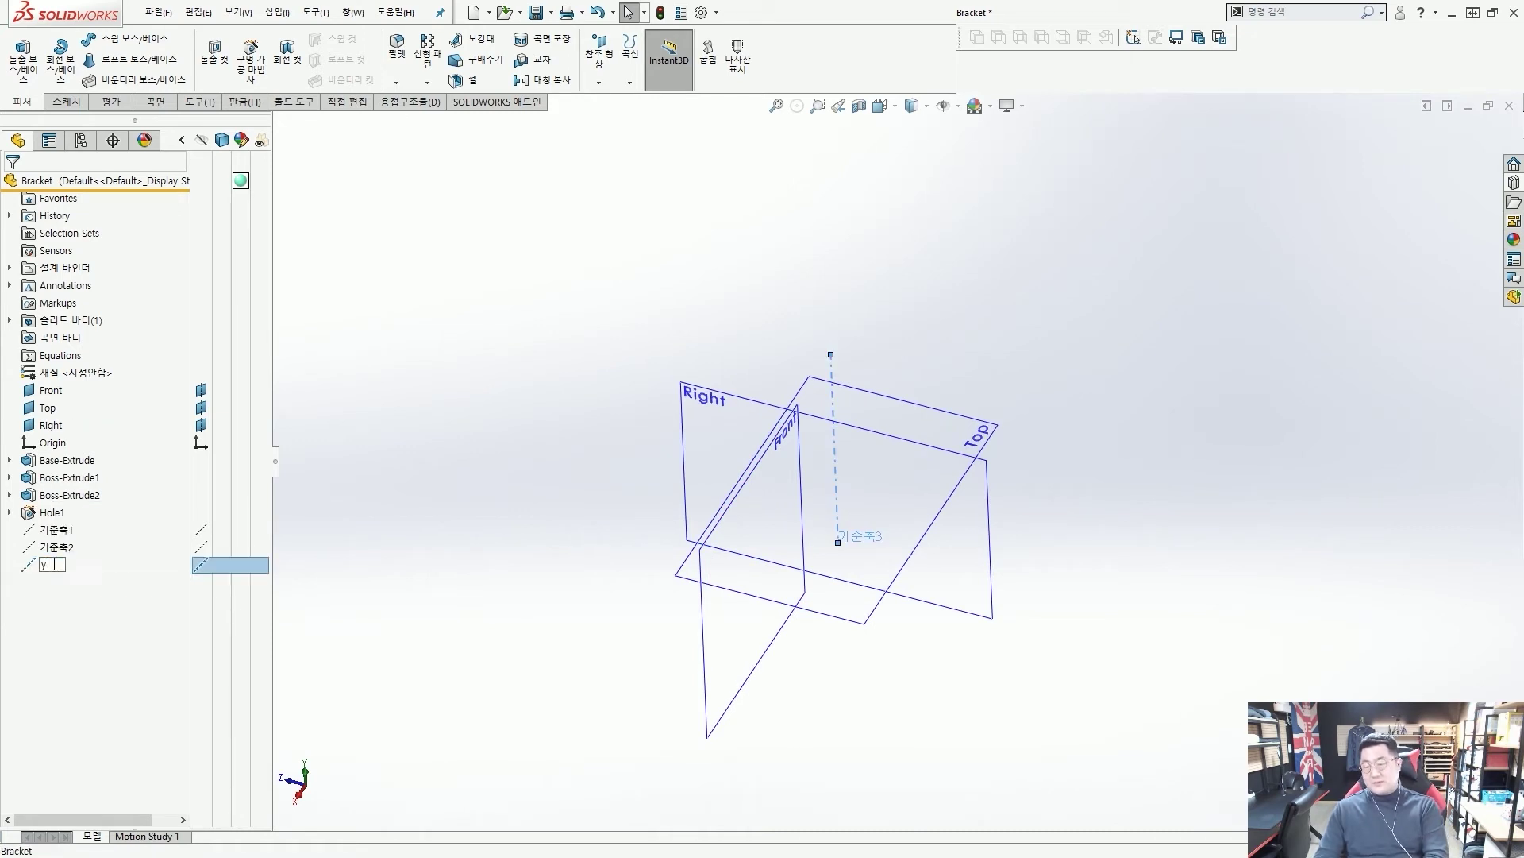
left_click(511, 416)
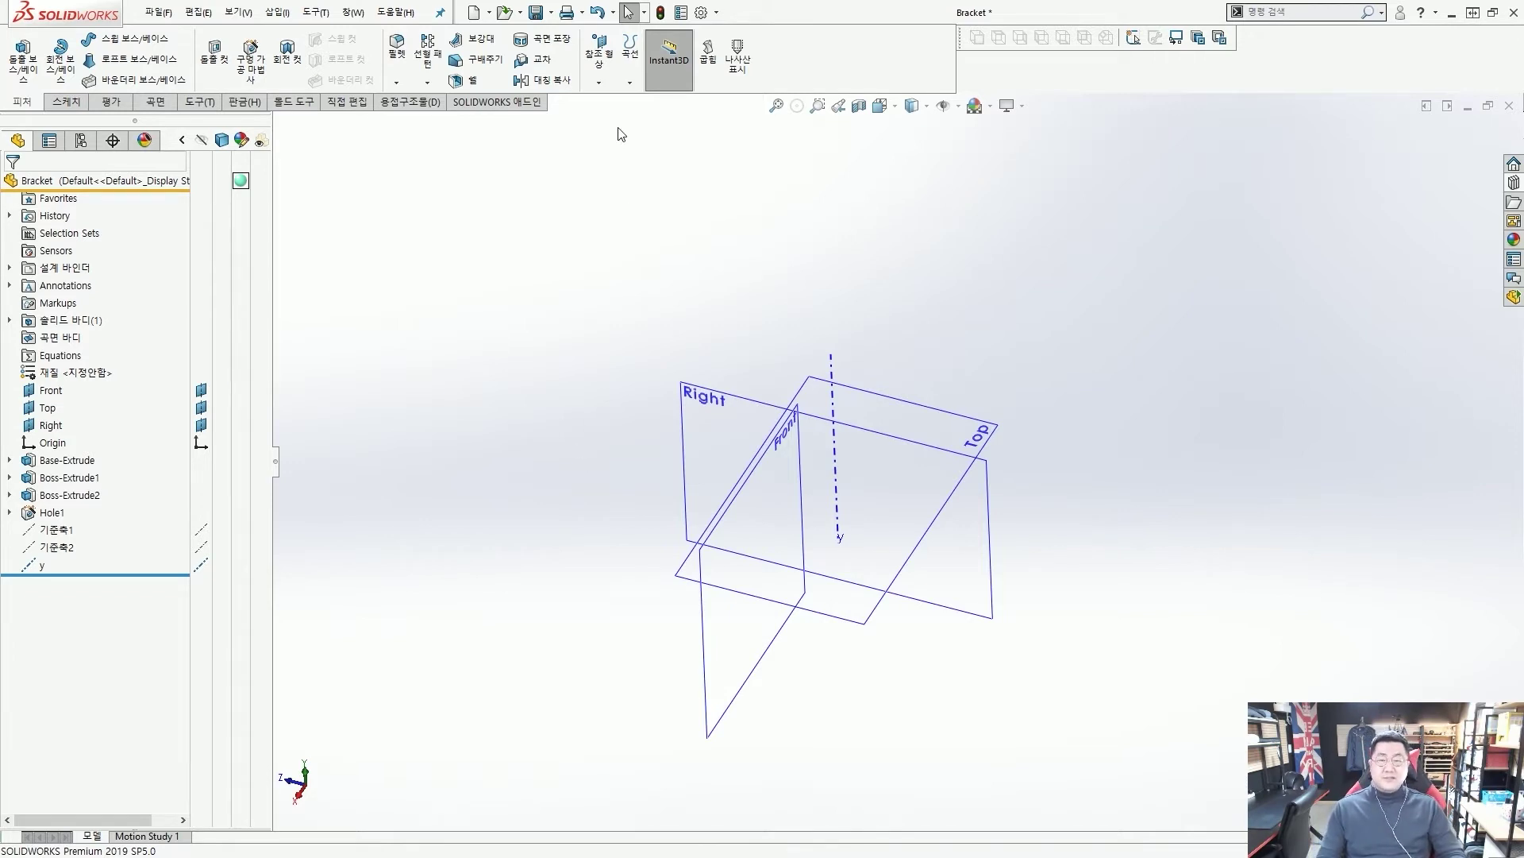
Step: Create a reference axis at the intersection of the Top and Right planes using the two planes option
left_click(603, 68)
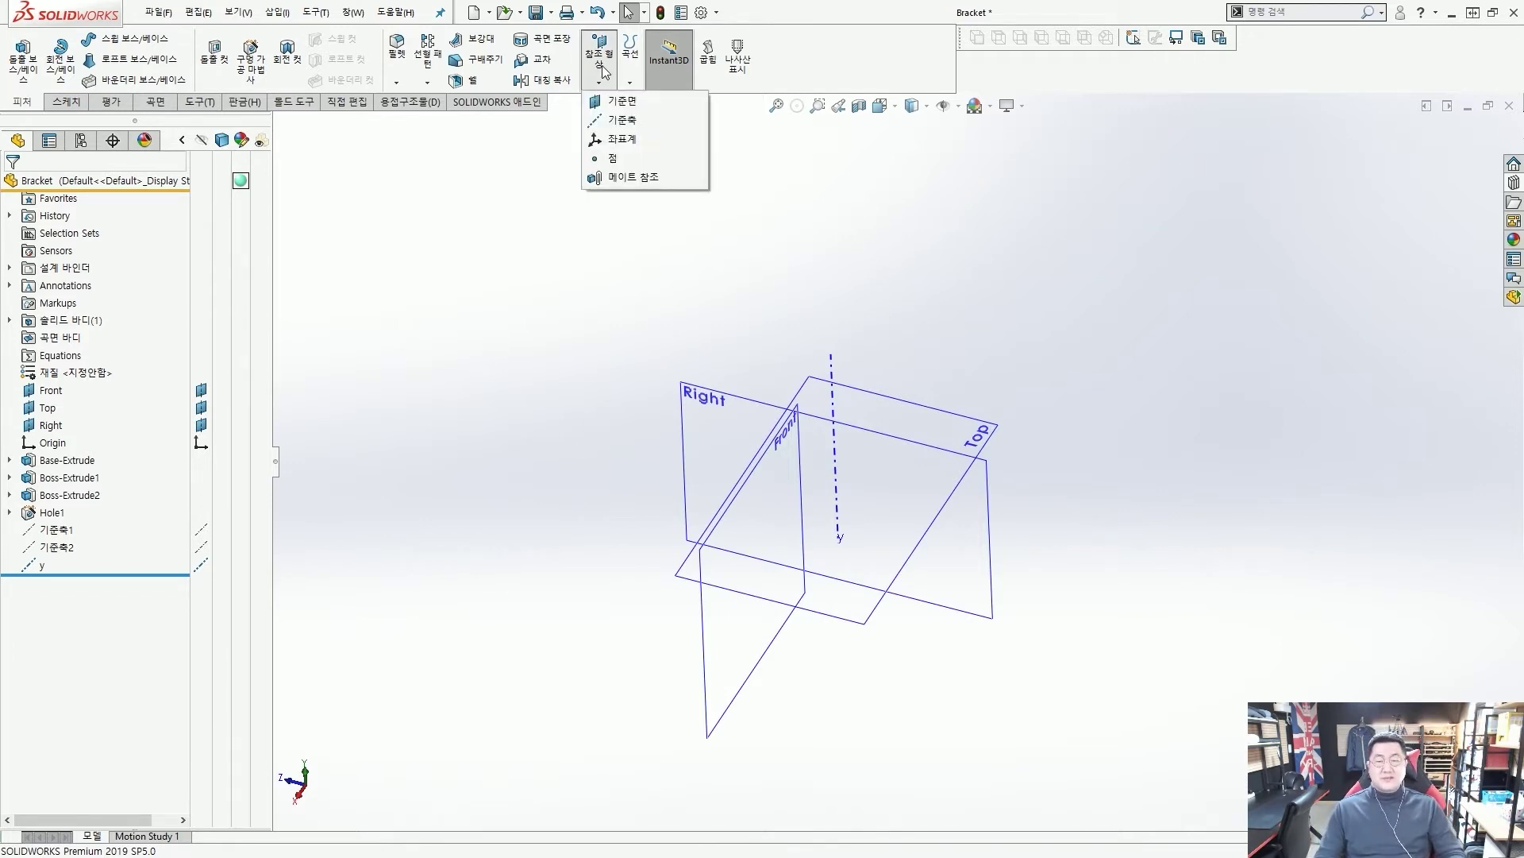
left_click(624, 123)
middle_click_drag(759, 245, 777, 295)
left_click(992, 400)
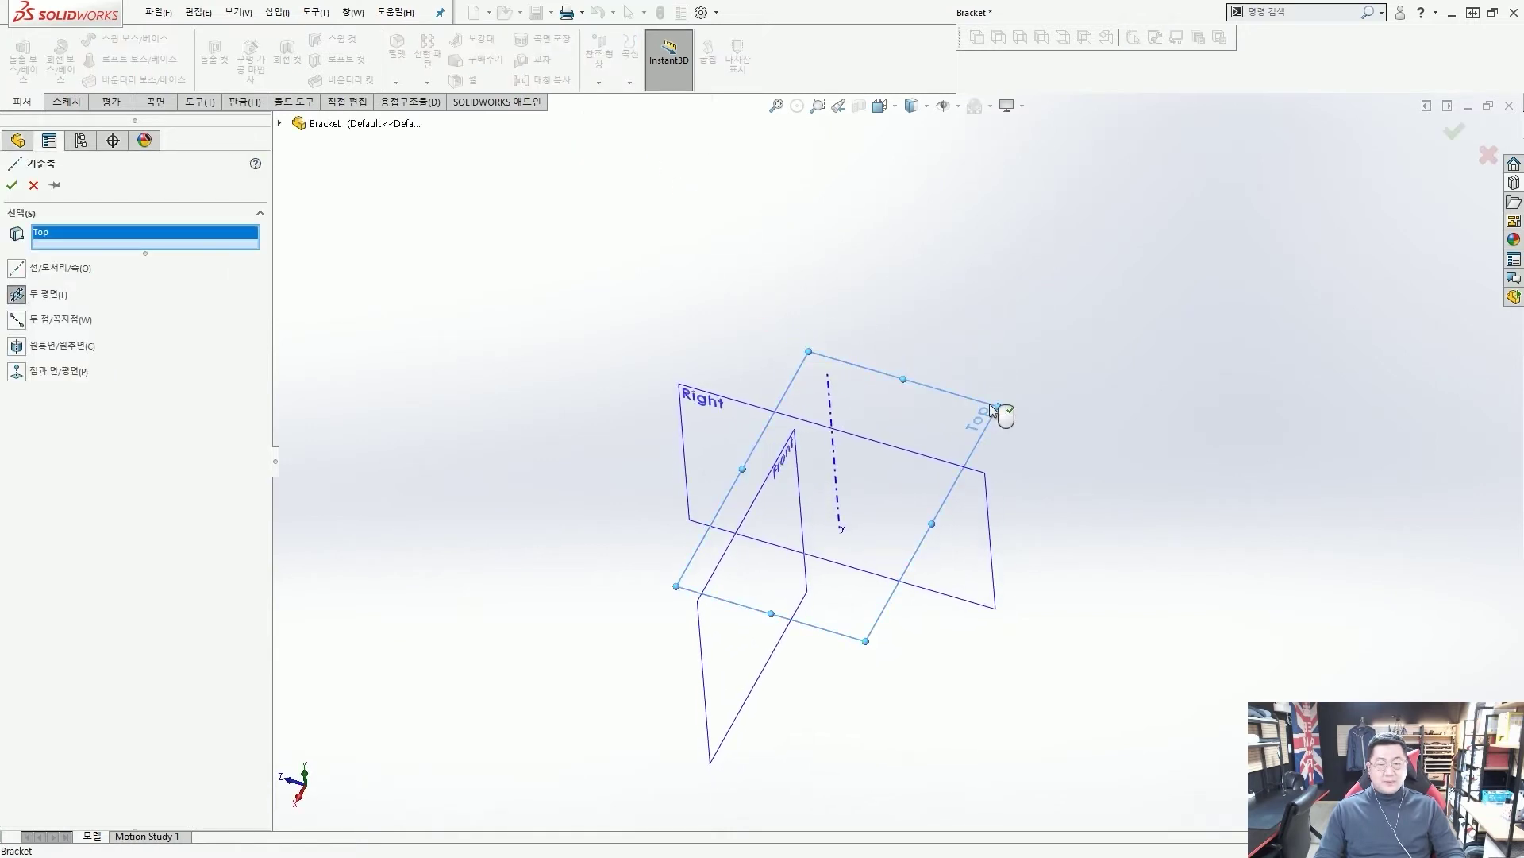
left_click(993, 512)
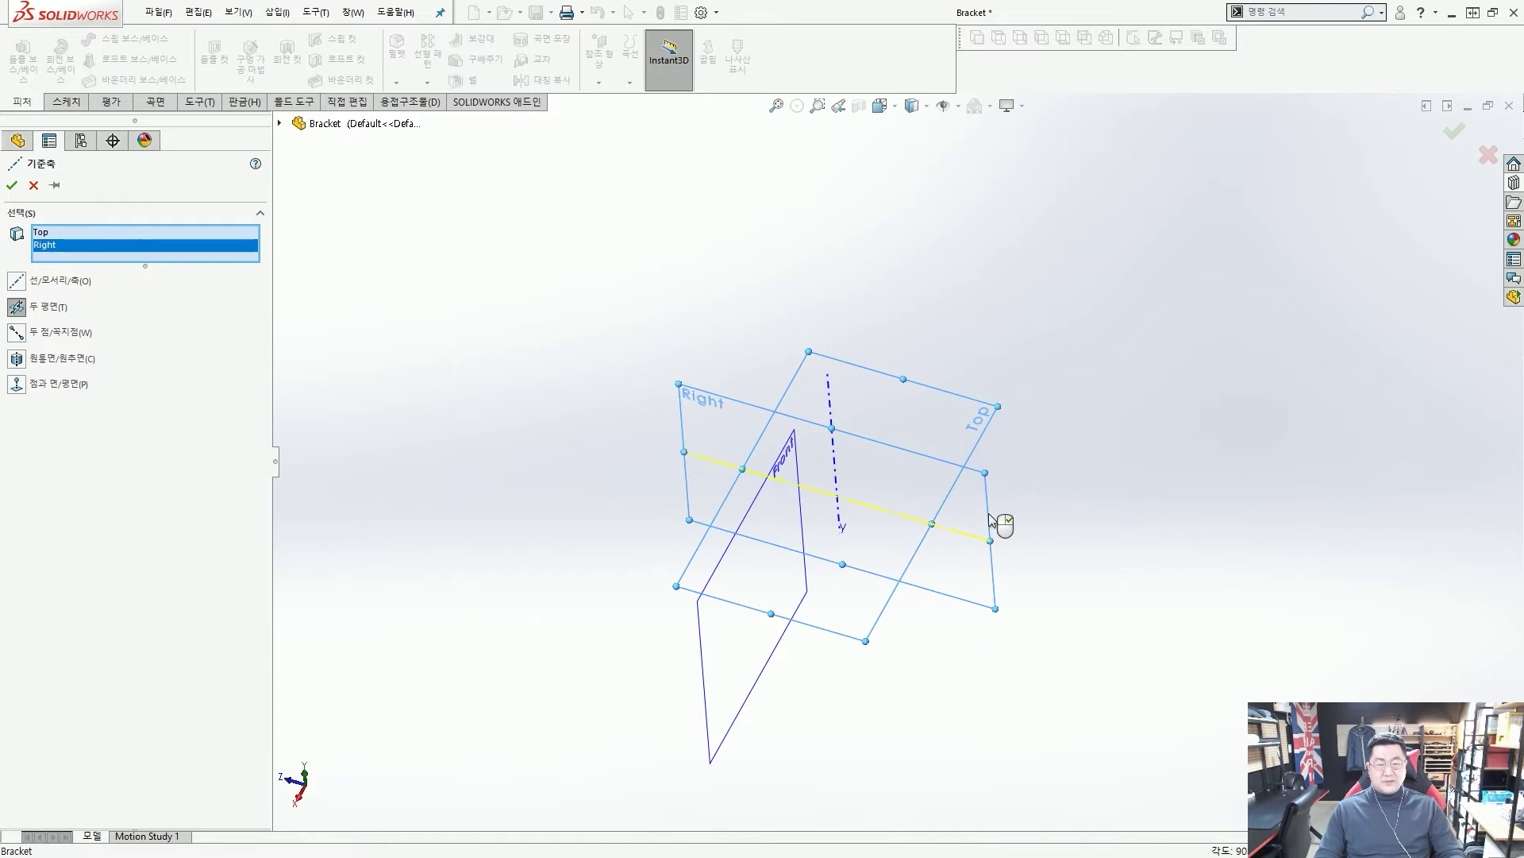
key("Return")
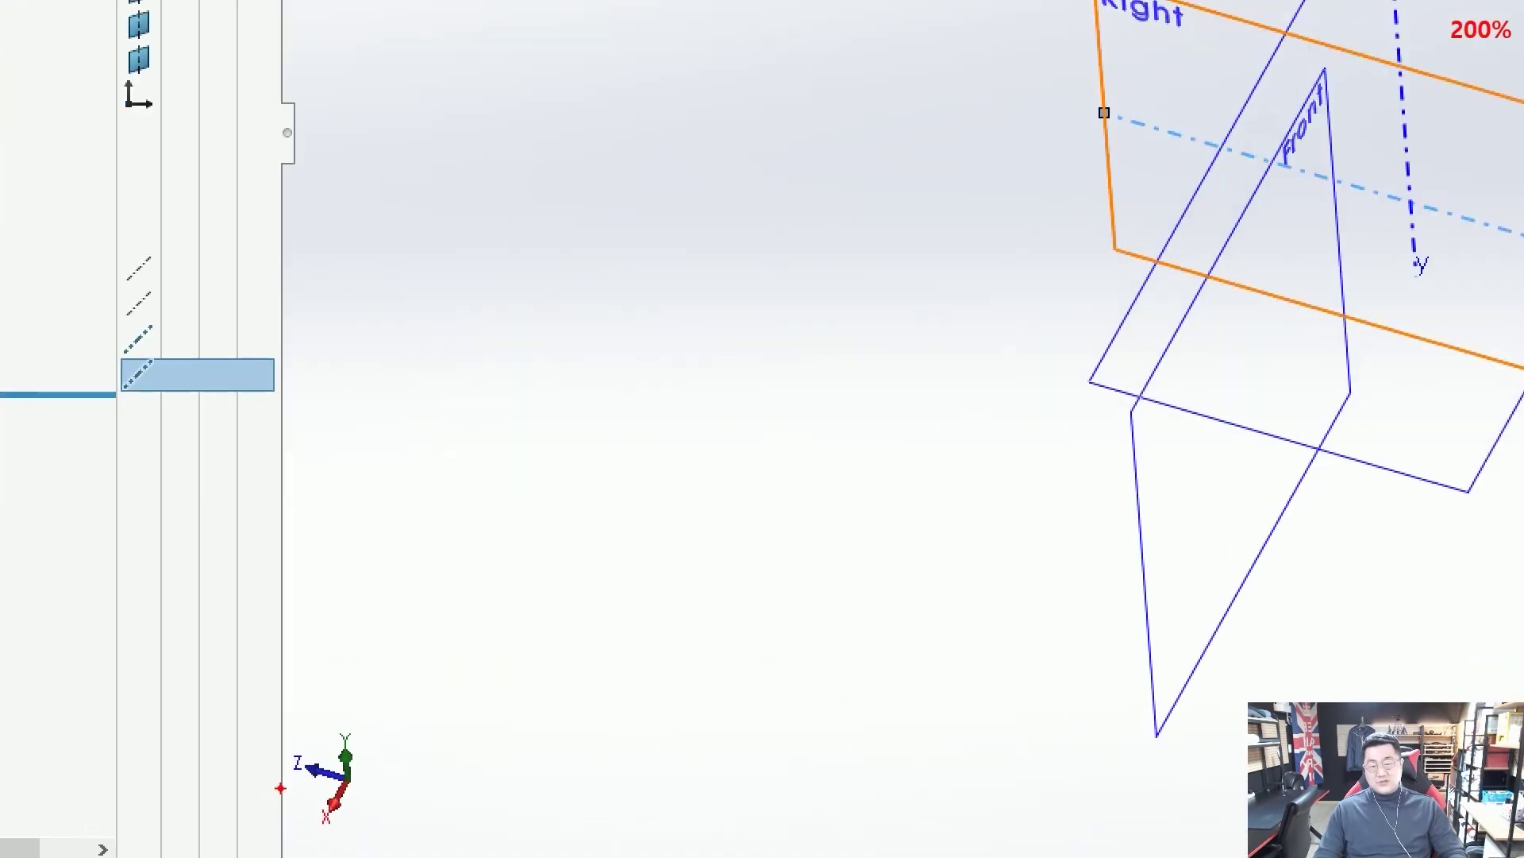
mouse_move(282, 763)
left_mouse_down()
mouse_move(281, 794)
mouse_move(718, 457)
left_mouse_up()
mouse_move(1172, 124)
left_mouse_down()
mouse_move(1191, 112)
mouse_move(1156, 155)
left_mouse_up()
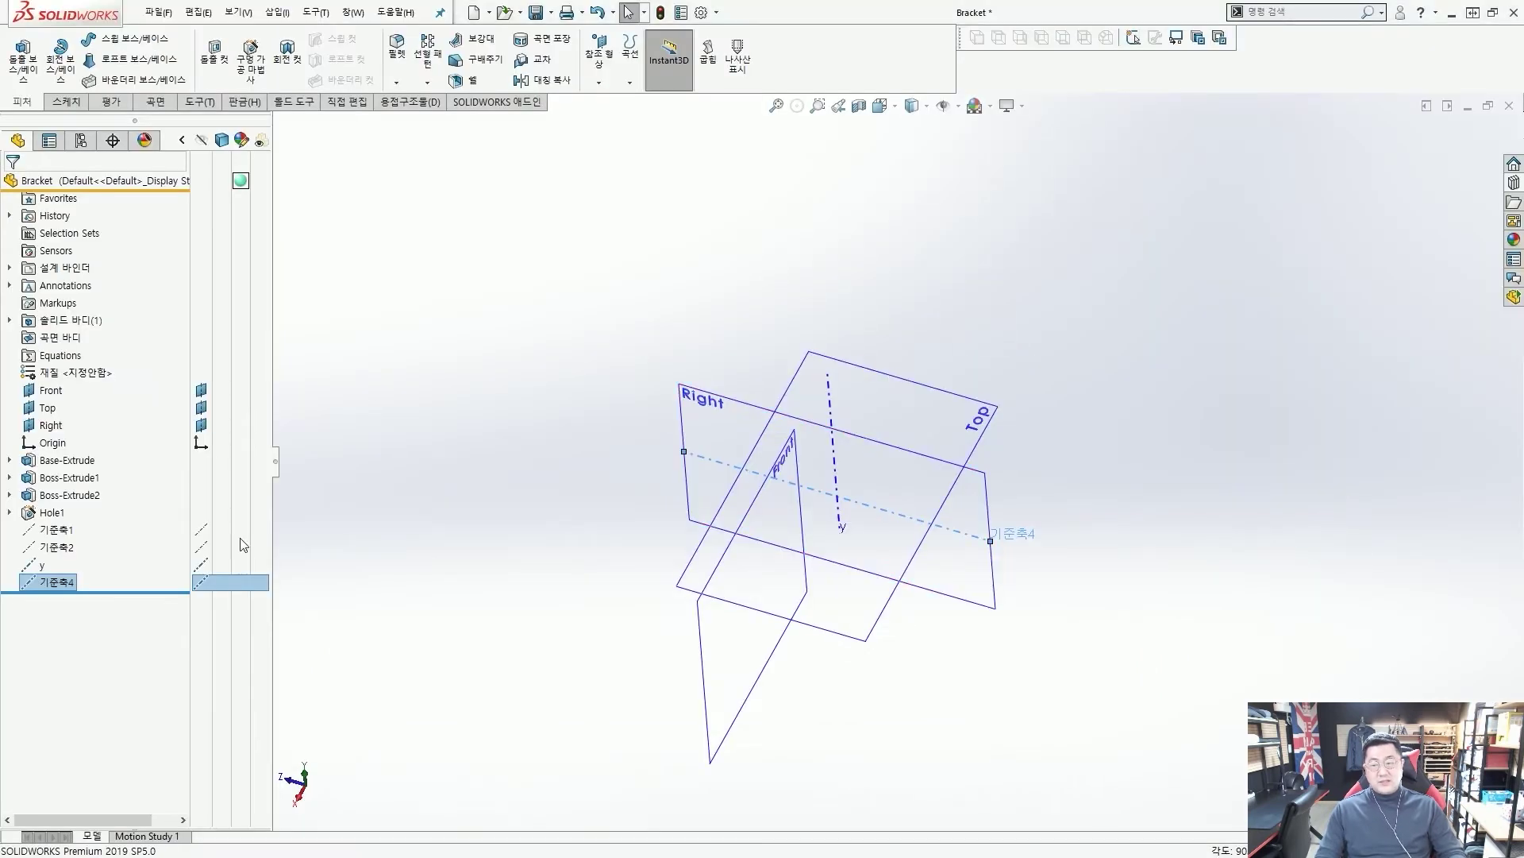
Step: Rename the reference axis at the Top and Right plane intersection as z
left_click(57, 585)
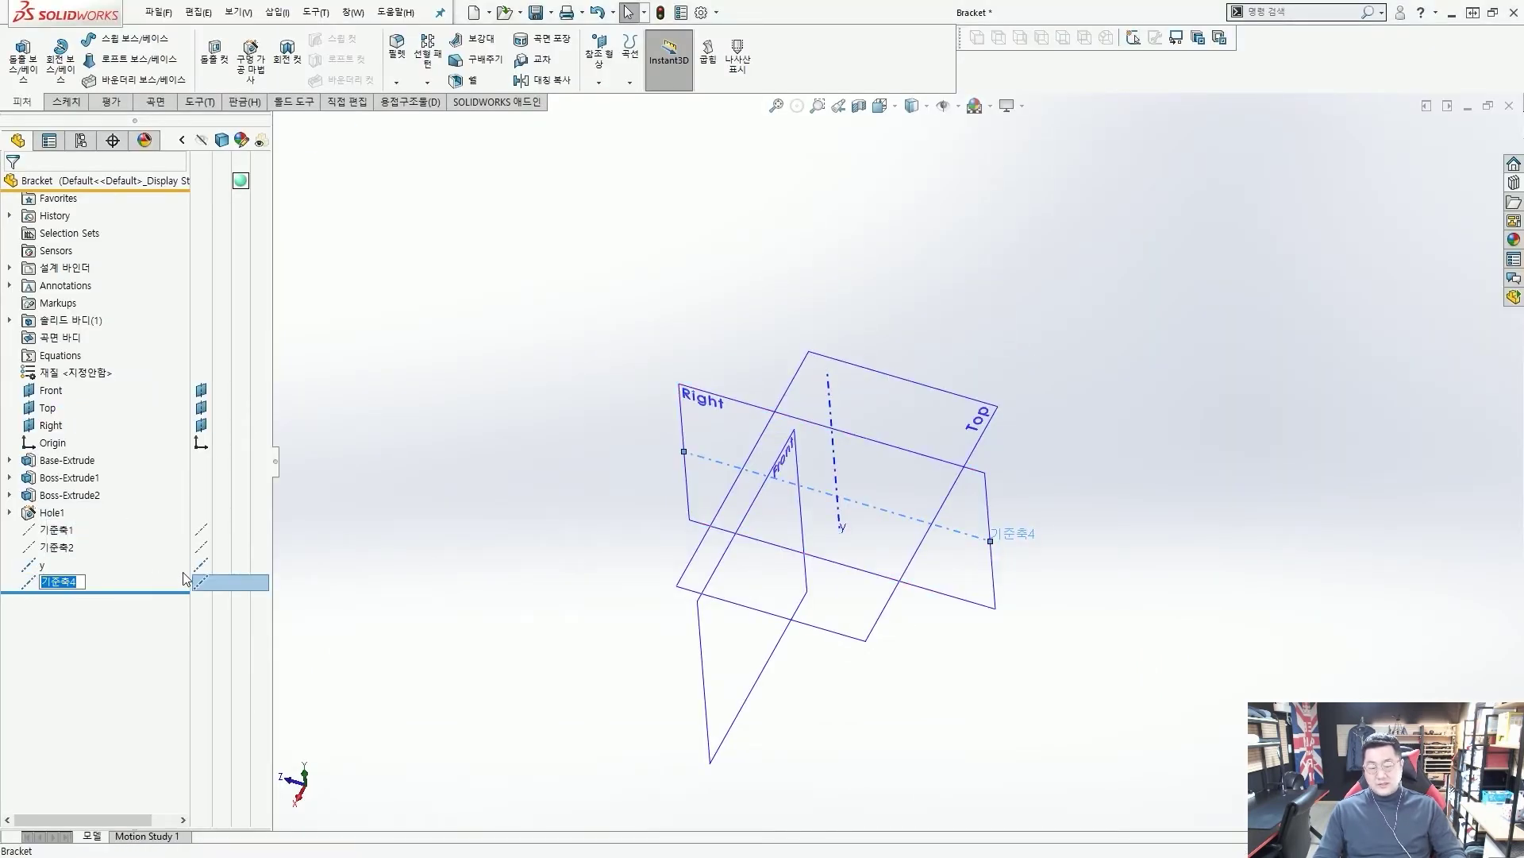
type("z")
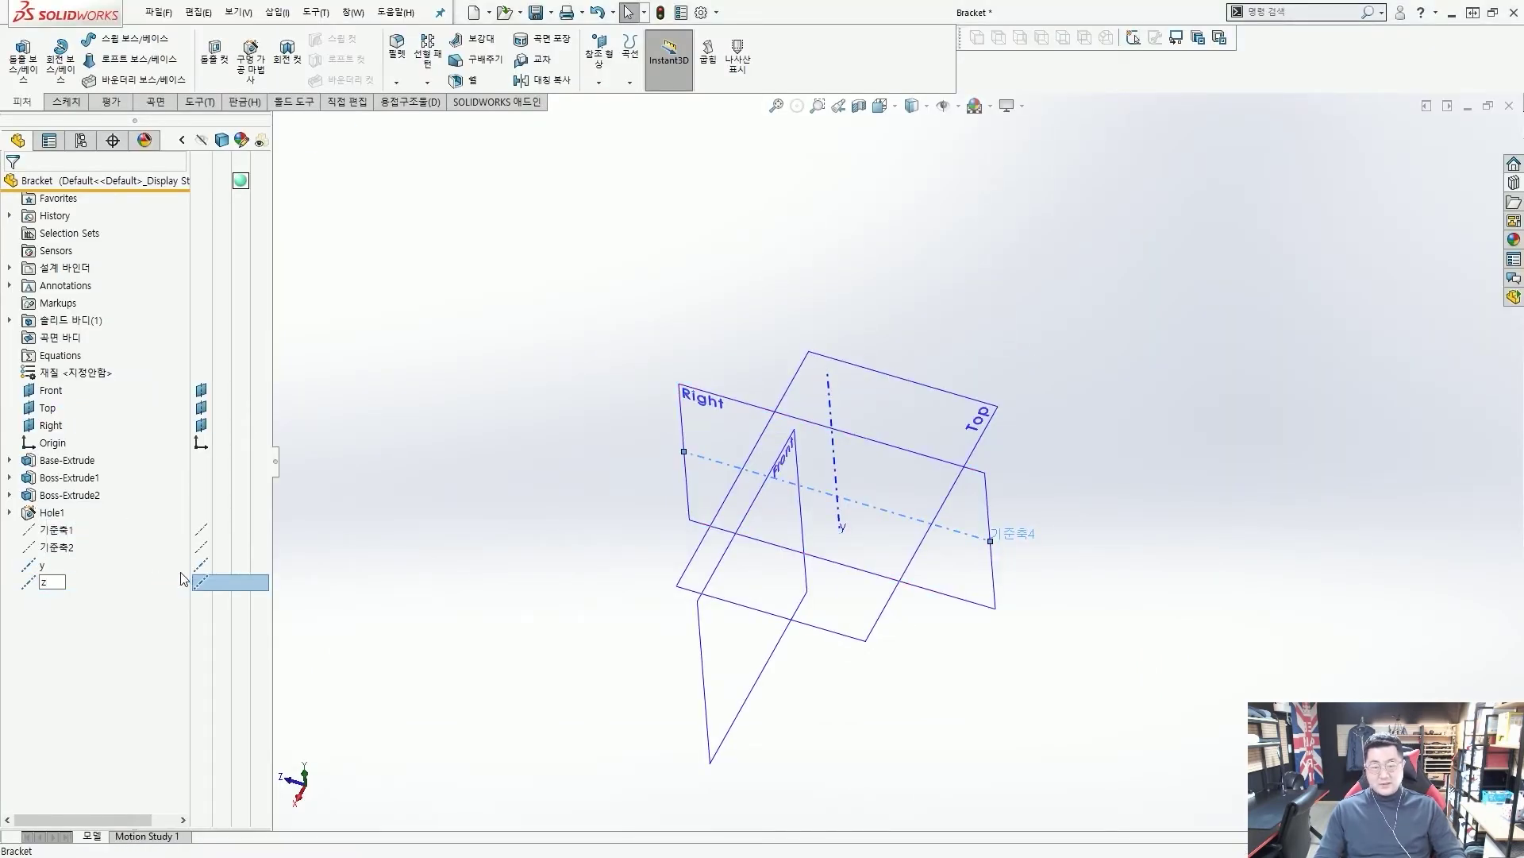
left_click(493, 469)
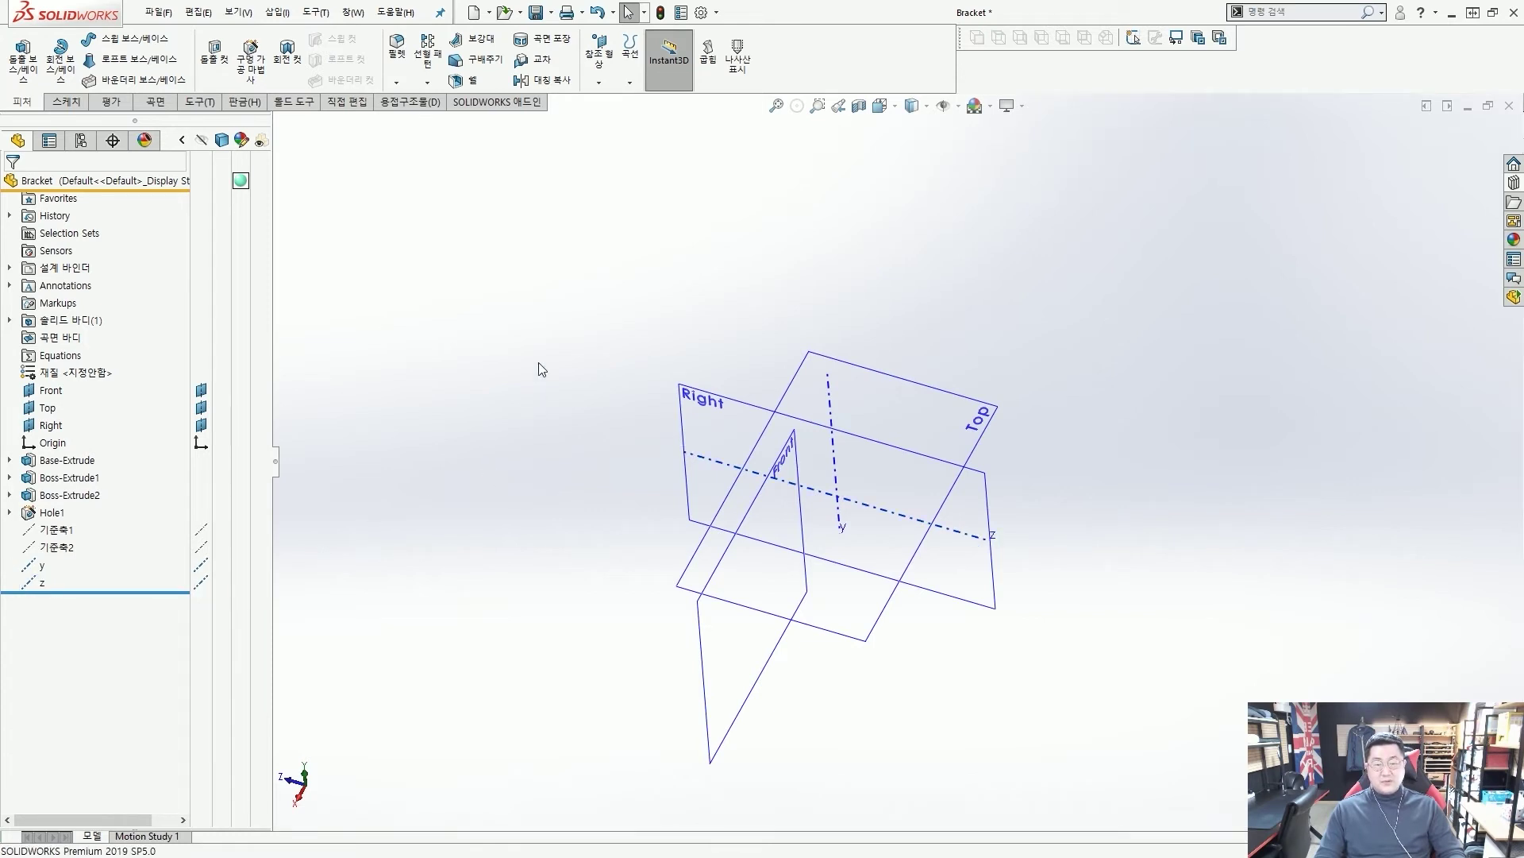
Step: Create a reference axis at the intersection of the Front and Top planes using the two planes option
left_click(608, 73)
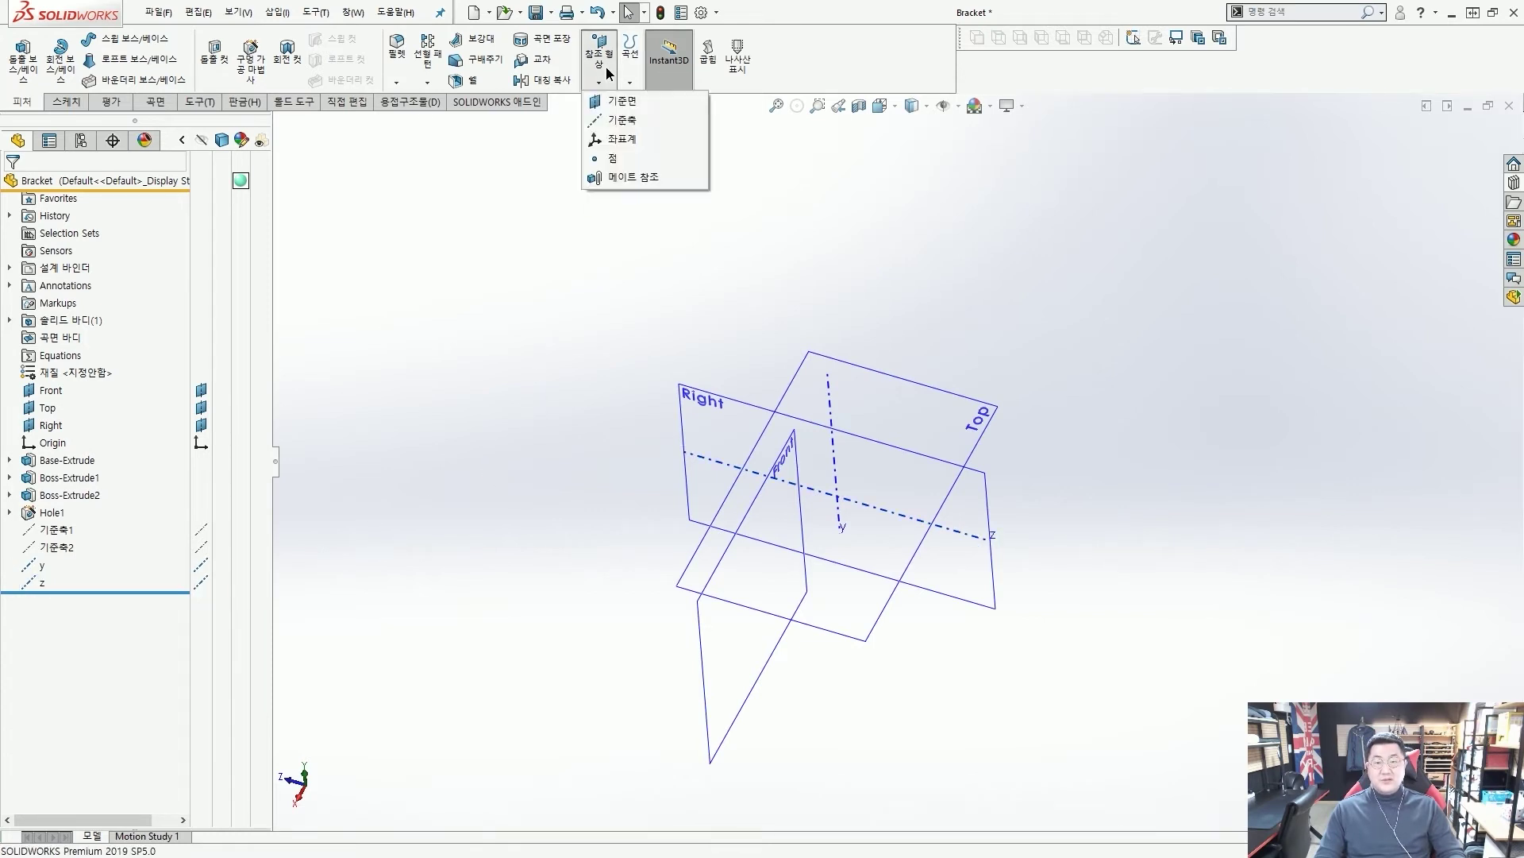
left_click(620, 121)
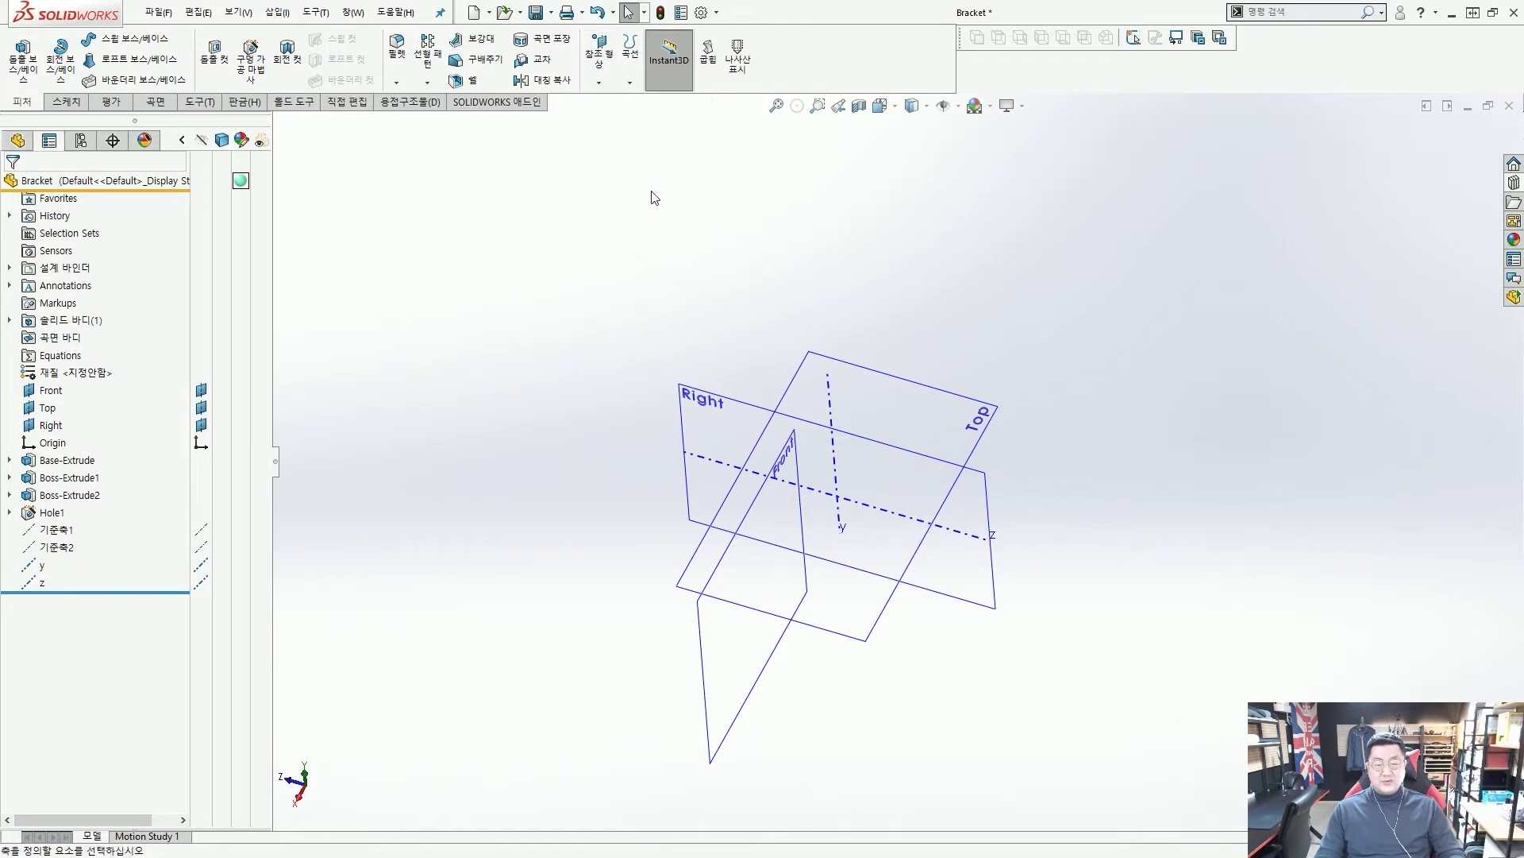
mouse_move(653, 283)
middle_mouse_down()
mouse_move(650, 252)
mouse_move(647, 308)
middle_mouse_up()
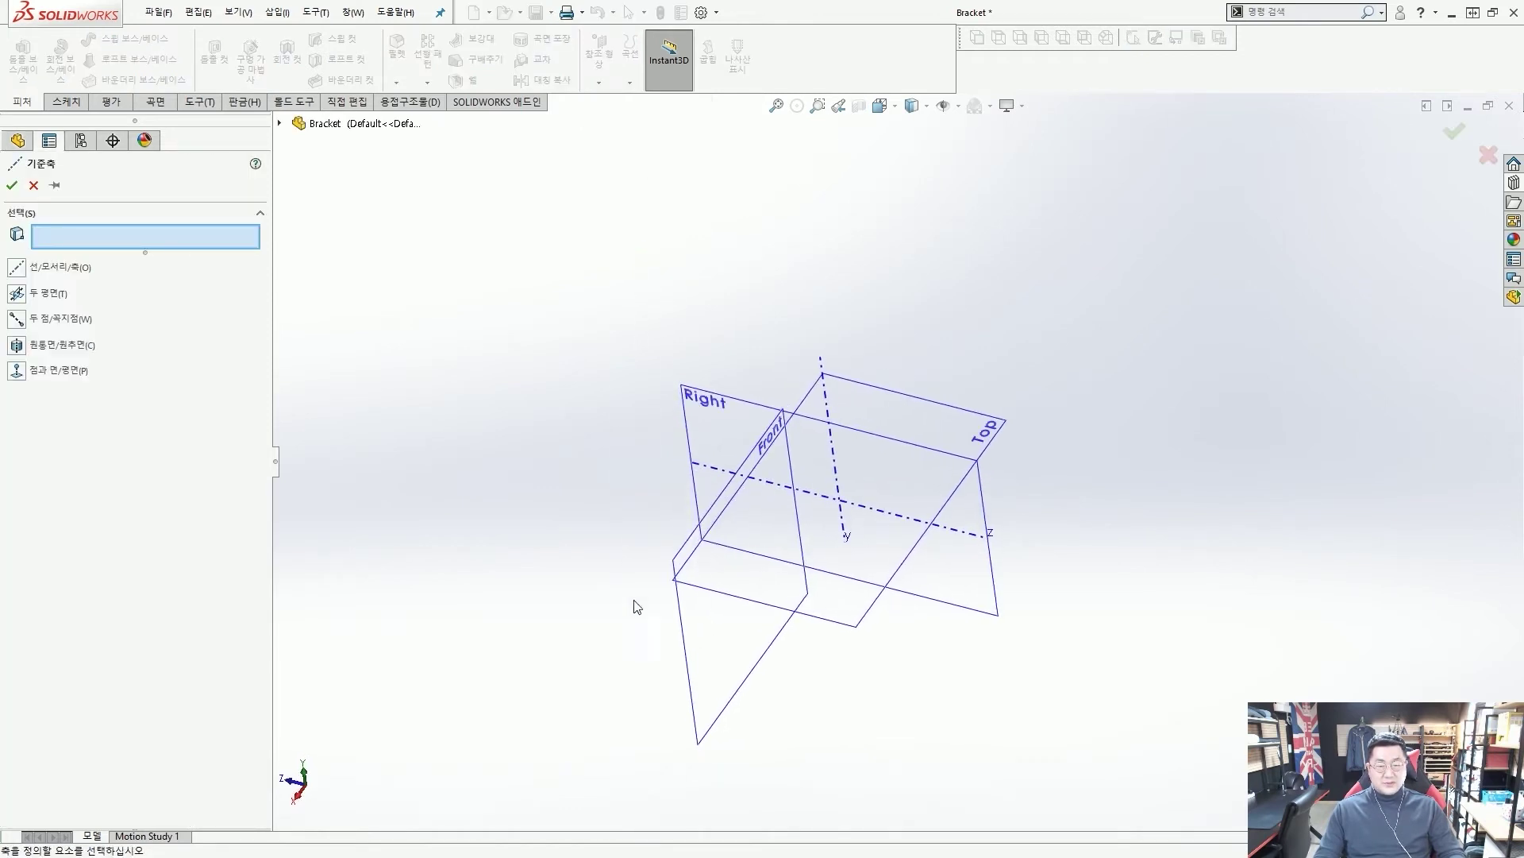
left_click(704, 656)
left_click(993, 432)
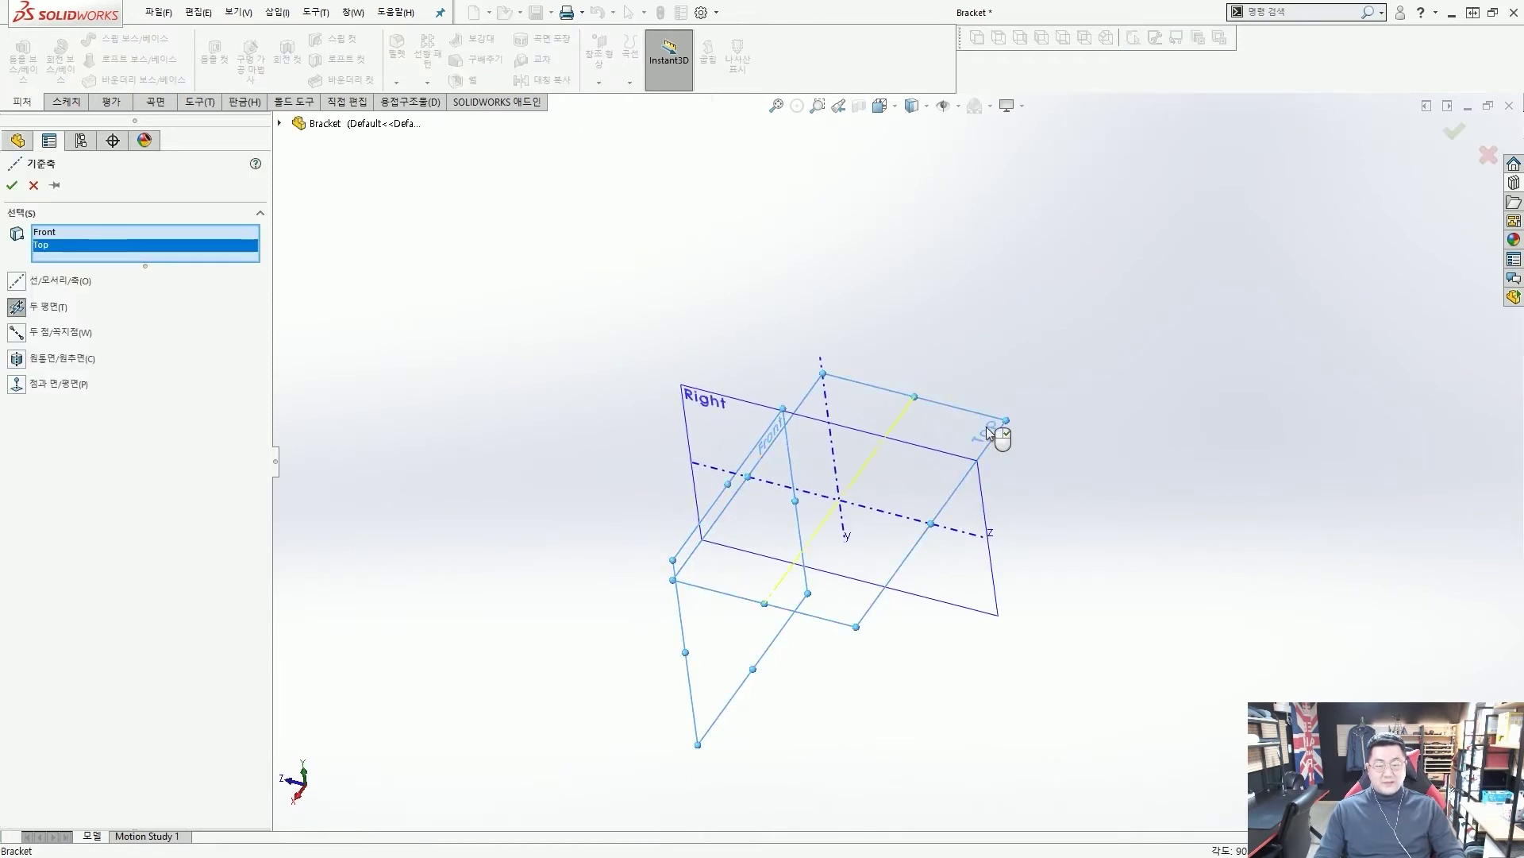
right_click(996, 435)
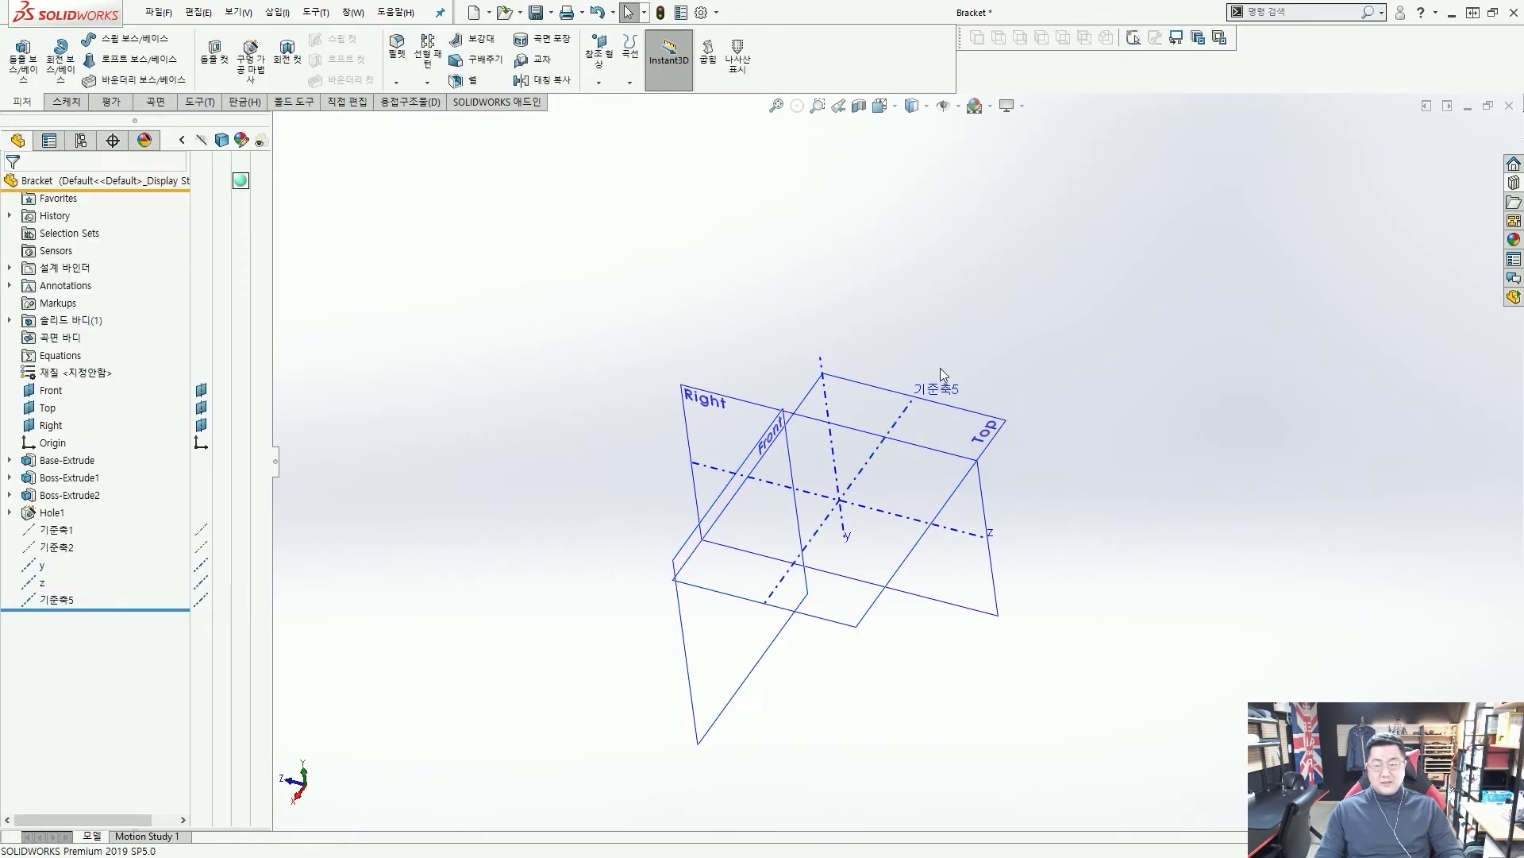
Step: Rename the reference axis at the Front and Top plane intersection as x
left_click(65, 603)
left_click(65, 603)
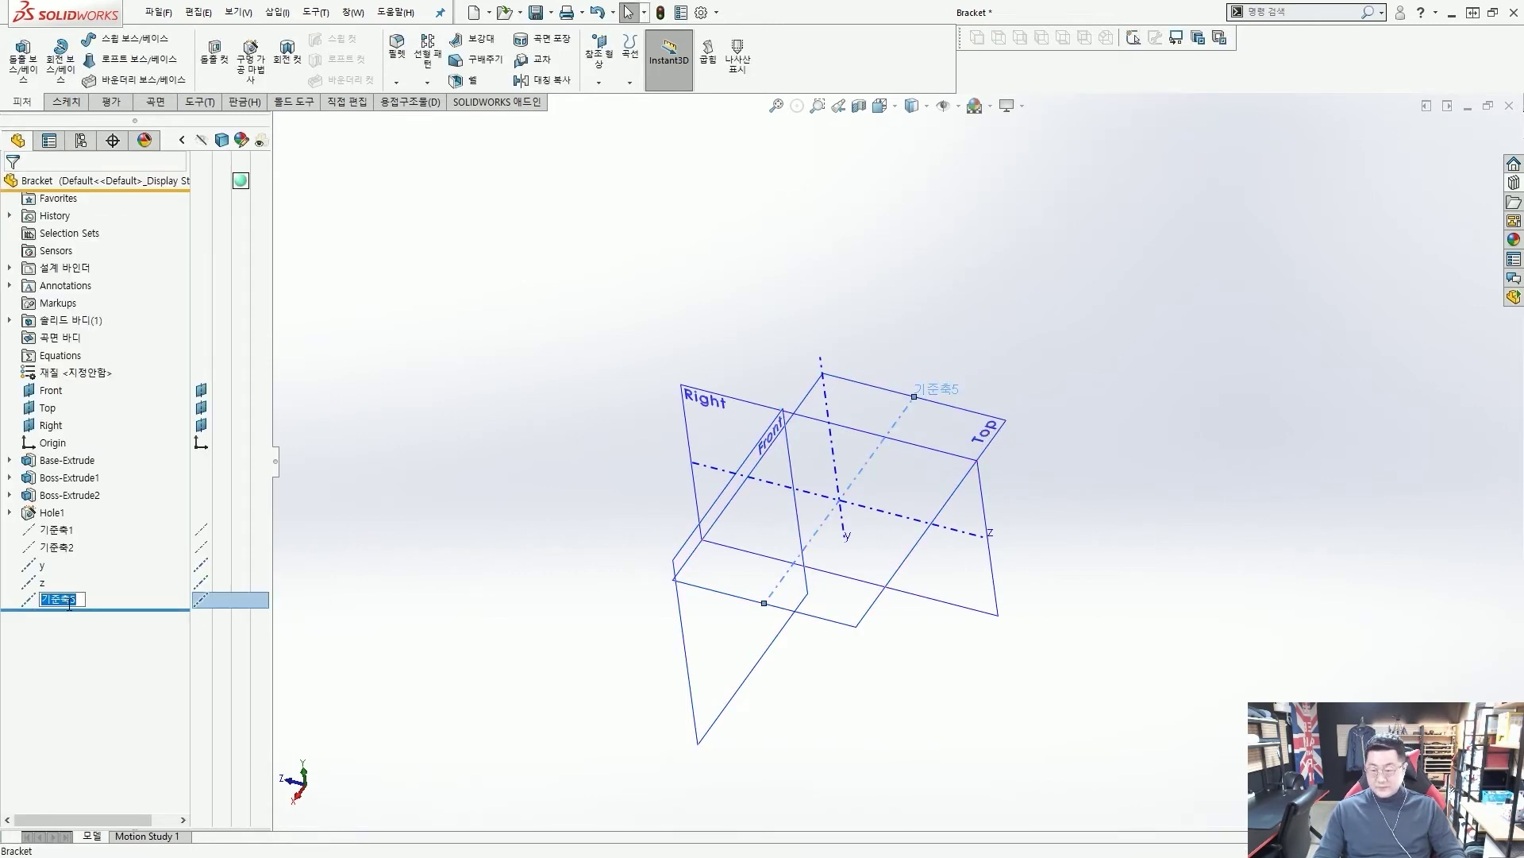
type("x")
key("Return")
left_click(412, 530)
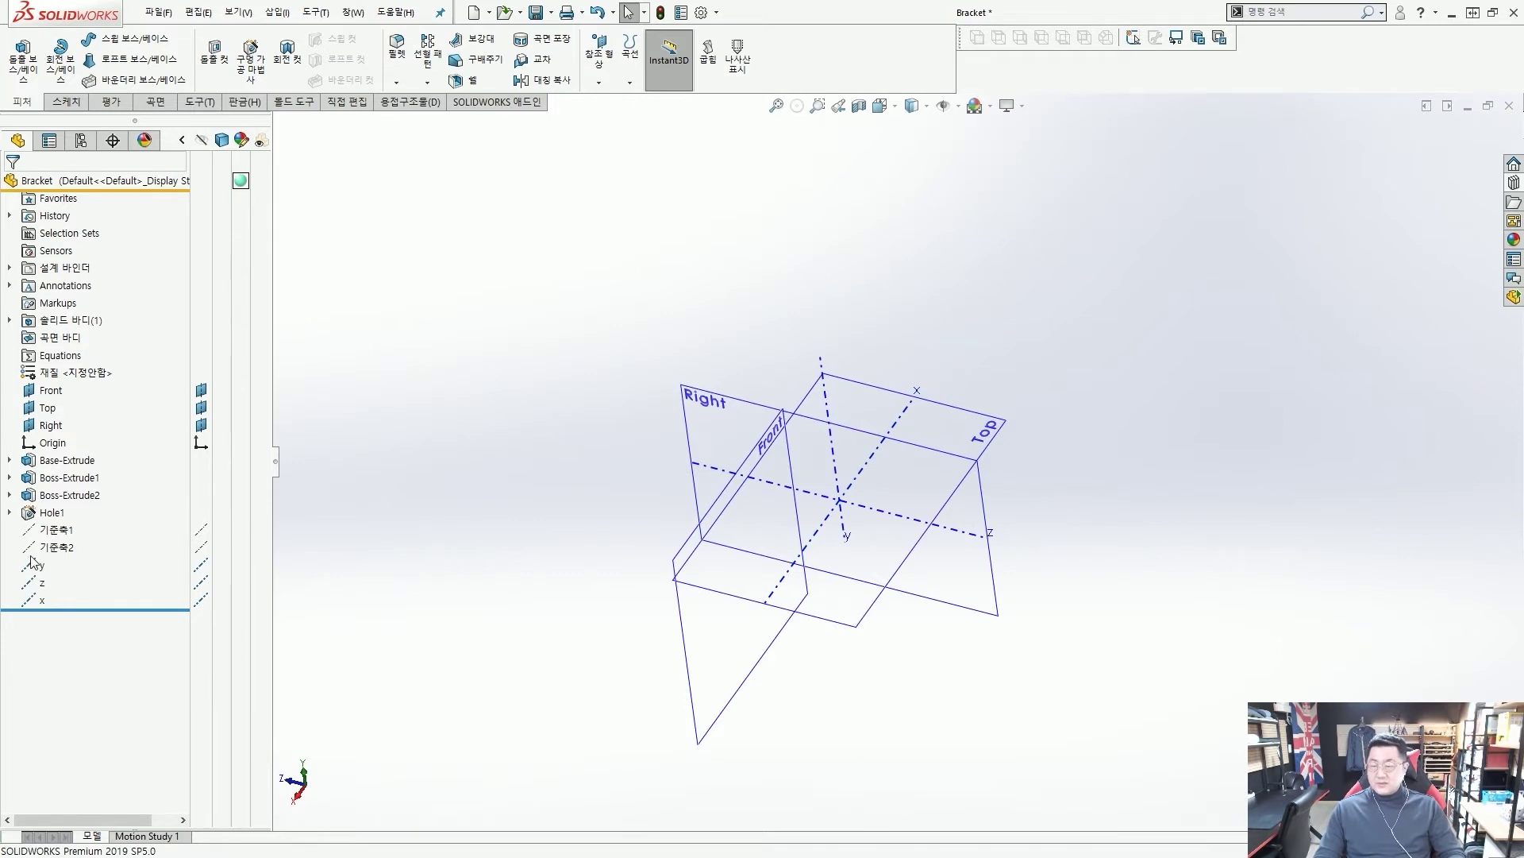
mouse_move(35, 569)
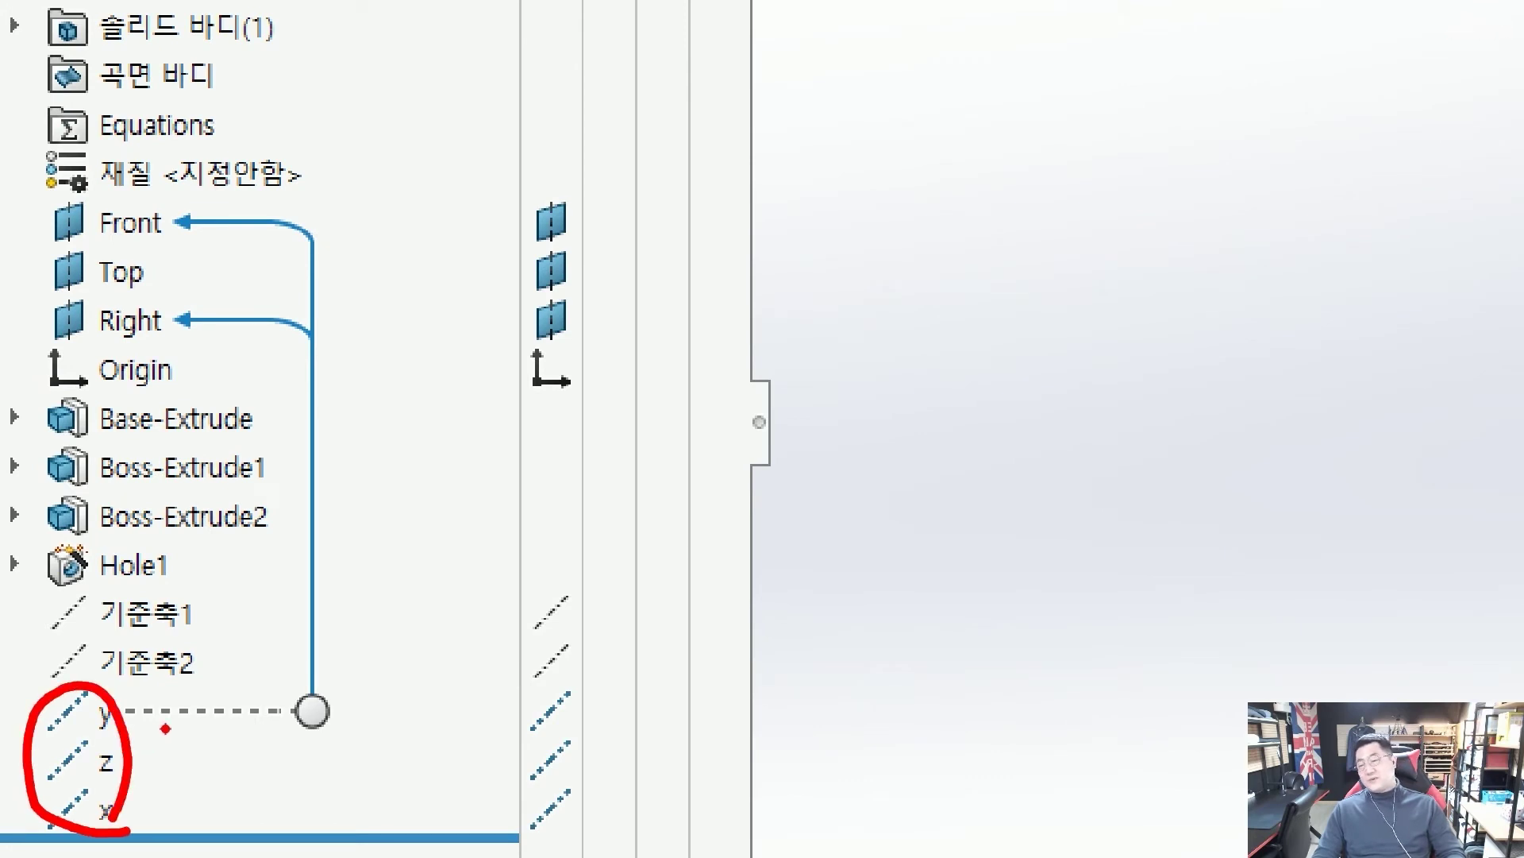
left_click_drag(292, 429, 357, 409)
left_click_drag(351, 435, 278, 520)
left_click_drag(338, 552, 155, 703)
mouse_move(189, 722)
left_mouse_down()
mouse_move(193, 742)
mouse_move(147, 764)
left_mouse_up()
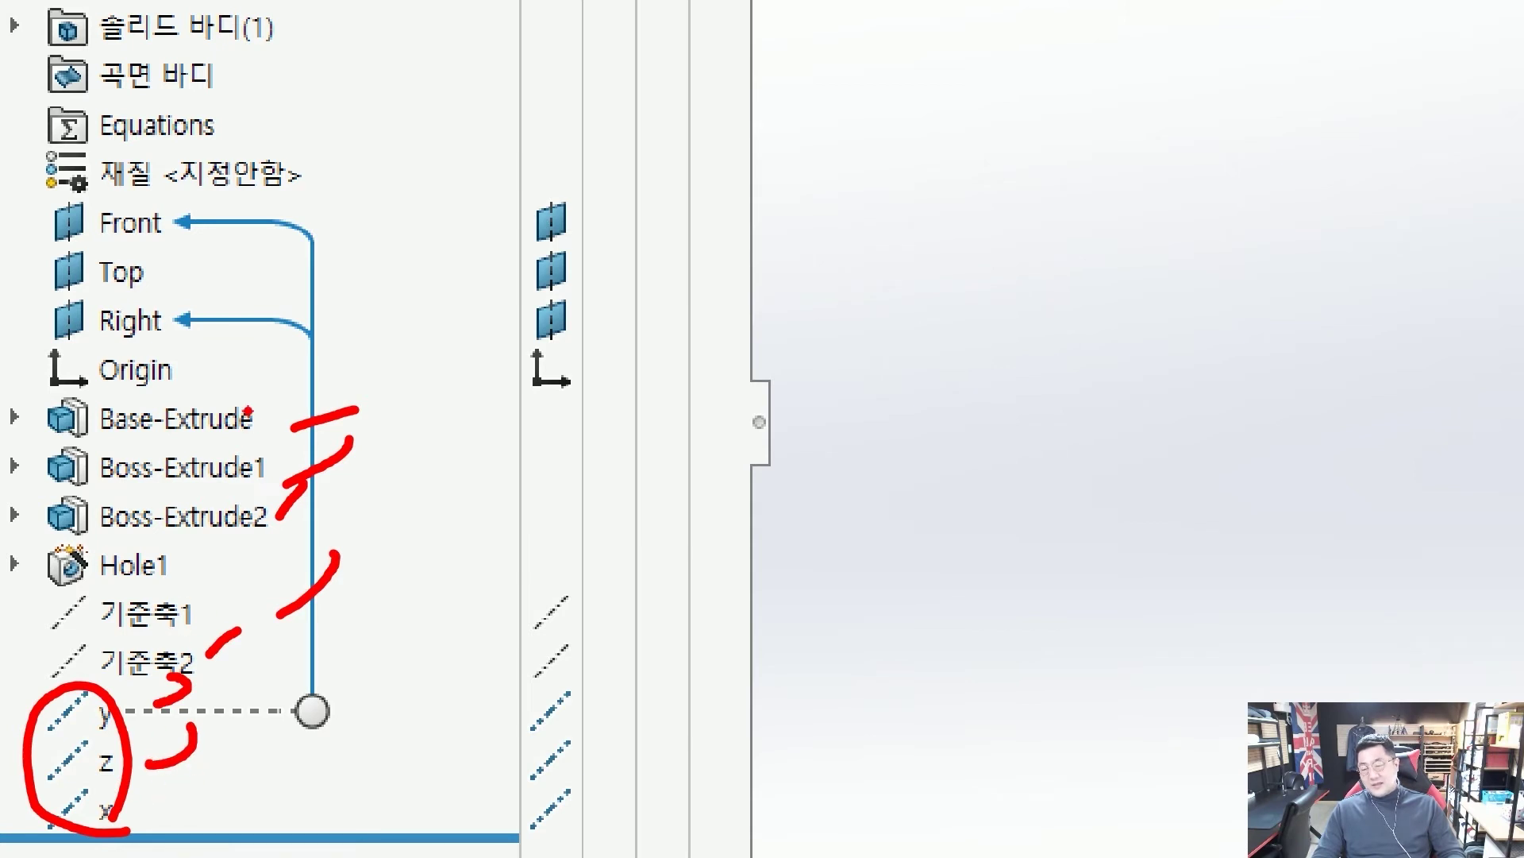
left_click_drag(248, 409, 128, 493)
mouse_move(145, 817)
left_mouse_down()
mouse_move(84, 592)
mouse_move(117, 399)
mouse_move(62, 424)
mouse_move(175, 428)
left_mouse_up()
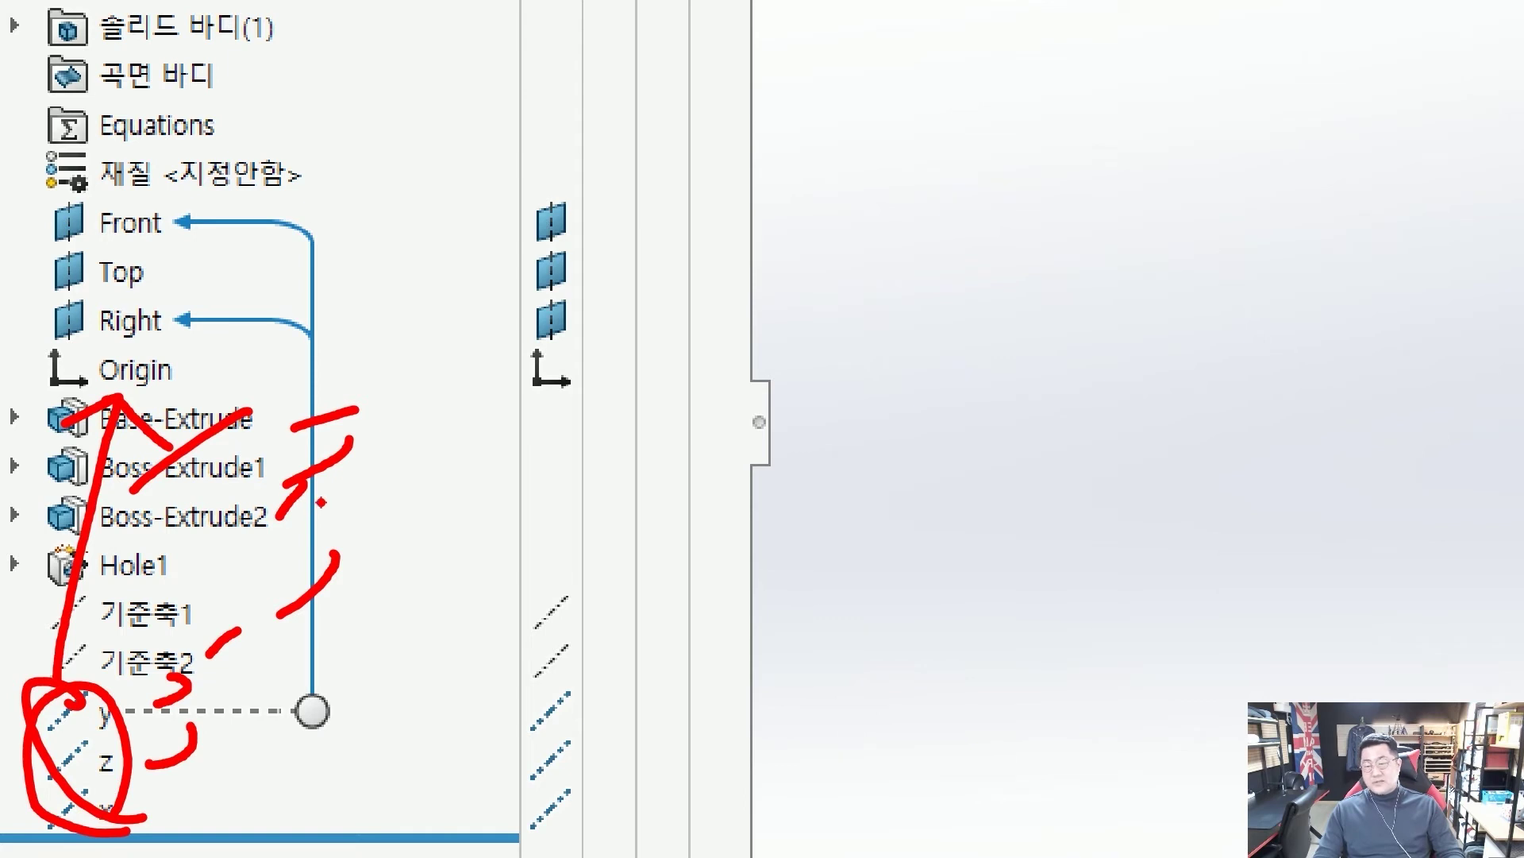
key("Escape")
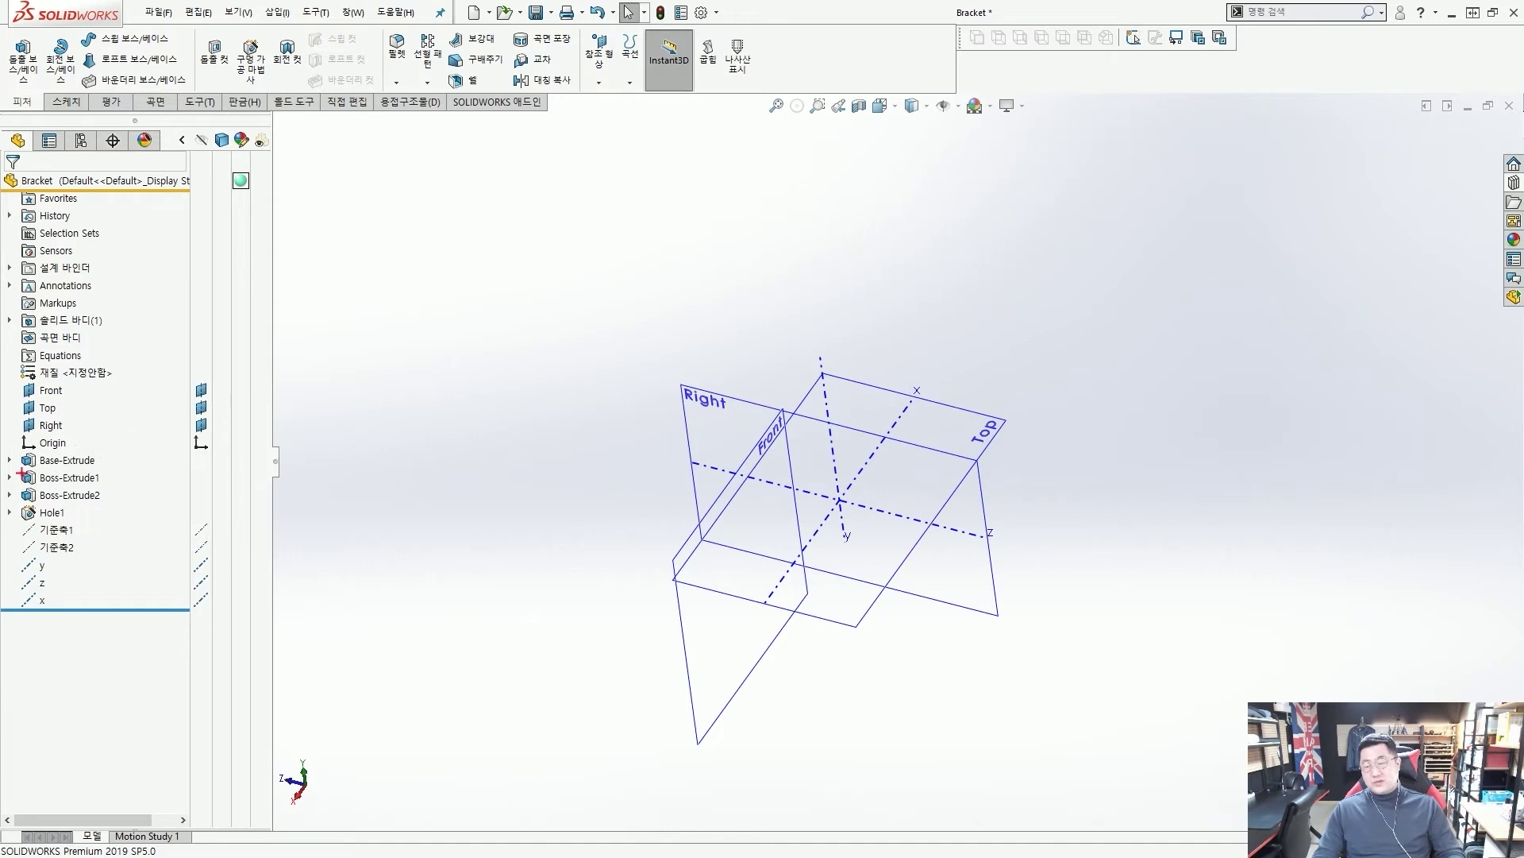
key("Escape")
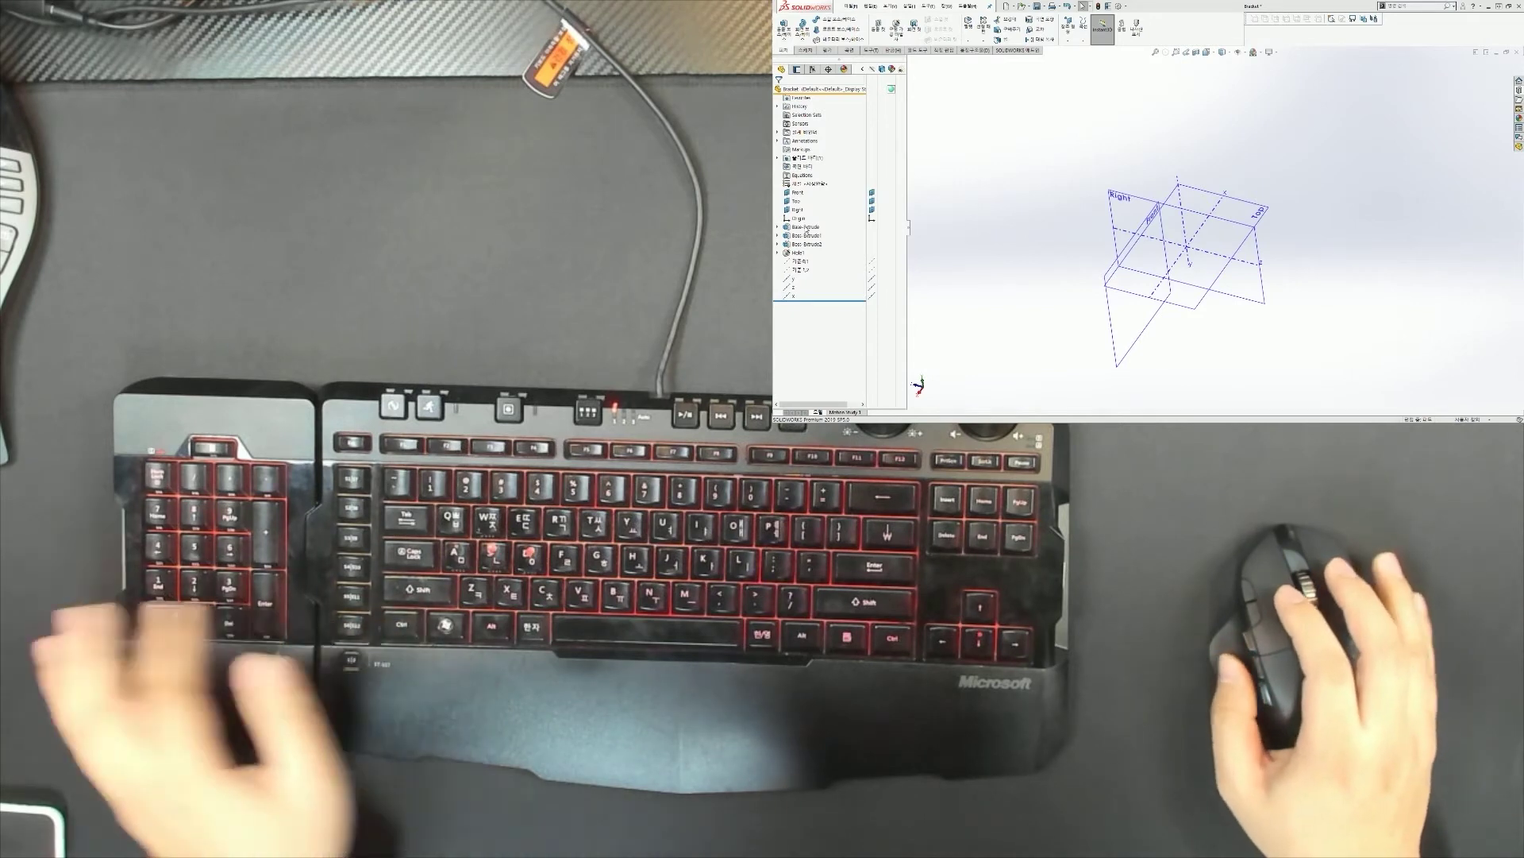
left_click(806, 227)
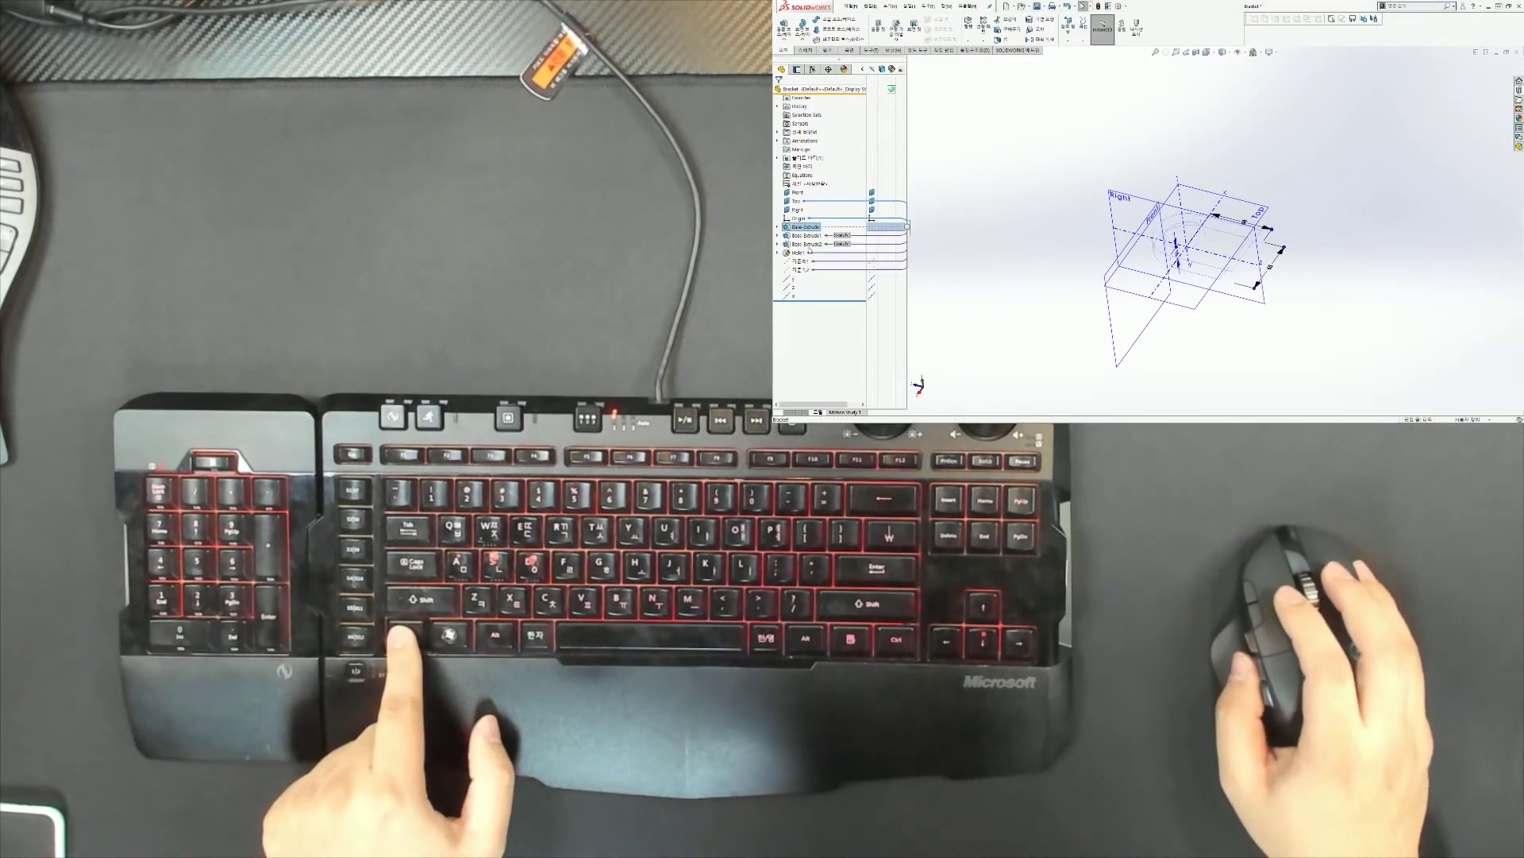
left_click(806, 244, "ctrl")
left_click(801, 262, "ctrl")
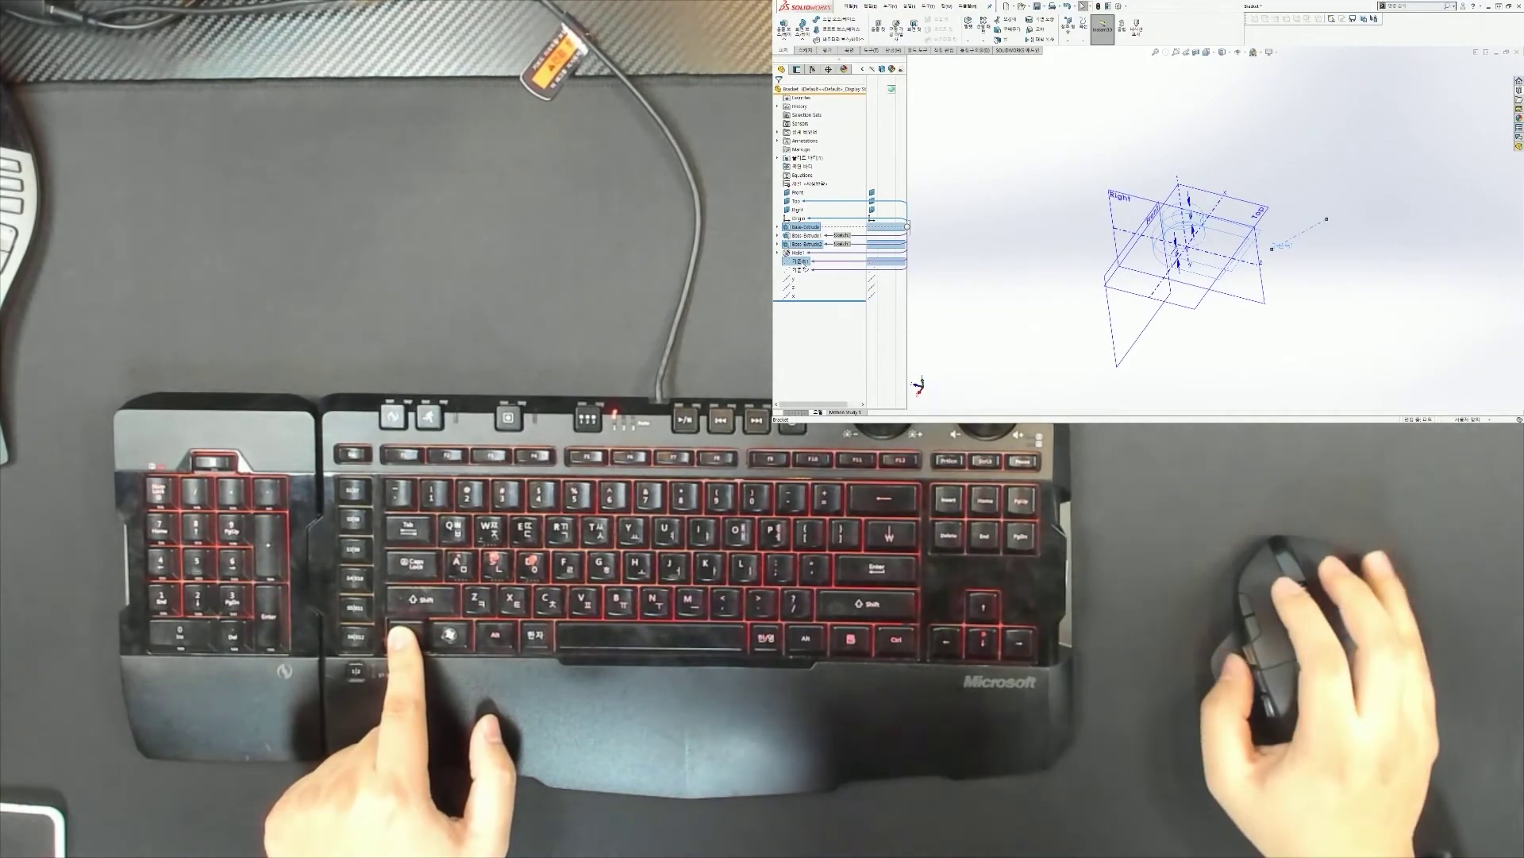
left_click(805, 245, "ctrl")
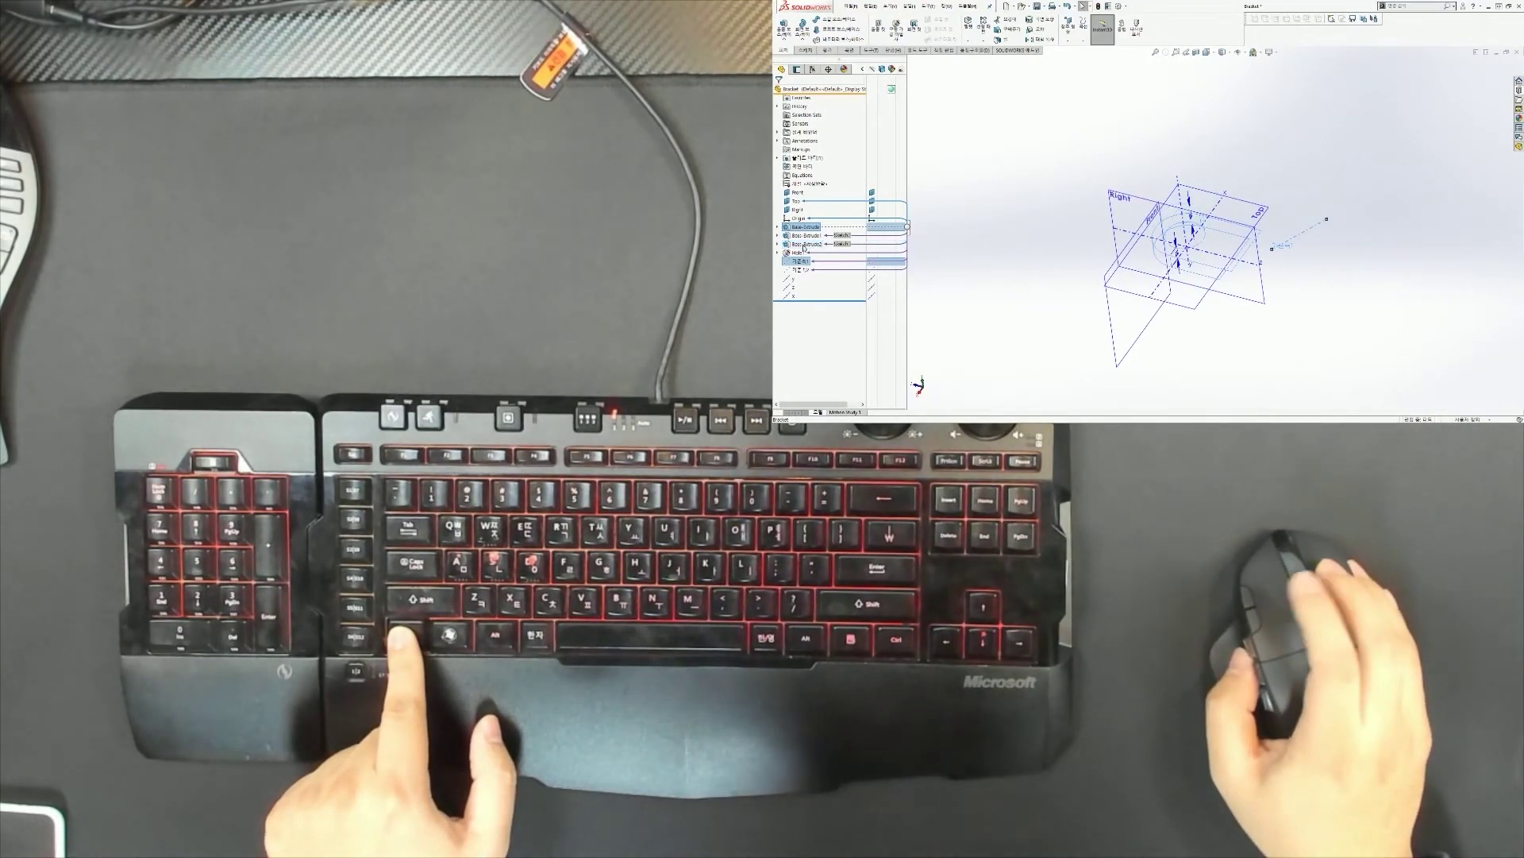
left_click(804, 245, "ctrl")
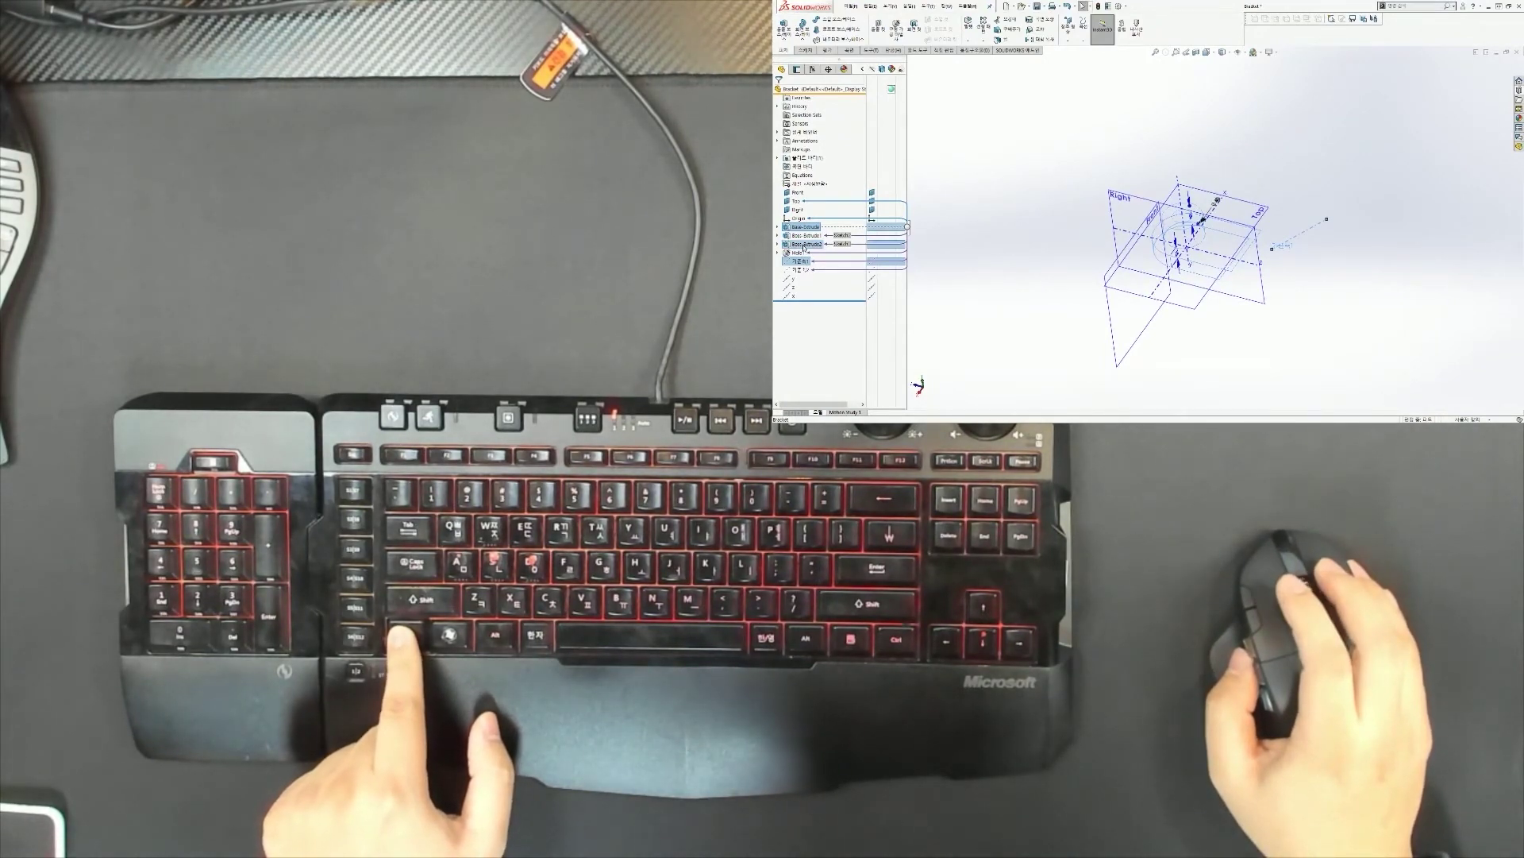
key("Escape")
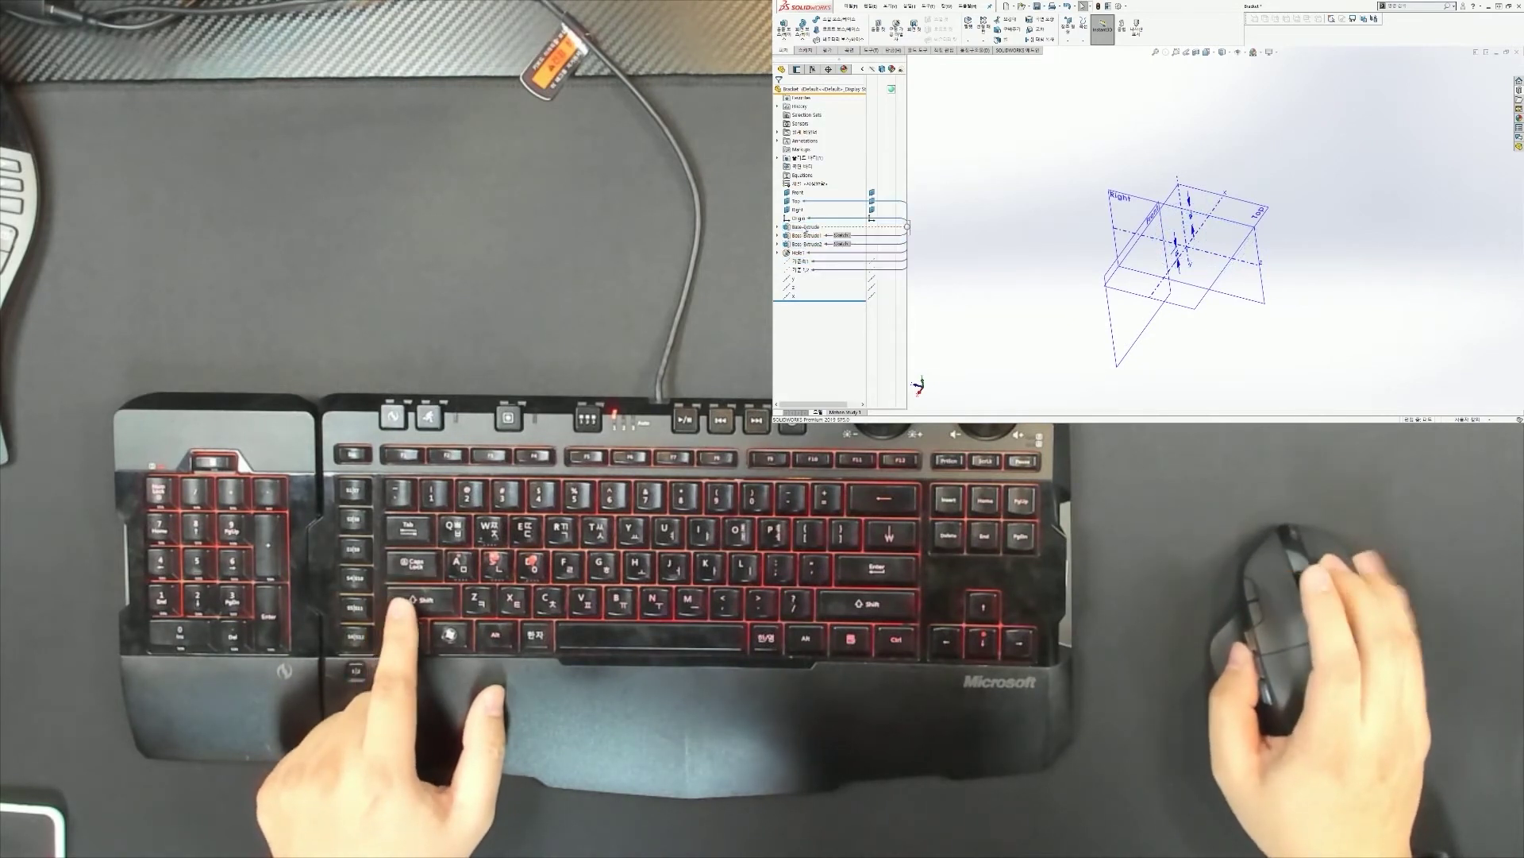
left_click(805, 228)
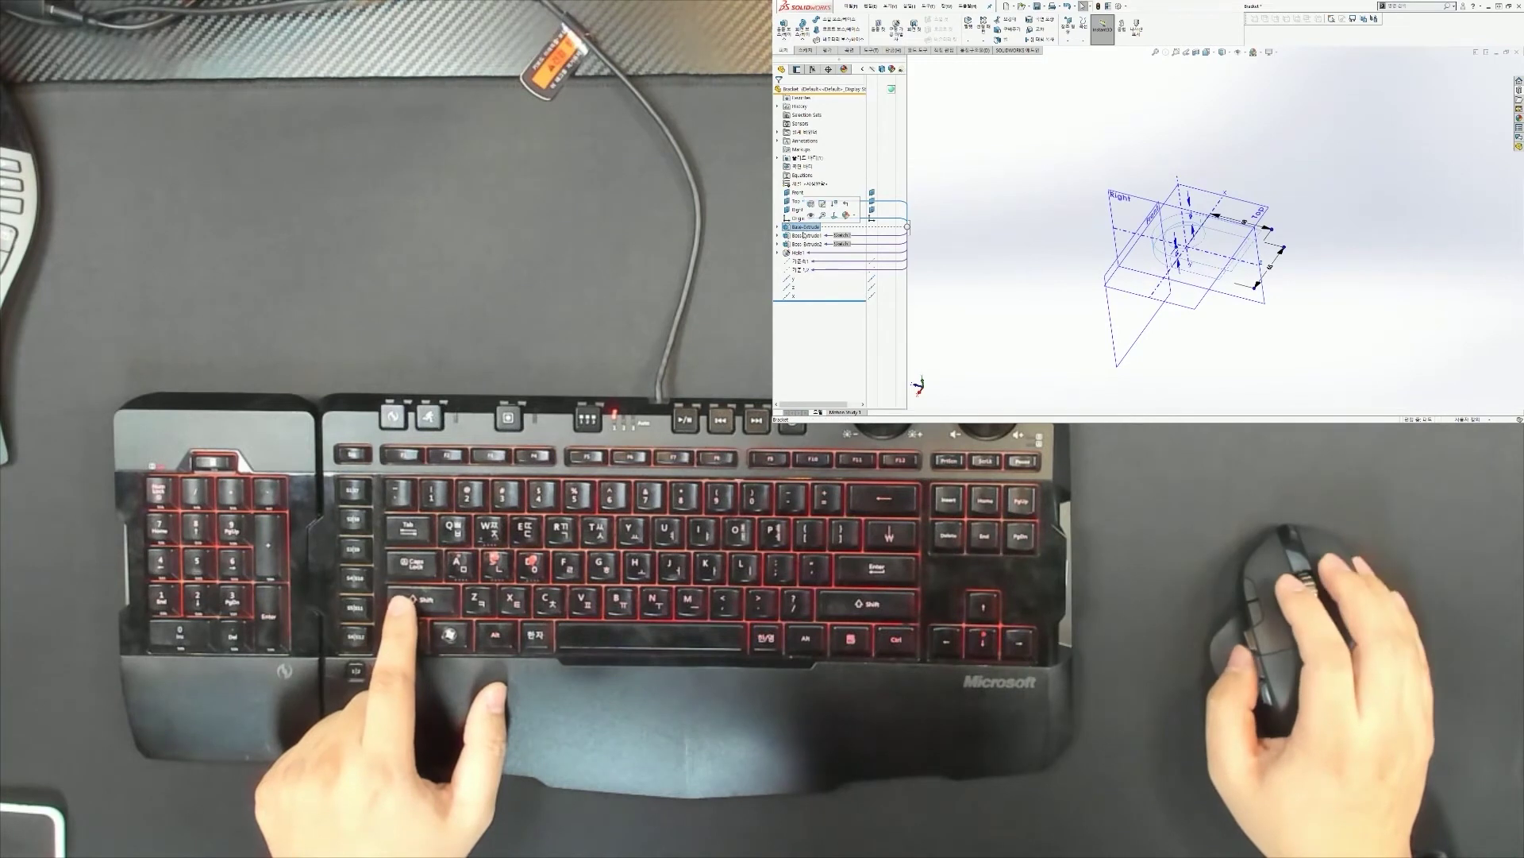
left_click(804, 271, "shift")
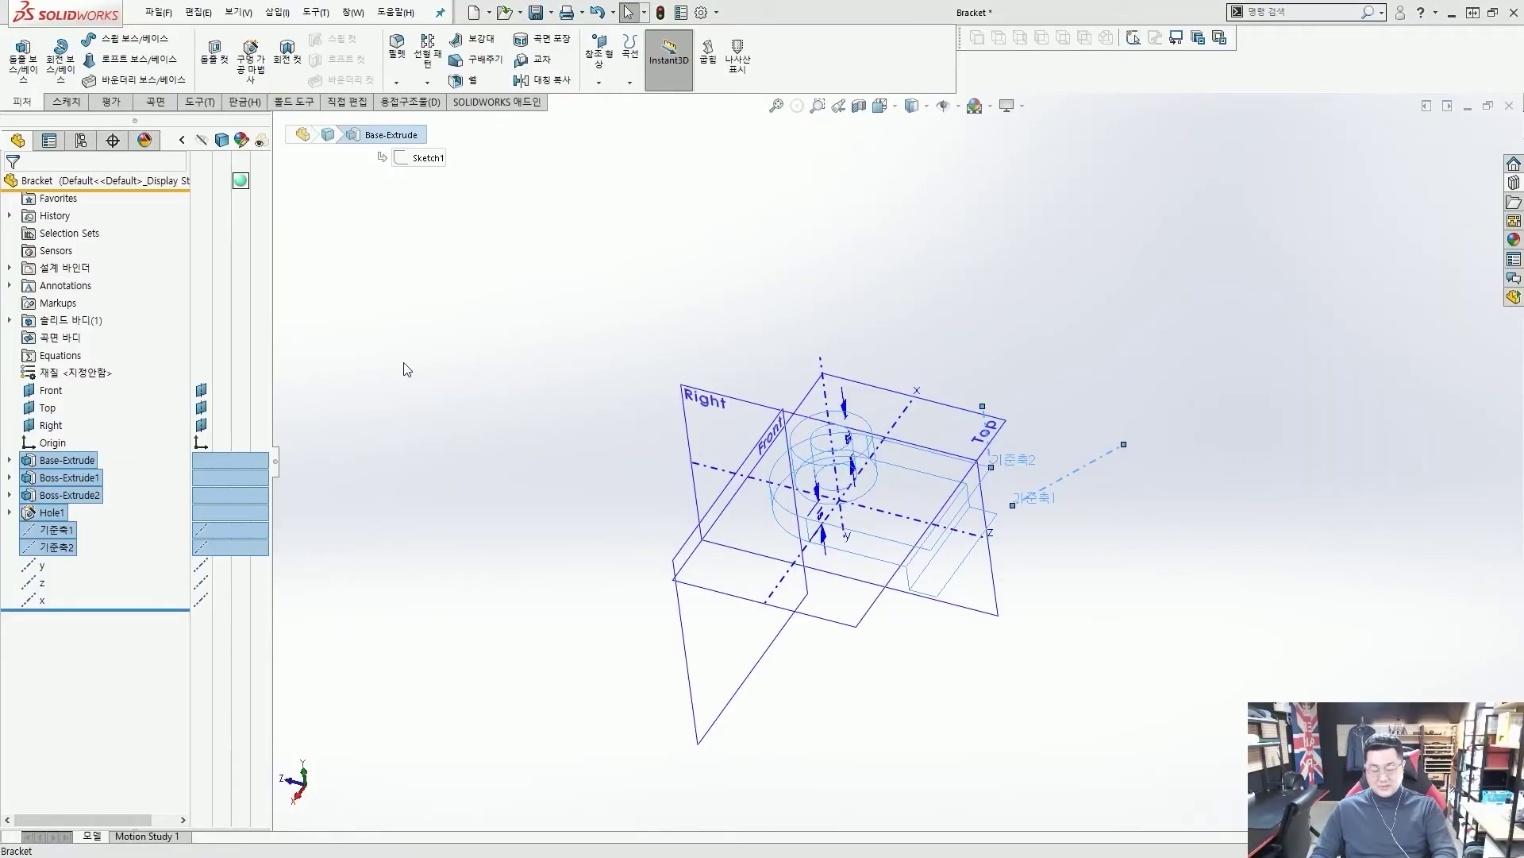
left_click(361, 333)
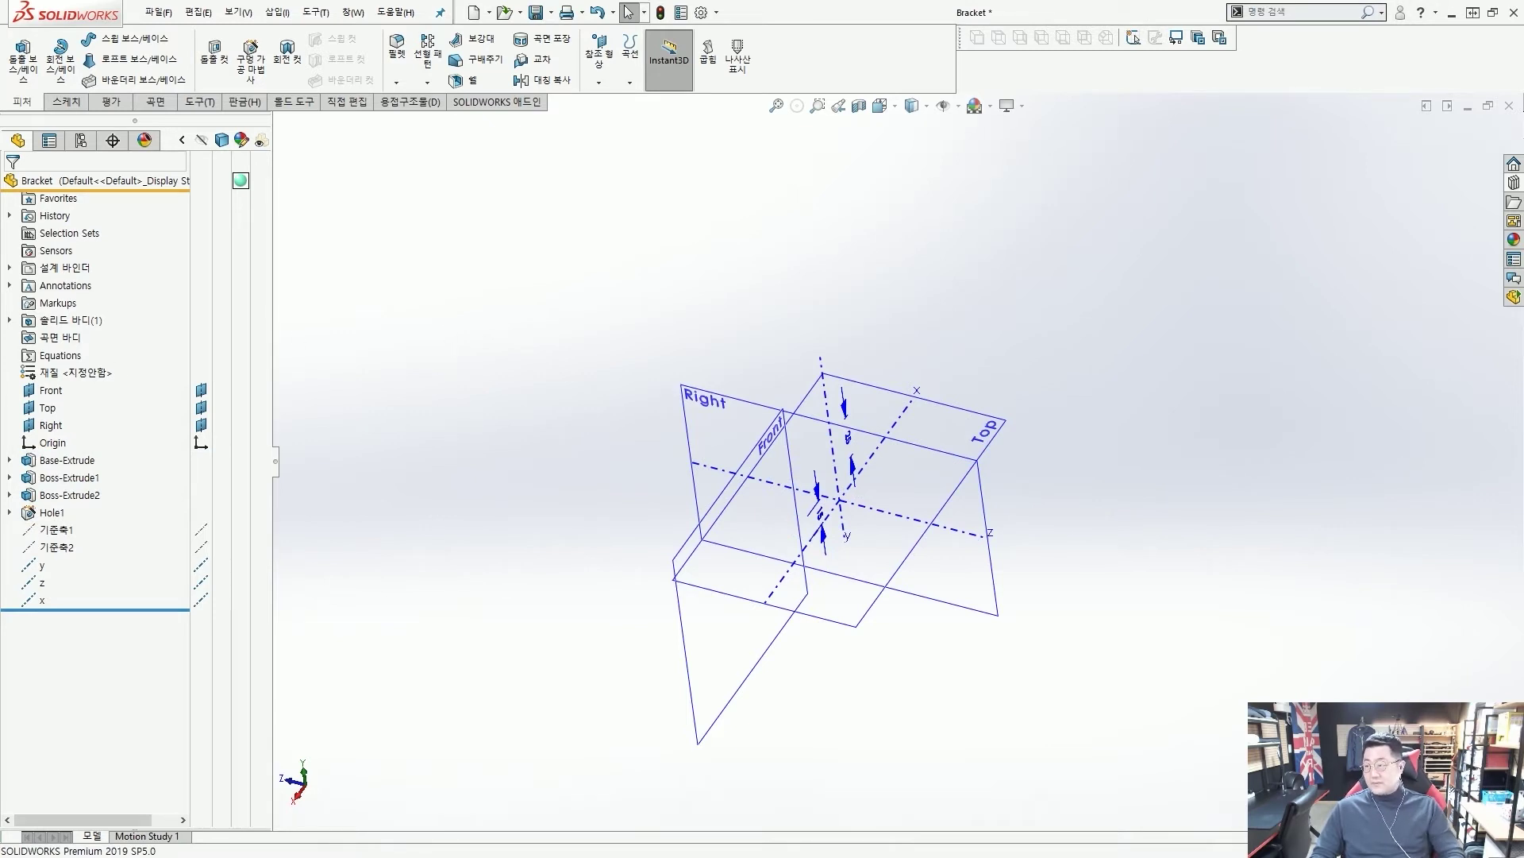
Step: Delete the Base-Extrude feature together with its absorbed features and all child features
left_click(64, 461)
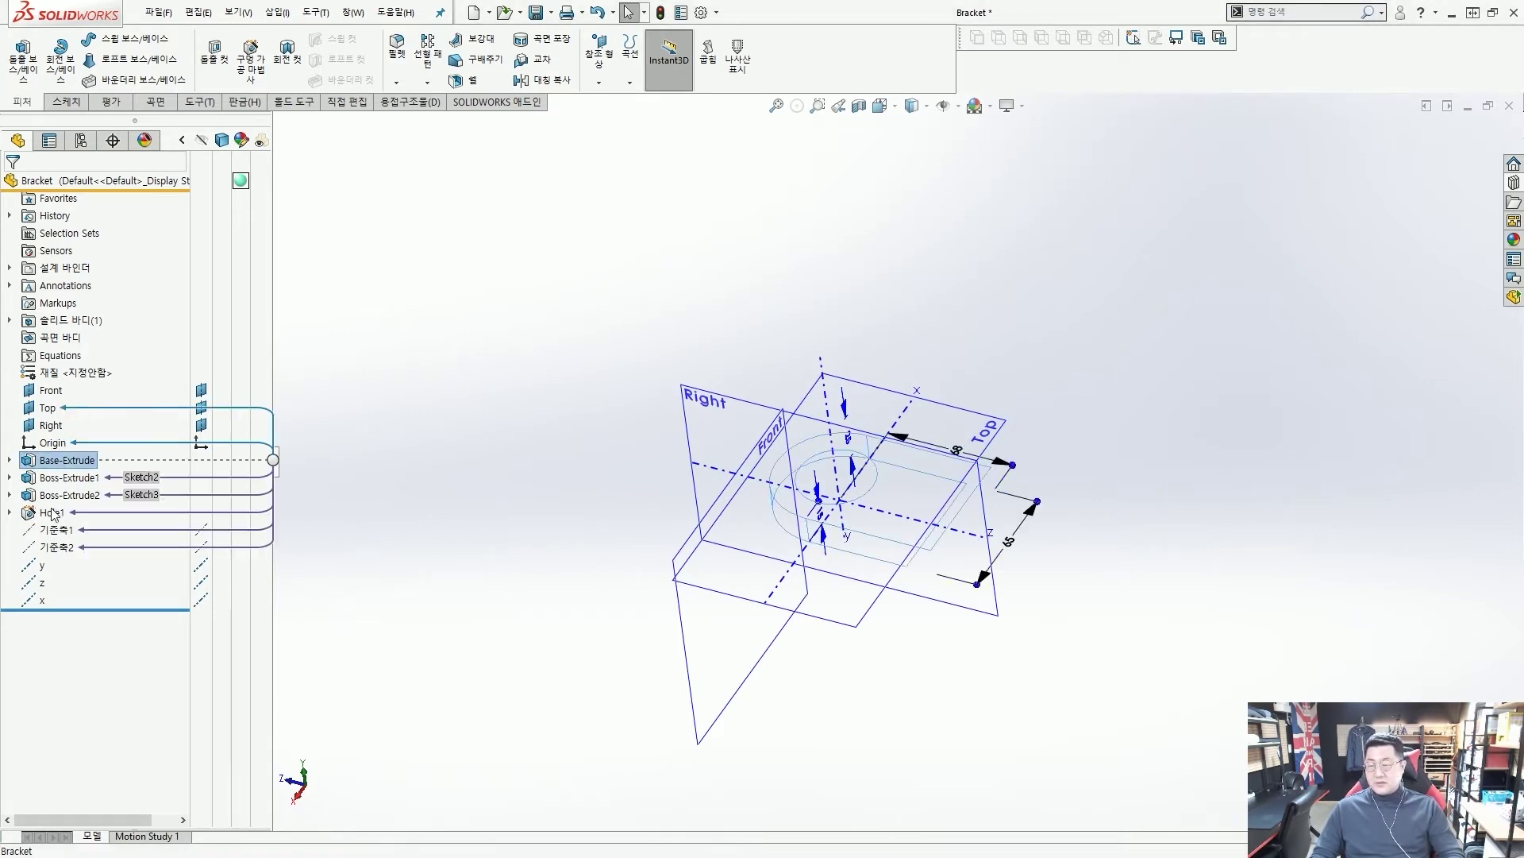
key("Delete")
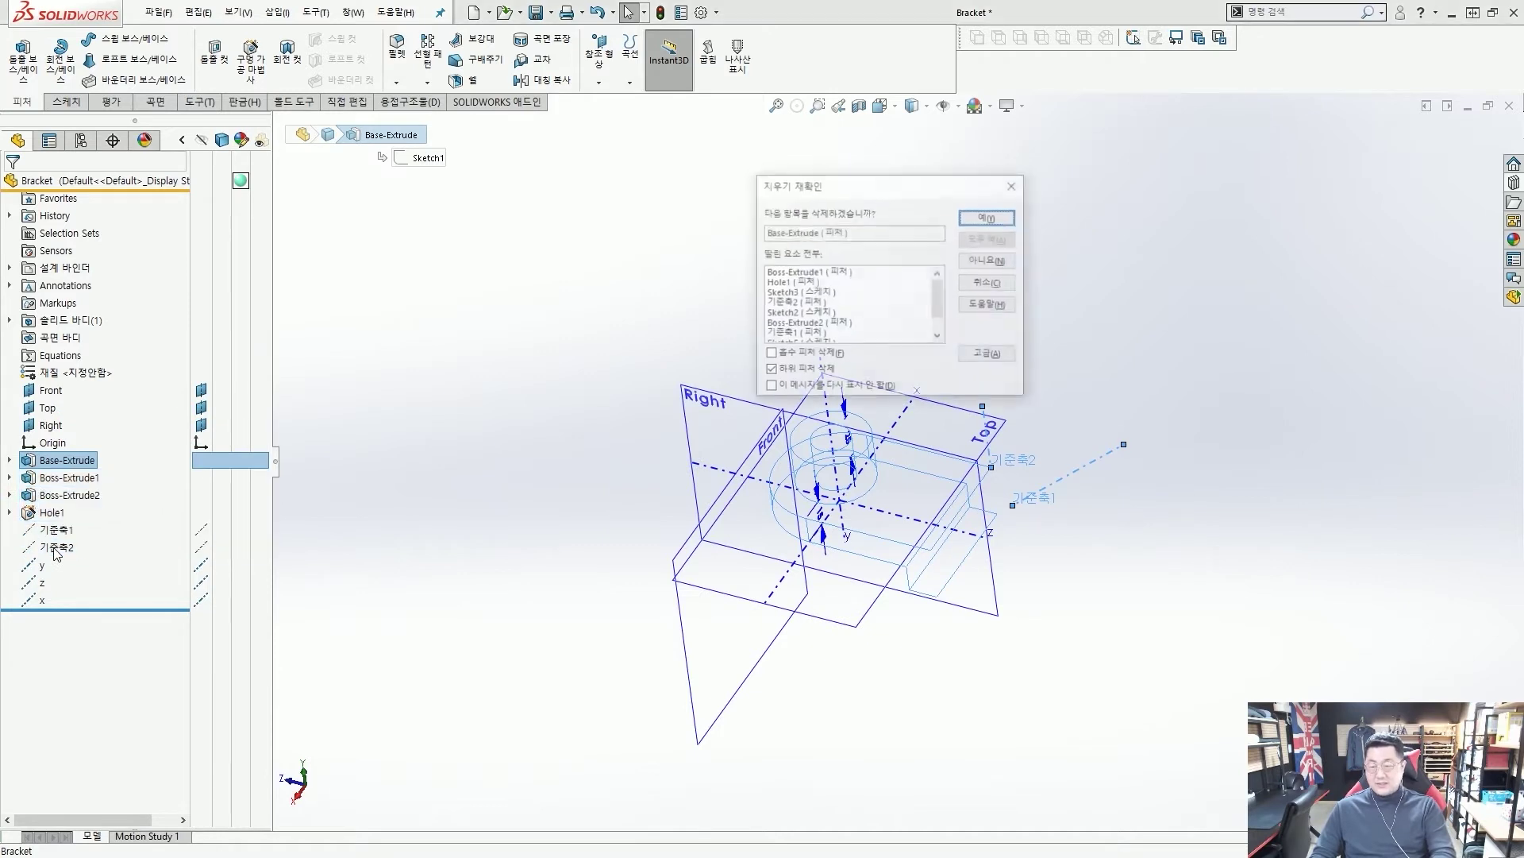
left_click_drag(894, 188, 633, 181)
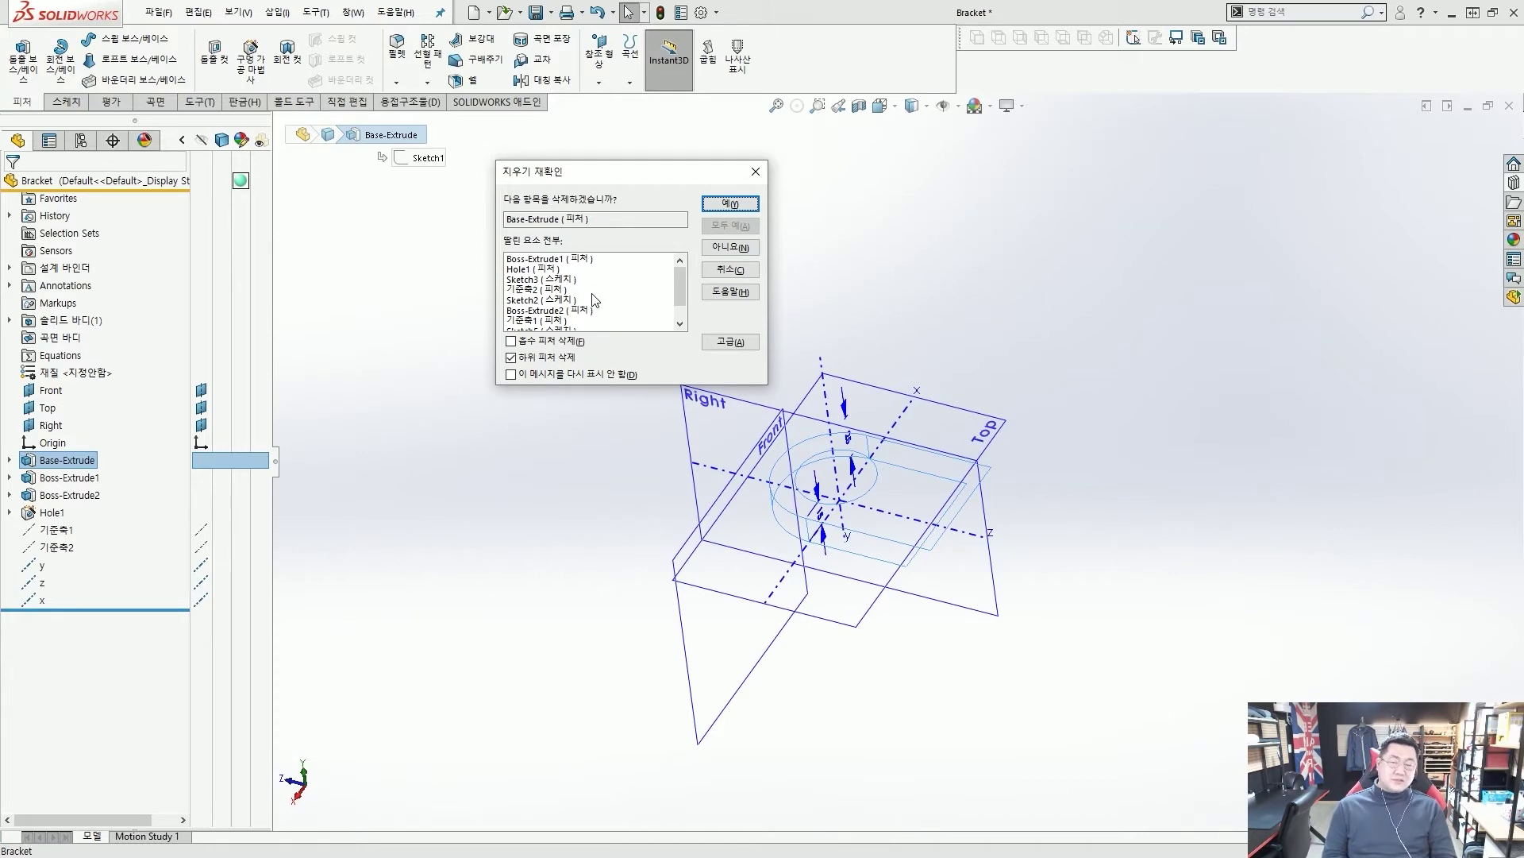
key("ctrl+2")
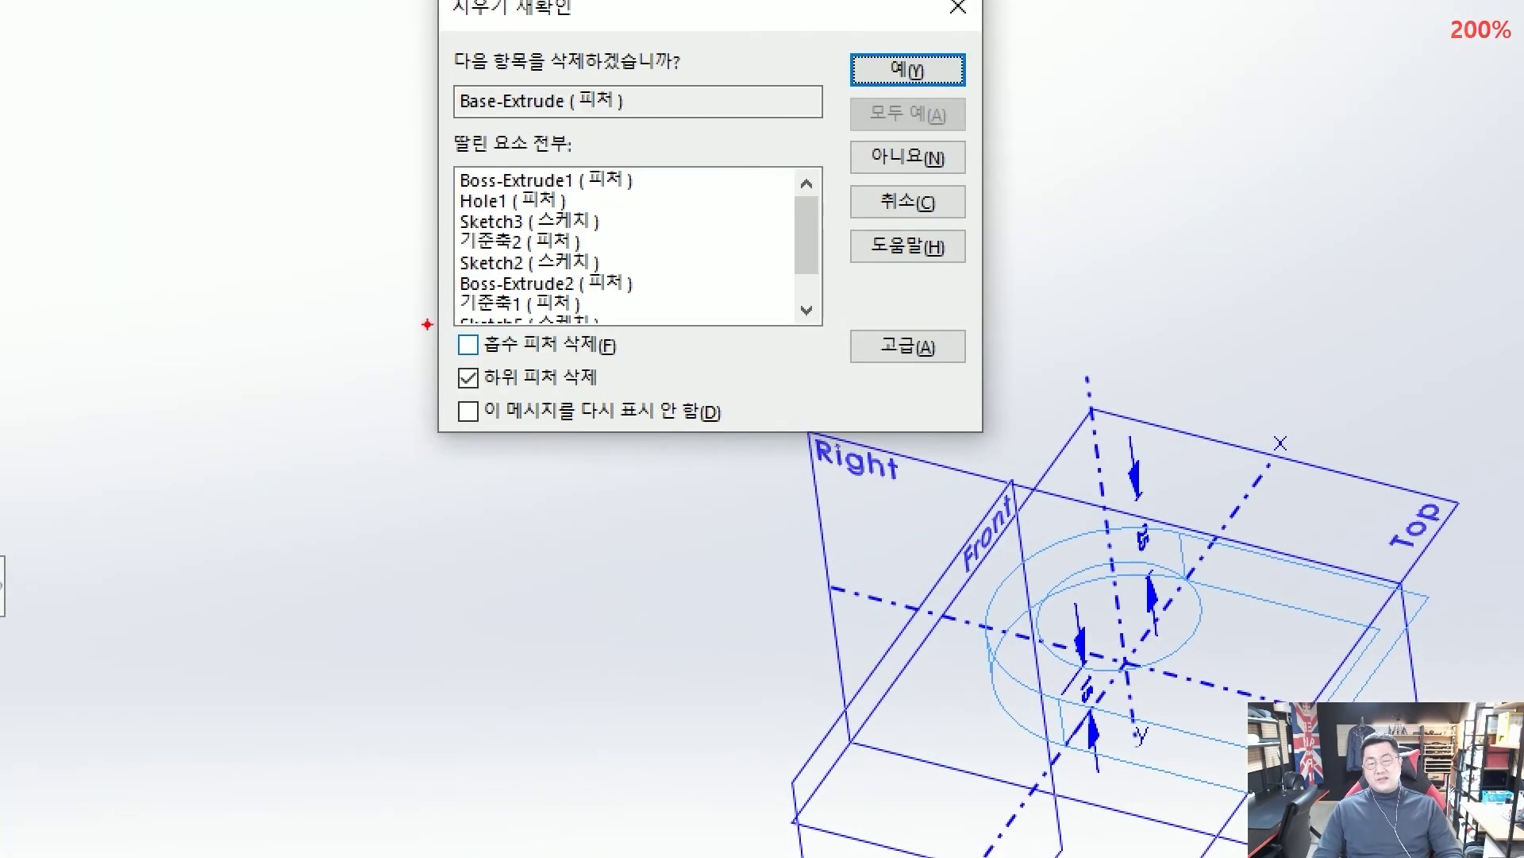
left_click_drag(427, 324, 631, 362, "ctrl")
left_click_drag(739, 346, 653, 343, "ctrl+shift")
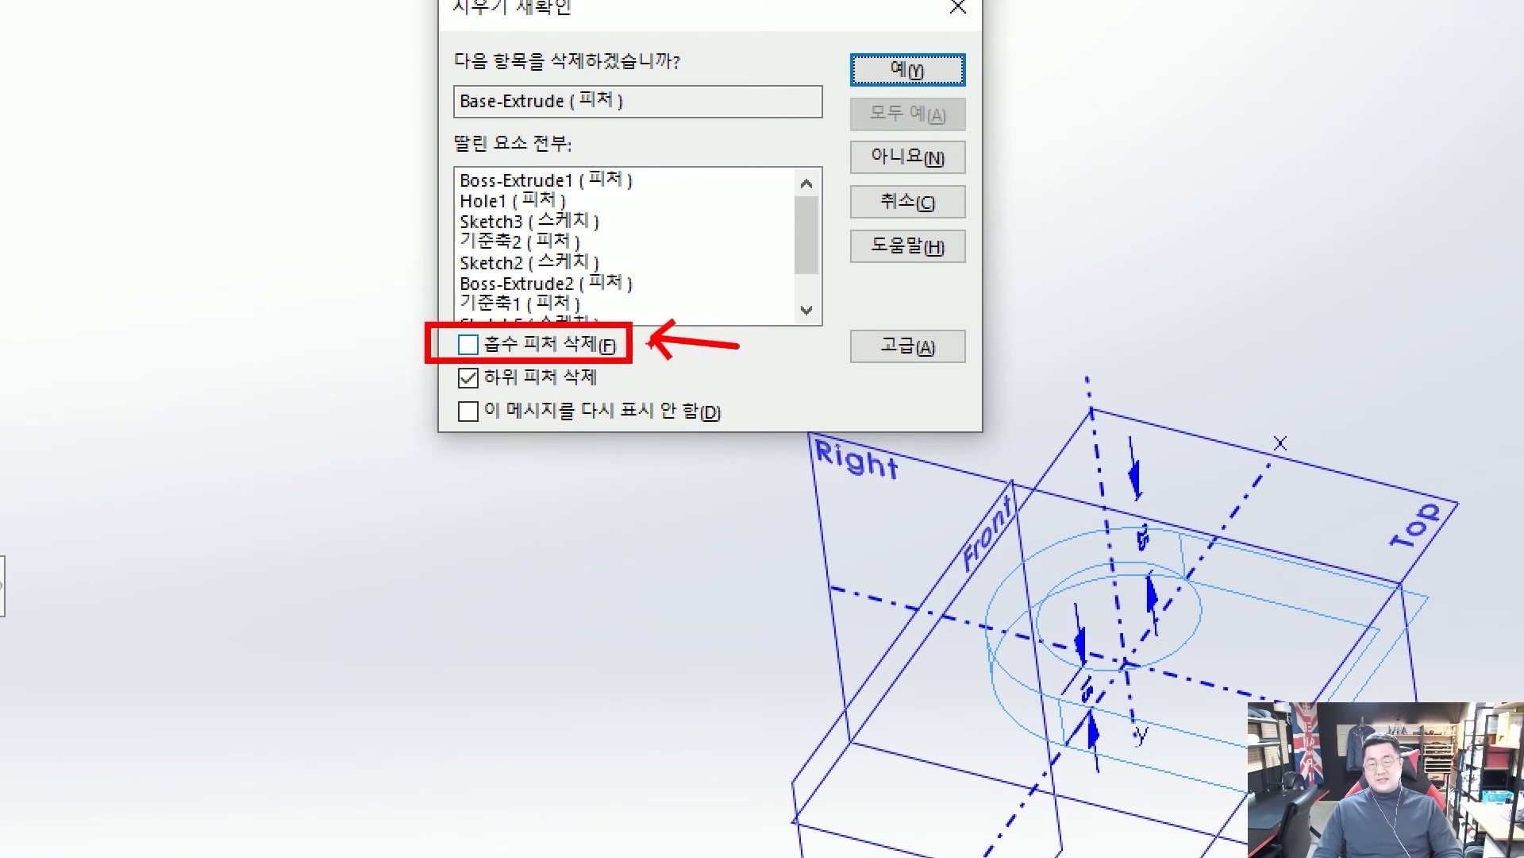
key("Escape")
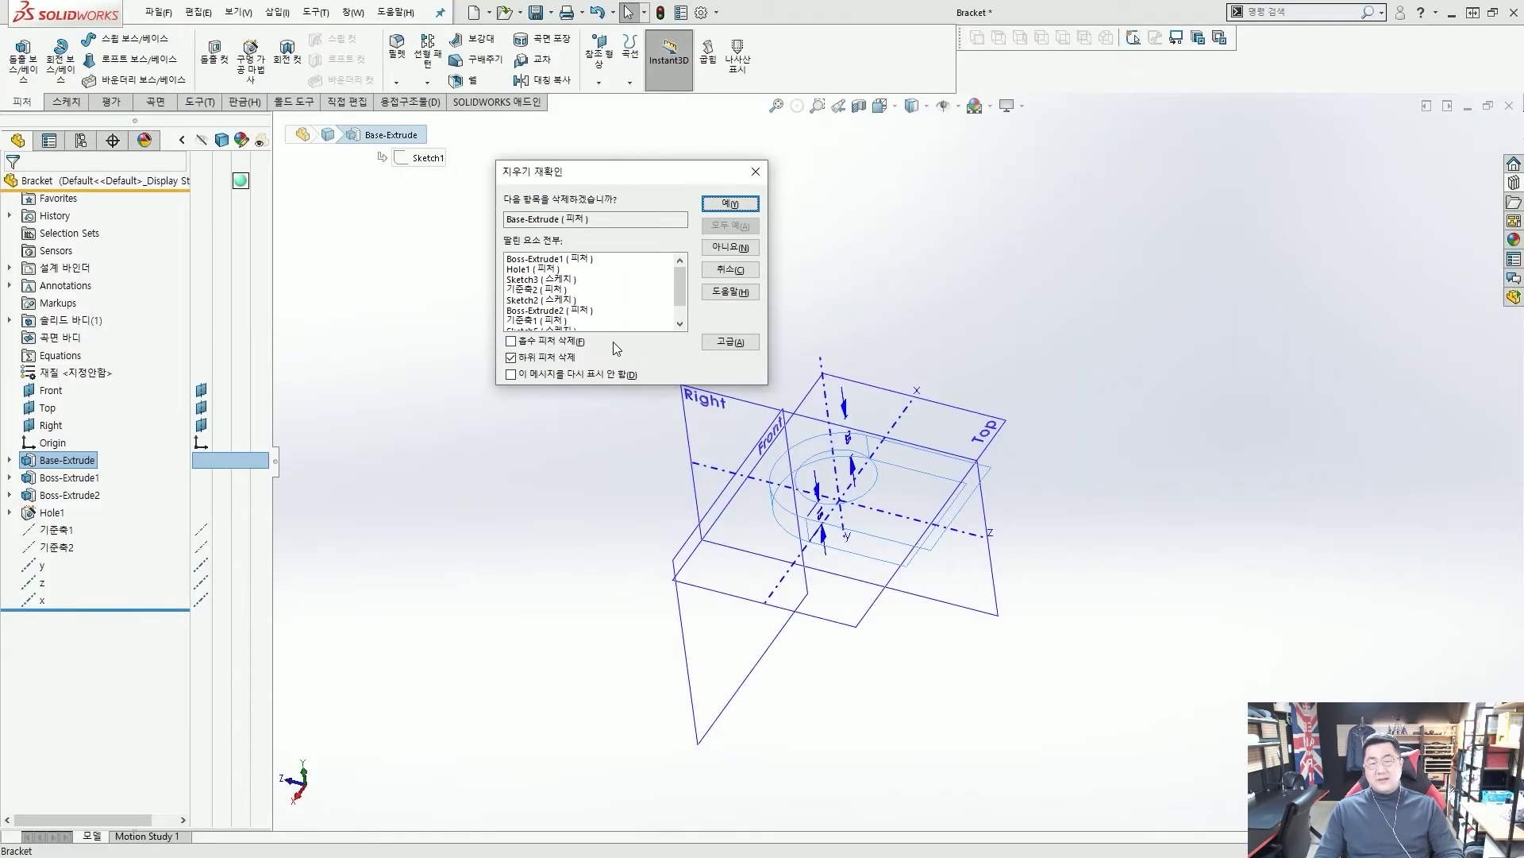
left_click(538, 341)
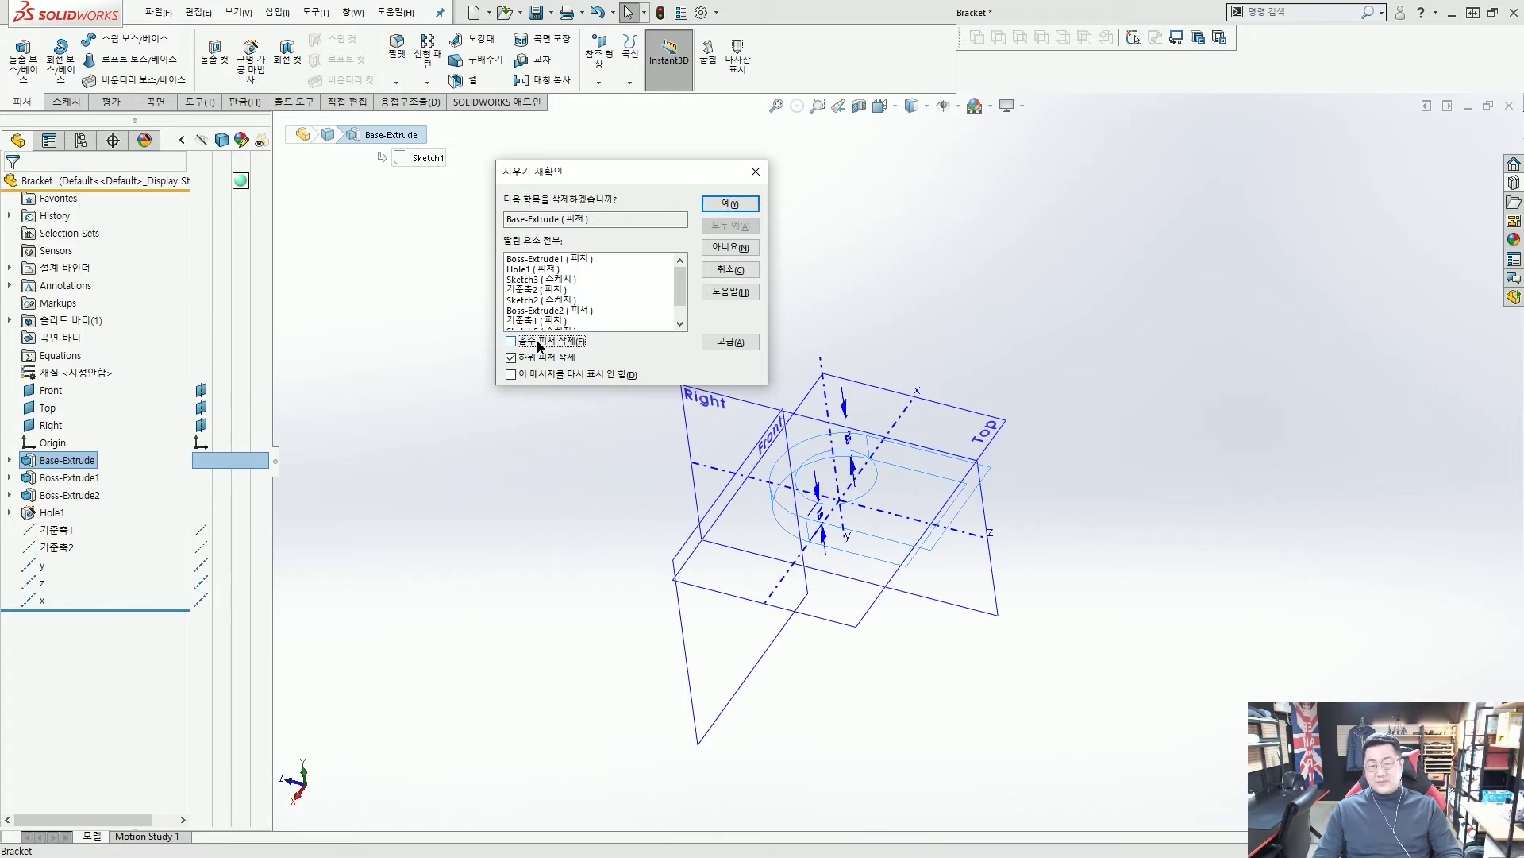
mouse_move(688, 185)
left_mouse_down("ctrl")
mouse_move(764, 220)
mouse_move(790, 212)
left_mouse_up("ctrl")
key("Escape")
left_click(752, 205)
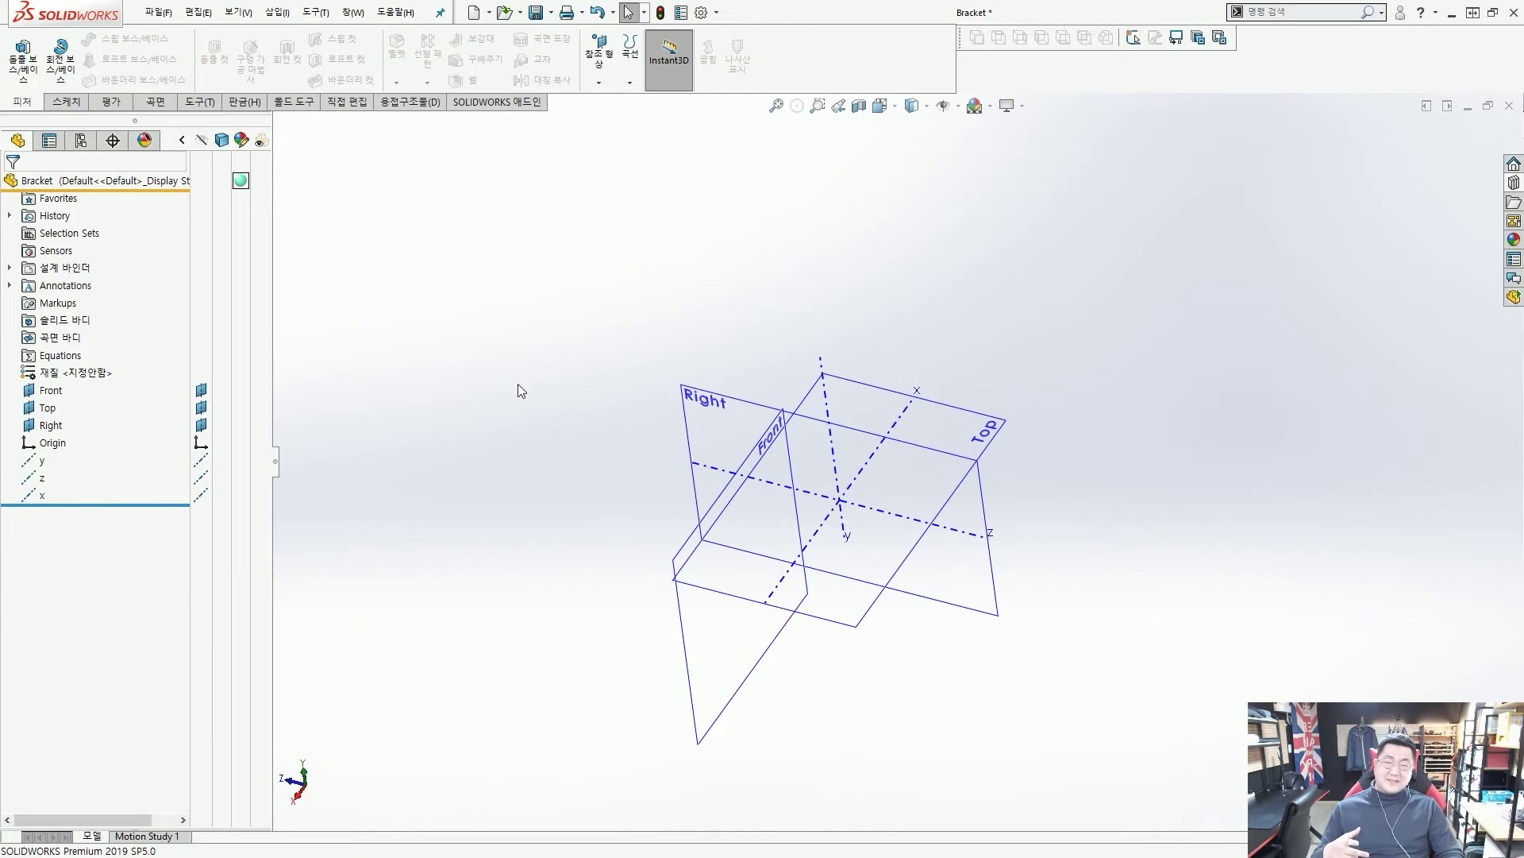
middle_click_drag(461, 435, 465, 399)
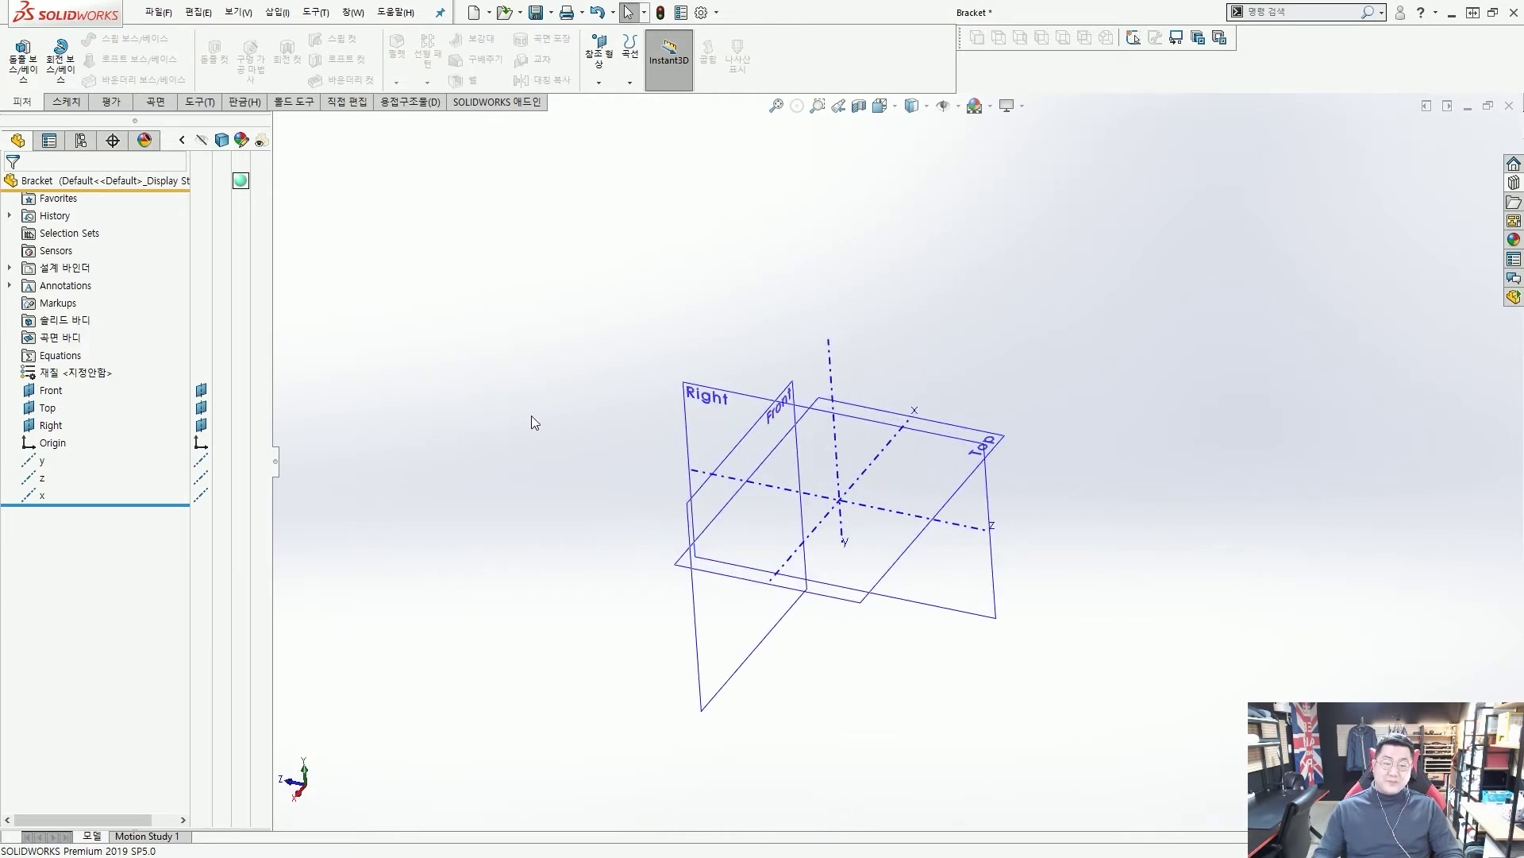
middle_click_drag(540, 419, 603, 397)
middle_click_drag(699, 397, 794, 444)
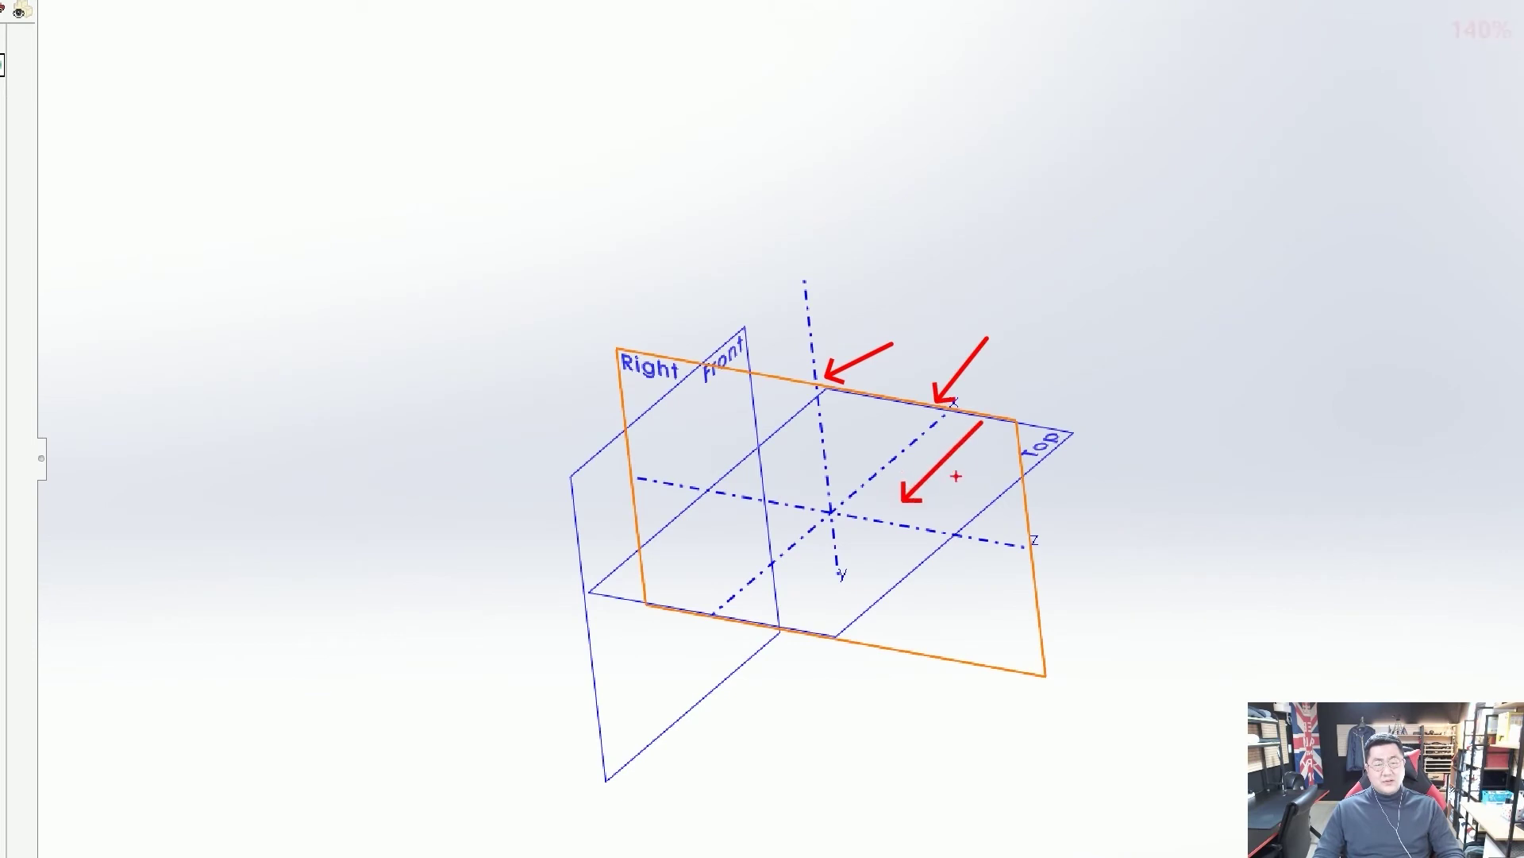
mouse_move(764, 349)
left_mouse_down()
mouse_move(1143, 371)
mouse_move(1185, 510)
left_mouse_up()
left_click_drag(1209, 339, 1085, 581)
mouse_move(1175, 370)
left_mouse_down()
mouse_move(1290, 465)
mouse_move(1150, 624)
left_mouse_up()
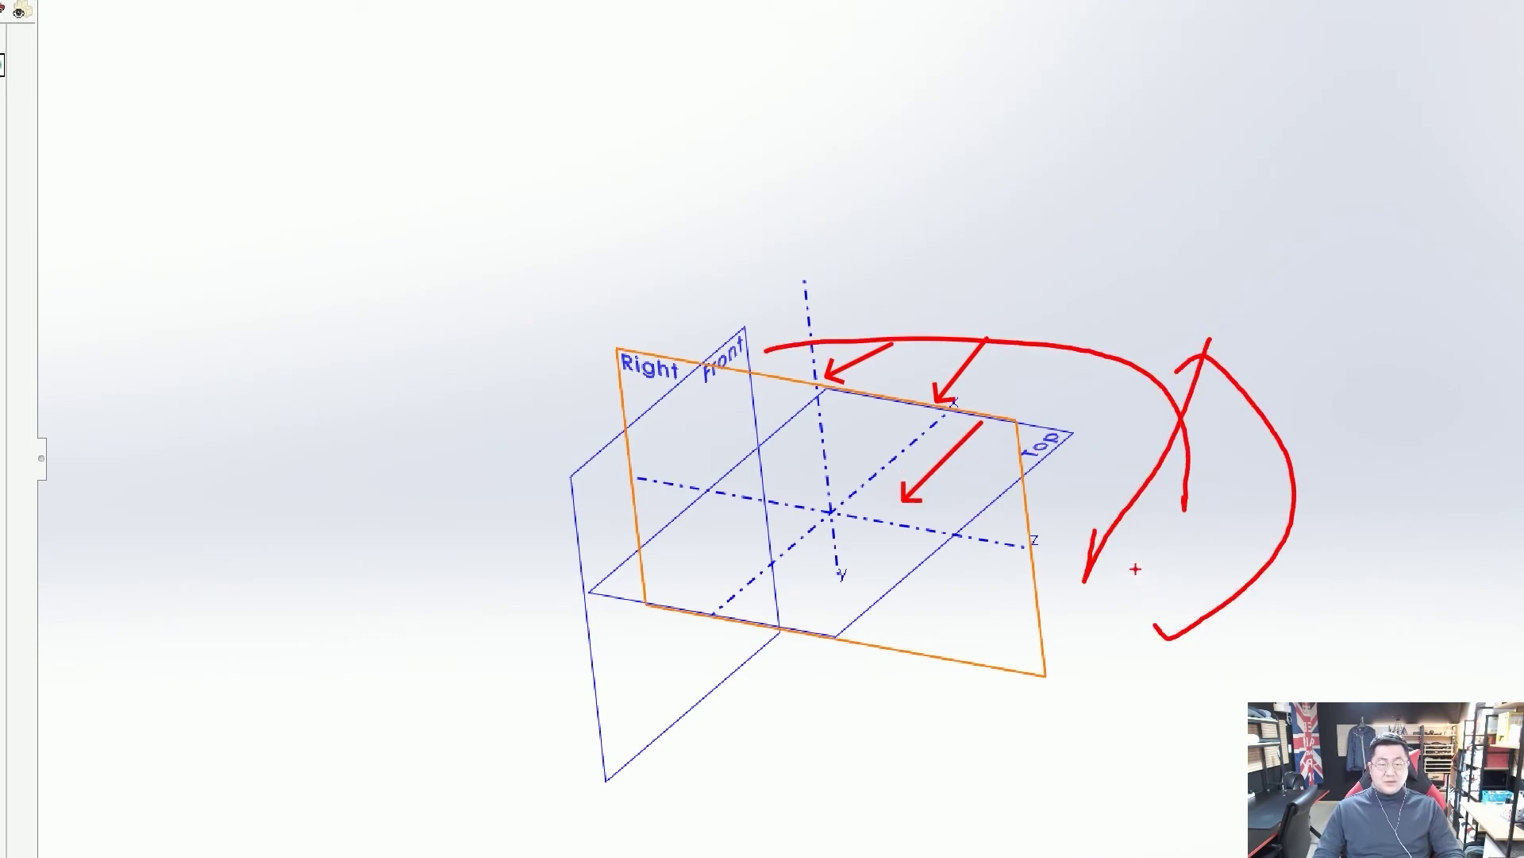
mouse_move(1025, 350)
left_mouse_down()
mouse_move(742, 597)
mouse_move(964, 622)
mouse_move(1238, 399)
mouse_move(1034, 348)
left_mouse_up()
key("Escape")
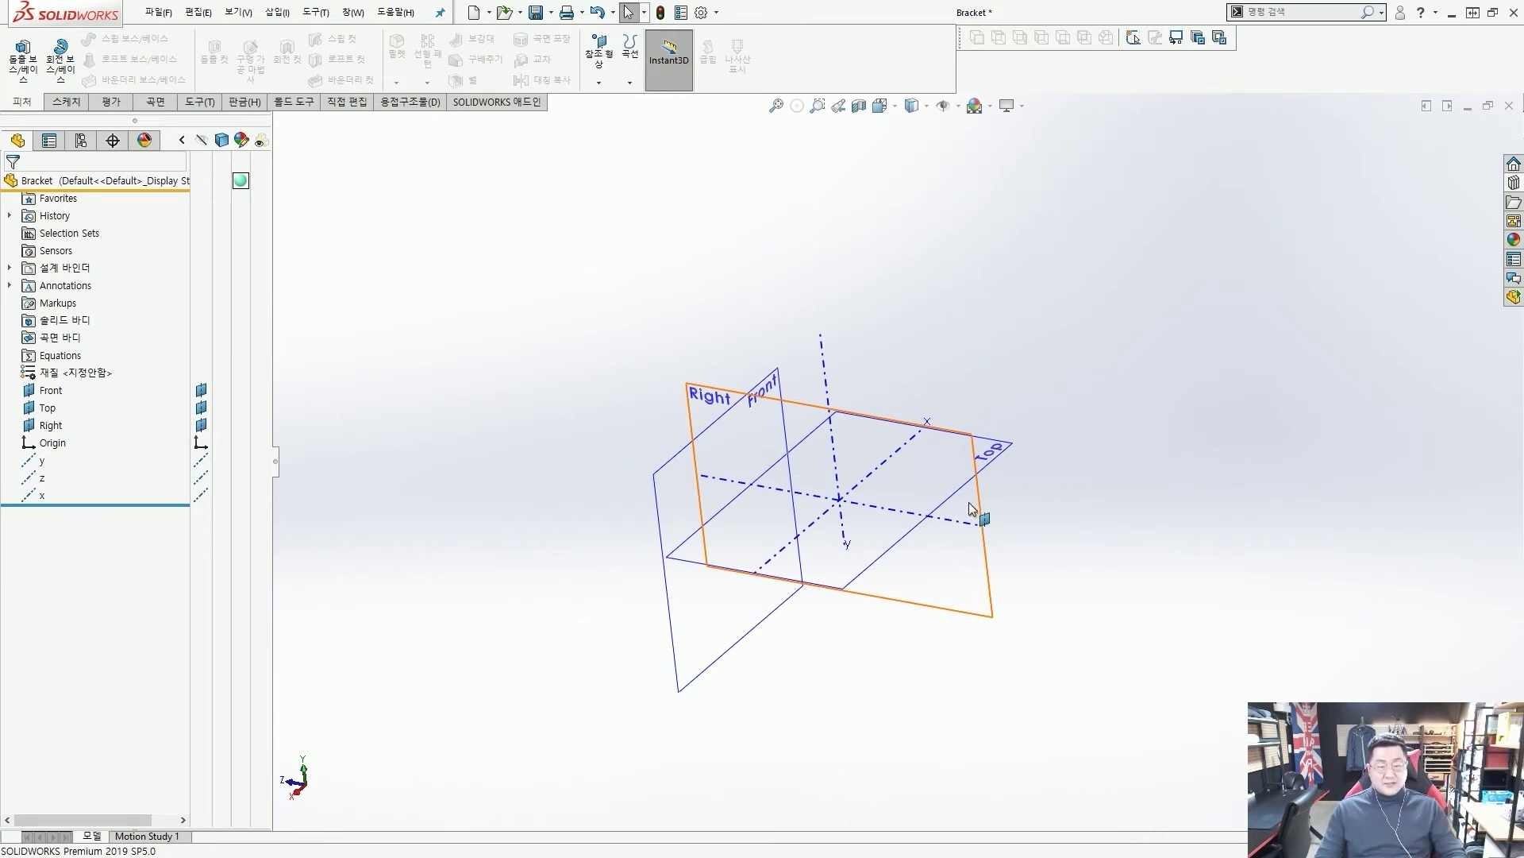
middle_click_drag(1096, 443, 1062, 470)
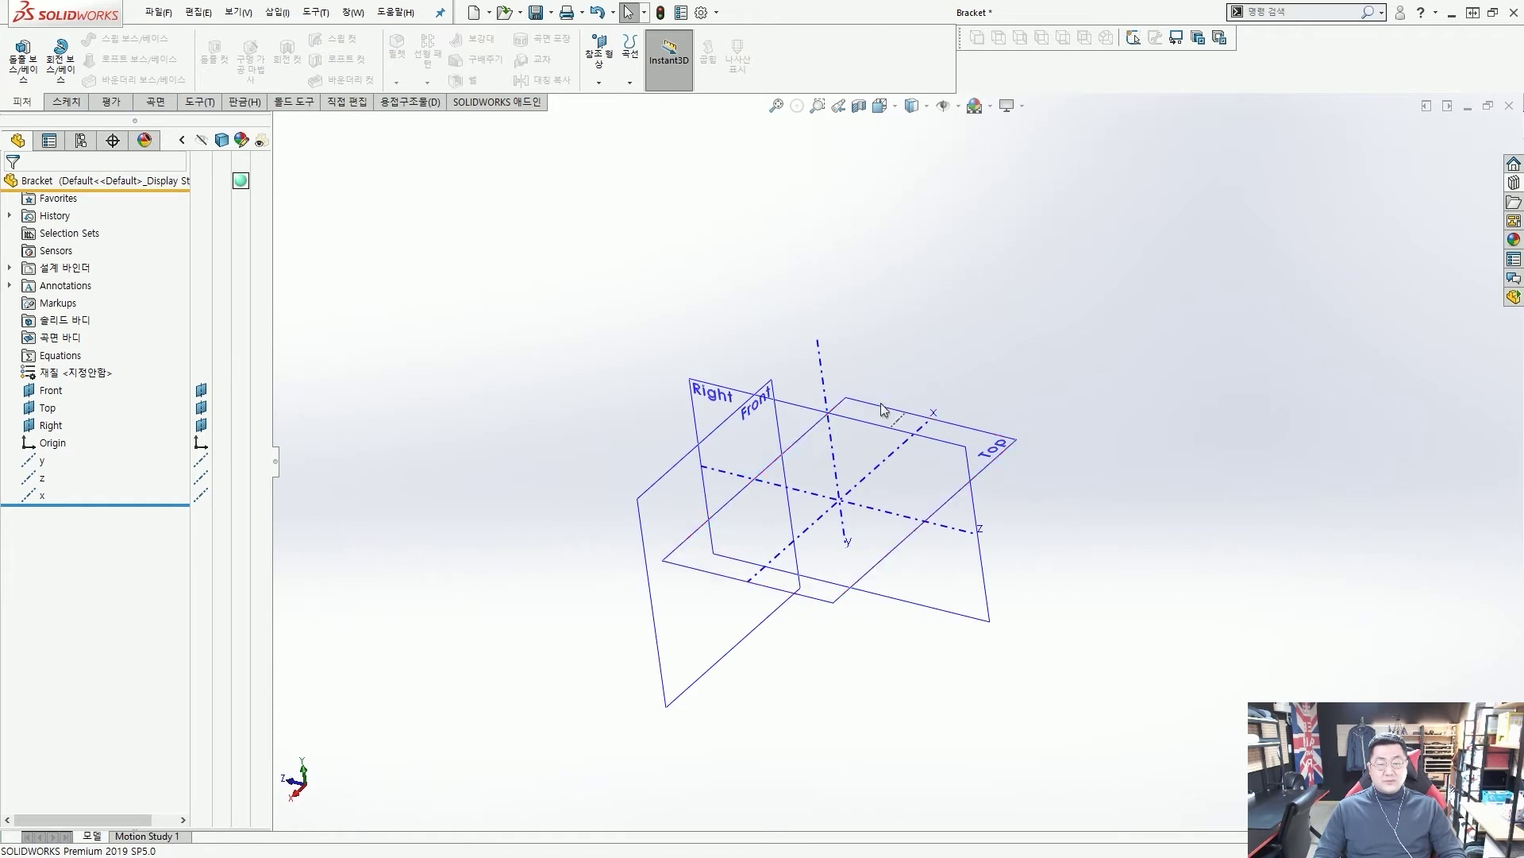
middle_click_drag(781, 402, 810, 368)
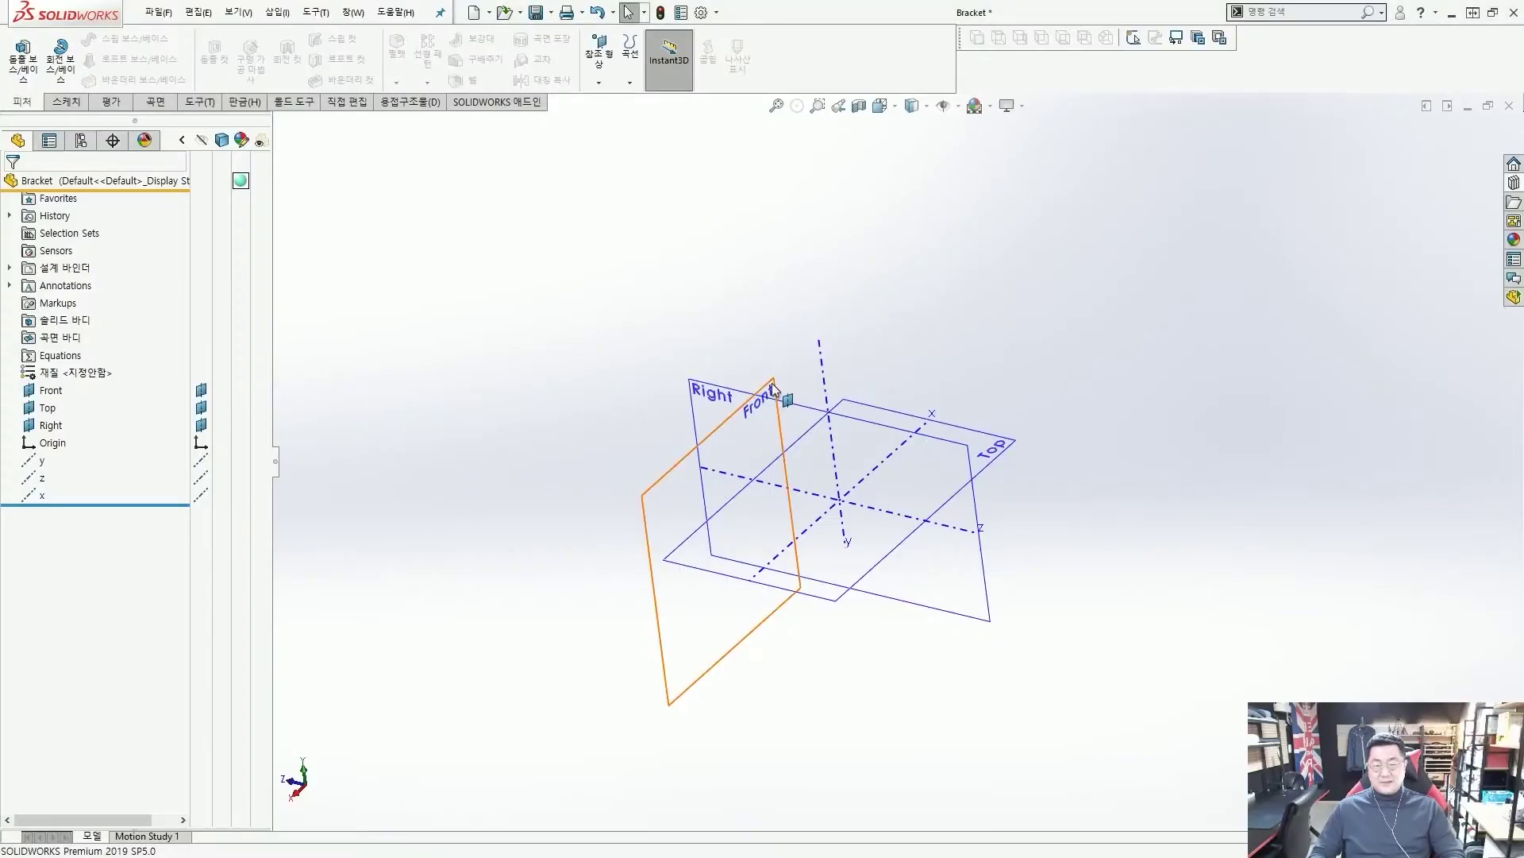
Step: Create a reference plane parallel to the Front plane, offset 50 mm with the offset direction flipped
left_click_drag(775, 389, 977, 491, "ctrl")
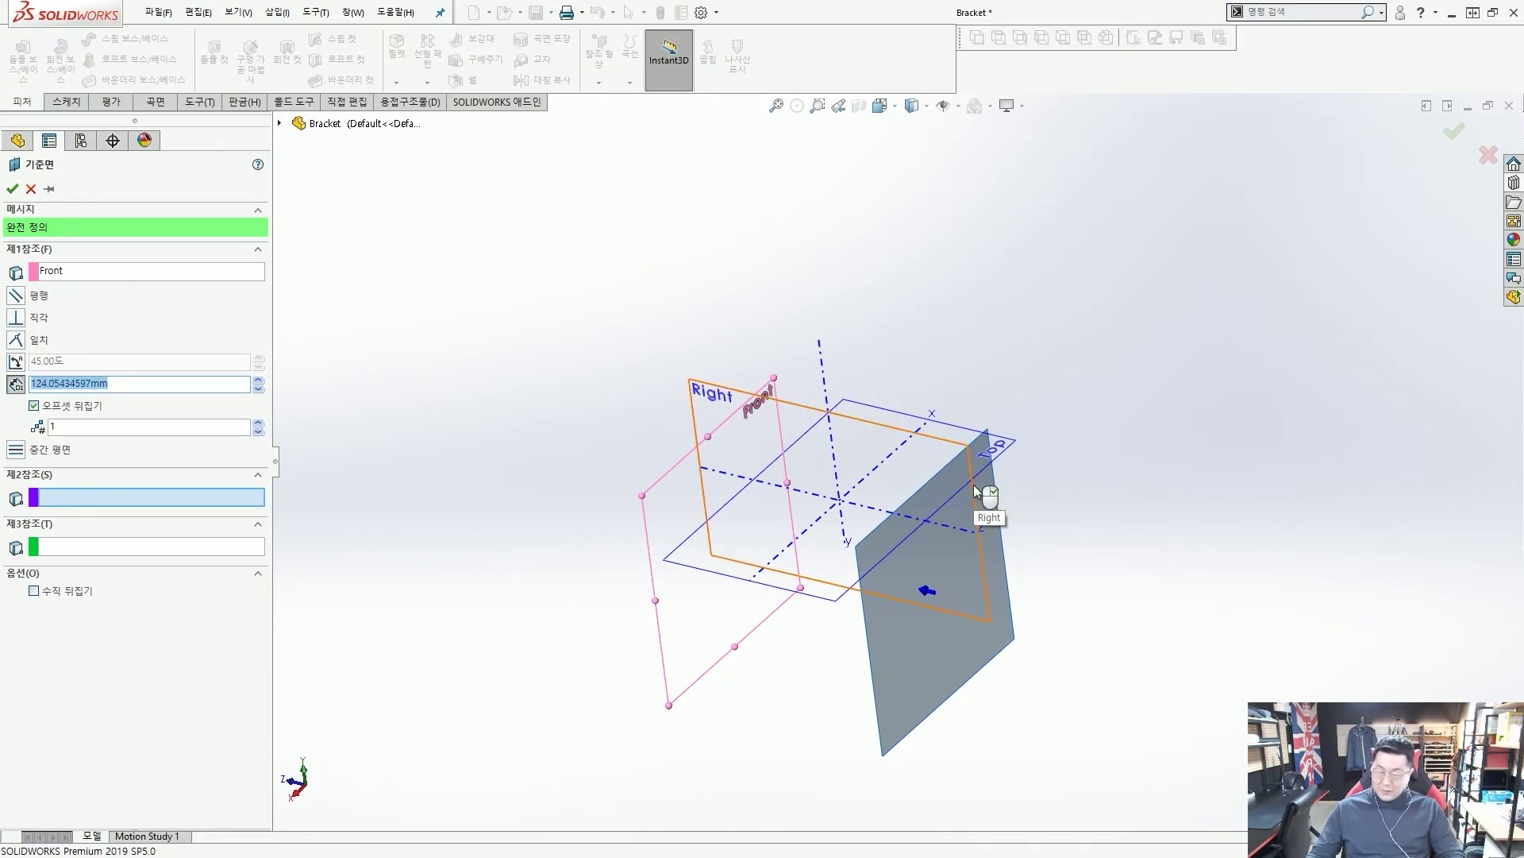
type("50")
key("Return")
key("Return")
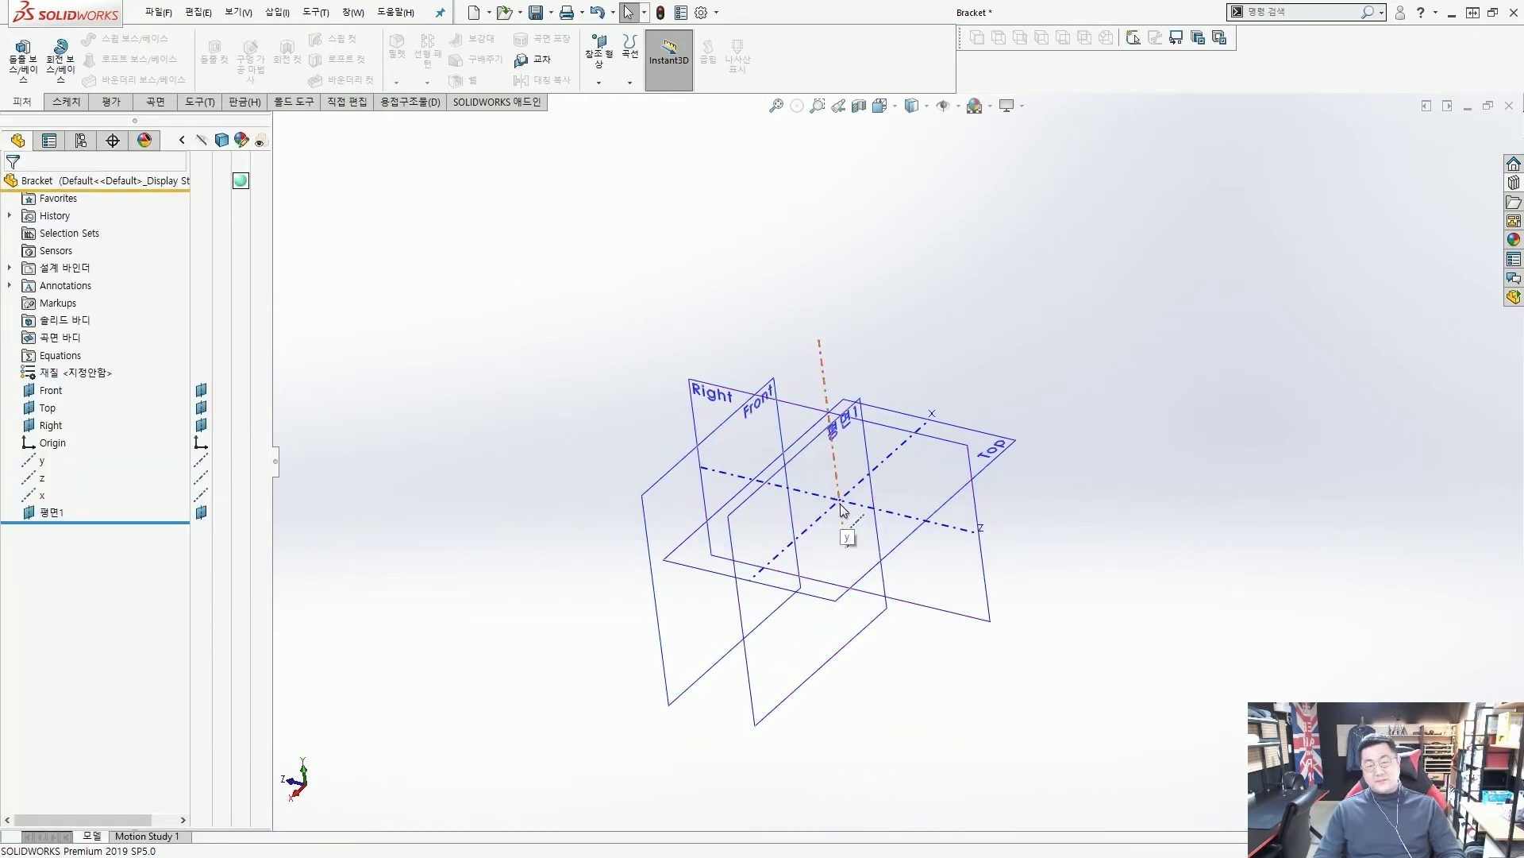
Step: Sketch a center rectangle on the Front plane, centred on the origin, 200 mm wide and 100 mm high
left_click(679, 467)
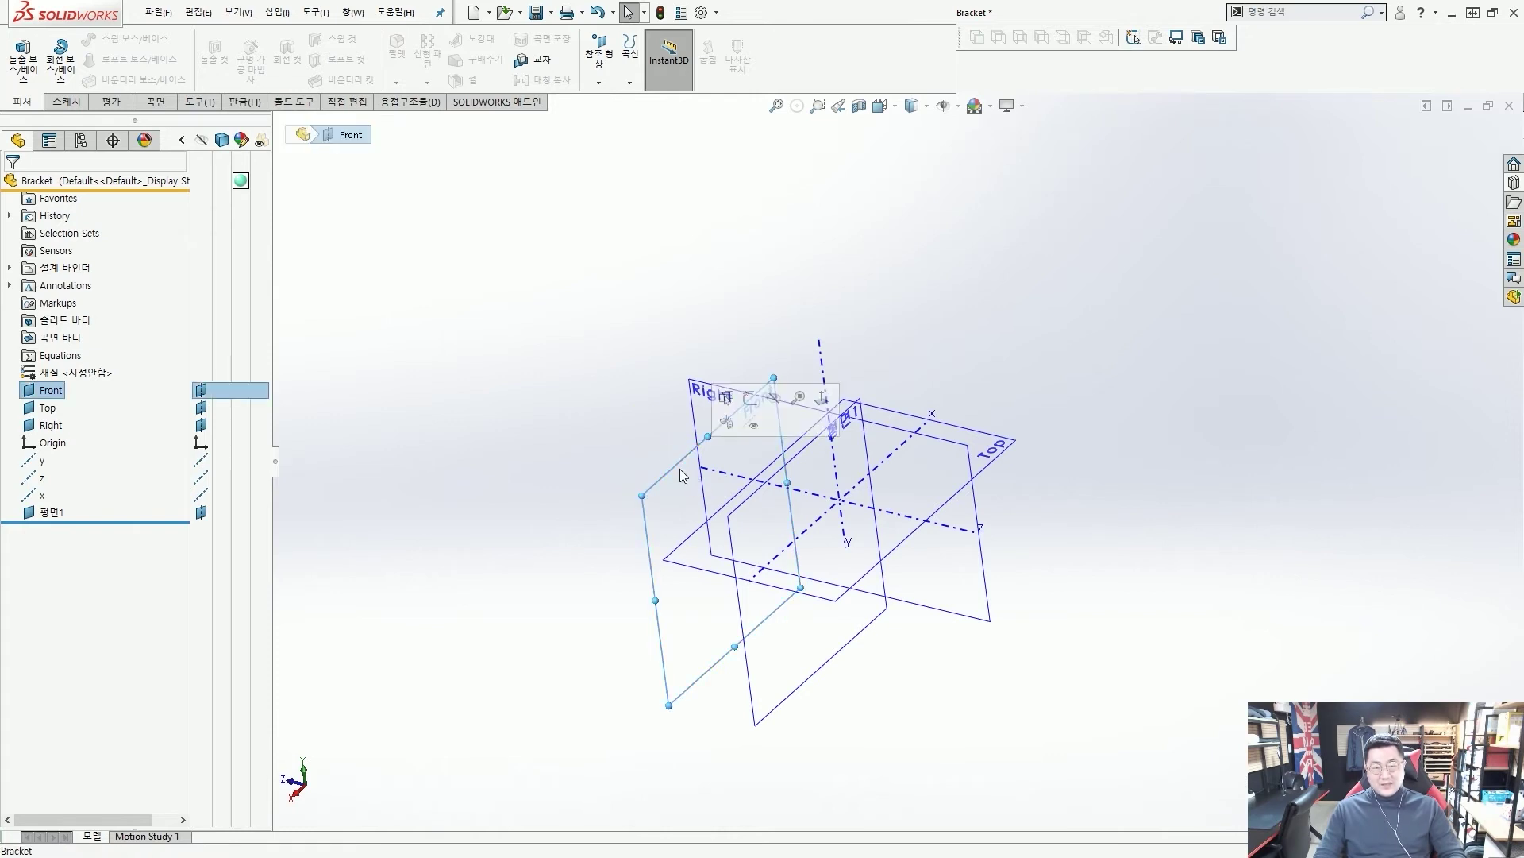
left_click(751, 399)
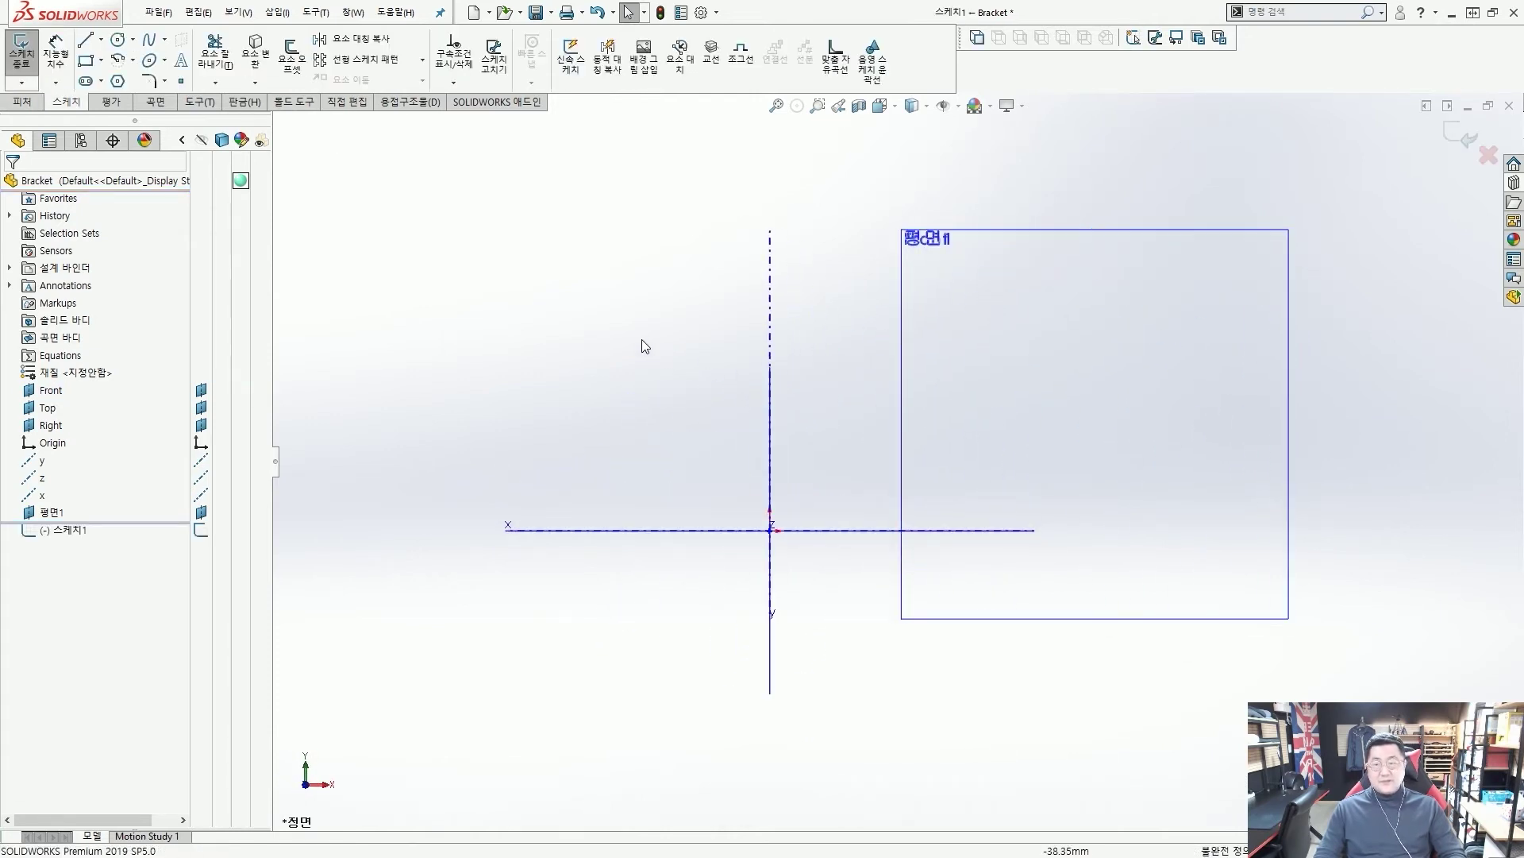
left_click(87, 61)
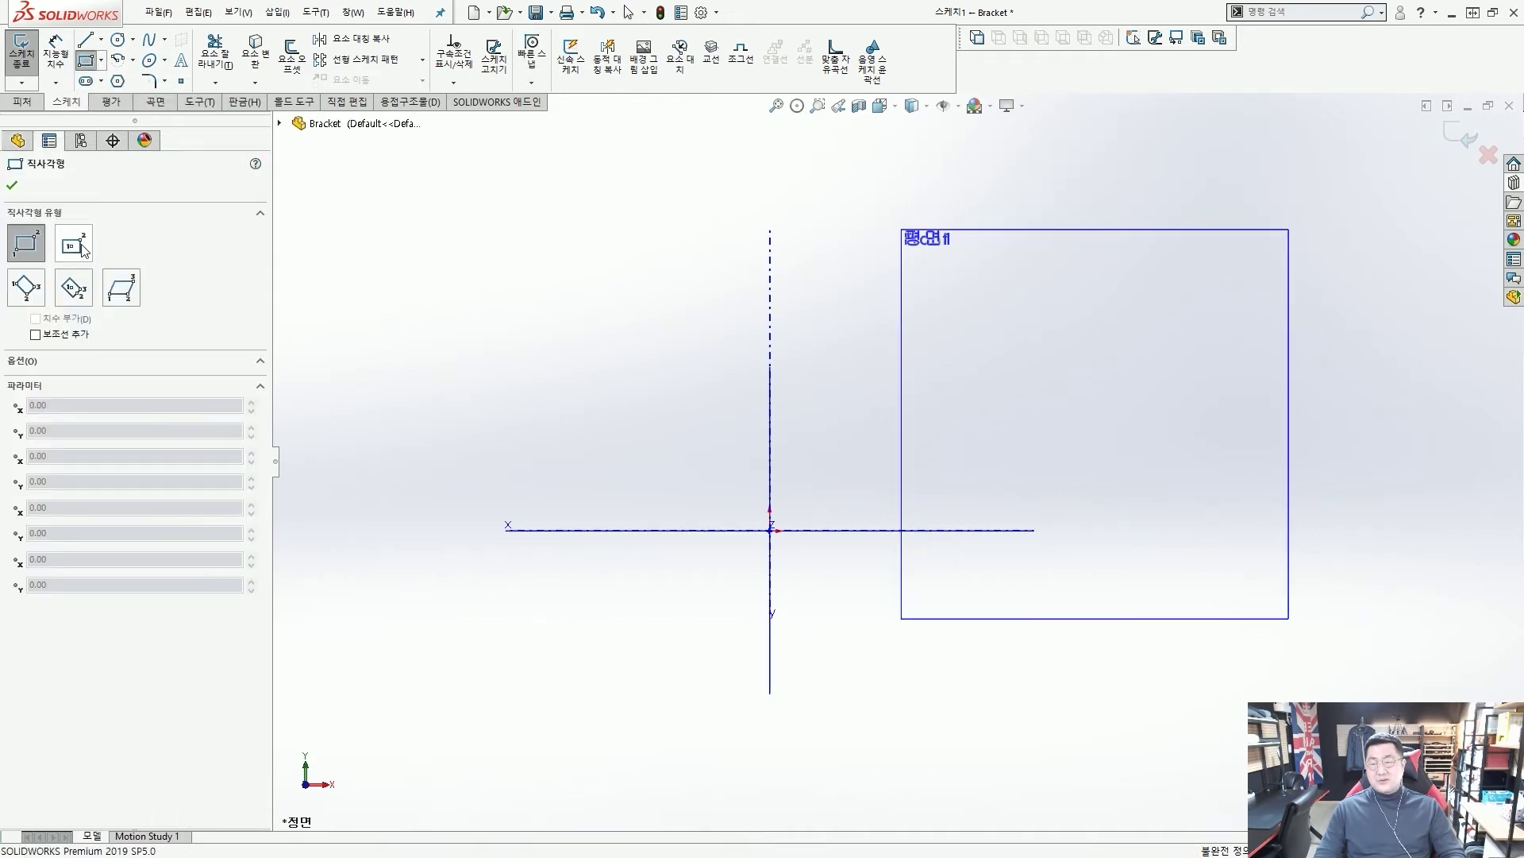
left_click(73, 245)
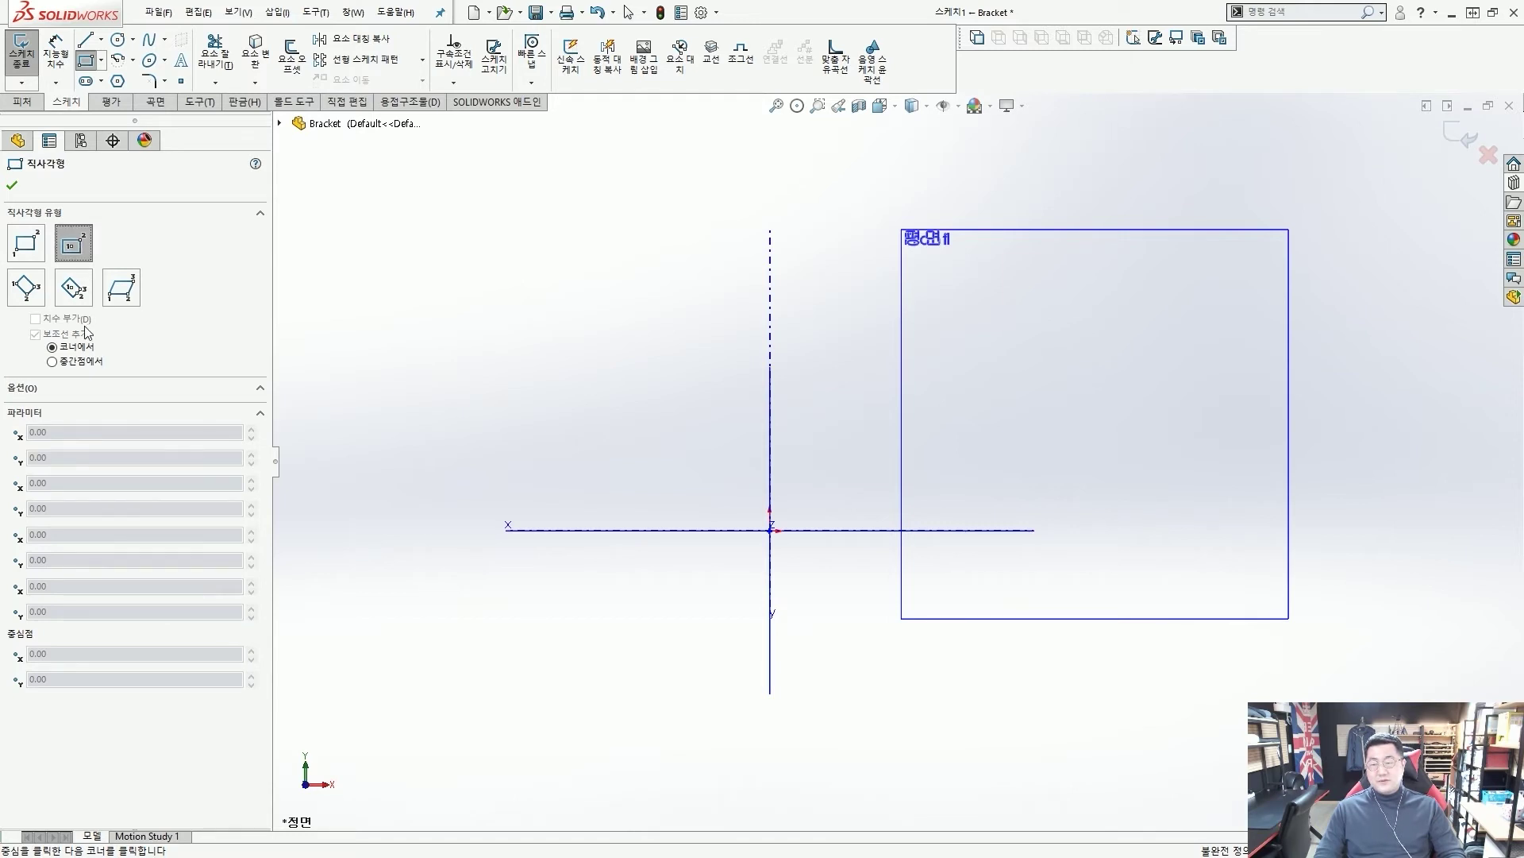
left_click(770, 531)
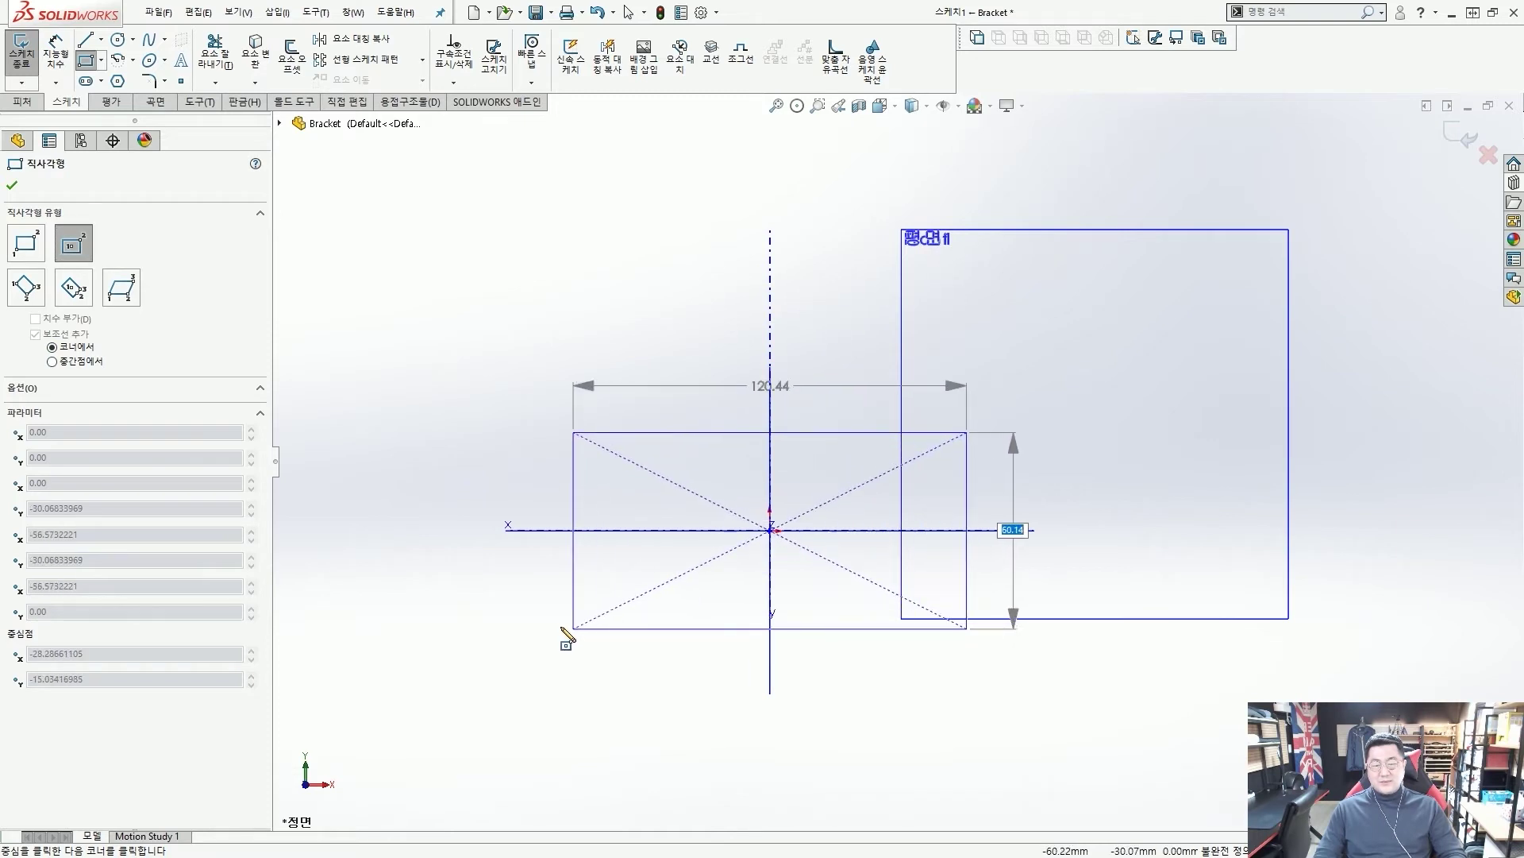
type("100")
key("Tab")
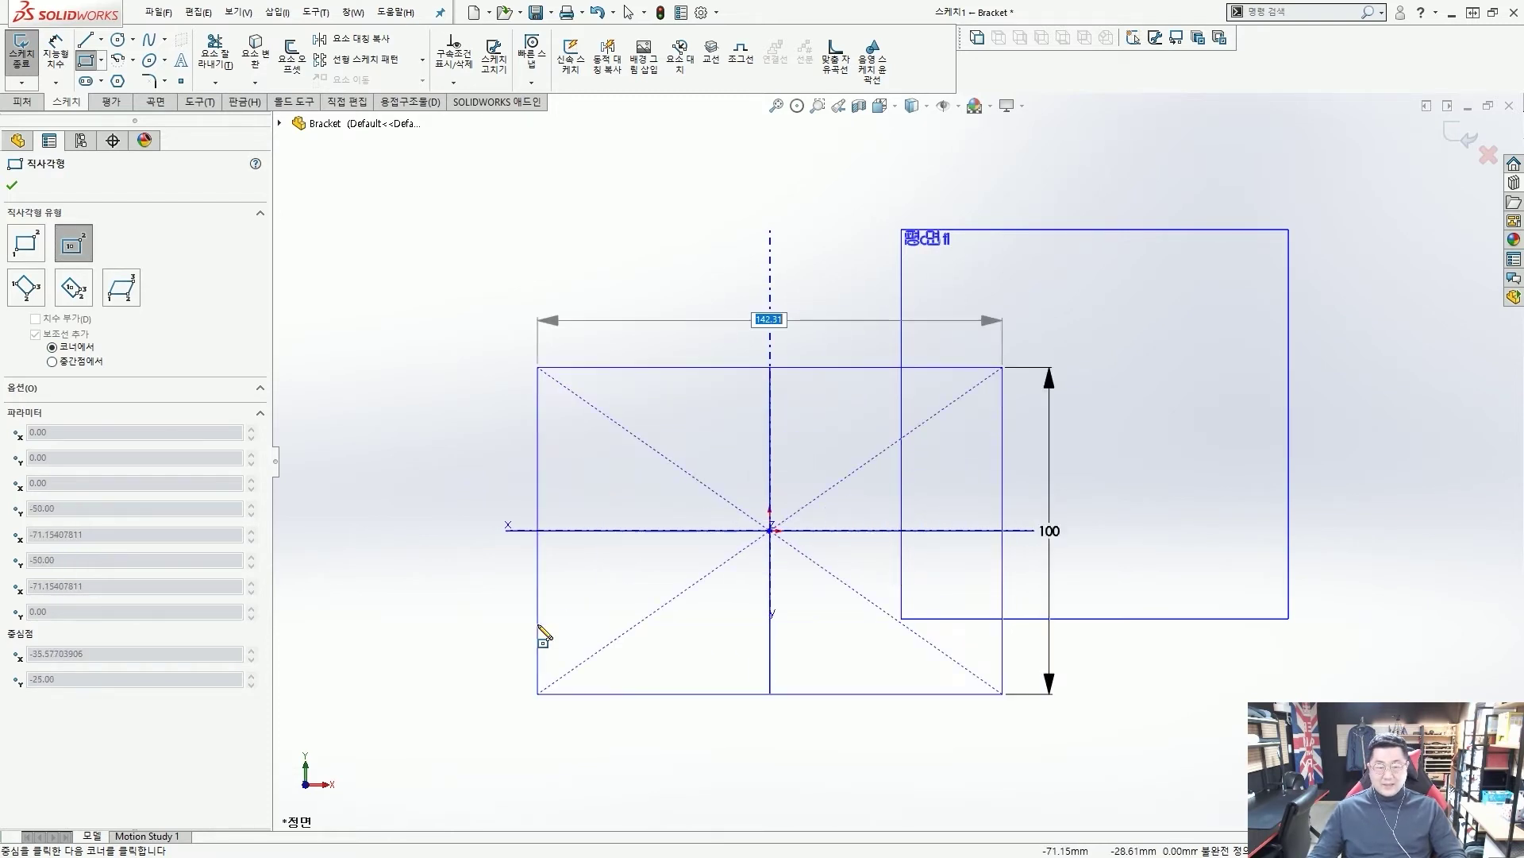
type("200")
key("Return")
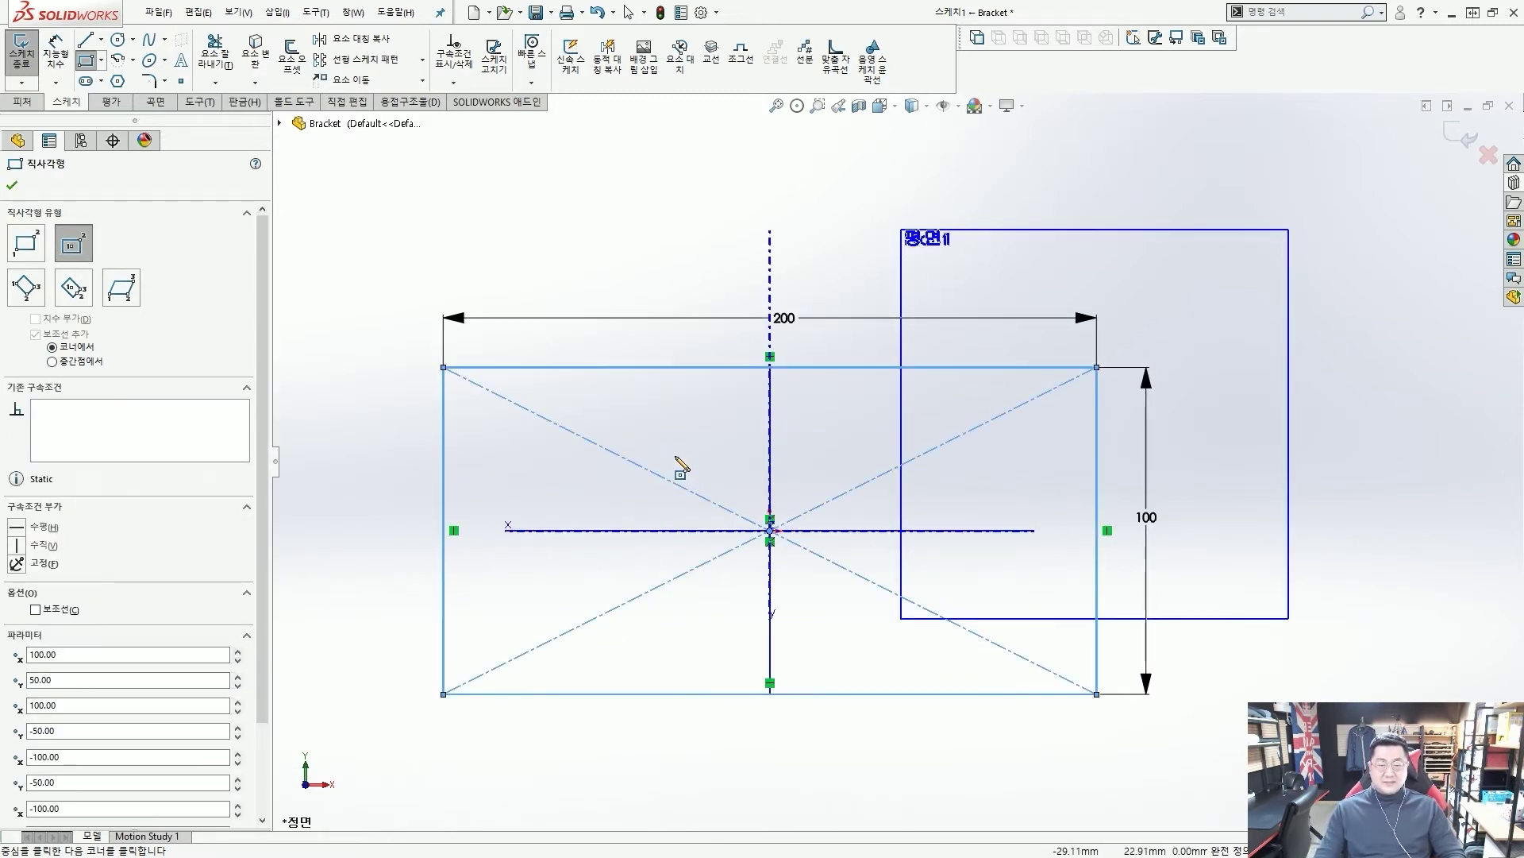
key("Escape")
key("f")
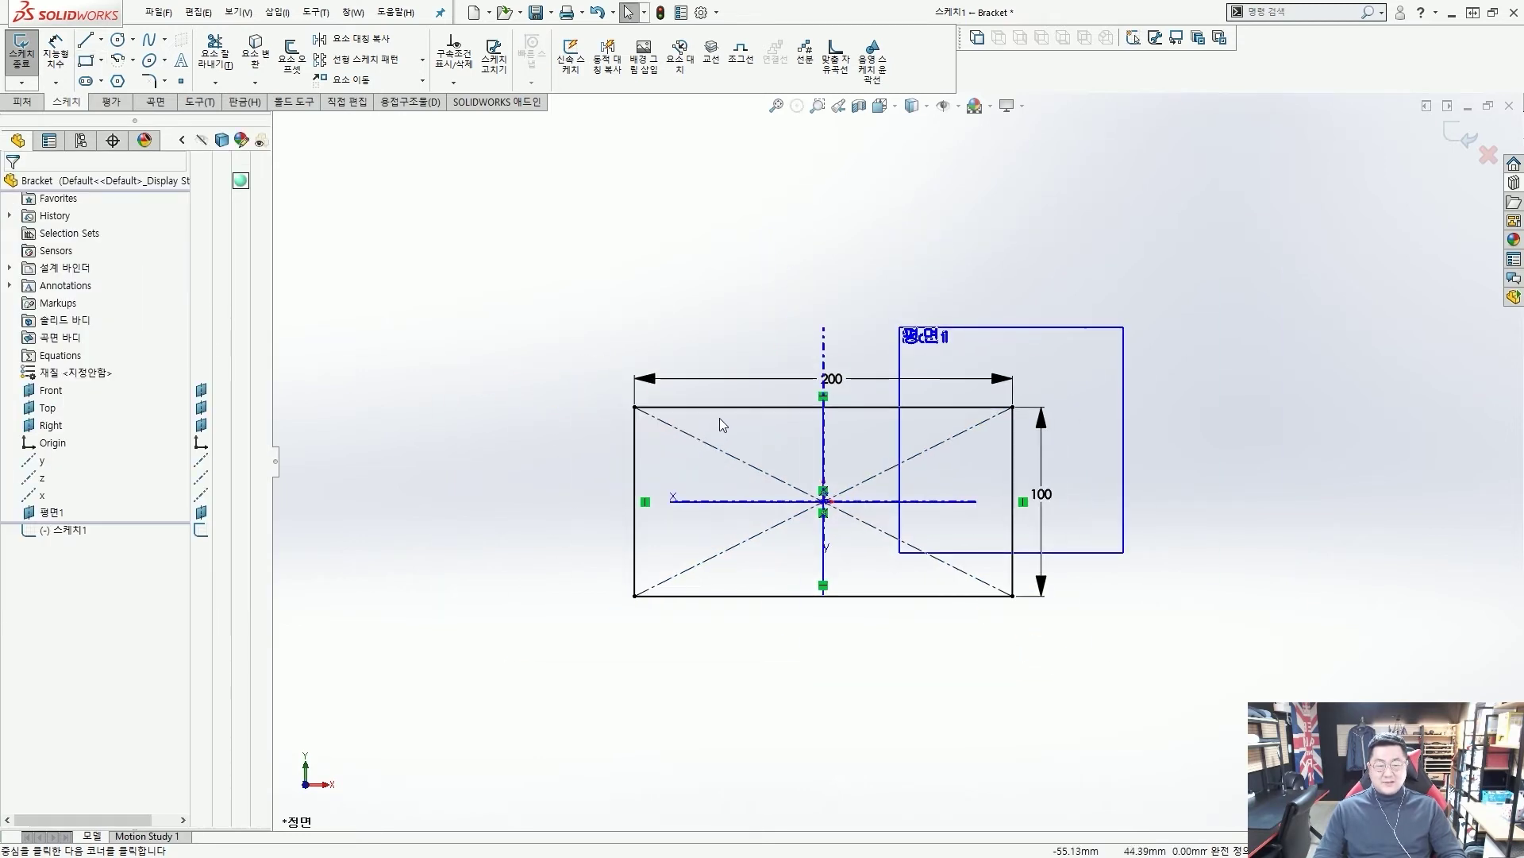
Step: Extrude the rectangle sketch 100 mm with a mid-plane end condition, symmetric about the Front plane
middle_click_drag(719, 417, 555, 383)
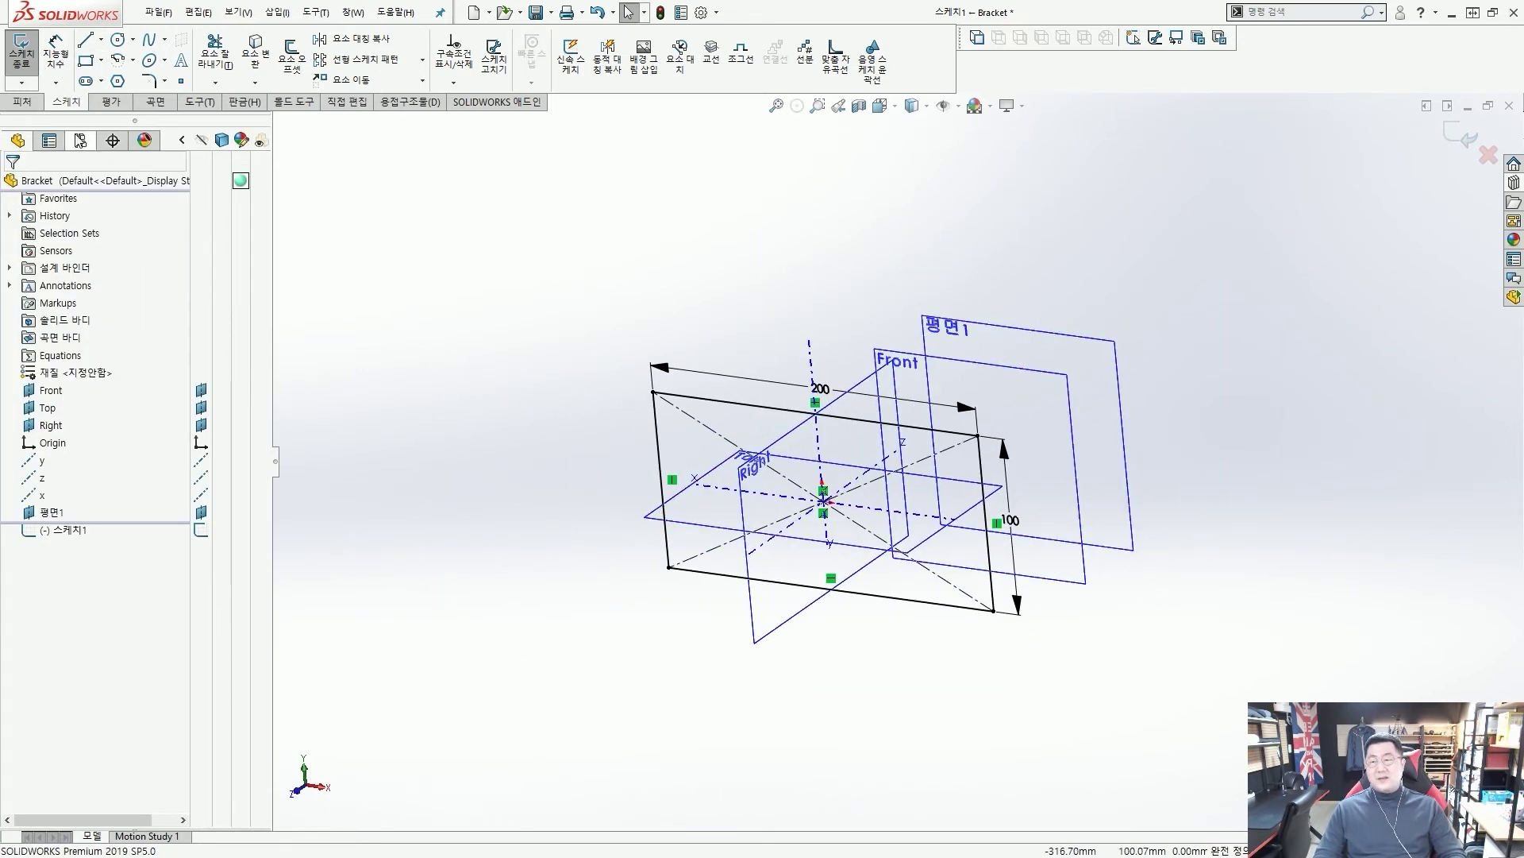
left_click(22, 103)
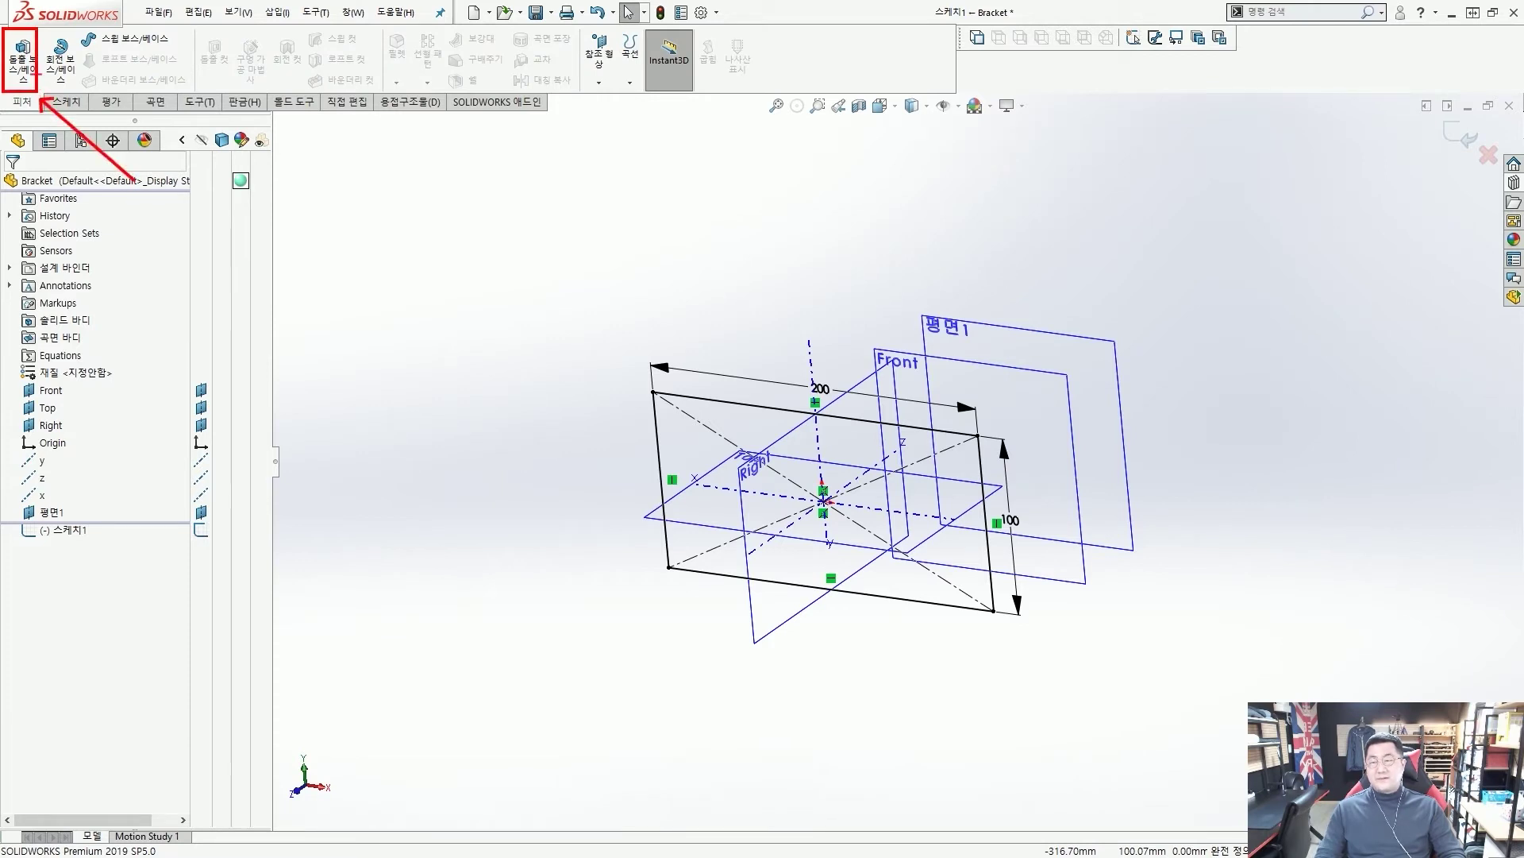
left_click(24, 57)
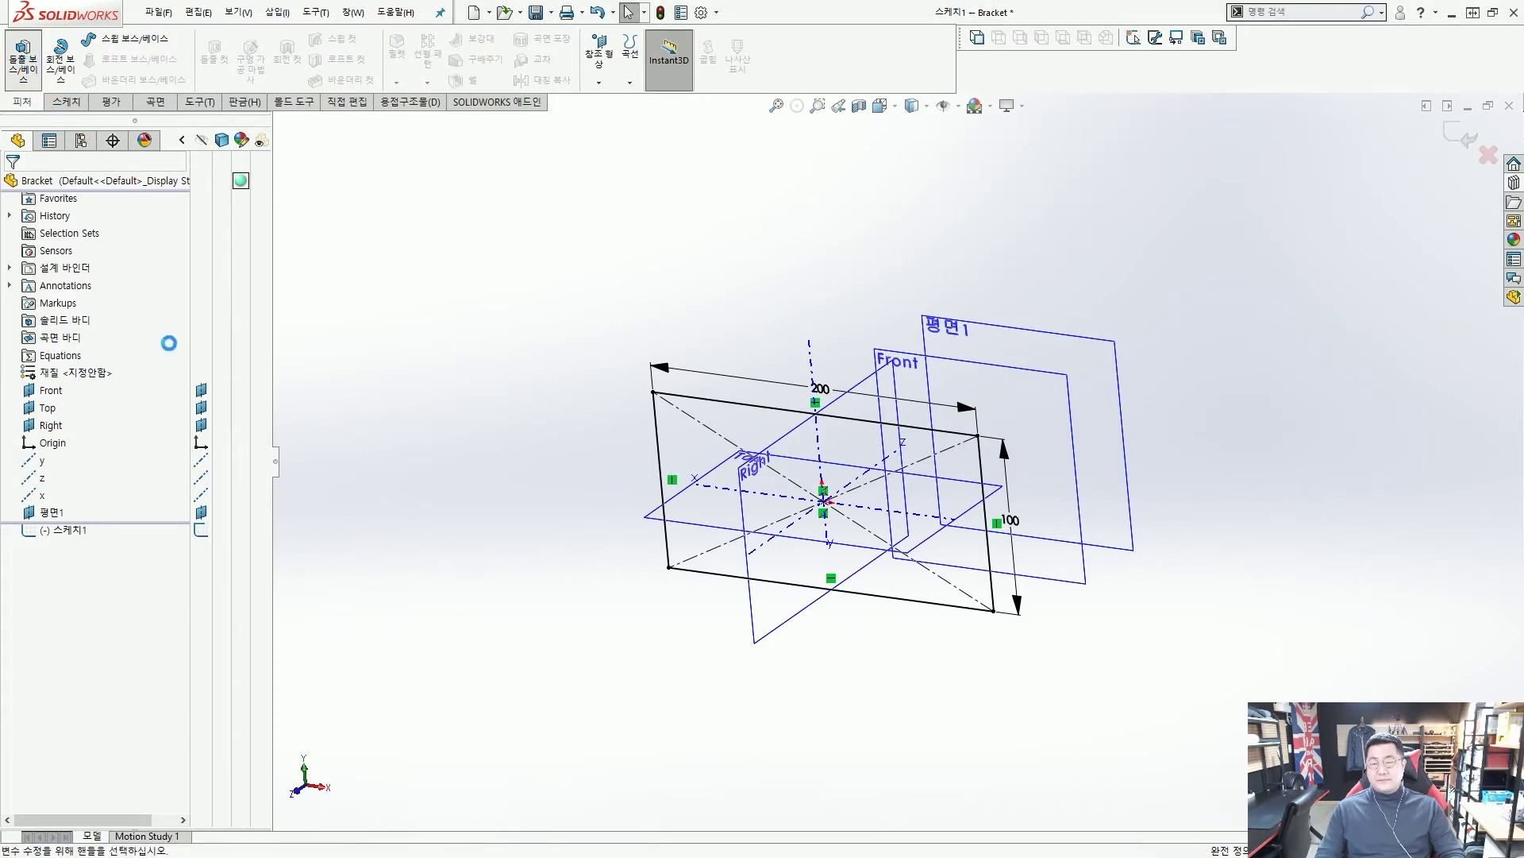
left_click(159, 279)
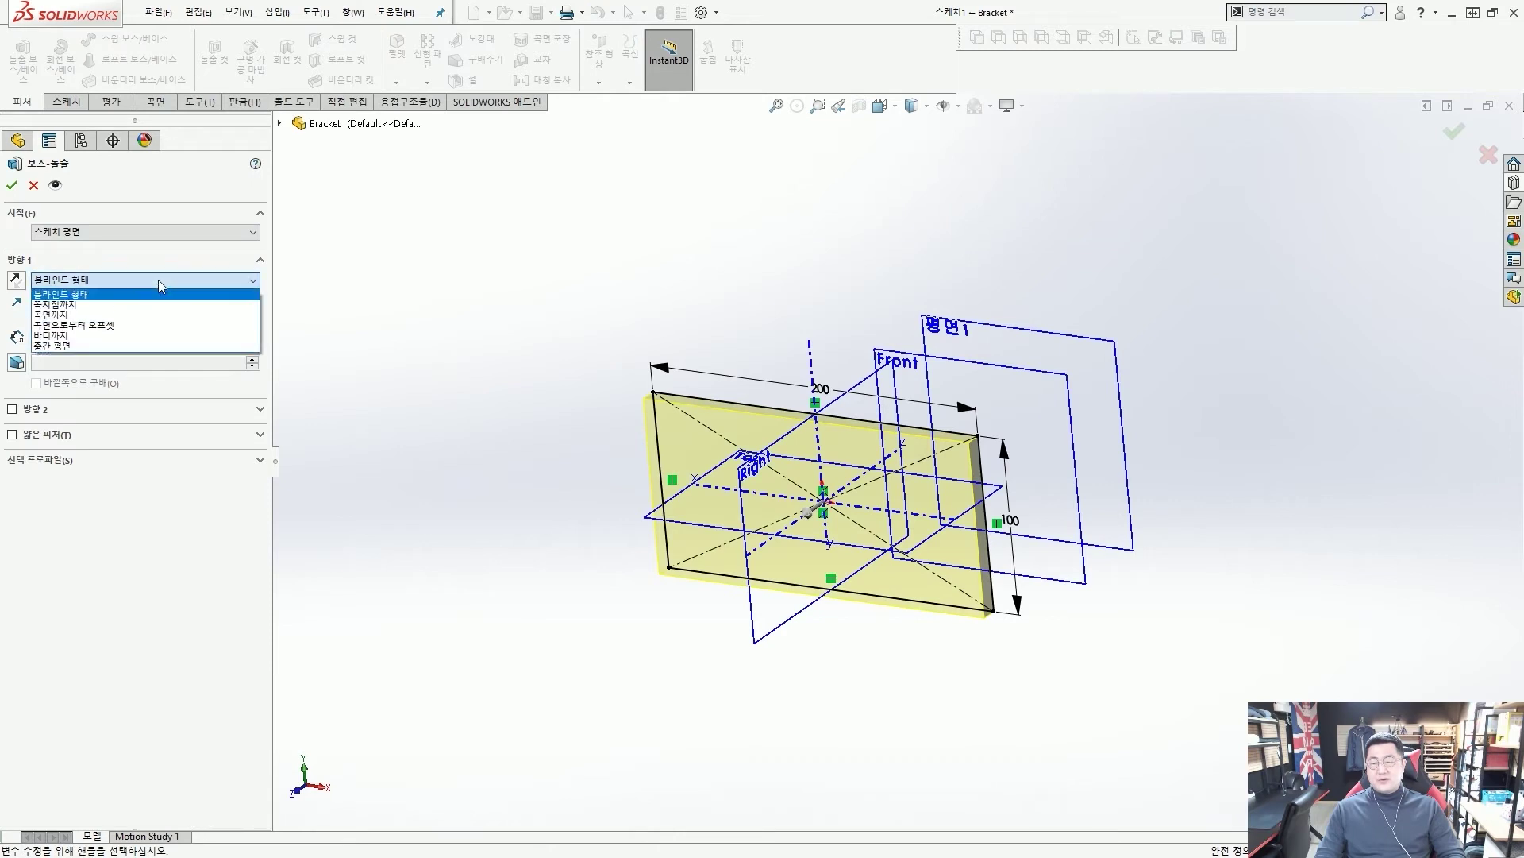
left_click(145, 343)
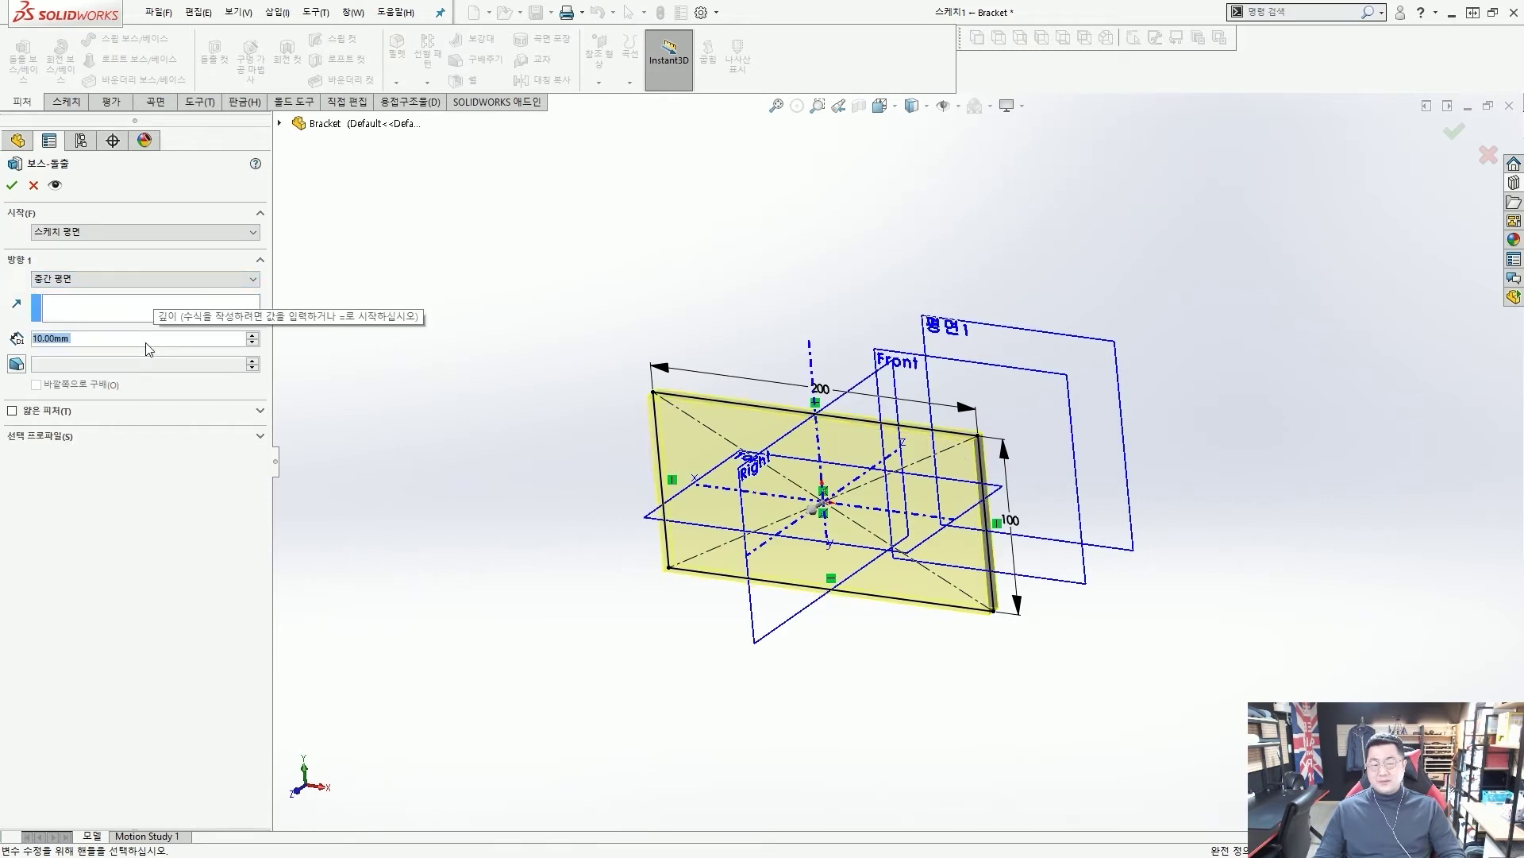
type("100")
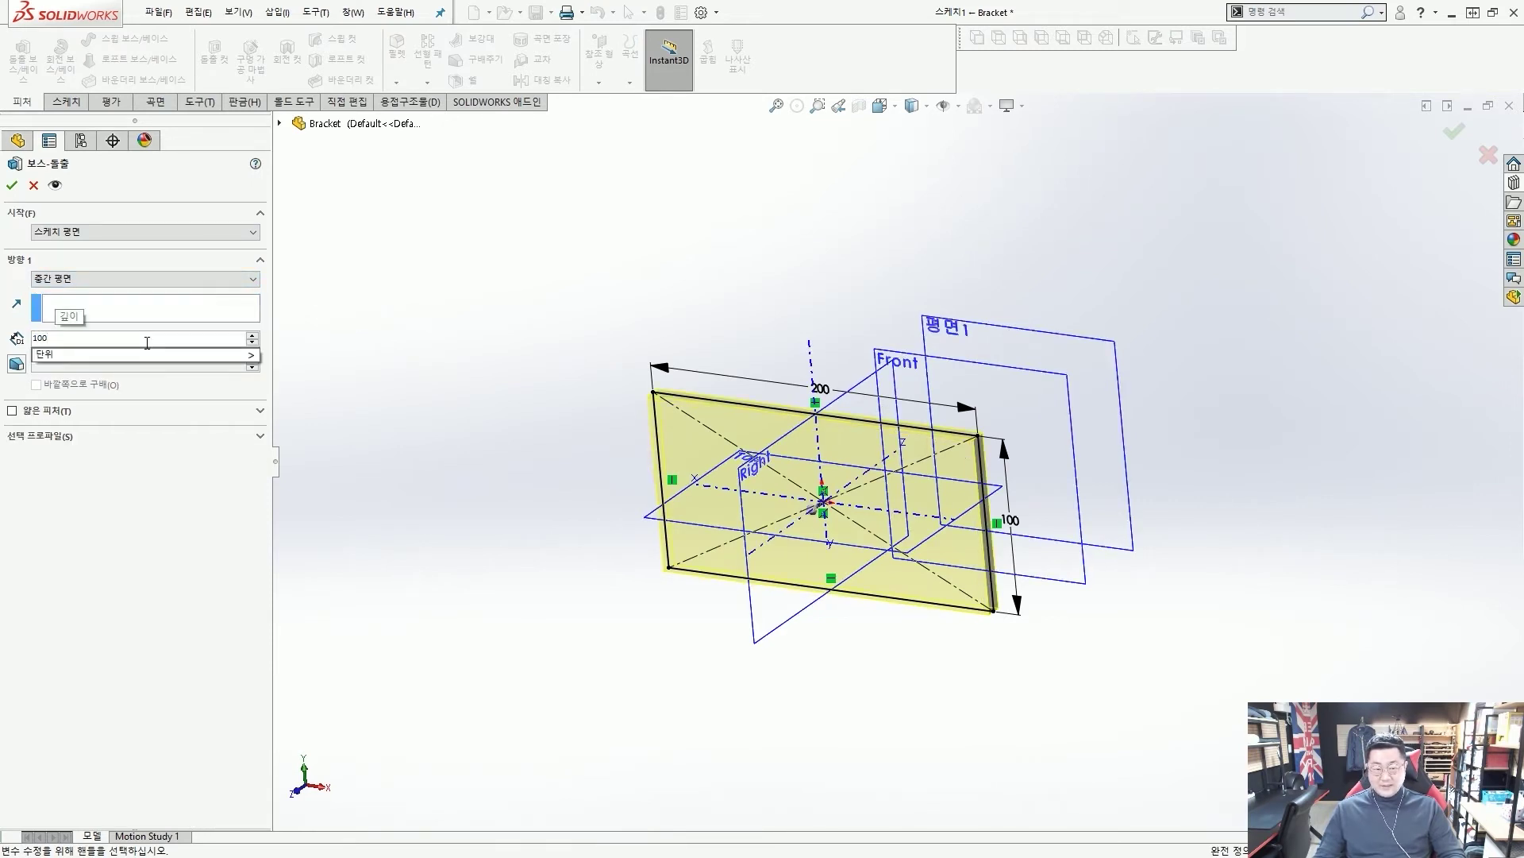
key("Return")
key("Return")
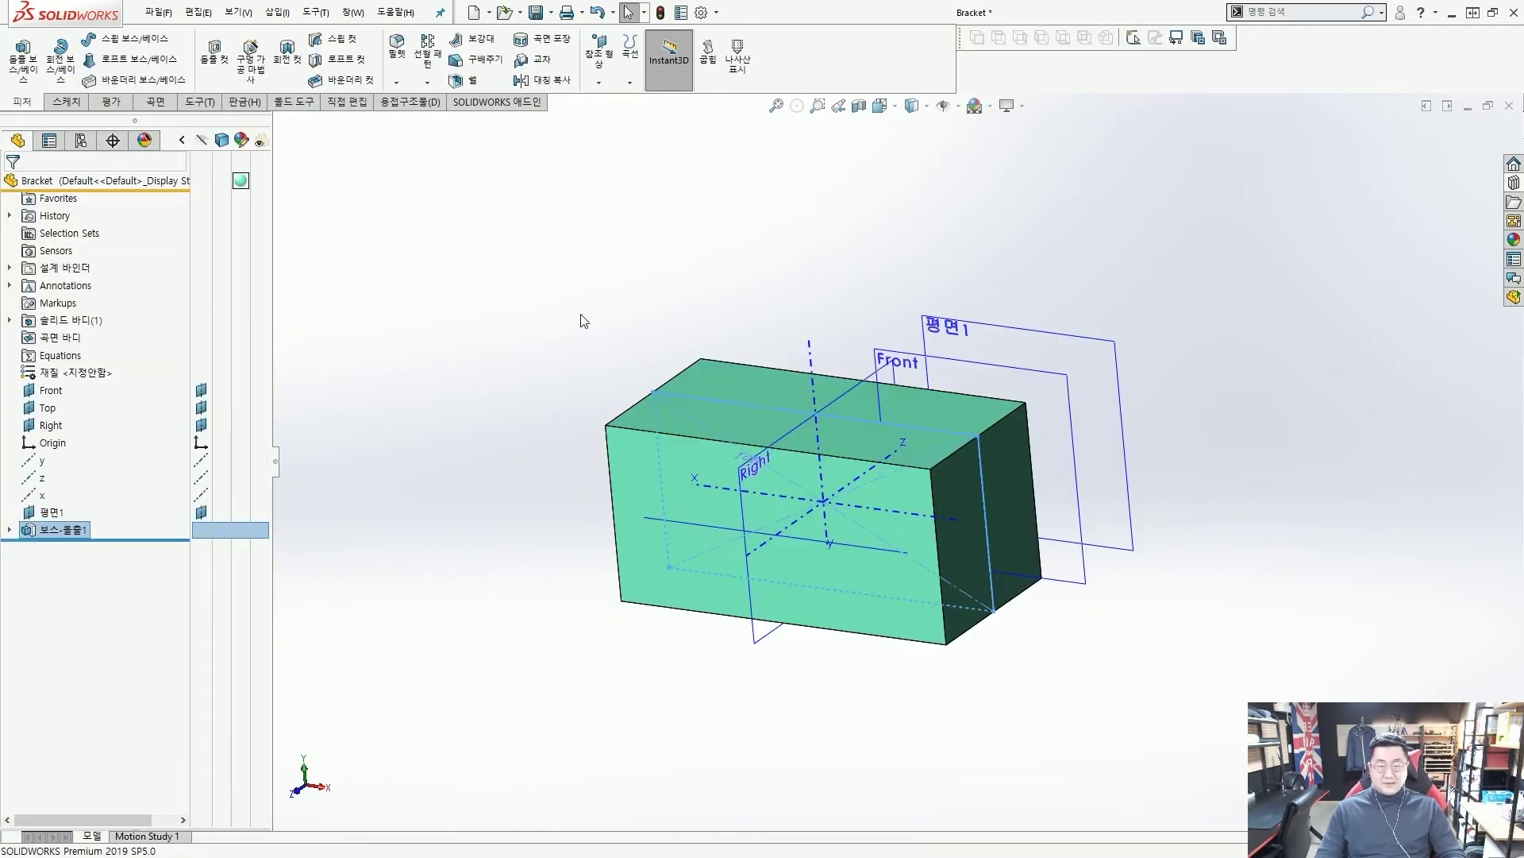
left_click(584, 320)
Step: Rename the reference plane offset from Front as p50
middle_click_drag(579, 327, 921, 426)
scroll(874, 416, "down", 3)
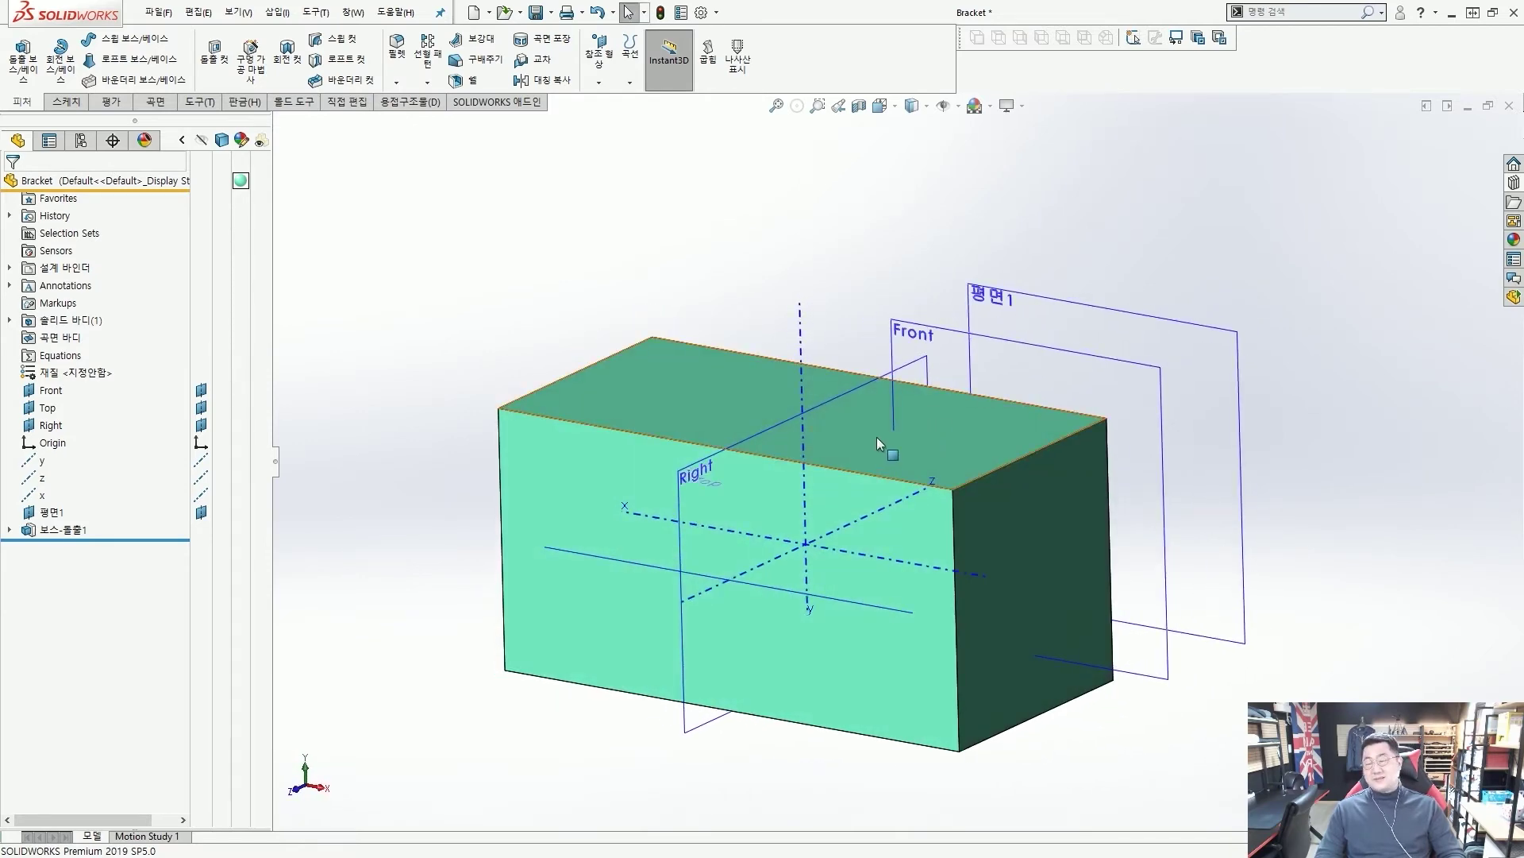
scroll(876, 437, "up", 2)
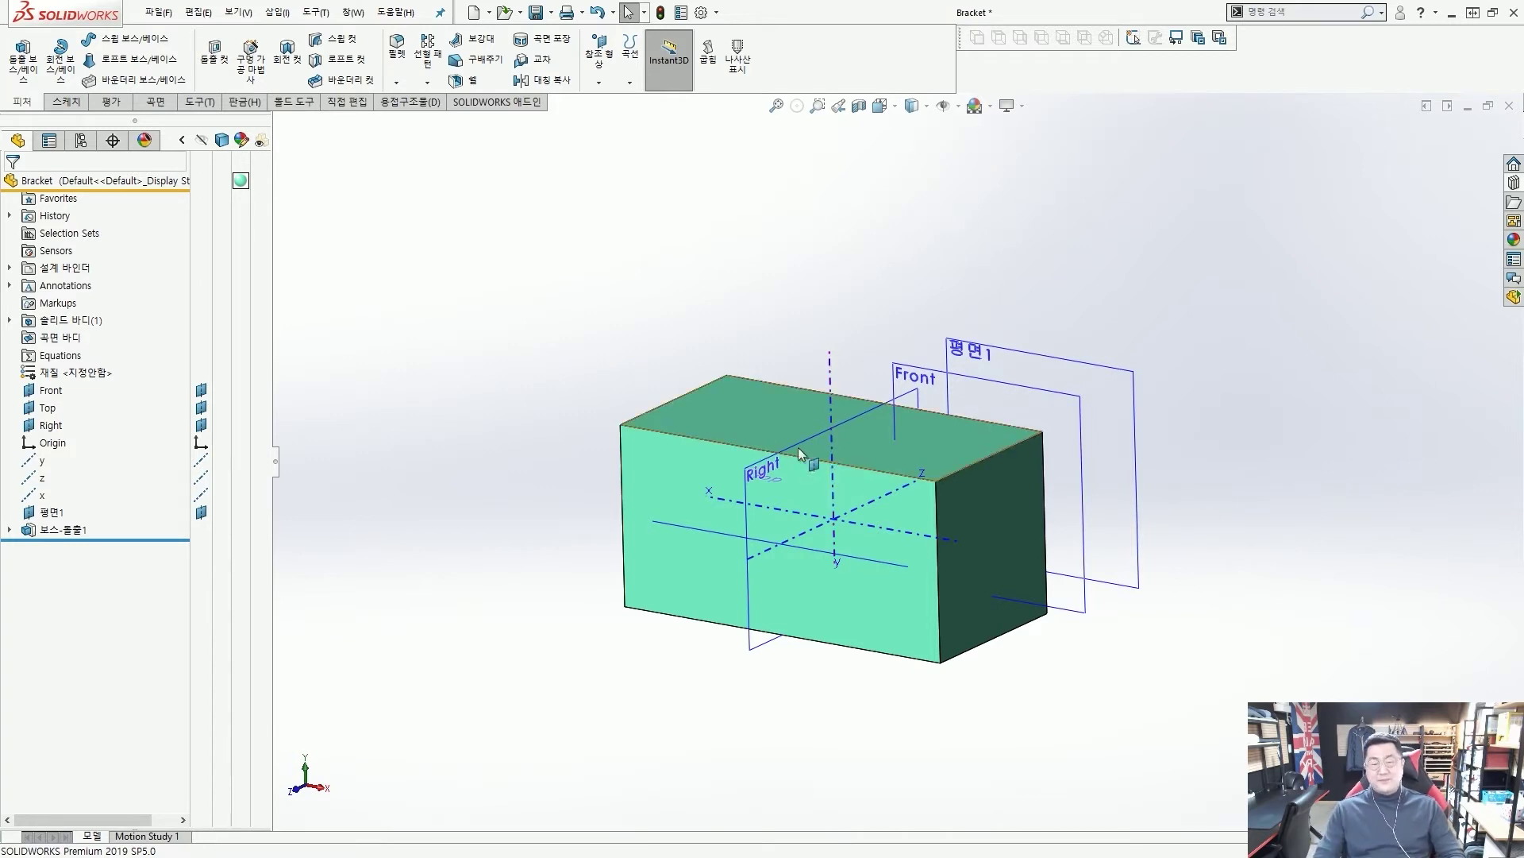
left_click(50, 513)
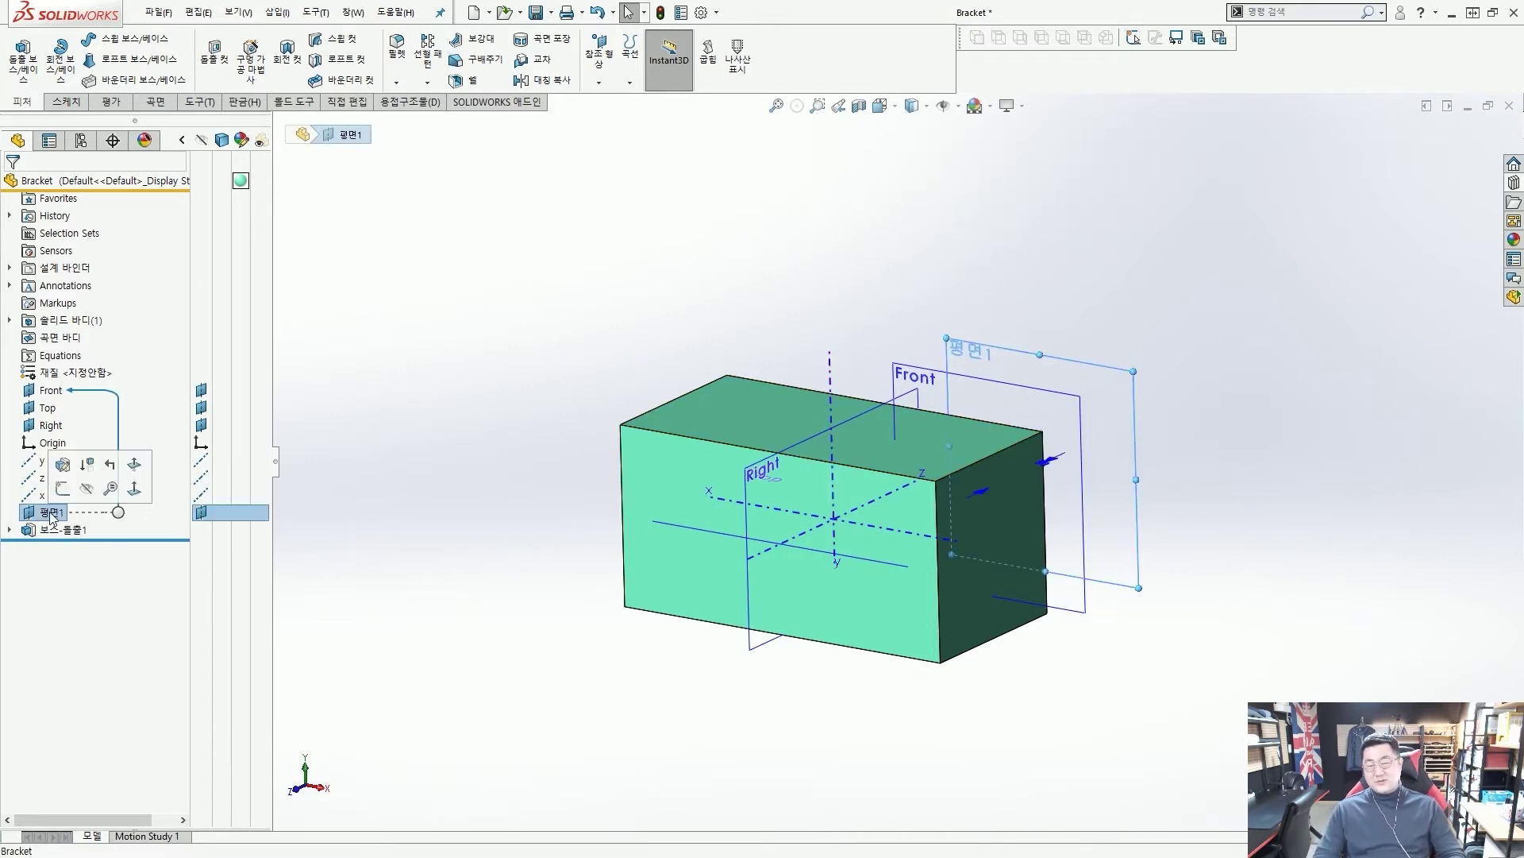
left_click(51, 513)
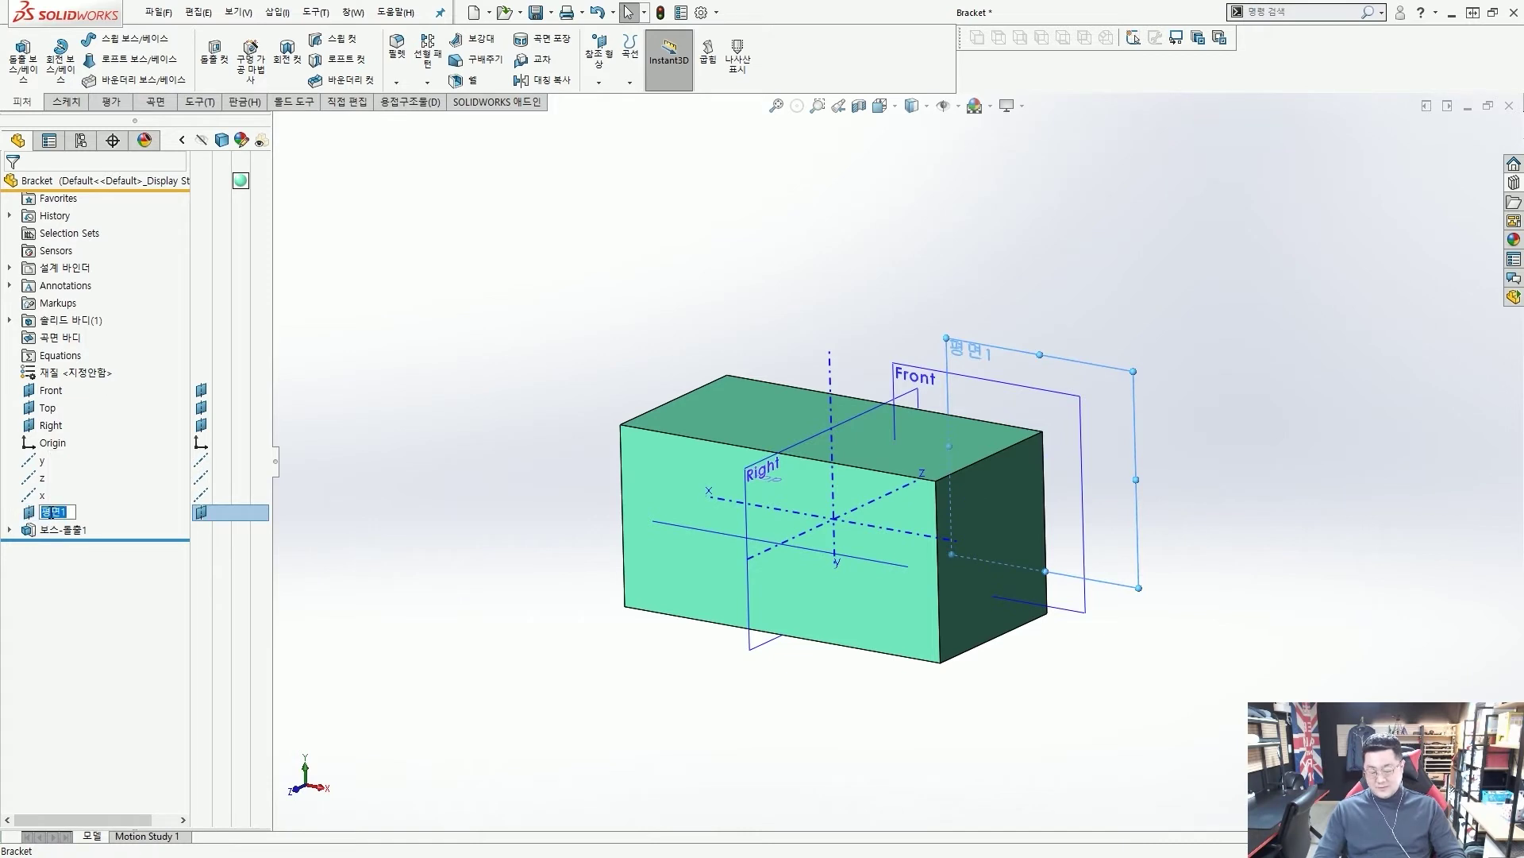
type("p")
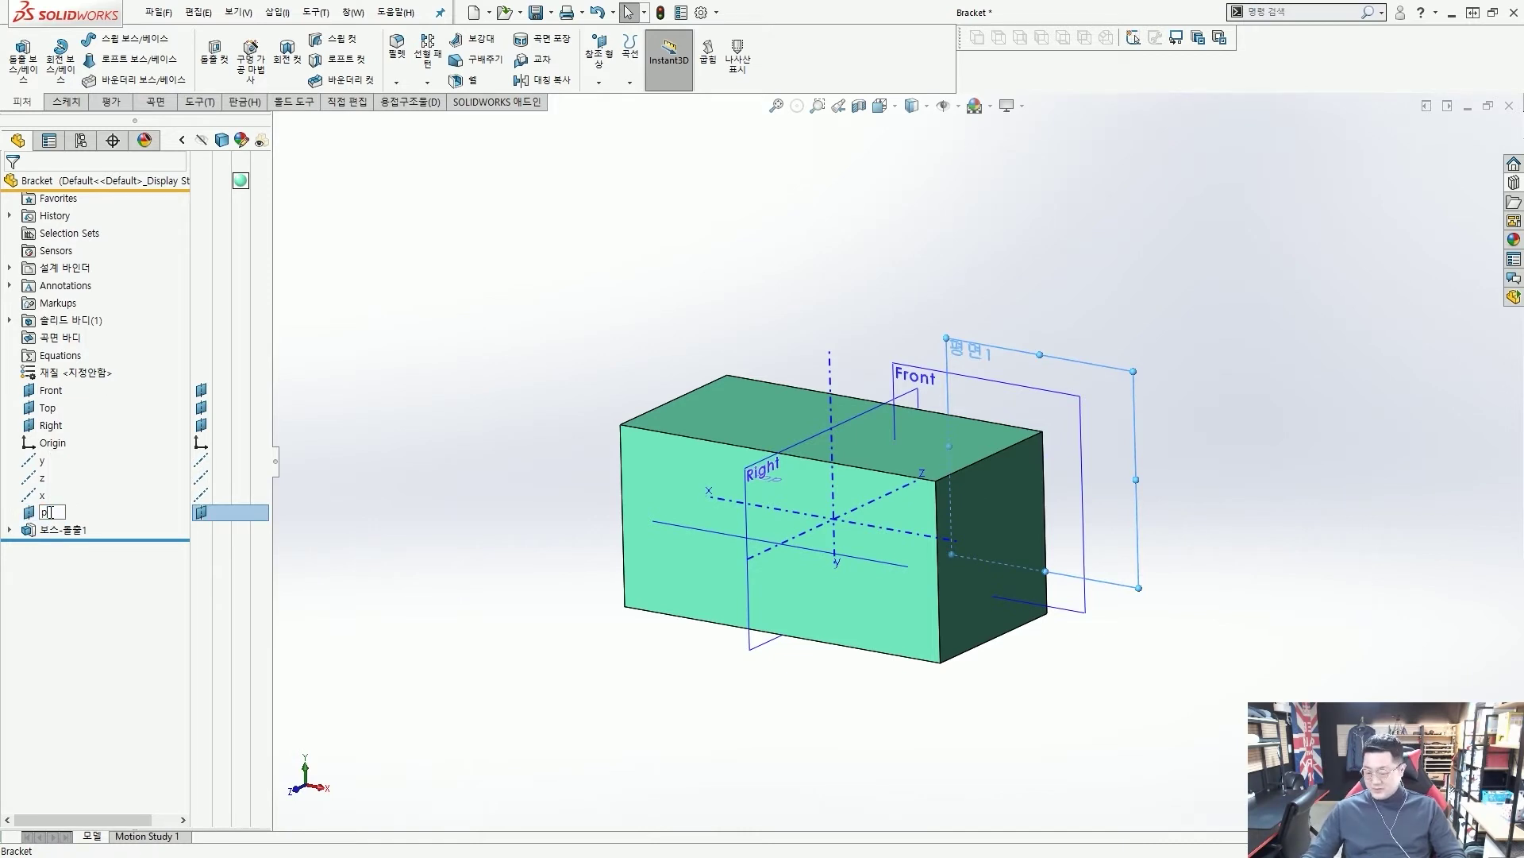
type("50")
key("Return")
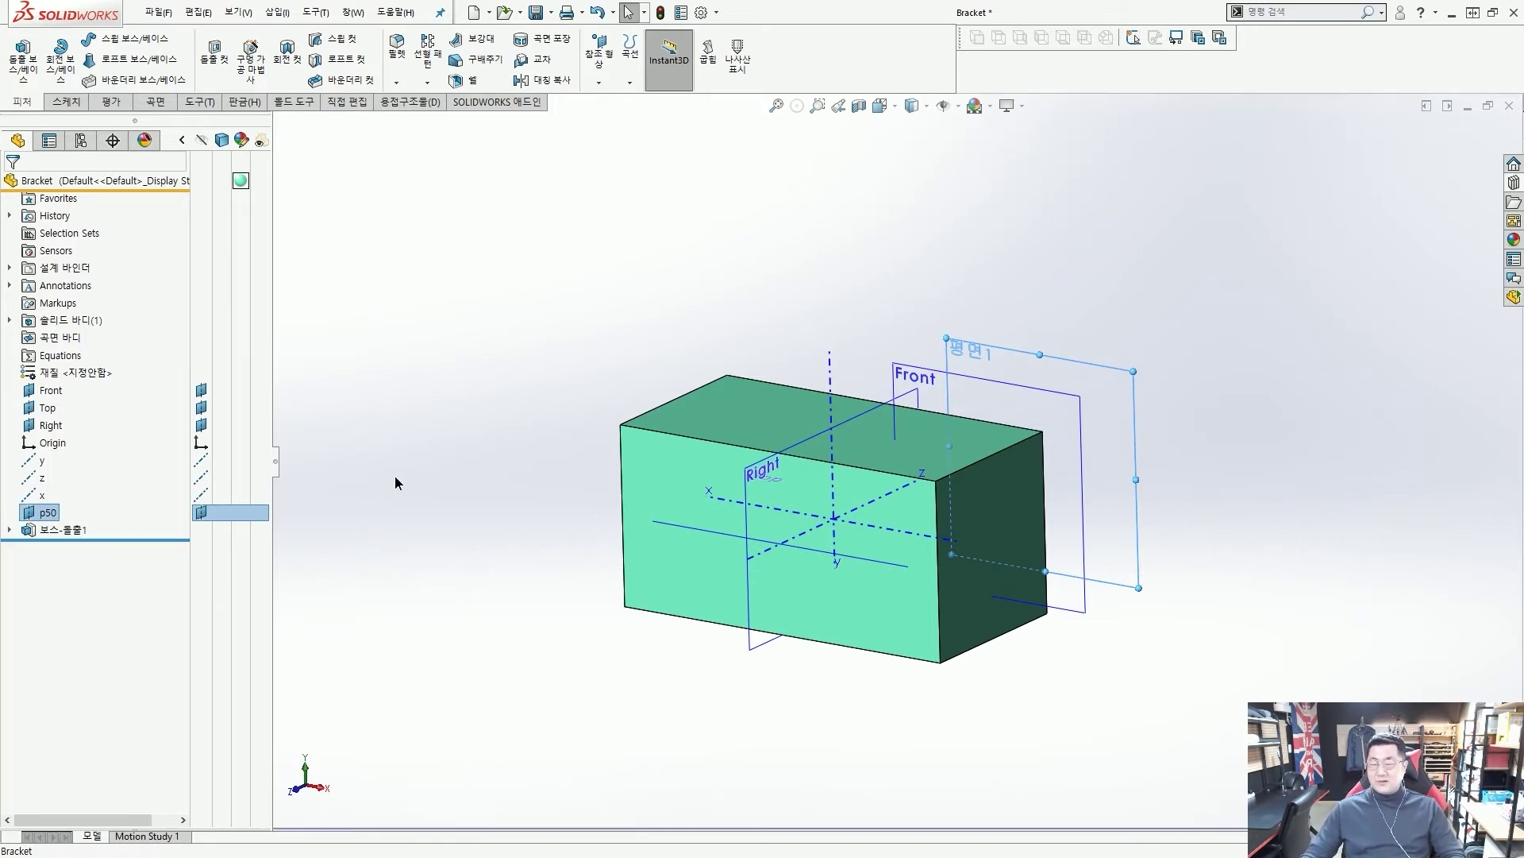
left_click(394, 474)
Step: Rename the boss extrusion feature as 100*200
left_click(68, 532)
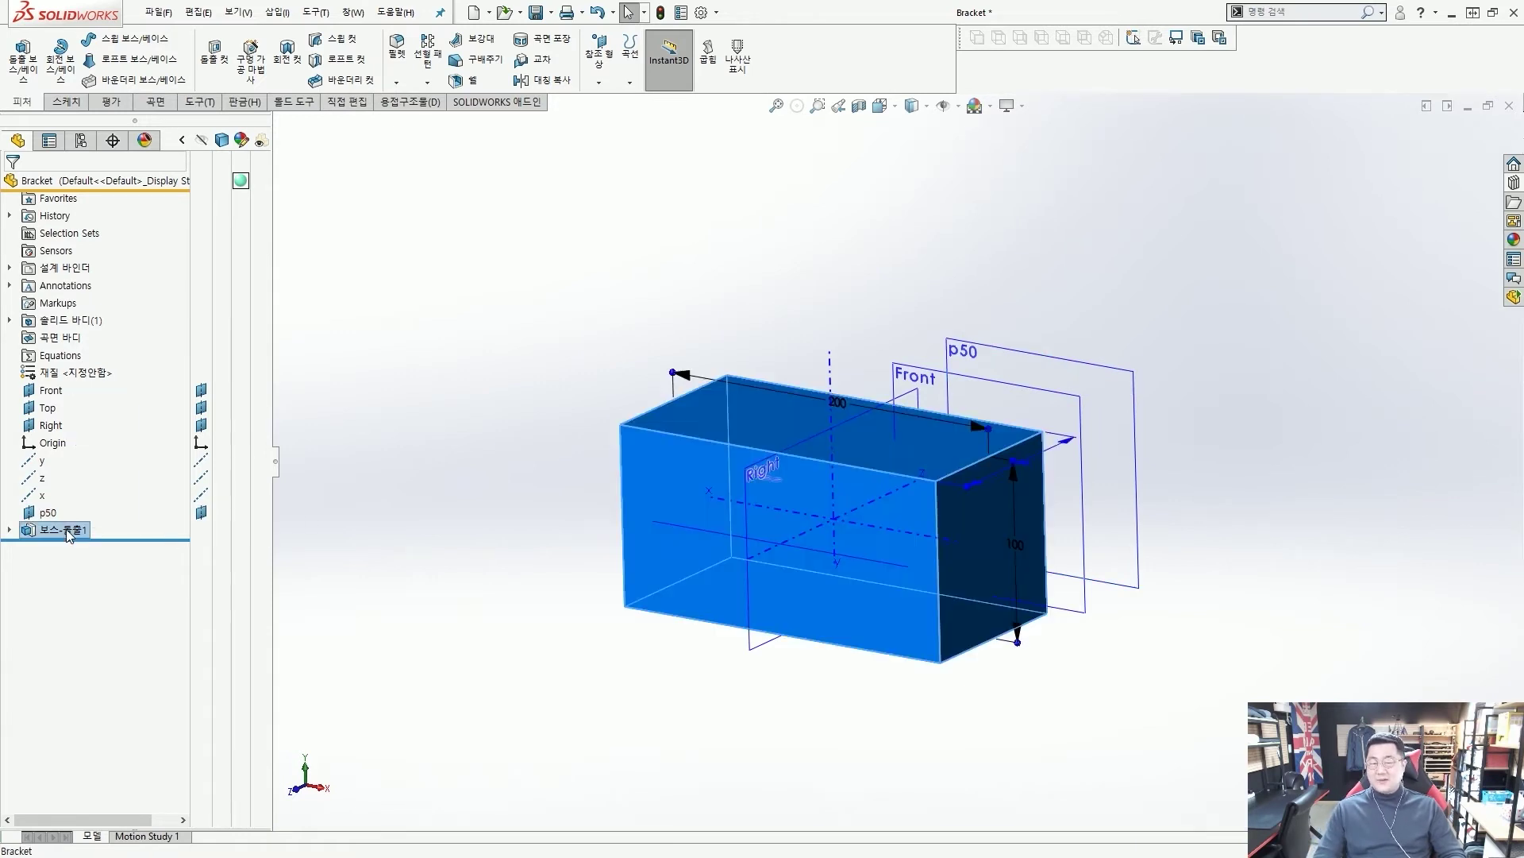
left_click(67, 531)
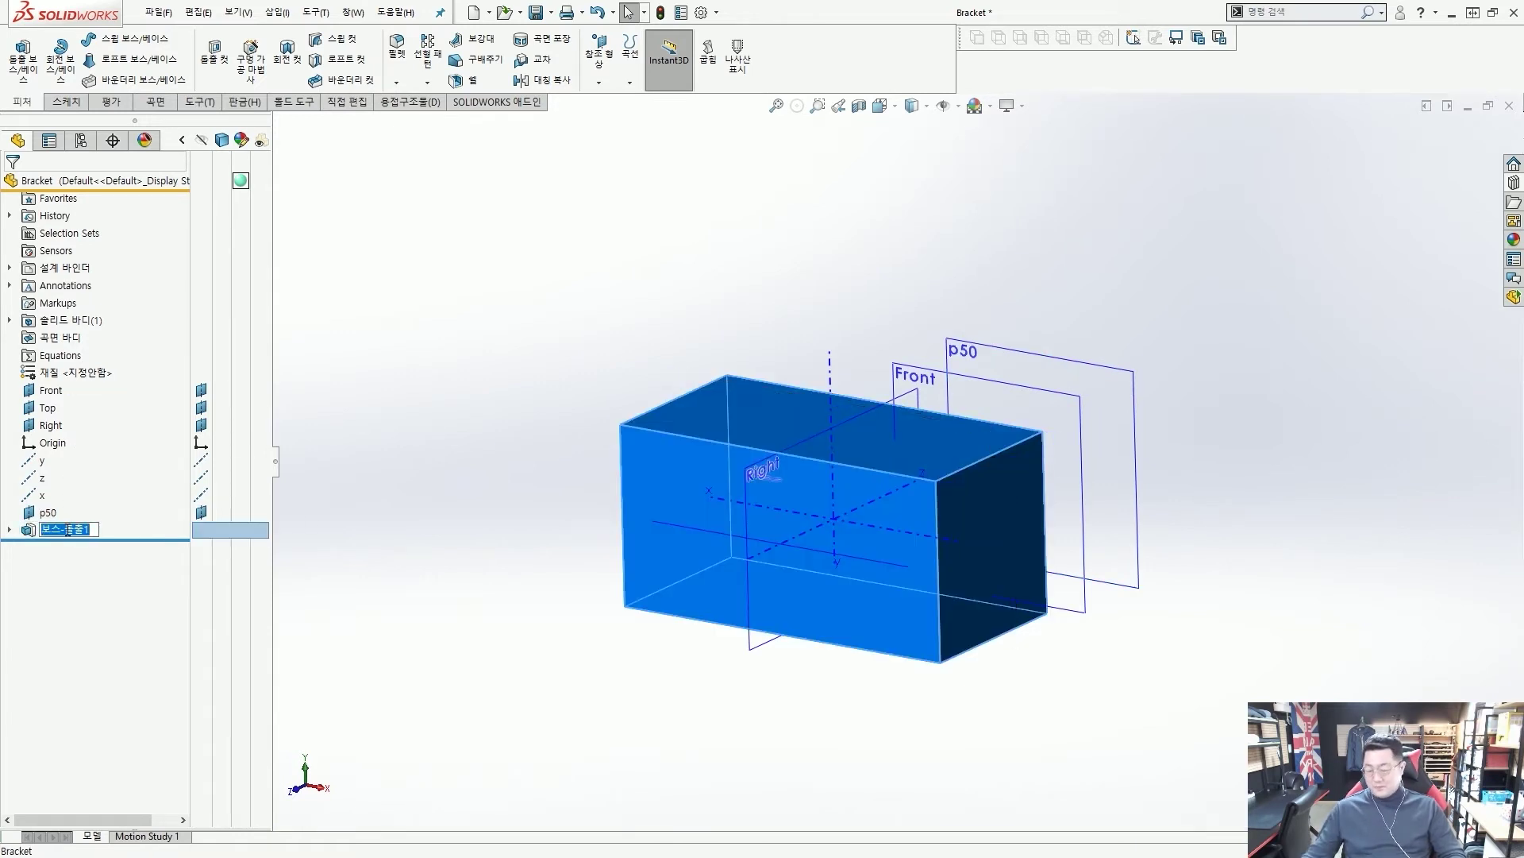
type("100x")
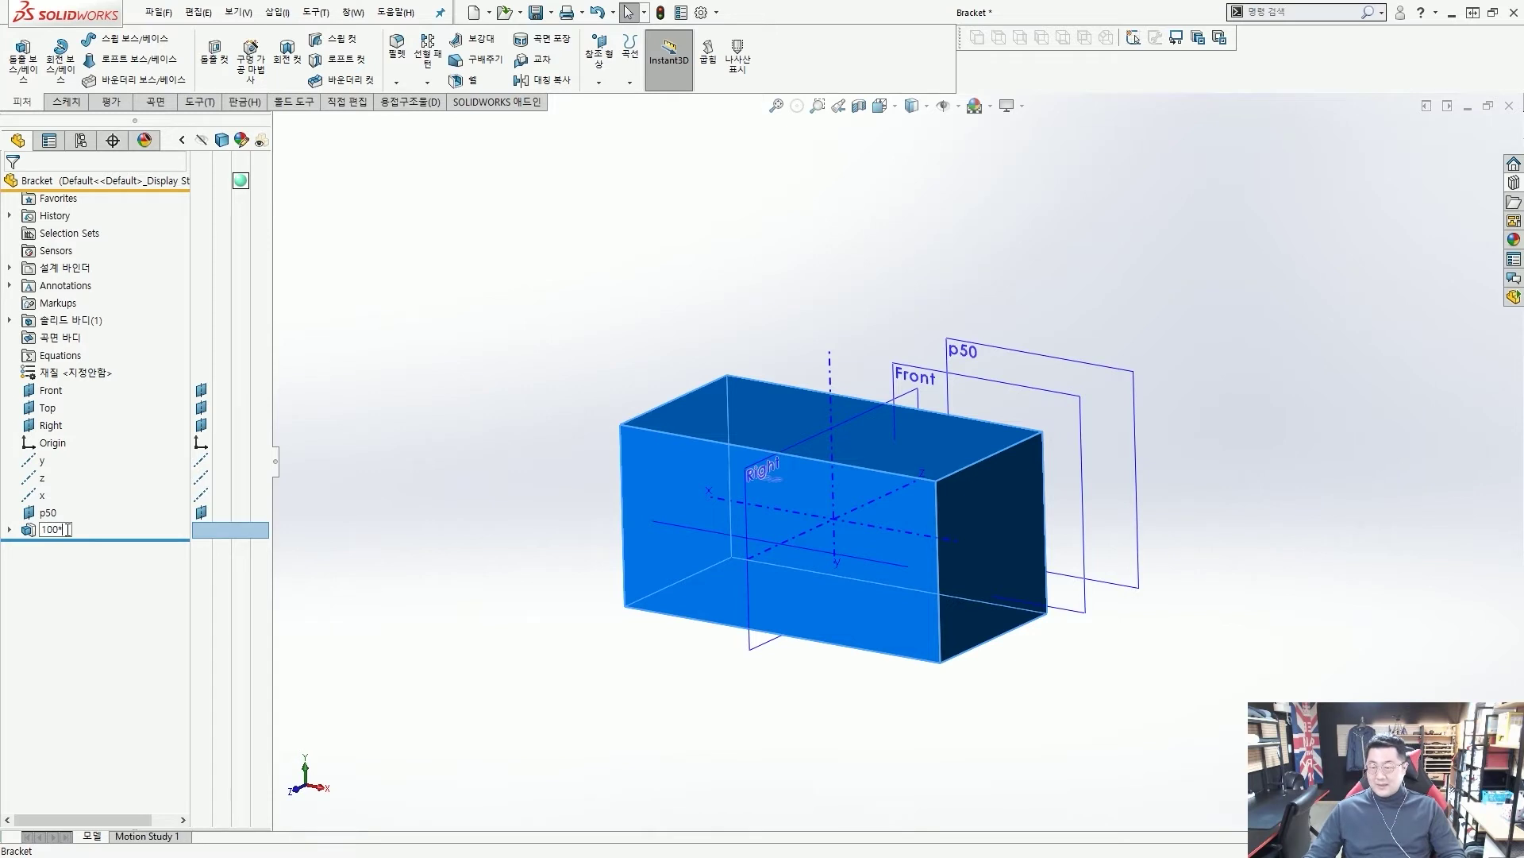
key("Return")
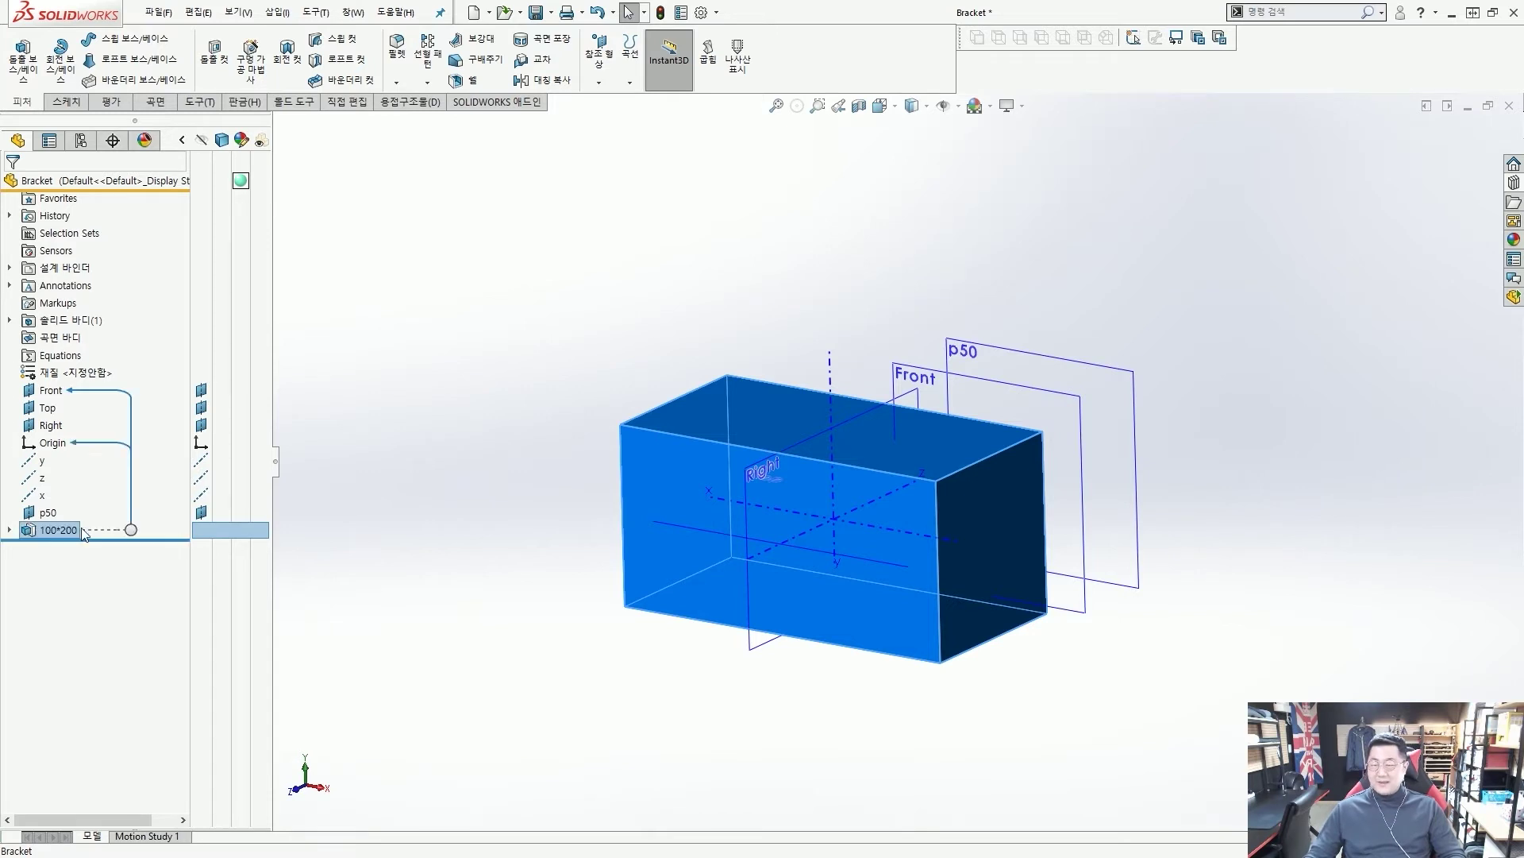
left_click(358, 485)
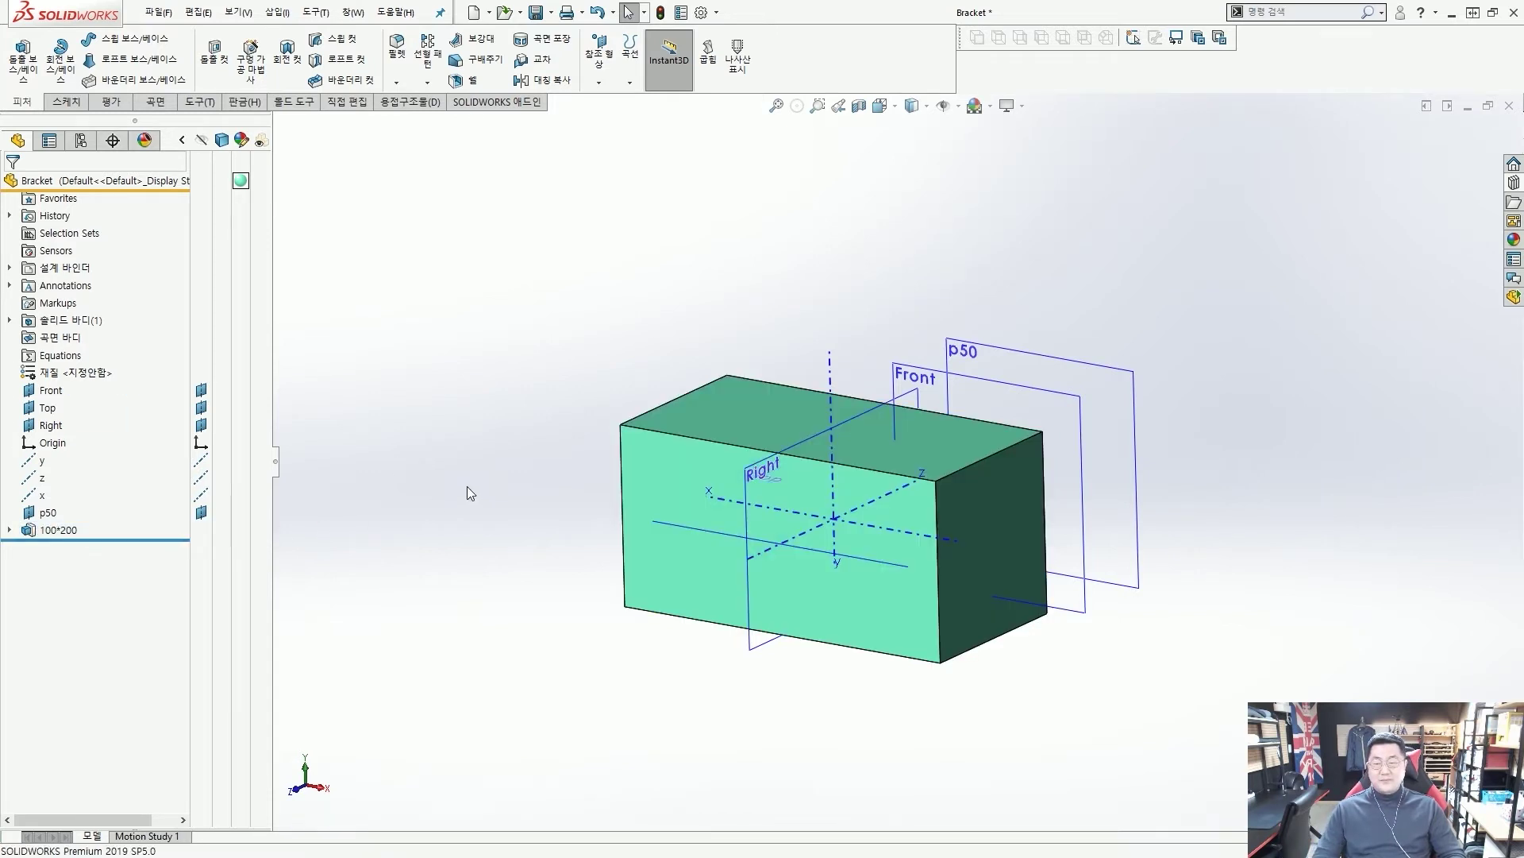
Step: Browse the Completed Case Study folder of Lesson05 in the design library
scroll(821, 495, "down", 2)
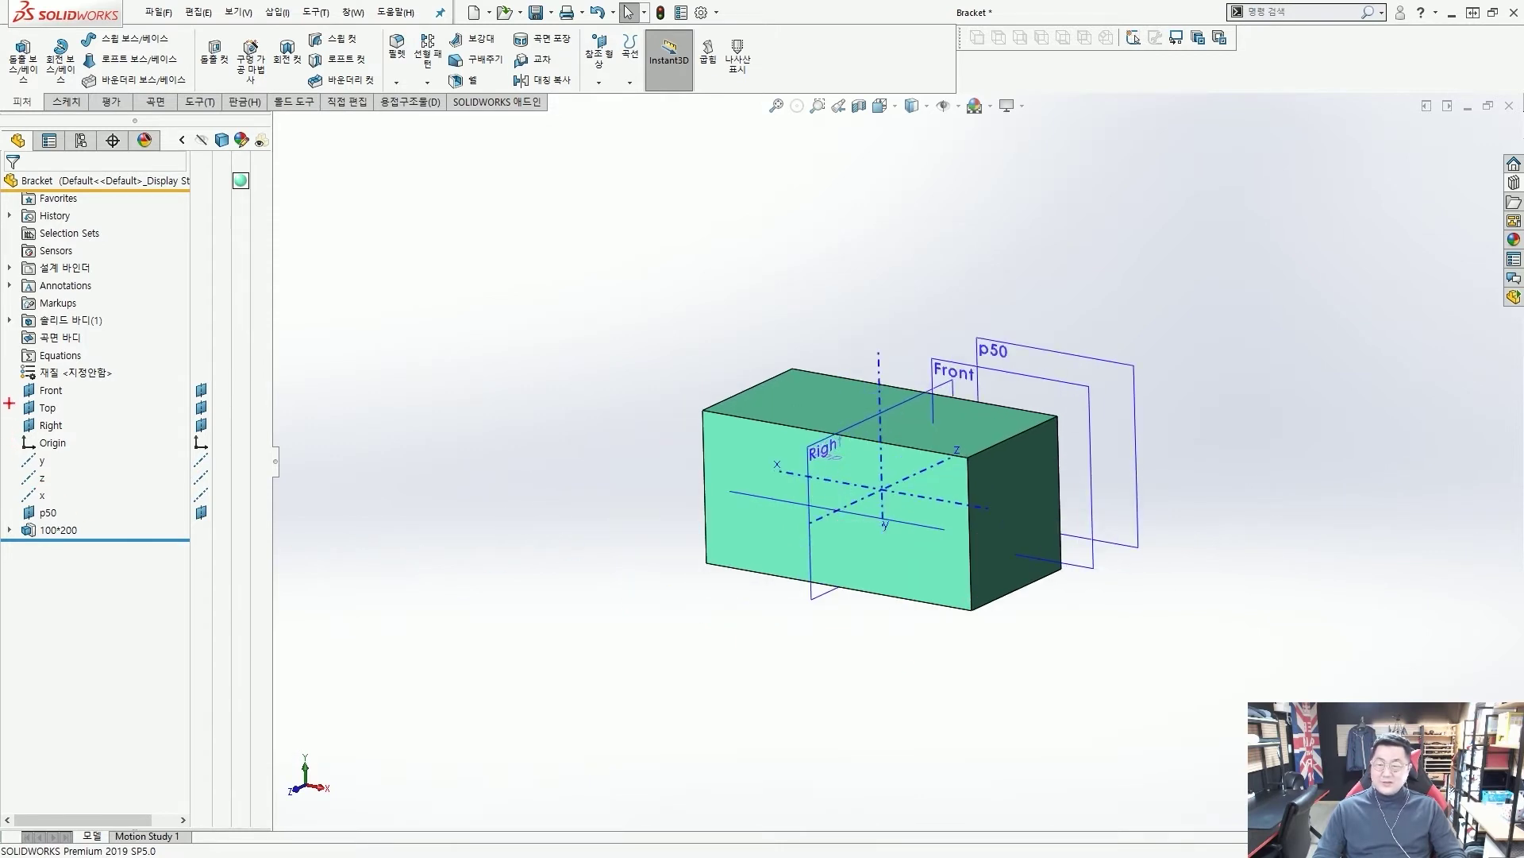
left_click_drag(10, 374, 208, 586)
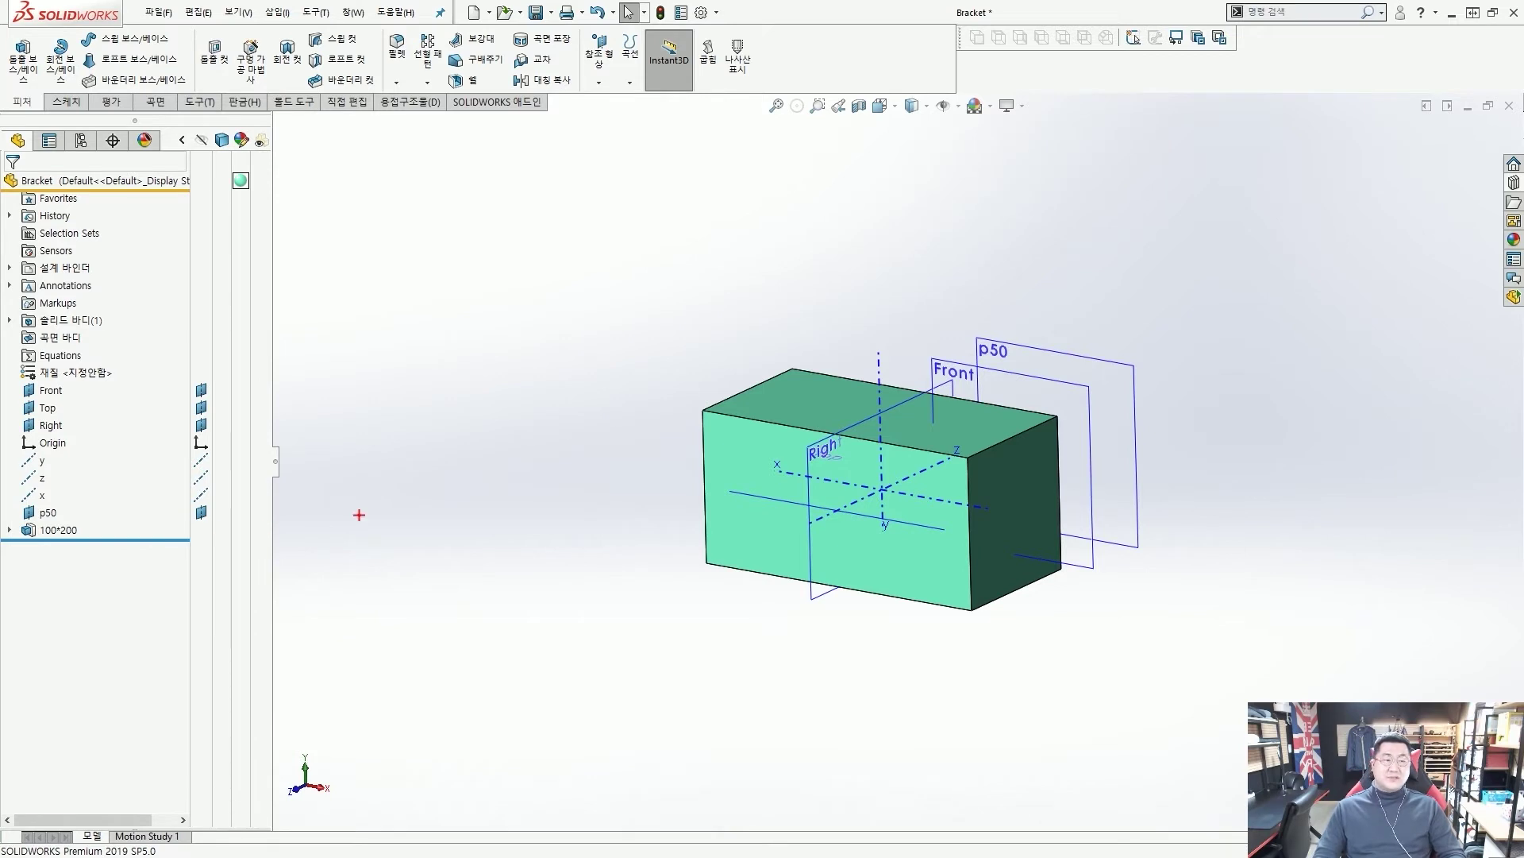
left_click(1513, 183)
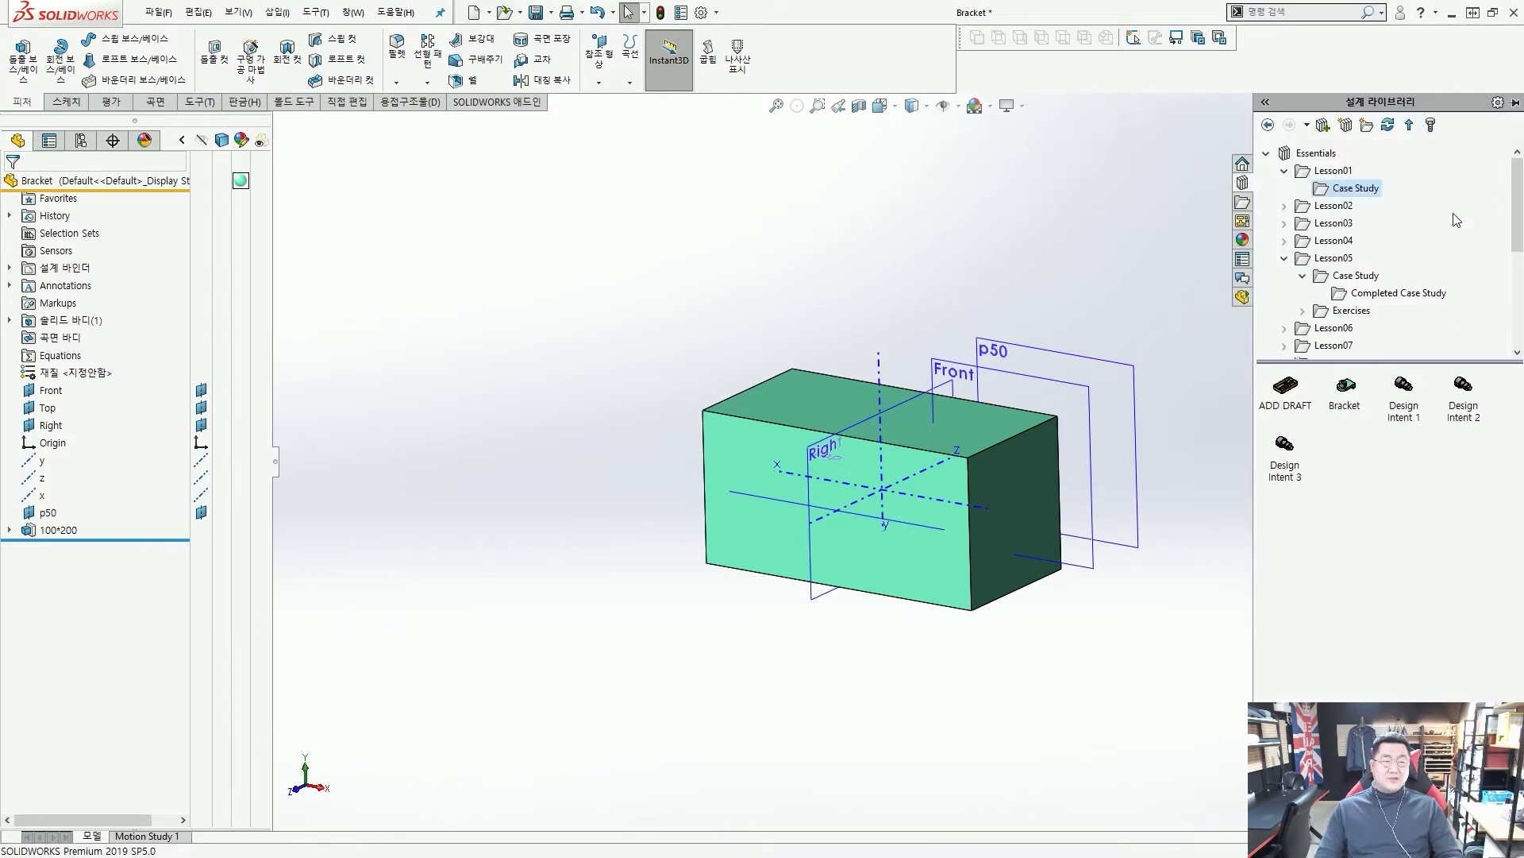
left_click(1362, 295)
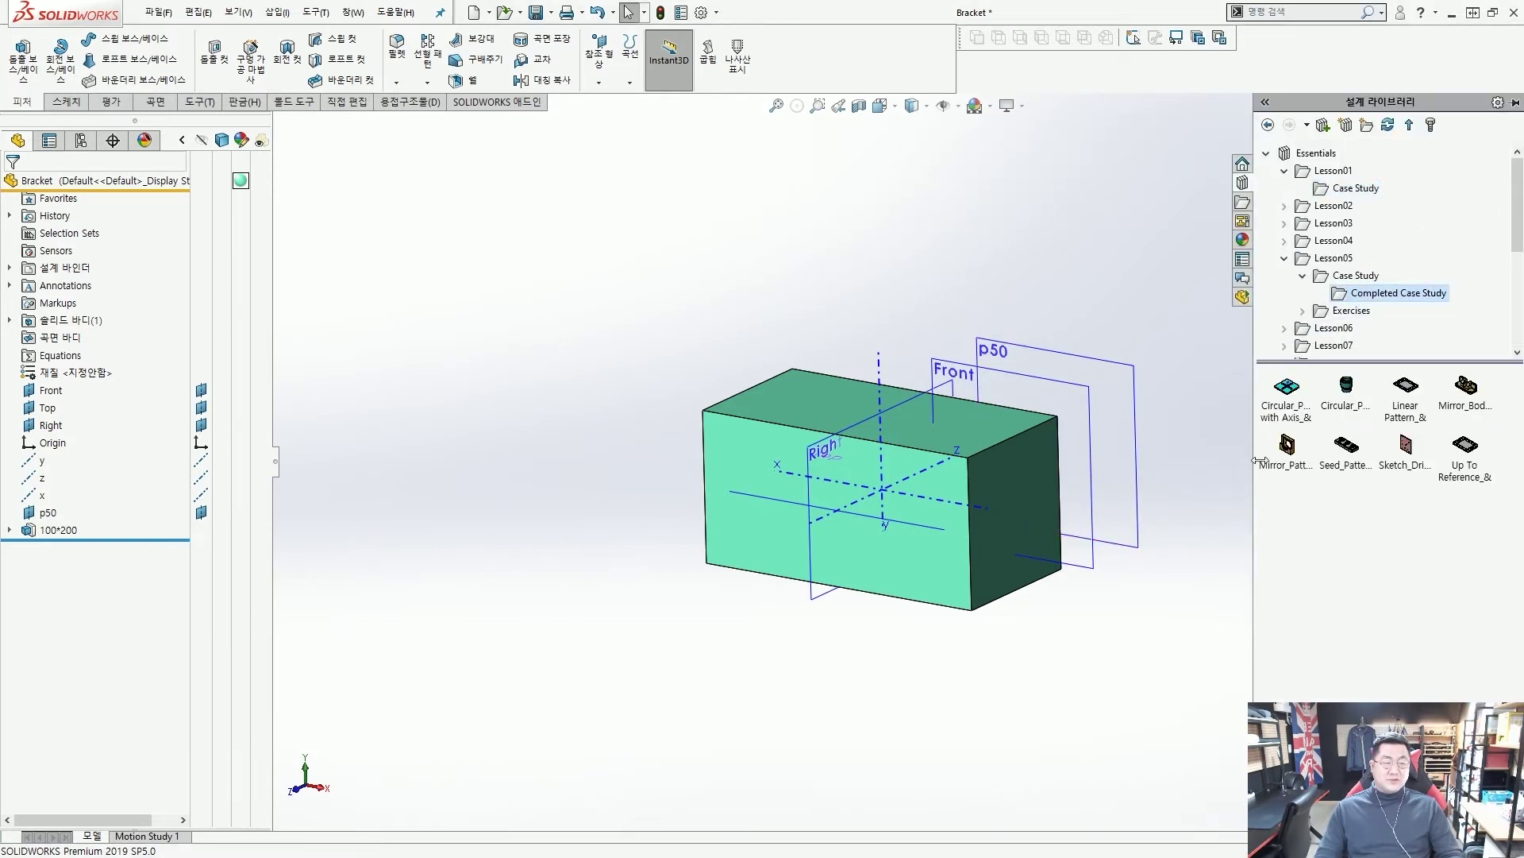
left_click_drag(1348, 449, 964, 445)
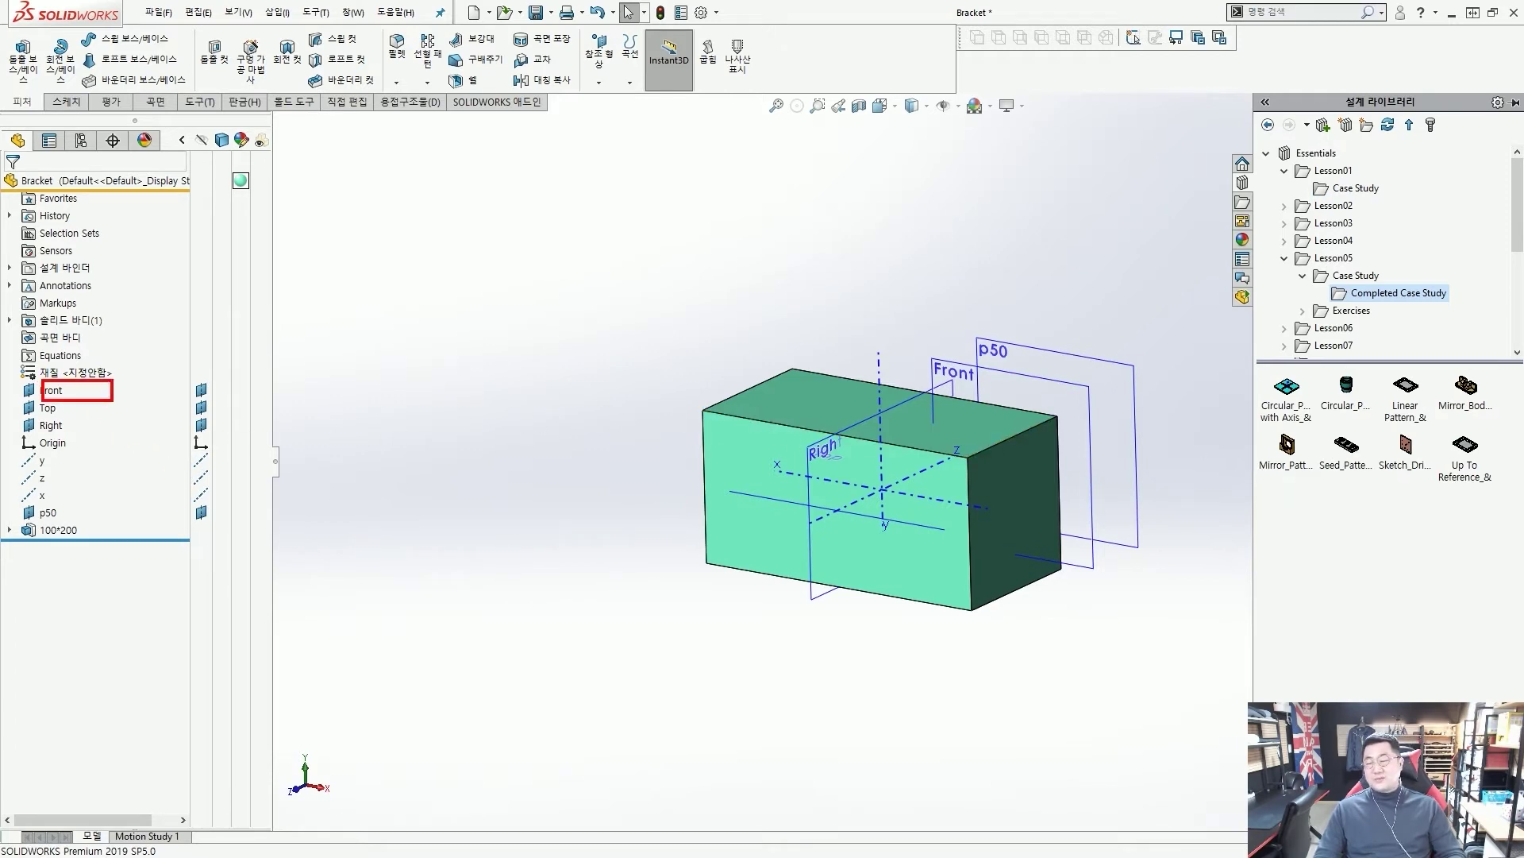
left_click_drag(92, 463, 208, 484)
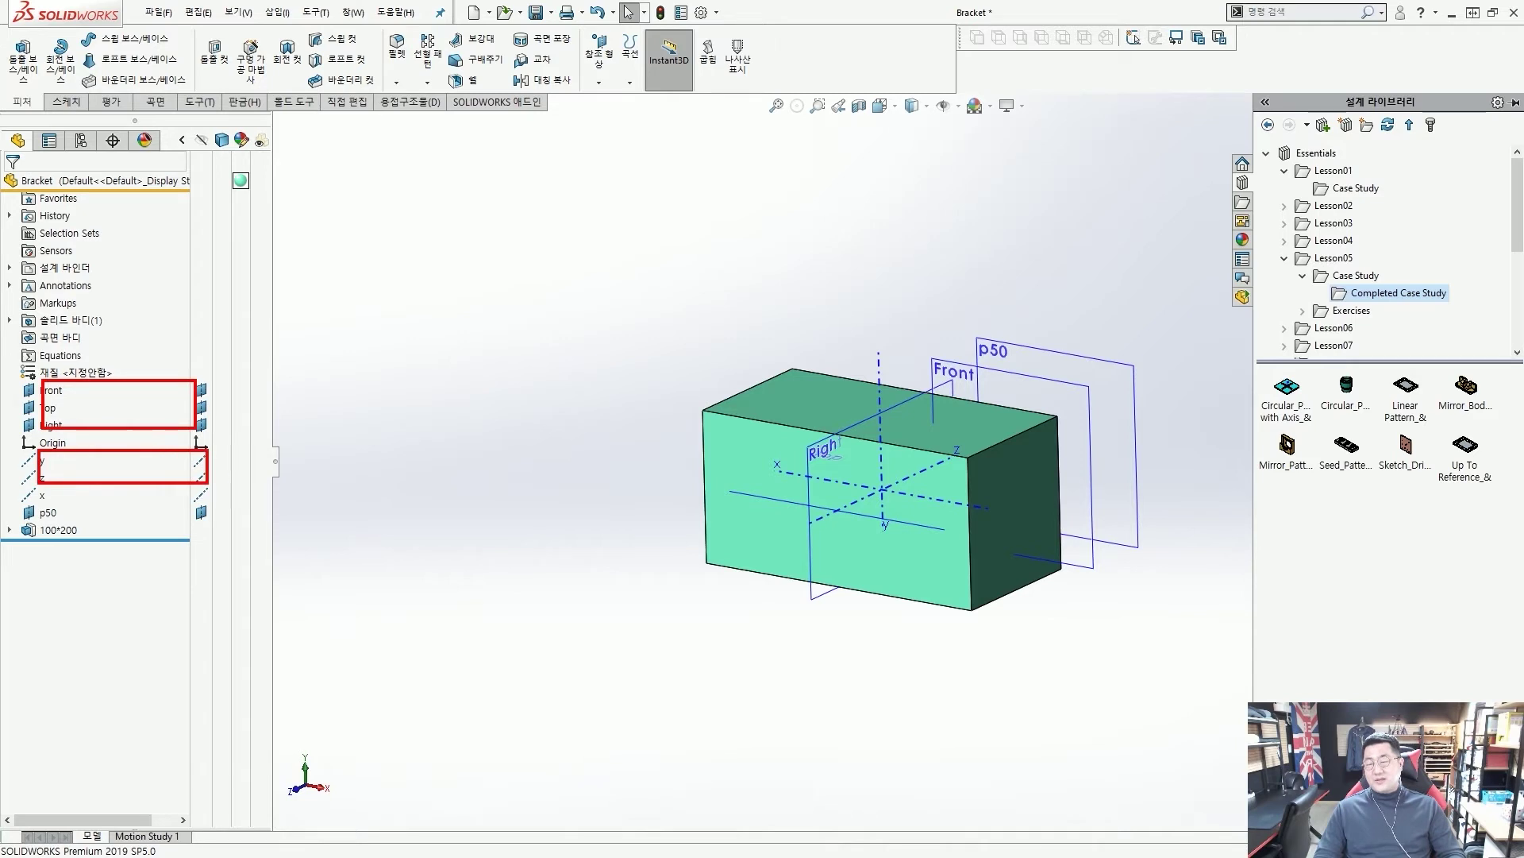
left_click_drag(37, 517, 206, 569)
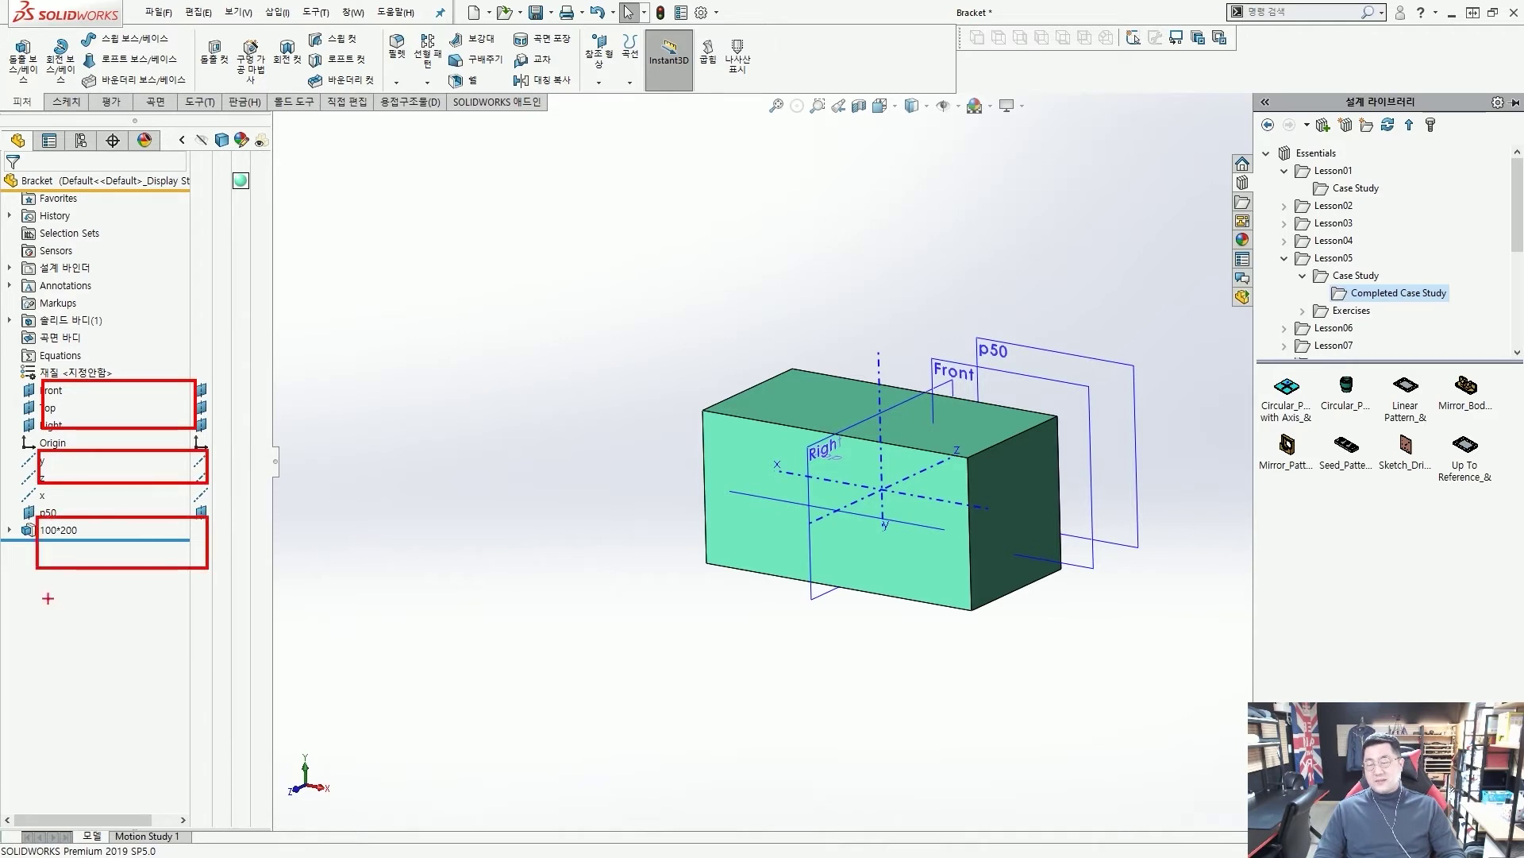
left_click_drag(48, 598, 206, 650)
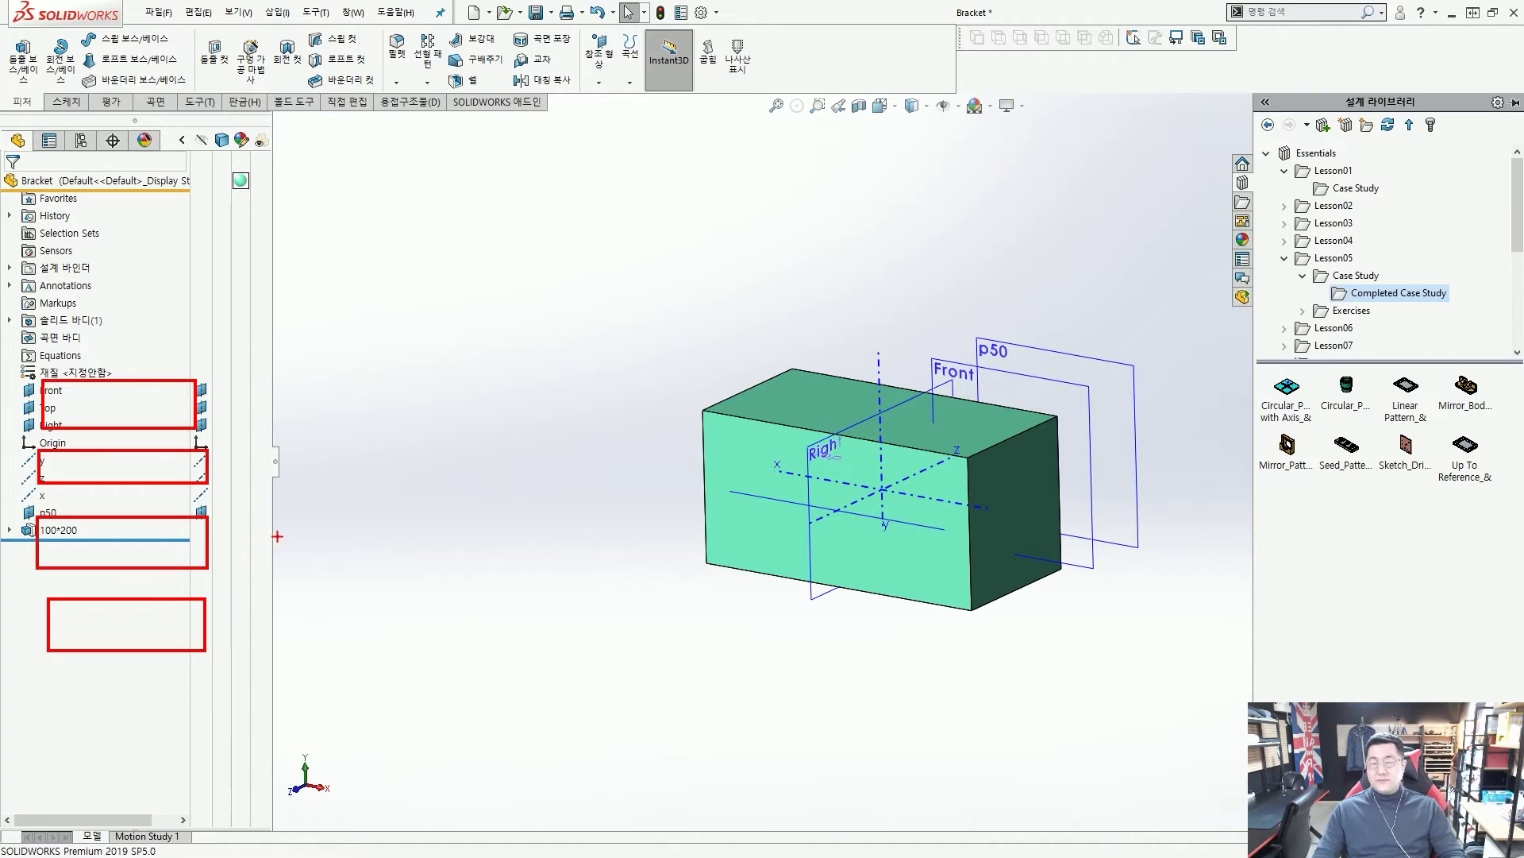
key("e")
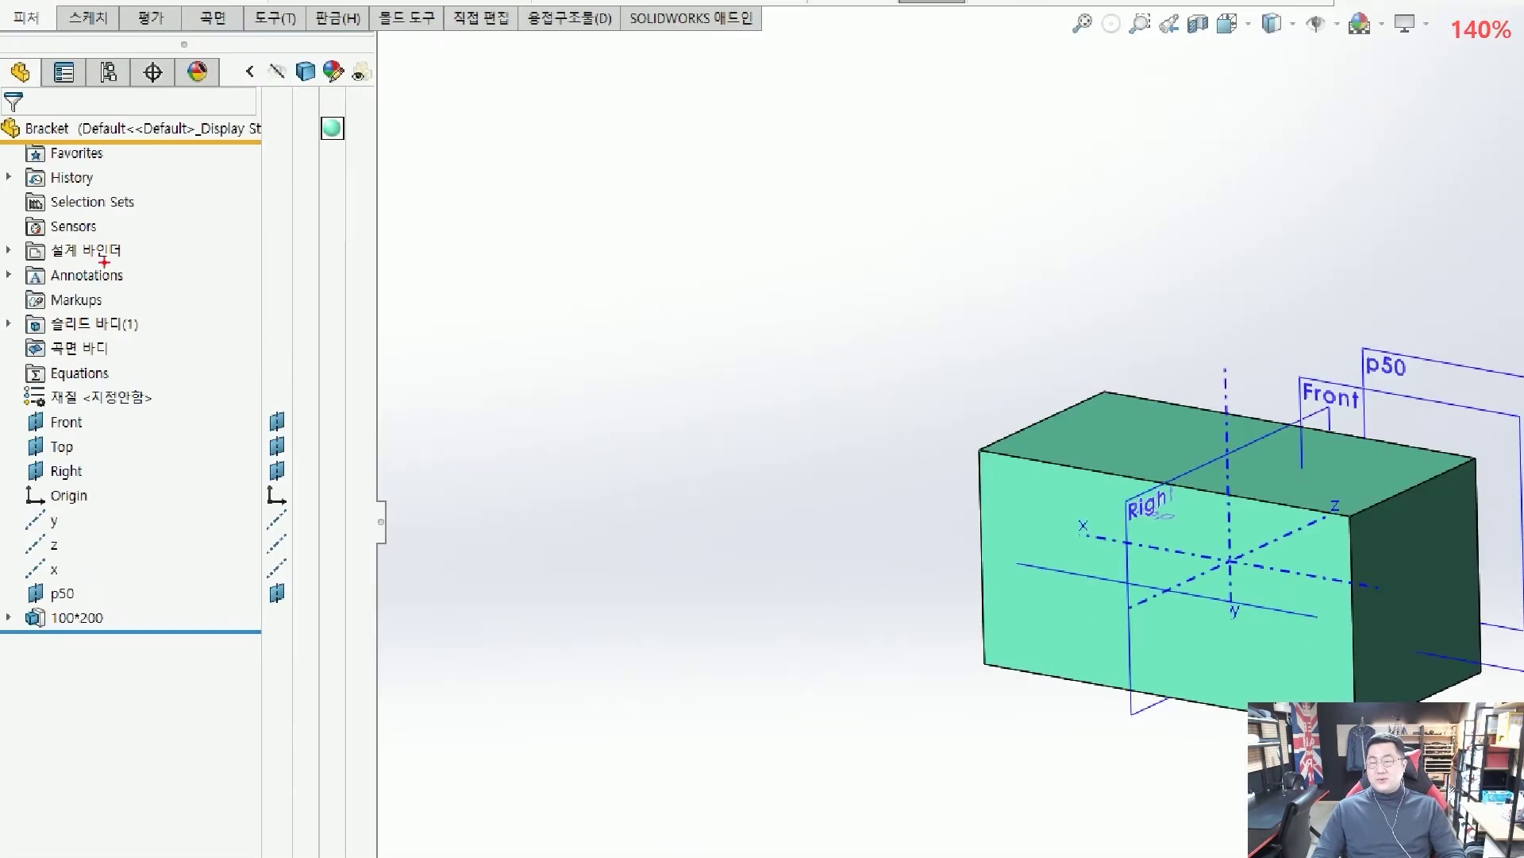
mouse_move(131, 208)
left_mouse_down()
mouse_move(176, 211)
mouse_move(173, 379)
left_mouse_up()
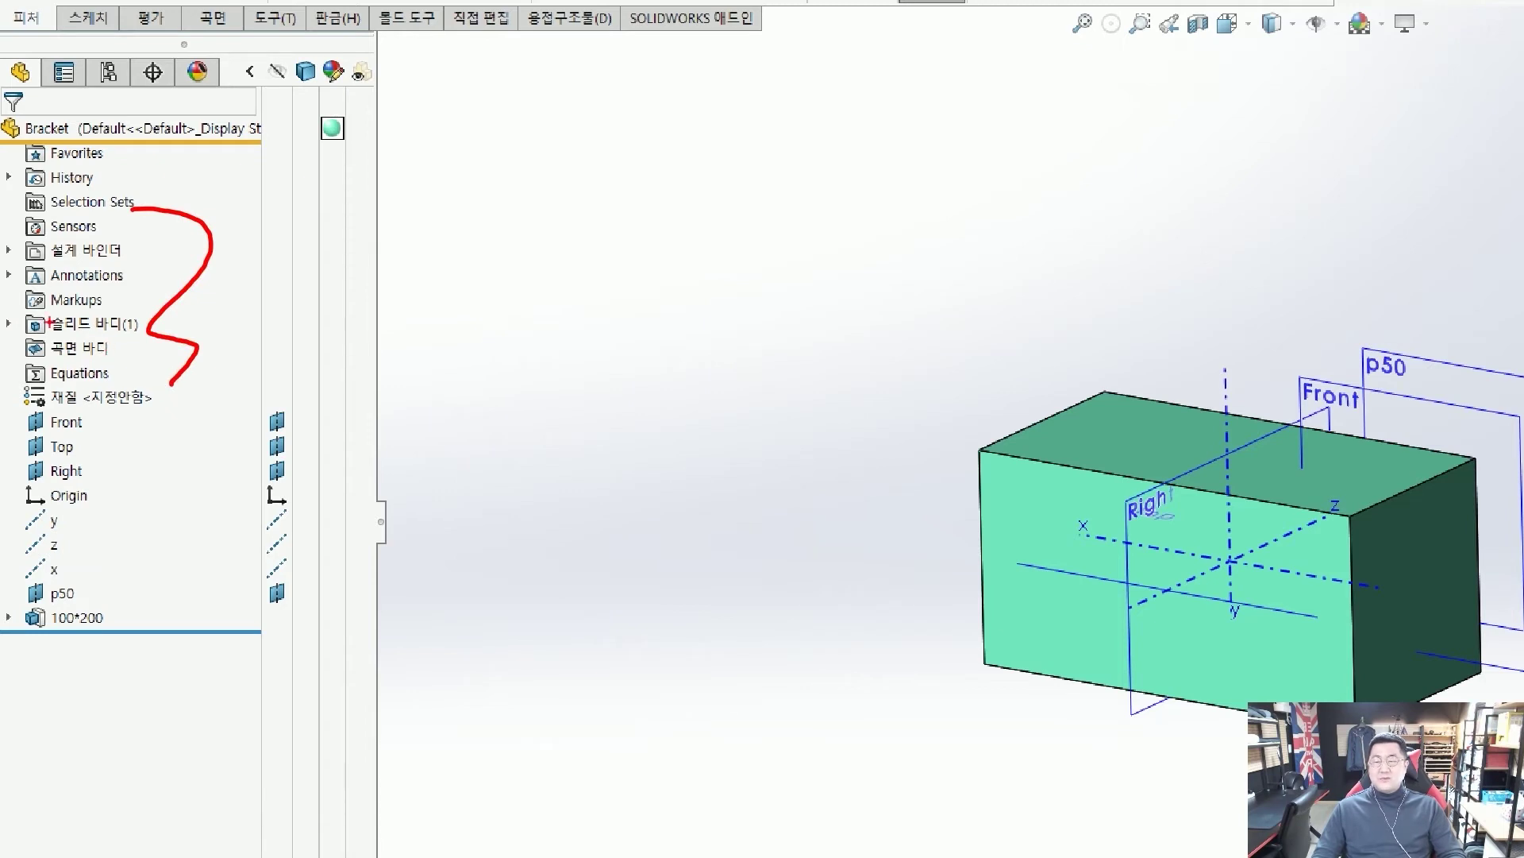
left_click_drag(4, 312, 153, 339, "ctrl")
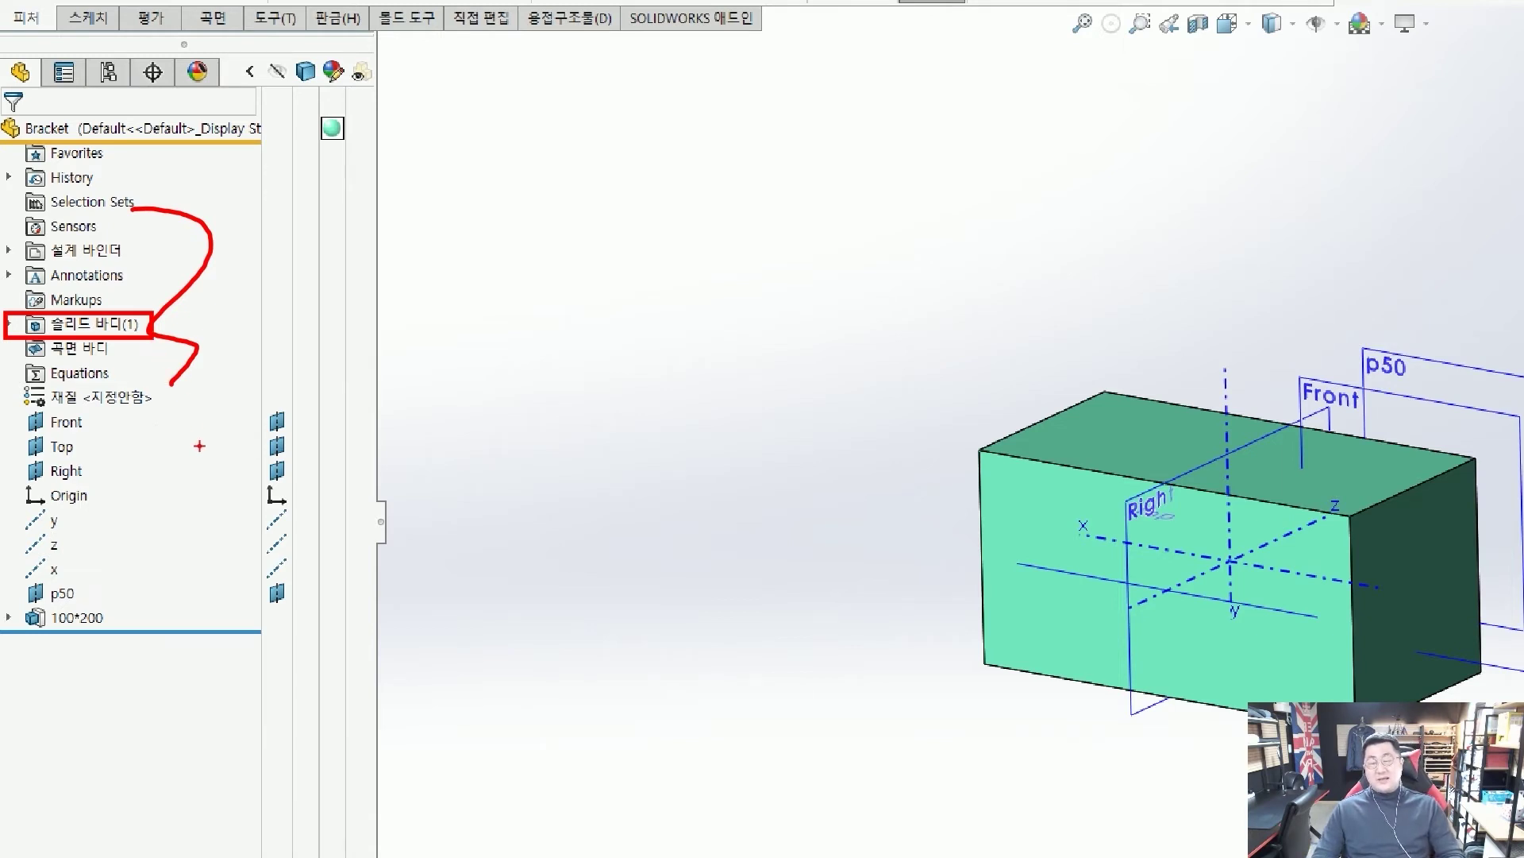
left_click_drag(14, 408, 306, 480)
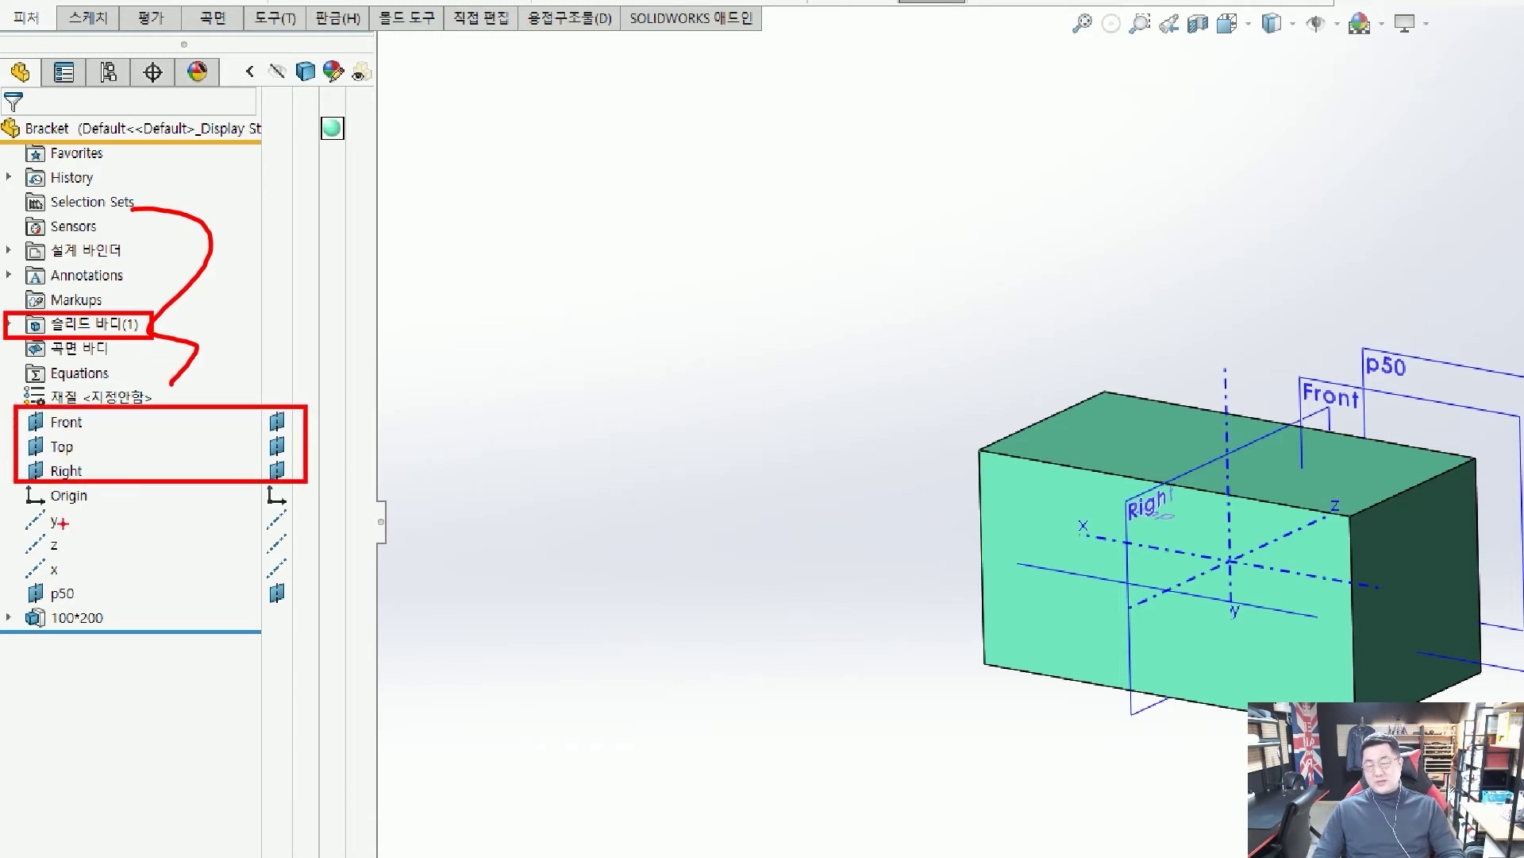
left_click_drag(17, 502, 318, 572)
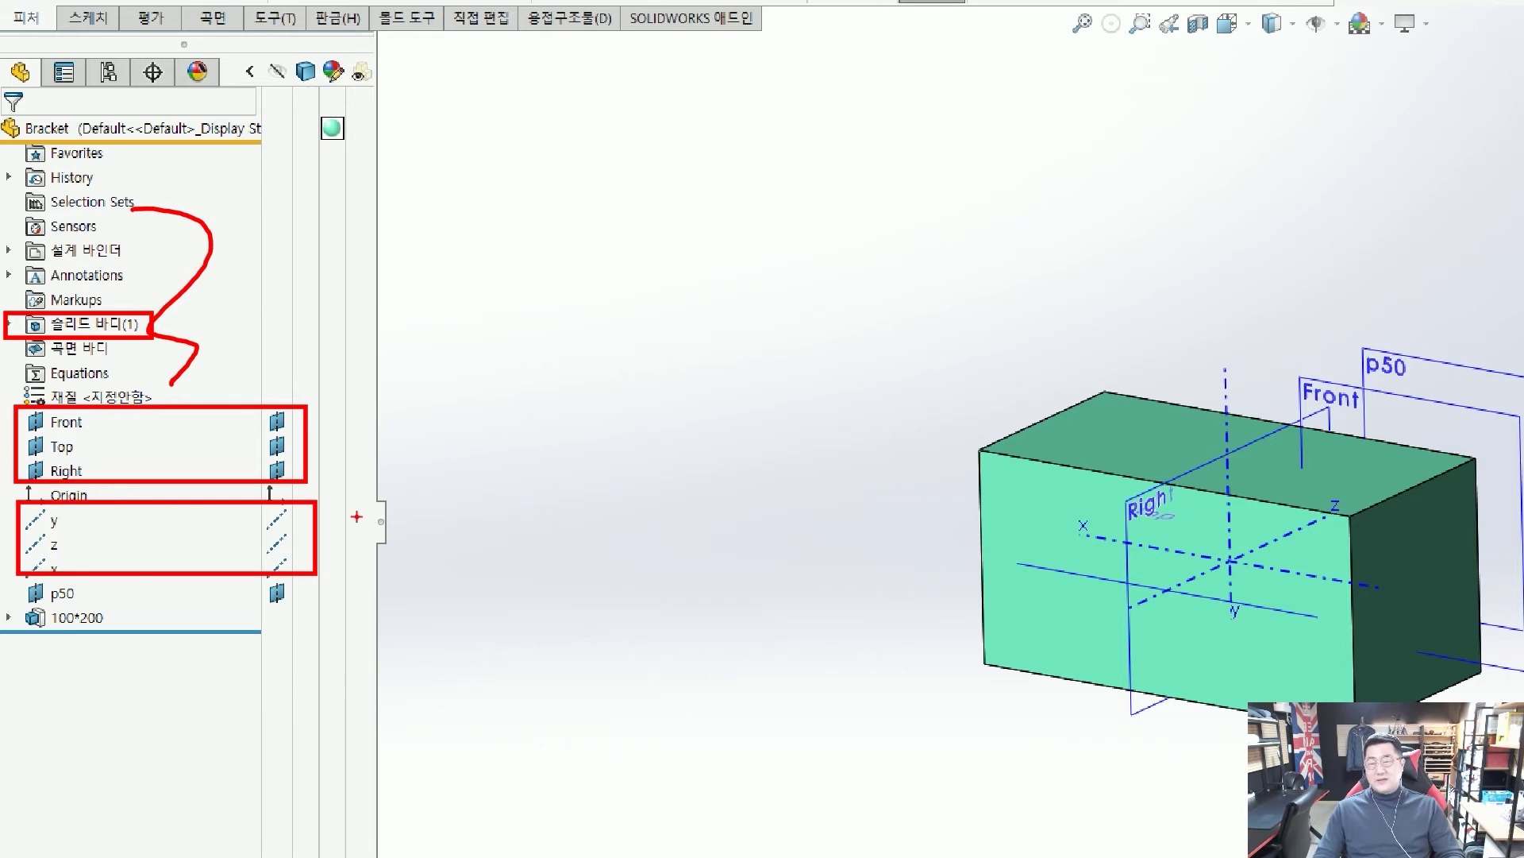
key("Escape")
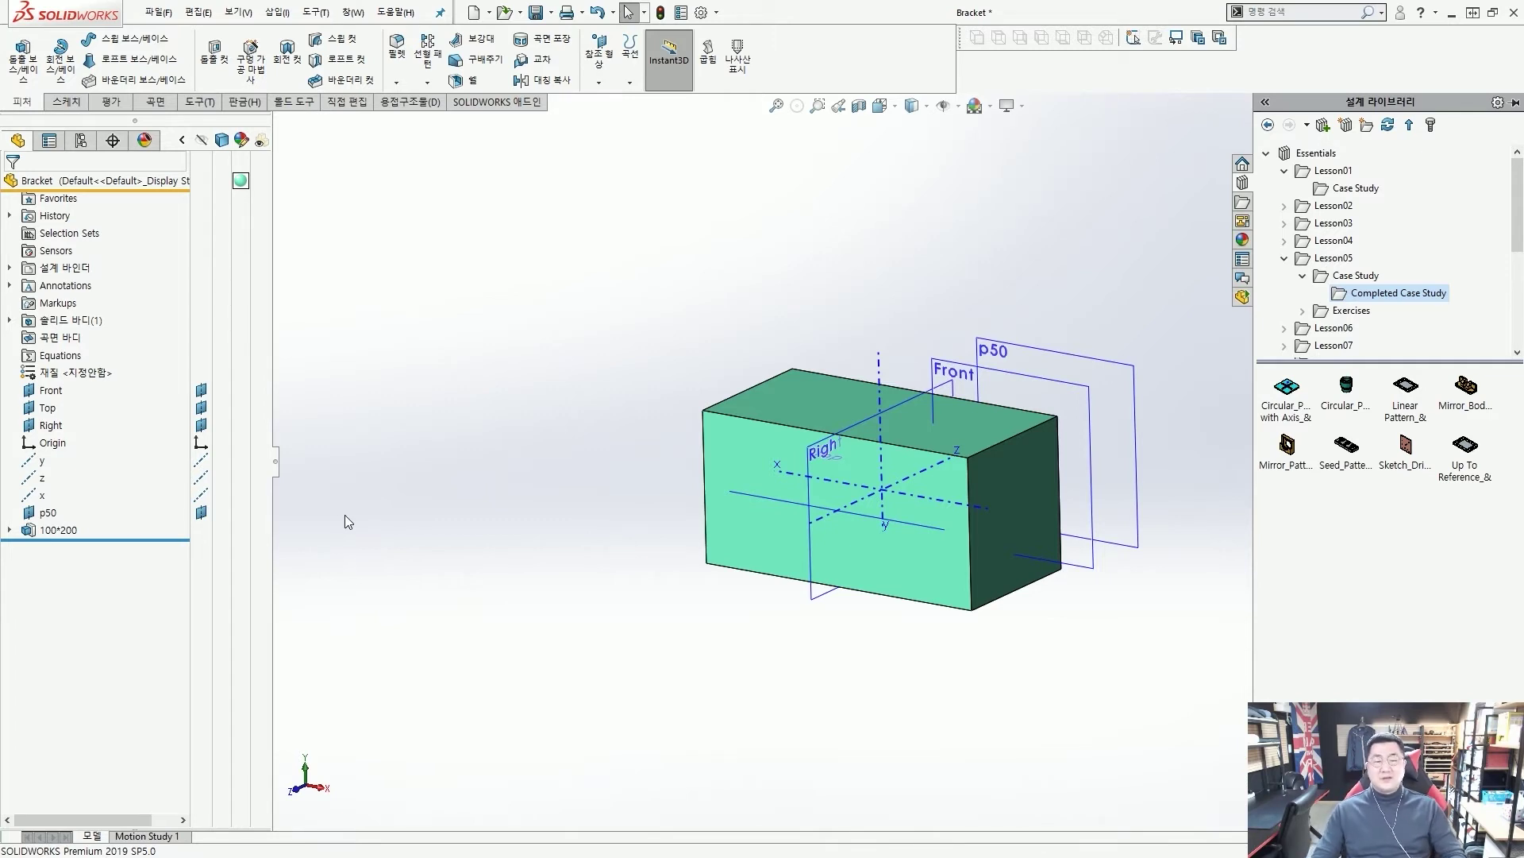
left_click(520, 445)
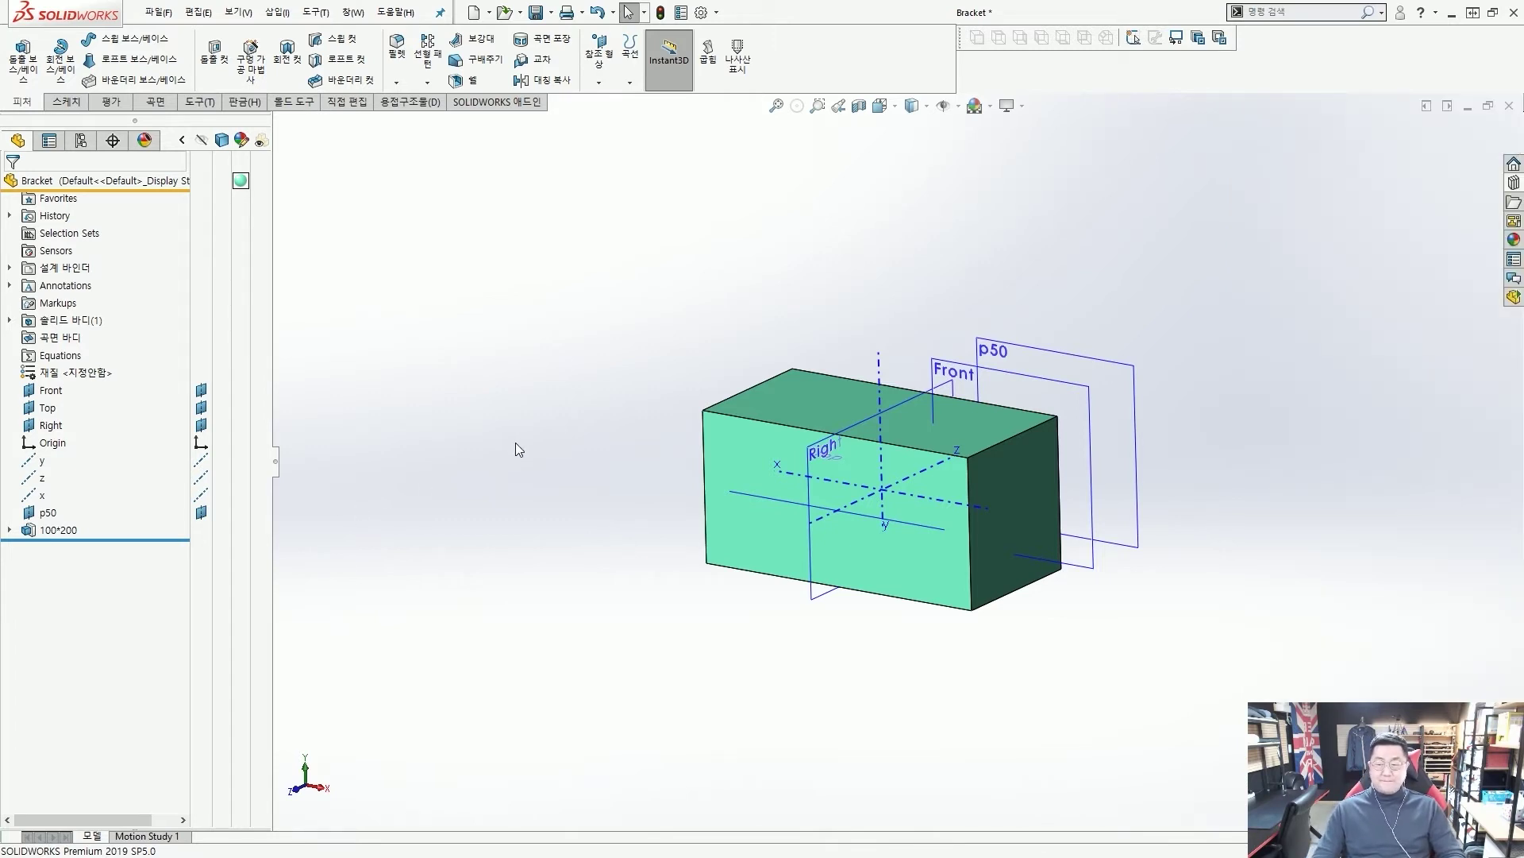
Step: Group the y, z and x axes into a new feature tree folder named 축 and expand the folder
left_click(36, 463)
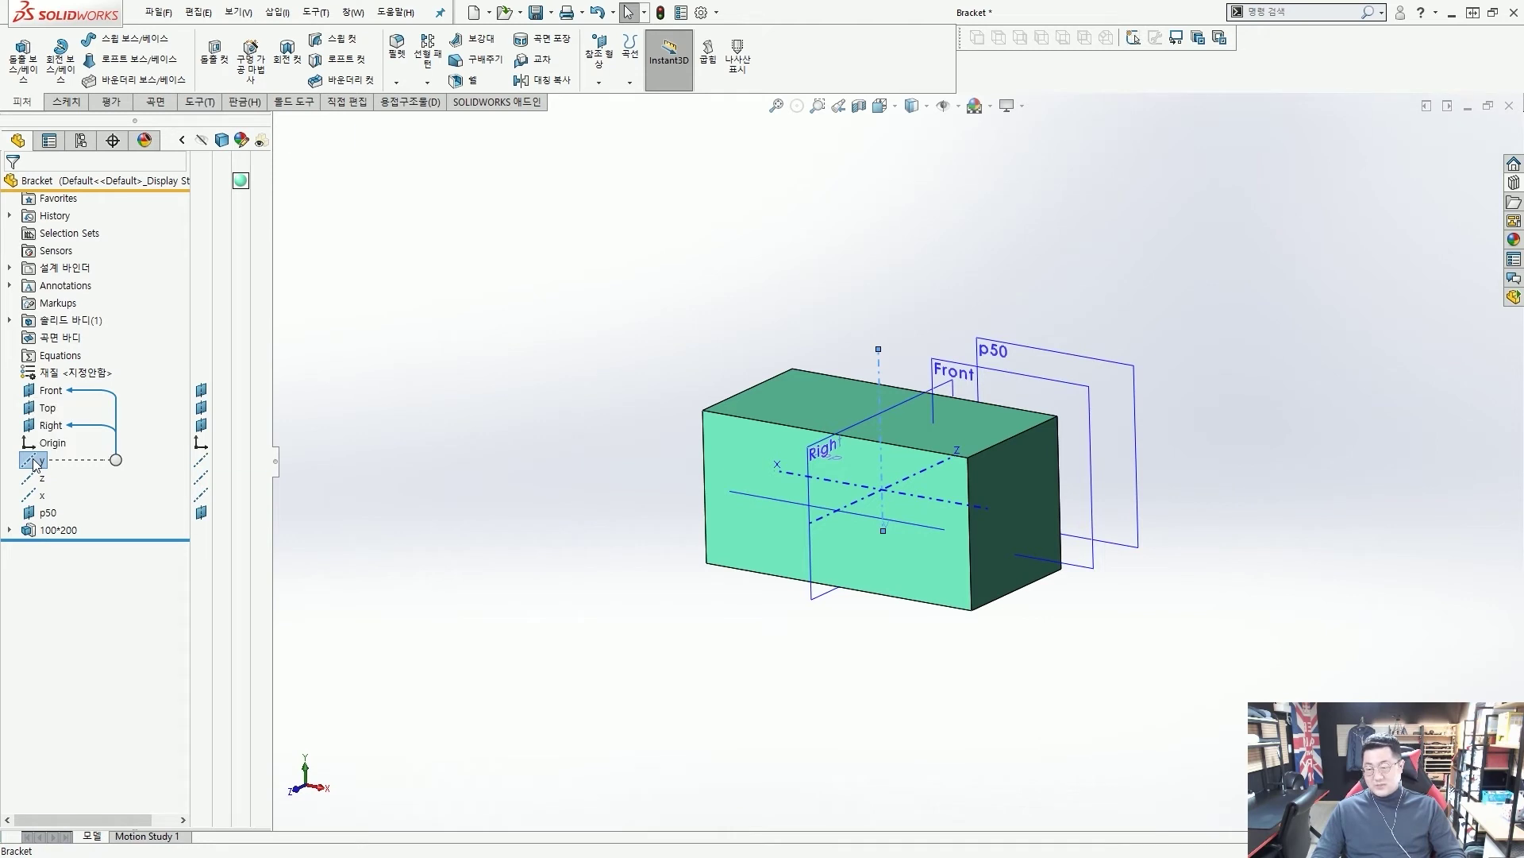
left_click(37, 499, "shift")
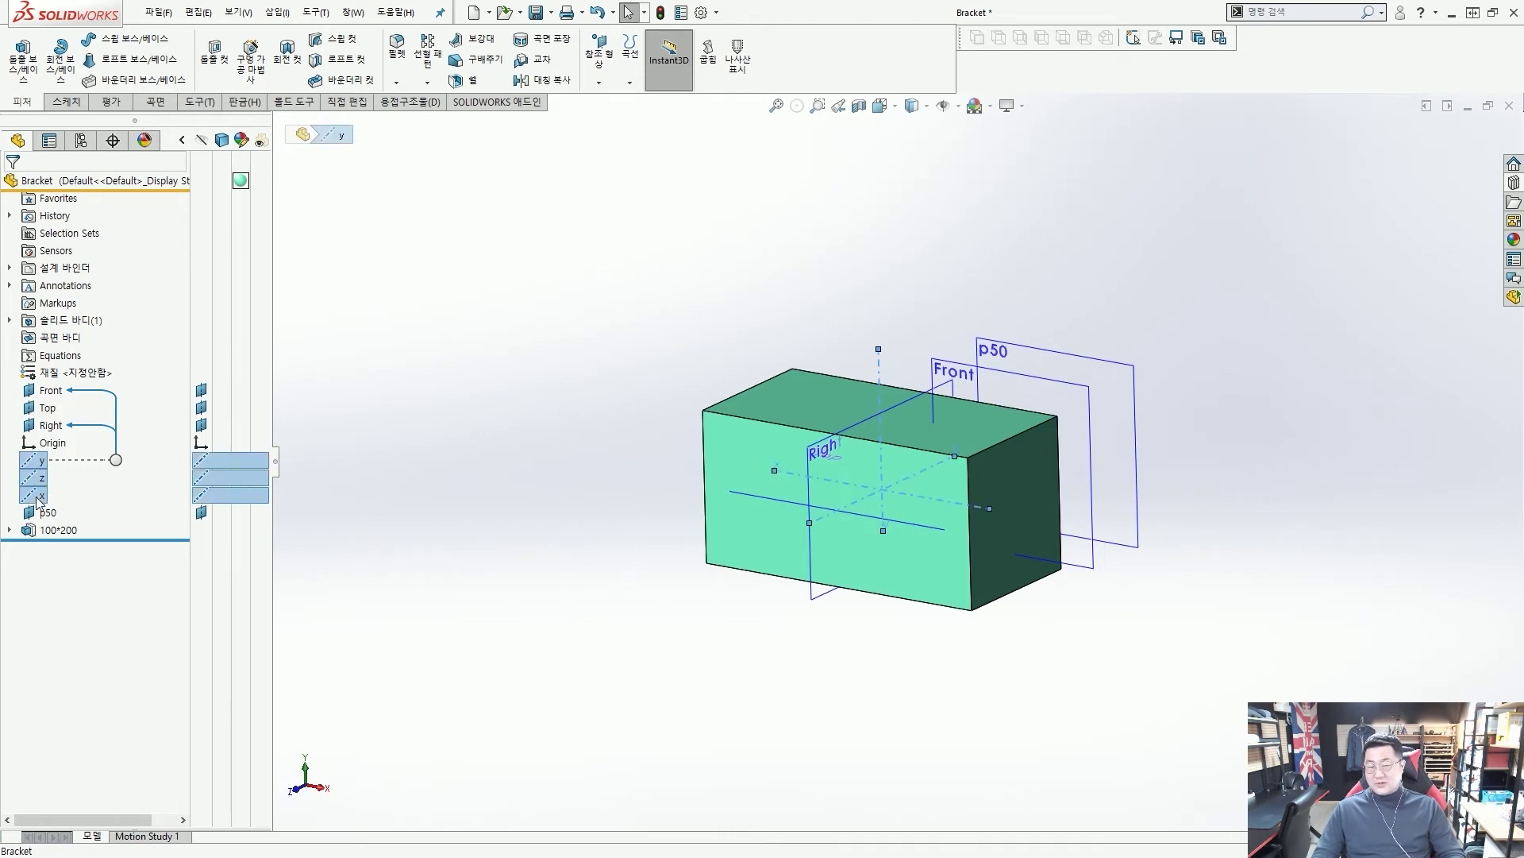
right_click(37, 500)
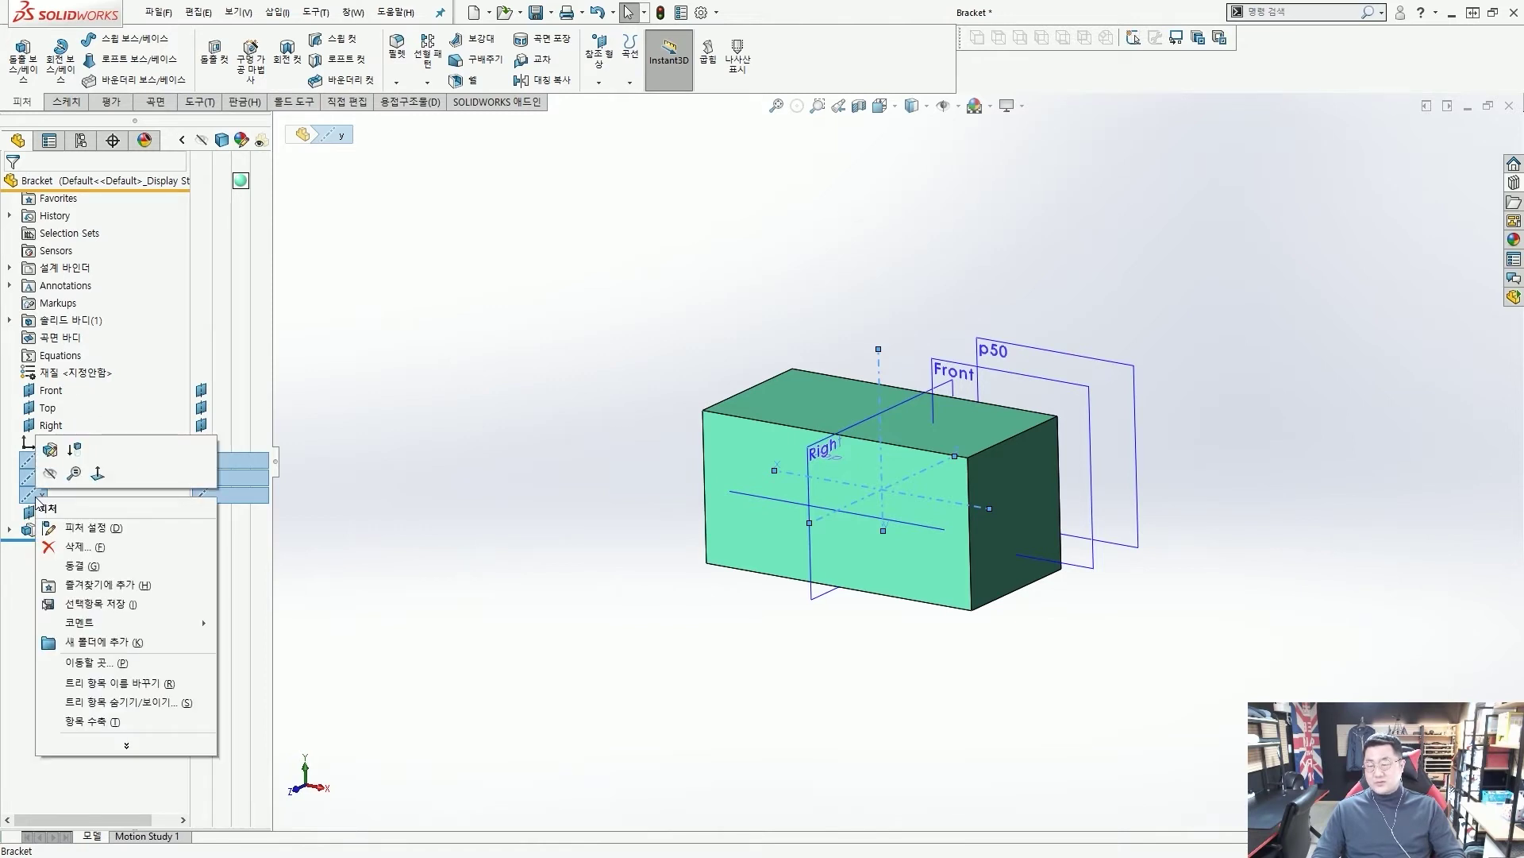
left_click(119, 642)
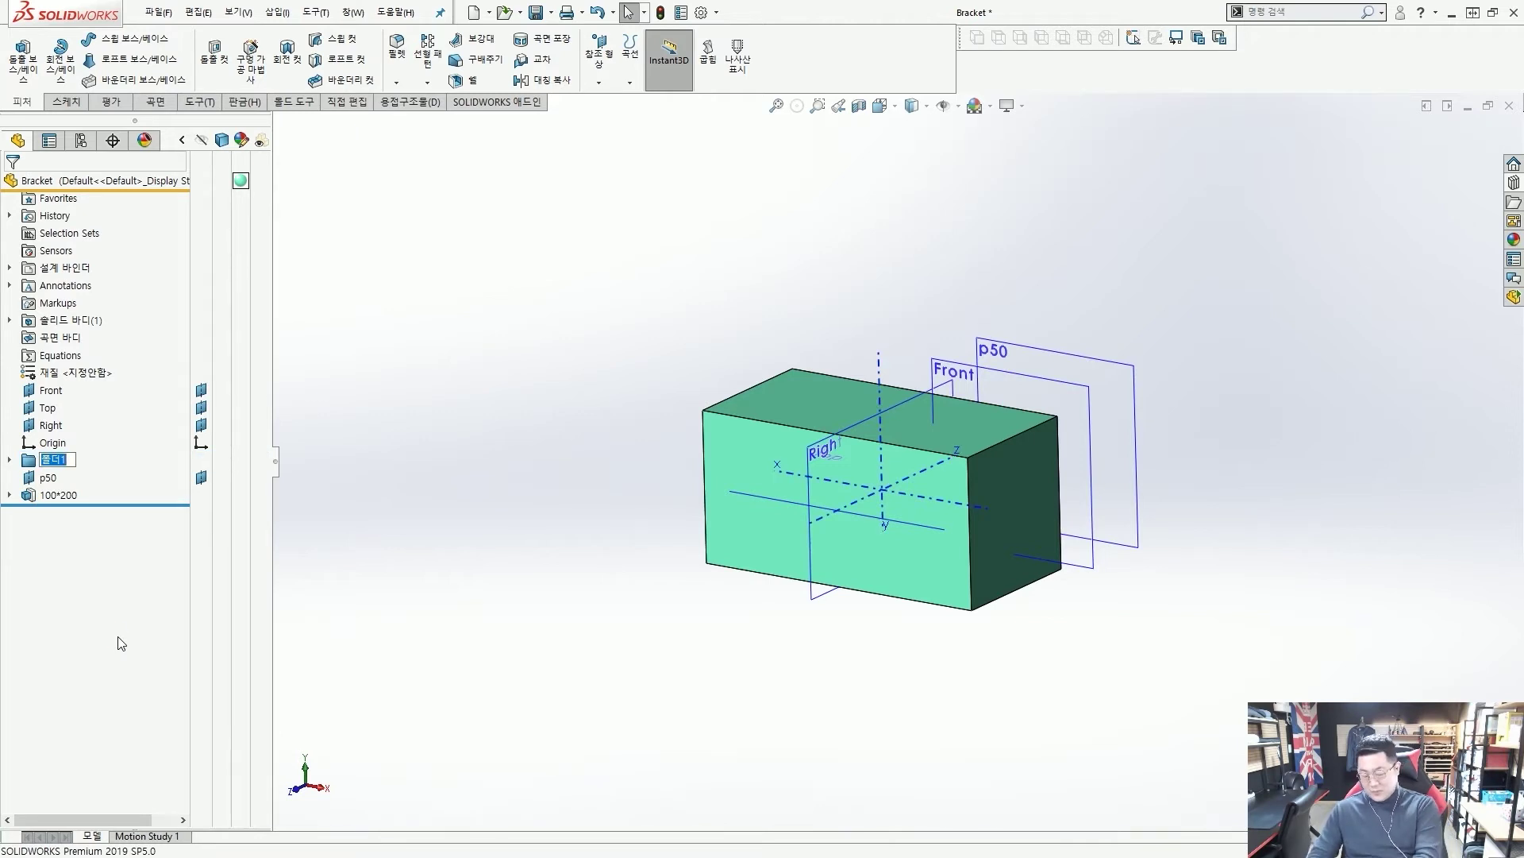
type("cn")
key("BackSpace")
key("BackSpace")
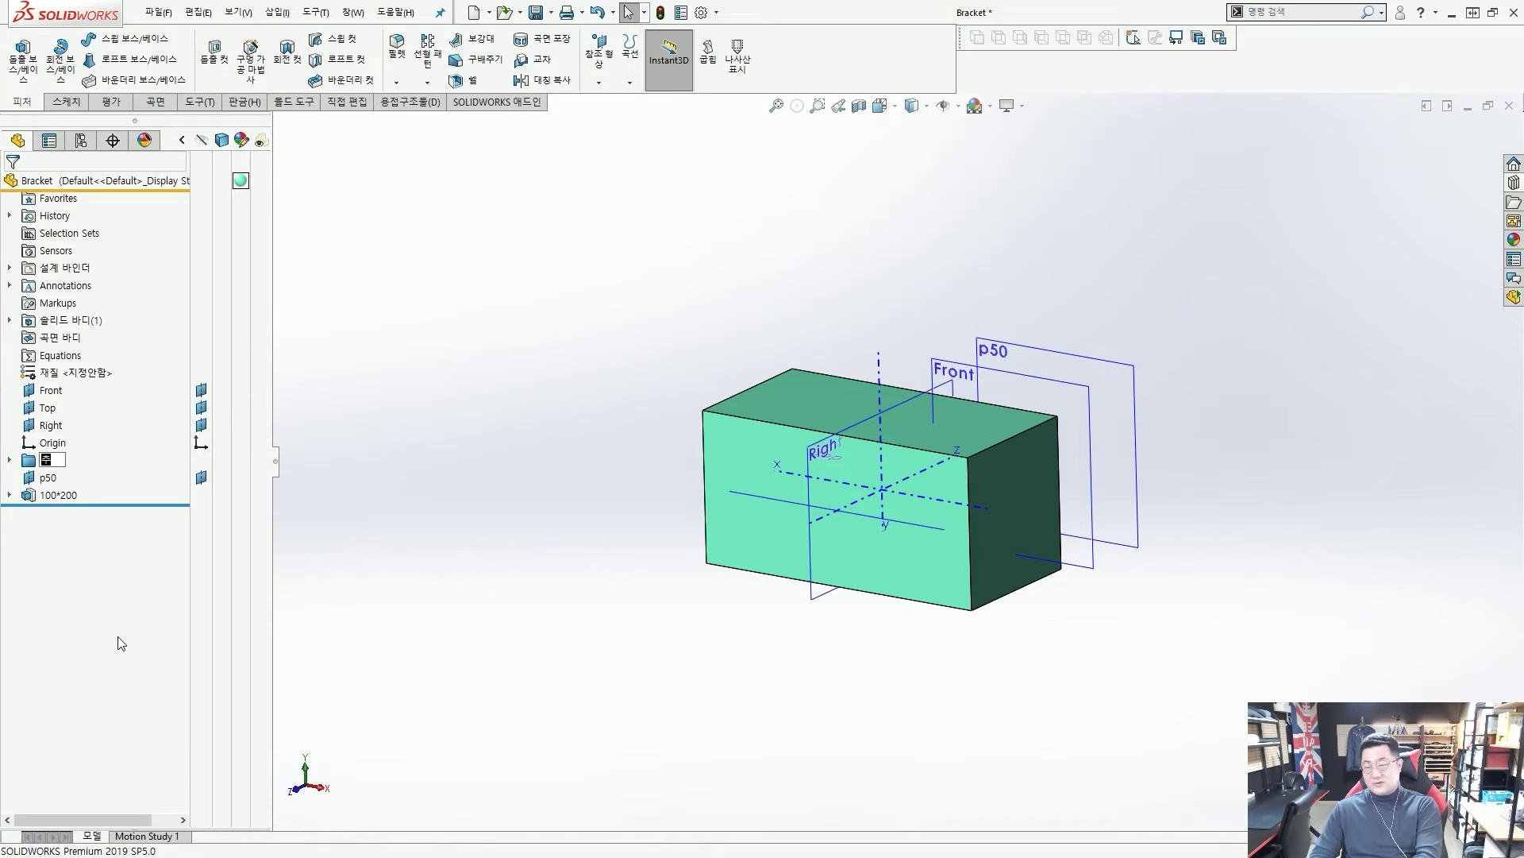
type("축")
key("Return")
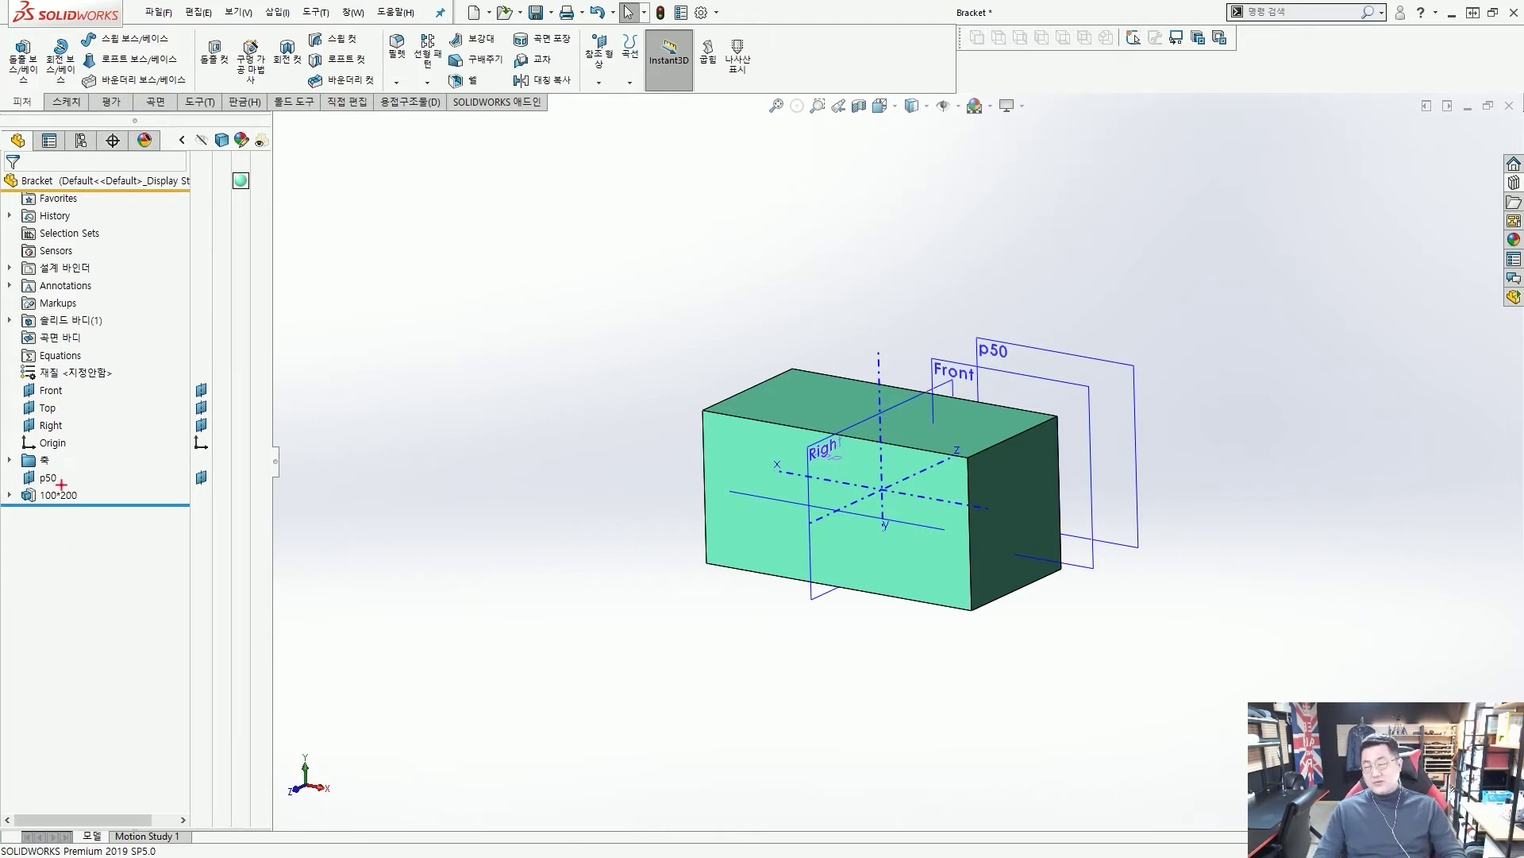
left_click(11, 460)
mouse_move(70, 516)
left_mouse_down()
mouse_move(43, 467)
mouse_move(74, 510)
left_mouse_up()
key("Escape")
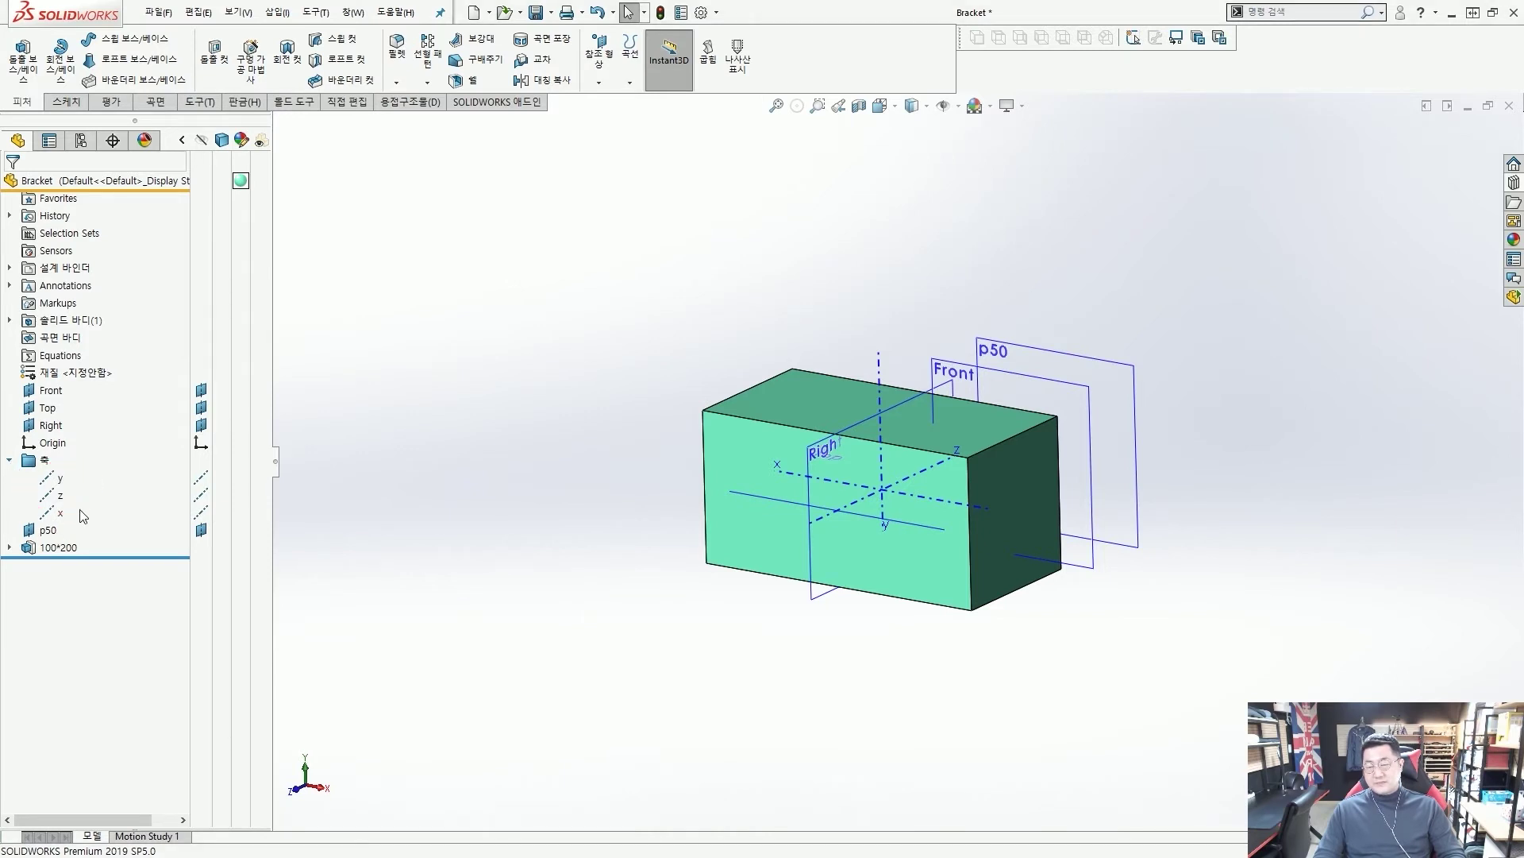
Step: Delete the 축 folder from the feature tree and keep the three axes it contains
left_click(37, 464)
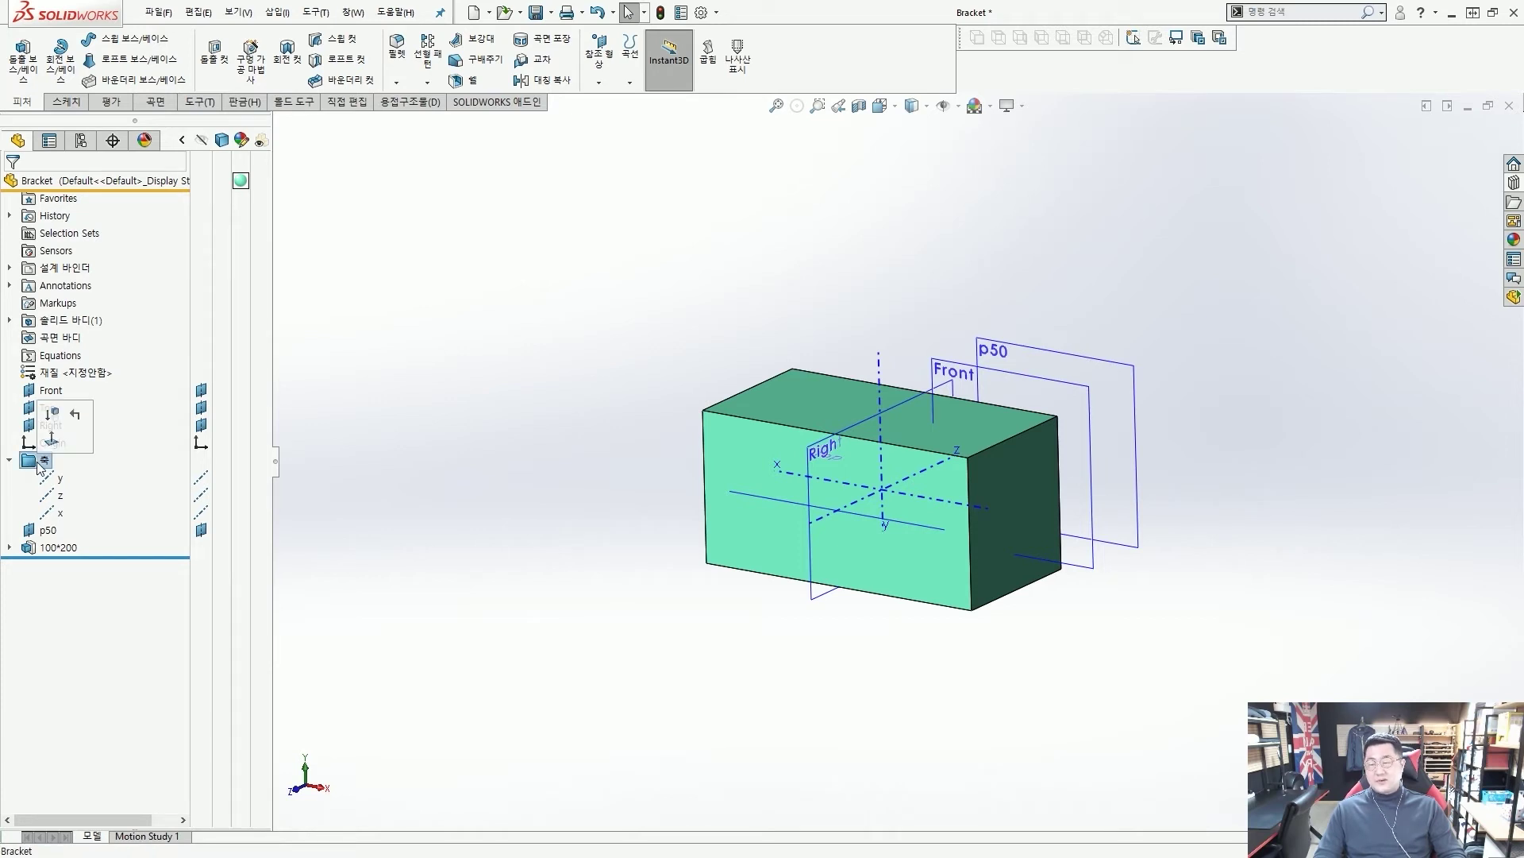
right_click(40, 466)
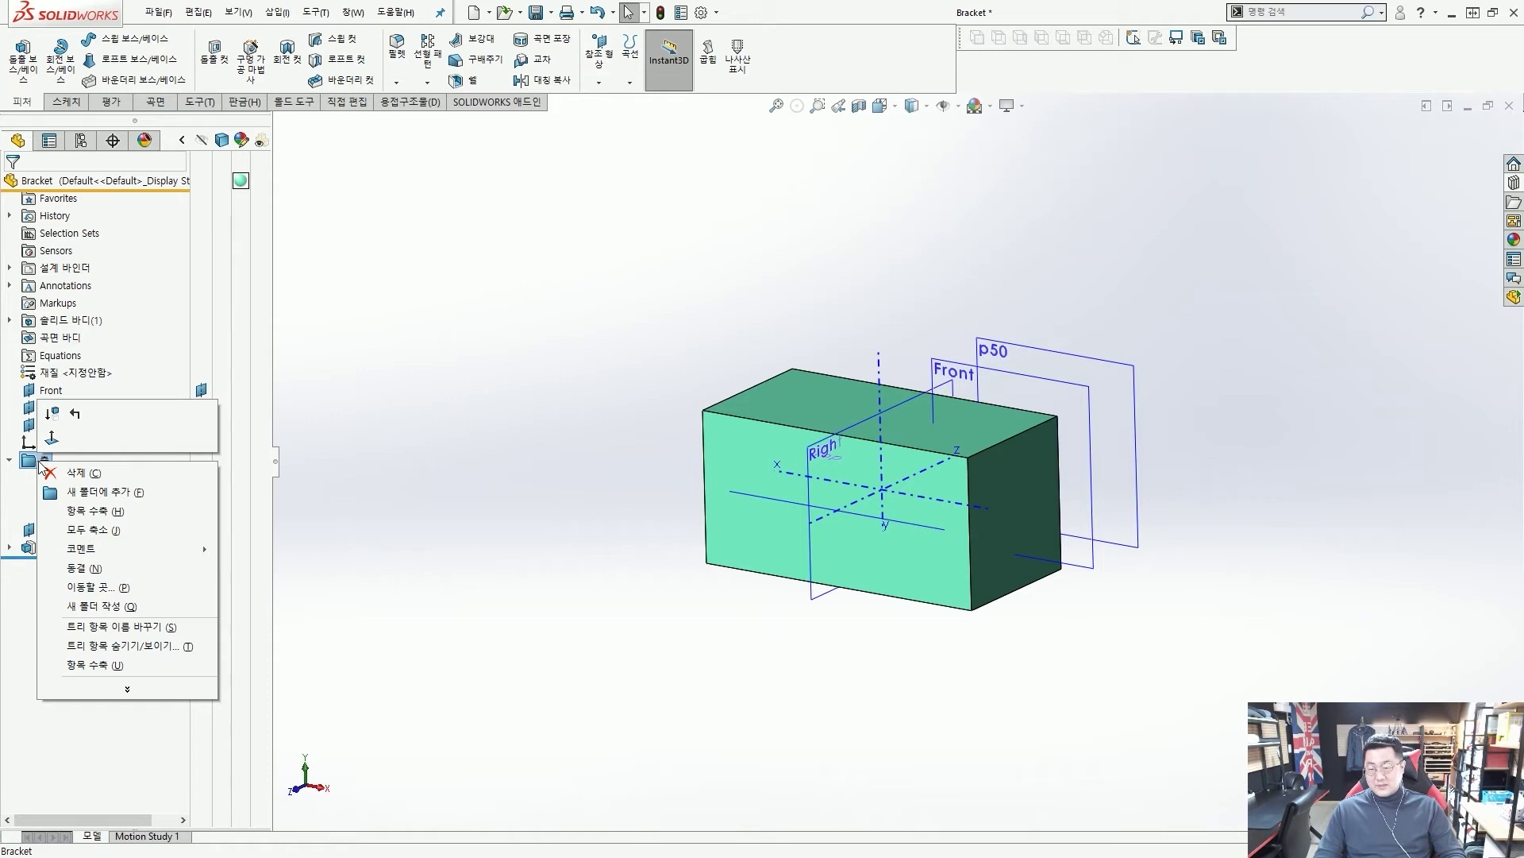
left_click(62, 472)
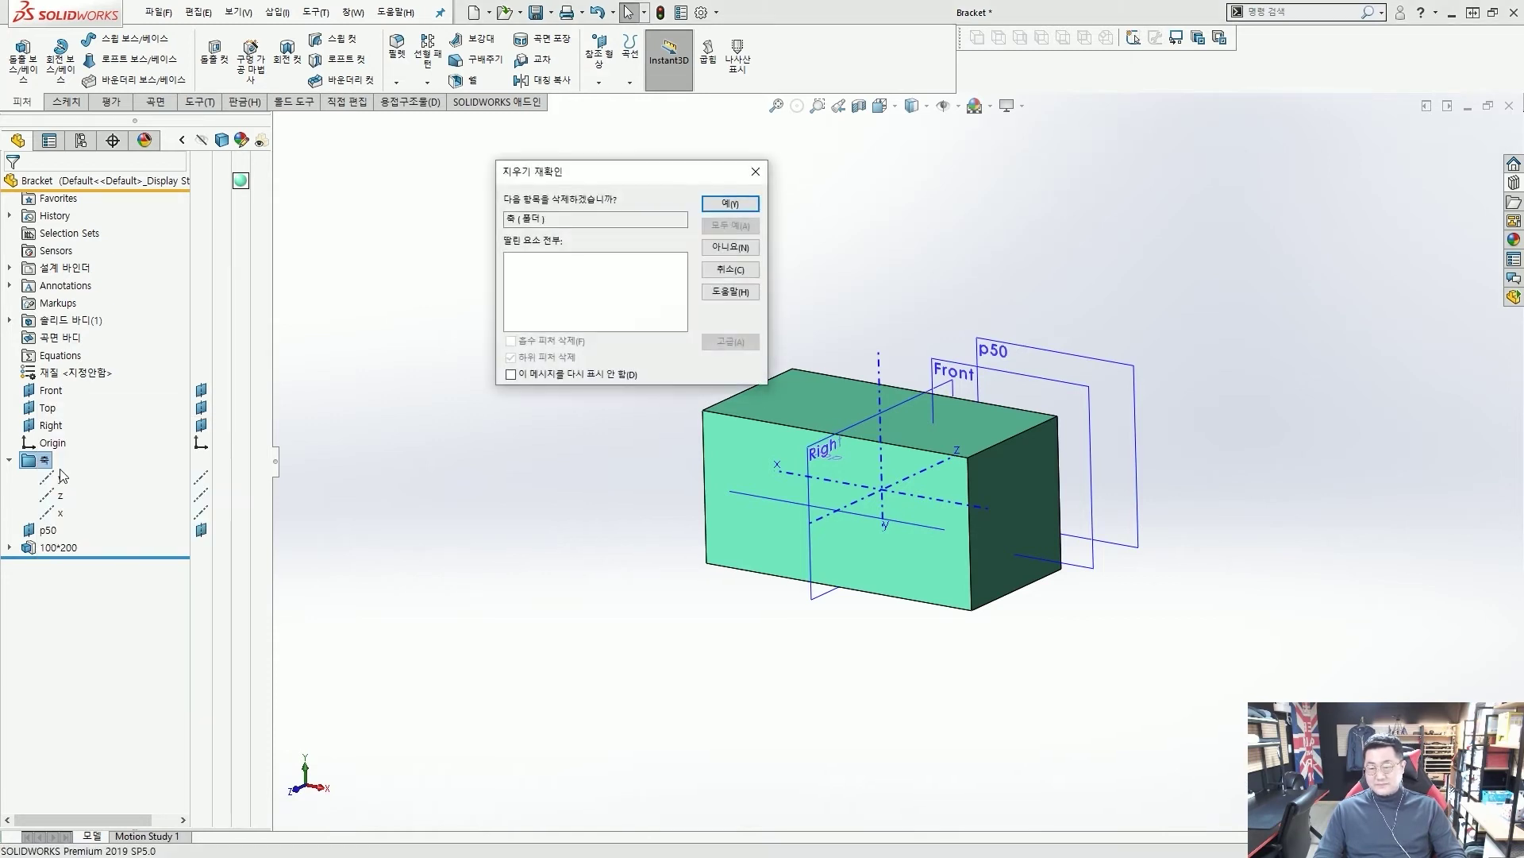
left_click(730, 204)
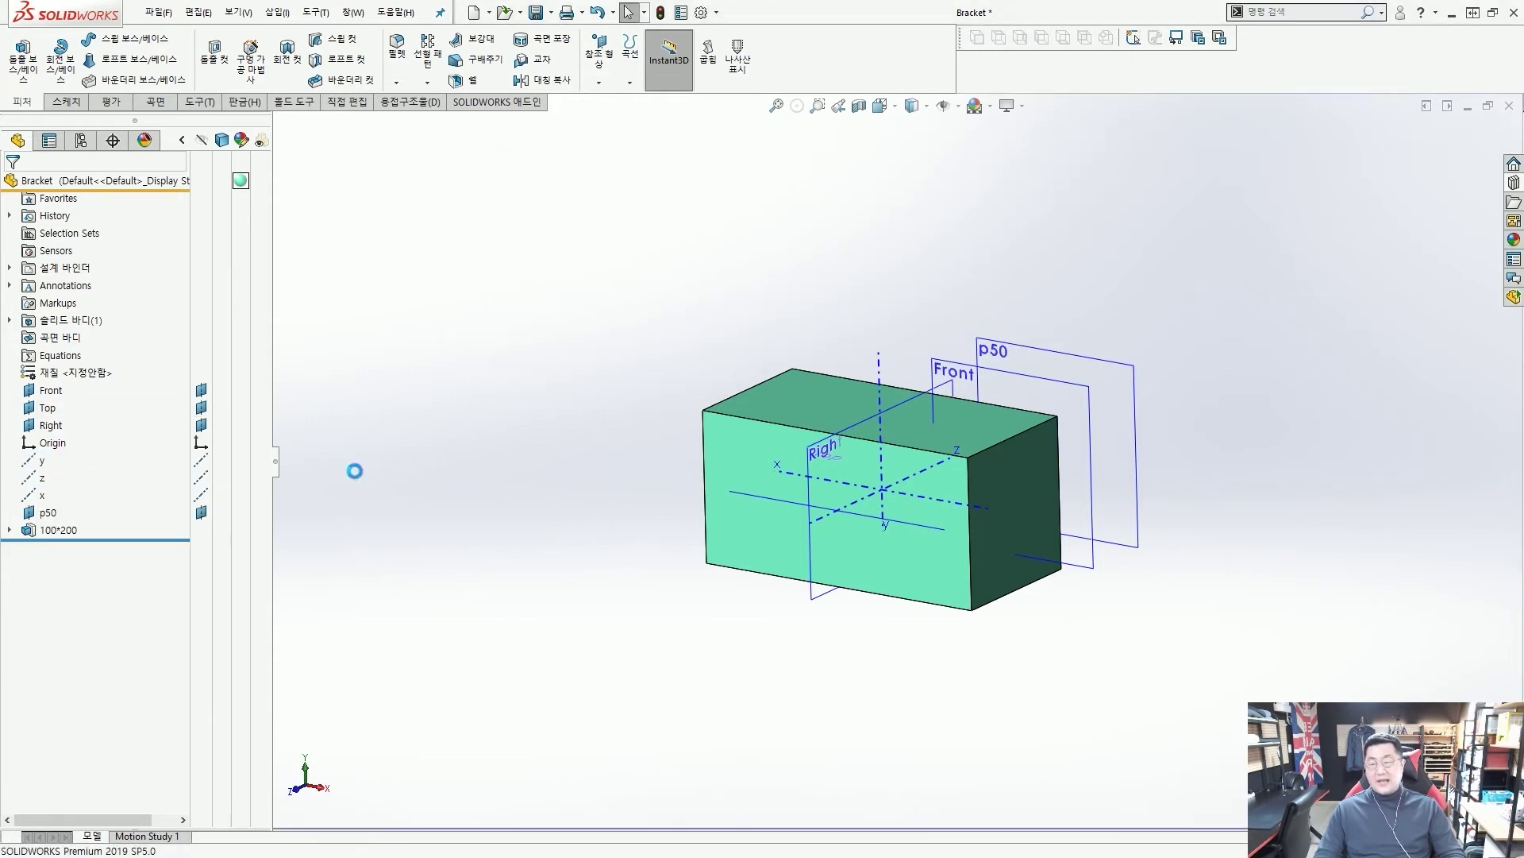
mouse_move(62, 456)
left_mouse_down()
mouse_move(83, 488)
mouse_move(70, 492)
left_mouse_up()
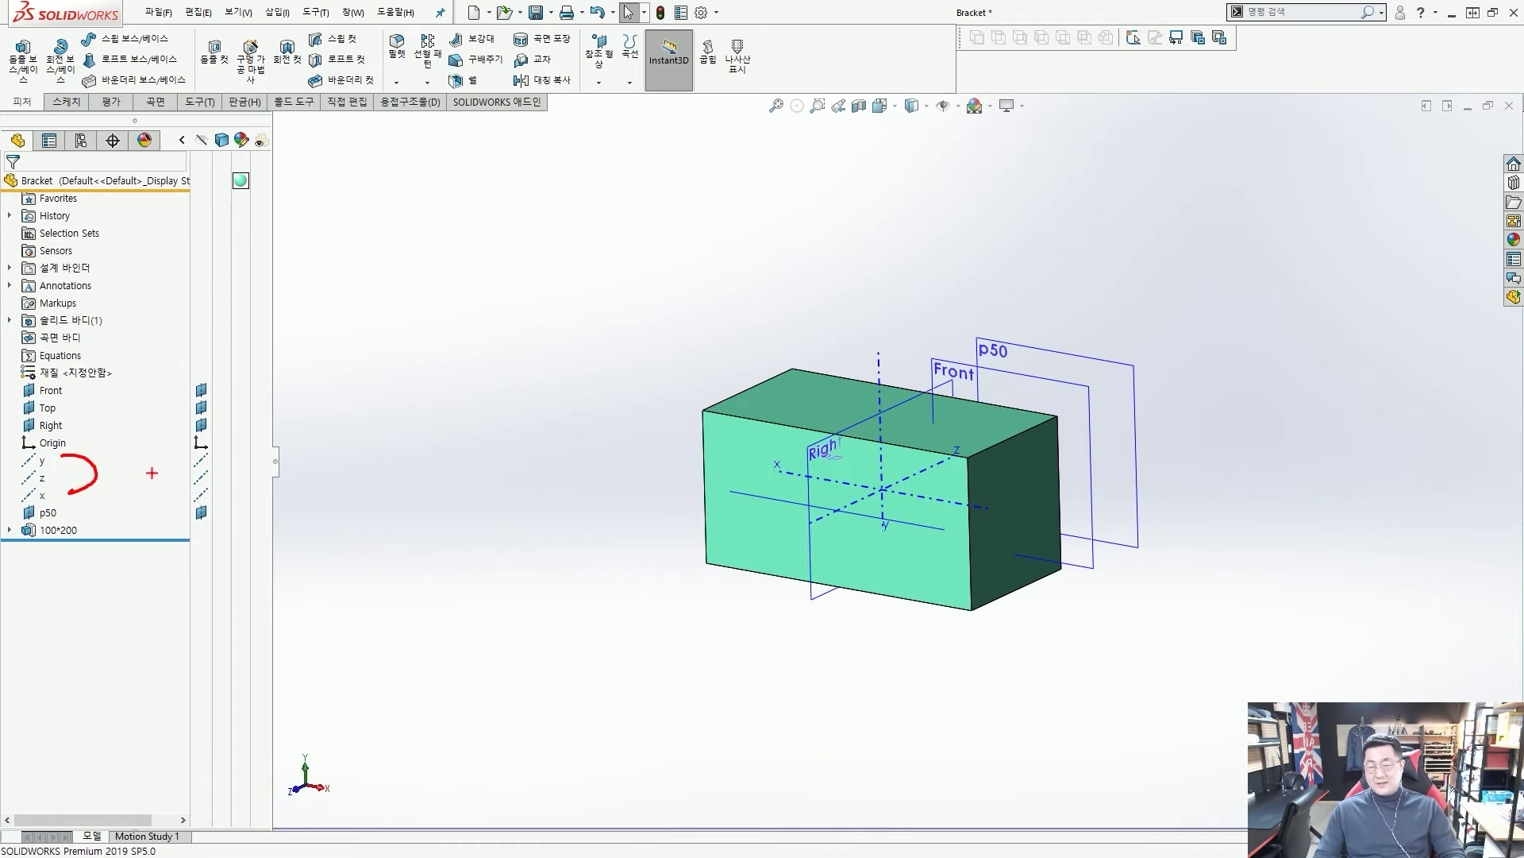
mouse_move(15, 449)
left_mouse_down()
mouse_move(85, 463)
mouse_move(114, 507)
mouse_move(119, 457)
mouse_move(86, 456)
left_mouse_up()
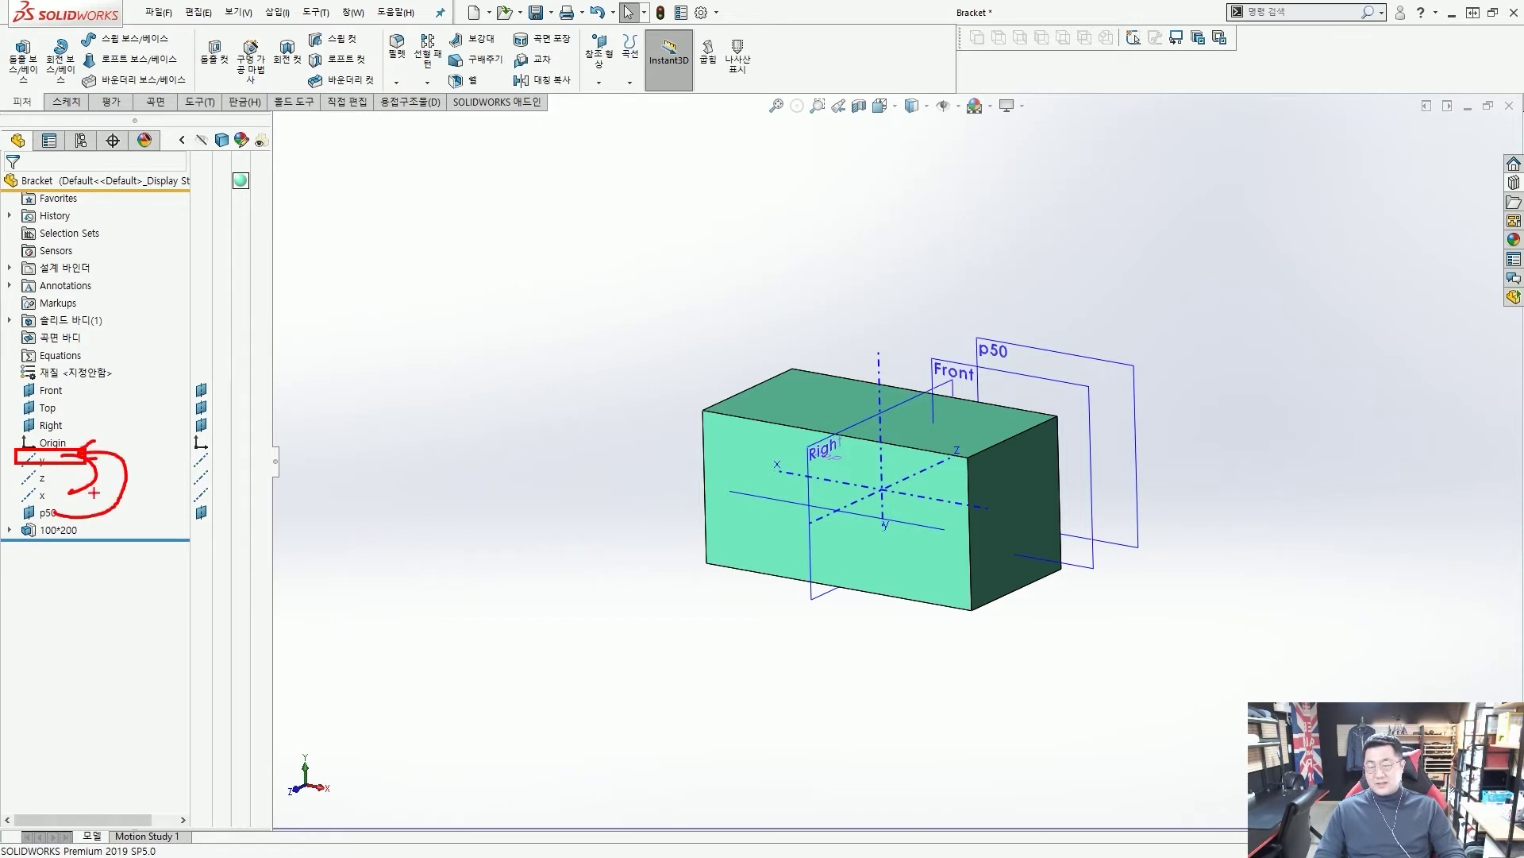
mouse_move(76, 539)
left_mouse_down()
mouse_move(60, 508)
mouse_move(83, 496)
left_mouse_up()
key("Escape")
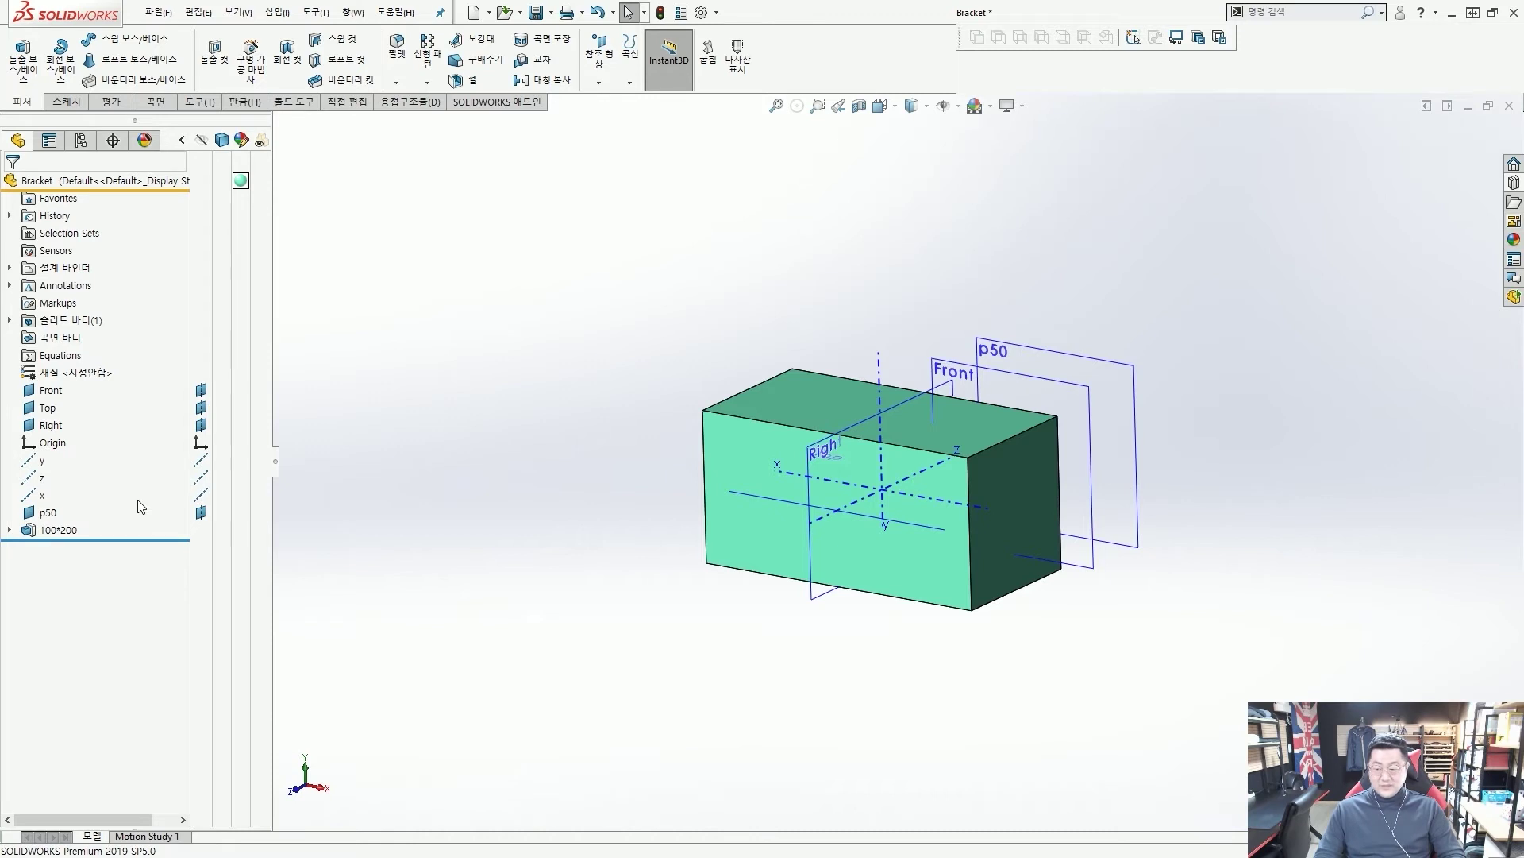
Step: Start saving the Bracket part under another name with the file type Part Templates (*.prtdot)
key("f")
key("space")
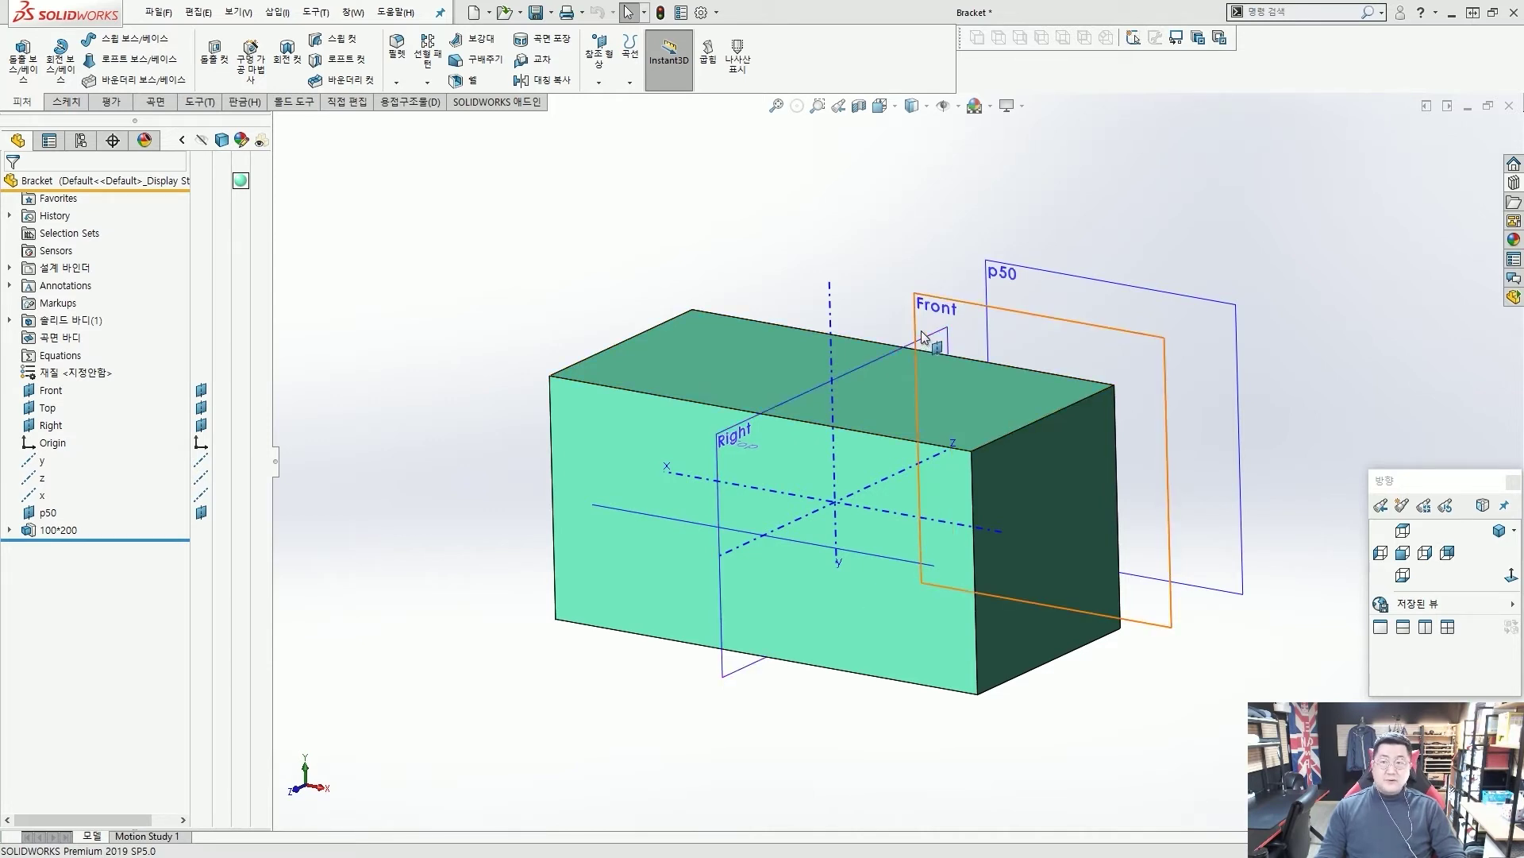
left_click(158, 12)
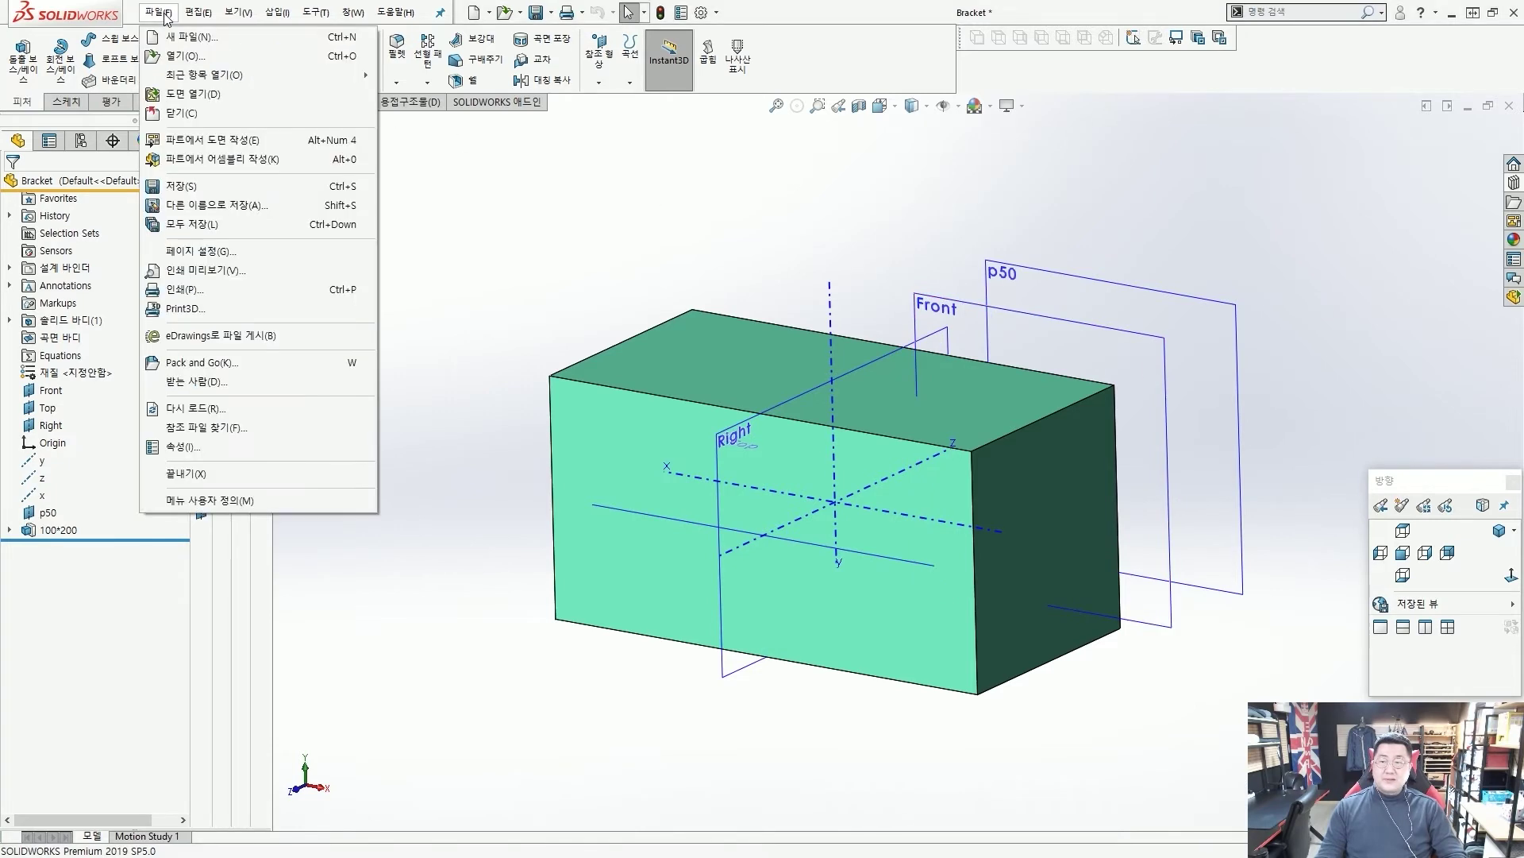
left_click(252, 206)
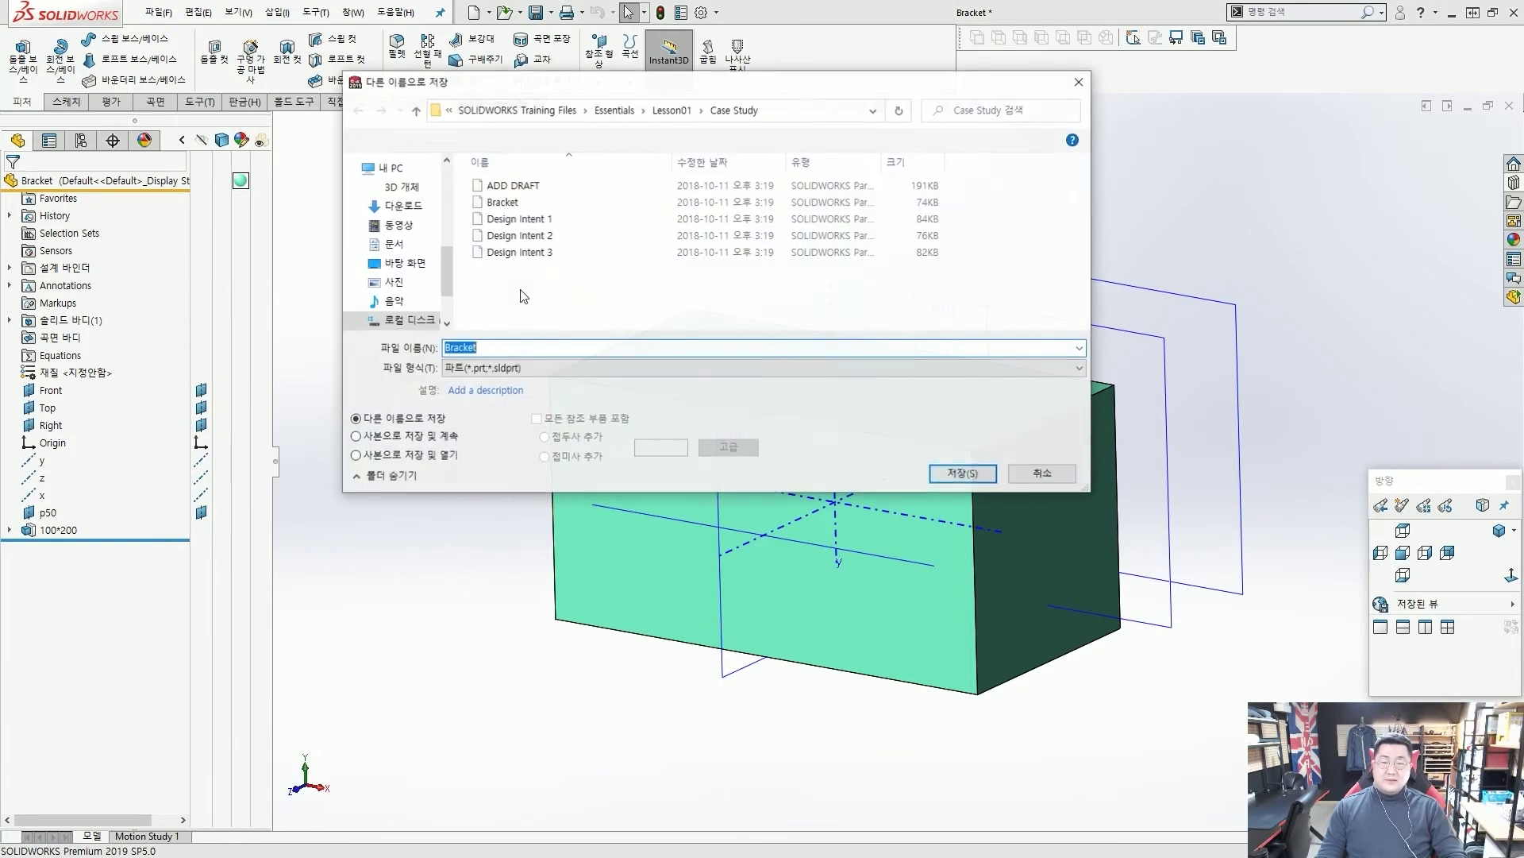
left_click(566, 367)
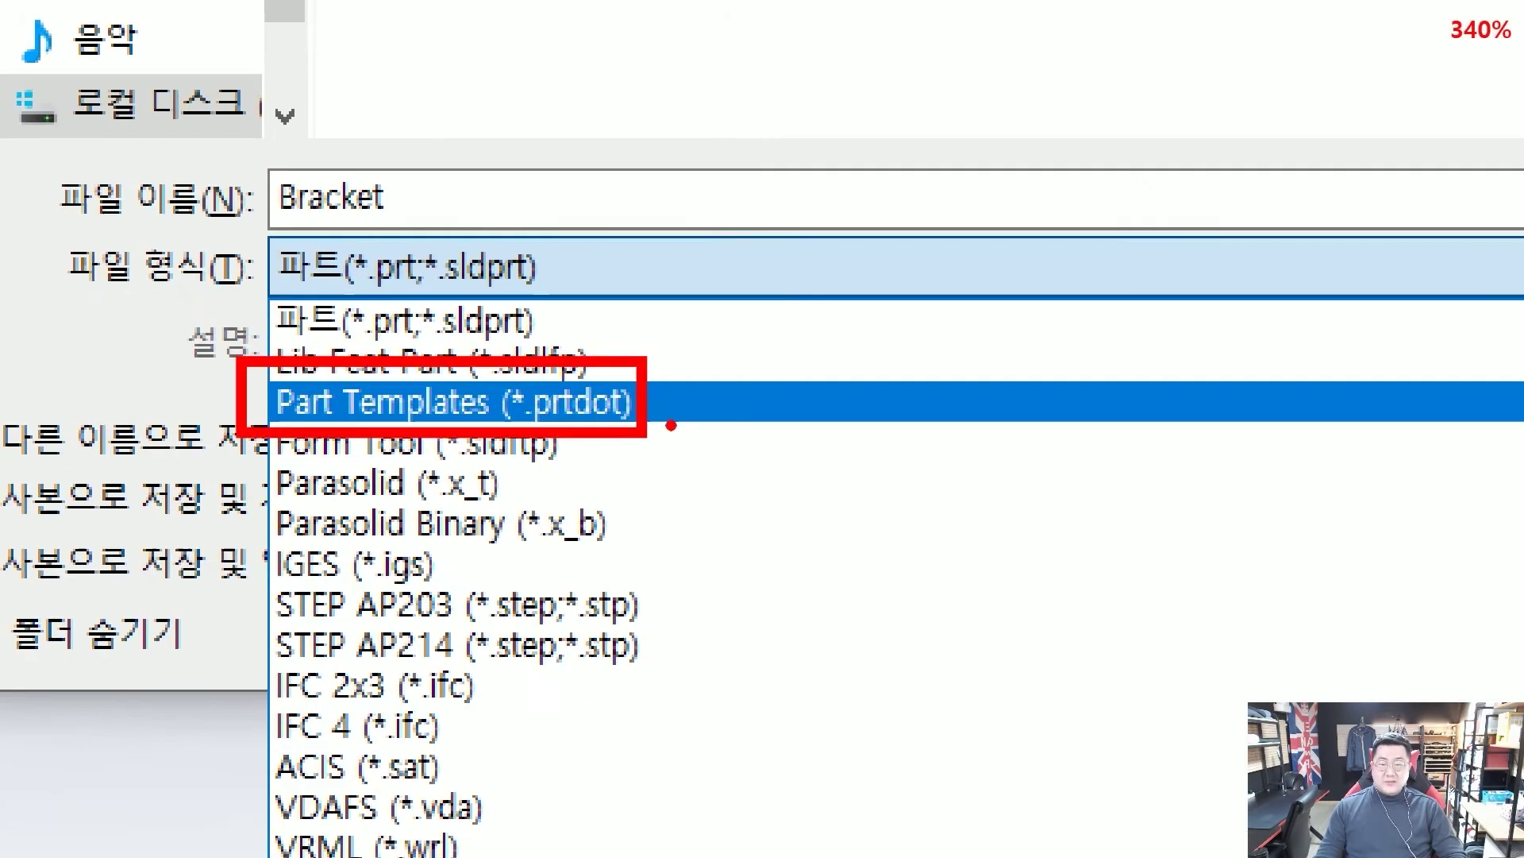
left_click_drag(782, 361, 849, 357)
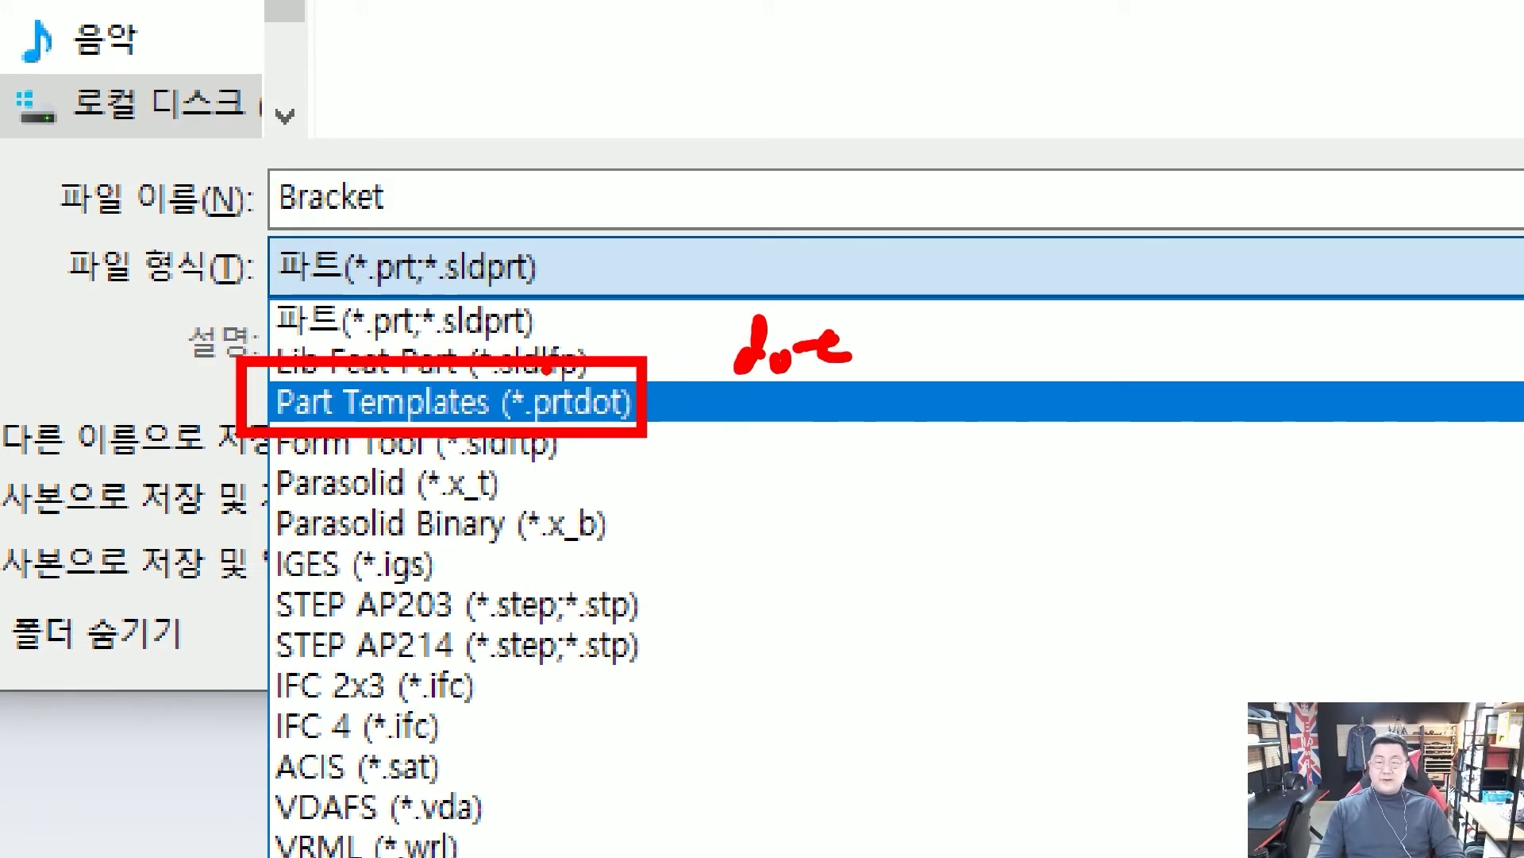
key("Escape")
left_click(530, 369)
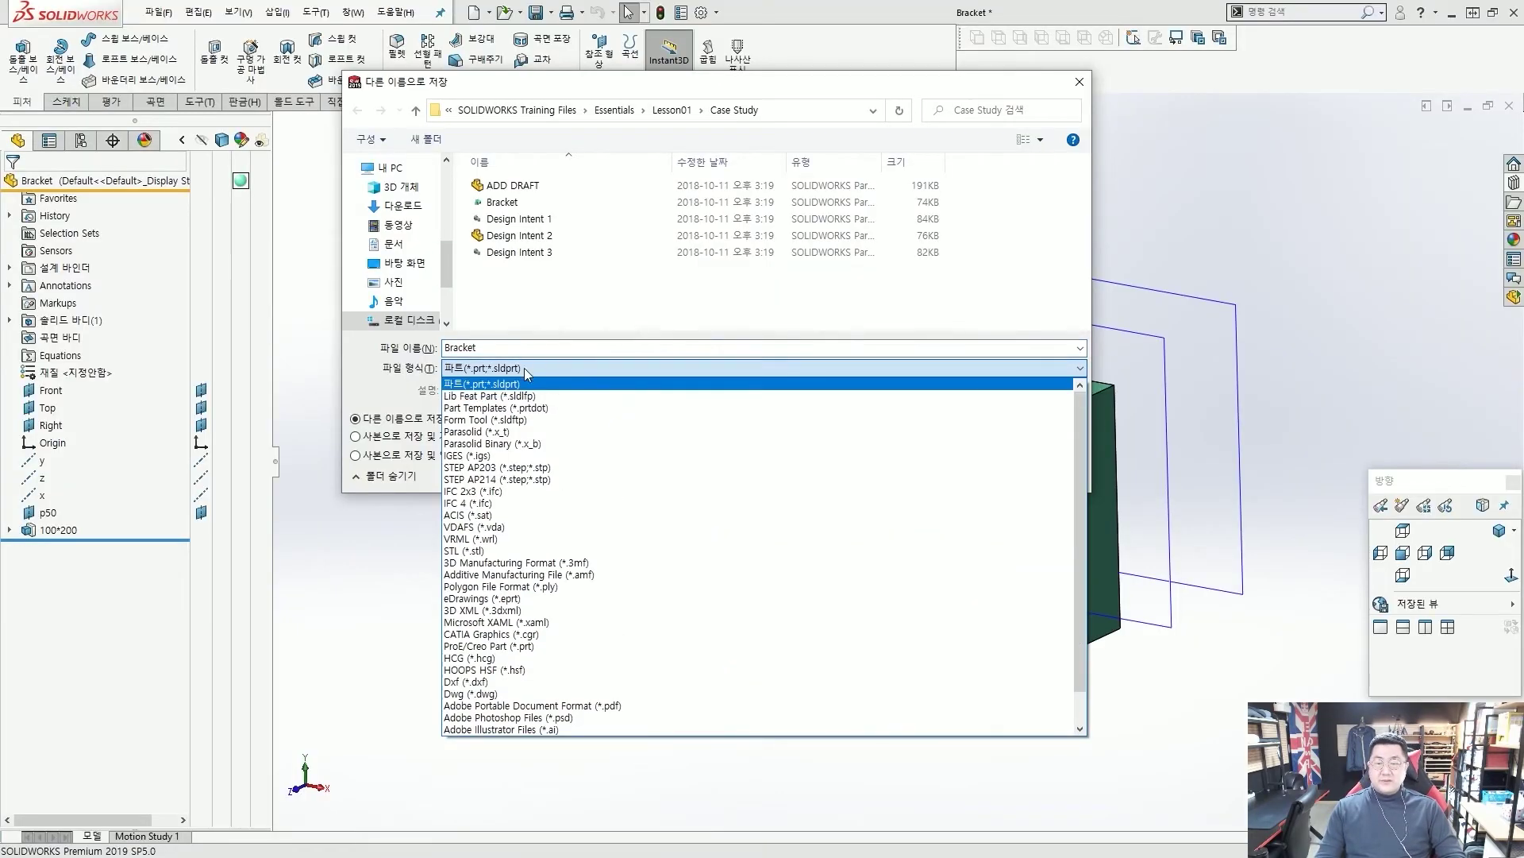
left_click(519, 406)
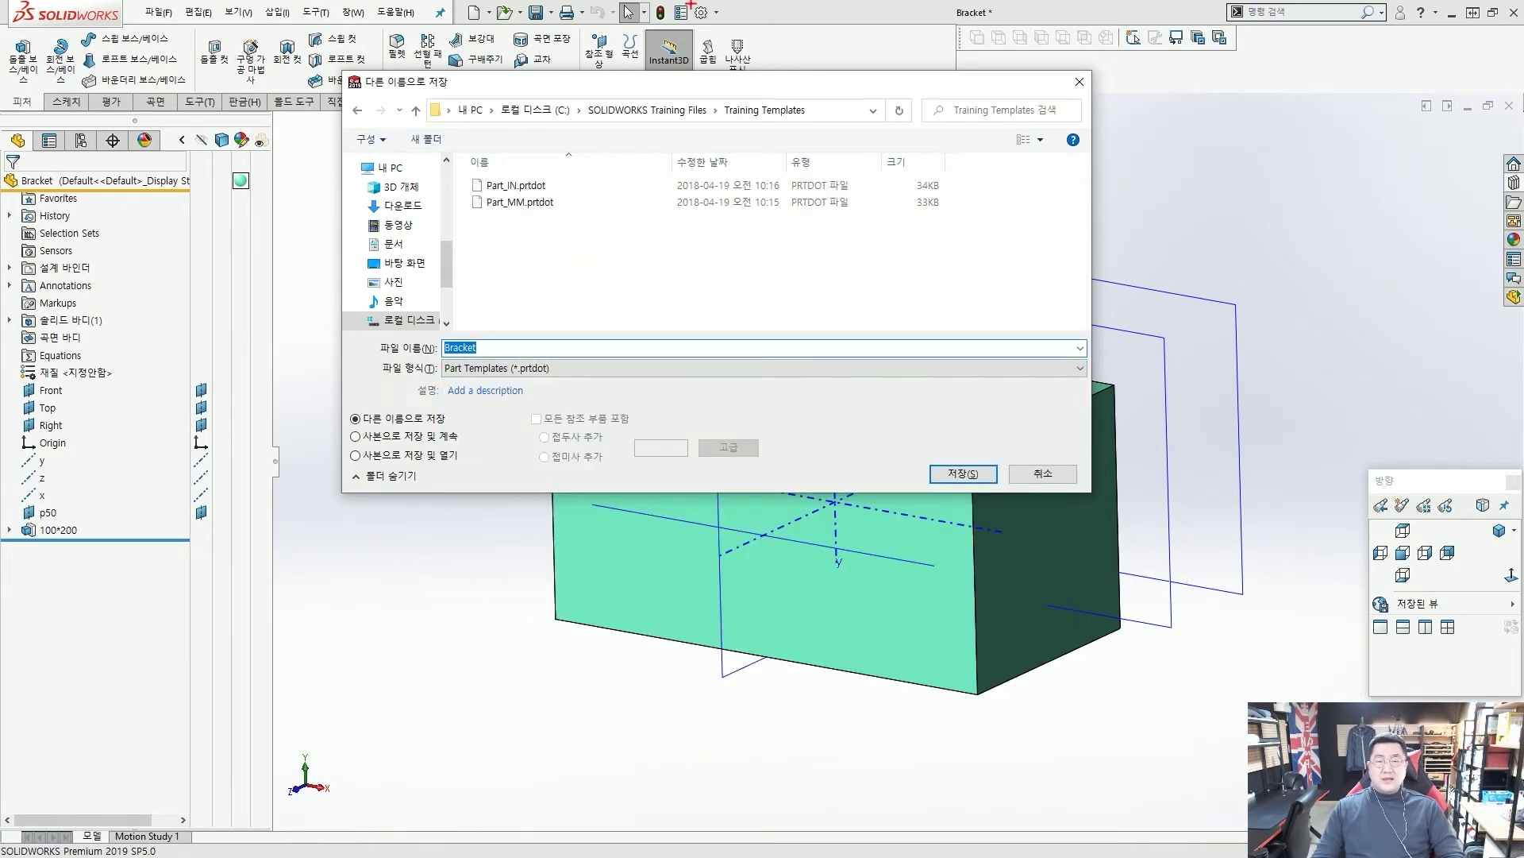
left_click_drag(690, 3, 724, 28)
left_click_drag(847, 63, 735, 27)
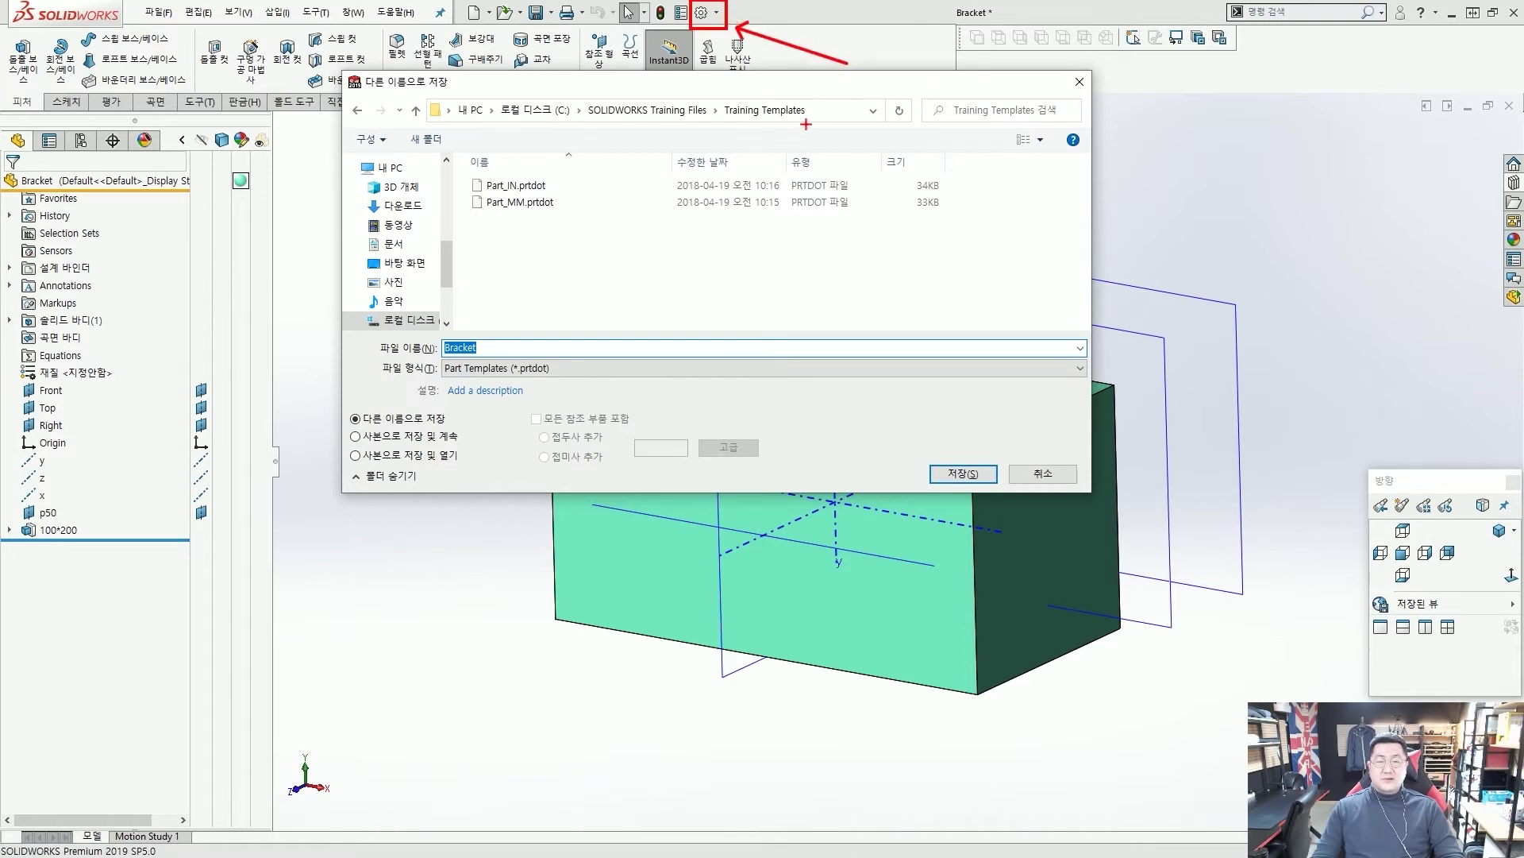
left_click_drag(707, 87, 818, 125)
left_click_drag(902, 70, 834, 89)
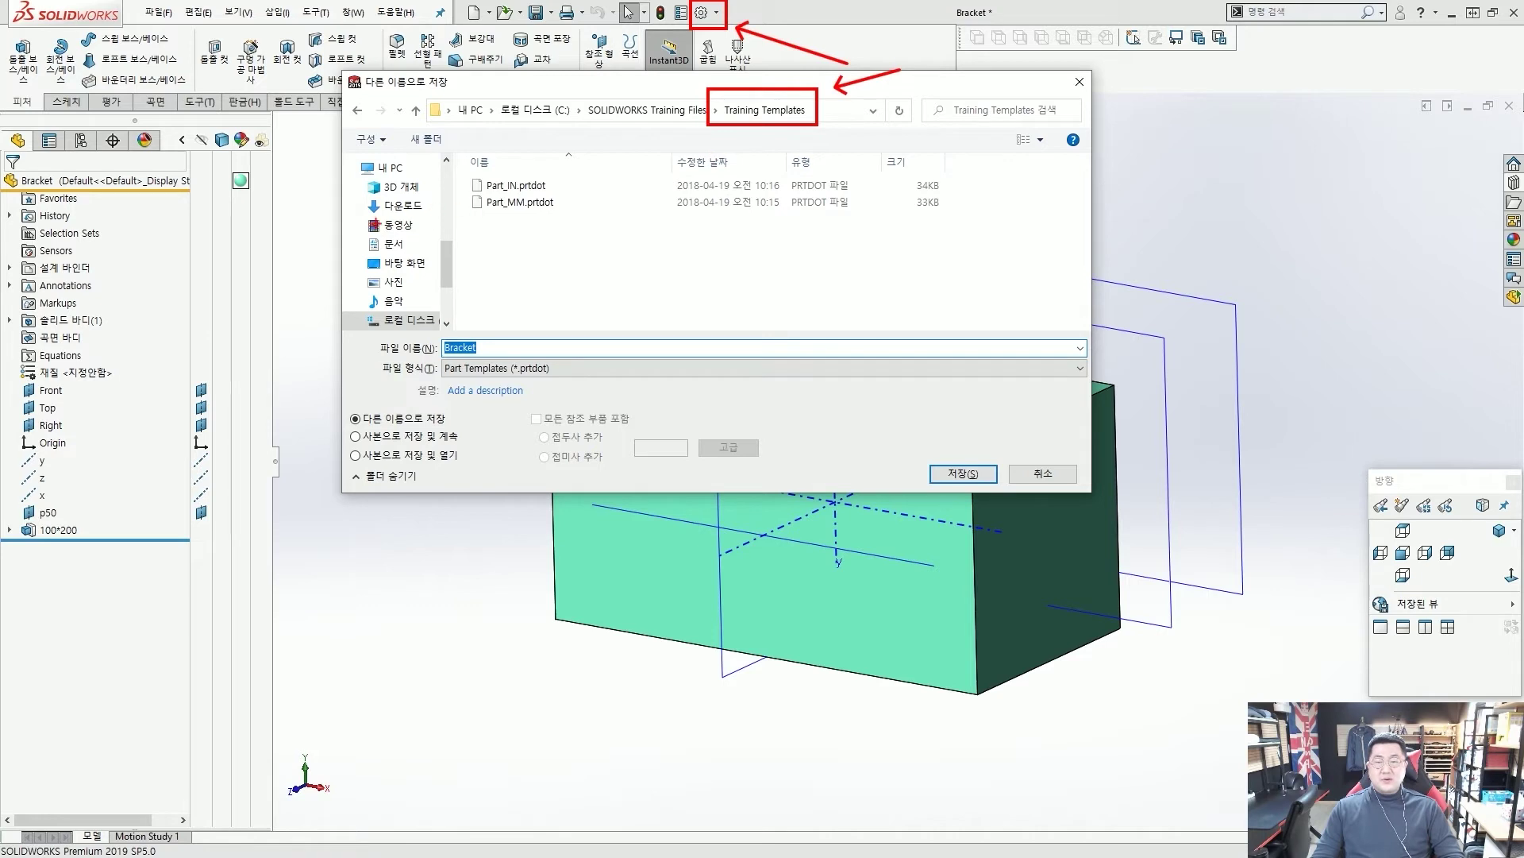
left_click_drag(359, 231, 457, 208)
key("Escape")
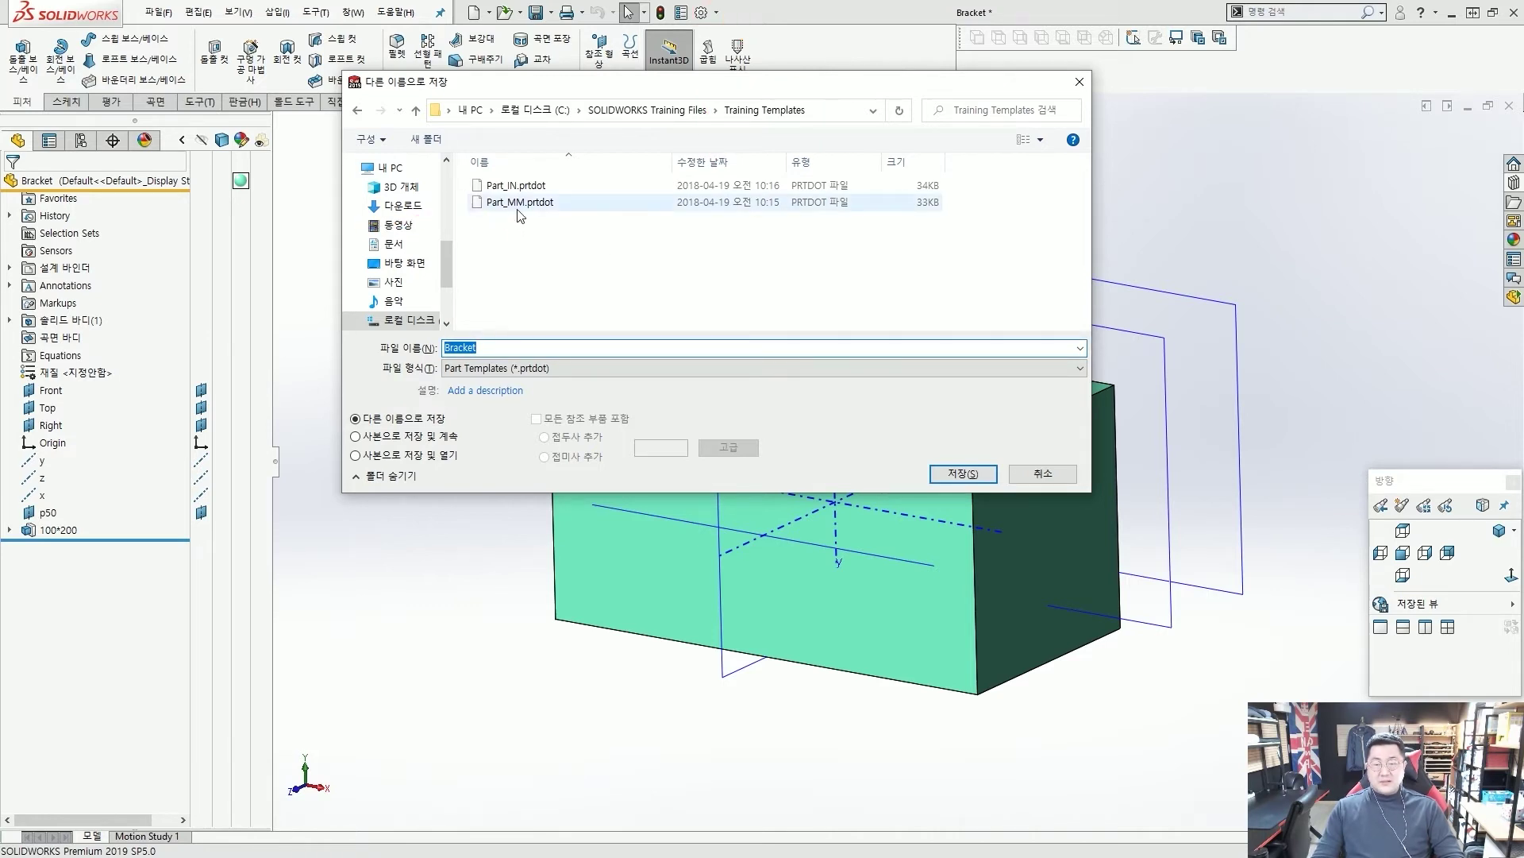
Step: Name the template Part_MM_s.prtdot, based on the existing Part_MM.prtdot name, and save it in the Training Templates folder
left_click(518, 205)
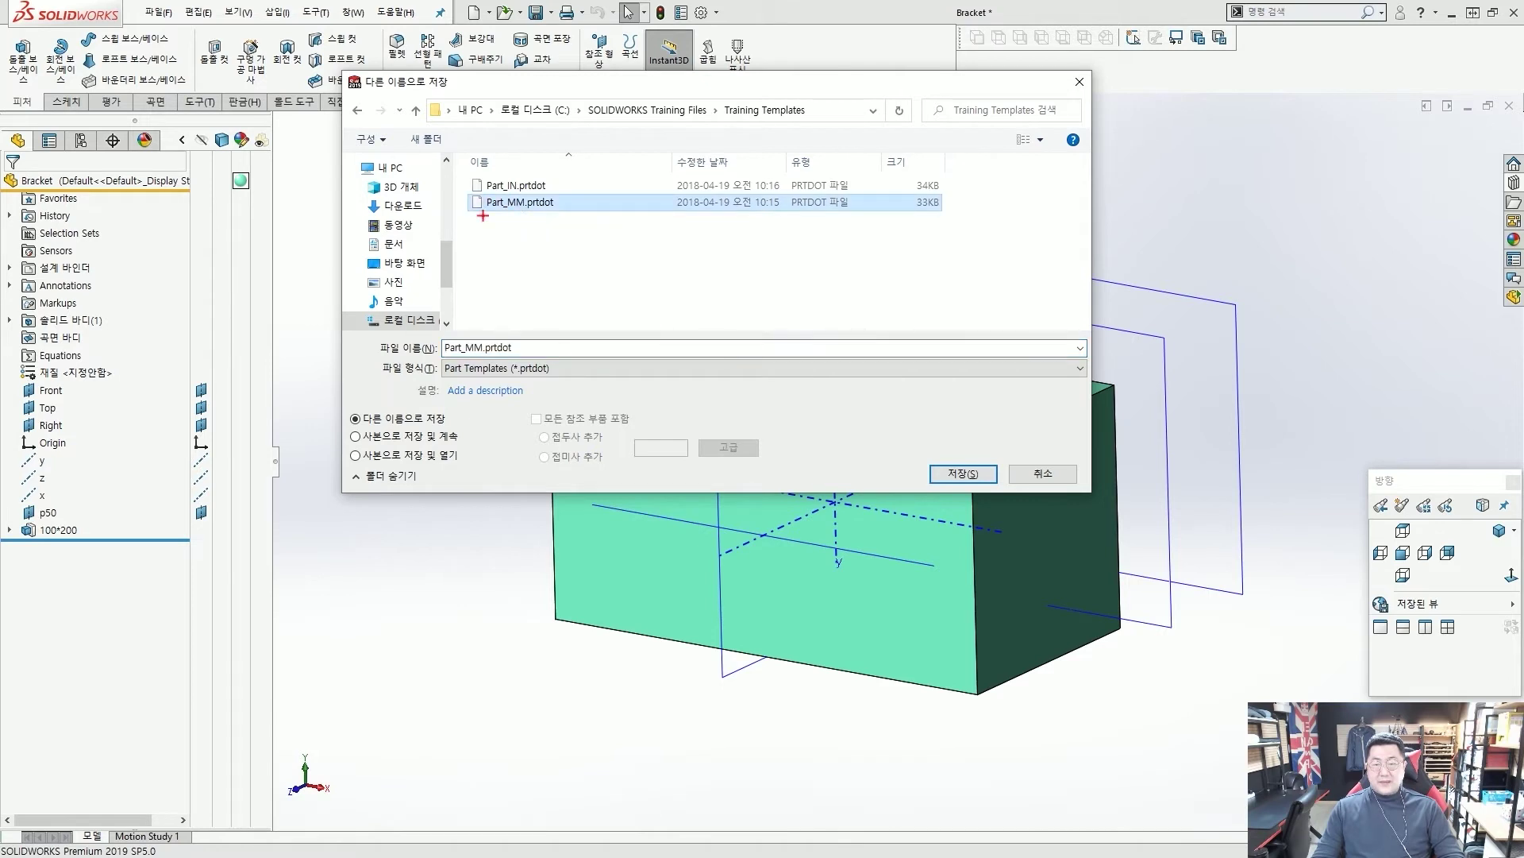
double_click(527, 347)
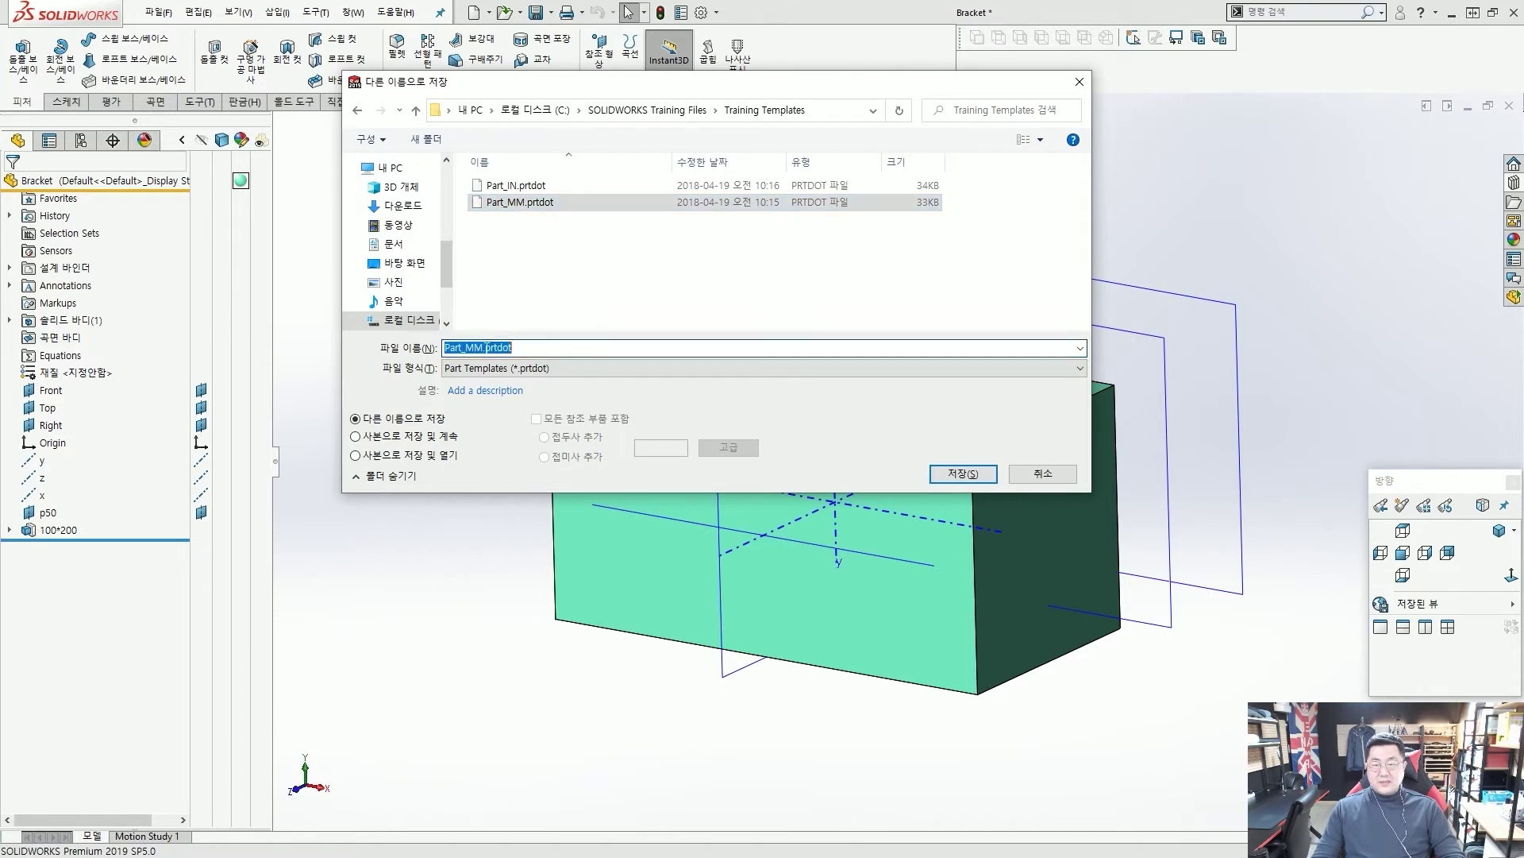
left_click(534, 349)
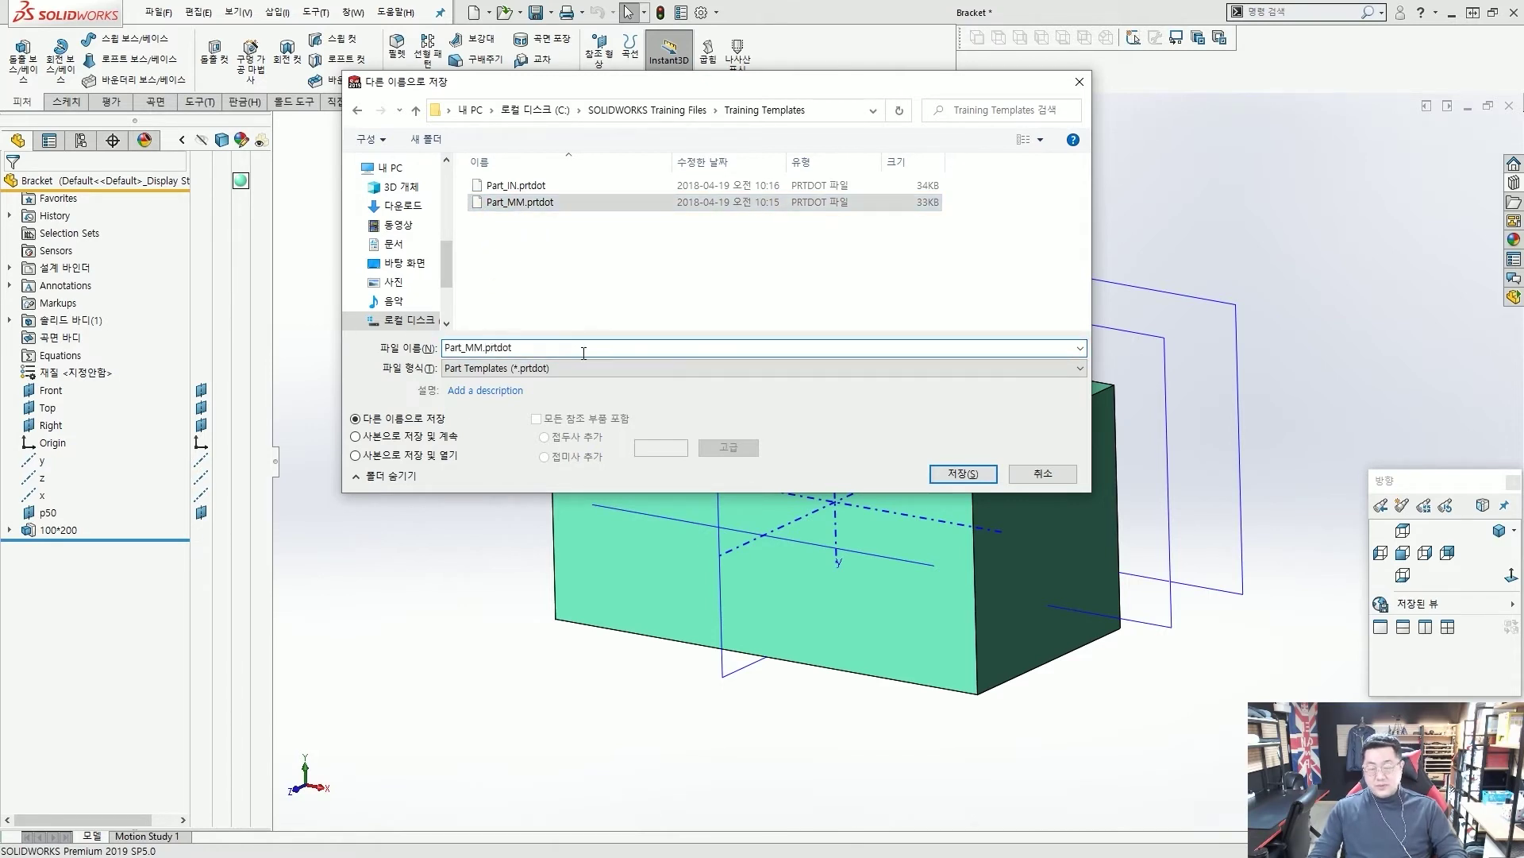
key("BackSpace")
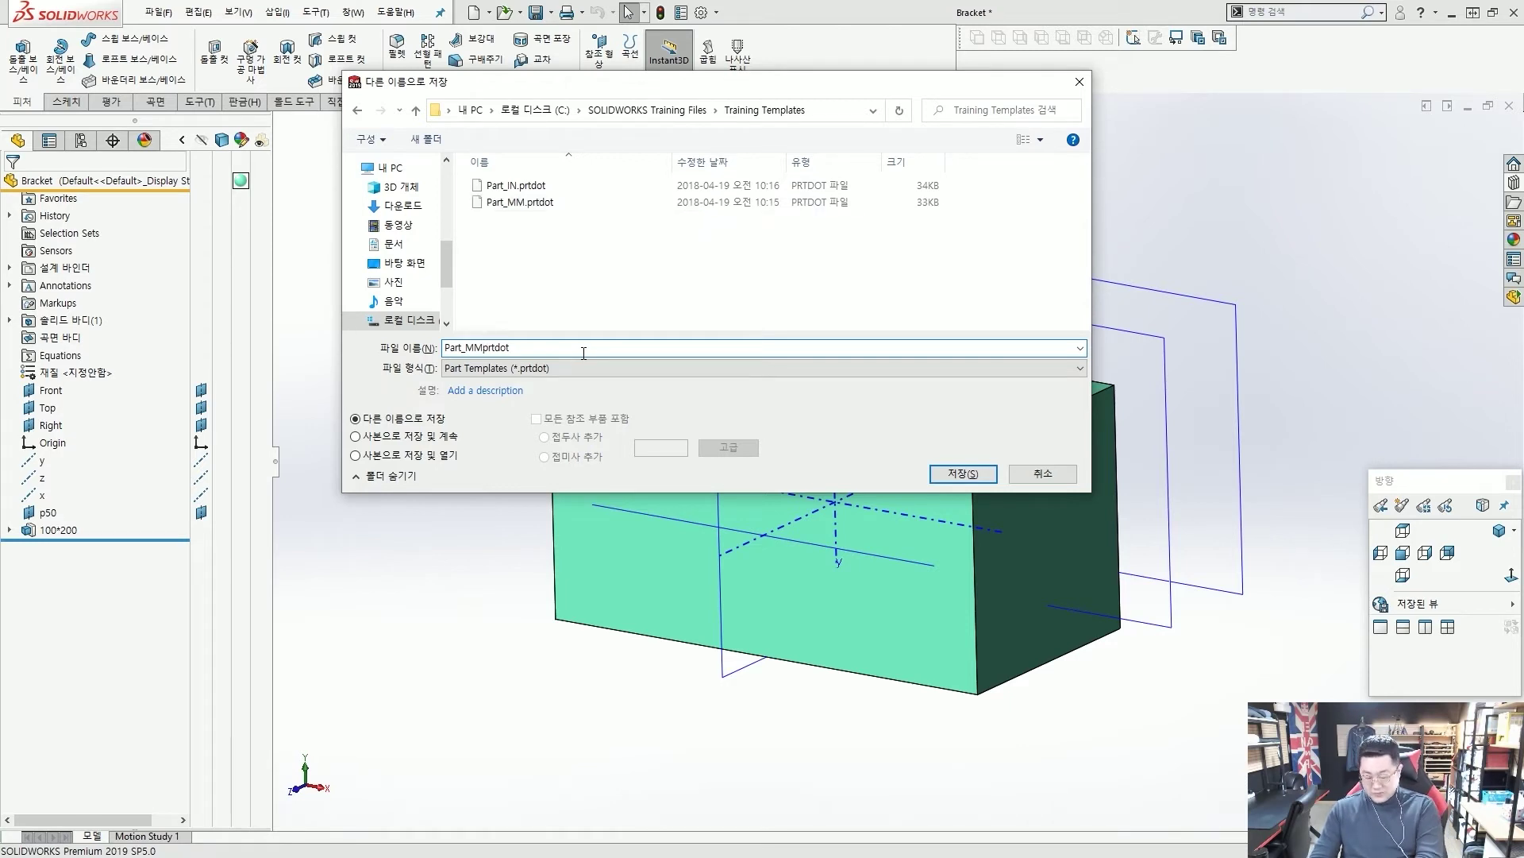
type("_s.")
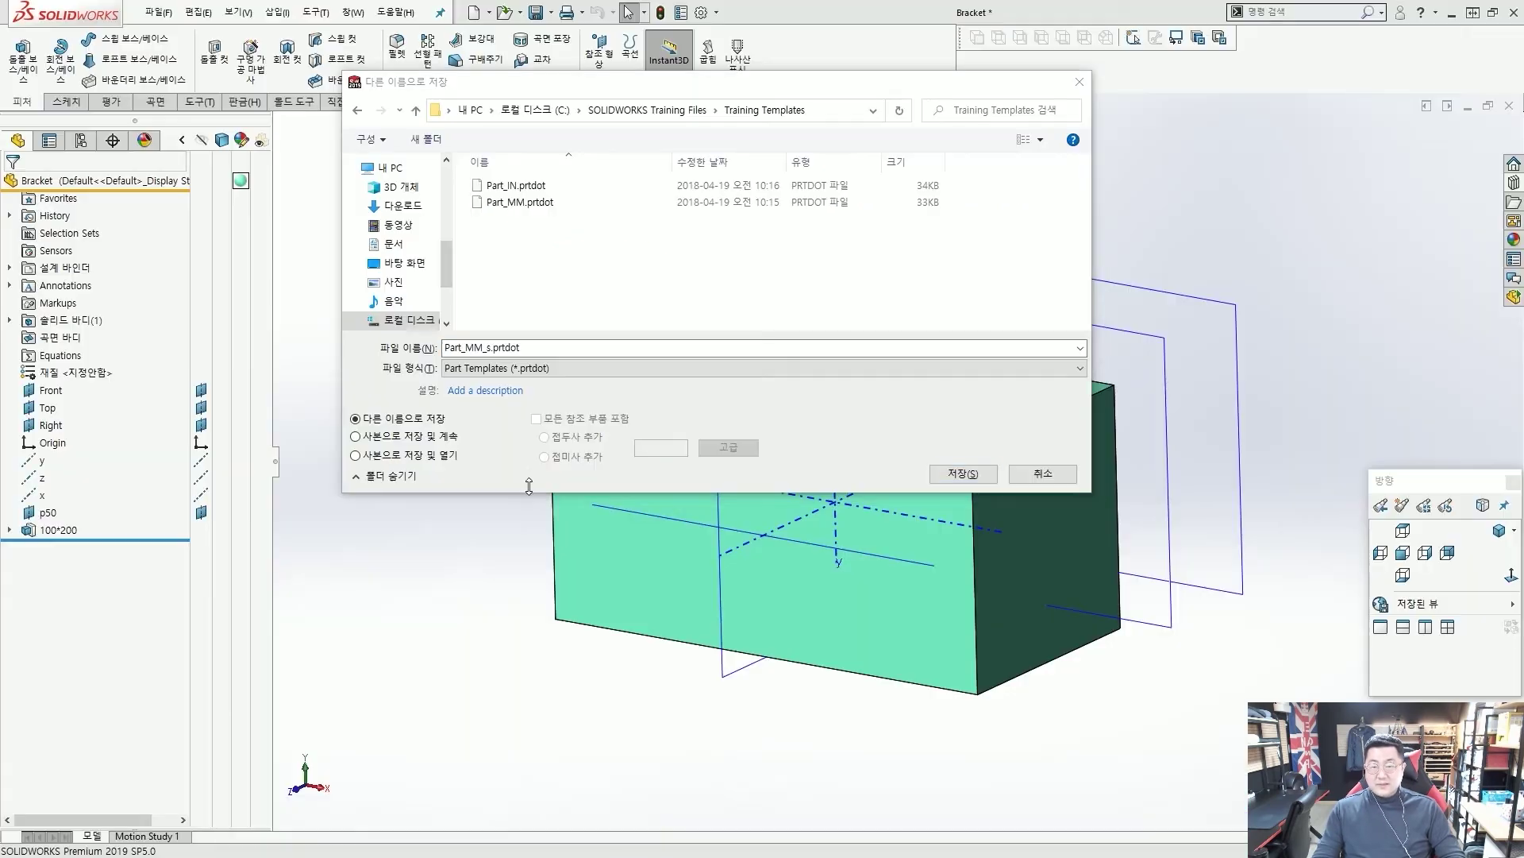
double_click(624, 476)
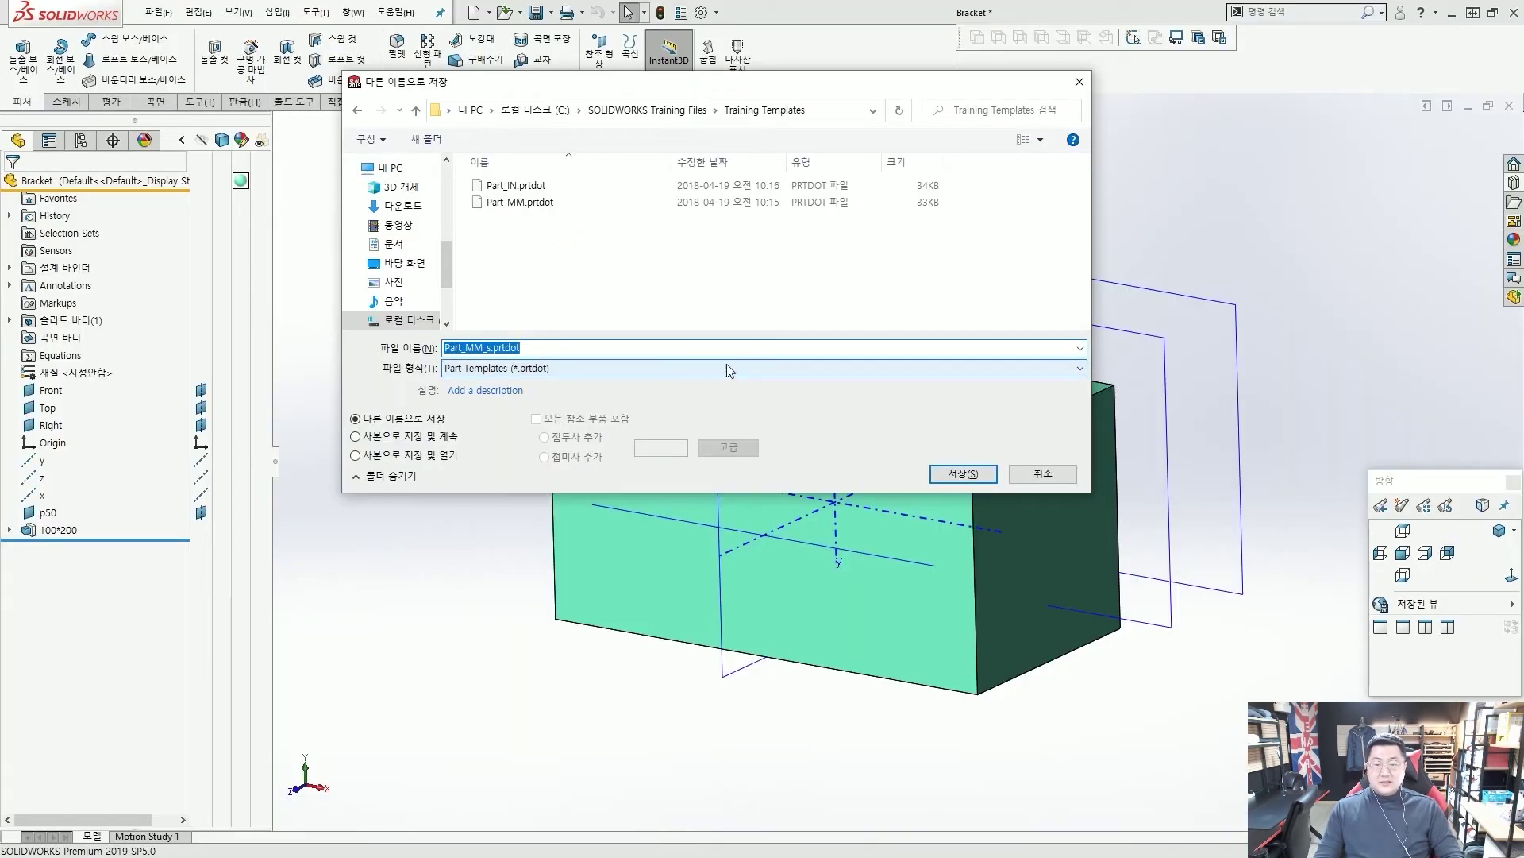
key("Return")
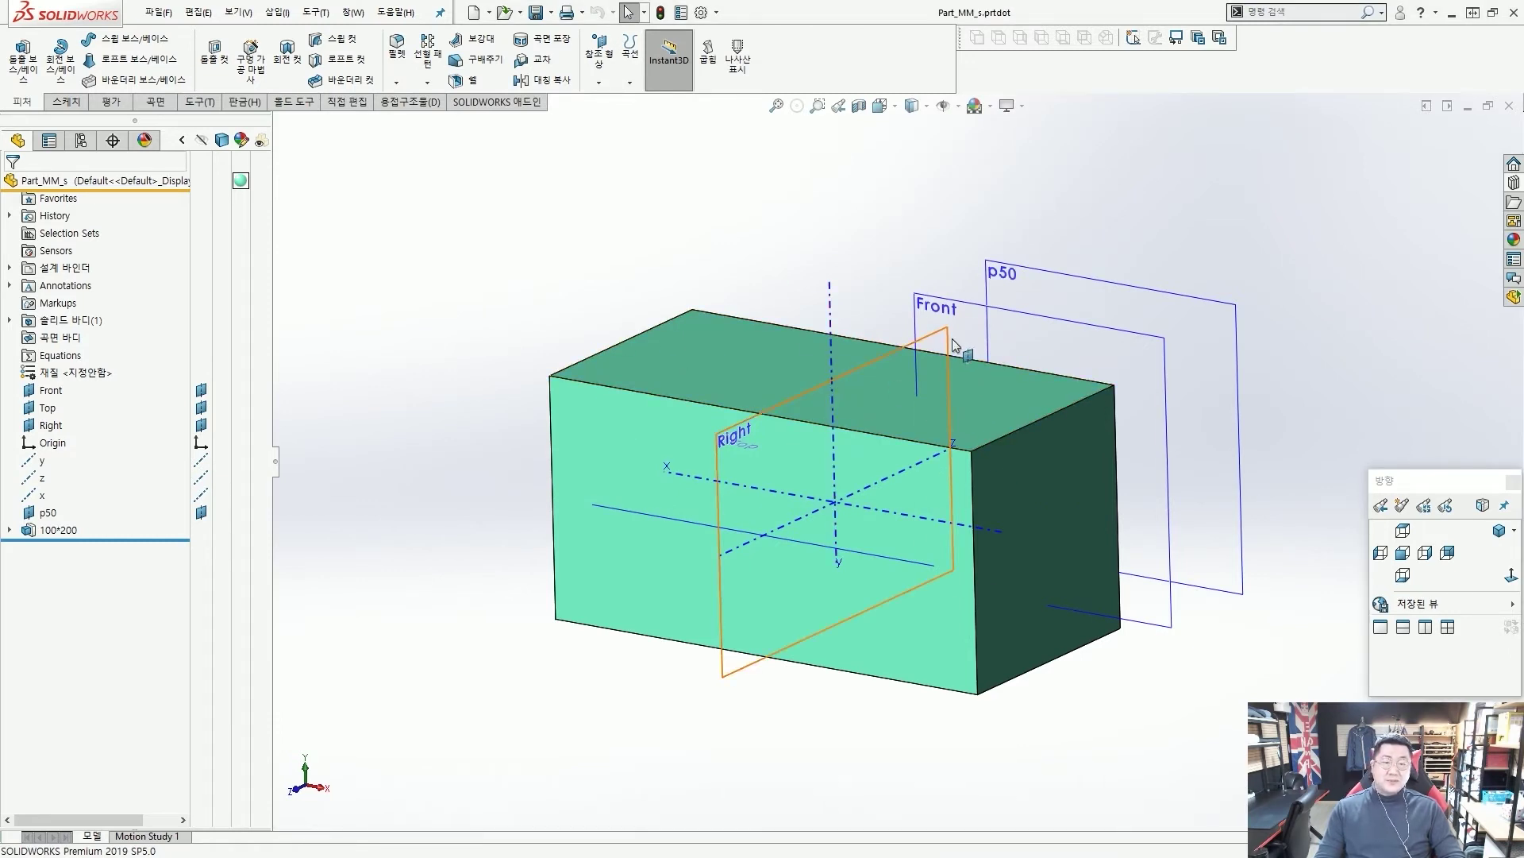
Step: Close the saved template and create a new part from the Part_MM_s template
left_click(1509, 106)
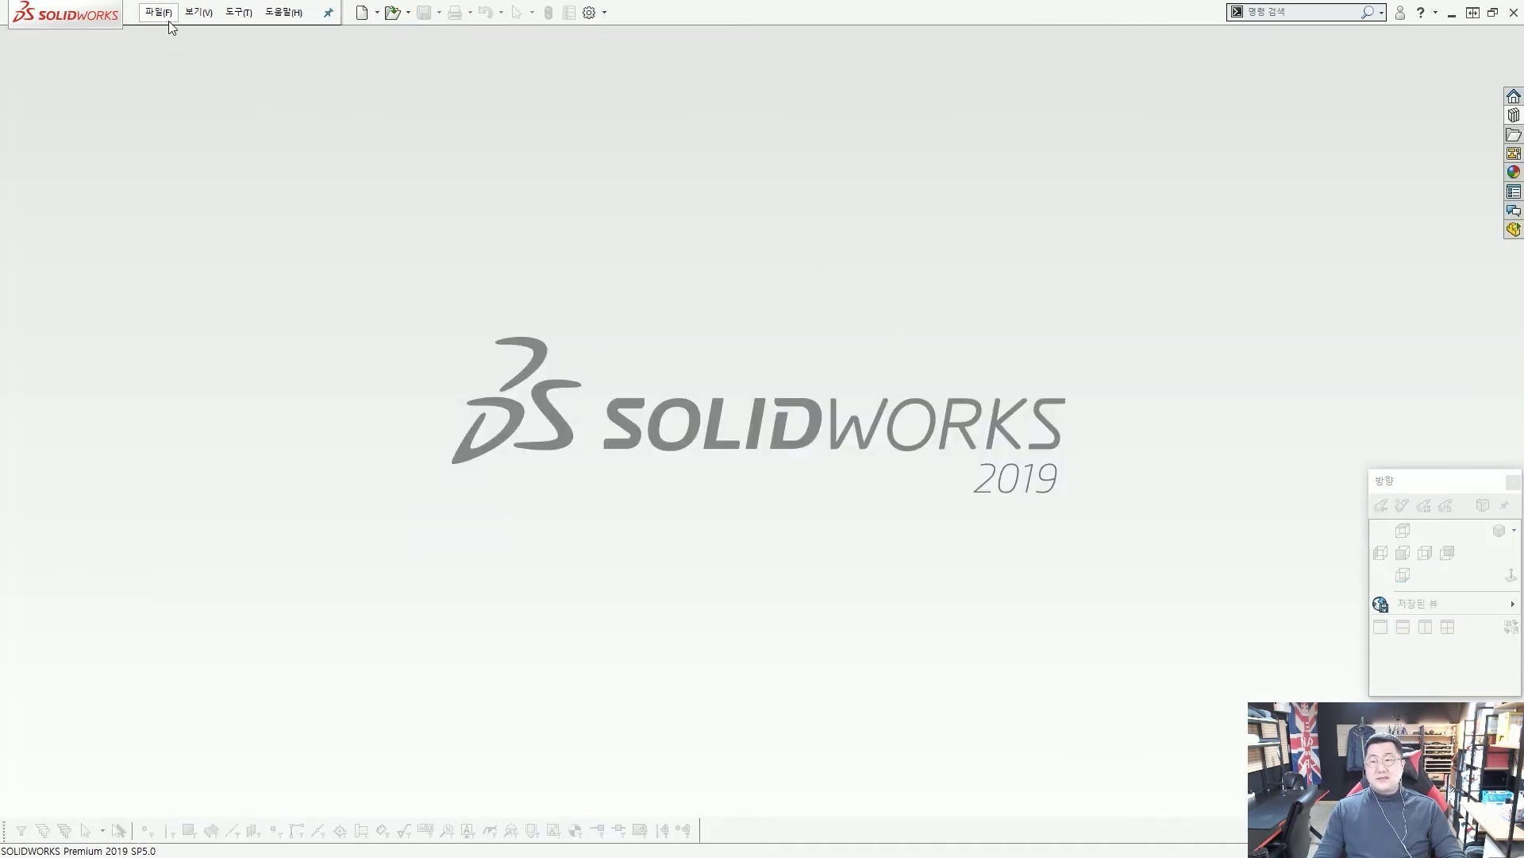
left_click(361, 12)
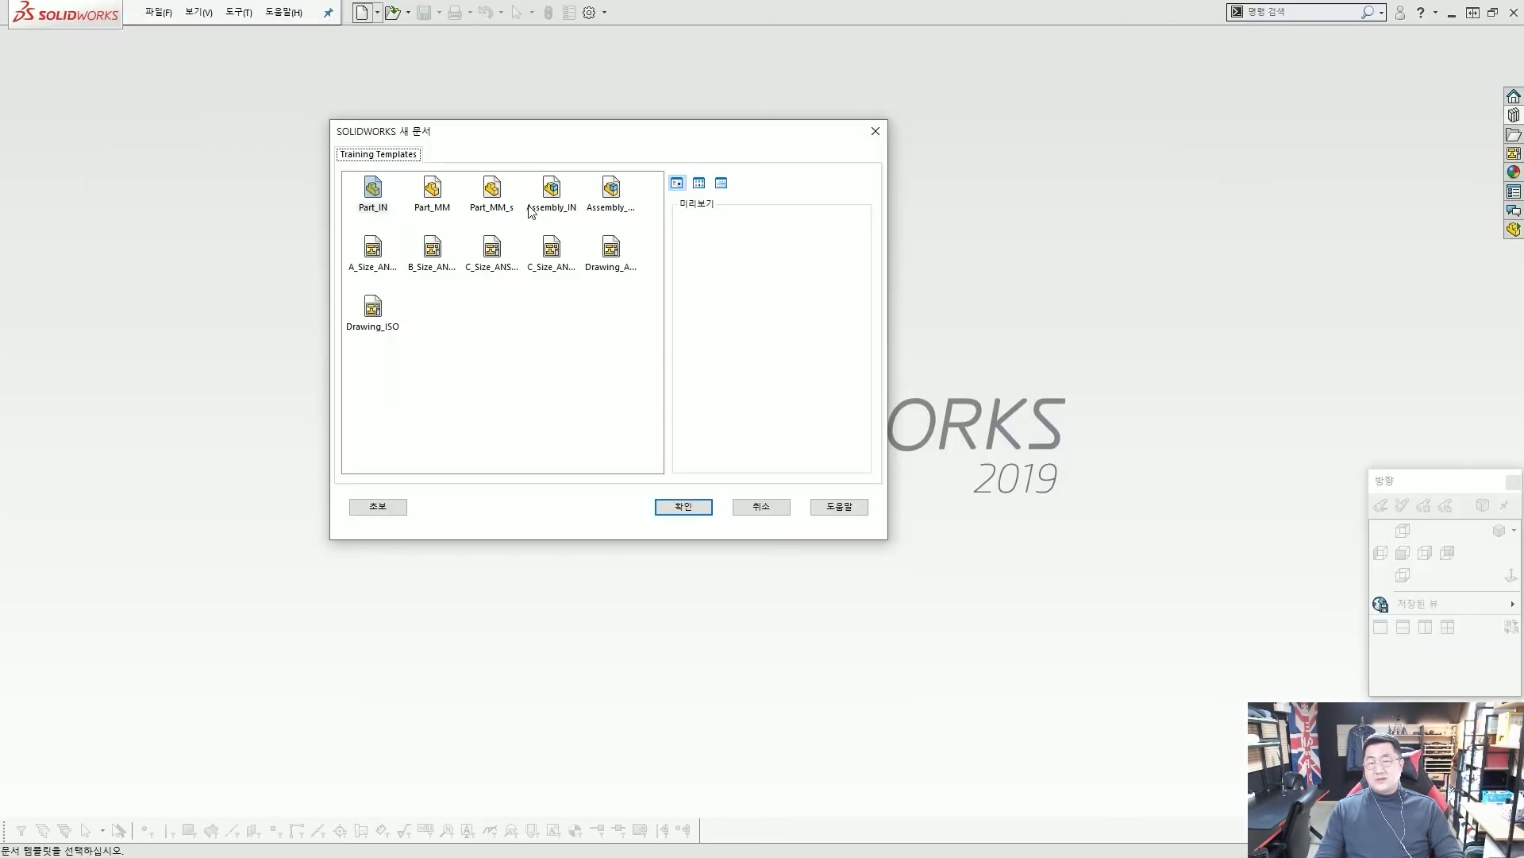
left_click(498, 200)
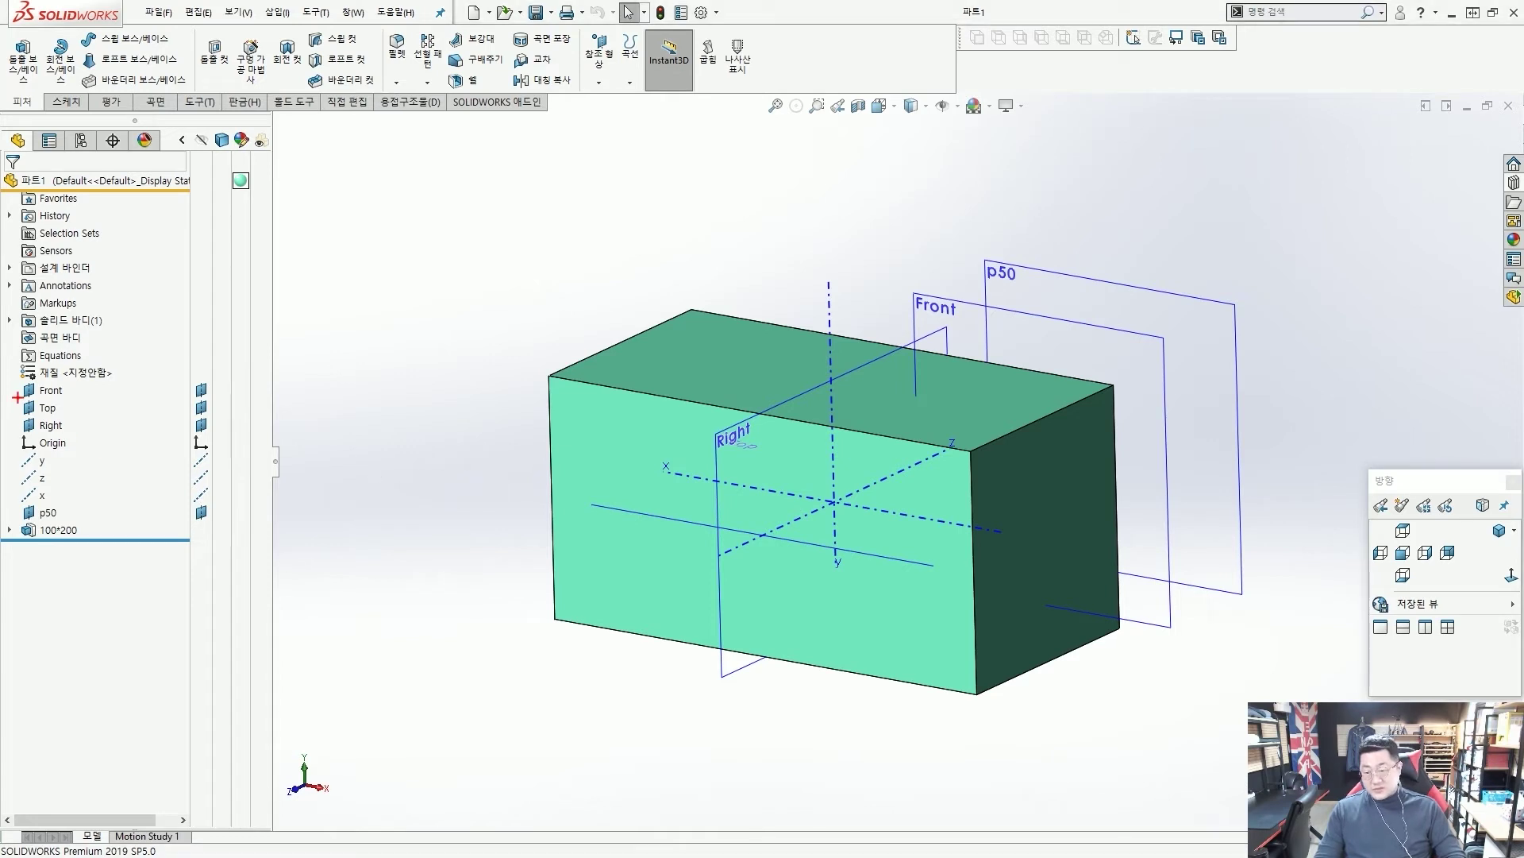
mouse_move(8, 378)
left_mouse_down()
mouse_move(34, 413)
mouse_move(213, 540)
mouse_move(264, 528)
mouse_move(195, 637)
left_mouse_up()
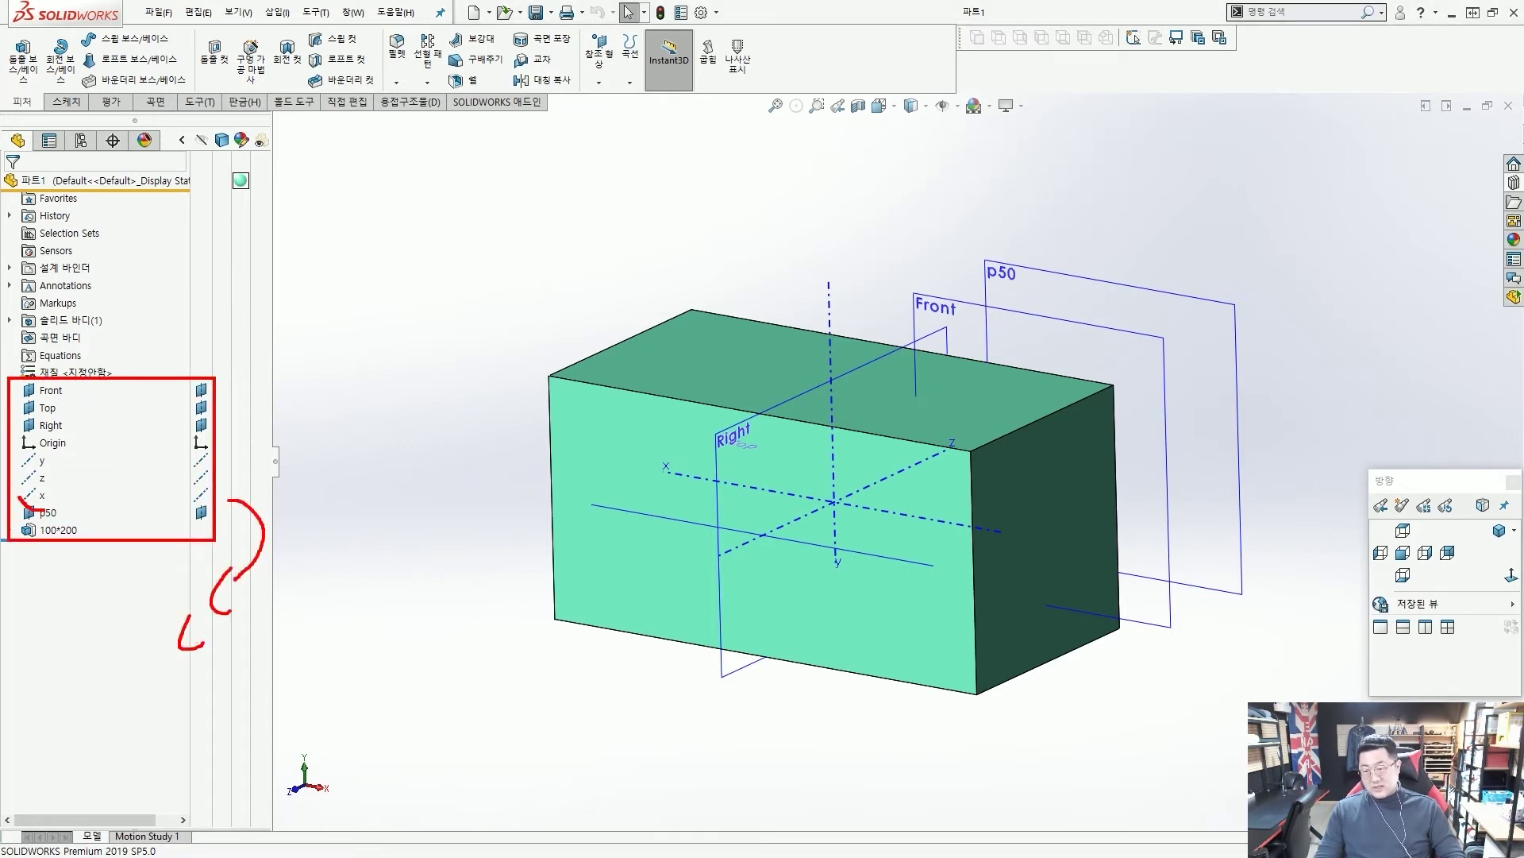
left_click_drag(48, 477, 45, 487)
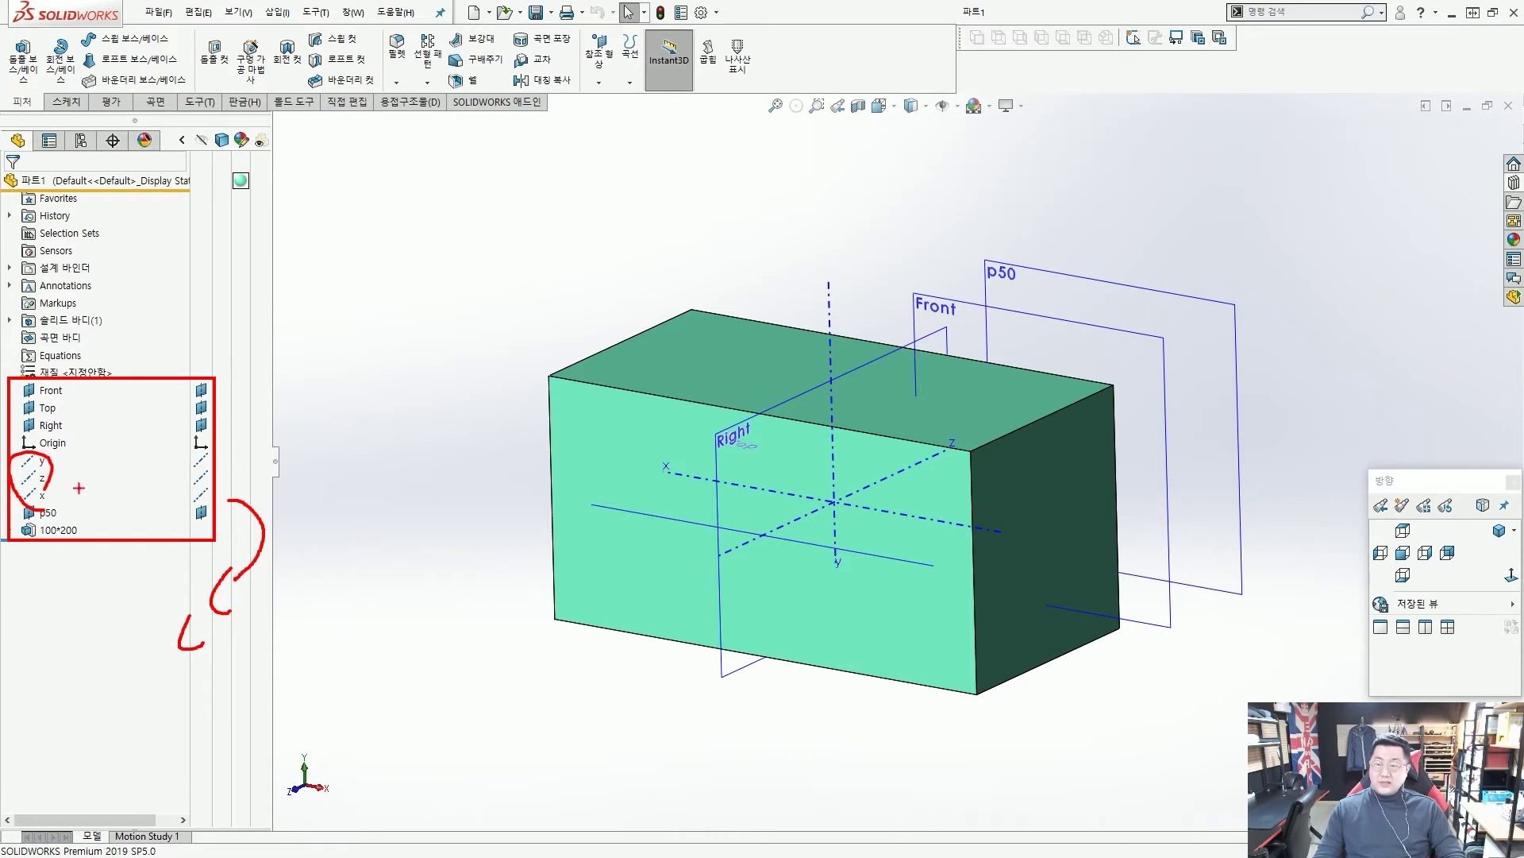
mouse_move(168, 478)
left_mouse_down()
mouse_move(95, 480)
mouse_move(116, 492)
left_mouse_up()
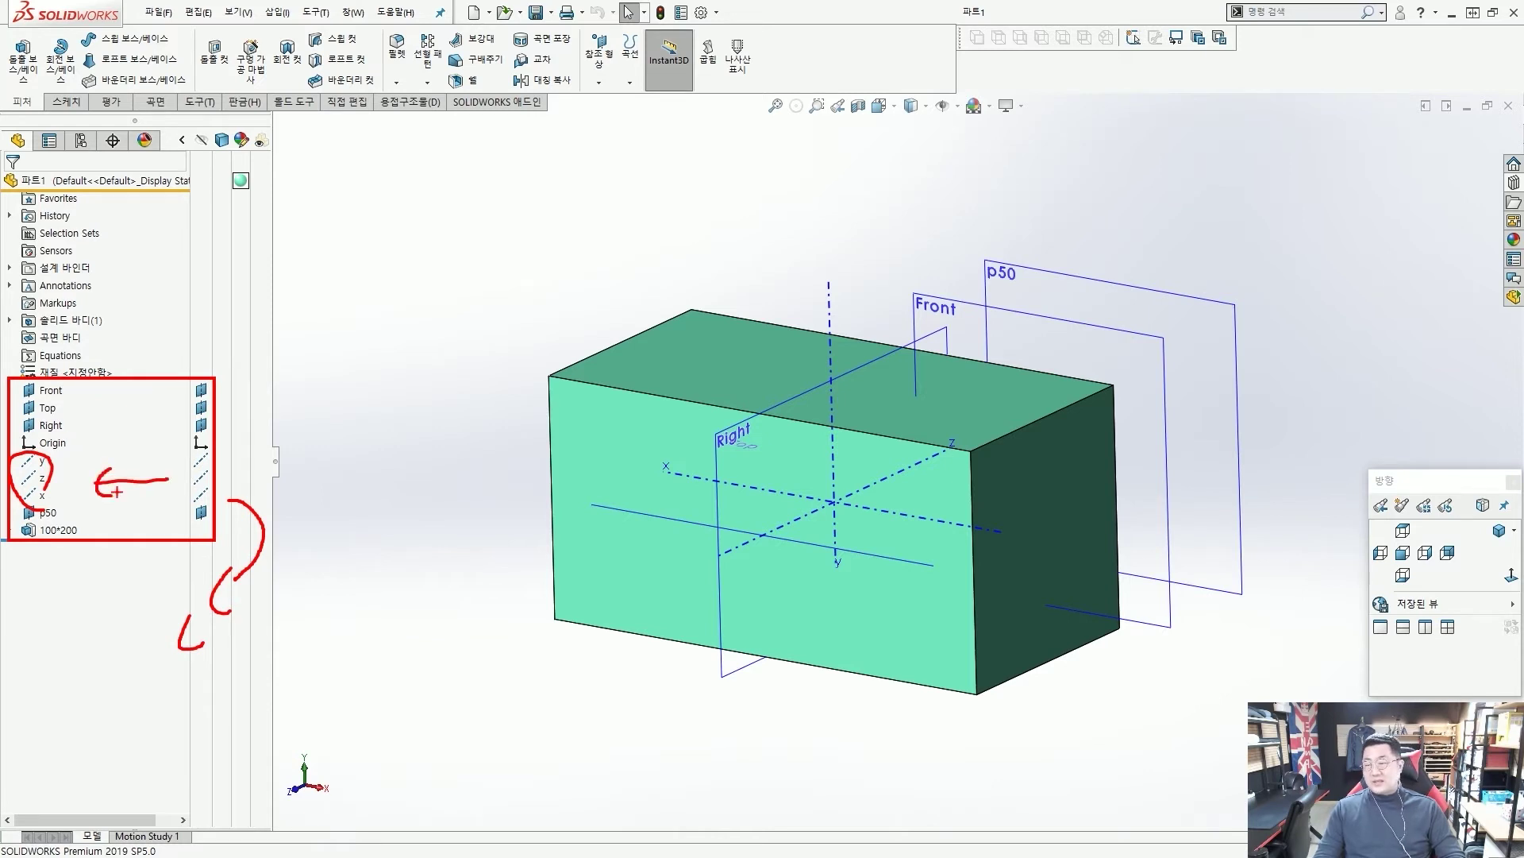
key("Escape")
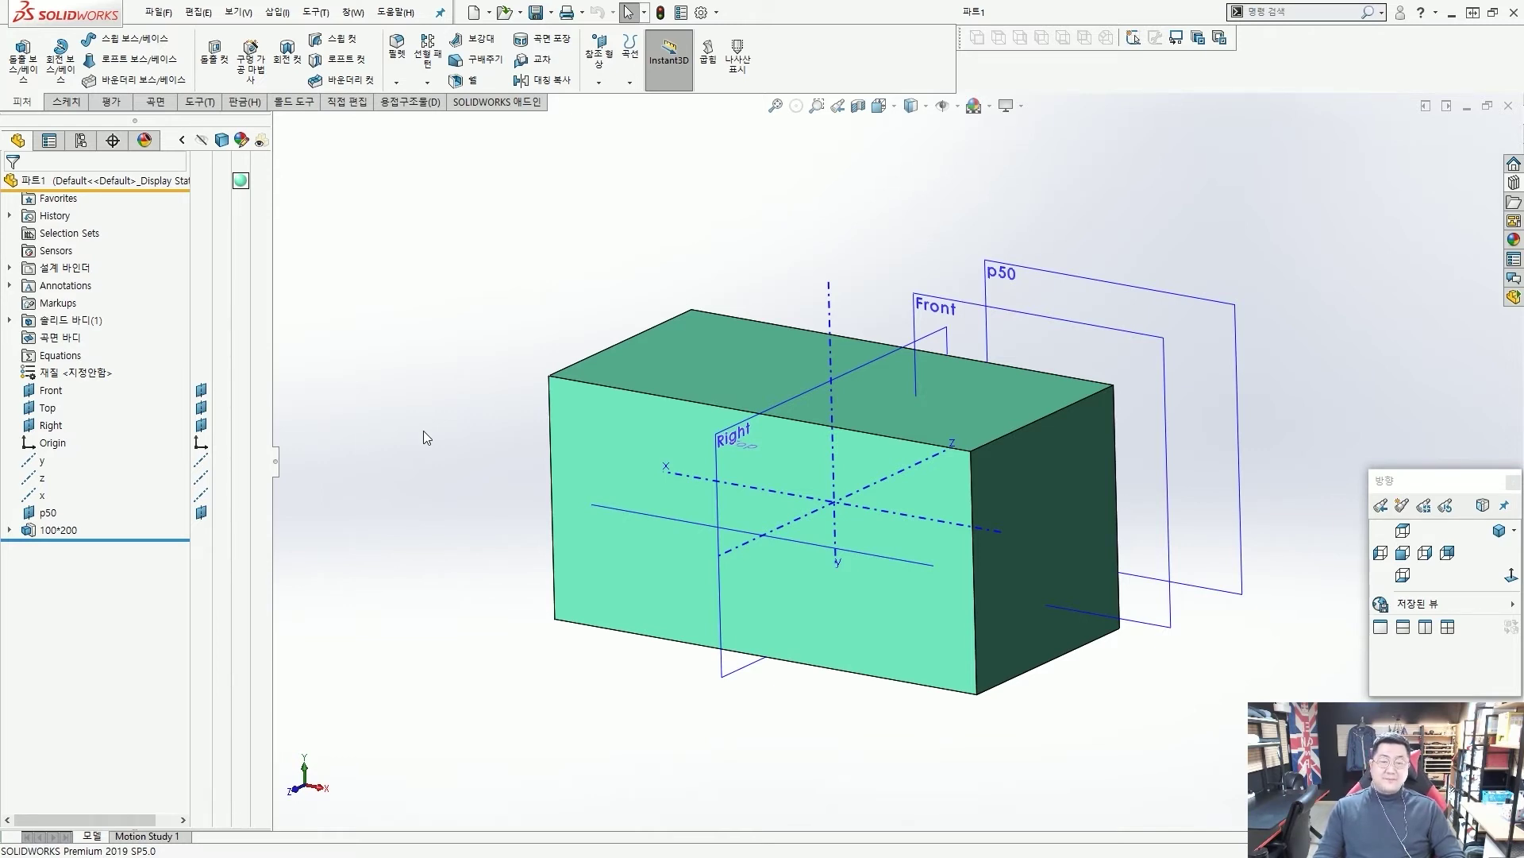
middle_click_drag(684, 456, 798, 447)
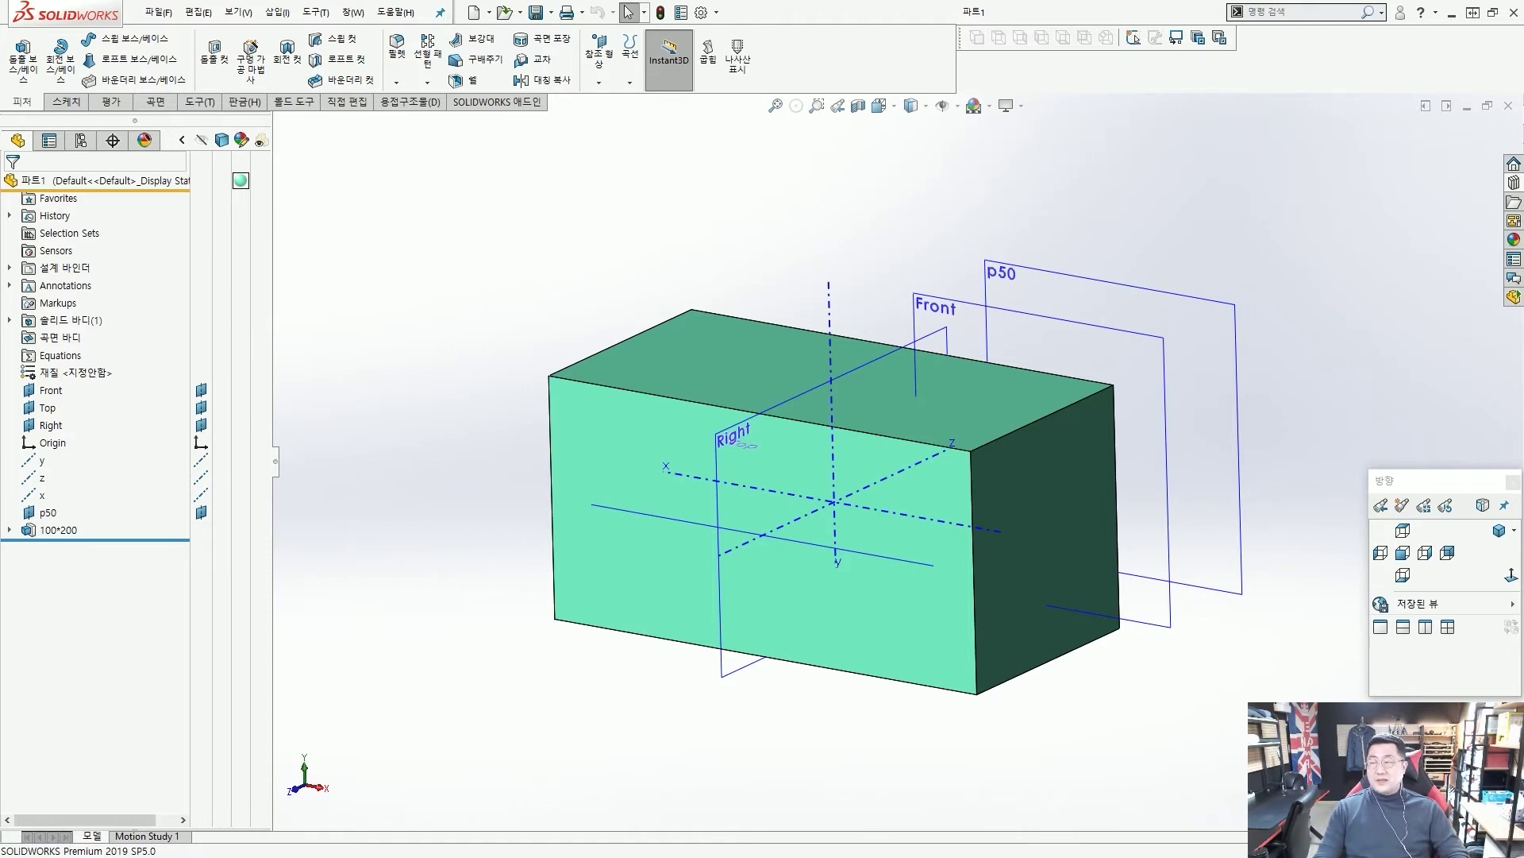
Step: Close the open new parts that were created from the template
key("ctrl+Tab")
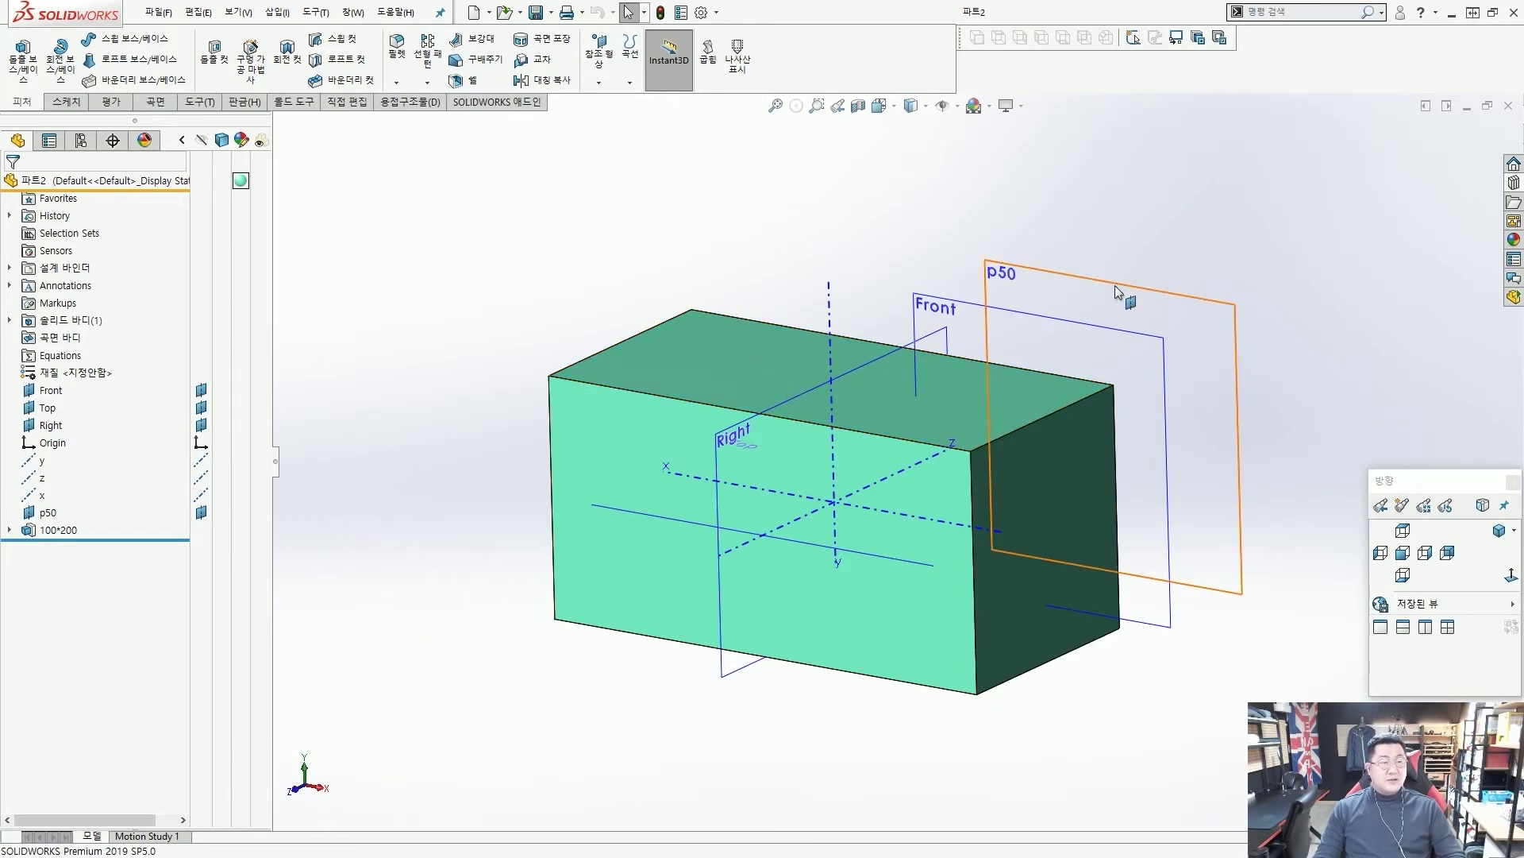
left_click(1508, 106)
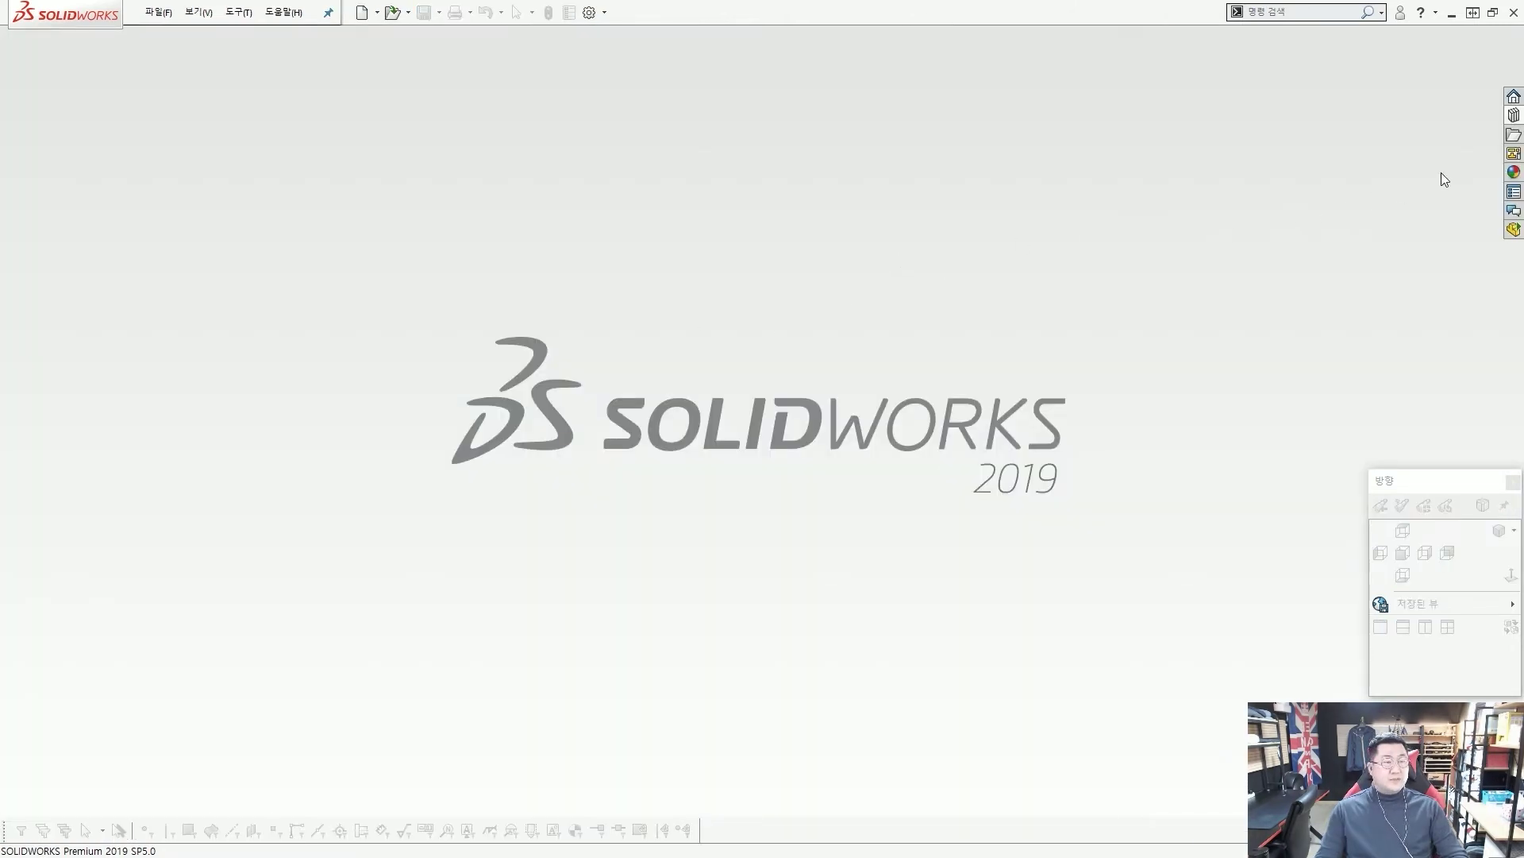
Step: Open the part Circular_Pattern with Axis from the Lesson05 Case Study folder of the design library
left_click(1514, 116)
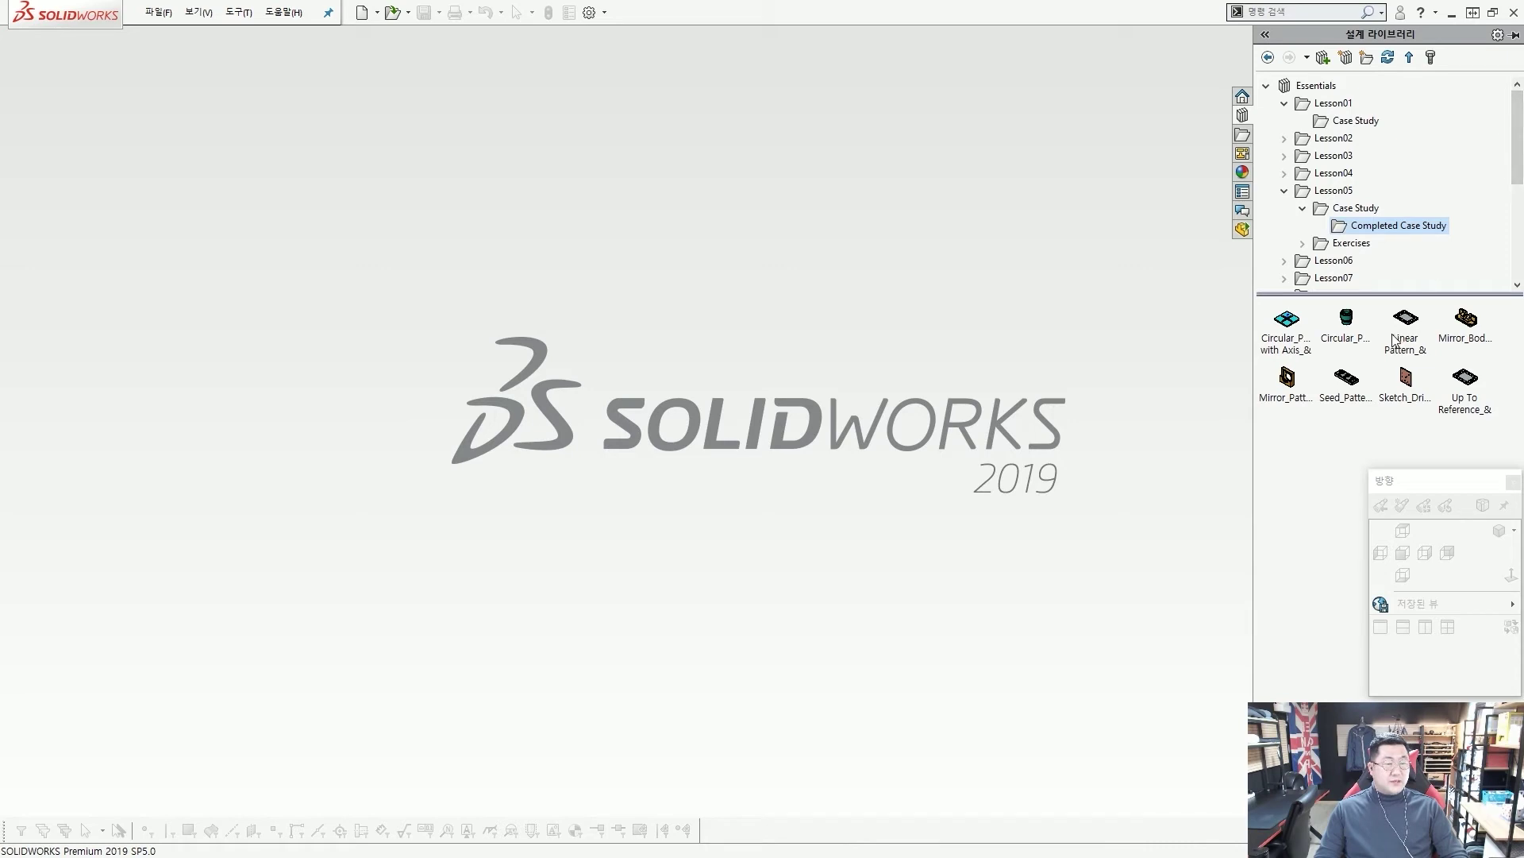
left_click(1297, 338)
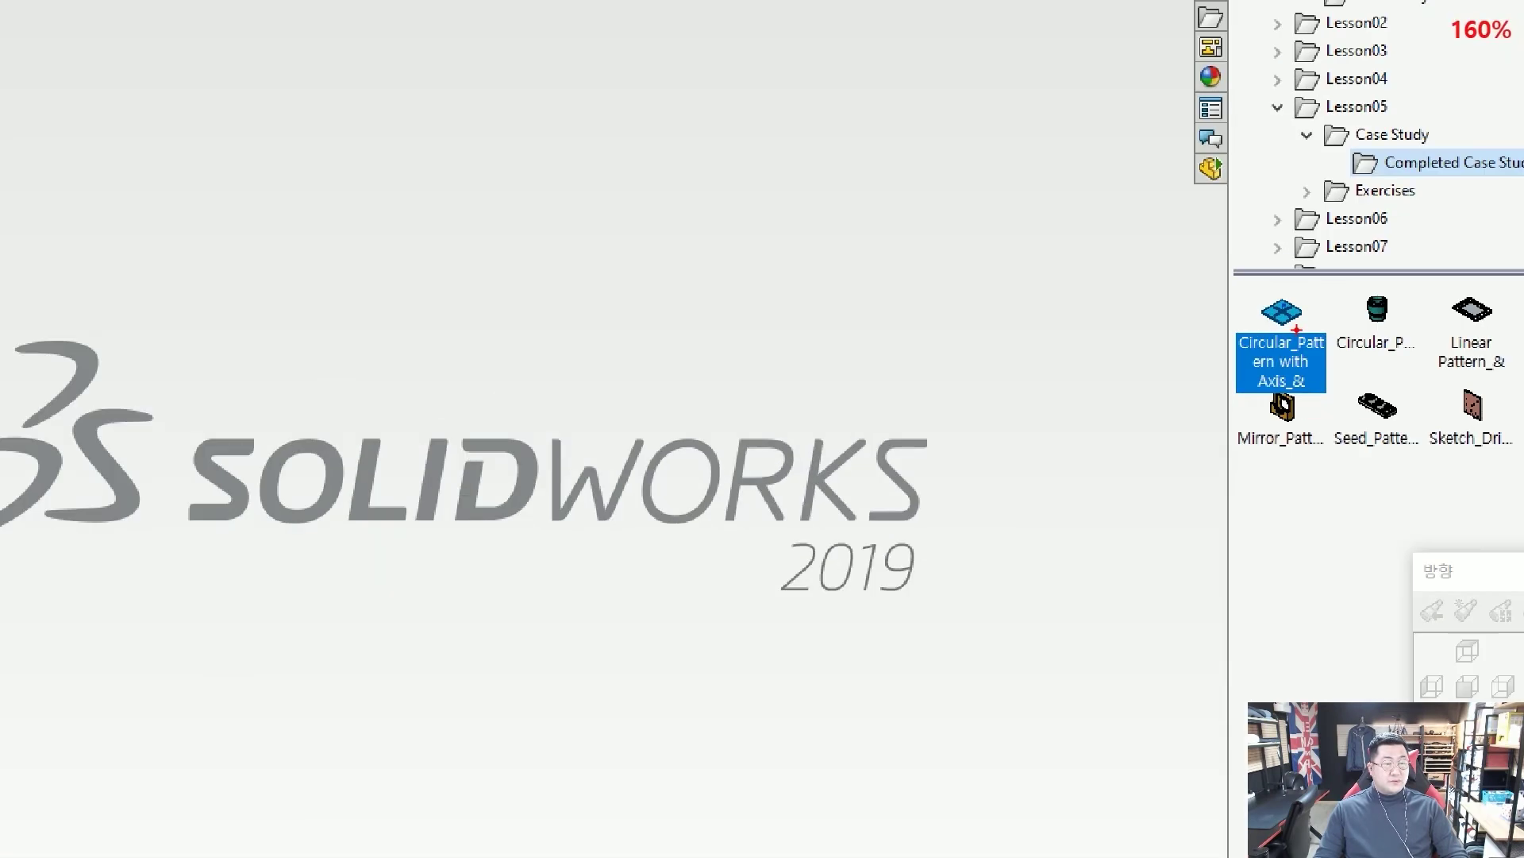
left_click(1351, 210)
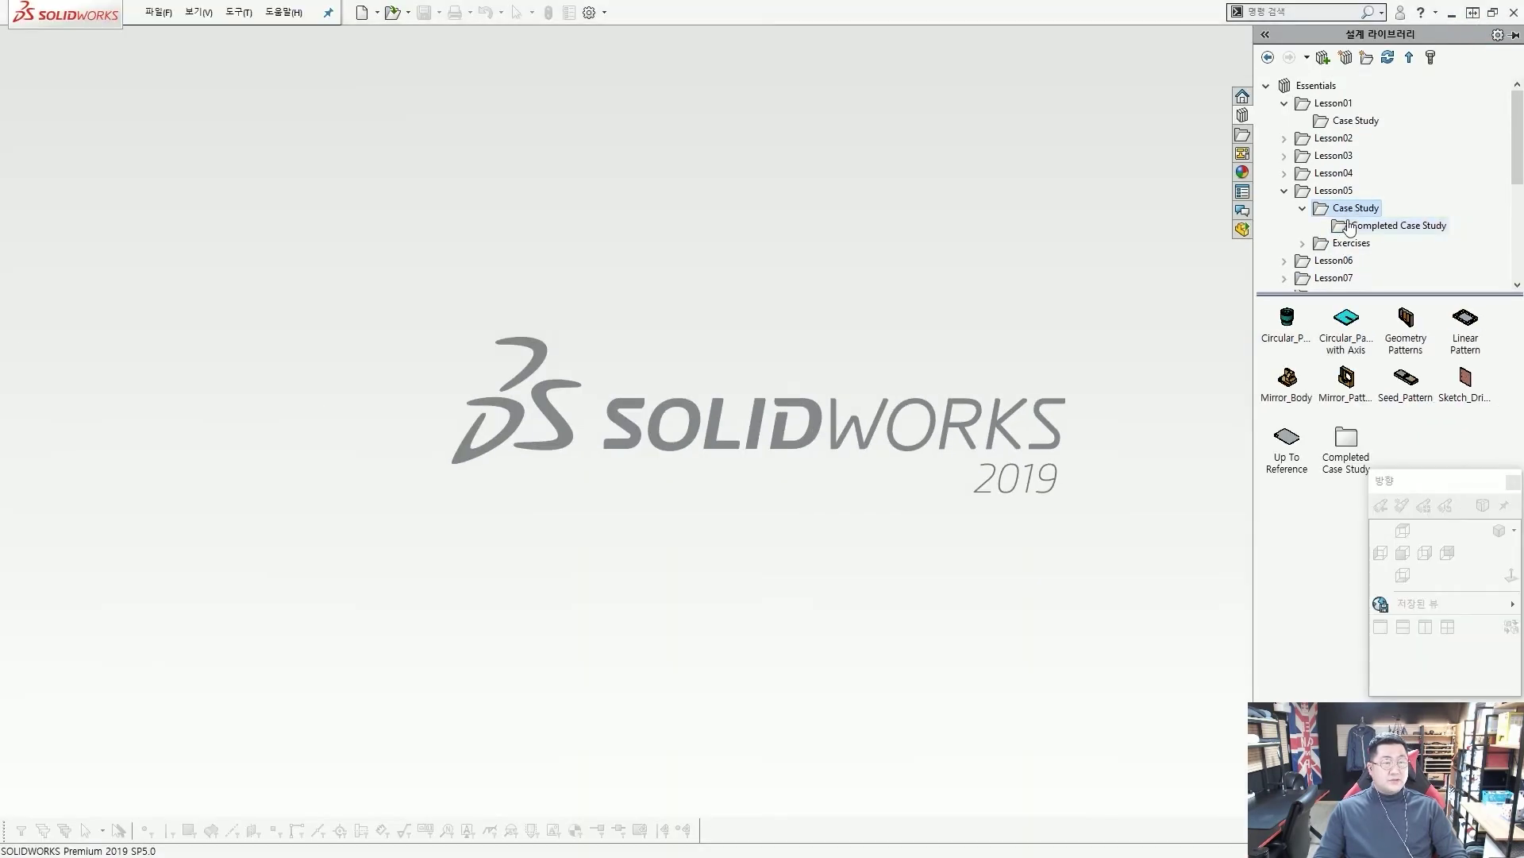
left_click_drag(1279, 175, 1378, 216)
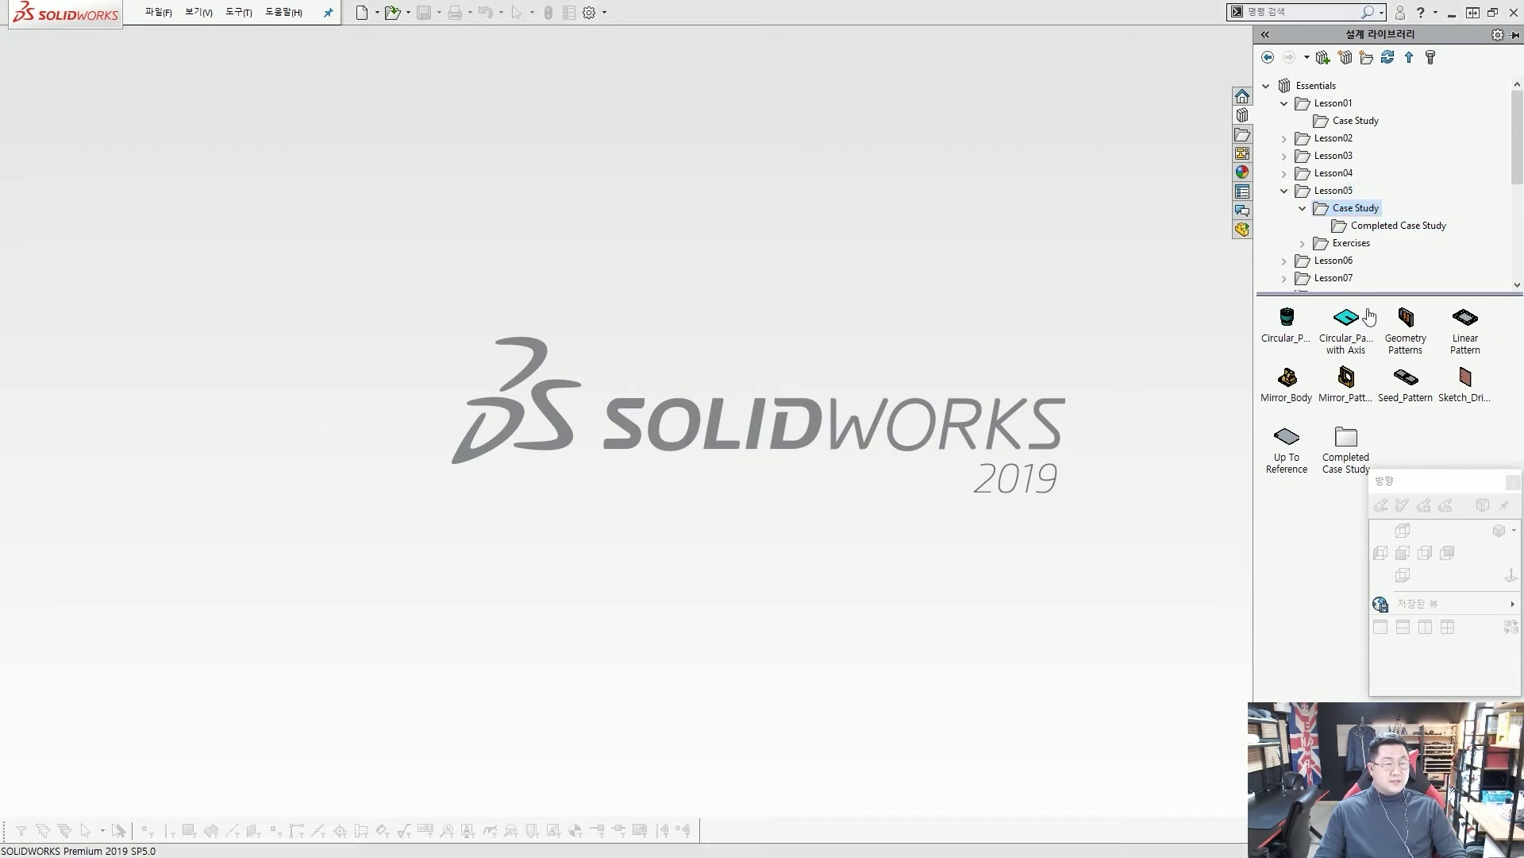
left_click(1348, 325)
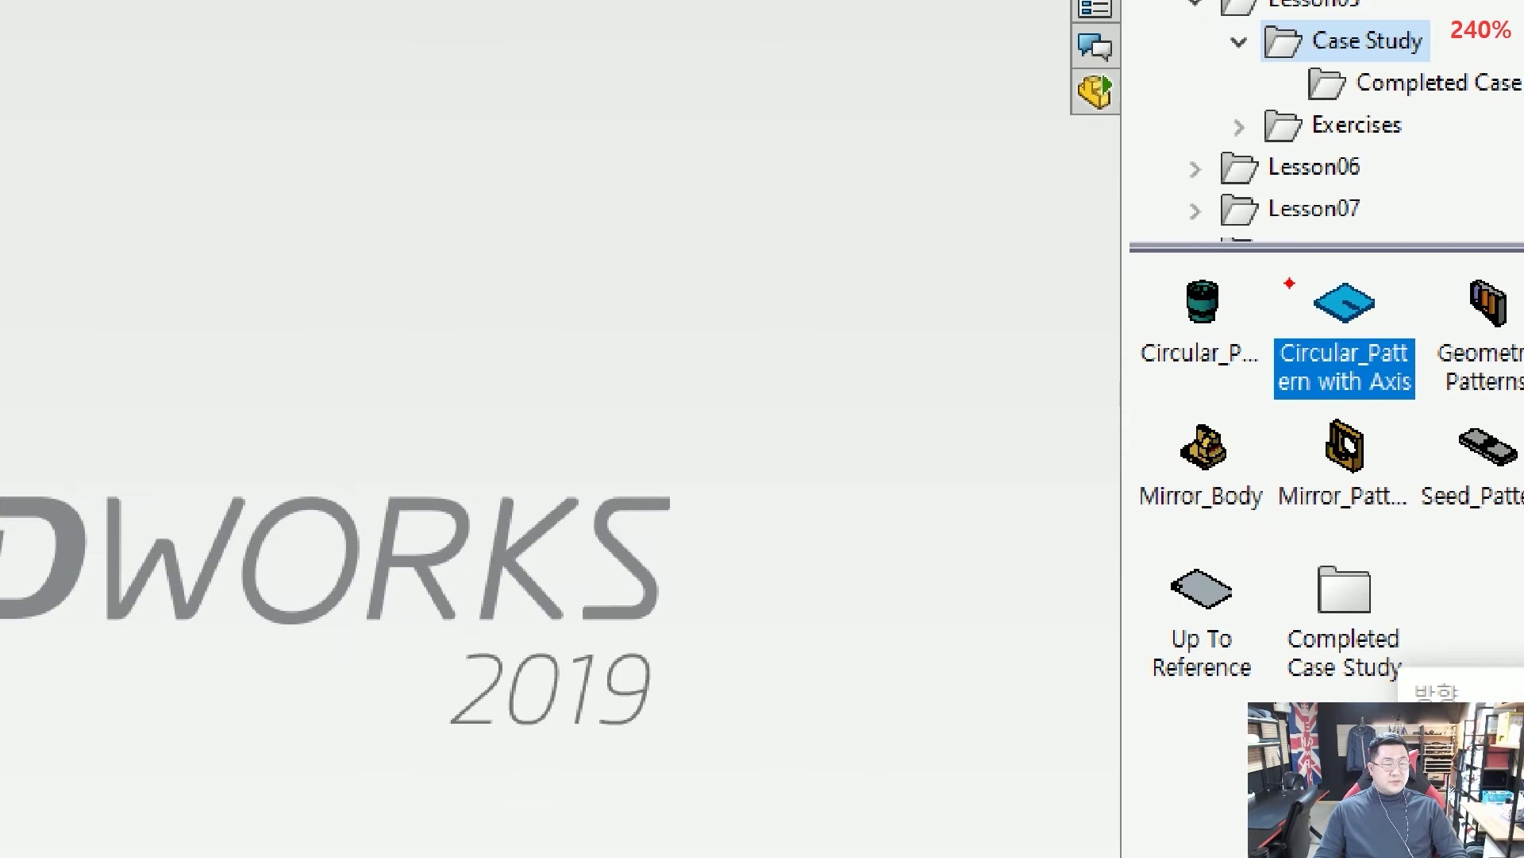
mouse_move(1255, 255)
left_mouse_down()
mouse_move(1296, 323)
mouse_move(1426, 422)
left_mouse_up()
mouse_move(986, 477)
left_mouse_down()
mouse_move(1110, 438)
mouse_move(1215, 375)
left_mouse_up()
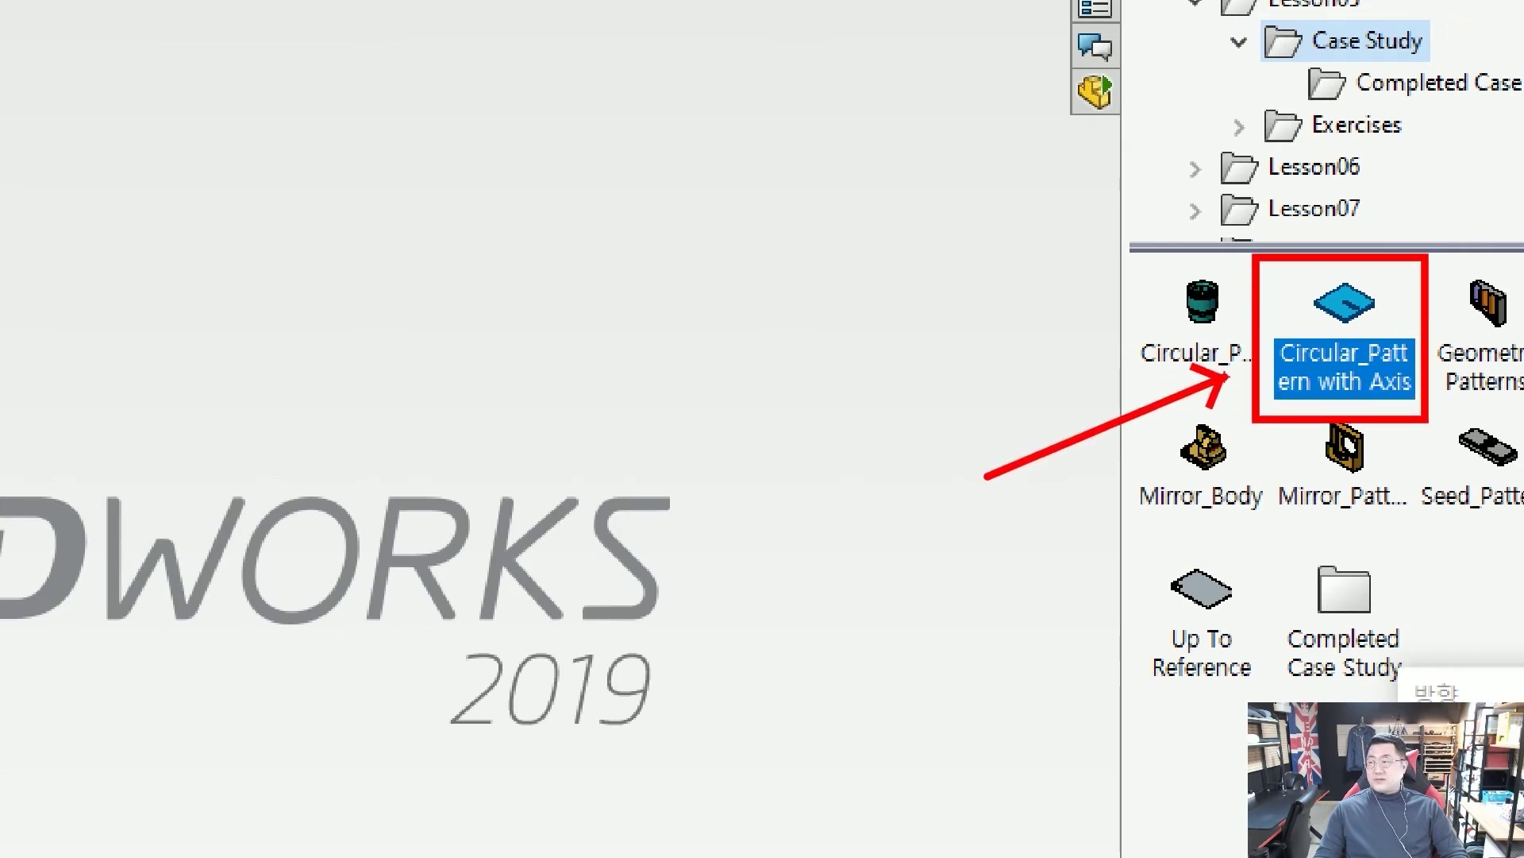
key("Escape")
left_click(1342, 326)
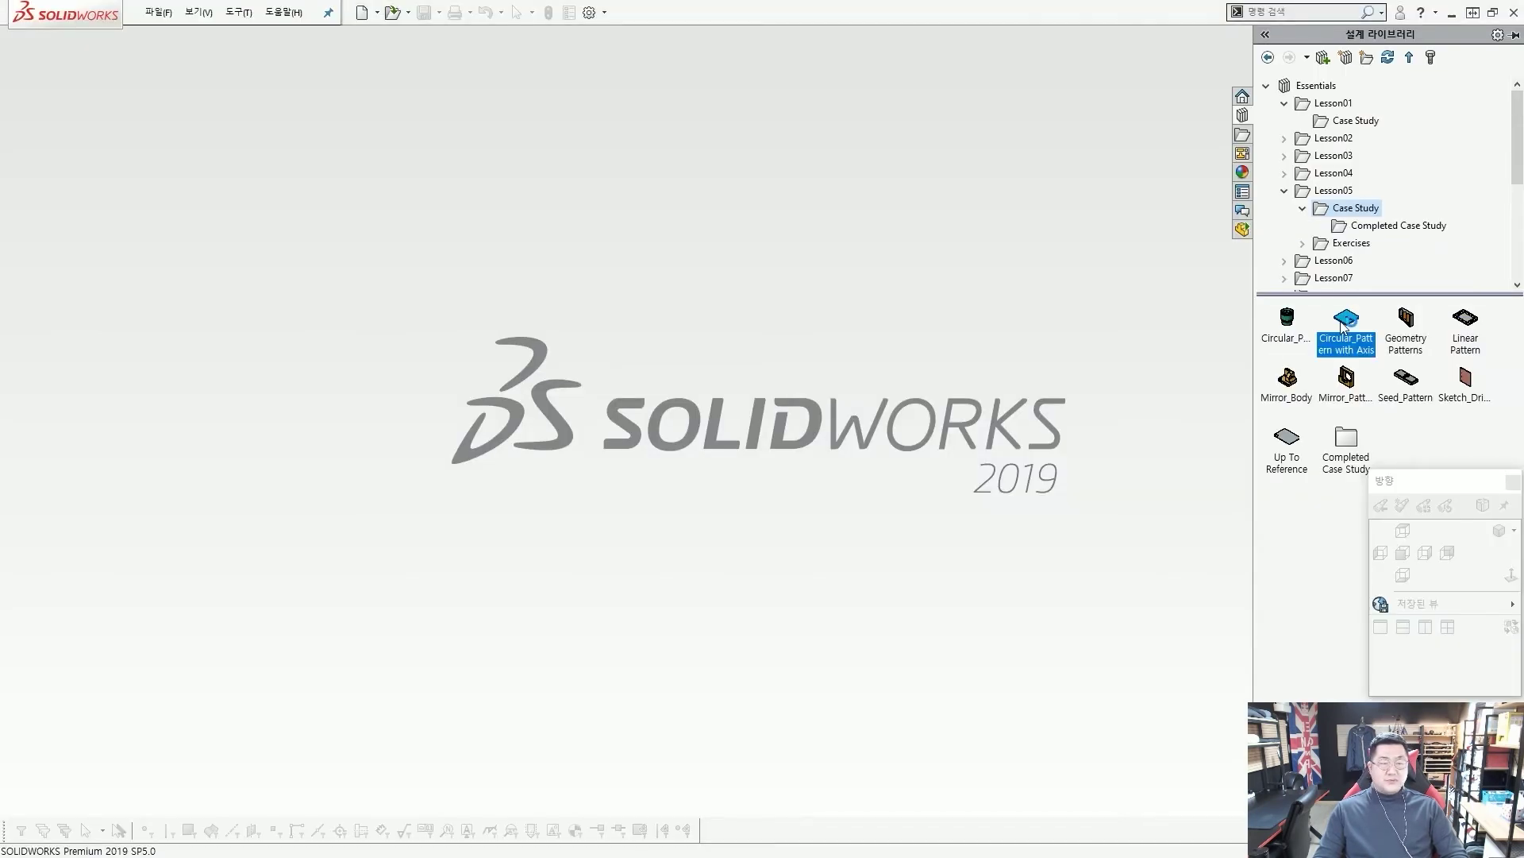
left_click_drag(1341, 326, 765, 368)
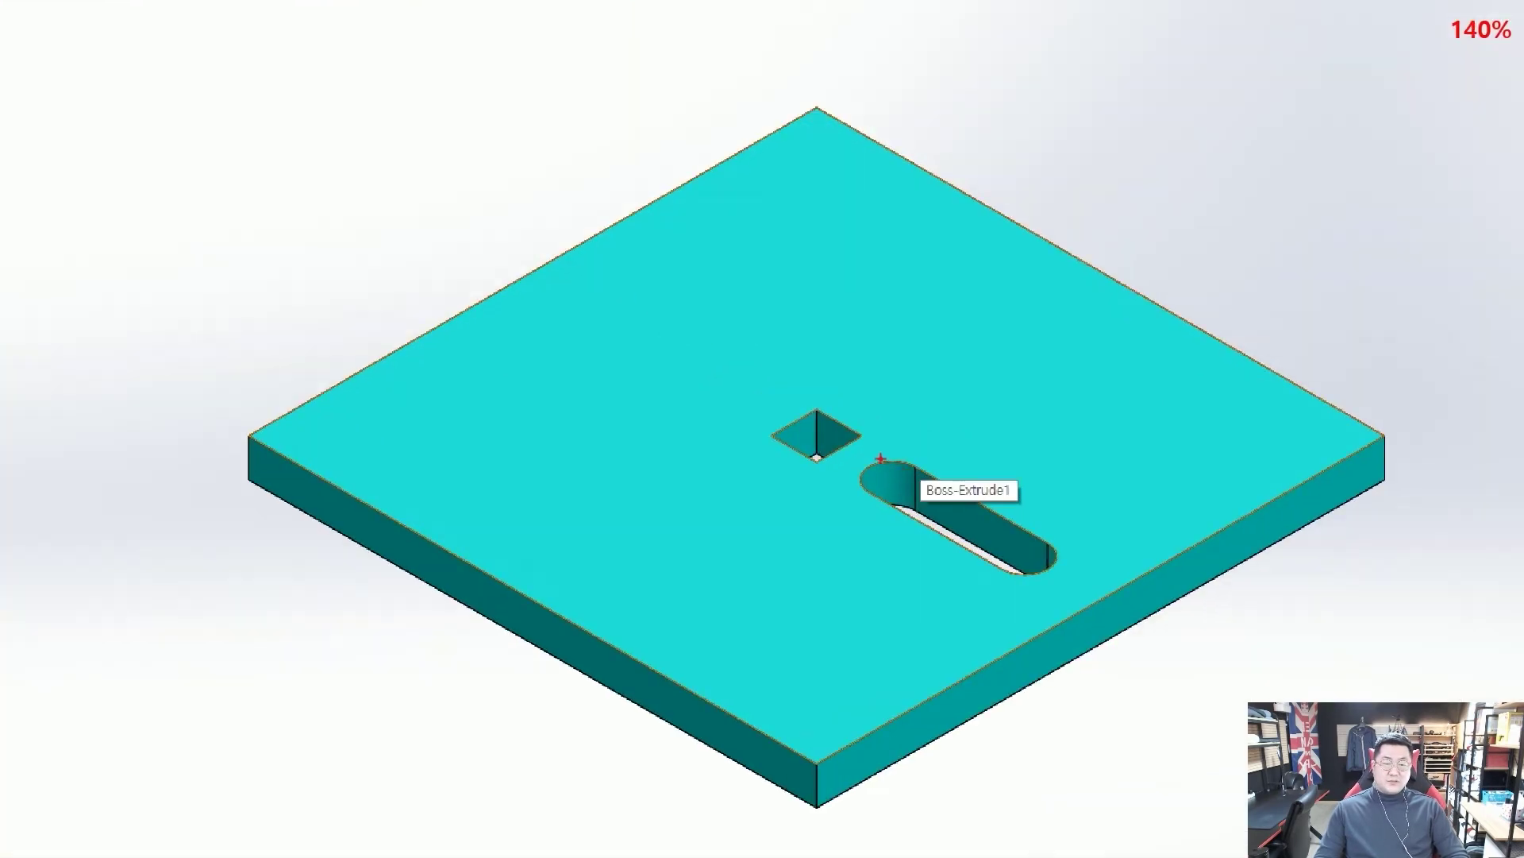
mouse_move(779, 155)
left_mouse_down()
mouse_move(556, 191)
mouse_move(447, 530)
mouse_move(854, 830)
mouse_move(982, 272)
left_mouse_up()
mouse_move(862, 389)
left_mouse_down()
mouse_move(853, 436)
mouse_move(824, 402)
mouse_move(837, 593)
left_mouse_up()
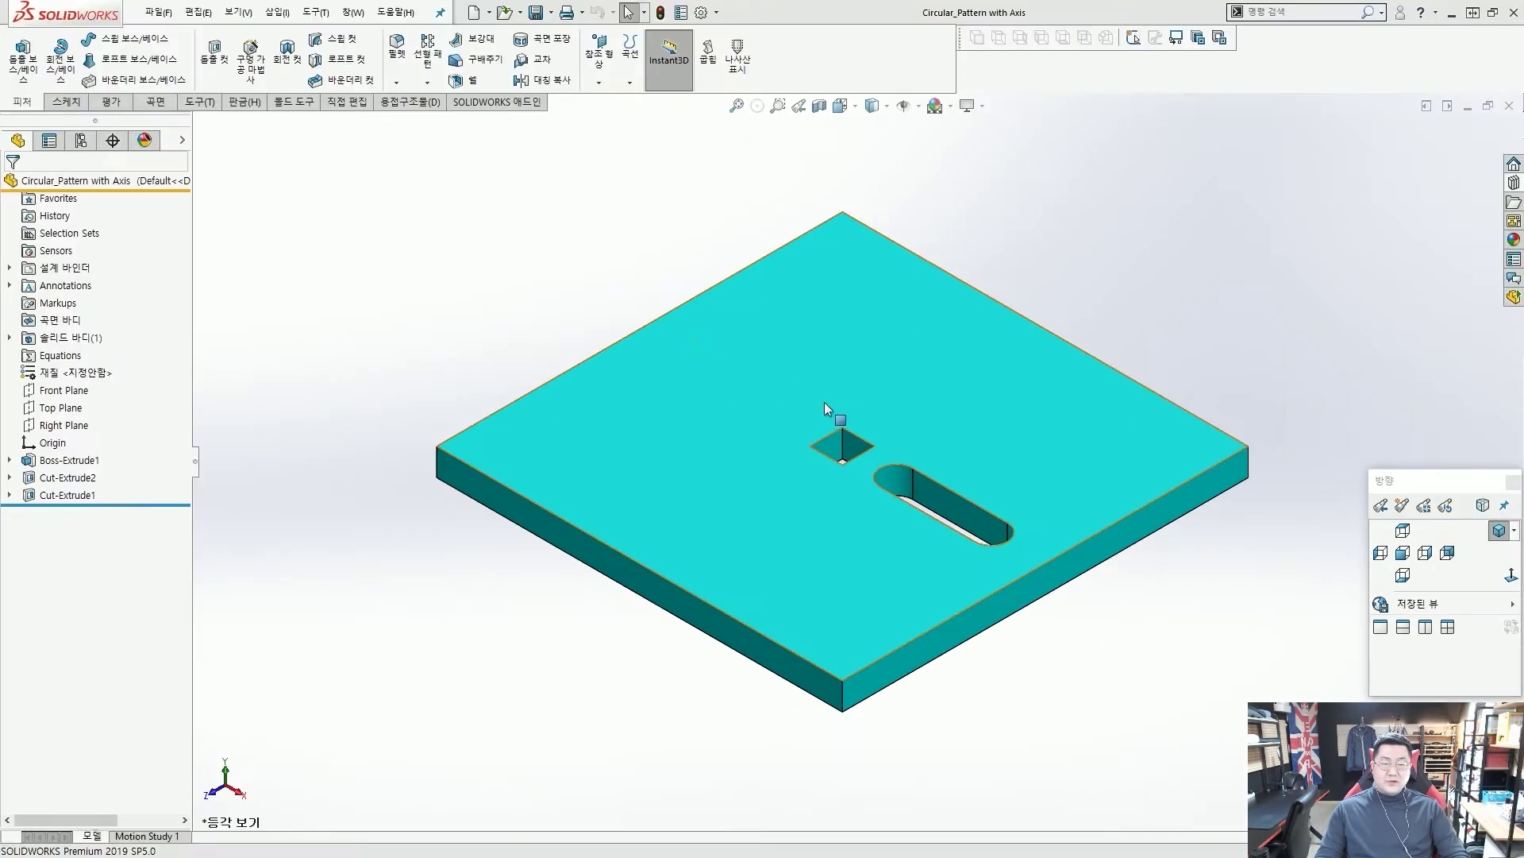
scroll(865, 438, "down", 2)
mouse_move(921, 426)
left_mouse_down()
mouse_move(876, 409)
mouse_move(896, 420)
left_mouse_up()
mouse_move(810, 379)
left_mouse_down()
mouse_move(726, 302)
mouse_move(744, 378)
left_mouse_up()
left_click_drag(788, 469, 698, 534)
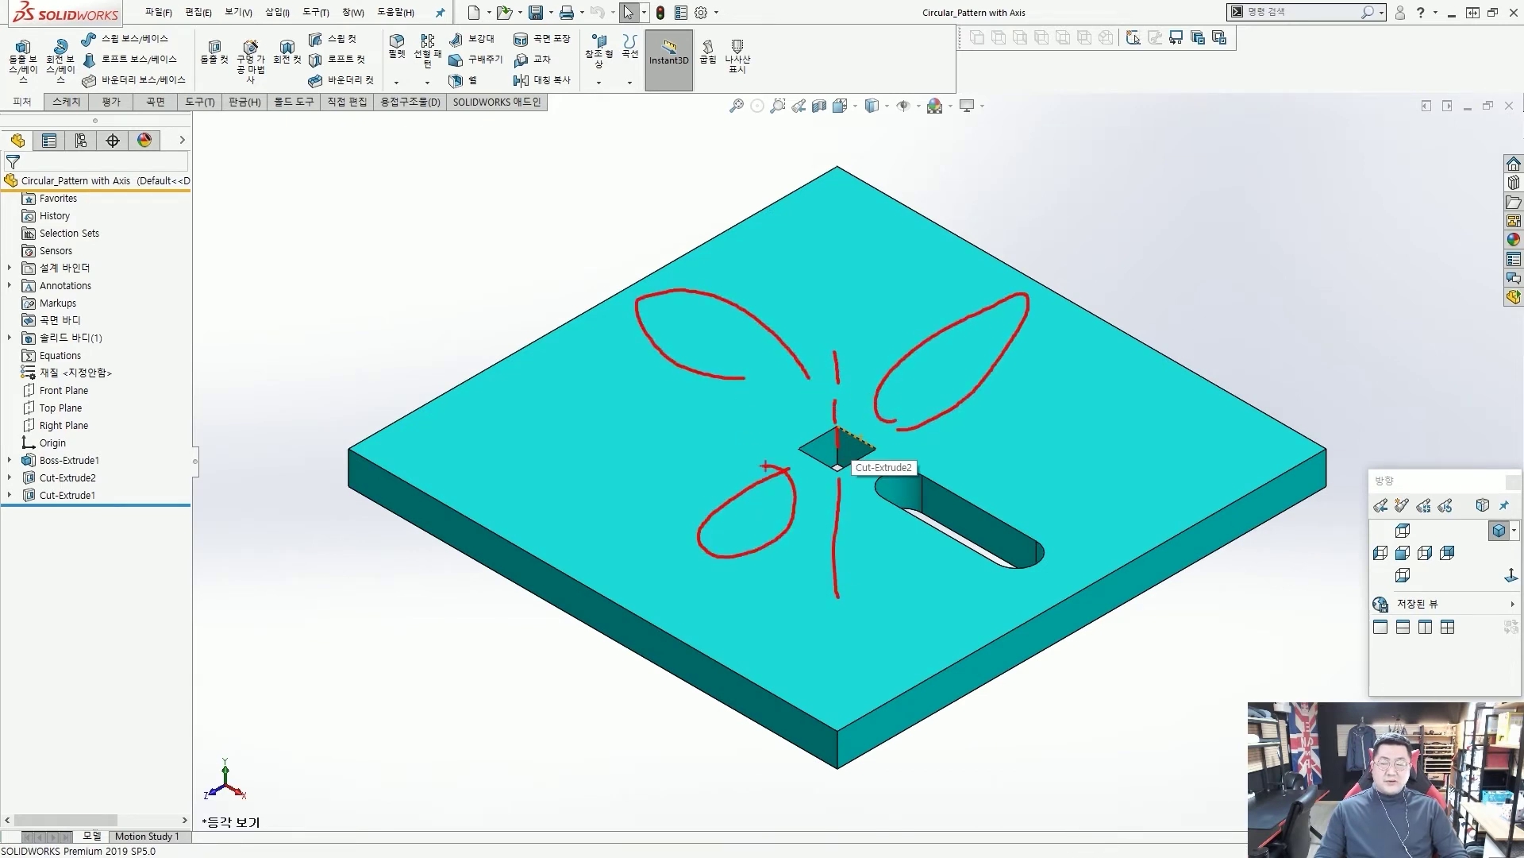
key("Escape")
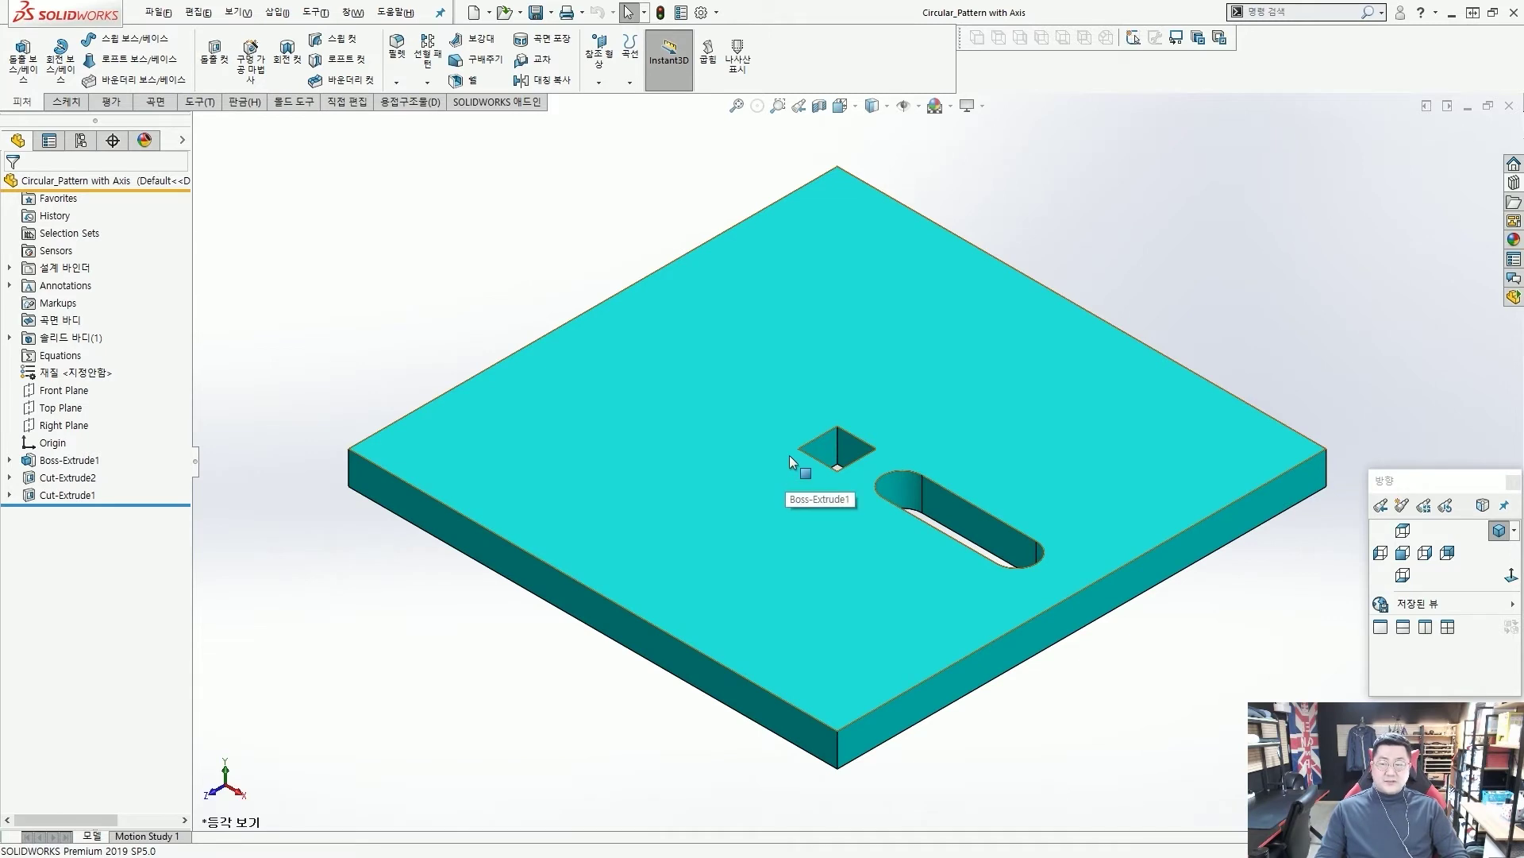
Step: Show the Front Plane and the Right Plane of the plate part
scroll(789, 455, "up", 3)
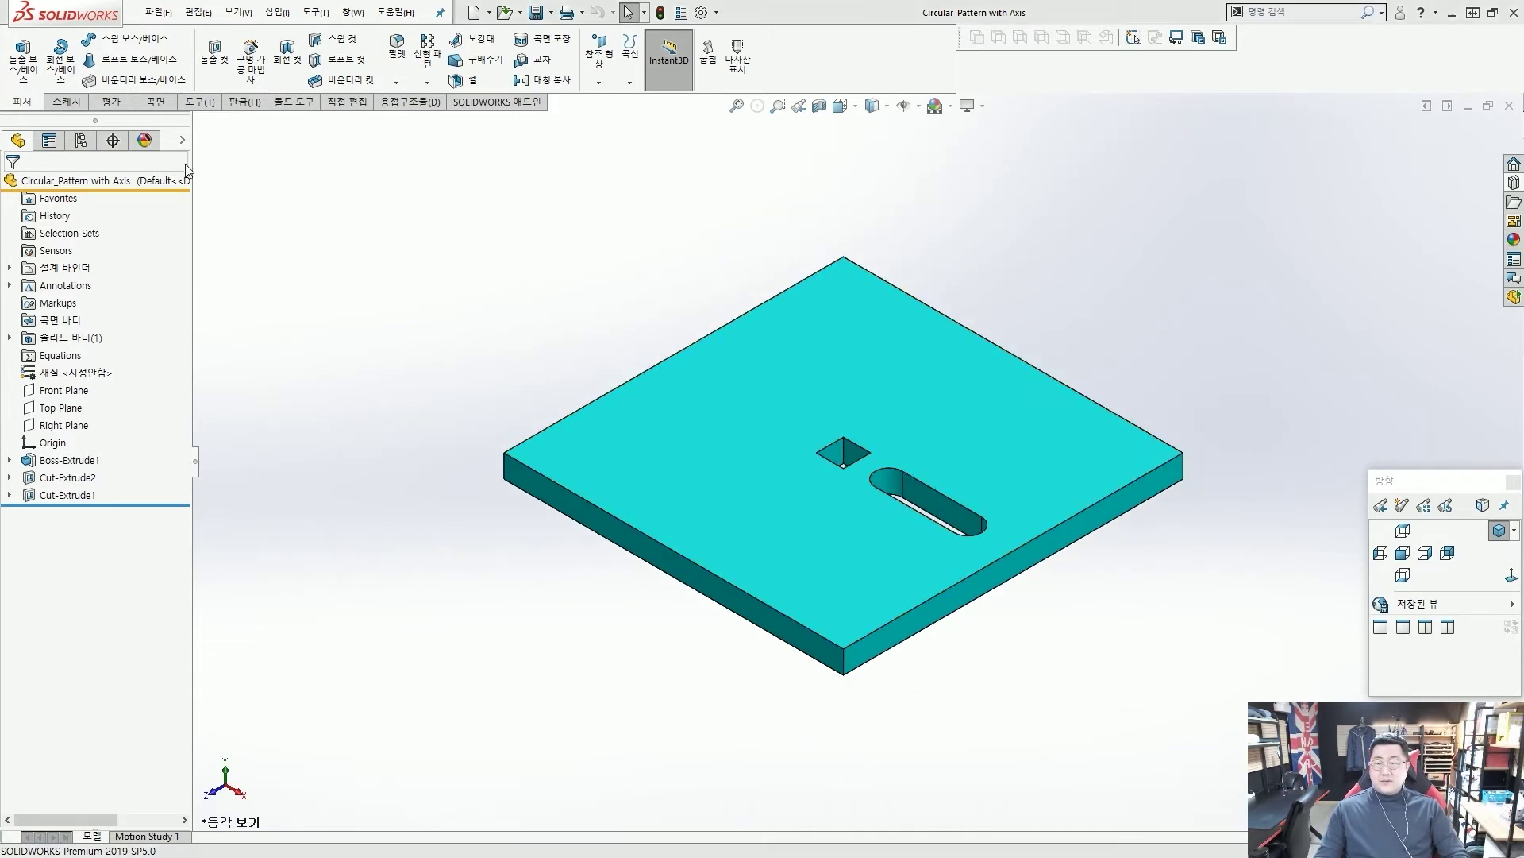
left_click(182, 140)
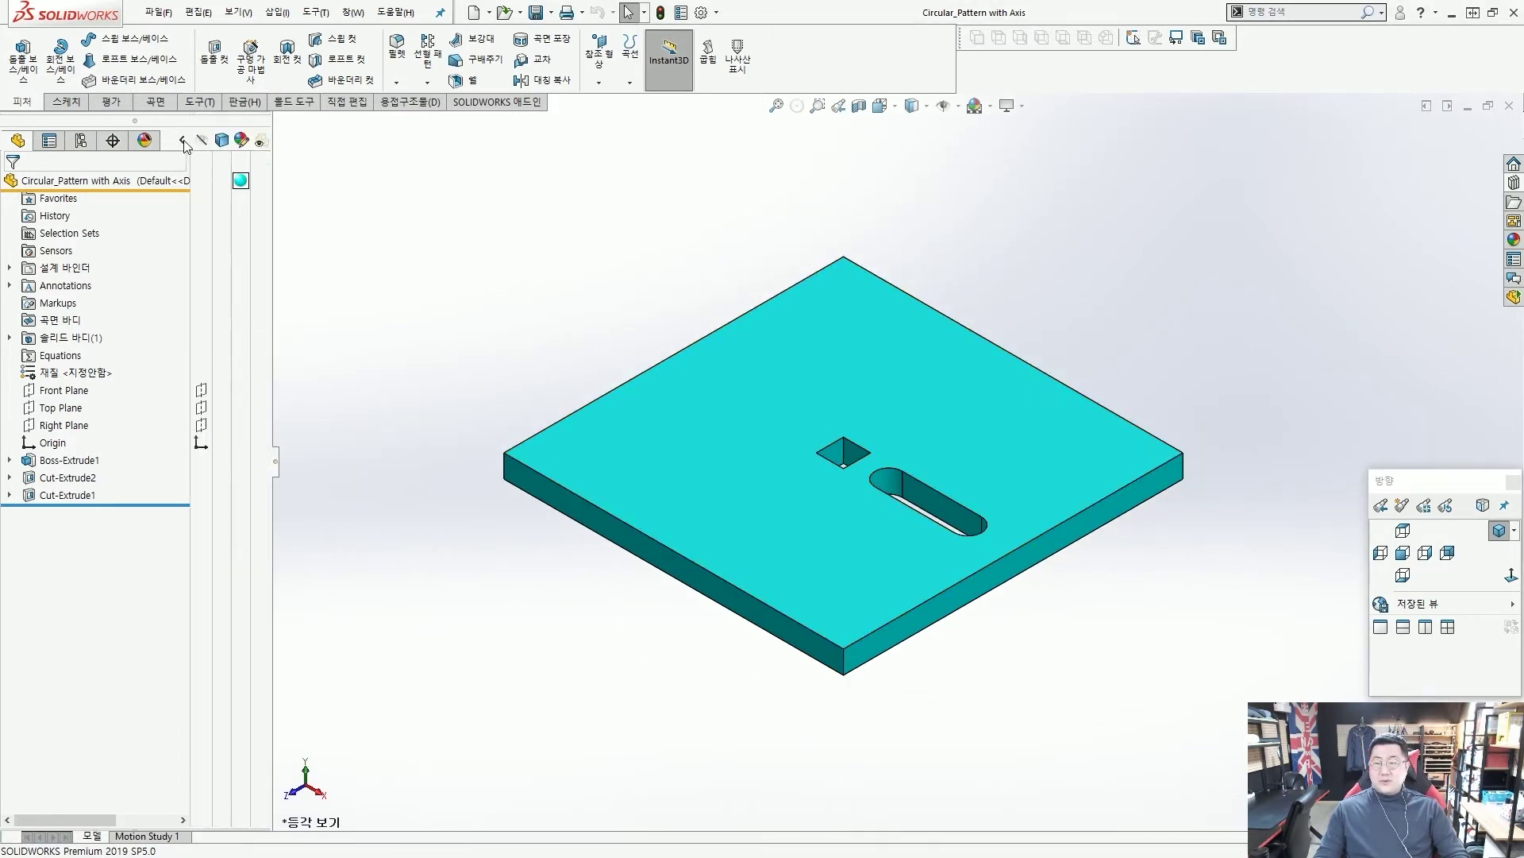
left_click(201, 389)
left_click(201, 426)
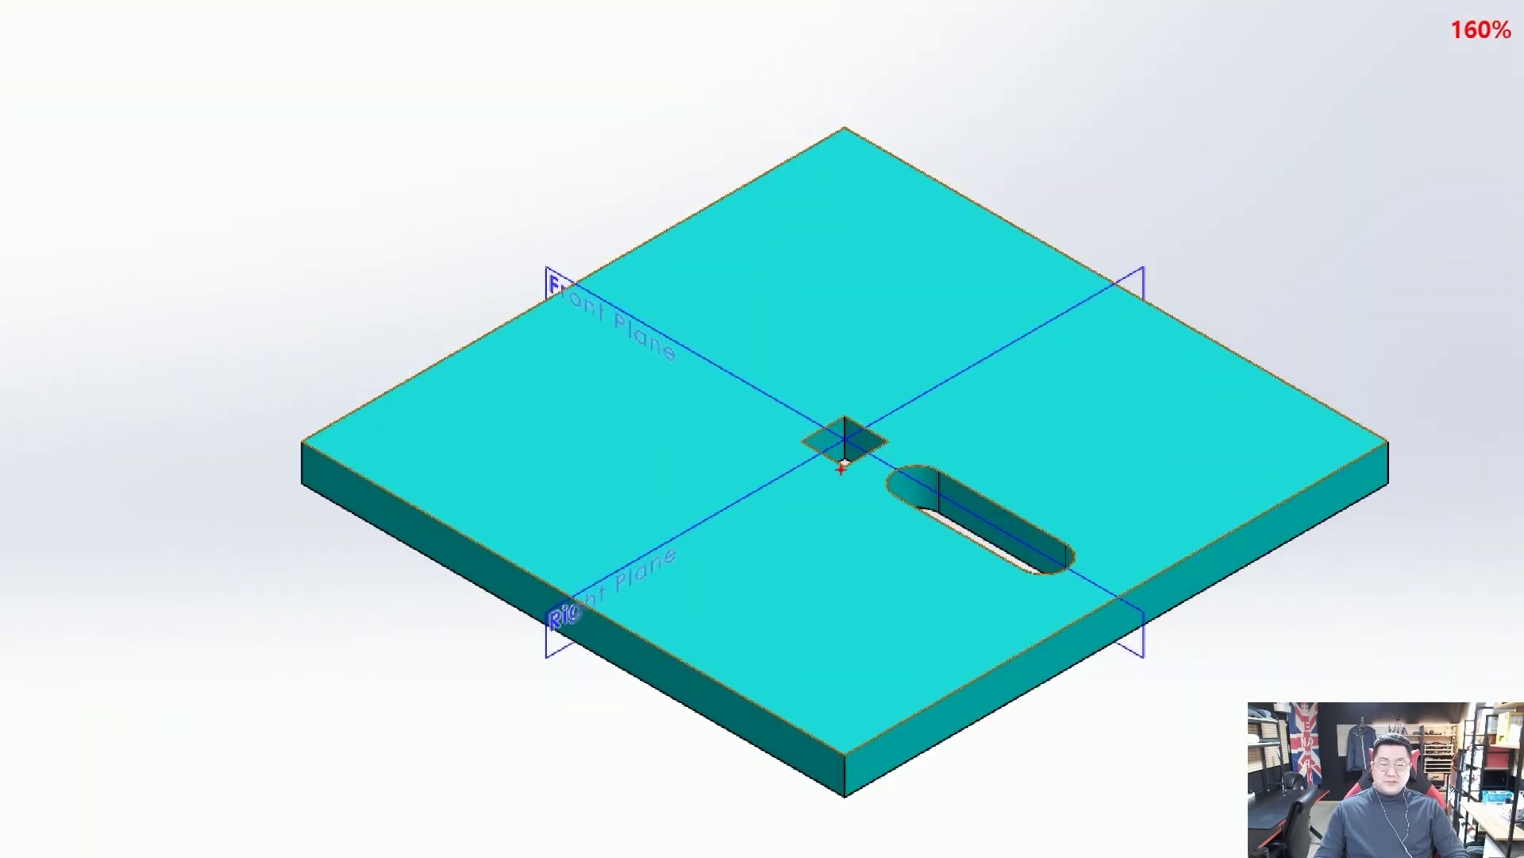
left_click_drag(668, 346, 1023, 547)
left_click_drag(1180, 275, 596, 574)
key("Escape")
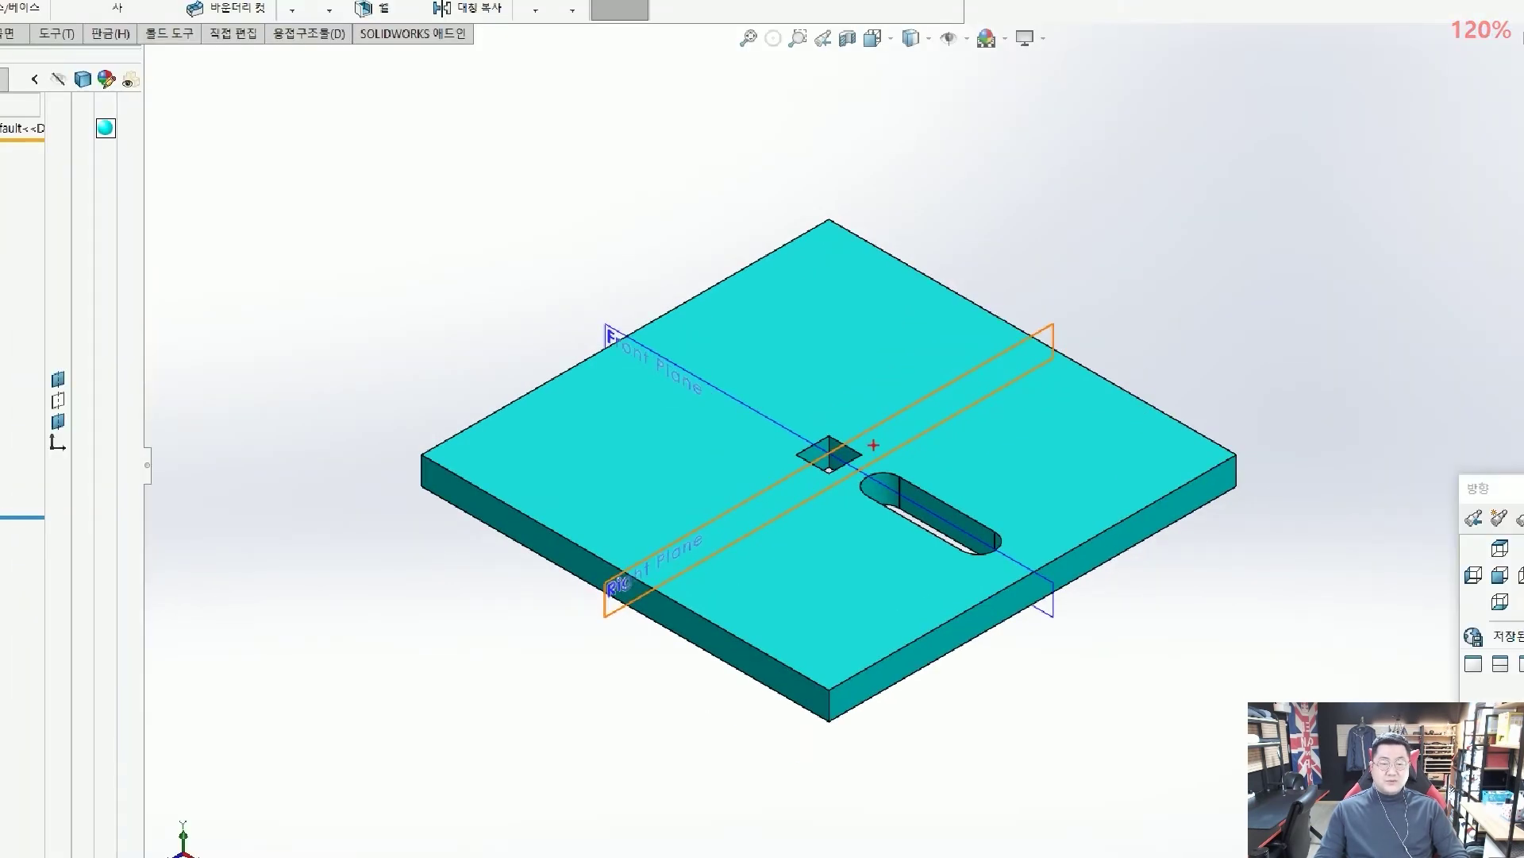
left_click_drag(829, 374, 837, 563)
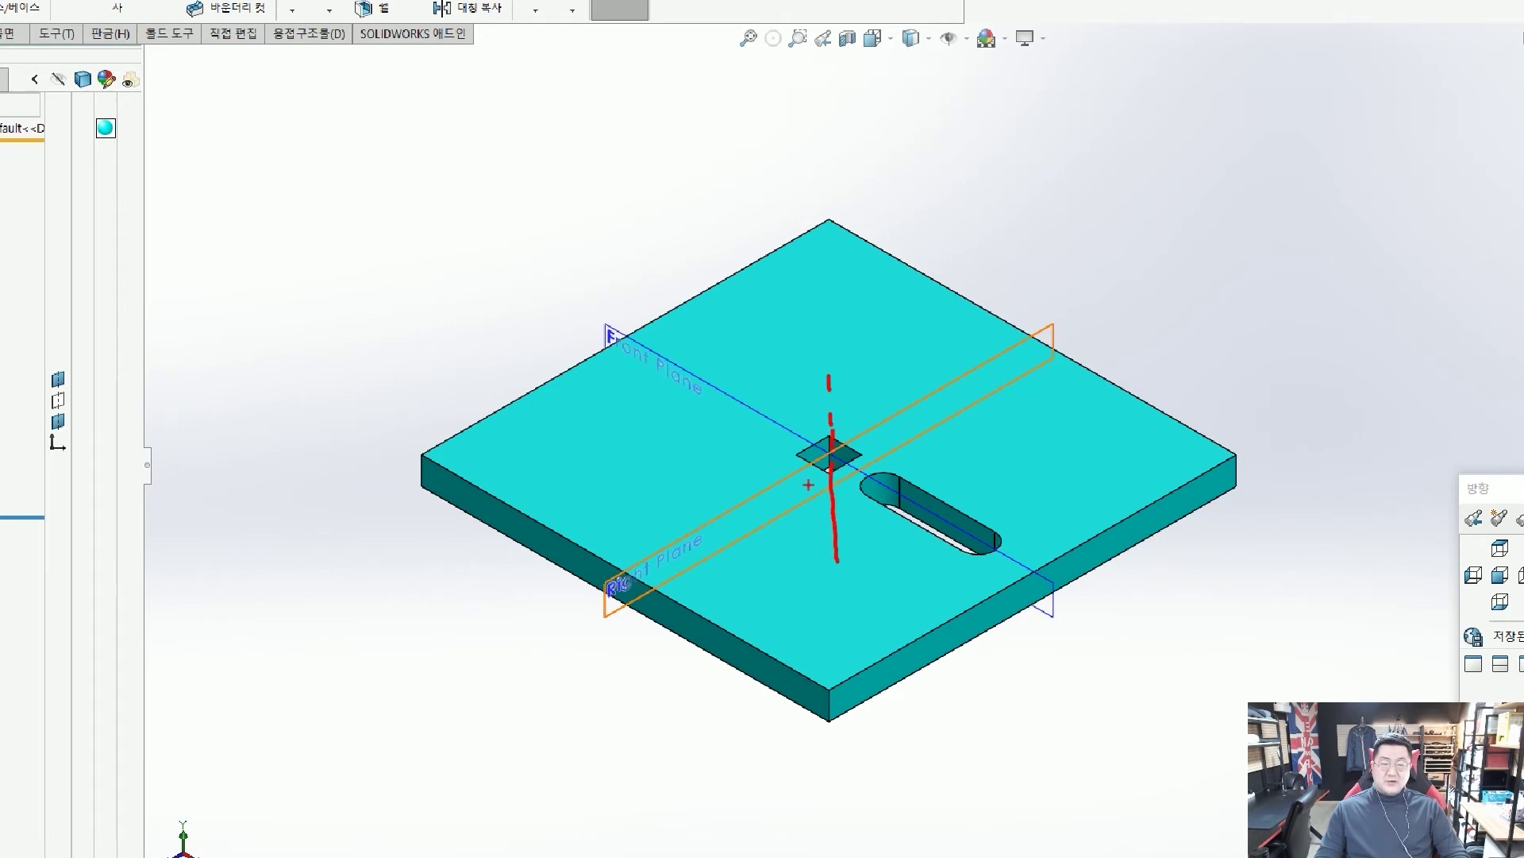
mouse_move(468, 436)
left_mouse_down()
mouse_move(601, 340)
mouse_move(913, 218)
mouse_move(1230, 416)
mouse_move(582, 483)
left_mouse_up()
key("Escape")
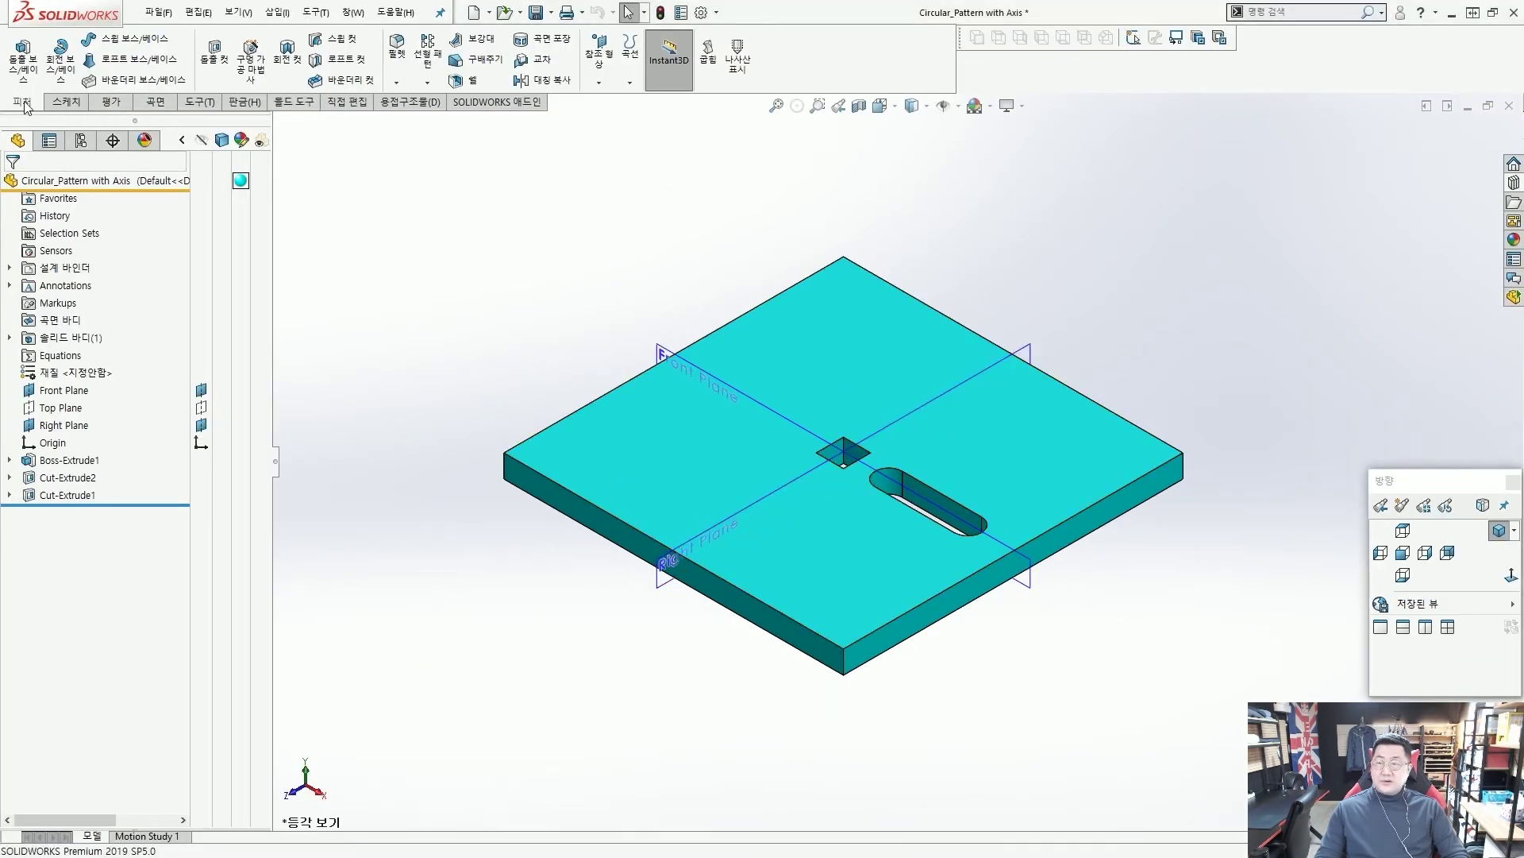
left_click(606, 65)
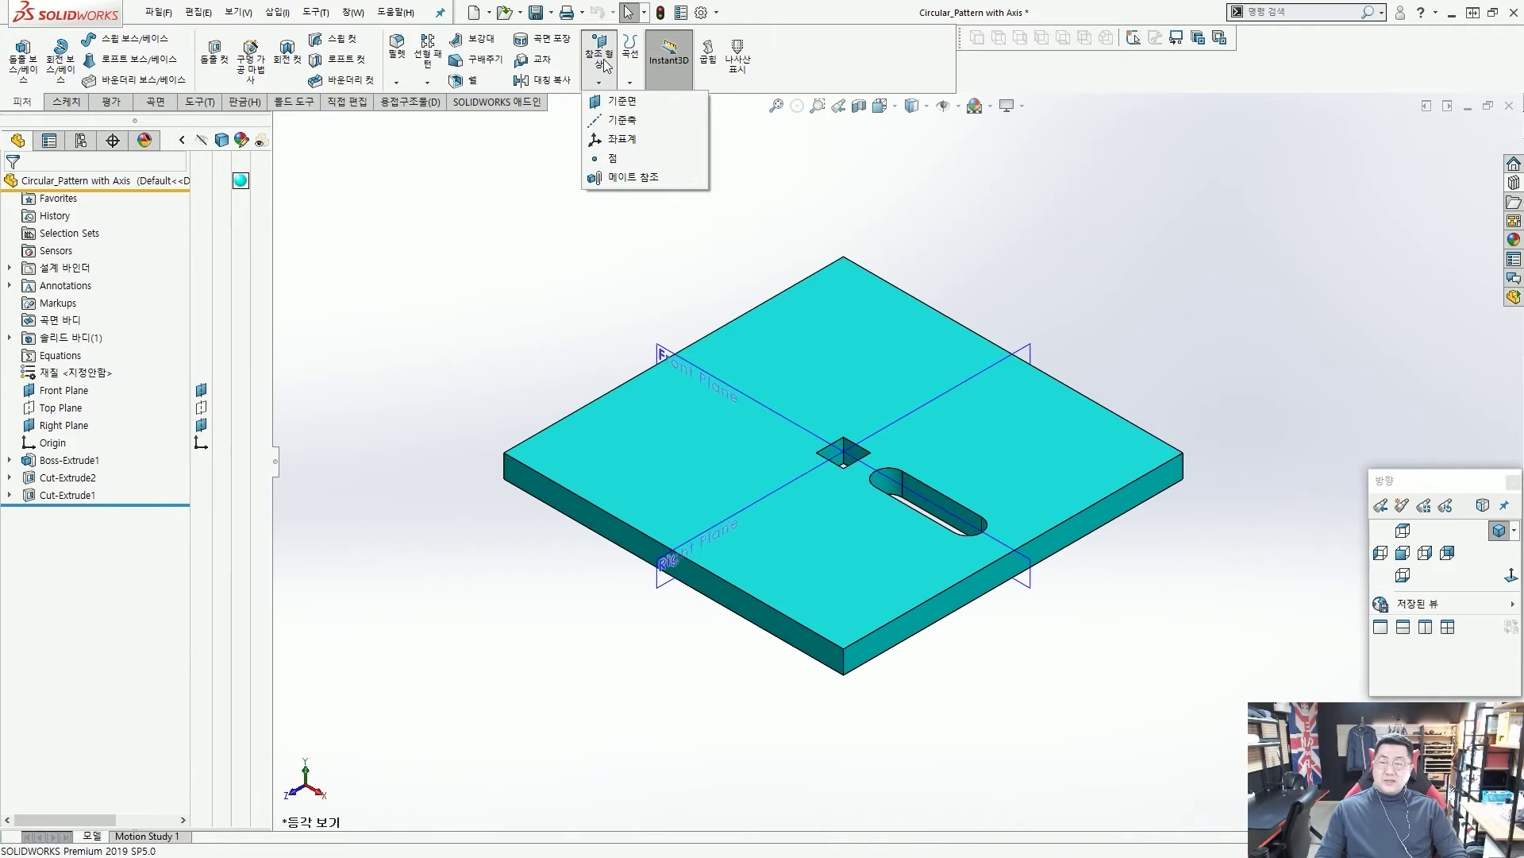
left_click(618, 102)
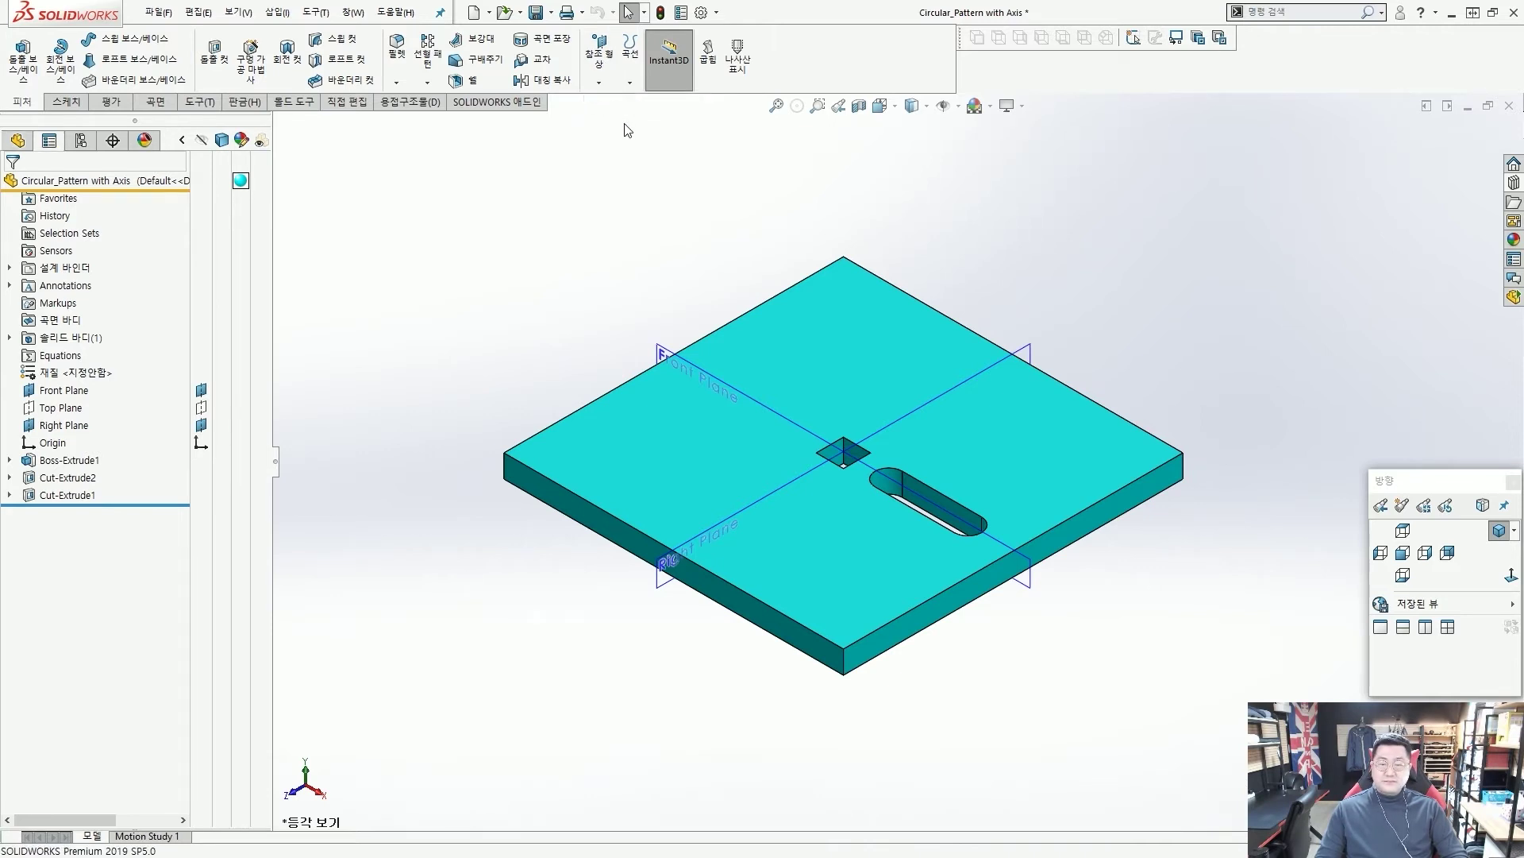
left_click(665, 354)
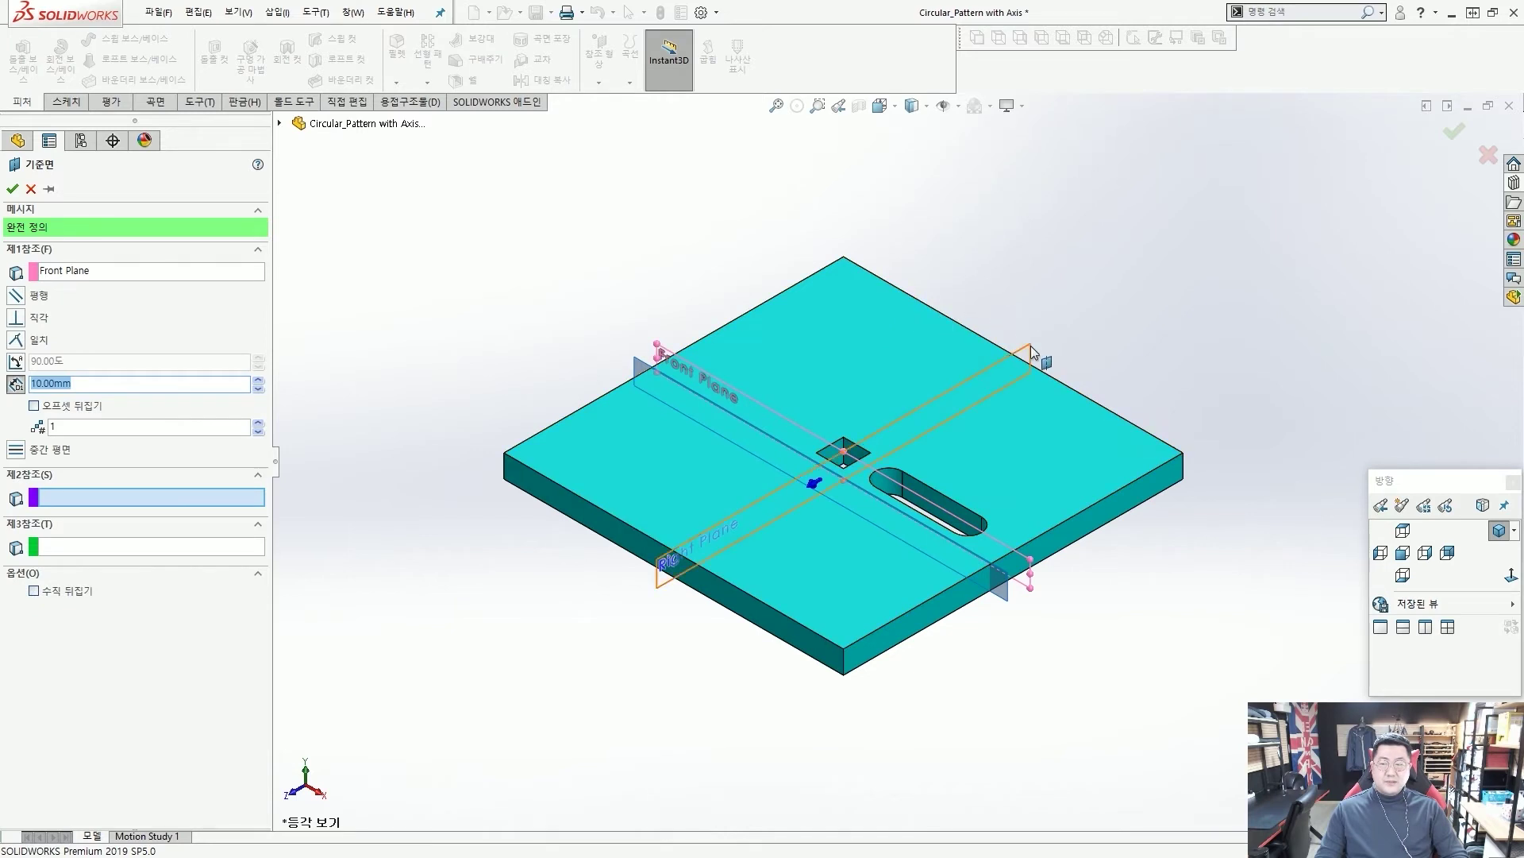
key("Escape")
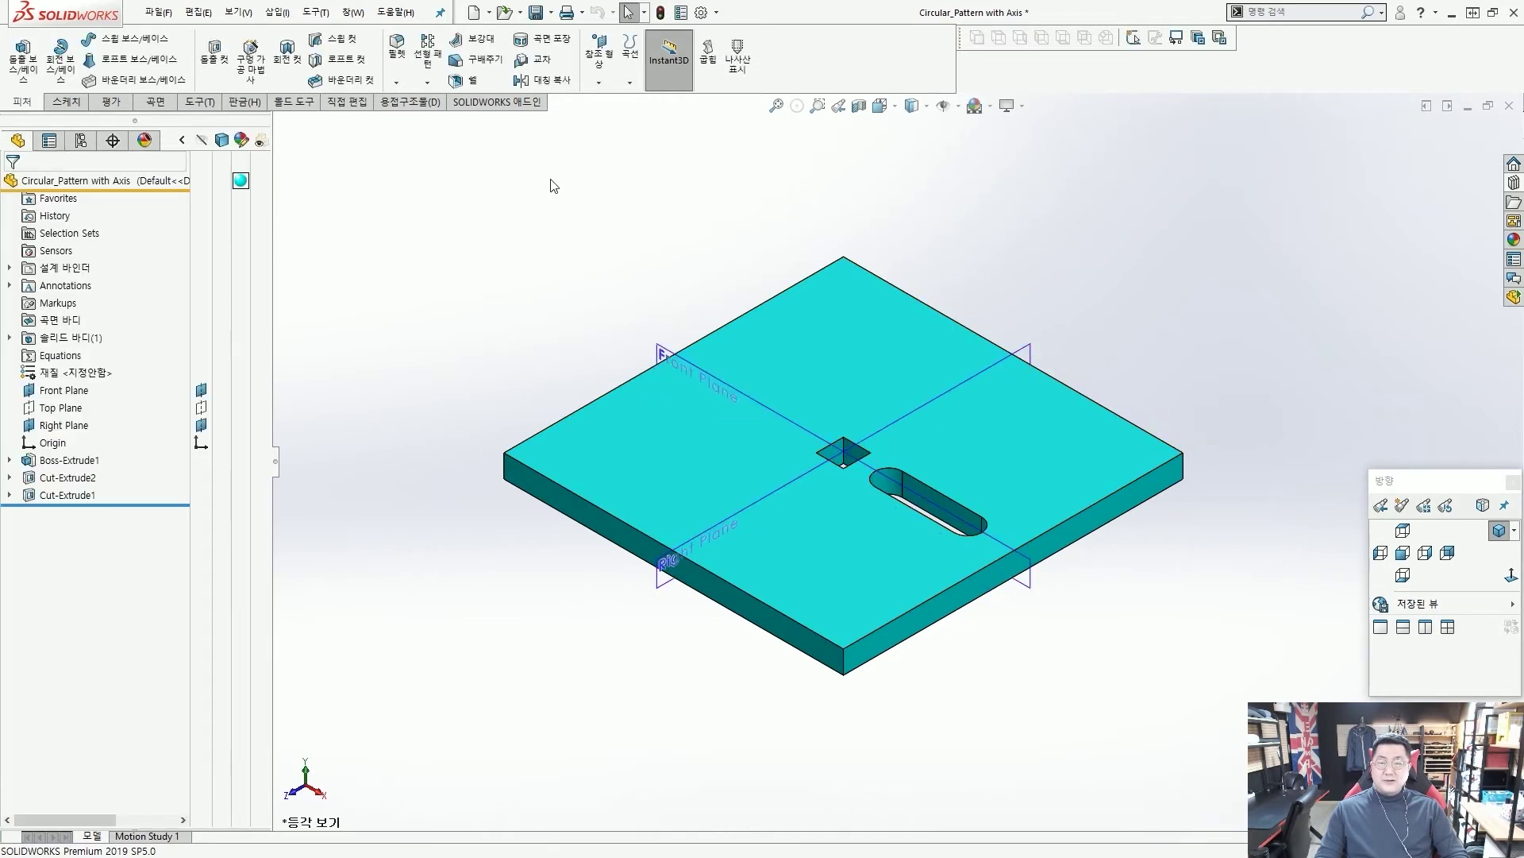
Step: Create a reference axis through the square hole at the intersection of the Front Plane and the Right Plane
left_click(597, 83)
left_click(598, 82)
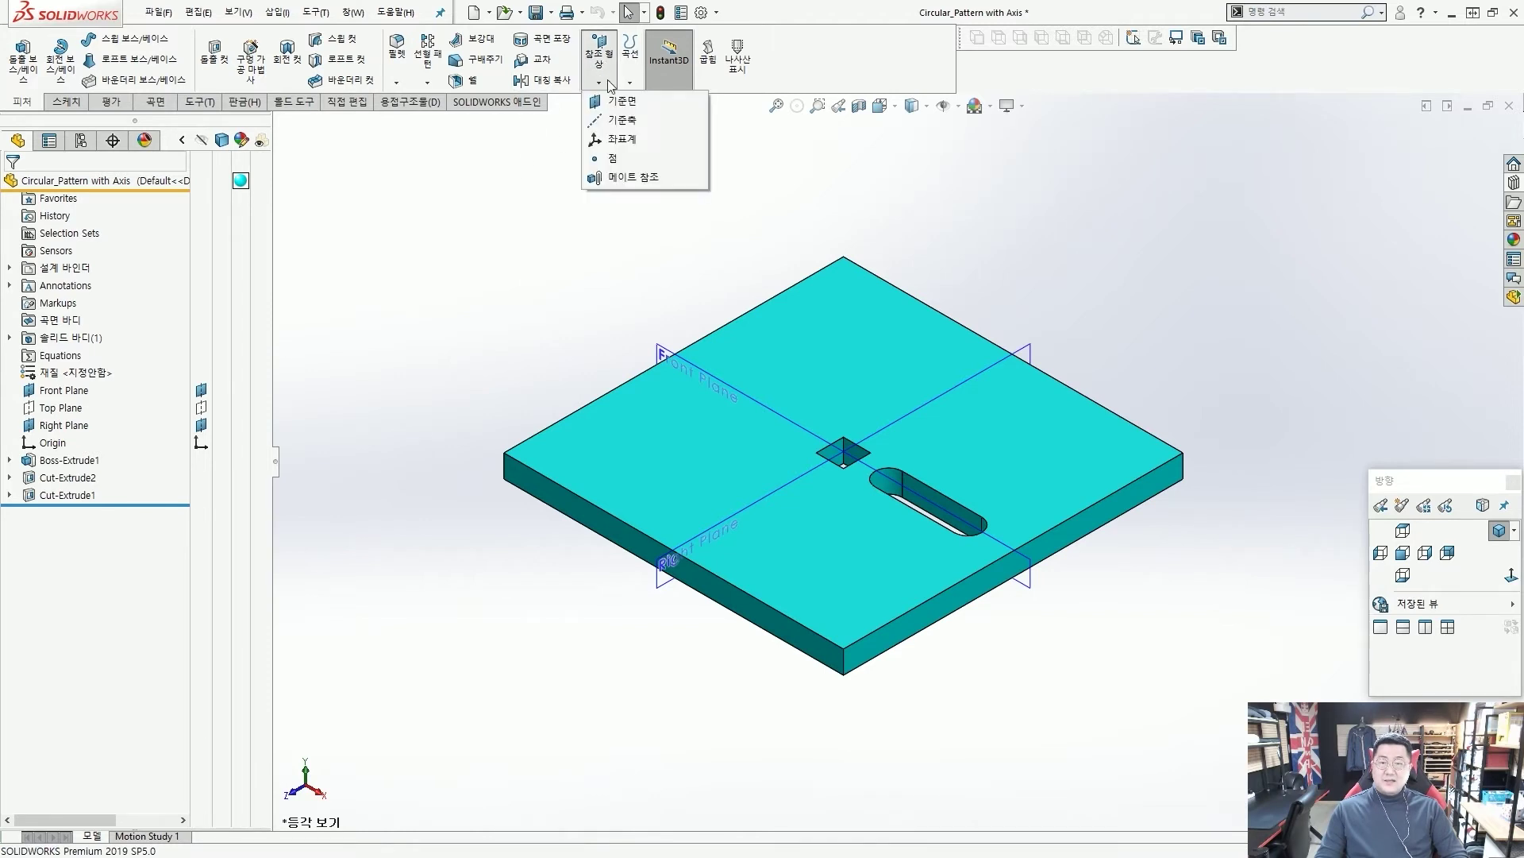
left_click(625, 121)
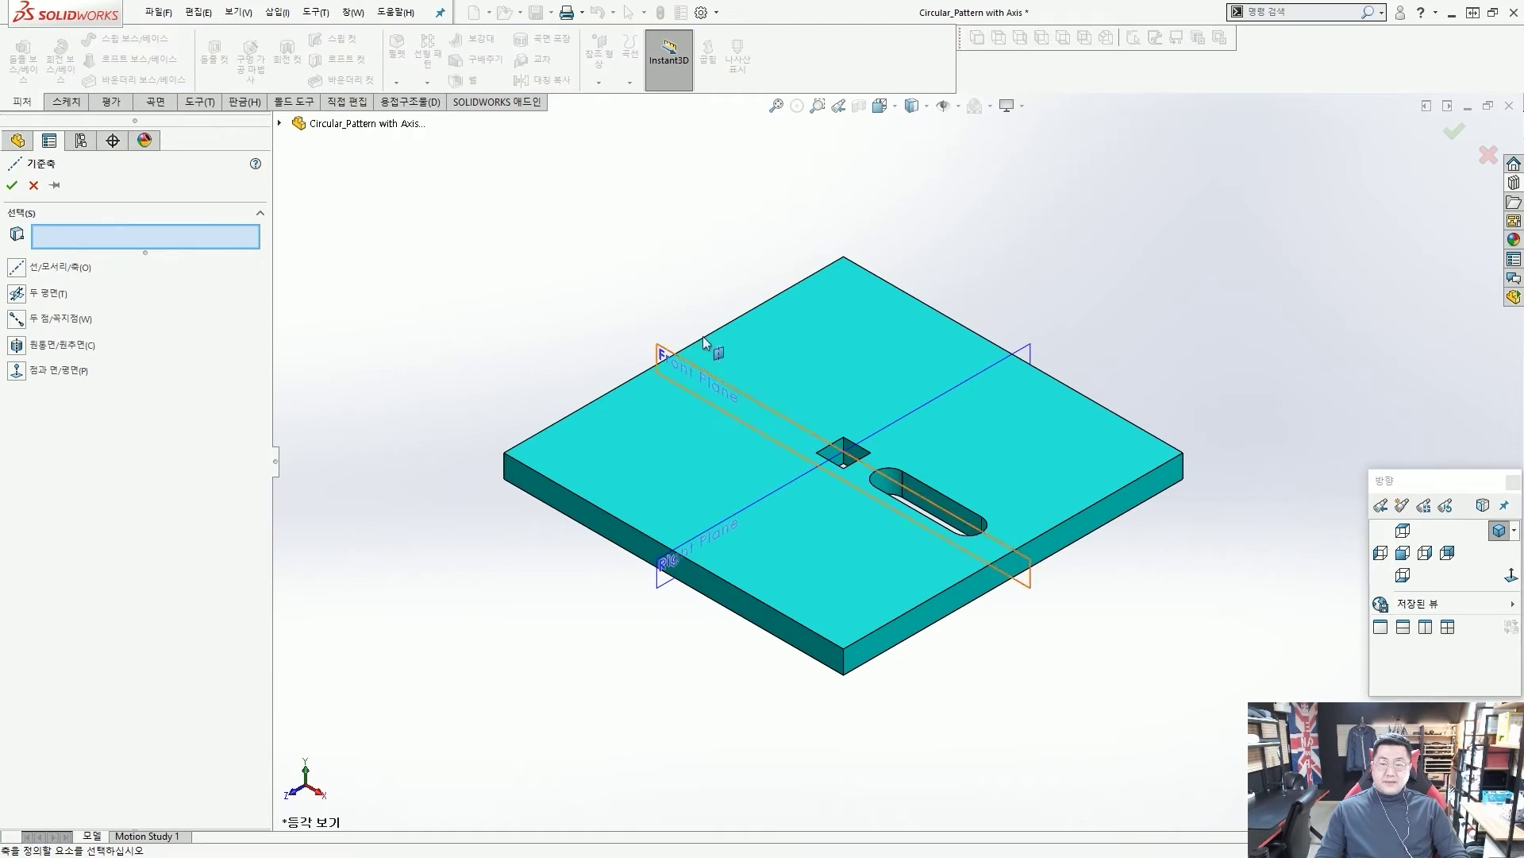
left_click(668, 348)
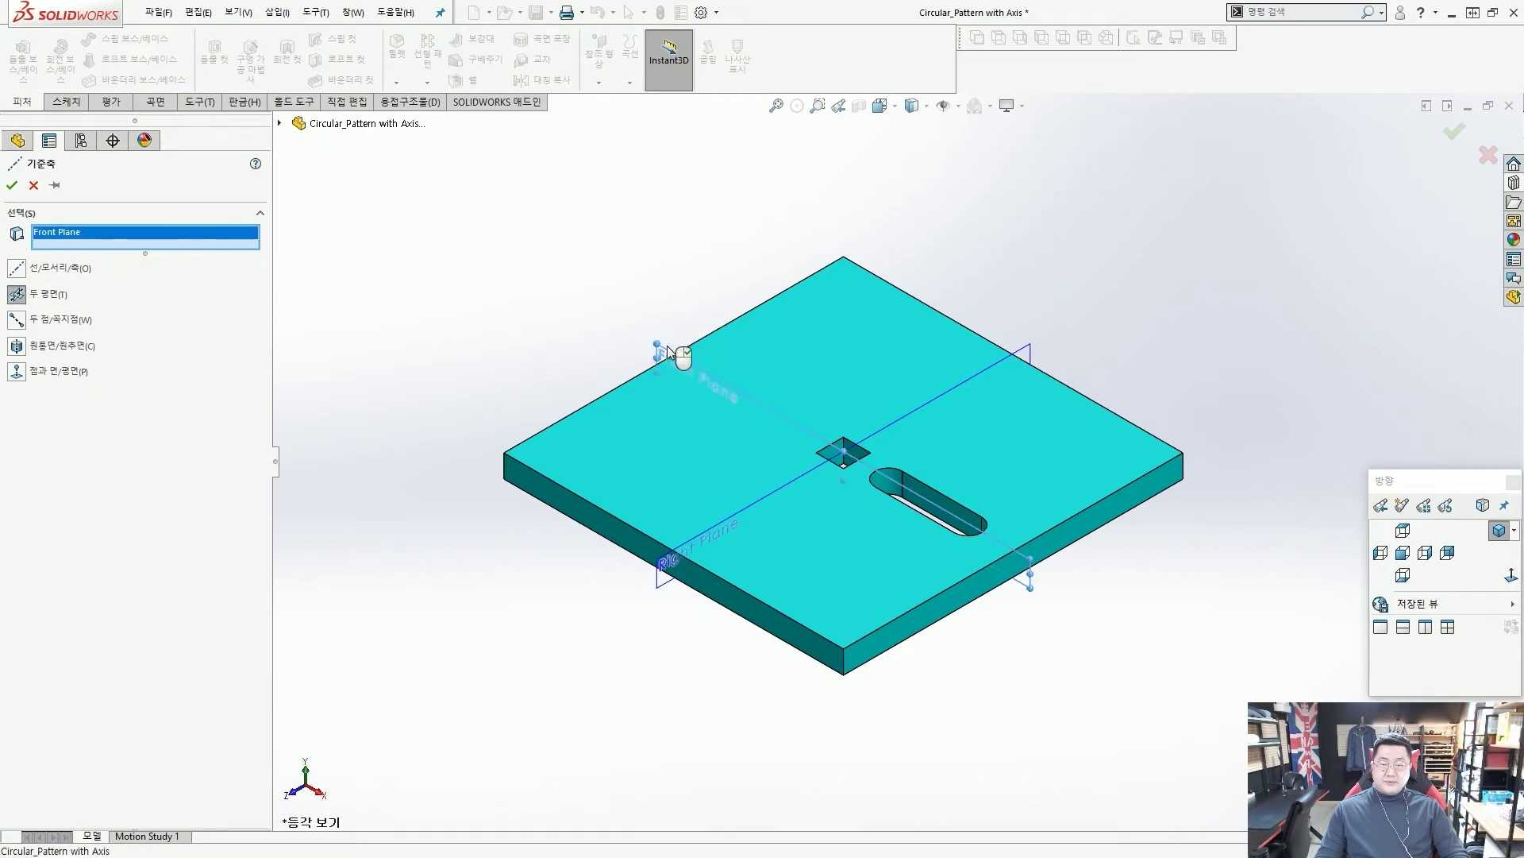
left_click(1033, 352)
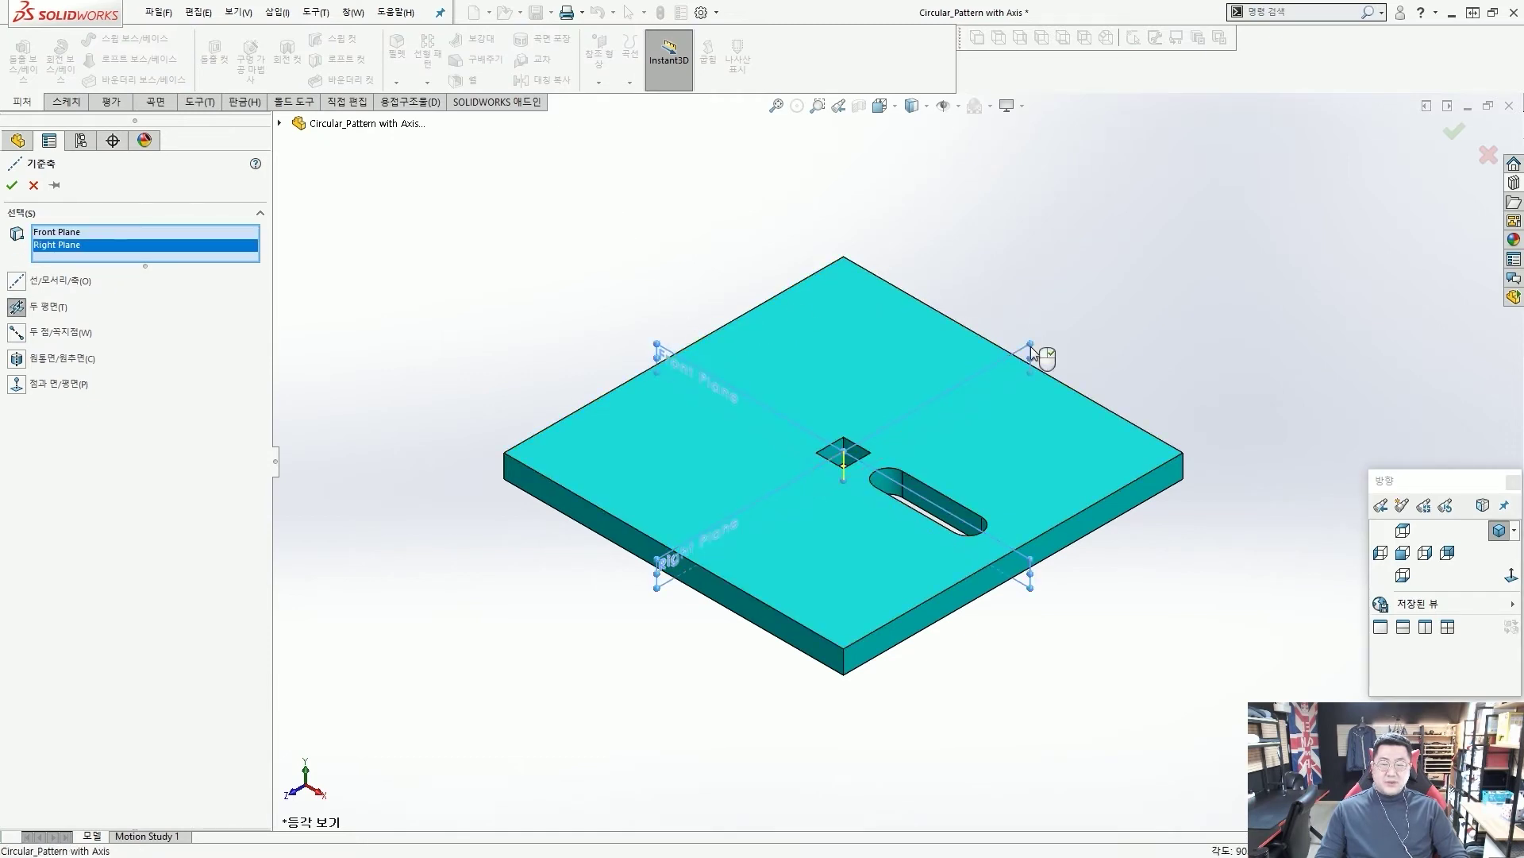
right_click(1032, 353)
scroll(882, 477, "down", 3)
scroll(872, 479, "up", 2)
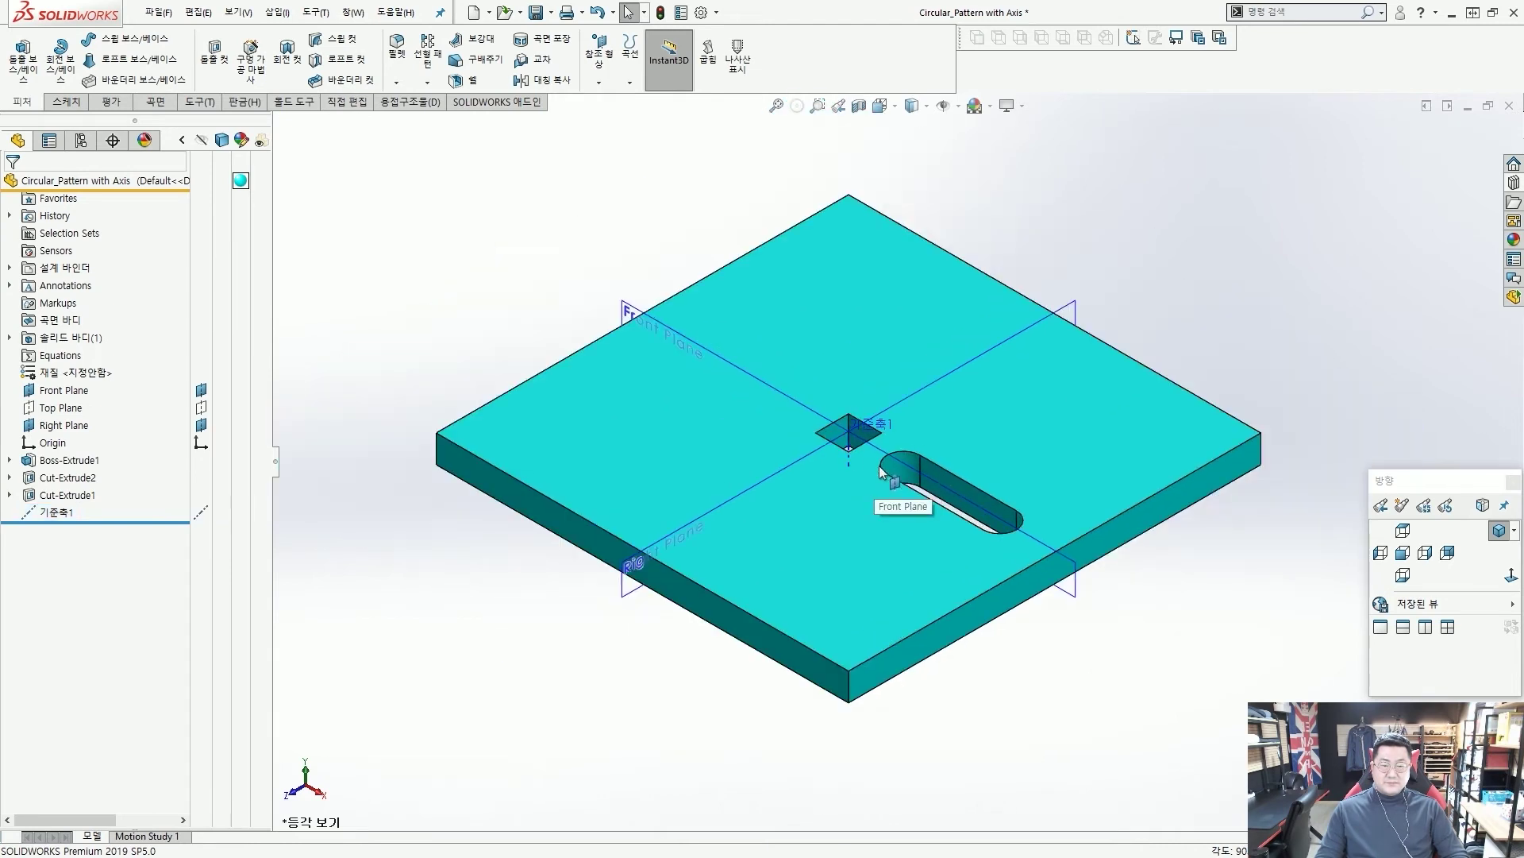
Step: Hide the Front Plane and the Right Plane, and inspect the reference axis in the square hole up close
left_click(629, 311)
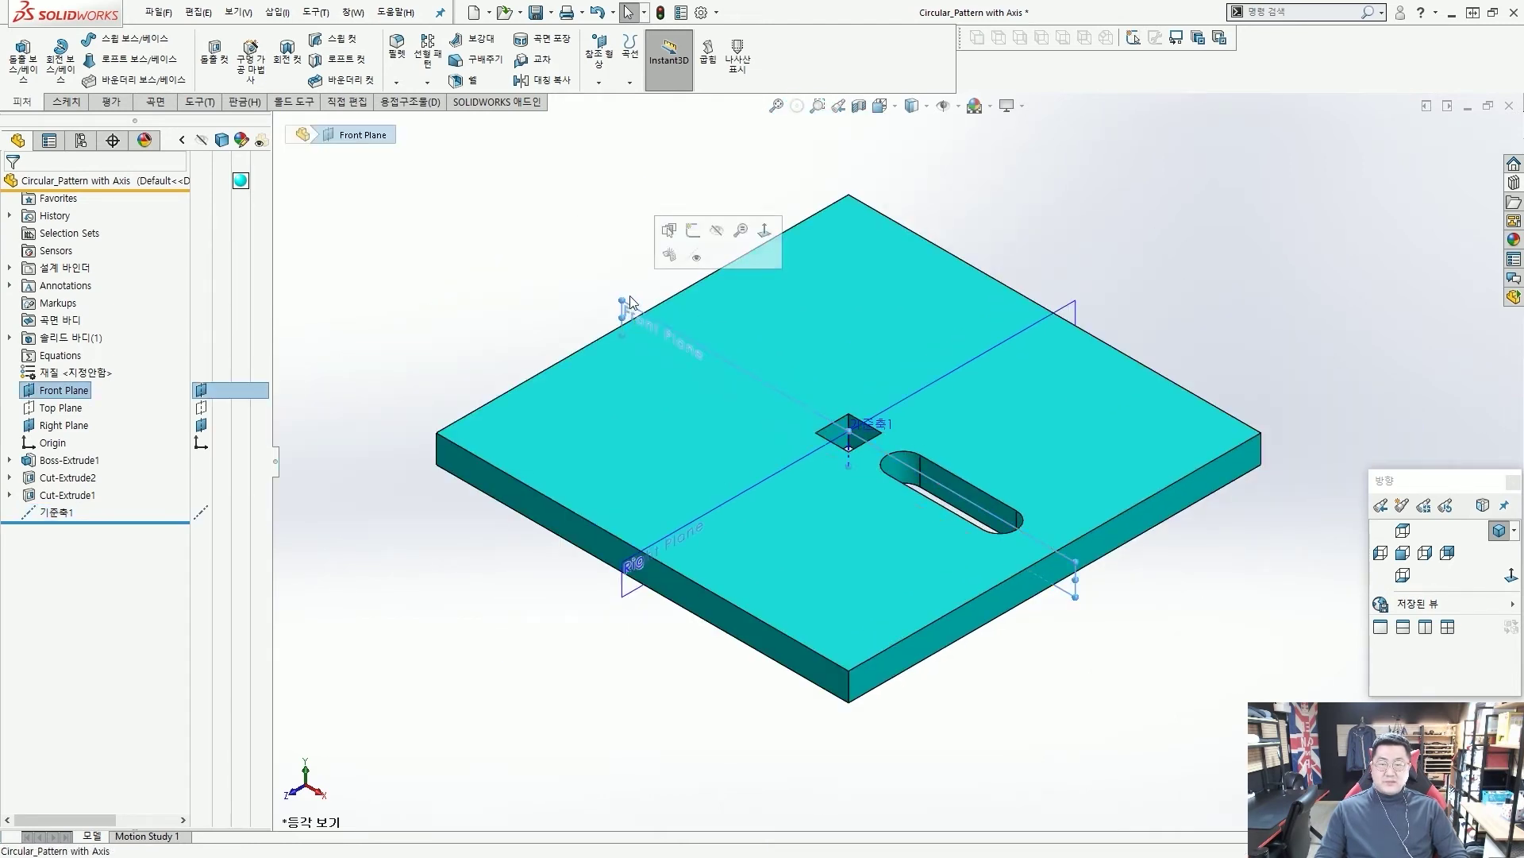
left_click(717, 234)
left_click(1079, 303)
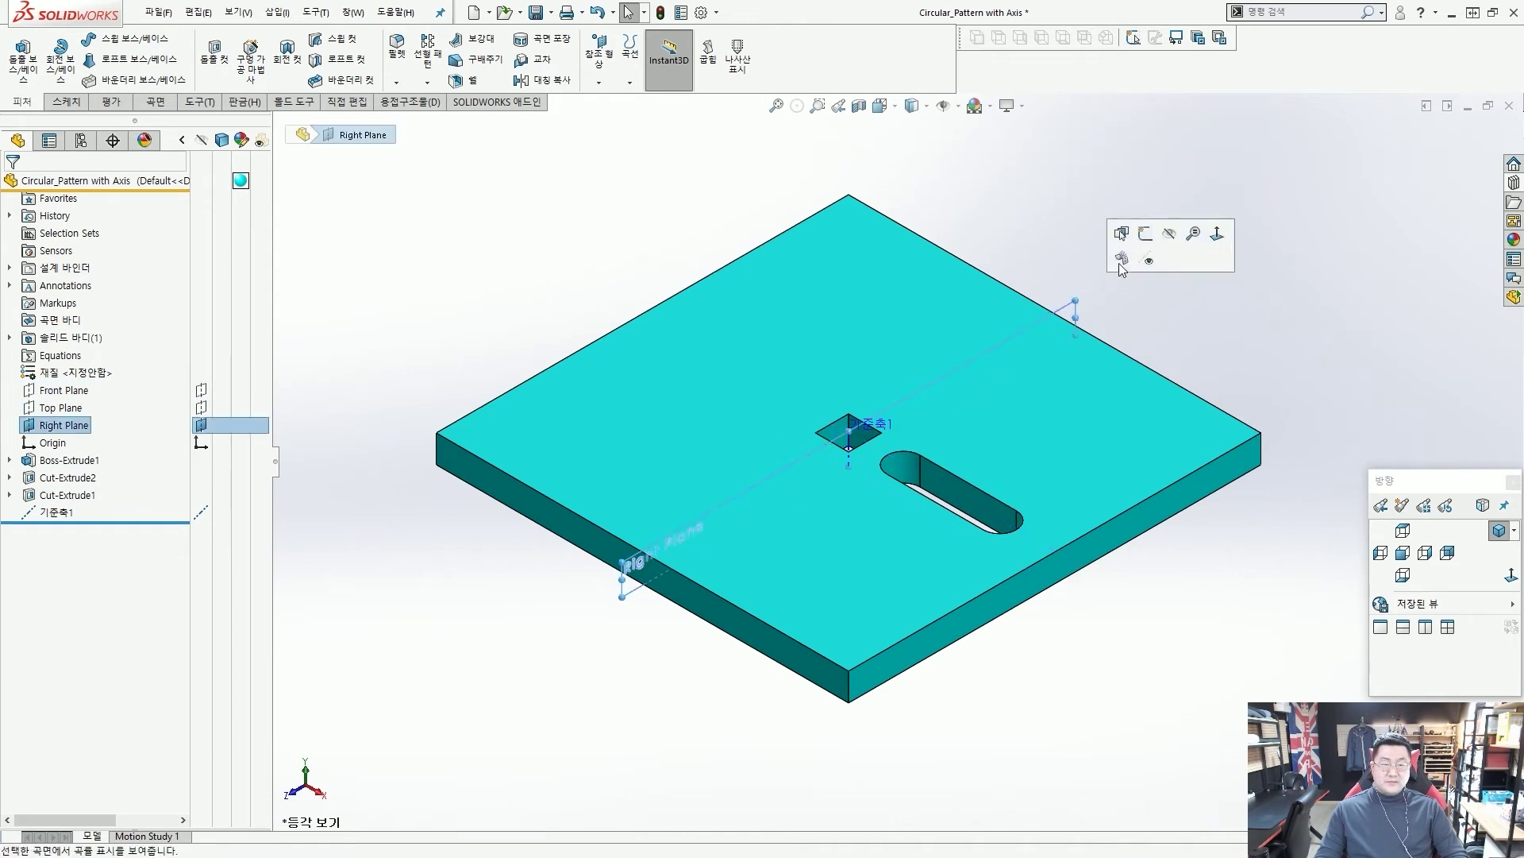
left_click(1171, 233)
scroll(866, 445, "down", 8)
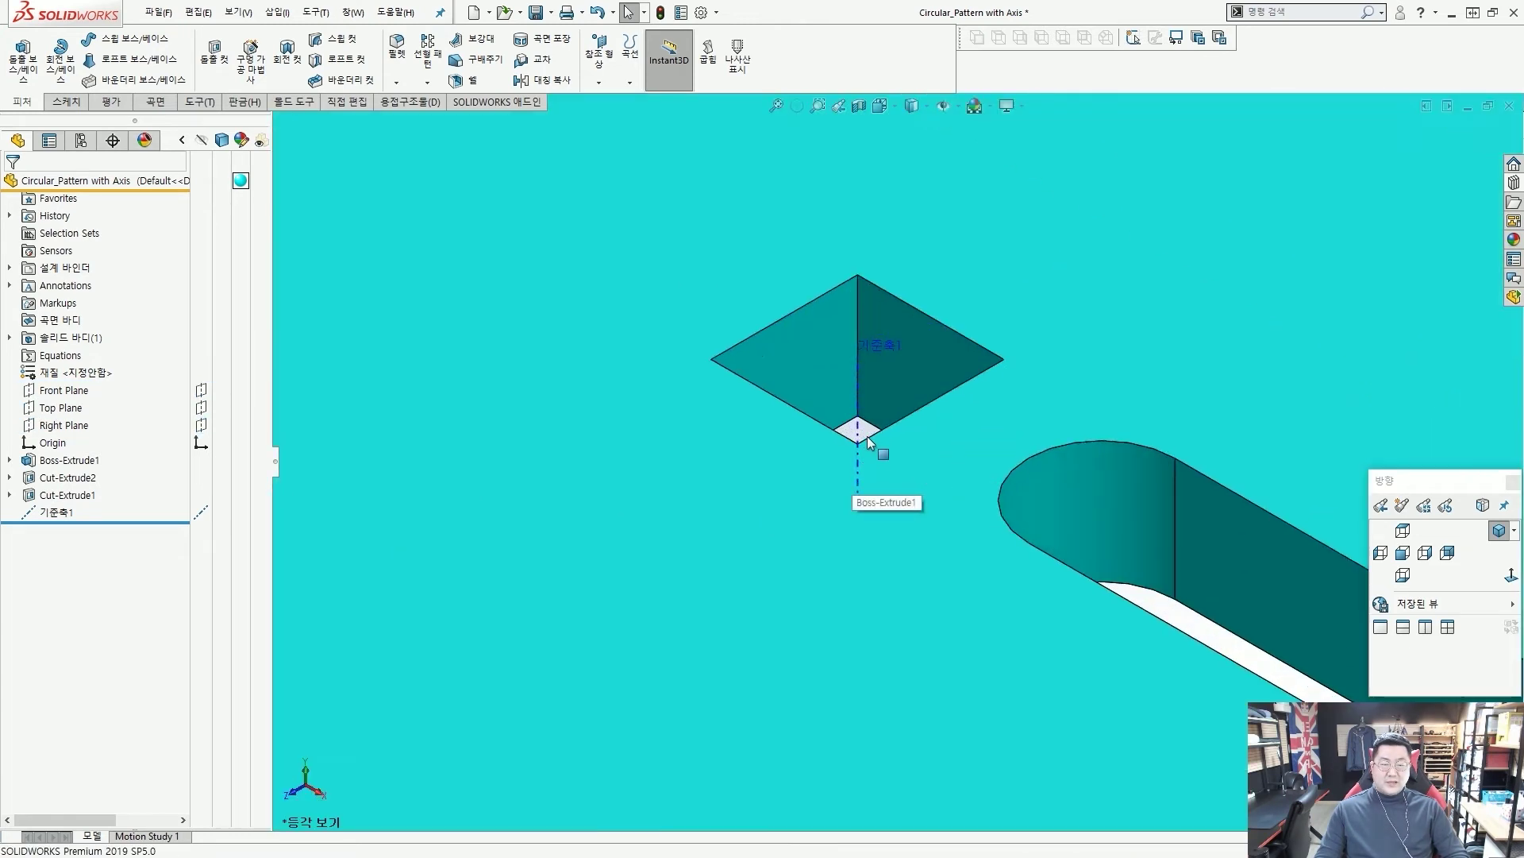
Step: Examine how the reference axis passes through the square hole, up close and on the whole plate
scroll(872, 445, "up", 3)
scroll(885, 448, "down", 7)
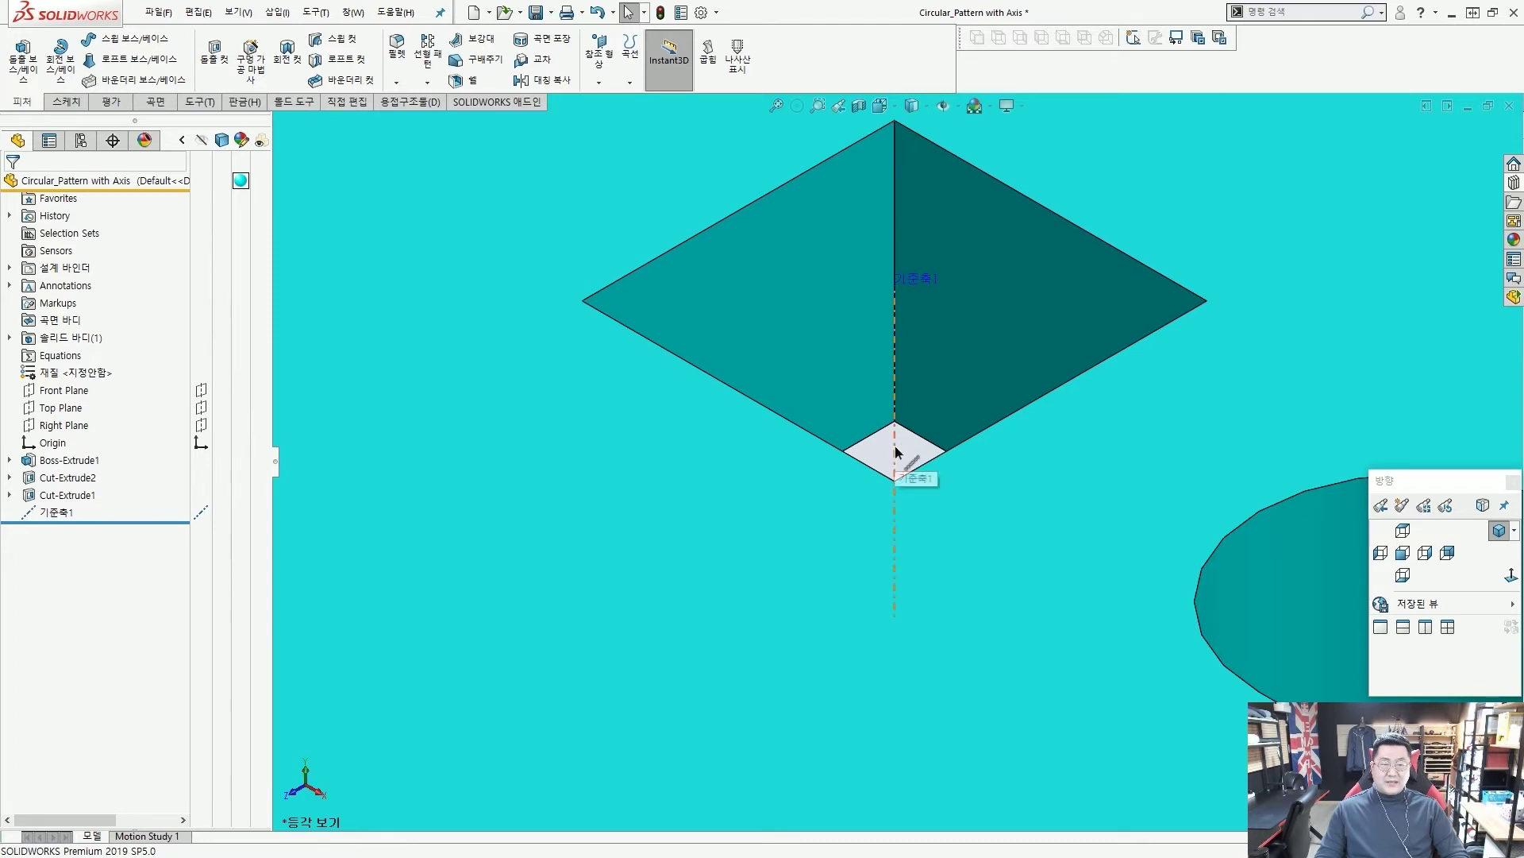
left_click(901, 158)
scroll(905, 170, "up", 4)
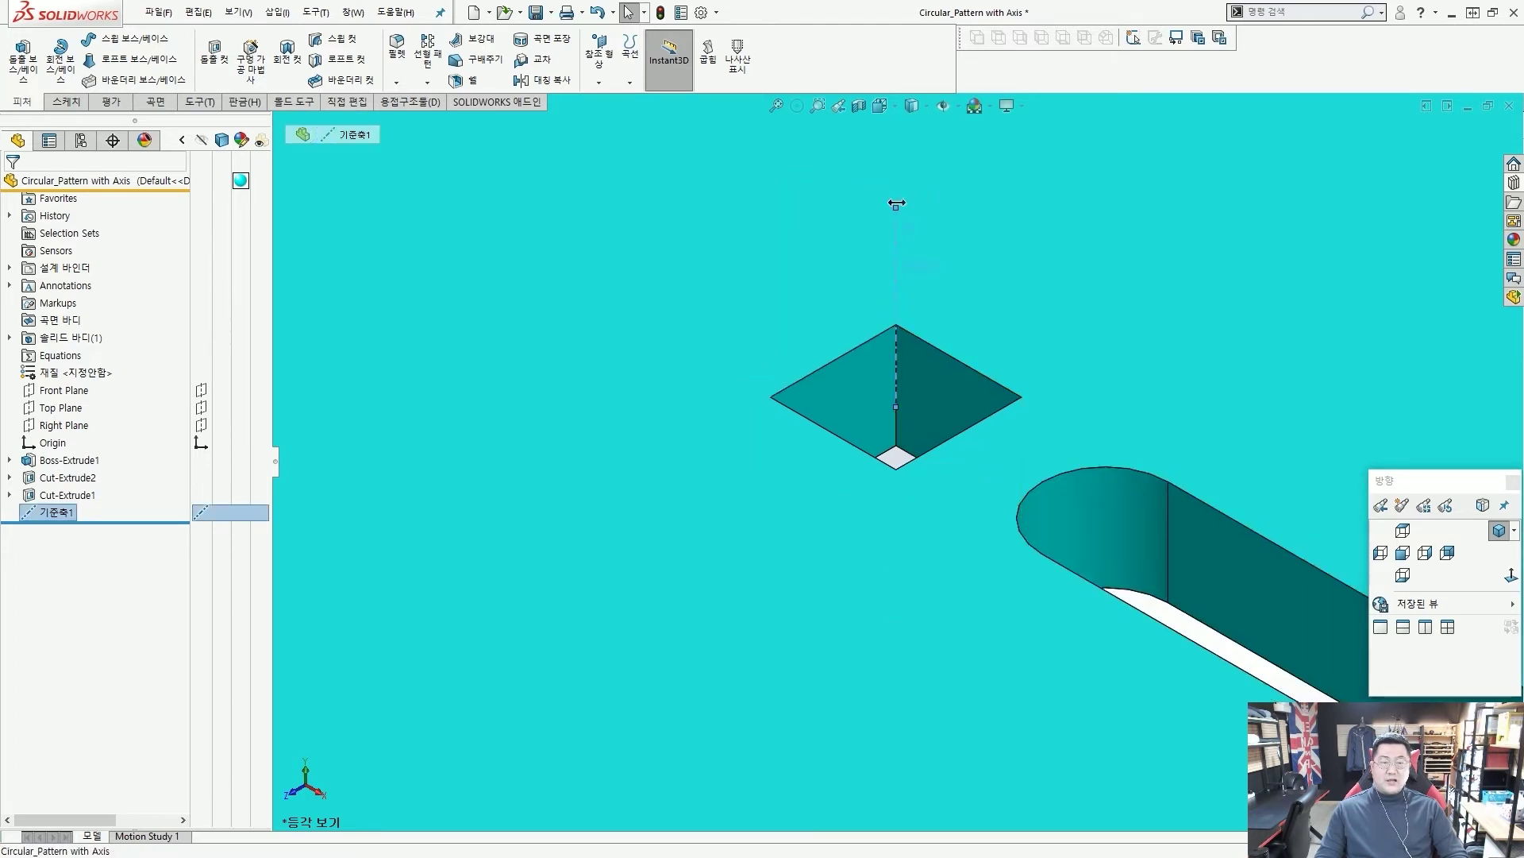
scroll(896, 204, "up", 5)
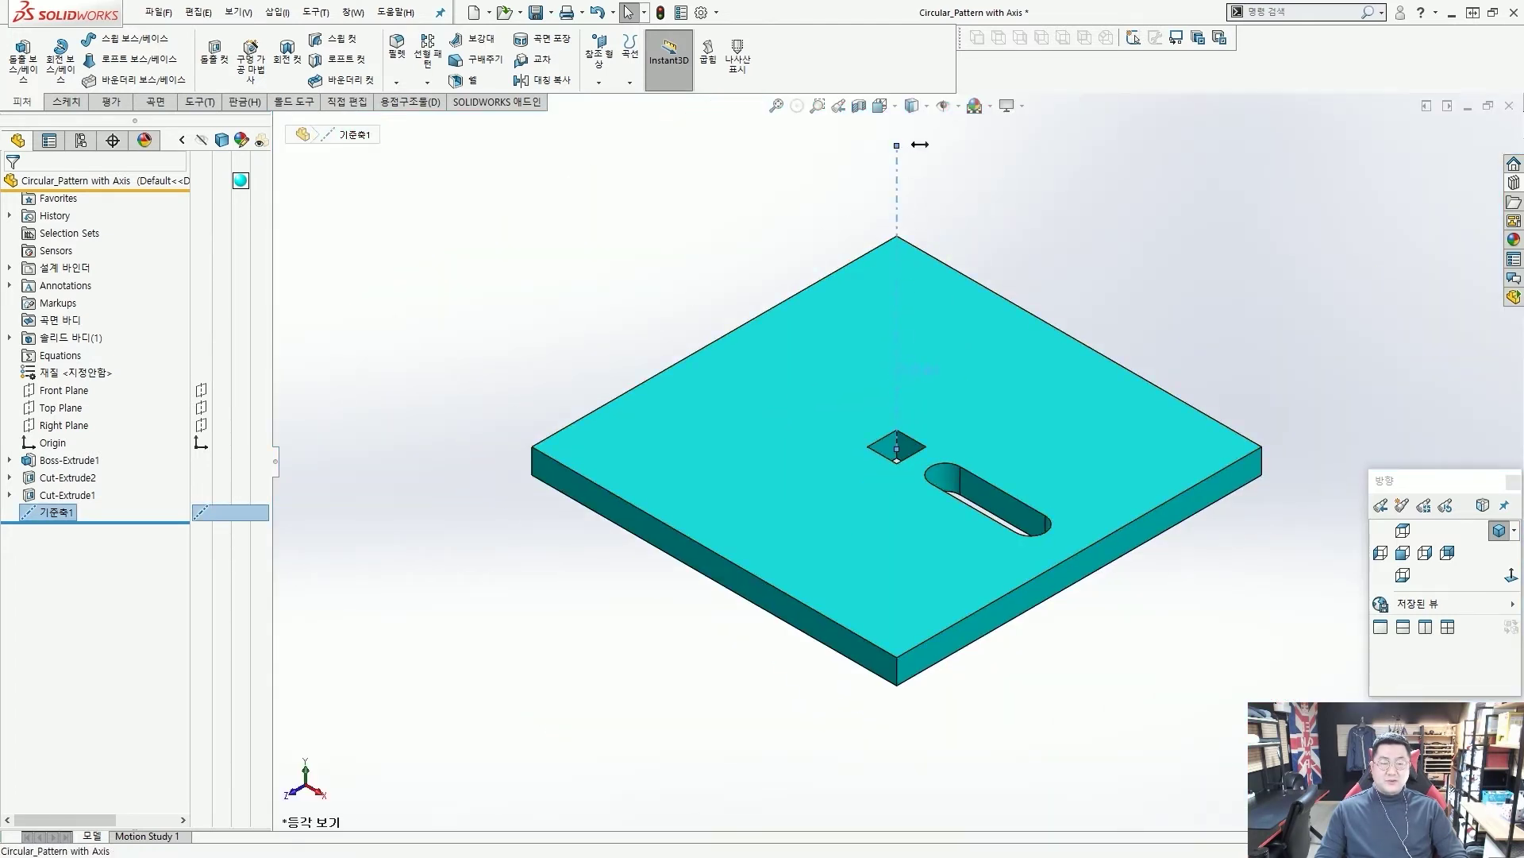
left_click(1082, 225)
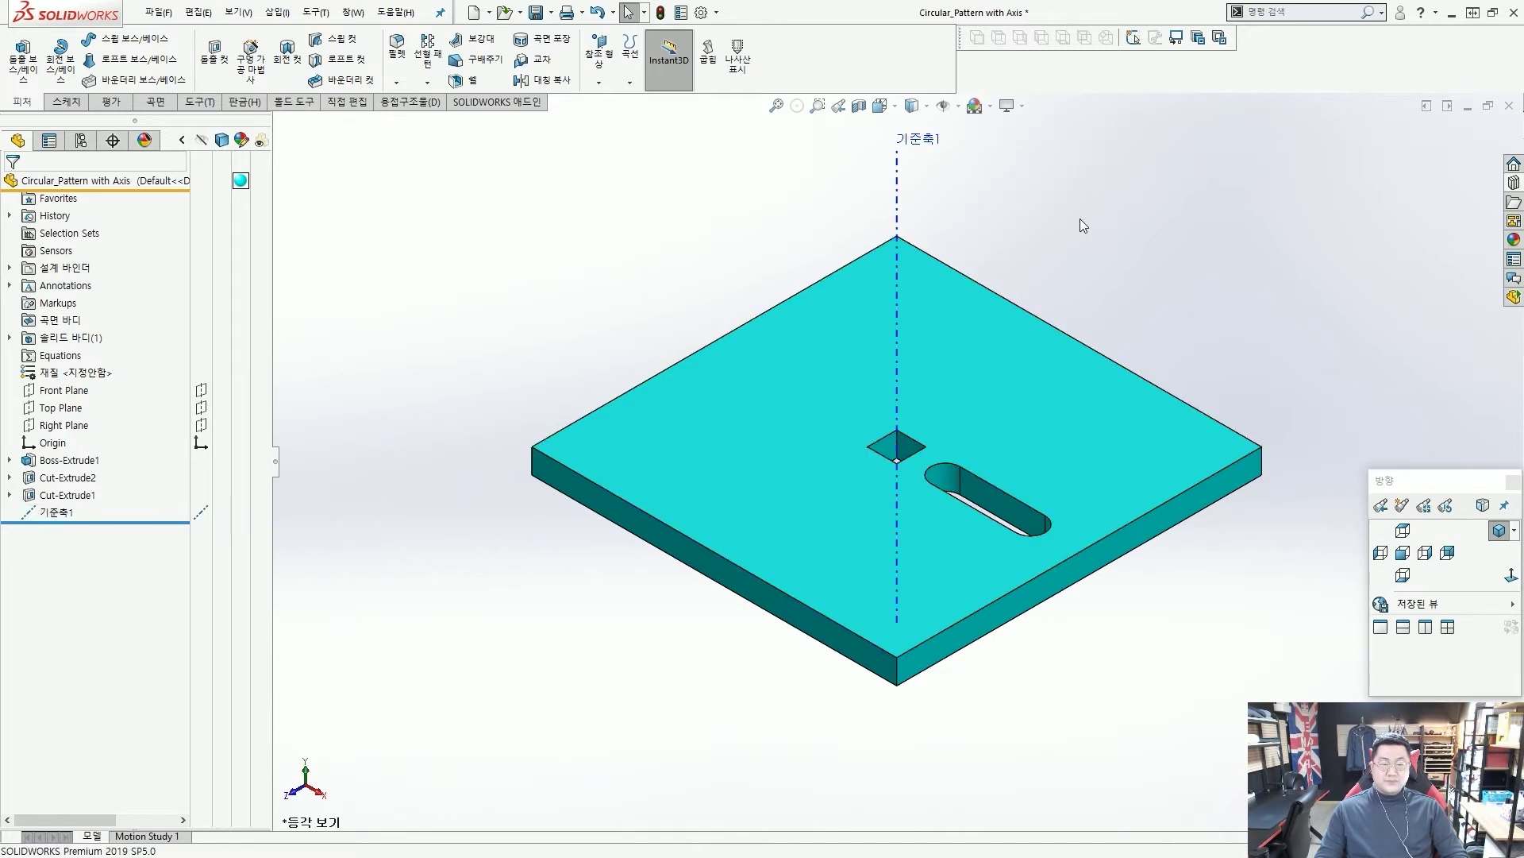
scroll(968, 433, "up", 3)
scroll(959, 454, "down", 2)
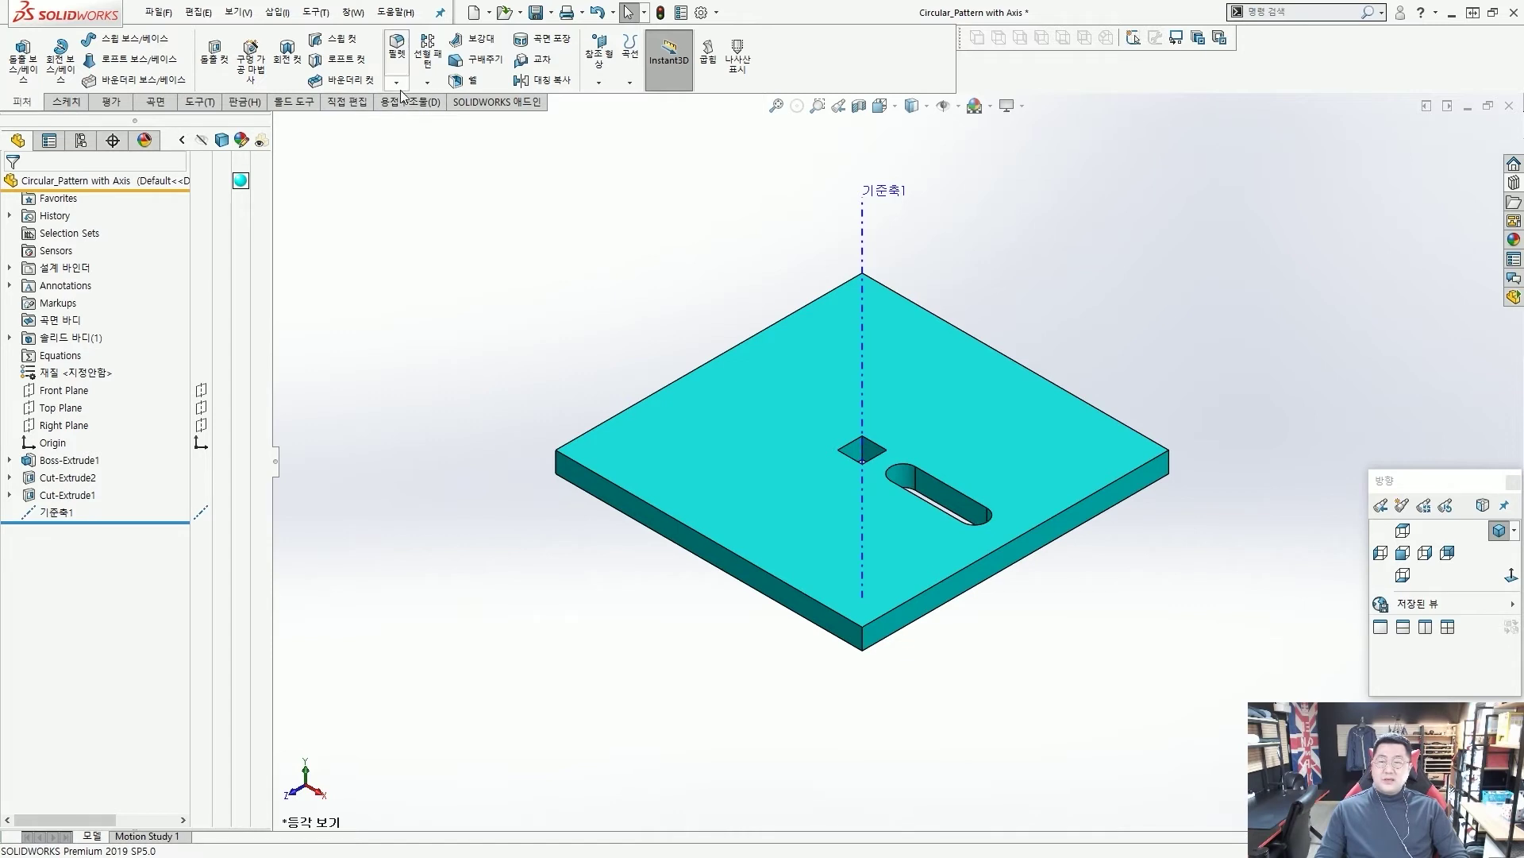
Step: Start a circular pattern with the reference axis through the square hole as its rotation axis
left_click(427, 84)
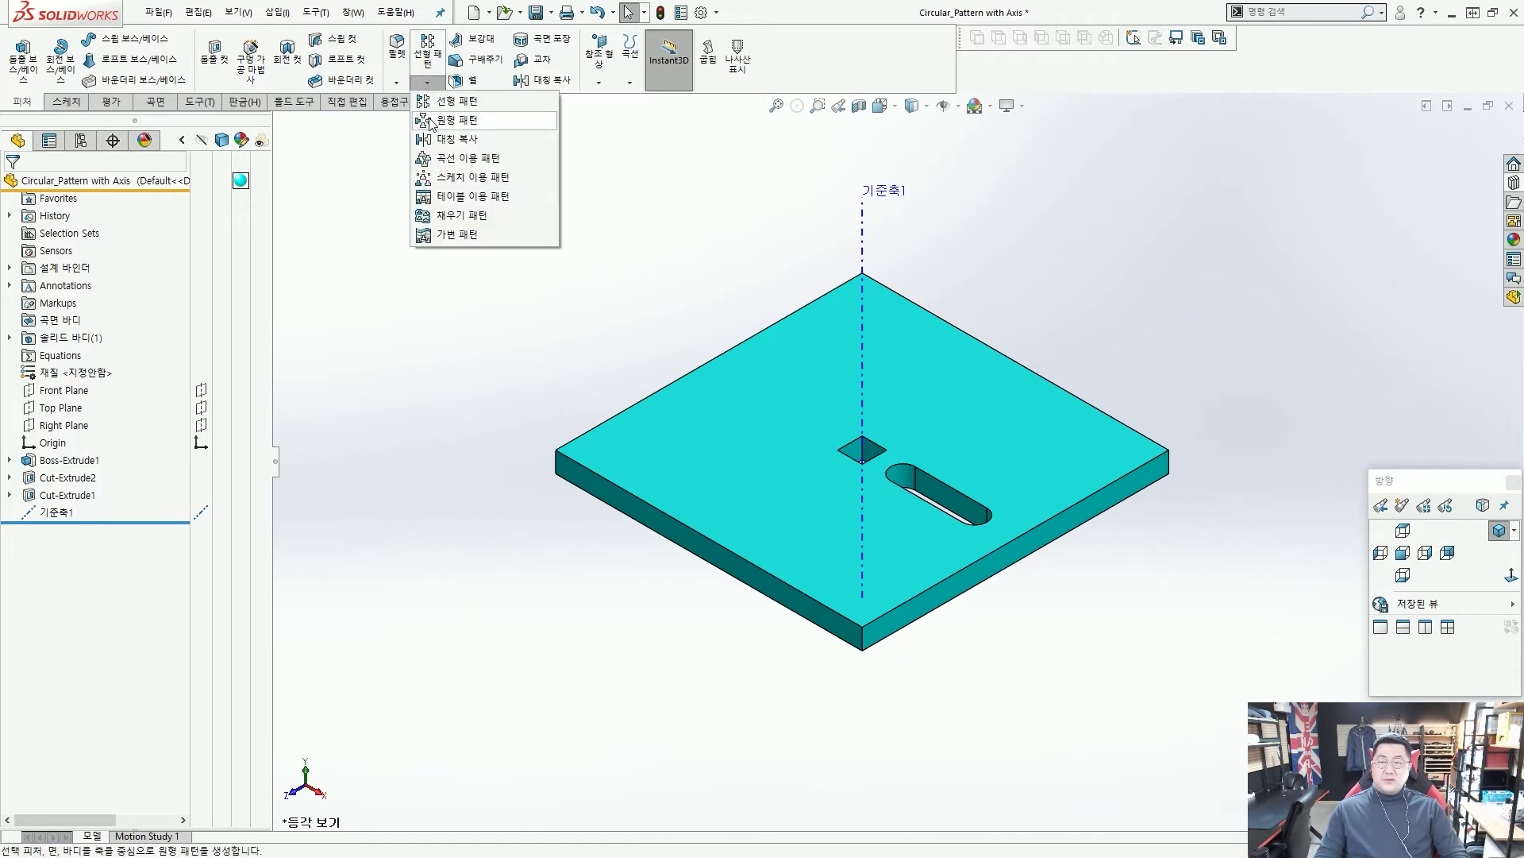
left_click(433, 122)
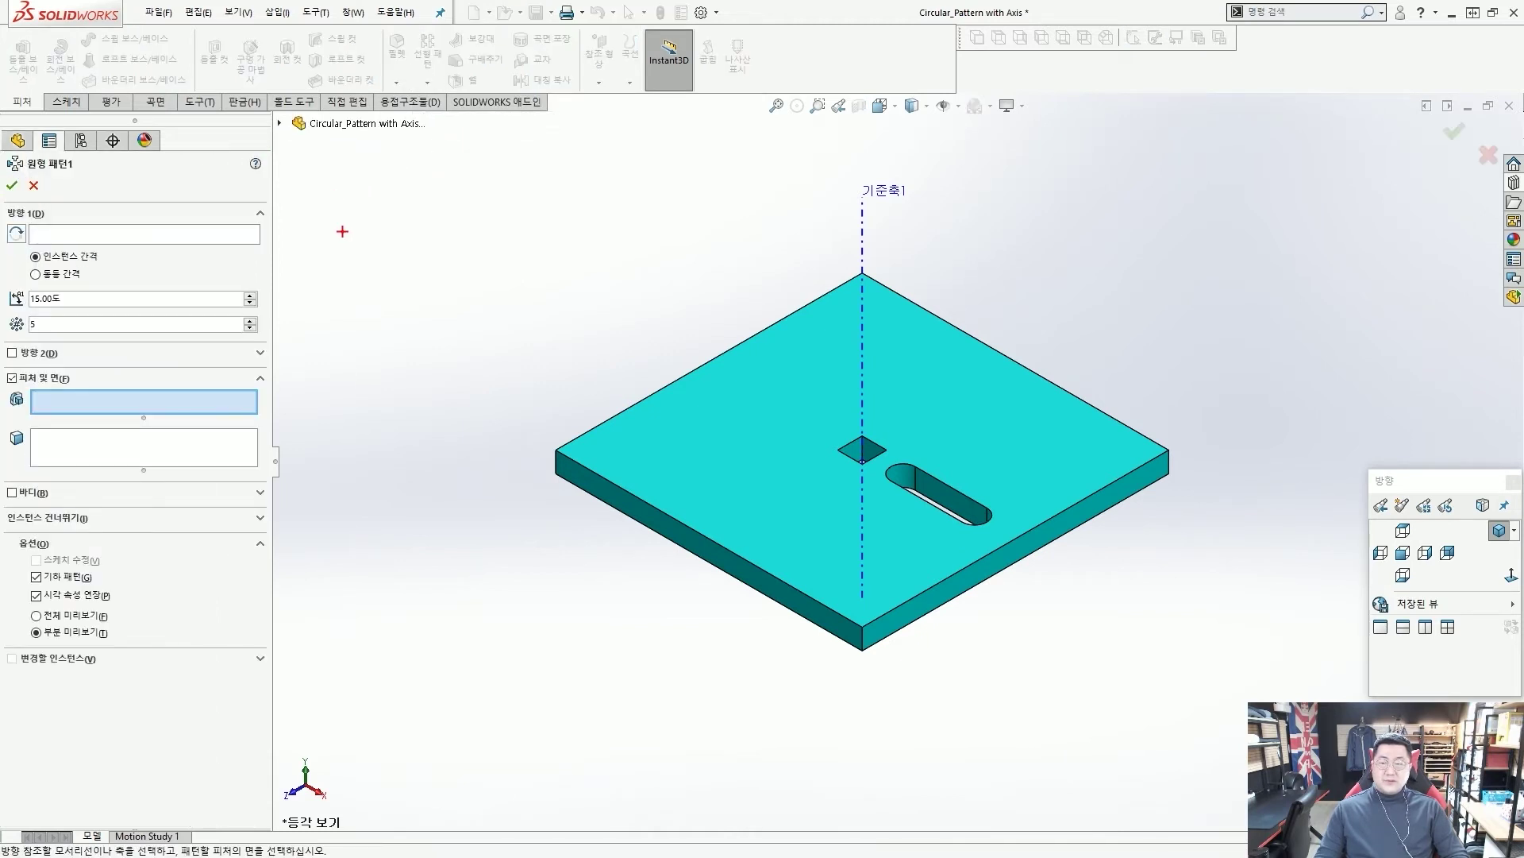
left_click_drag(3, 212, 264, 258)
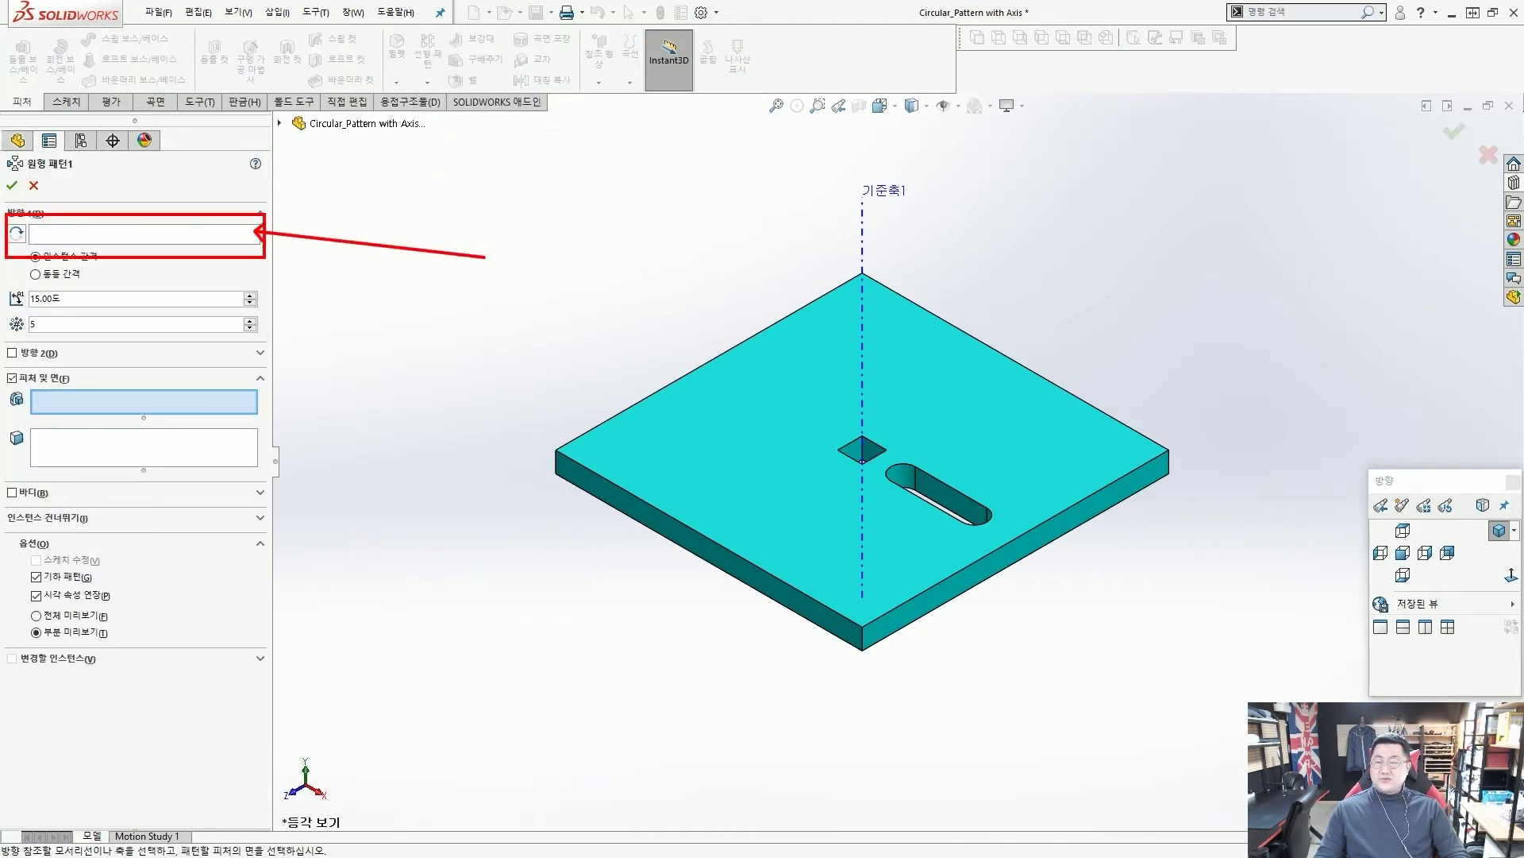
key("Escape")
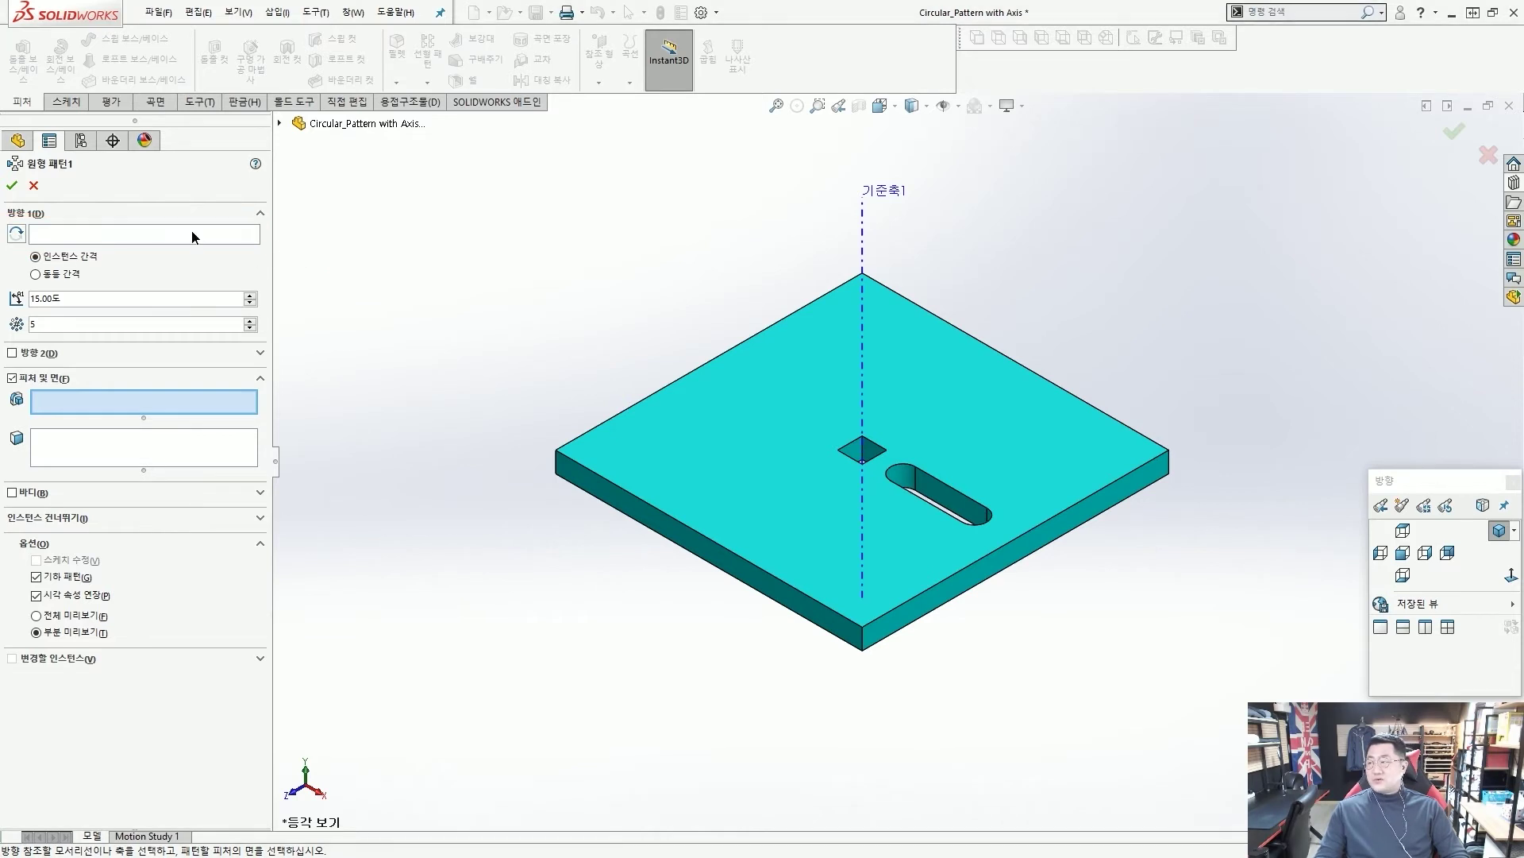
left_click(192, 235)
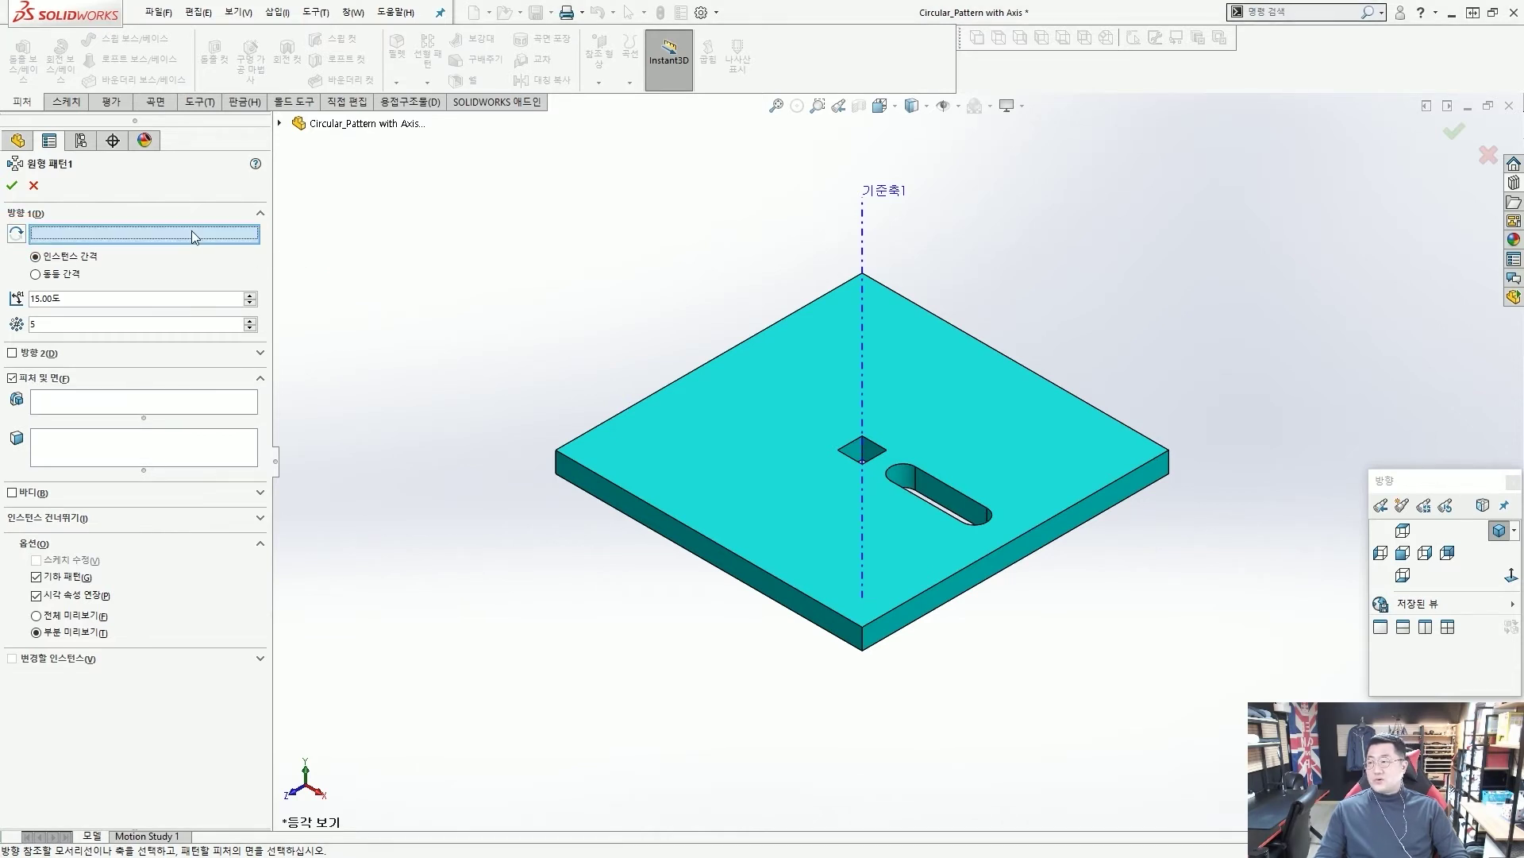
left_click(866, 225)
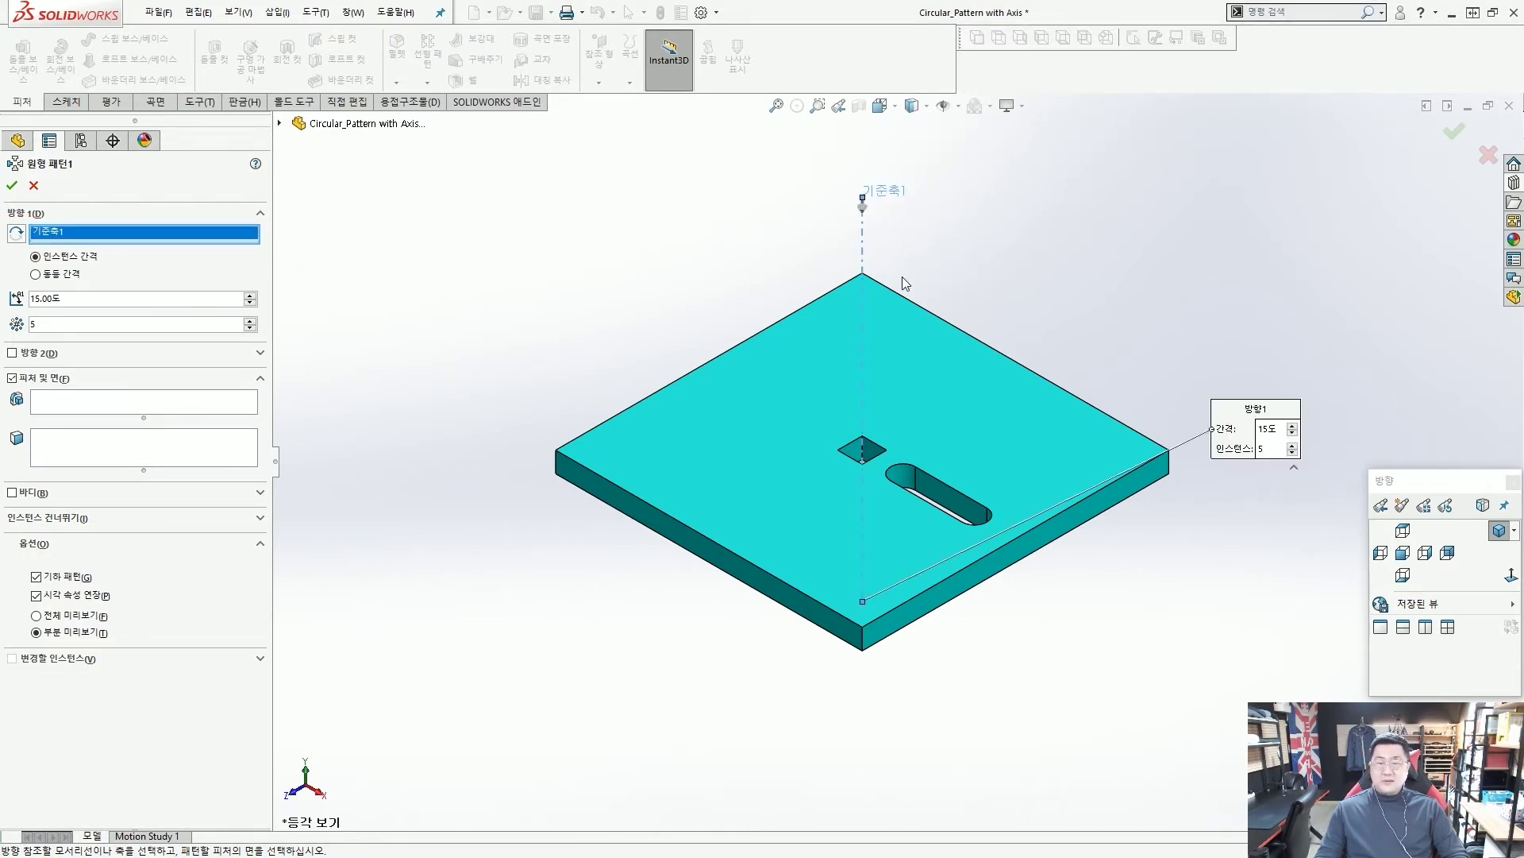
left_click_drag(851, 233, 913, 210)
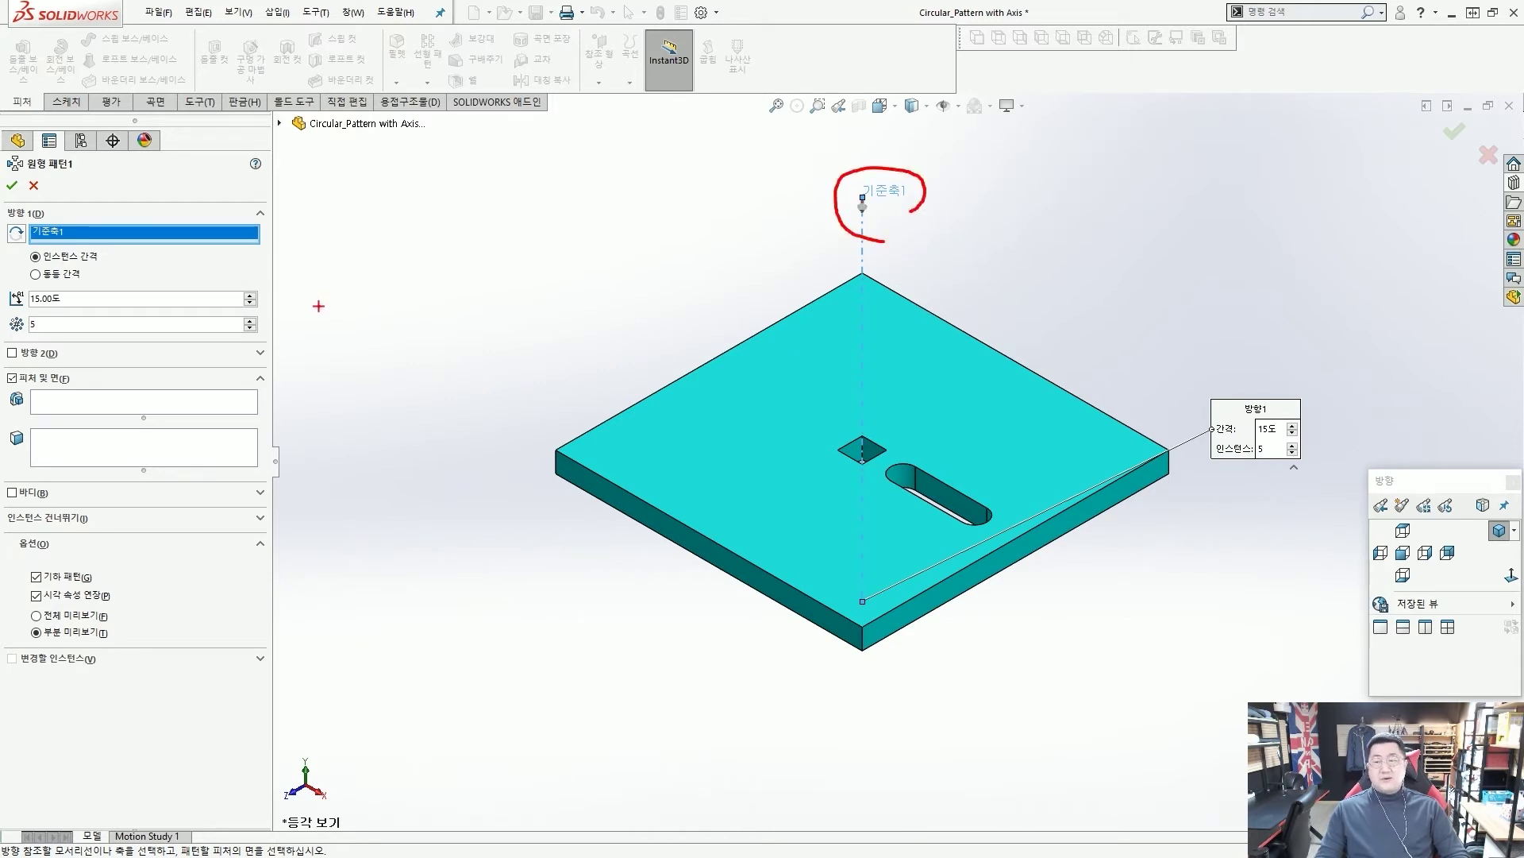
key("e")
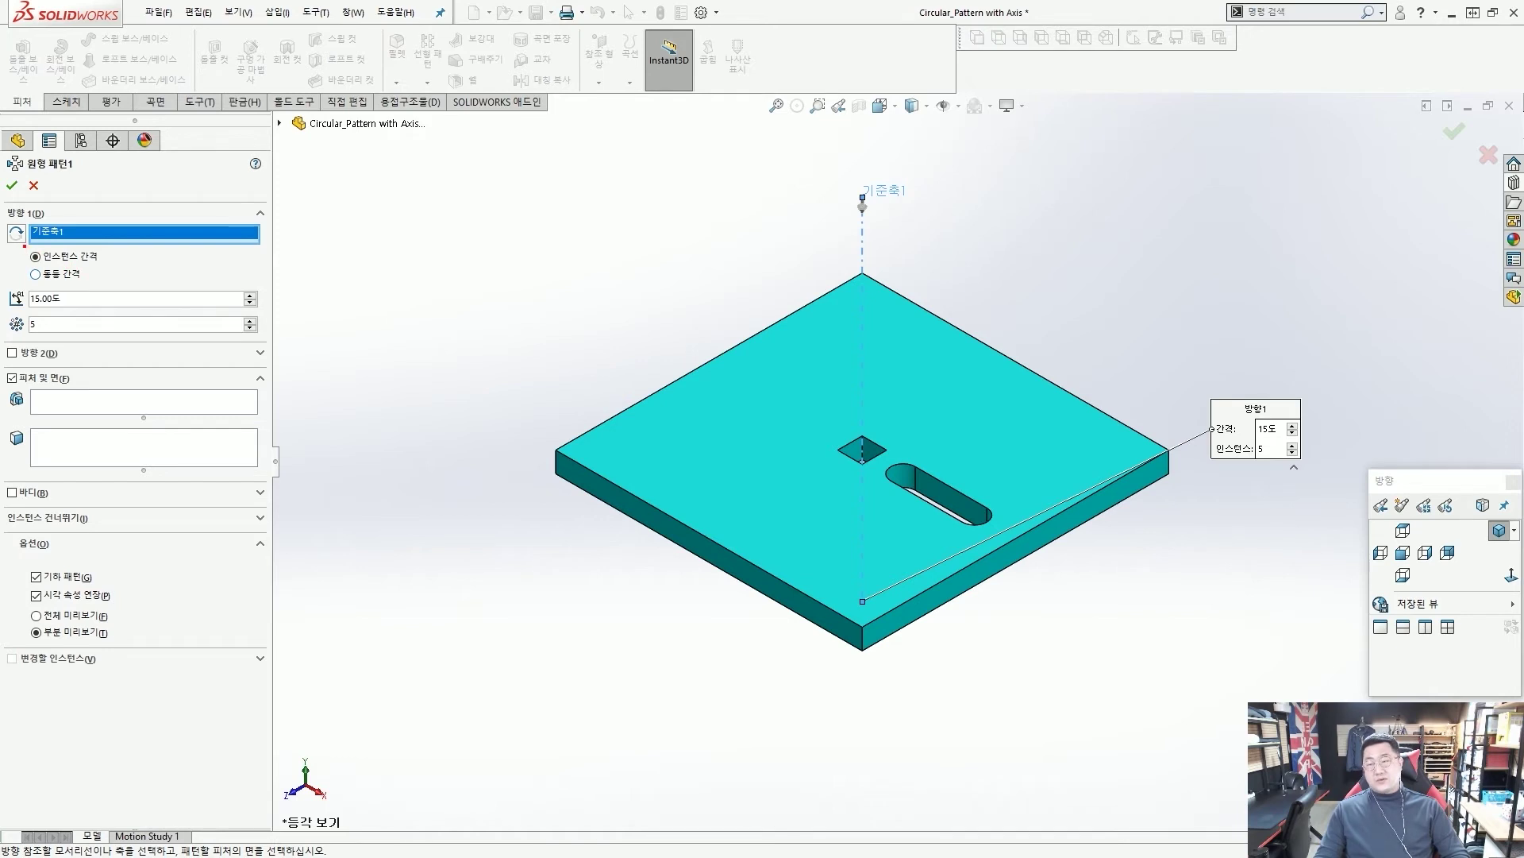
Step: Set the circular pattern to an instance spacing of 90 degrees with 4 instances
double_click(40, 299)
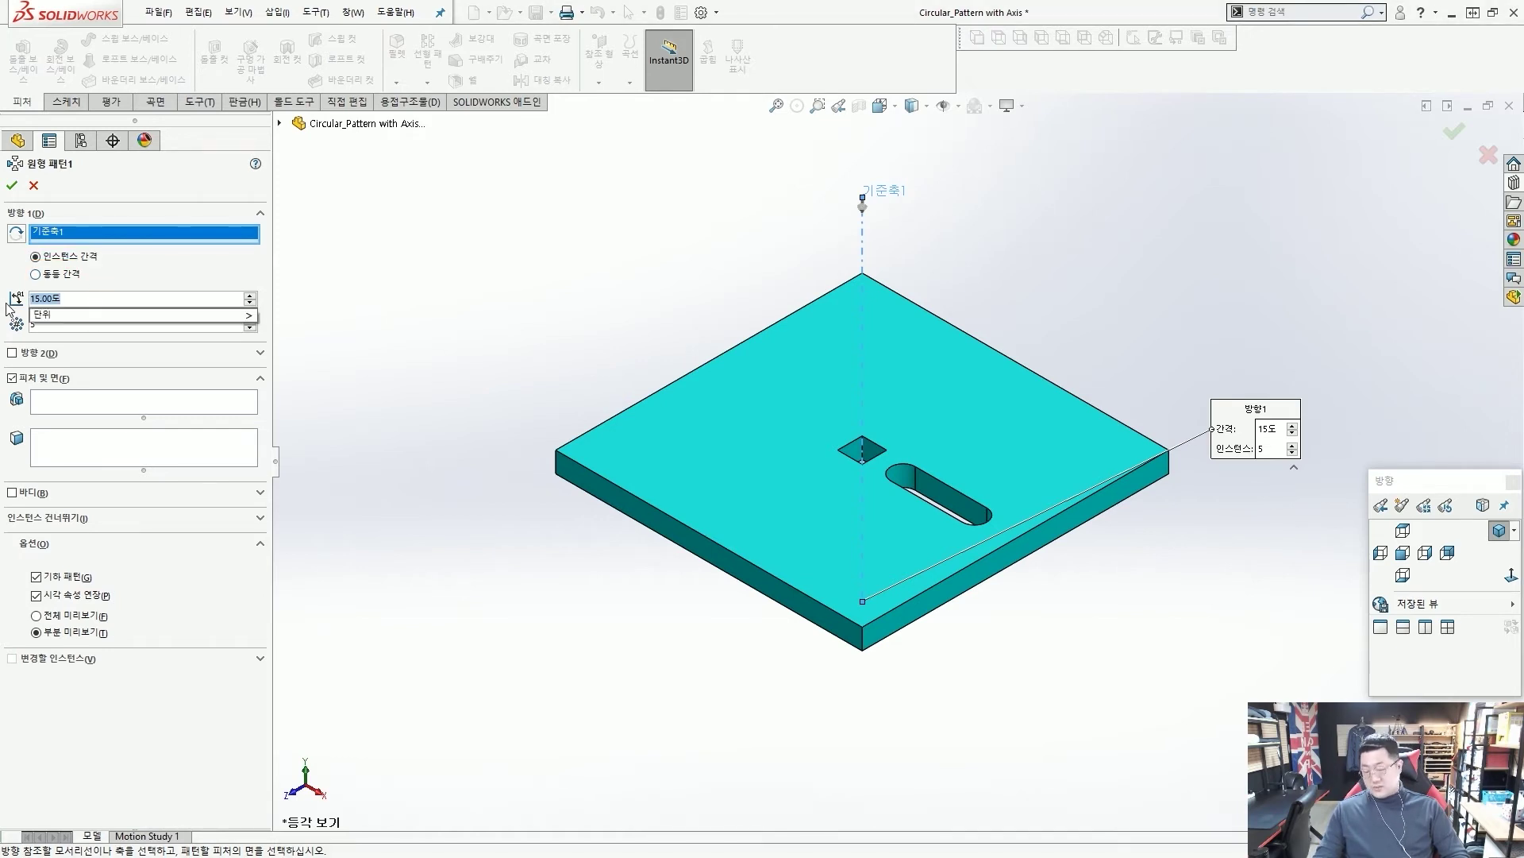
type("90")
key("Tab")
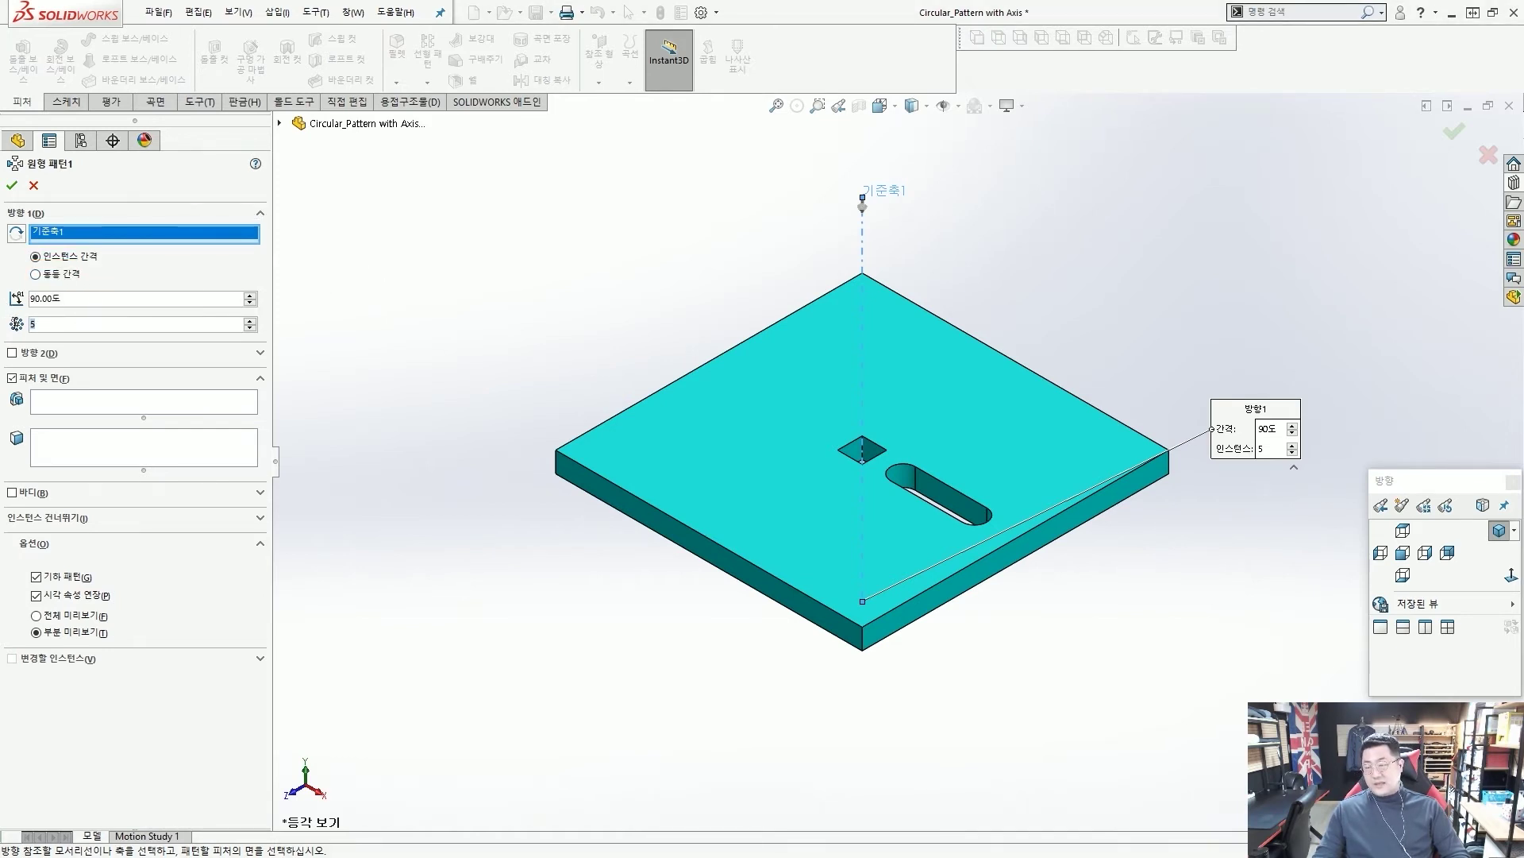
type("4")
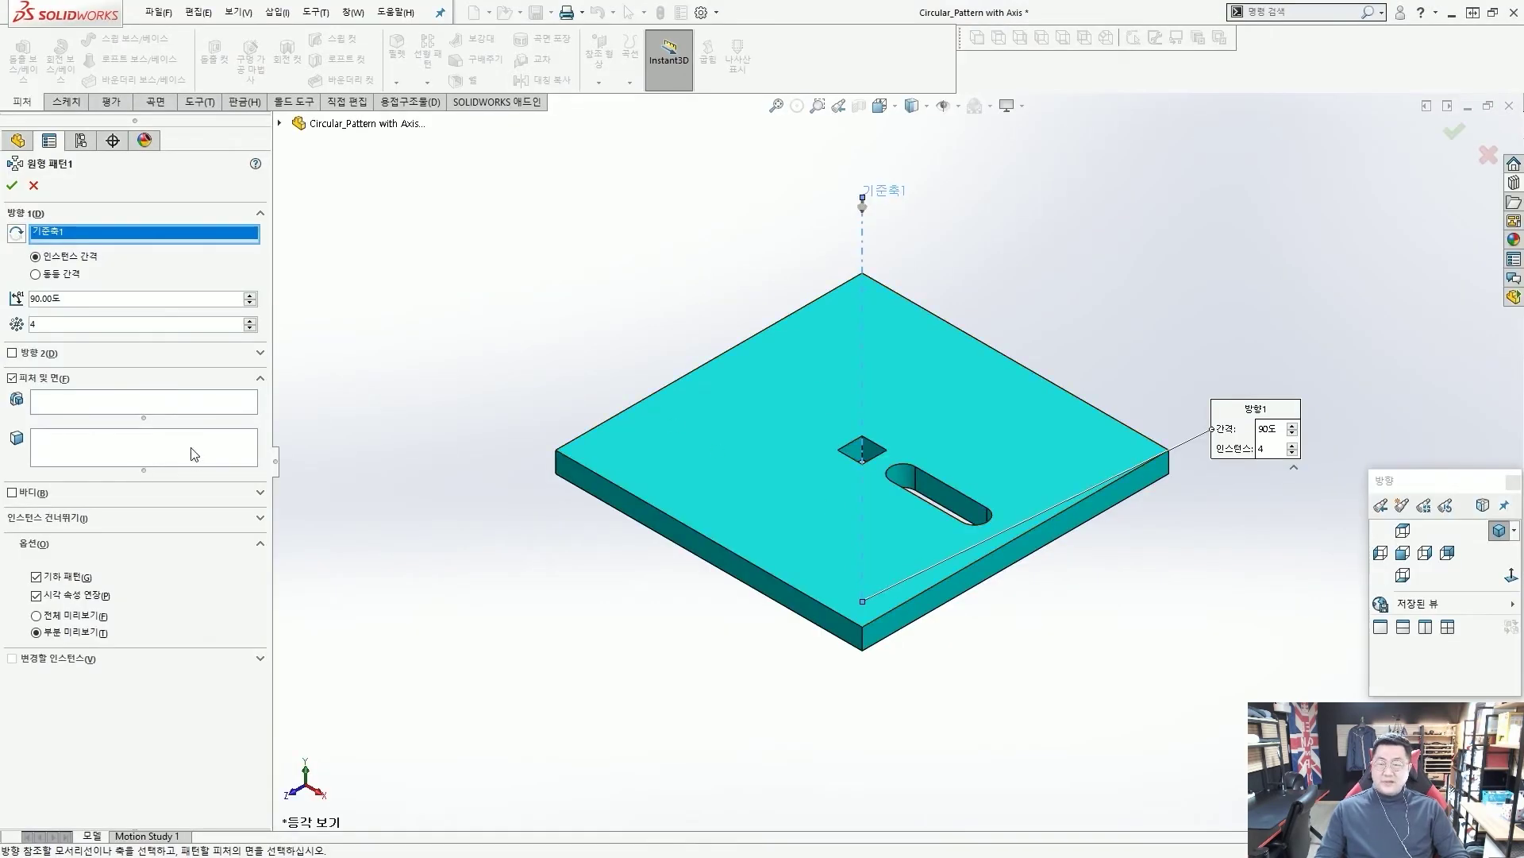
Step: Choose the slot cut Cut-Extrude1 as the feature to pattern and view the pattern preview
left_click(111, 409)
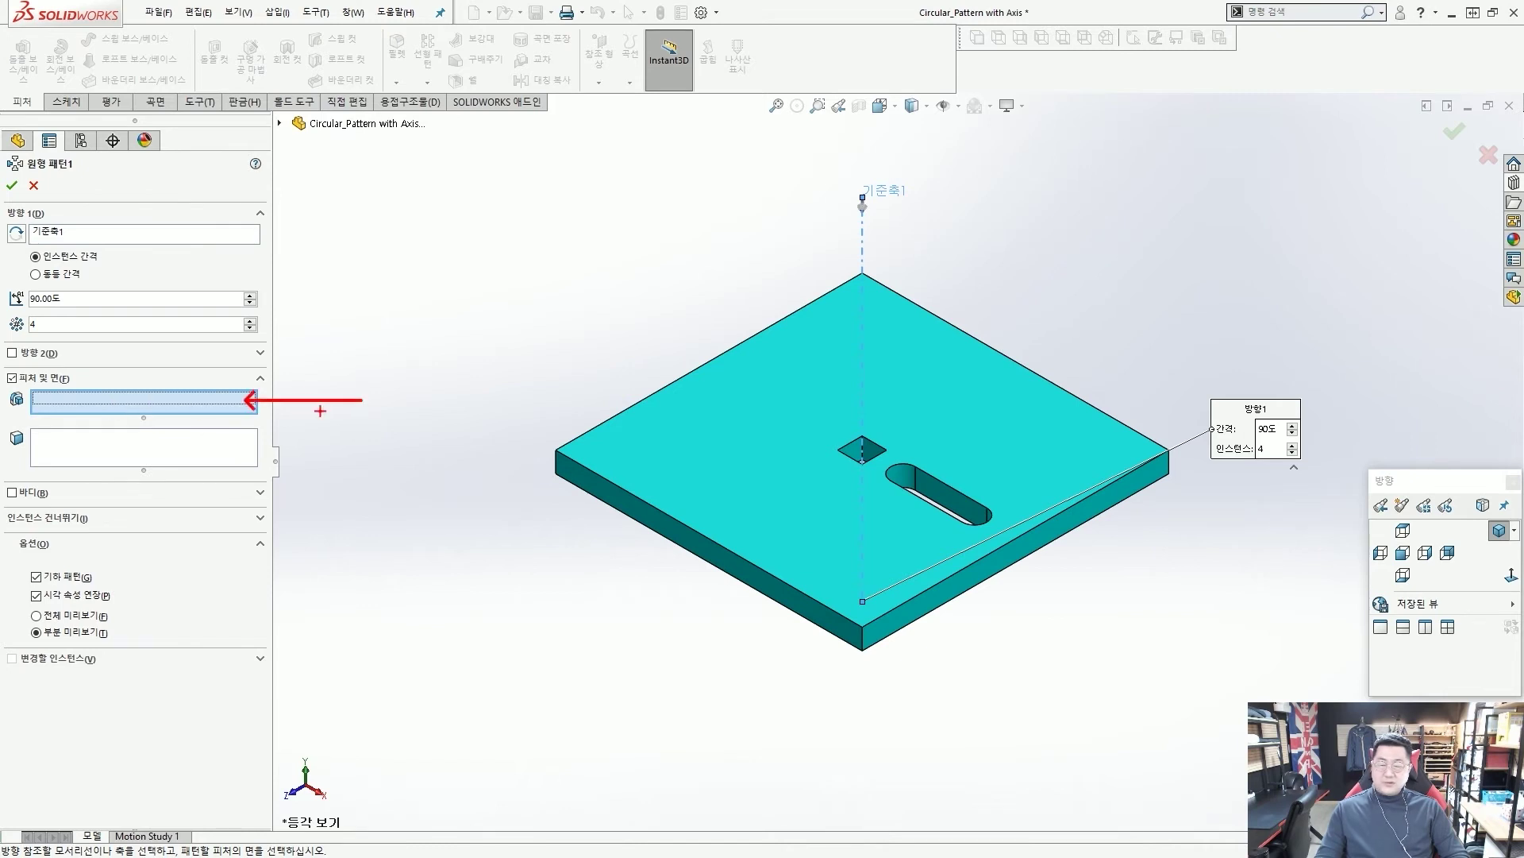
scroll(940, 489, "down", 5)
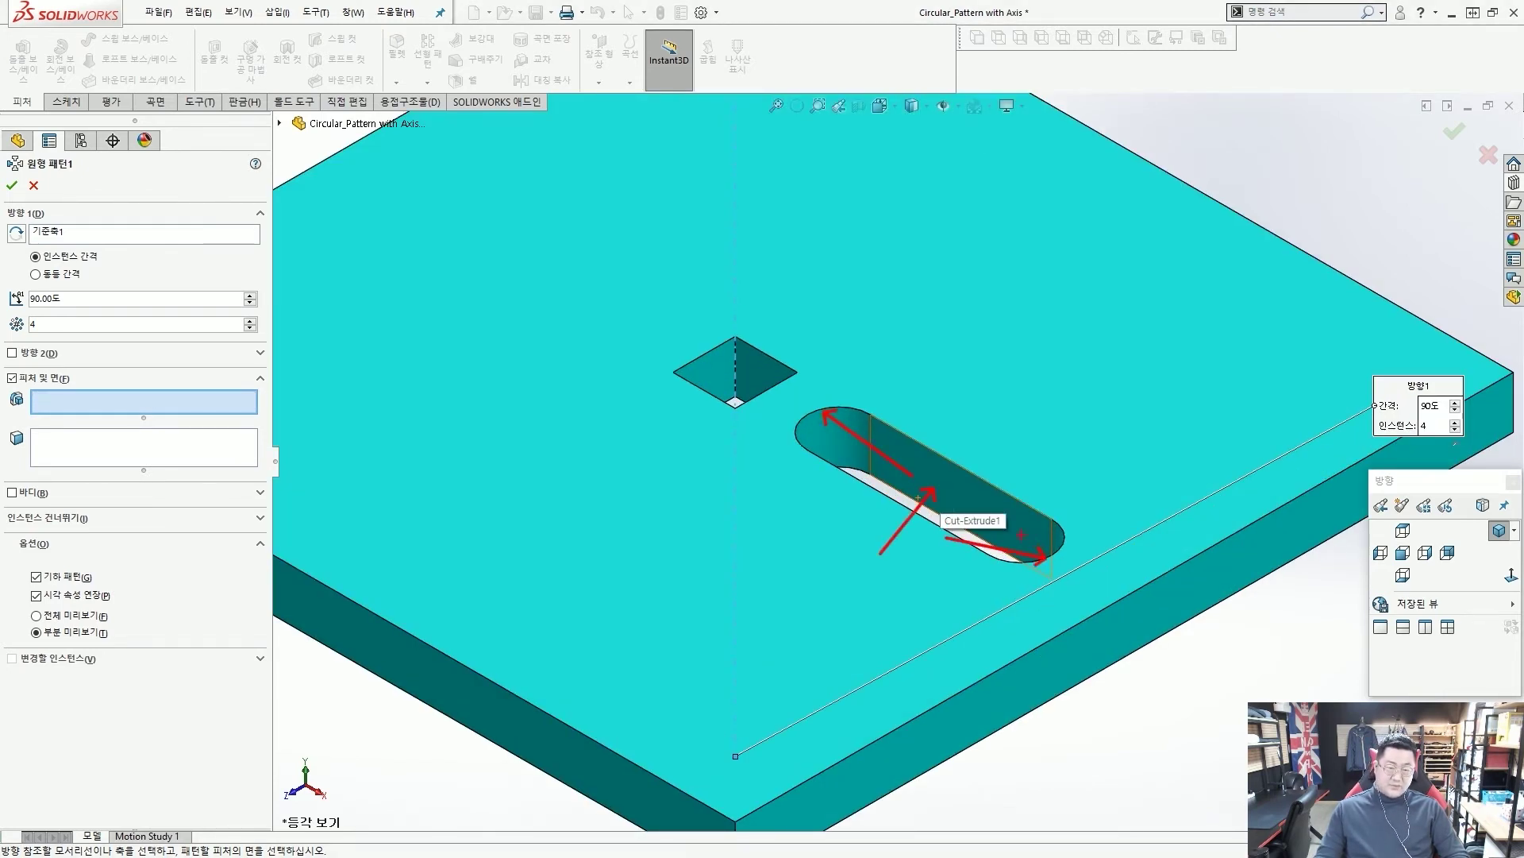
left_click(923, 476)
scroll(923, 477, "up", 5)
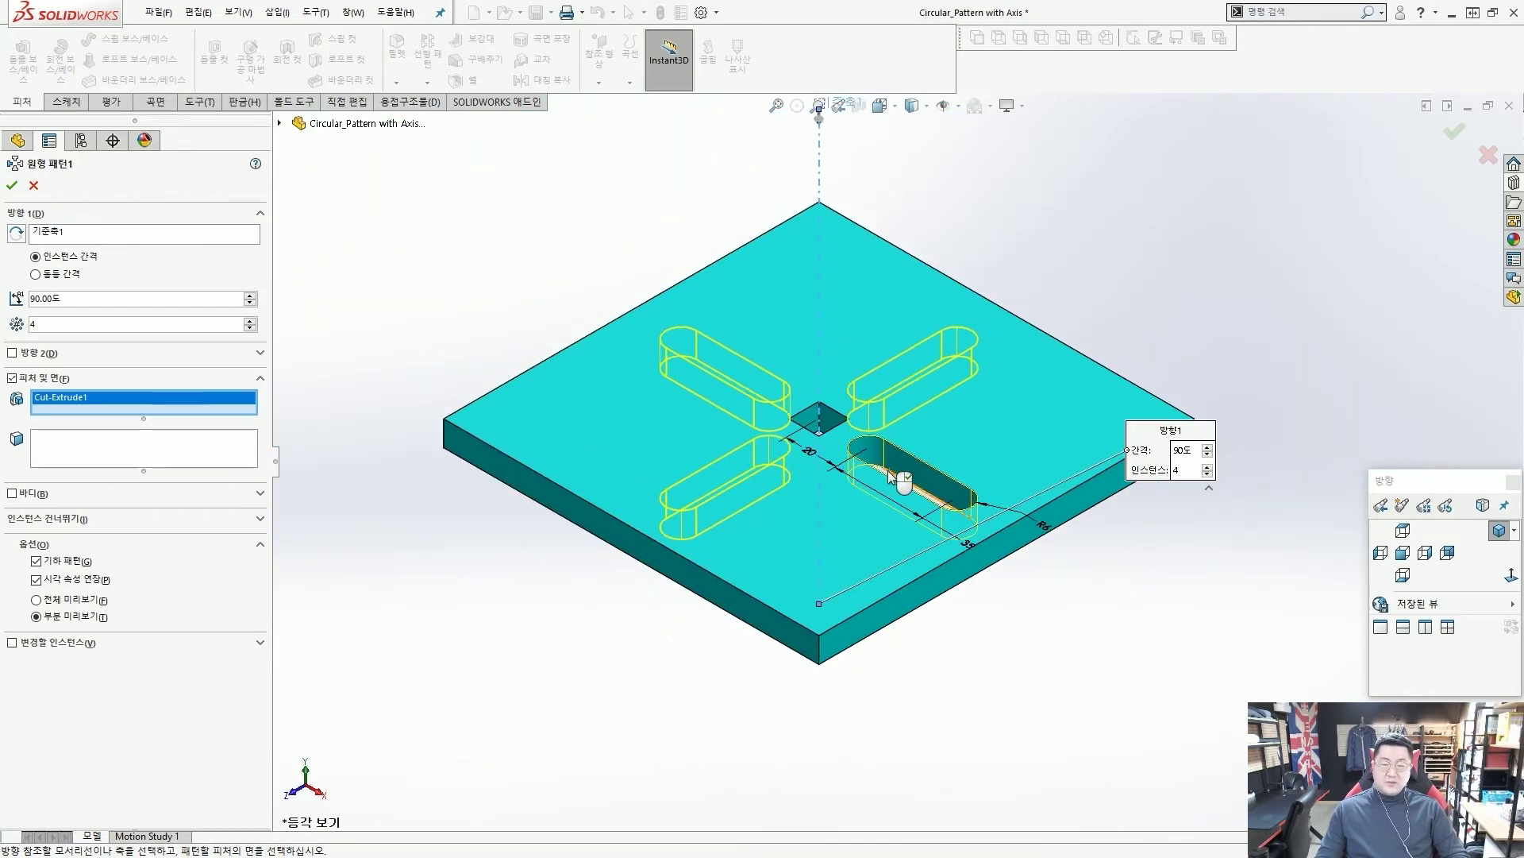
scroll(844, 431, "down", 3)
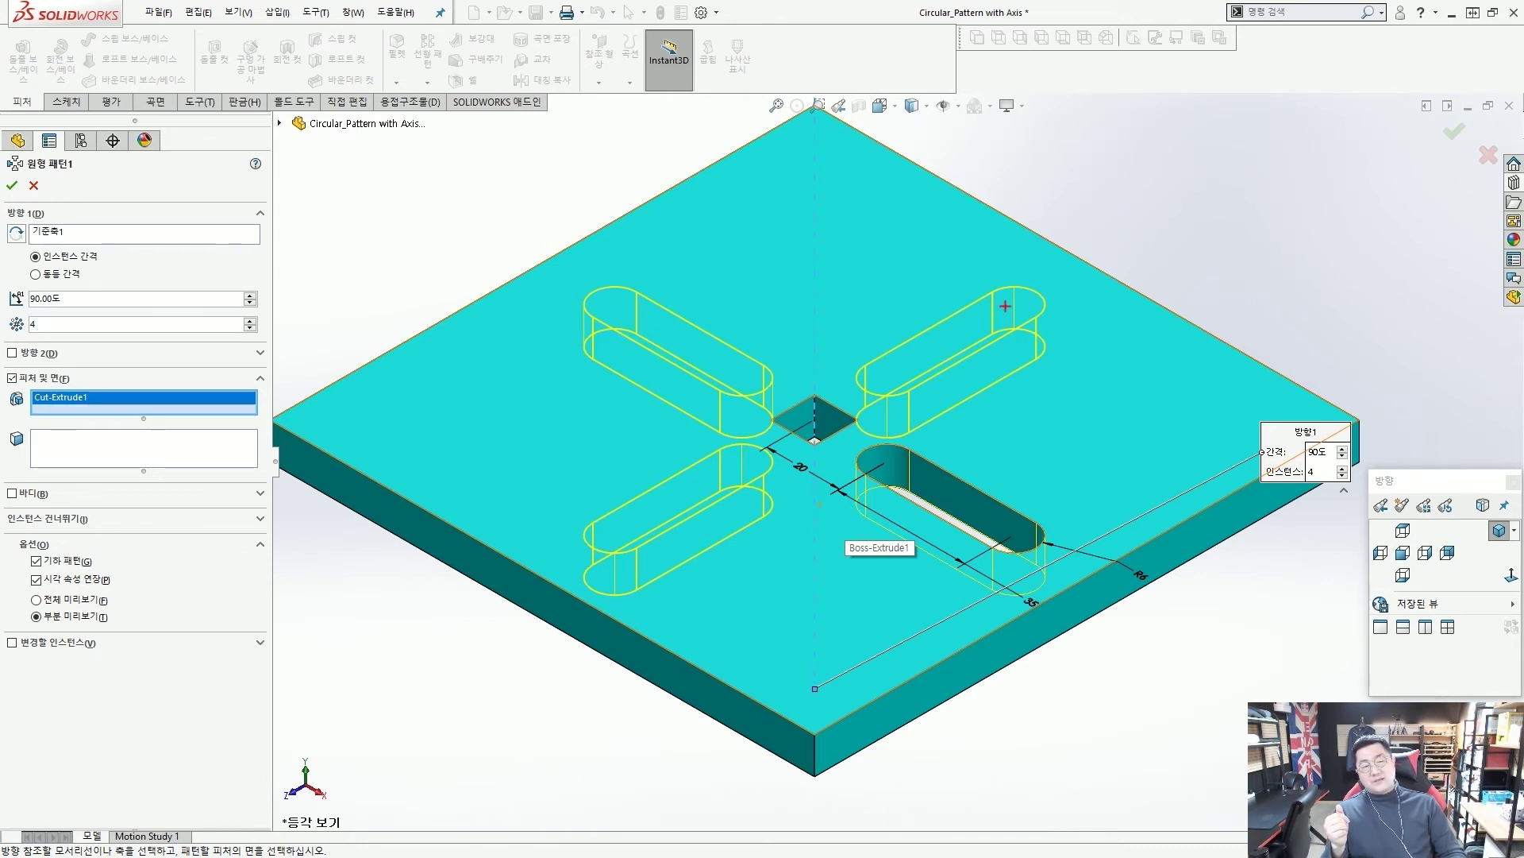
mouse_move(968, 347)
left_mouse_down()
mouse_move(921, 318)
mouse_move(949, 329)
left_mouse_up()
left_click_drag(1126, 609, 1135, 594)
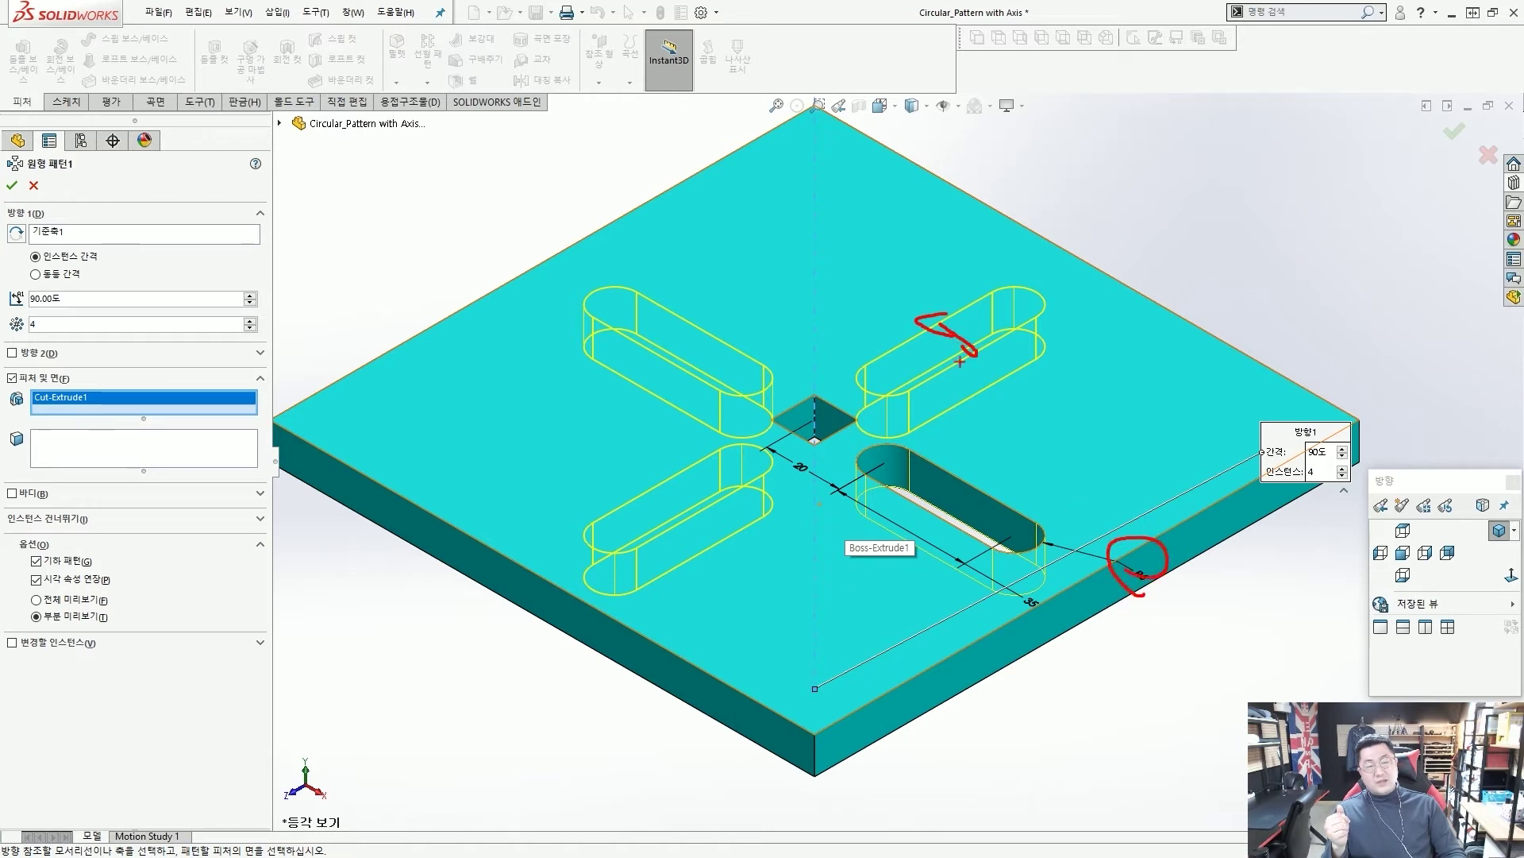
mouse_move(919, 361)
left_mouse_down()
mouse_move(952, 337)
mouse_move(959, 369)
left_mouse_up()
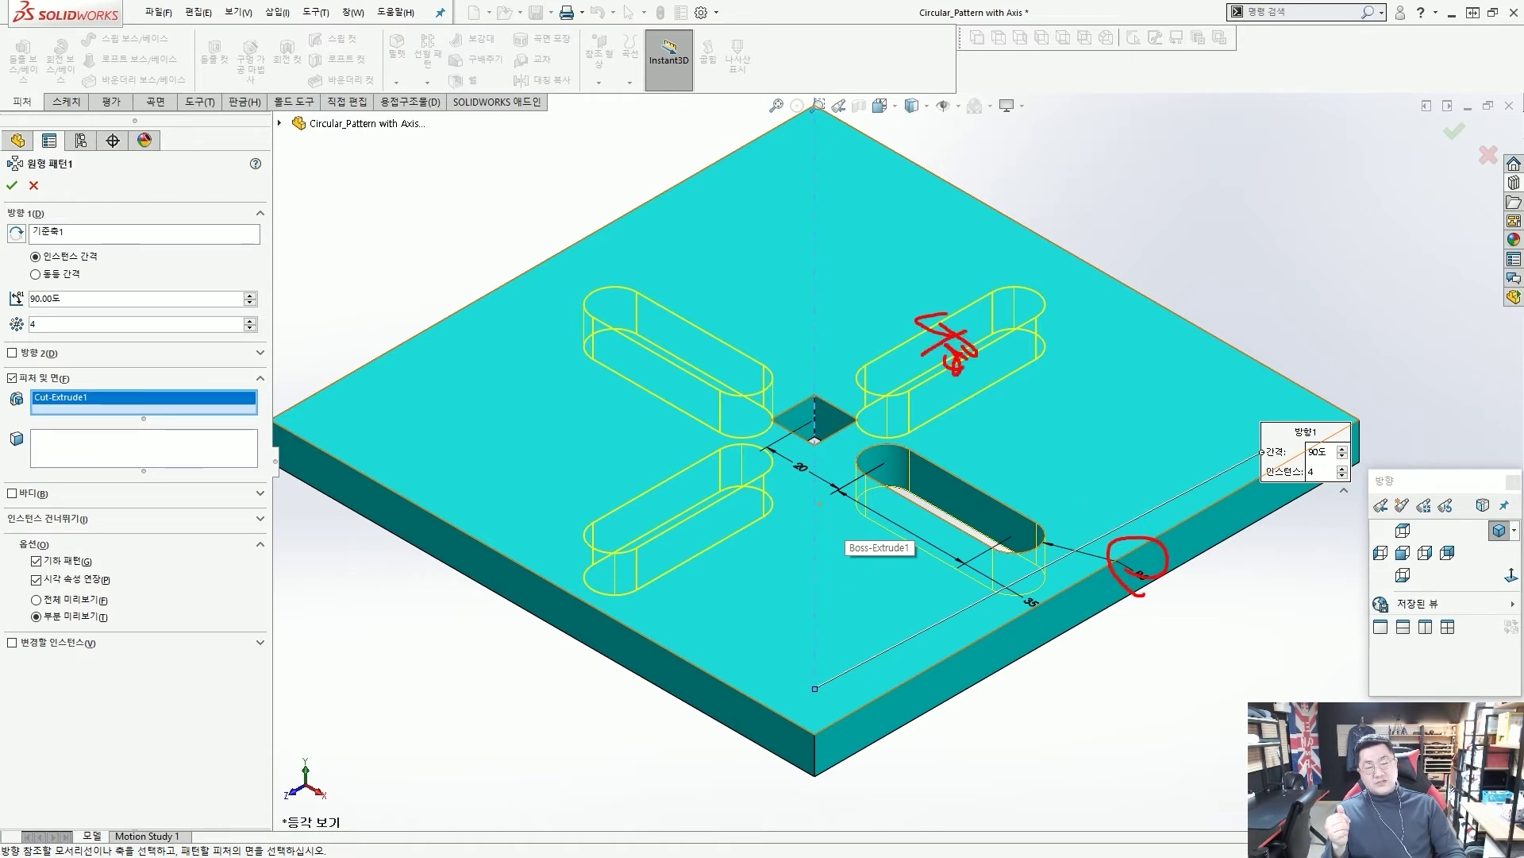
mouse_move(798, 497)
left_mouse_down()
mouse_move(783, 451)
mouse_move(830, 477)
left_mouse_up()
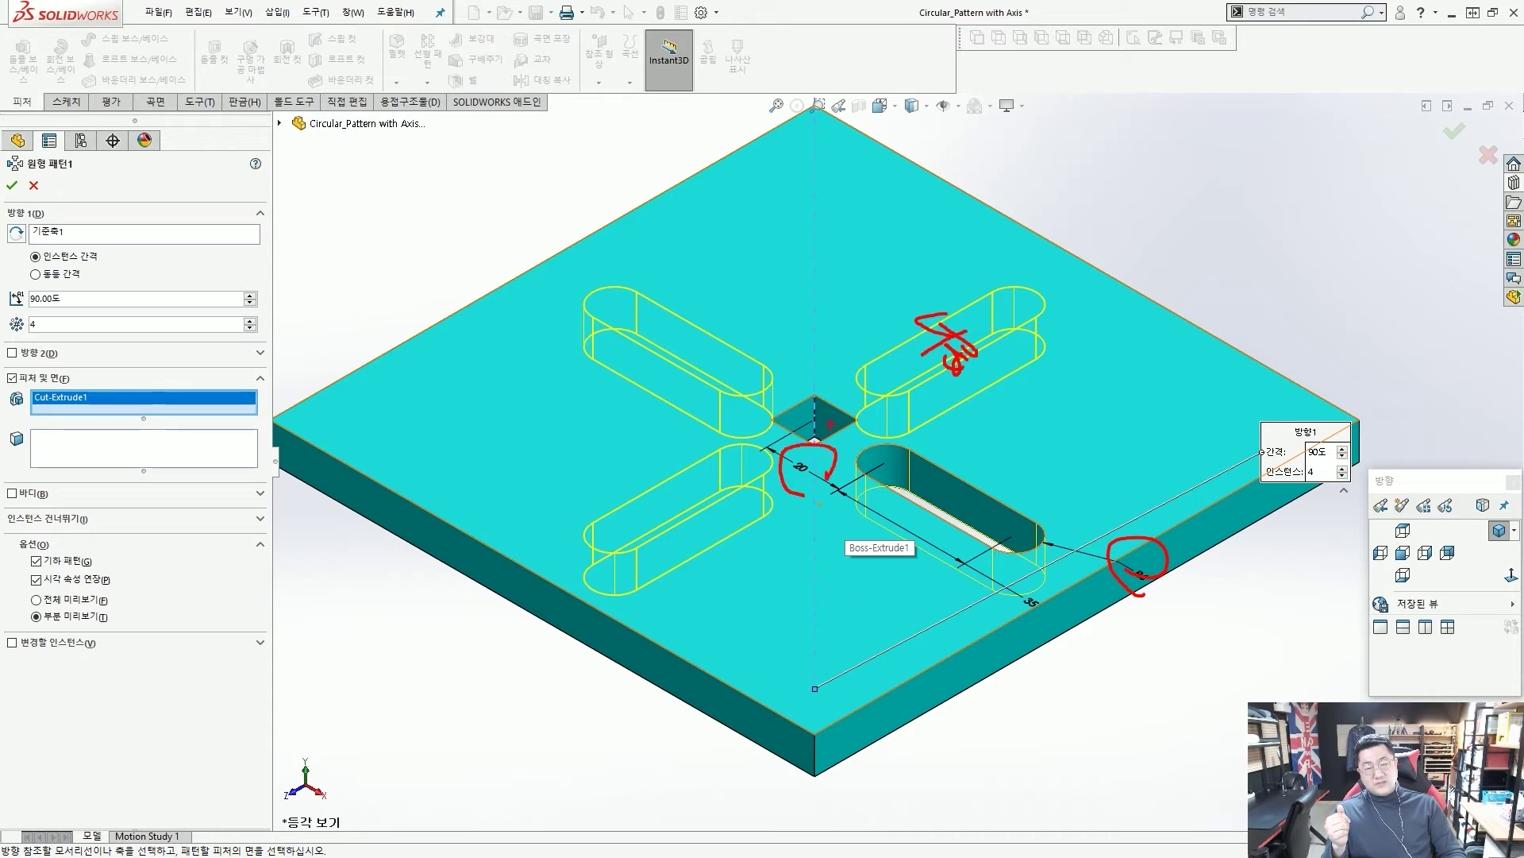
mouse_move(874, 397)
left_mouse_down()
mouse_move(905, 365)
mouse_move(883, 480)
left_mouse_up()
left_click_drag(1044, 592, 1009, 594)
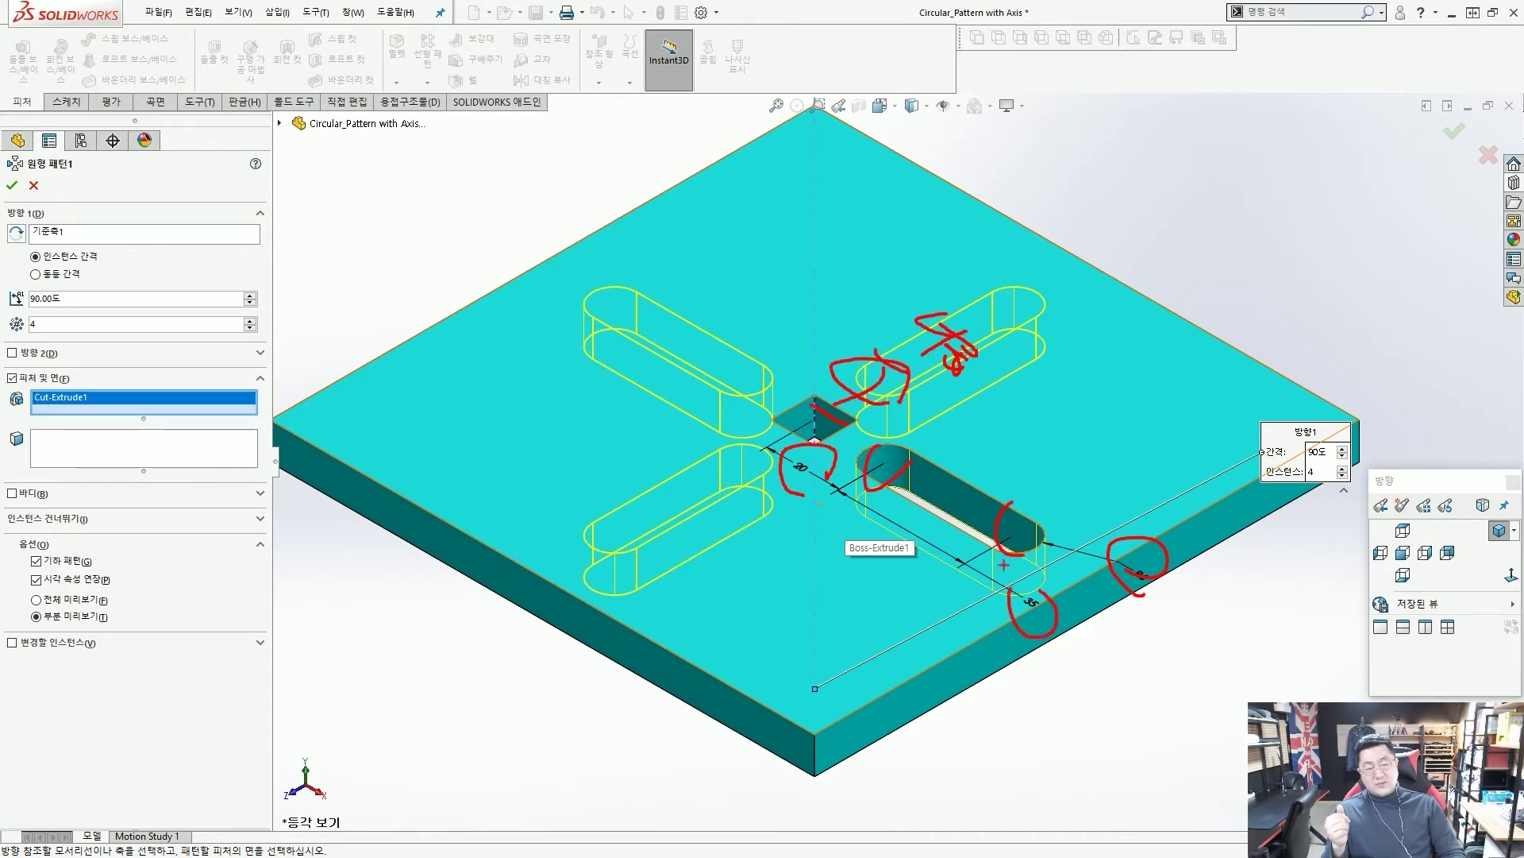
left_click_drag(627, 316, 740, 395)
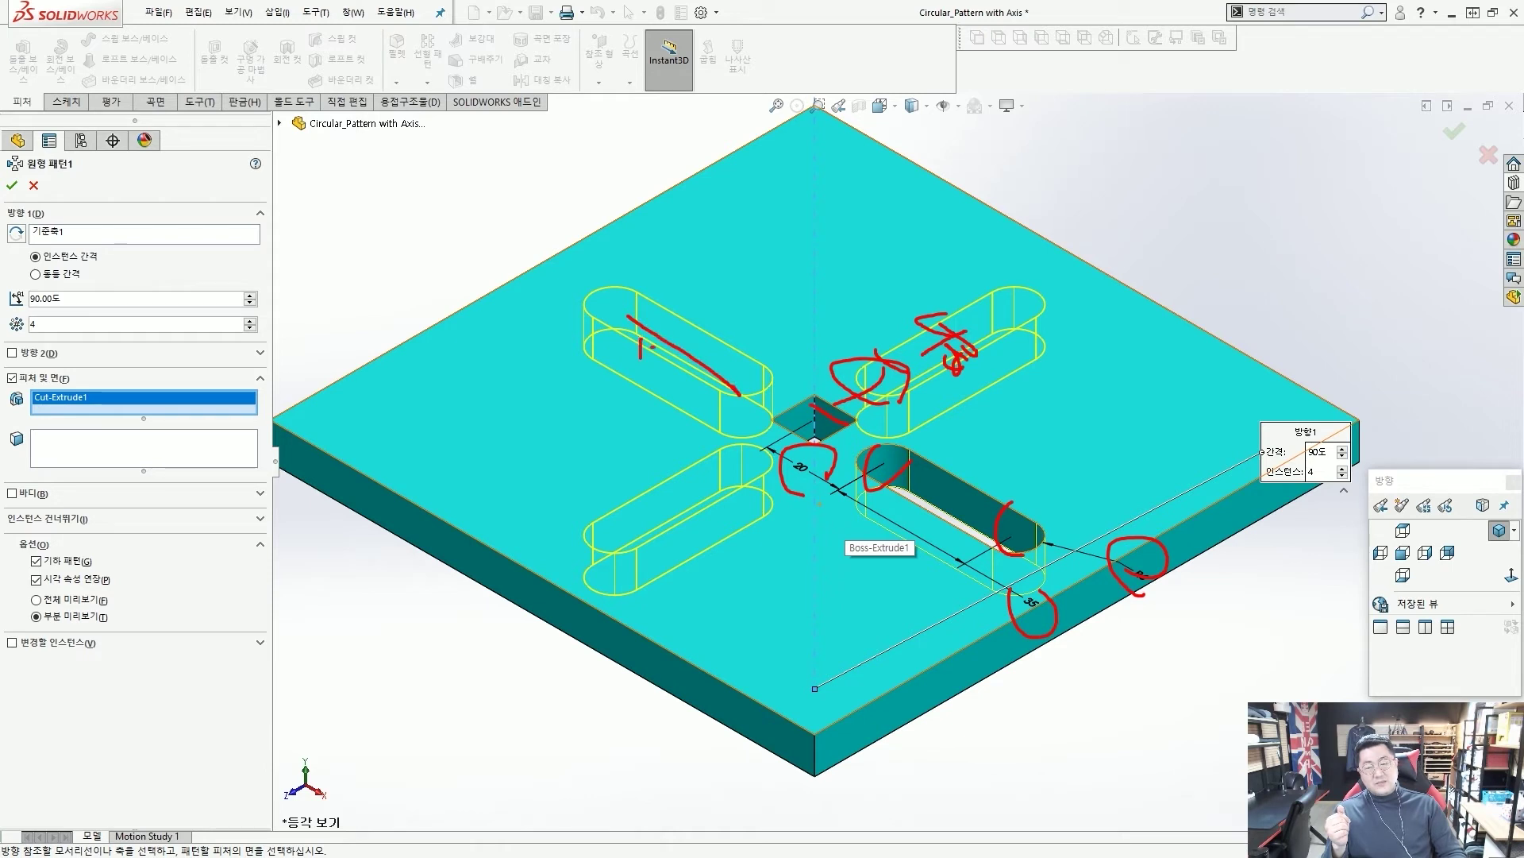
mouse_move(663, 348)
left_mouse_down()
mouse_move(620, 363)
mouse_move(659, 378)
left_mouse_up()
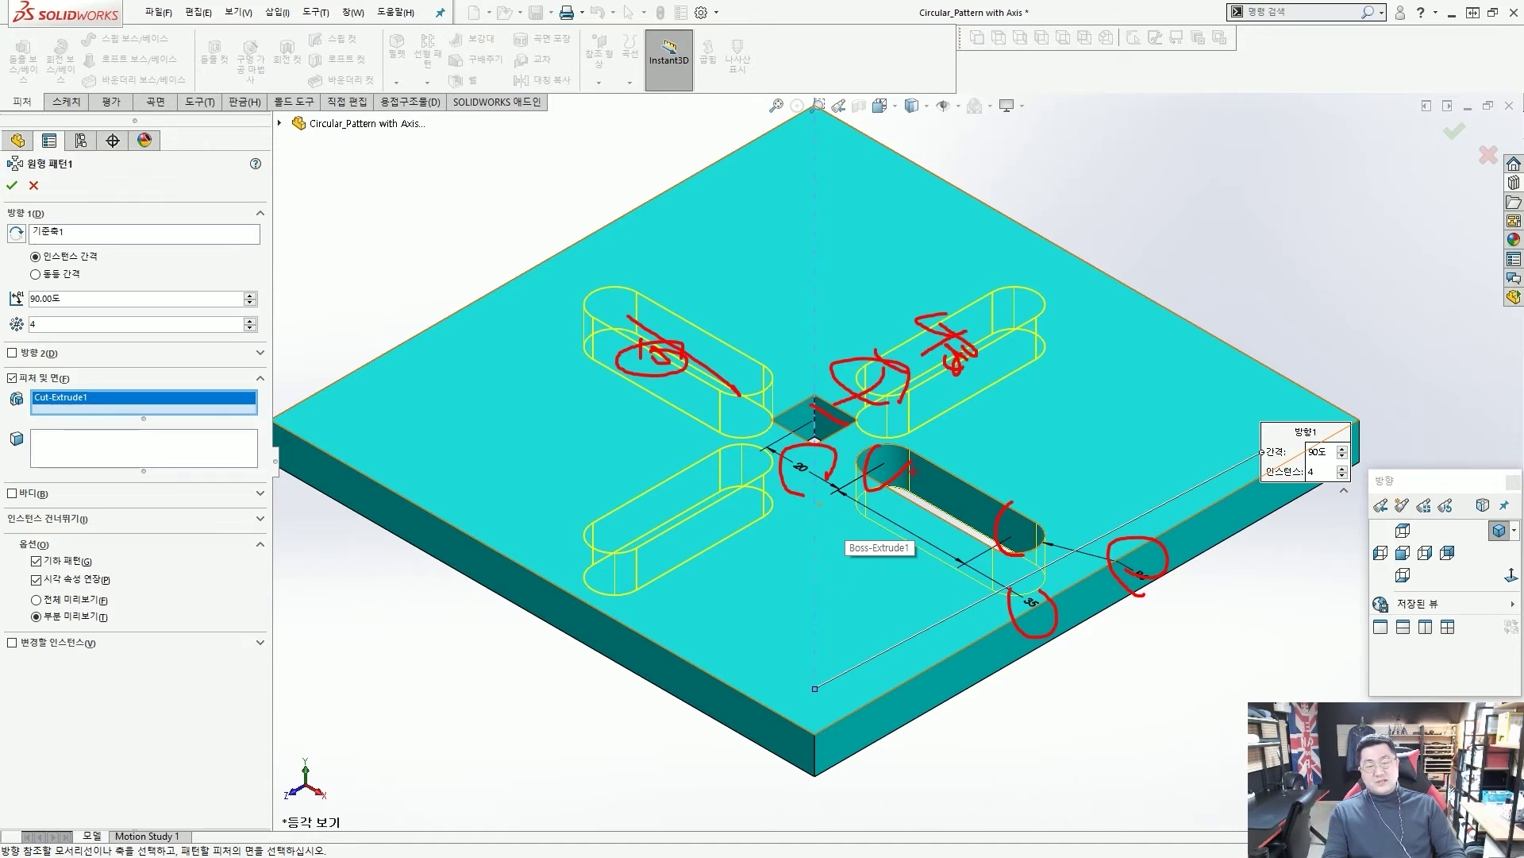
mouse_move(888, 445)
left_mouse_down()
mouse_move(941, 451)
mouse_move(883, 446)
mouse_move(860, 465)
left_mouse_up()
mouse_move(855, 367)
left_mouse_down()
mouse_move(1039, 303)
mouse_move(839, 346)
mouse_move(844, 376)
mouse_move(872, 389)
left_mouse_up()
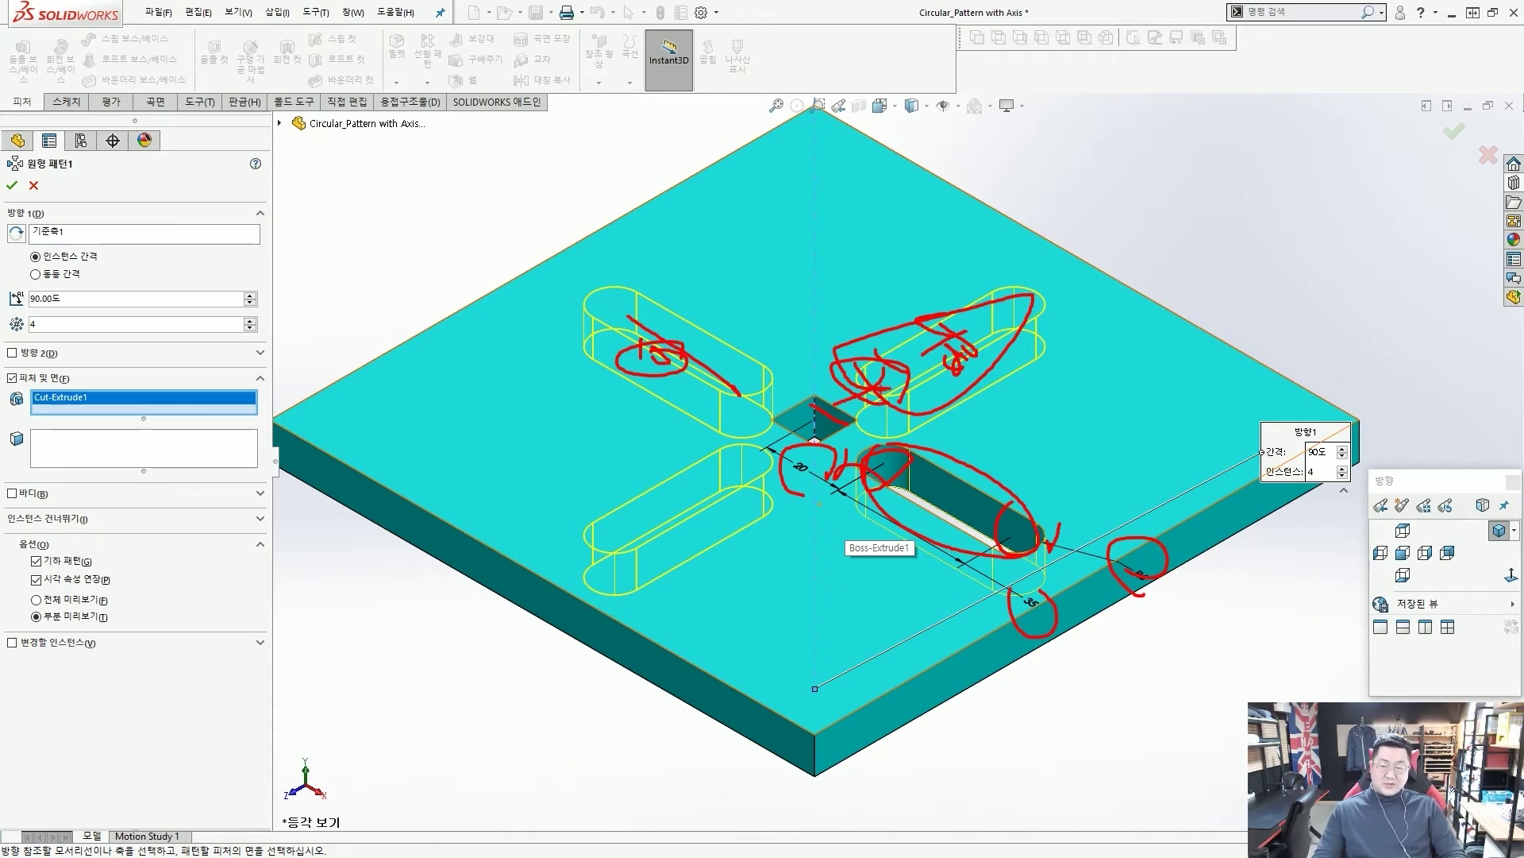
key("Escape")
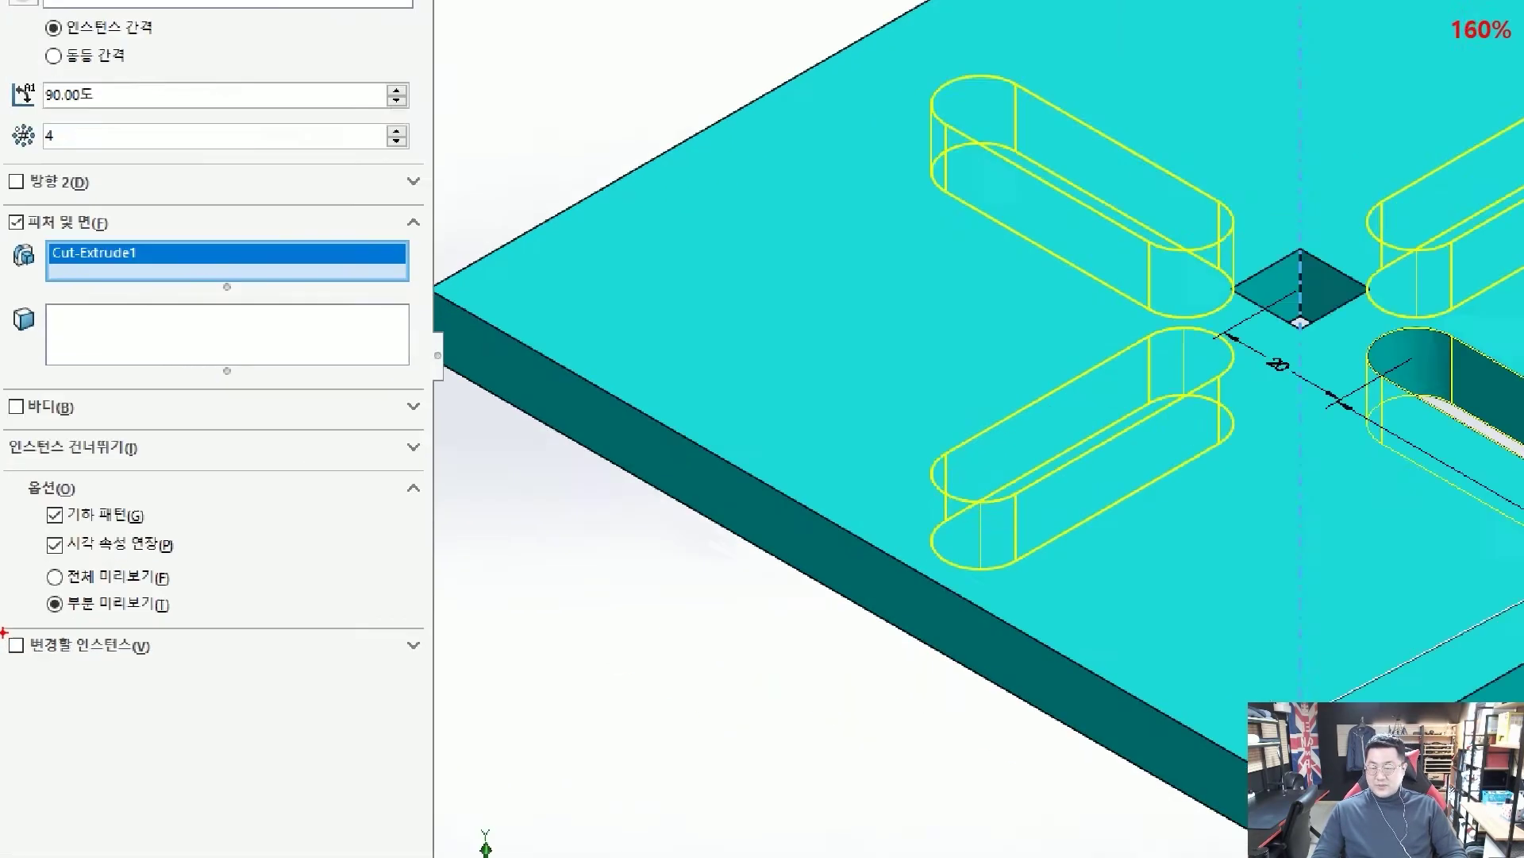
left_click_drag(3, 626, 474, 673)
left_click_drag(635, 642, 480, 642)
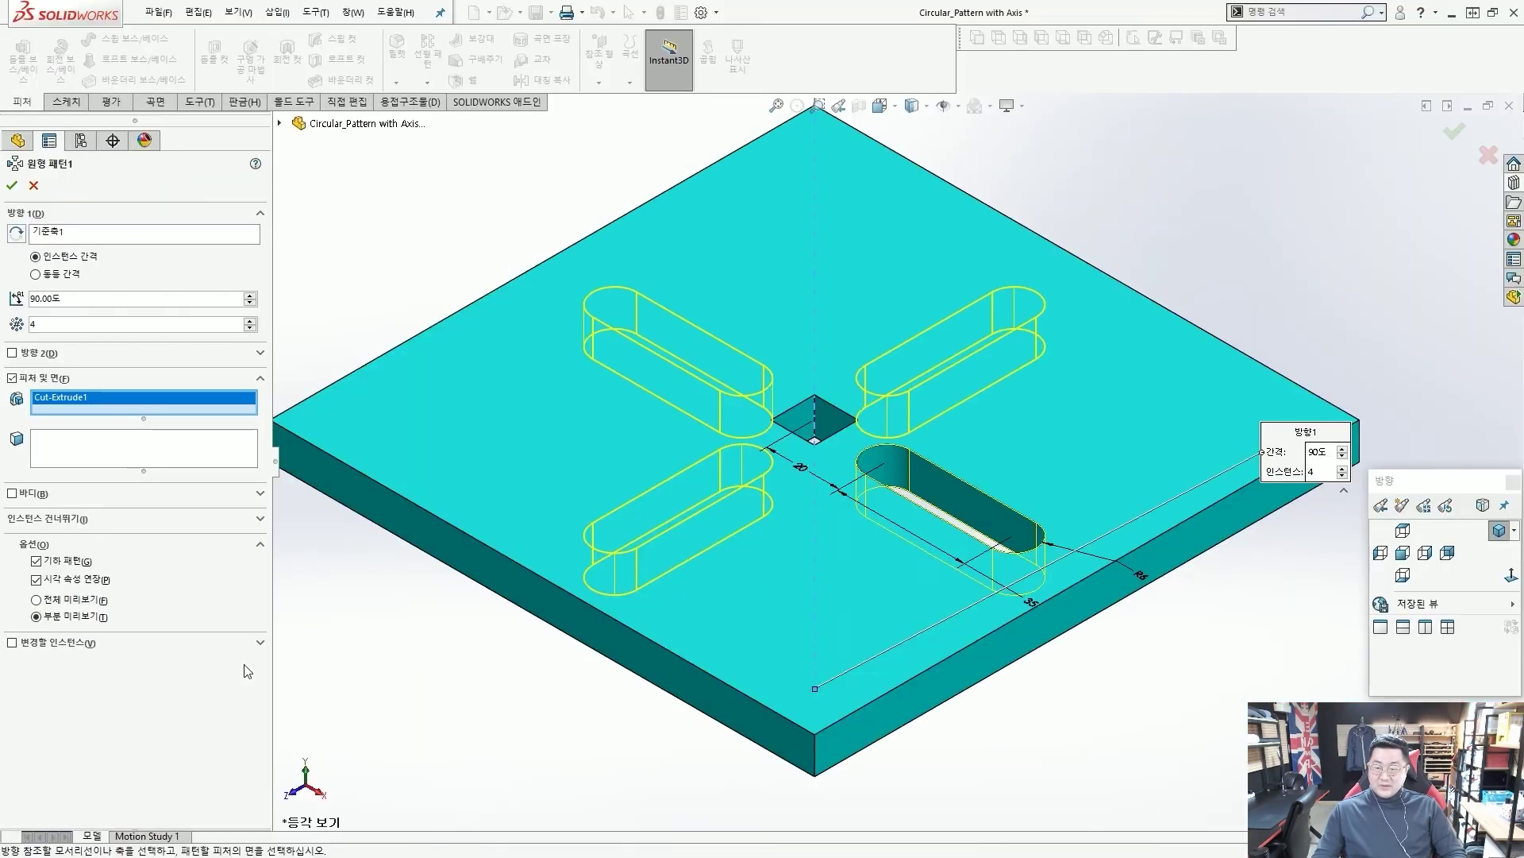
Step: Enable varied instances for the circular pattern and add the slot's 20 mm and 35 mm dimensions as the ones that vary
left_click(11, 642)
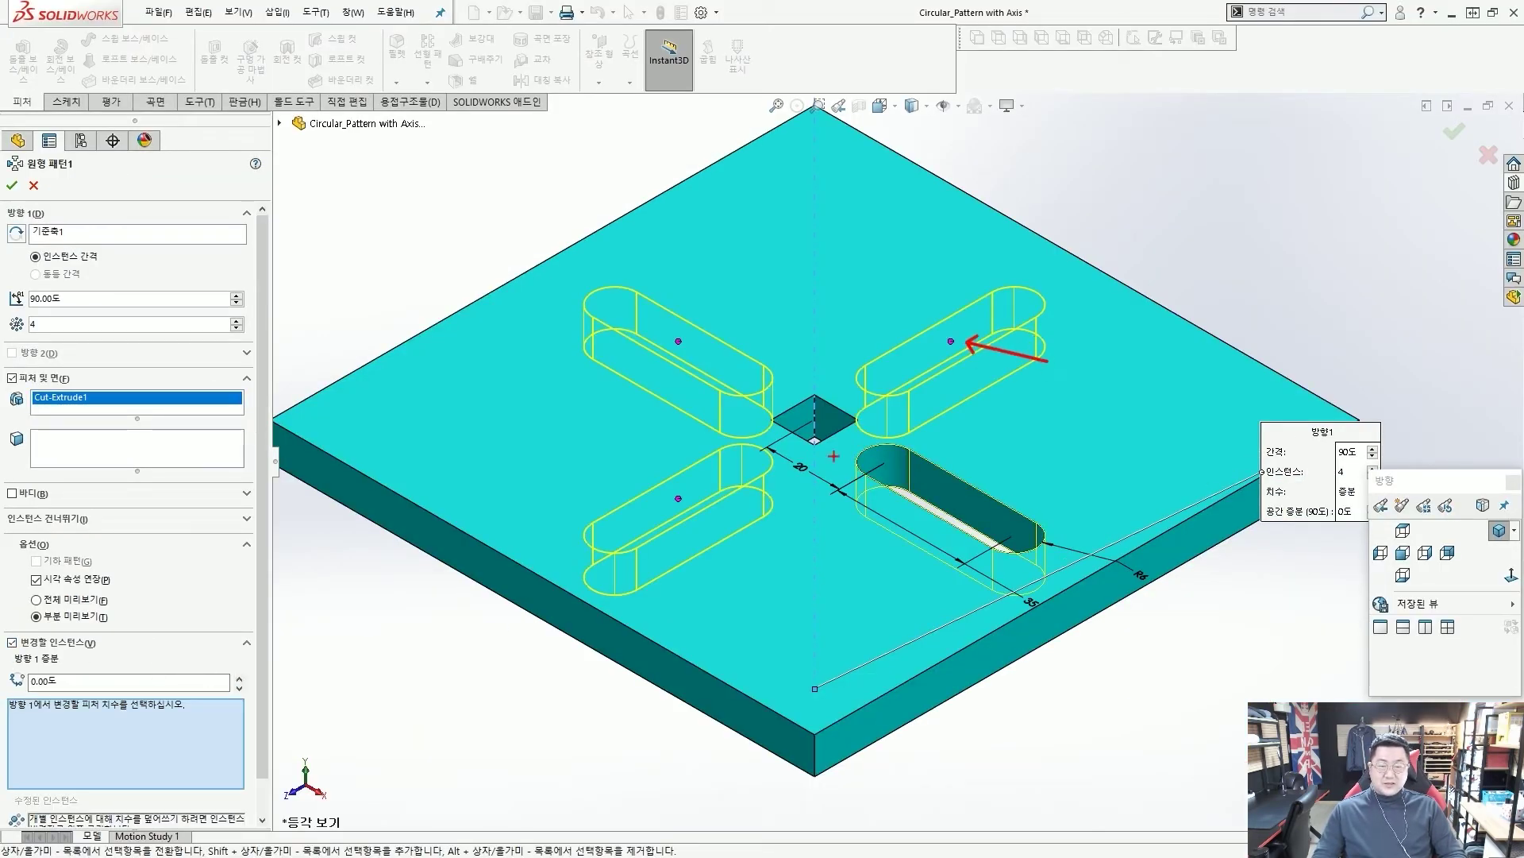
scroll(628, 534, "up", 3)
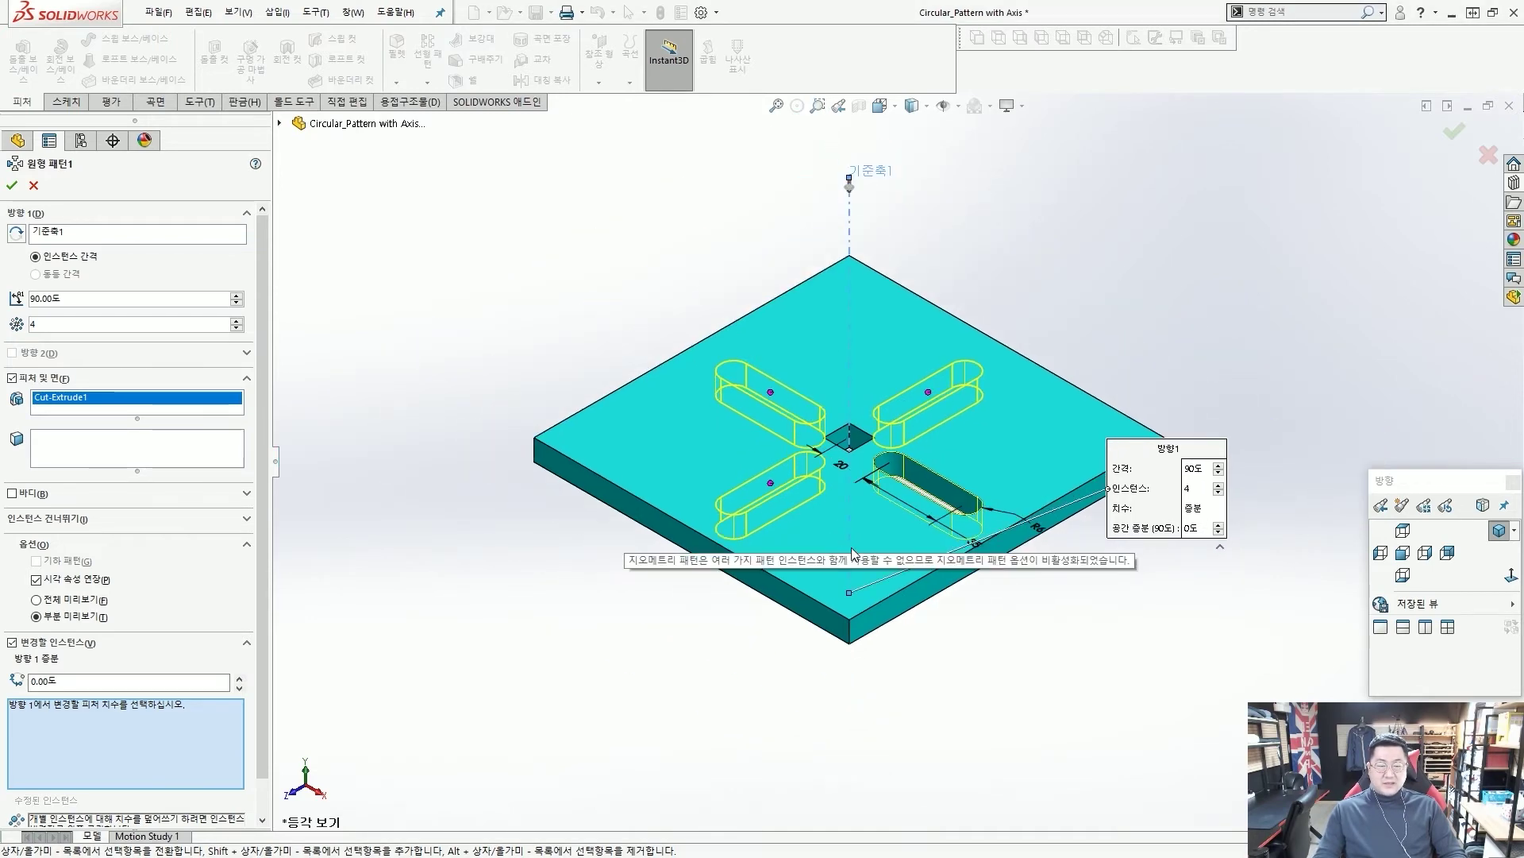
scroll(628, 535, "down", 3)
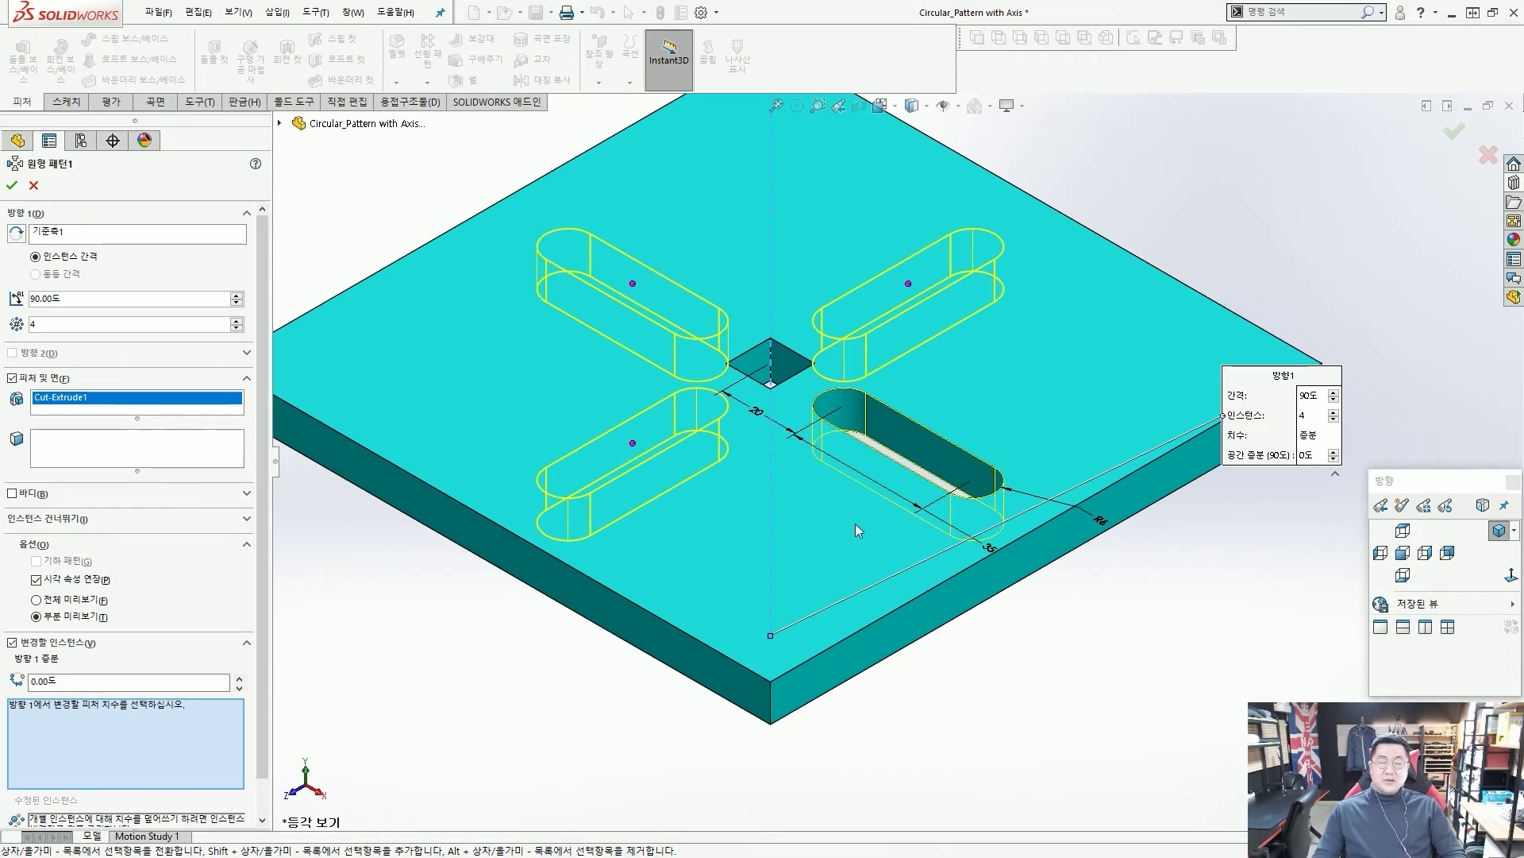
mouse_move(746, 447)
left_mouse_down()
mouse_move(754, 421)
mouse_move(770, 433)
mouse_move(313, 663)
mouse_move(324, 726)
left_mouse_up()
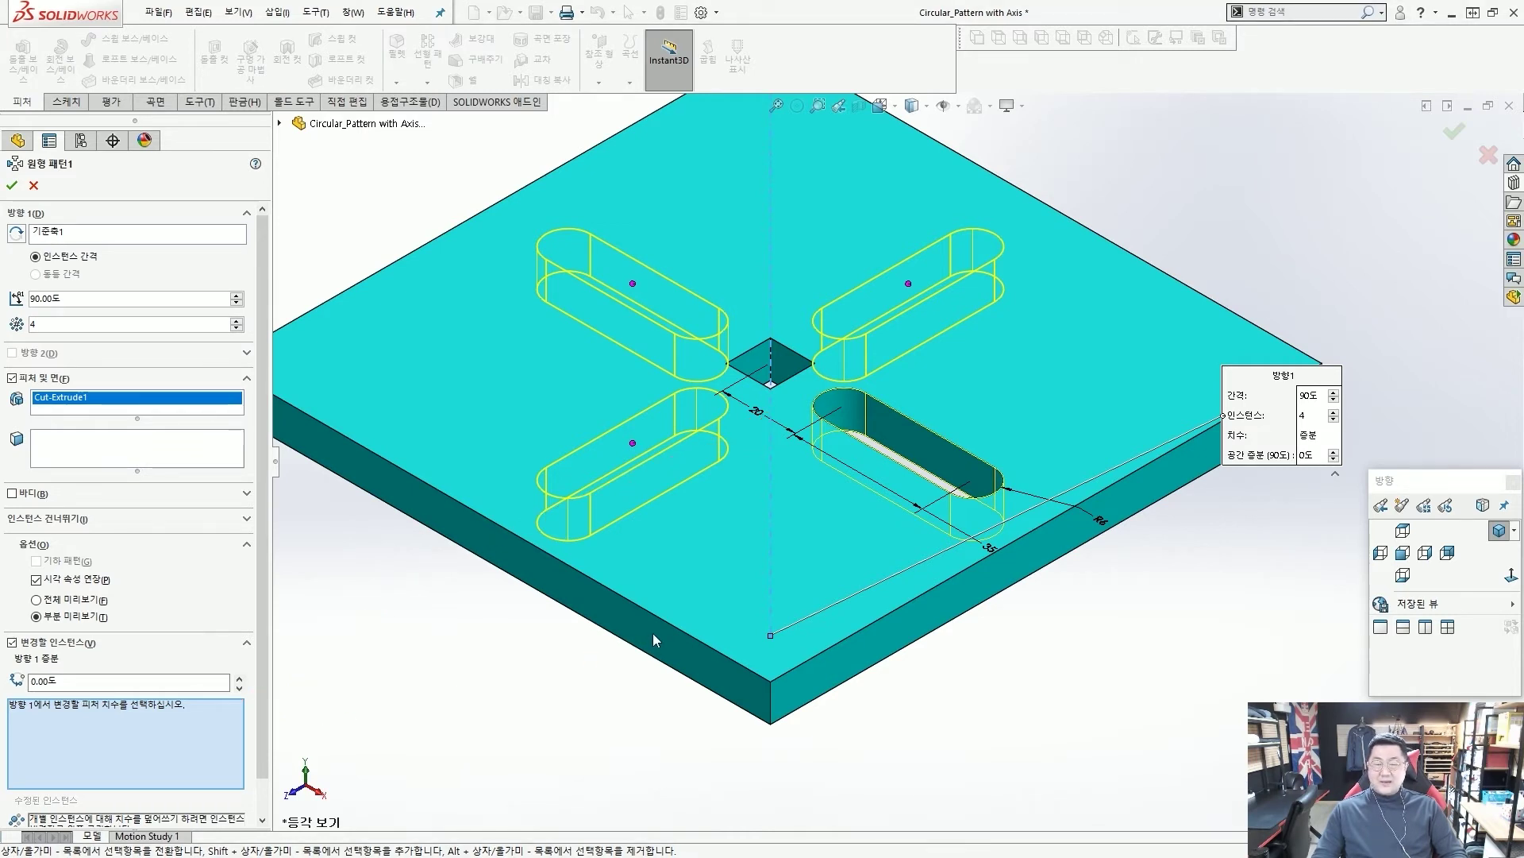
left_click(782, 430)
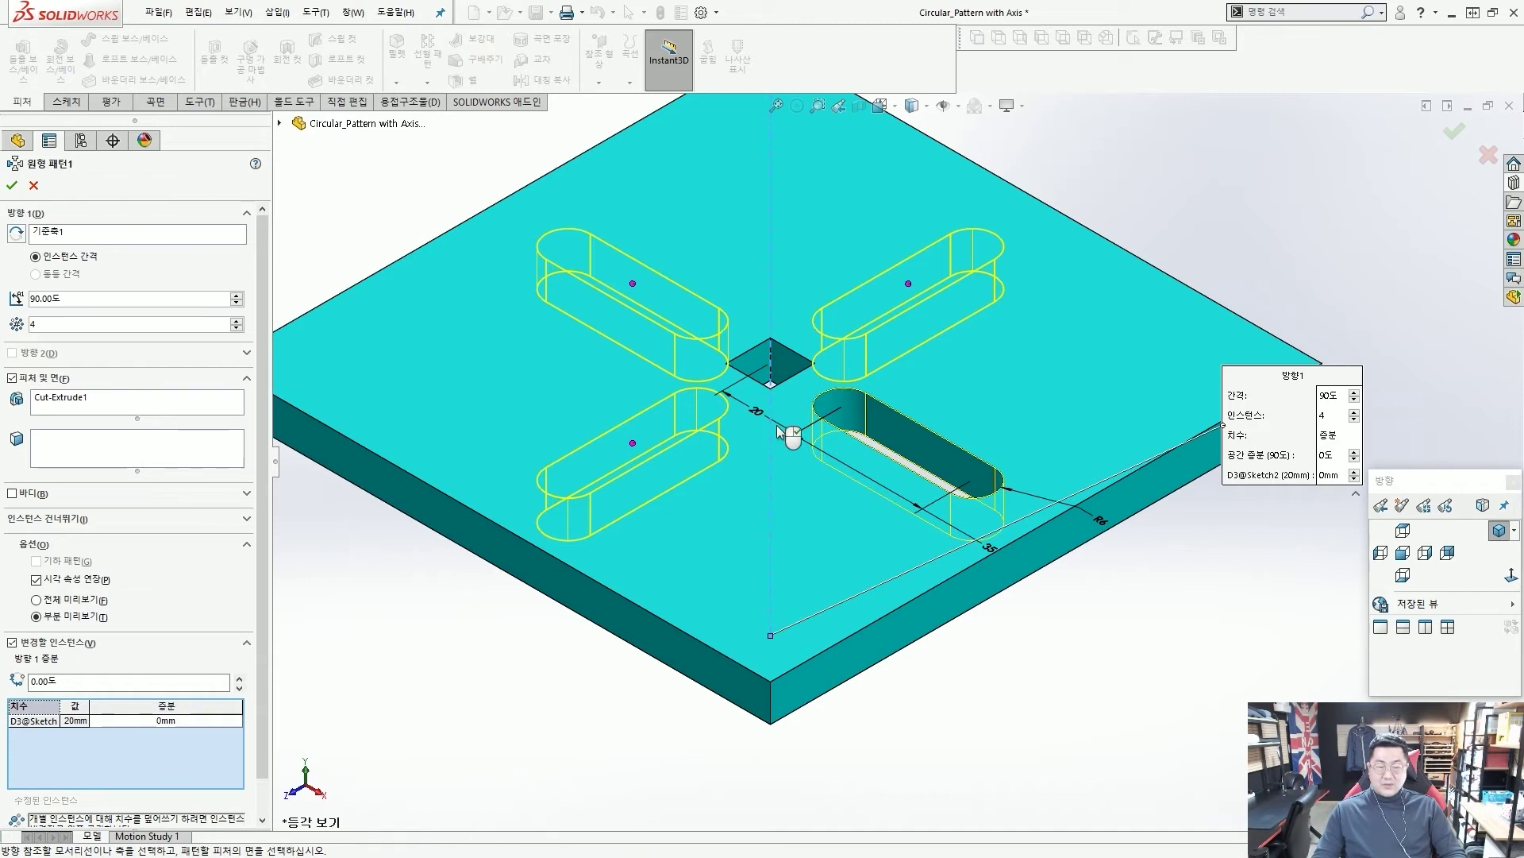
left_click(942, 525)
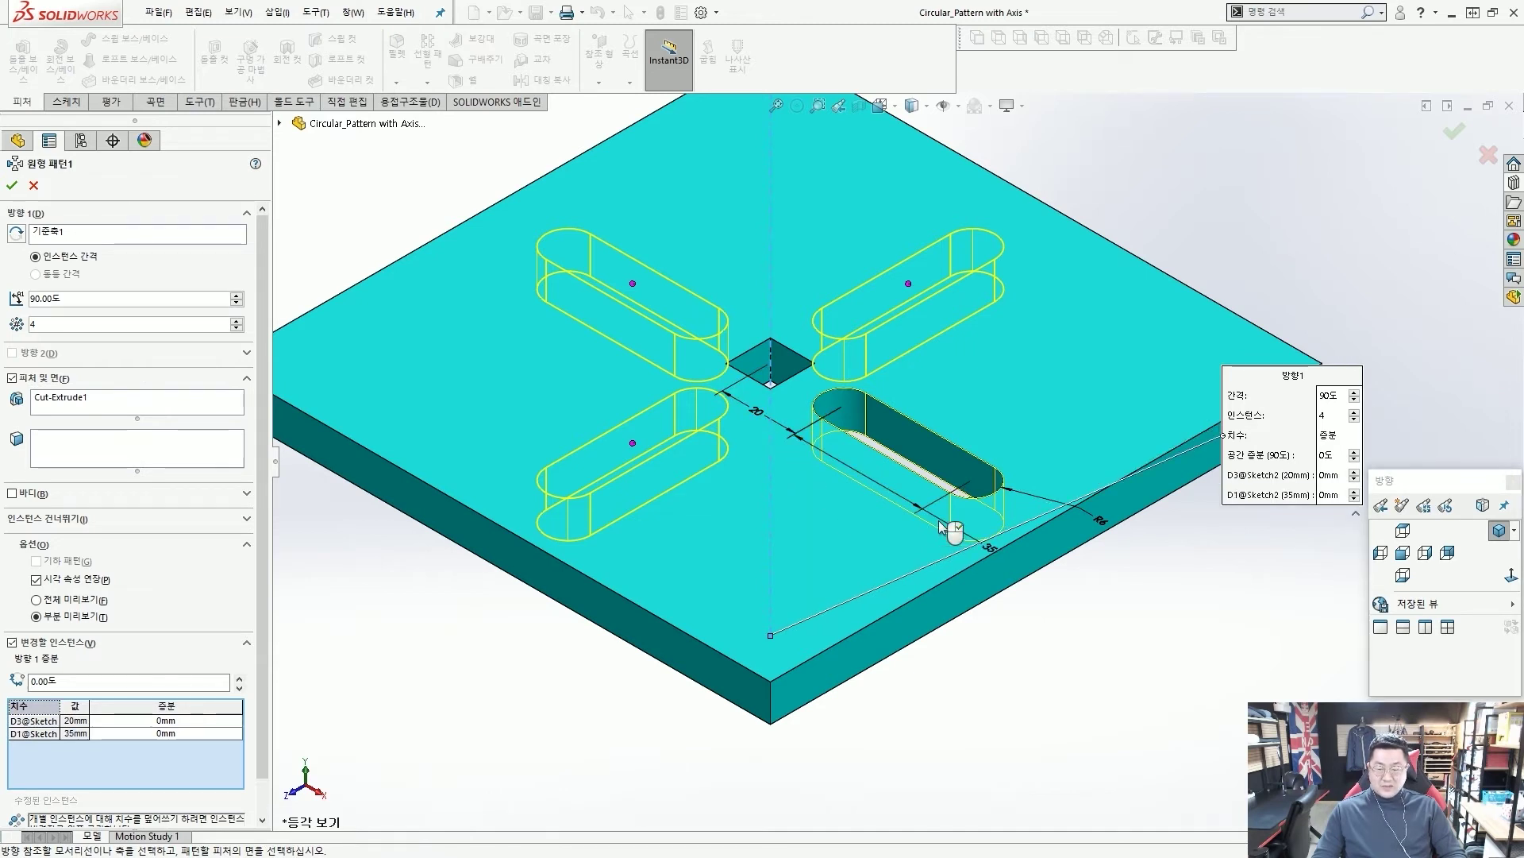
Step: Add the slot's 6 mm radius dimension to the dimensions varied by the circular pattern
left_click(1053, 507)
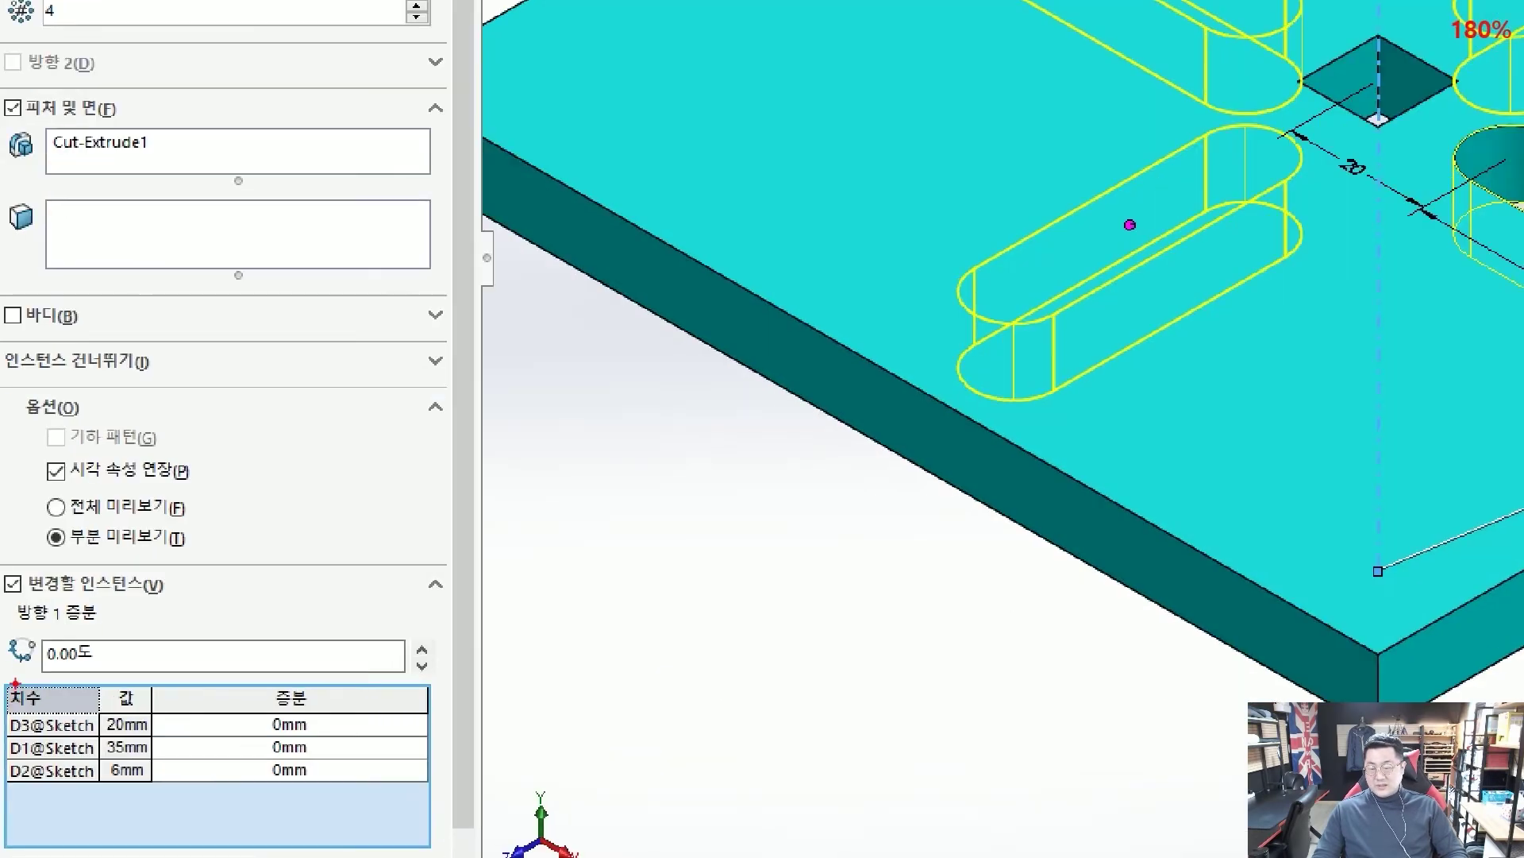
left_click_drag(8, 687, 226, 770, "ctrl")
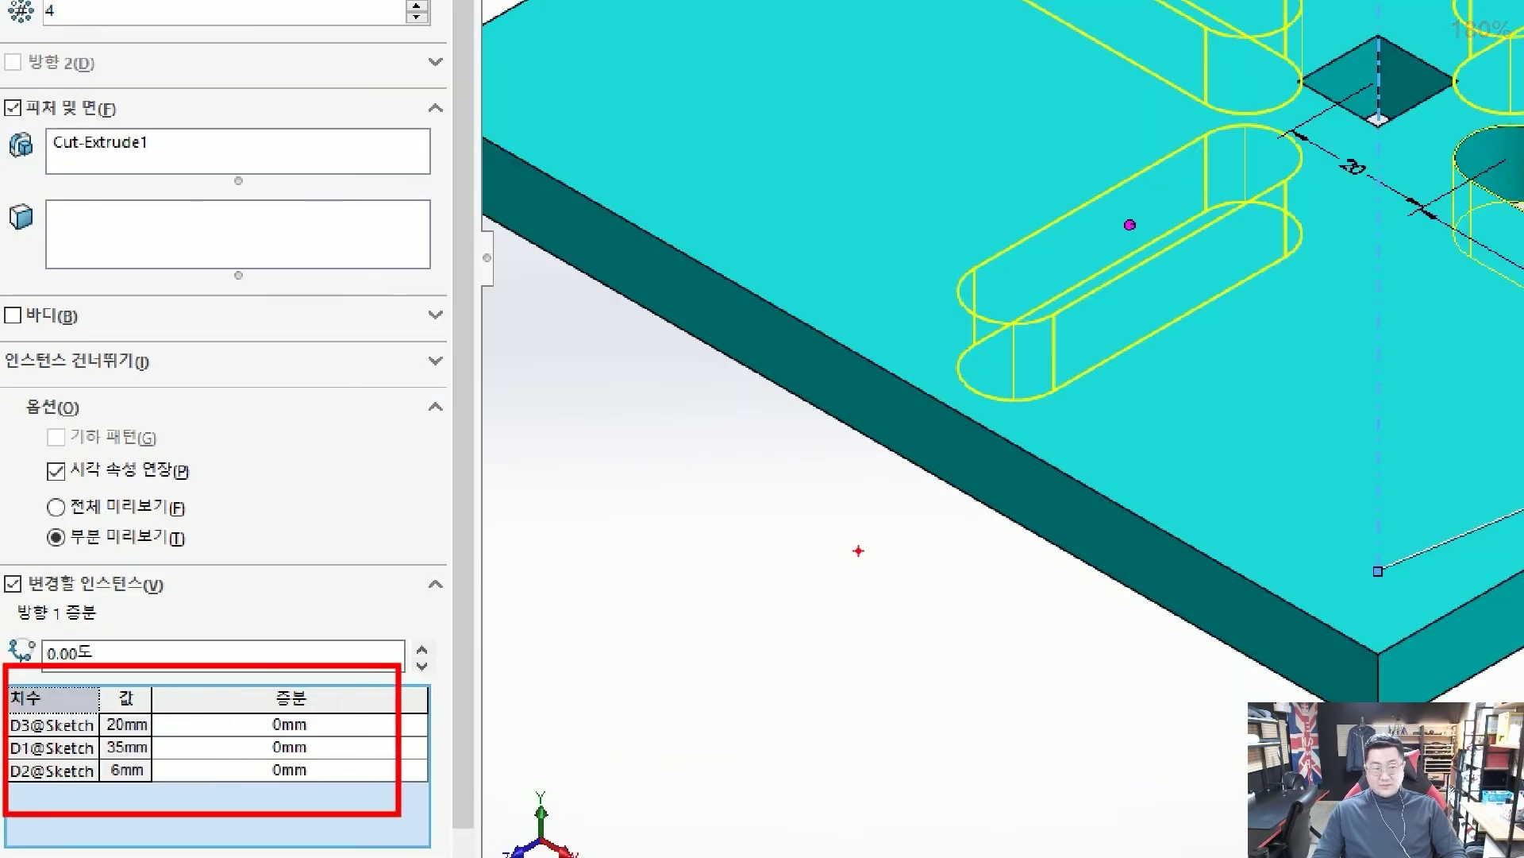
left_click_drag(582, 558, 686, 506)
left_click_drag(944, 474, 445, 681, "ctrl+shift")
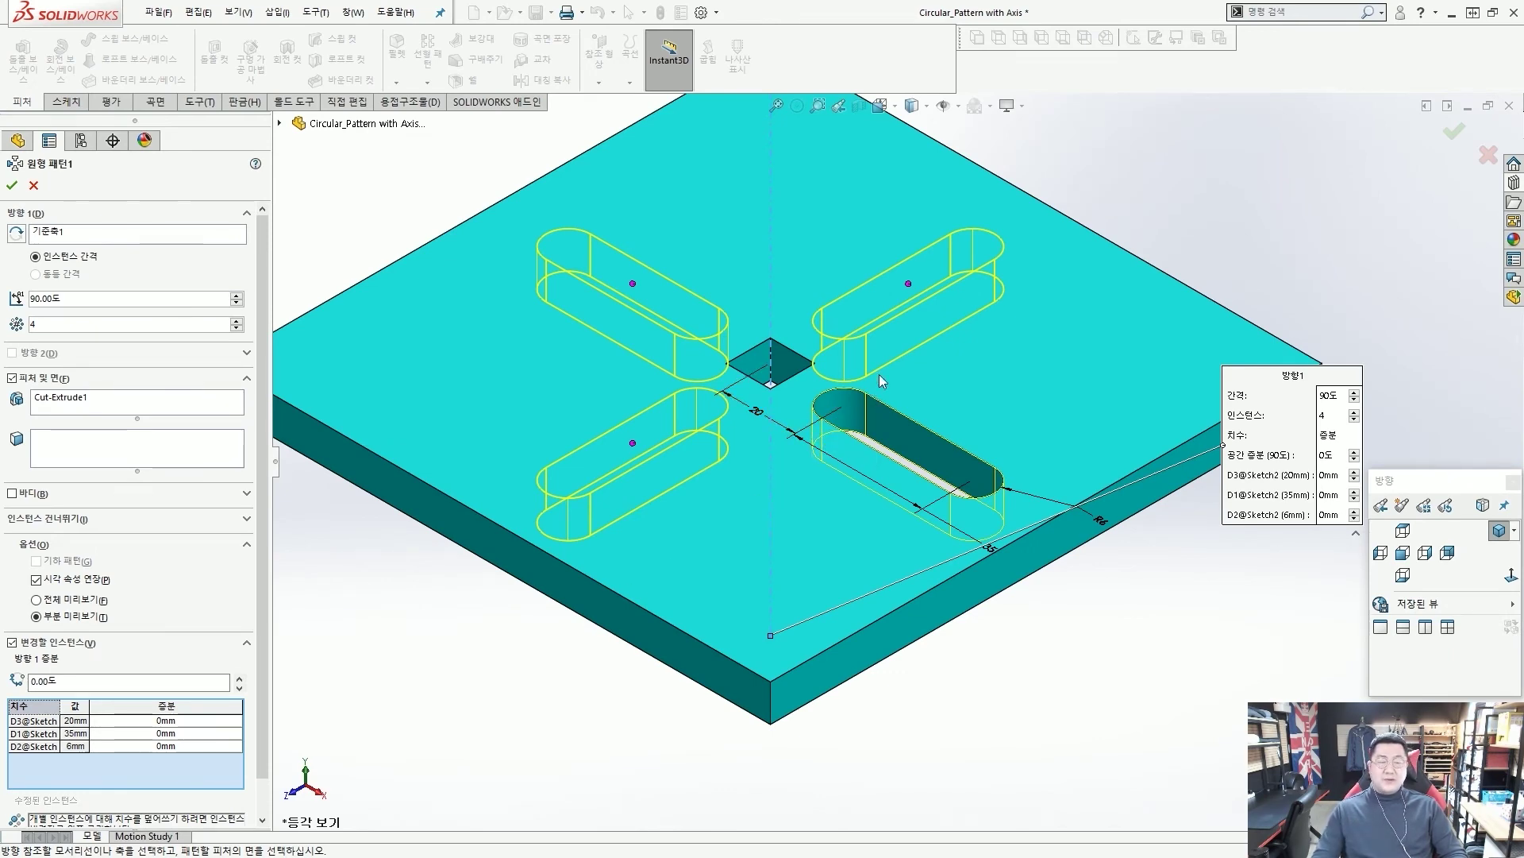
Step: Modify the fourth pattern instance, at 270 degrees, by overriding its D3@Sketch2 distance with 15 mm
scroll(886, 346, "up", 1)
scroll(889, 343, "down", 2)
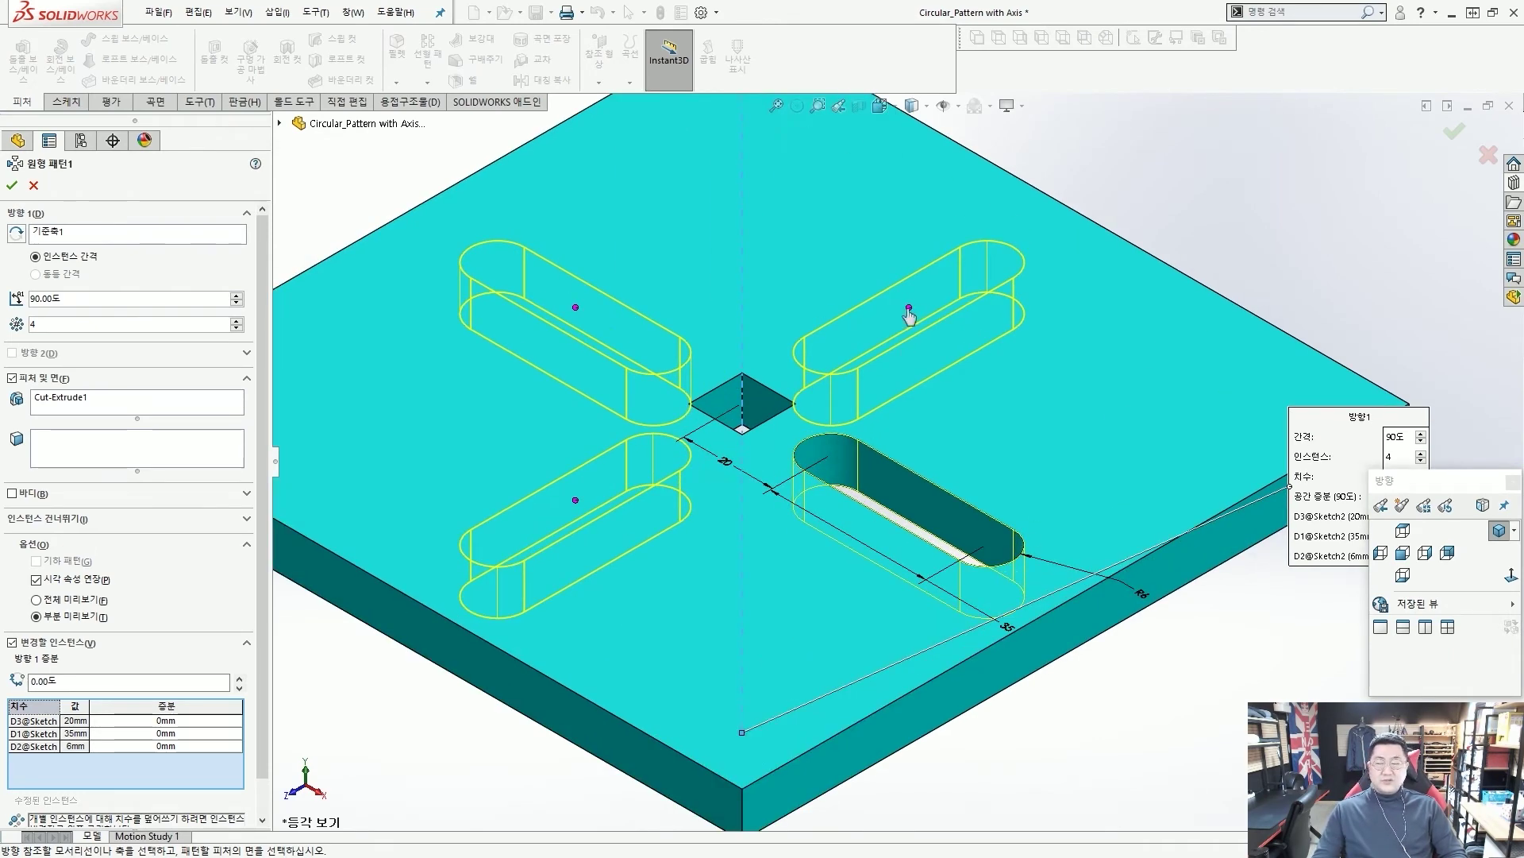
left_click(909, 310)
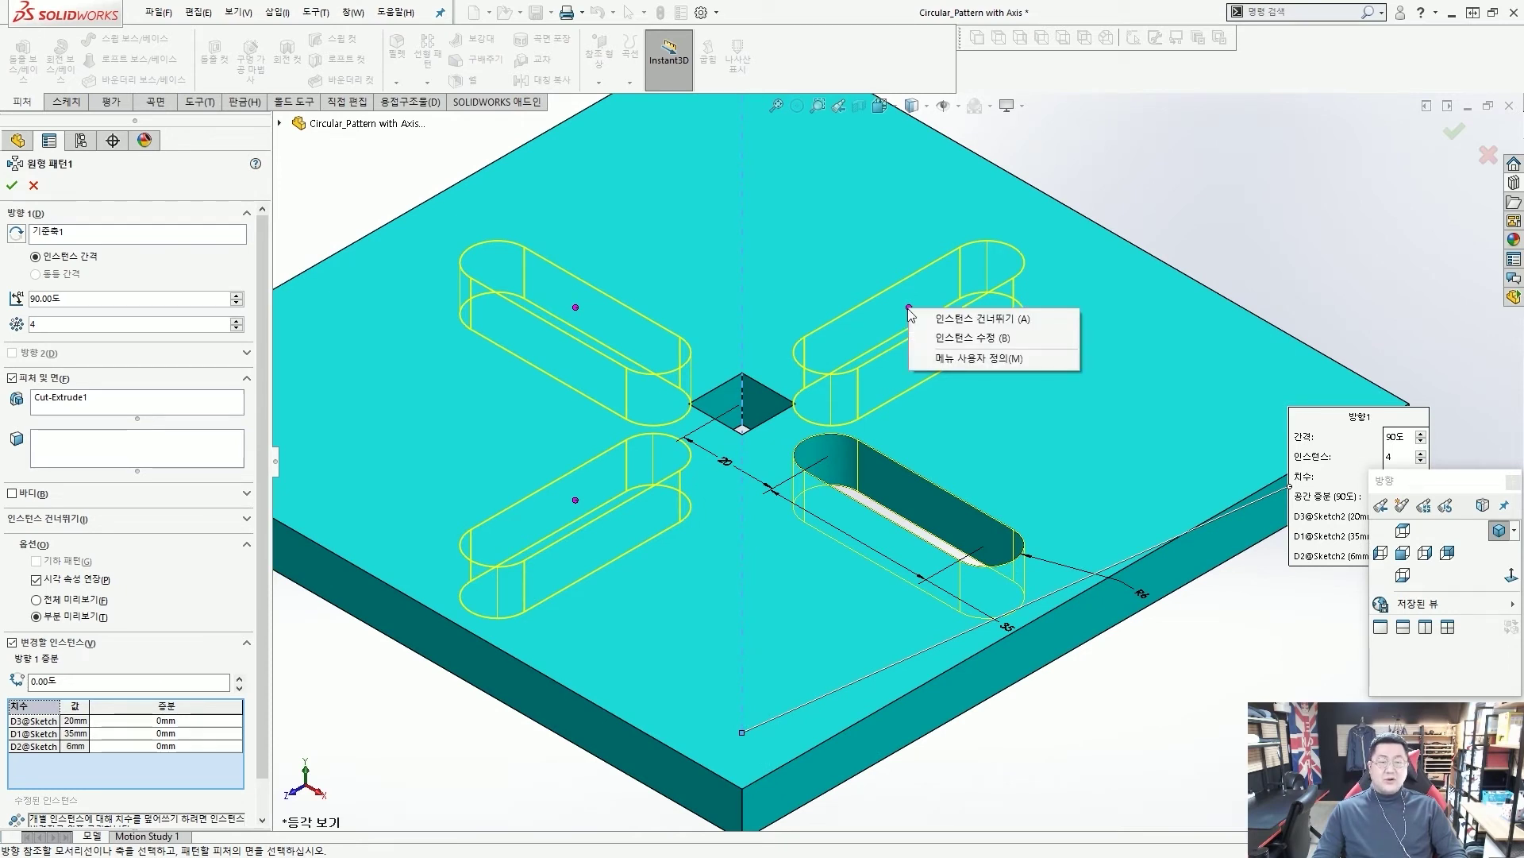
left_click(947, 346)
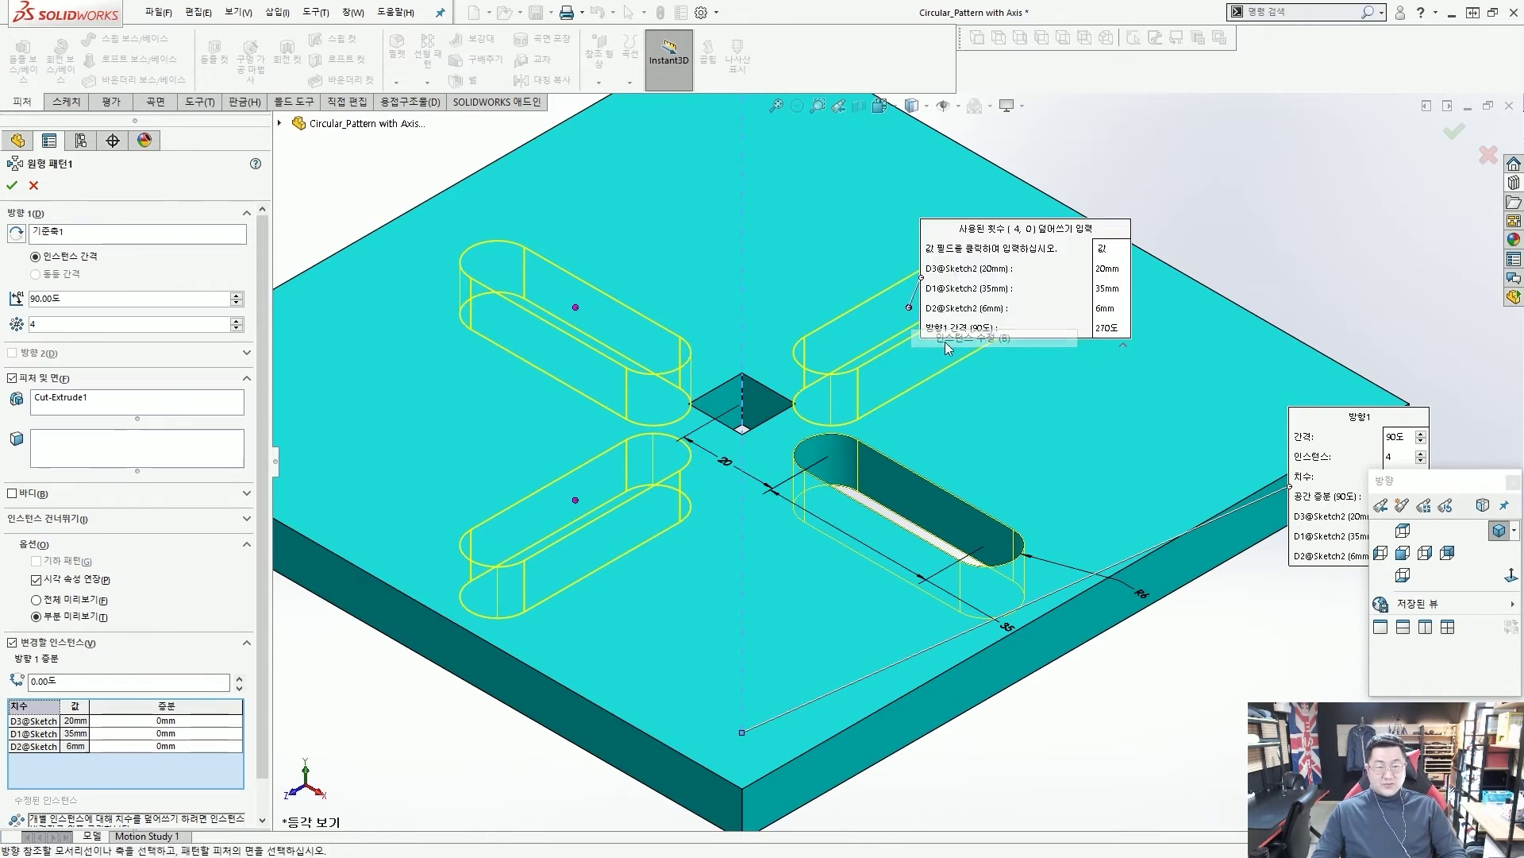
left_click_drag(1007, 228, 1140, 148)
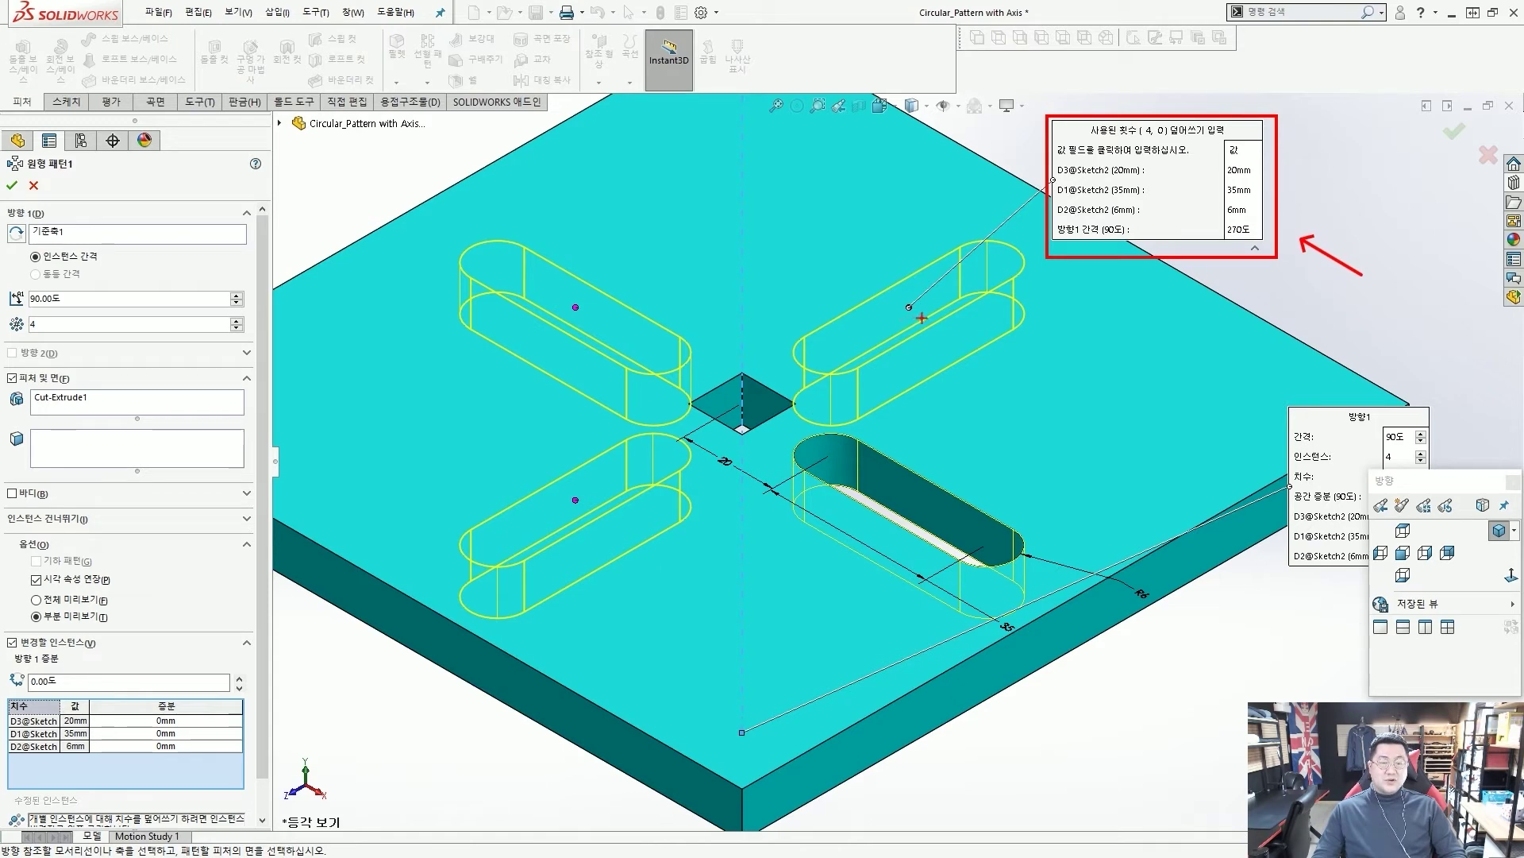
mouse_move(921, 324)
left_mouse_down()
mouse_move(877, 280)
mouse_move(942, 288)
mouse_move(934, 313)
mouse_move(921, 297)
mouse_move(1048, 189)
left_mouse_up()
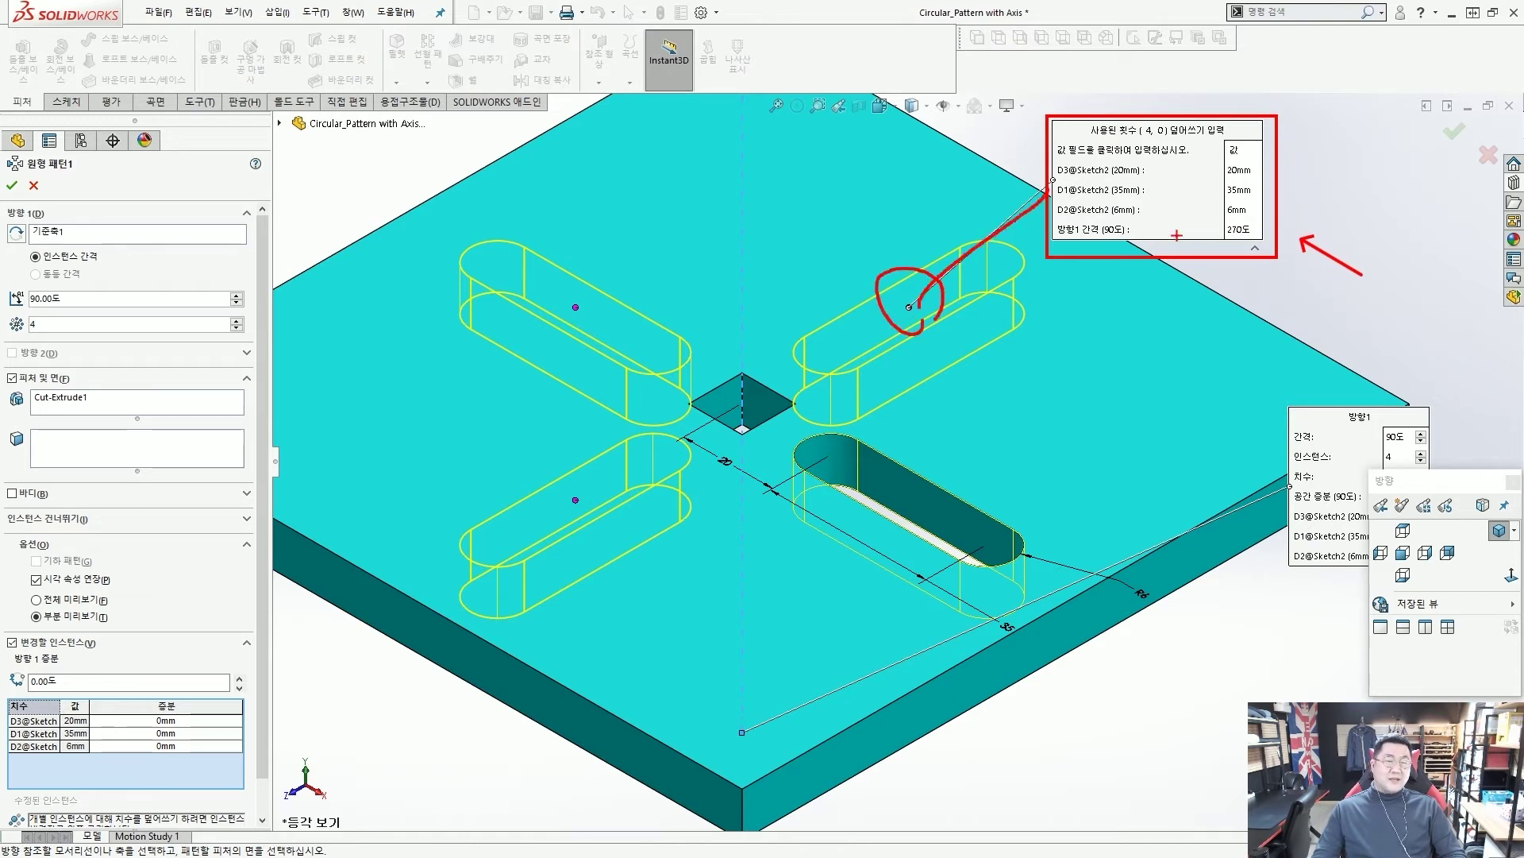
left_click_drag(1221, 127, 1274, 242, "ctrl")
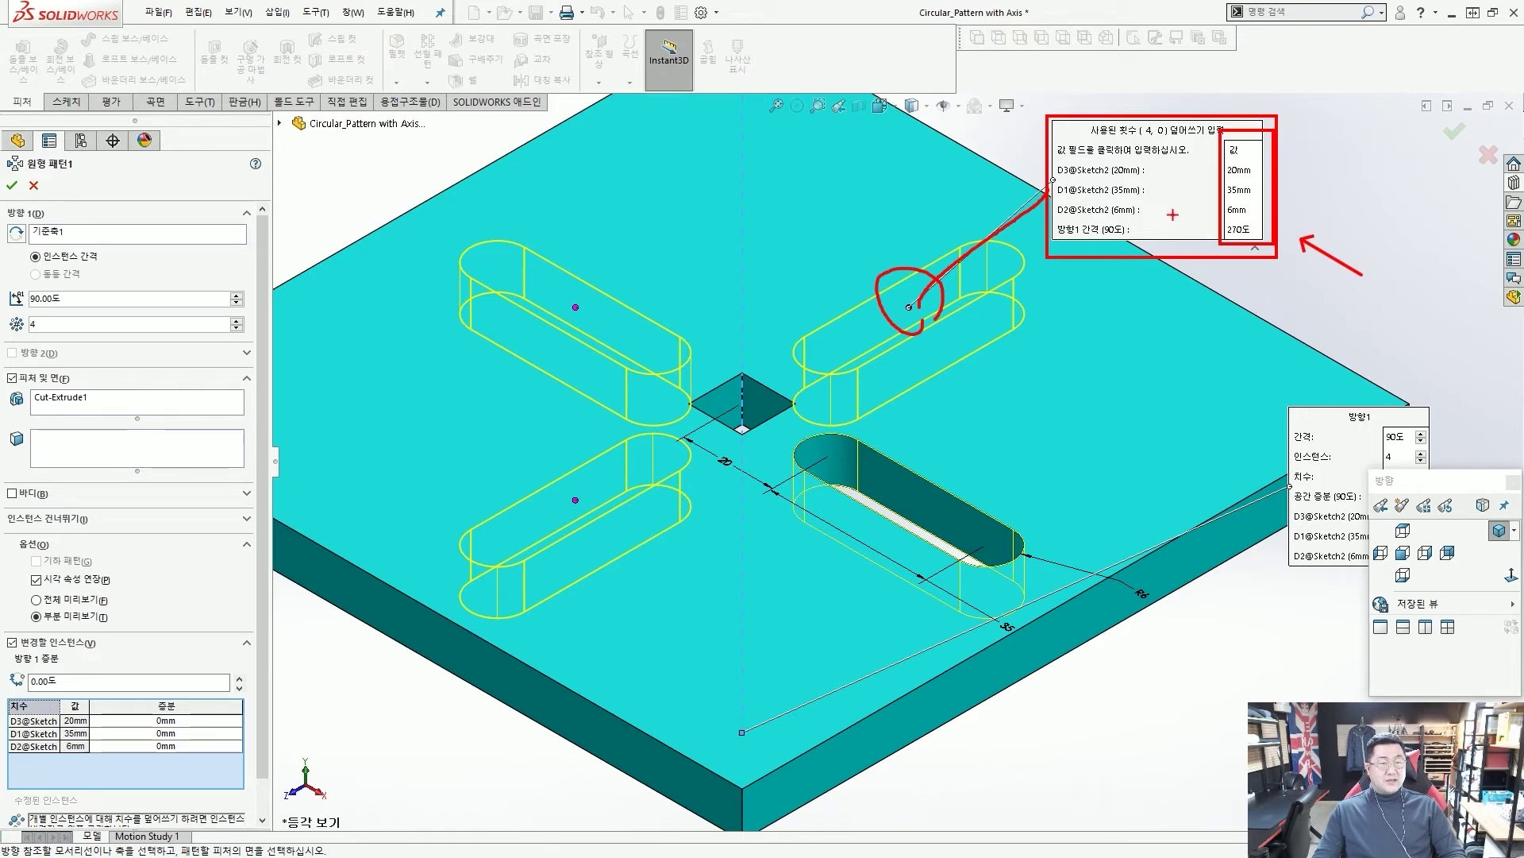
key("Escape")
left_click(1241, 170)
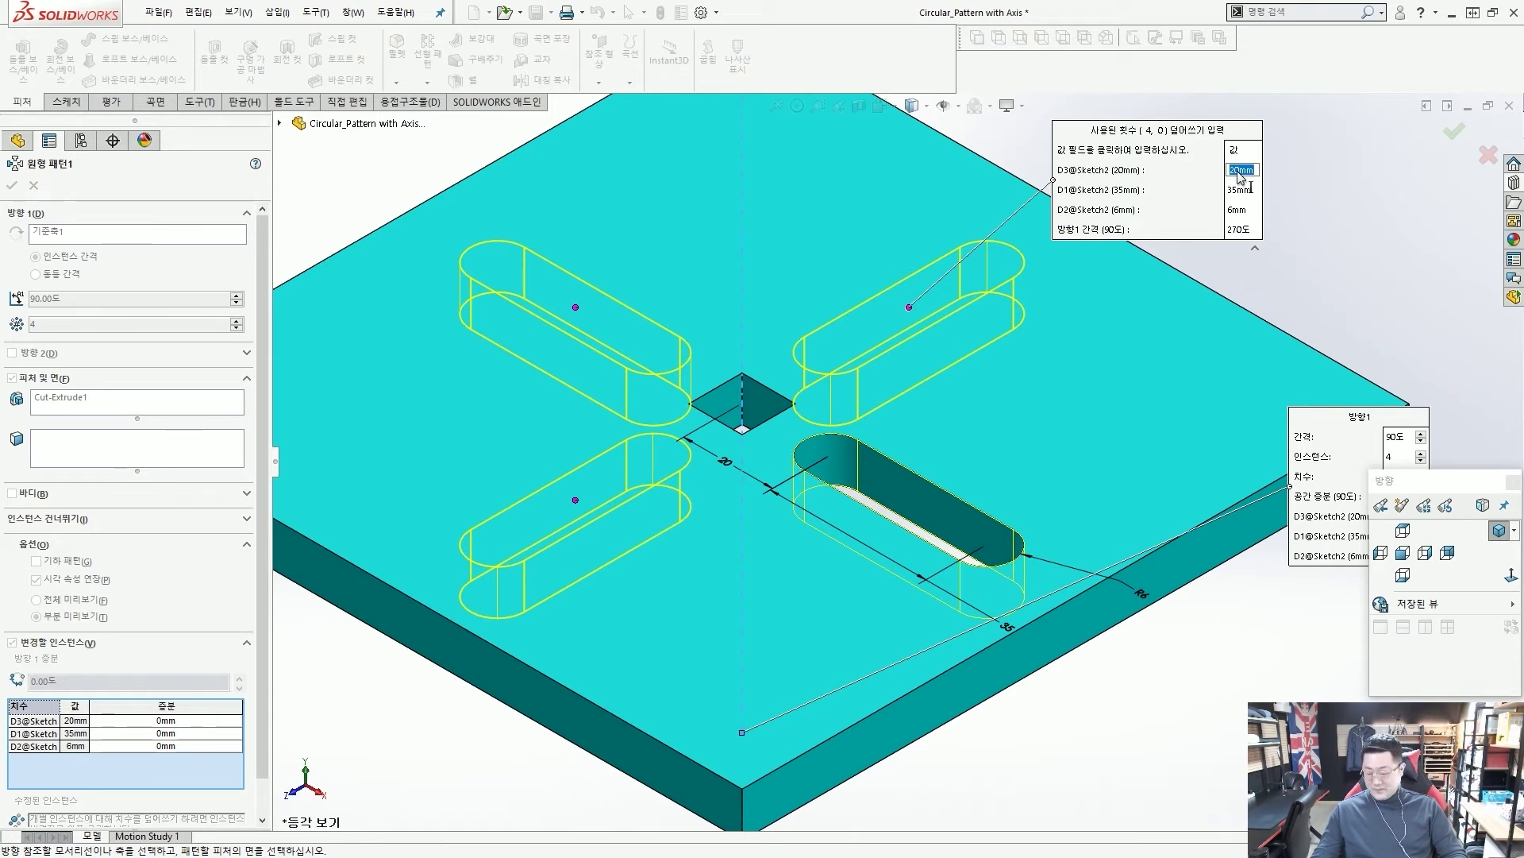
type("15")
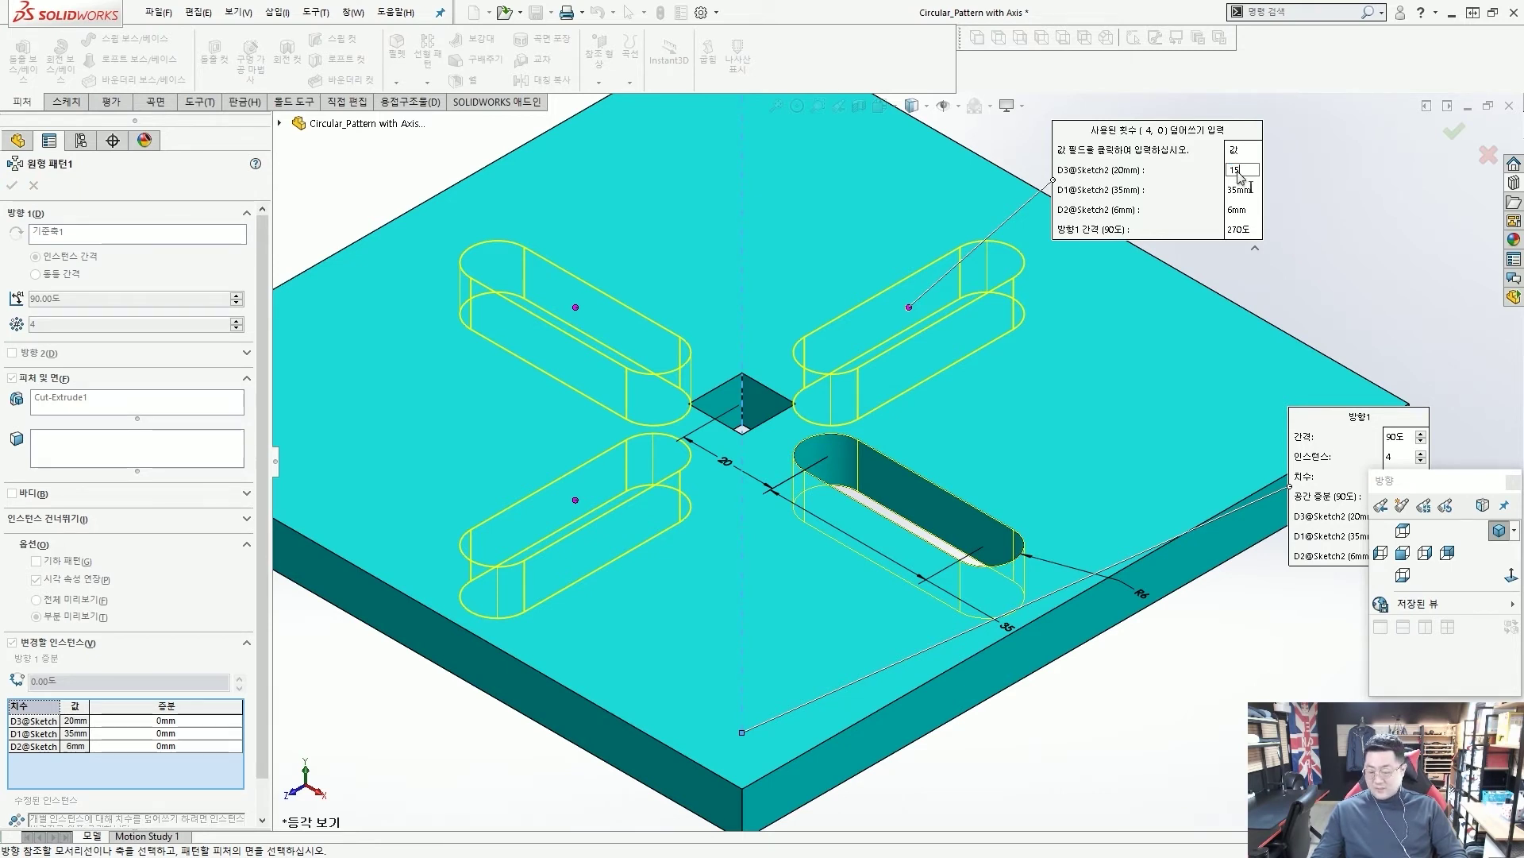
key("Return")
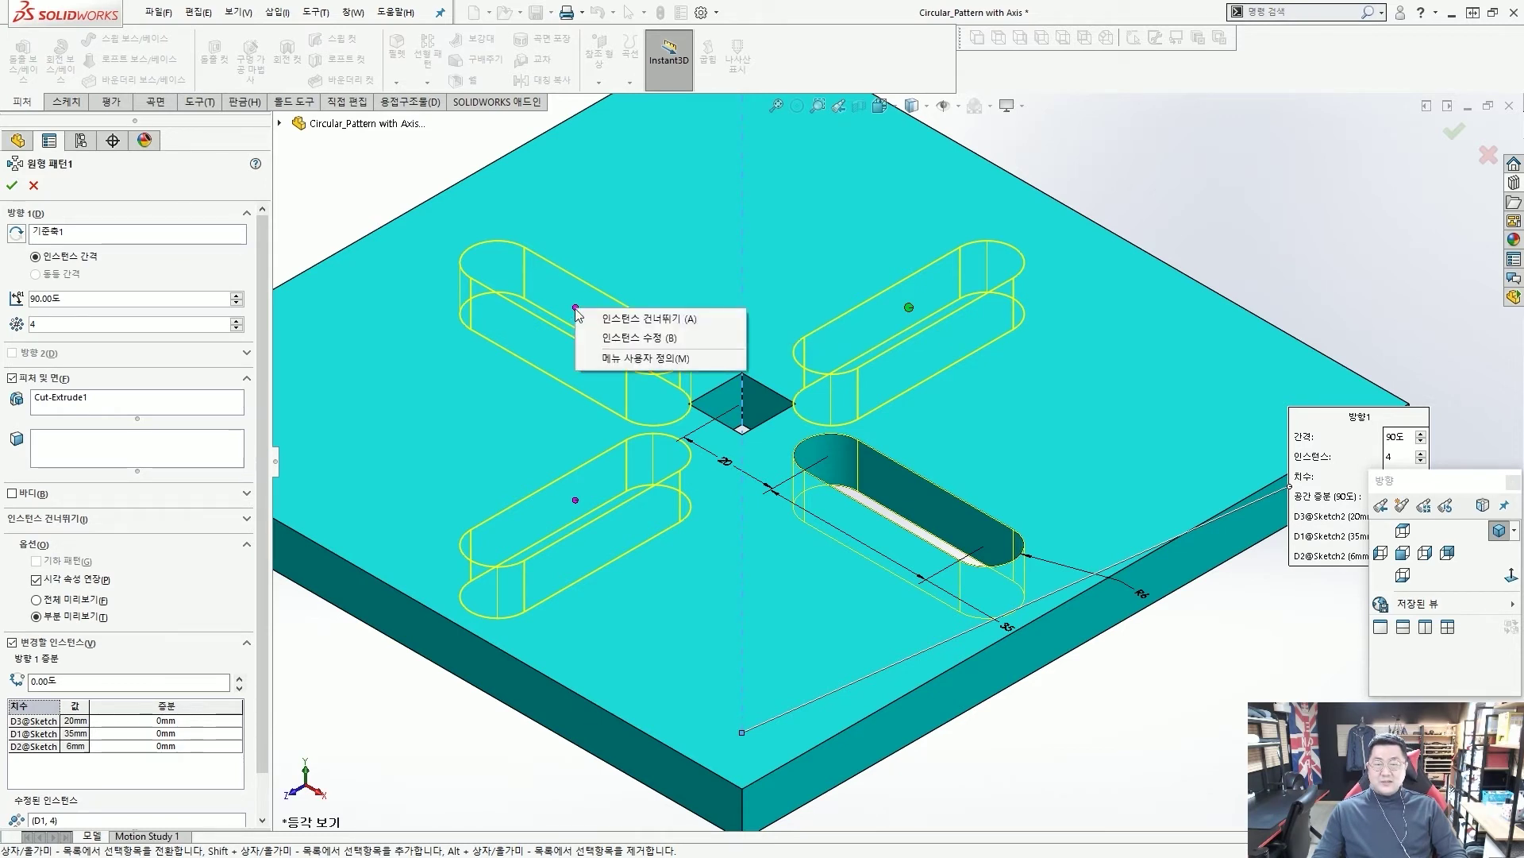
Step: Modify the third pattern instance, at 180 degrees, by overriding its D1@Sketch2 slot length with 30 mm
left_click(619, 338)
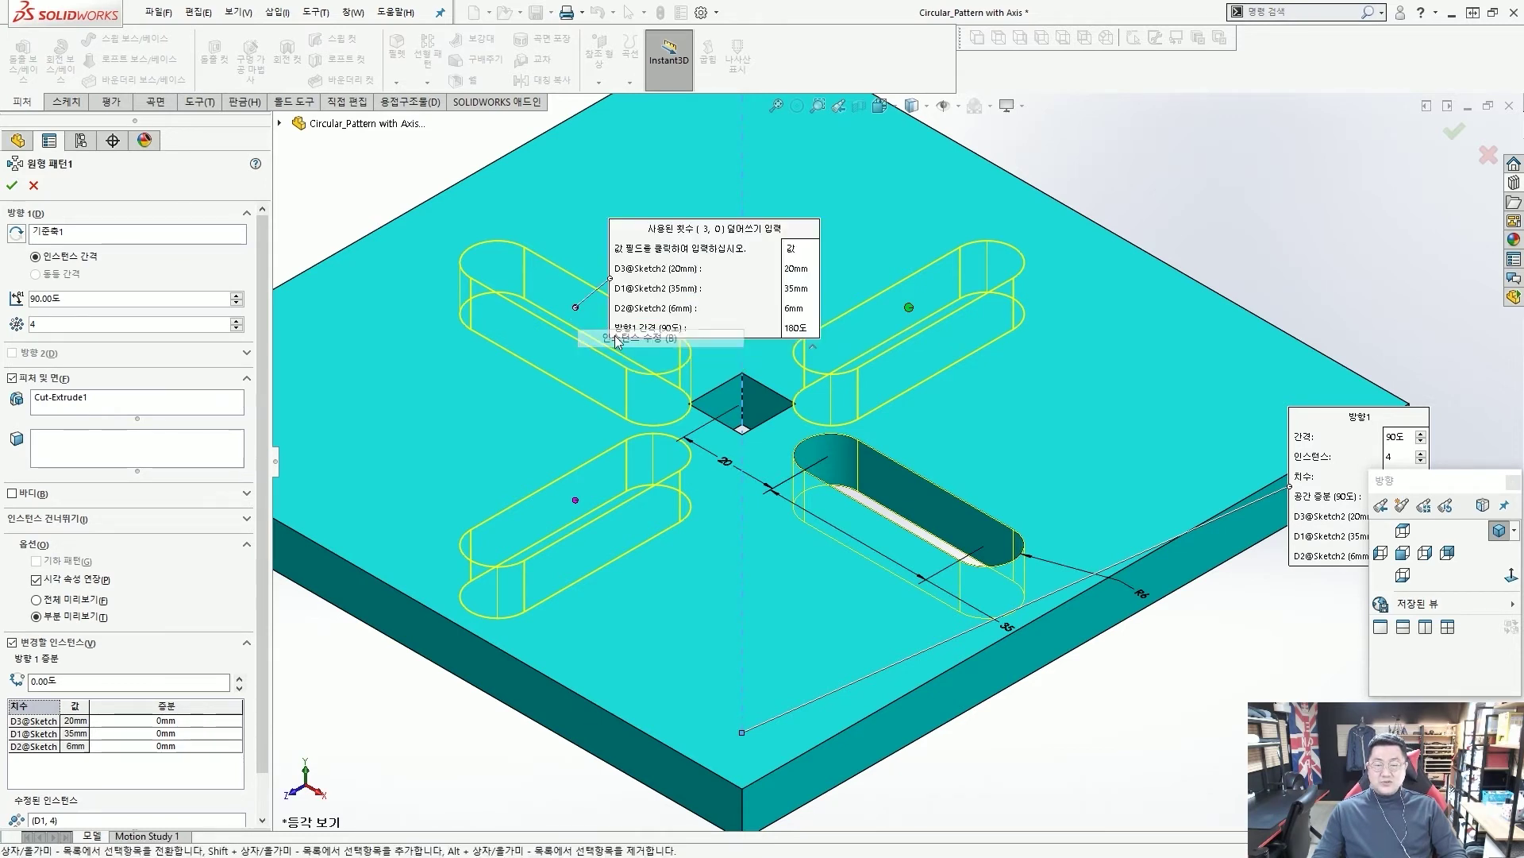
left_click(797, 288)
type("30")
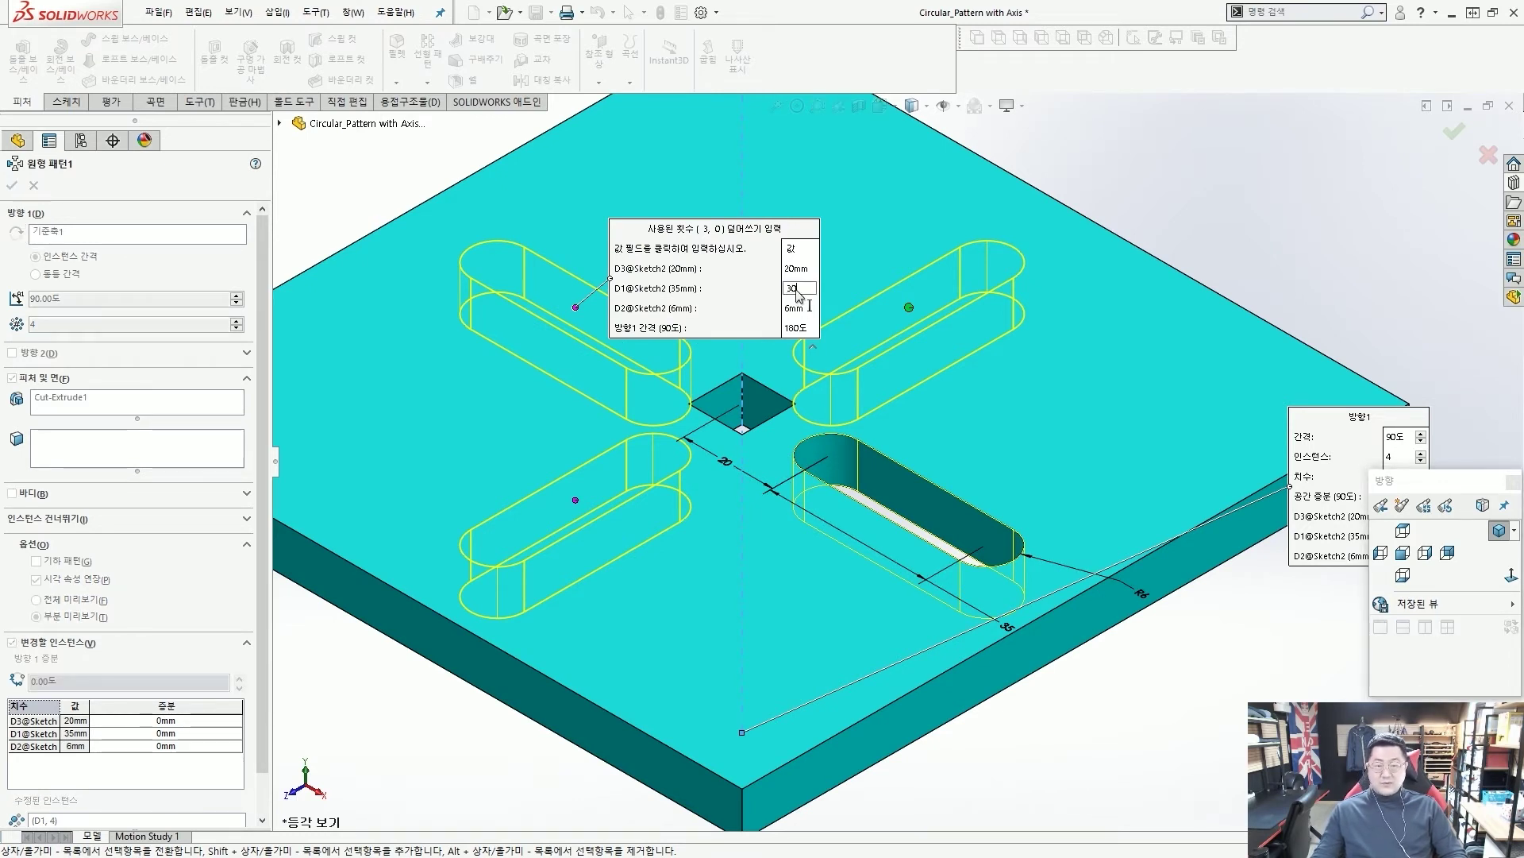
key("Return")
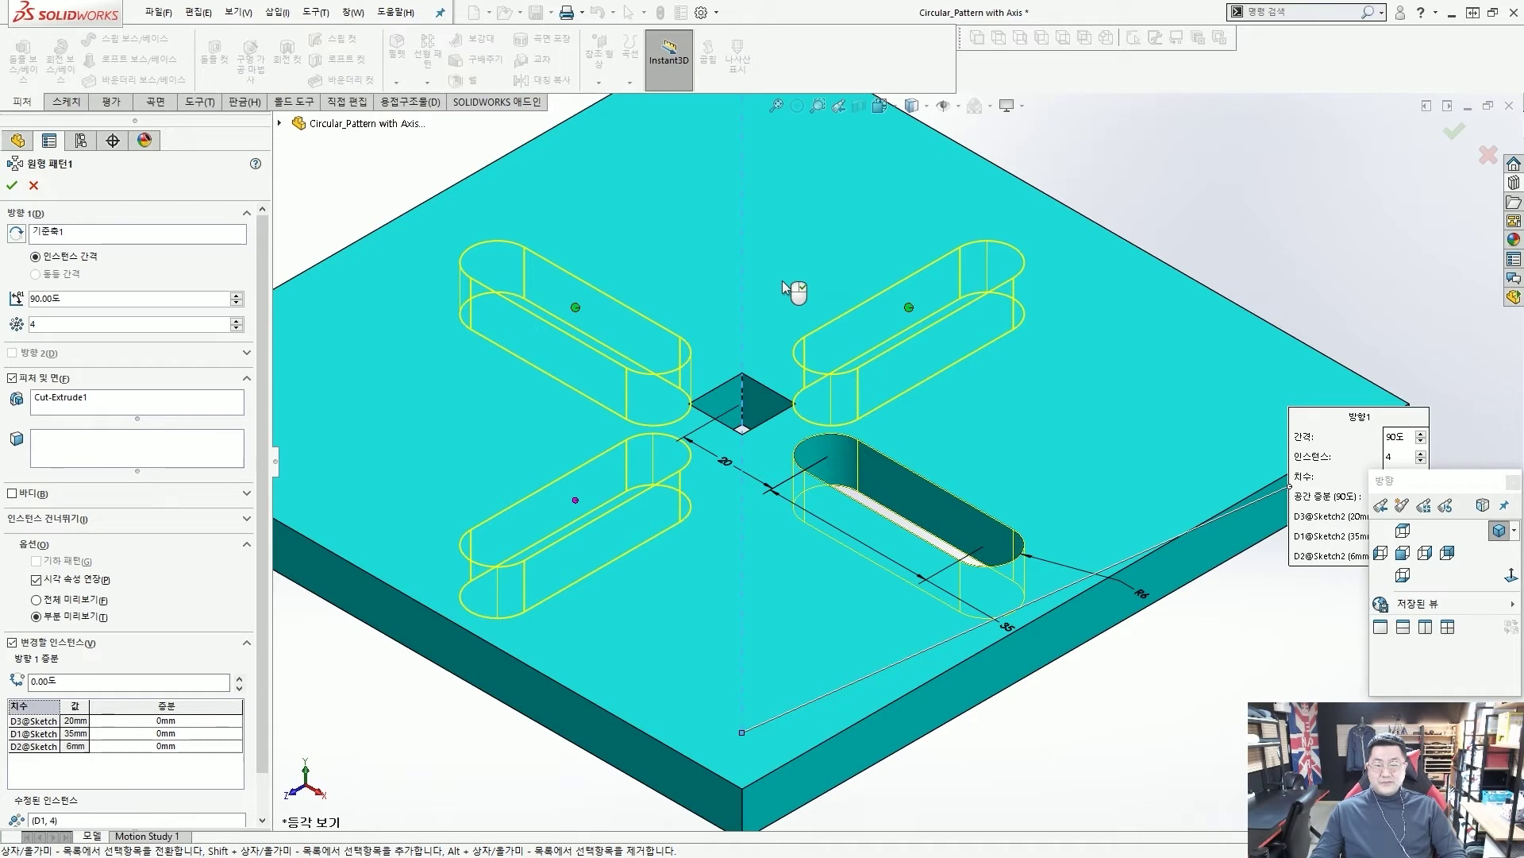
Step: Modify the second pattern instance, at 90 degrees, by setting its D3 distance to 15 mm, D1 length to 30 mm and D2 radius to 4 mm
left_click(576, 501)
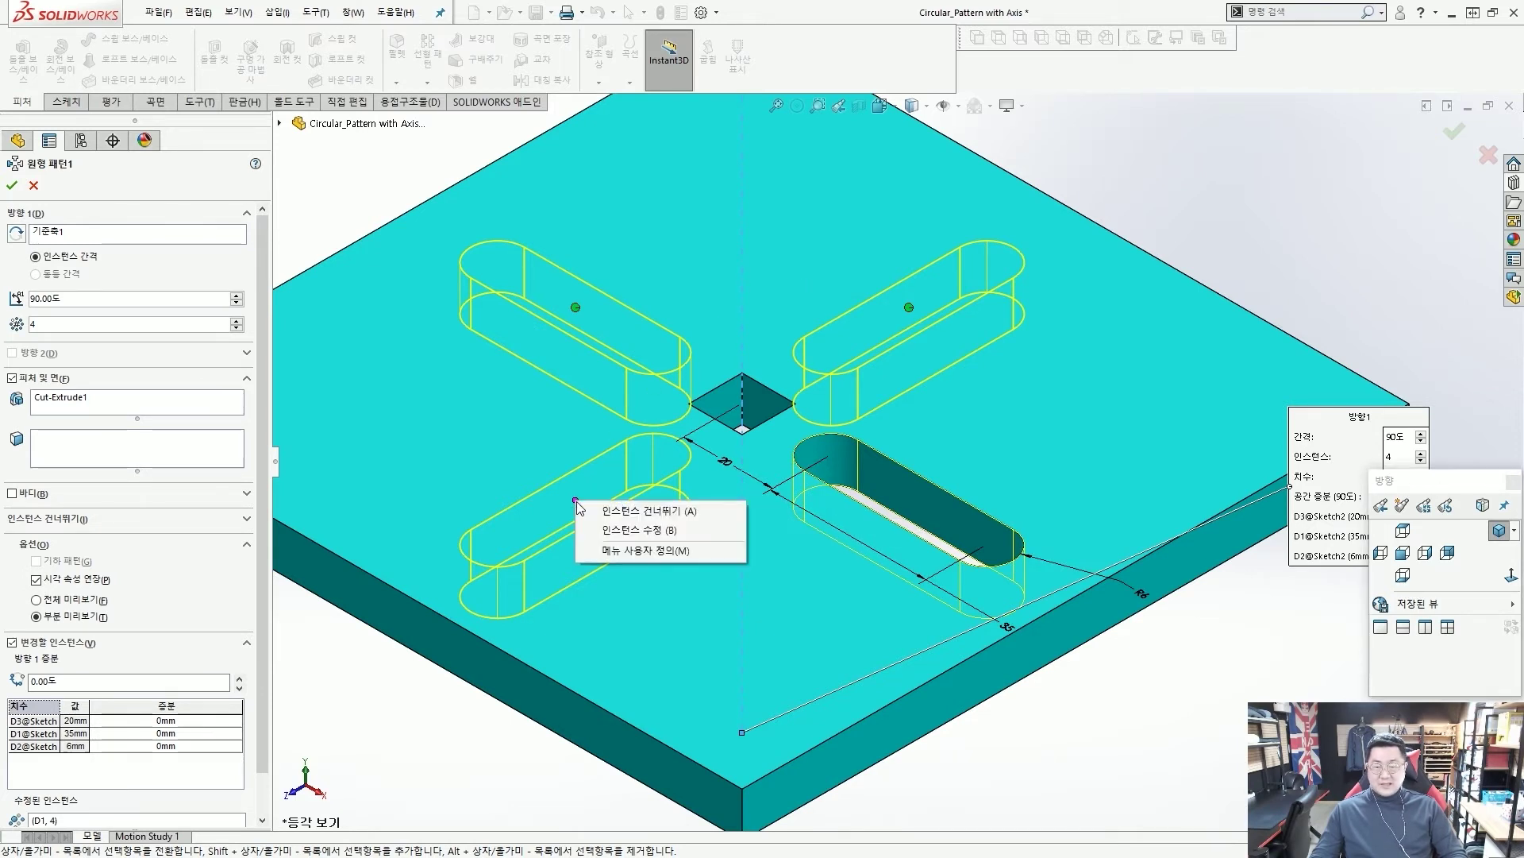
left_click(627, 529)
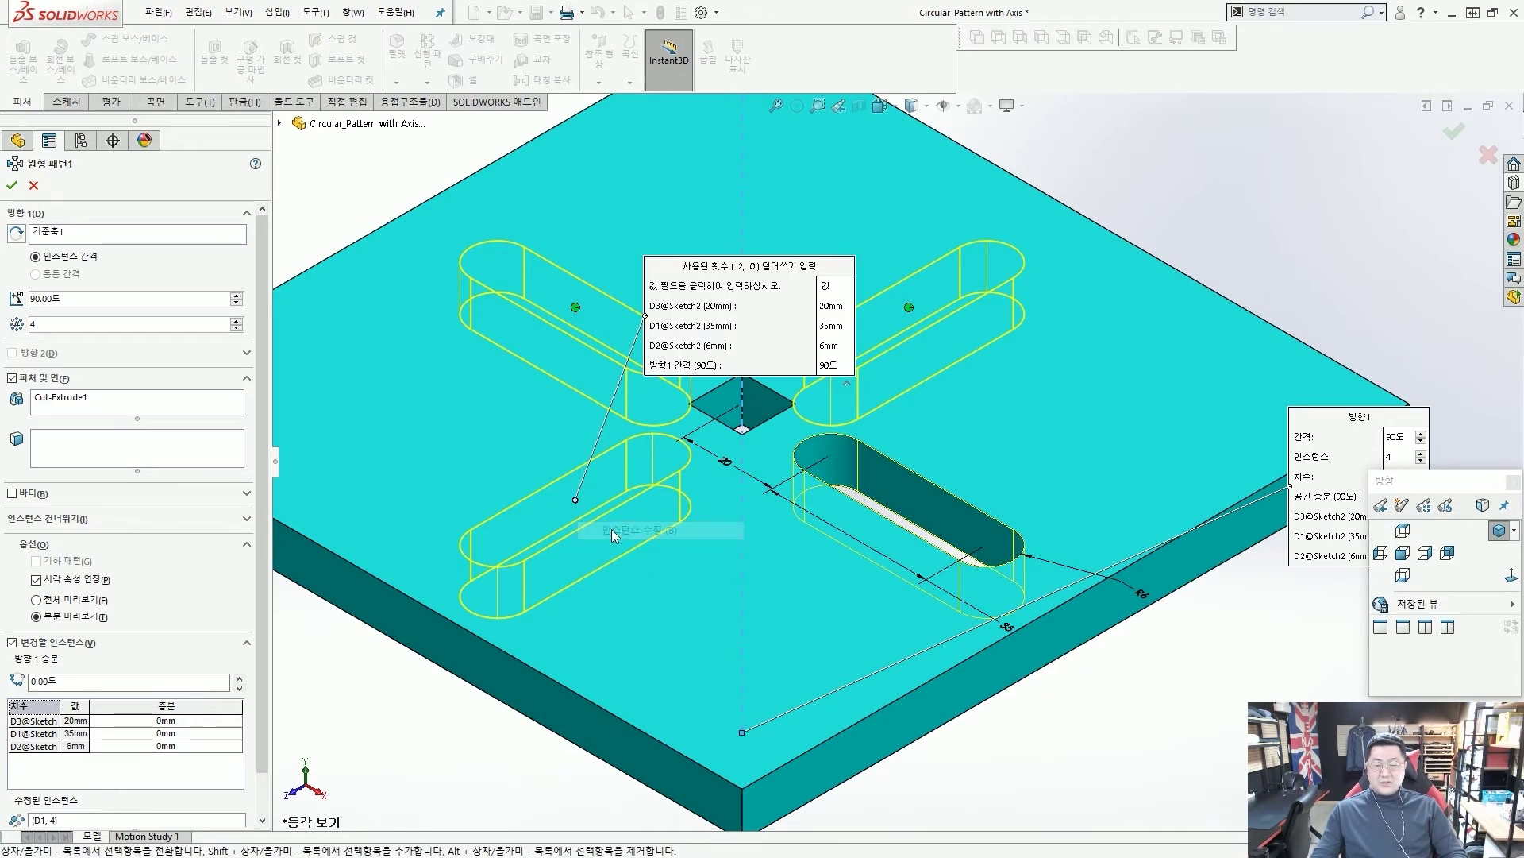
left_click(831, 306)
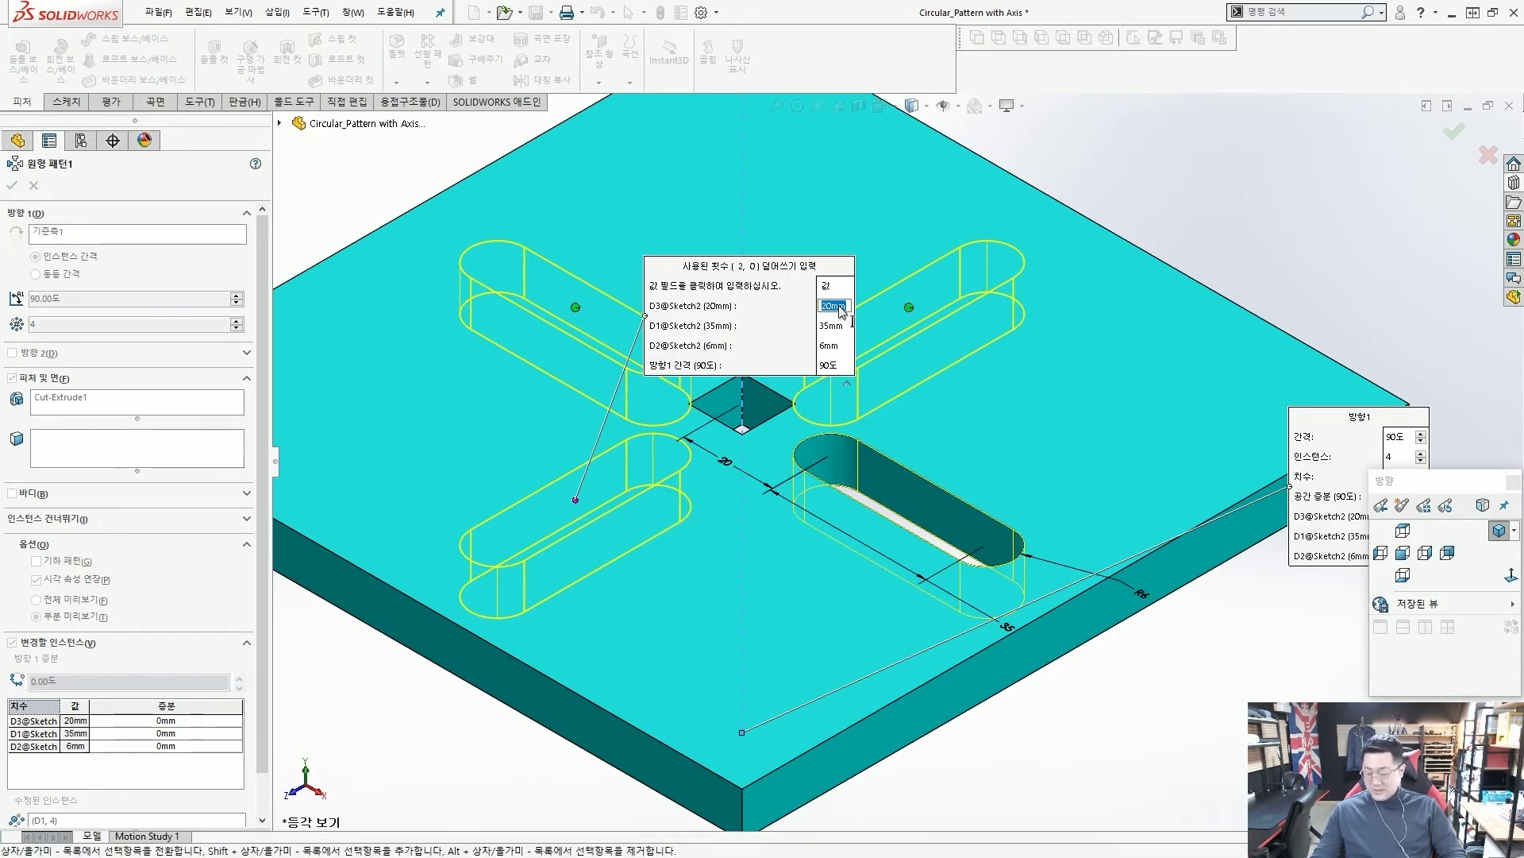
type("15")
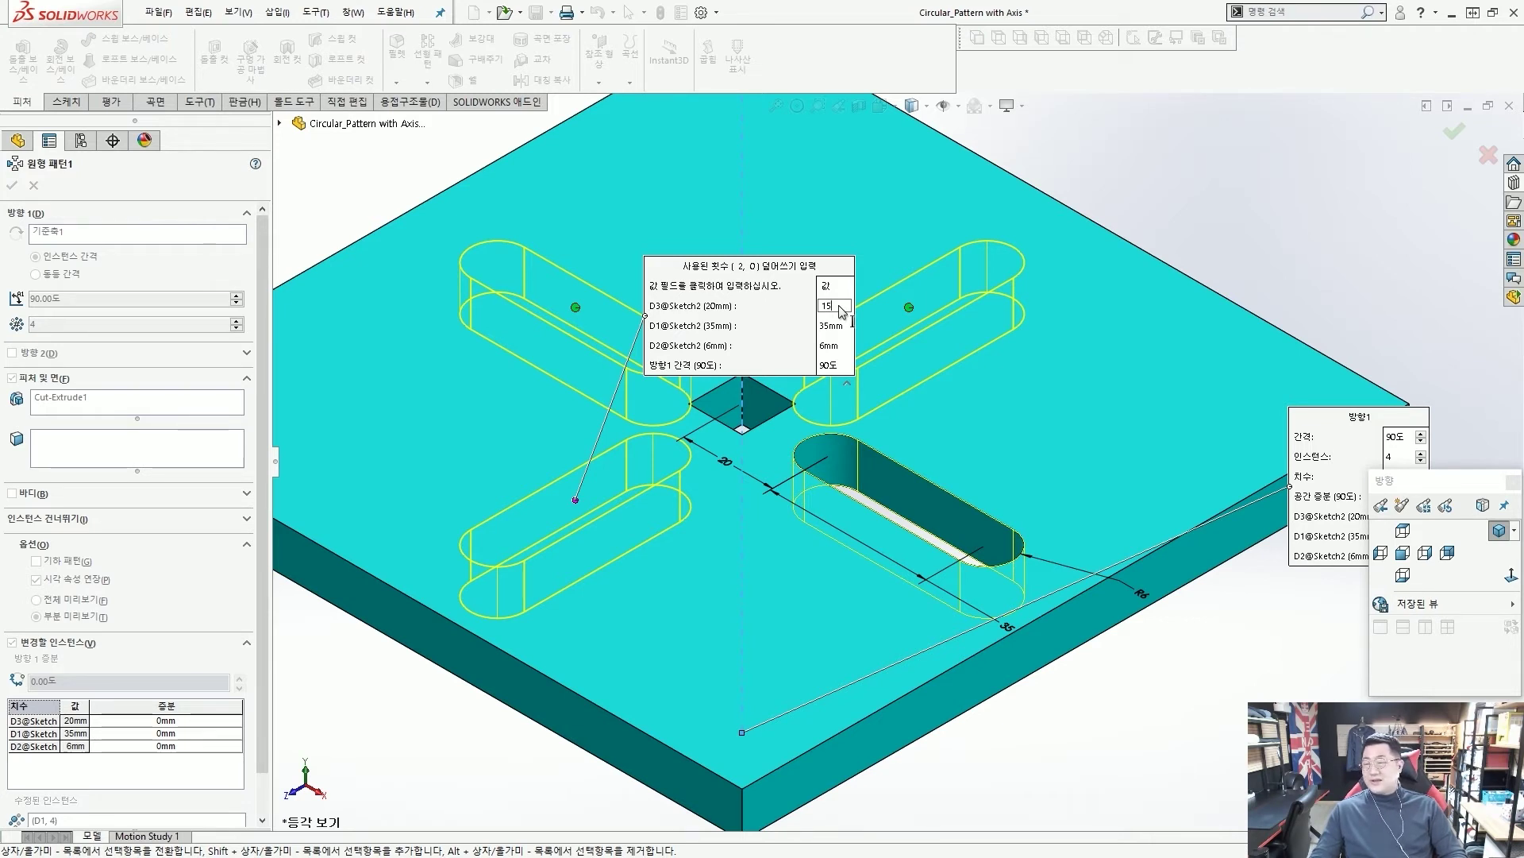
key("Tab")
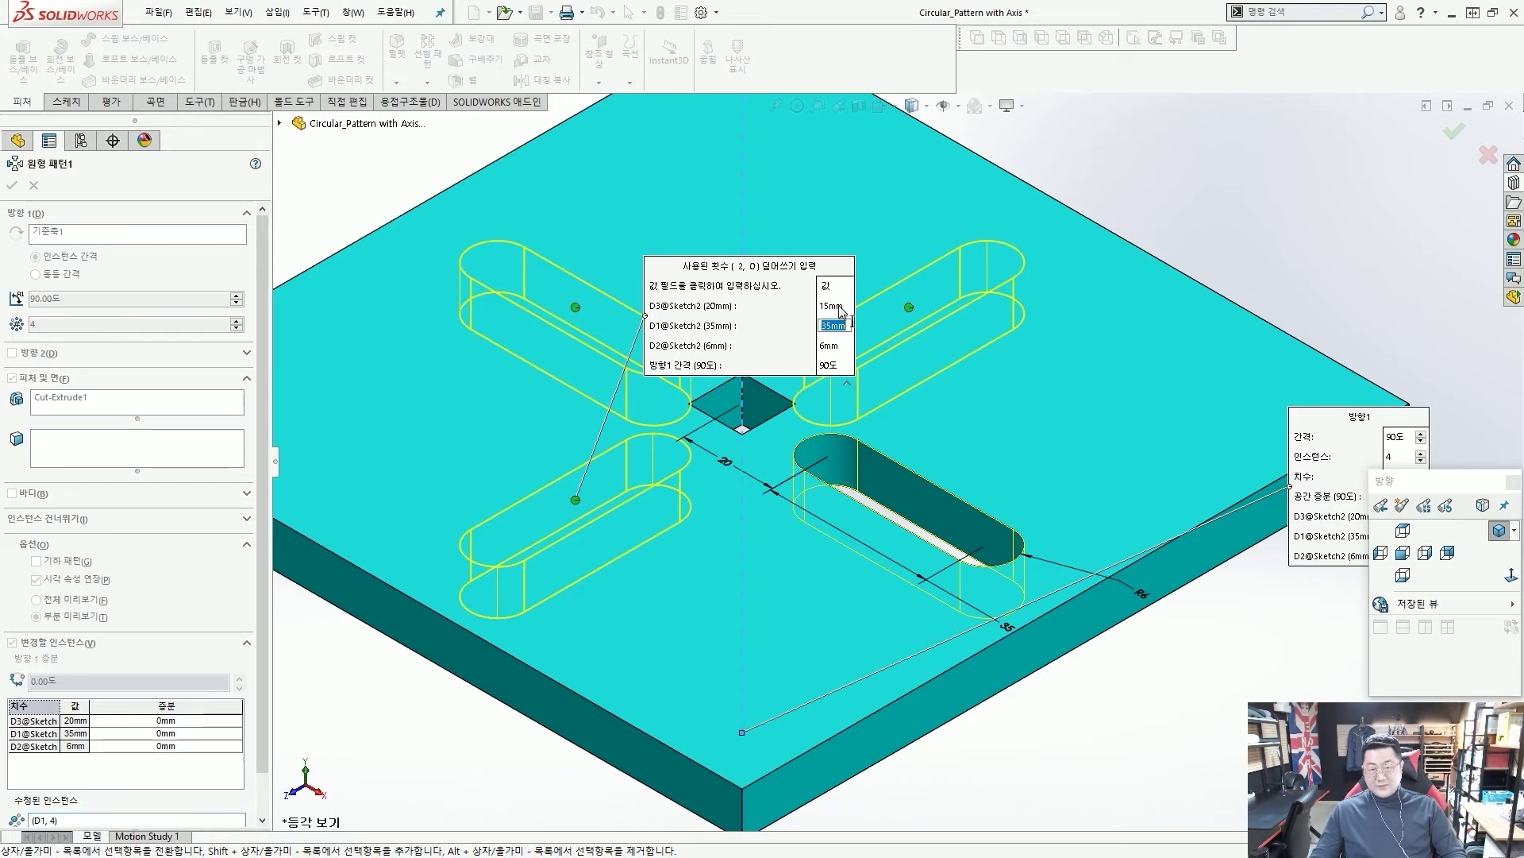
type("30")
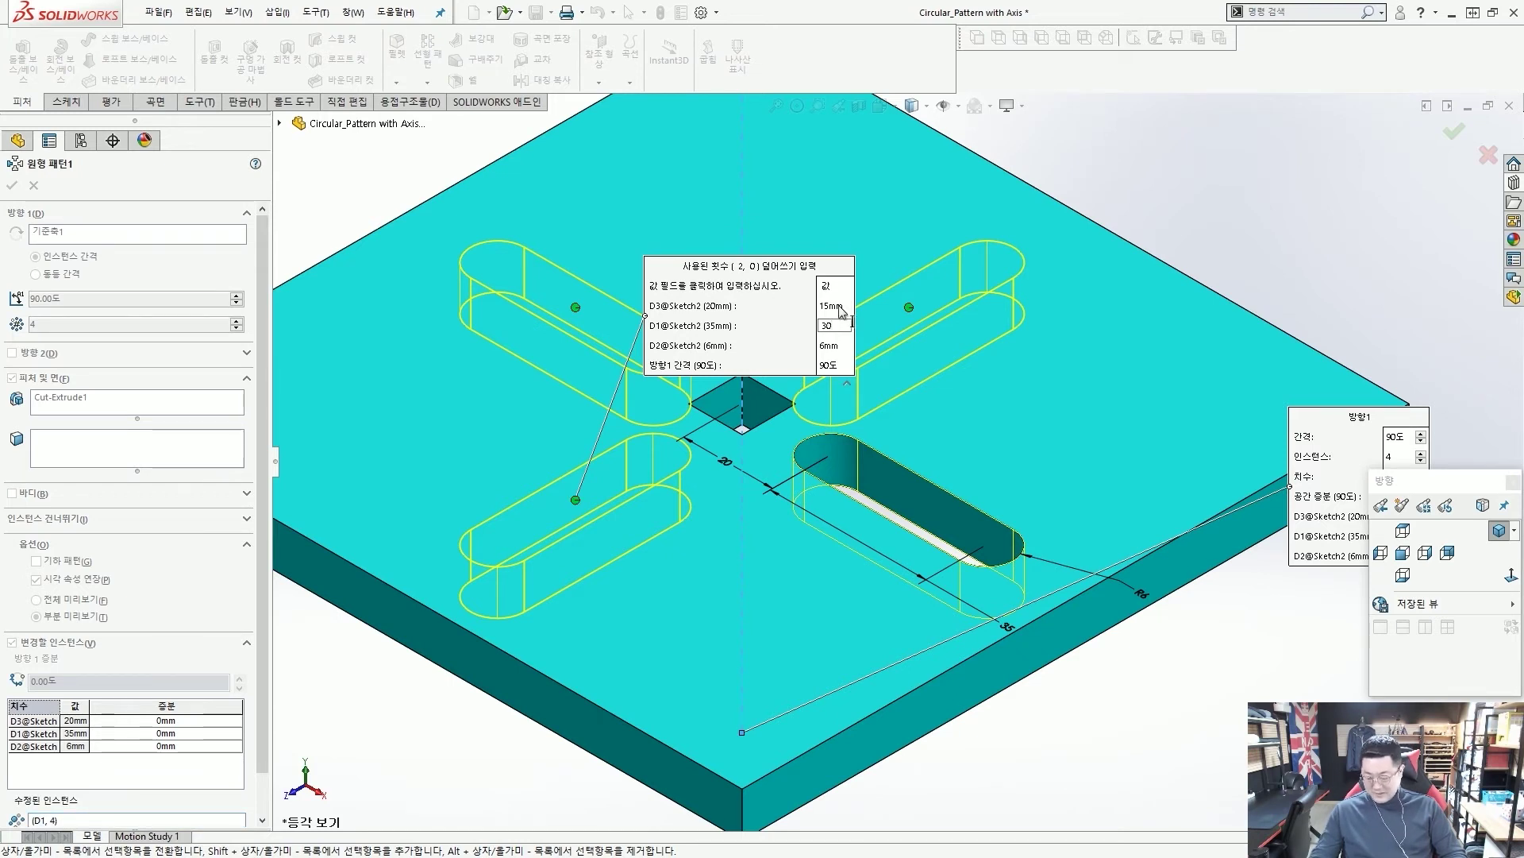
key("Tab")
type("4")
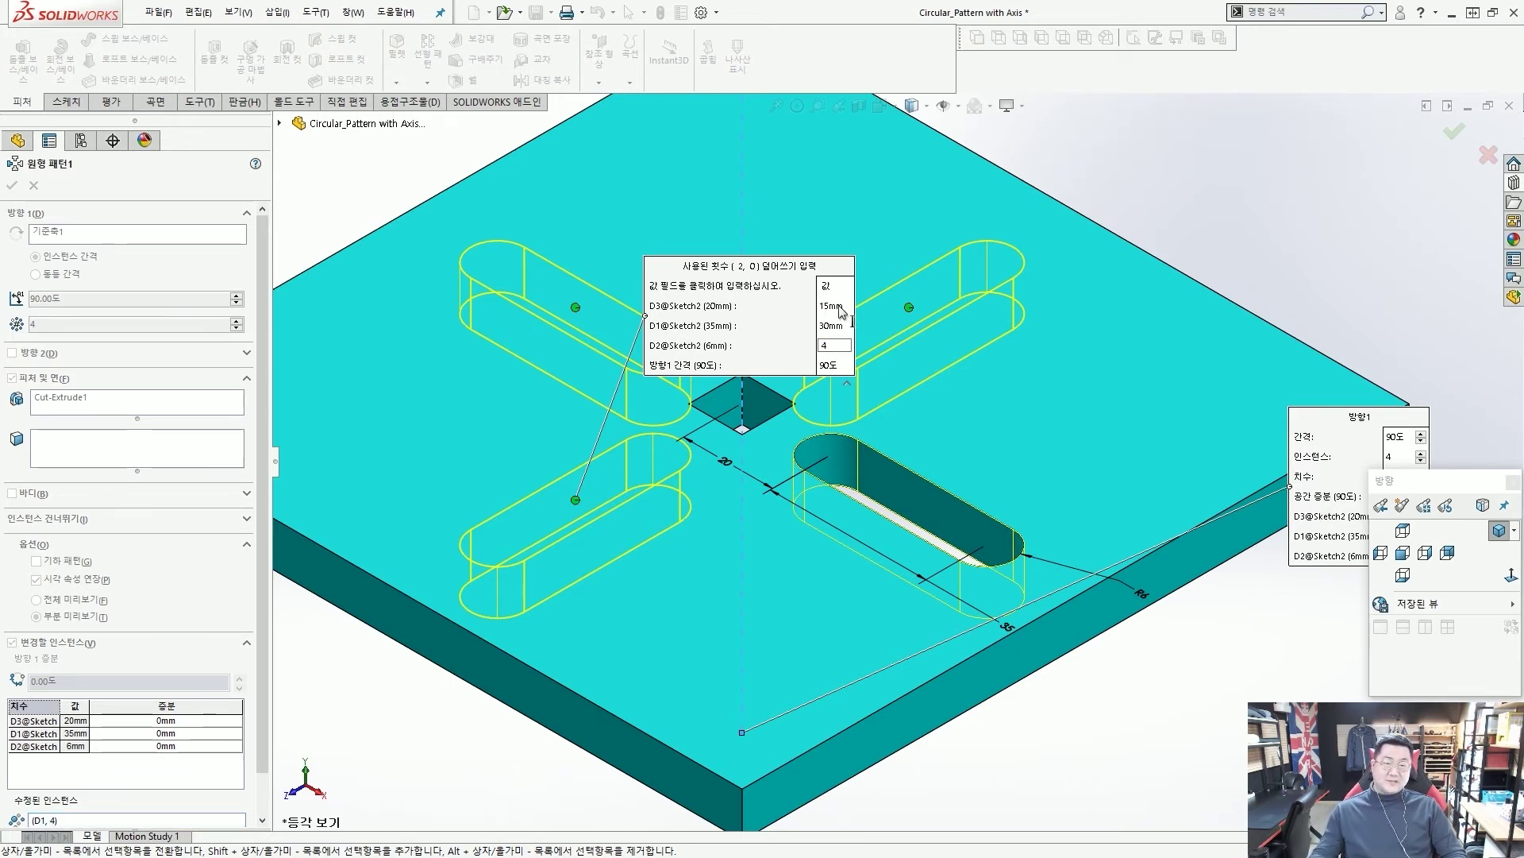
key("Return")
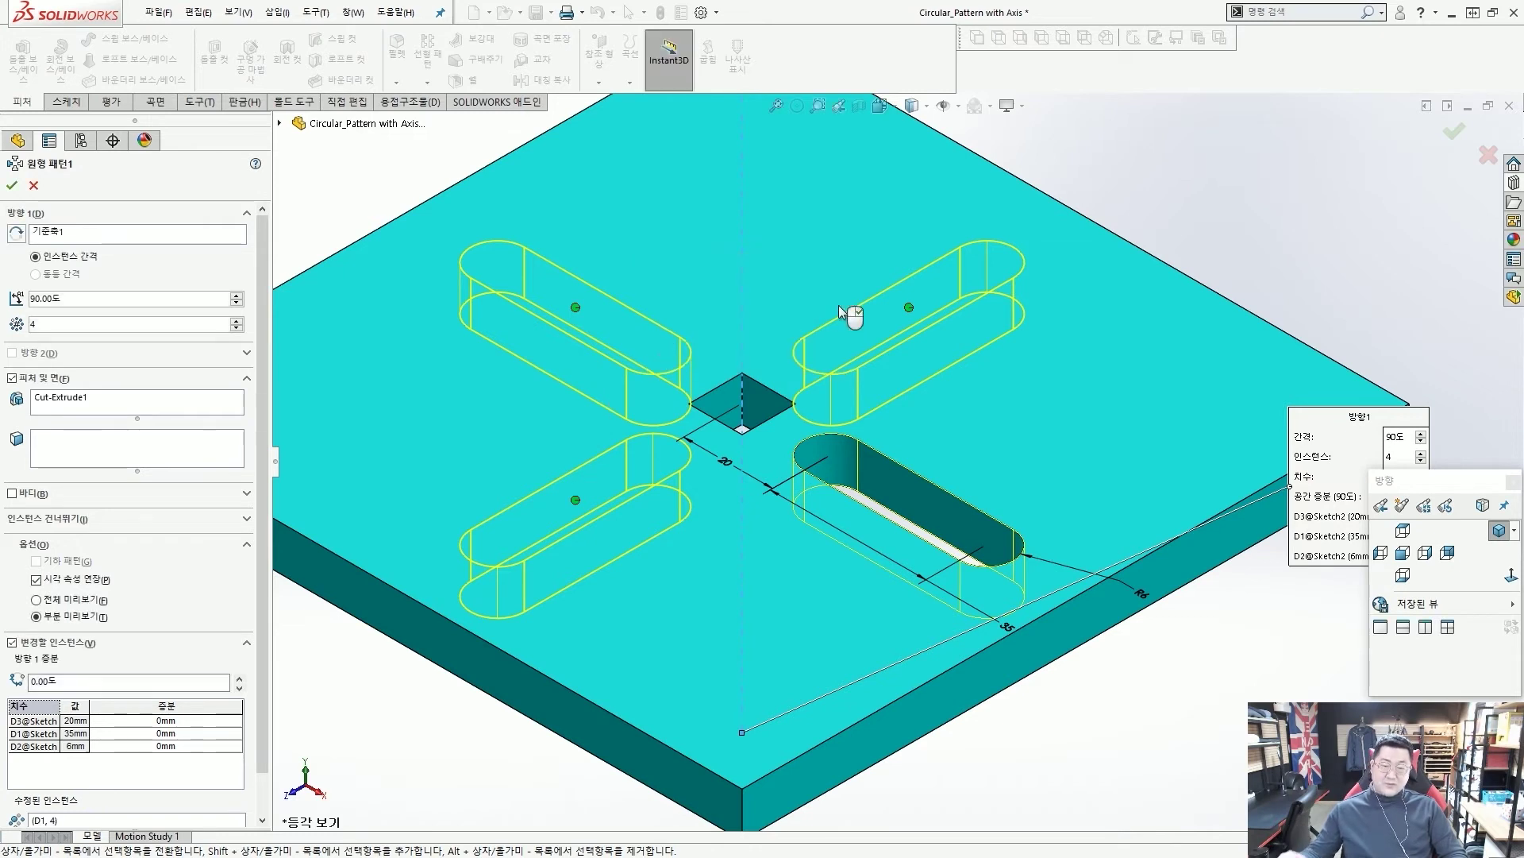
Step: Finish the circular pattern with its three modified slot instances
left_click_drag(600, 536, 601, 501)
mouse_move(883, 339)
left_mouse_down()
mouse_move(889, 287)
mouse_move(947, 305)
left_mouse_up()
left_click_drag(553, 327, 645, 279)
key("Escape")
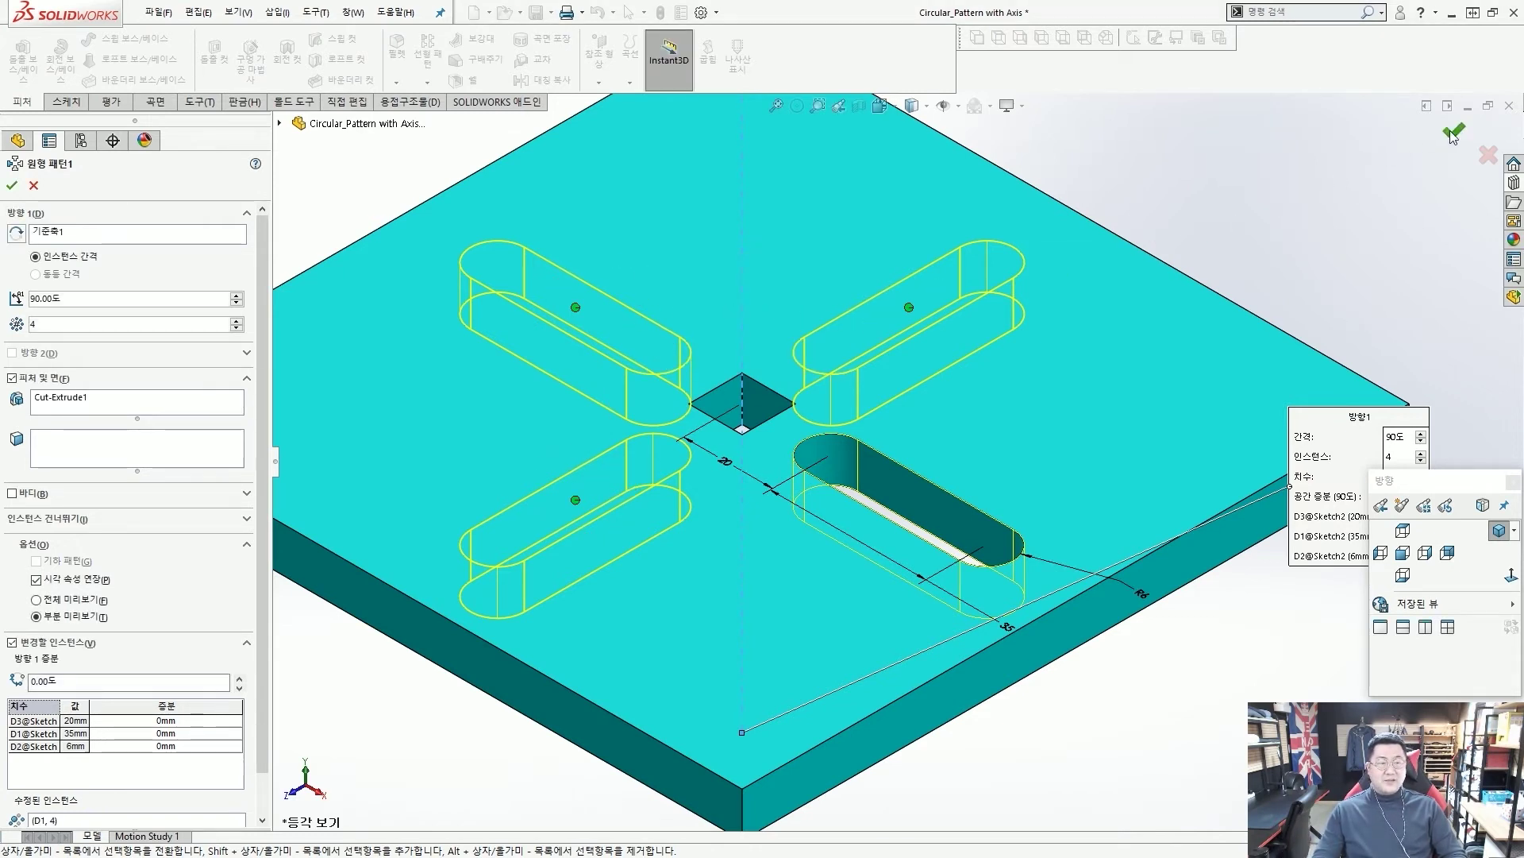
key("Return")
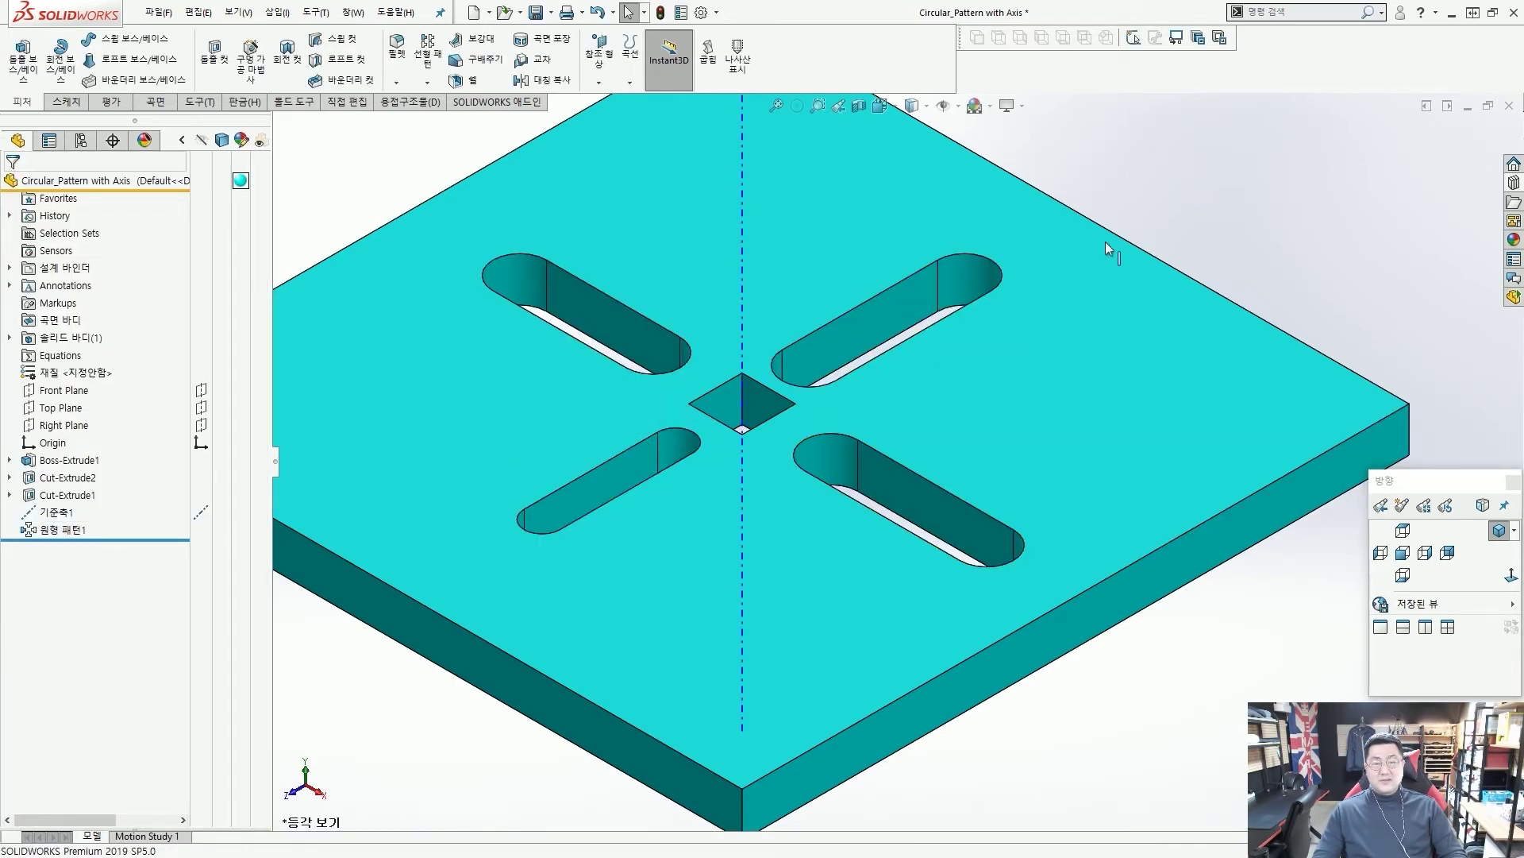
left_click(878, 310)
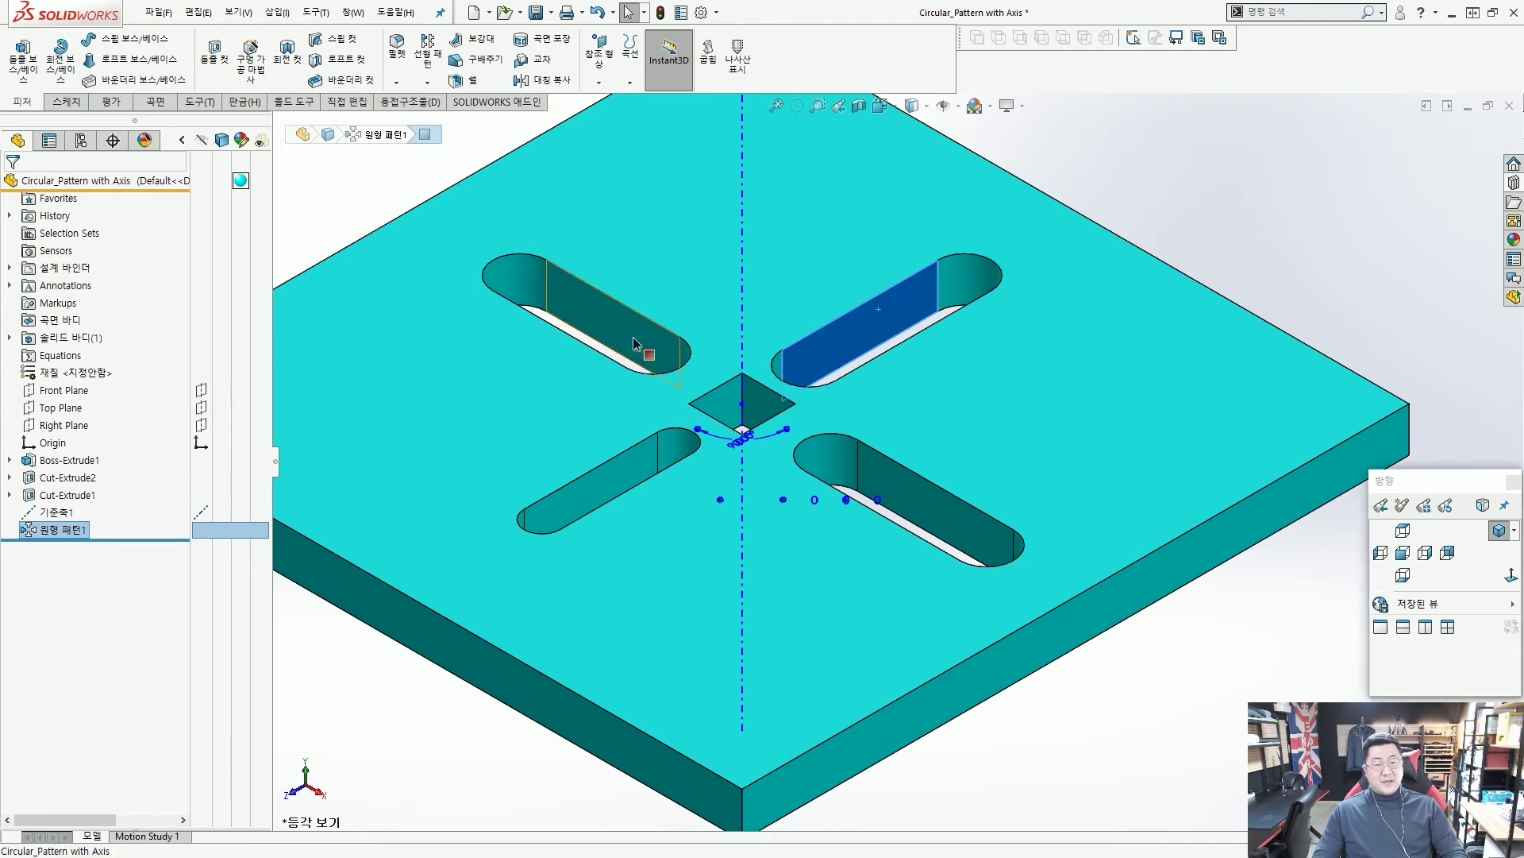
key("Escape")
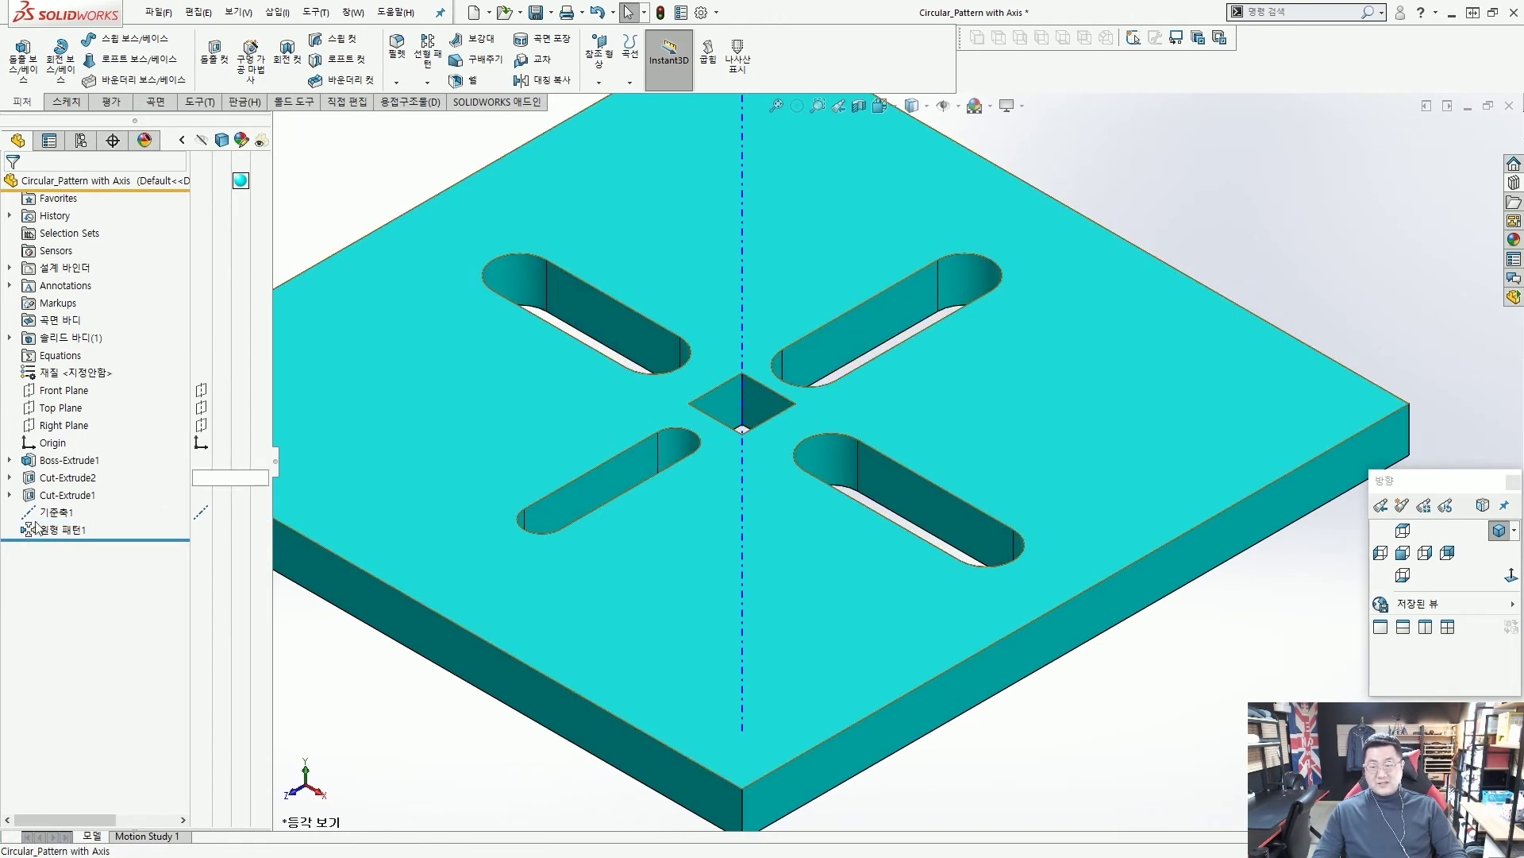
Step: Reopen the circular pattern's definition and examine the override values of the modified fourth instance
left_click(62, 532)
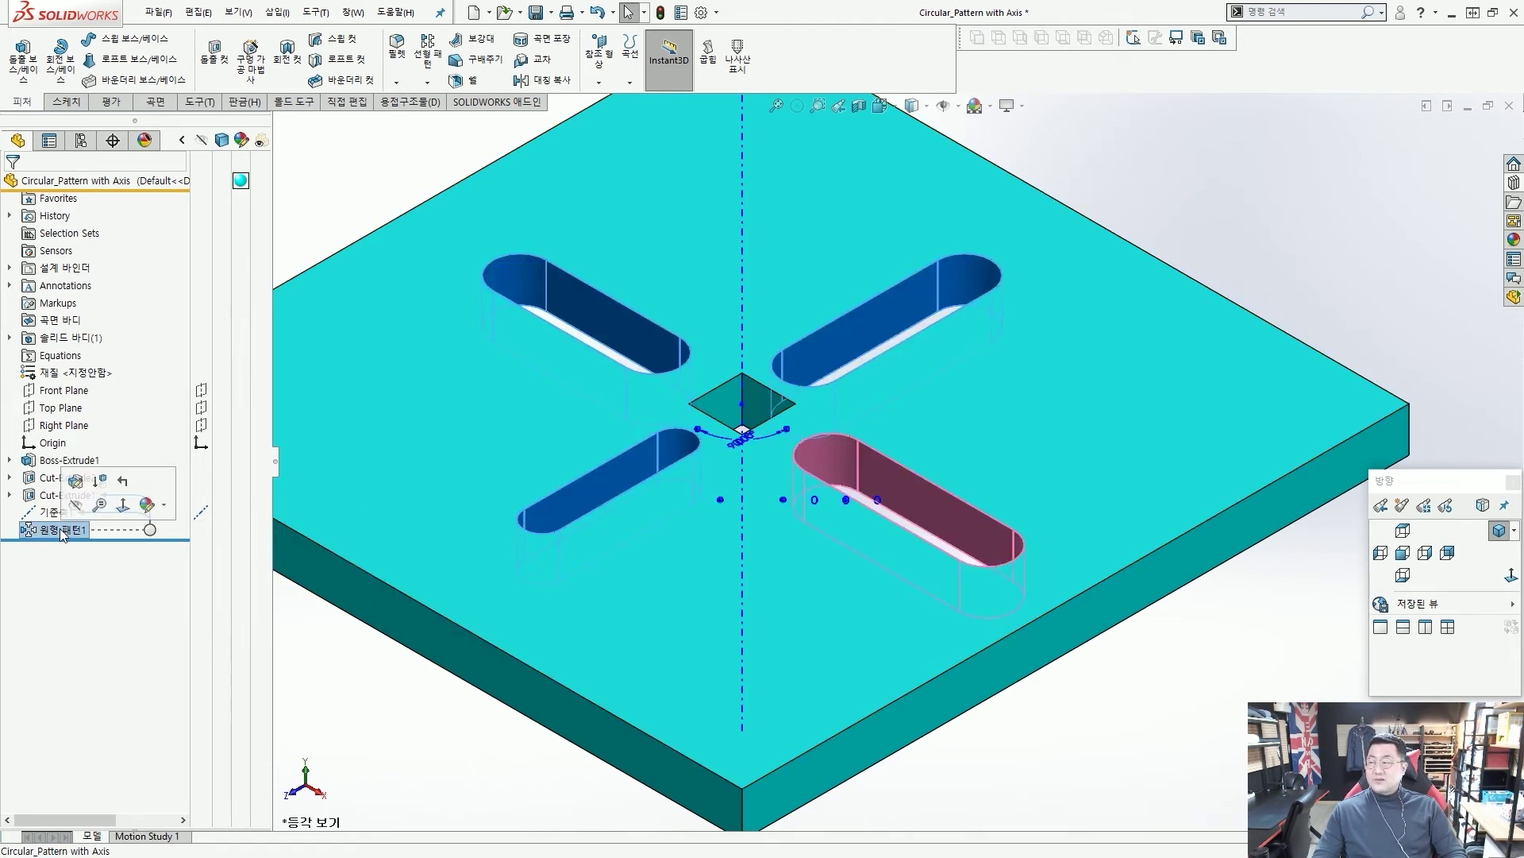
left_click(71, 481)
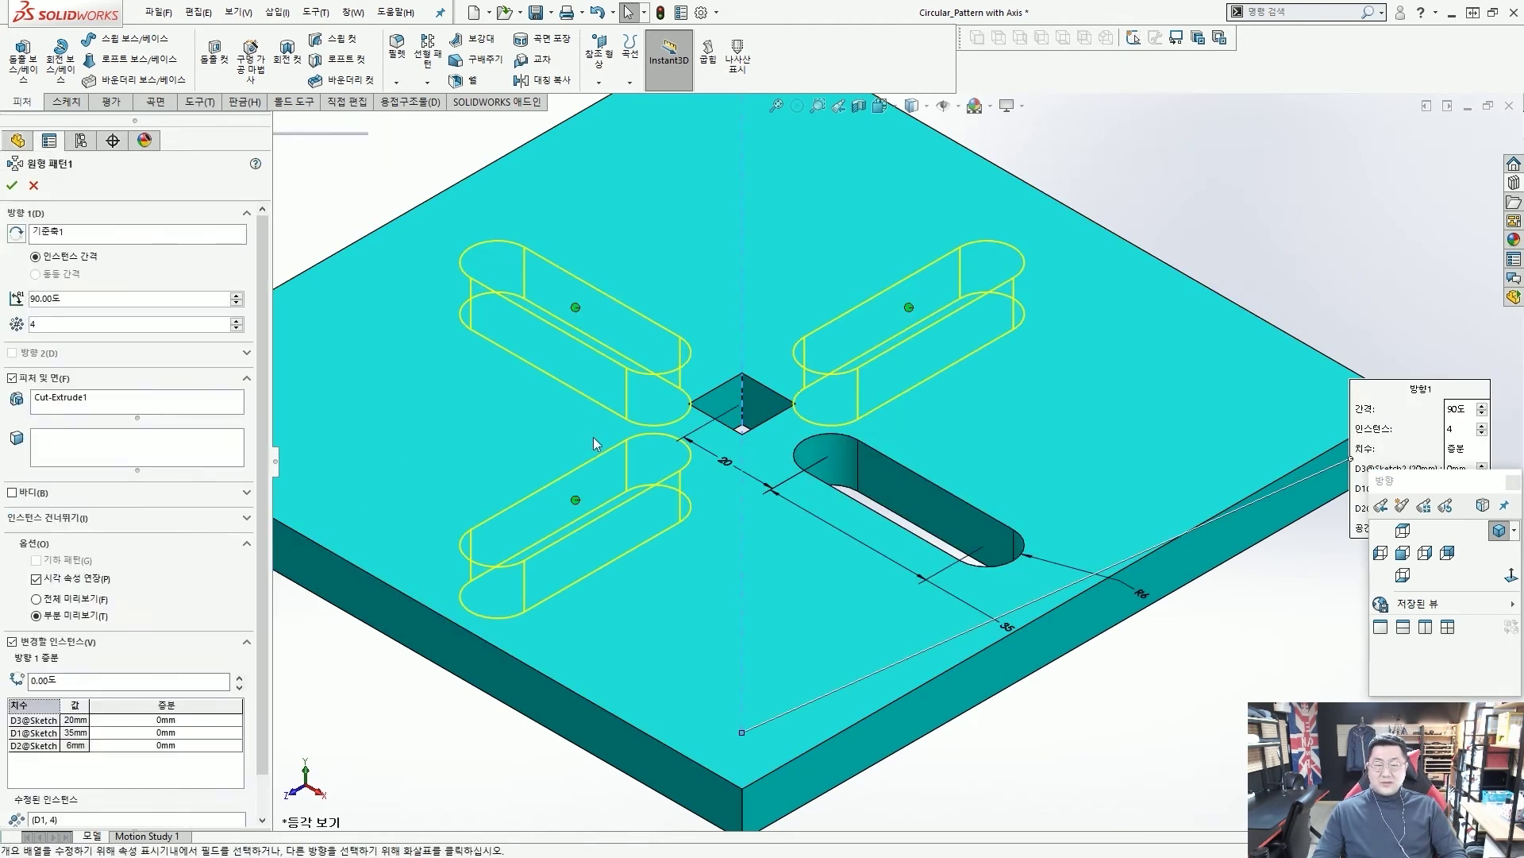
right_click(907, 333)
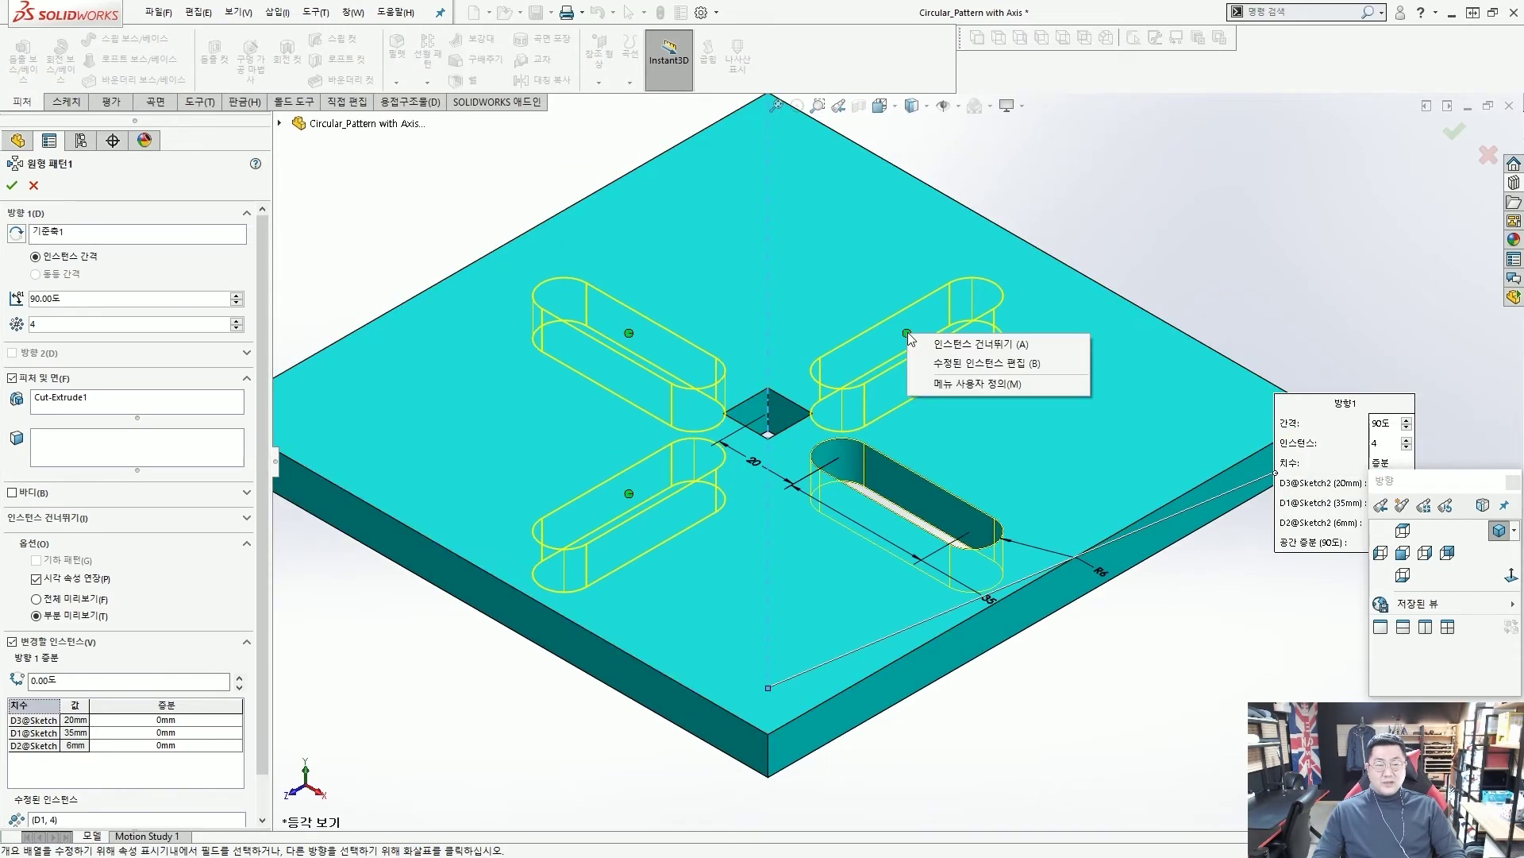
left_click(938, 364)
left_click_drag(948, 373, 1098, 233)
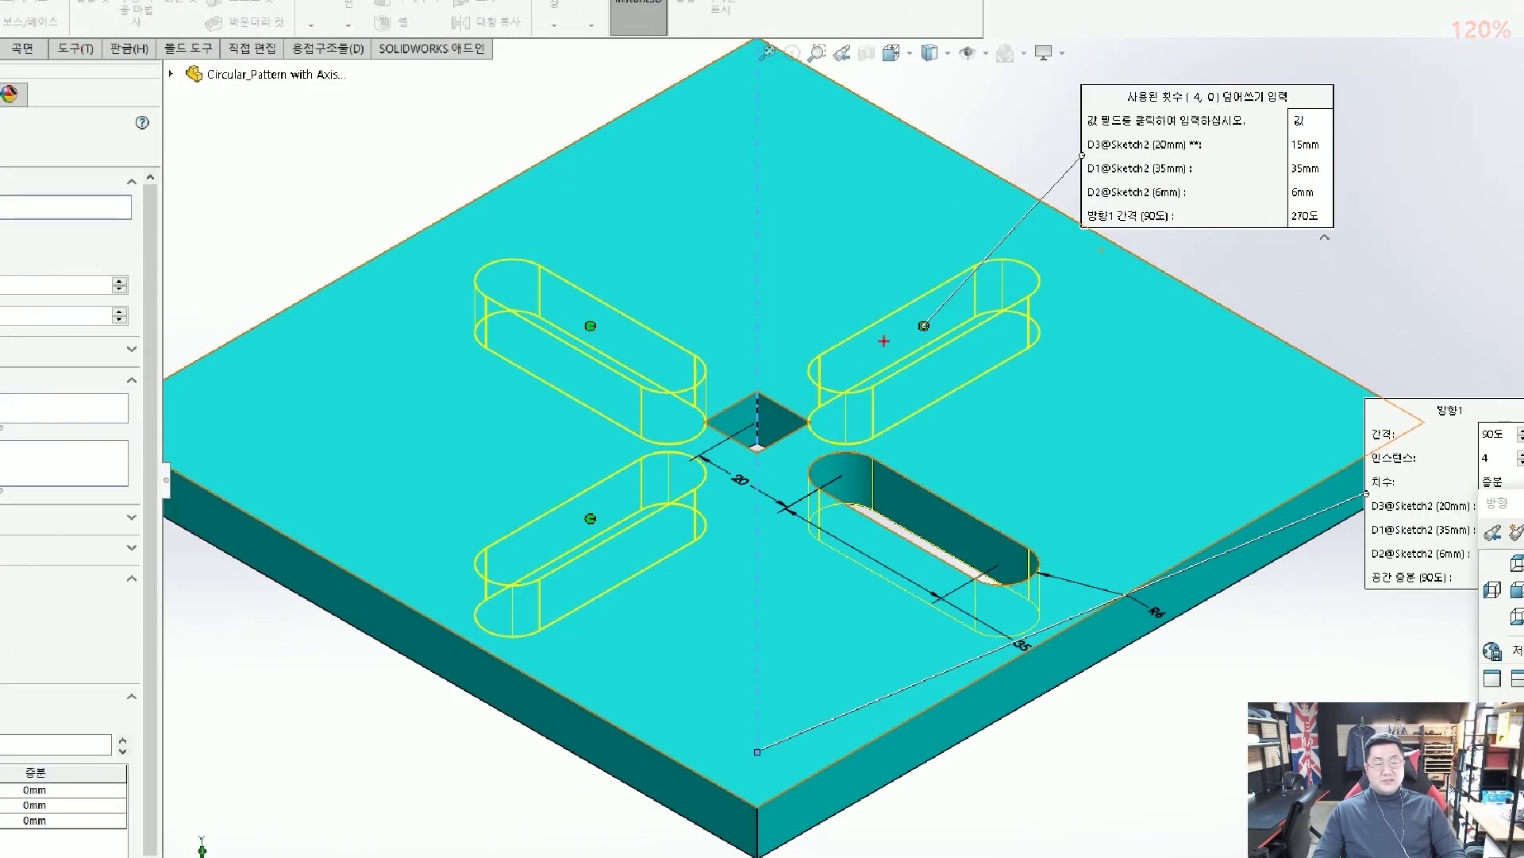
mouse_move(993, 274)
left_mouse_down()
mouse_move(913, 295)
mouse_move(937, 343)
left_mouse_up()
mouse_move(846, 210)
left_mouse_down()
mouse_move(794, 294)
mouse_move(853, 178)
left_mouse_up()
mouse_move(723, 294)
left_mouse_down()
mouse_move(699, 238)
mouse_move(667, 246)
left_mouse_up()
mouse_move(623, 285)
left_mouse_down()
mouse_move(603, 306)
mouse_move(631, 322)
left_mouse_up()
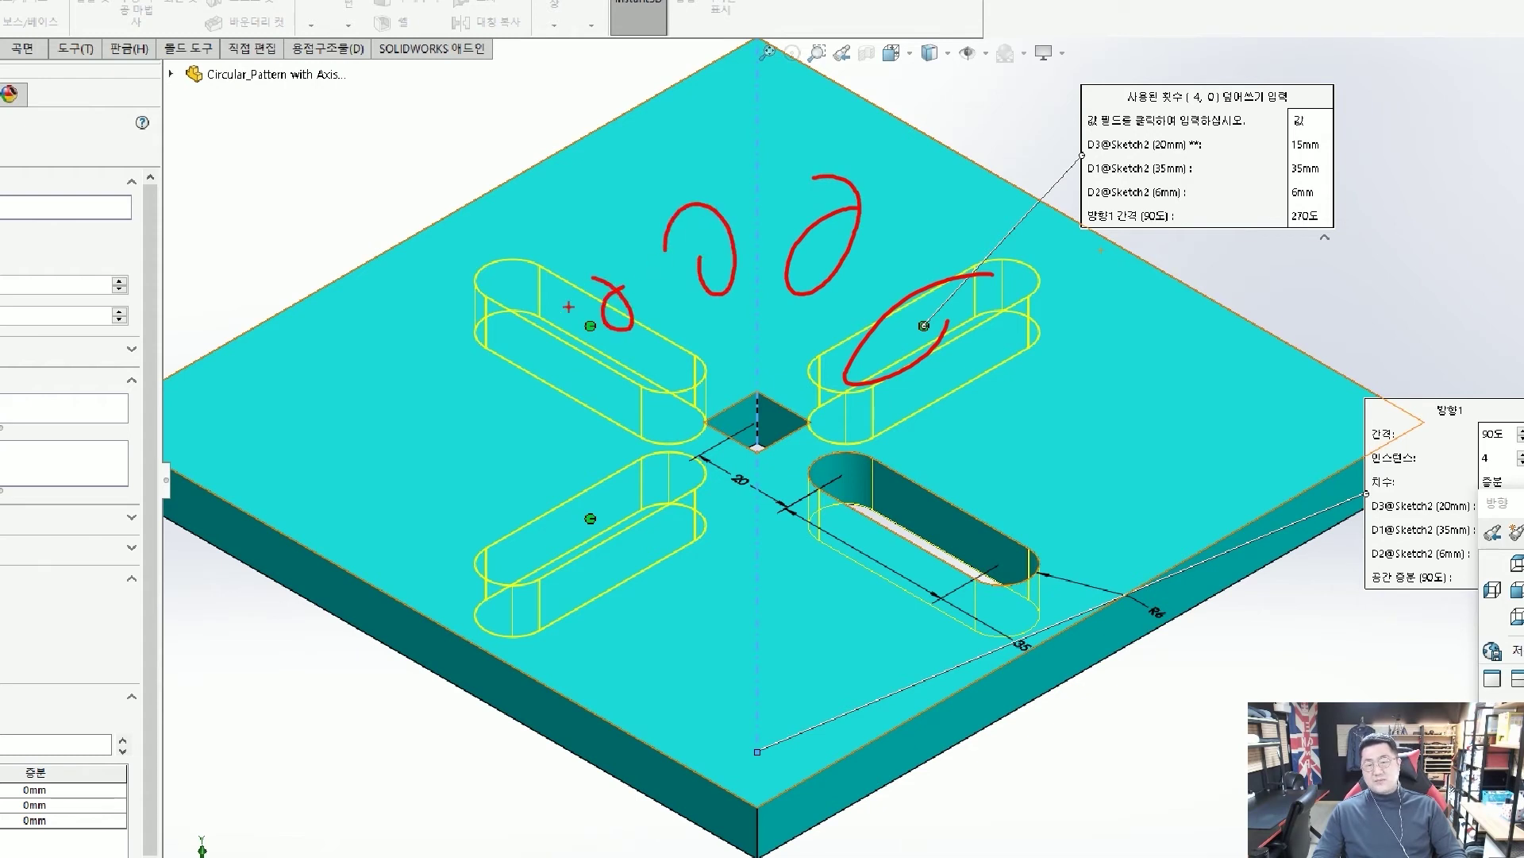
mouse_move(417, 340)
left_mouse_down()
mouse_move(354, 381)
mouse_move(473, 367)
left_mouse_up()
mouse_move(524, 405)
left_mouse_down()
mouse_move(469, 492)
mouse_move(516, 437)
left_mouse_up()
mouse_move(636, 468)
left_mouse_down()
mouse_move(588, 572)
mouse_move(632, 554)
left_mouse_up()
left_click_drag(768, 534, 873, 576)
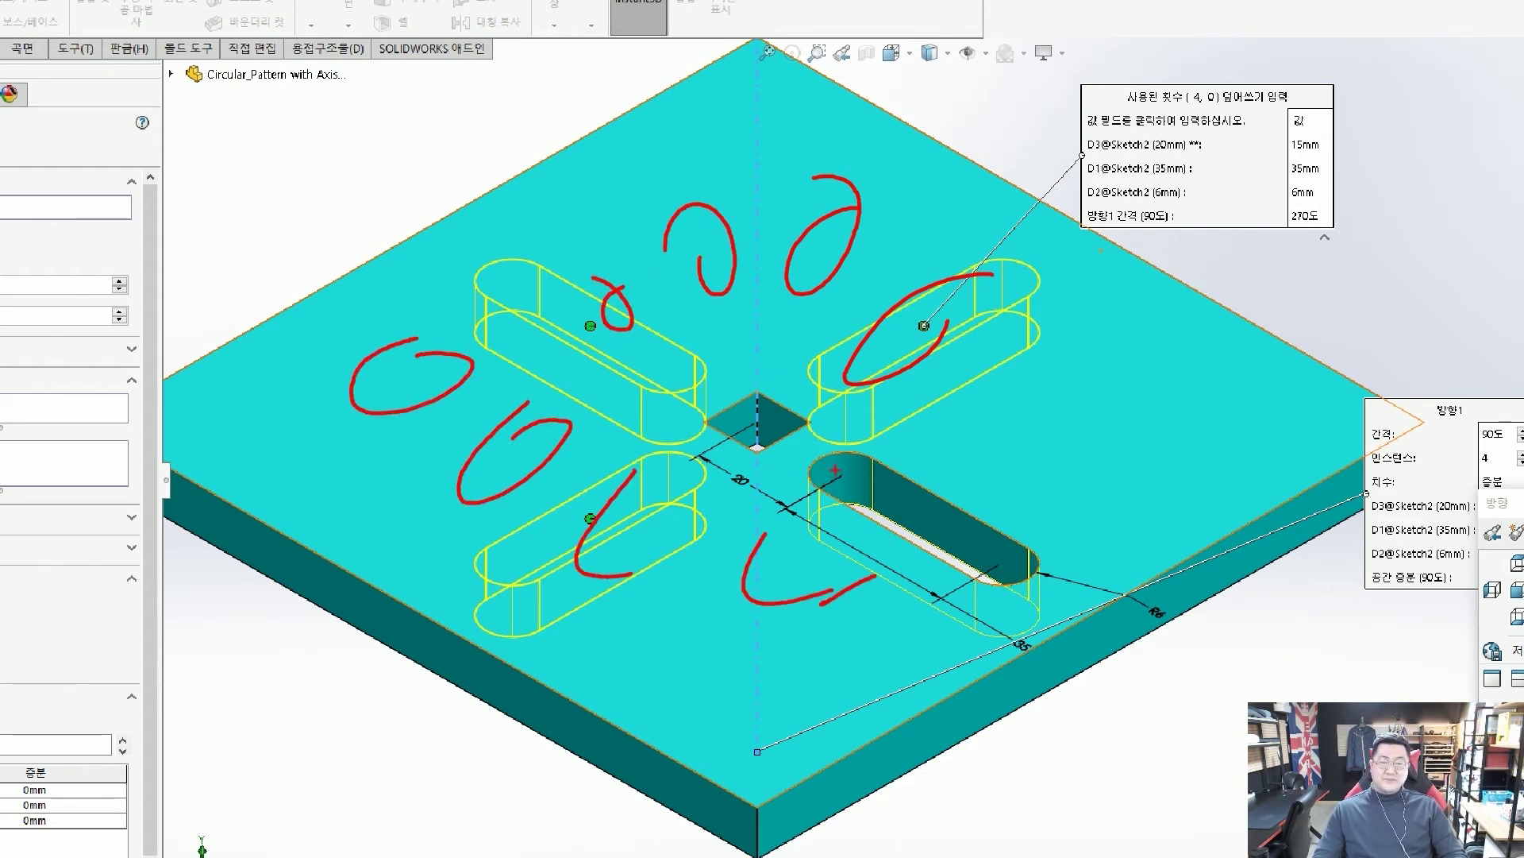
key("Escape")
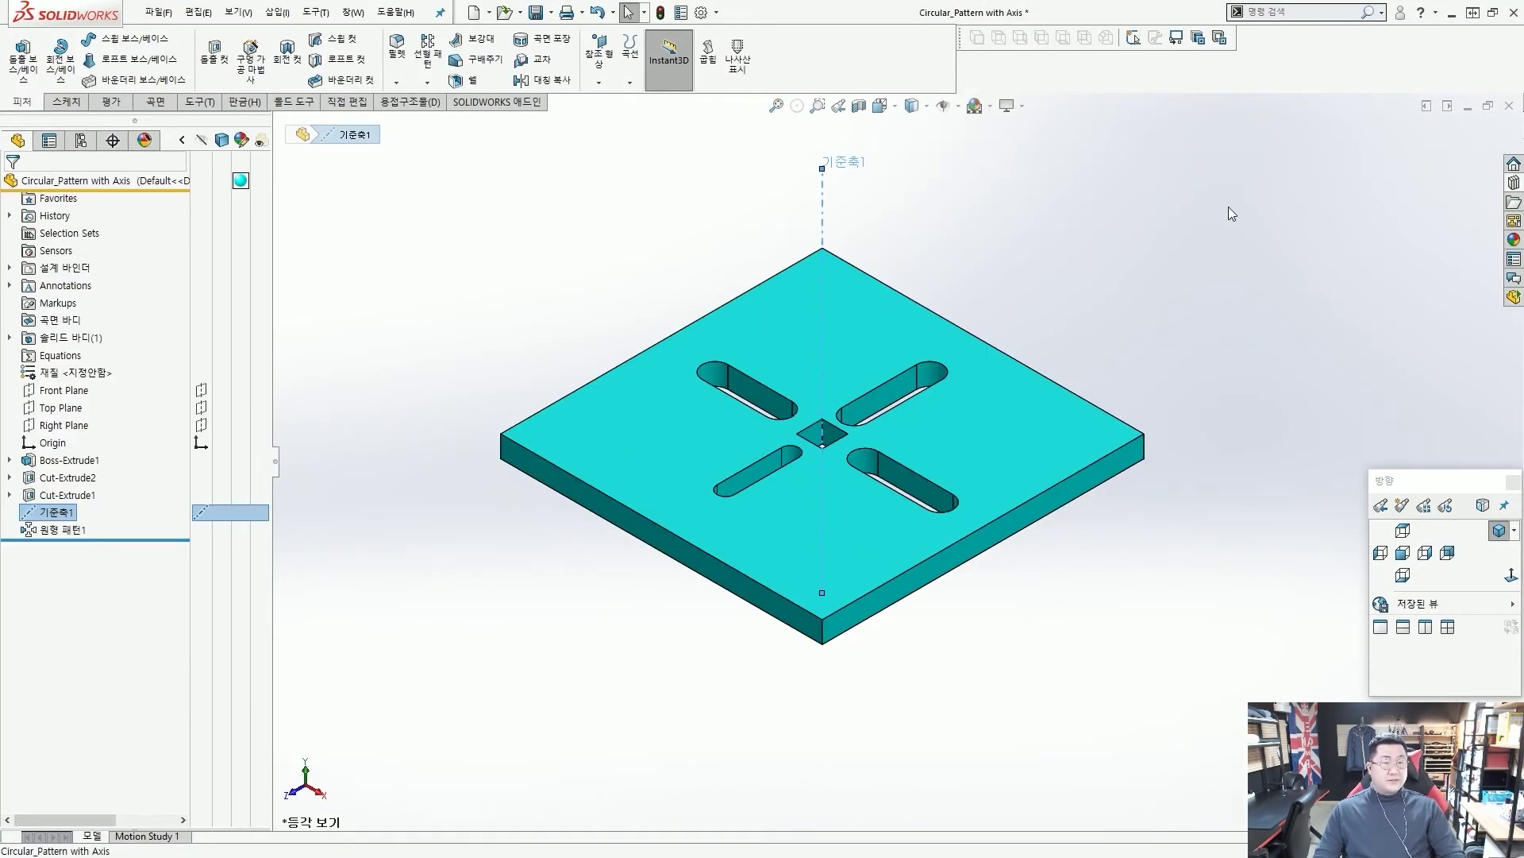
left_click(1383, 159)
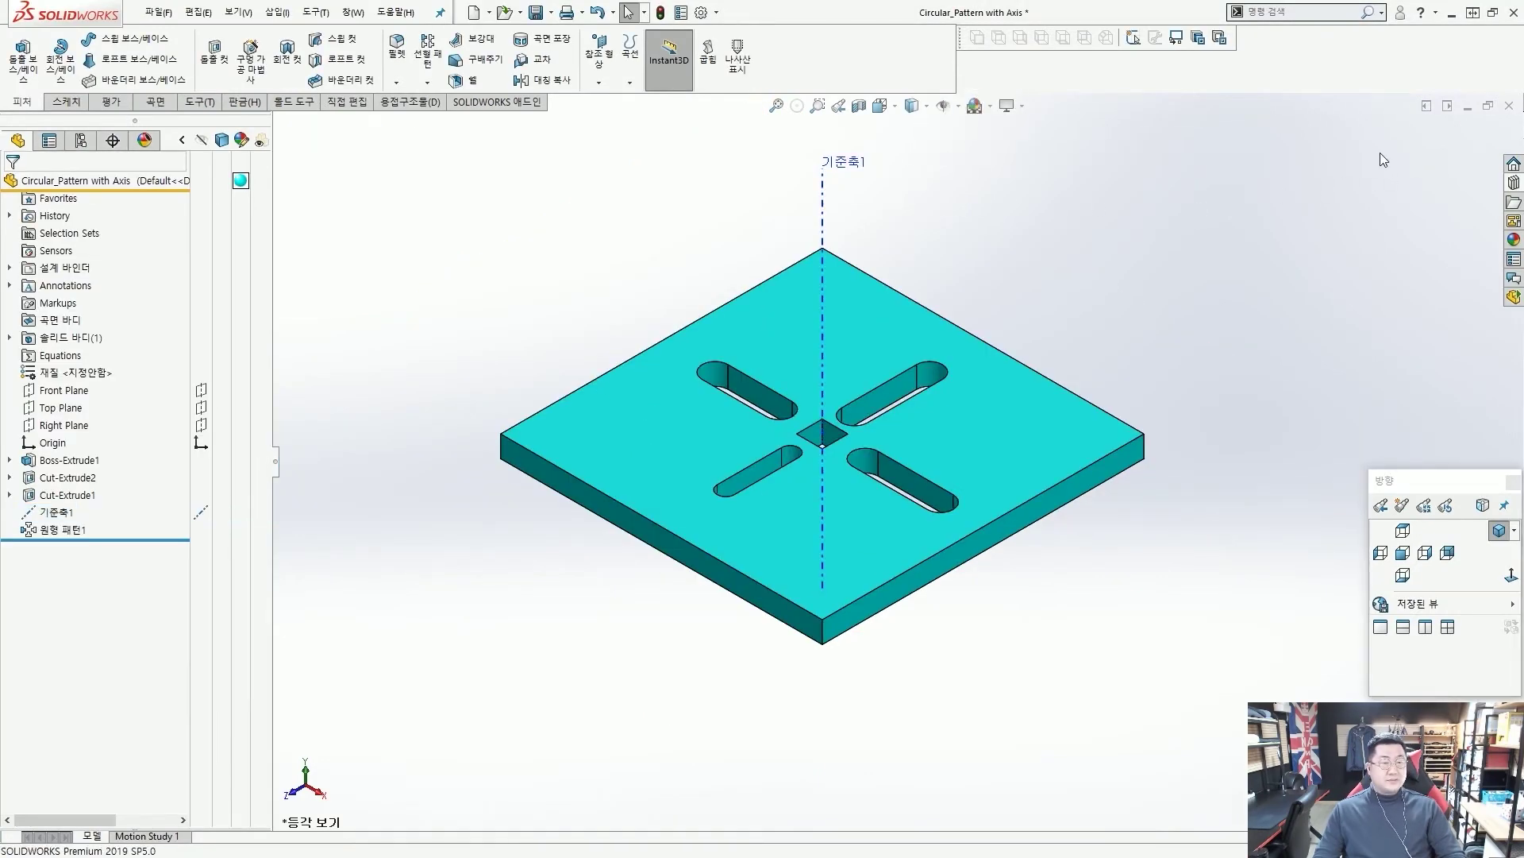
Step: Close the plate part without saving and open the Bracket part from the Essentials Lesson01 Case Study folder of the design library
left_click(1509, 106)
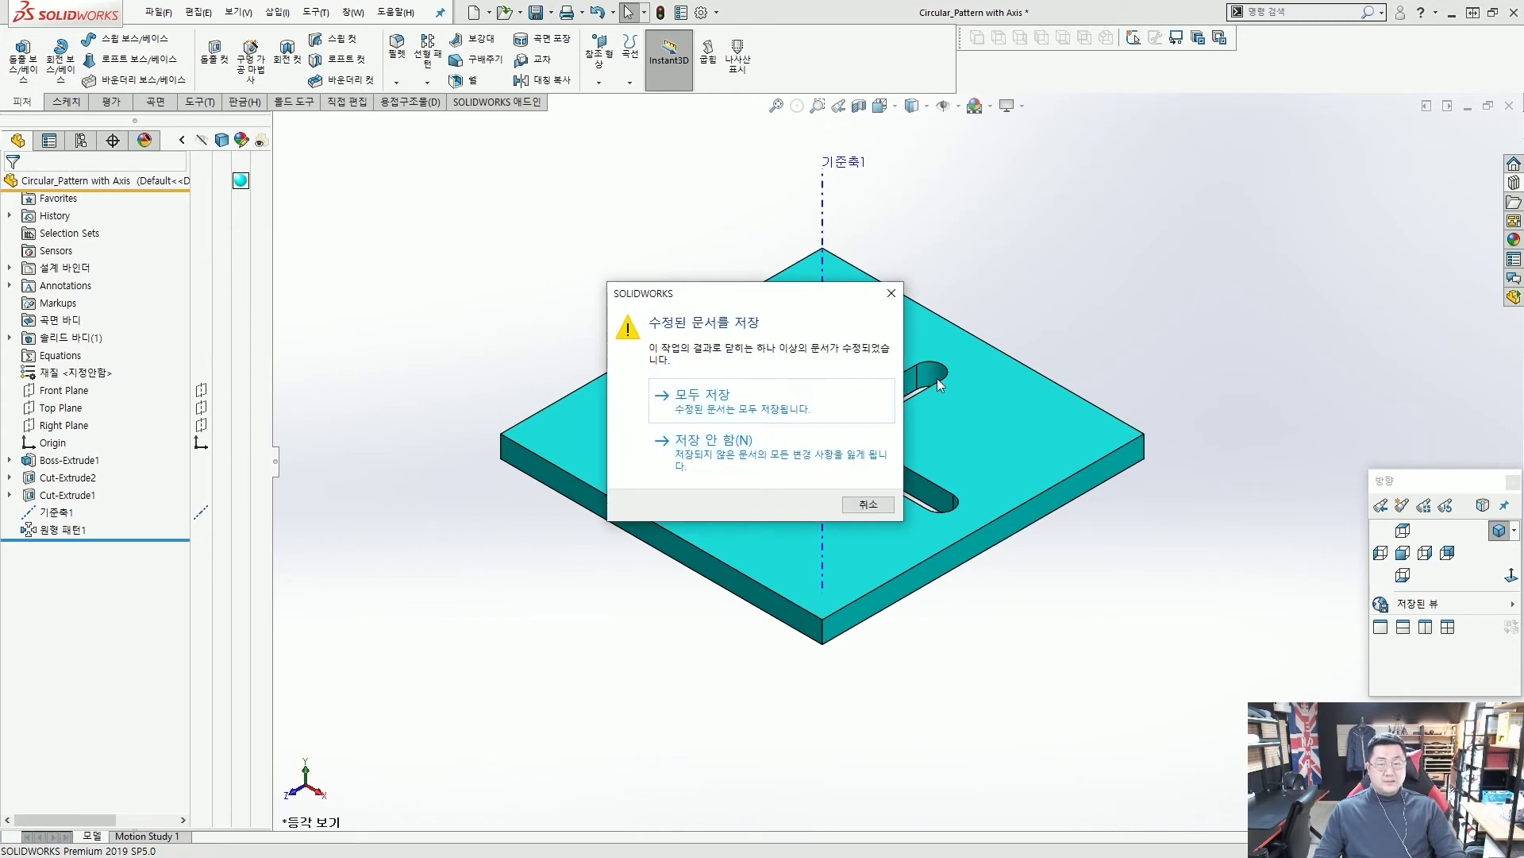
left_click(708, 459)
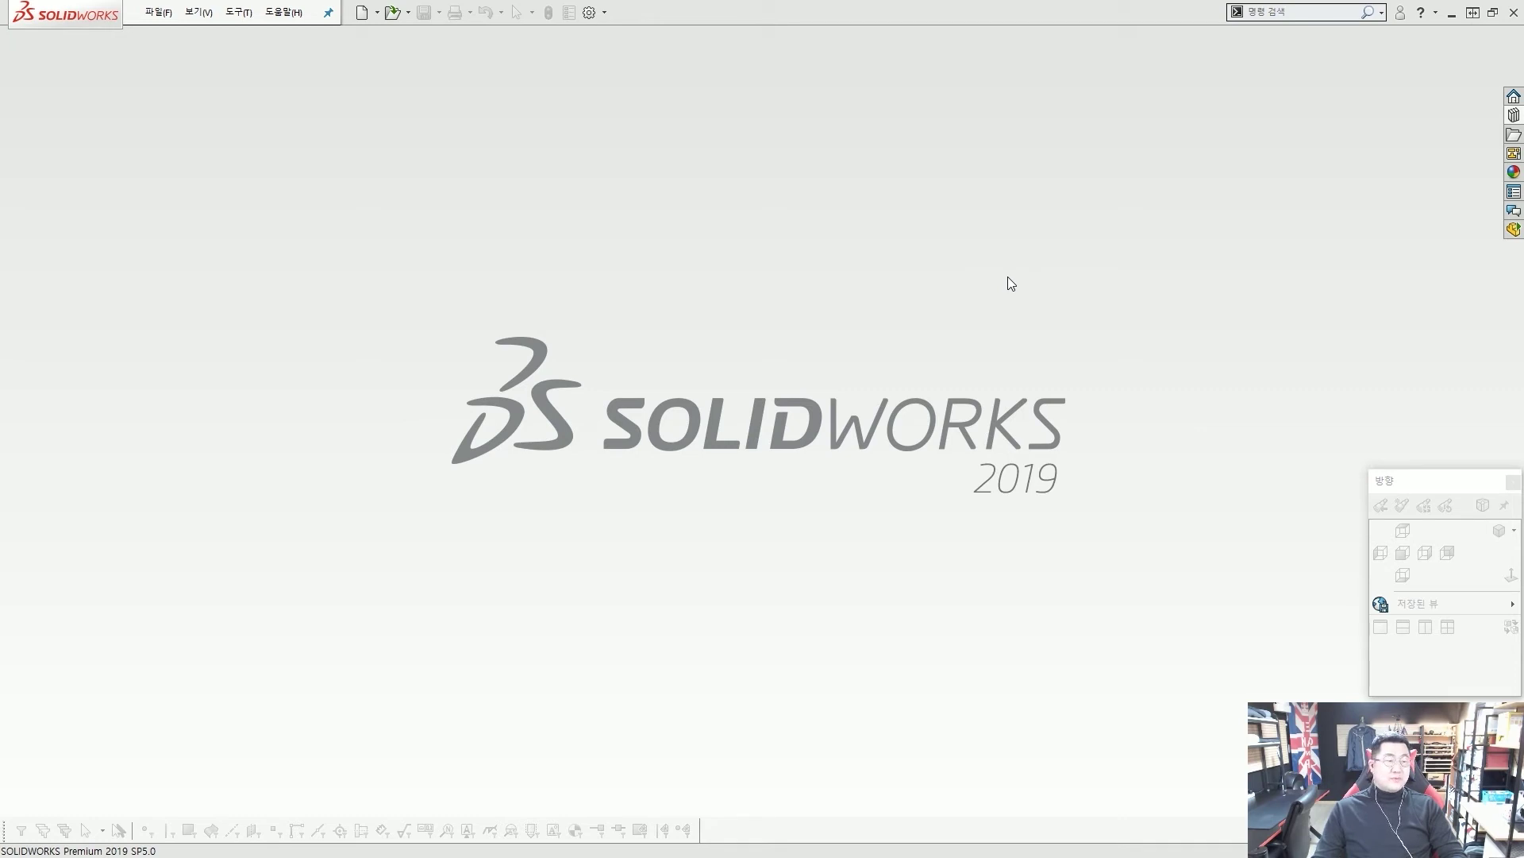
left_click(1514, 116)
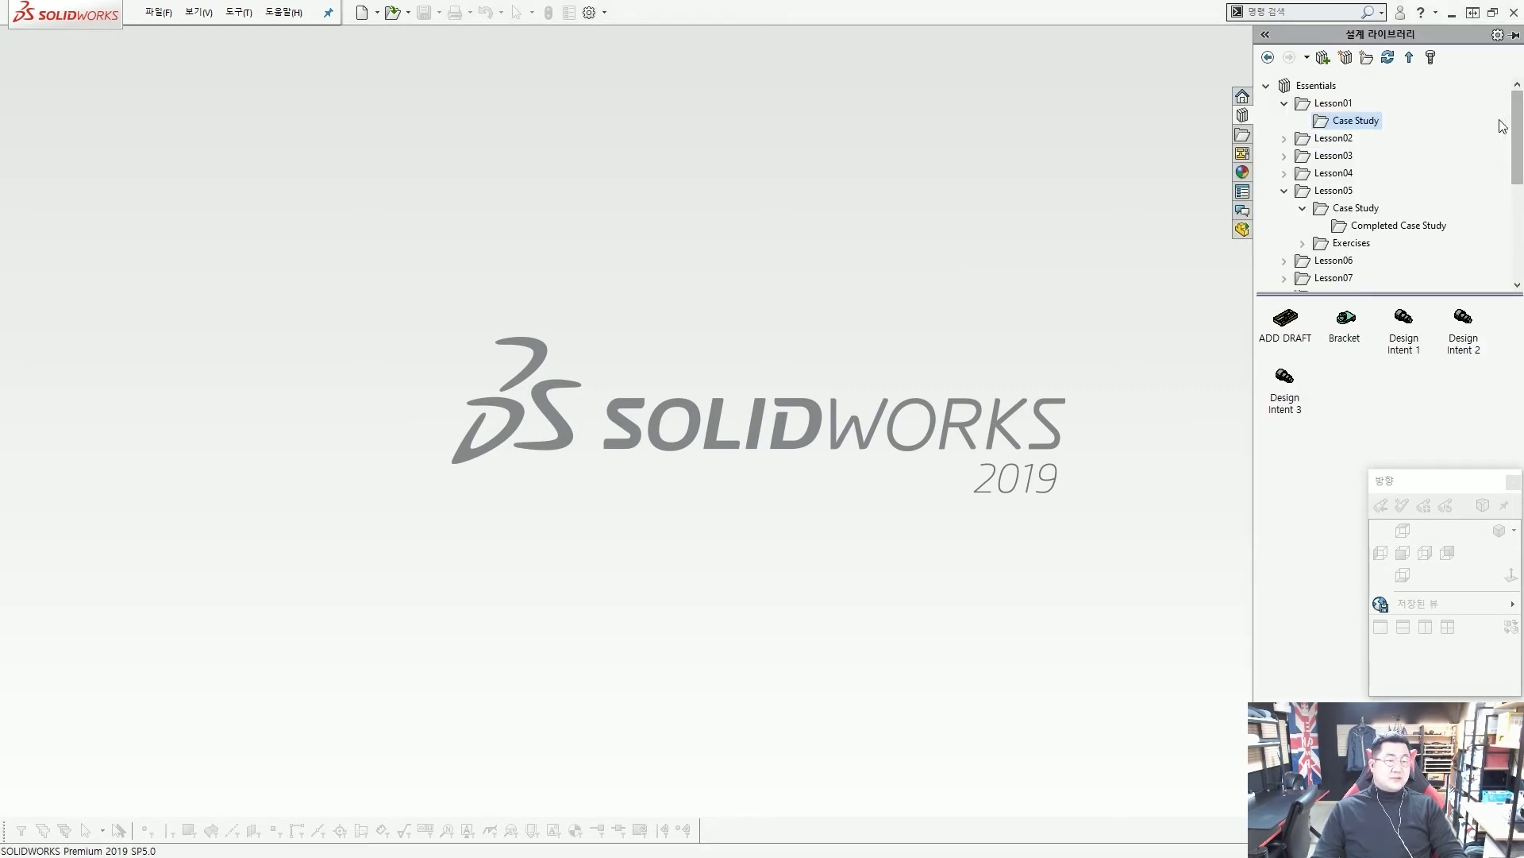
left_click(1340, 108)
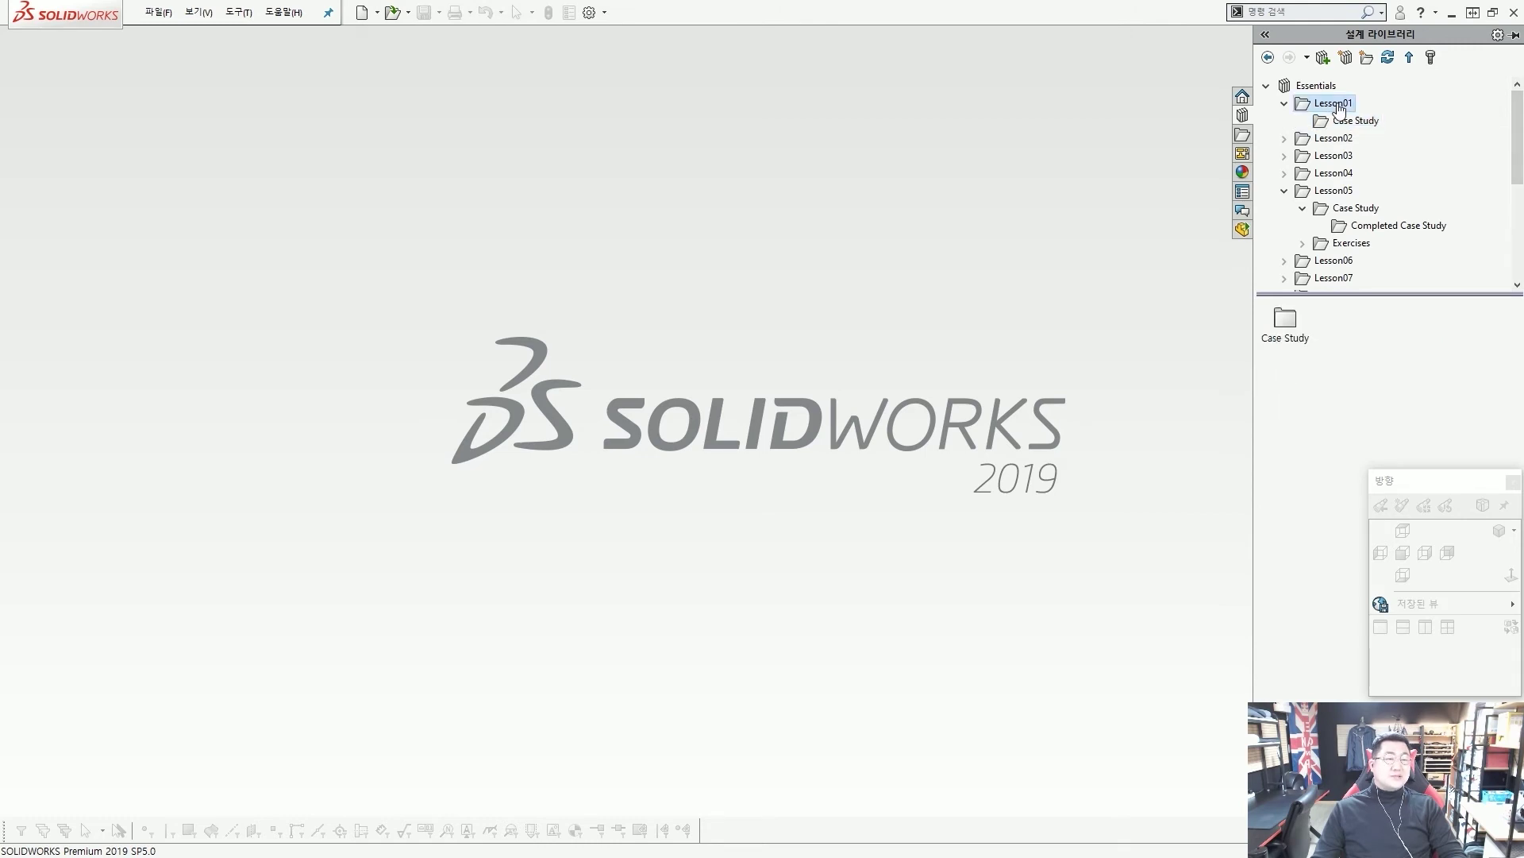
left_click(1347, 123)
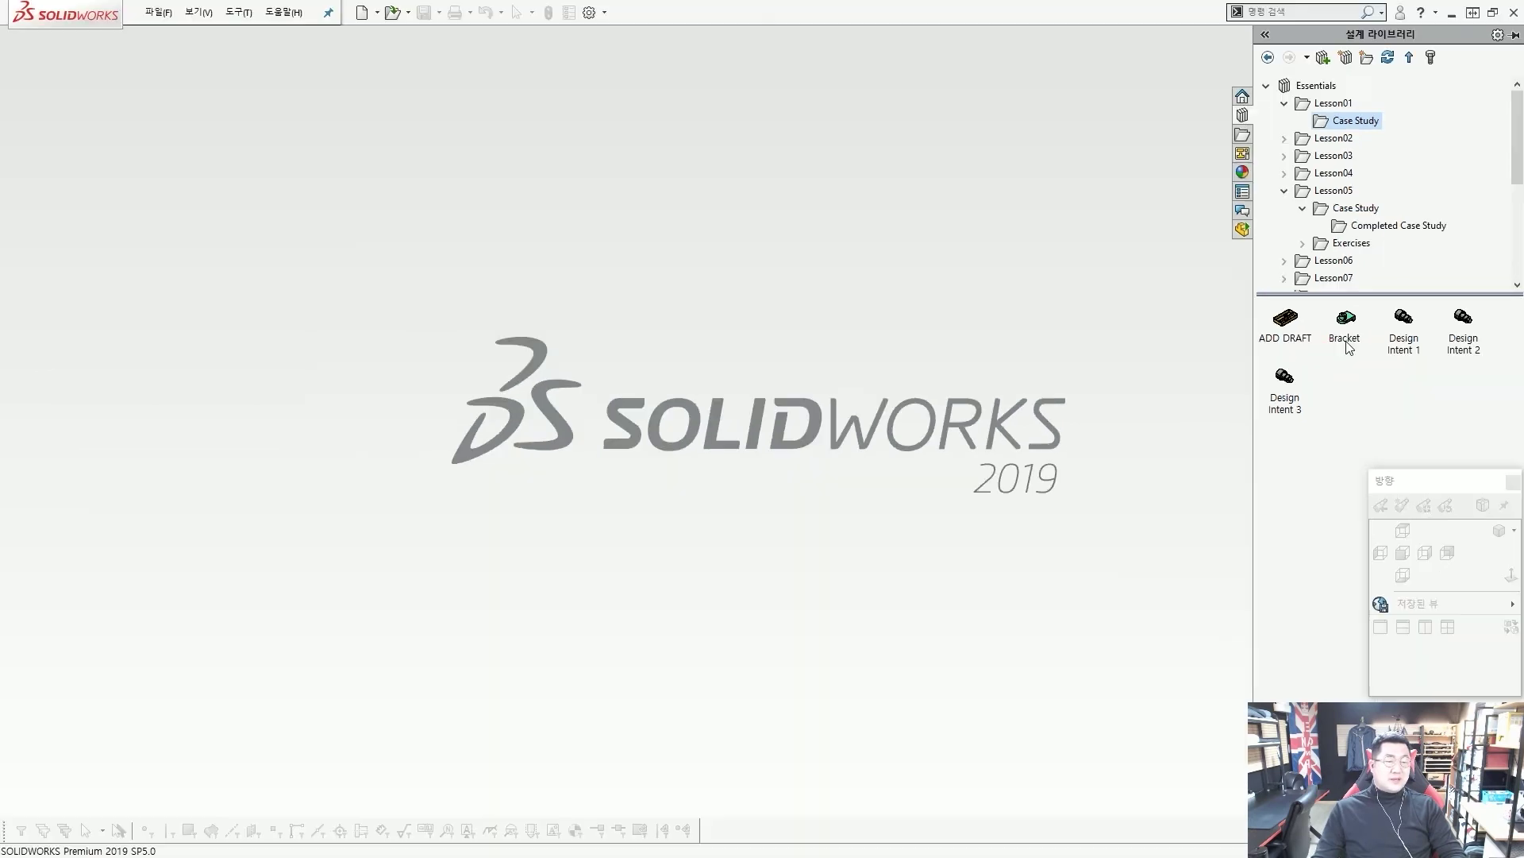
left_click_drag(1347, 347, 836, 347)
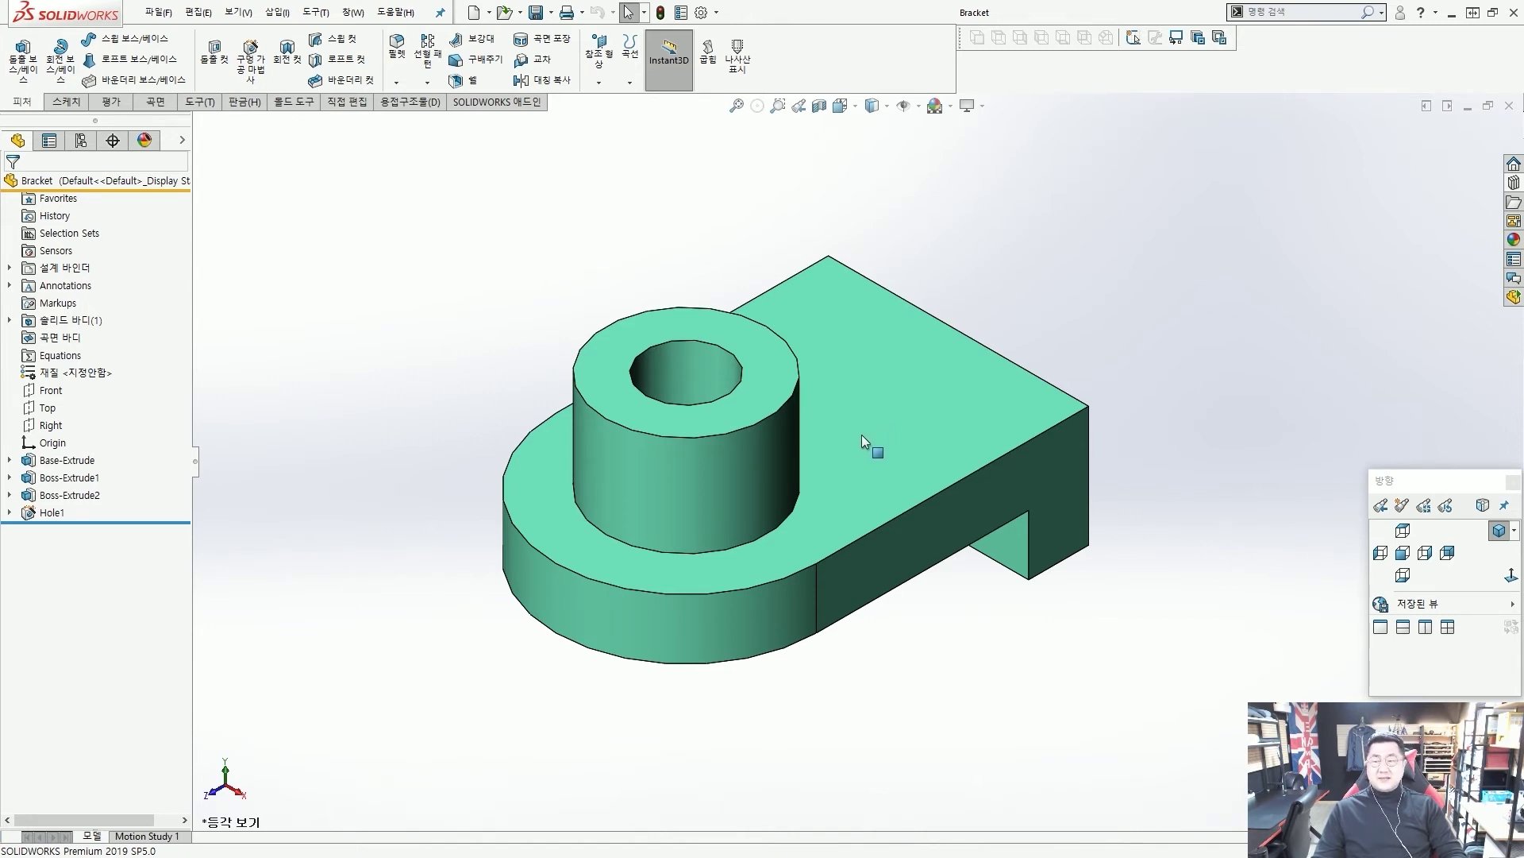
mouse_move(863, 437)
middle_mouse_down()
mouse_move(834, 426)
mouse_move(855, 433)
mouse_move(831, 476)
mouse_move(870, 460)
middle_mouse_up()
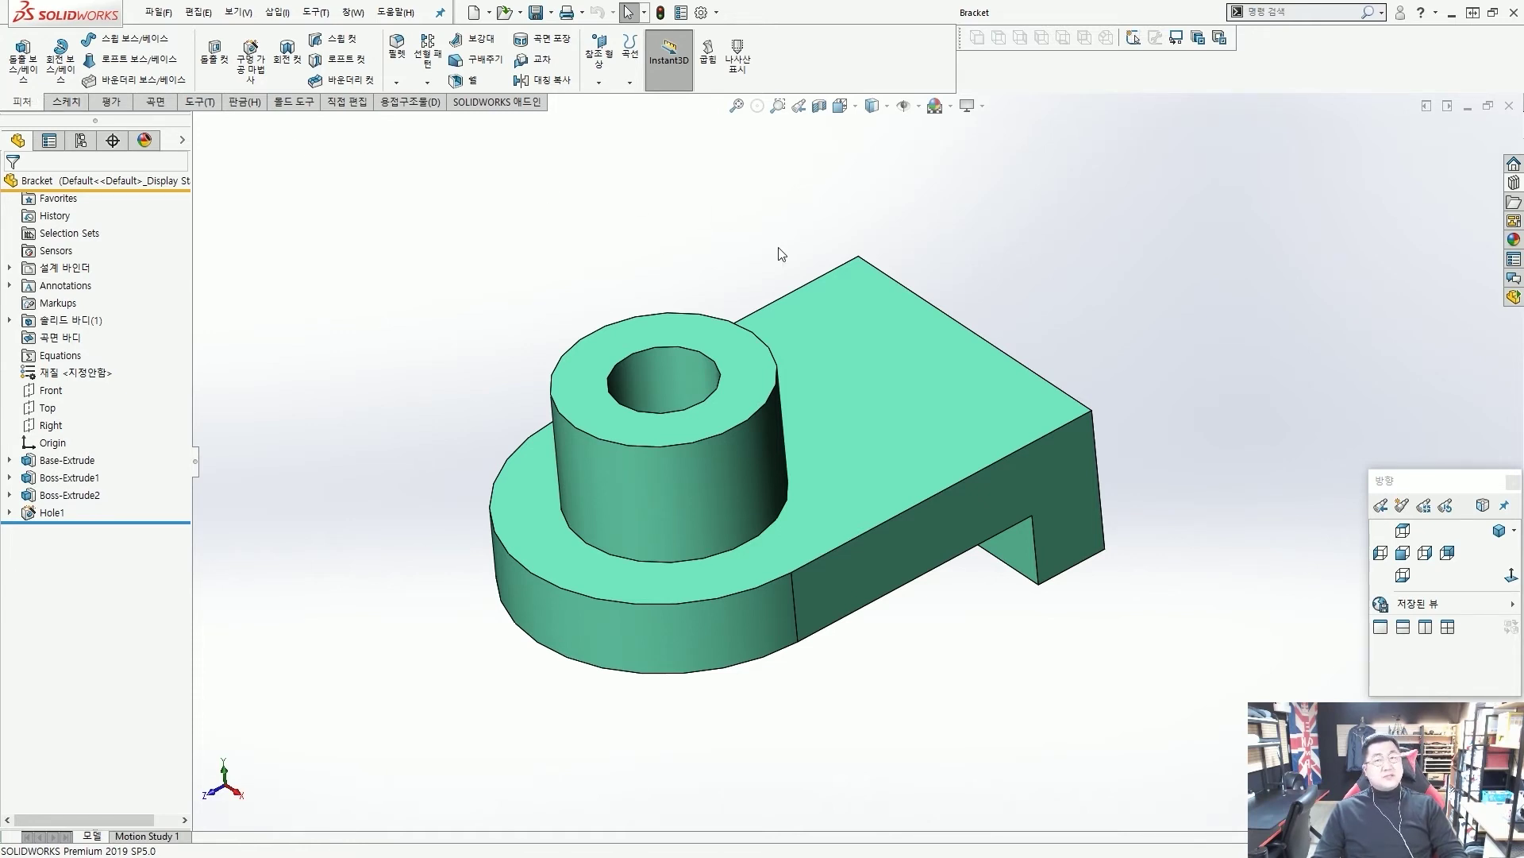
mouse_move(57, 402)
left_mouse_down()
mouse_move(87, 370)
mouse_move(168, 387)
left_mouse_up()
mouse_move(616, 193)
left_mouse_down()
mouse_move(450, 216)
mouse_move(545, 185)
mouse_move(301, 216)
mouse_move(363, 287)
left_mouse_up()
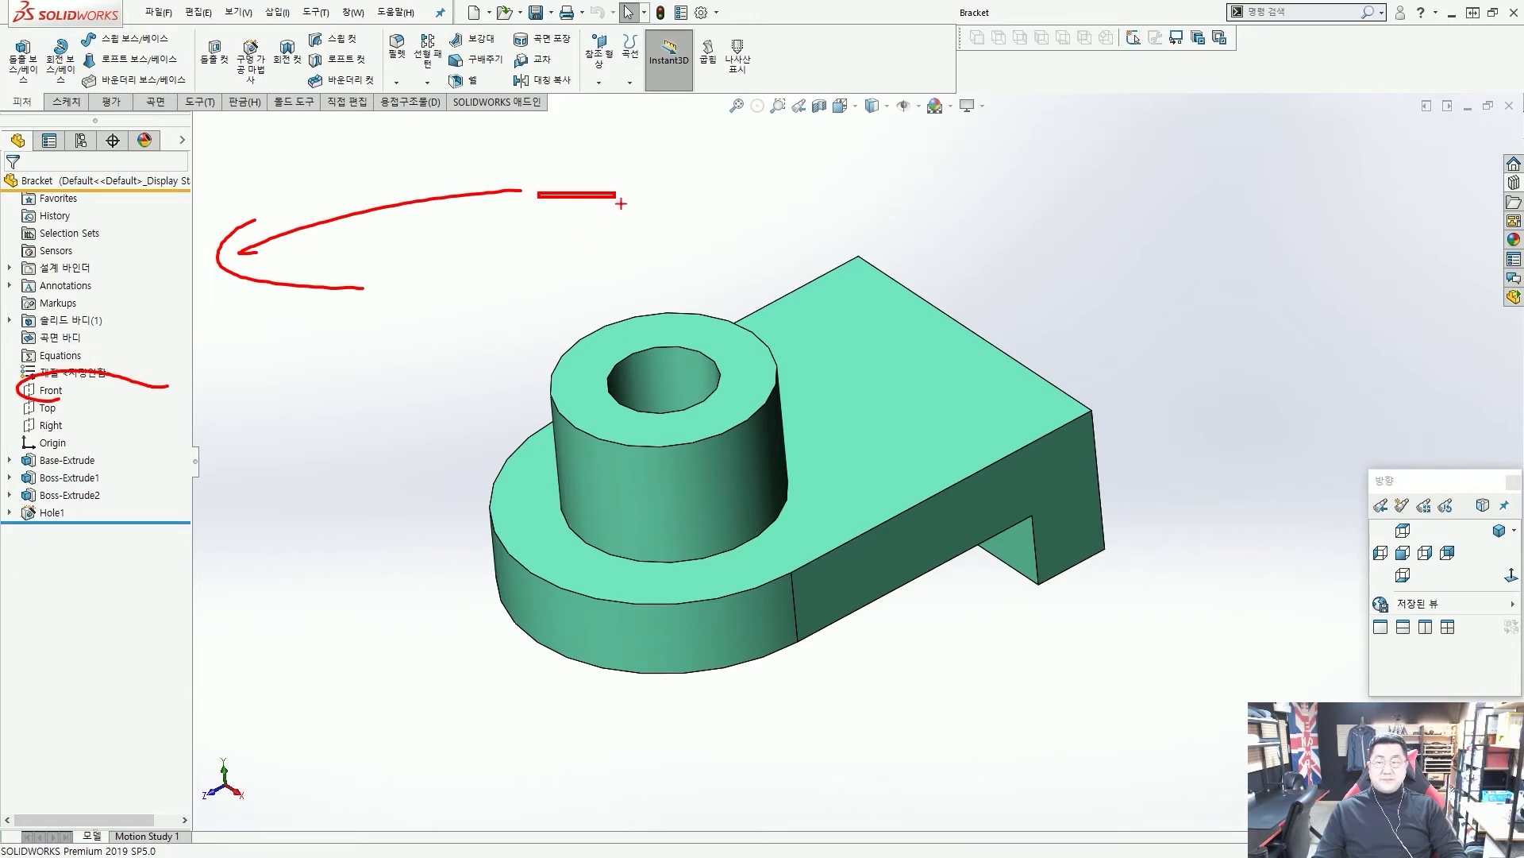
key("Escape")
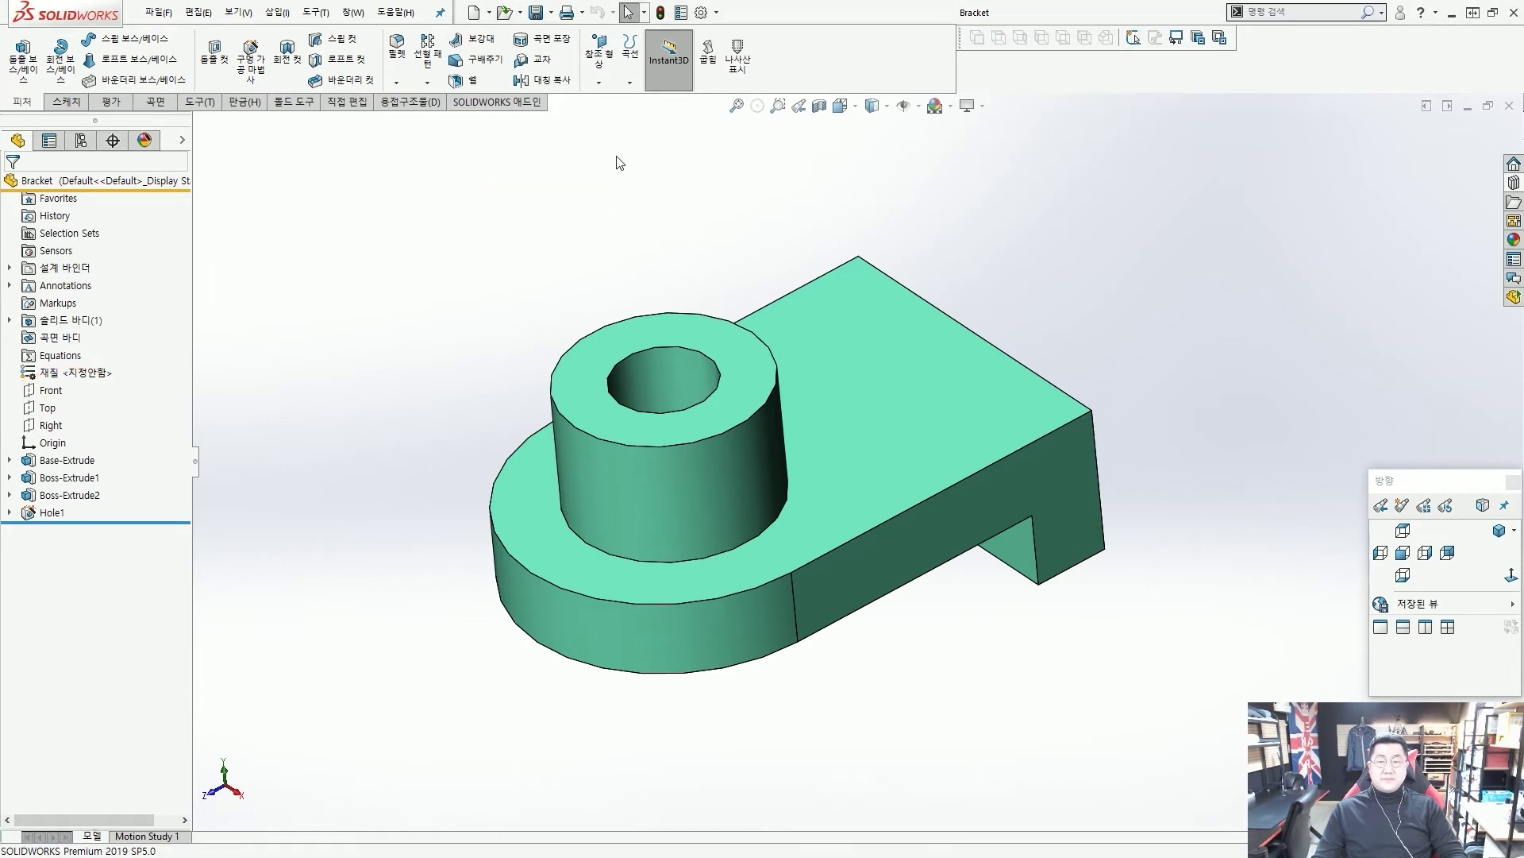
Step: Define a reference plane parallel to the bracket's large flat upper face, offset 30 mm from it
left_click(608, 75)
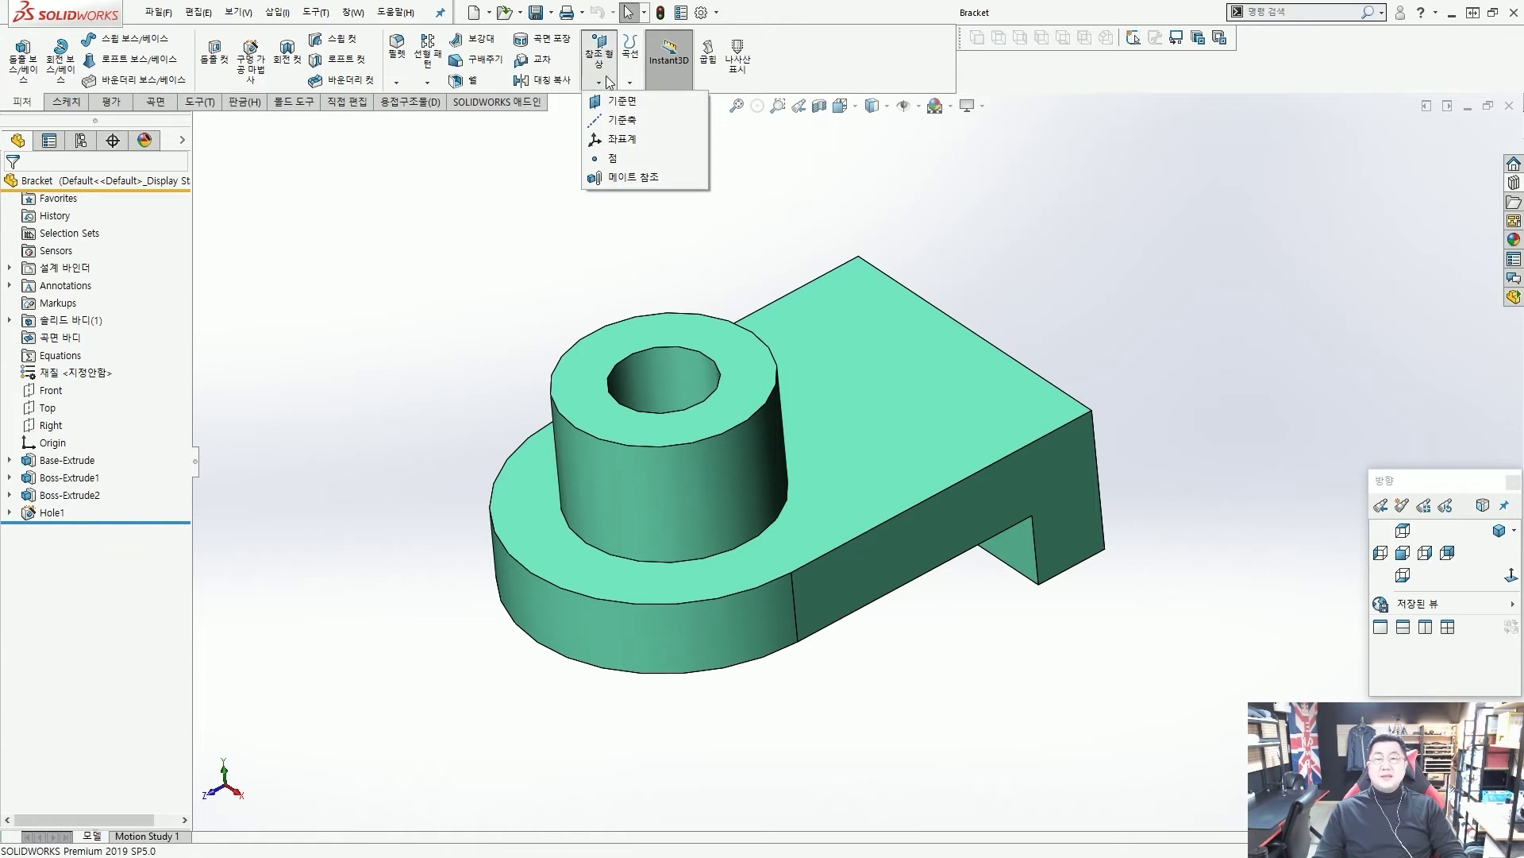
left_click(616, 101)
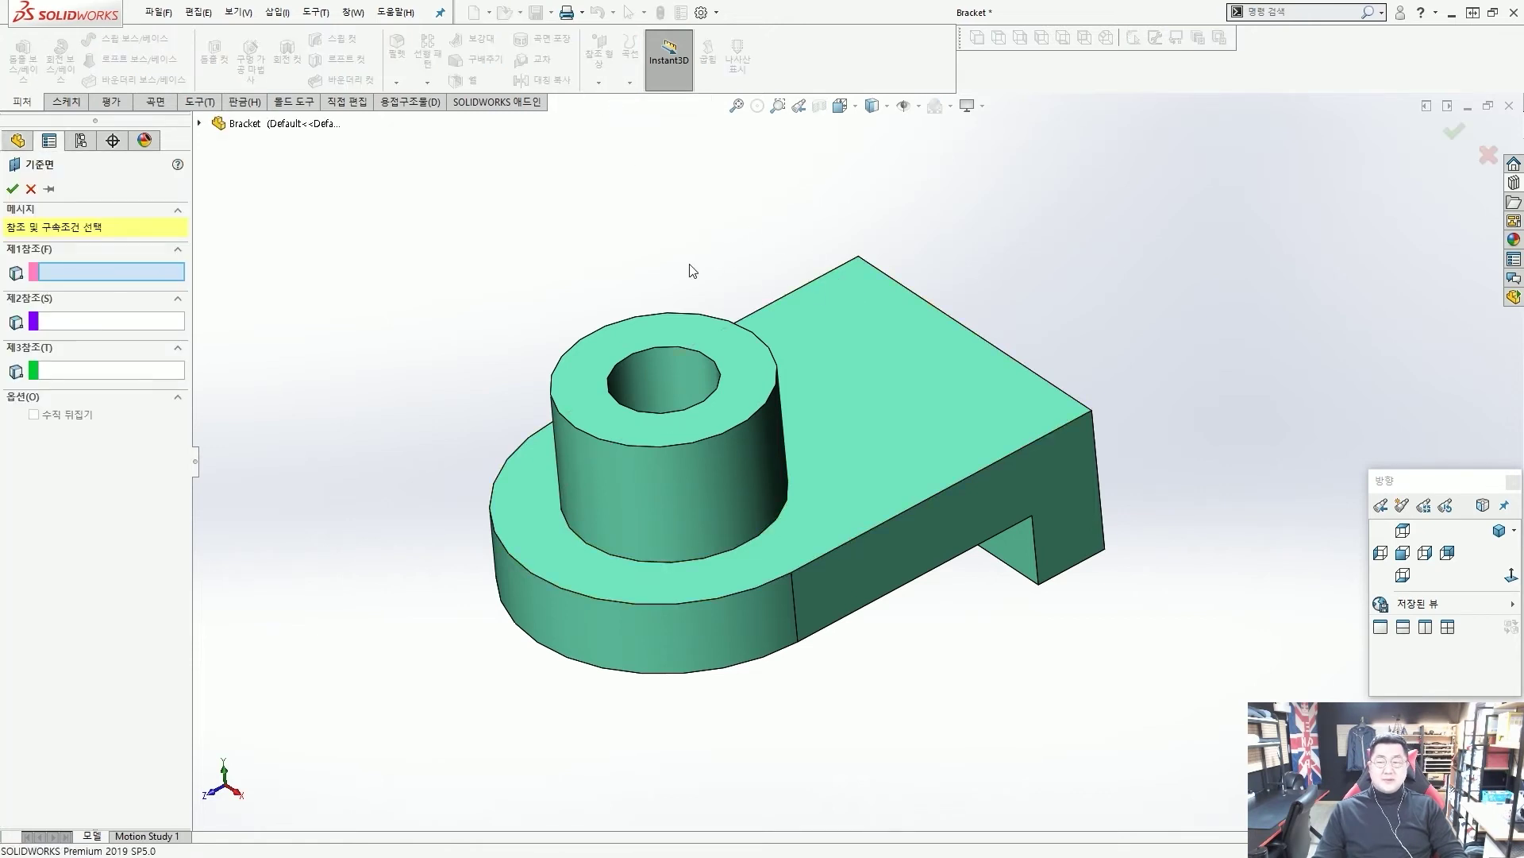
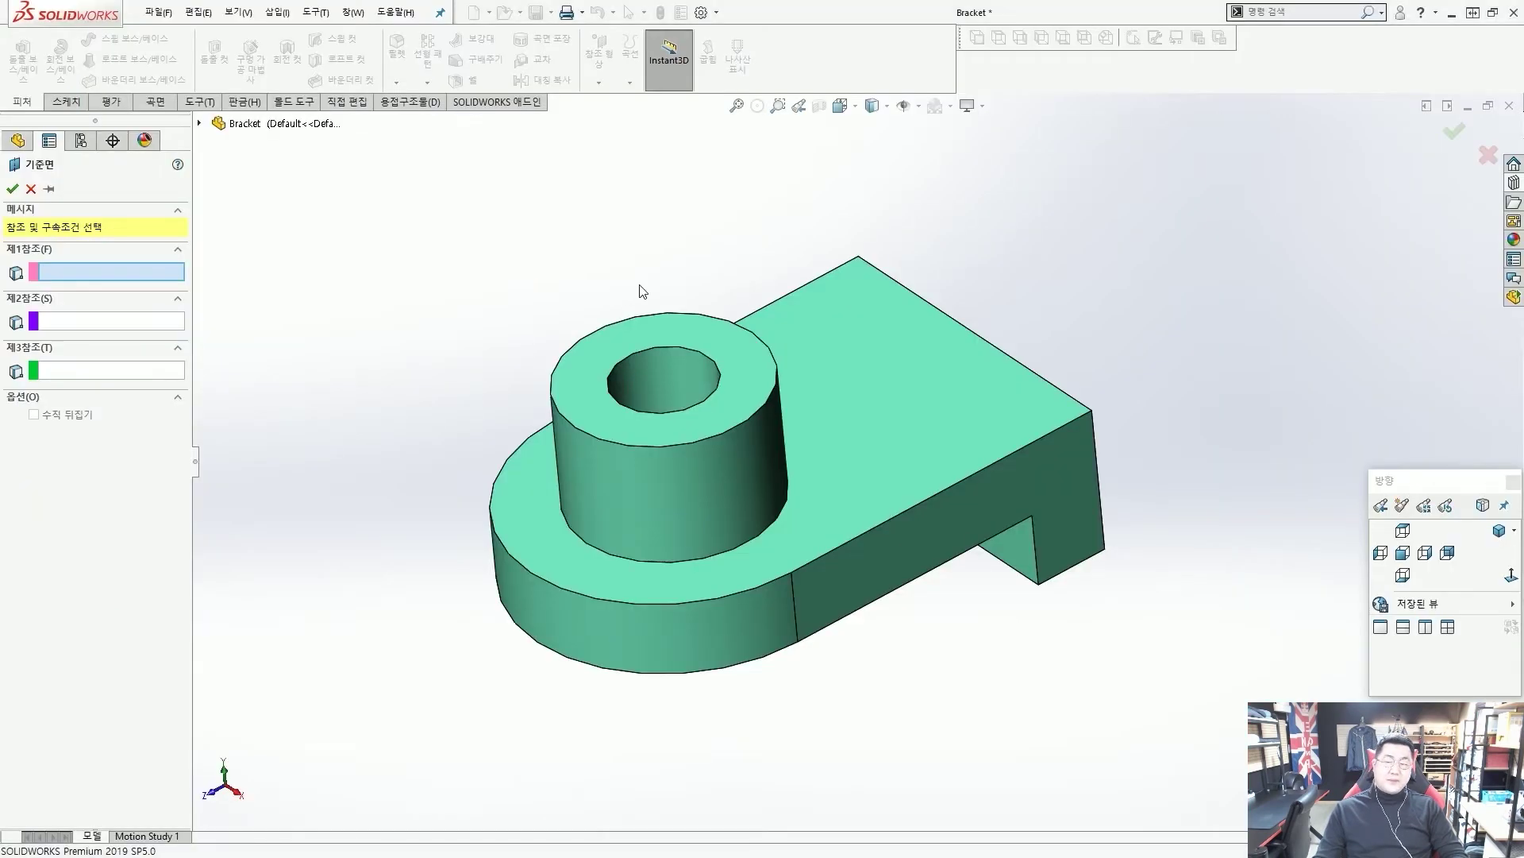
left_click(931, 352)
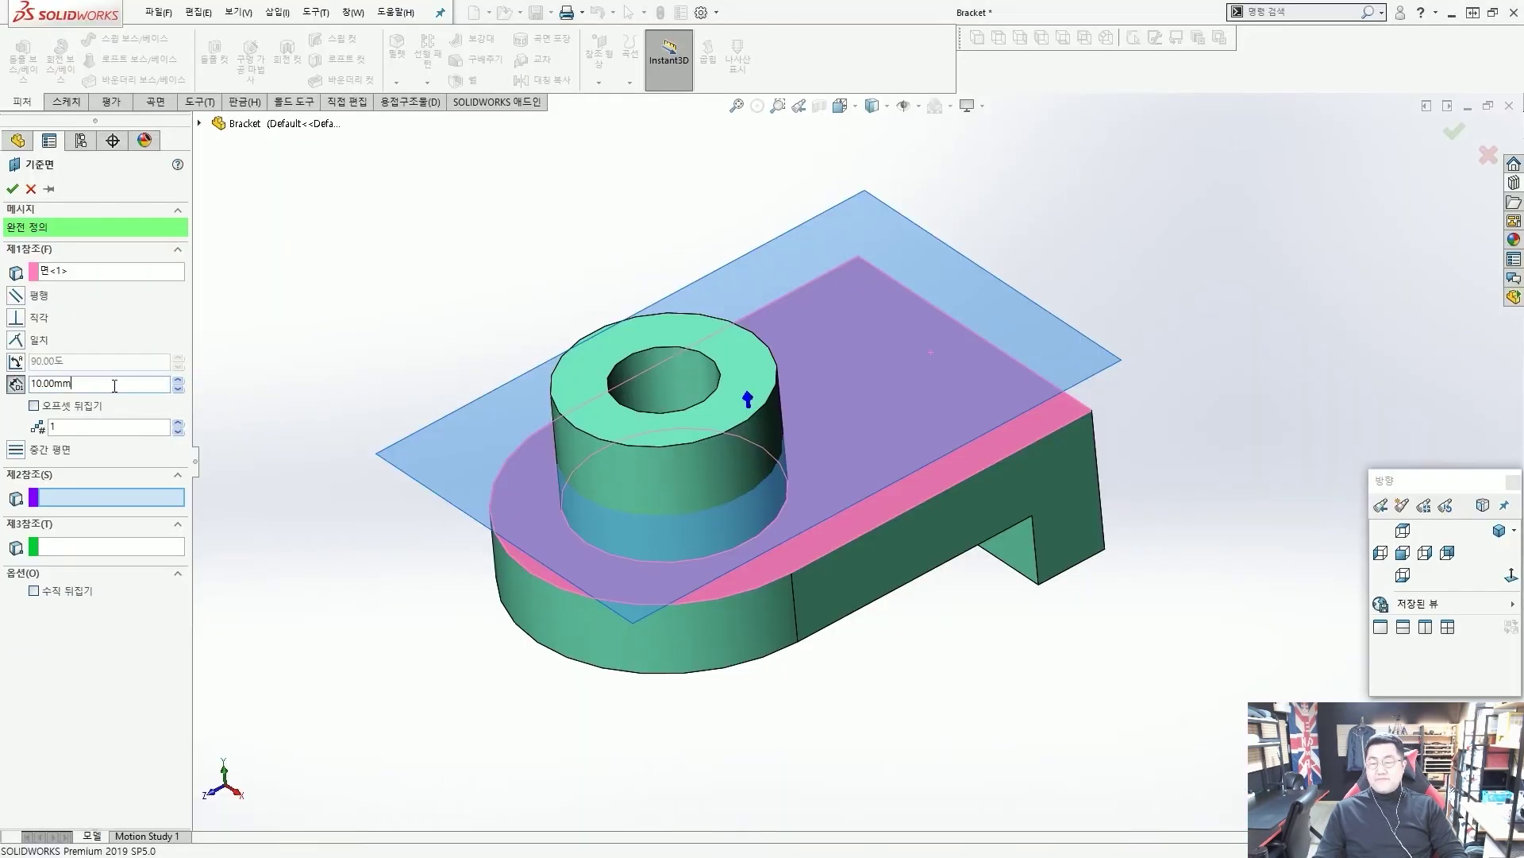
left_click_drag(76, 384, 31, 385)
type("30")
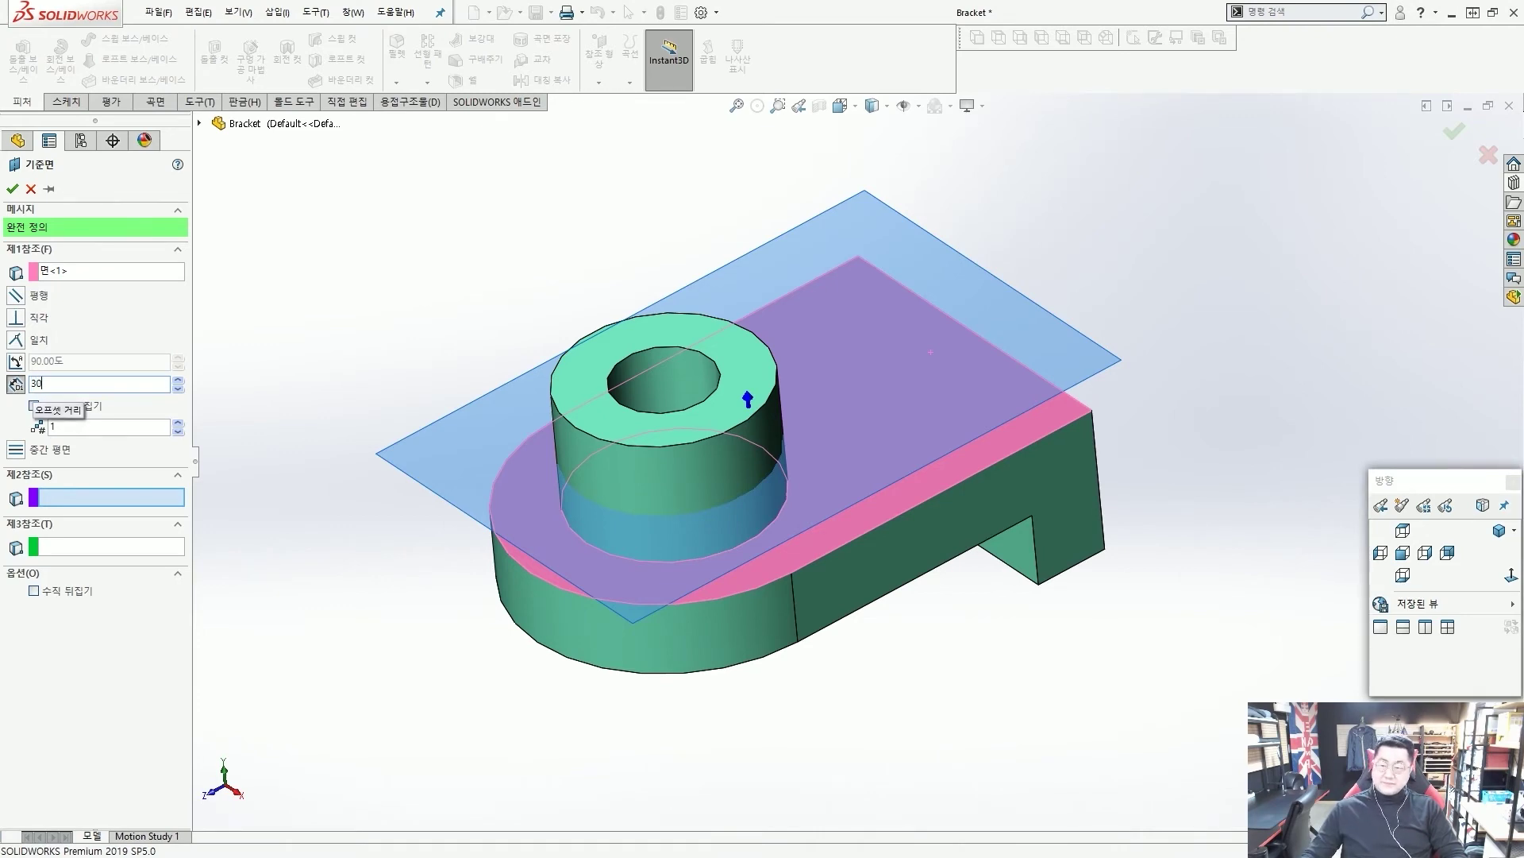
key("Return")
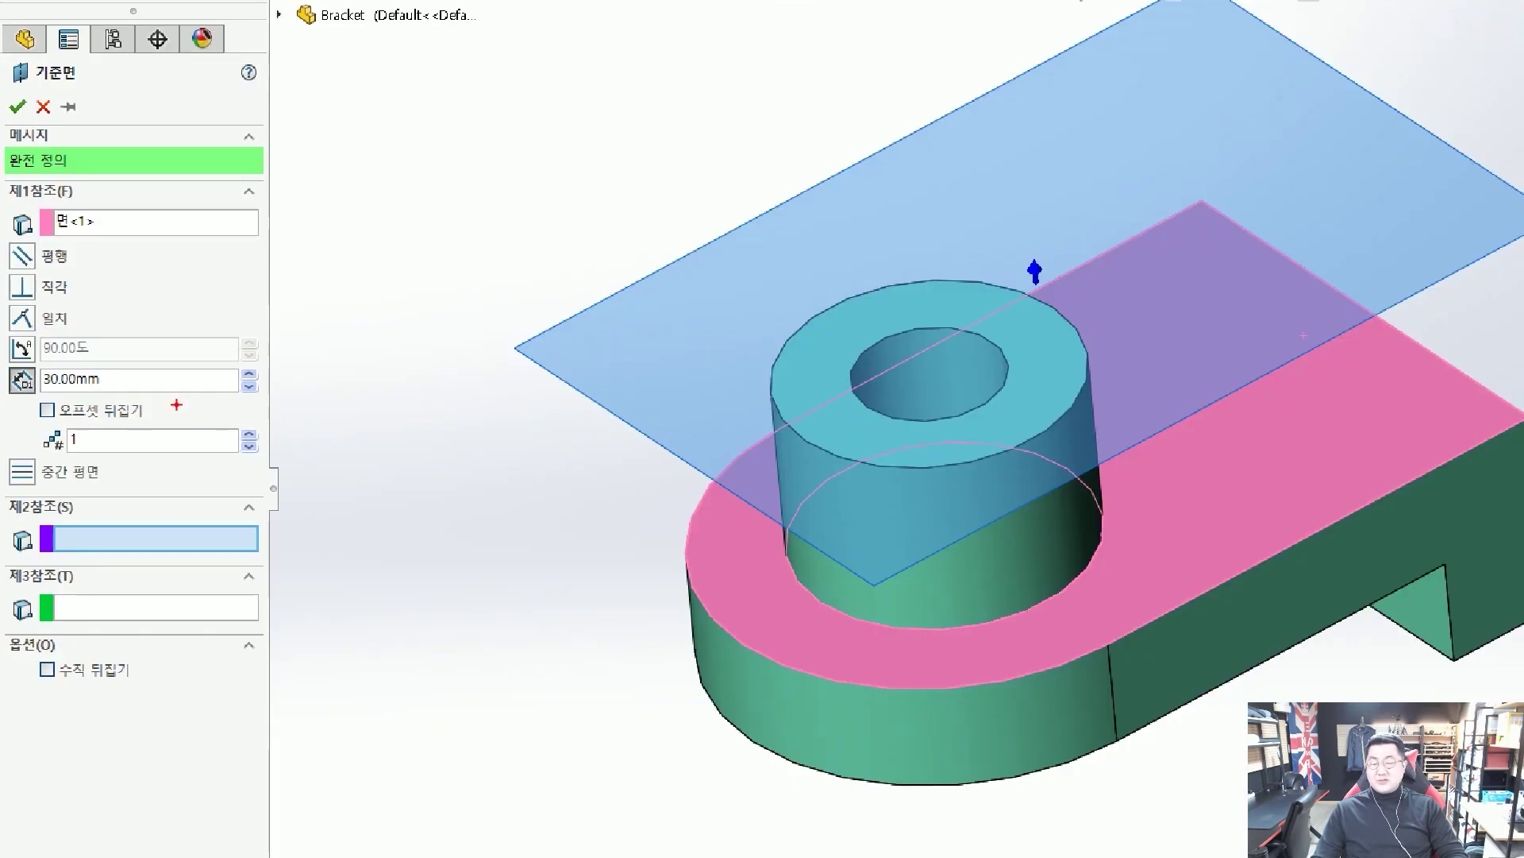
mouse_move(187, 407)
left_mouse_down()
mouse_move(215, 385)
mouse_move(230, 404)
mouse_move(213, 421)
mouse_move(236, 362)
mouse_move(36, 349)
mouse_move(83, 359)
mouse_move(94, 413)
mouse_move(110, 415)
left_mouse_up()
key("Escape")
key("ctrl+1")
left_click_drag(267, 391, 339, 402)
mouse_move(224, 397)
left_mouse_down()
mouse_move(259, 401)
mouse_move(232, 425)
left_mouse_up()
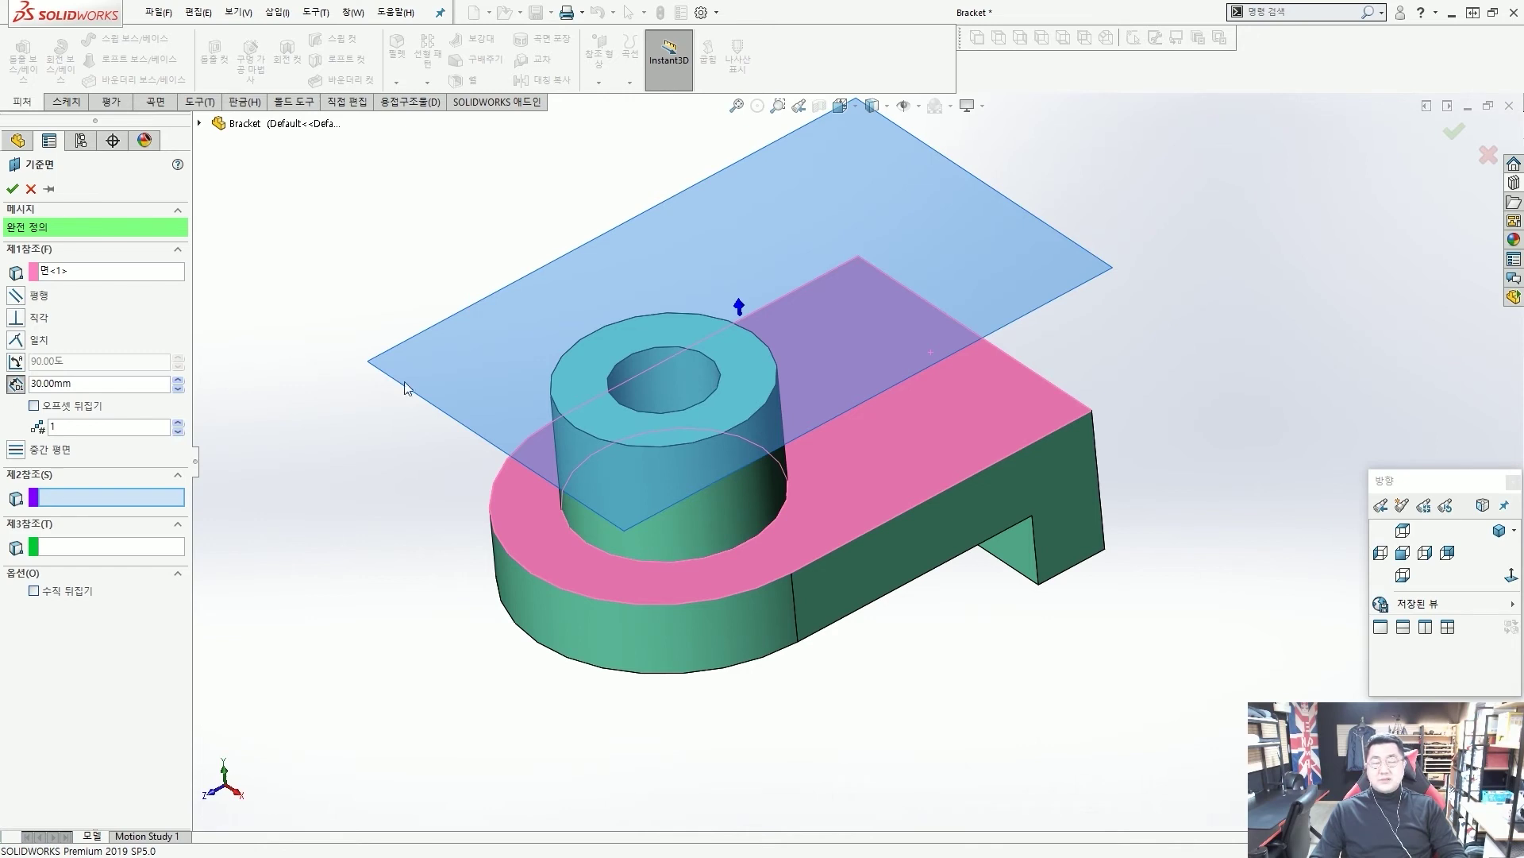
Step: Try flipping the plane's offset to below the bracket's upper face, then restore the upward direction
left_click(83, 410)
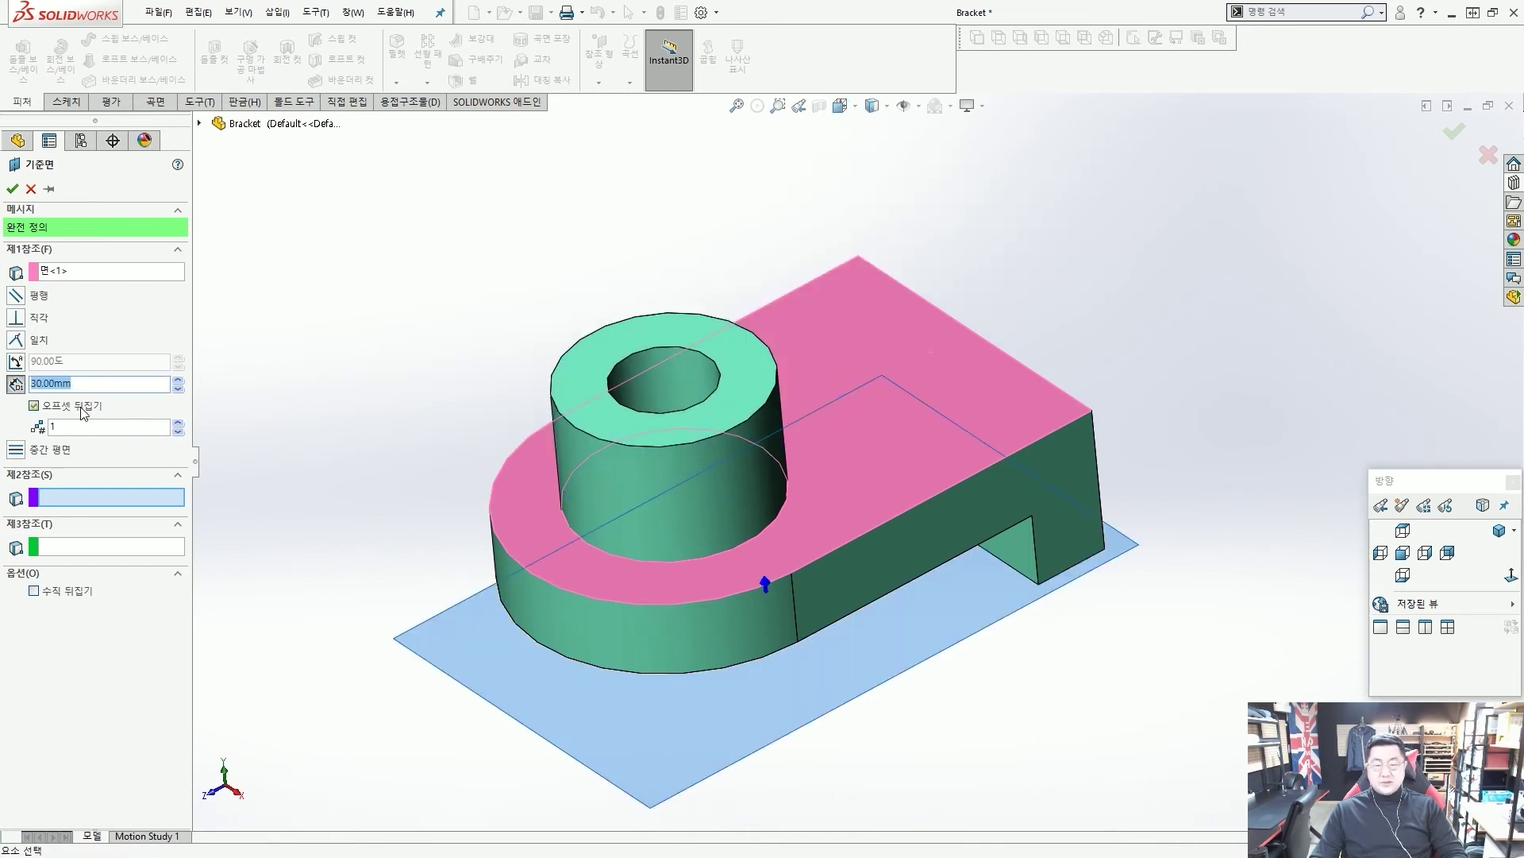
left_click(83, 412)
left_click(83, 412)
left_click(84, 412)
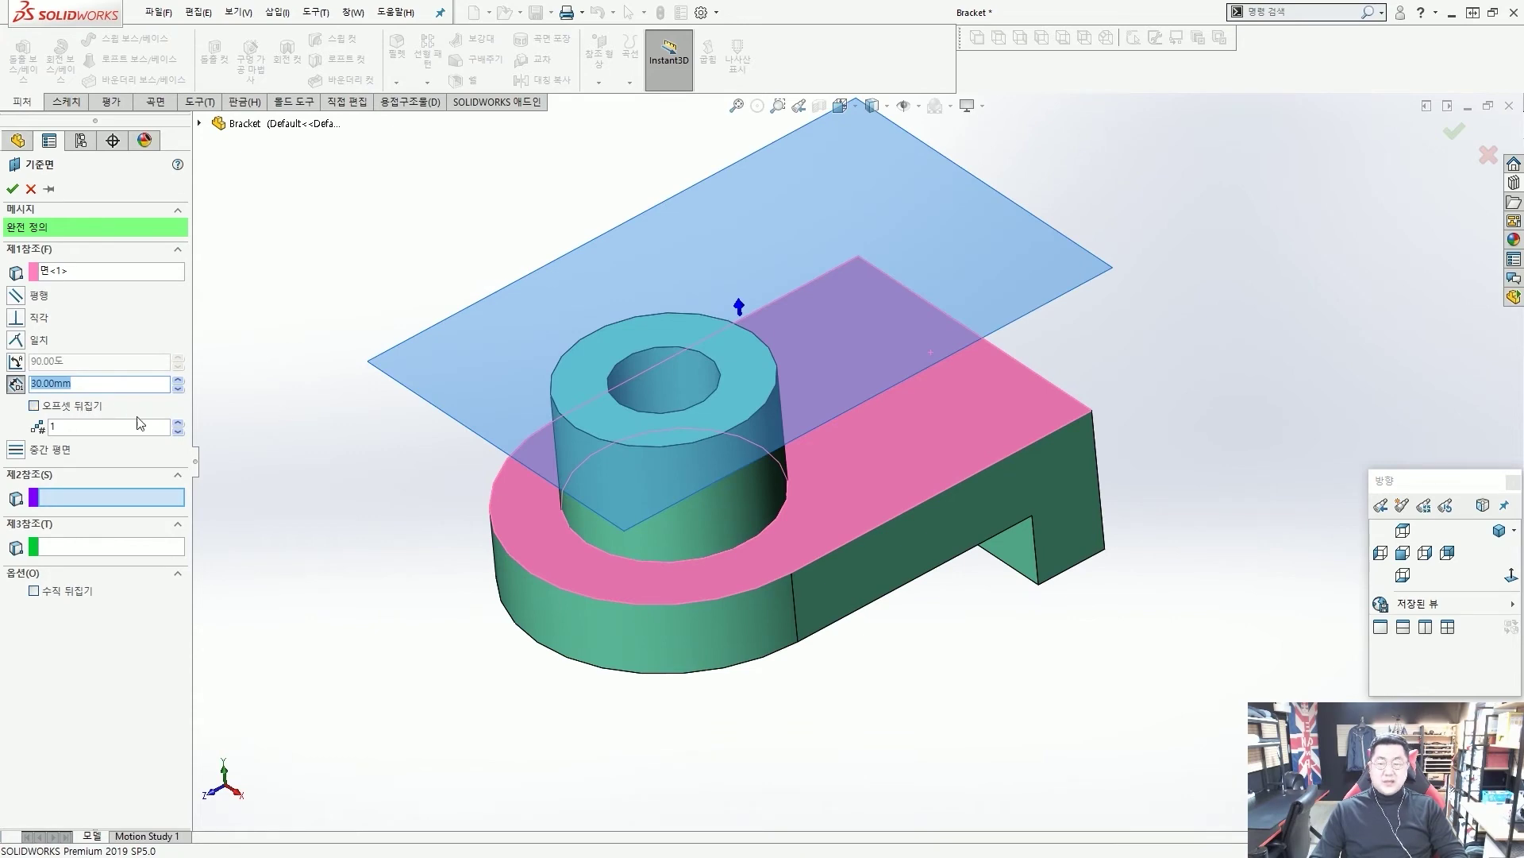
Step: Set the number of offset planes to 3 and finish creating the reference planes
left_click(54, 427)
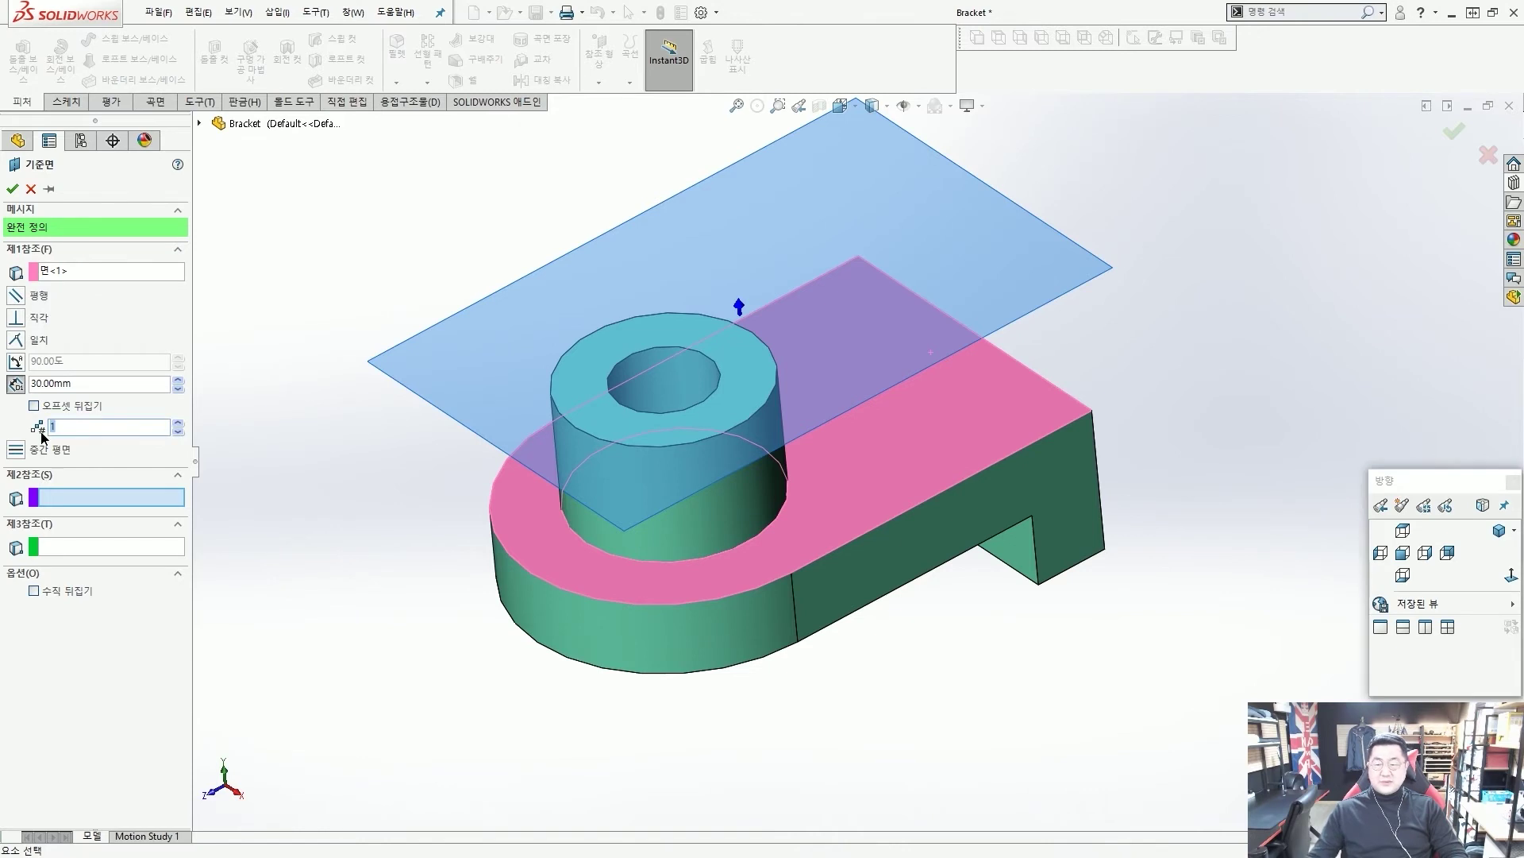
key("BackSpace")
type("3")
scroll(620, 392, "up", 3)
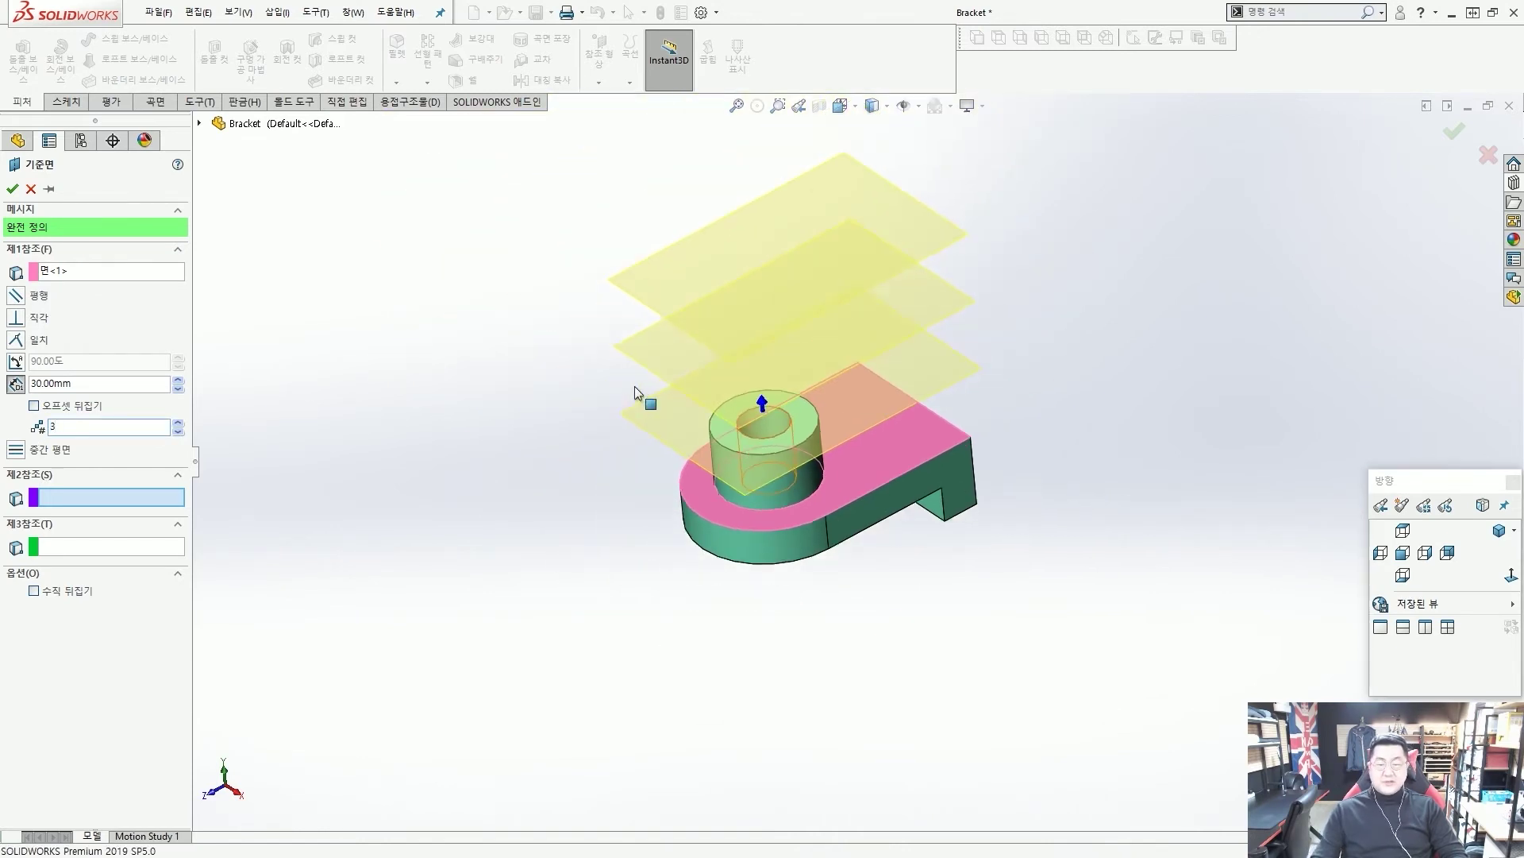
mouse_move(675, 476)
left_mouse_down()
mouse_move(680, 441)
mouse_move(661, 436)
mouse_move(659, 386)
mouse_move(639, 386)
mouse_move(663, 328)
left_mouse_up()
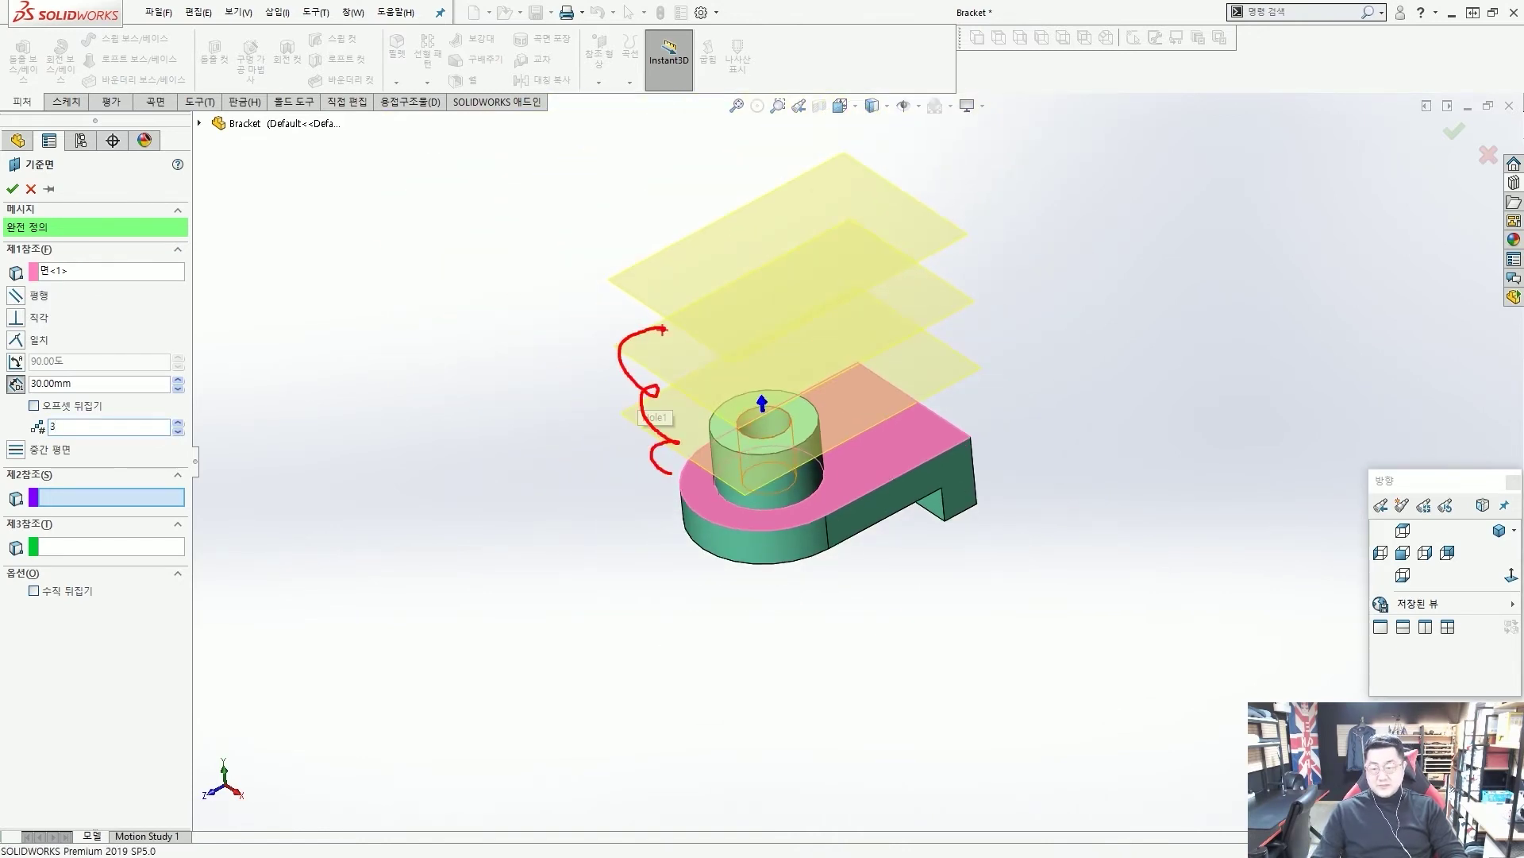
key("Return")
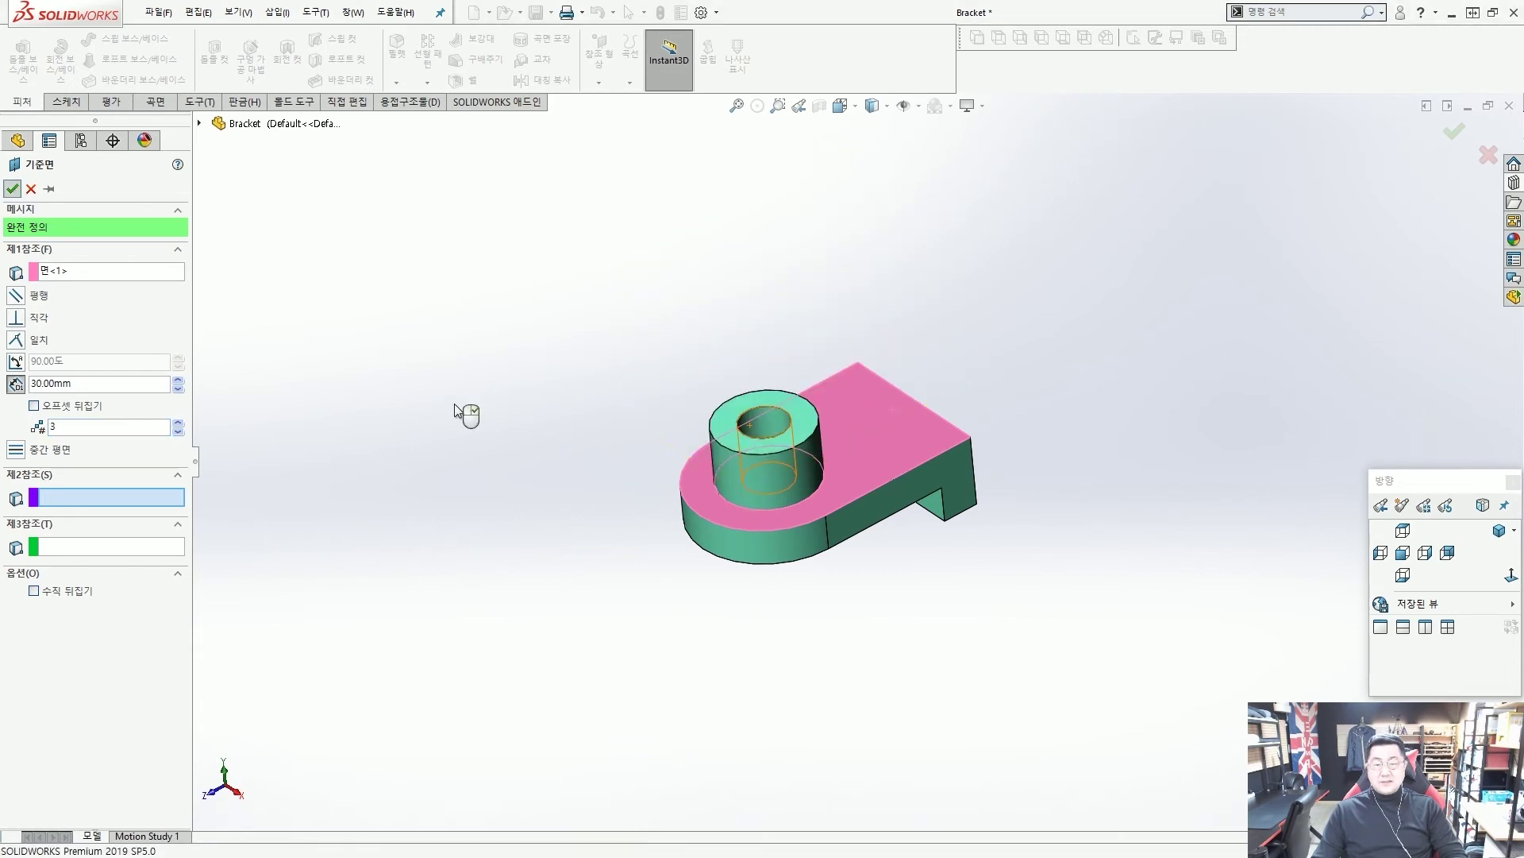
left_click(449, 387)
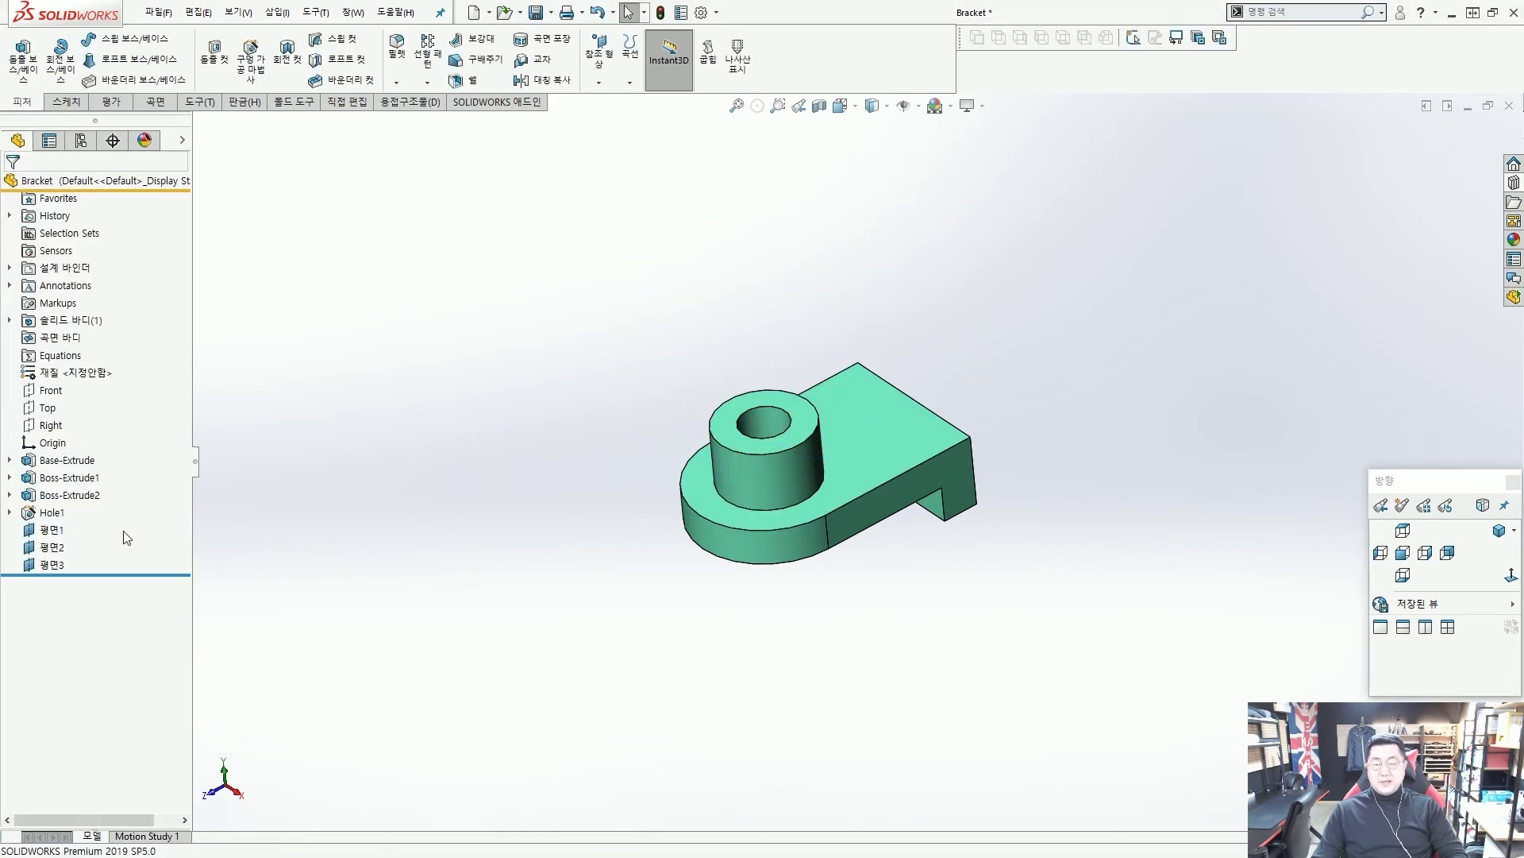
Step: Show the reference planes in the graphics area
left_click_drag(19, 515, 79, 580)
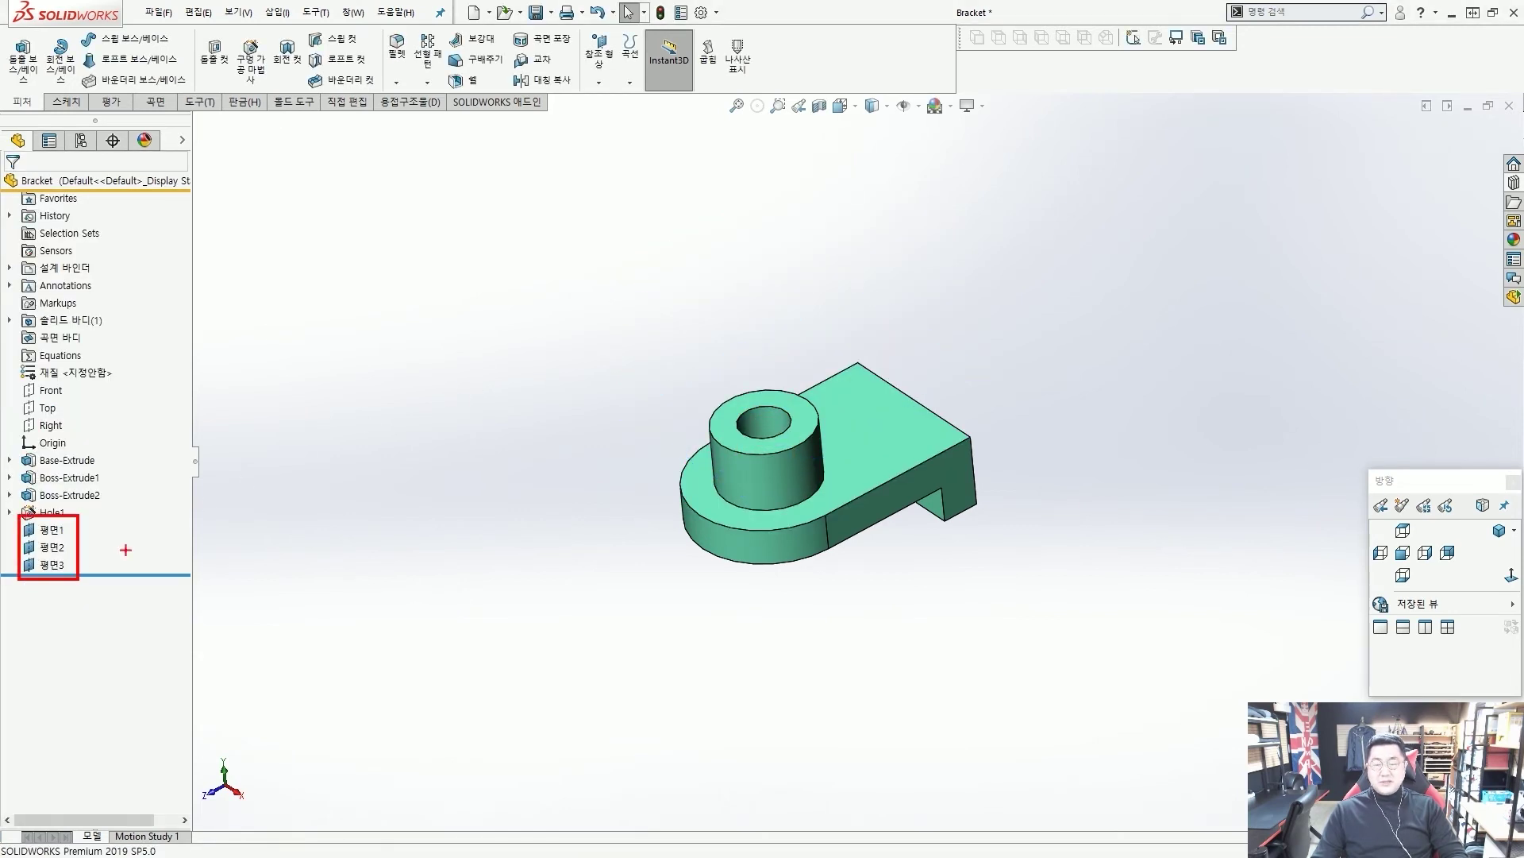
key("Escape")
left_click(905, 106)
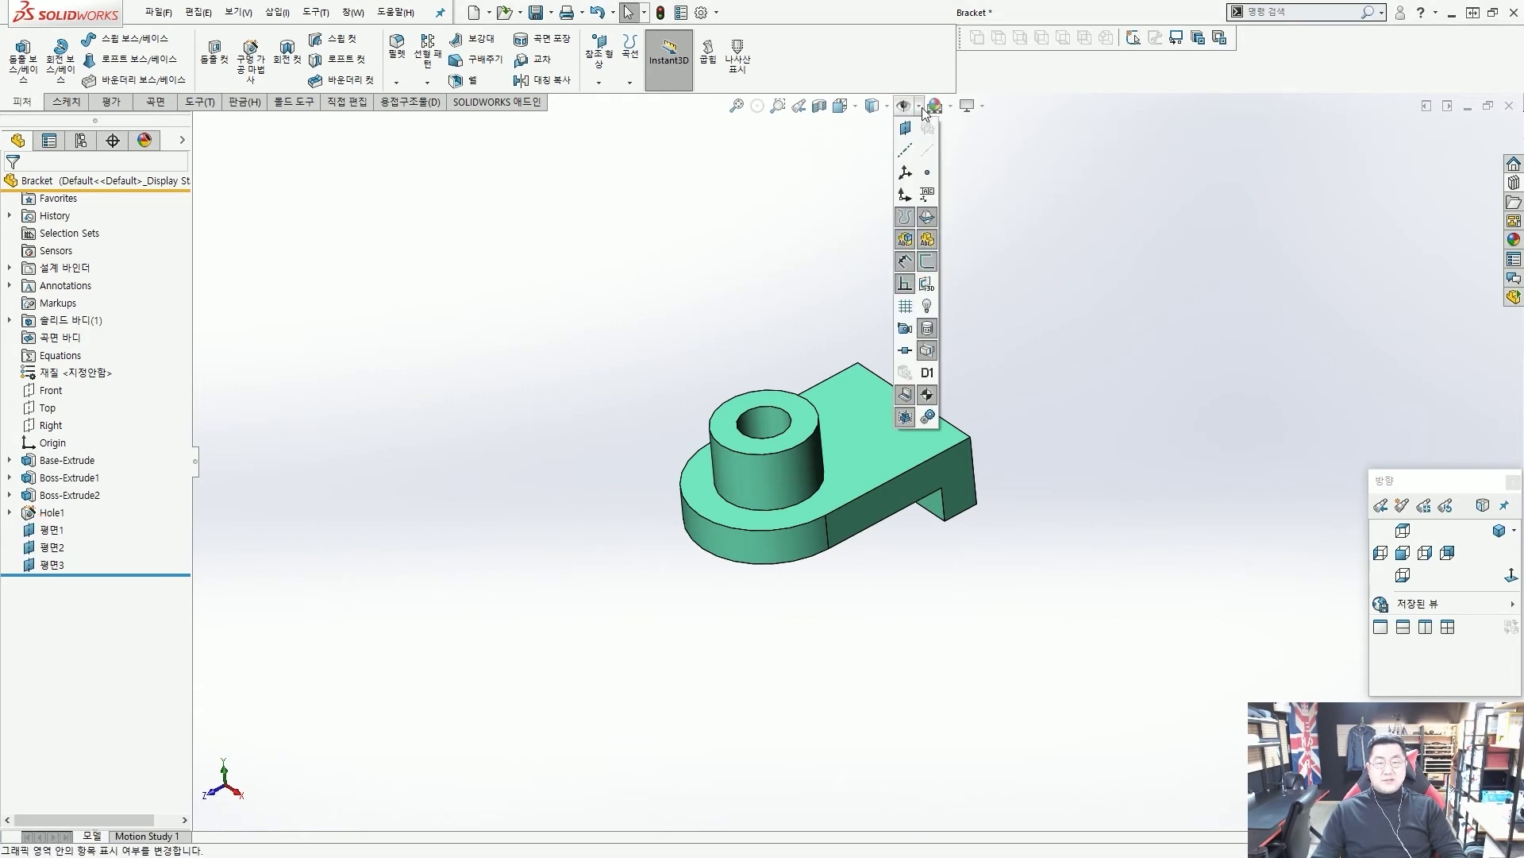
left_click(906, 126)
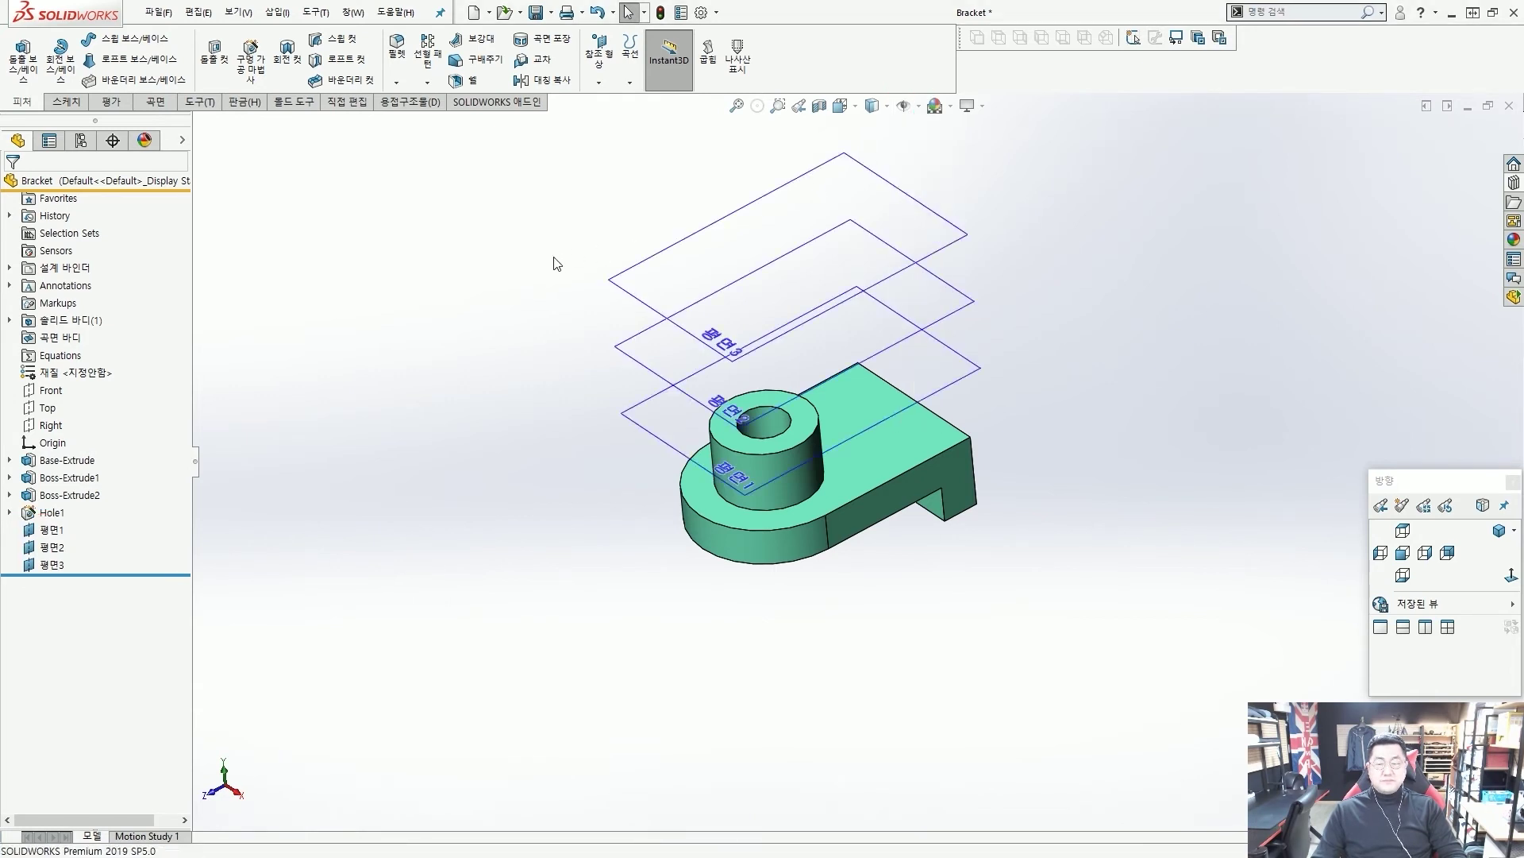
key("ctrl+2")
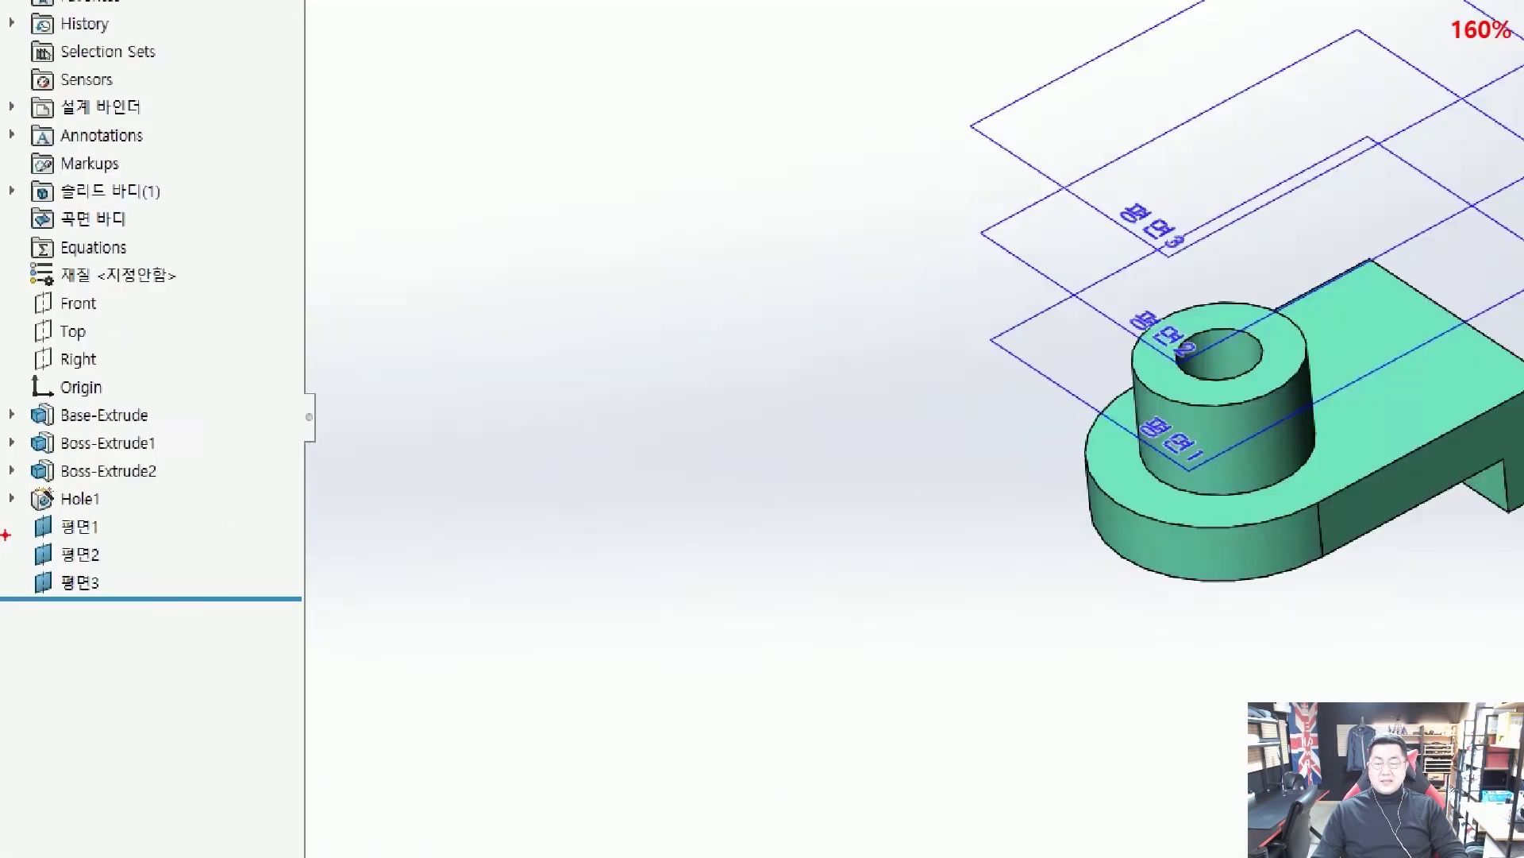
left_click_drag(12, 521, 151, 618)
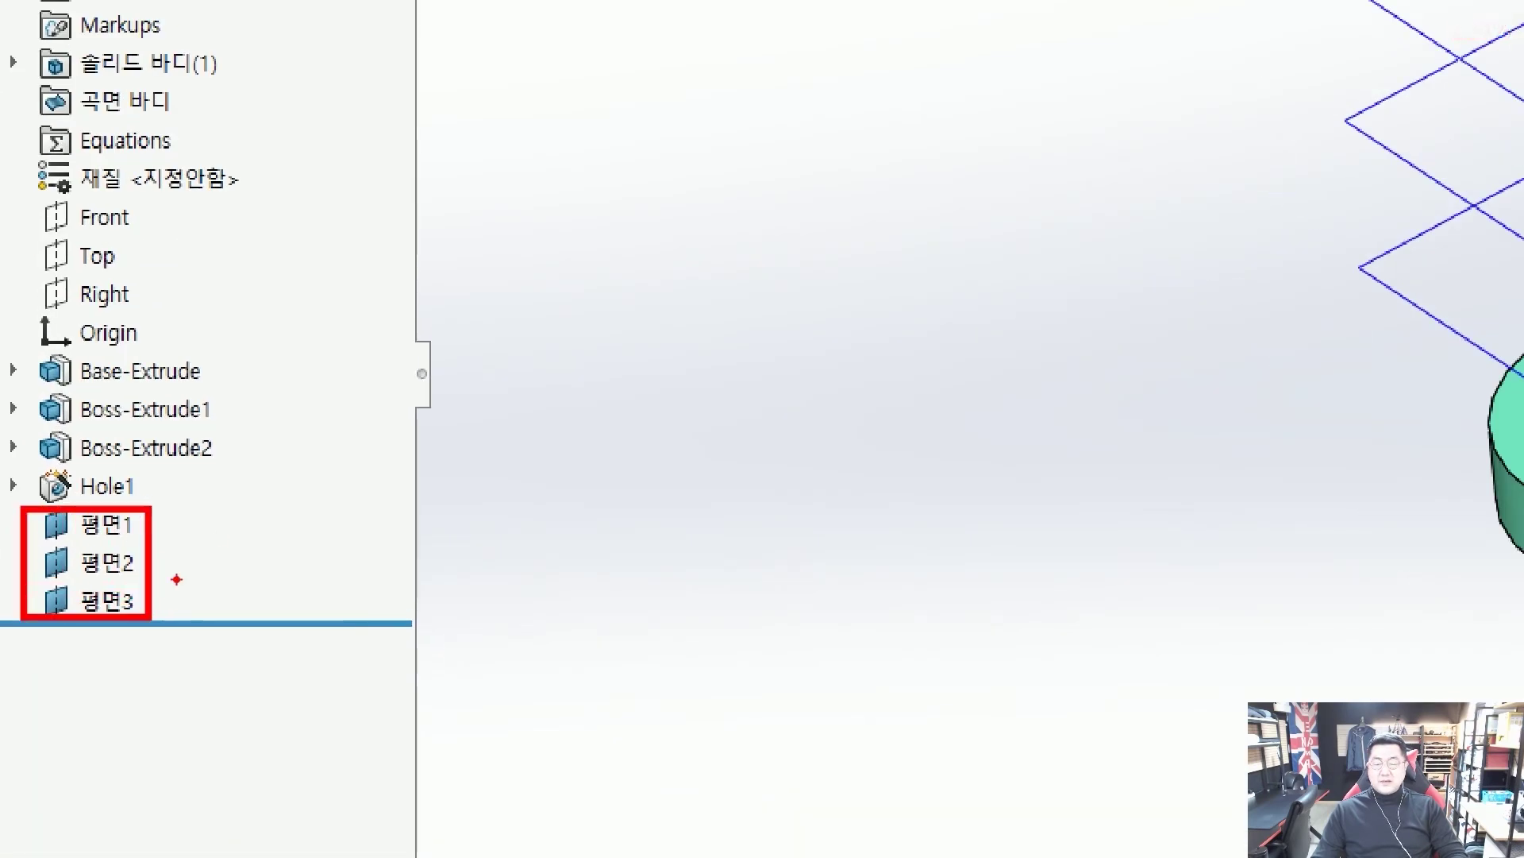
mouse_move(191, 514)
left_mouse_down()
mouse_move(272, 501)
mouse_move(181, 566)
left_mouse_up()
mouse_move(270, 597)
left_mouse_down()
mouse_move(179, 613)
mouse_move(221, 624)
left_mouse_up()
key("Escape")
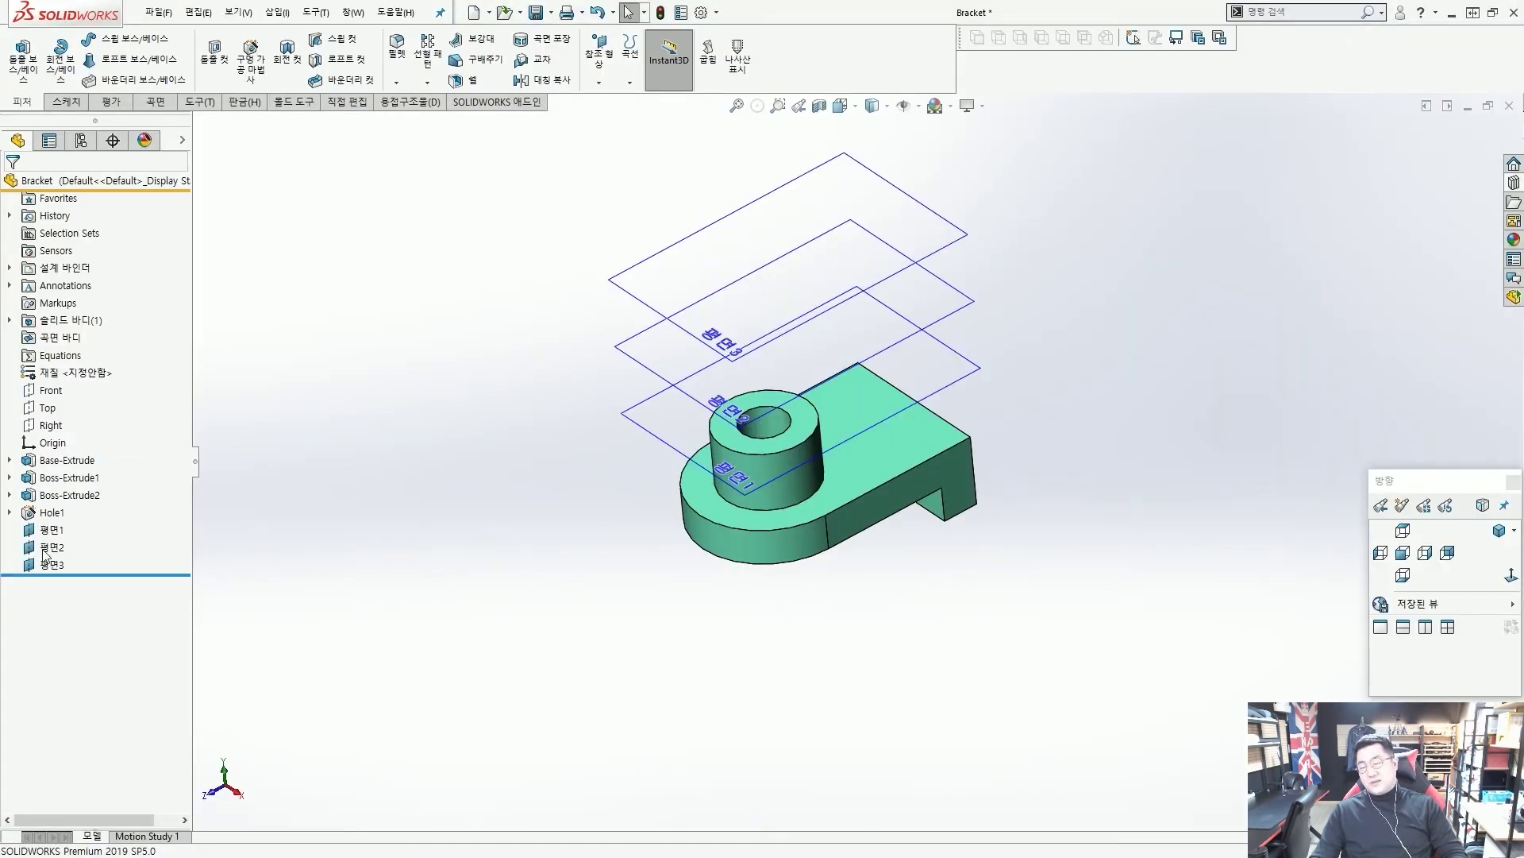
Step: Examine the offset planes' parent reference and their distances from the bracket's face, checking each of the three planes in turn
mouse_move(44, 554)
left_click_drag(80, 543, 72, 521)
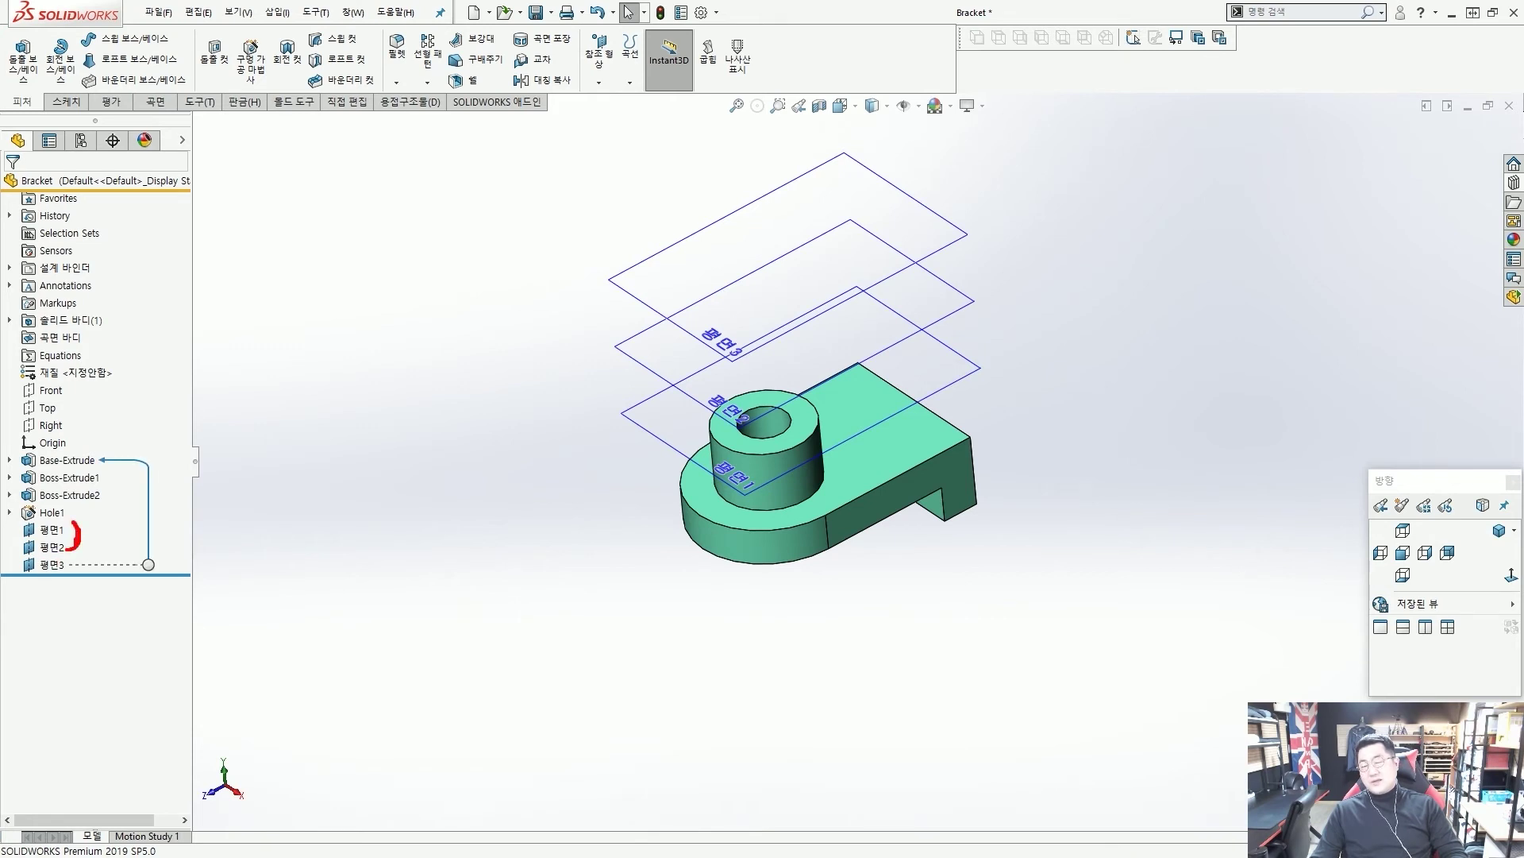
left_click_drag(93, 470, 88, 445)
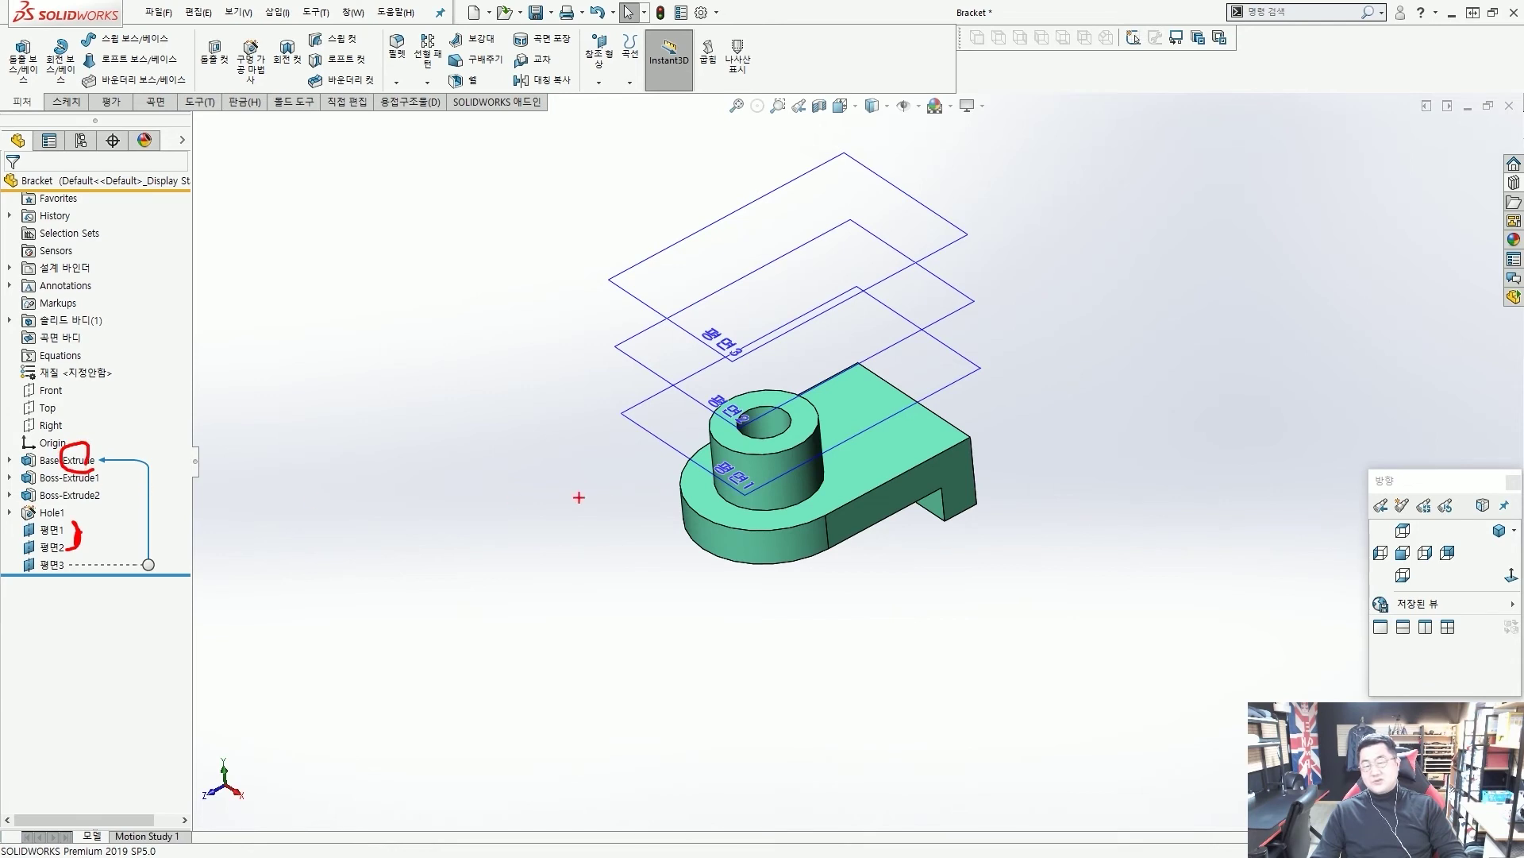
left_click(664, 435)
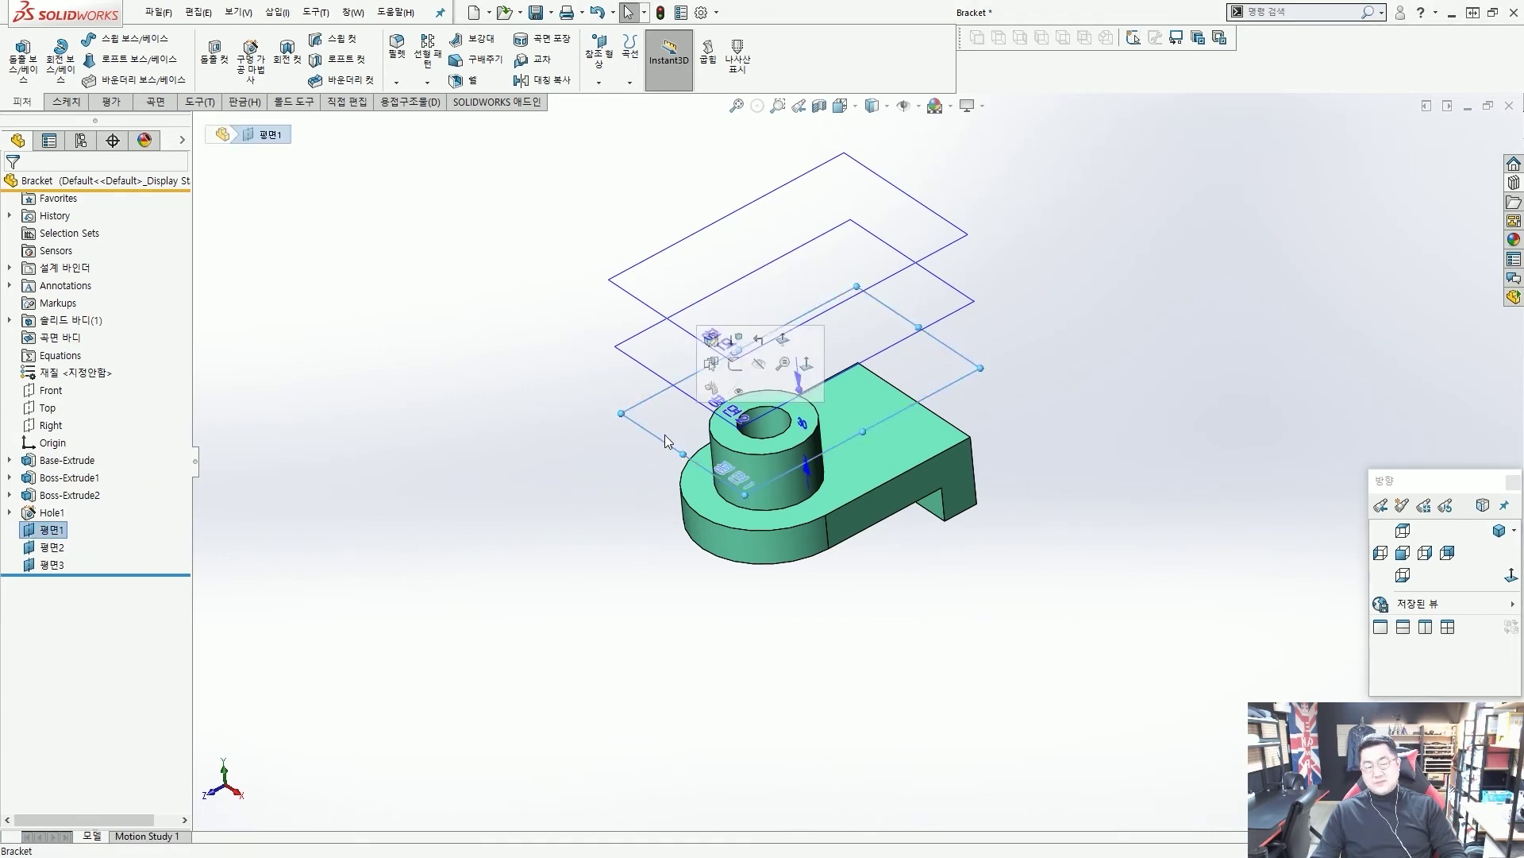
left_click(647, 364)
left_click(683, 262)
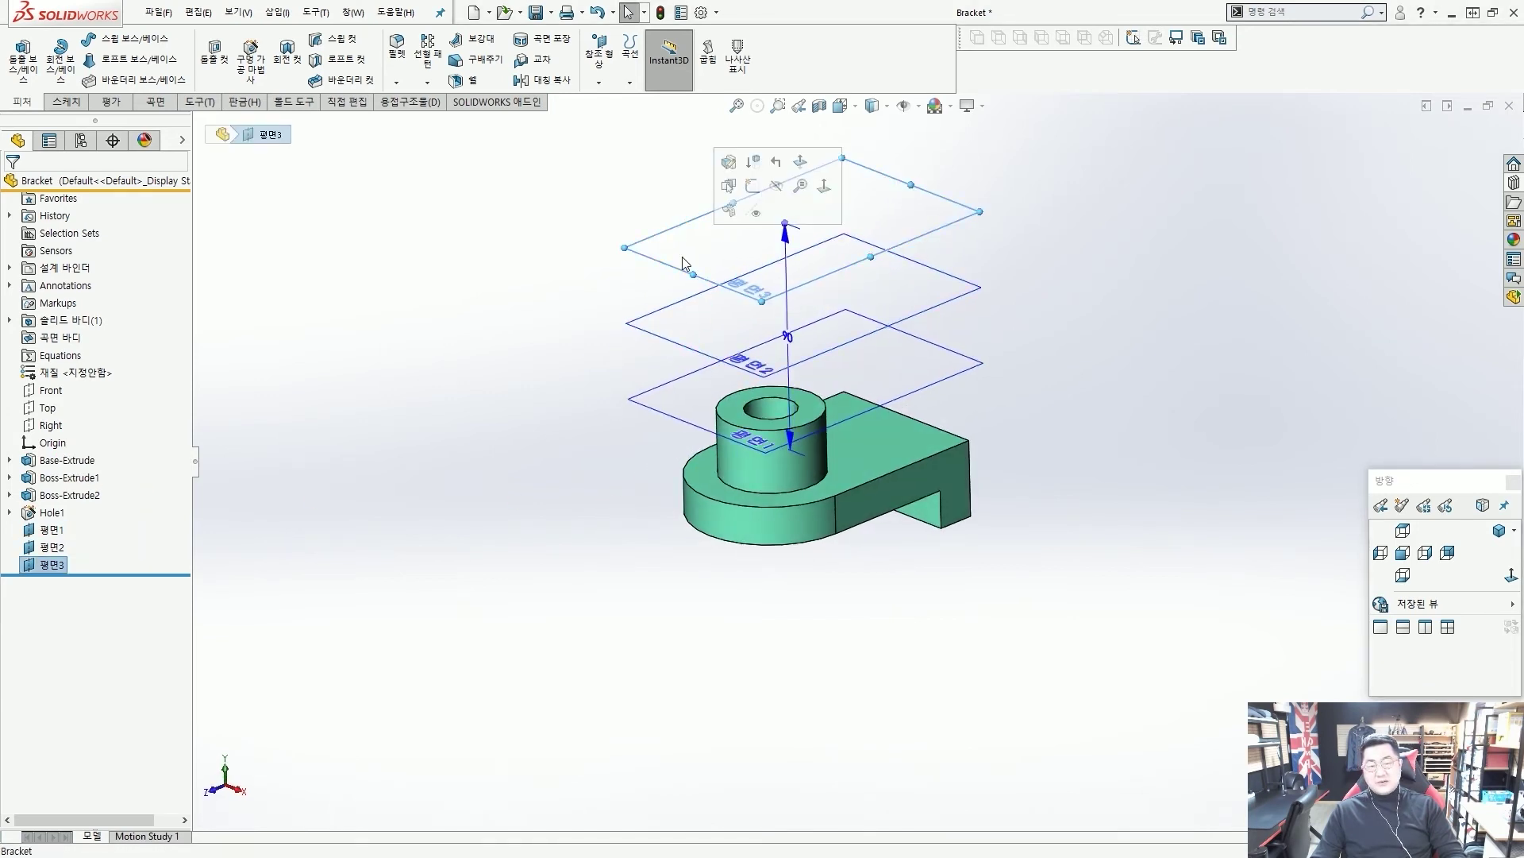
middle_click_drag(683, 262, 826, 337)
key("Escape")
scroll(825, 338, "down", 1)
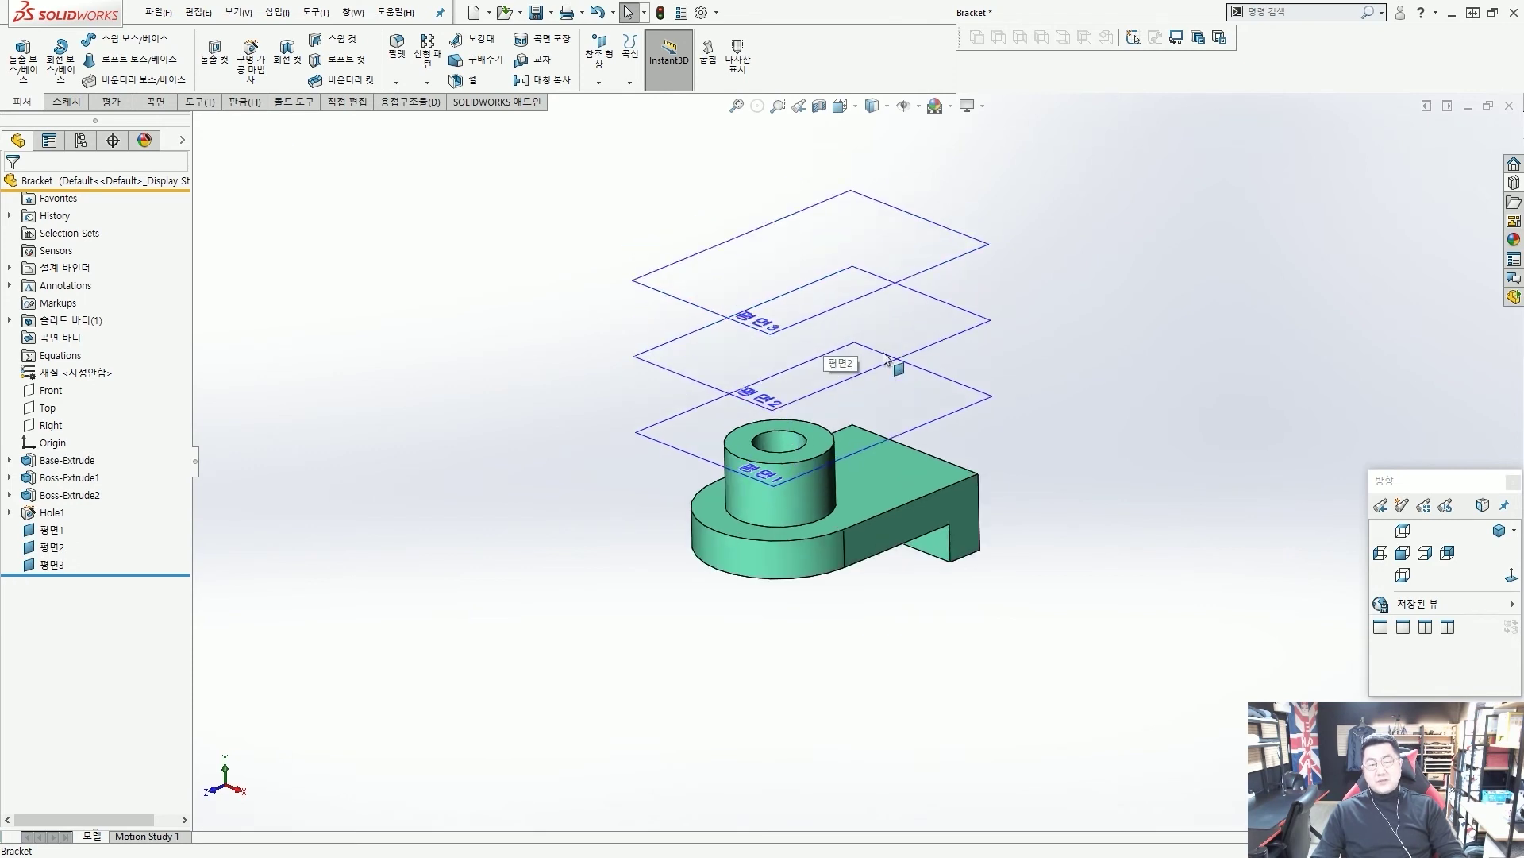
key("ctrl+2")
mouse_move(992, 319)
left_mouse_down()
mouse_move(929, 314)
mouse_move(1007, 338)
left_mouse_up()
left_click_drag(637, 359, 664, 371)
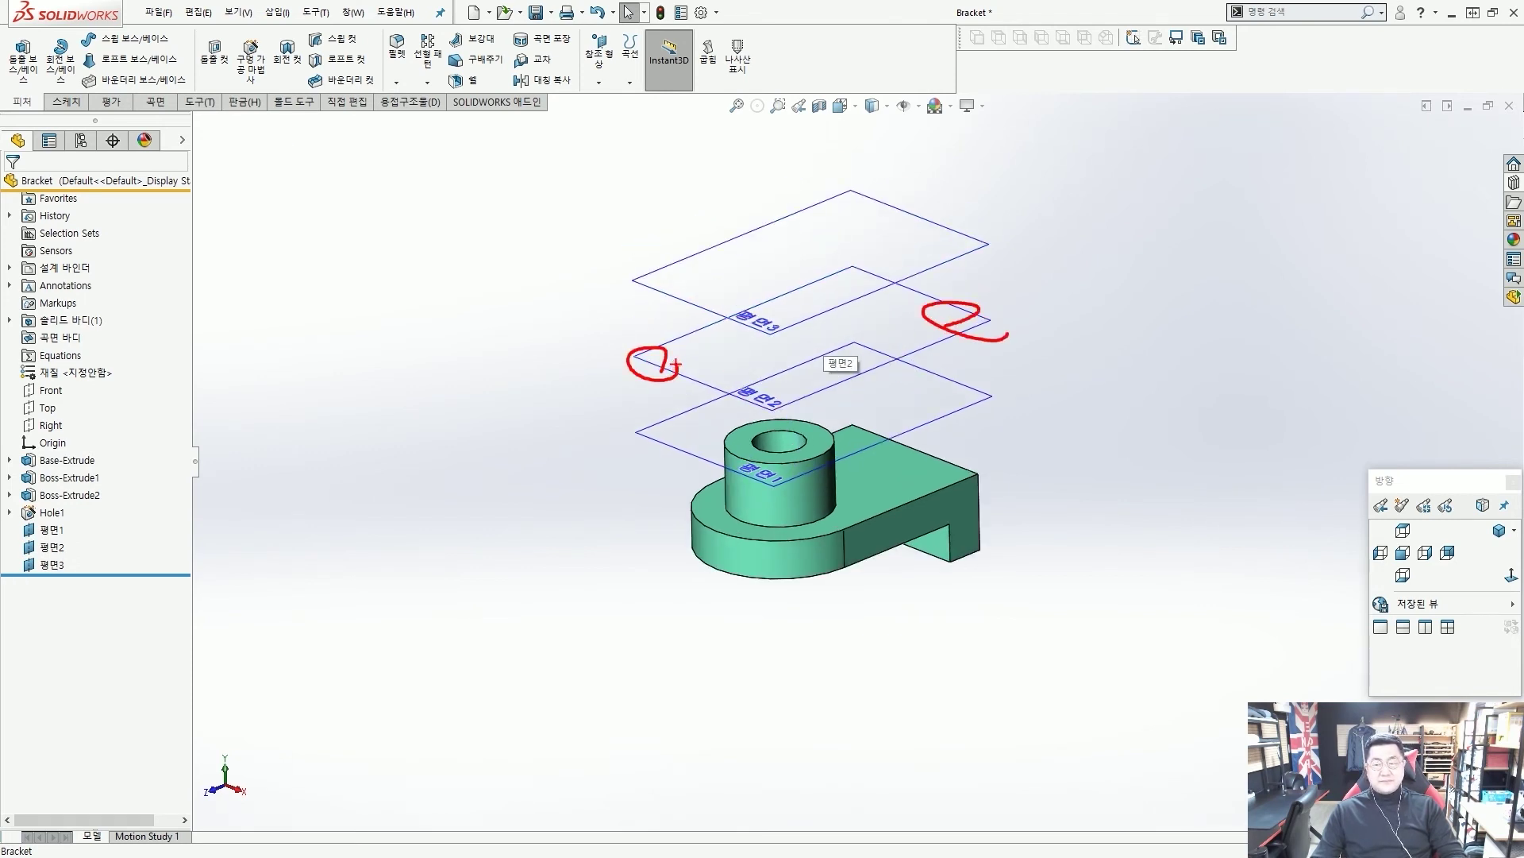
key("Escape")
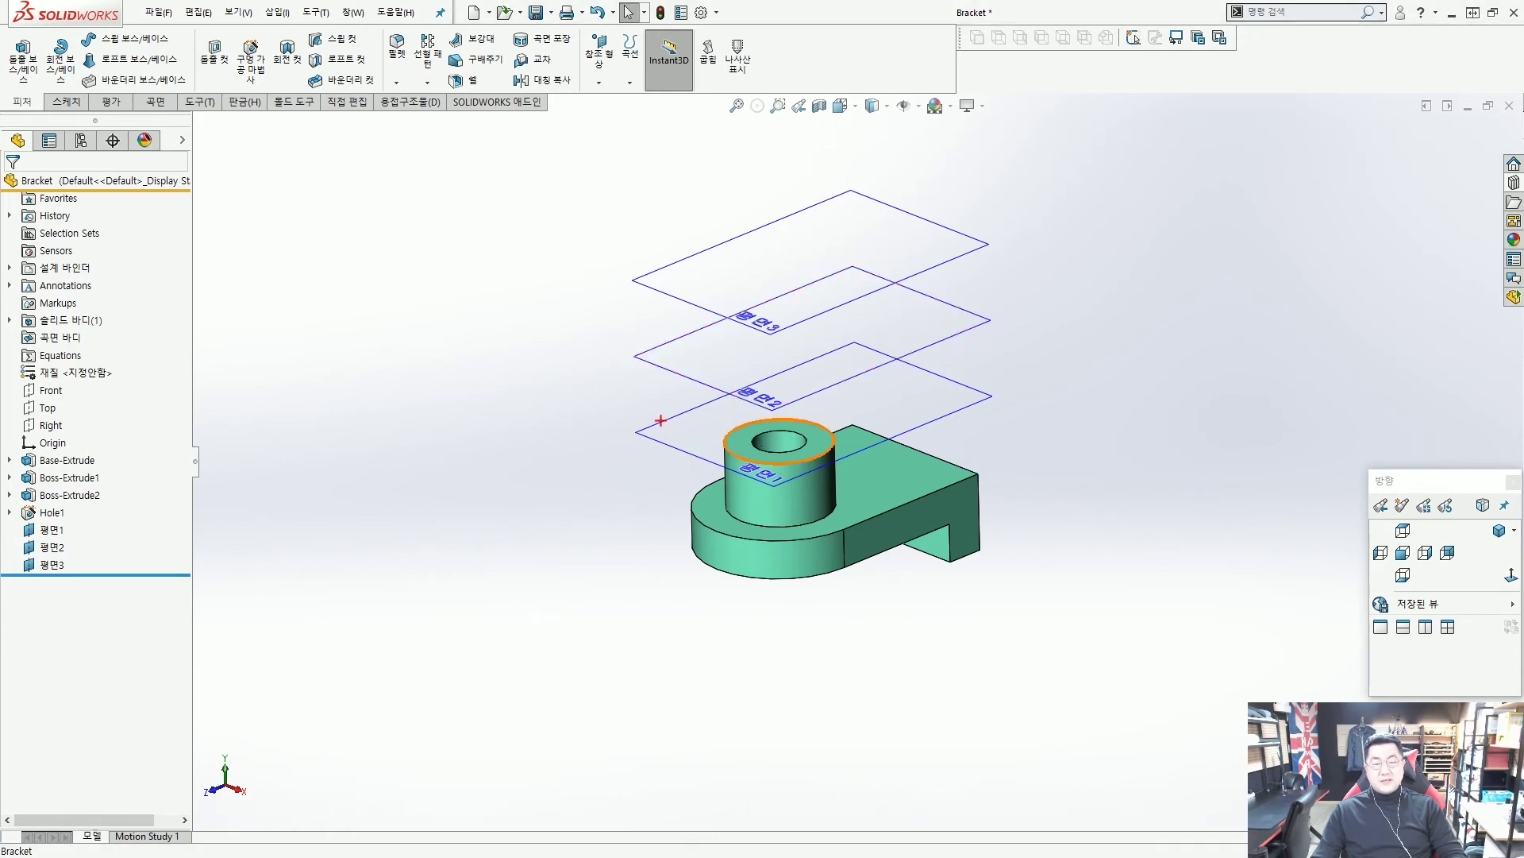
key("ctrl+2")
mouse_move(688, 513)
left_mouse_down()
mouse_move(593, 270)
mouse_move(701, 201)
left_mouse_up()
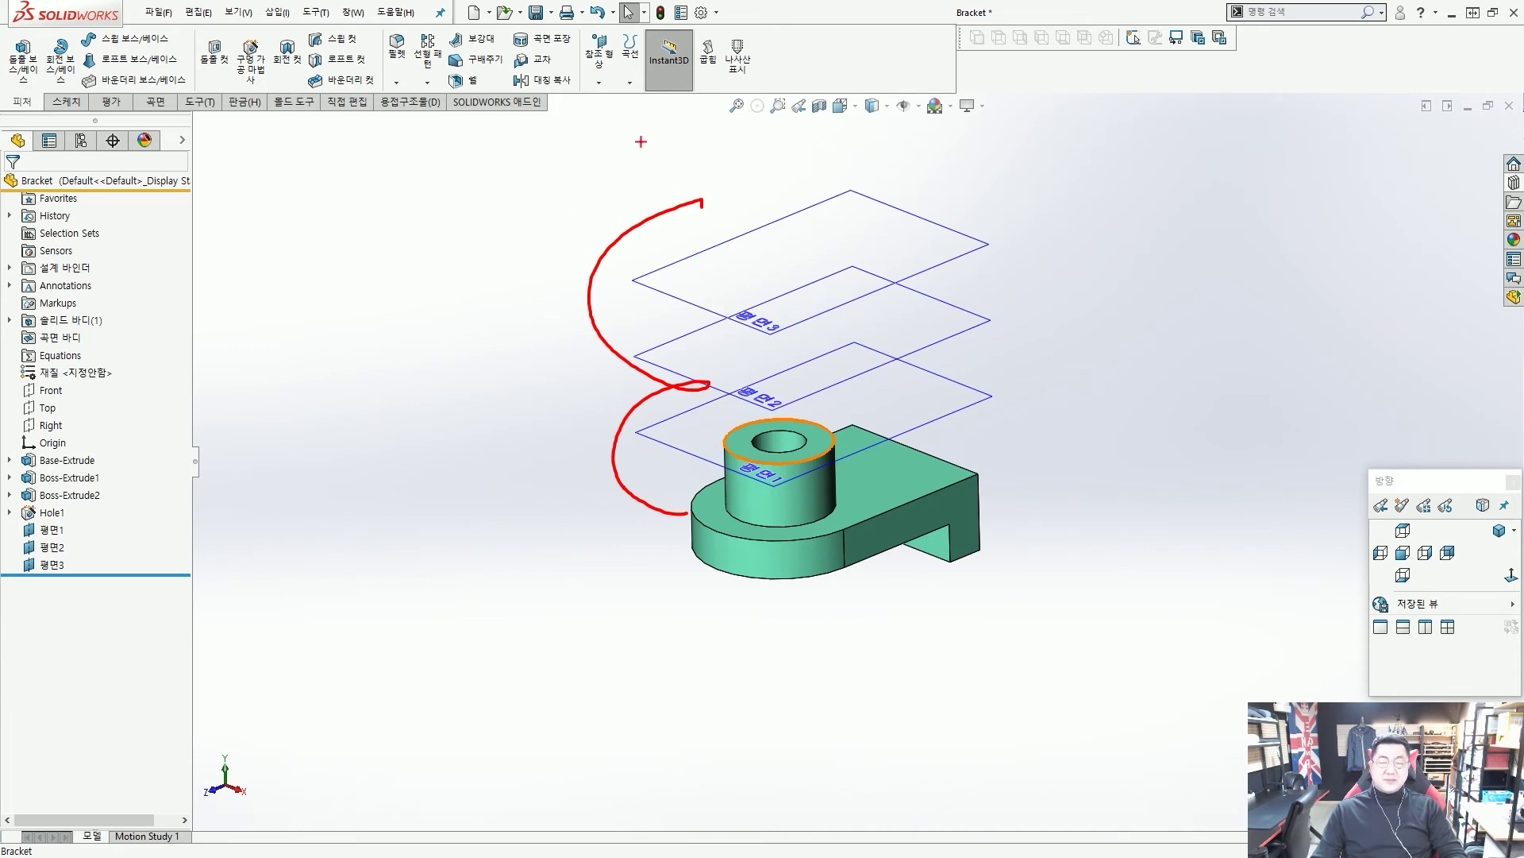
key("Escape")
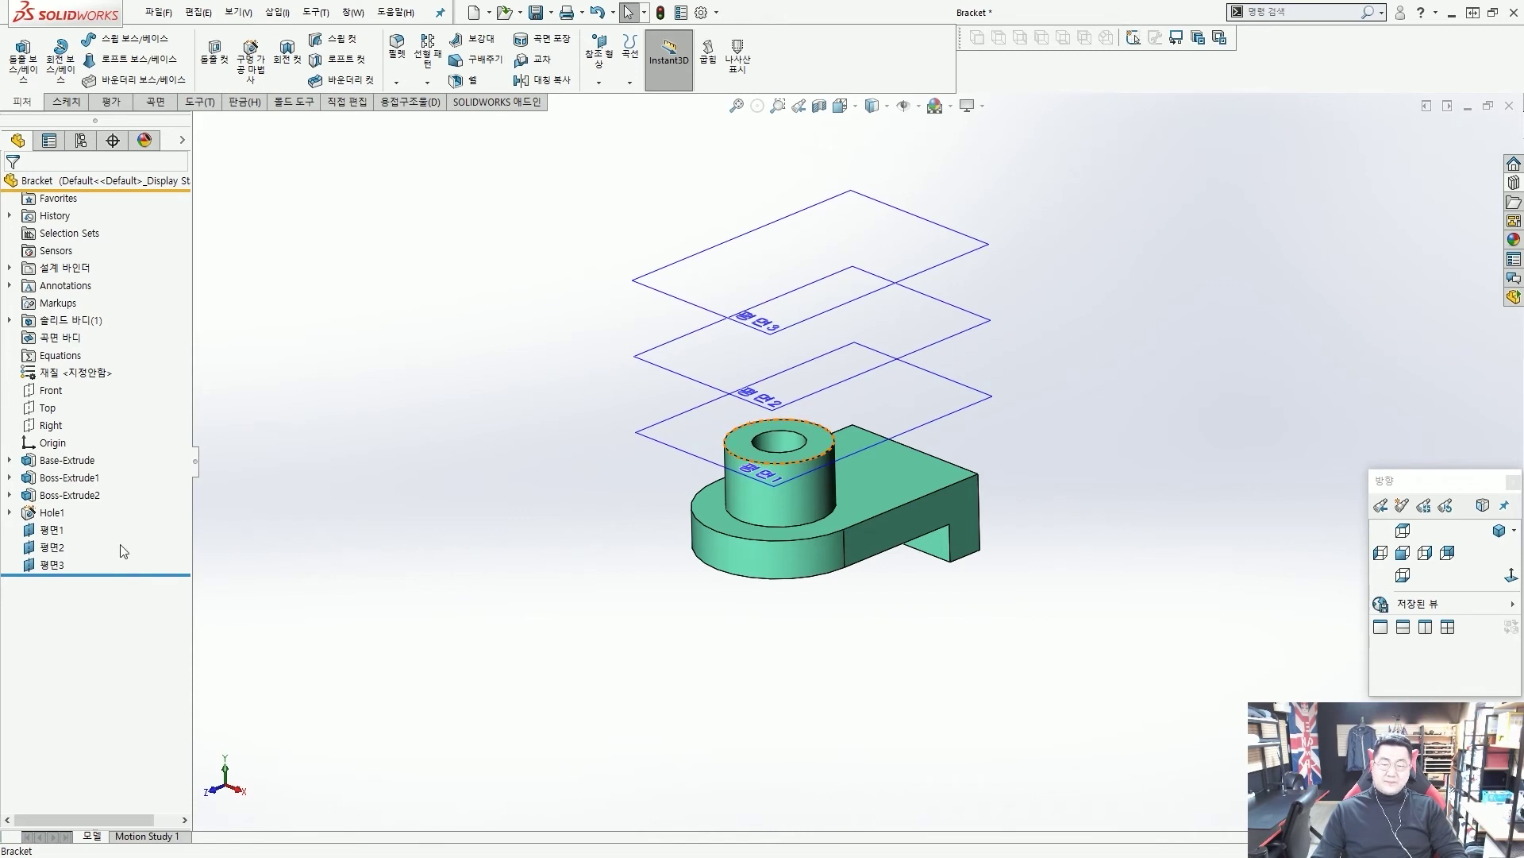
Step: Delete the middle of the three offset reference planes above the bracket
left_click(52, 548)
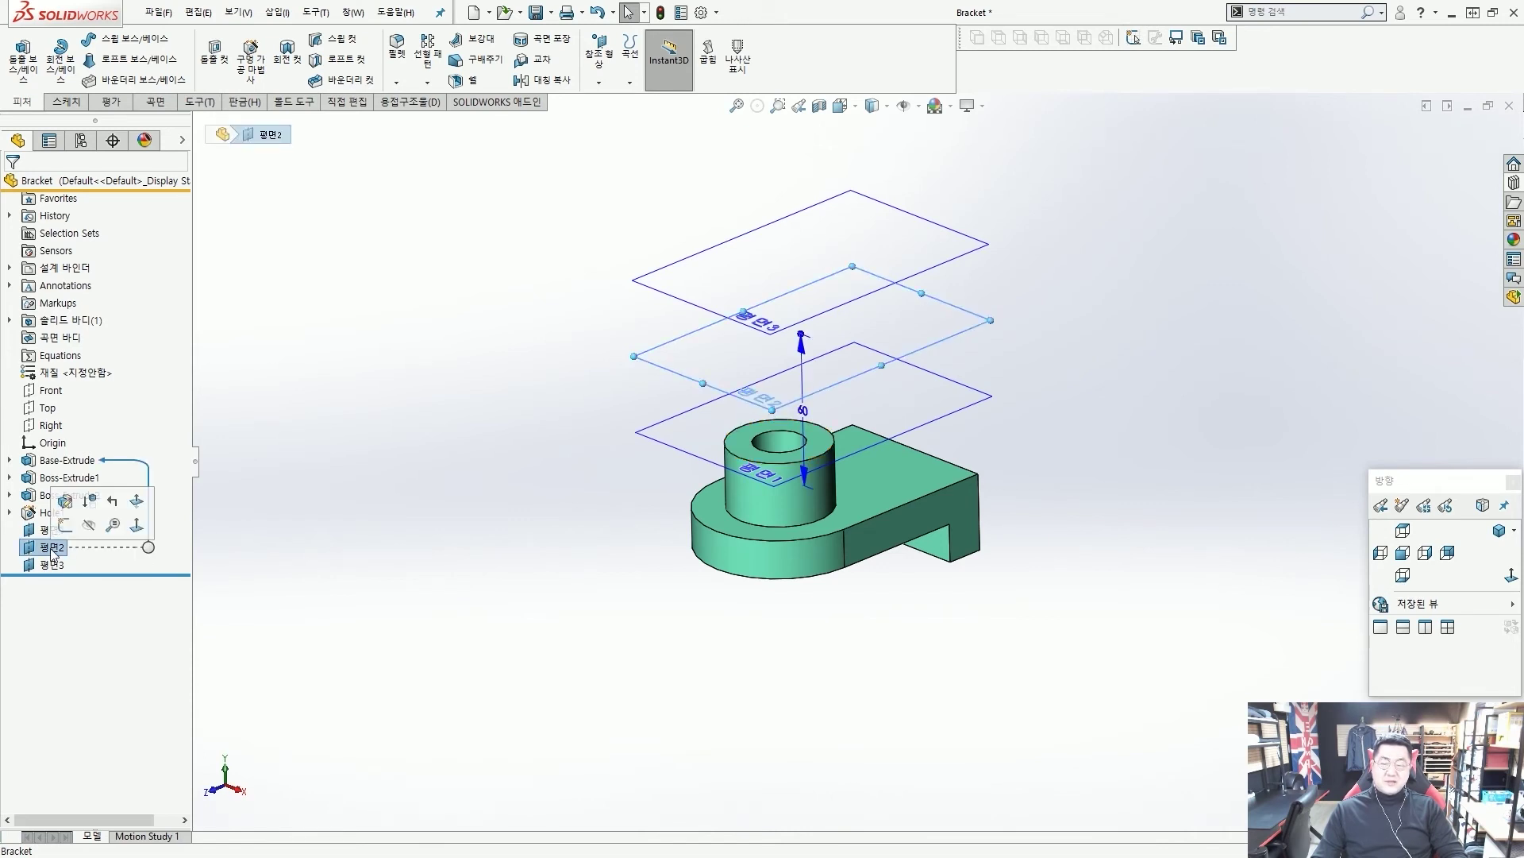
key("Delete")
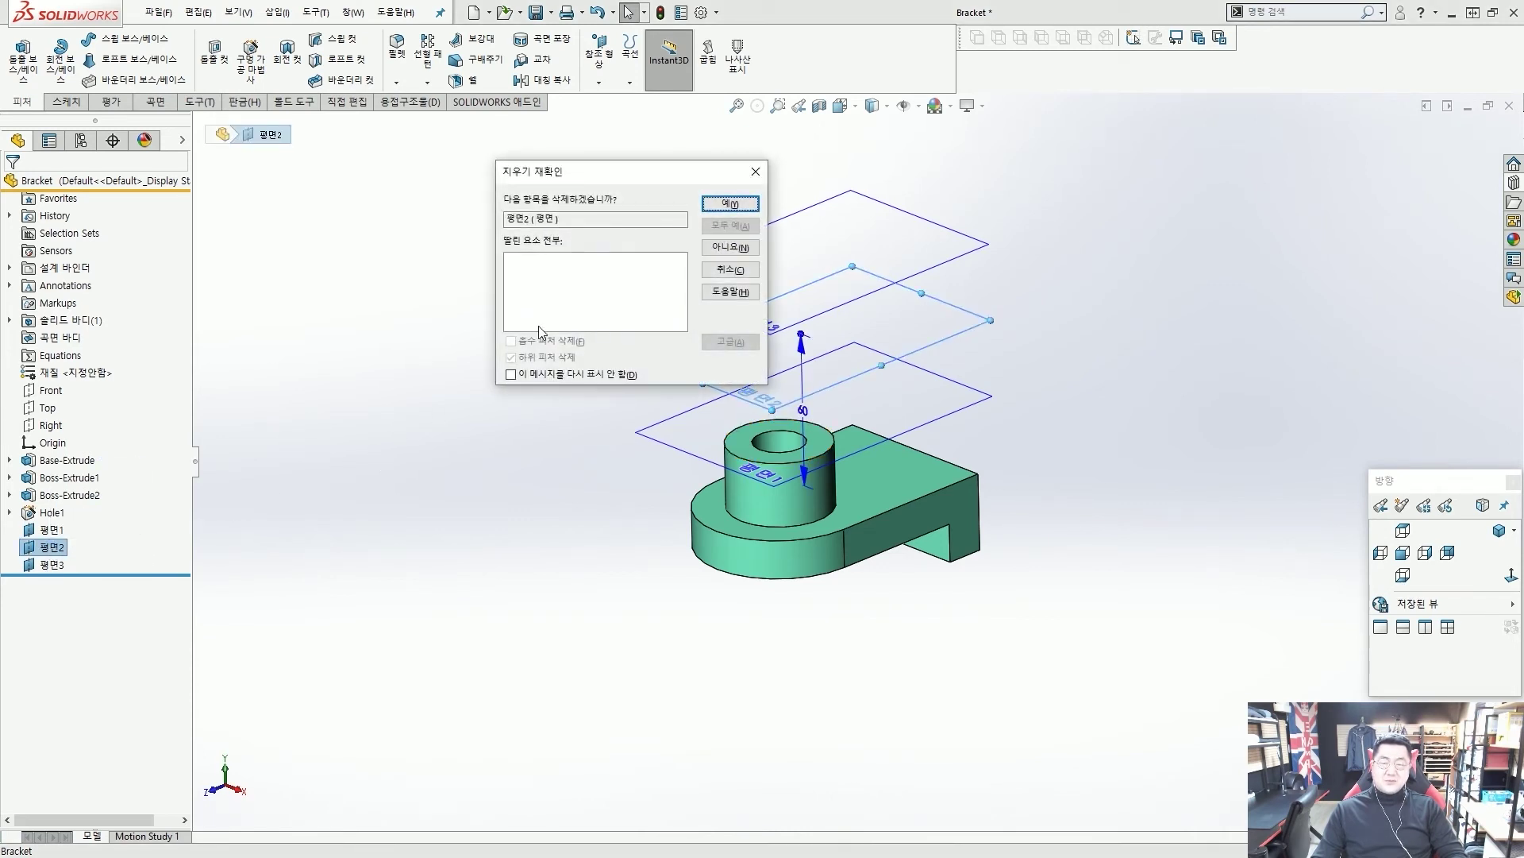
key("Return")
left_click_drag(826, 260, 695, 352)
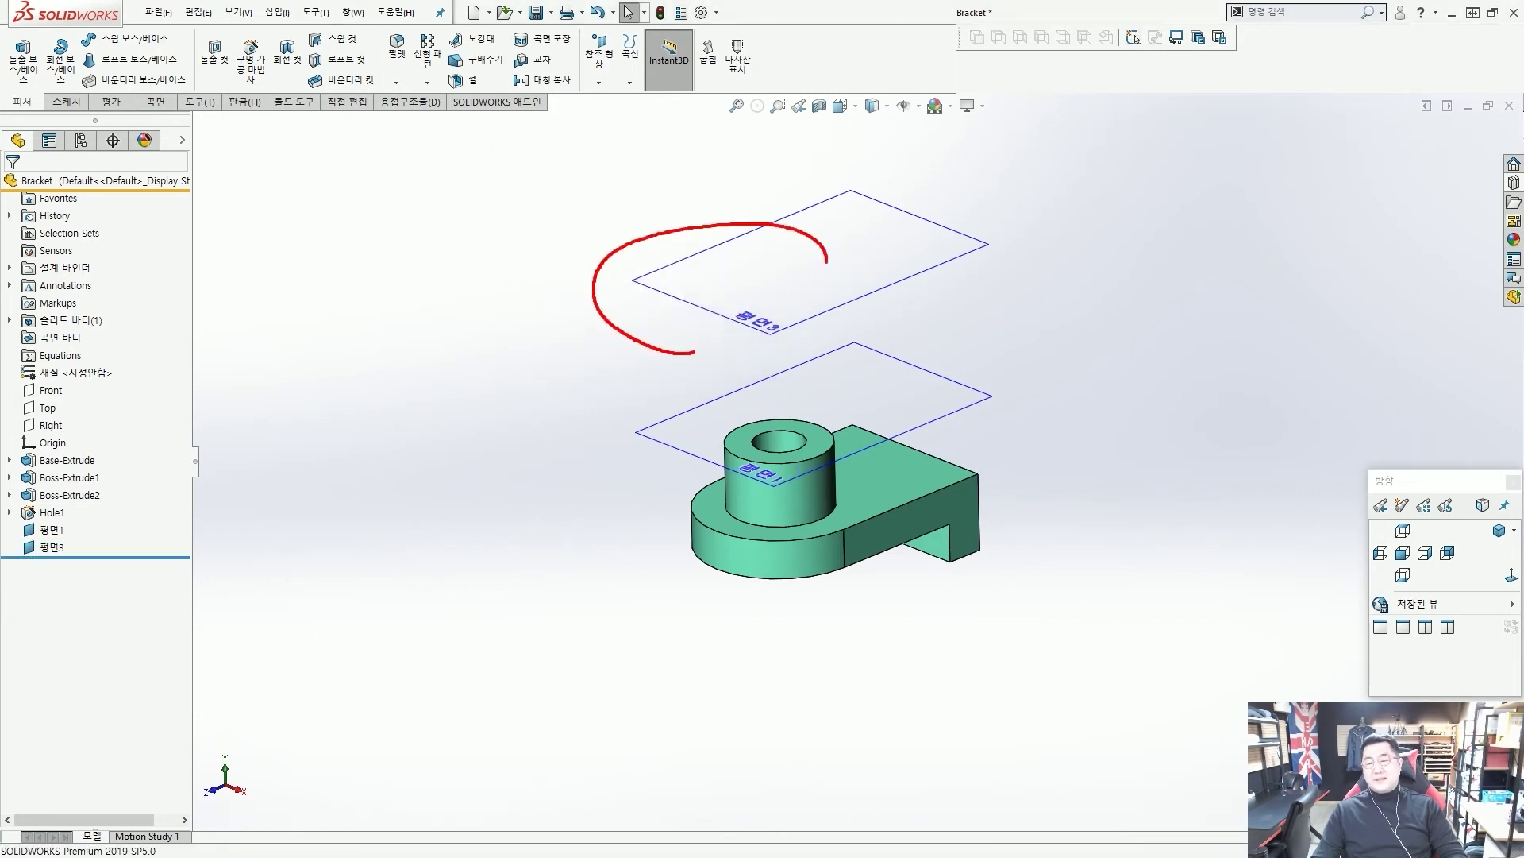
key("Escape")
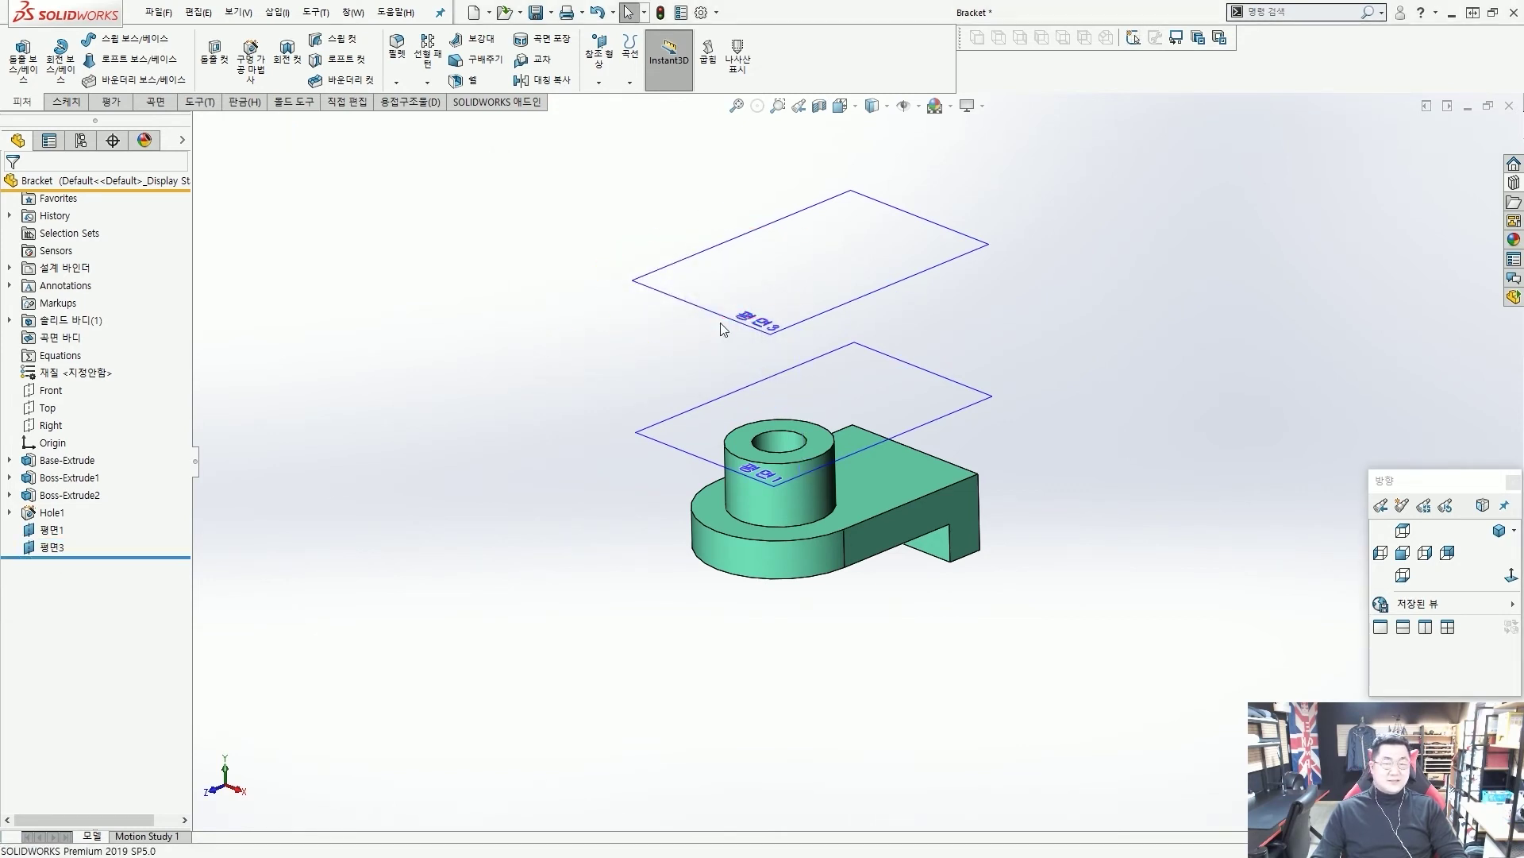
Step: Hide the two remaining offset planes above the bracket
left_click(934, 233)
left_click(1031, 169)
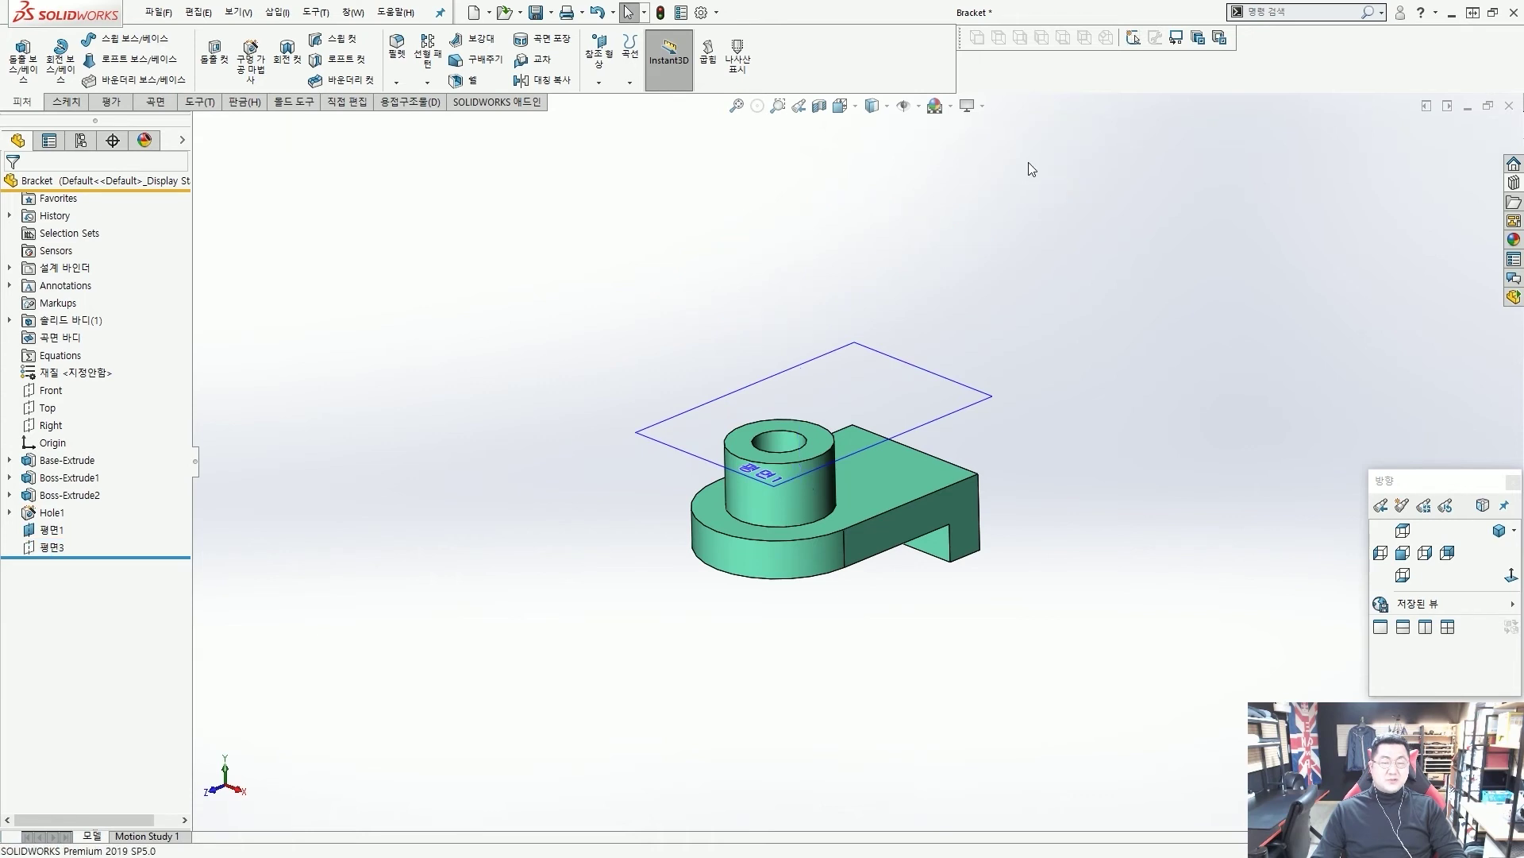
left_click(931, 374)
left_click(1024, 312)
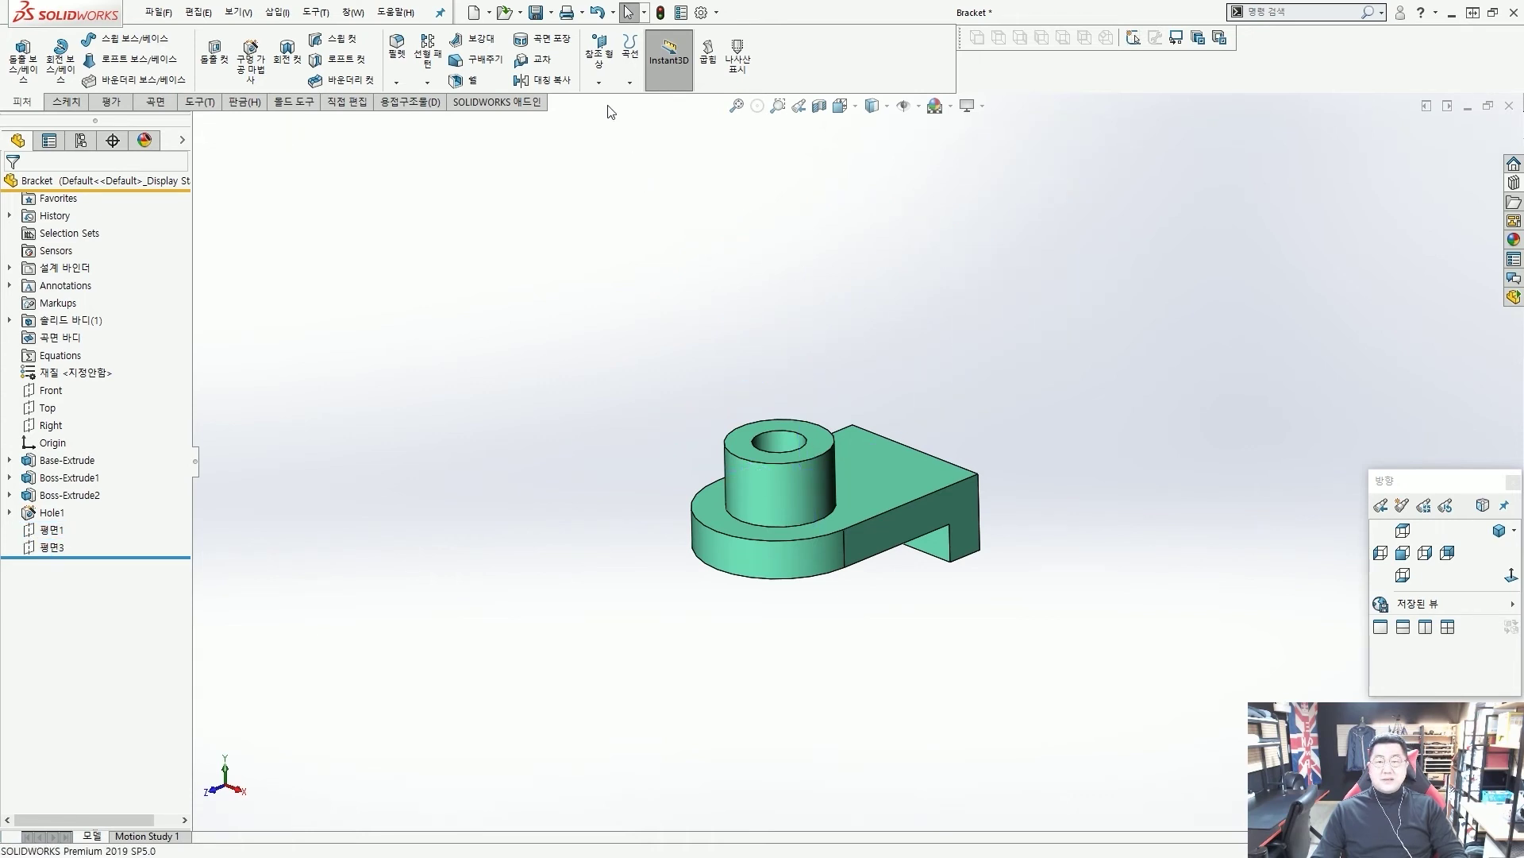
Step: Start a new reference plane with the bracket's flat upper face as first reference and that face's straight end edge as second reference
left_click(601, 72)
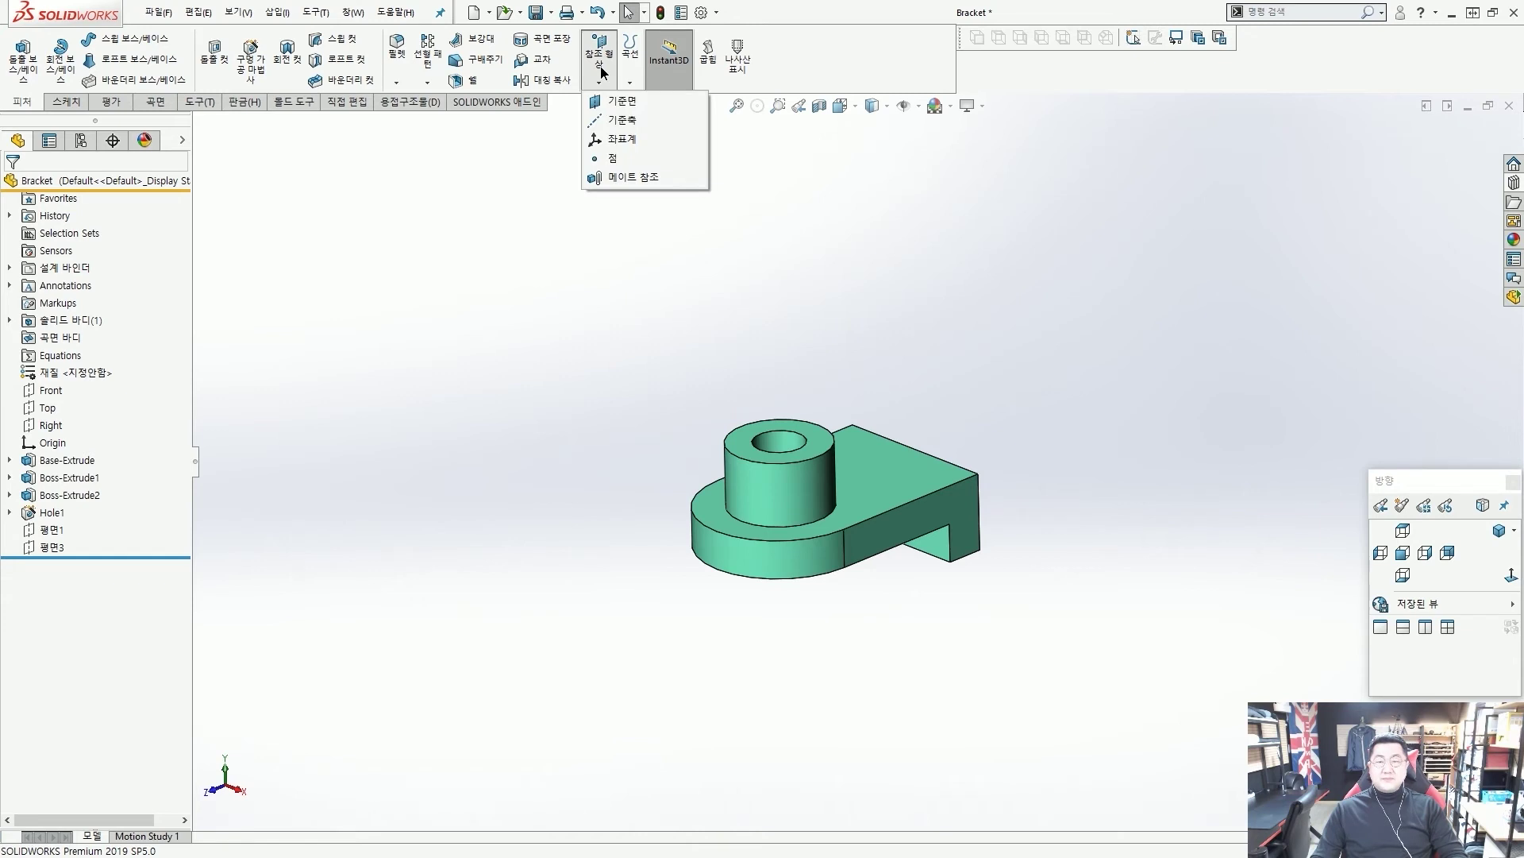
left_click(617, 103)
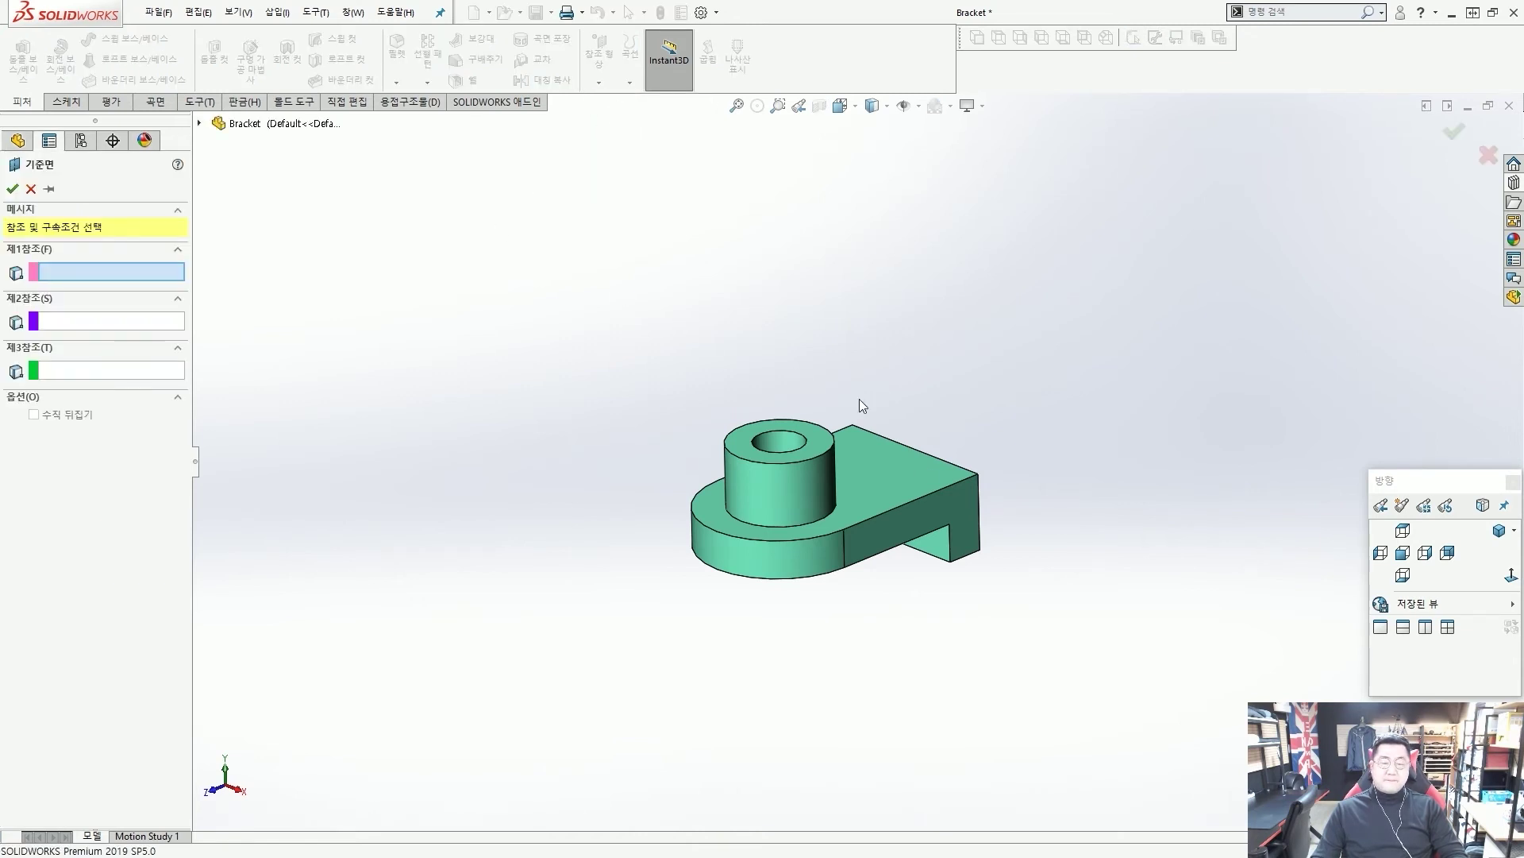
scroll(859, 398, "down", 2)
middle_click_drag(859, 399, 864, 438)
left_click(863, 438)
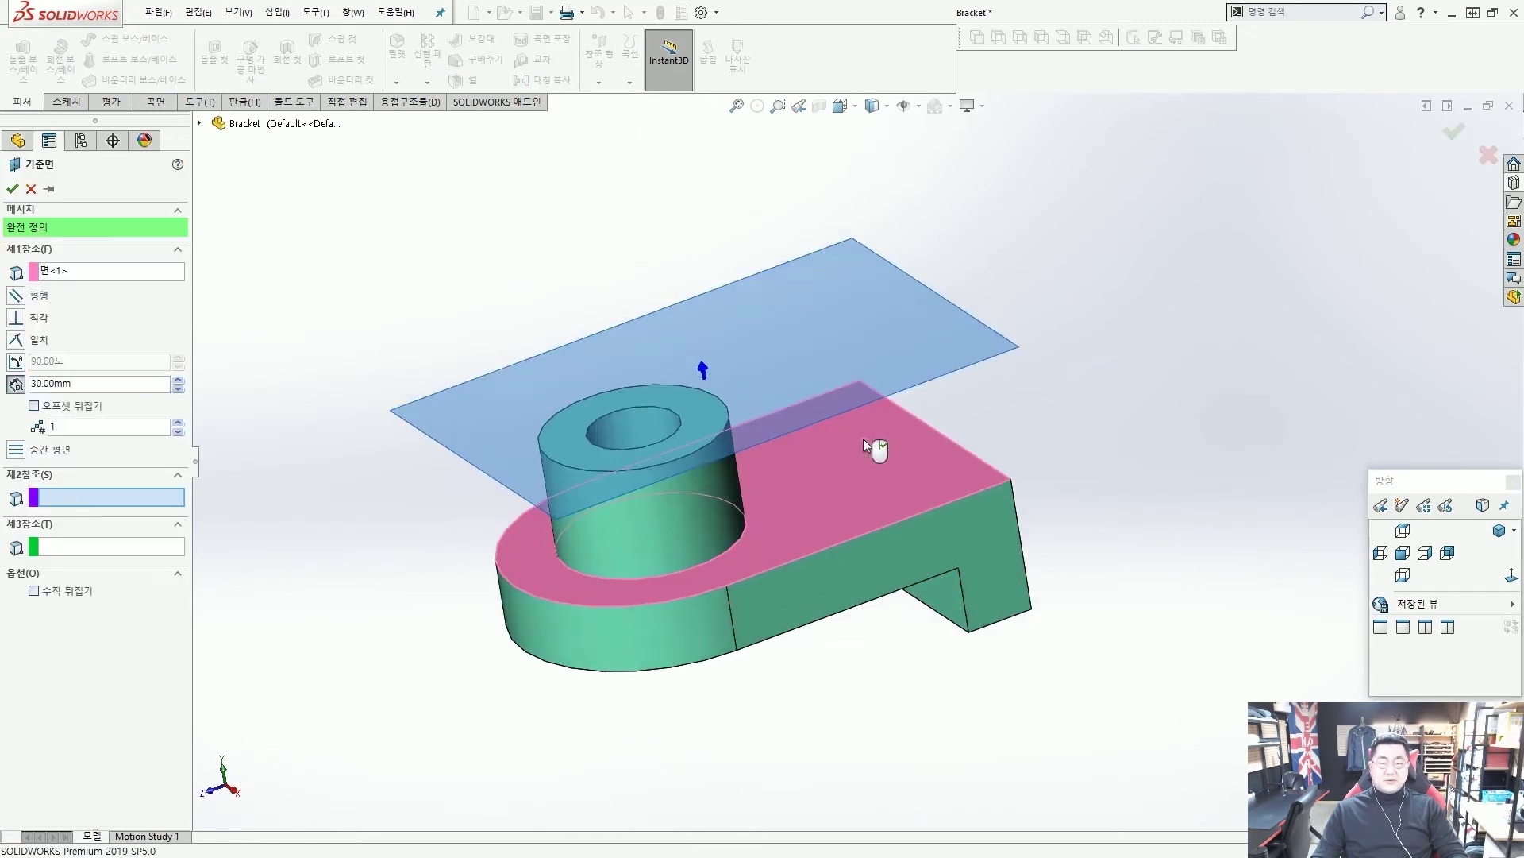
scroll(863, 438, "down", 2)
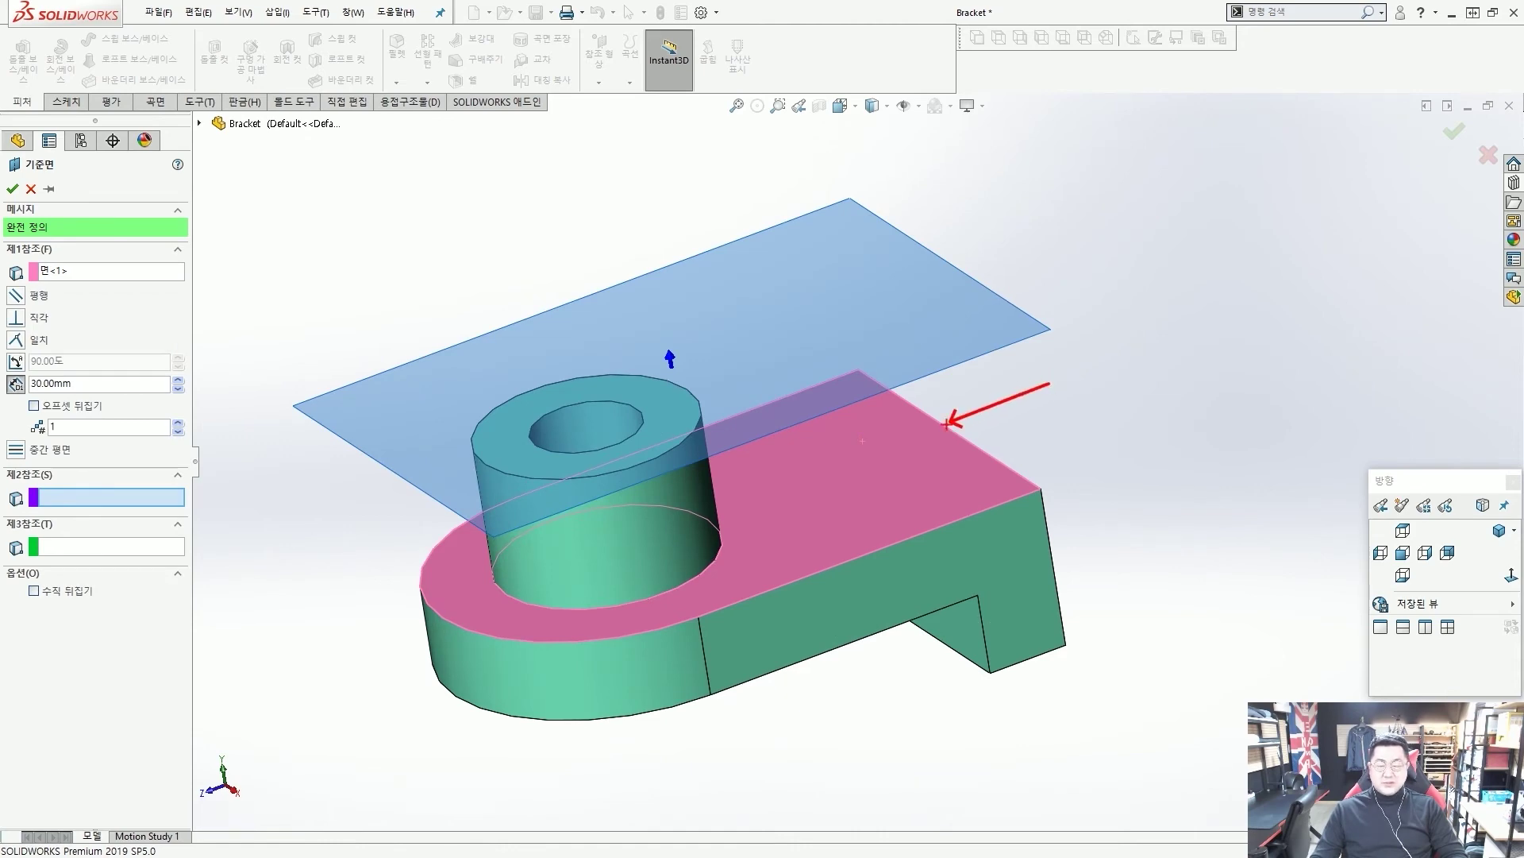
left_click(945, 426)
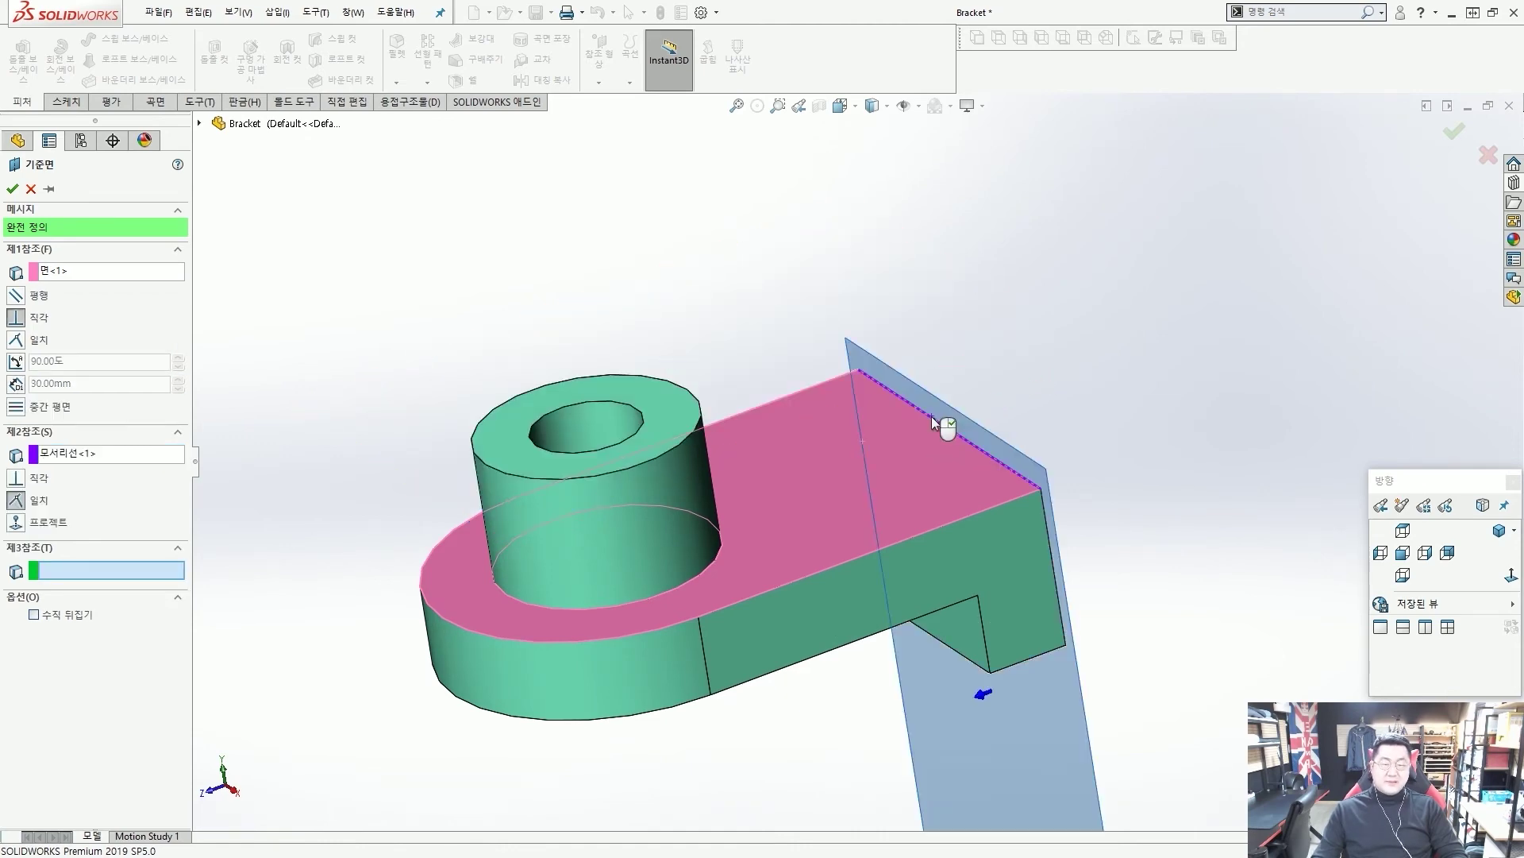
Step: Examine from the side how the previewed plane passes through the end edge perpendicular to the bracket's upper face
middle_click_drag(984, 490, 665, 478)
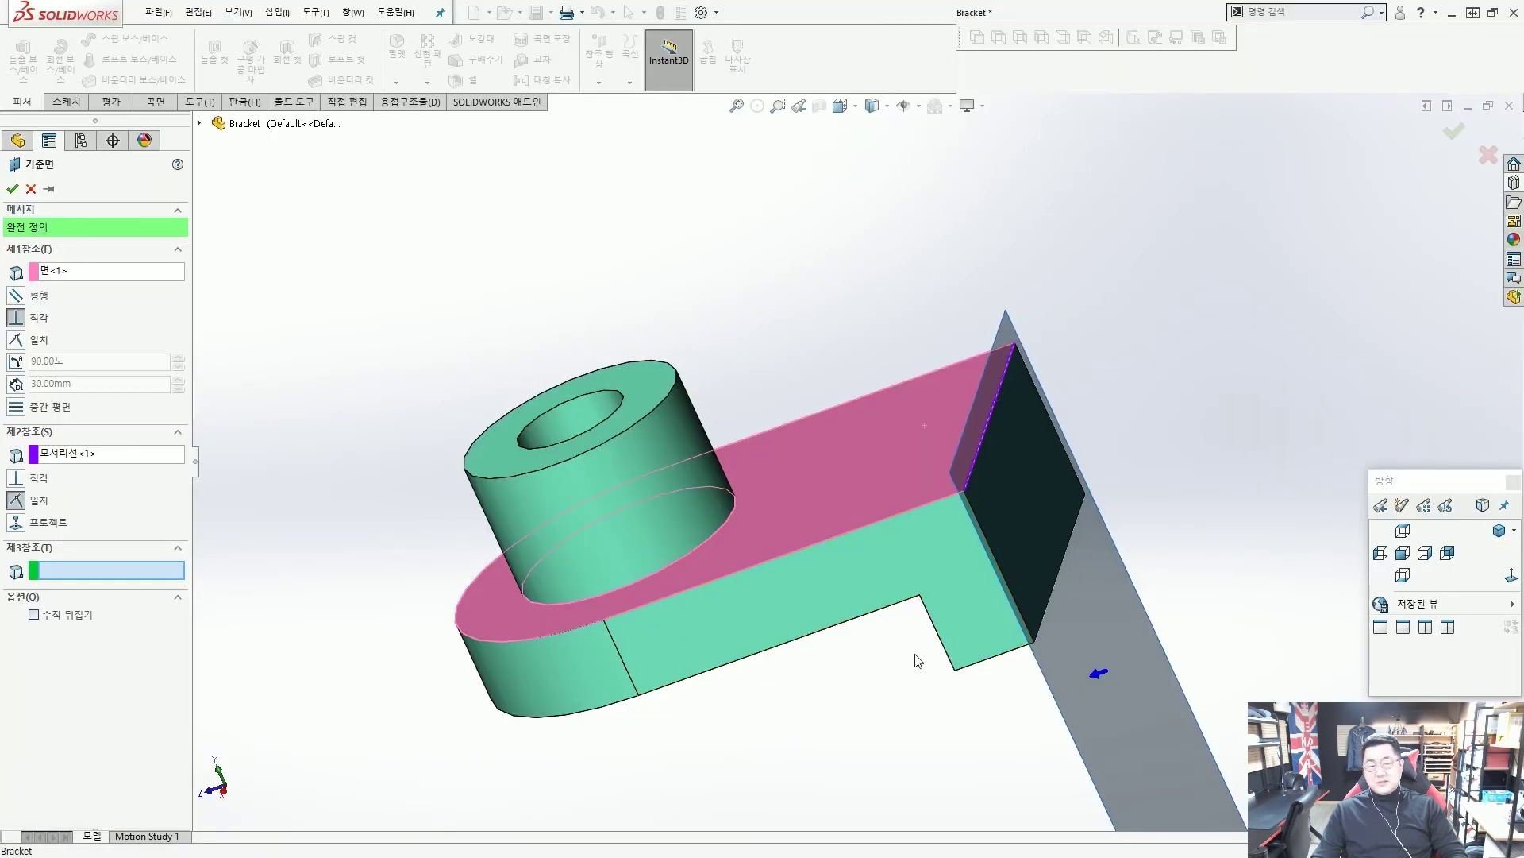
scroll(919, 661, "down", 2)
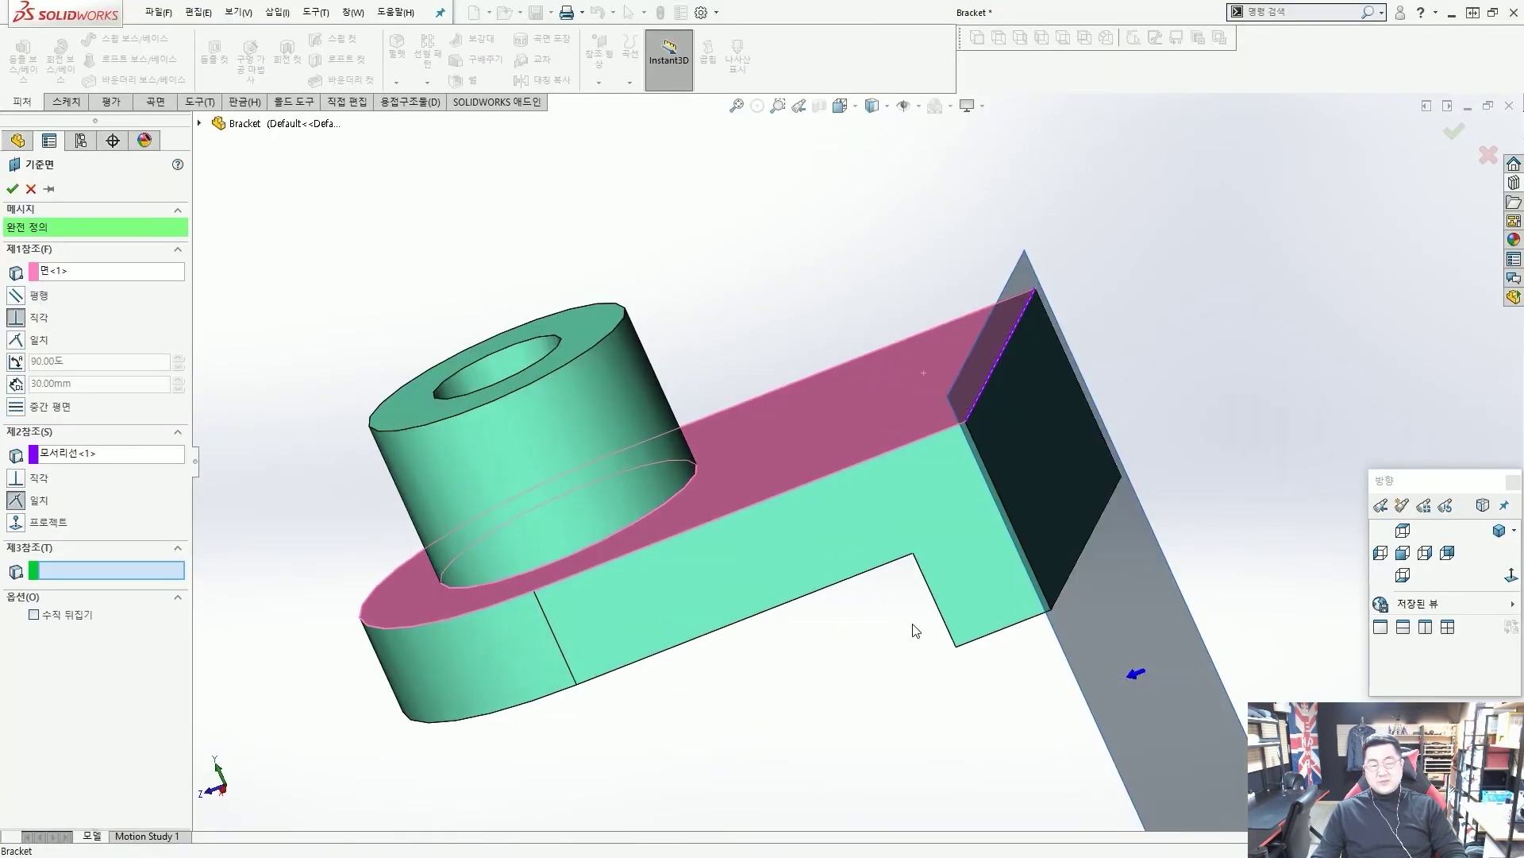
mouse_move(870, 472)
left_mouse_down()
mouse_move(903, 529)
mouse_move(1003, 566)
left_mouse_up()
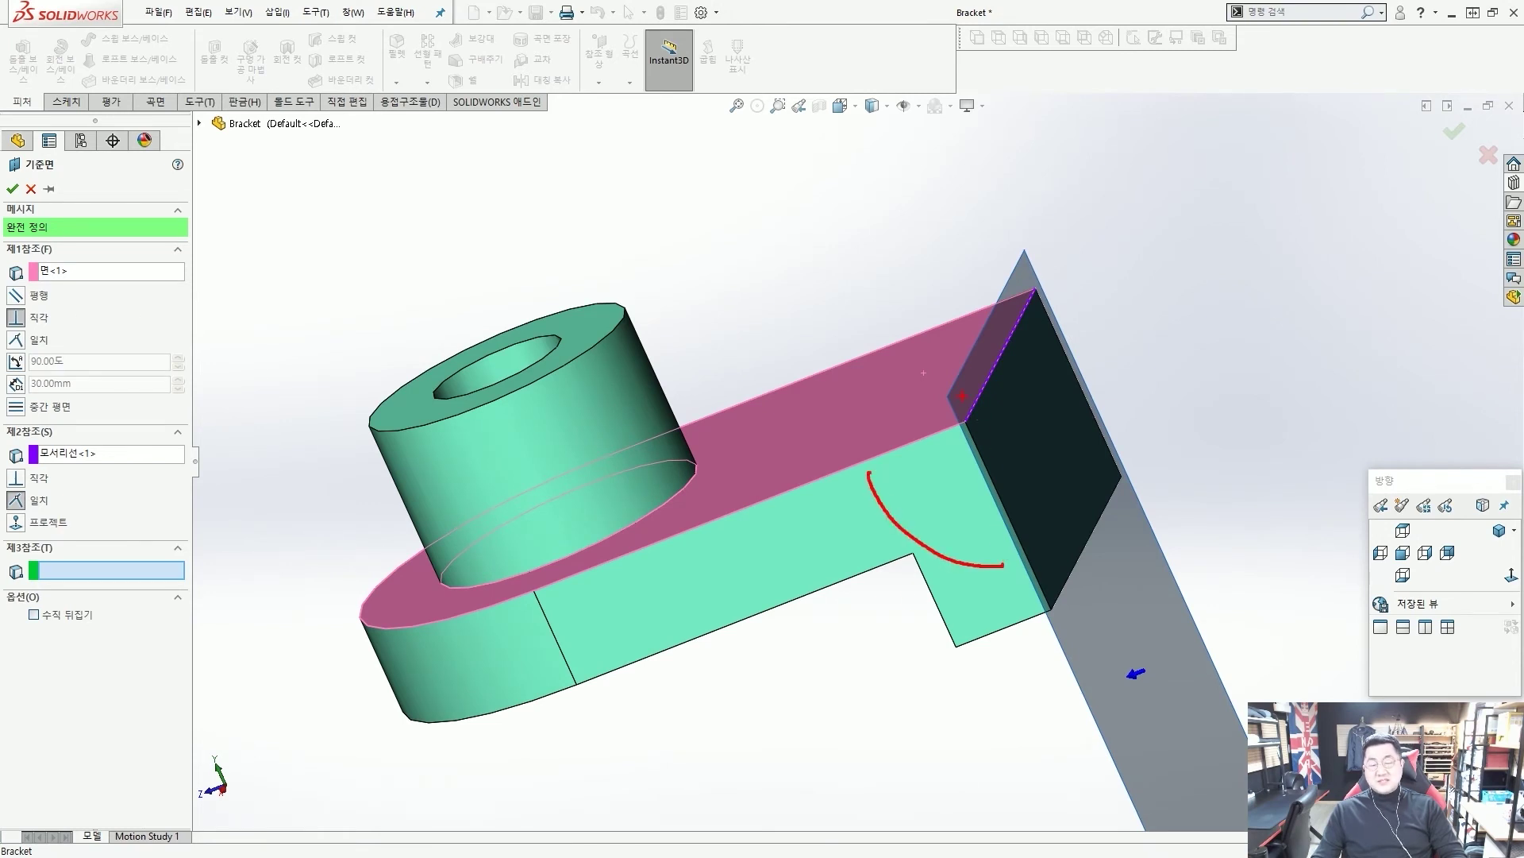
scroll(836, 512, "up", 2)
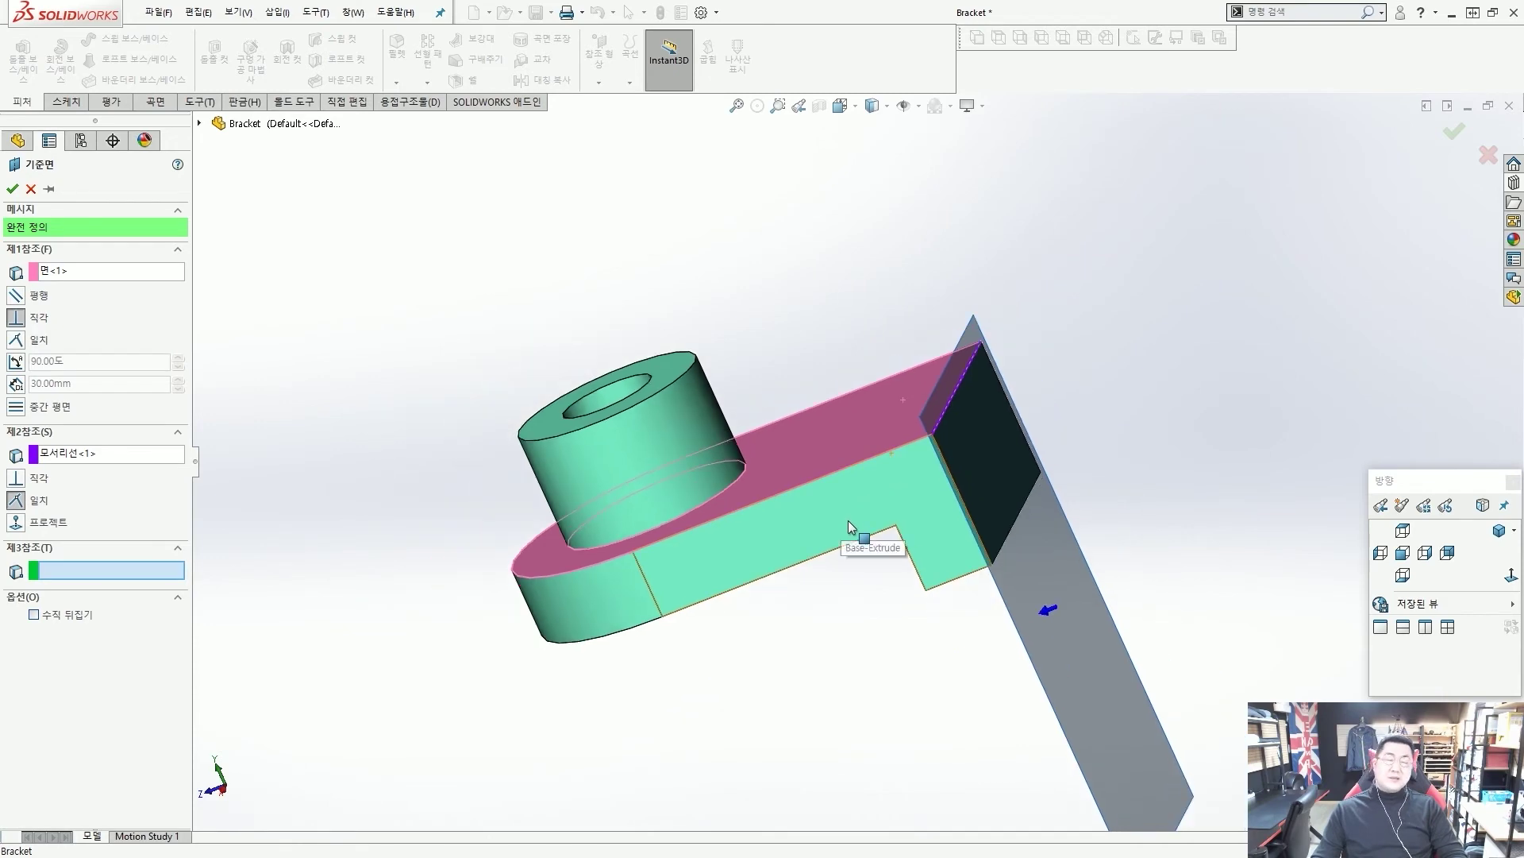
middle_click_drag(848, 521, 816, 556)
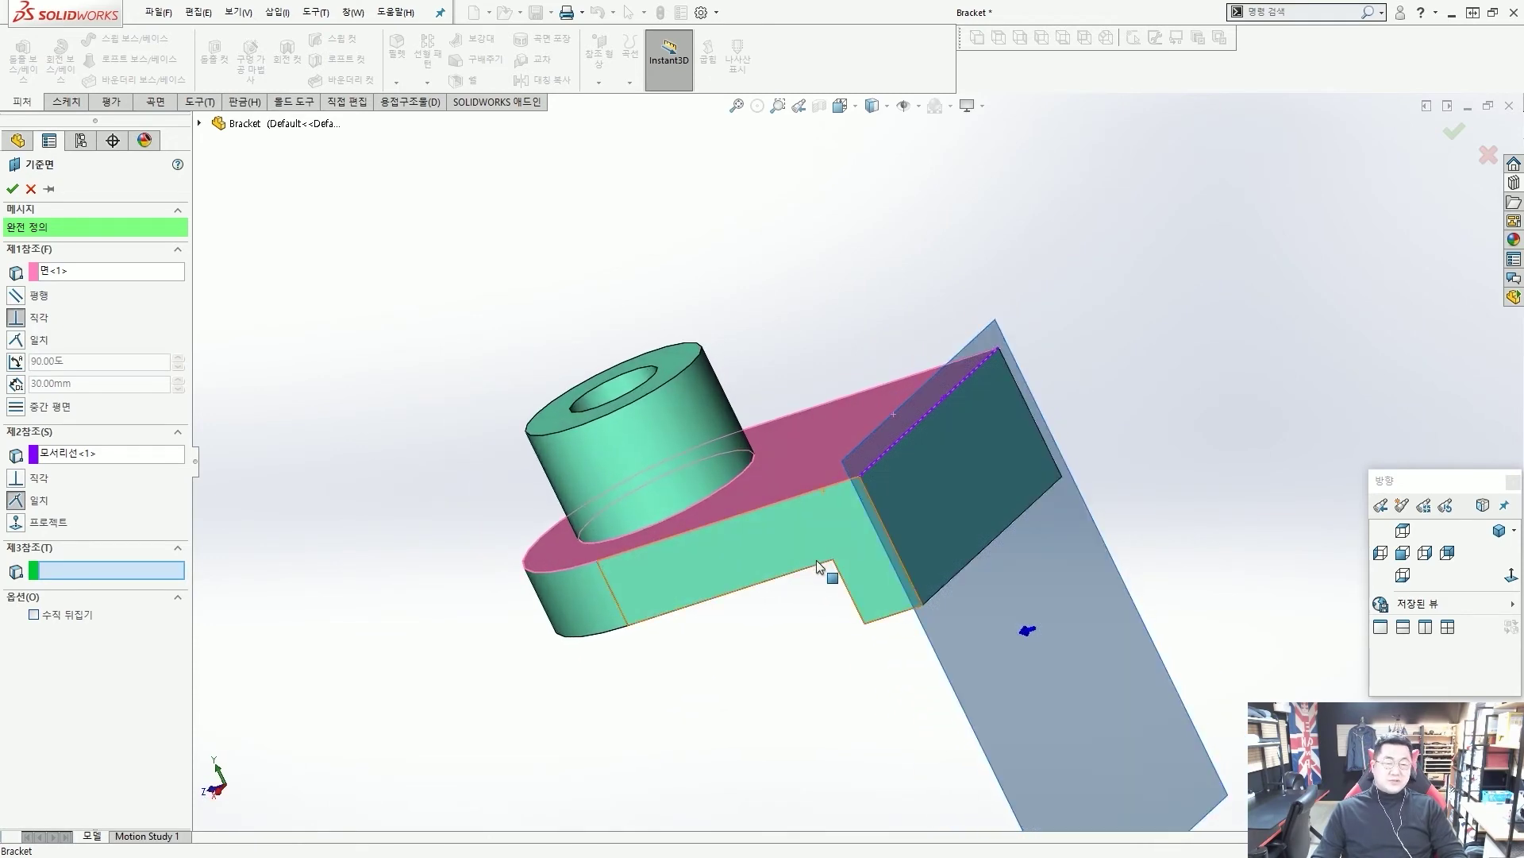
key("ctrl+2")
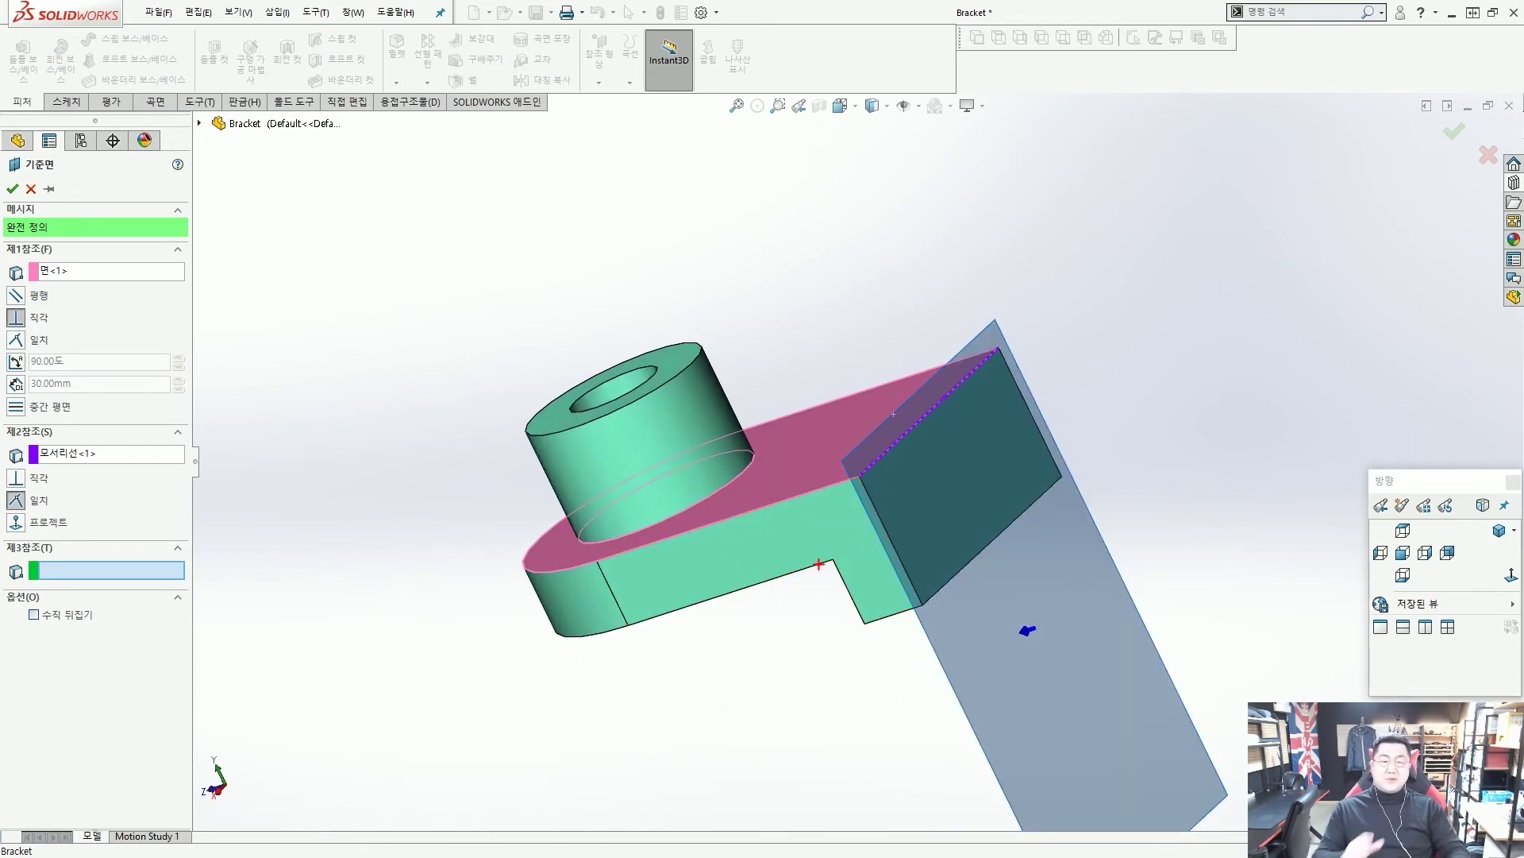
mouse_move(829, 563)
left_mouse_down()
mouse_move(841, 619)
mouse_move(923, 616)
mouse_move(866, 485)
left_mouse_up()
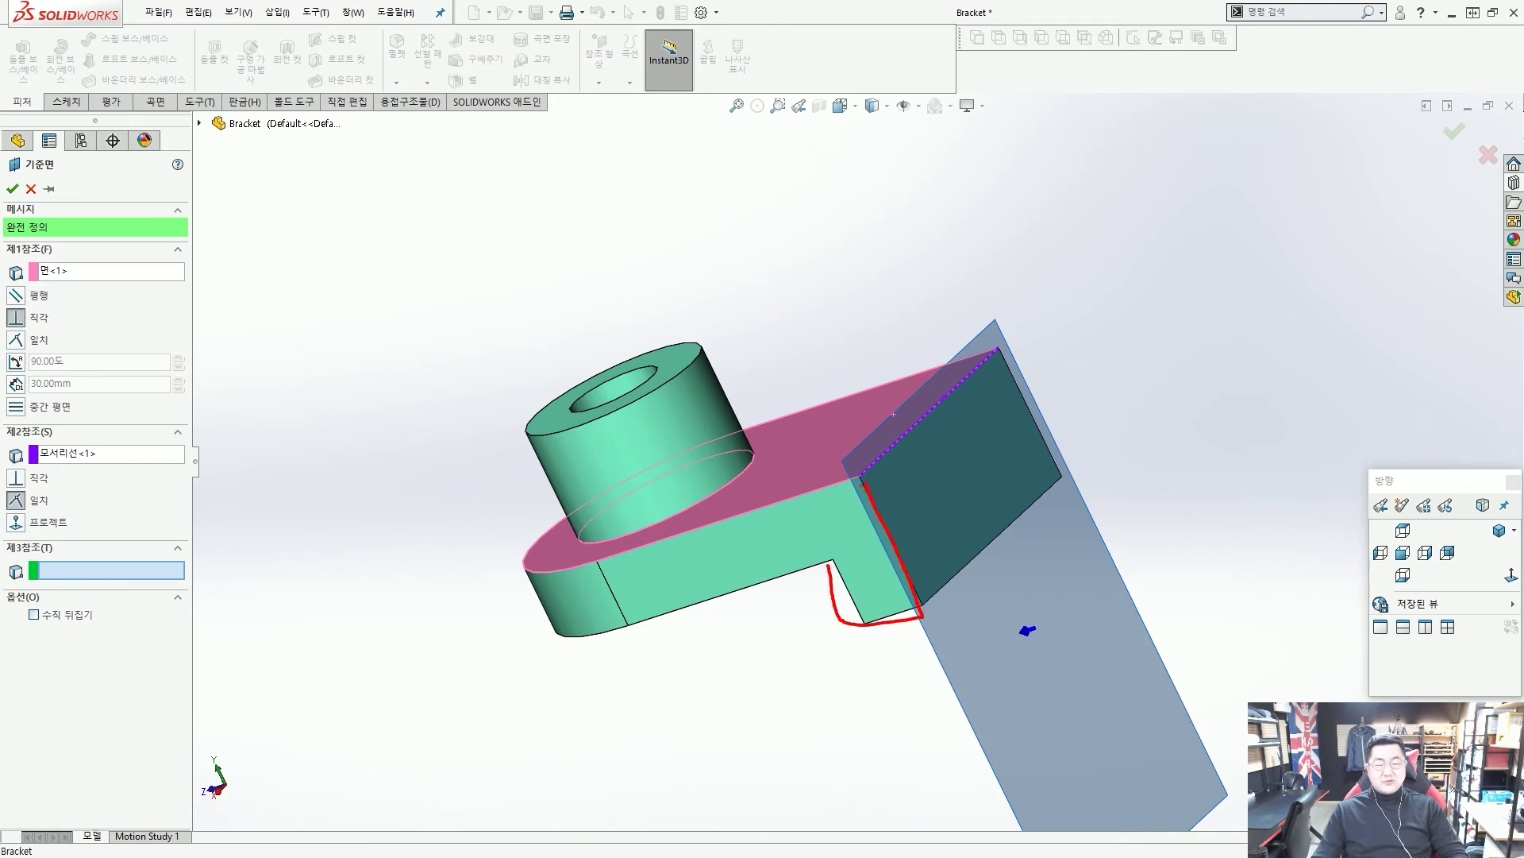
mouse_move(826, 562)
left_mouse_down()
mouse_move(601, 622)
mouse_move(583, 557)
mouse_move(905, 470)
left_mouse_up()
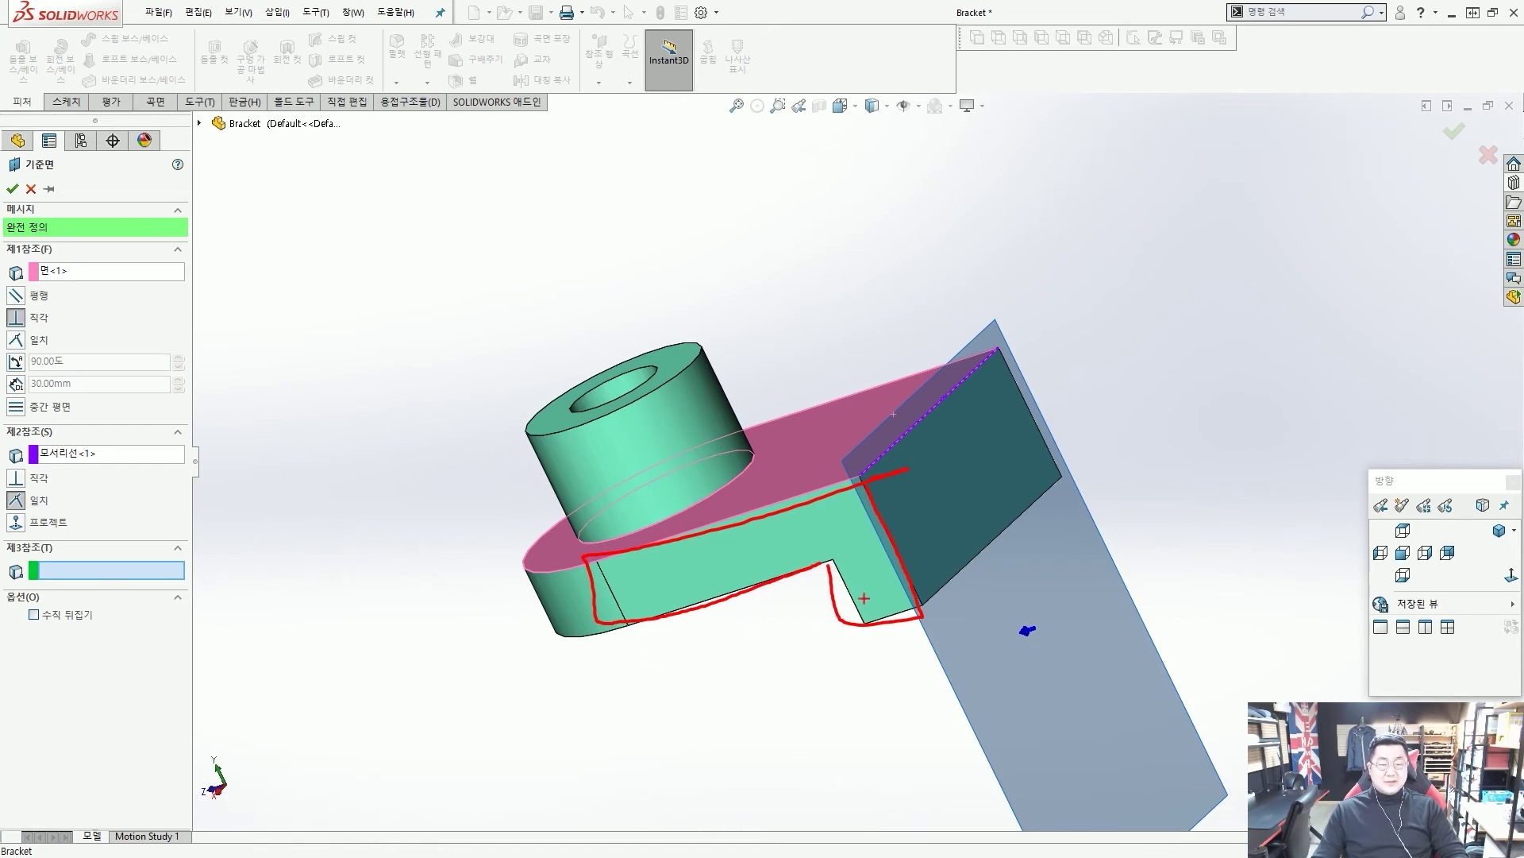
mouse_move(1084, 517)
left_mouse_down("ctrl+shift")
mouse_move(1220, 437)
mouse_move(1068, 524)
left_mouse_up("ctrl+shift")
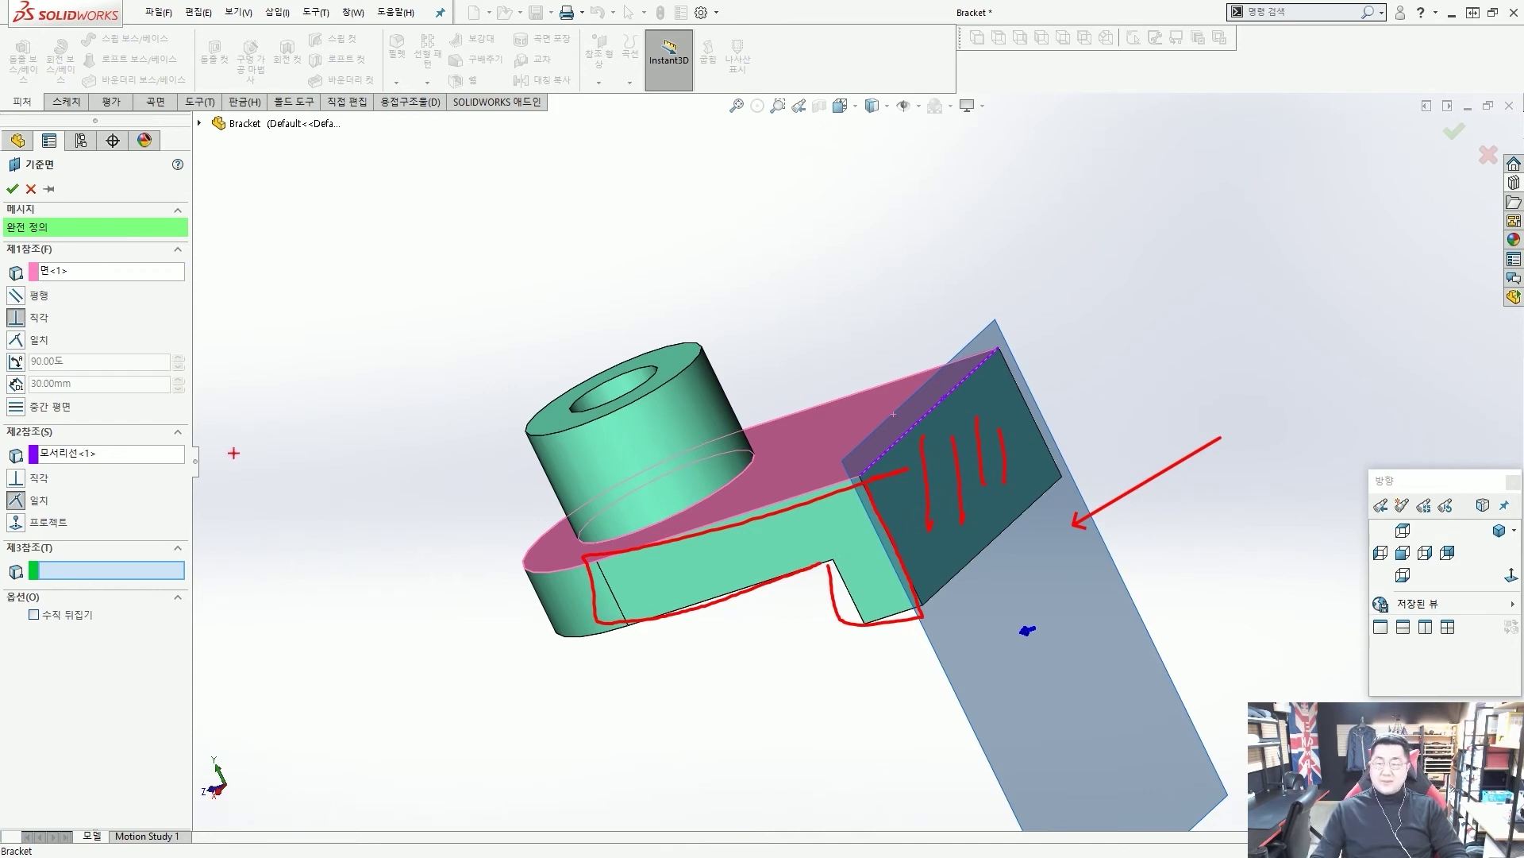
Step: Switch the first reference to an angle constraint and set the plane's angle to the upper face to 40 degrees
key("e")
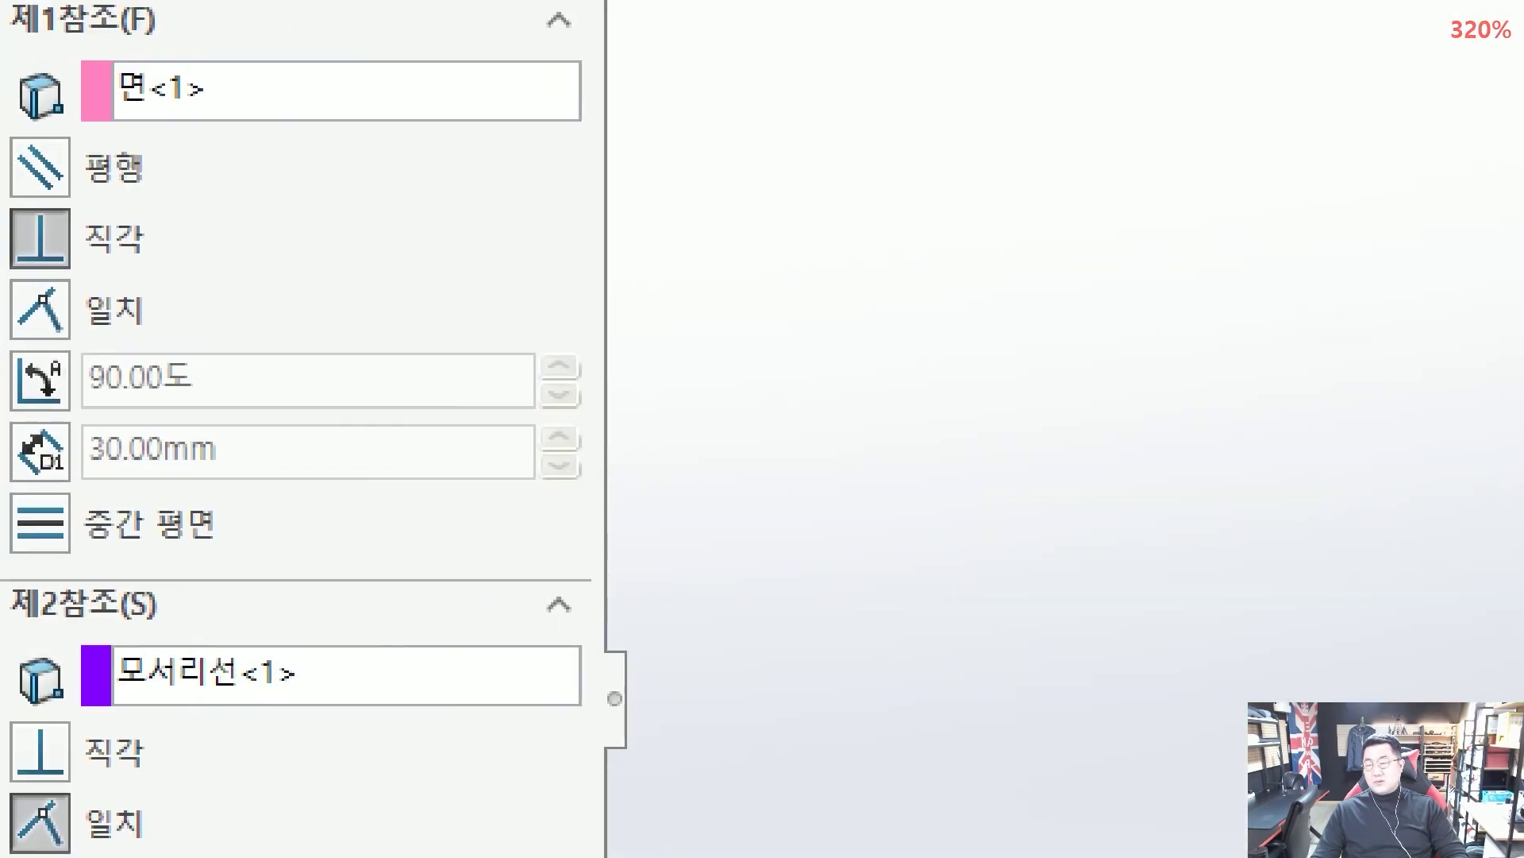
left_click_drag(6, 342, 73, 410)
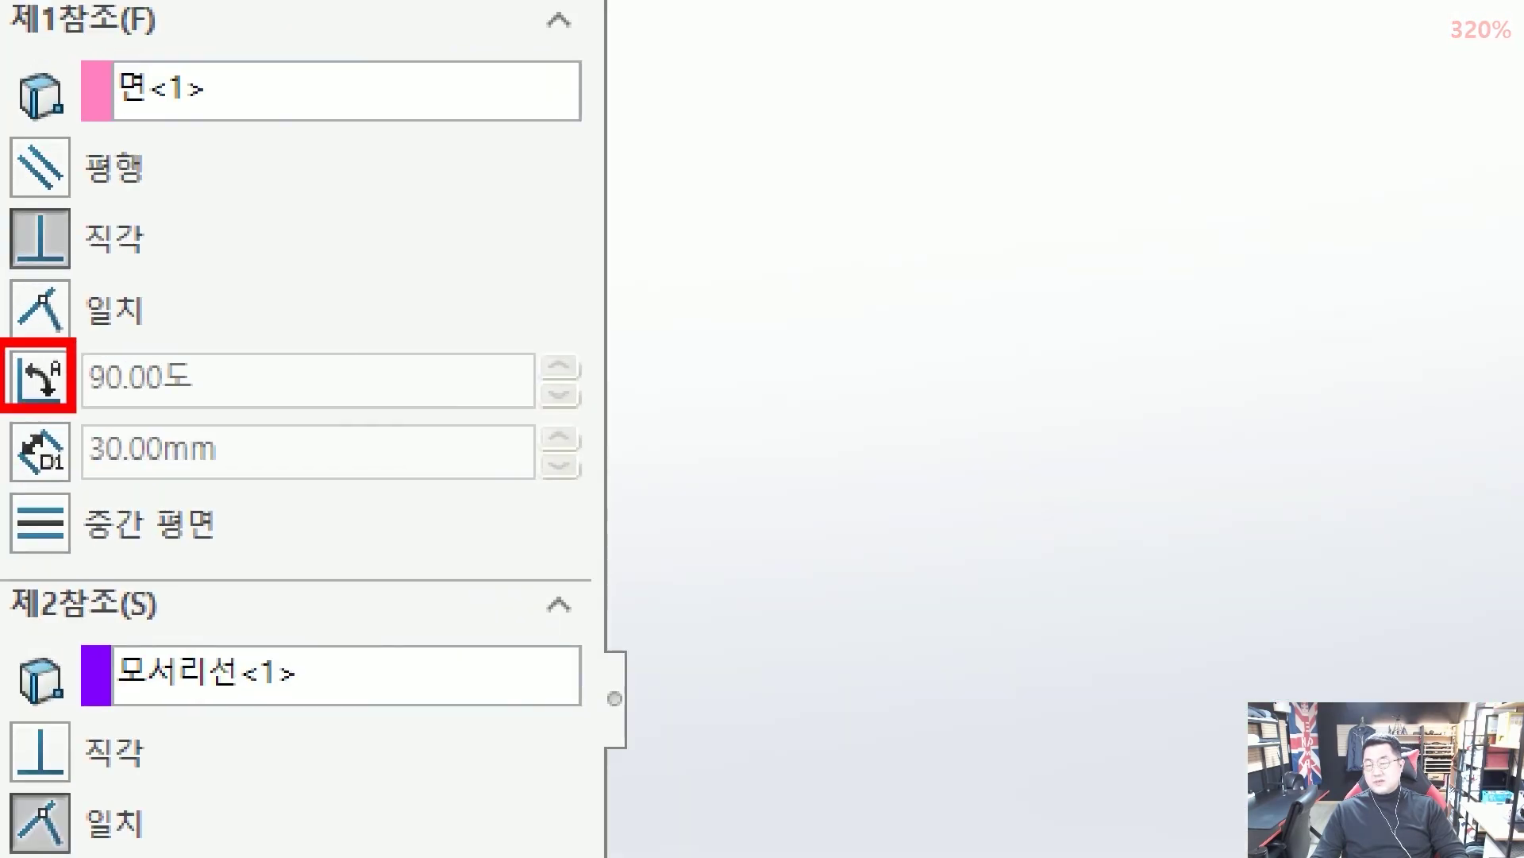
left_click_drag(160, 463, 85, 384)
left_click(16, 362)
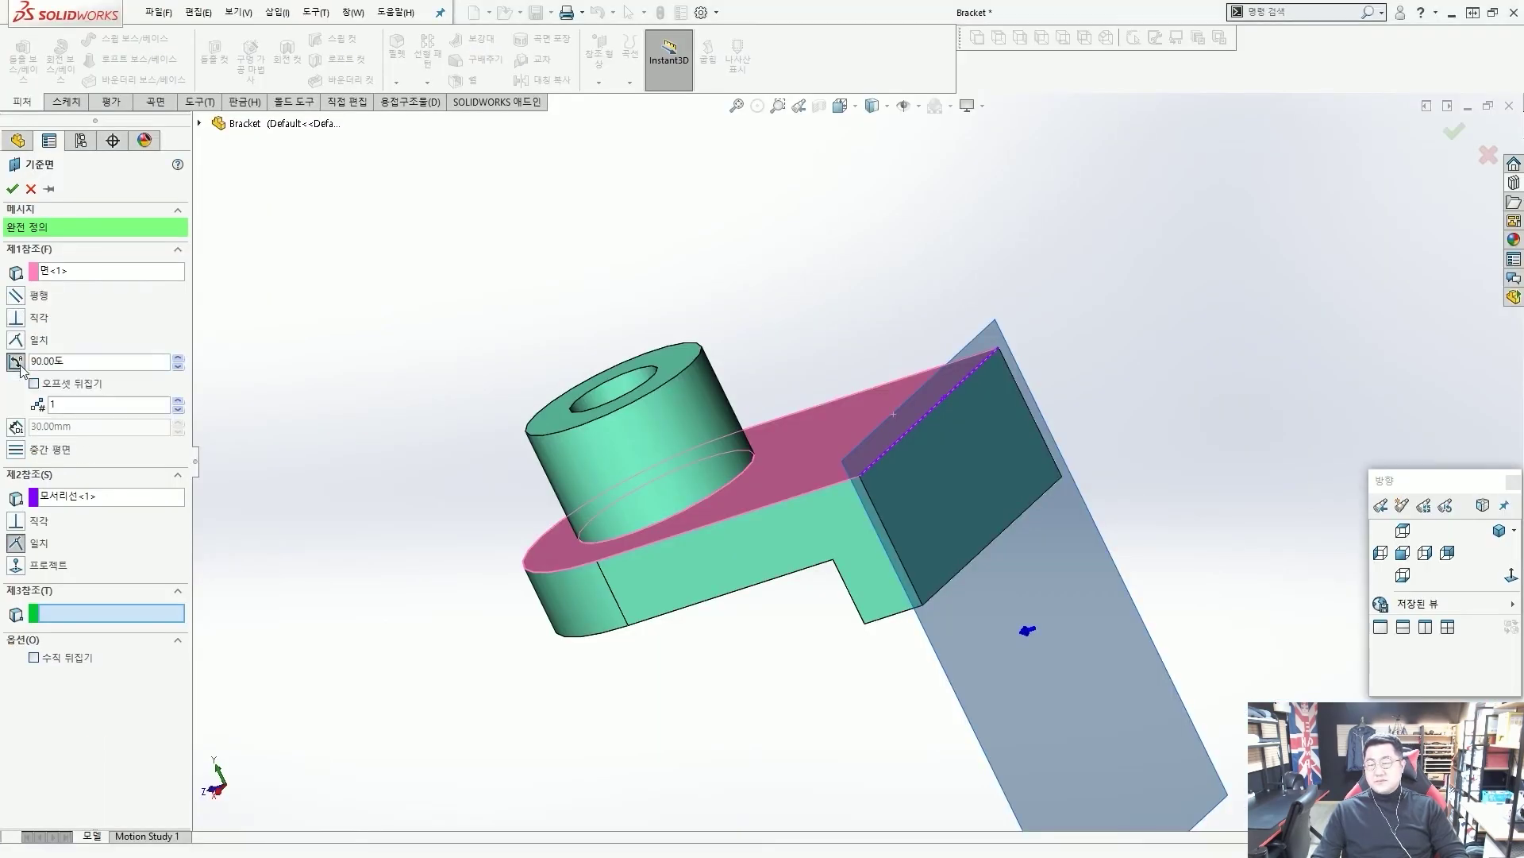
type("40")
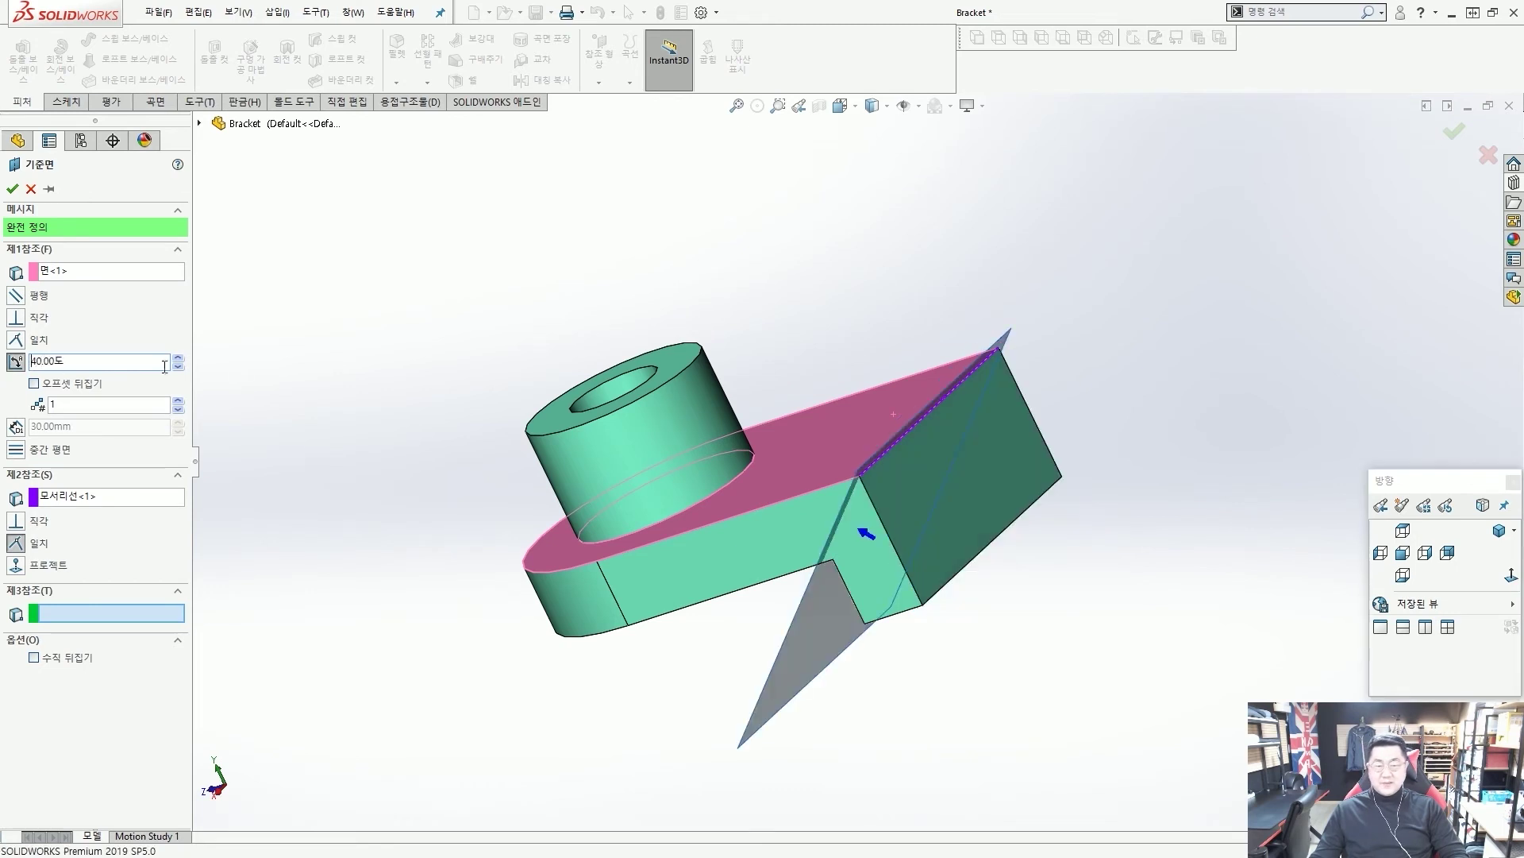
middle_click_drag(510, 364, 556, 307)
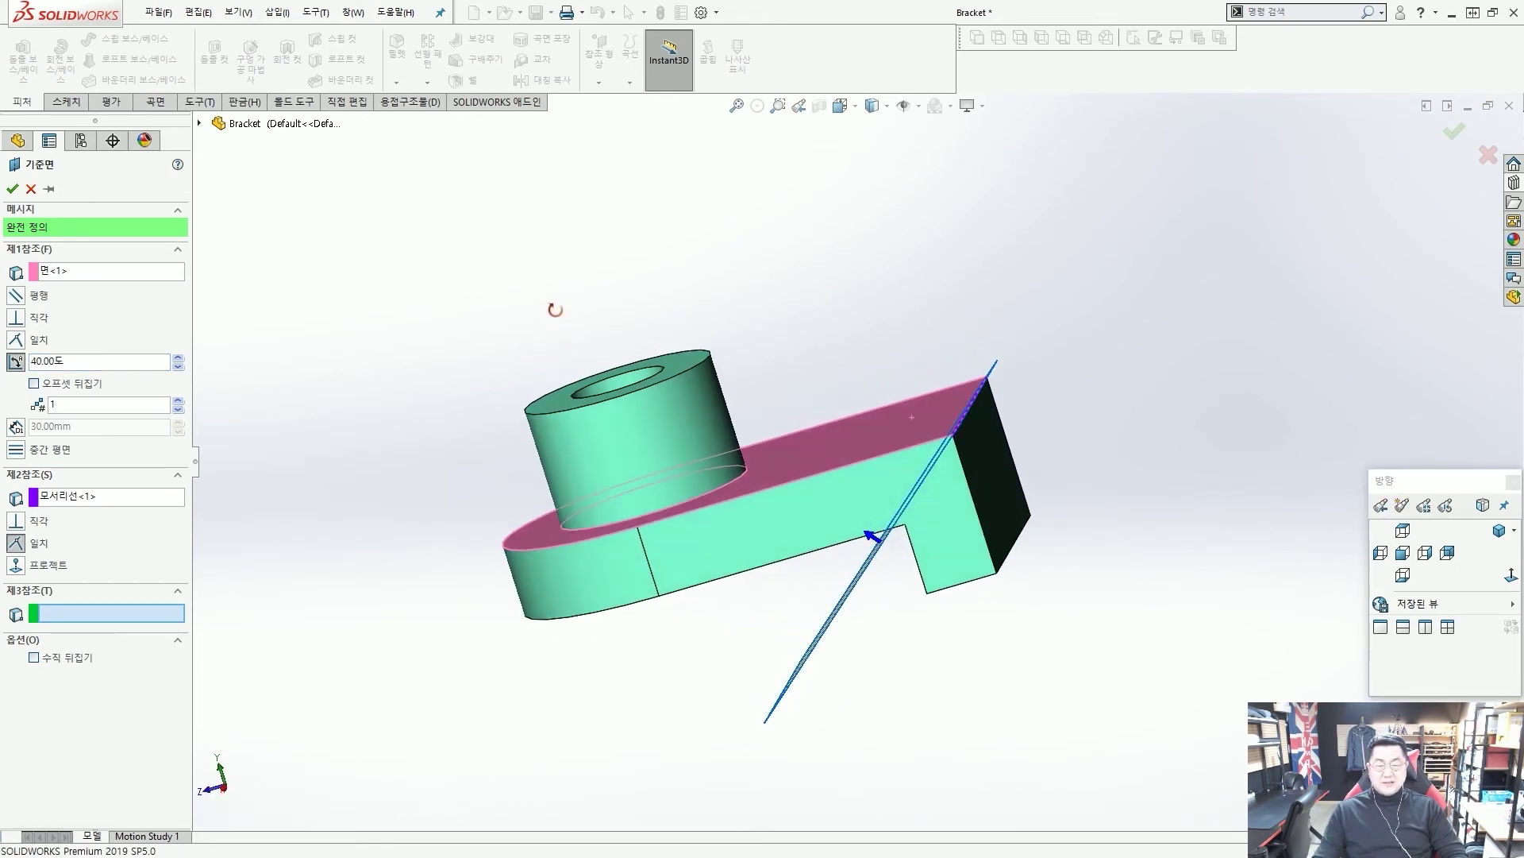
mouse_move(706, 512)
left_mouse_down()
mouse_move(877, 436)
mouse_move(860, 625)
mouse_move(867, 608)
left_mouse_up()
mouse_move(809, 482)
left_mouse_down()
mouse_move(822, 572)
mouse_move(843, 566)
left_mouse_up()
left_click_drag(763, 548, 806, 548)
left_click_drag(962, 416, 958, 433)
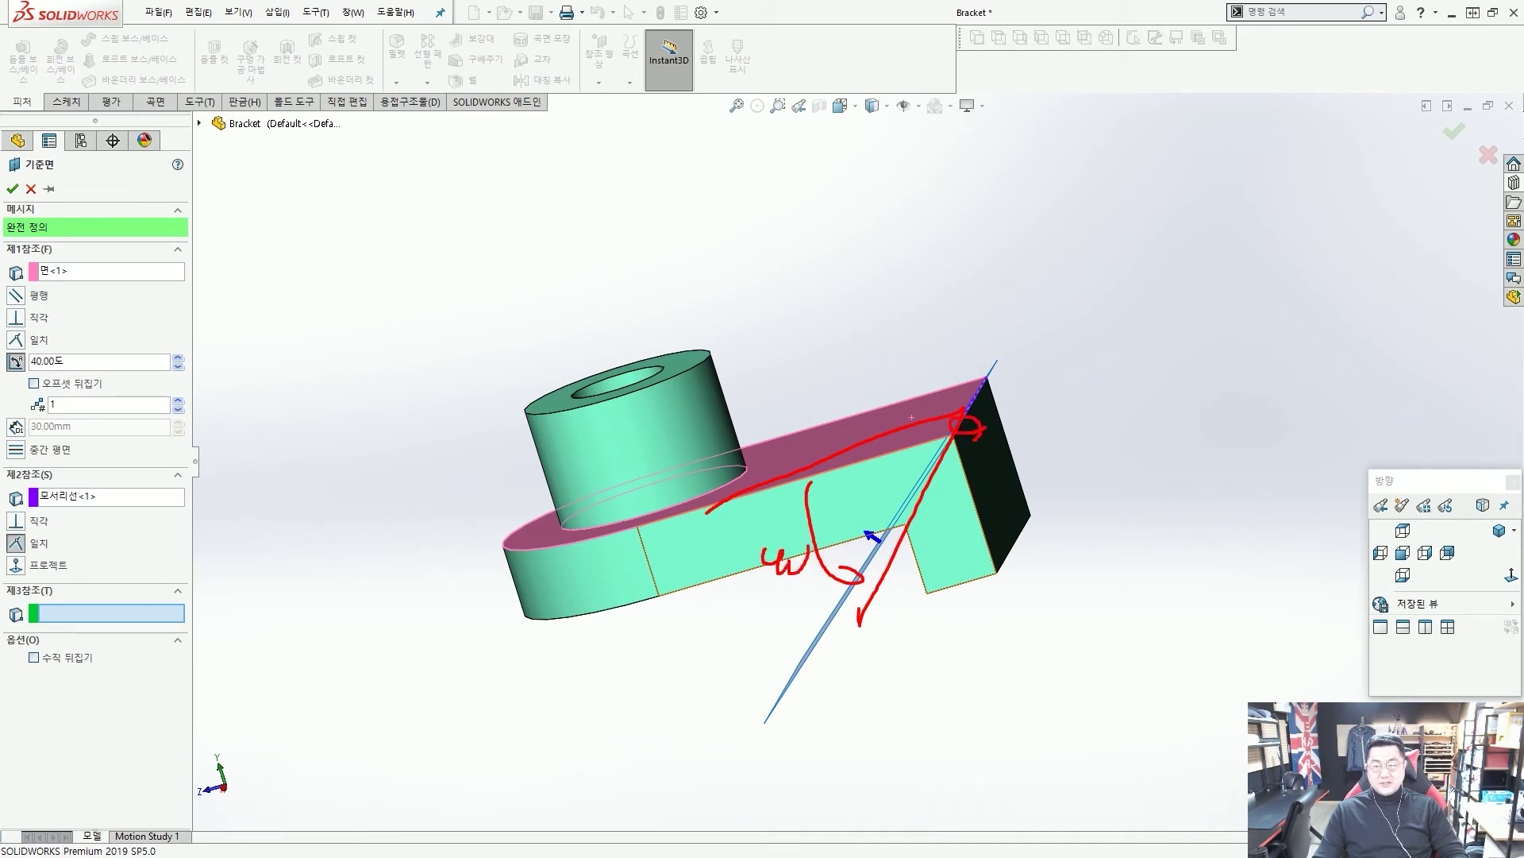
key("e")
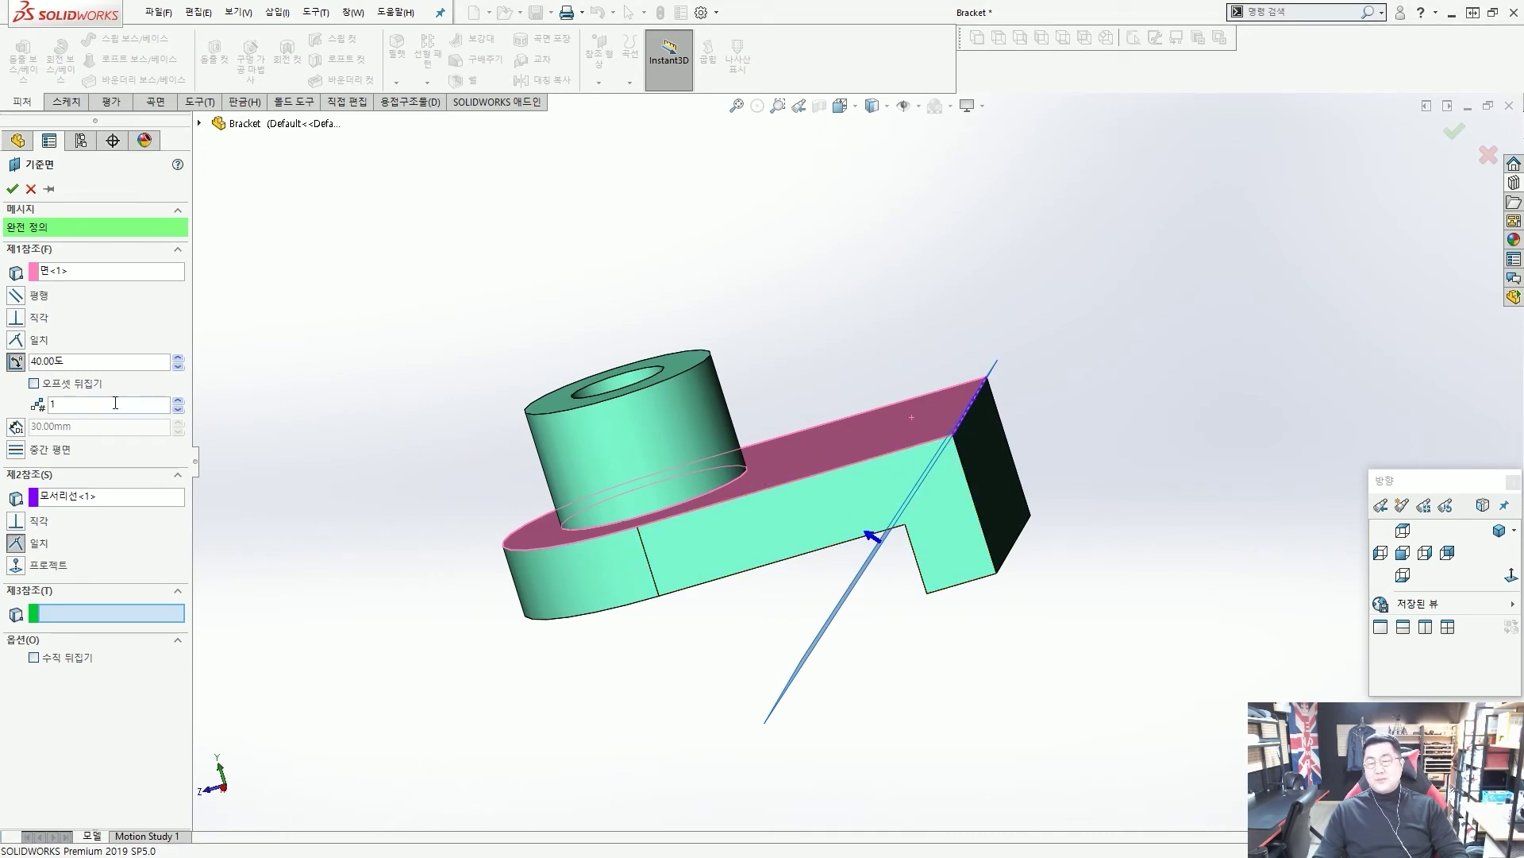
Step: Flip the angled plane's offset to above the upper face and set the number of planes to 4
left_click(34, 383)
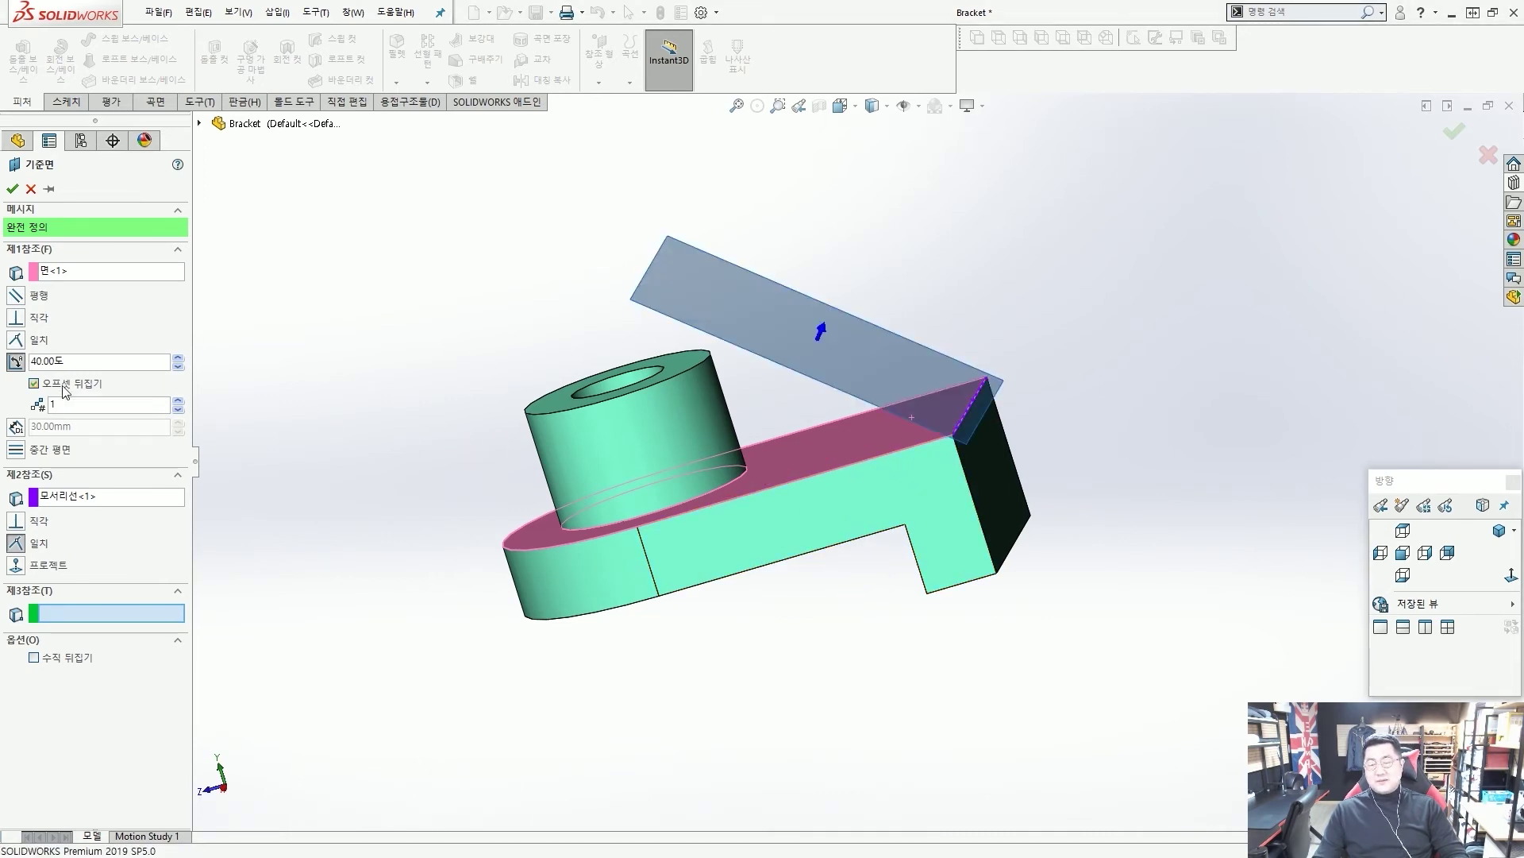
left_click(52, 404)
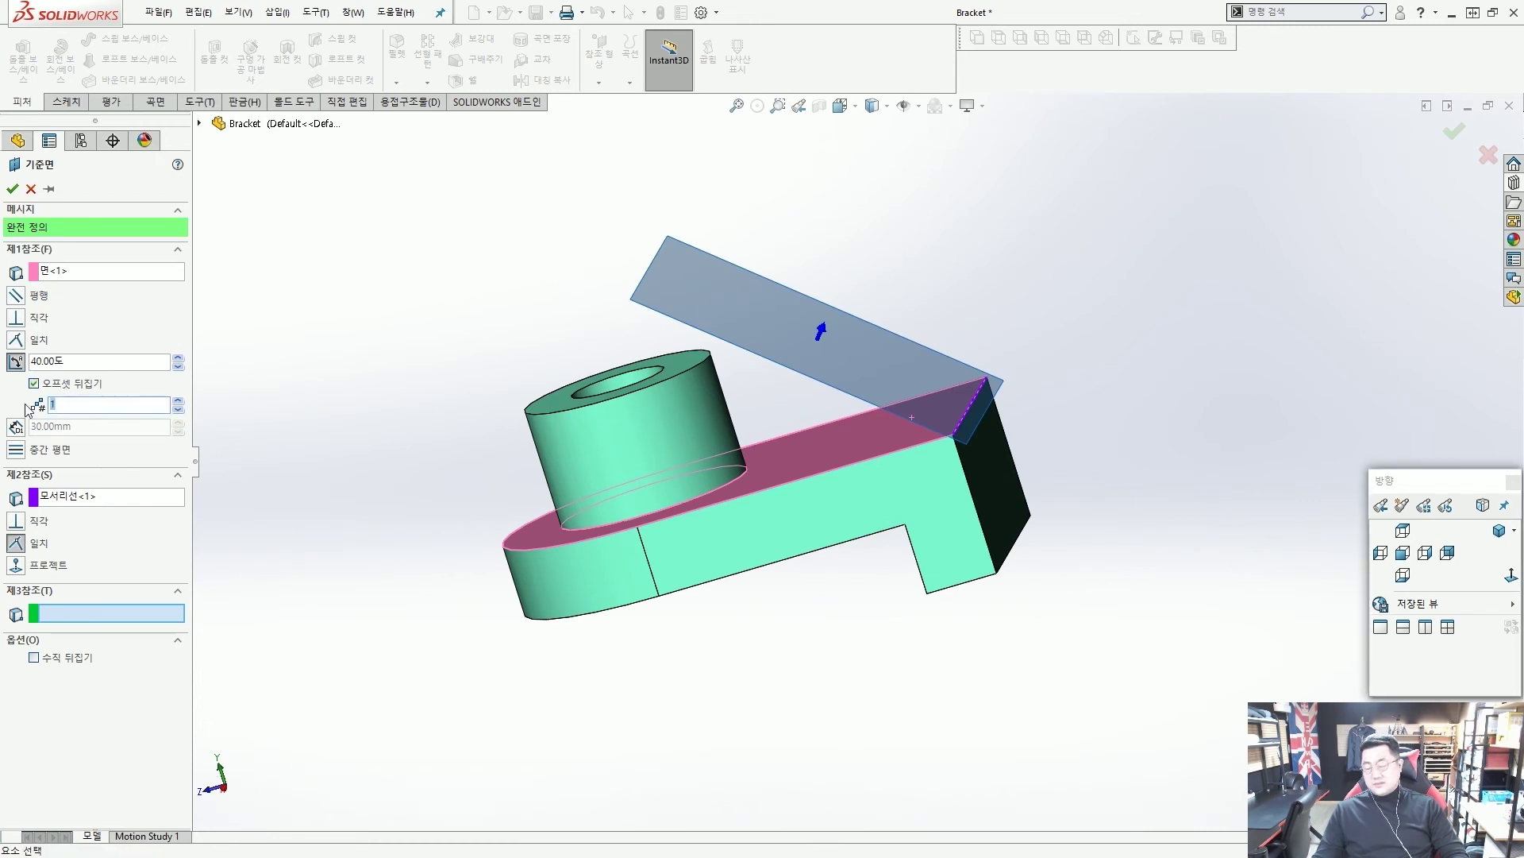
type("4")
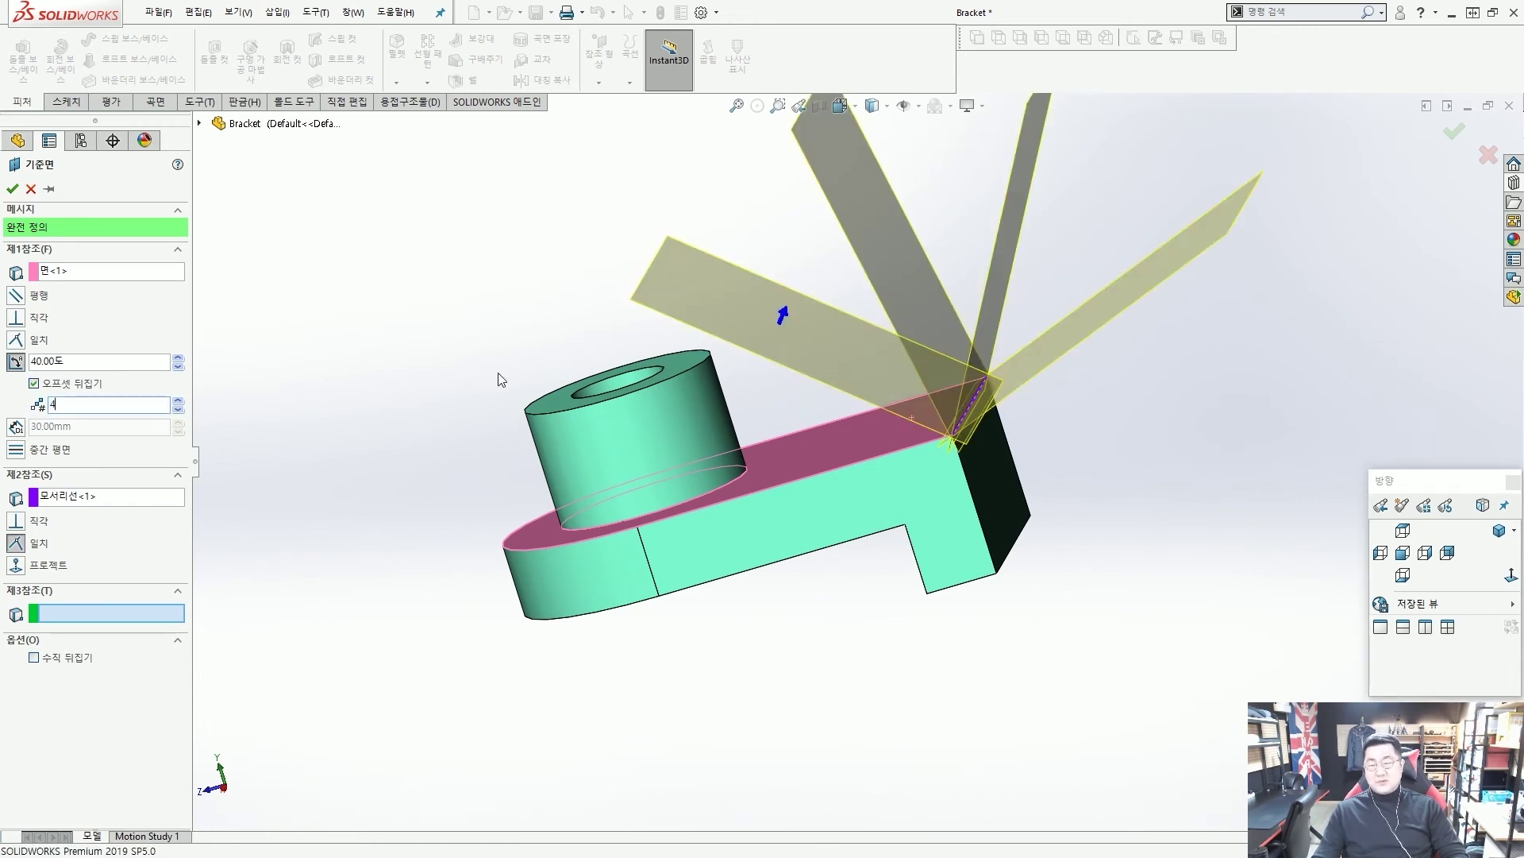
mouse_move(725, 438)
left_mouse_down()
mouse_move(749, 357)
mouse_move(849, 249)
mouse_move(1037, 197)
left_mouse_up()
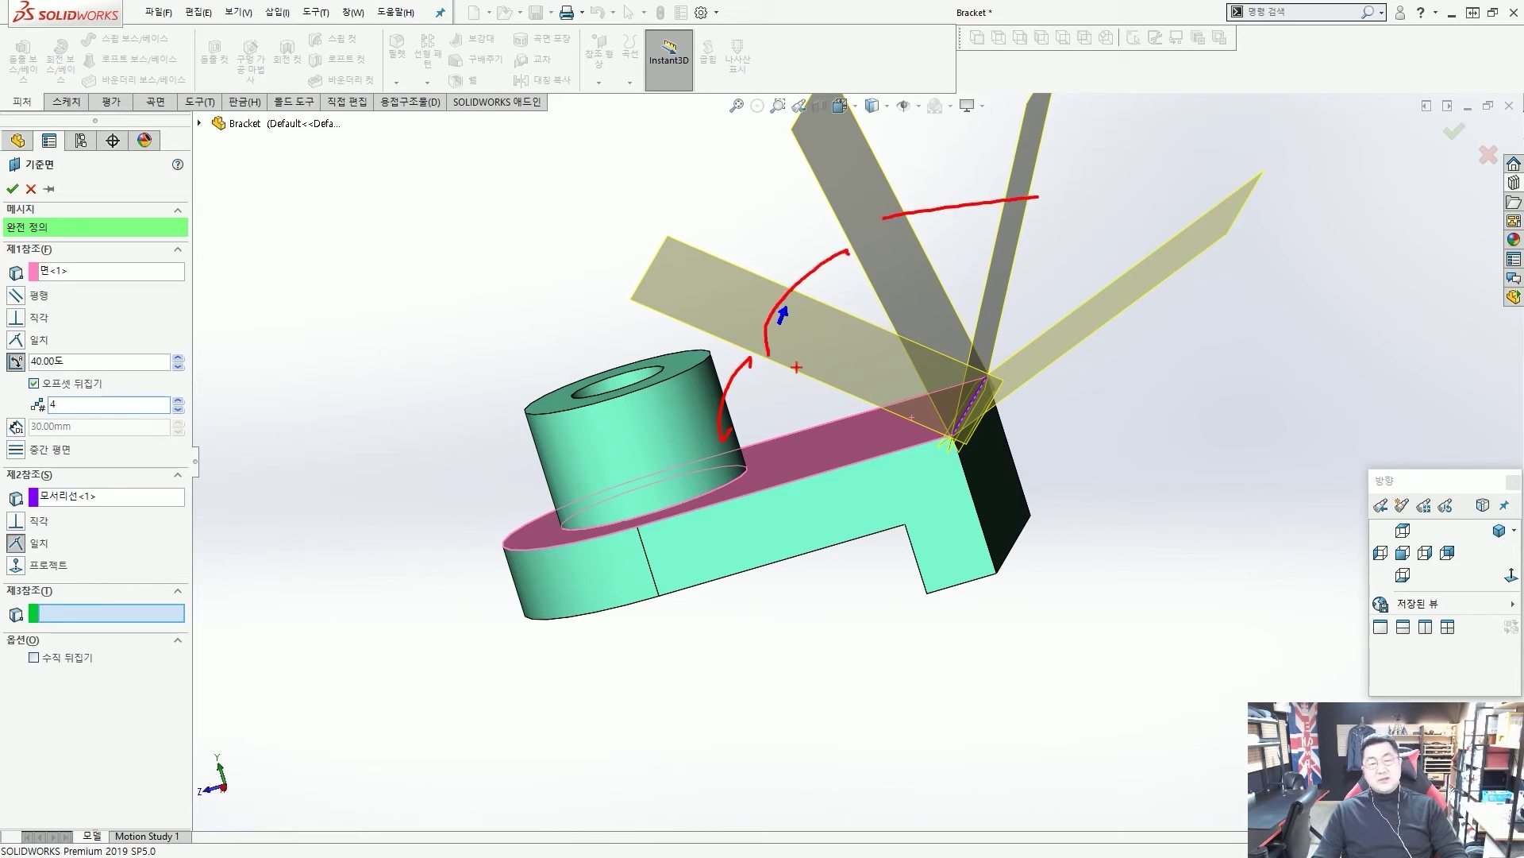
mouse_move(775, 335)
left_mouse_down()
mouse_move(907, 258)
mouse_move(1033, 251)
left_mouse_up()
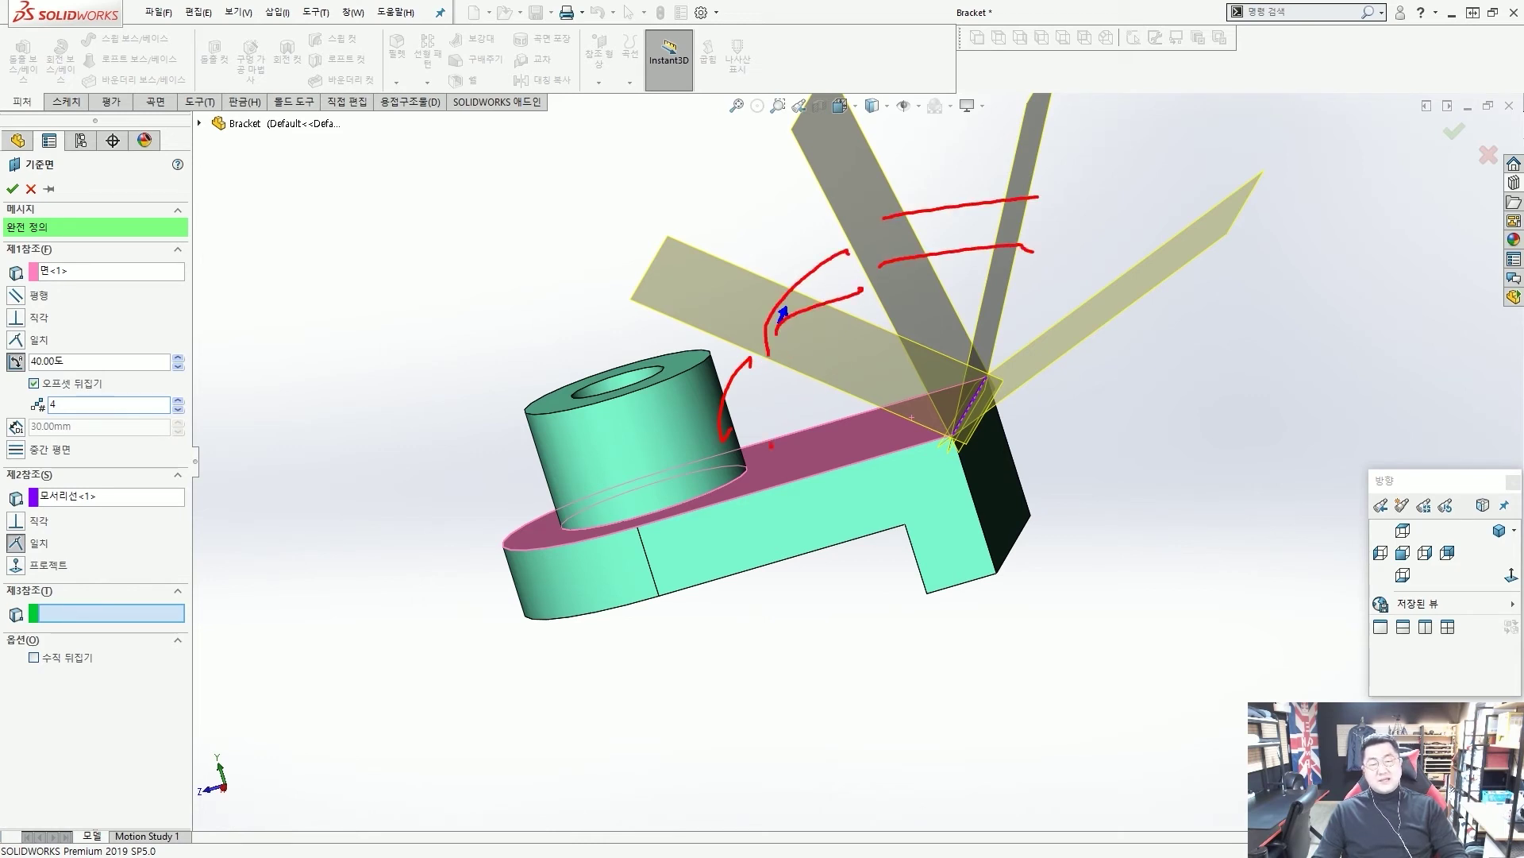
left_click_drag(771, 444, 794, 358)
mouse_move(725, 436)
left_mouse_down()
mouse_move(814, 262)
mouse_move(866, 225)
left_mouse_up()
mouse_move(683, 407)
left_mouse_down()
mouse_move(675, 353)
mouse_move(1033, 201)
mouse_move(873, 231)
mouse_move(1048, 238)
left_mouse_up()
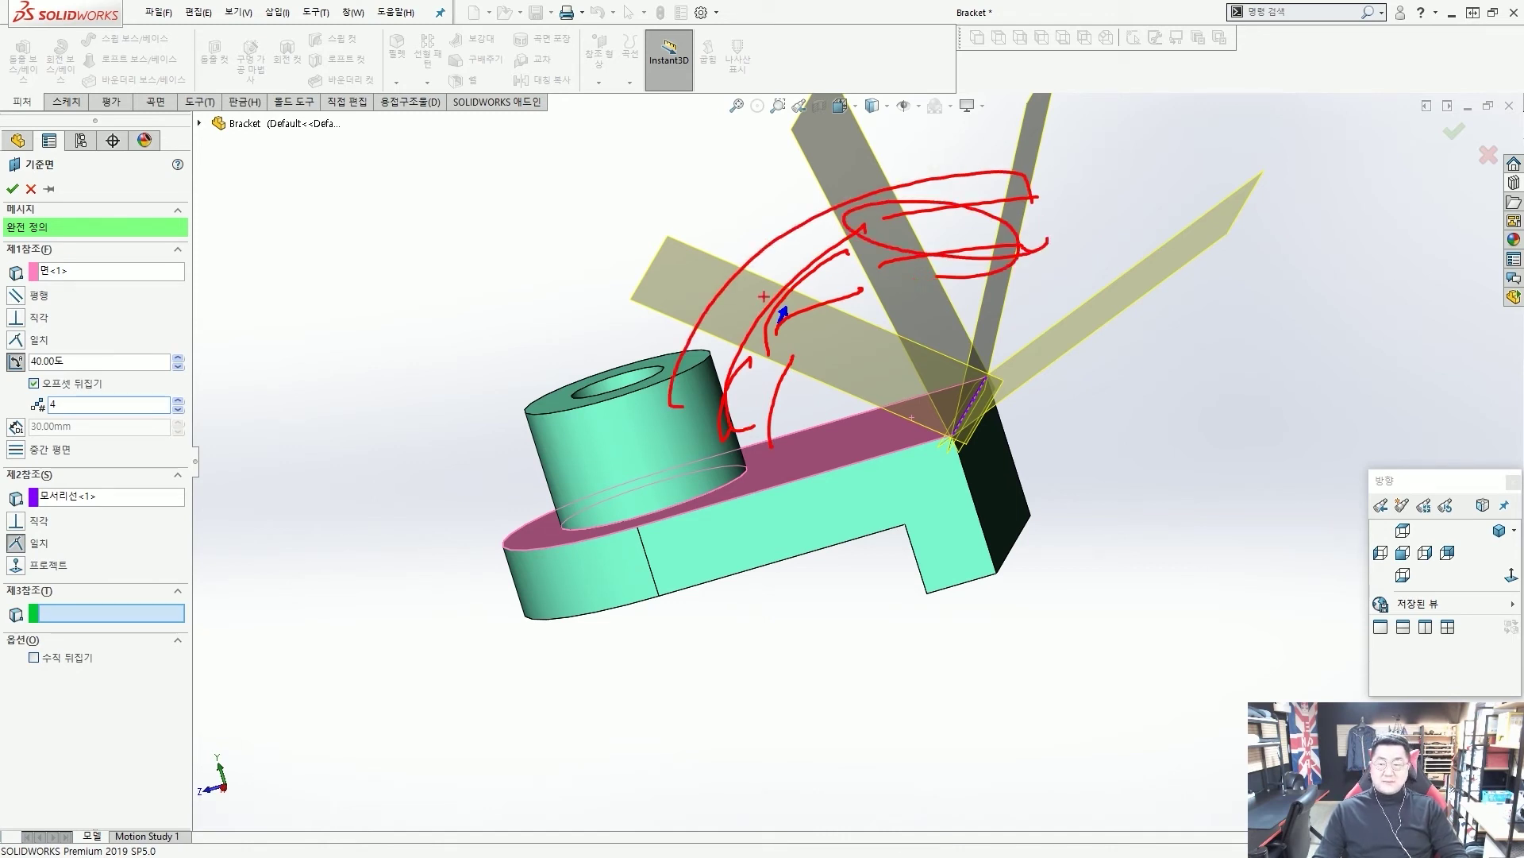
key("e")
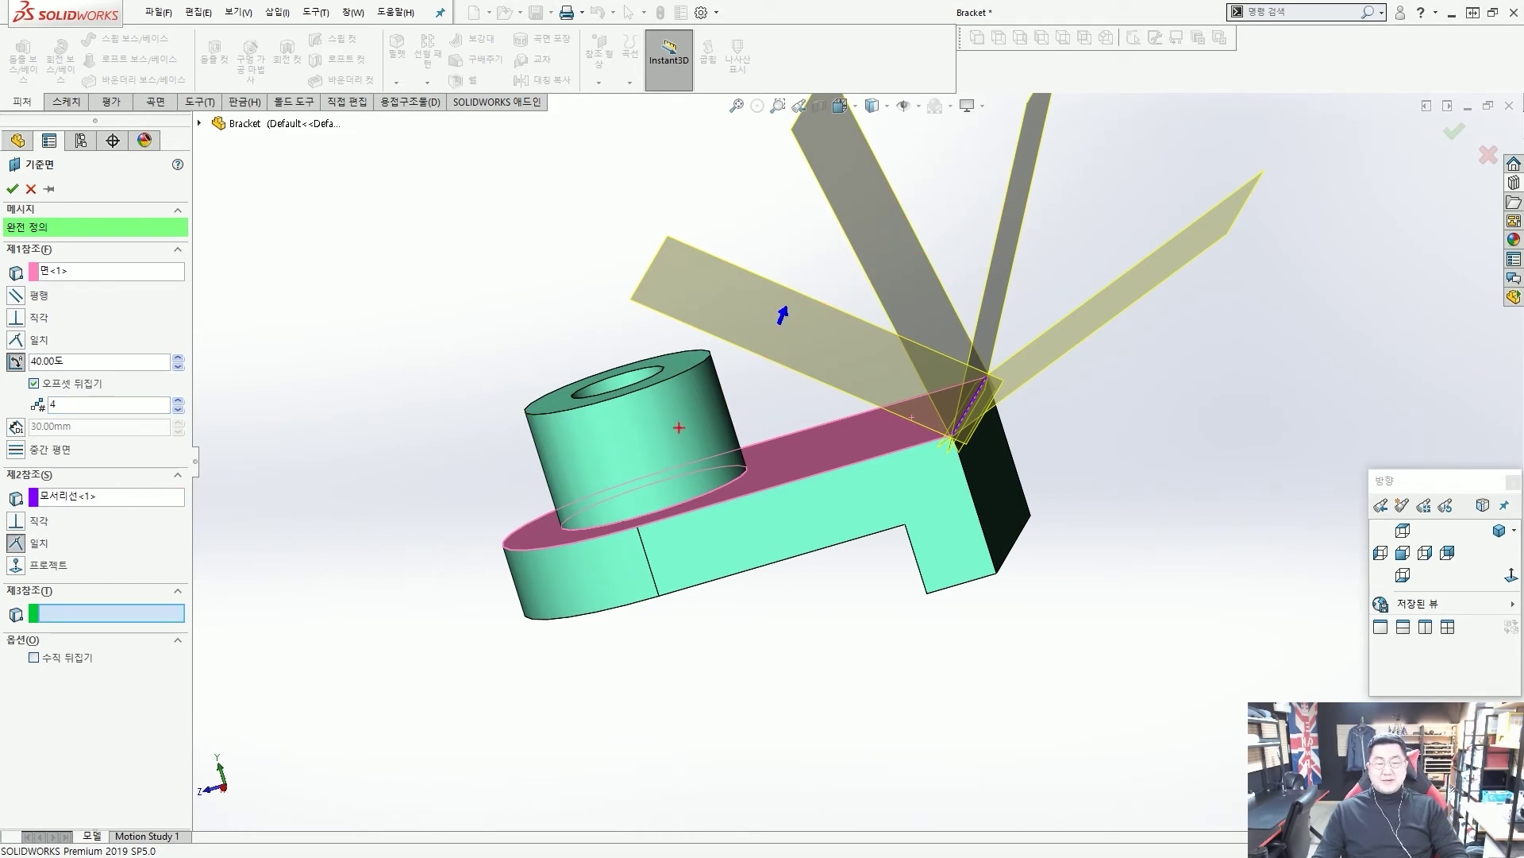
left_click_drag(537, 412, 290, 345)
mouse_move(474, 286)
left_mouse_down()
mouse_move(321, 263)
mouse_move(228, 268)
left_mouse_up()
left_click_drag(421, 344, 134, 320)
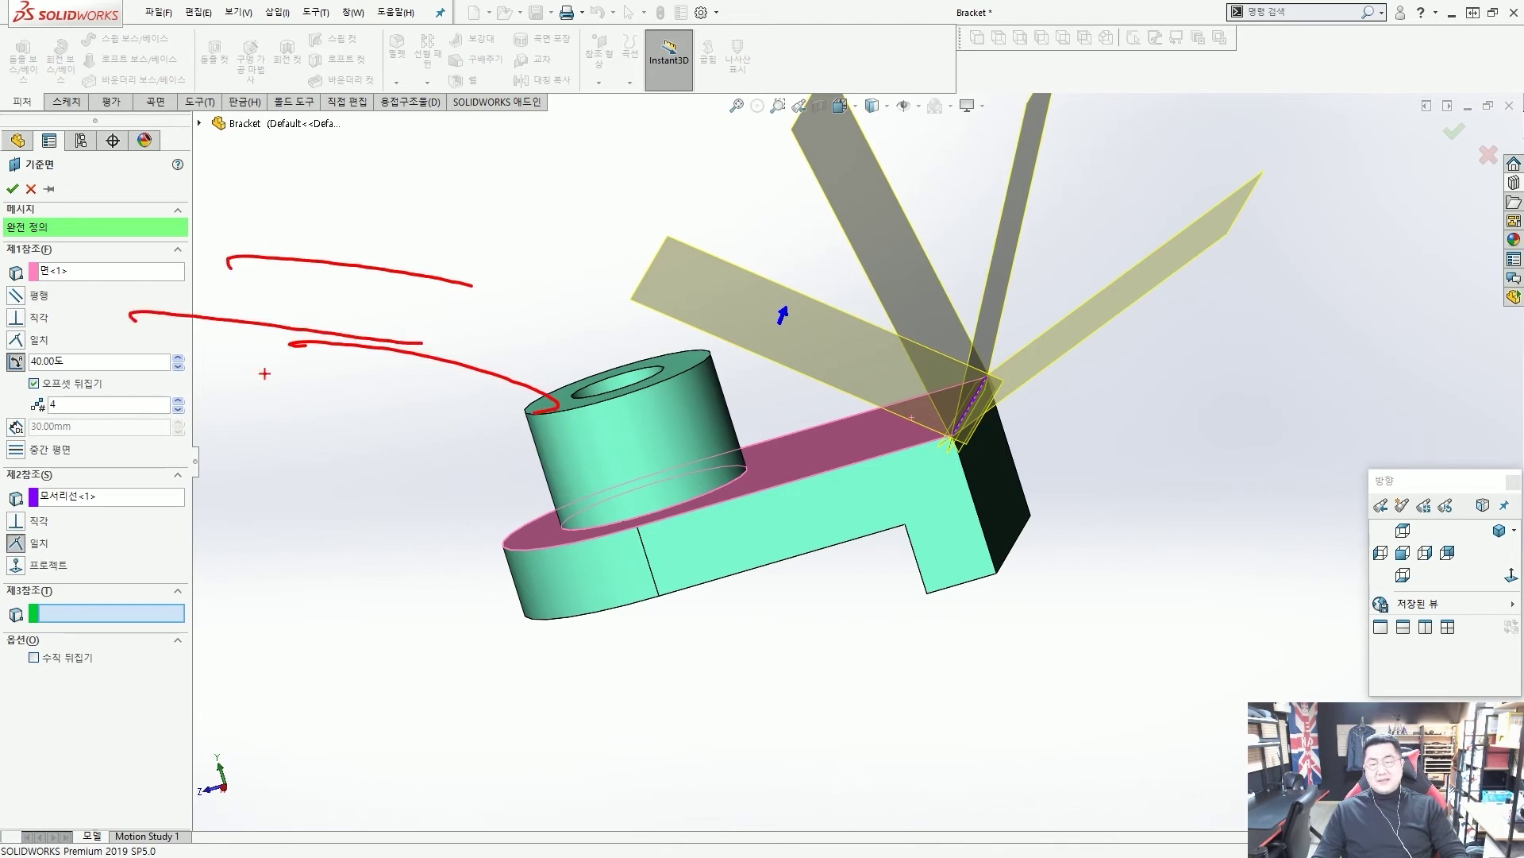
left_click_drag(301, 388, 98, 401)
left_click_drag(329, 443, 145, 484)
left_click_drag(304, 485, 93, 546)
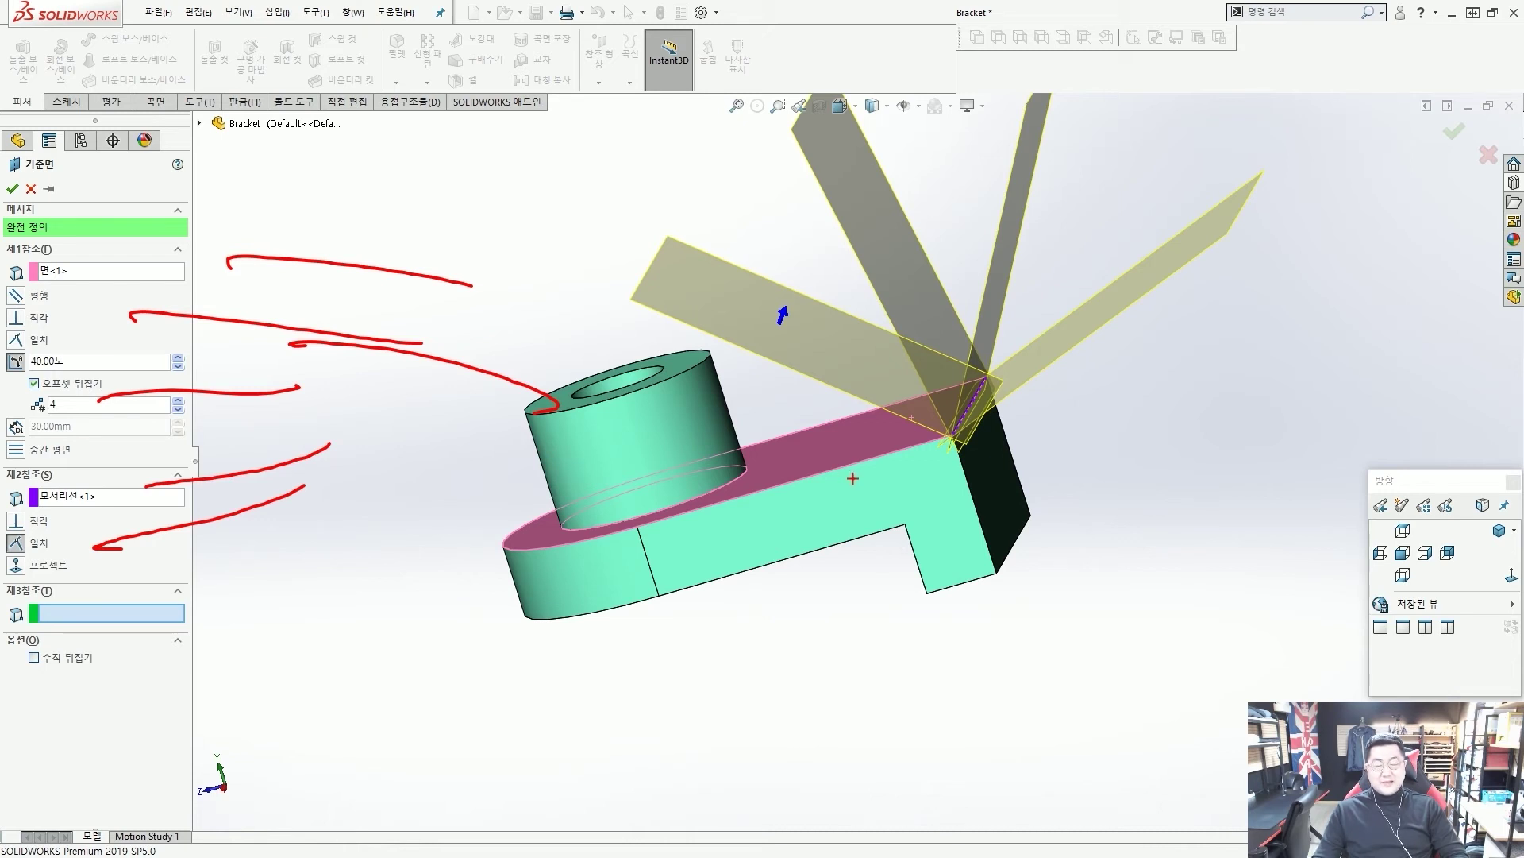
left_click_drag(1051, 469, 976, 415)
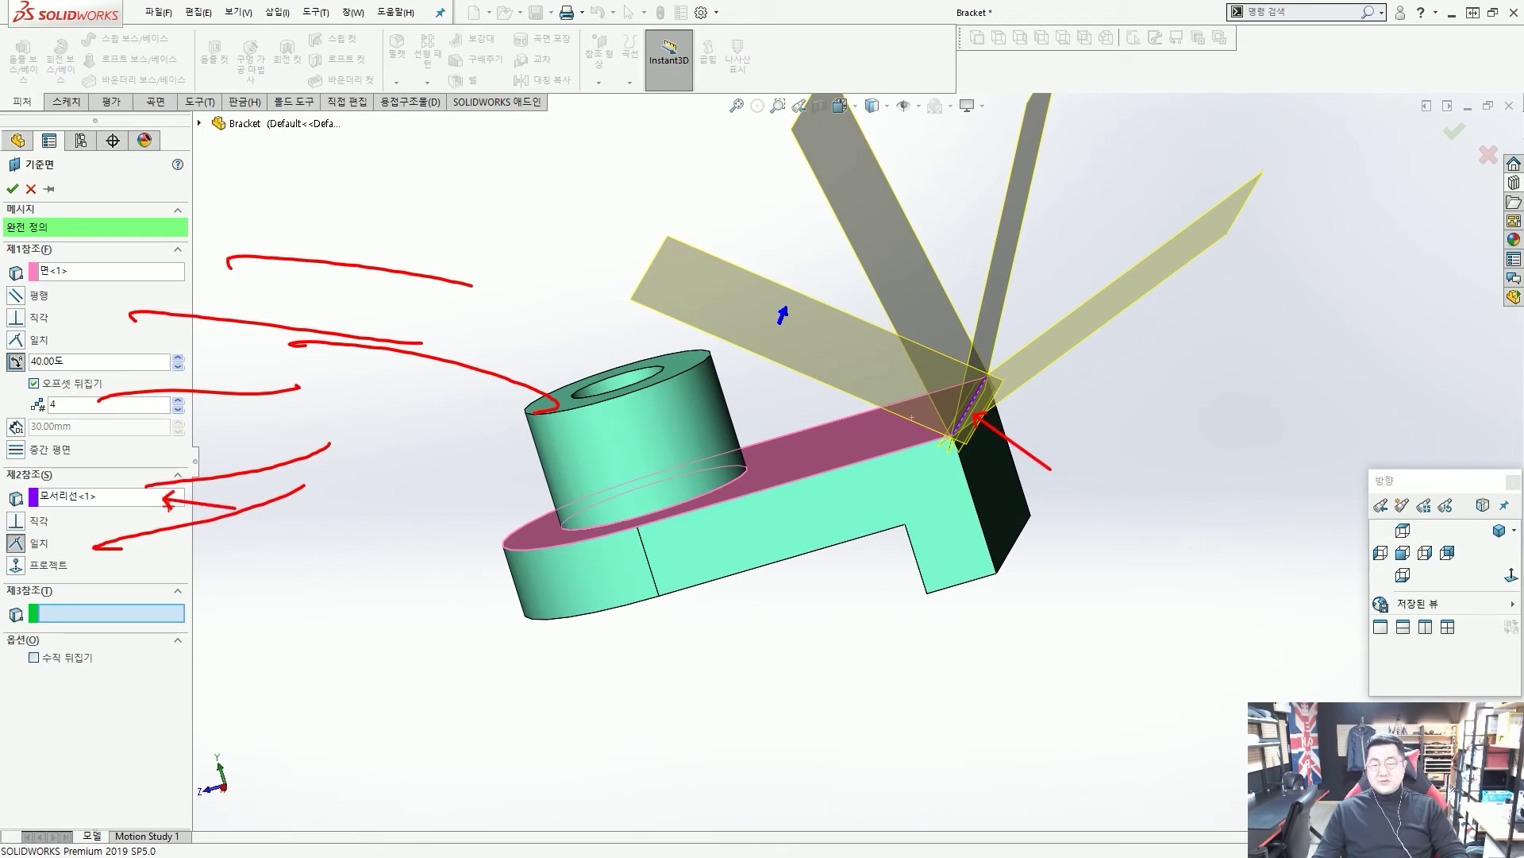
key("Escape")
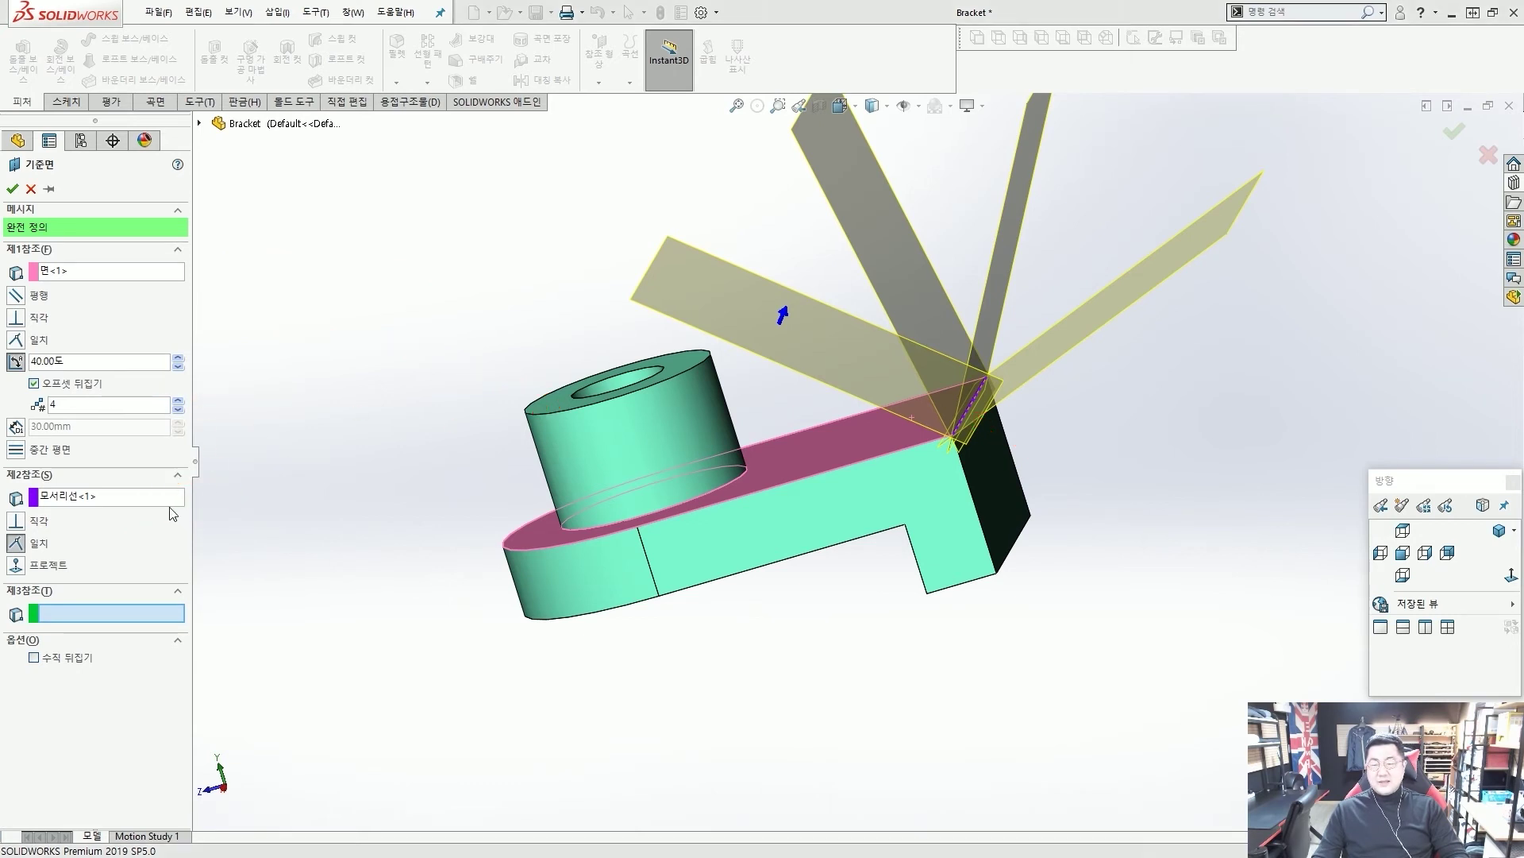
Step: Remove the end edge from the plane's second reference and select the upper face listed as its first reference
left_click(66, 498)
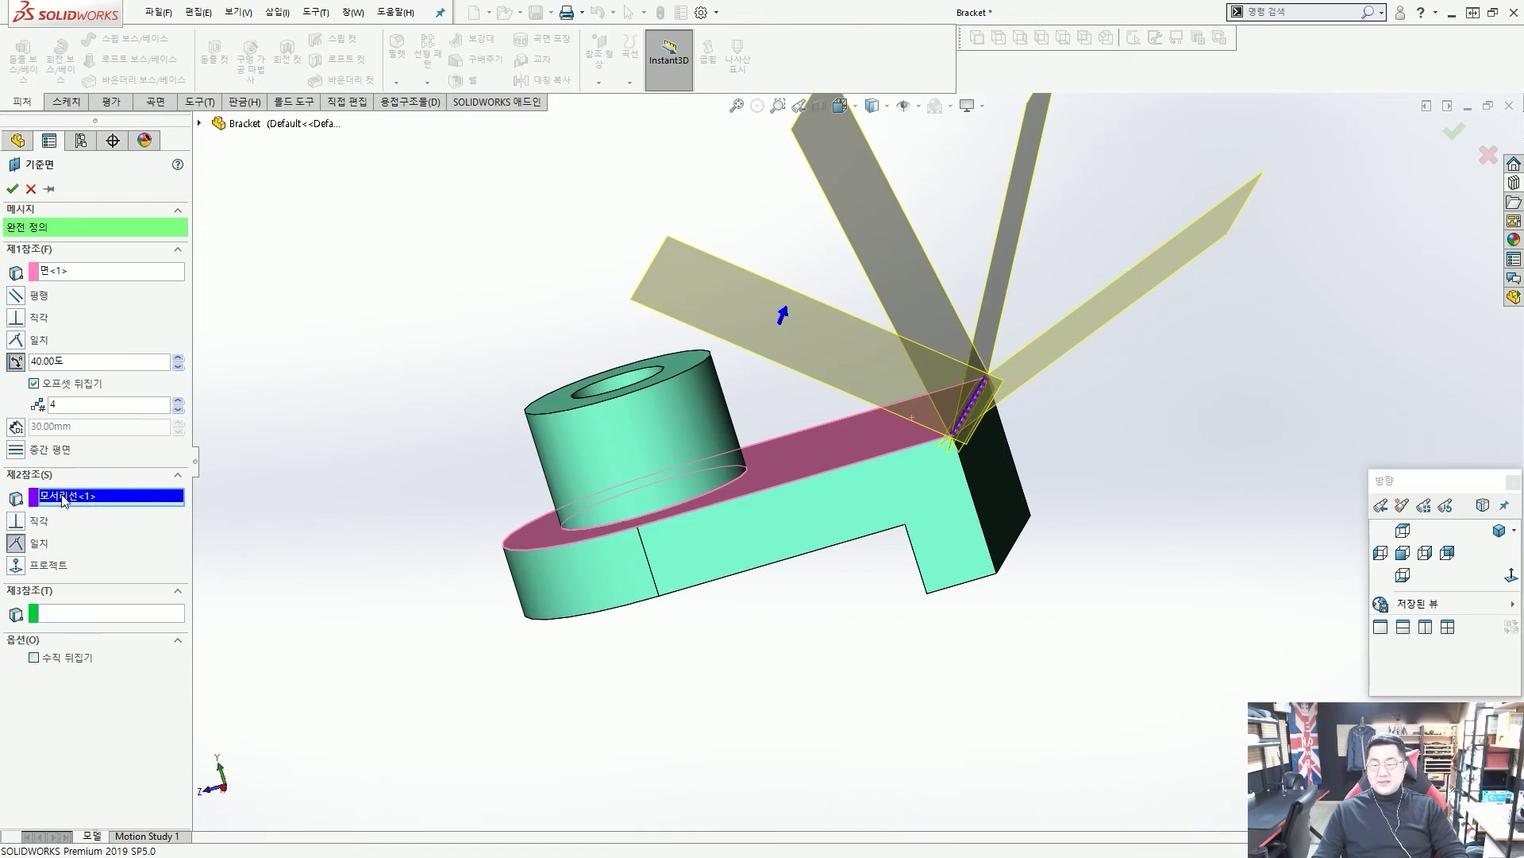
key("Delete")
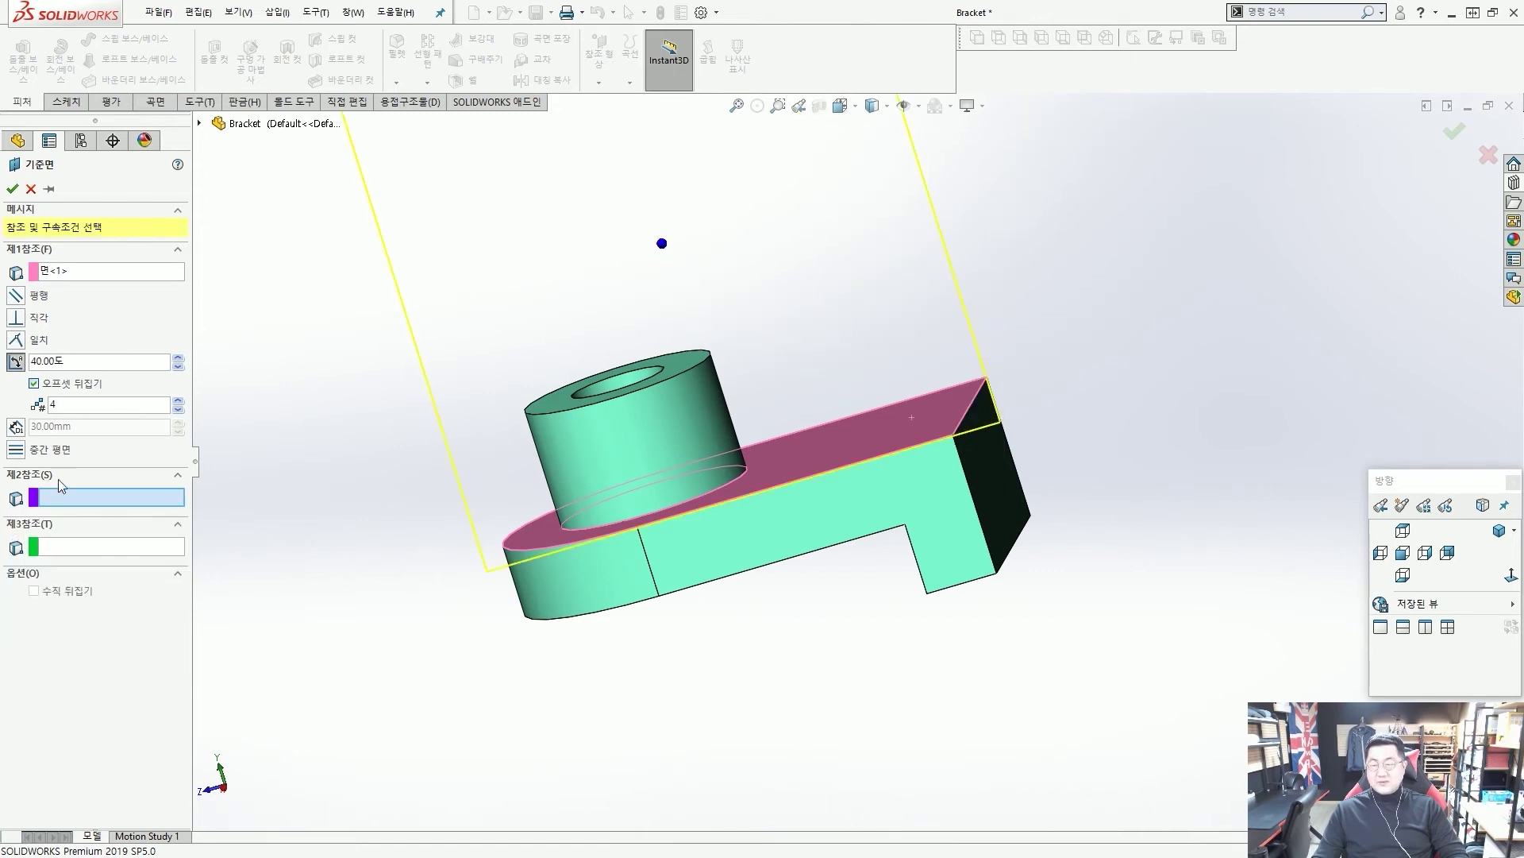
left_click(62, 271)
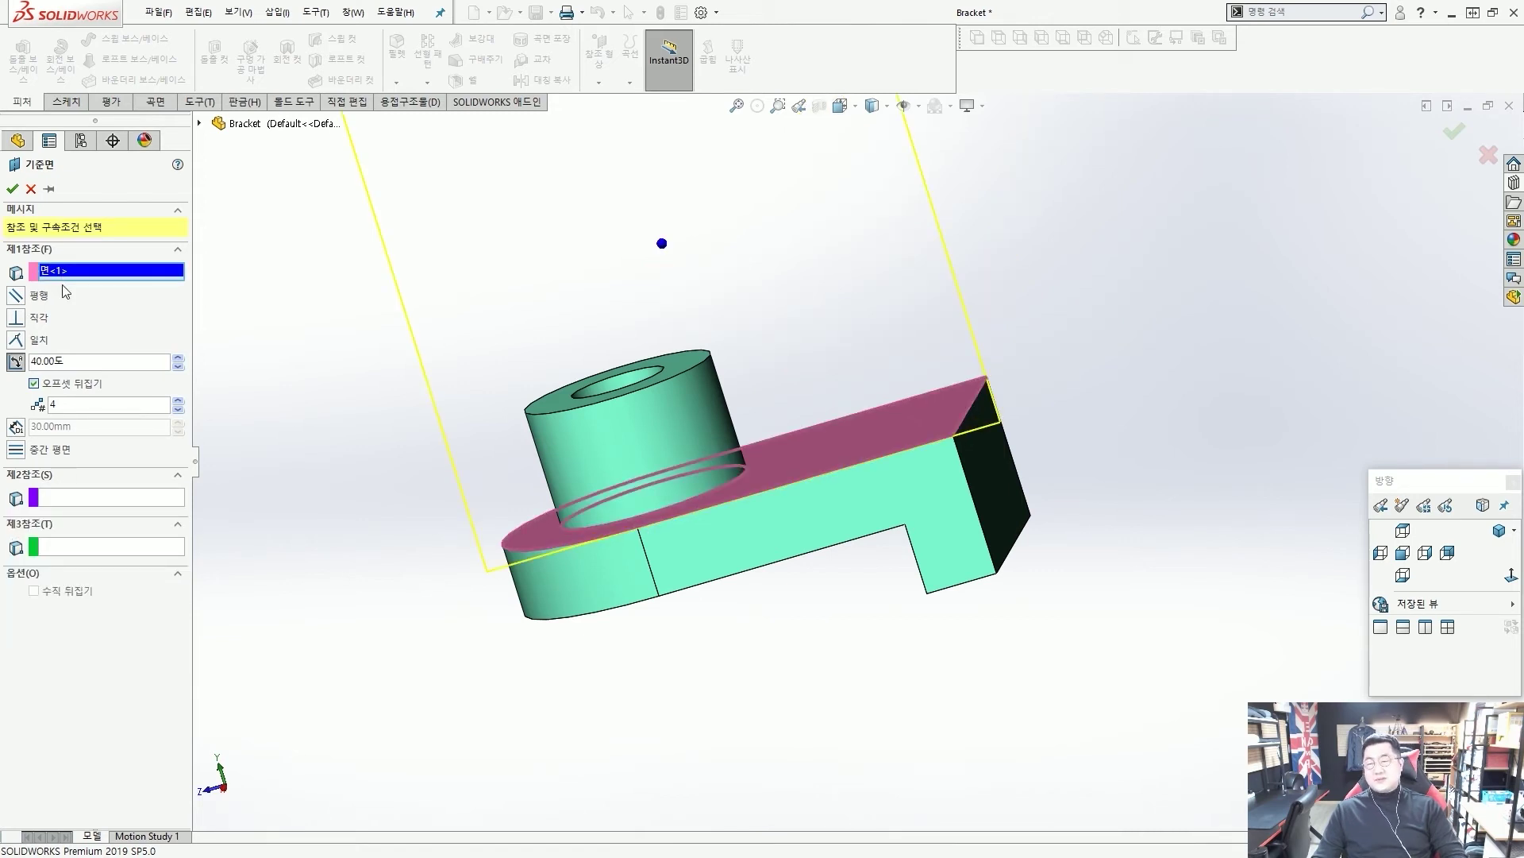
Step: Clear the face from the first reference of the reference plane
key("Delete")
middle_click_drag(463, 309, 1021, 469)
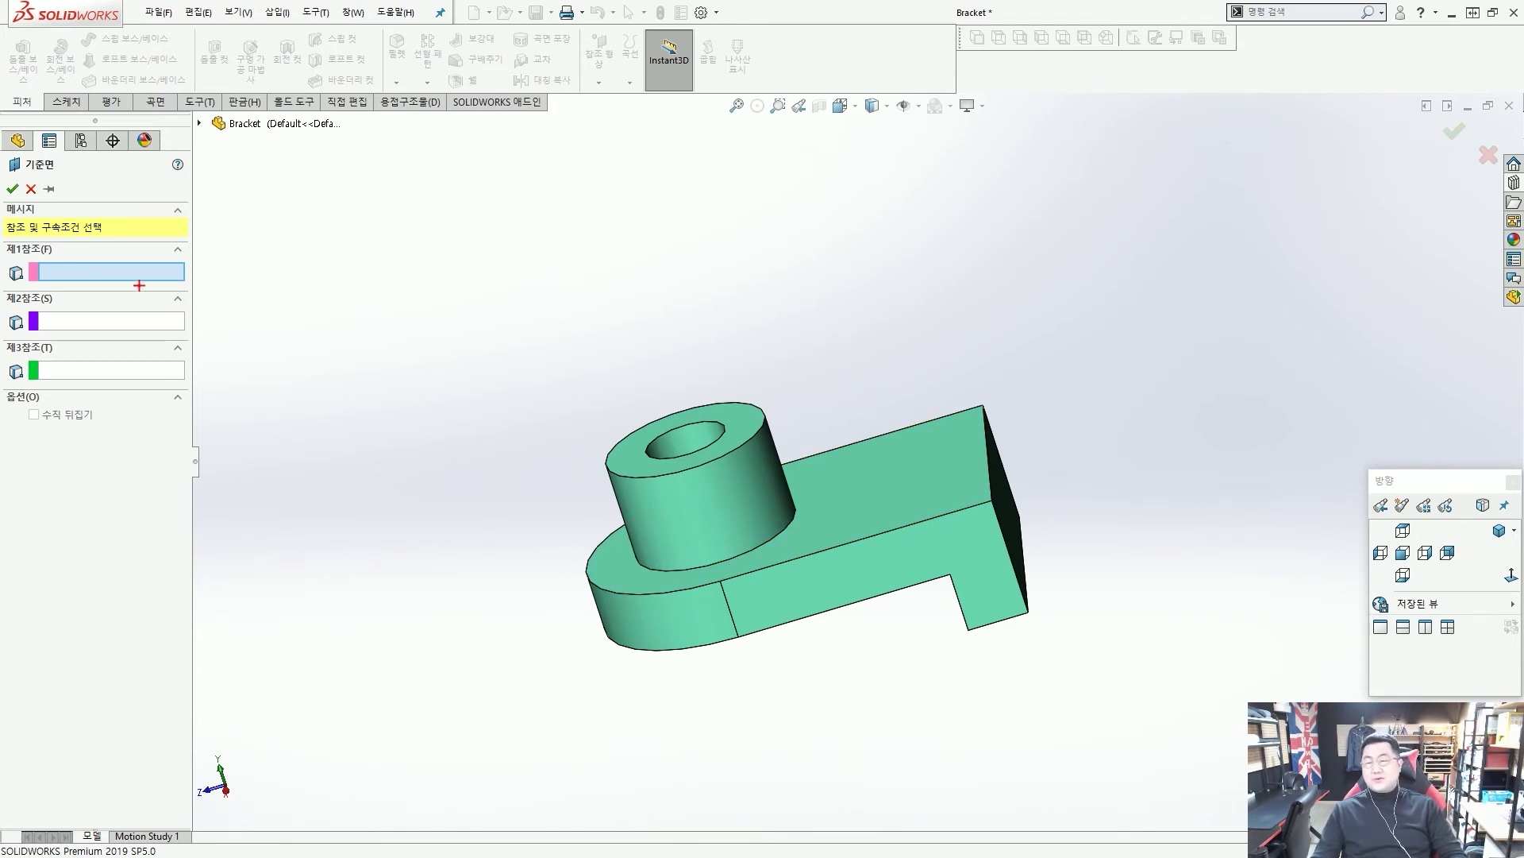
left_click_drag(119, 347, 140, 355)
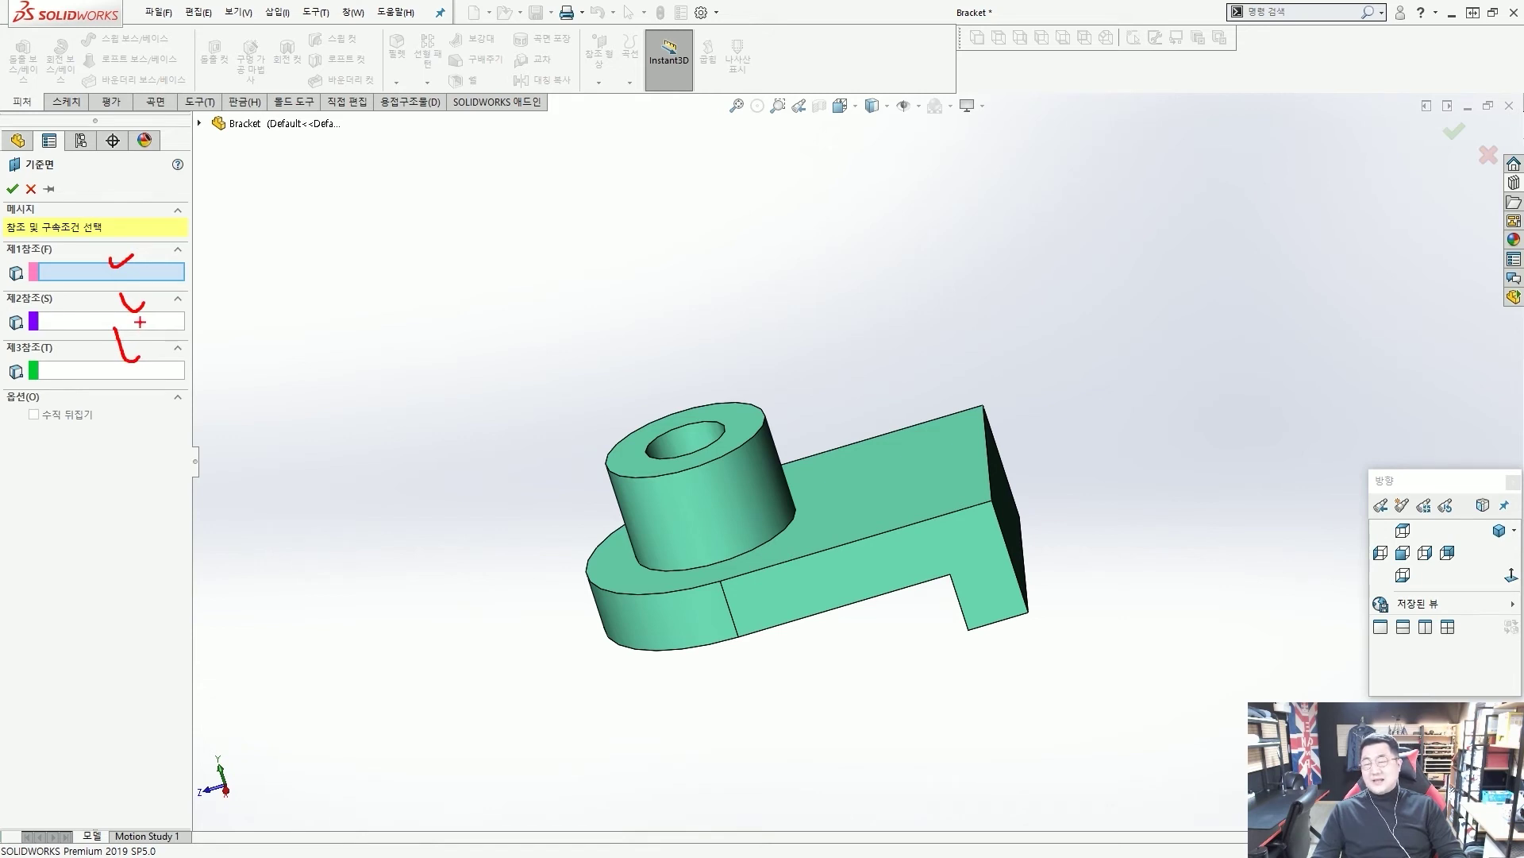
left_click_drag(265, 331, 189, 318)
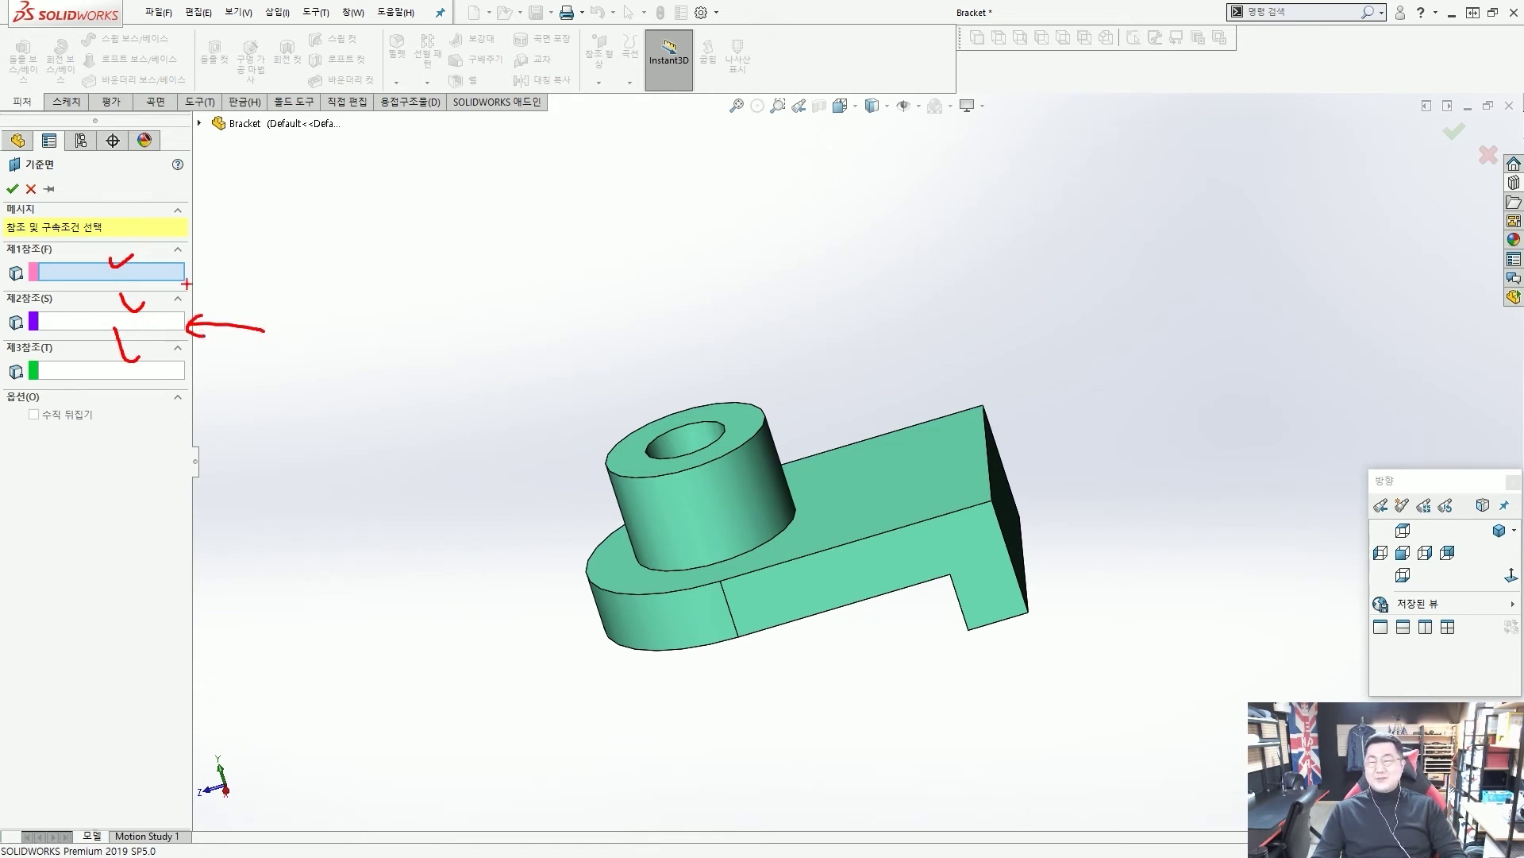
mouse_move(194, 244)
left_mouse_down()
mouse_move(232, 300)
mouse_move(214, 387)
left_mouse_up()
key("Escape")
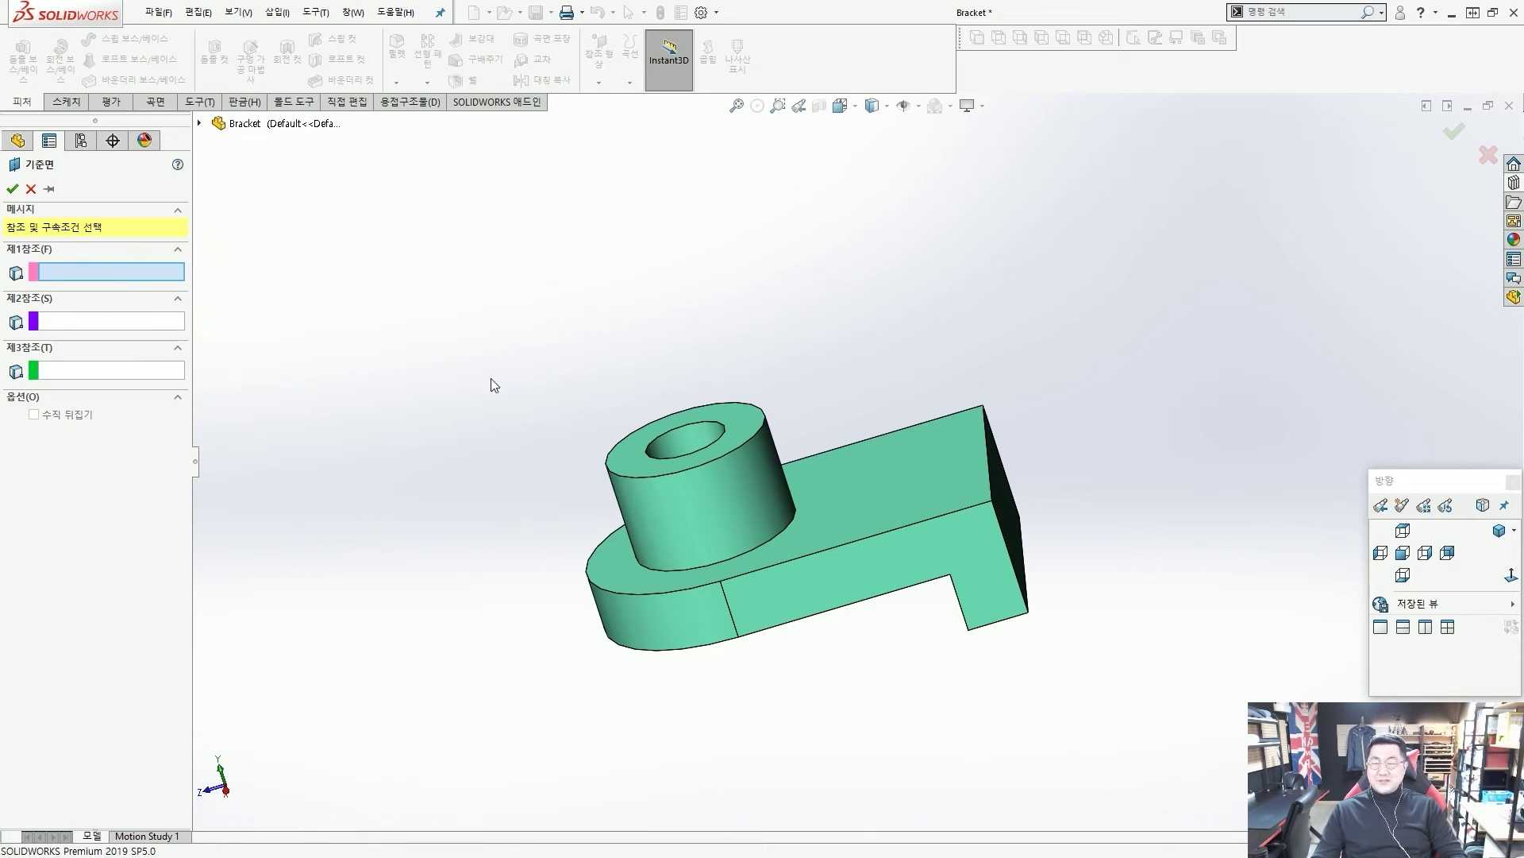
Step: Define the reference plane coincident with the upper edge of the bracket's end face and the lower inner corner vertex of the lip
middle_click_drag(509, 386, 647, 404)
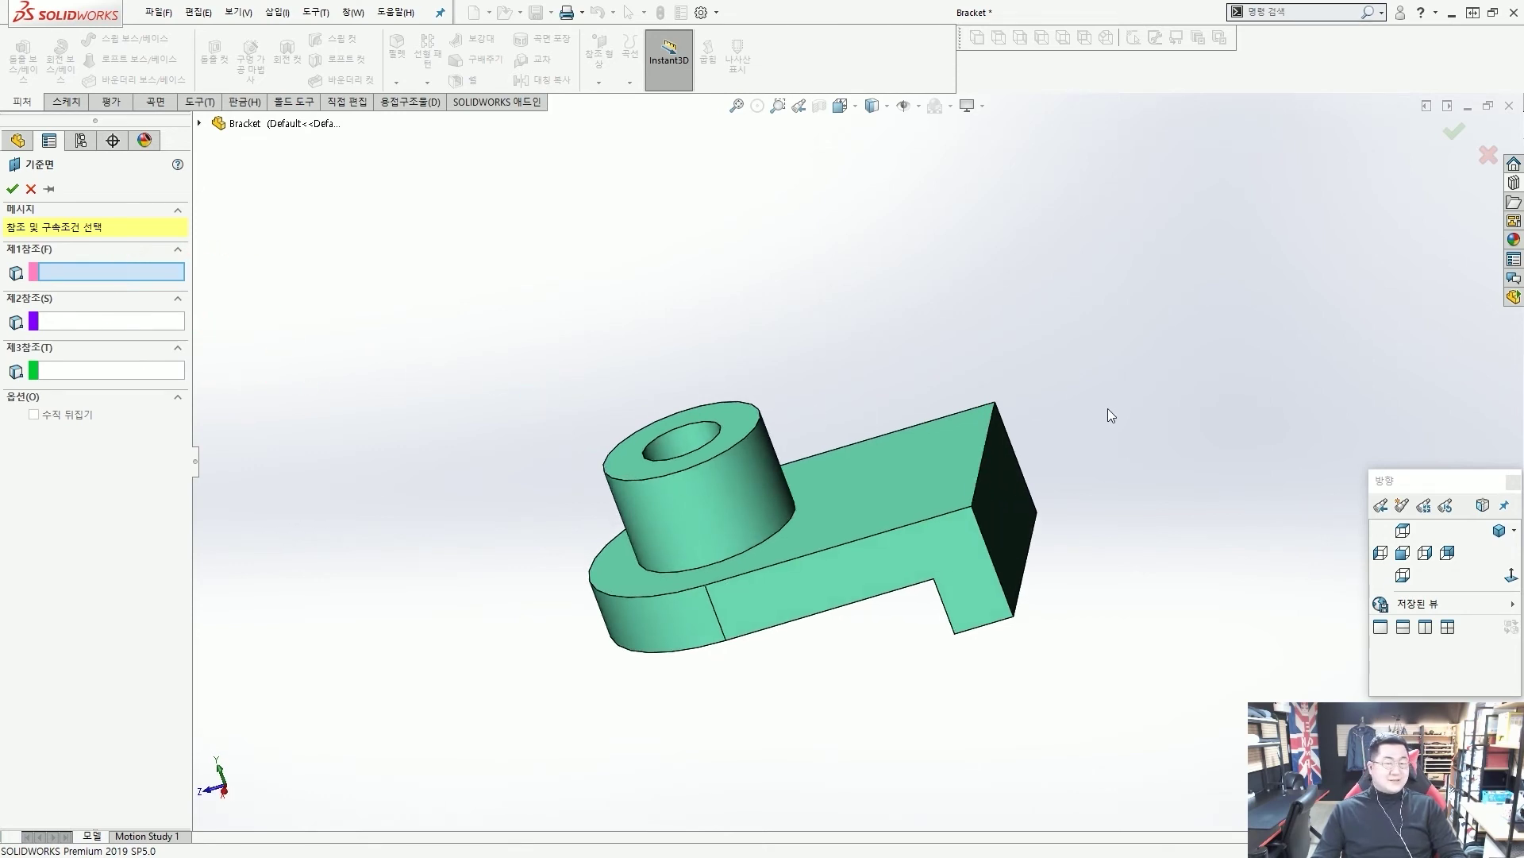
middle_click_drag(1052, 474, 973, 444)
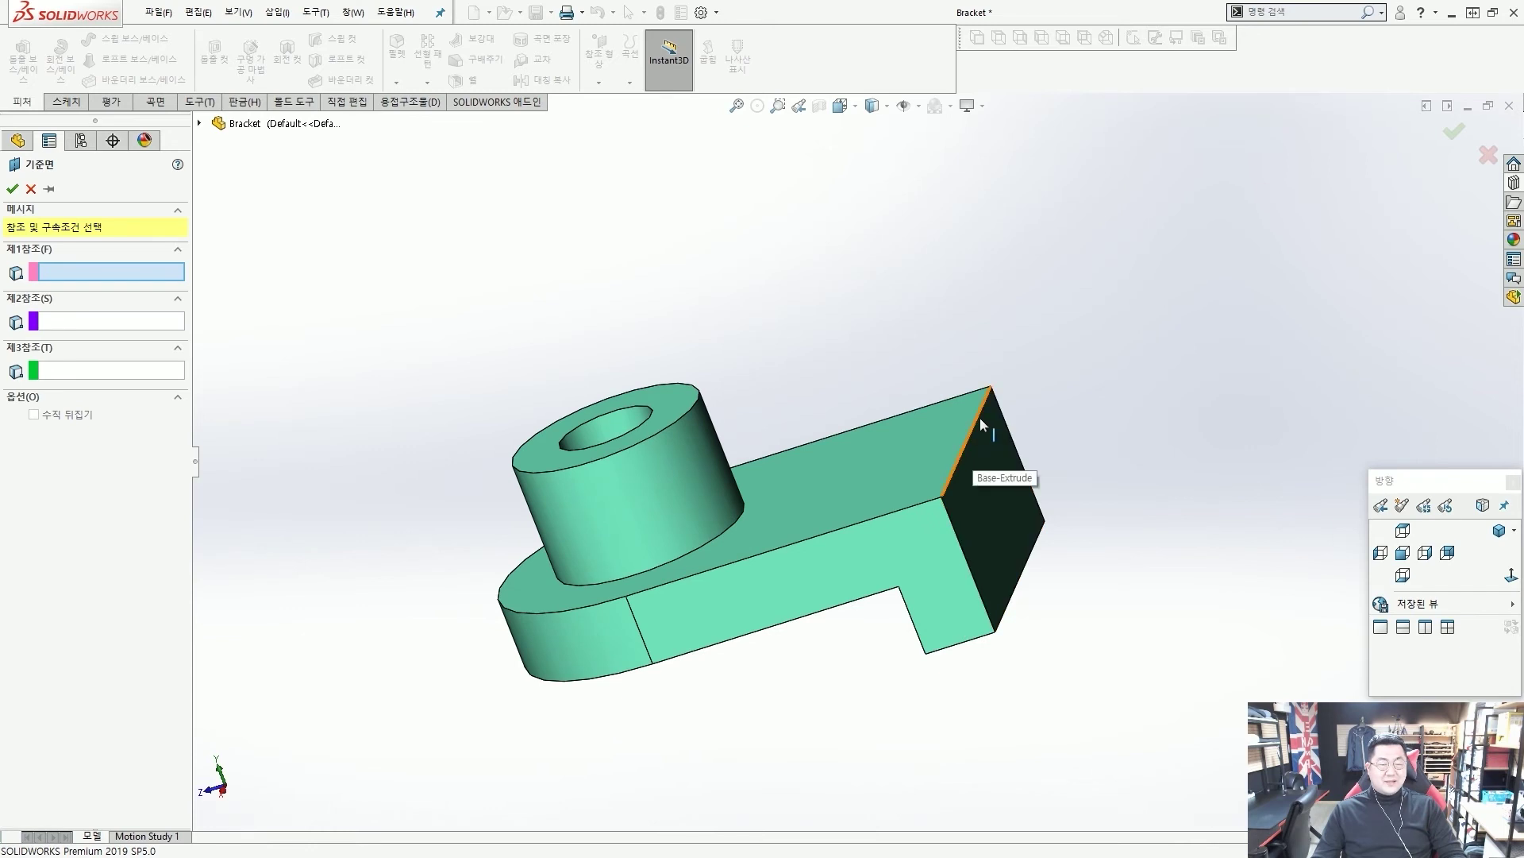
left_click(980, 417)
scroll(925, 627, "down", 3)
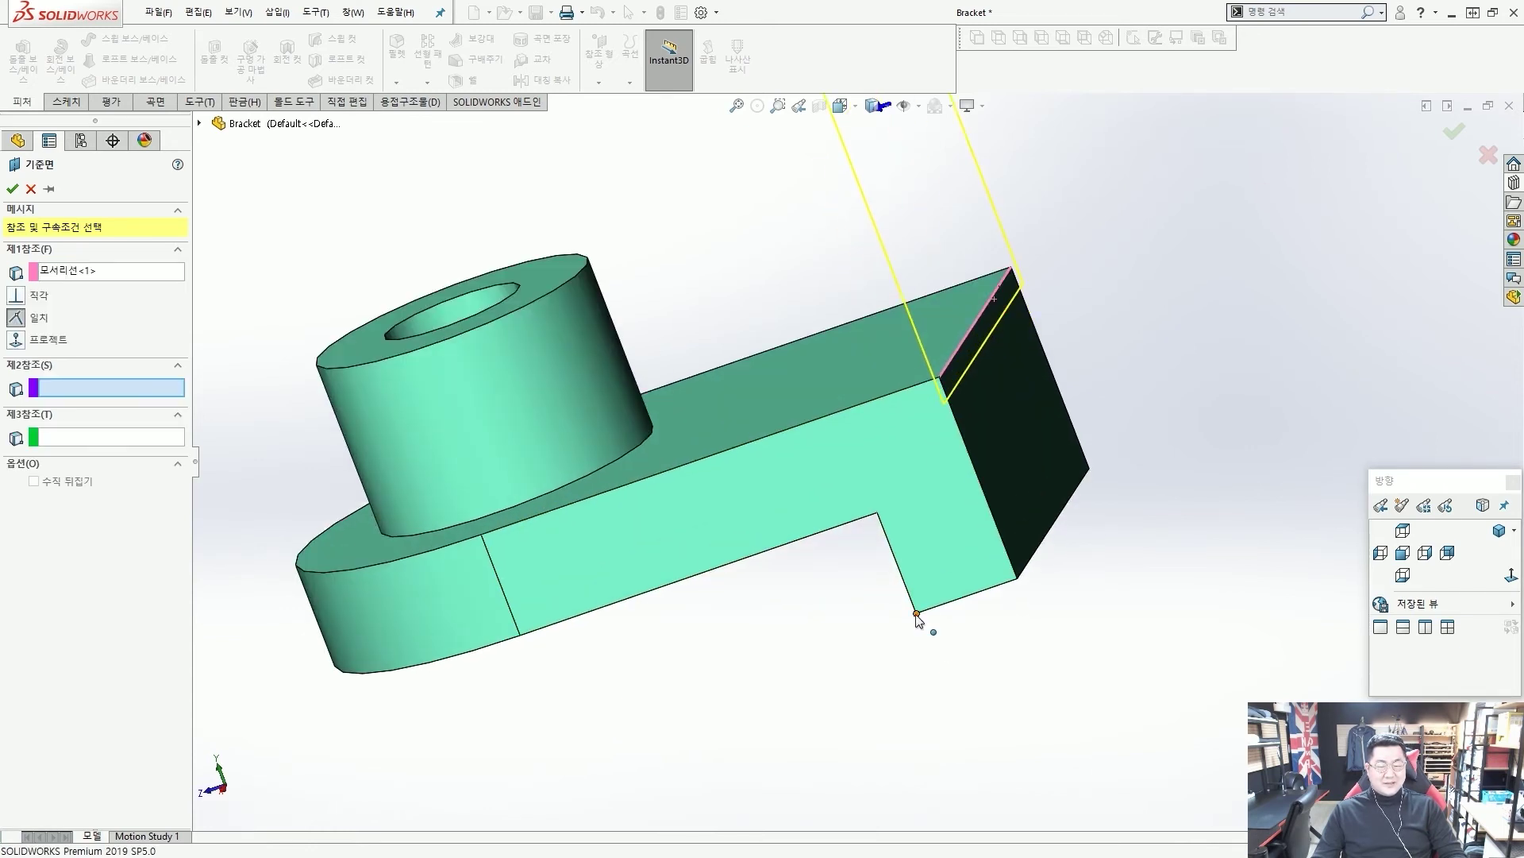
left_click(917, 614)
scroll(960, 602, "up", 2)
middle_click_drag(960, 602, 883, 585)
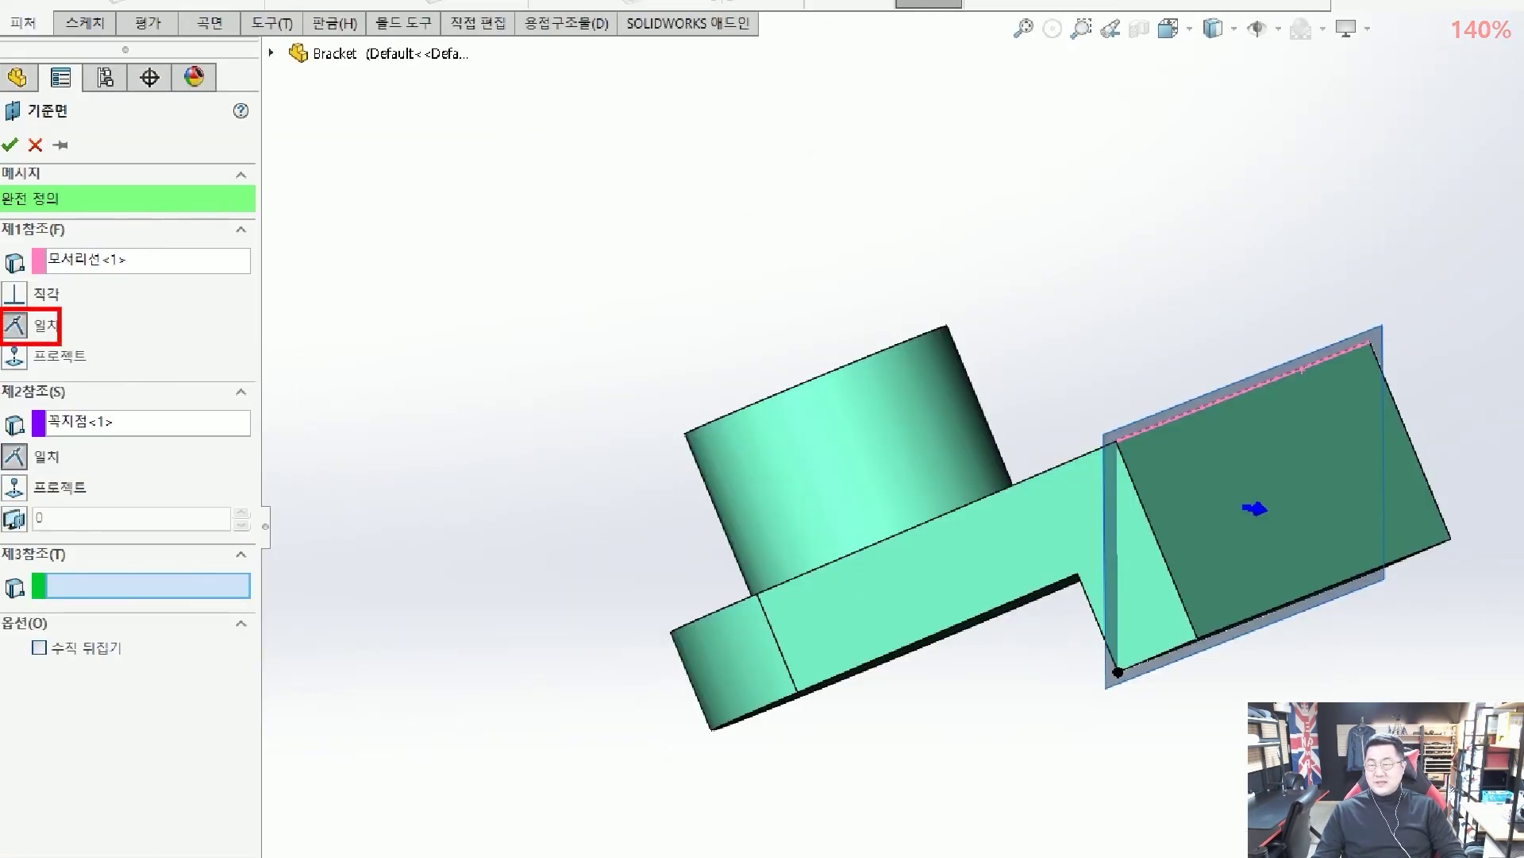
Step: Remove the vertex and edge references from the plane definition
left_click_drag(3, 438, 66, 475)
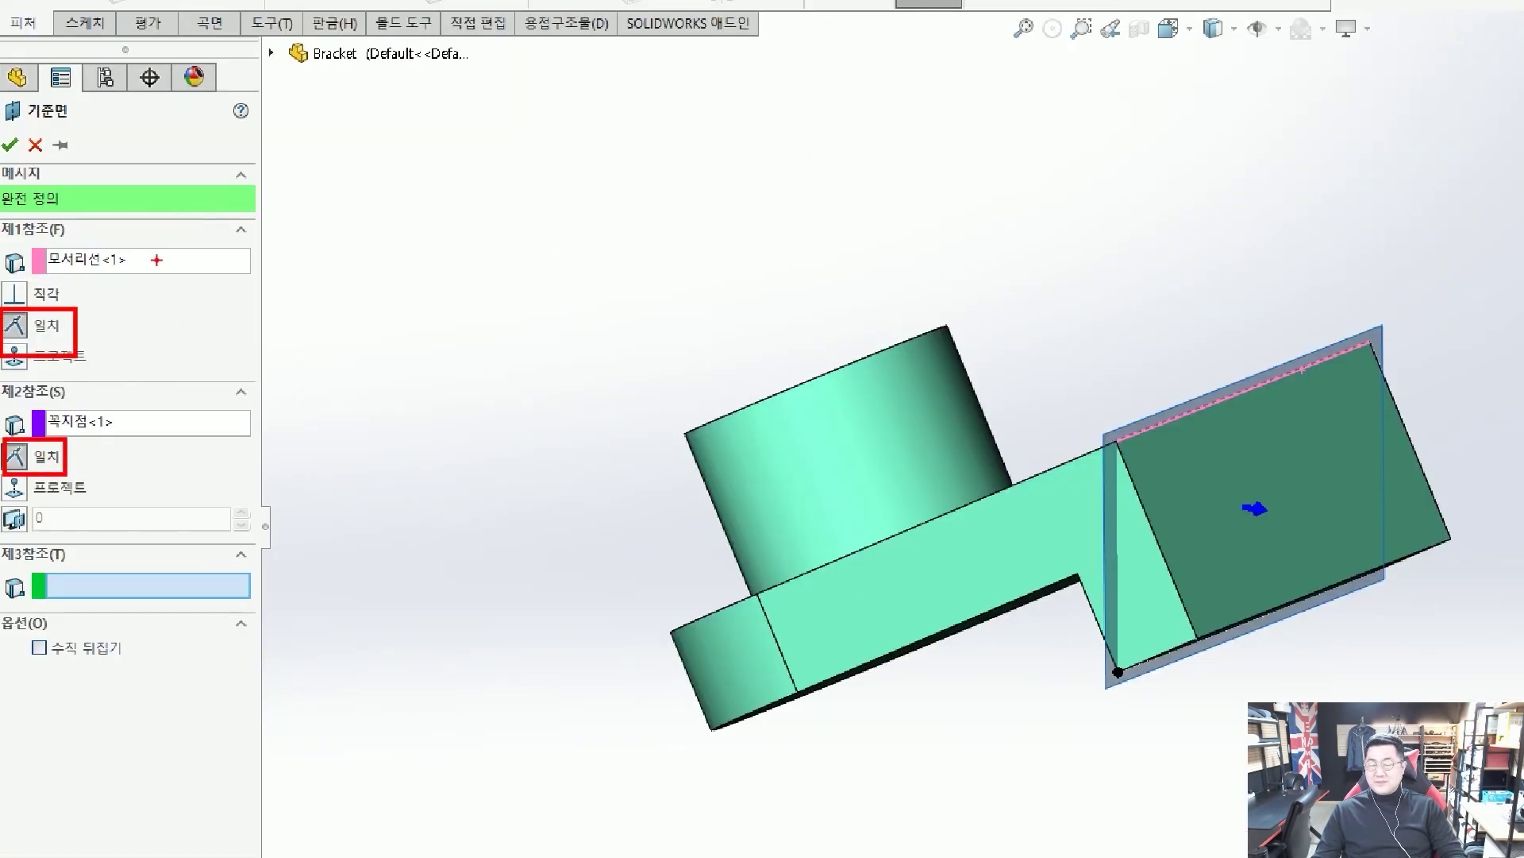
left_click_drag(140, 262, 103, 290)
left_click_drag(166, 370, 118, 424)
mouse_move(516, 391)
middle_mouse_down()
mouse_move(656, 388)
mouse_move(706, 436)
middle_mouse_up()
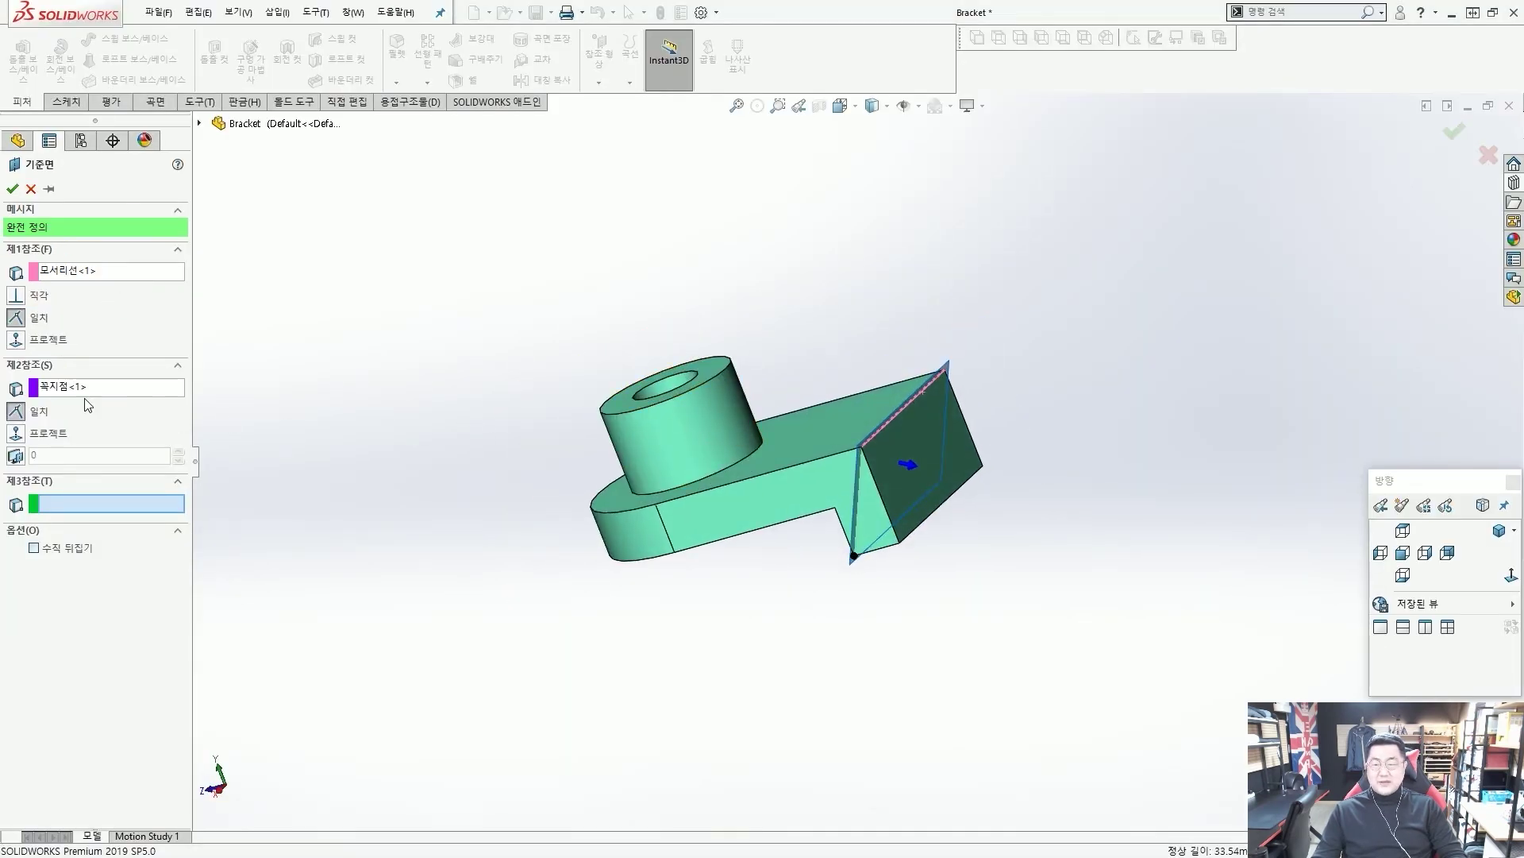
left_click(76, 387)
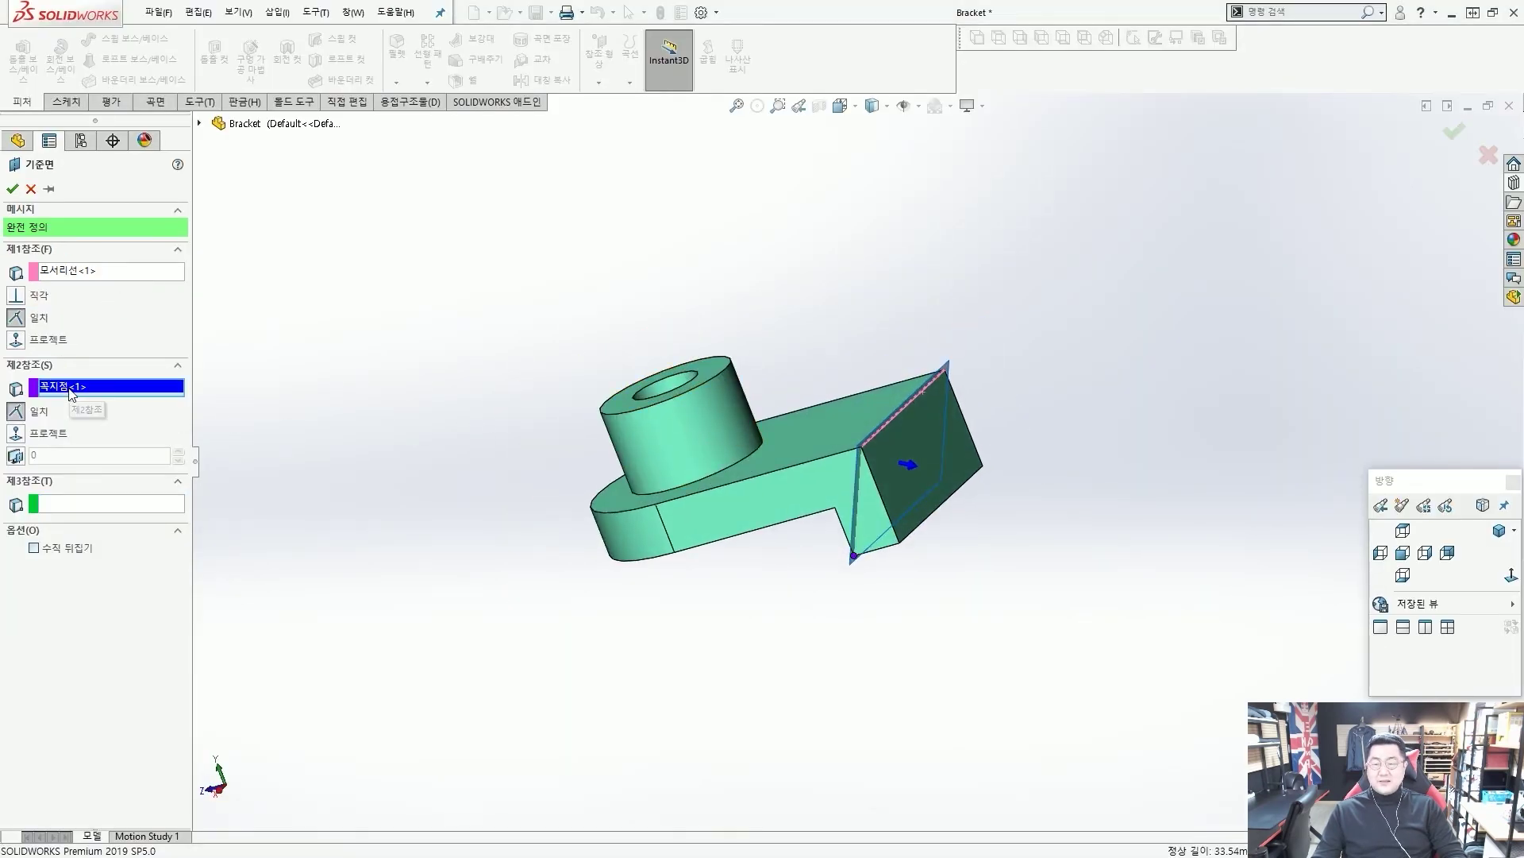
key("Delete")
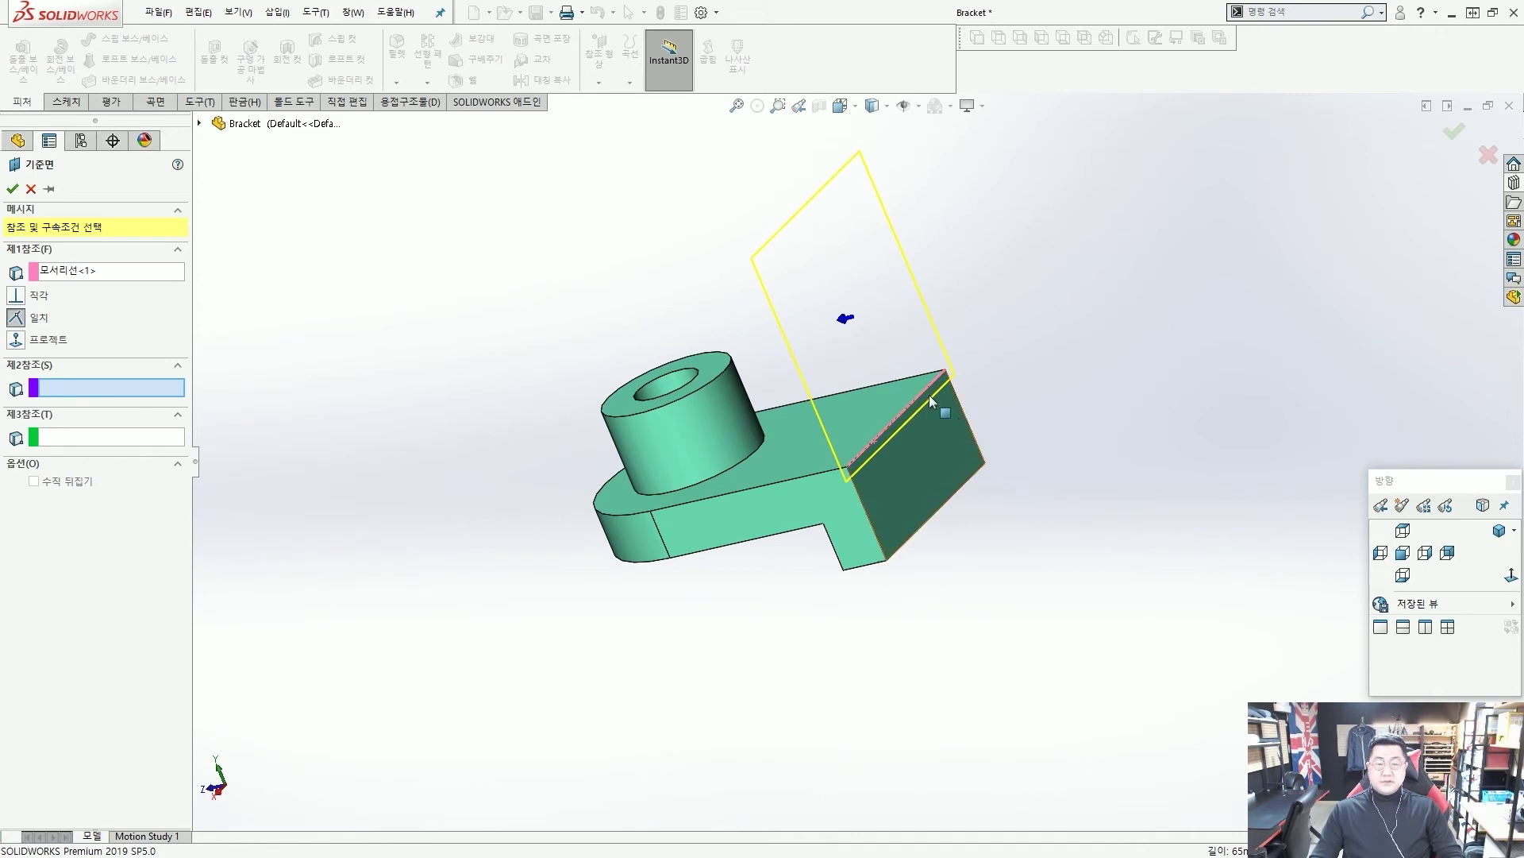
left_click(72, 275)
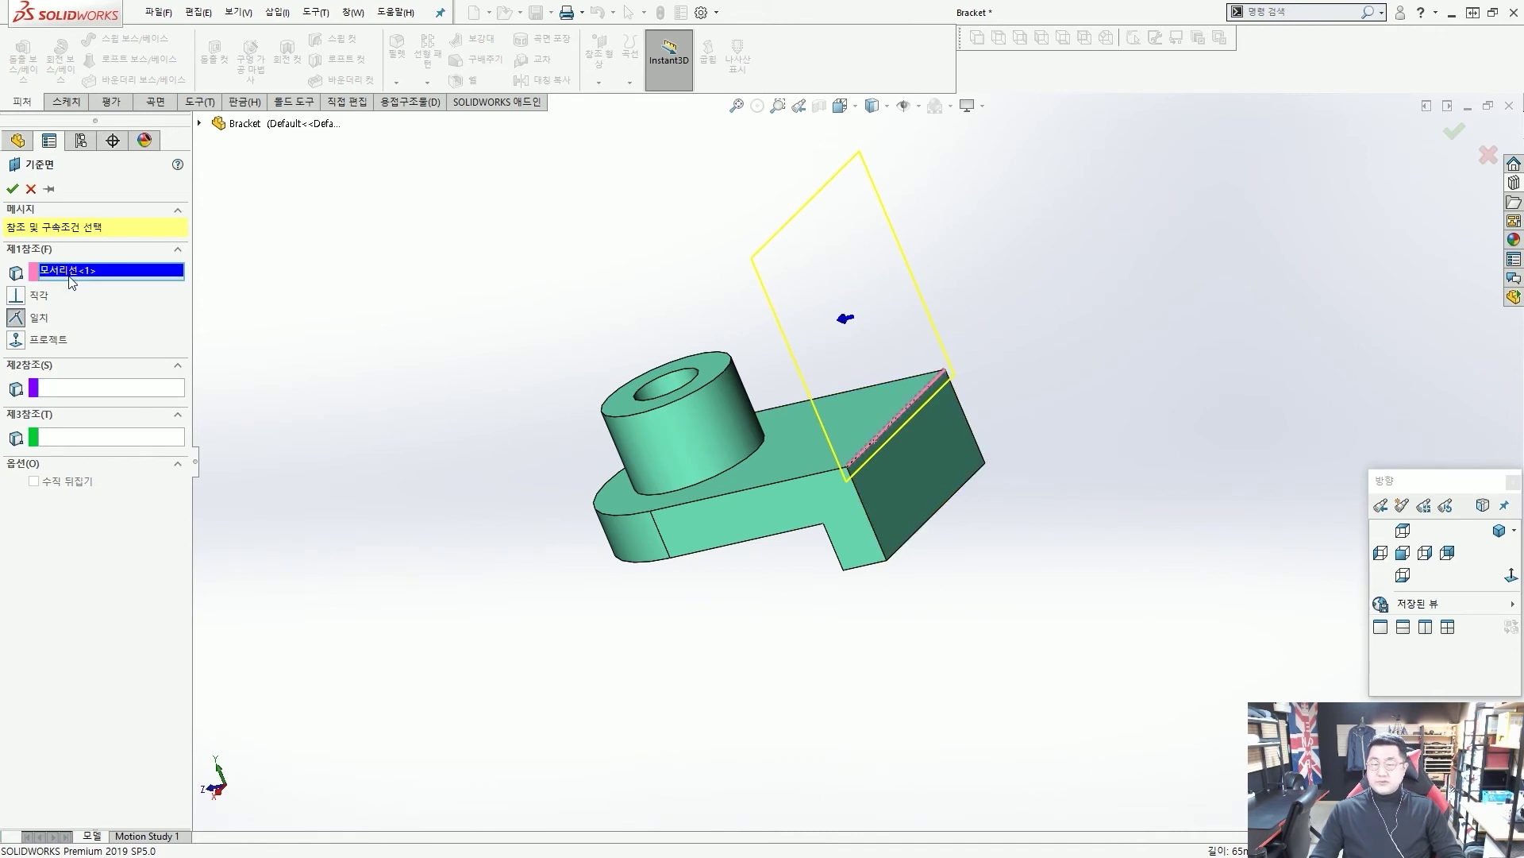
key("Delete")
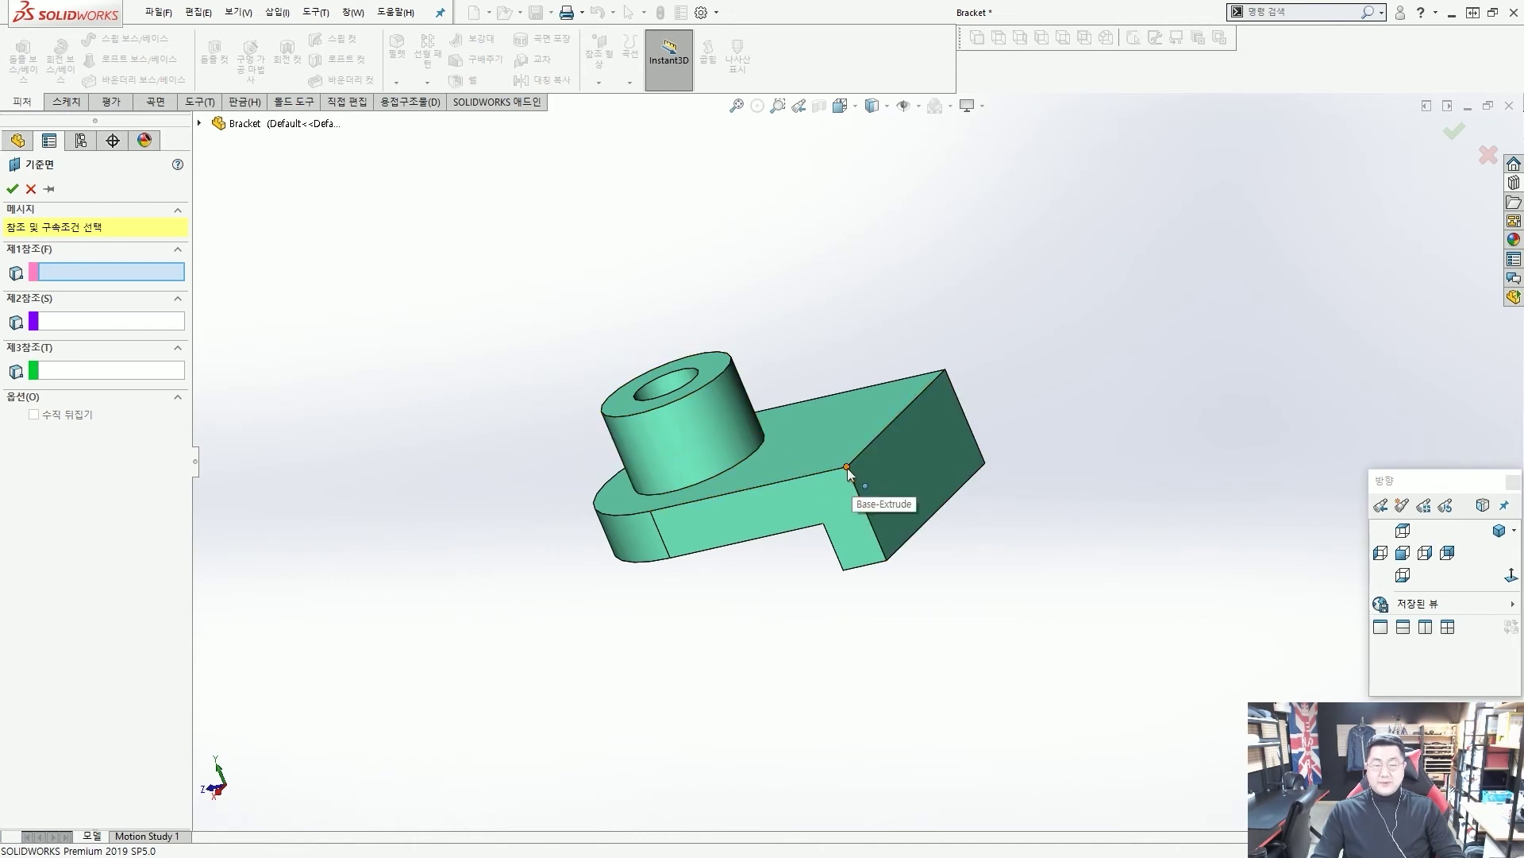
Step: Enable the vertex selection filter and define the plane through three corner vertices at the bracket's lipped end
key("F5")
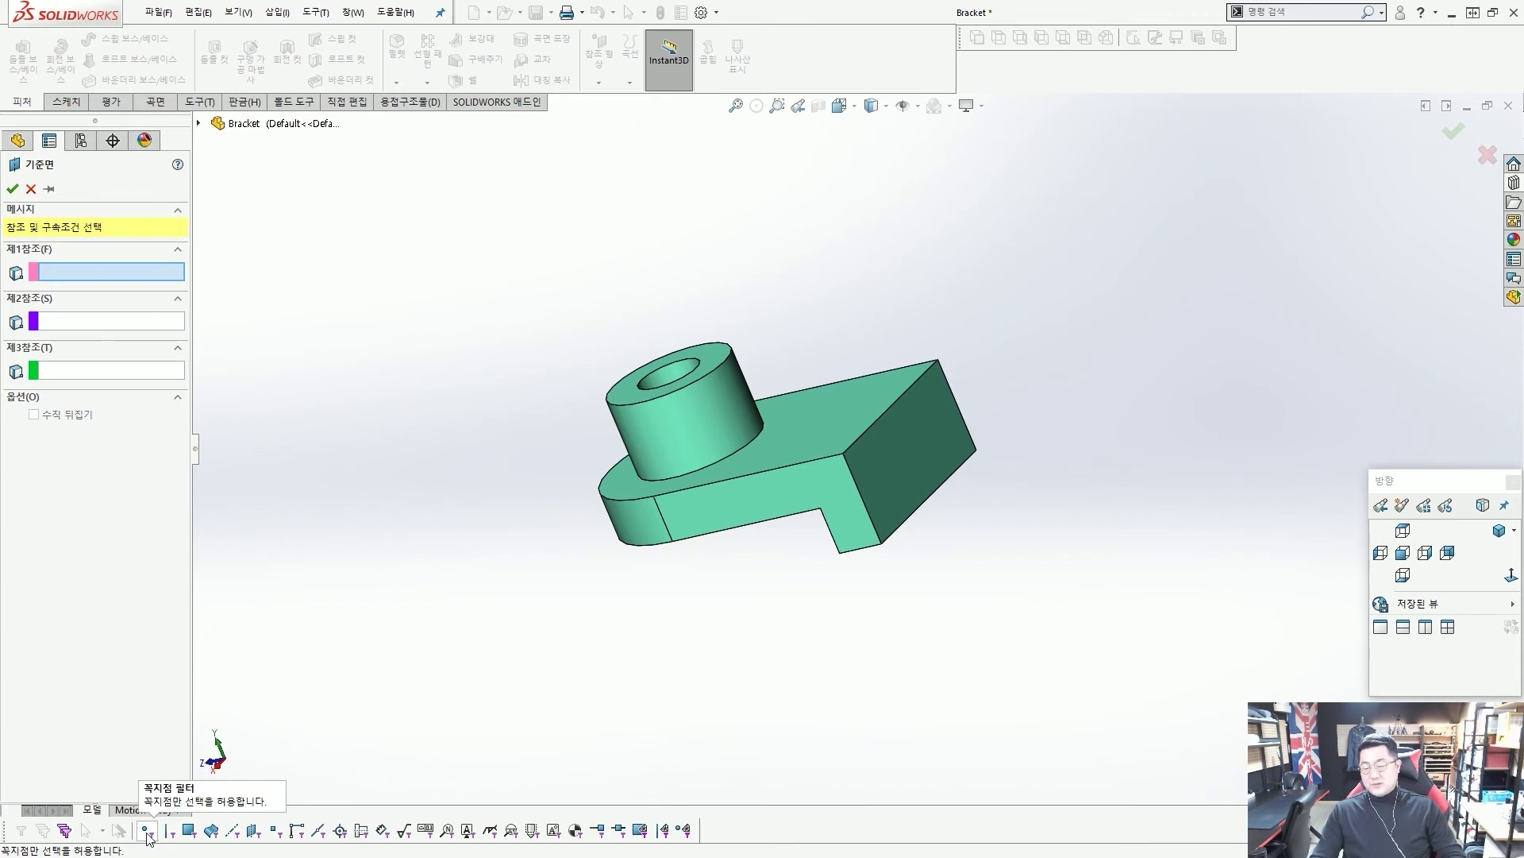
left_click(146, 830)
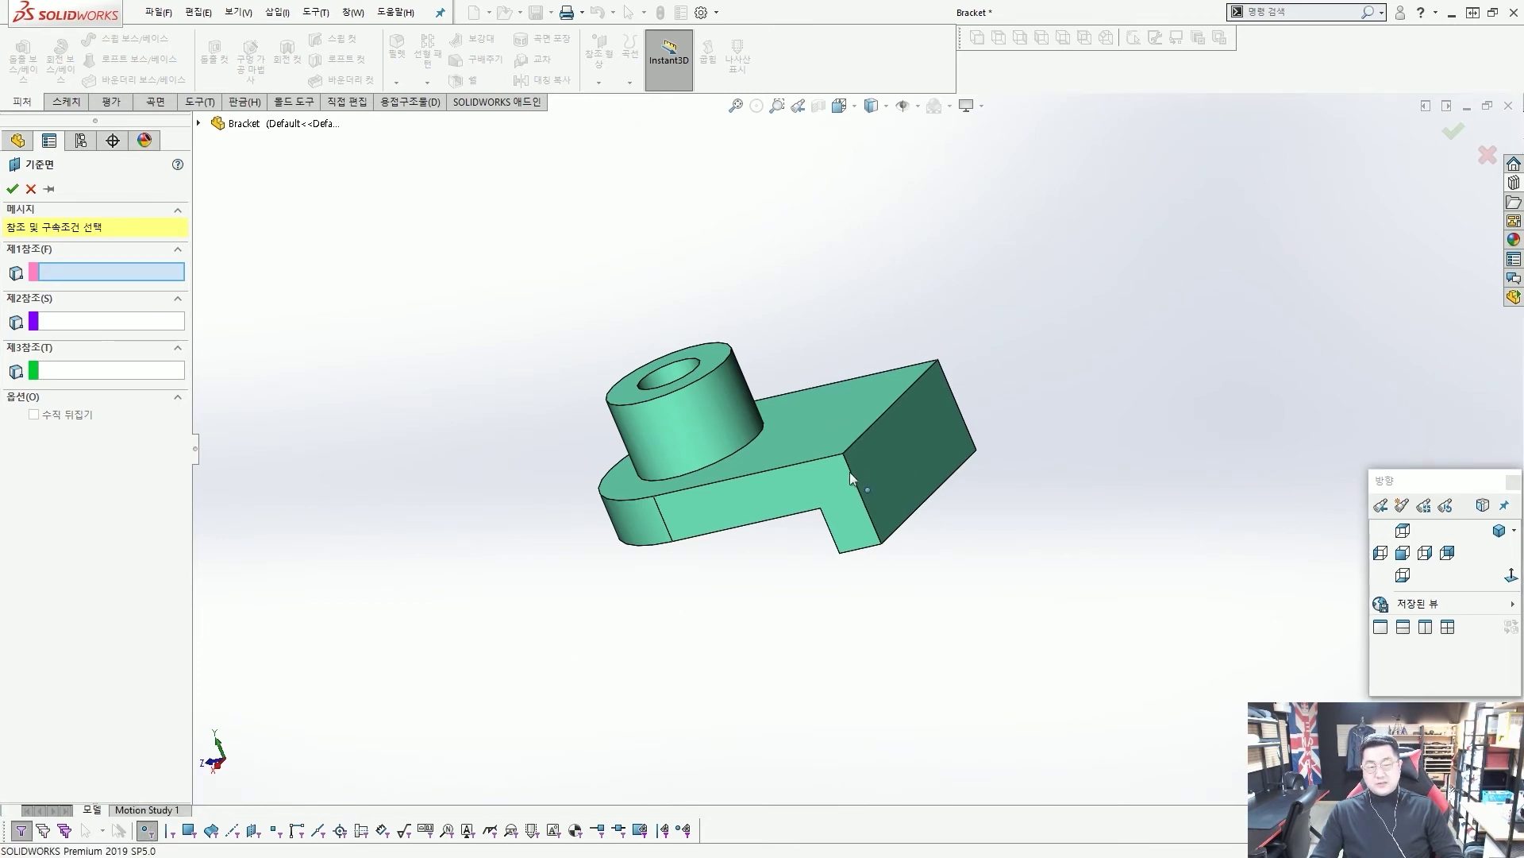
scroll(845, 456, "down", 2)
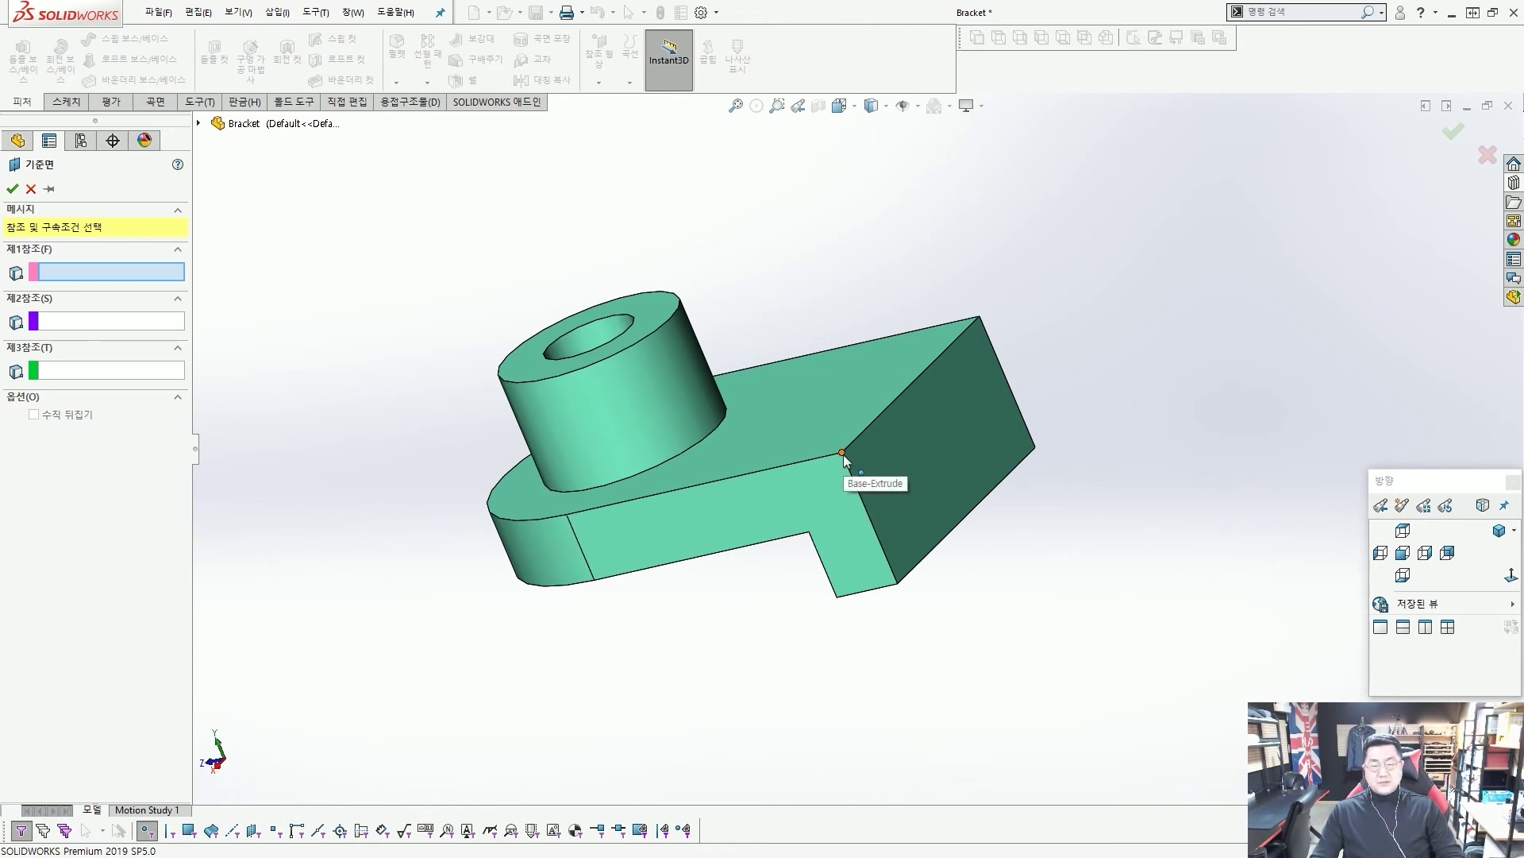
left_click(843, 454)
left_click(837, 598)
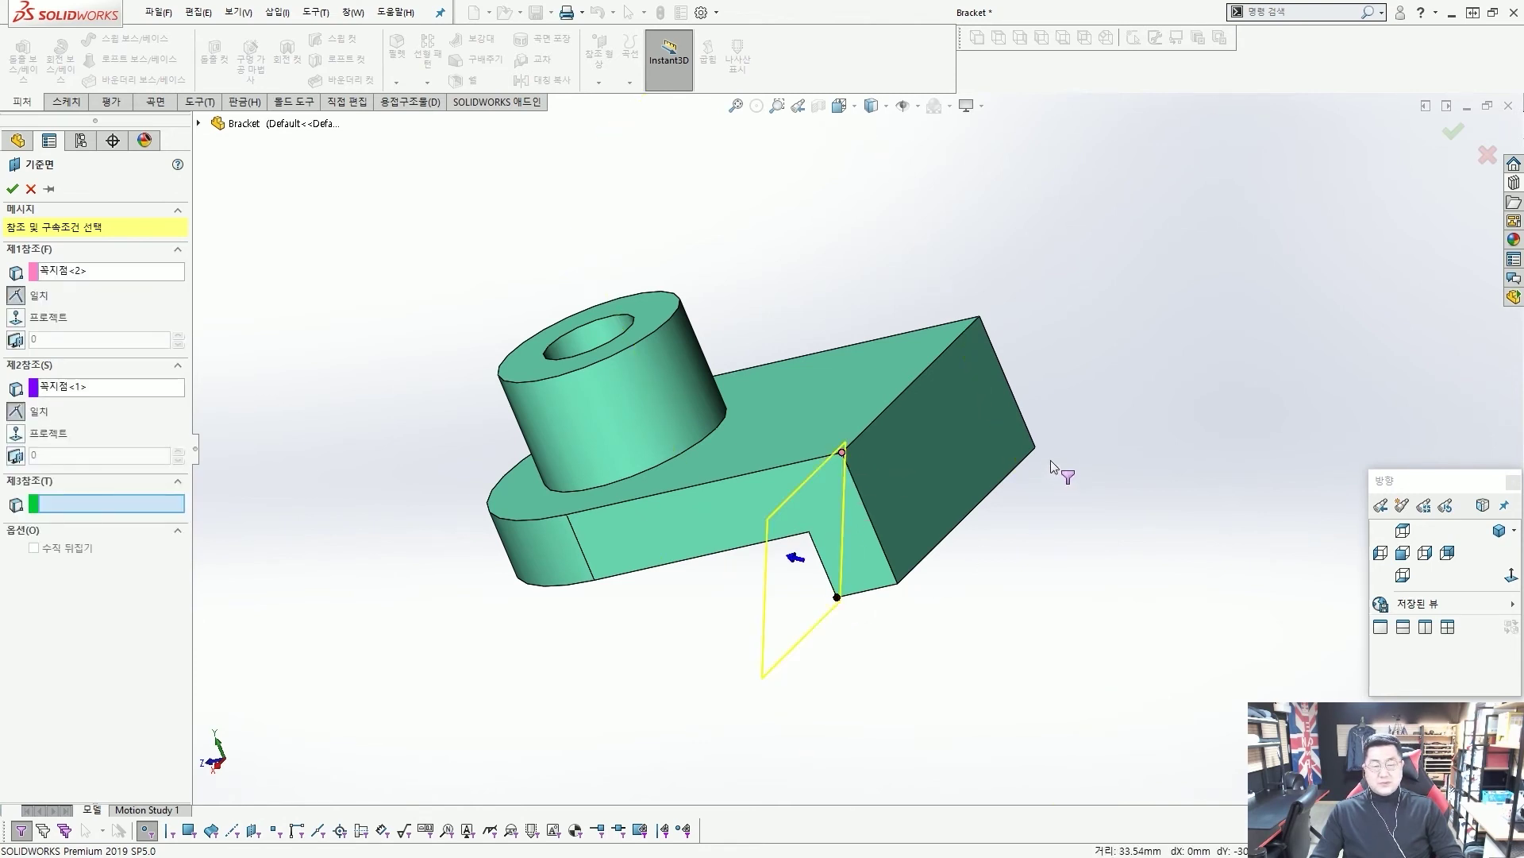
left_click(1035, 447)
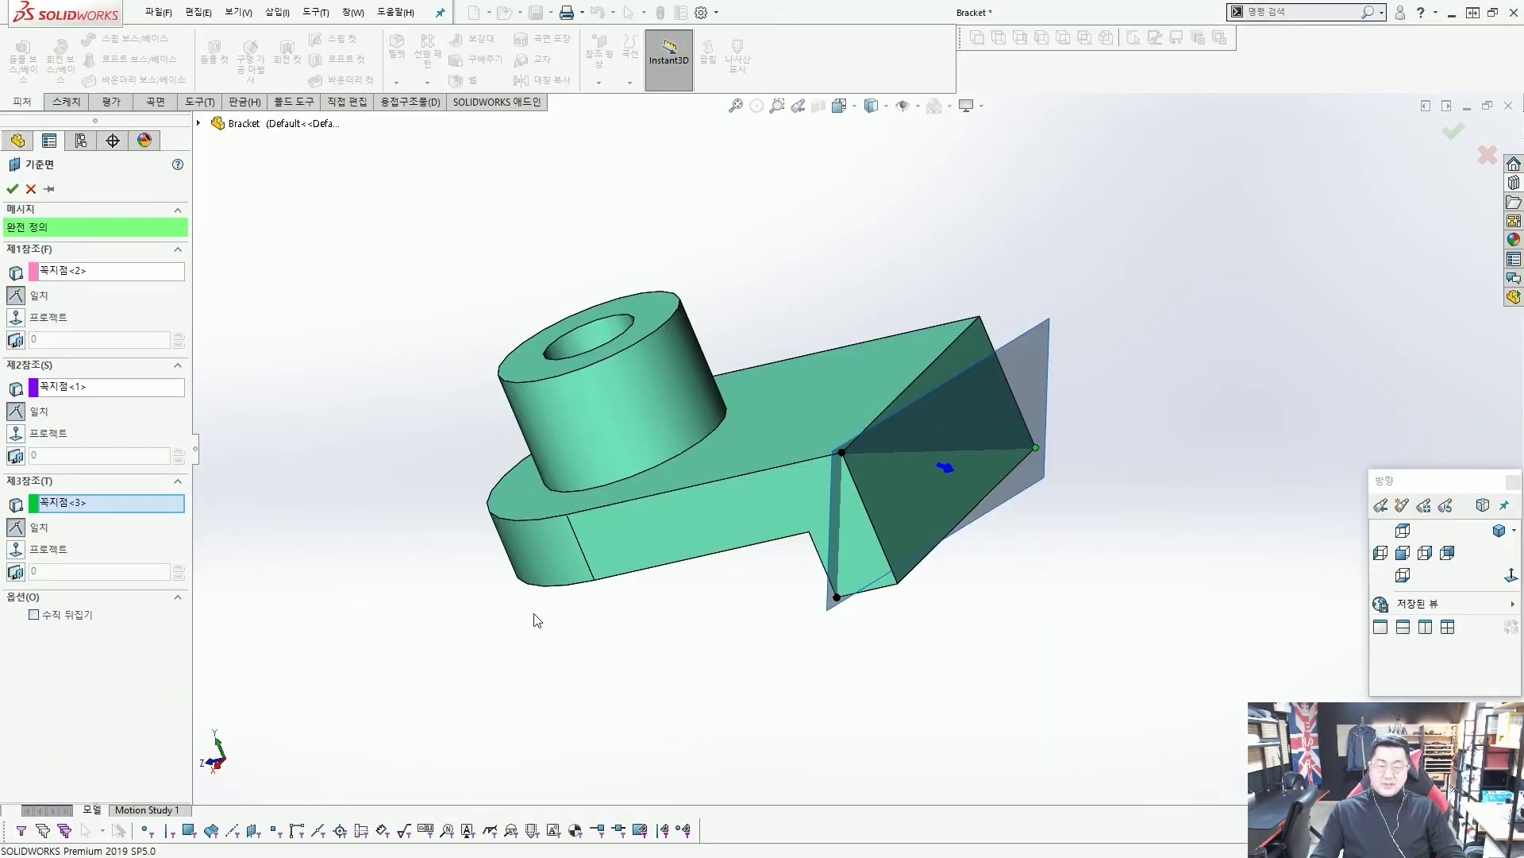
Step: Clear all three vertex references from the plane definition
left_click(62, 505)
key("Delete")
left_click(52, 389)
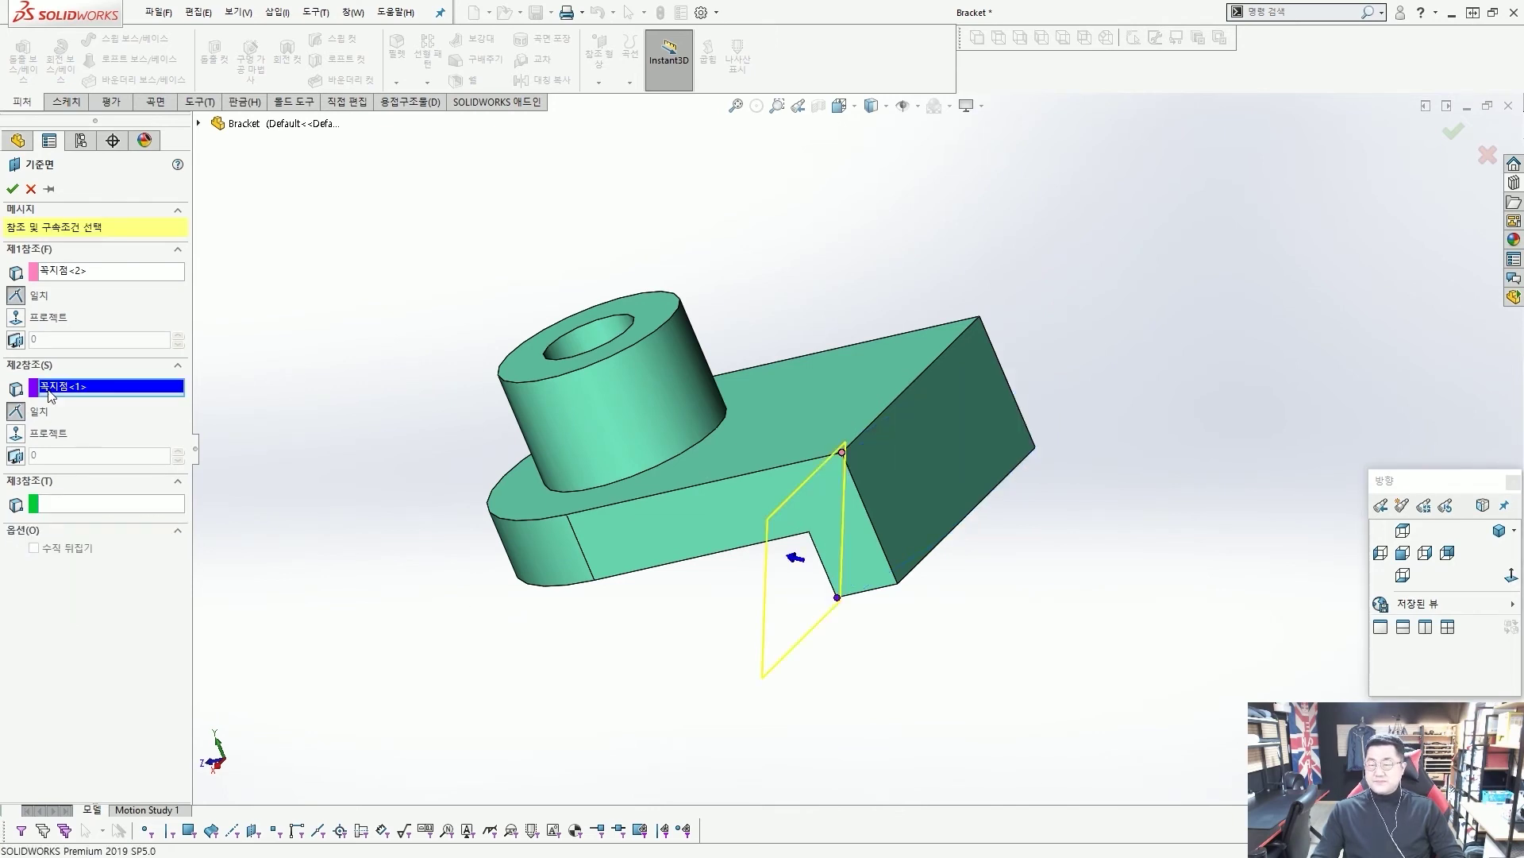
key("Delete")
left_click(70, 272)
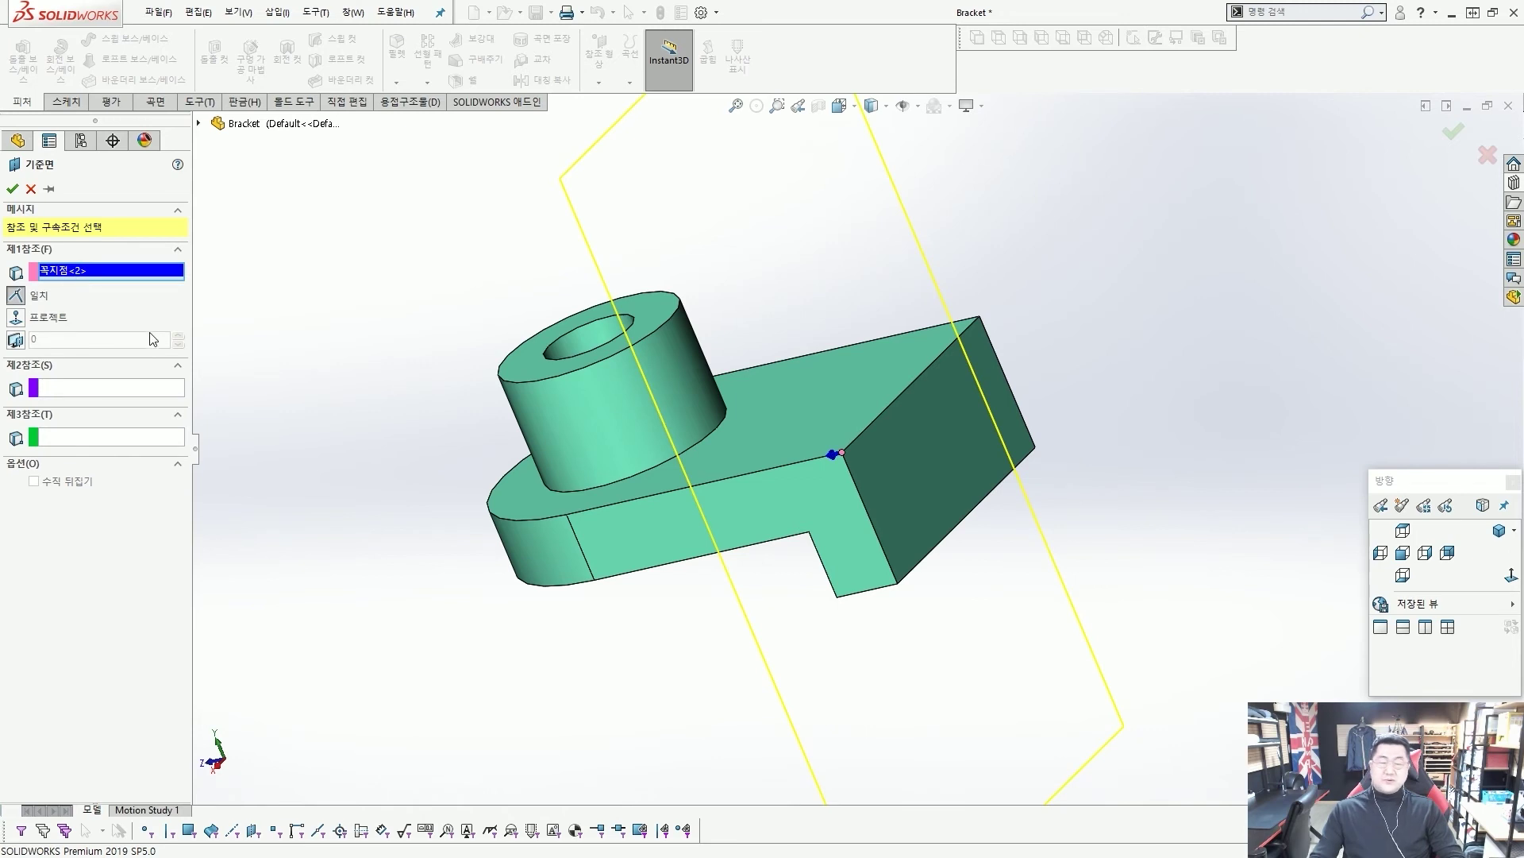
key("Delete")
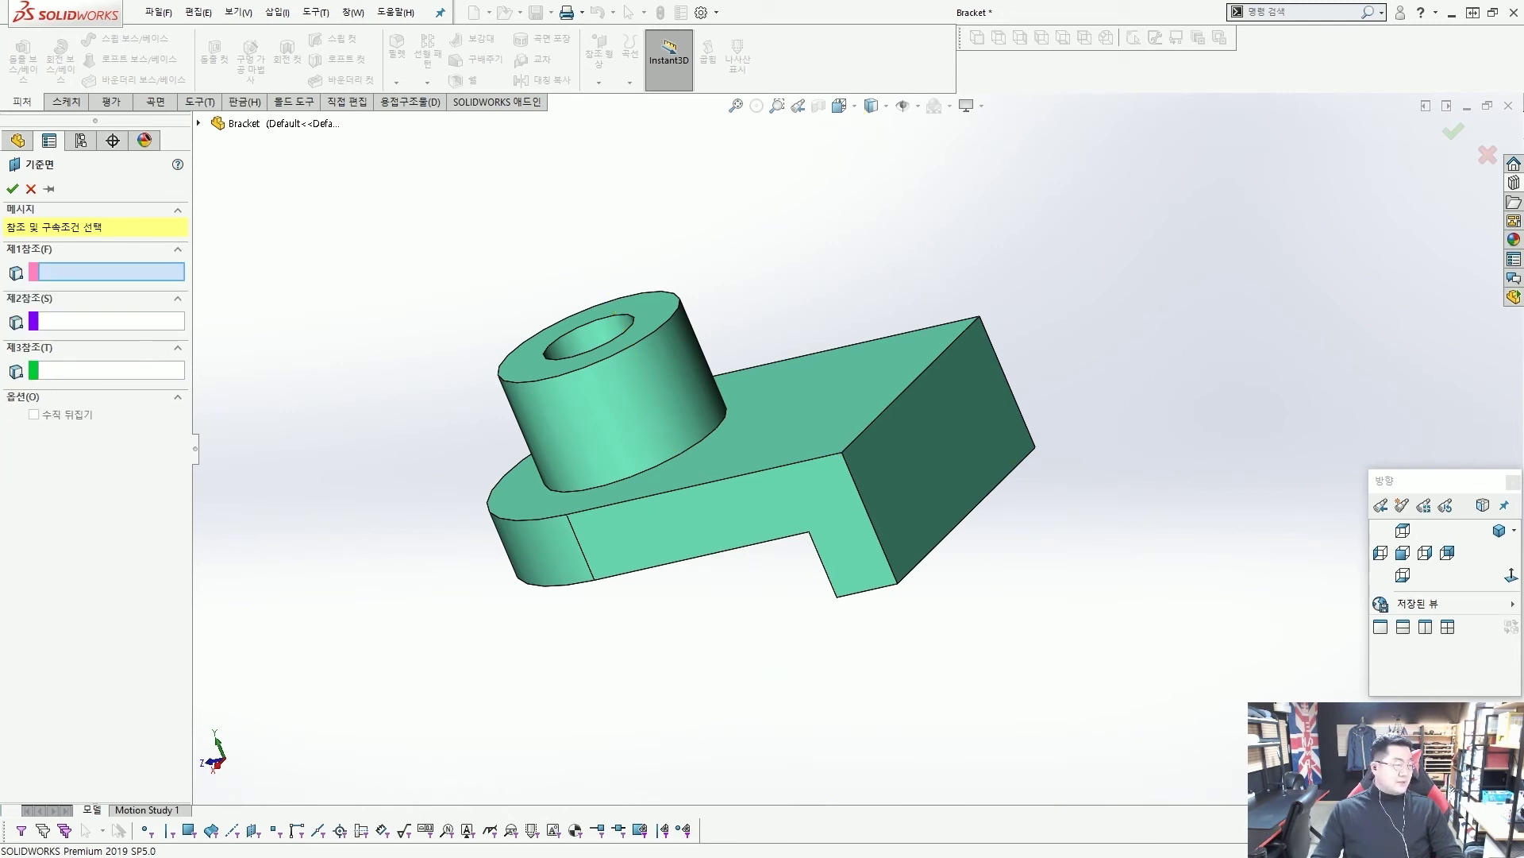
Step: Examine the cylindrical boss and its hole from the front and at an angle, and cancel the reference plane
scroll(1135, 254, "up", 3)
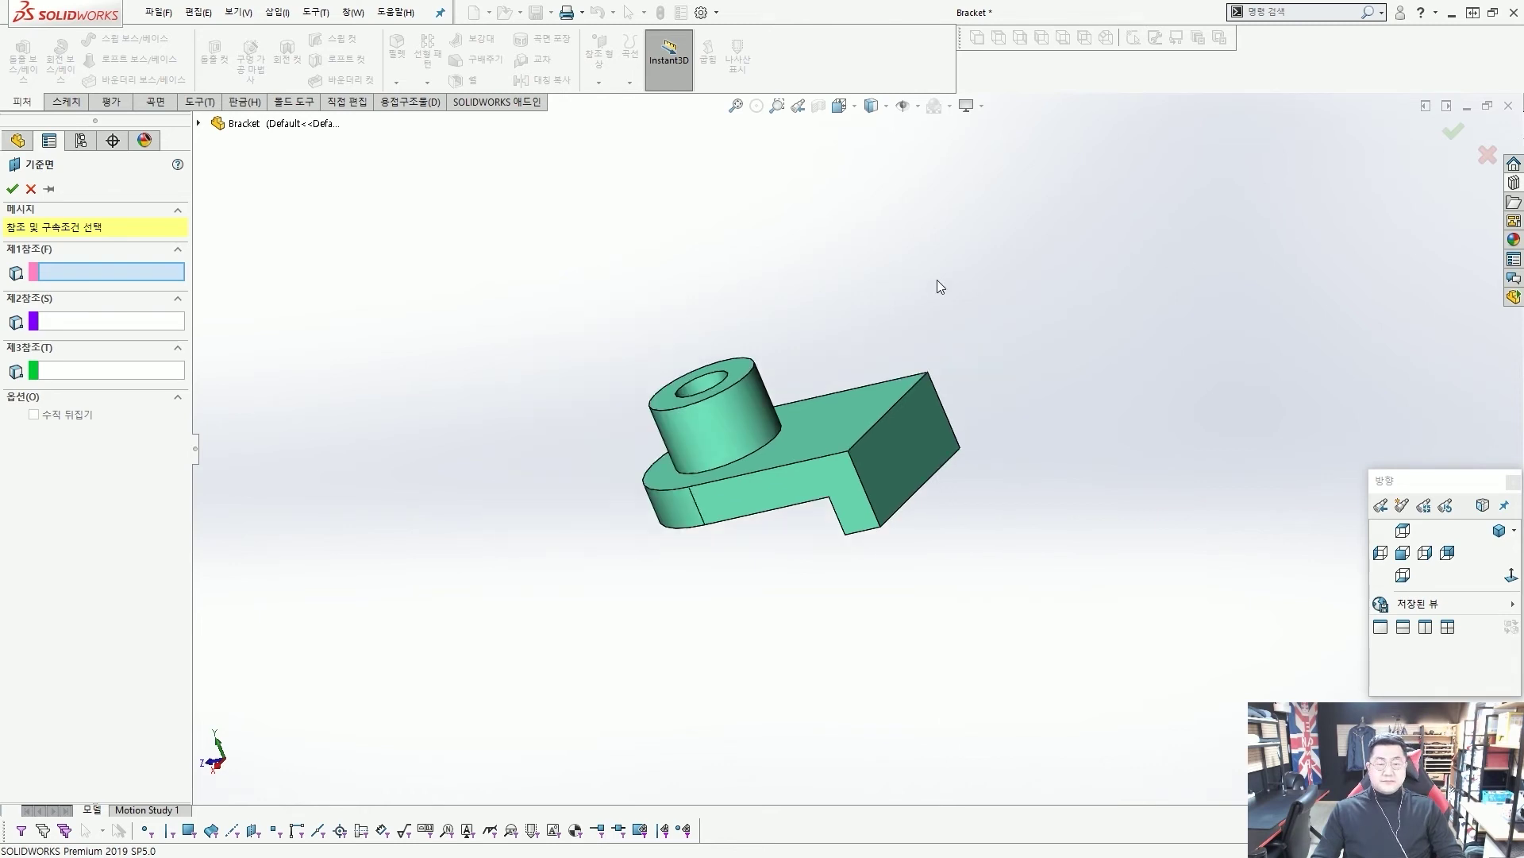
middle_click_drag(936, 286, 945, 402)
middle_click_drag(895, 262, 894, 360)
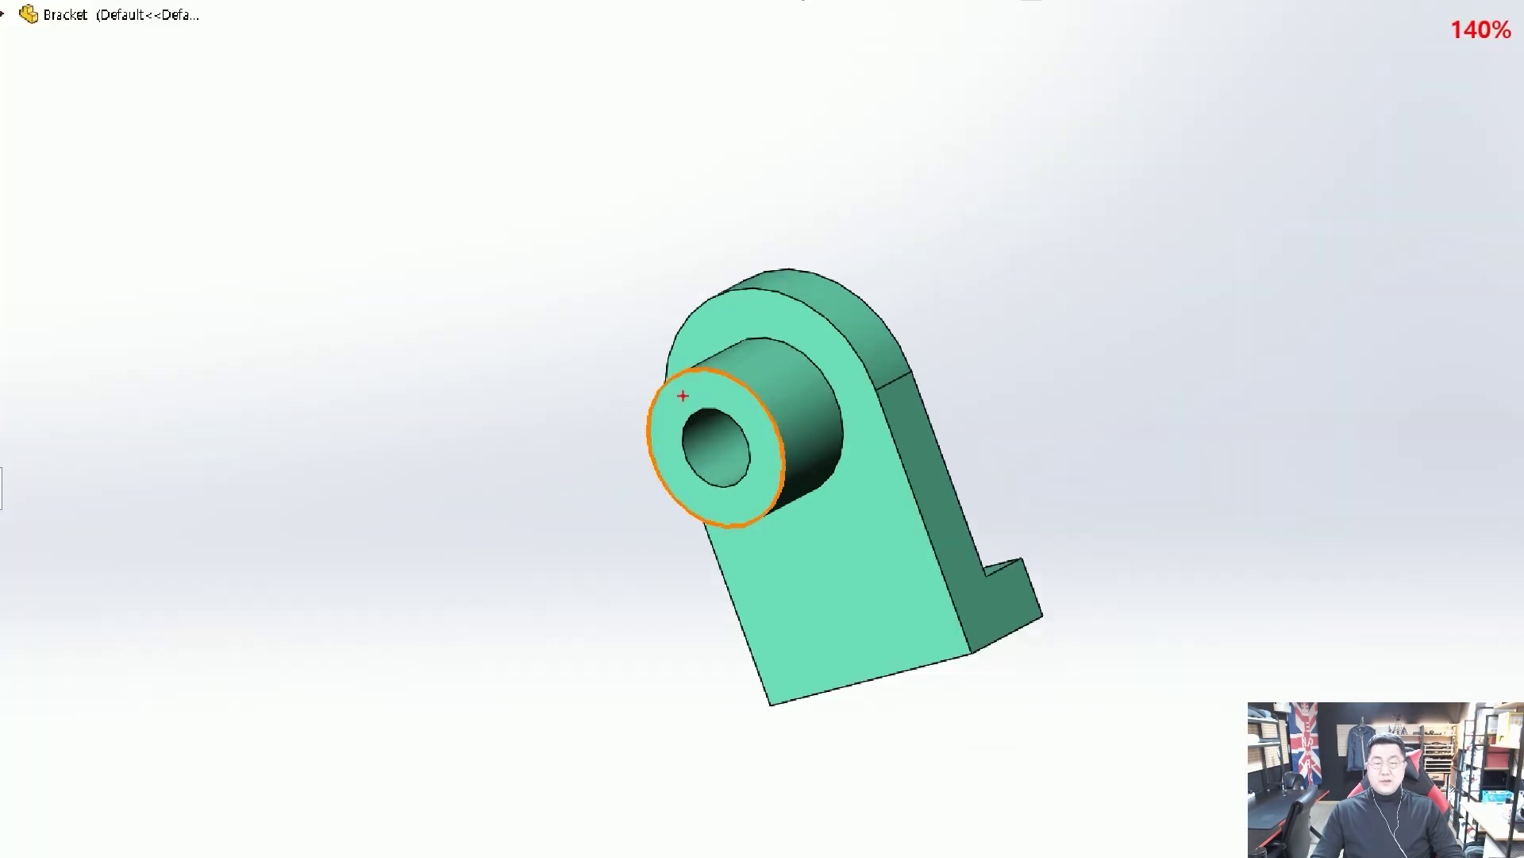
left_click_drag(556, 404, 848, 320)
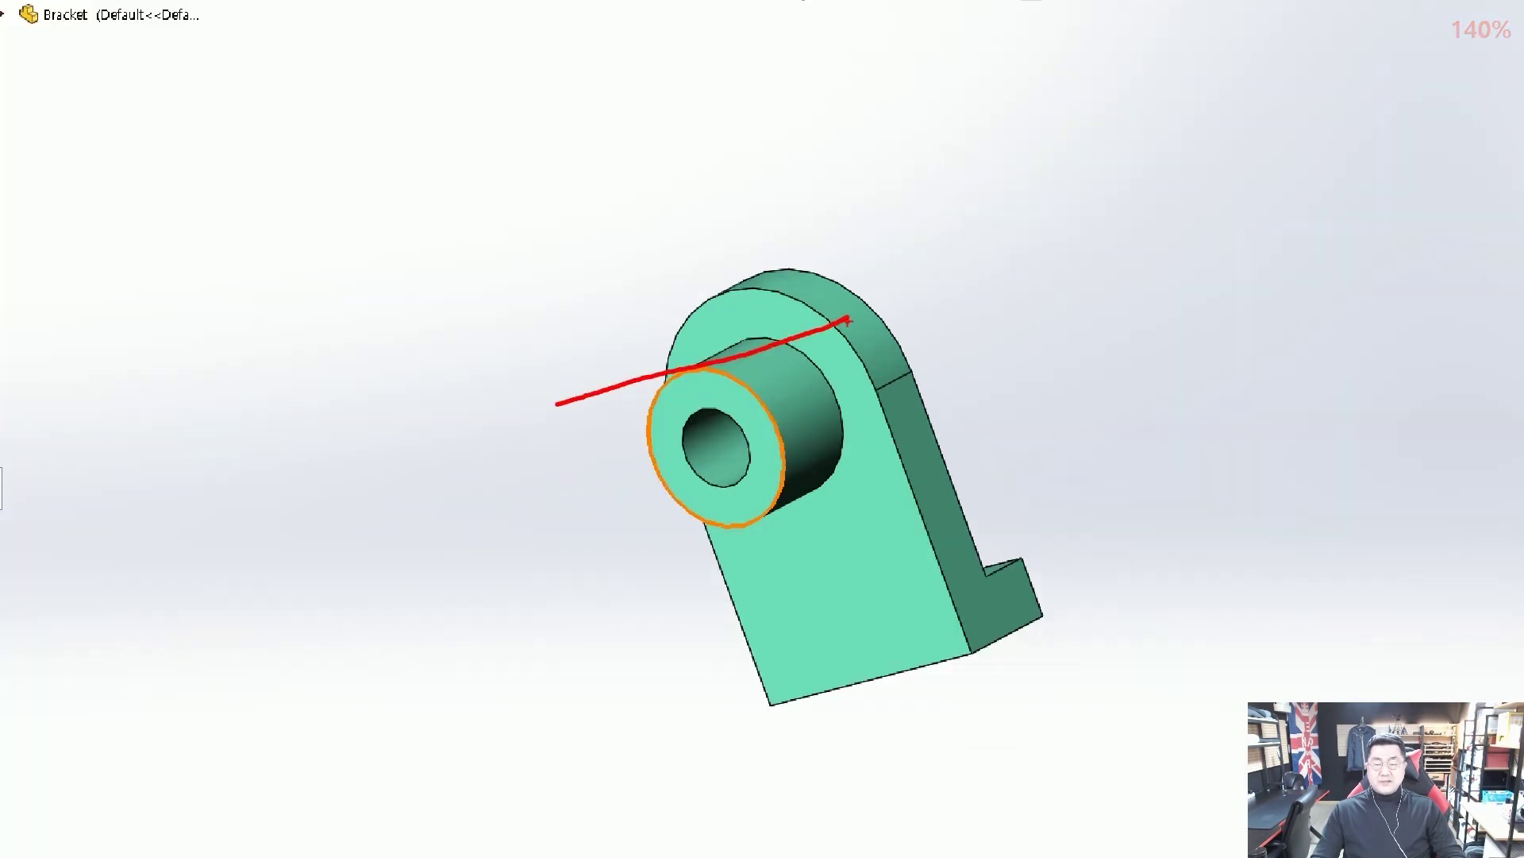
mouse_move(881, 332)
middle_mouse_down()
mouse_move(1081, 437)
mouse_move(1047, 265)
mouse_move(1136, 342)
middle_mouse_up()
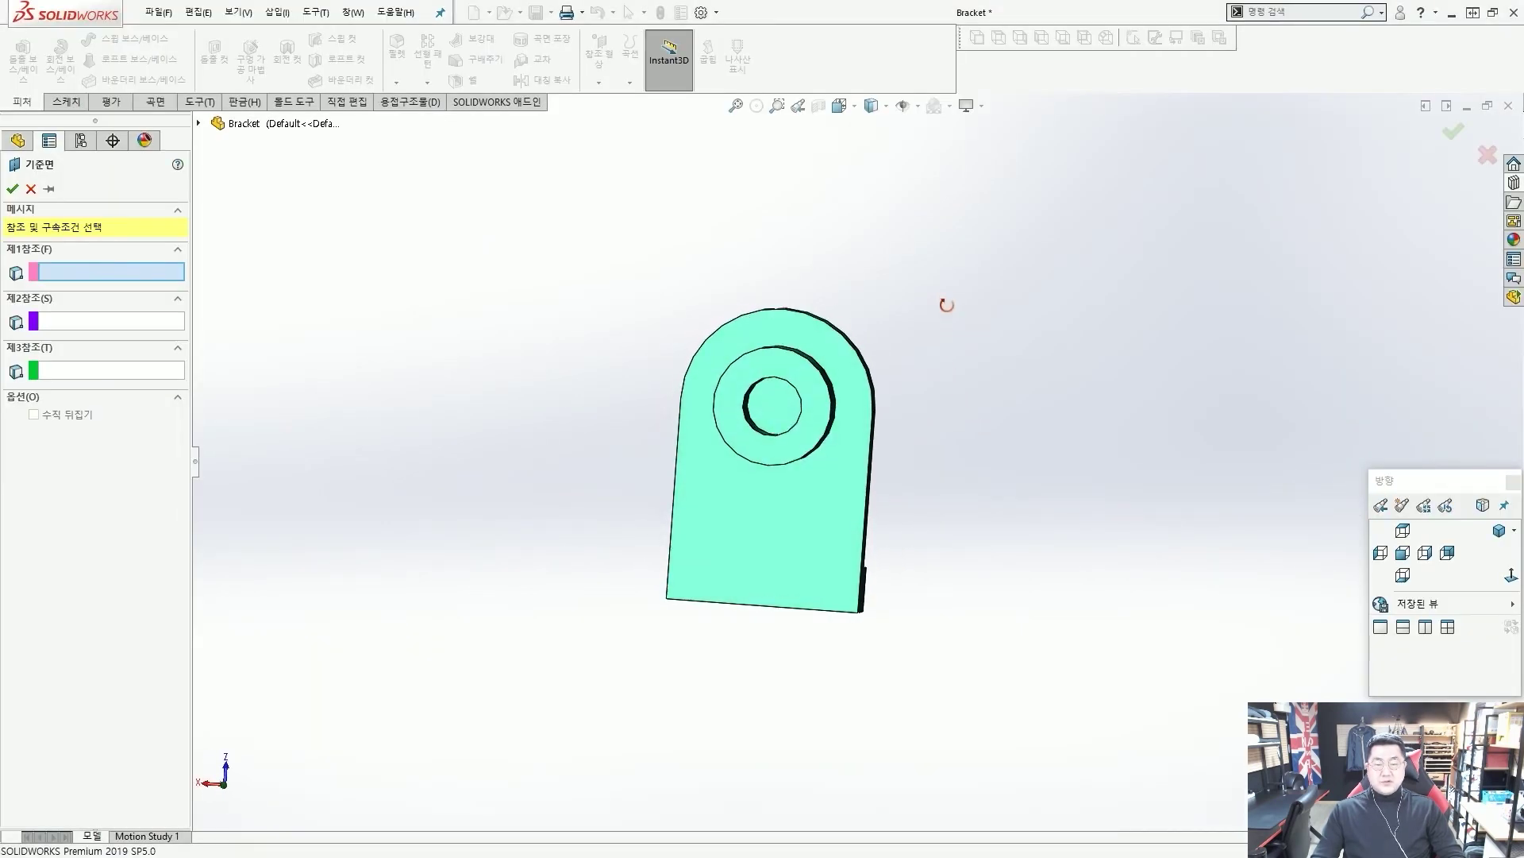
mouse_move(1009, 357)
middle_mouse_down()
mouse_move(950, 320)
mouse_move(817, 360)
middle_mouse_up()
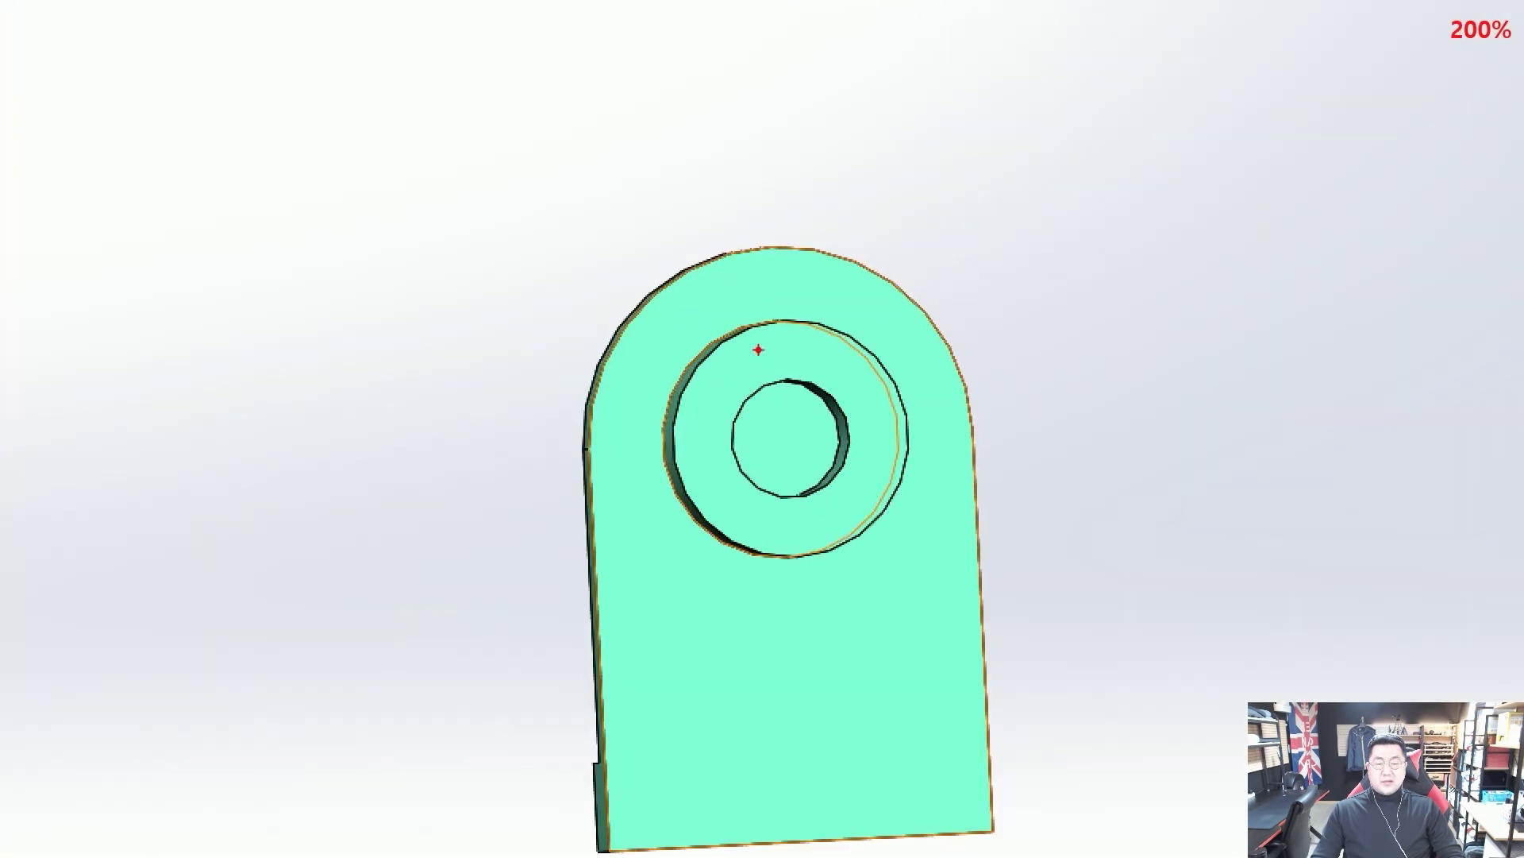
mouse_move(750, 334)
left_mouse_down()
mouse_move(811, 343)
mouse_move(806, 293)
left_mouse_up()
mouse_move(673, 443)
left_mouse_down()
mouse_move(733, 451)
mouse_move(640, 464)
left_mouse_up()
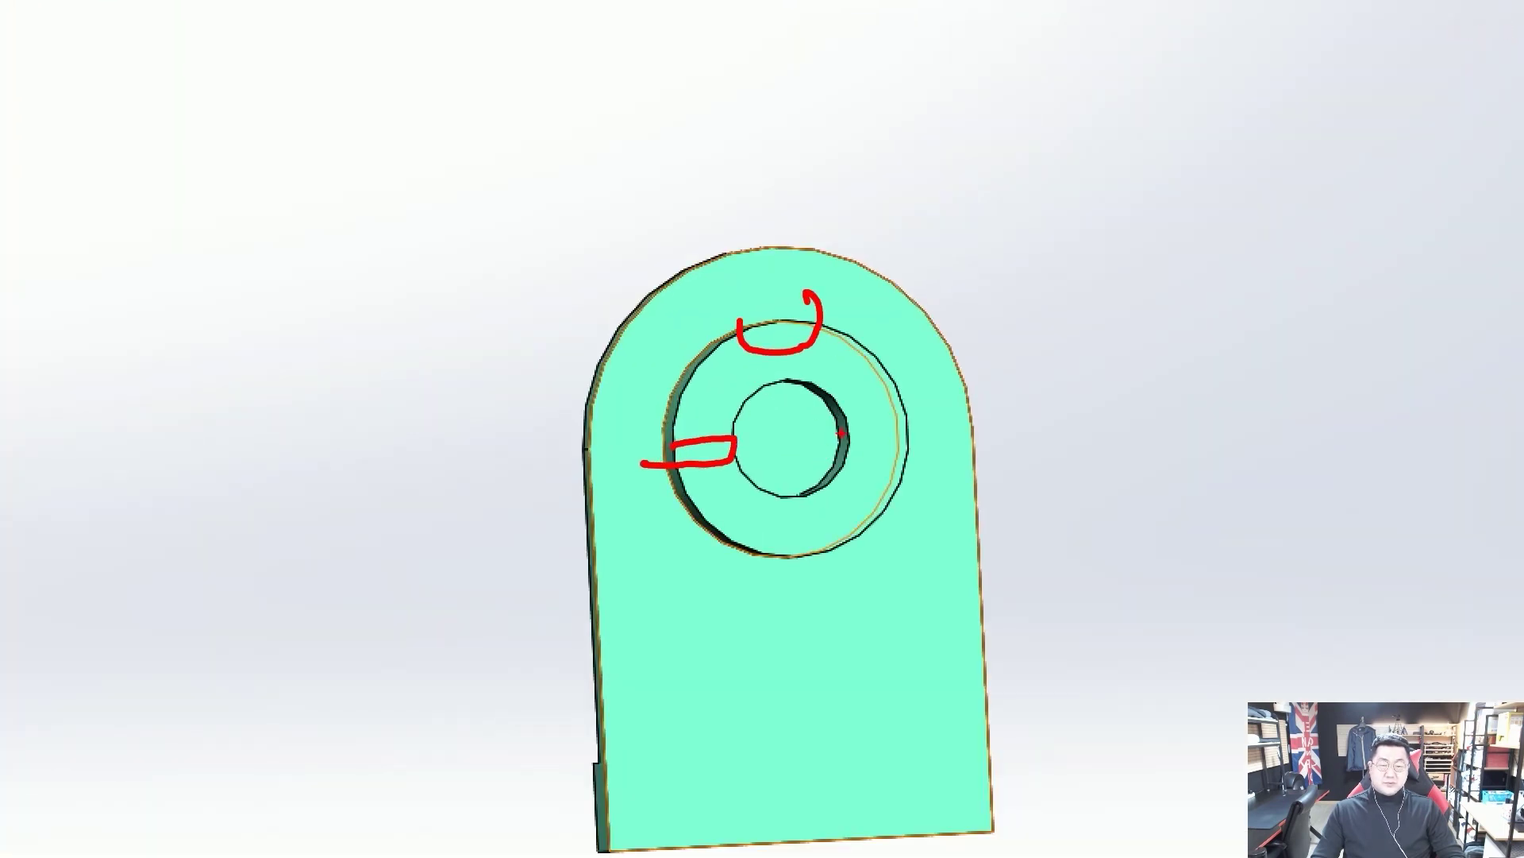
left_click_drag(848, 424, 903, 423)
left_click_drag(831, 447, 917, 438)
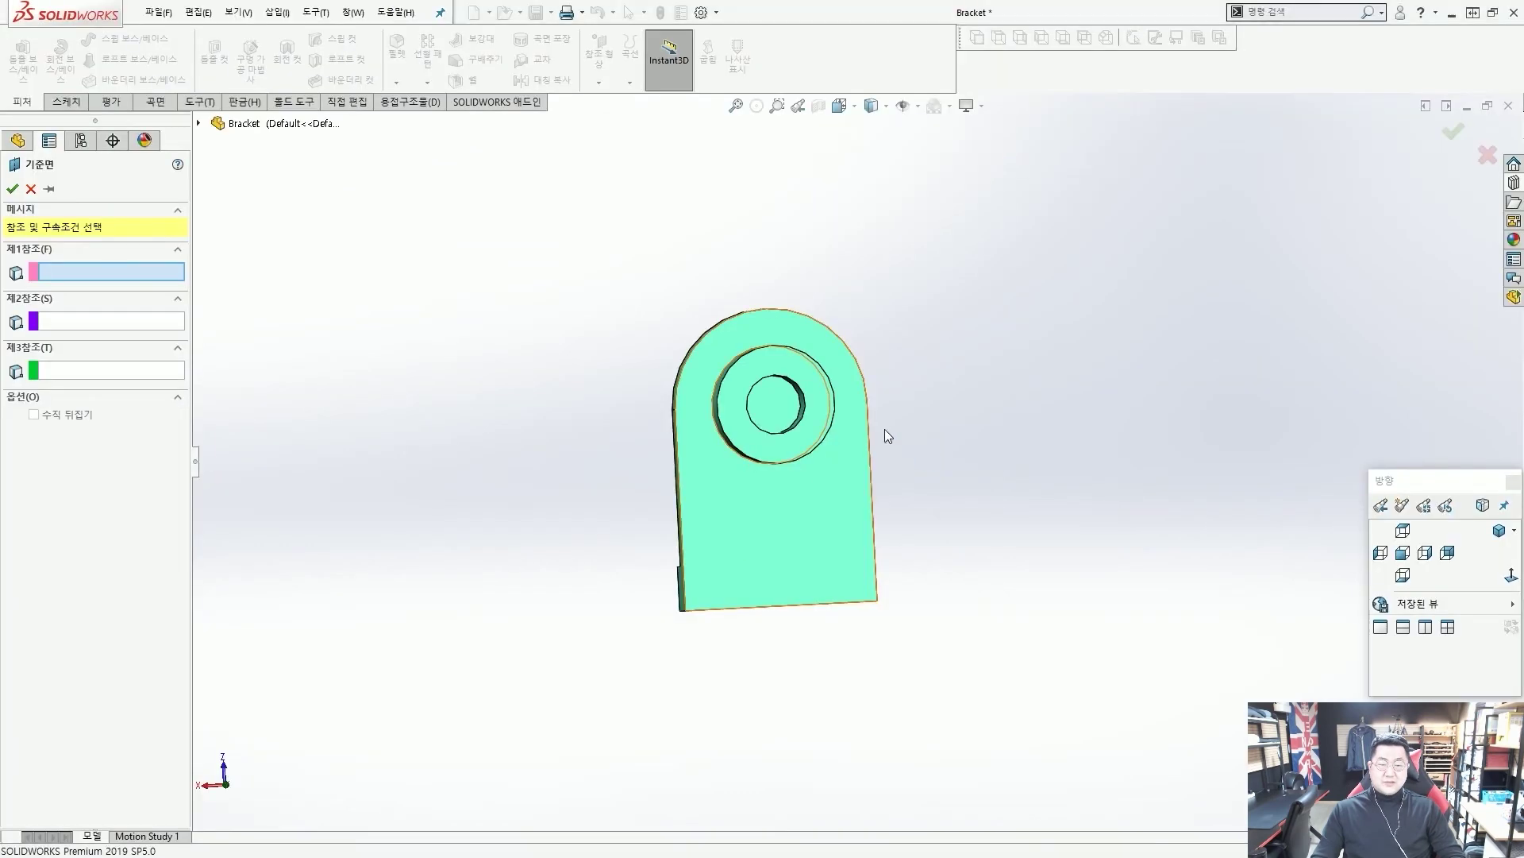
mouse_move(884, 432)
middle_mouse_down()
mouse_move(840, 441)
mouse_move(776, 521)
mouse_move(741, 370)
middle_mouse_up()
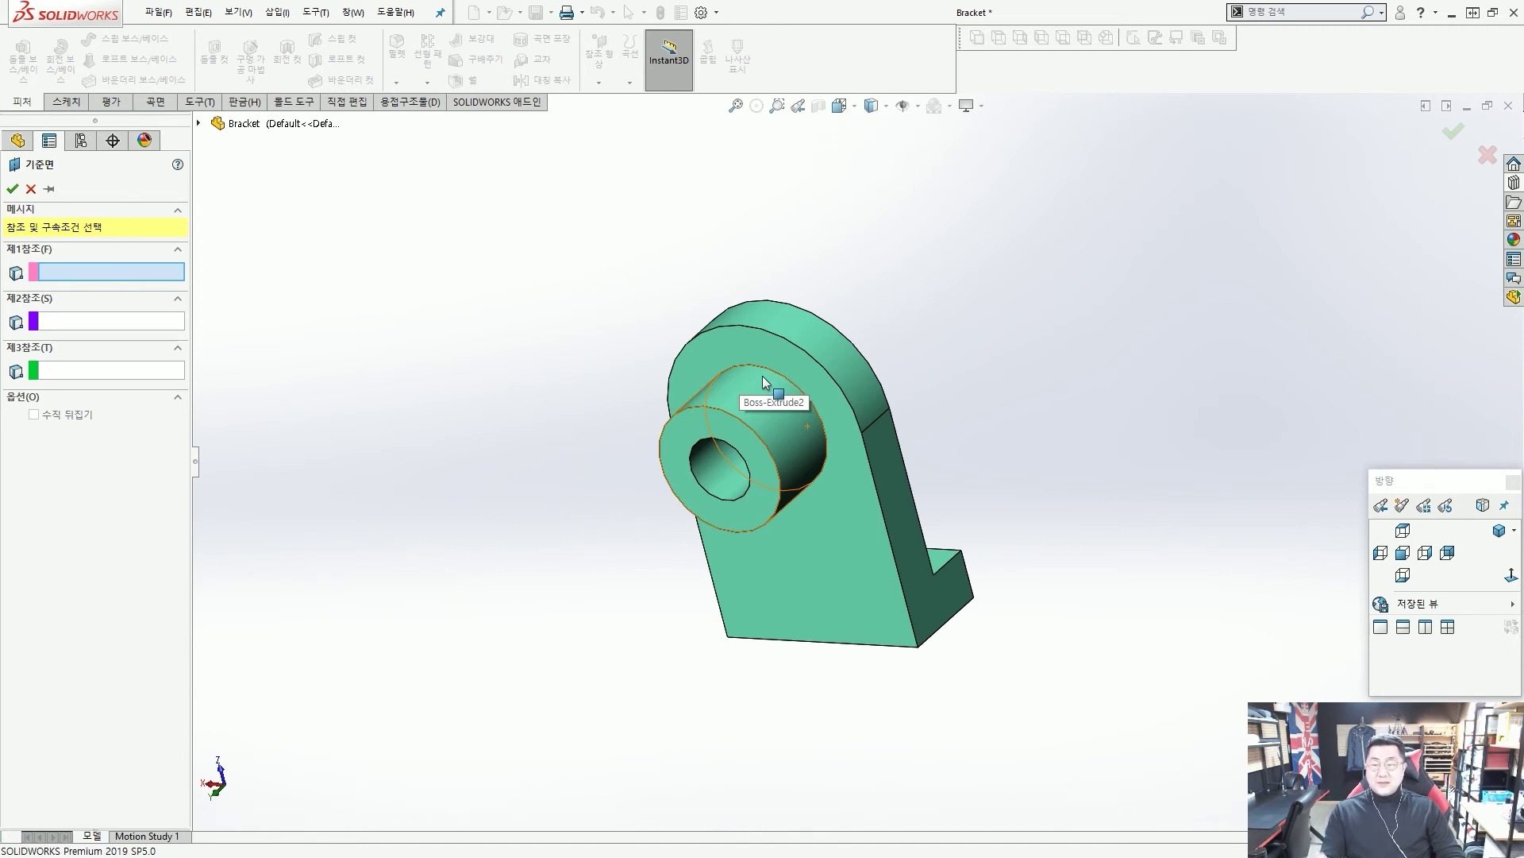
key("Escape")
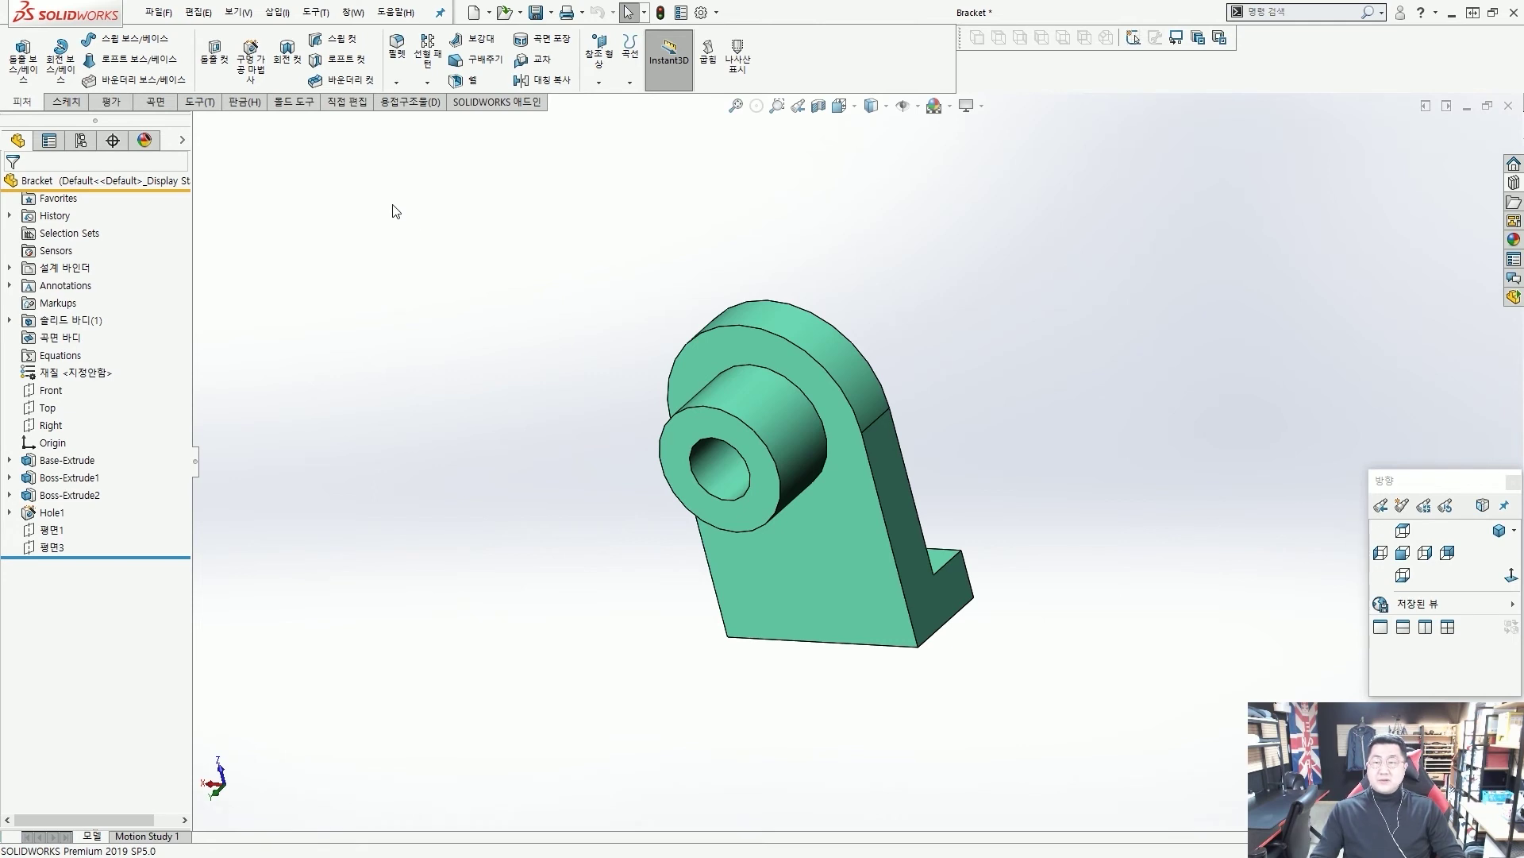
Step: Set up a counterbore hole in the Hole Wizard for an Ansi Metric hex bolt (ANSI B18.2.3.5M), size M10
left_click(251, 73)
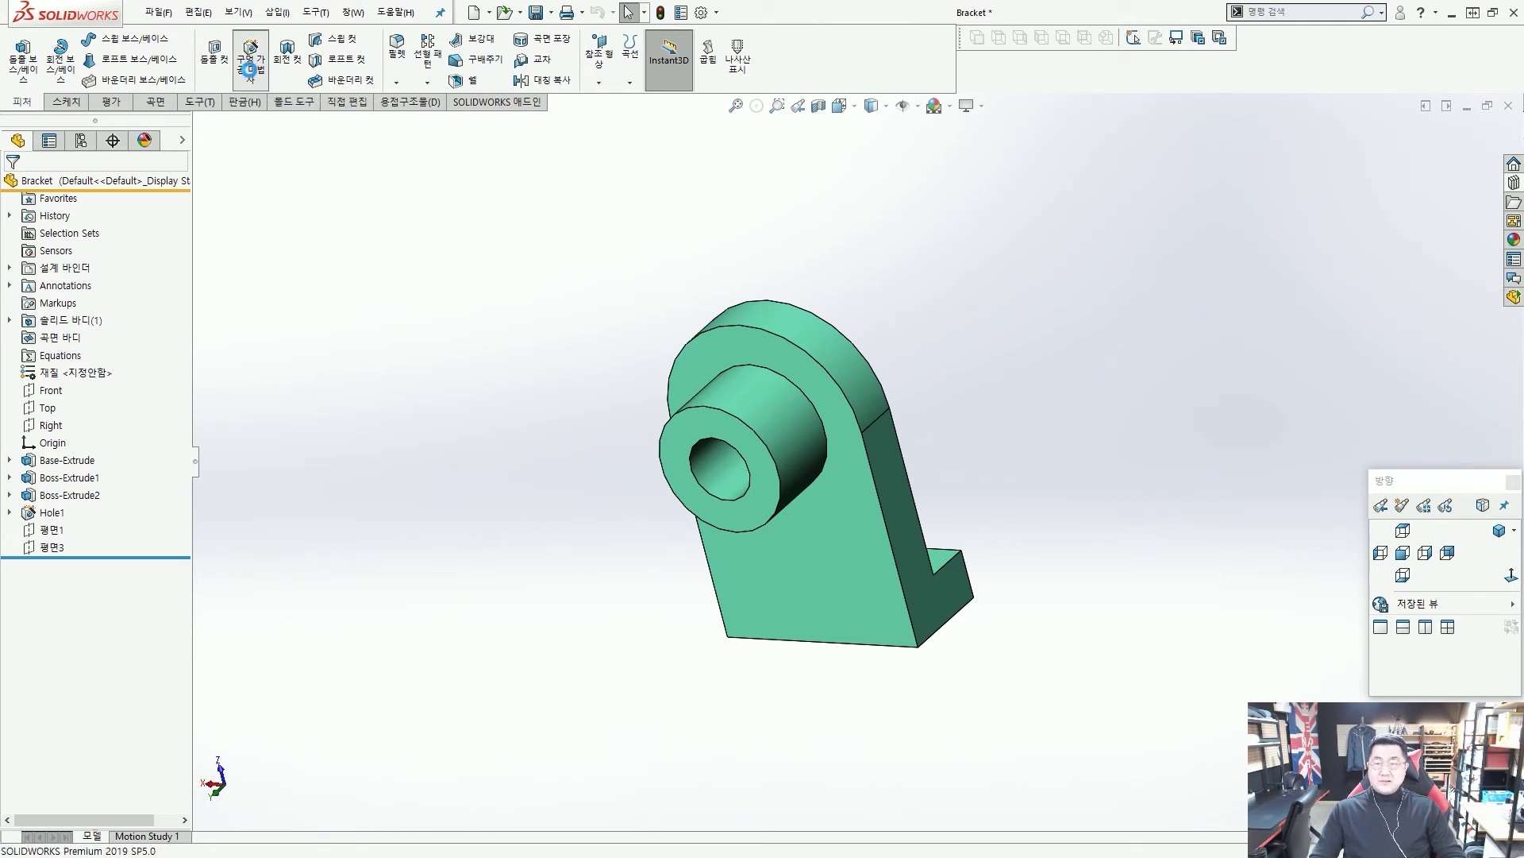
left_click(854, 449)
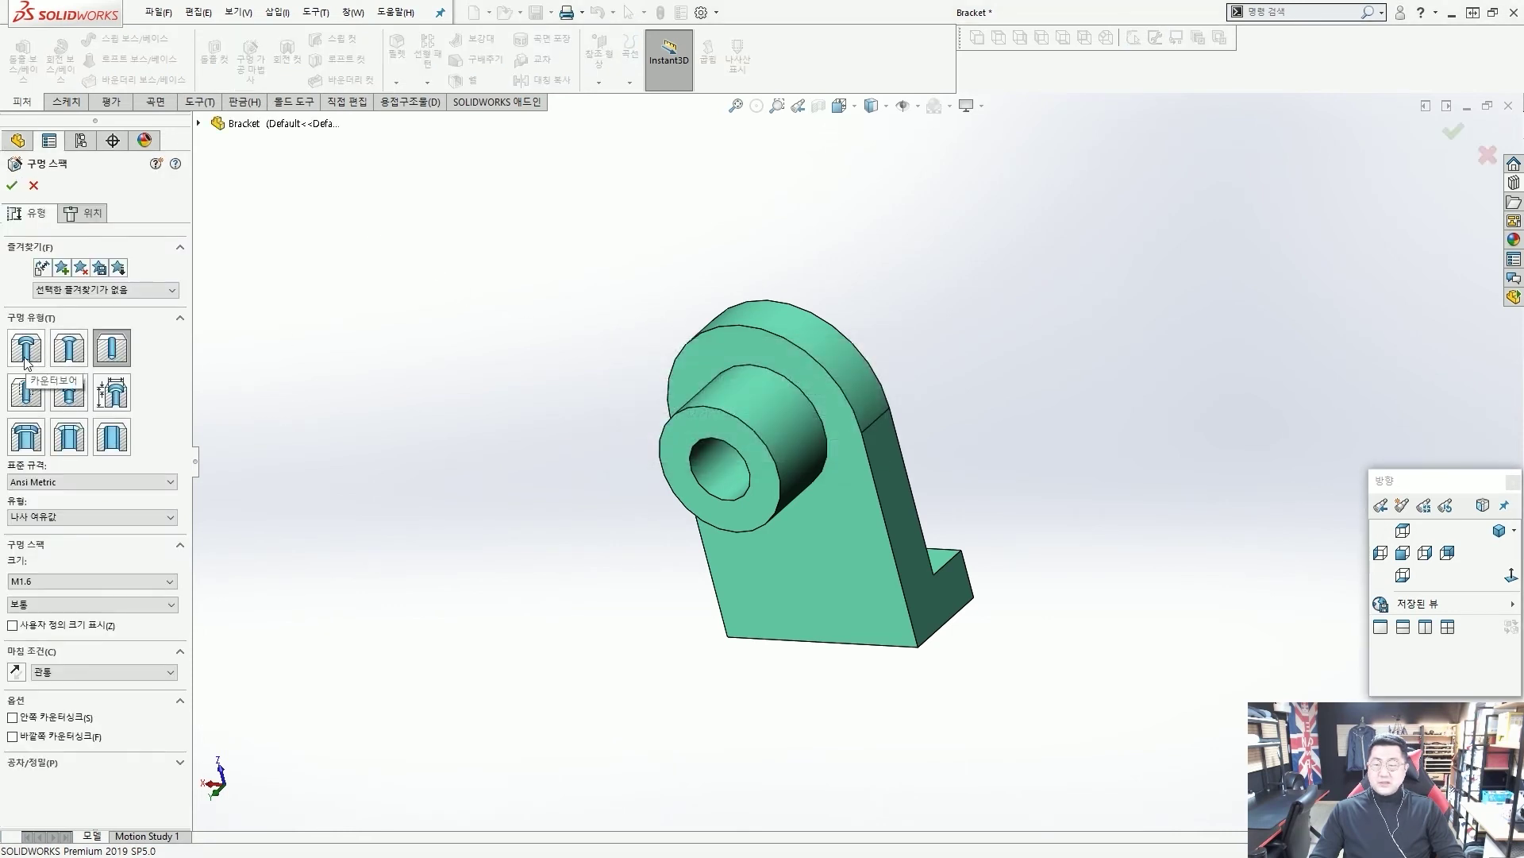
left_click(28, 353)
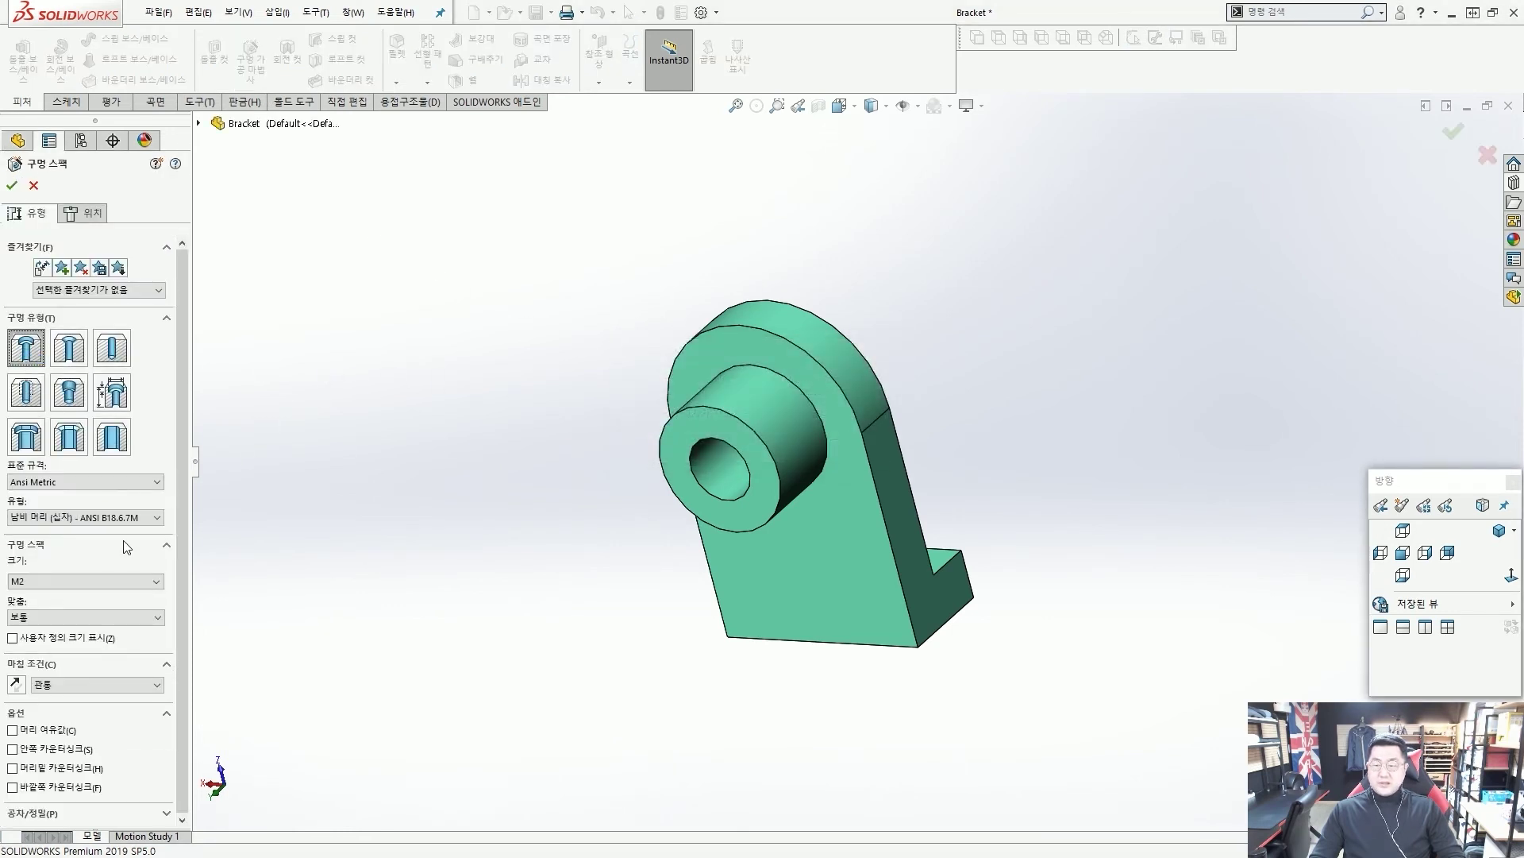
left_click(52, 583)
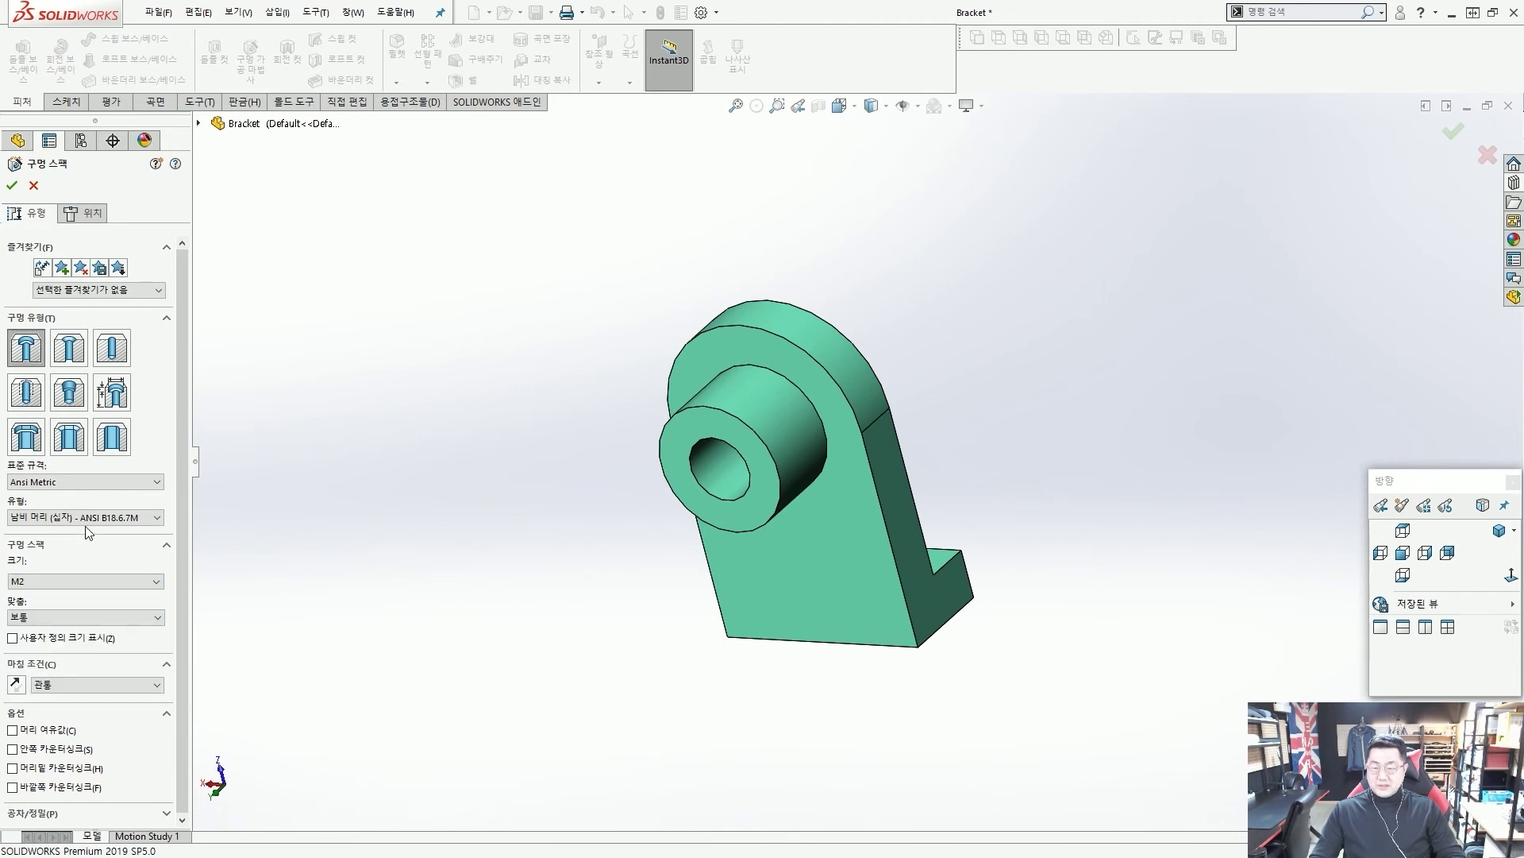
left_click(84, 526)
left_click(71, 593)
left_click(88, 581)
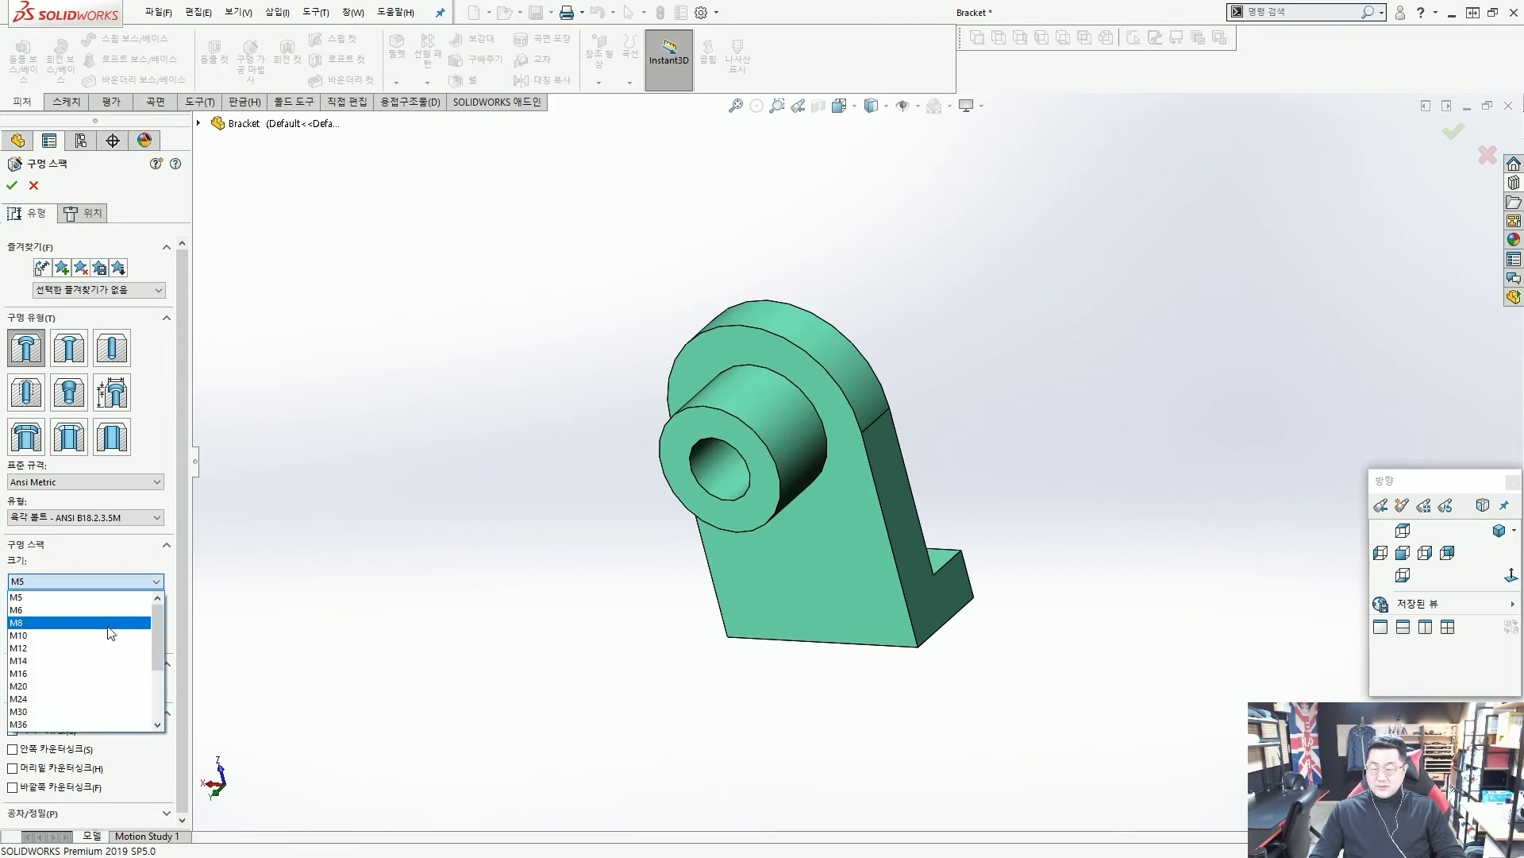
left_click(87, 634)
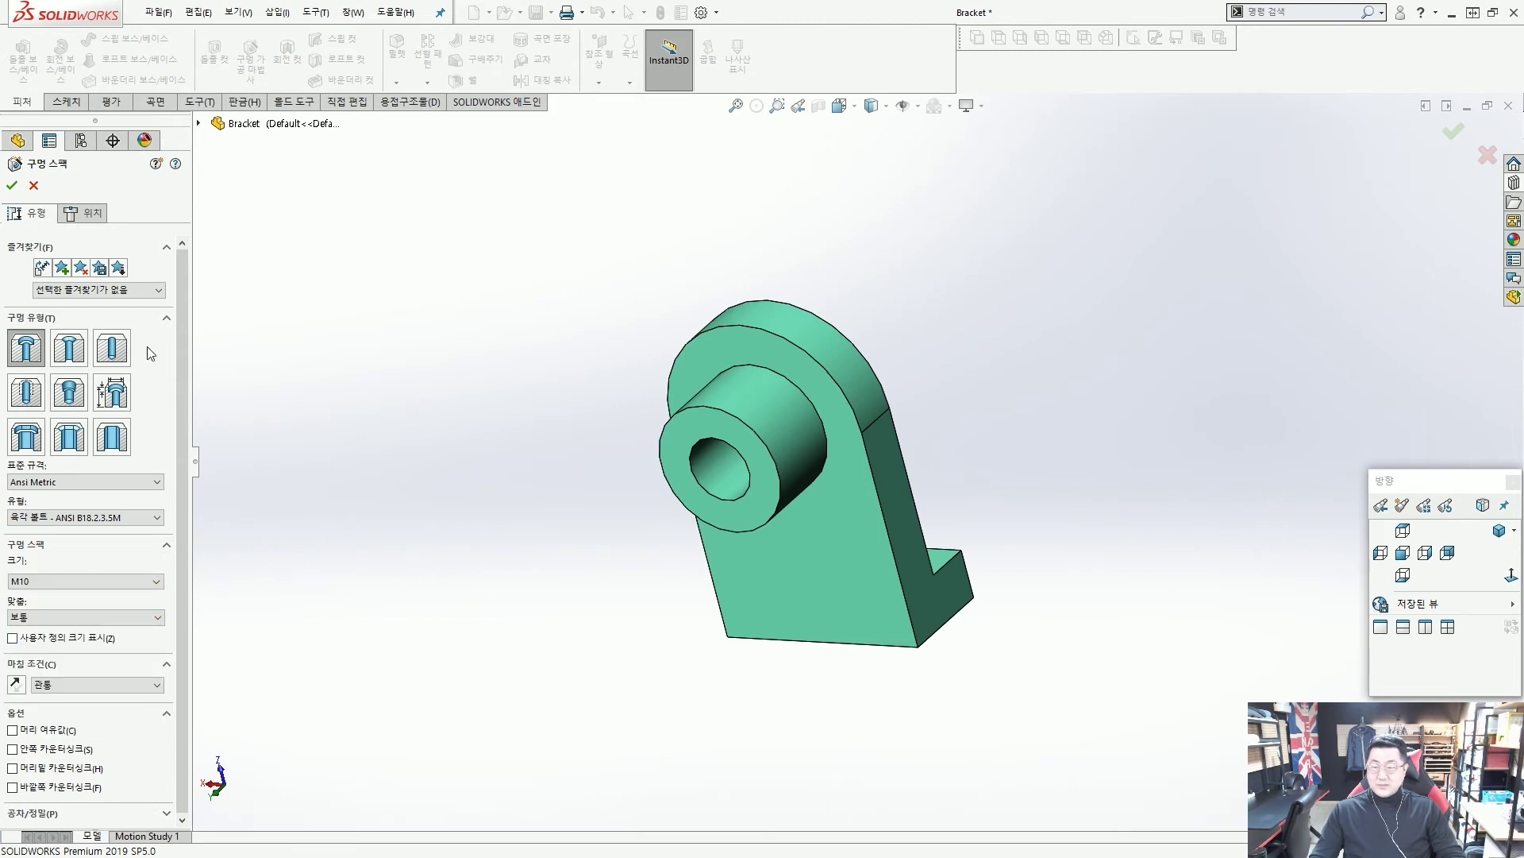
Step: Try to position the counterbore hole directly on the boss's outer cylindrical face
left_click(83, 213)
scroll(740, 394, "down", 2)
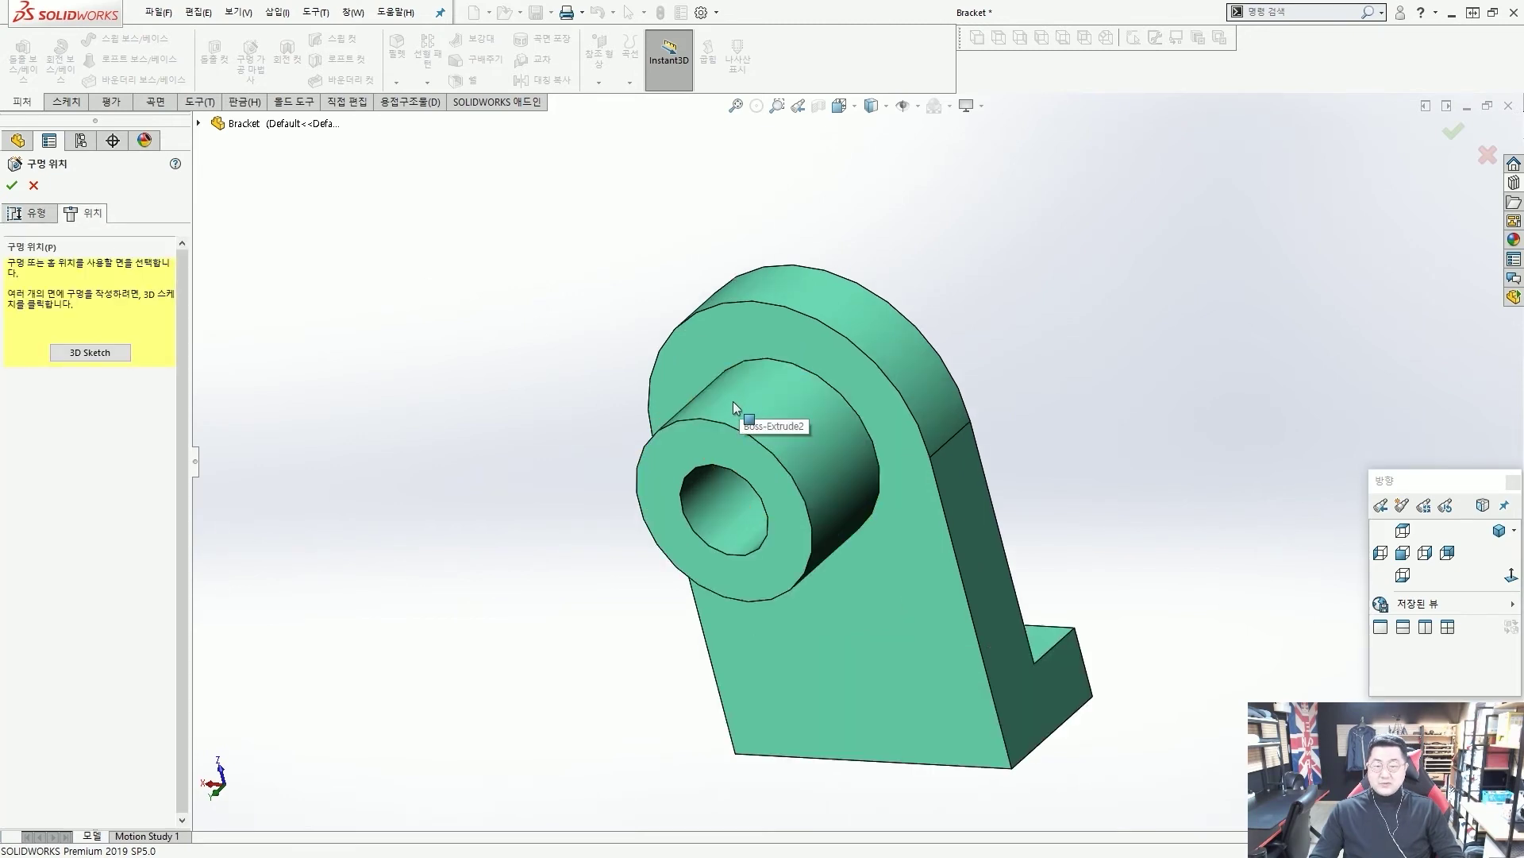
left_click(732, 404)
middle_click_drag(732, 403, 746, 415)
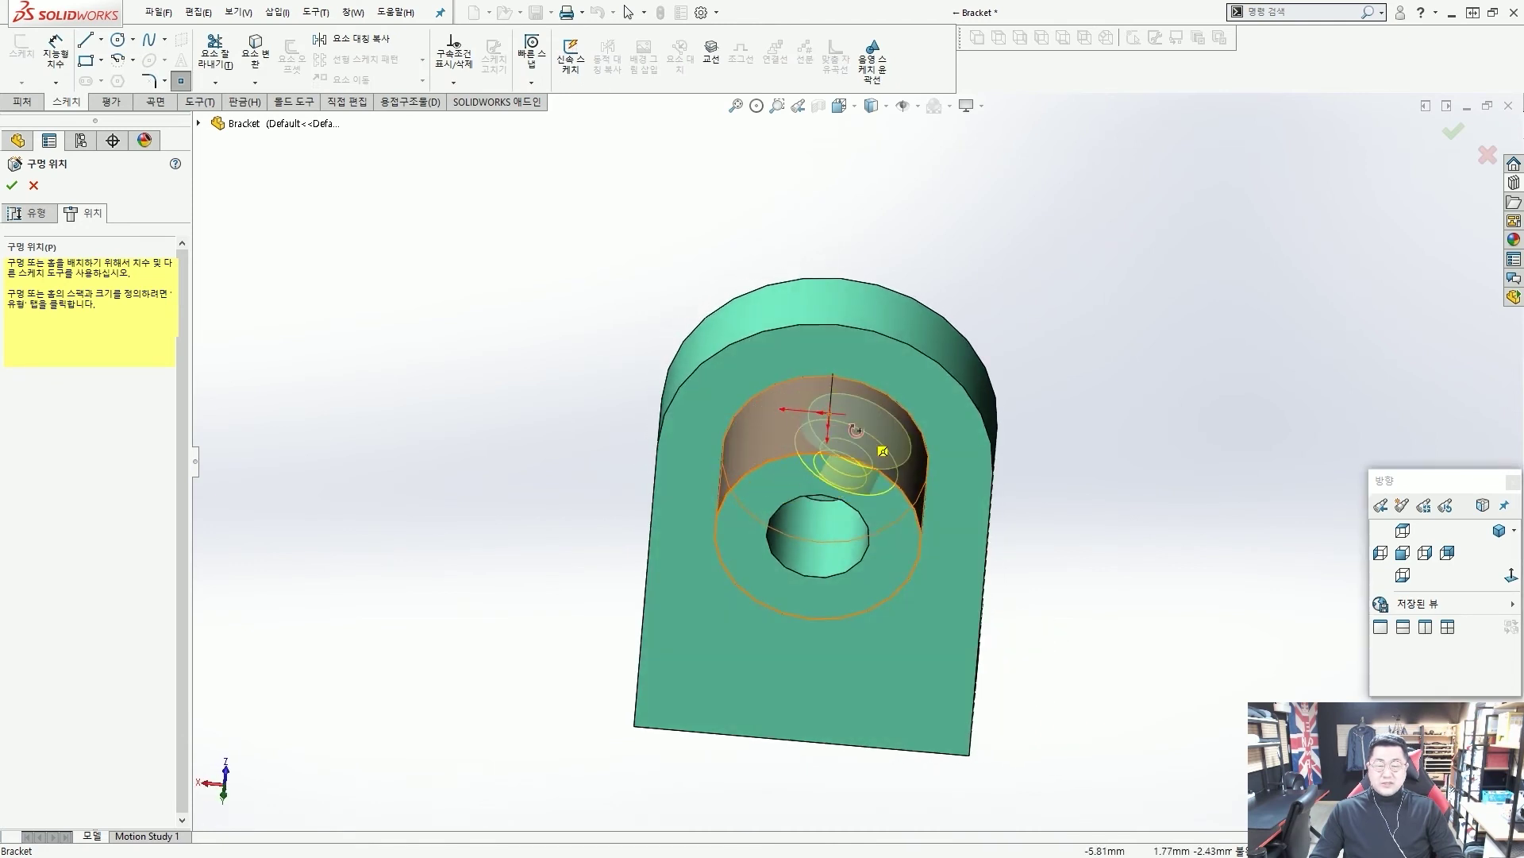
middle_click_drag(882, 451, 816, 528)
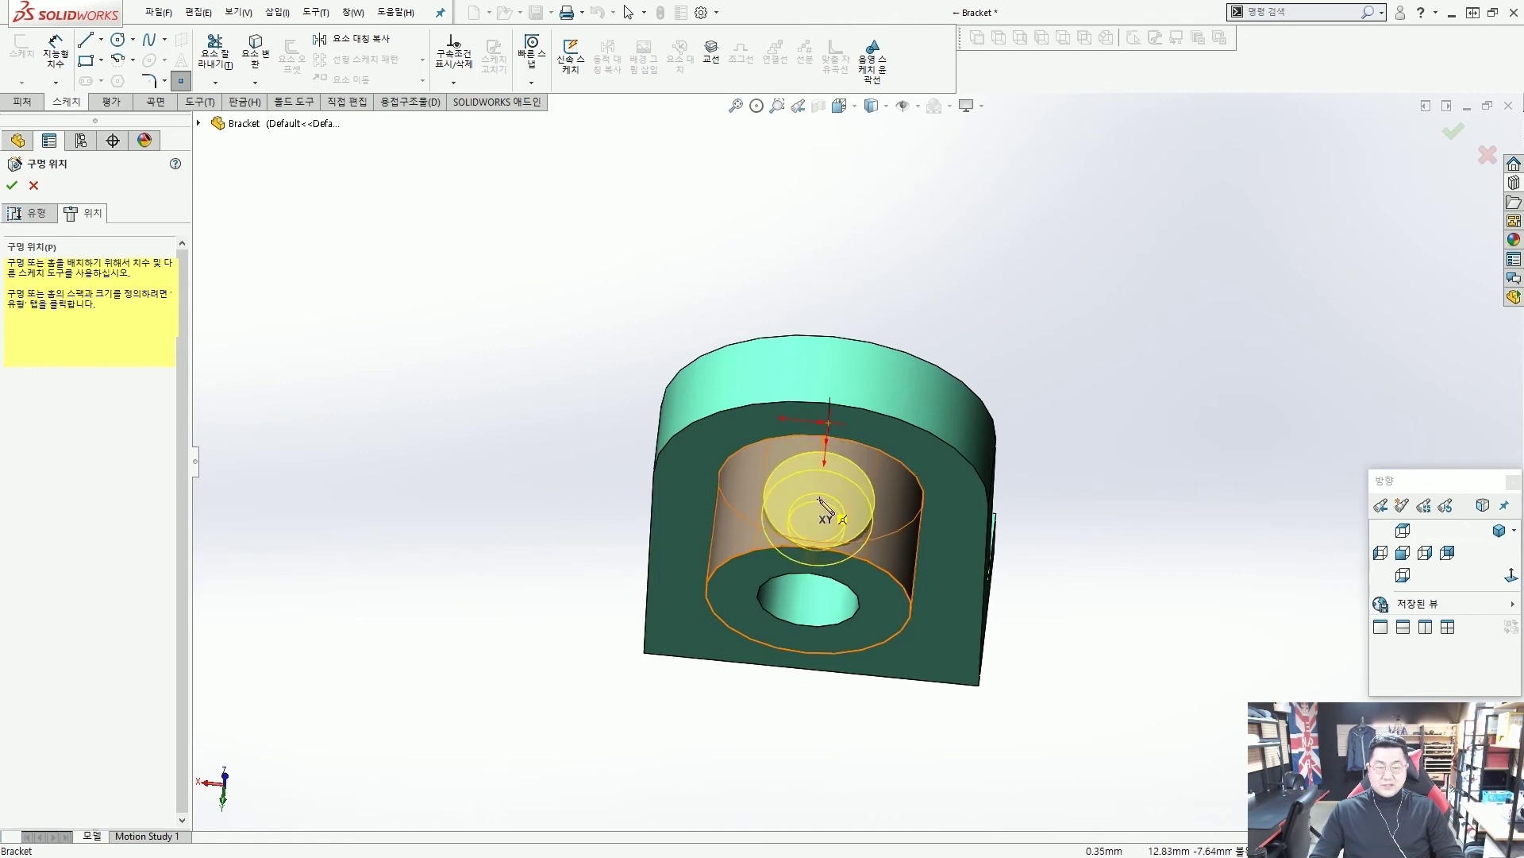
left_click(822, 507)
middle_click_drag(822, 506, 727, 508)
mouse_move(742, 467)
left_mouse_down()
mouse_move(699, 346)
mouse_move(784, 374)
left_mouse_up()
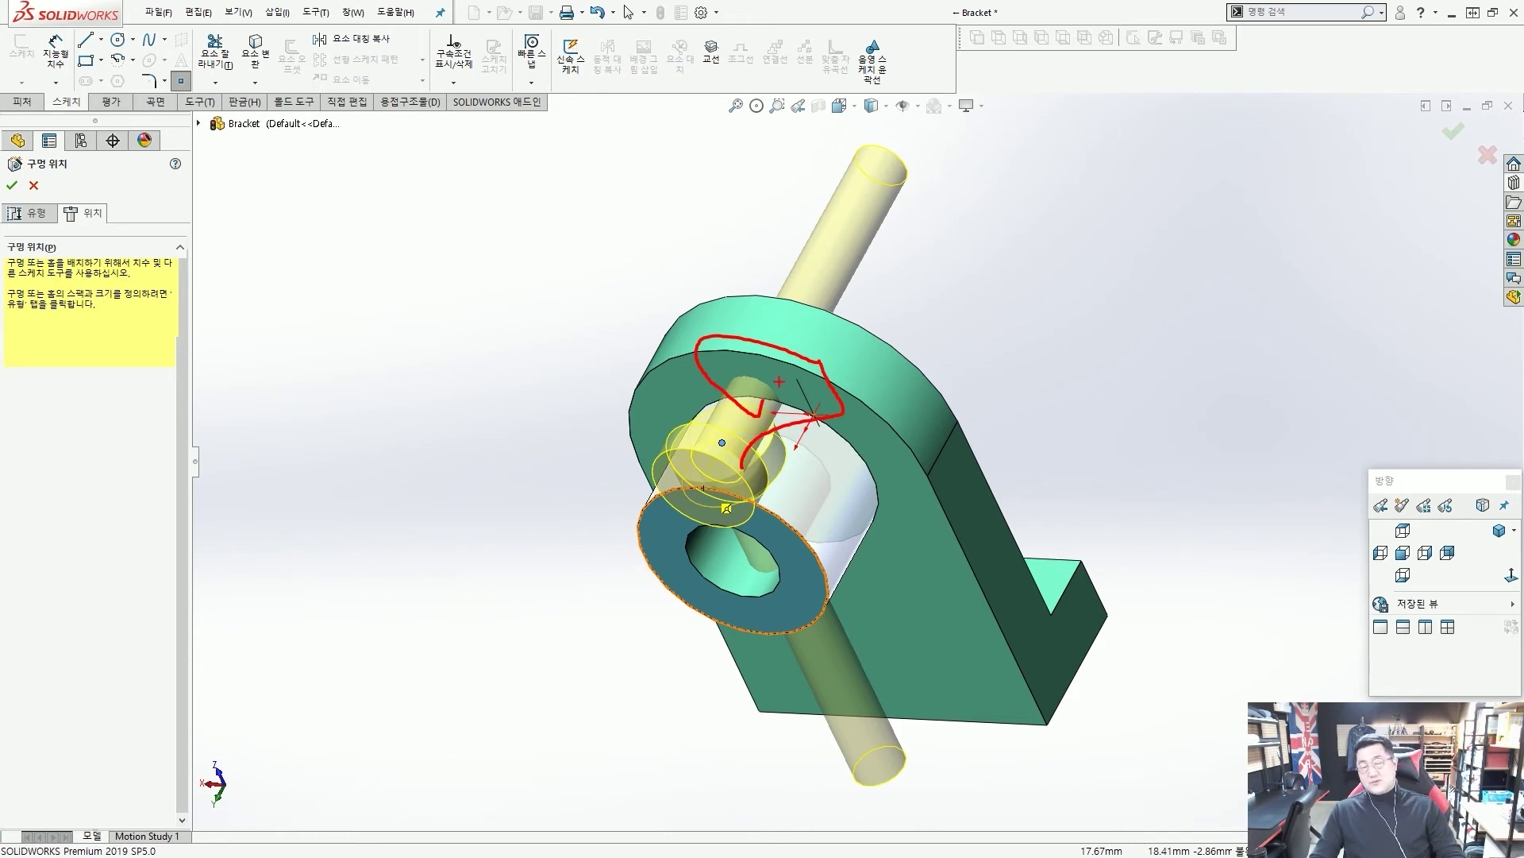
Step: Inspect the counterbore preview on the boss from the front and close the Hole Wizard
key("Escape")
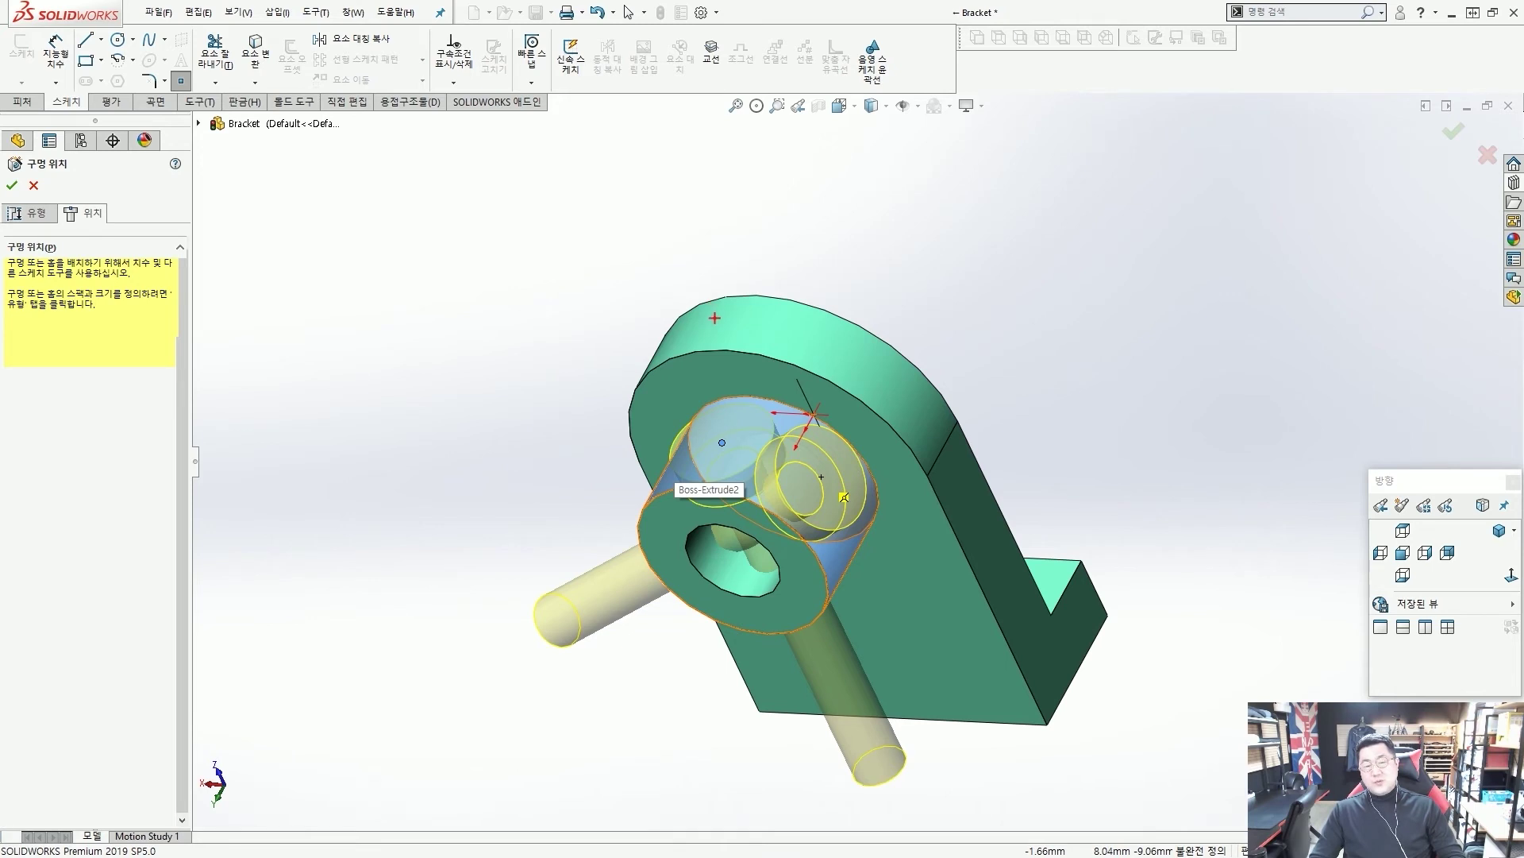
left_click_drag(741, 291, 709, 340)
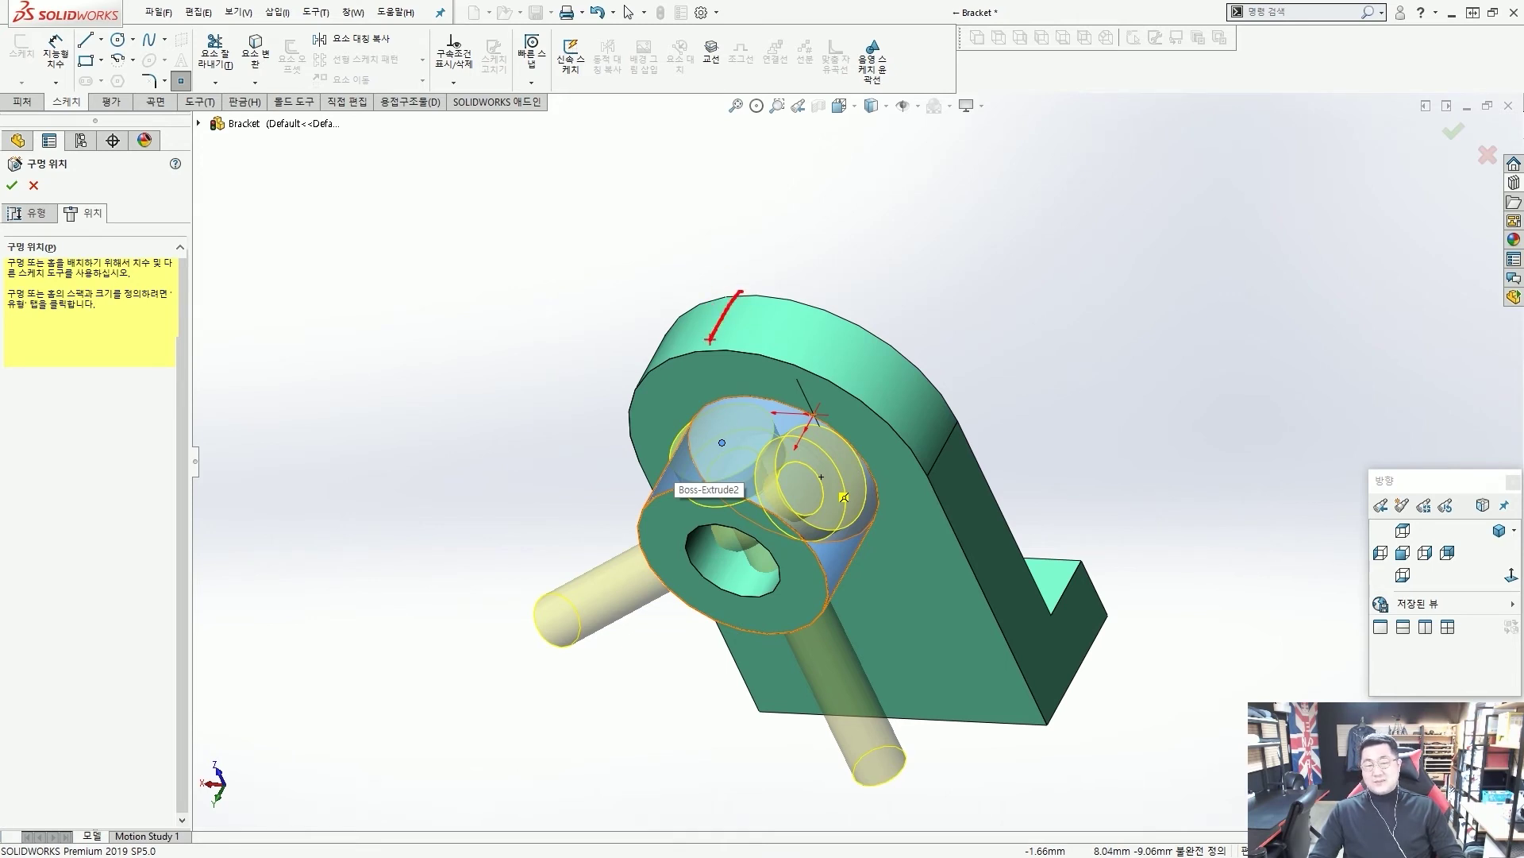
key("ctrl+8")
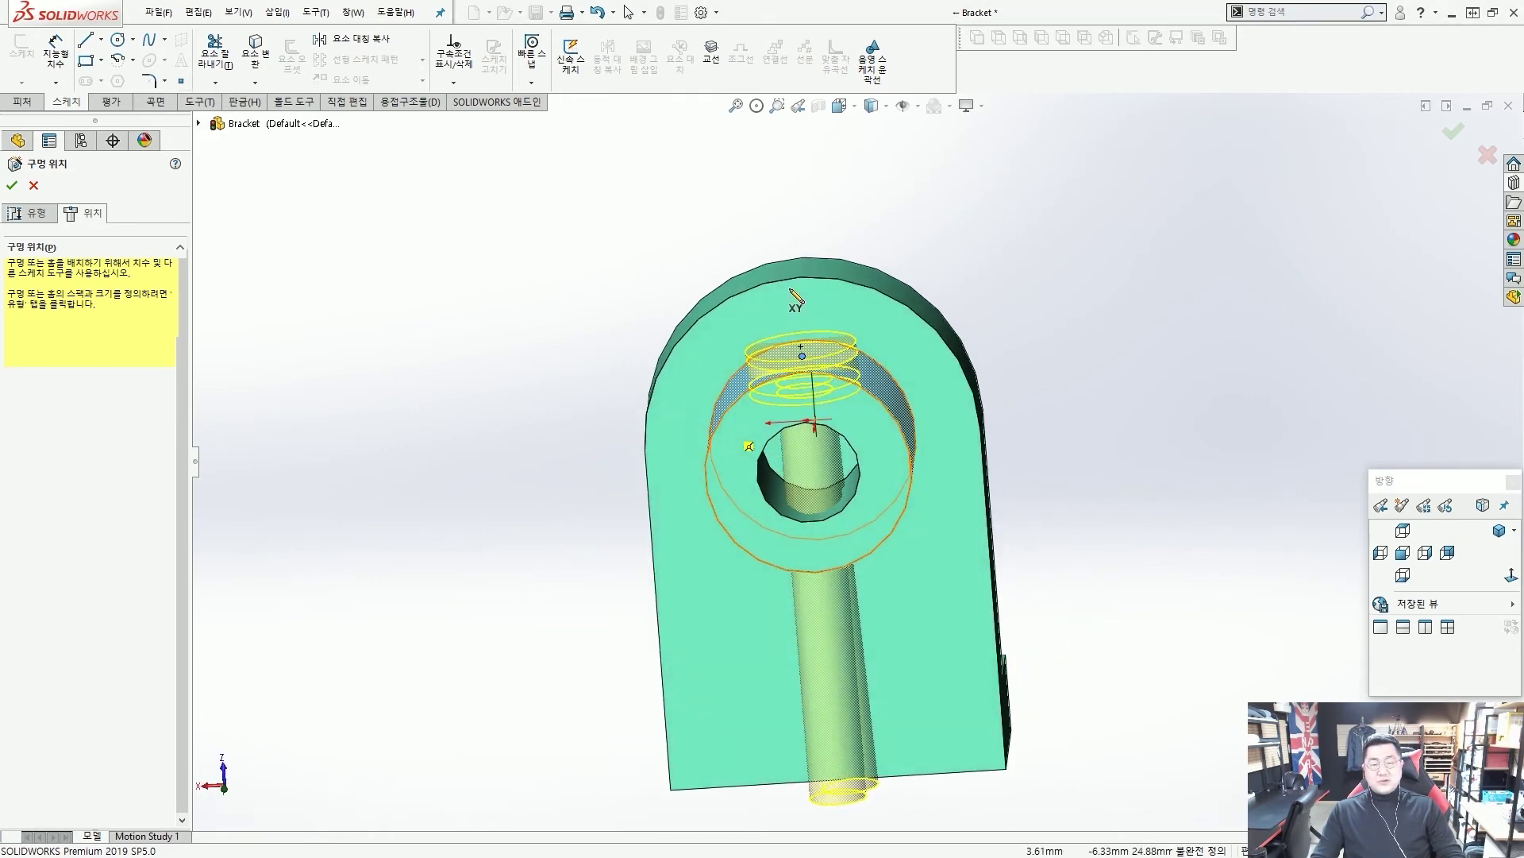
key("Escape")
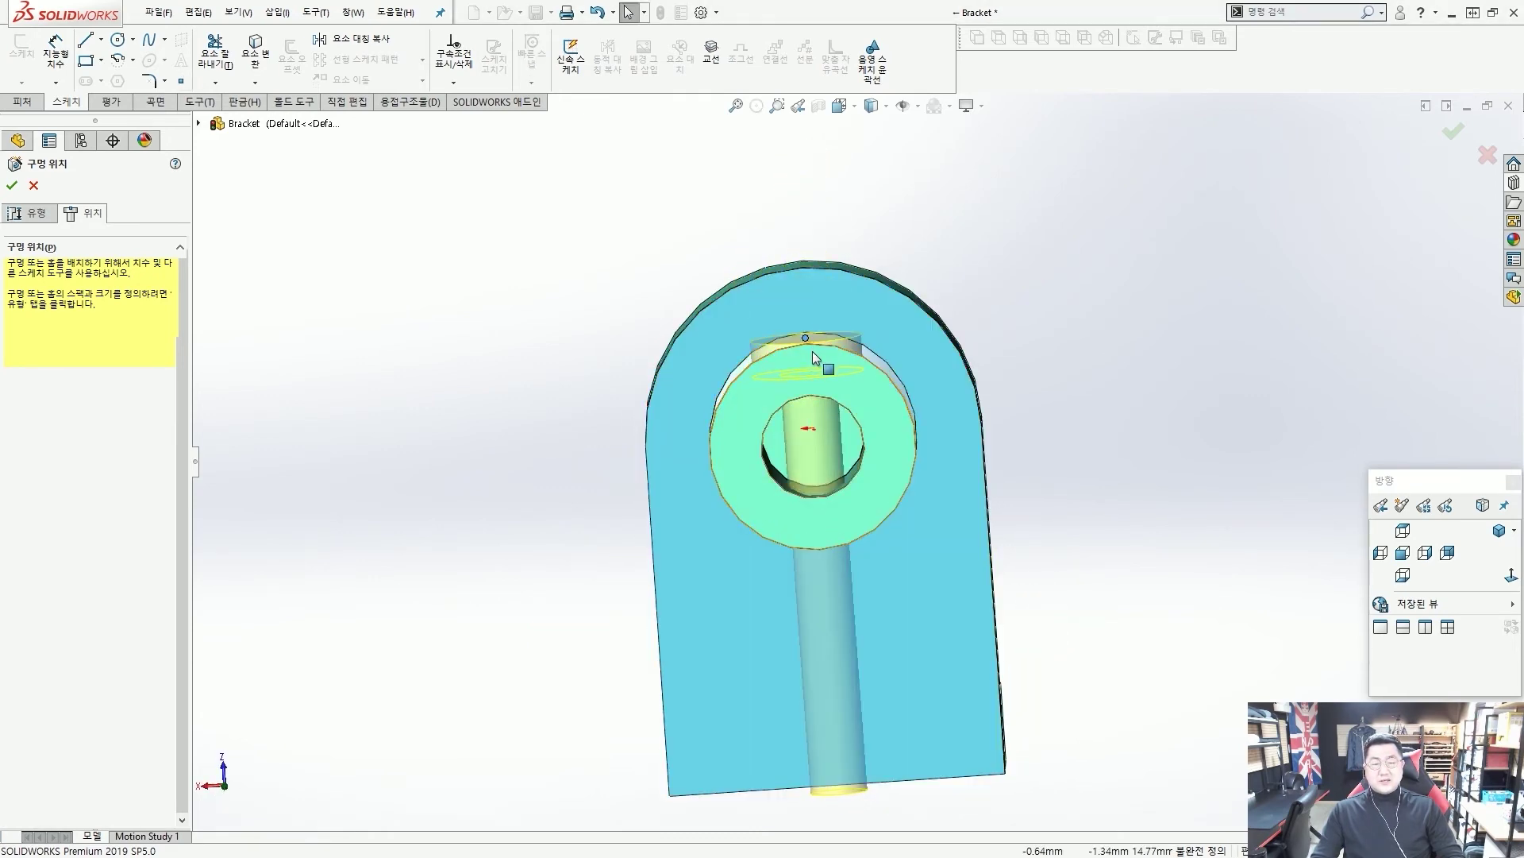
left_click(12, 185)
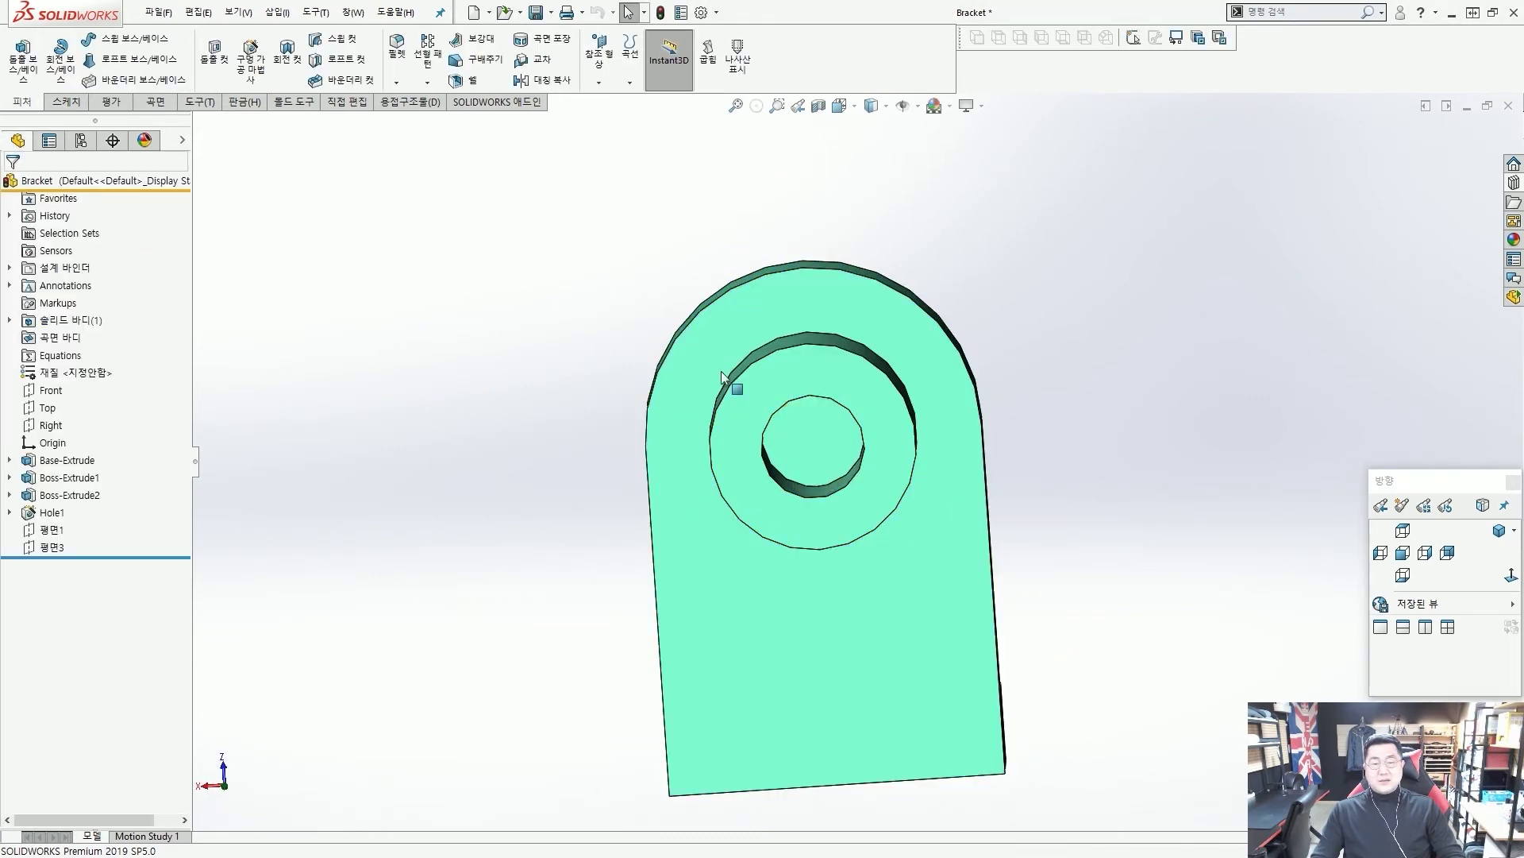
Step: Examine the bracket's plate and boss square-on to the plate's front face
scroll(945, 585, "up", 1)
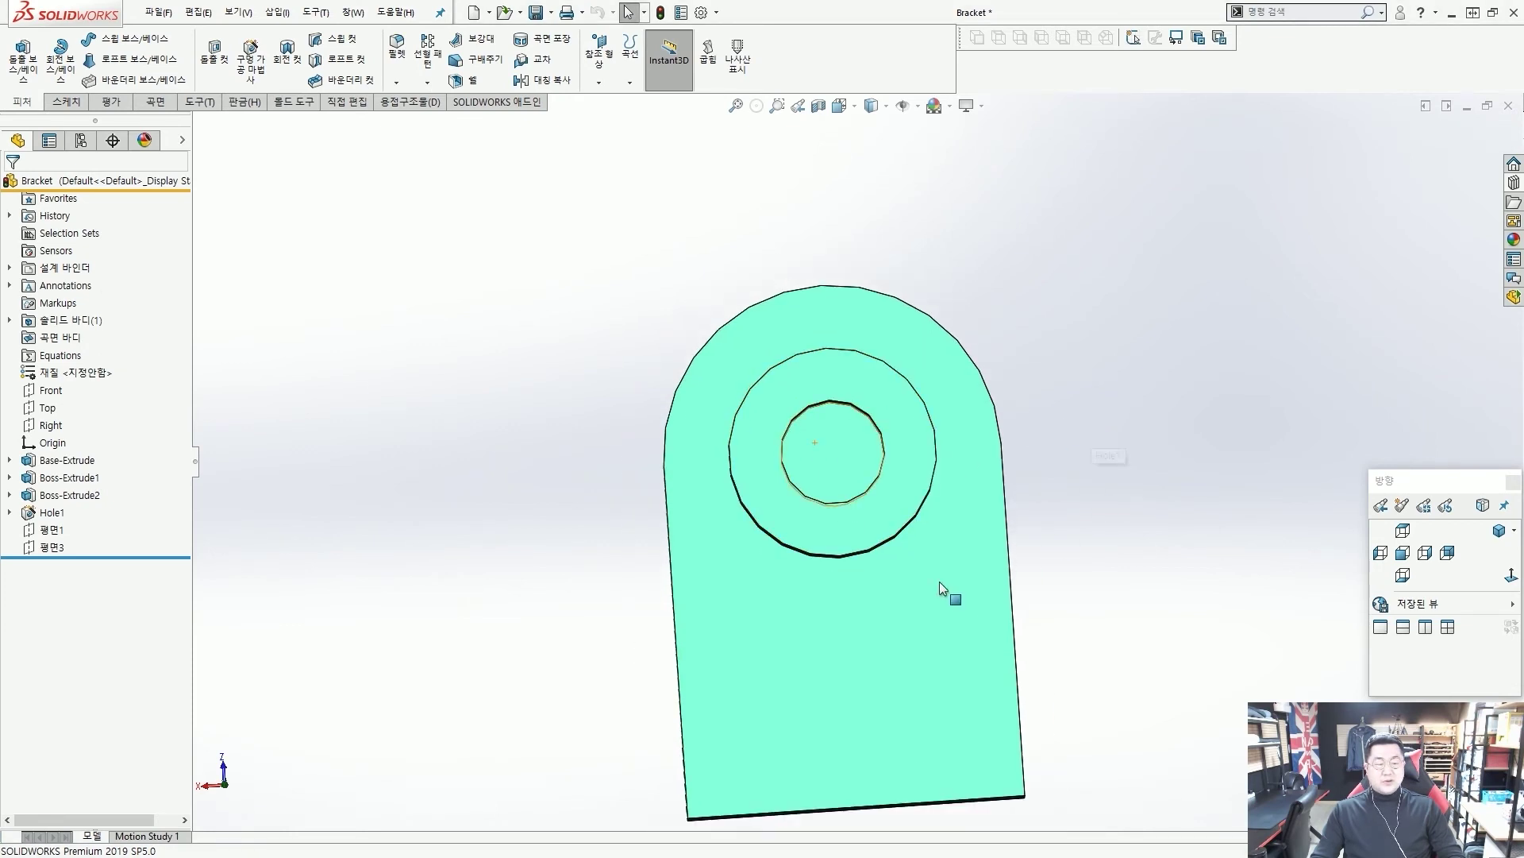
left_click(940, 582)
left_click(1067, 516)
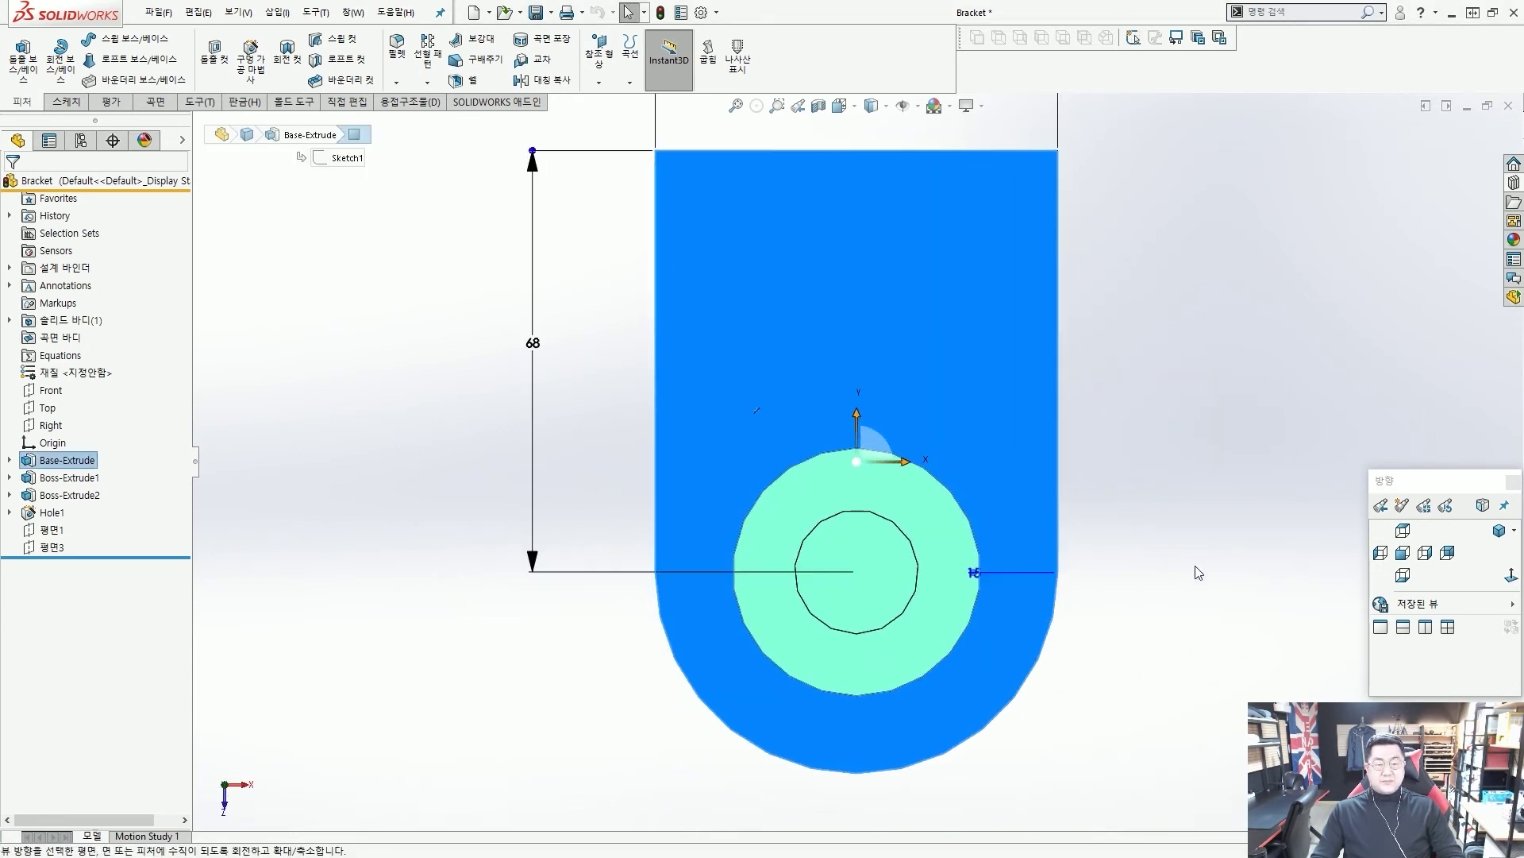
left_click(1197, 572)
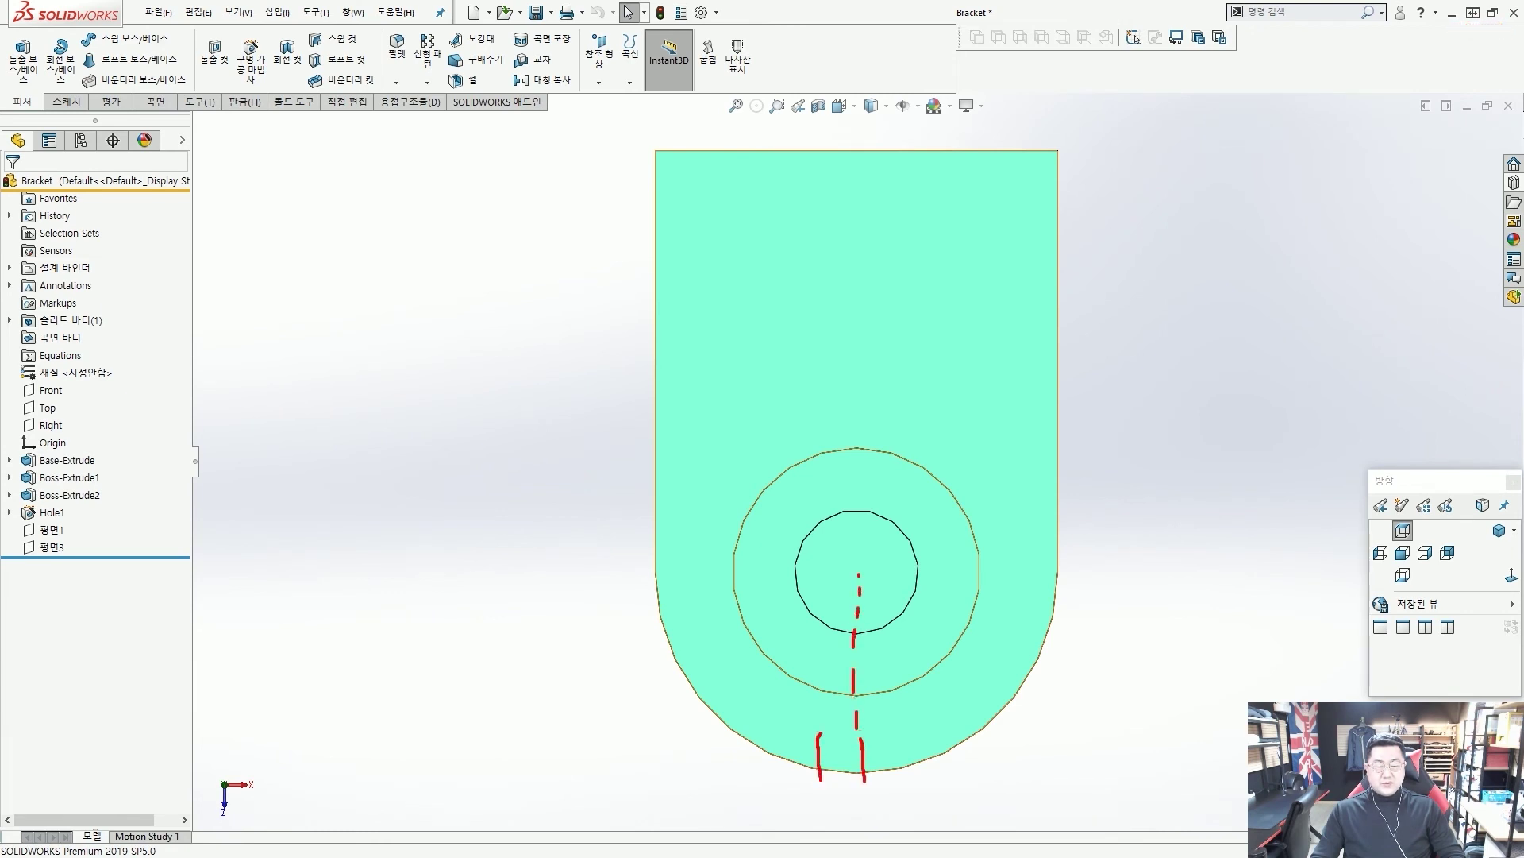
left_click_drag(854, 582, 754, 685)
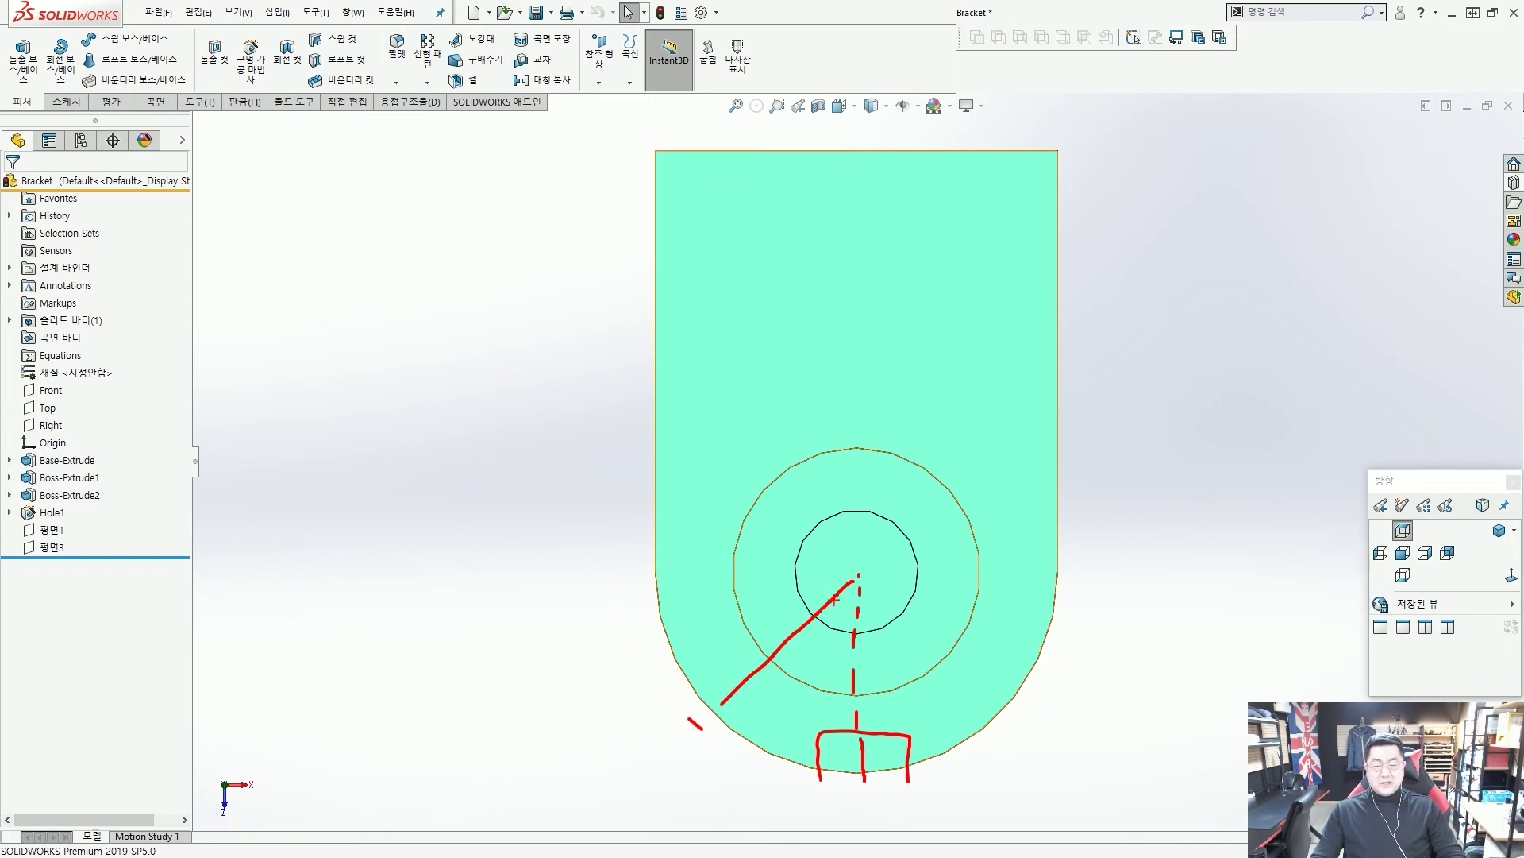
left_click_drag(560, 566, 833, 816)
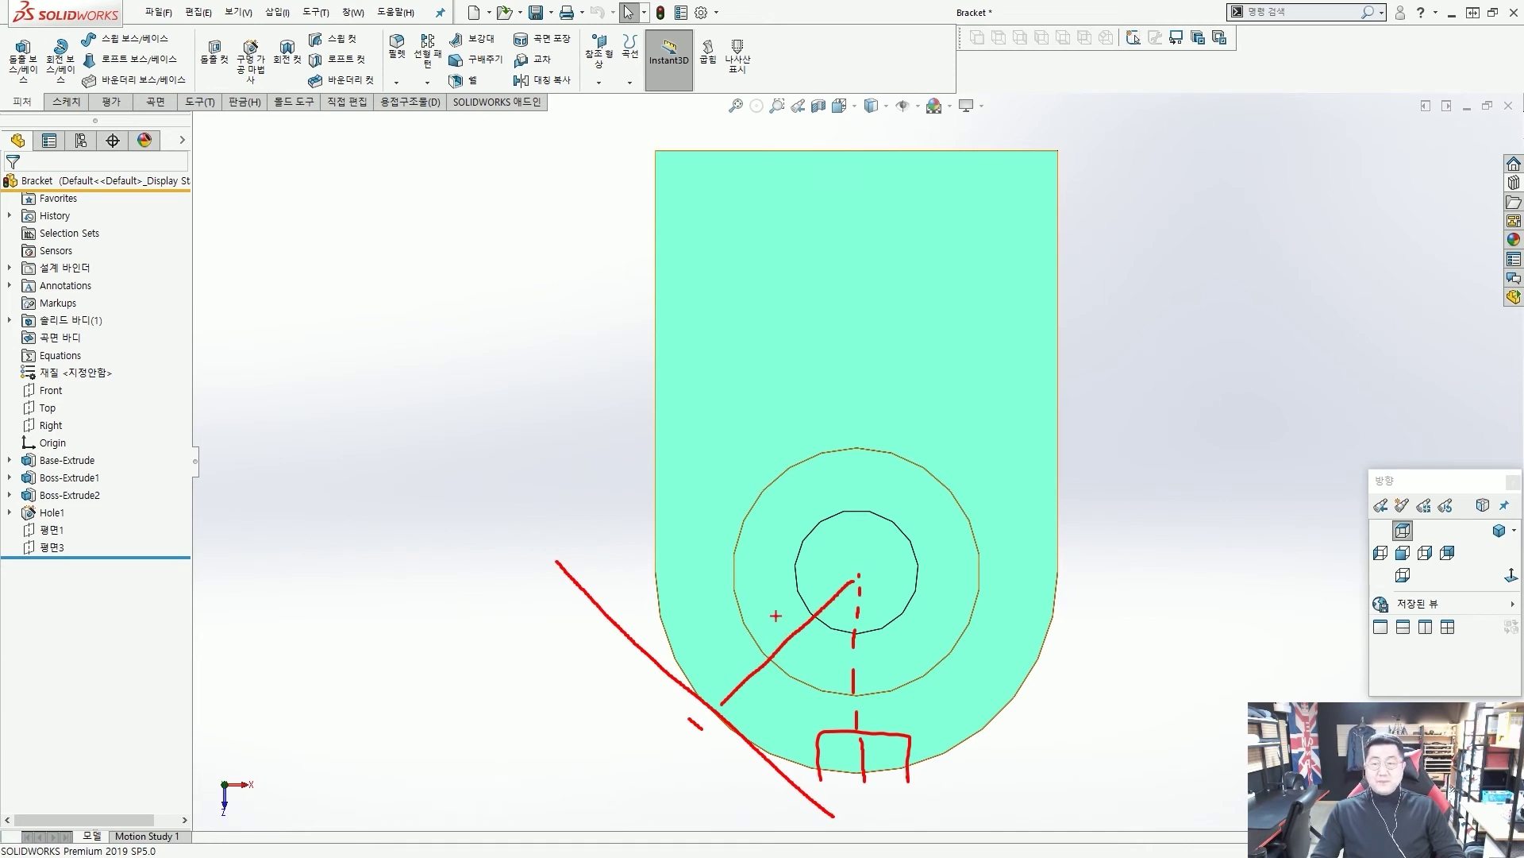
key("Escape")
Step: Start a reference plane with the boss's outer cylindrical face as the first reference, using the tangent condition
mouse_move(793, 572)
middle_mouse_down()
mouse_move(823, 442)
mouse_move(794, 354)
mouse_move(826, 566)
mouse_move(596, 585)
middle_mouse_up()
scroll(939, 415, "down", 5)
middle_click_drag(939, 416, 849, 526)
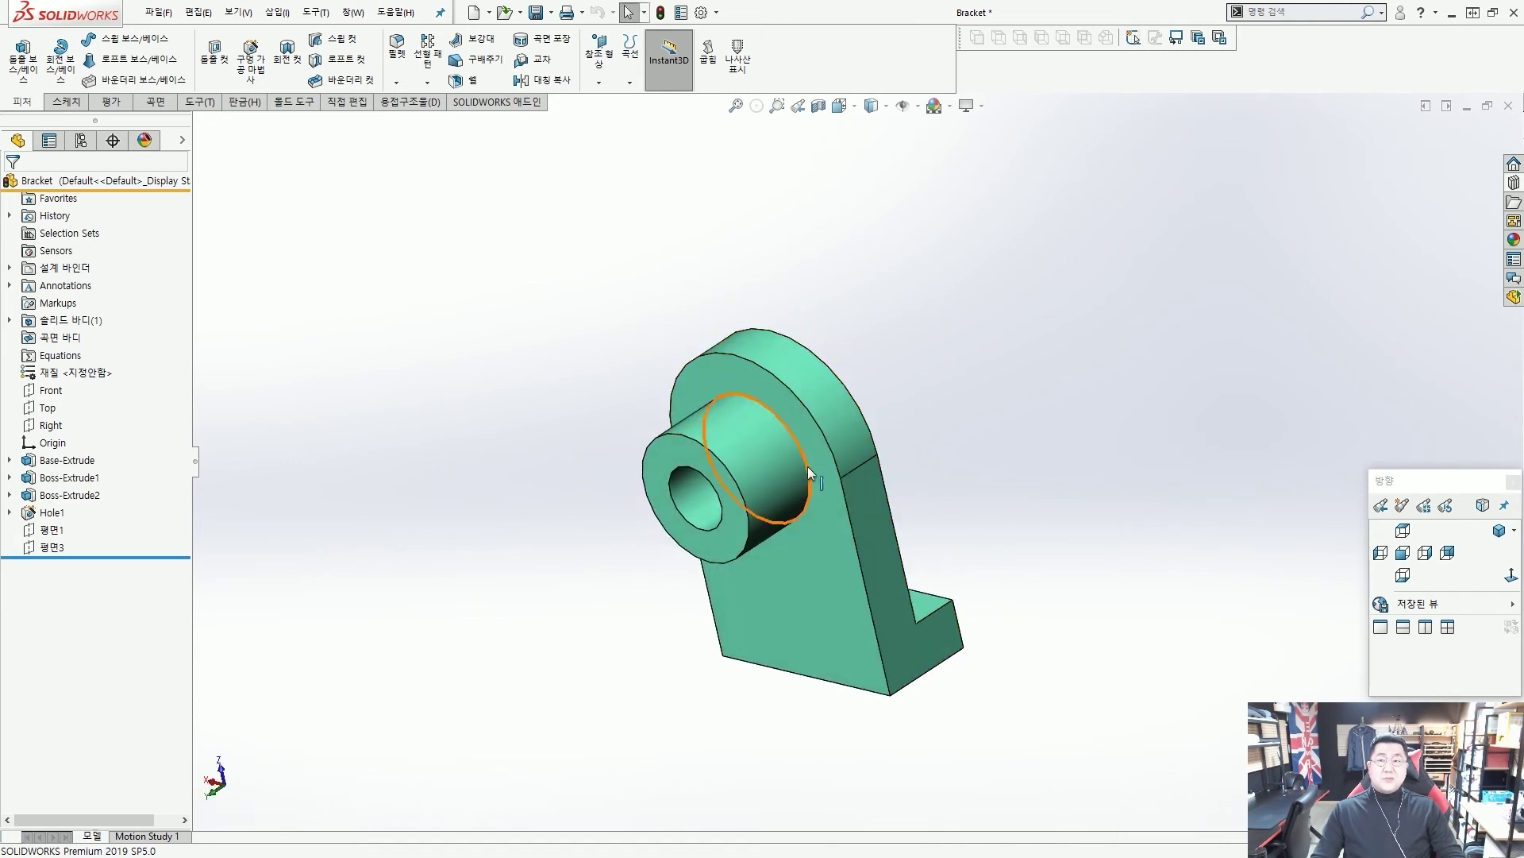
scroll(796, 465, "down", 3)
scroll(793, 464, "down", 4)
key("ctrl+2")
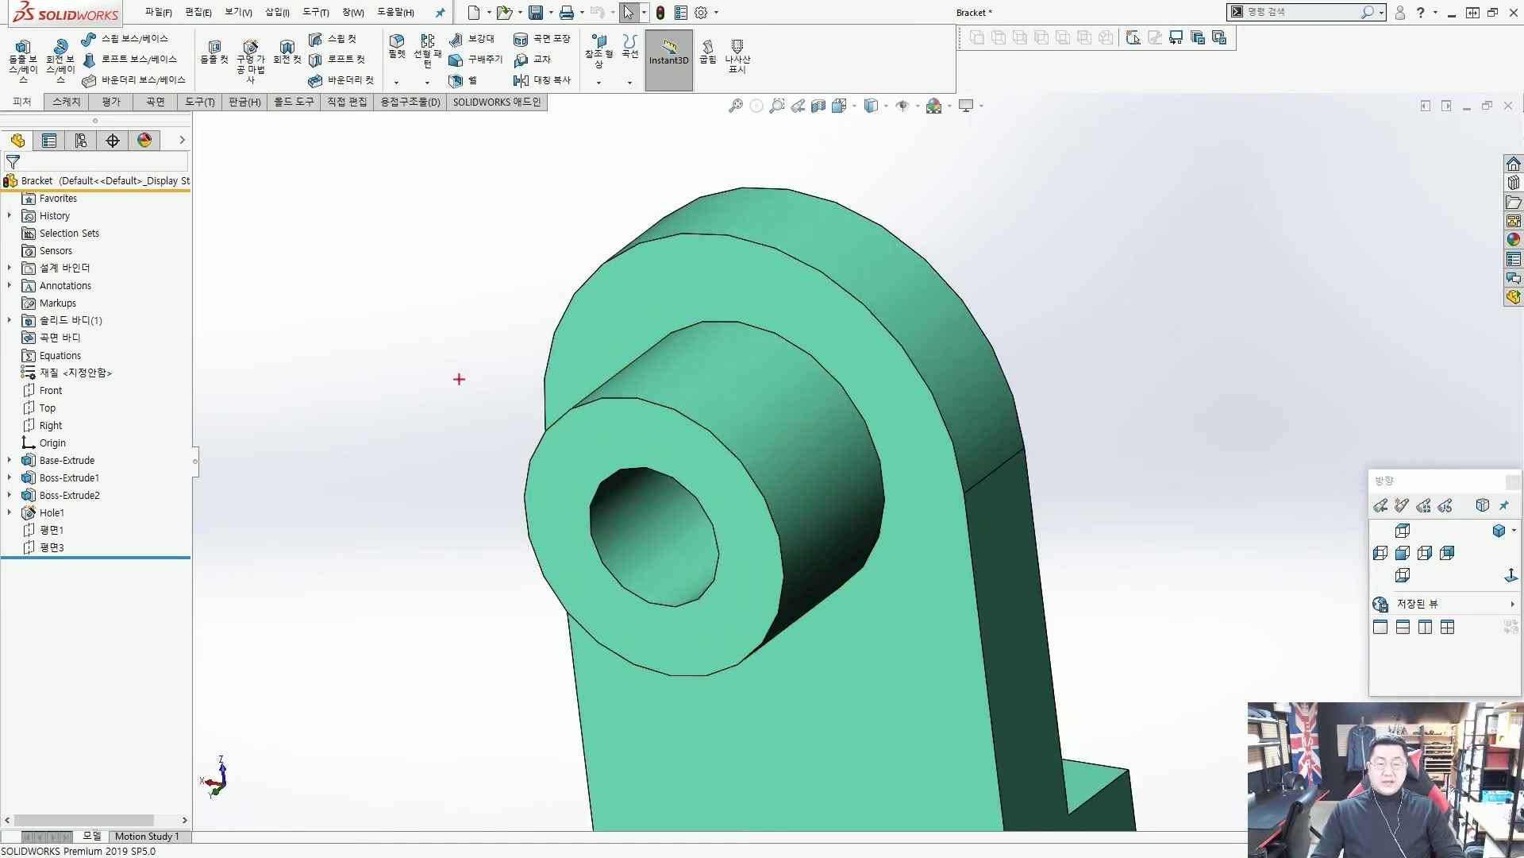
left_click_drag(459, 378, 852, 369)
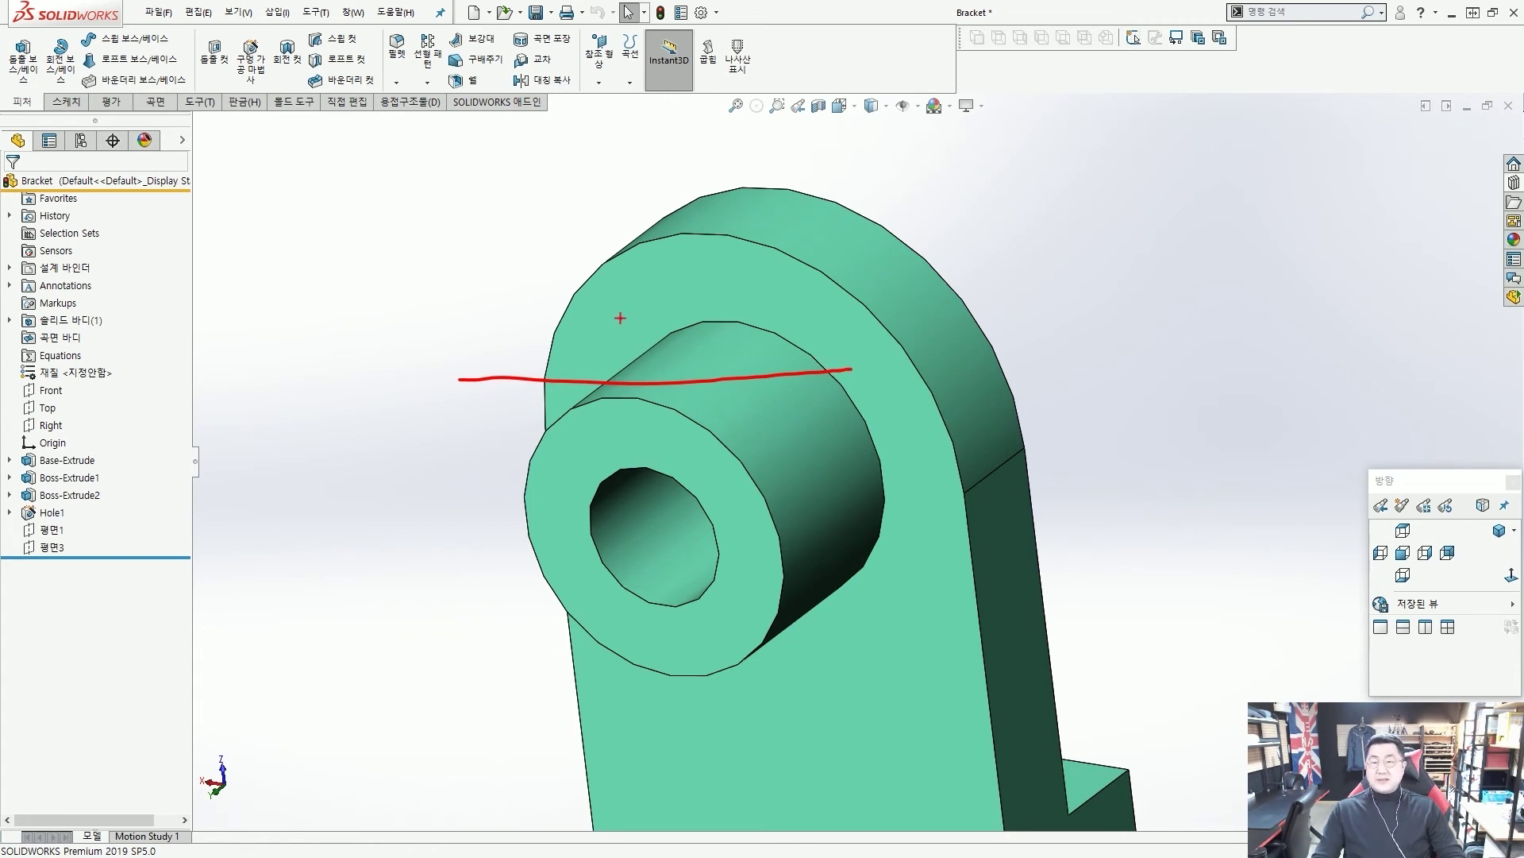
key("Escape")
left_click(599, 82)
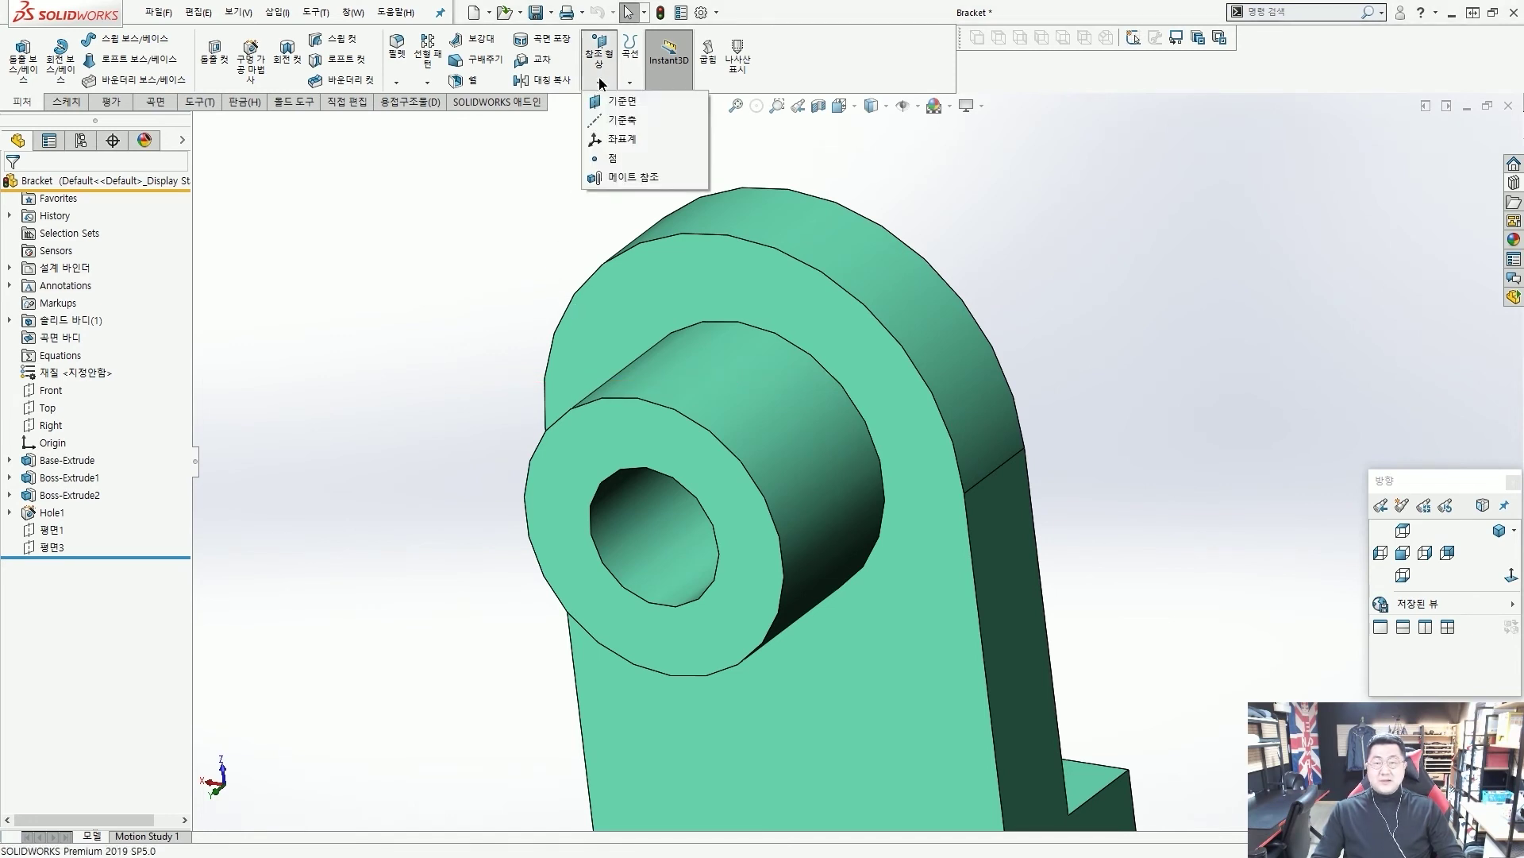
left_click(622, 100)
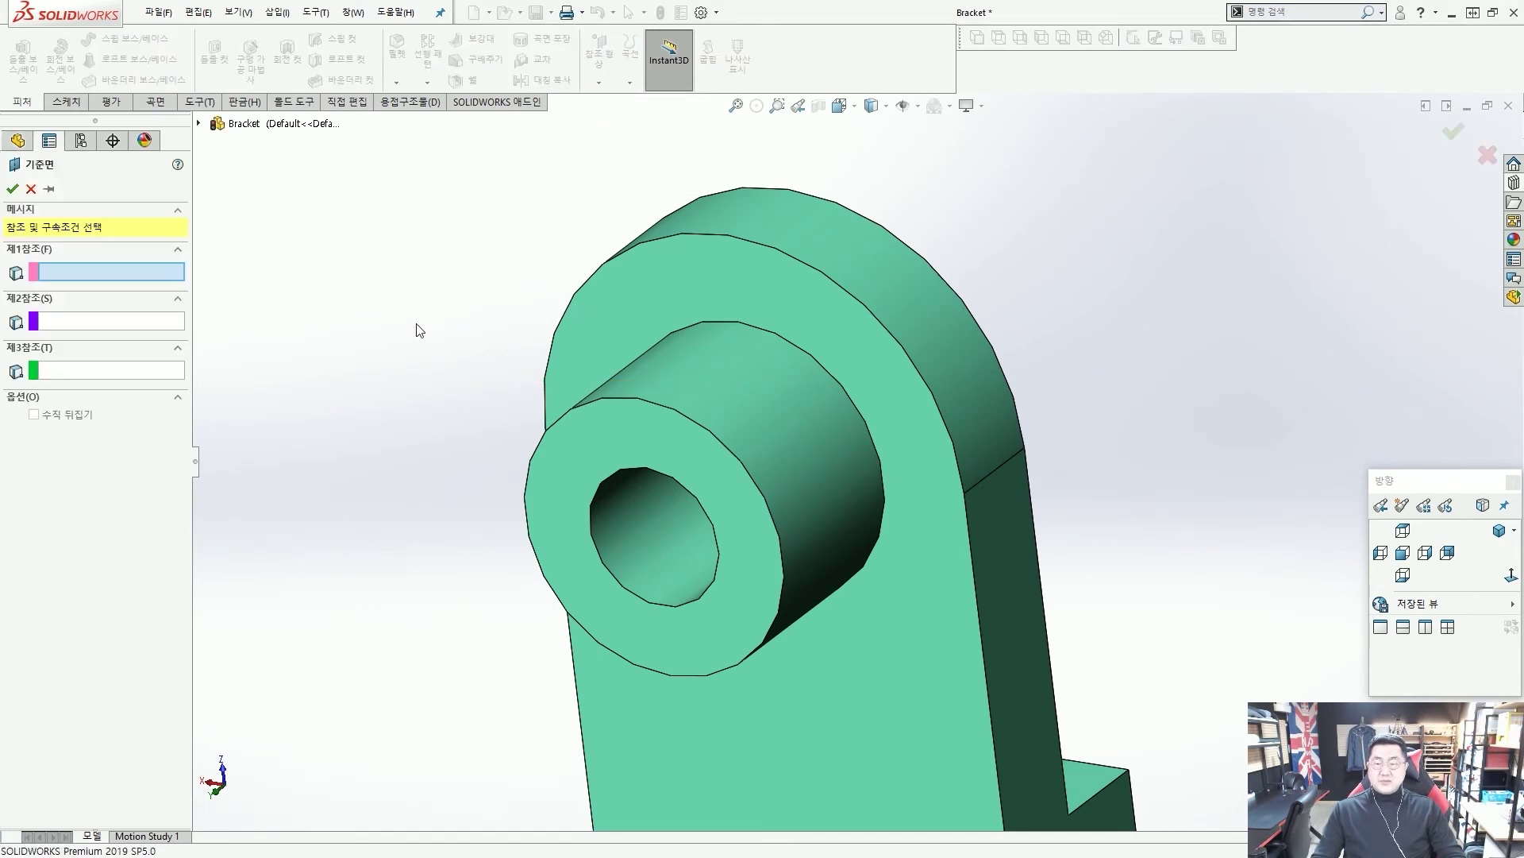
left_click(690, 370)
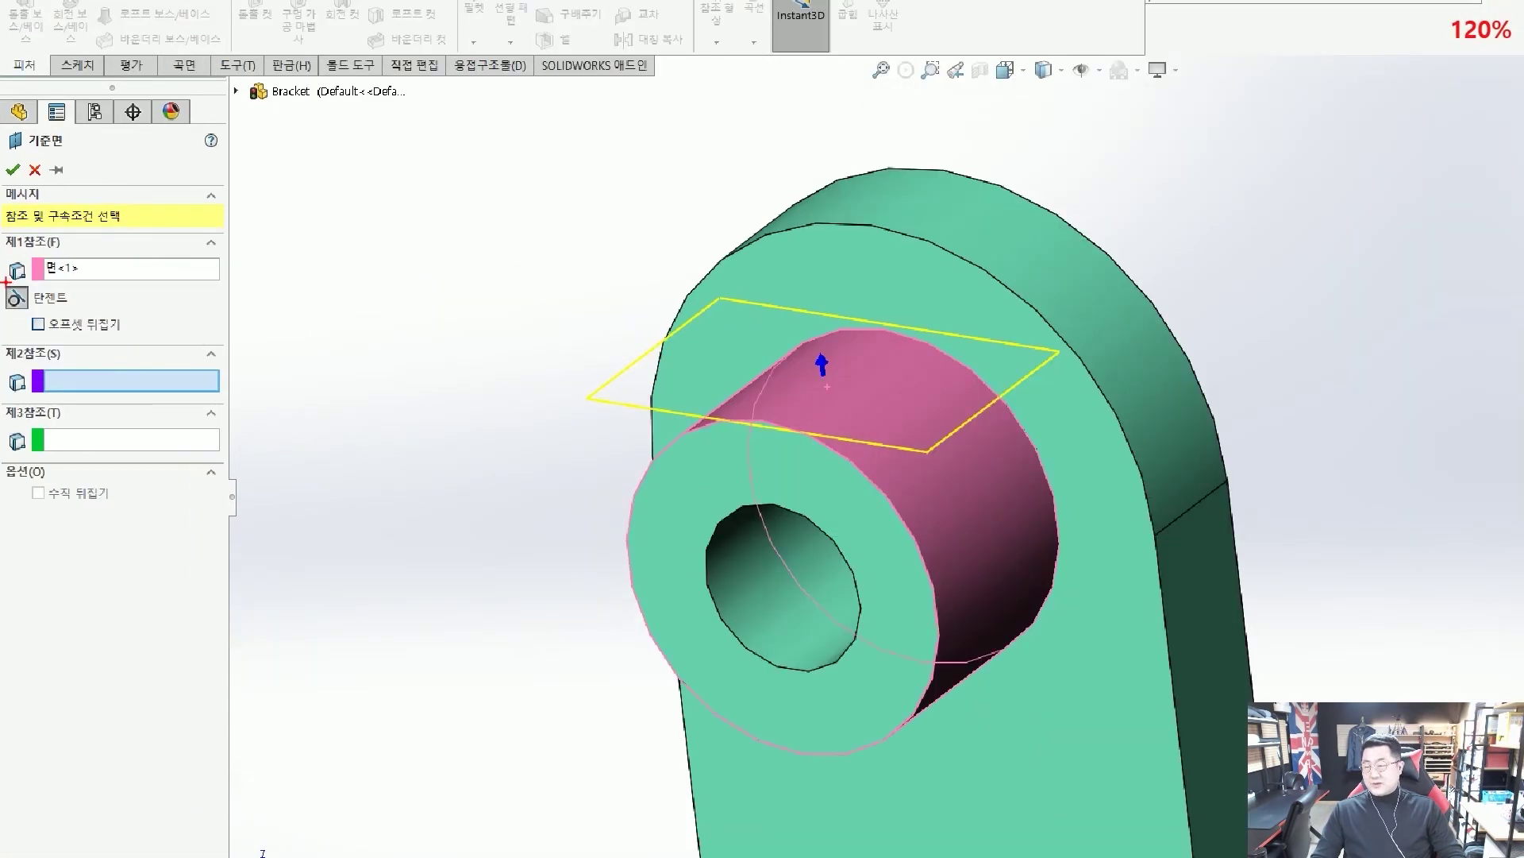
left_click_drag(4, 285, 34, 310)
left_click_drag(200, 325, 107, 300)
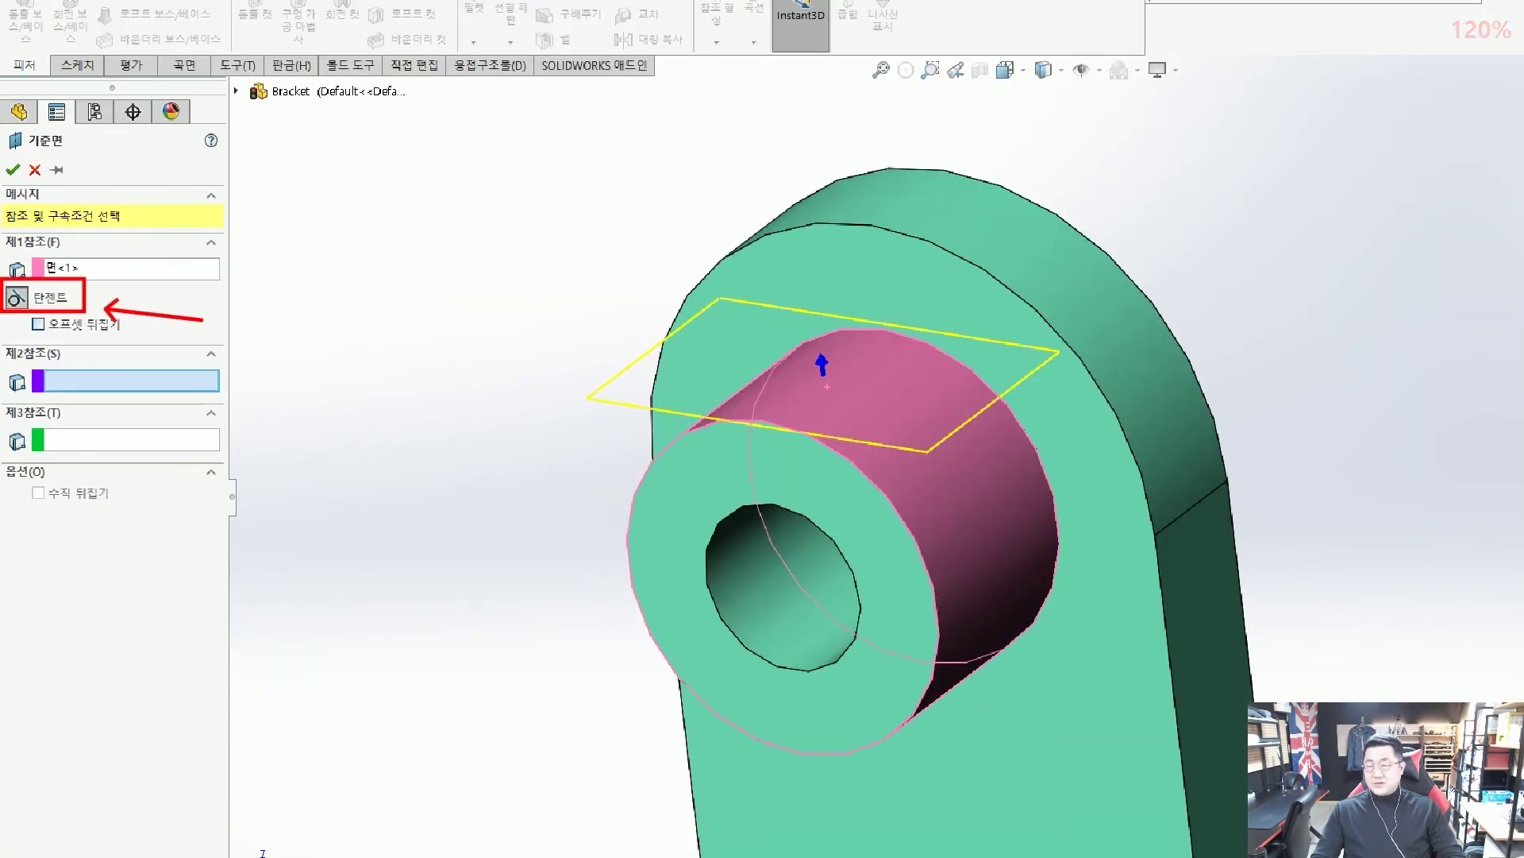
key("Escape")
Step: Add the bracket's flat side face as the plane's second reference, using the perpendicular condition
scroll(1028, 600, "down", 3)
scroll(1000, 607, "up", 6)
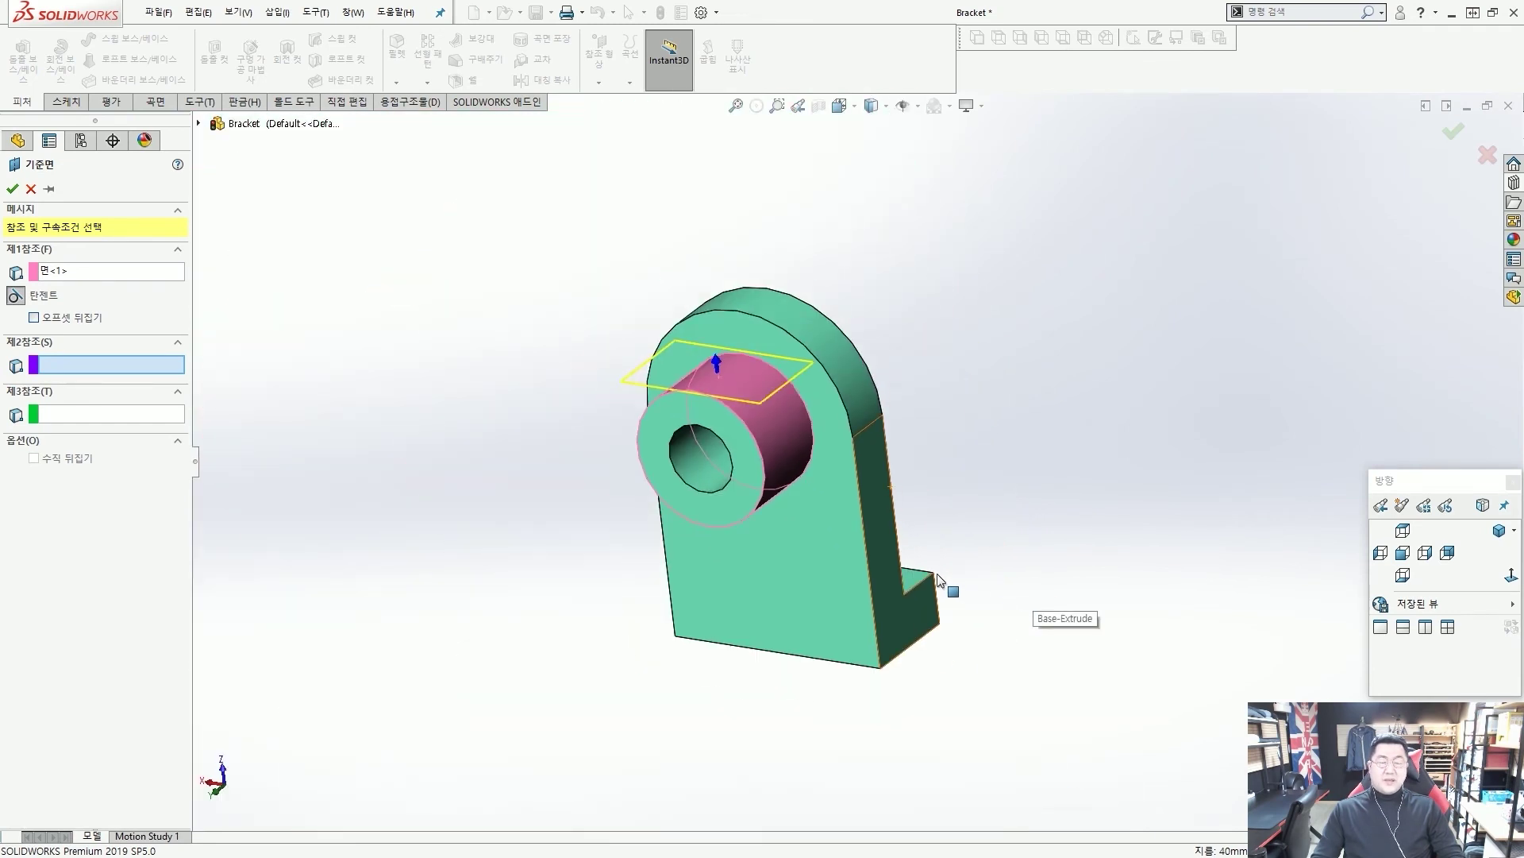
middle_click_drag(970, 495, 840, 489)
left_click(846, 491)
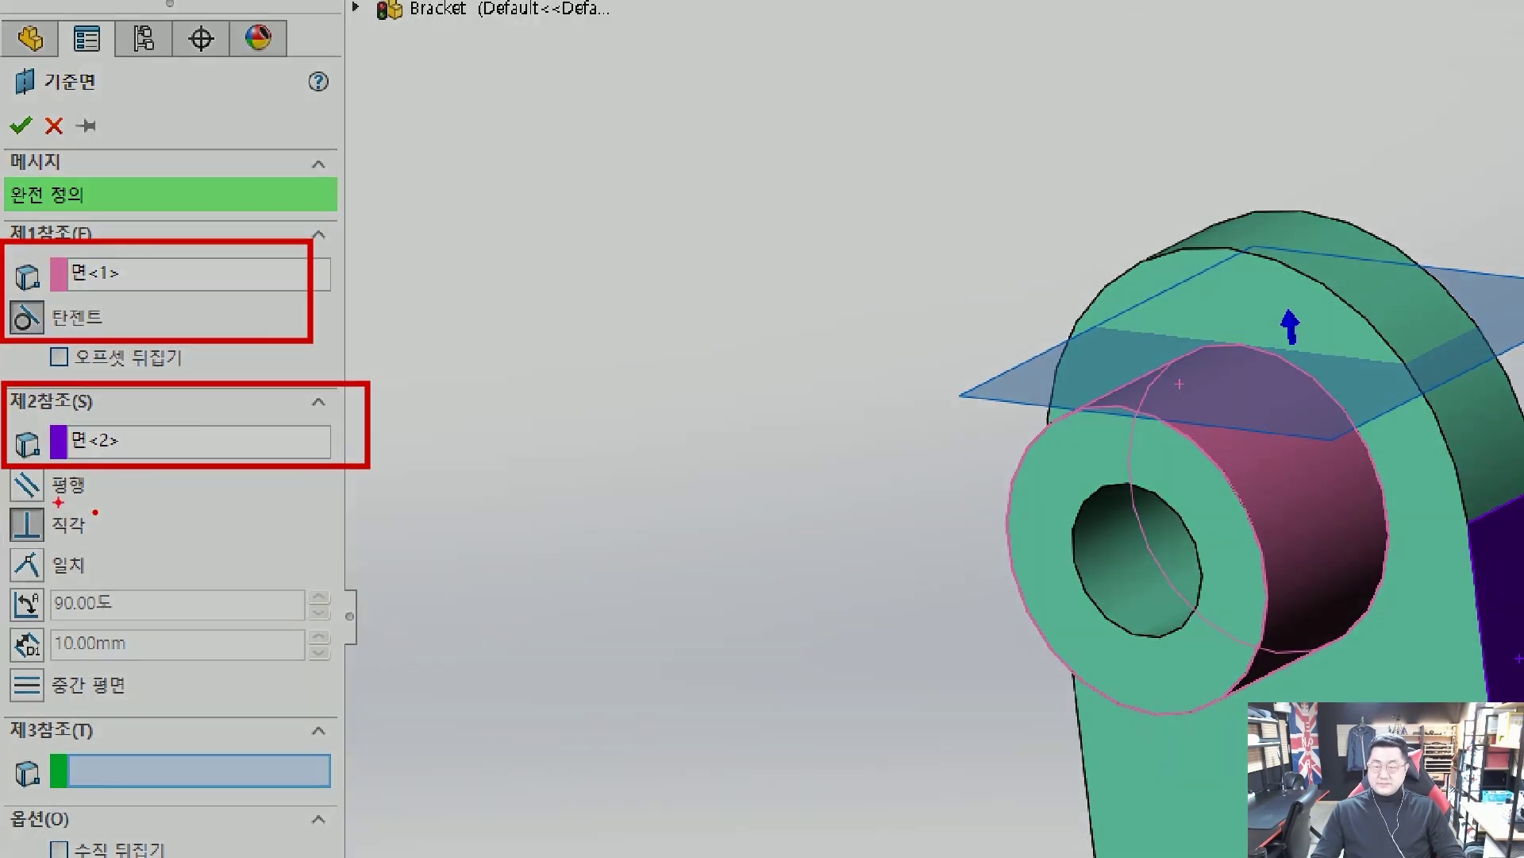
left_click_drag(16, 502, 90, 542)
left_click_drag(150, 542, 99, 524)
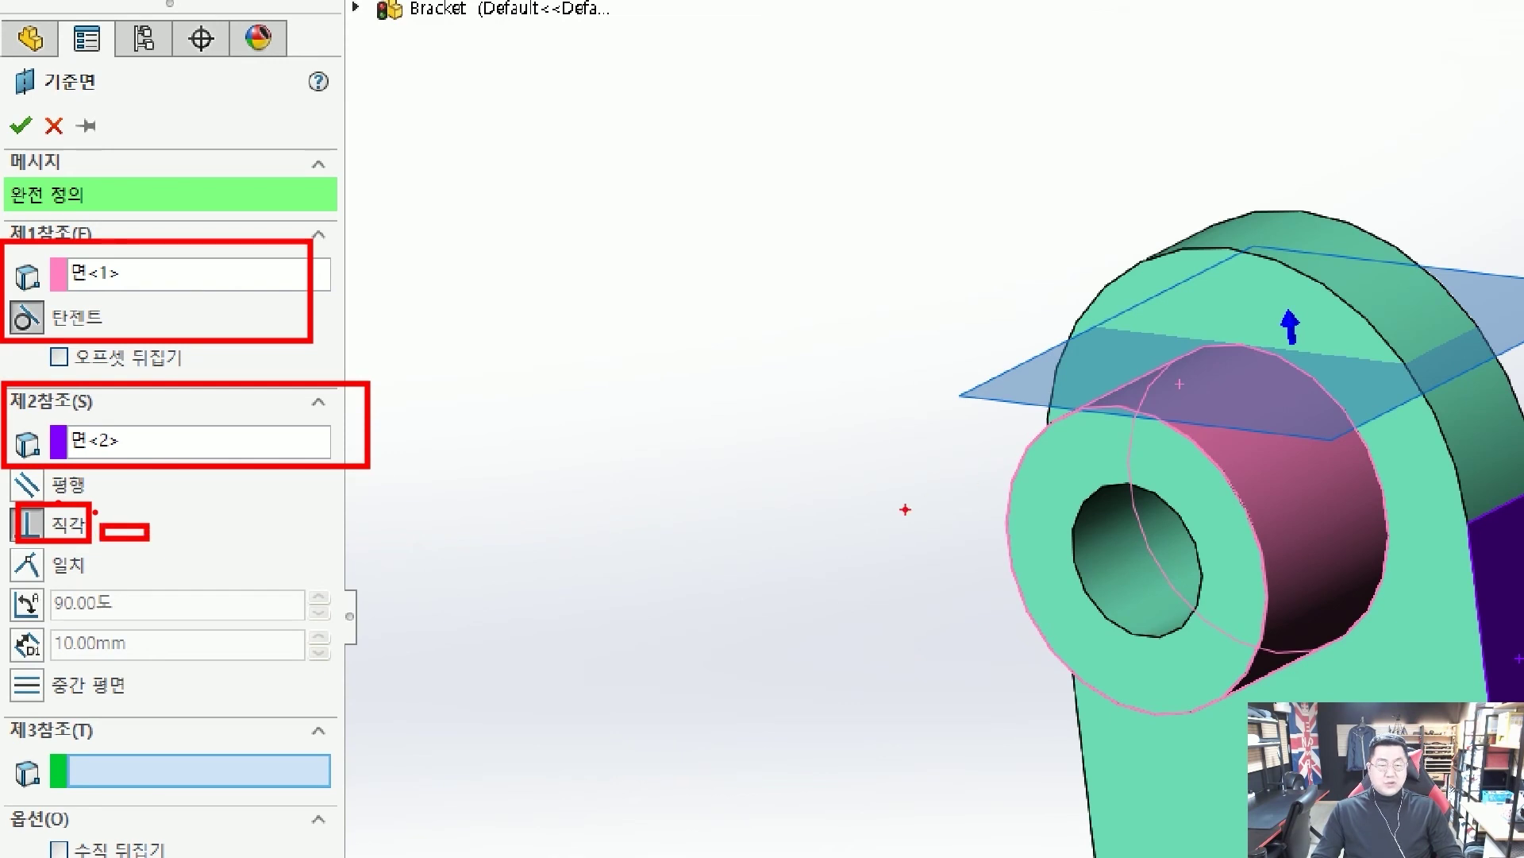
mouse_move(894, 514)
left_mouse_down()
mouse_move(1032, 436)
mouse_move(1023, 480)
left_mouse_up()
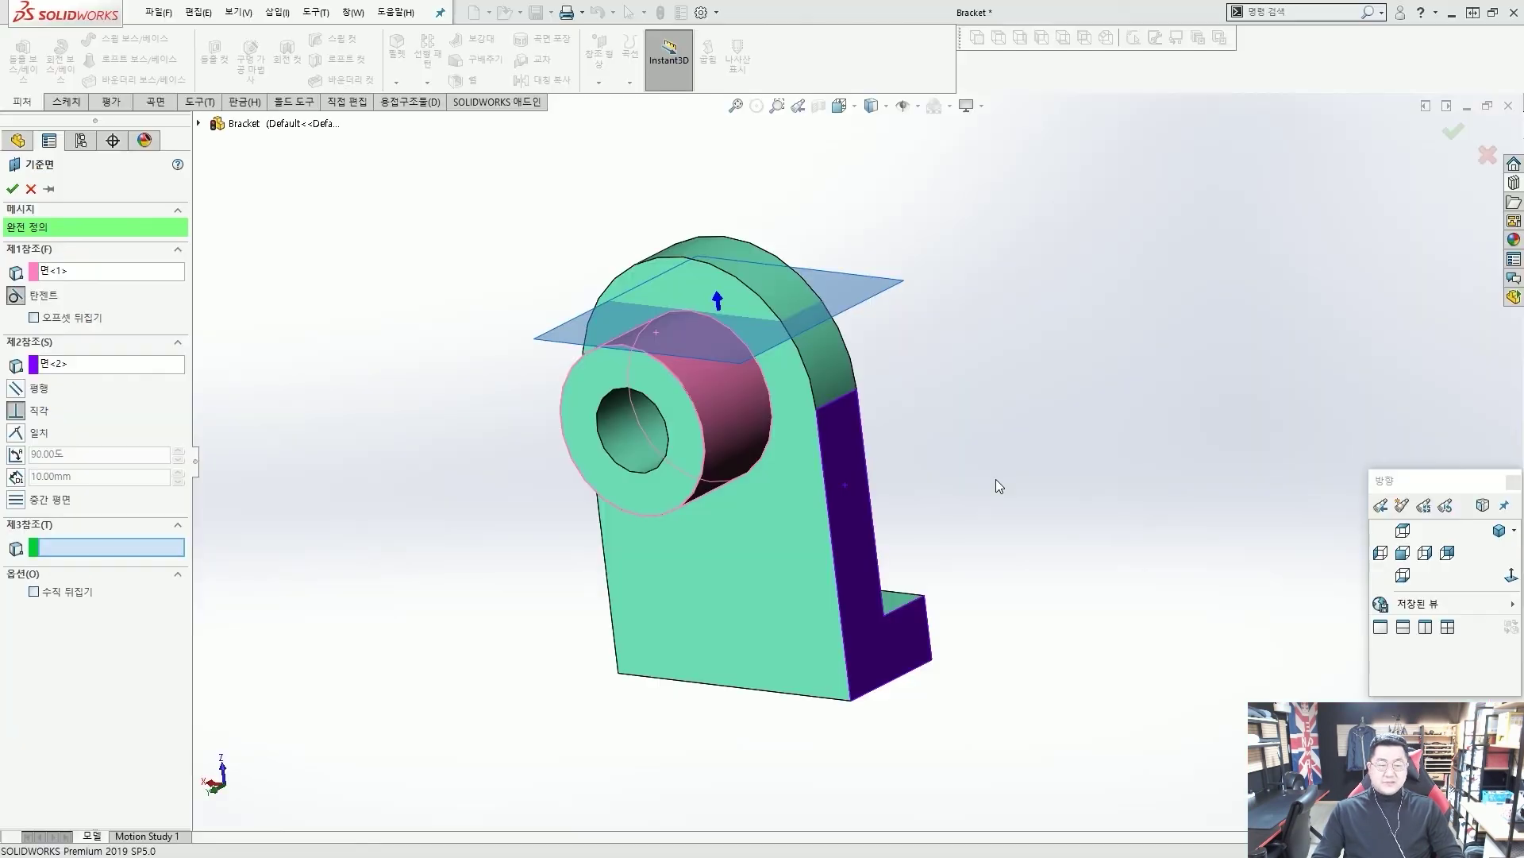
Step: Examine from the front how the previewed plane touches the boss, and review its reference conditions
scroll(998, 480, "down", 3)
middle_click_drag(998, 481, 922, 436)
scroll(887, 421, "down", 1)
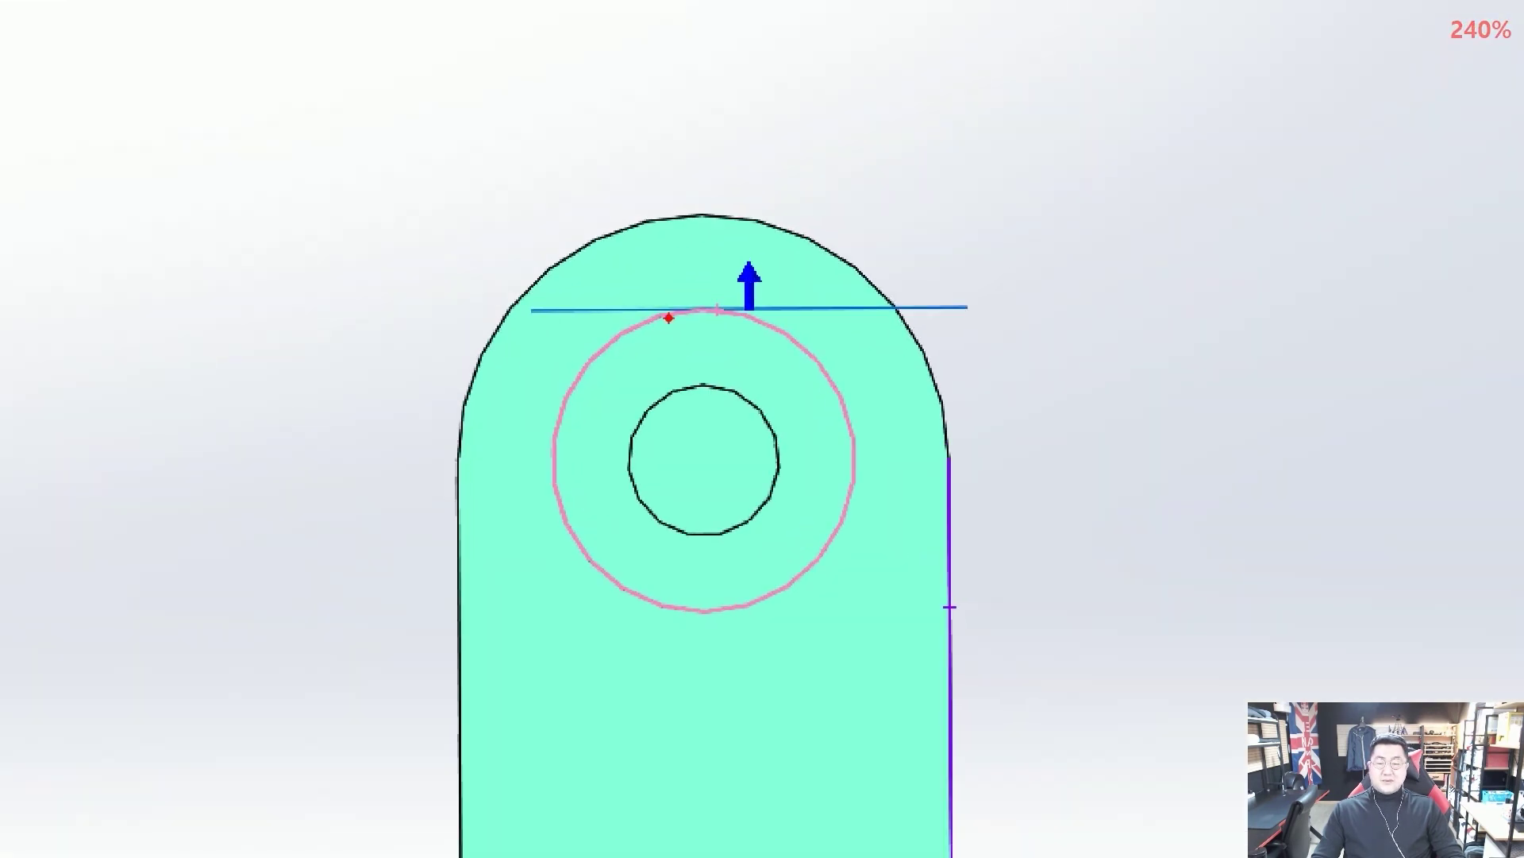
left_click_drag(665, 317, 558, 434)
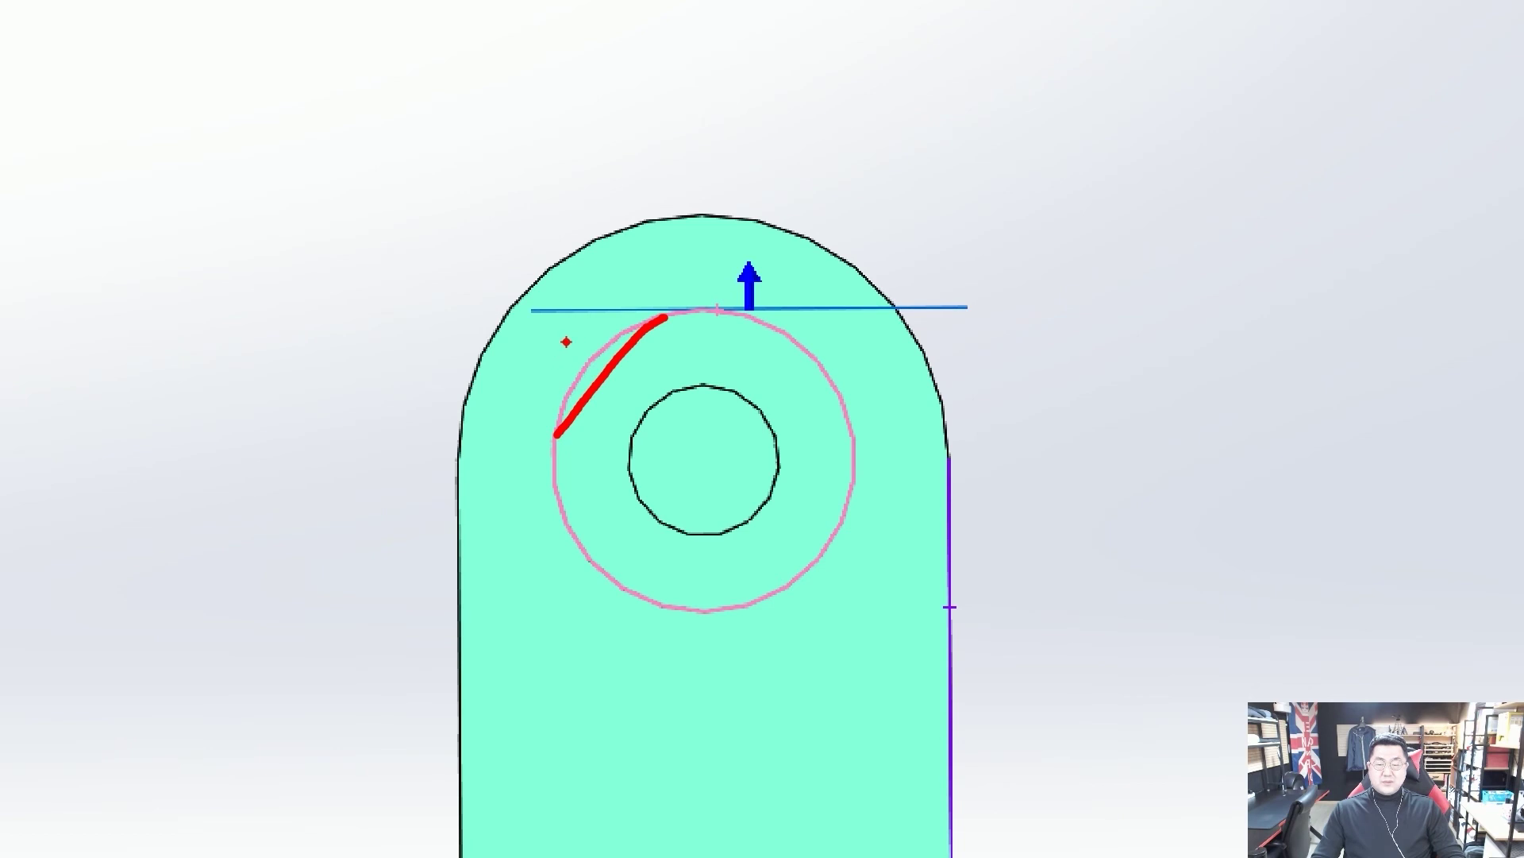
left_click_drag(725, 300, 524, 370)
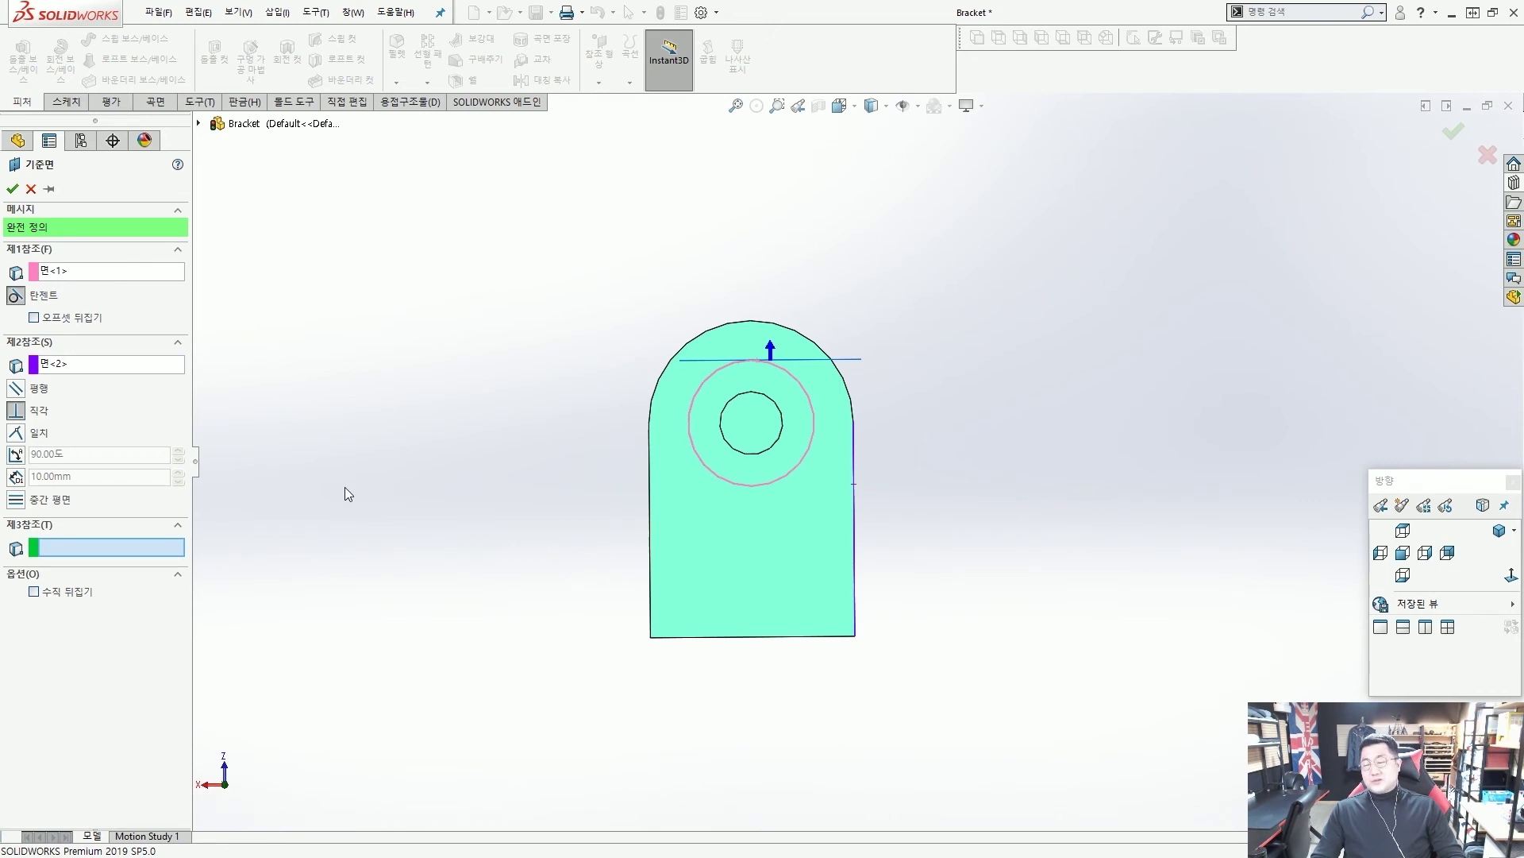
key("ctrl+2")
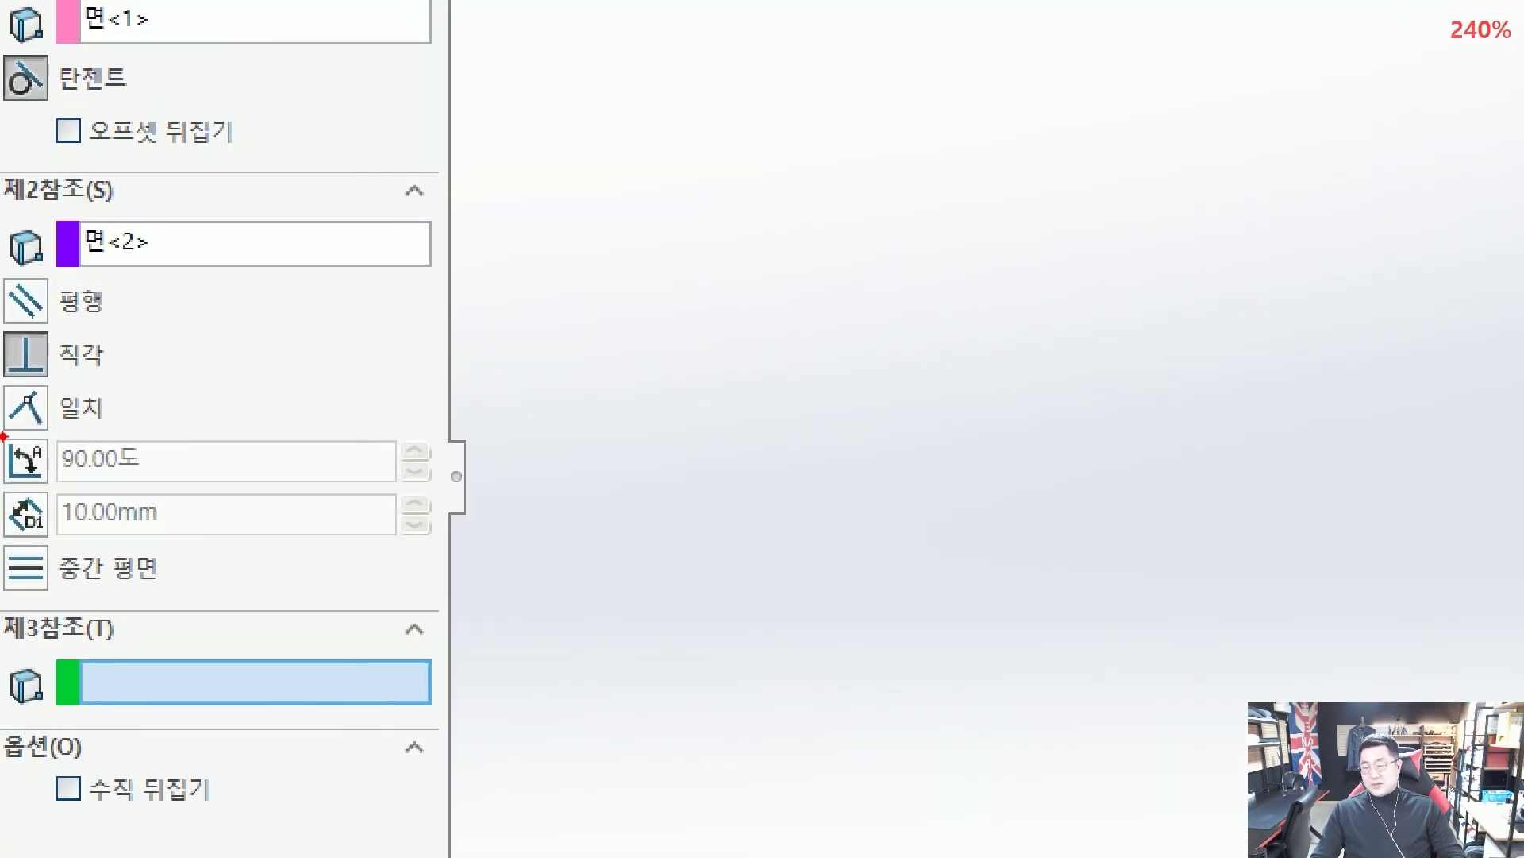
Step: Switch the plane's second reference from perpendicular to a 30° angle and create the tangent plane
left_click_drag(6, 443, 28, 466, "ctrl")
left_click_drag(250, 639, 67, 493, "ctrl+shift")
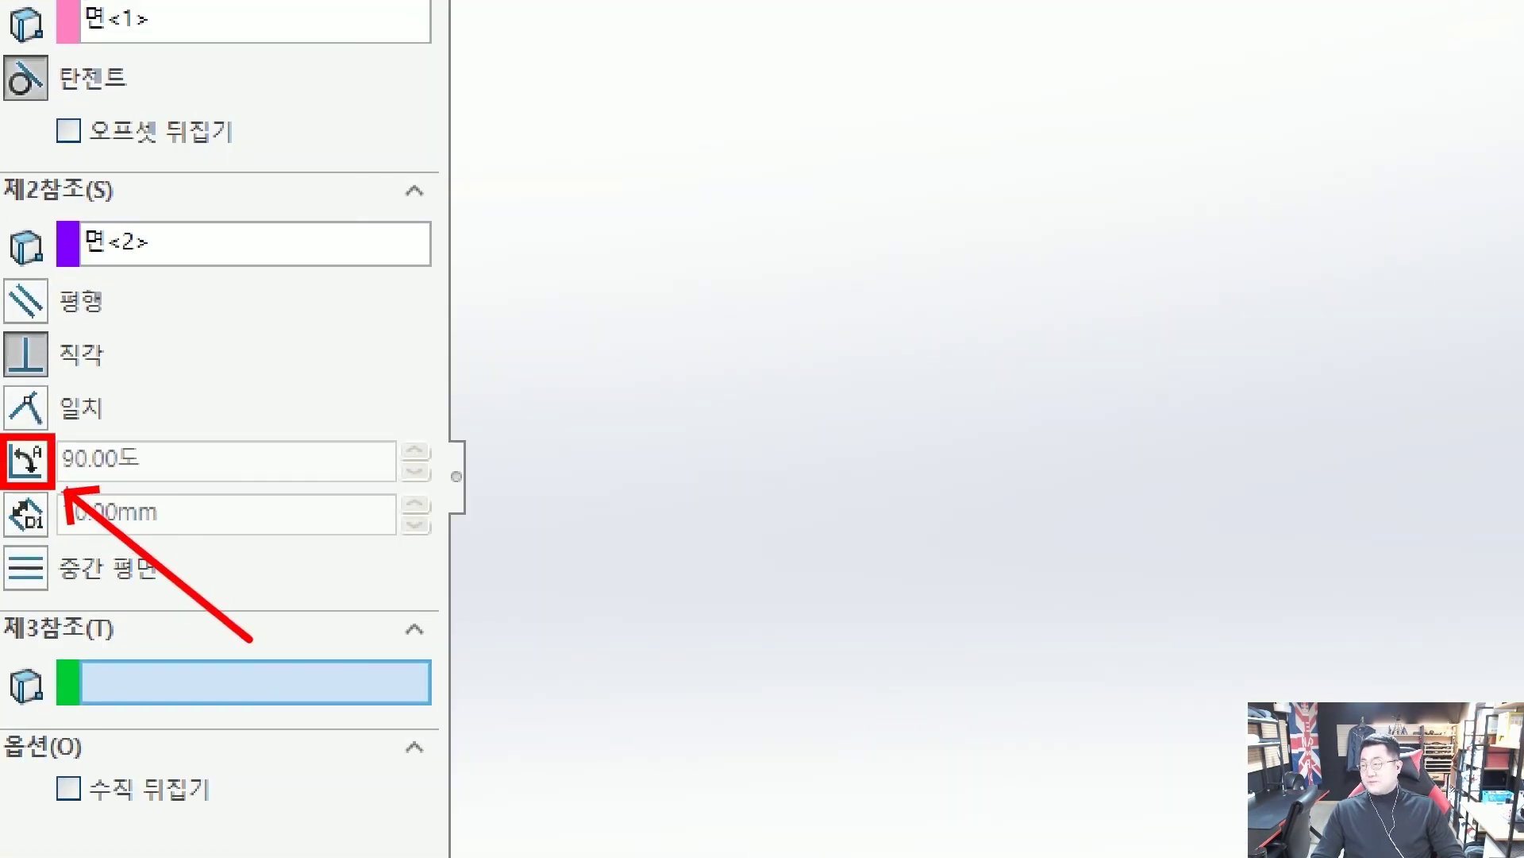
key("Escape")
left_click(27, 460)
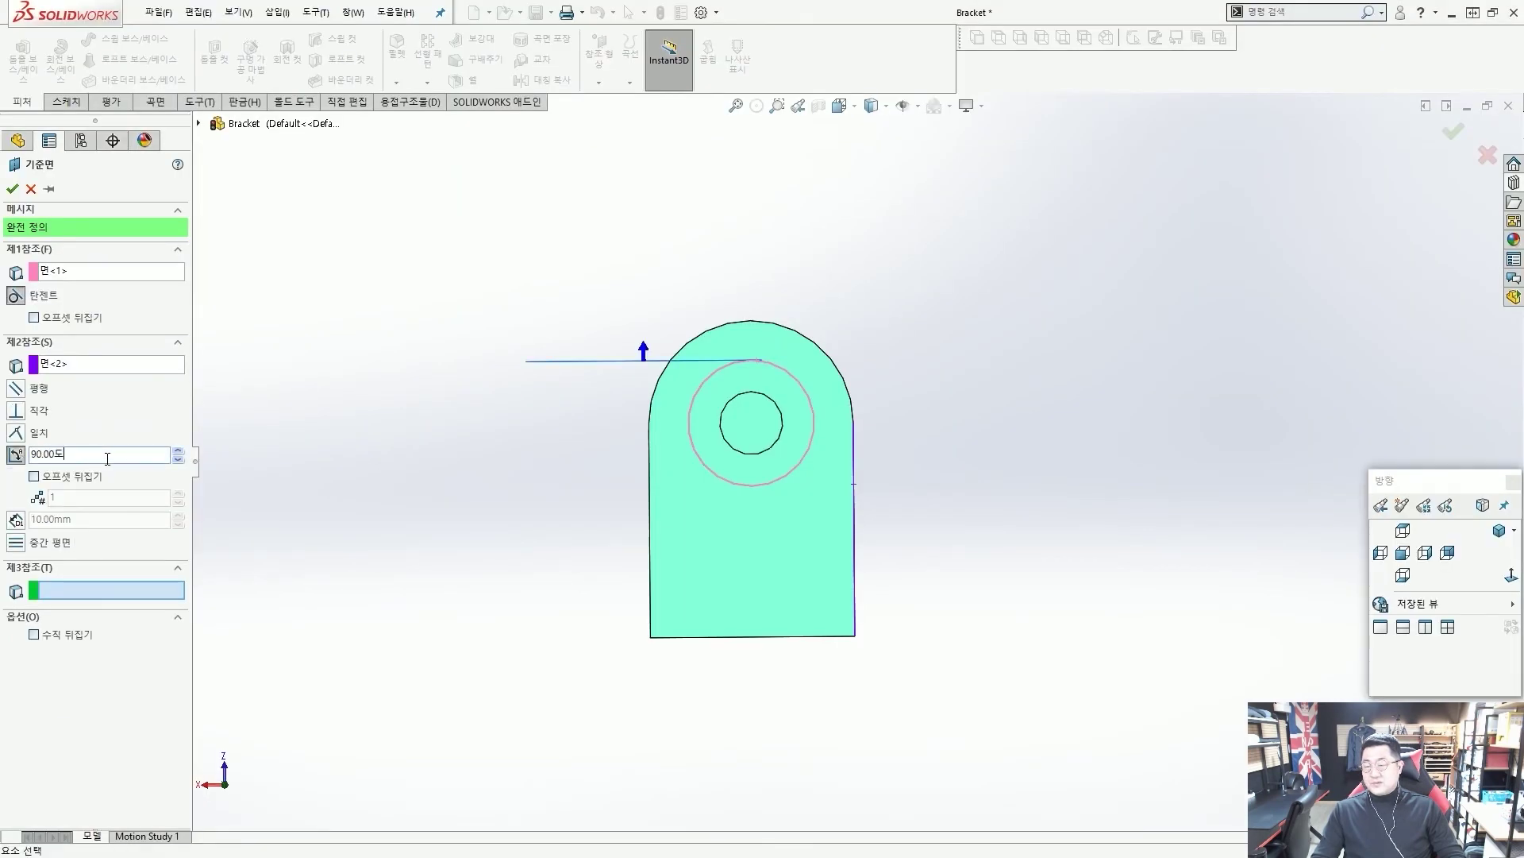
type("3")
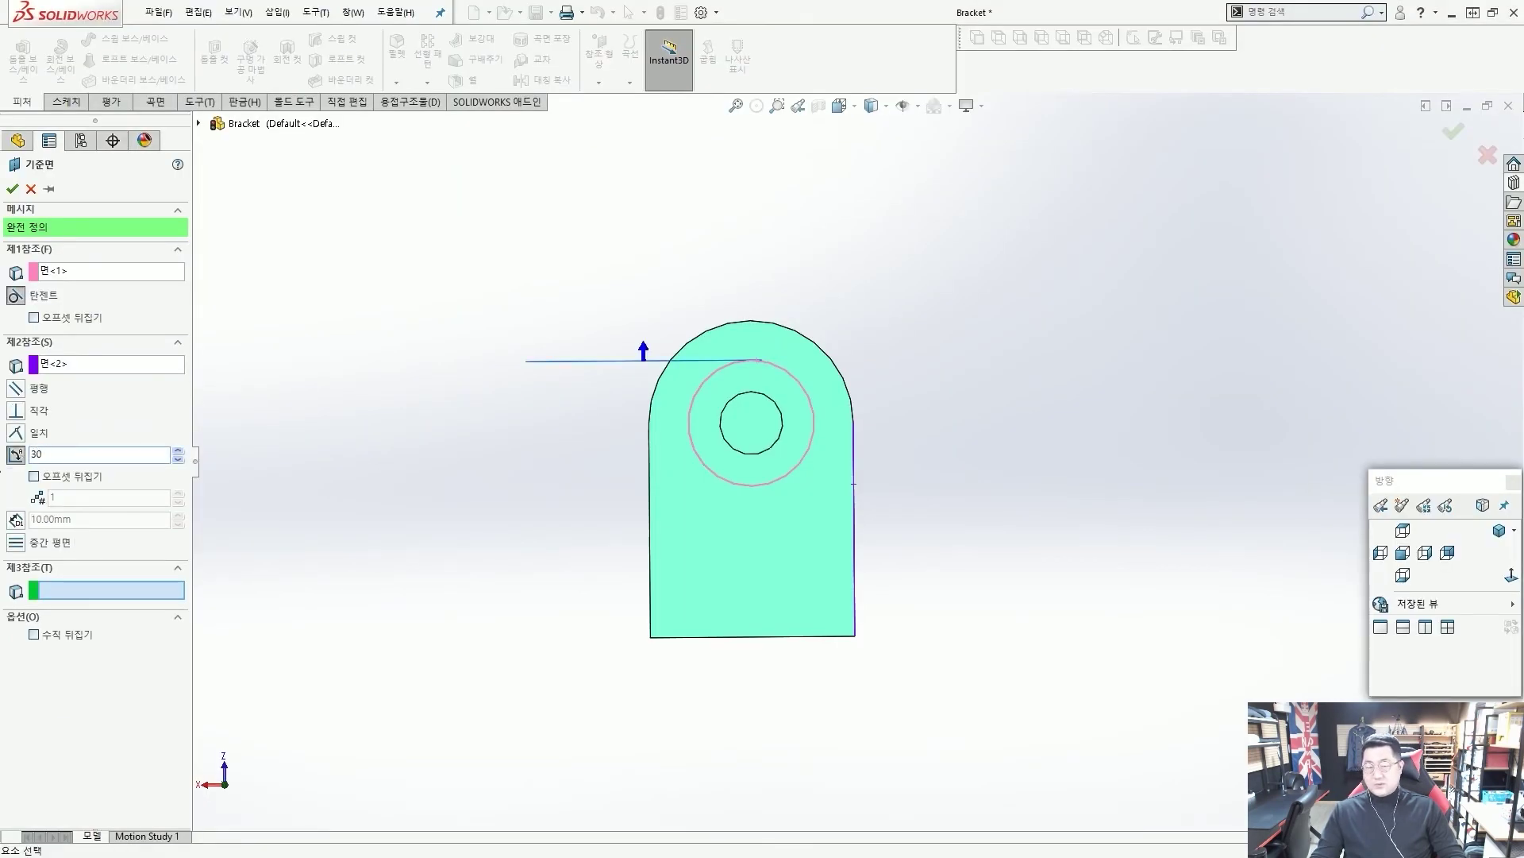
type("0")
key("Return")
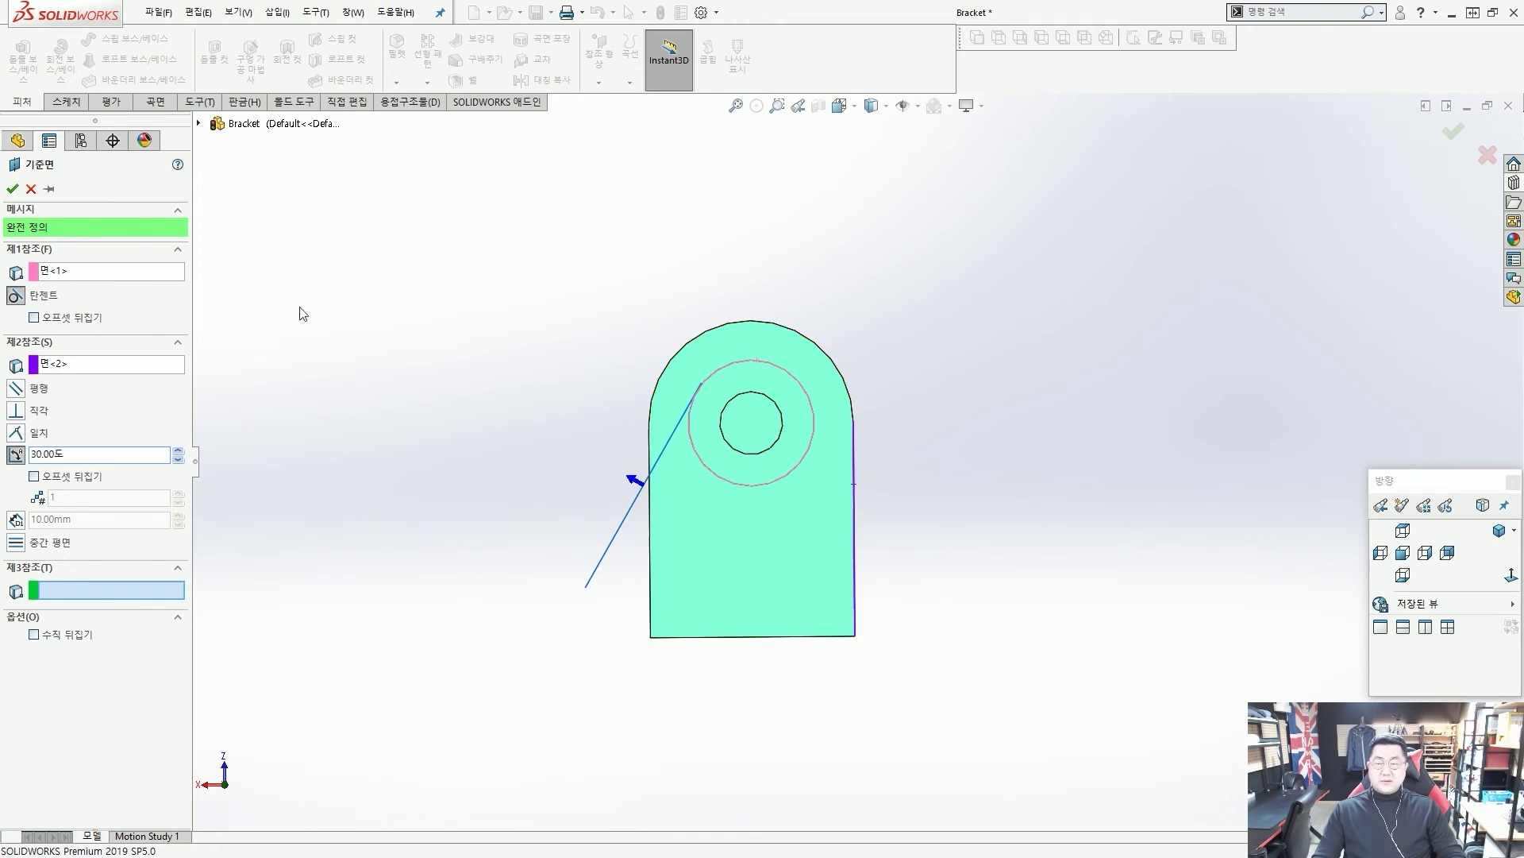
left_click(12, 188)
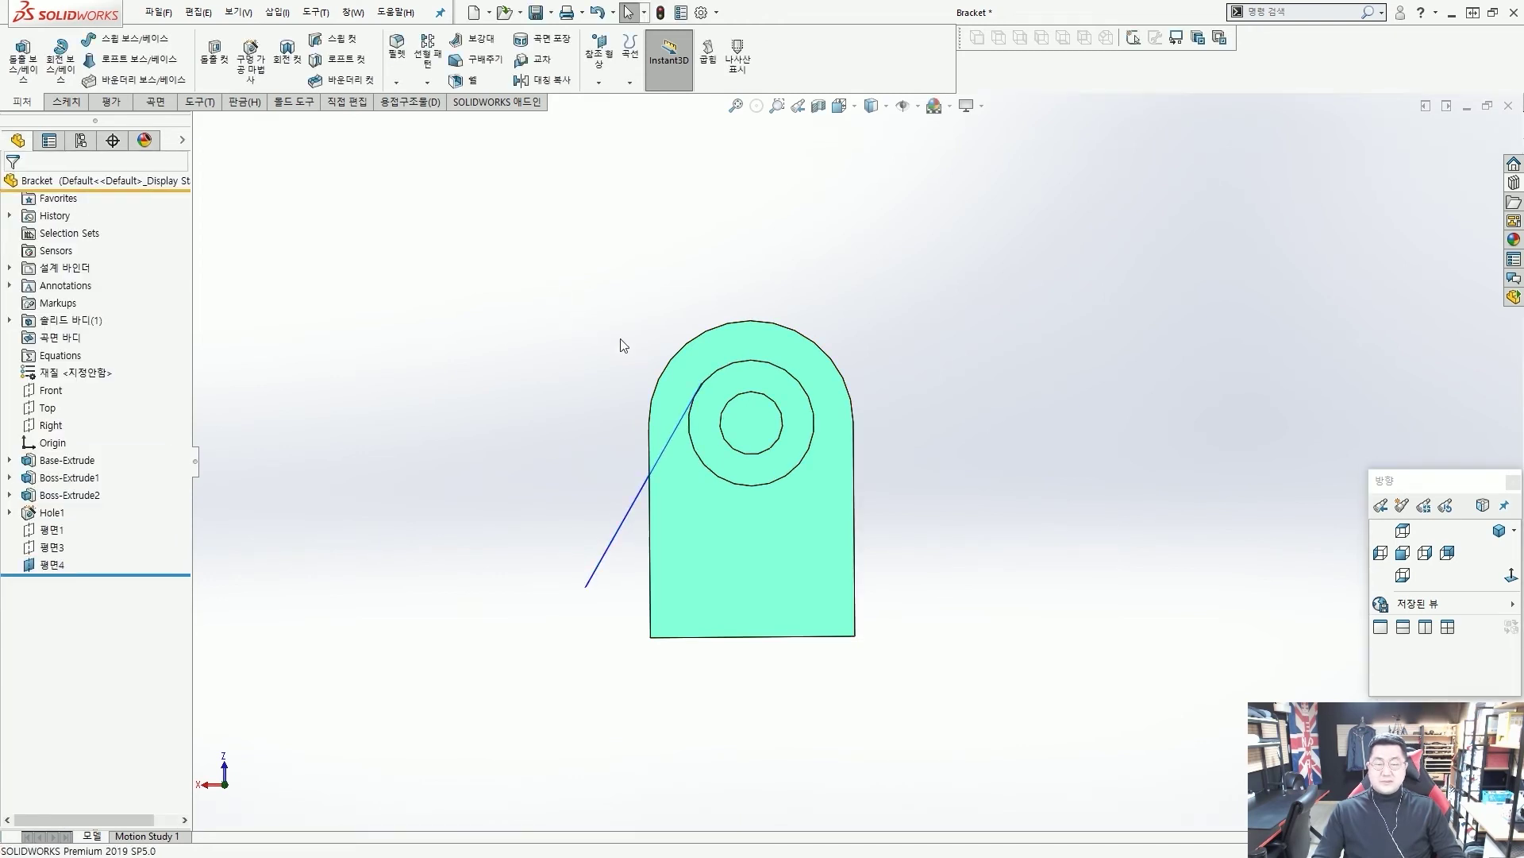
middle_click_drag(622, 340, 758, 406)
left_click(610, 486)
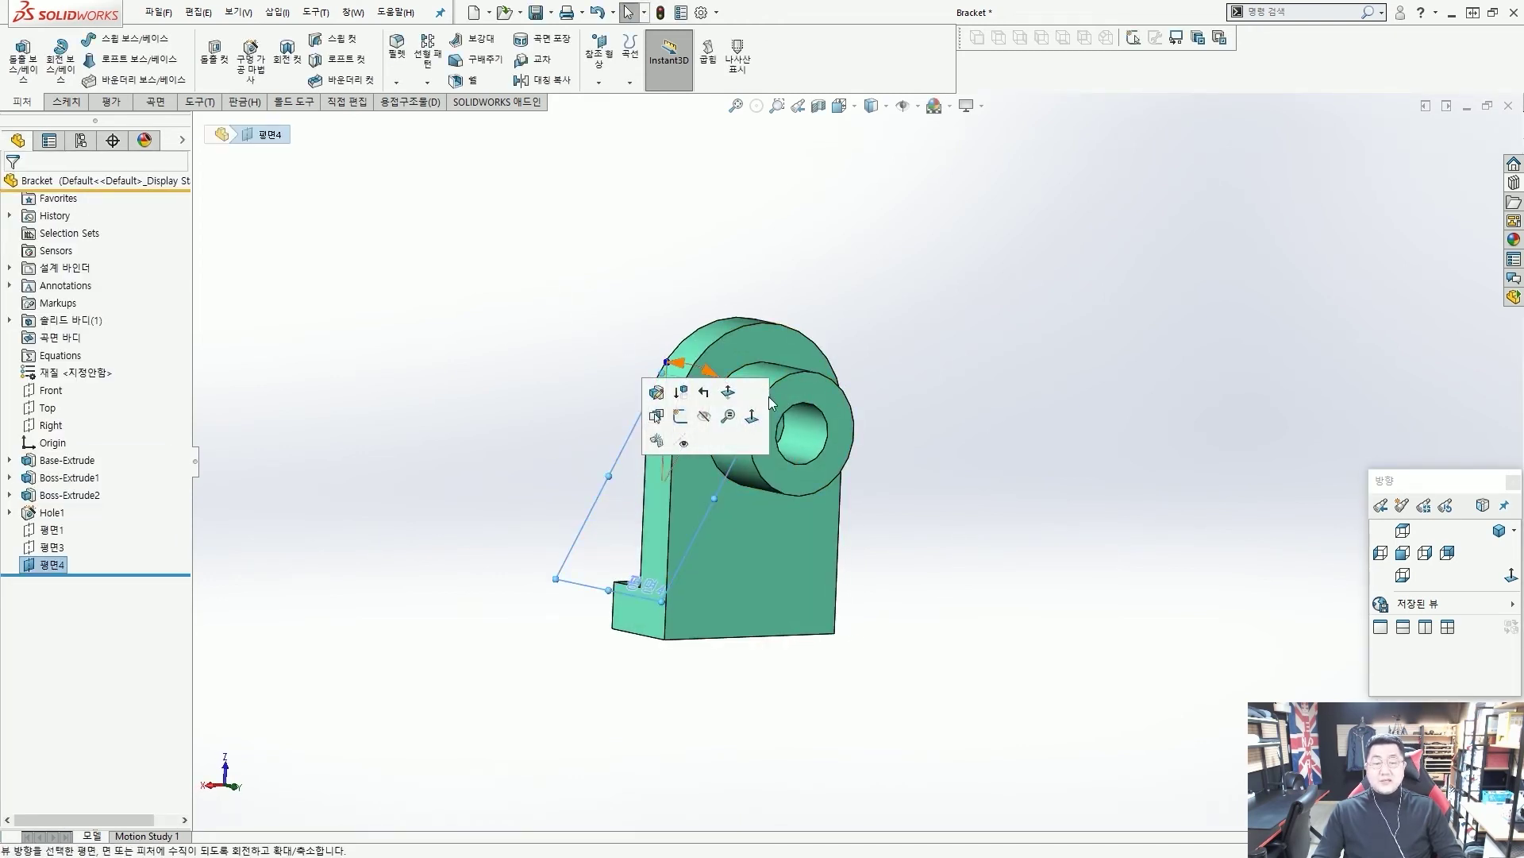
left_click(942, 384)
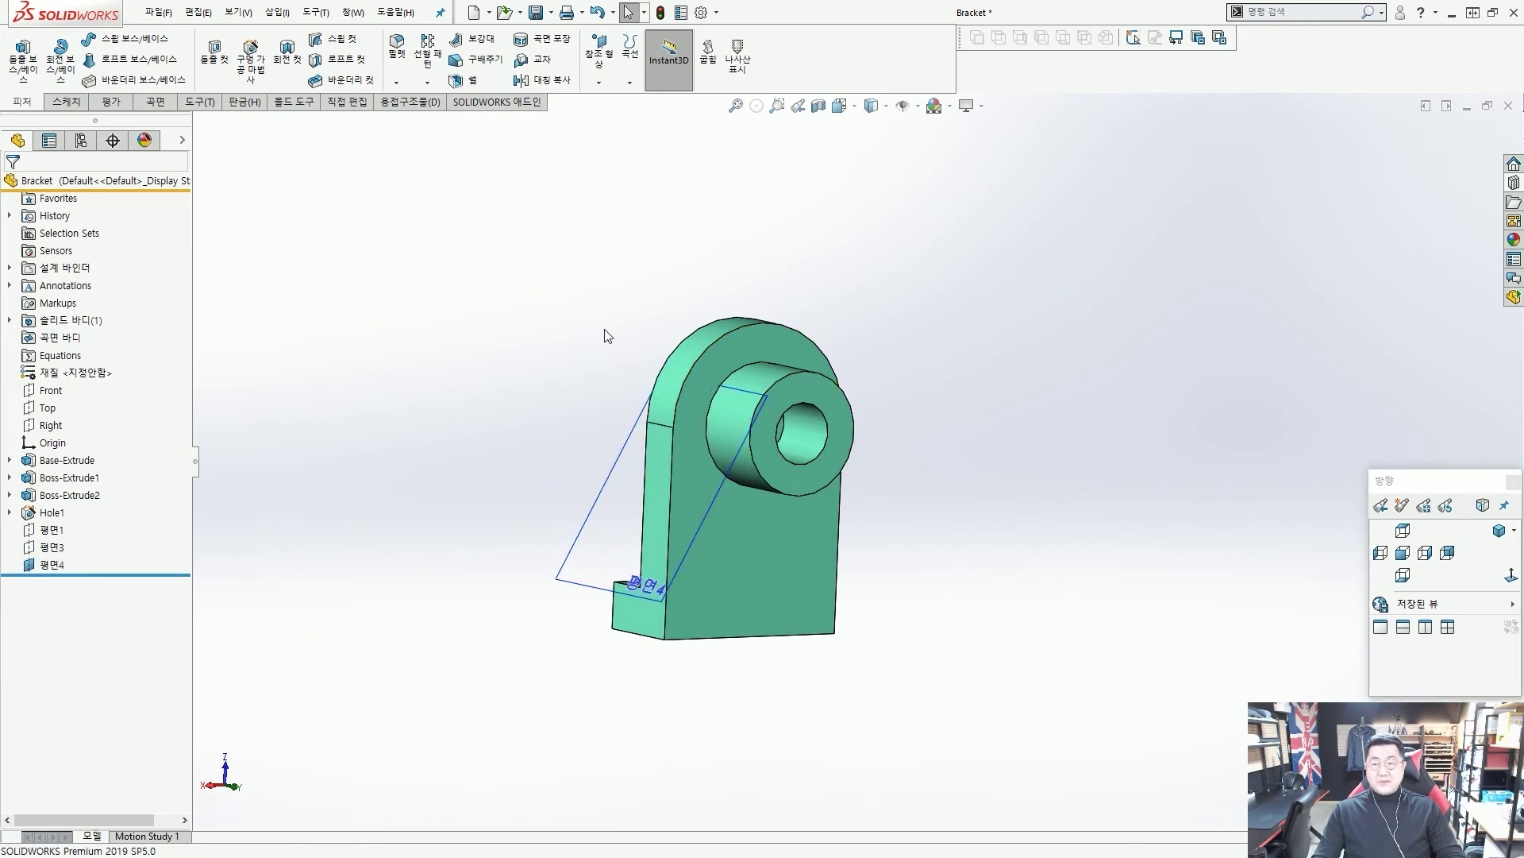
Step: Start a Hole Wizard counterbore for an ANSI Metric hex bolt, size M5, normal fit, with the Up To Next end condition
left_click(250, 69)
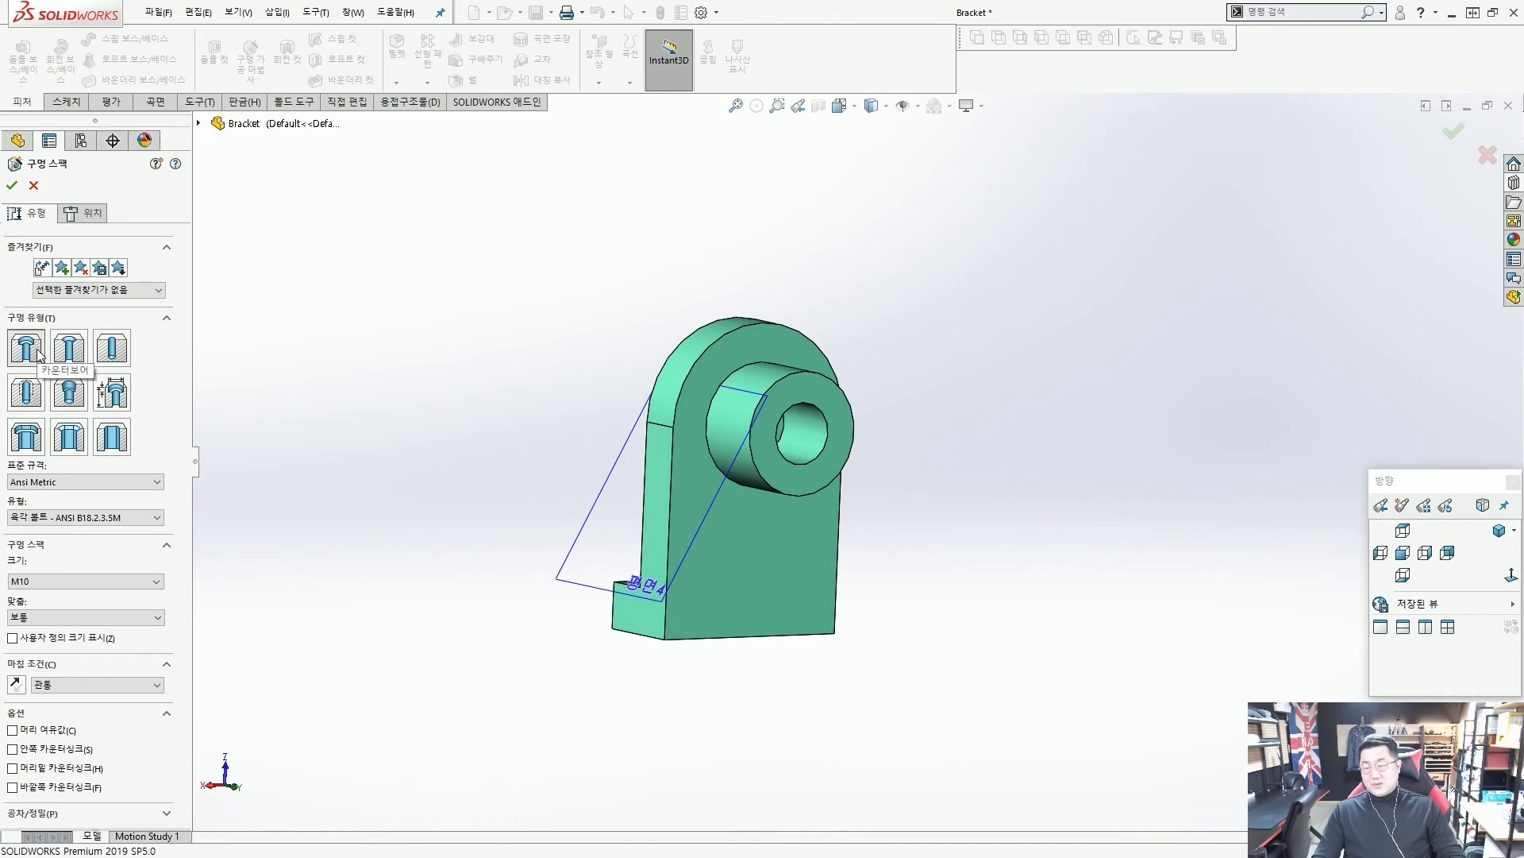
left_click(36, 517)
left_click(45, 596)
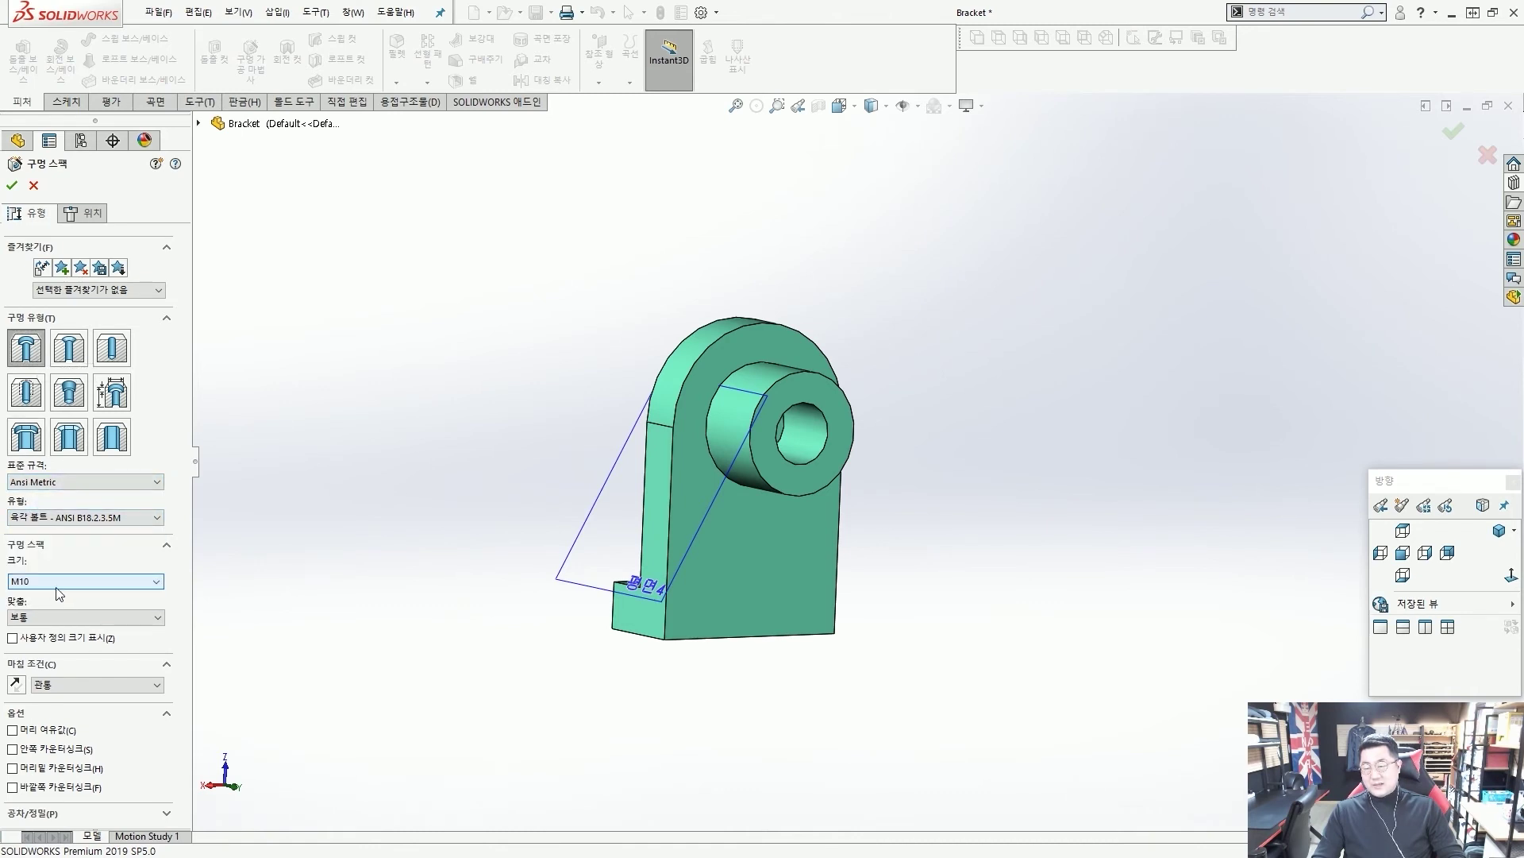
left_click(71, 582)
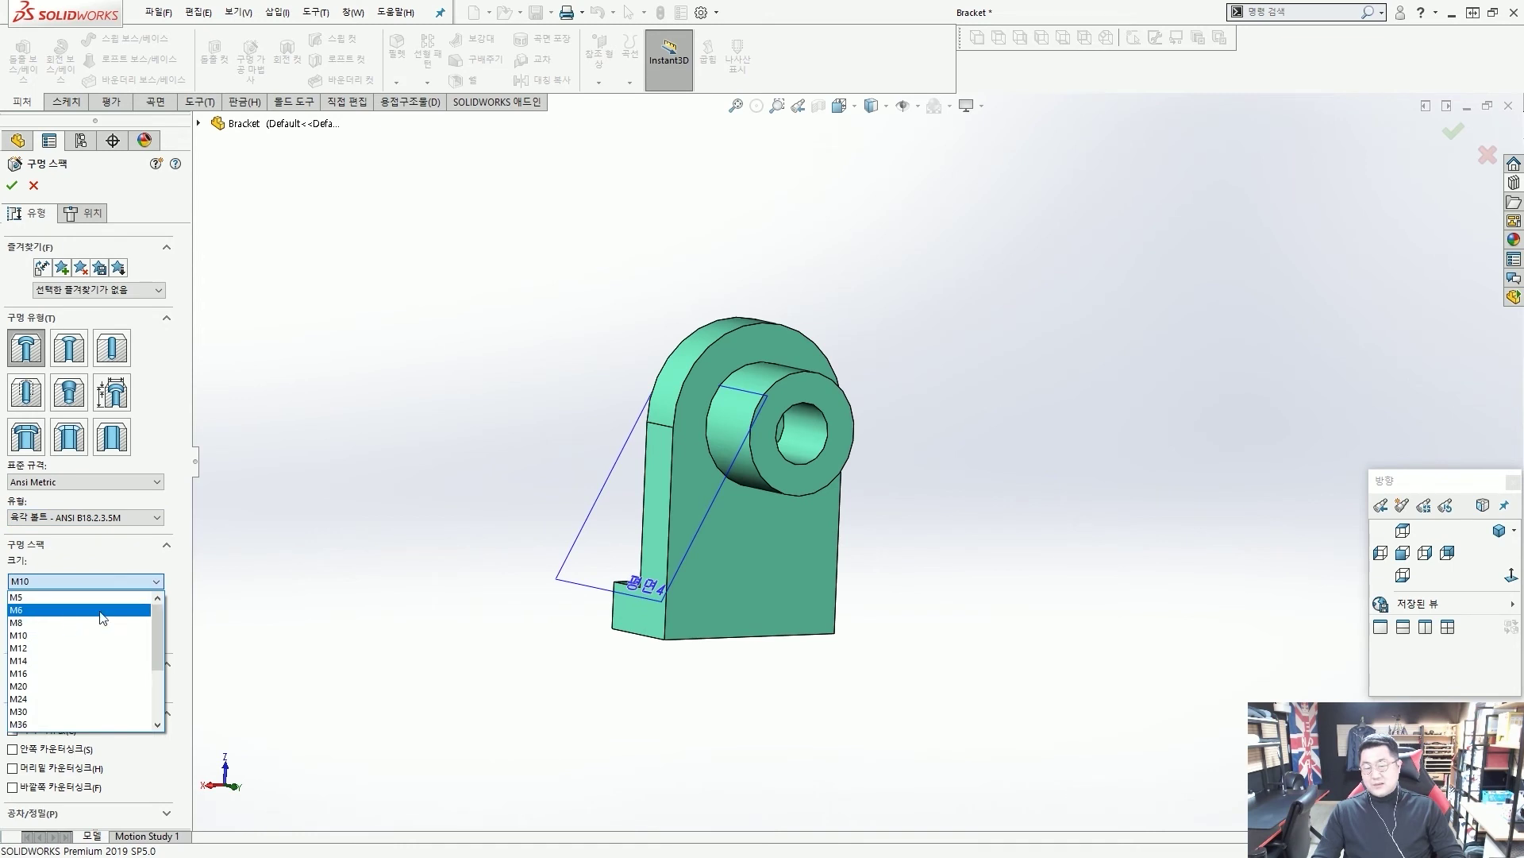
left_click(47, 598)
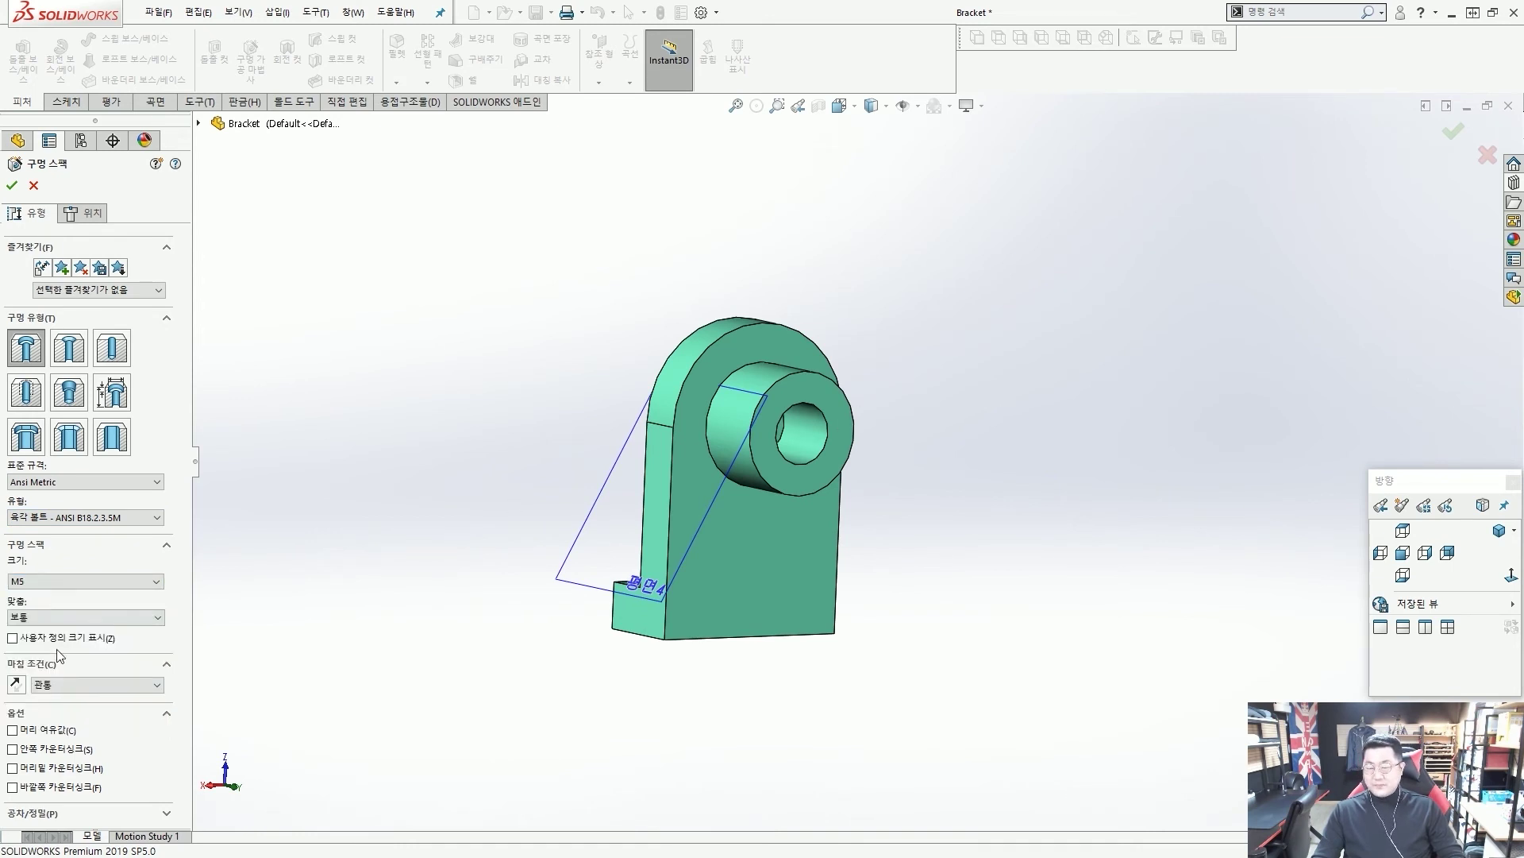
left_click(66, 685)
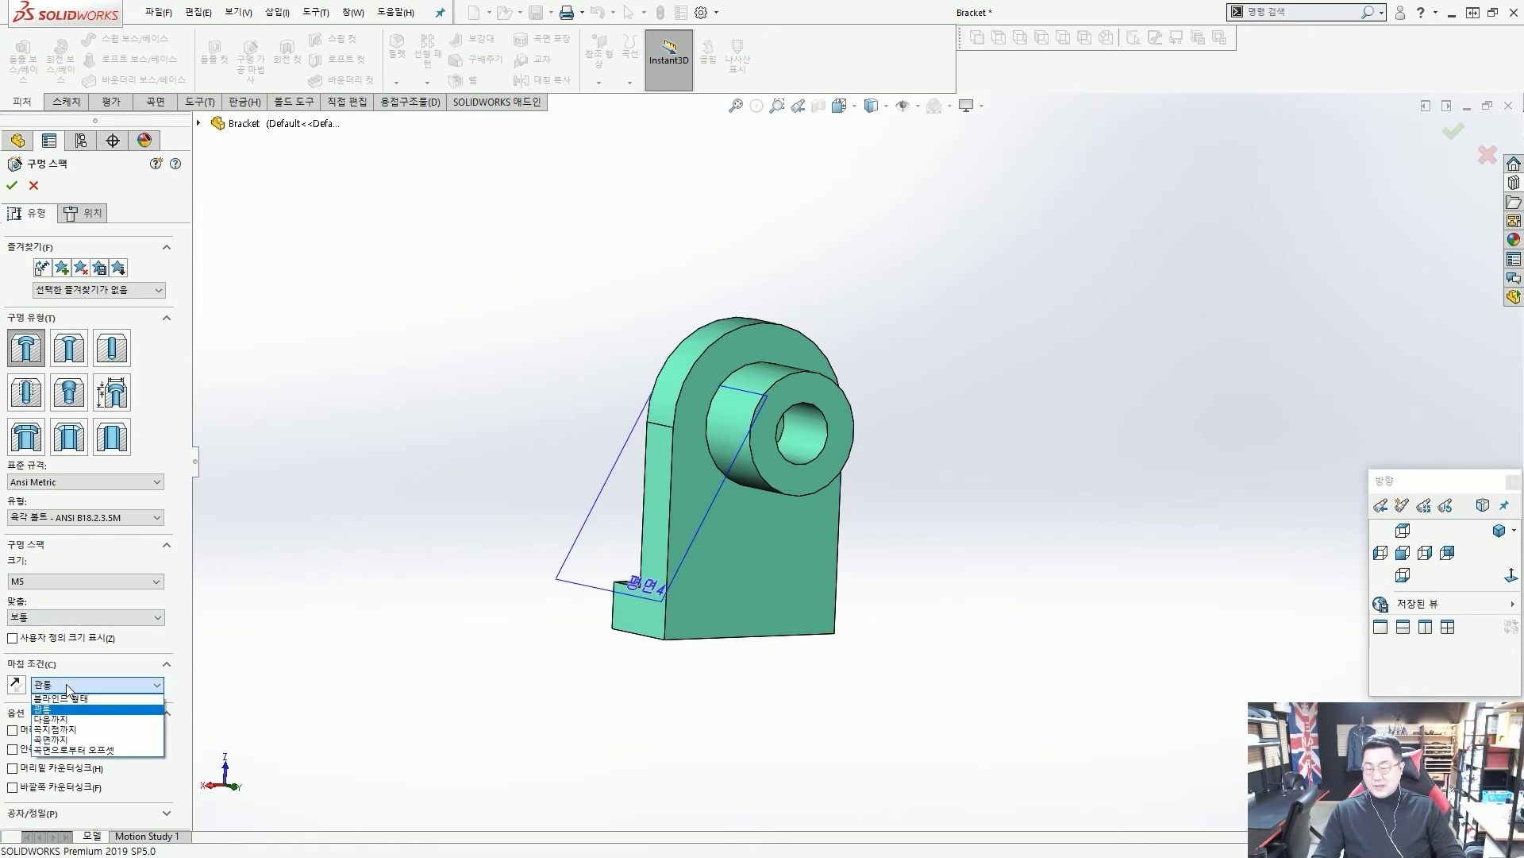
left_click(71, 718)
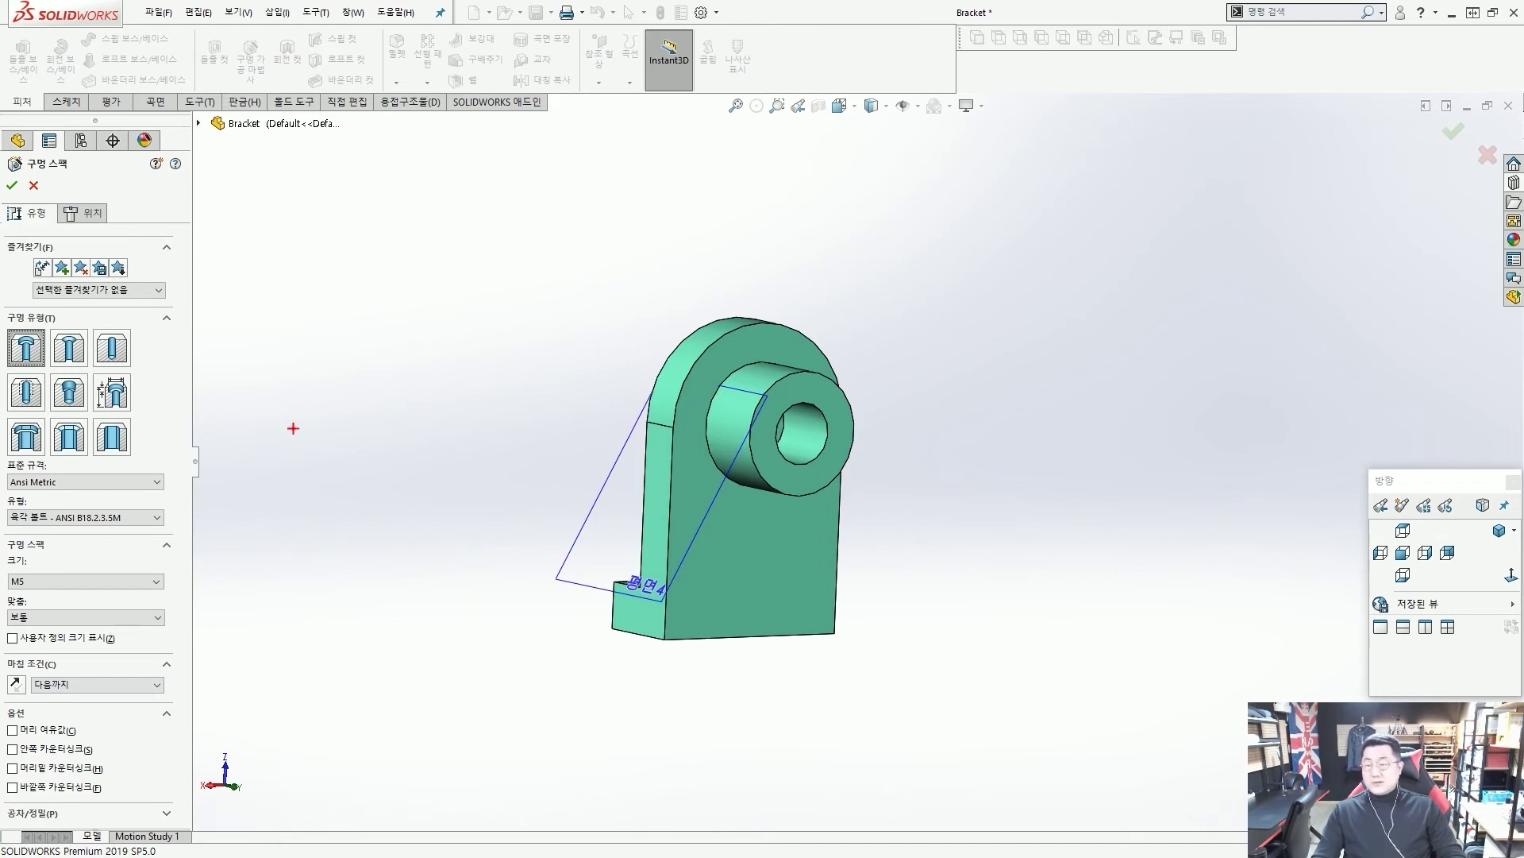
Step: Place the counterbore's position point on the new angled tangent plane, over the cylindrical boss
left_click(94, 214)
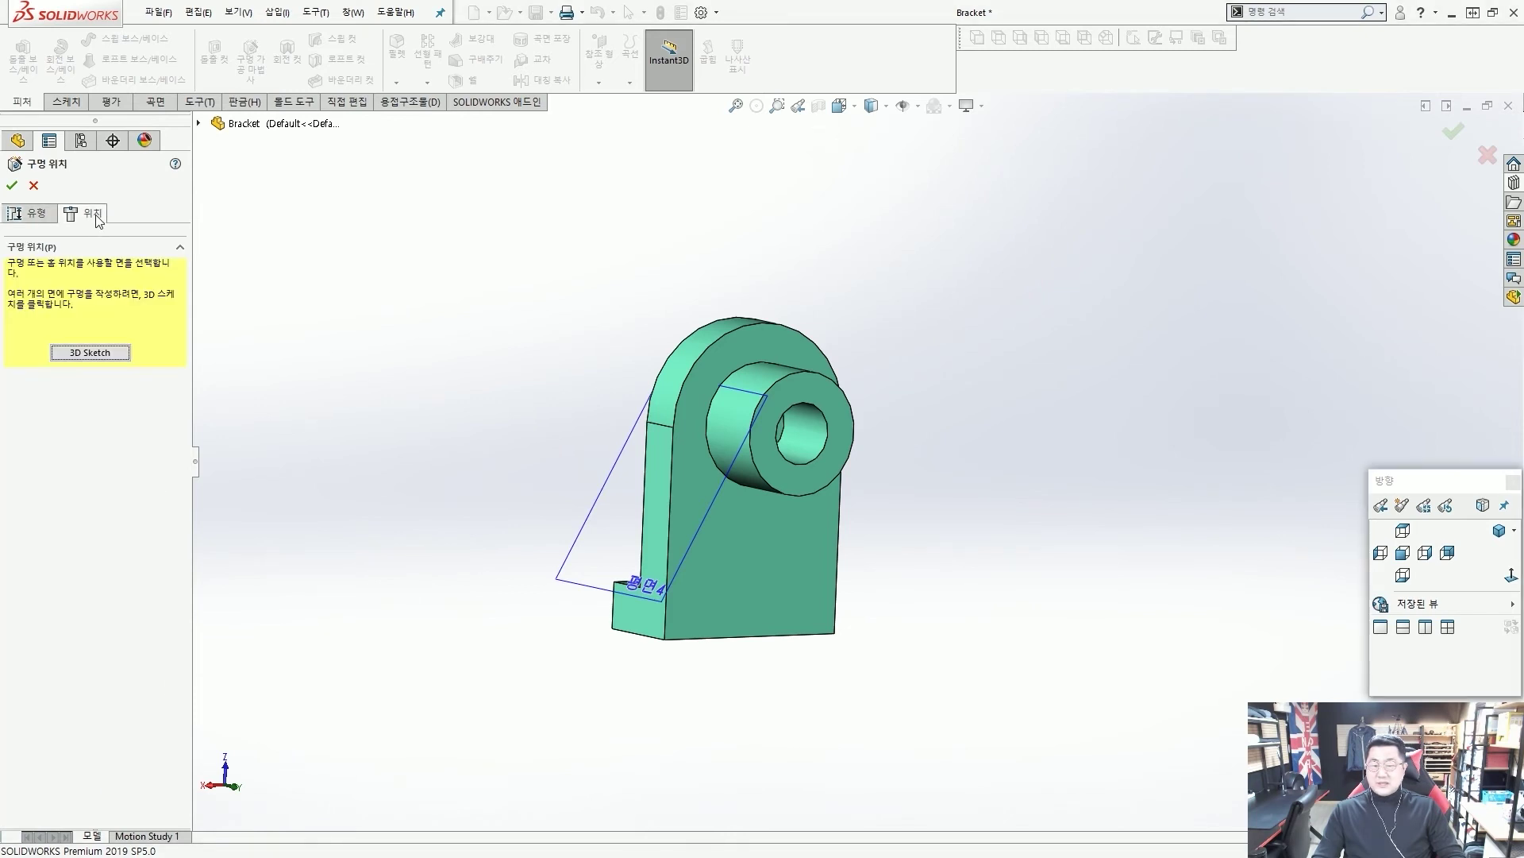
left_click(608, 507)
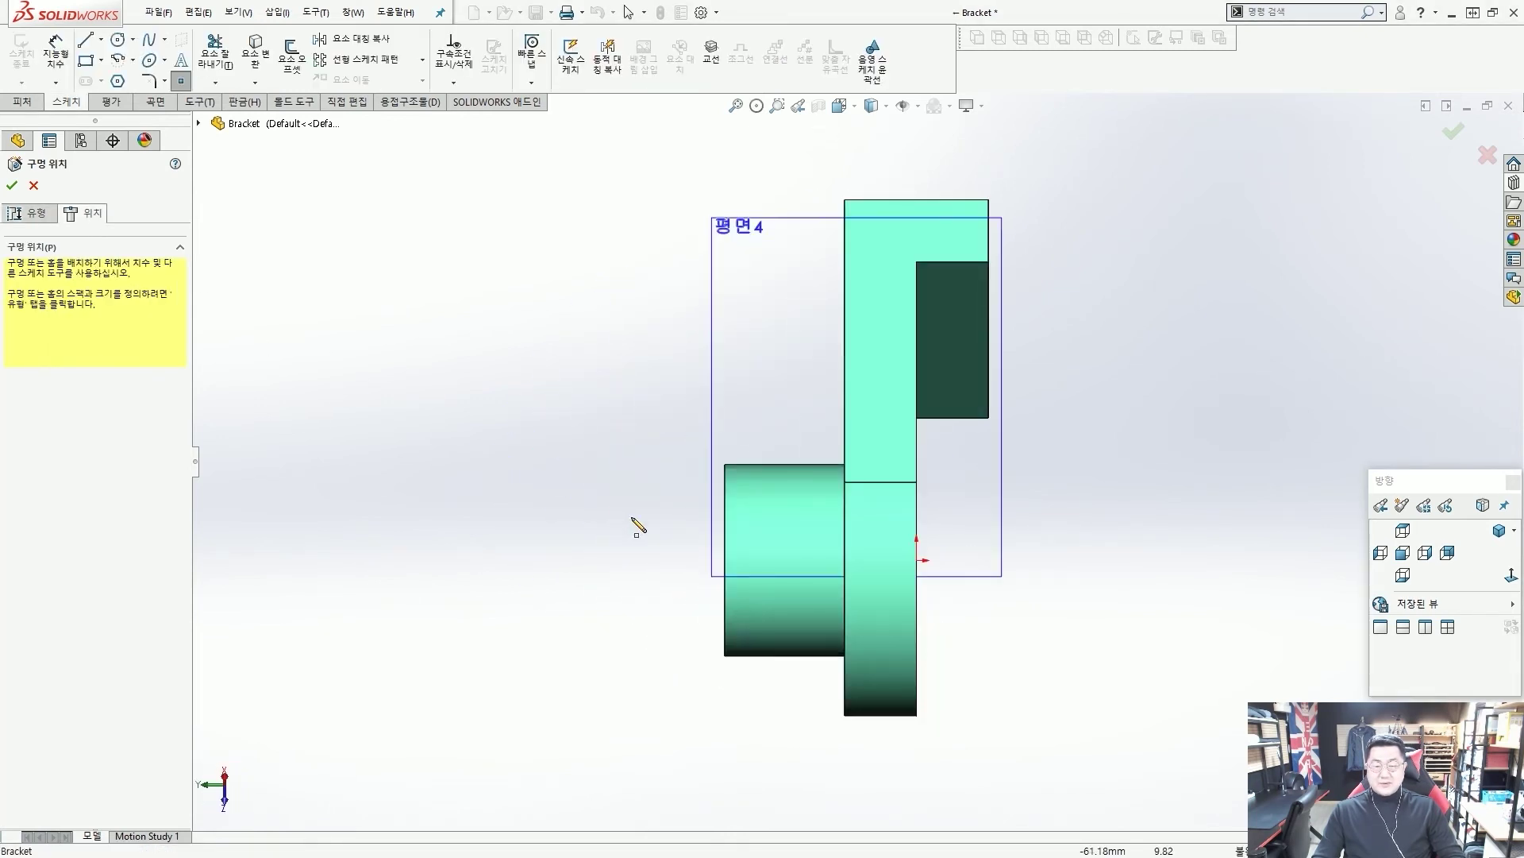
scroll(754, 556, "down", 2)
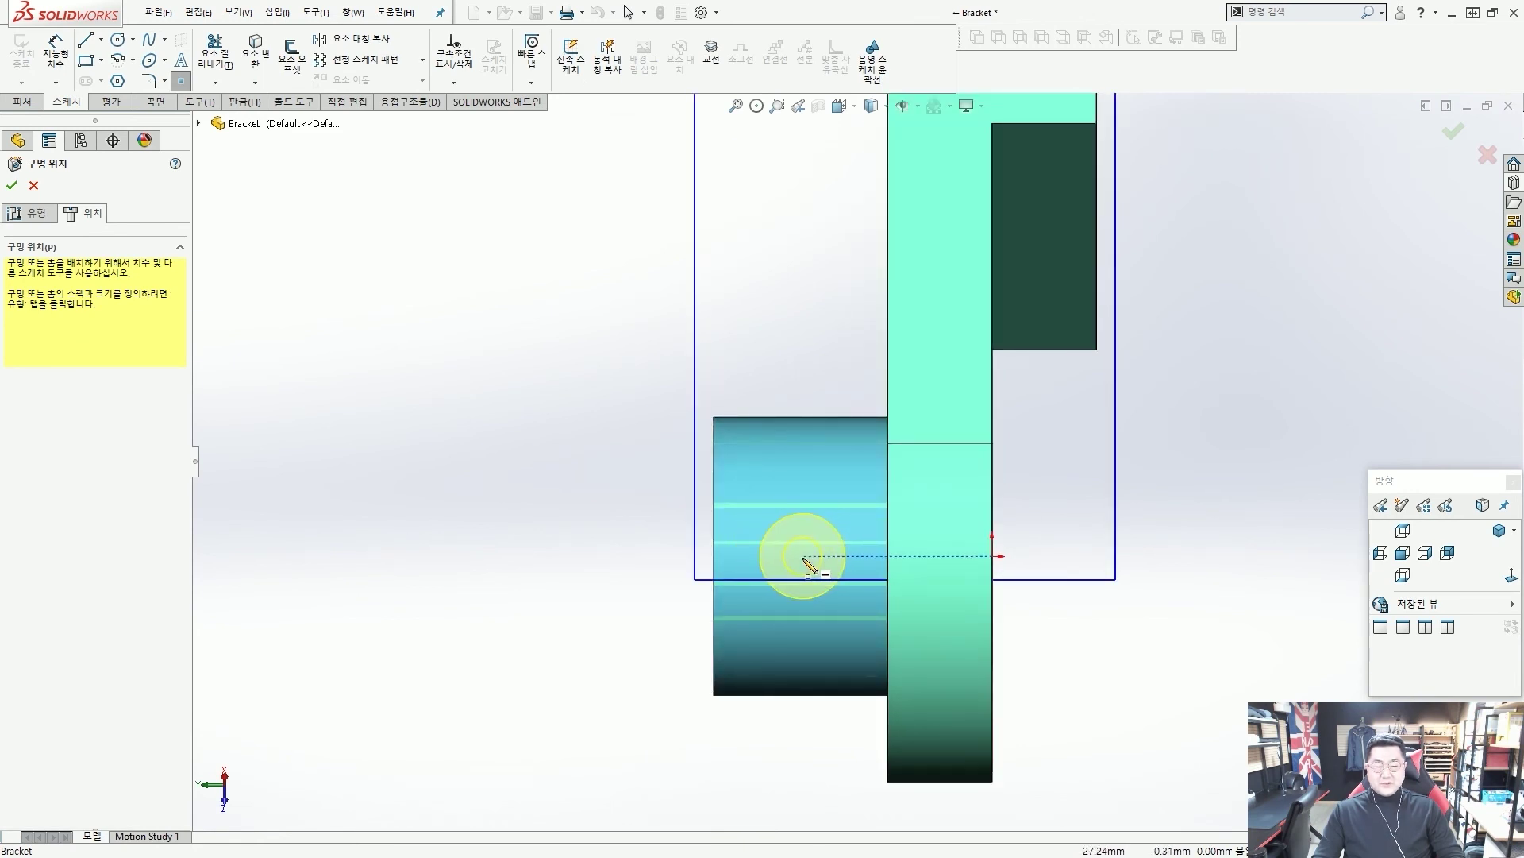
left_click(807, 558)
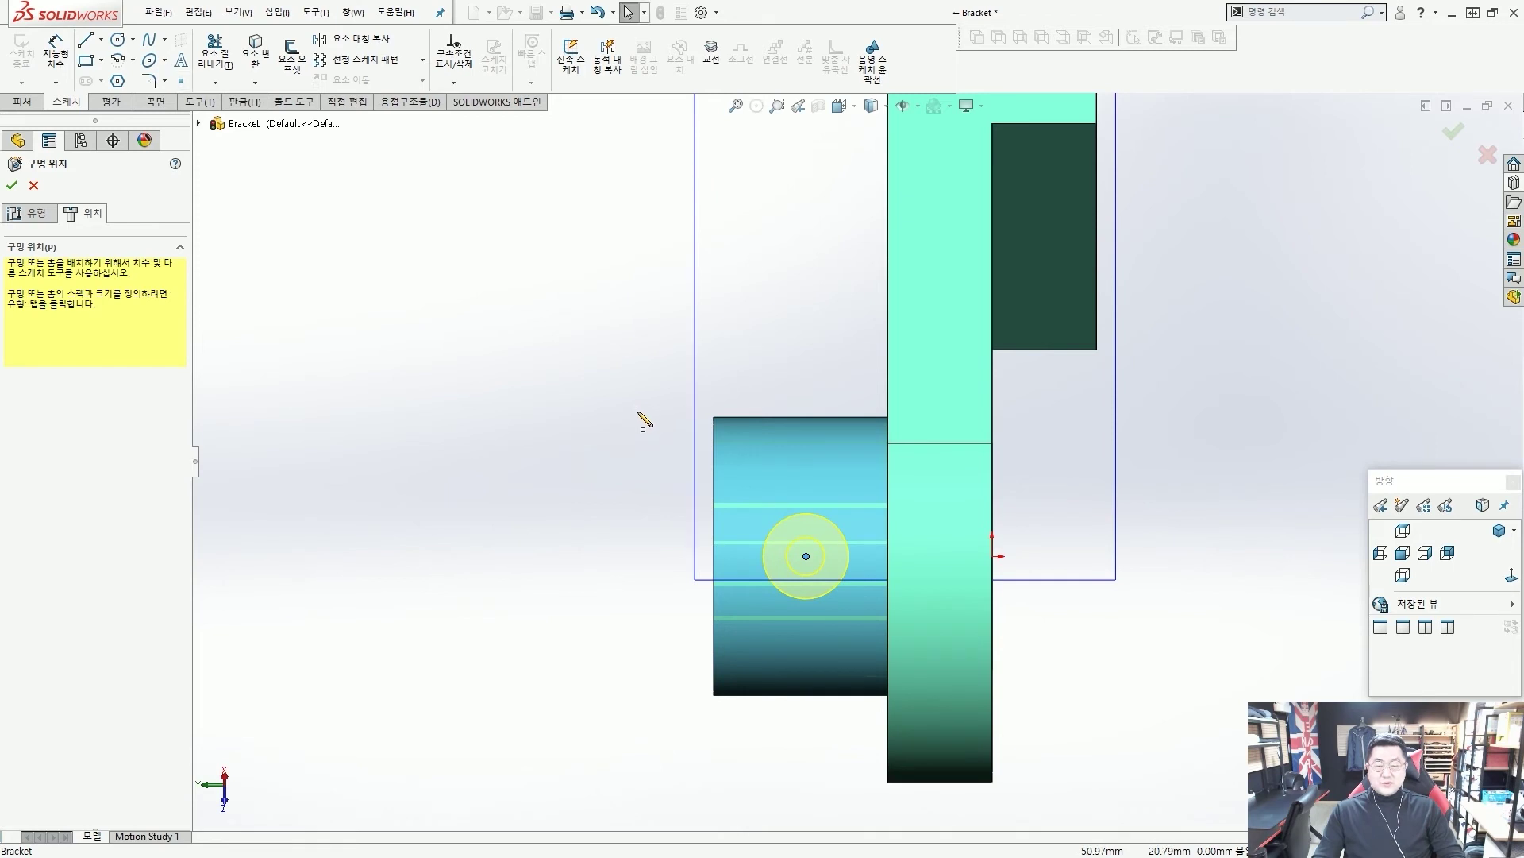
Step: Try dimensioning the hole point 70 mm from the plate's back edge, then remove that dimension
left_click(55, 54)
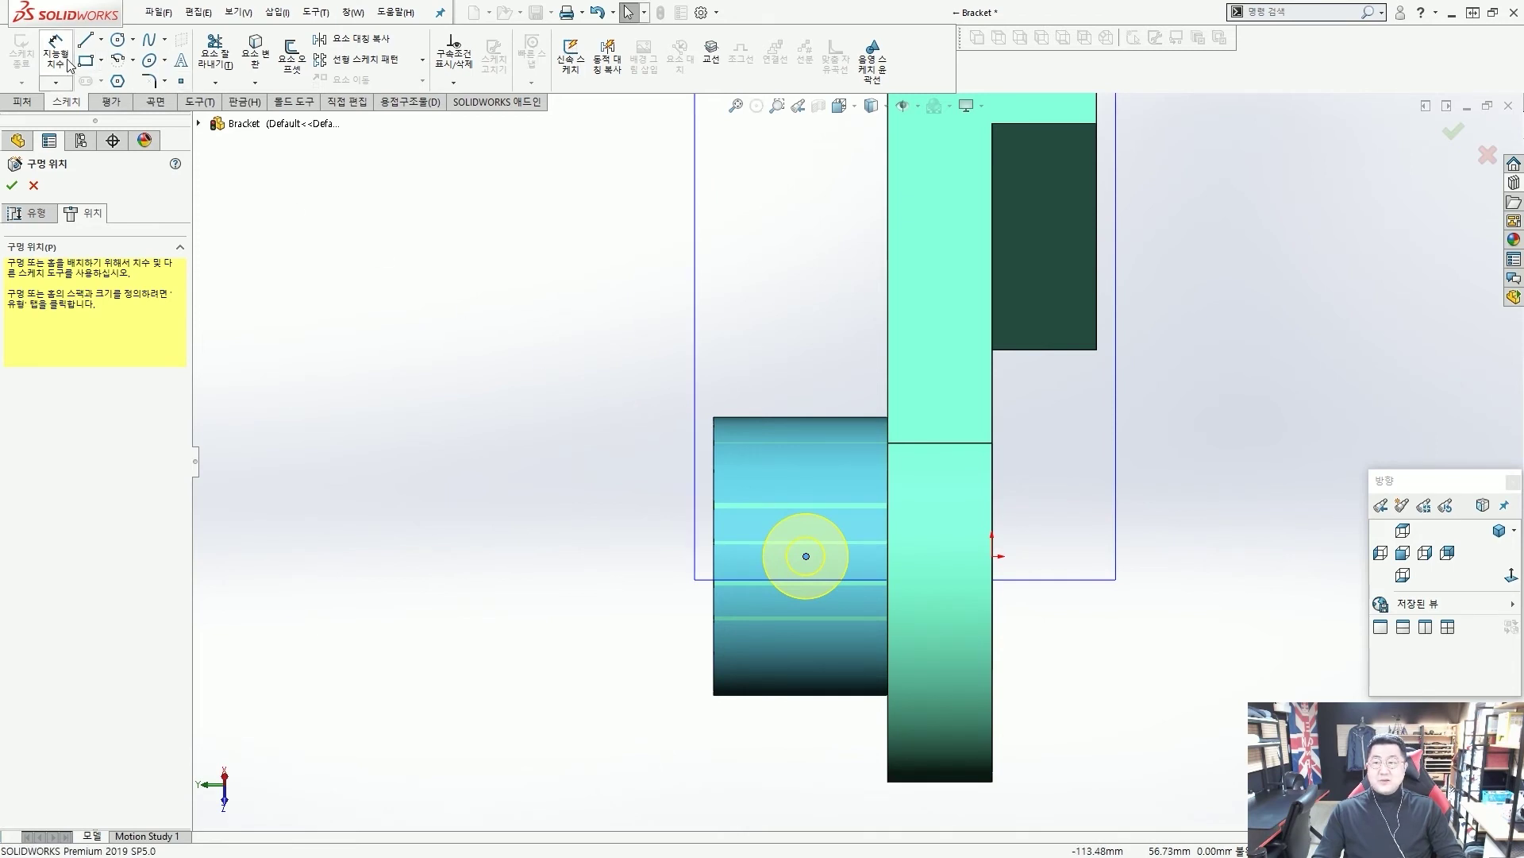
left_click(993, 558)
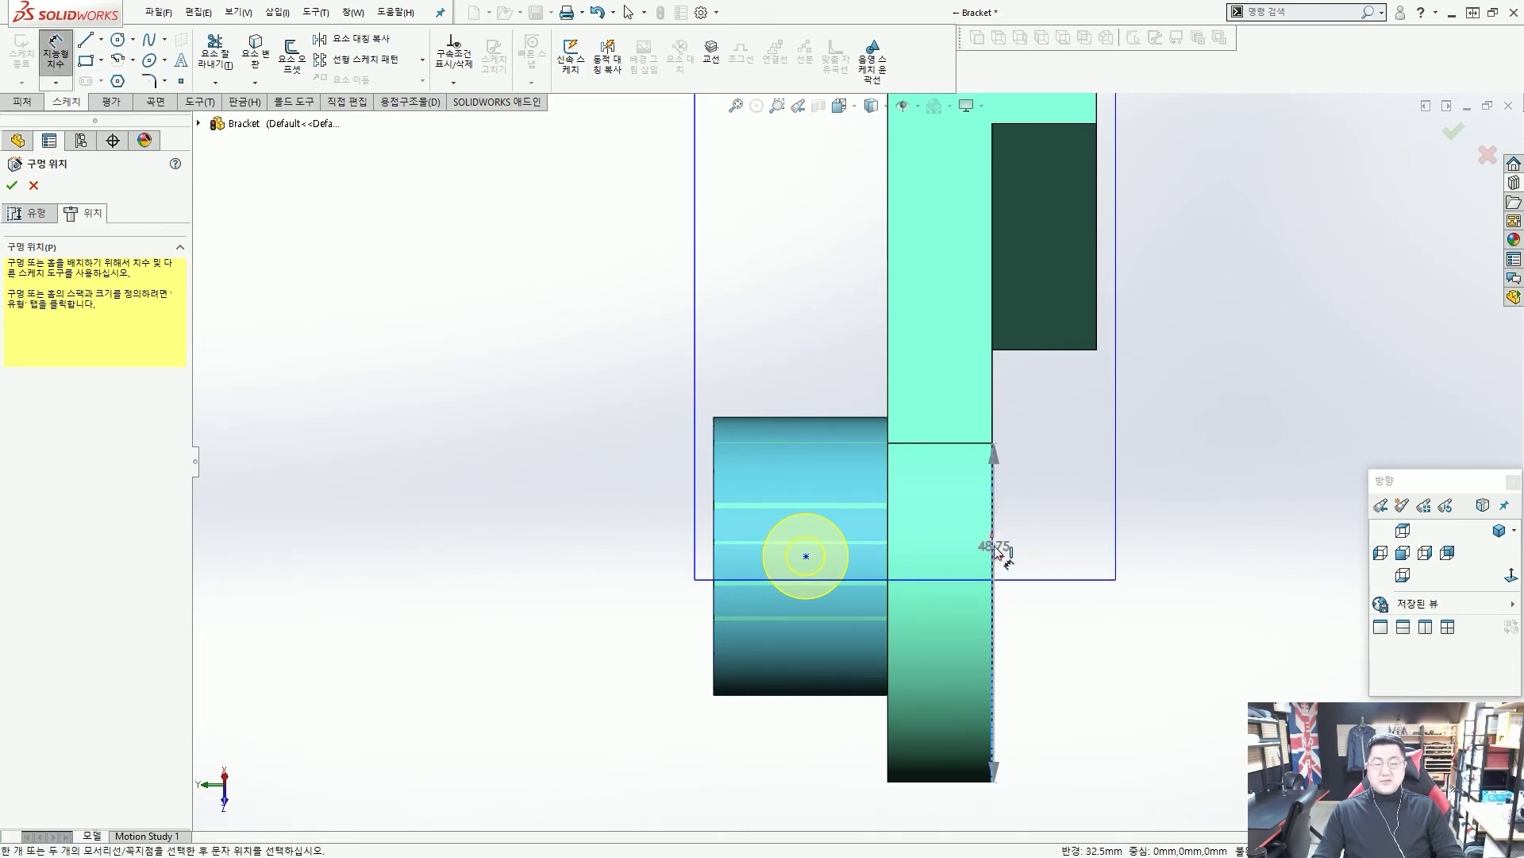
left_click(807, 557)
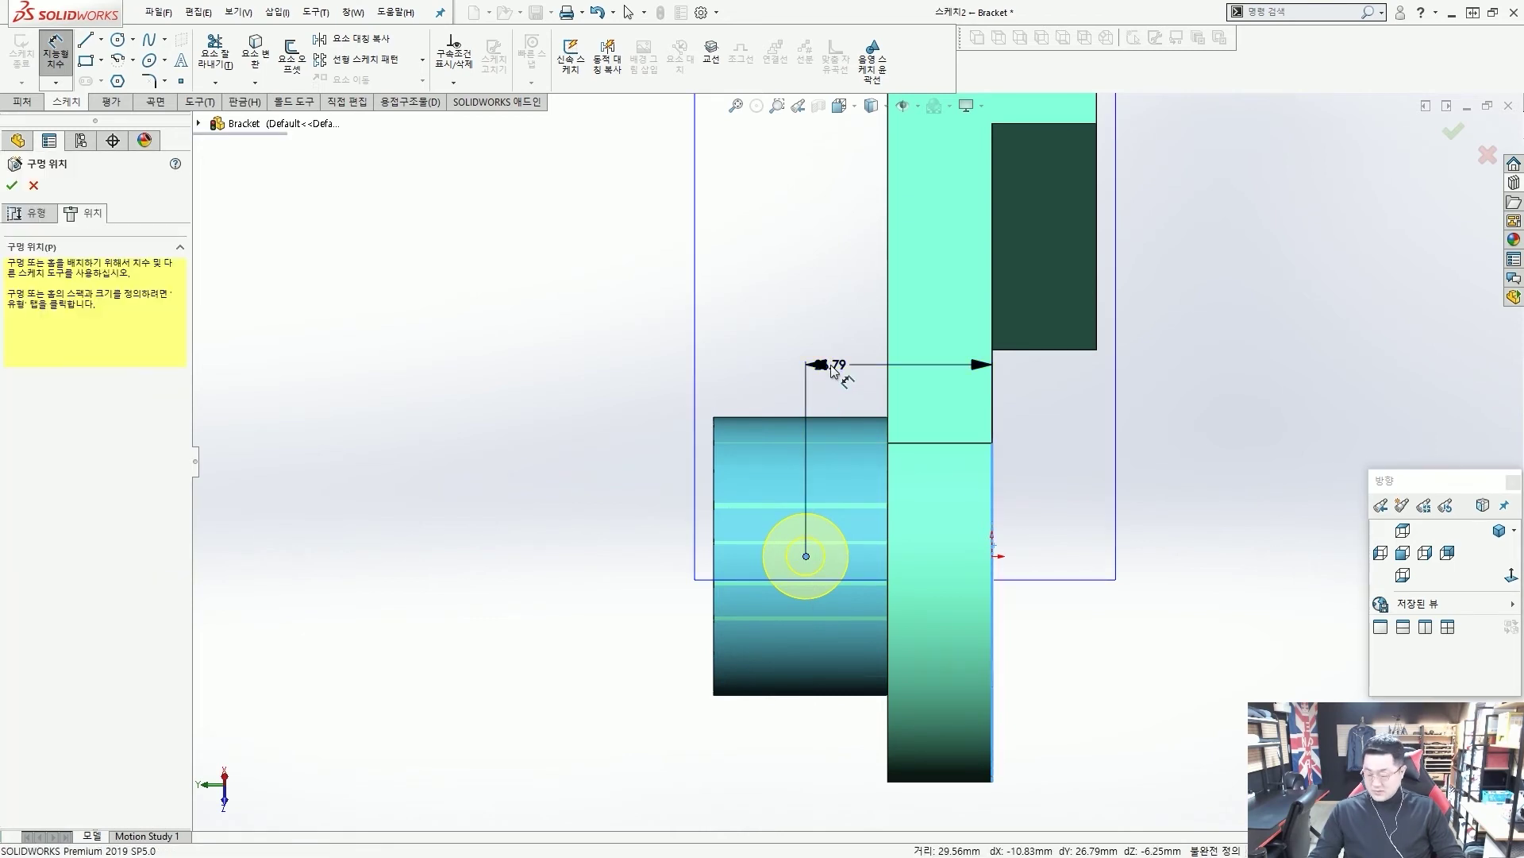
left_click(831, 364)
type("70")
key("Return")
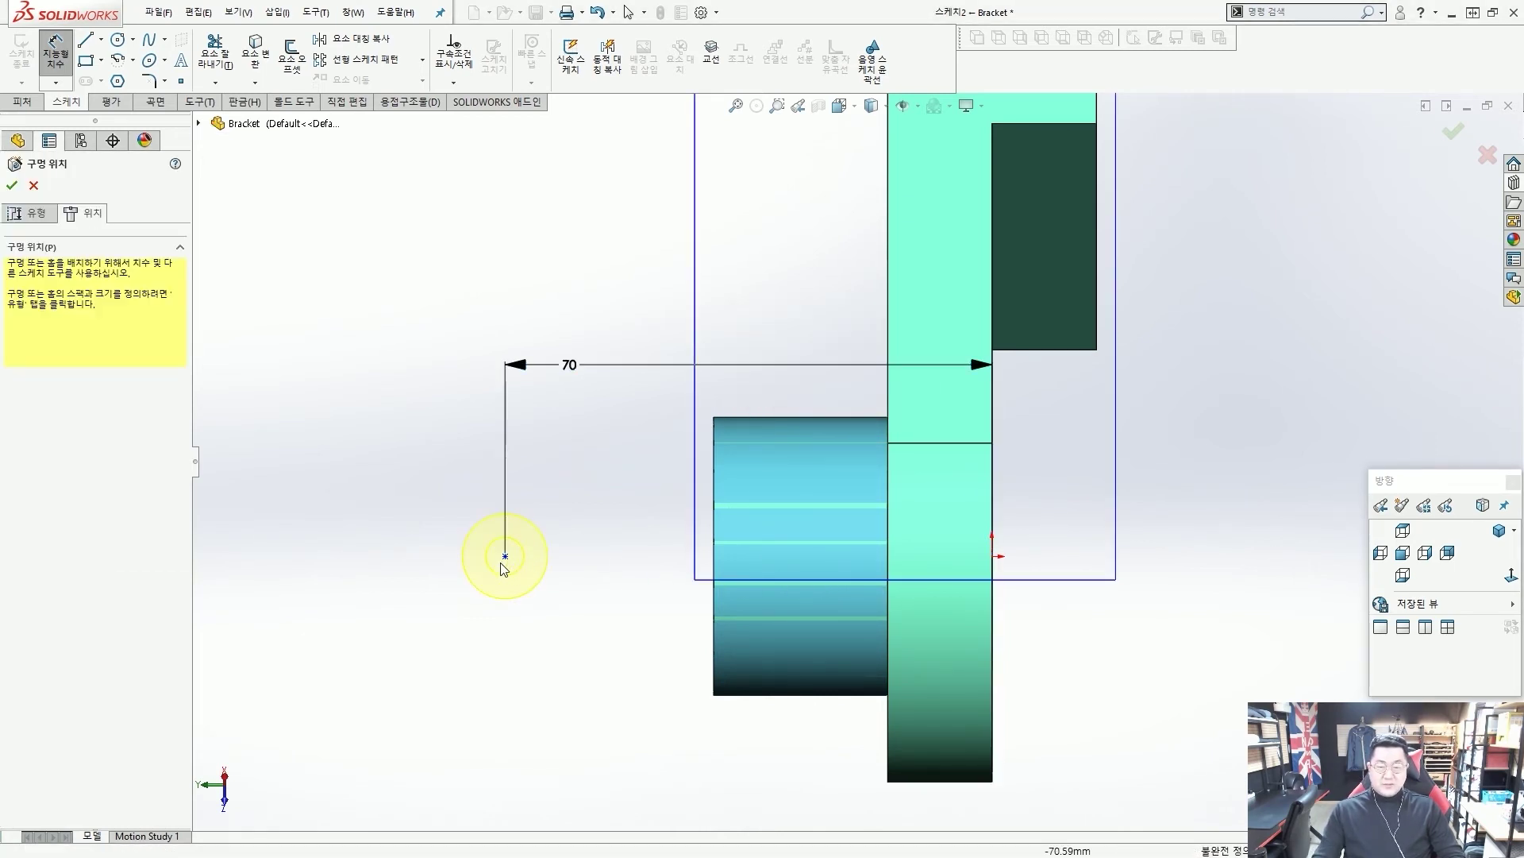
key("Escape")
left_click(570, 371)
double_click(569, 365)
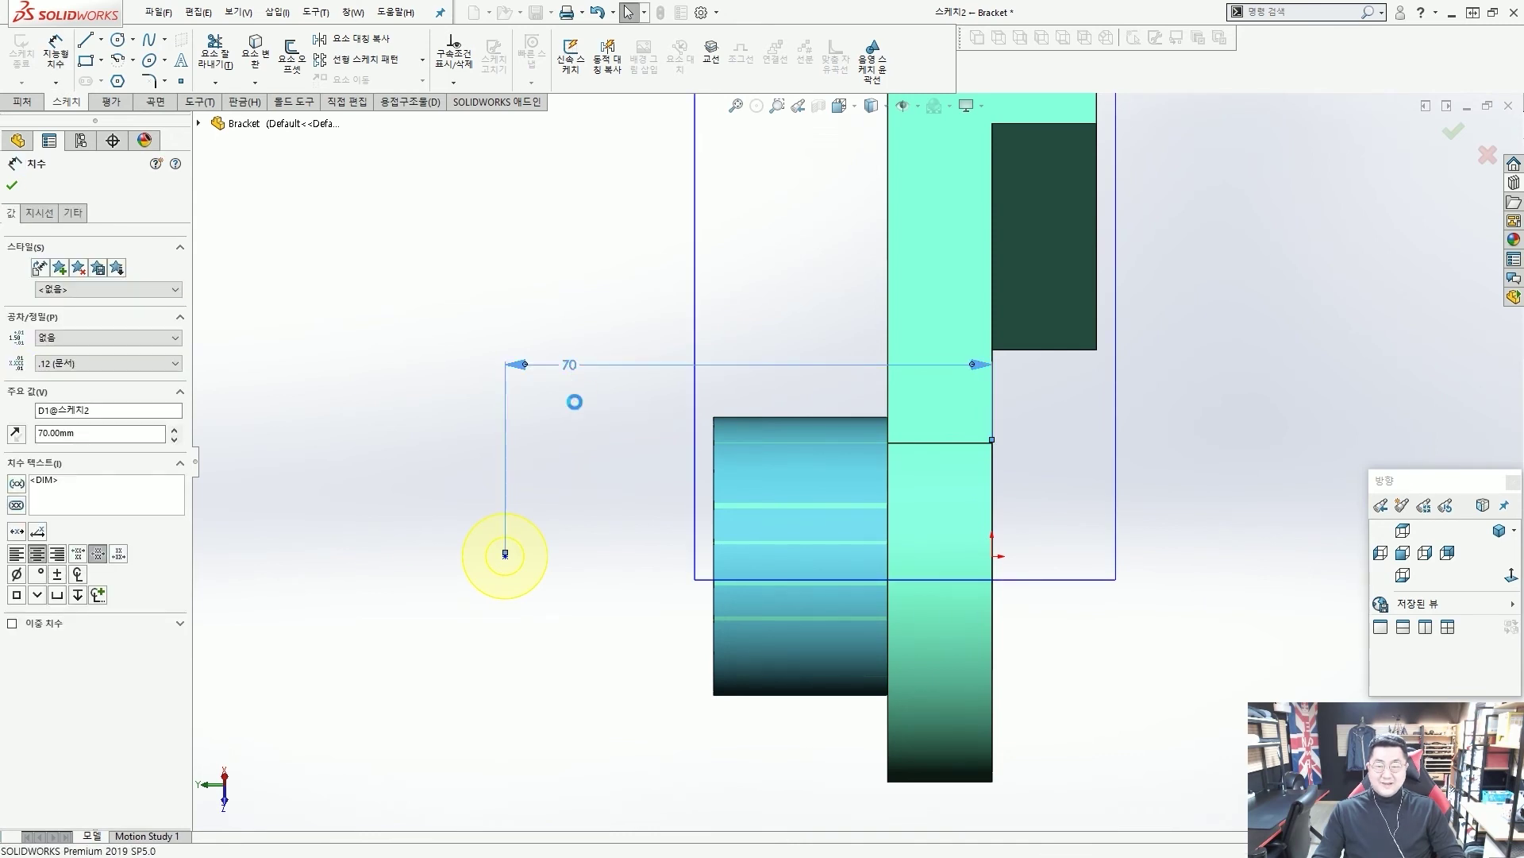
key("Return")
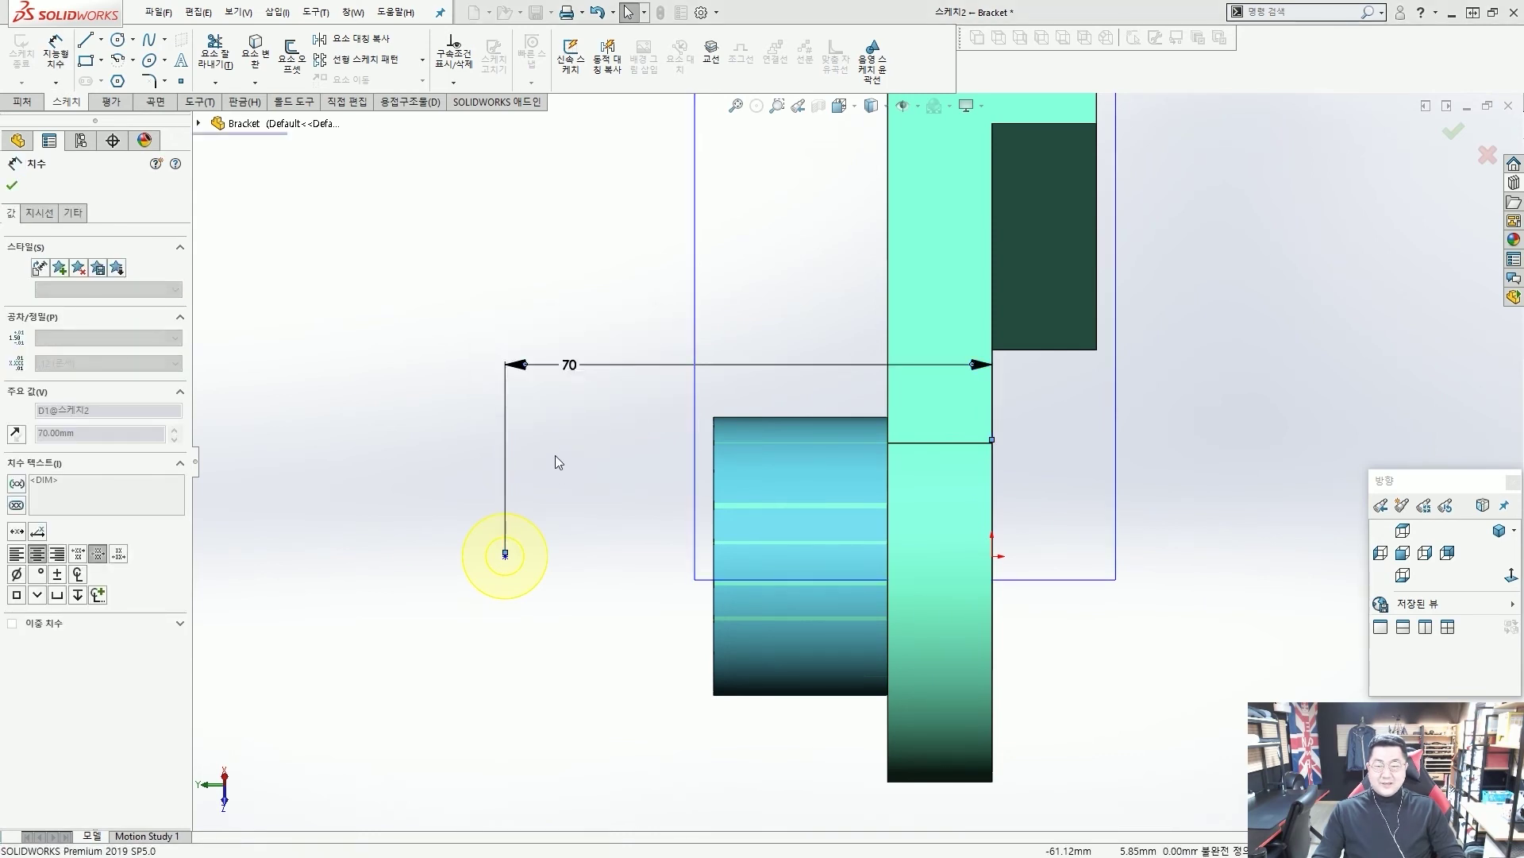
key("Escape")
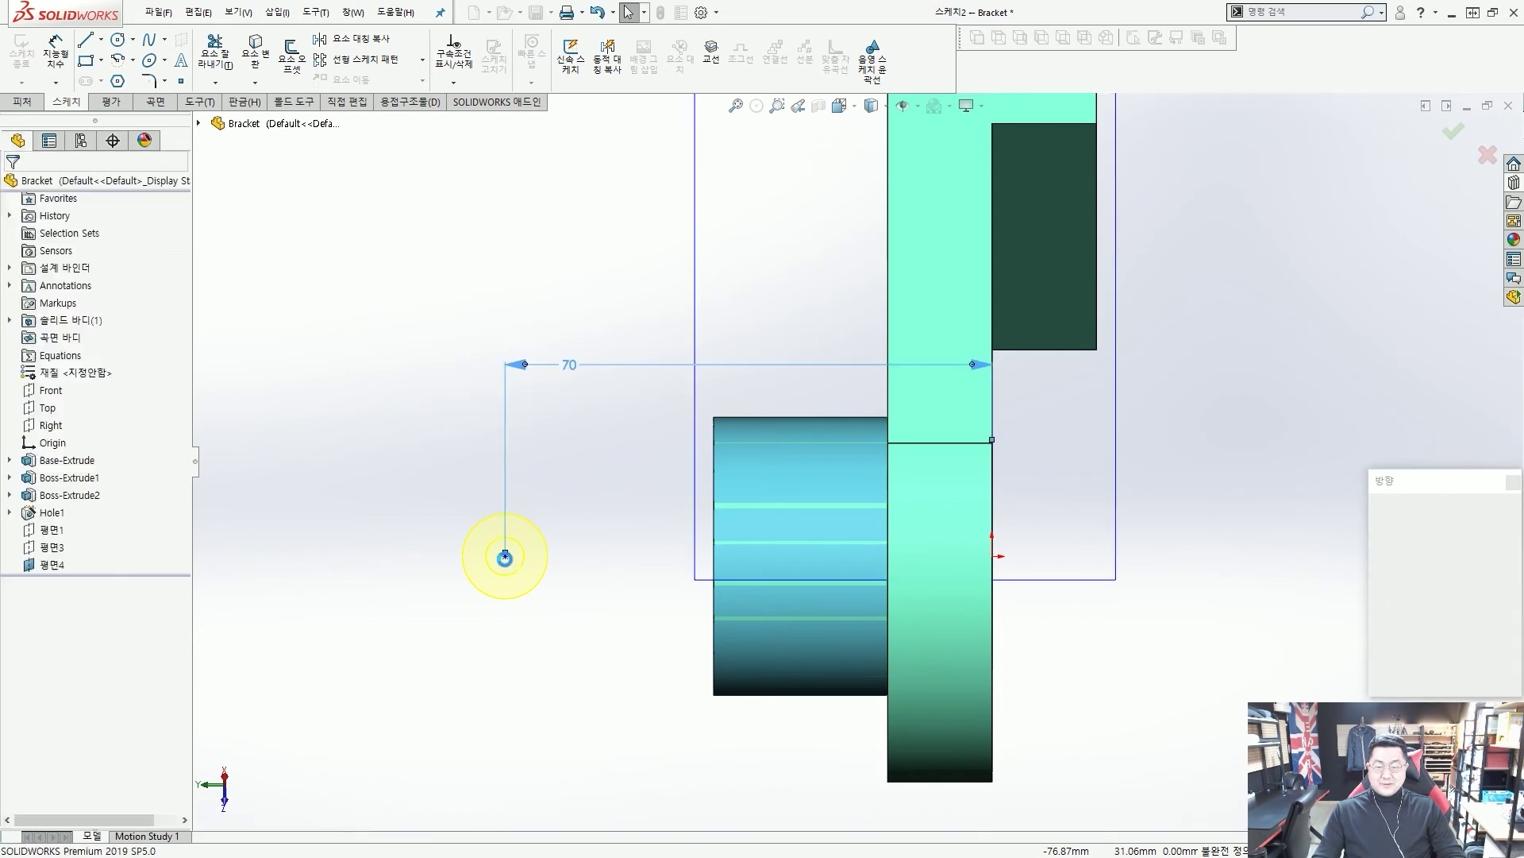
Step: Put the hole point back on the boss and dimension it 25 mm from the plate's back edge
left_click(804, 560)
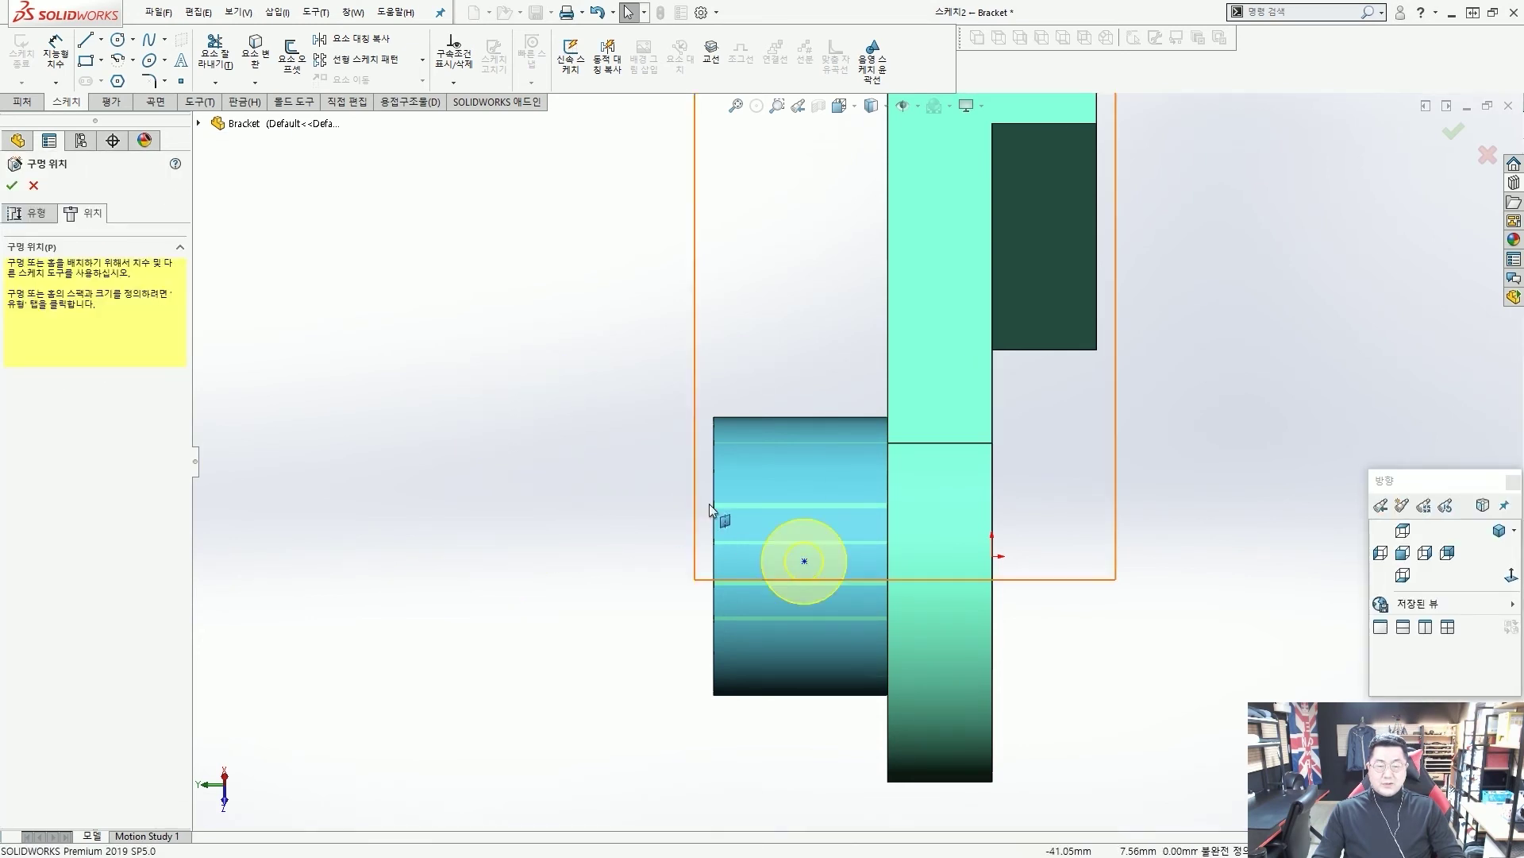
left_click(66, 65)
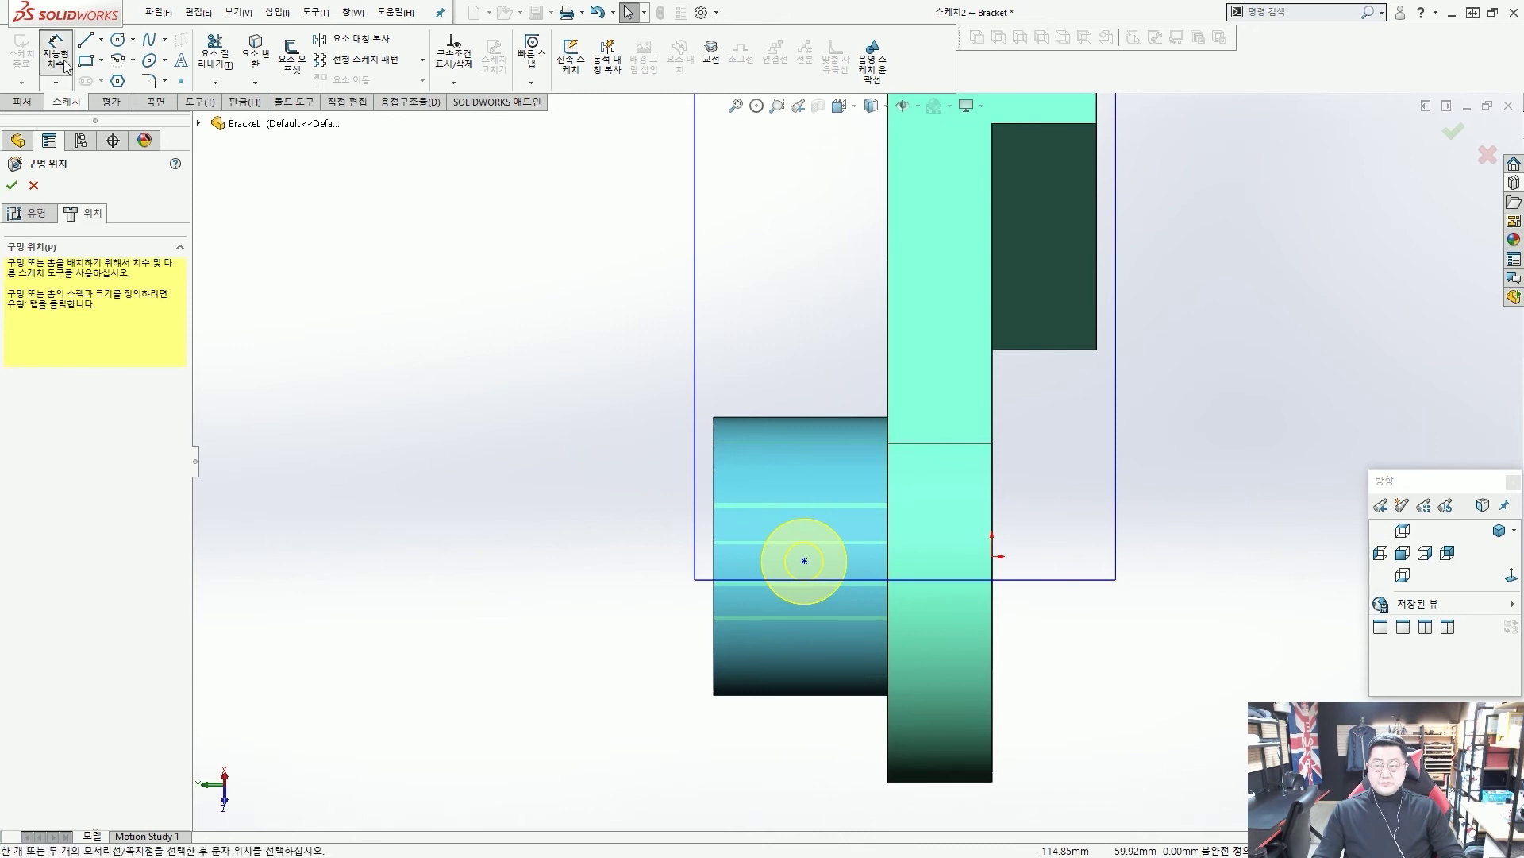
left_click(804, 561)
left_click(993, 518)
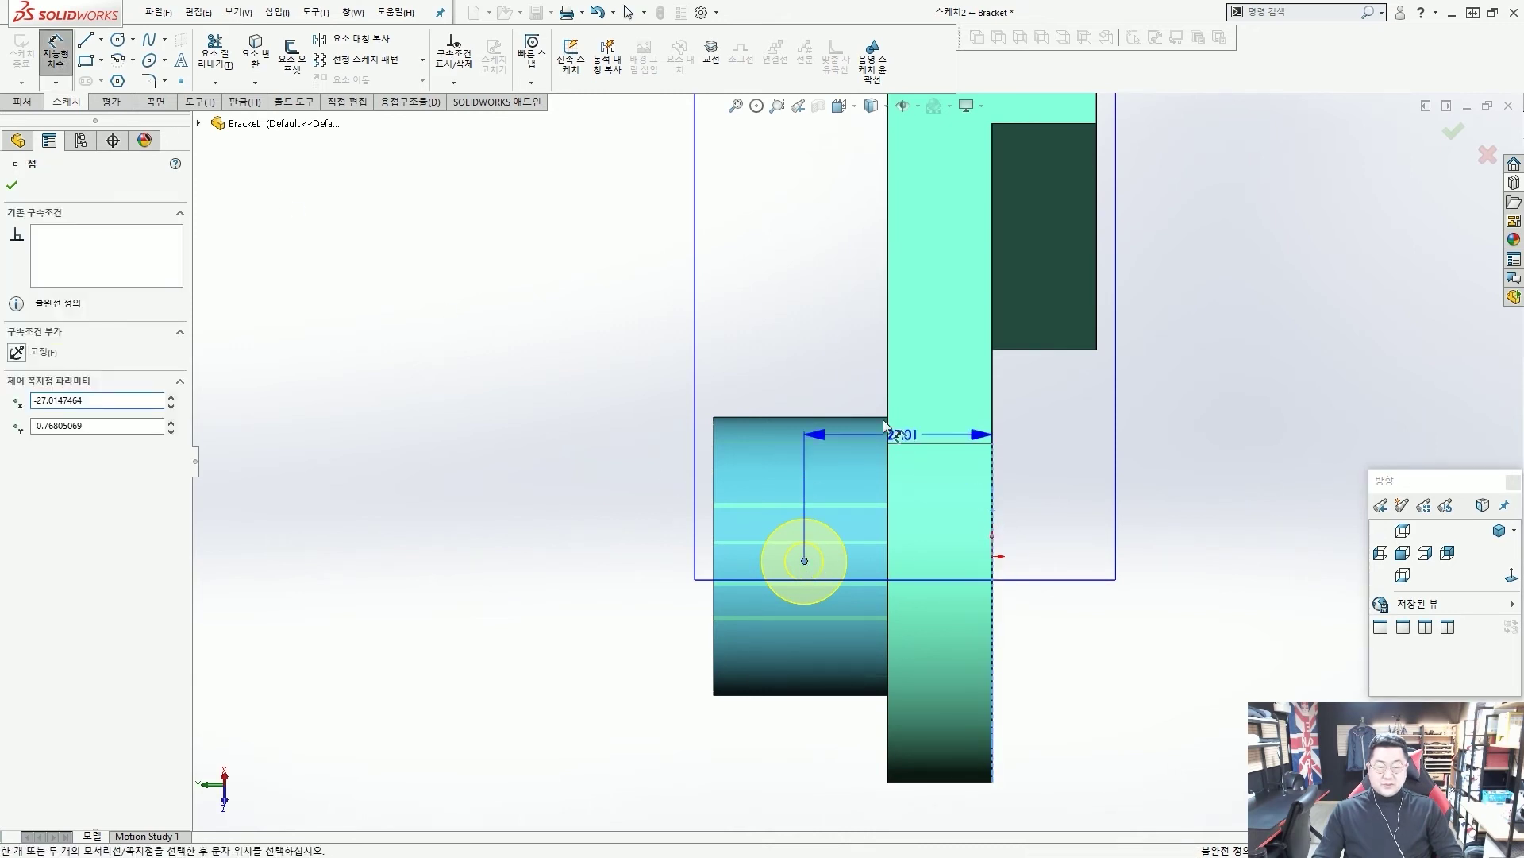
left_click(856, 357)
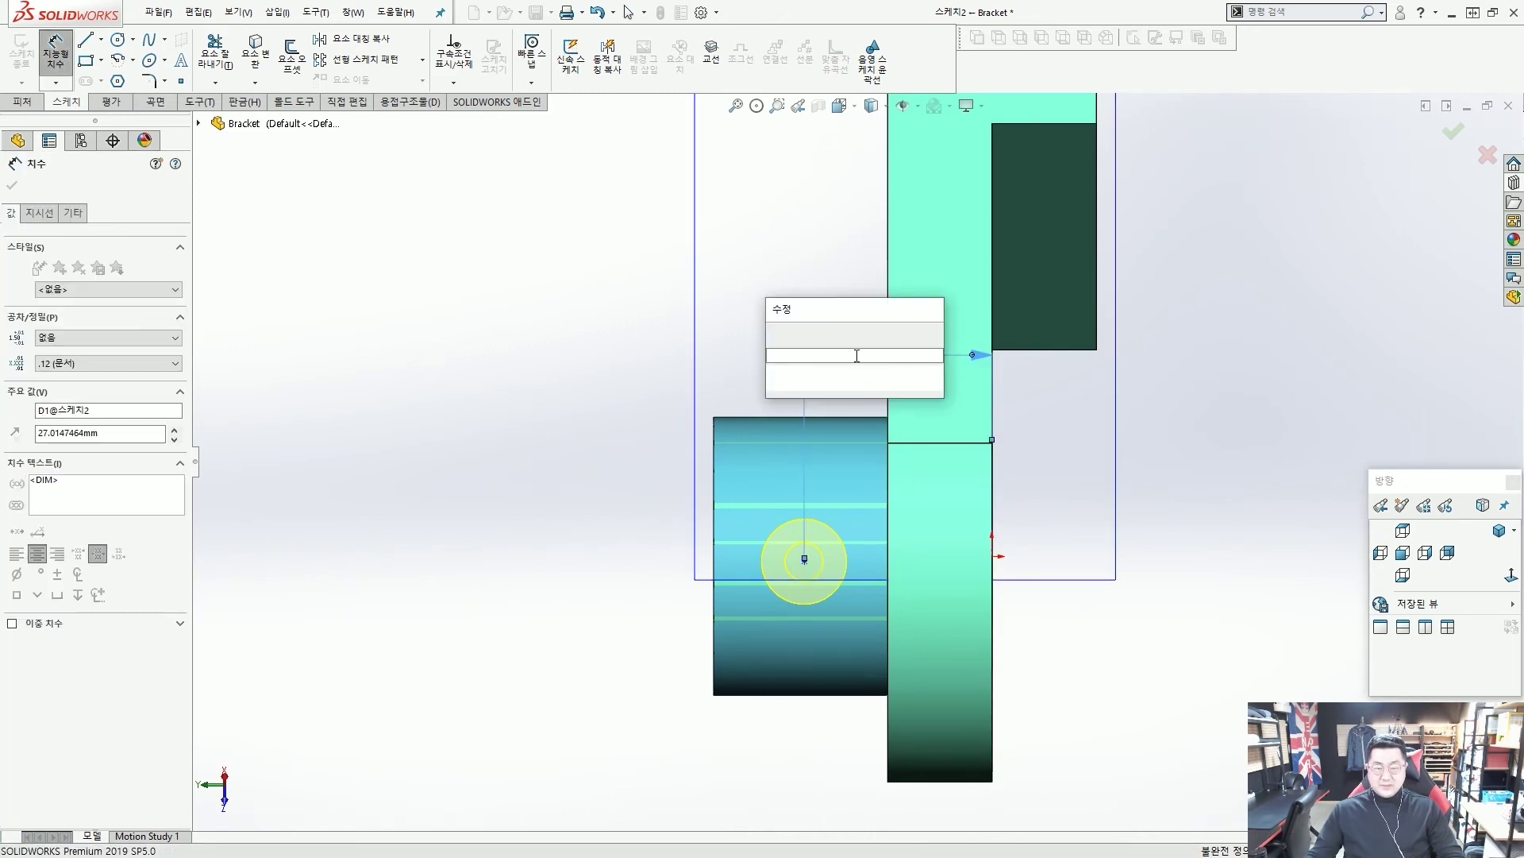
type("25")
key("Return")
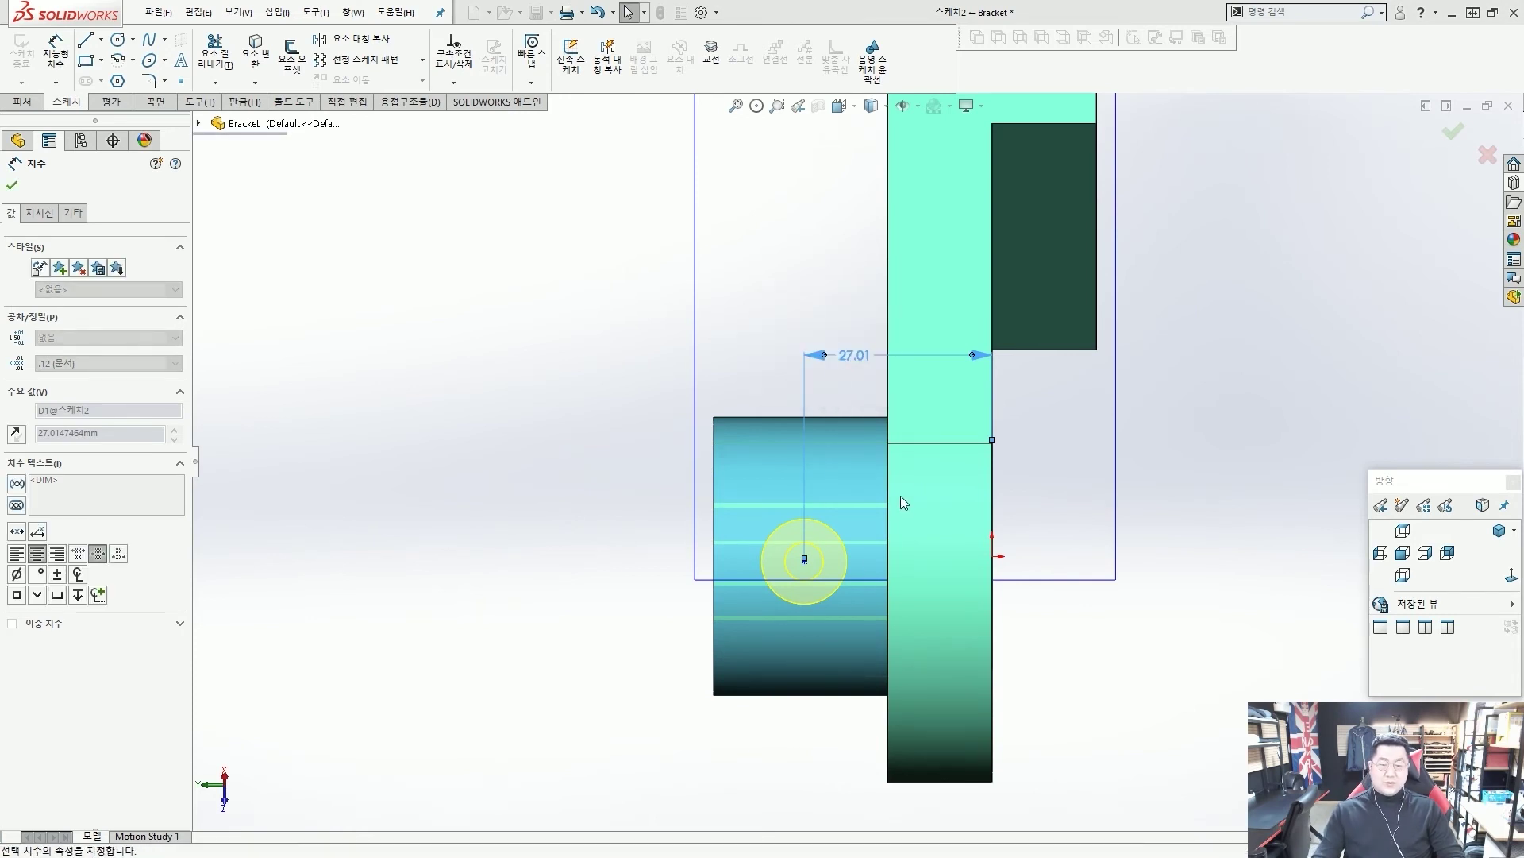
key("Escape")
Step: Add a horizontal relation between the hole point and the origin, and check the hole preview in isometric view
left_click(819, 562)
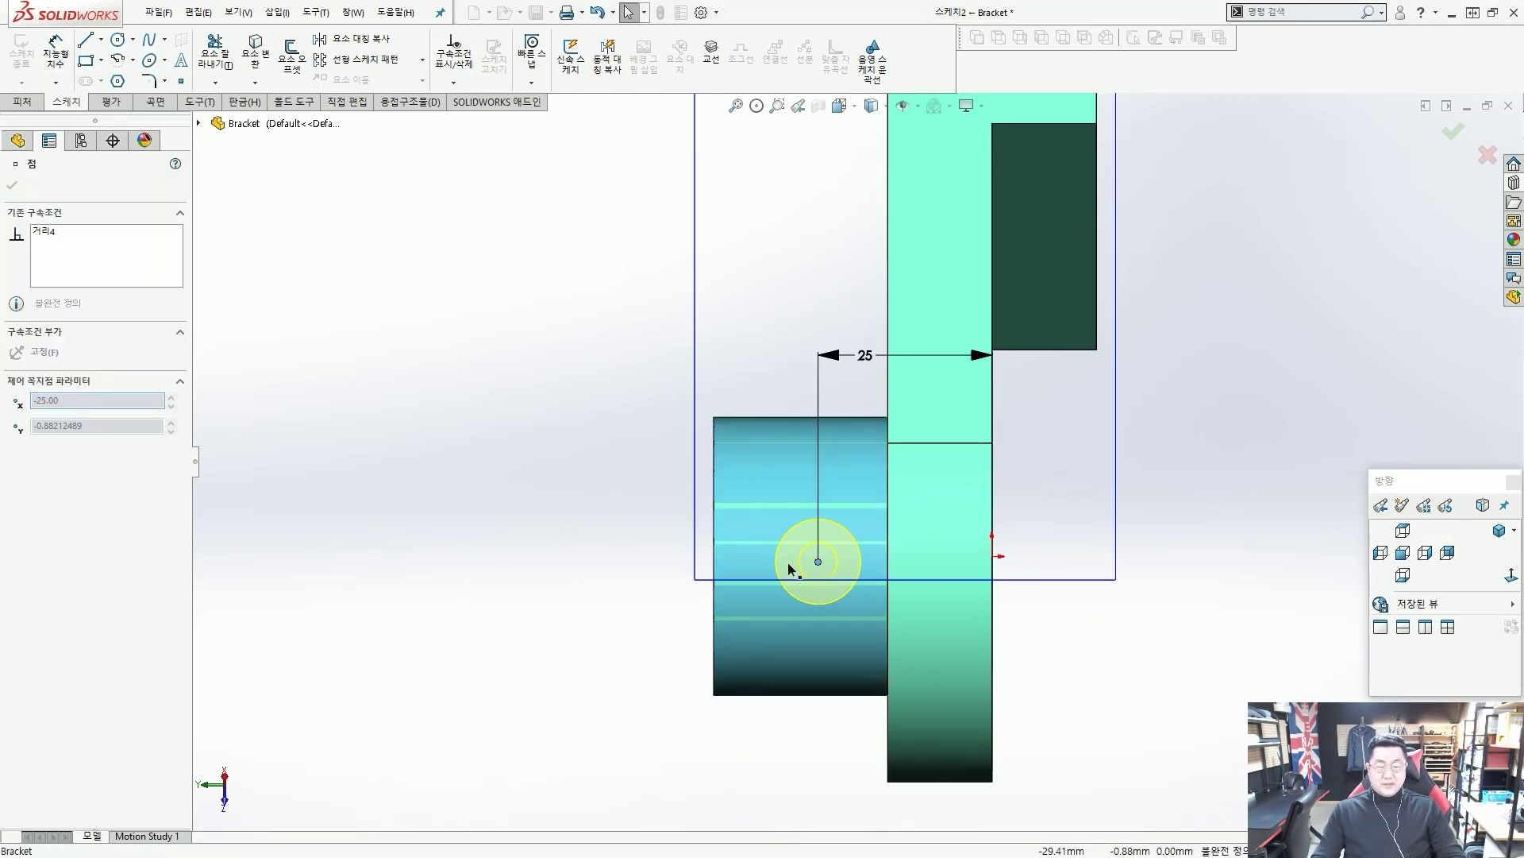
mouse_move(816, 592)
left_mouse_down()
mouse_move(827, 518)
mouse_move(826, 538)
left_mouse_up()
left_click(520, 471)
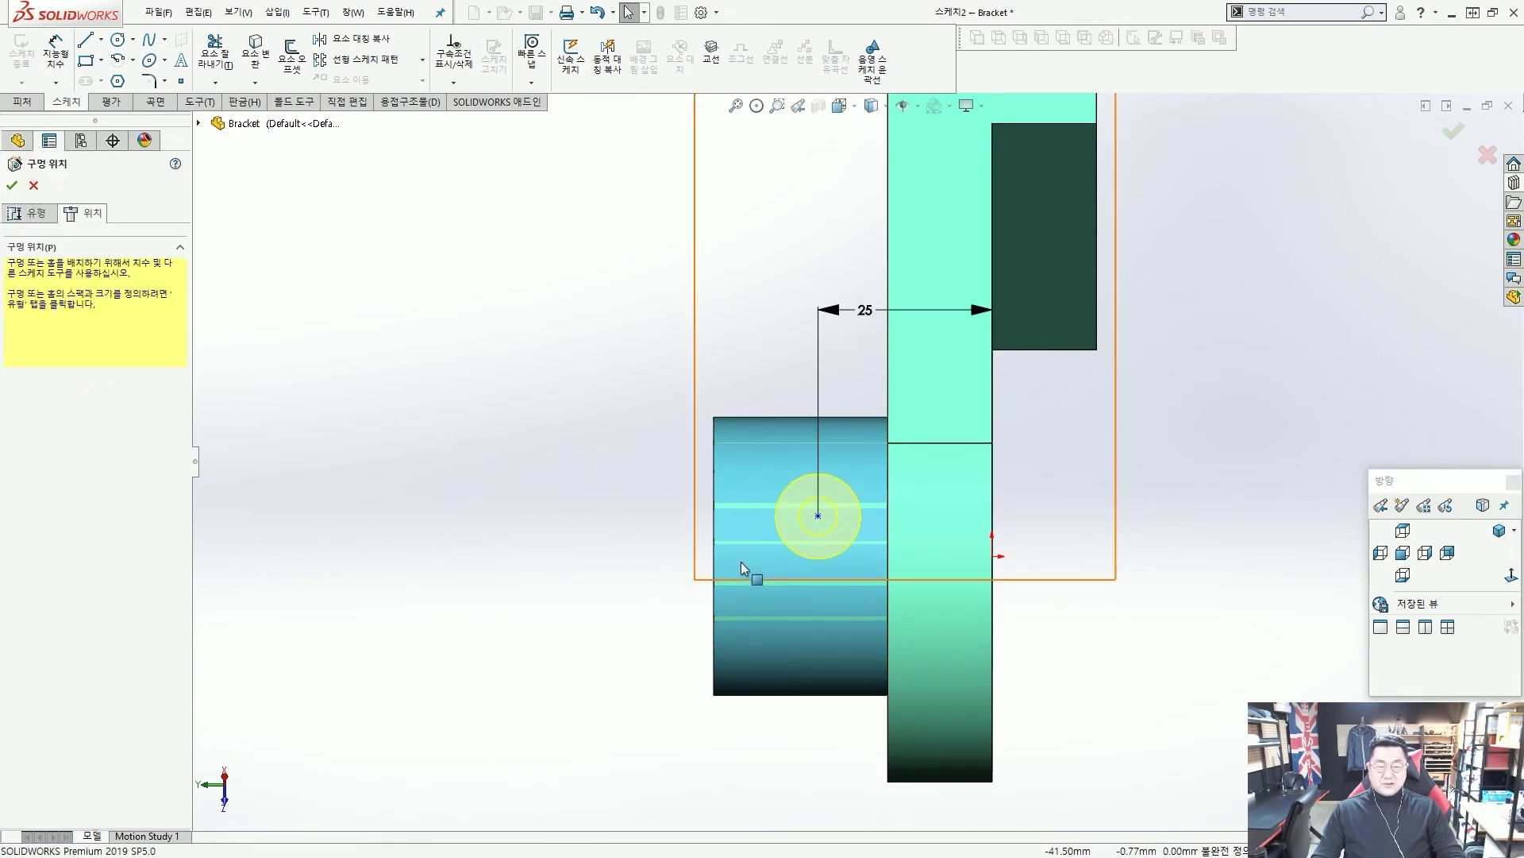
left_click(818, 516)
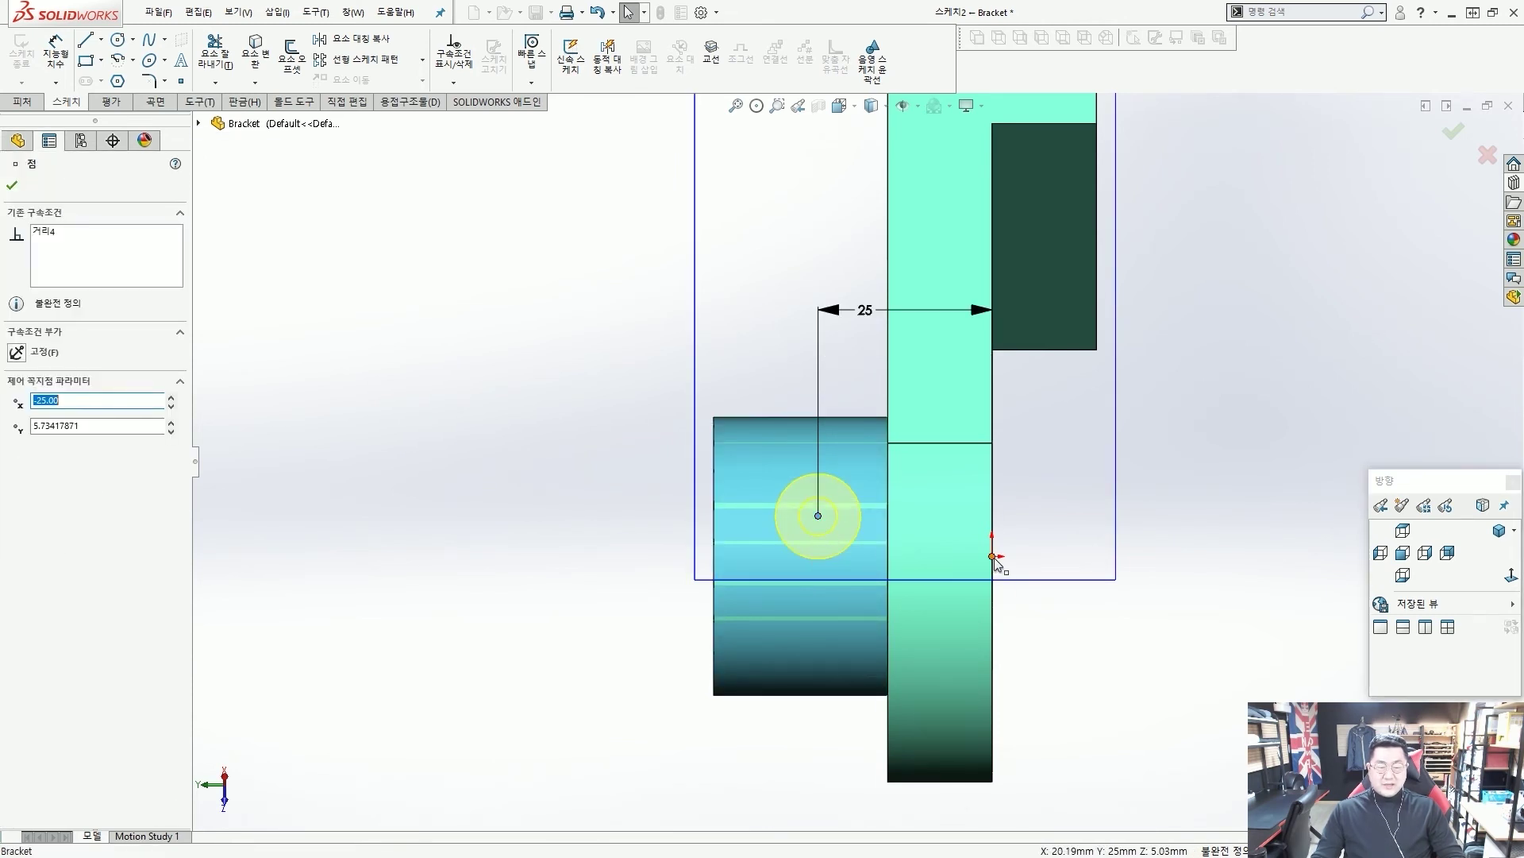
left_click(992, 556, "ctrl")
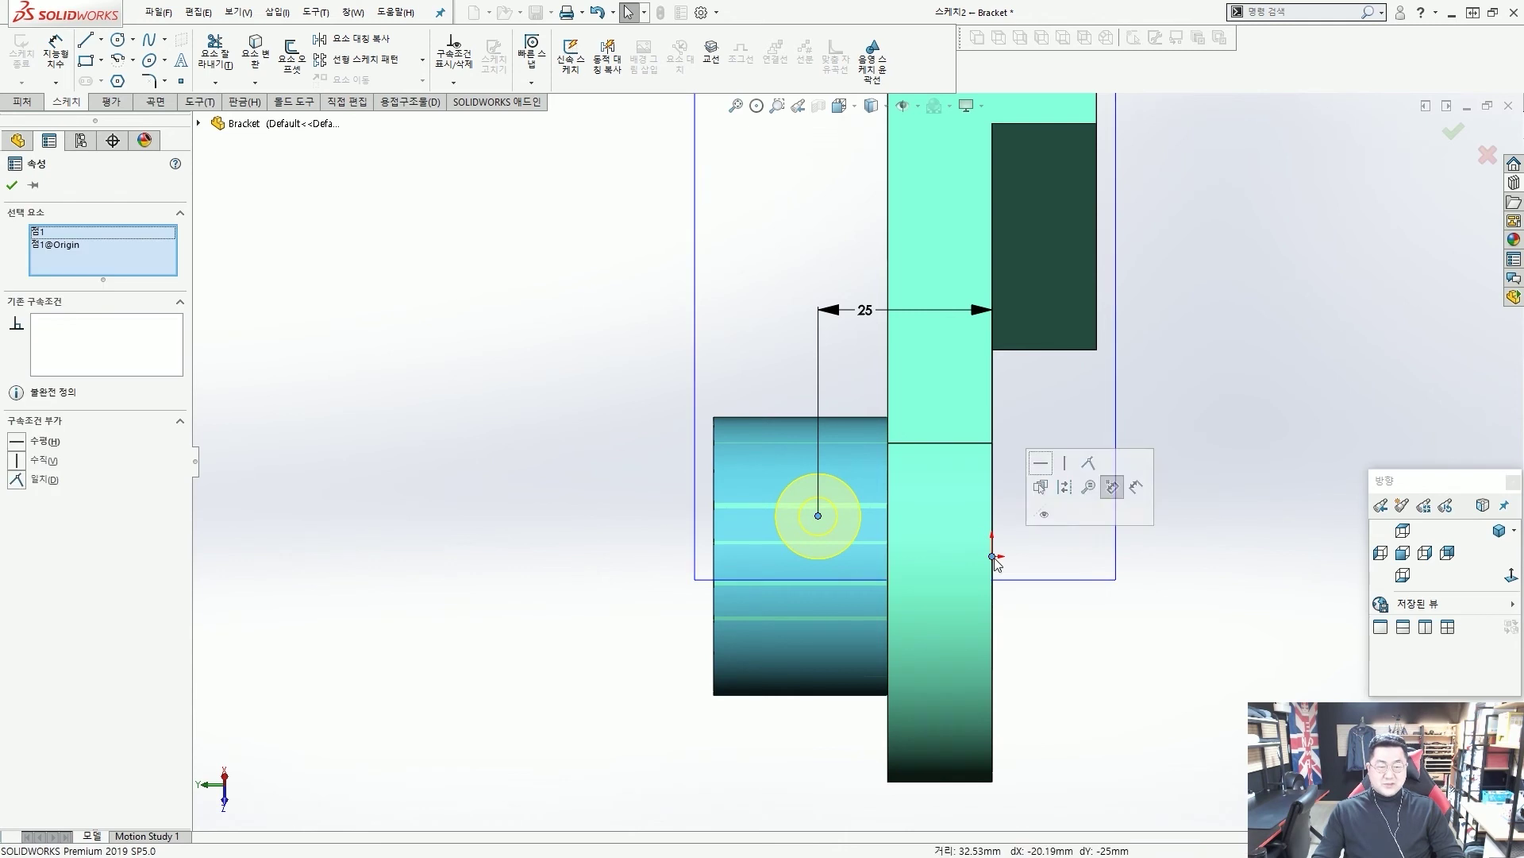
left_click(1041, 463)
key("Escape")
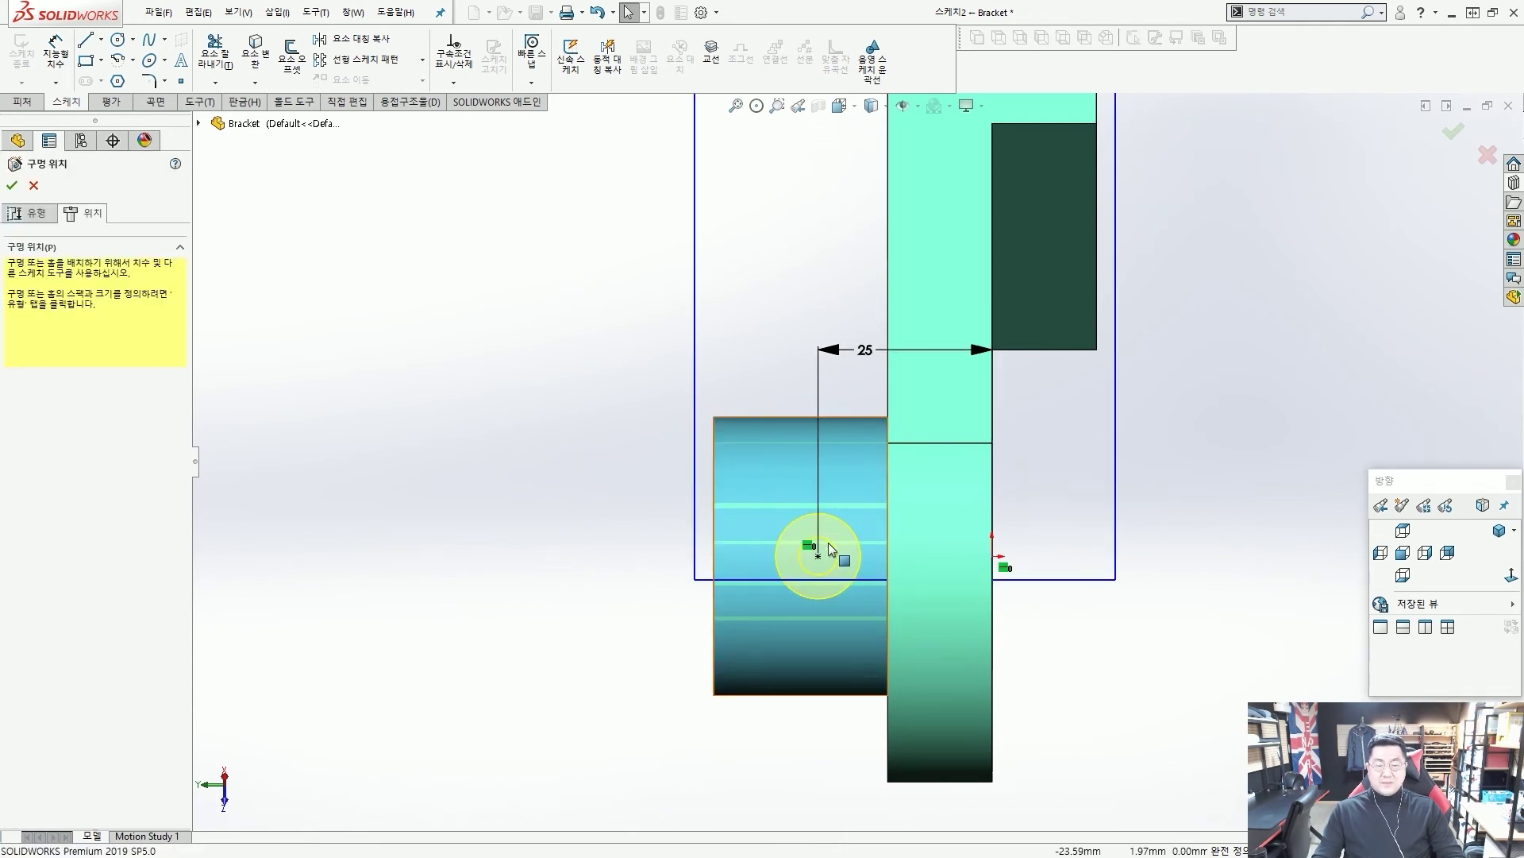
key("ctrl+7")
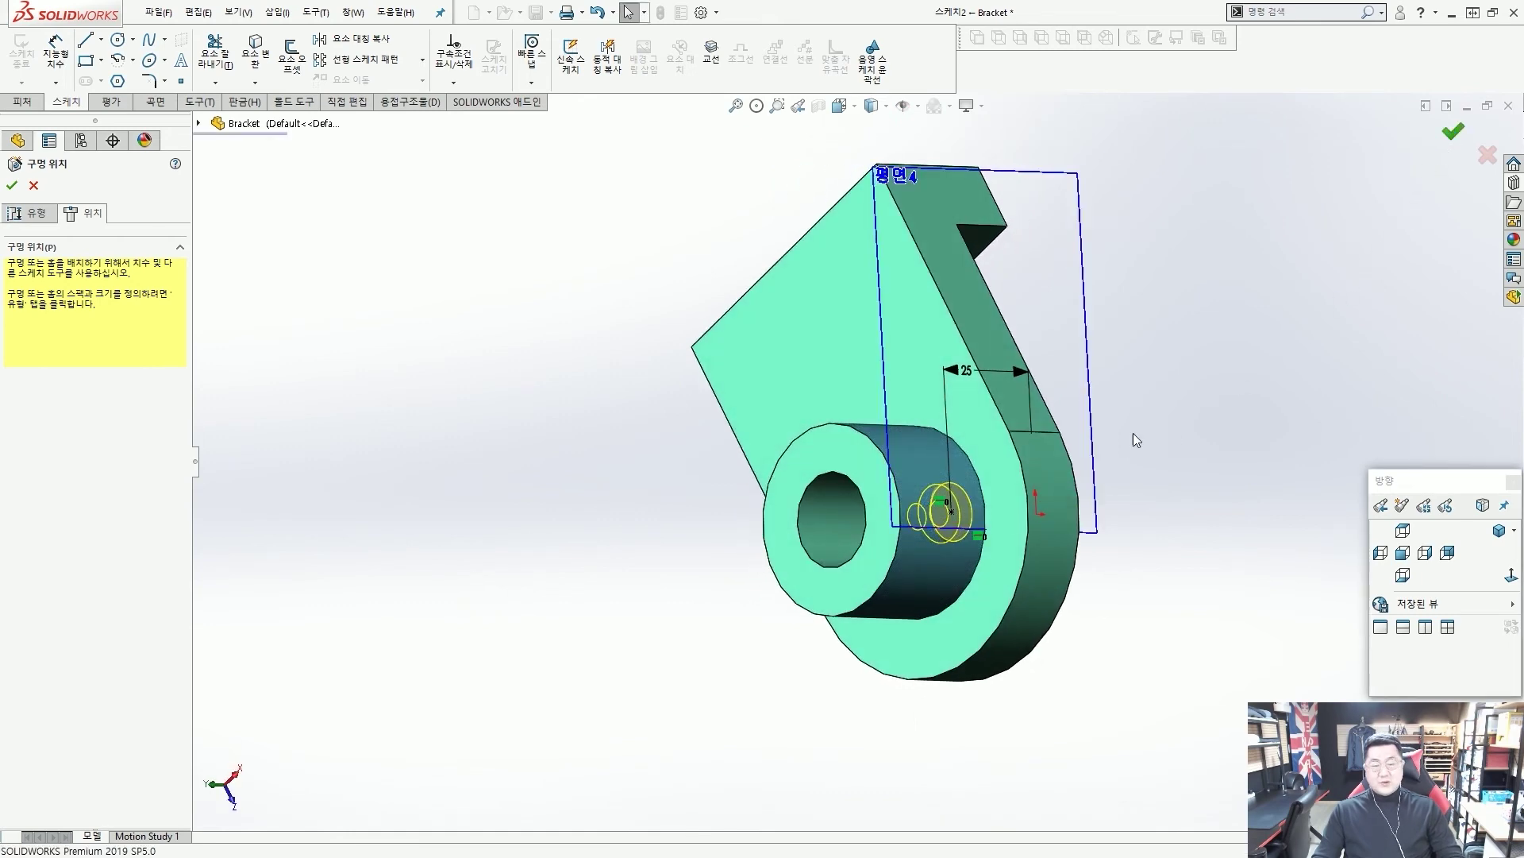
Step: Finish the M5 hex bolt counterbore hole and inspect it on the bracket's cylindrical boss from several angles
key("Return")
middle_click_drag(799, 465, 914, 468)
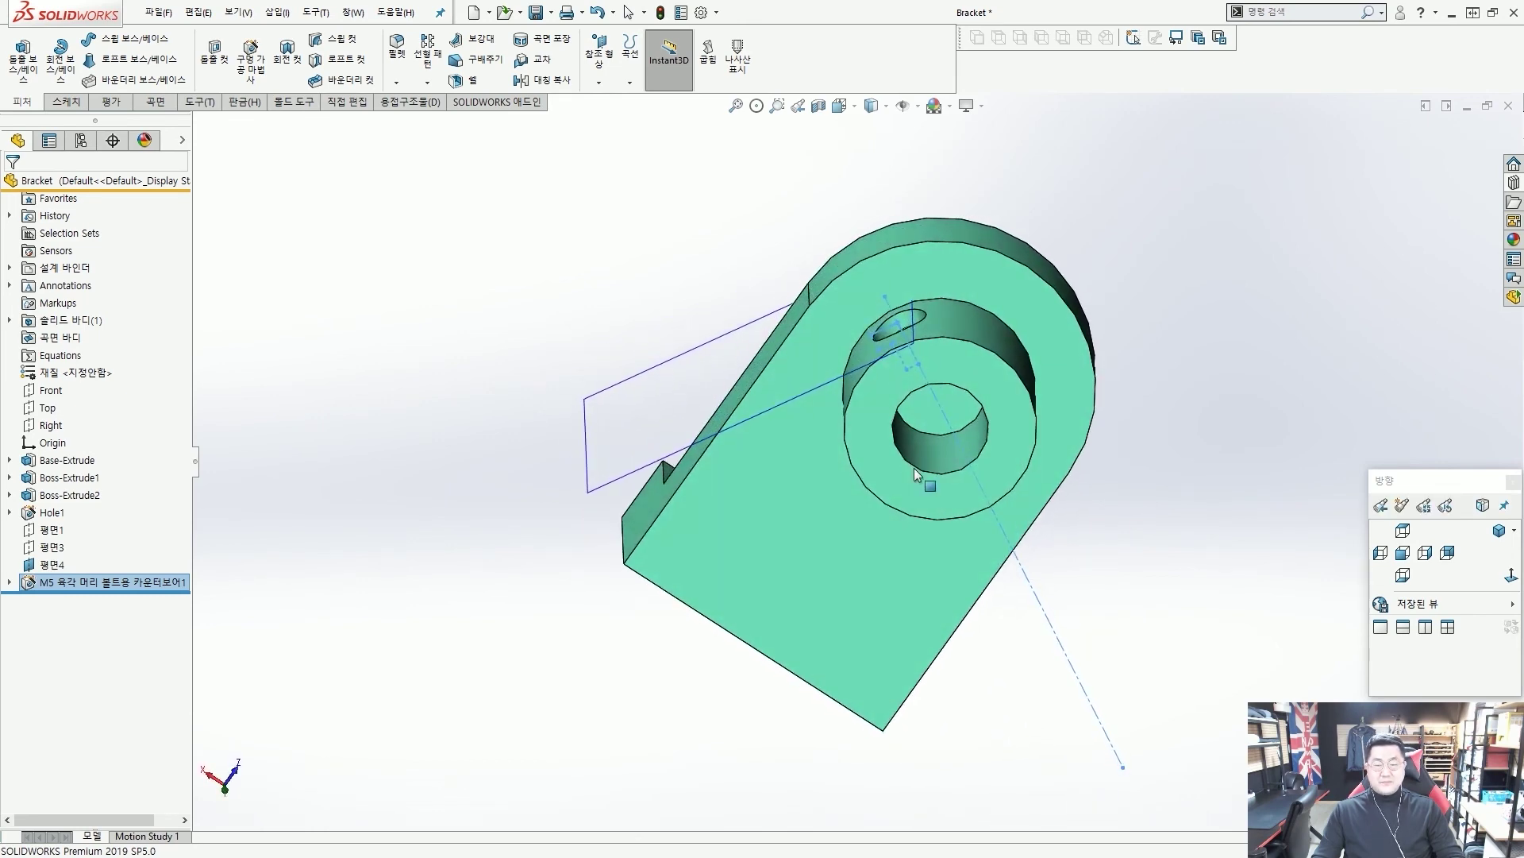
scroll(778, 449, "down", 2)
mouse_move(691, 474)
left_mouse_down()
mouse_move(627, 483)
mouse_move(675, 421)
left_mouse_up()
key("Escape")
scroll(683, 408, "up", 5)
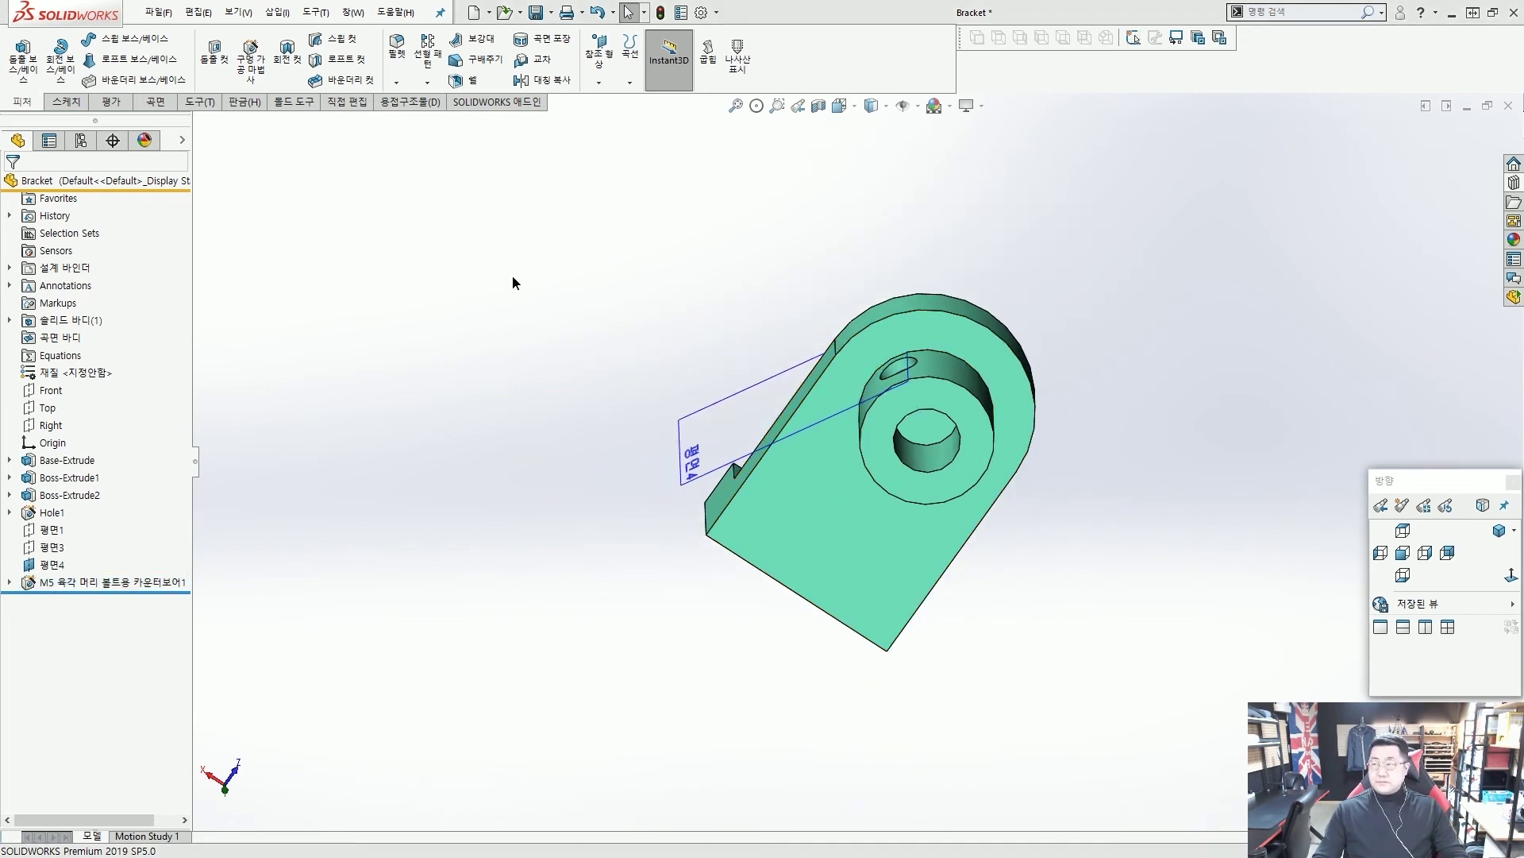
middle_click_drag(562, 289, 675, 342)
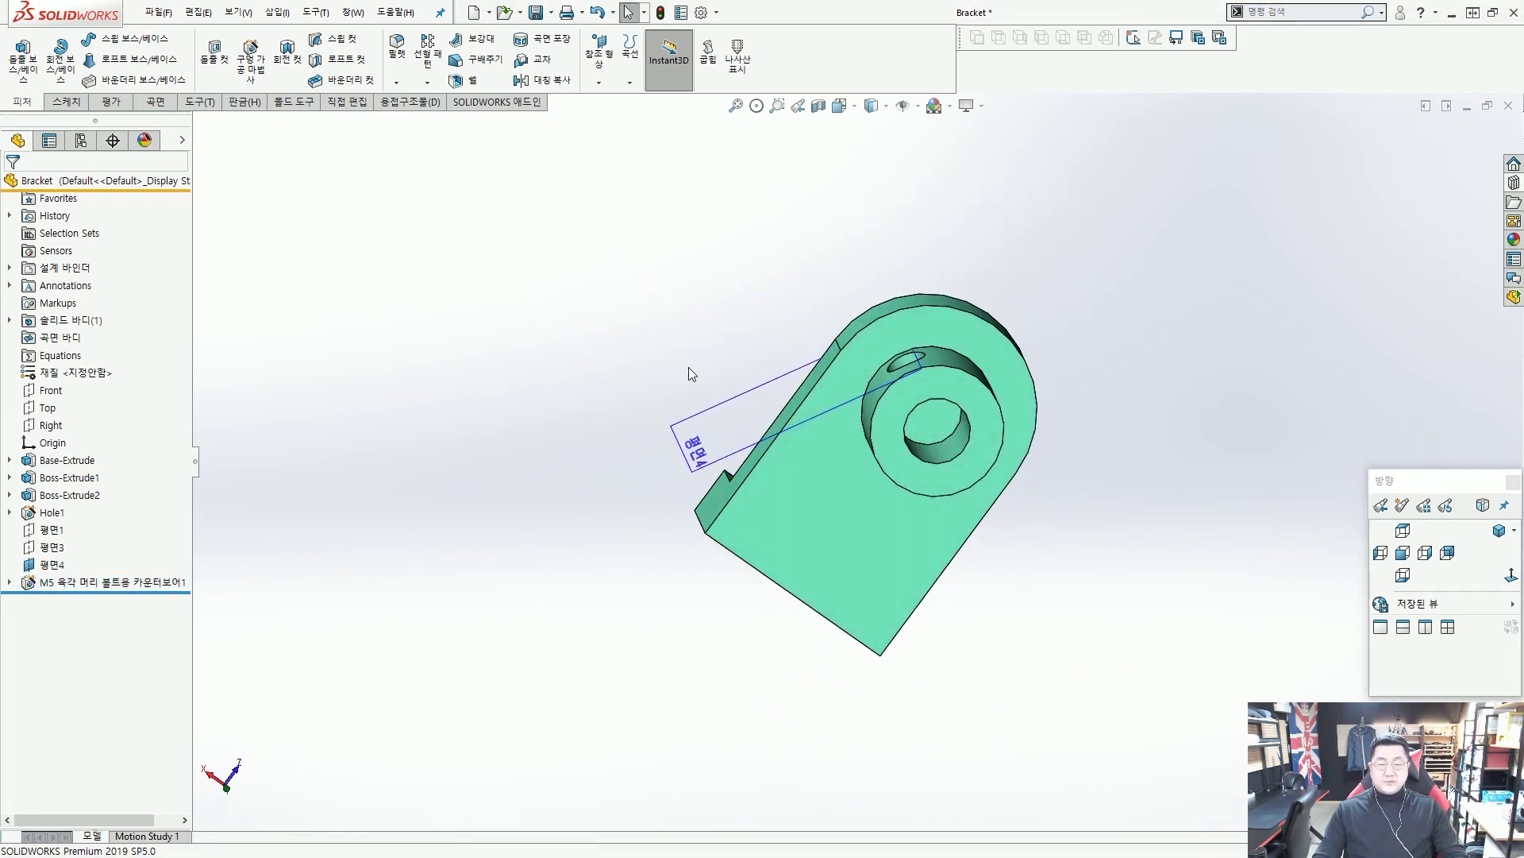
Step: Delete the 30° tangent plane together with the M5 counterbore hole that depends on it
left_click(713, 403)
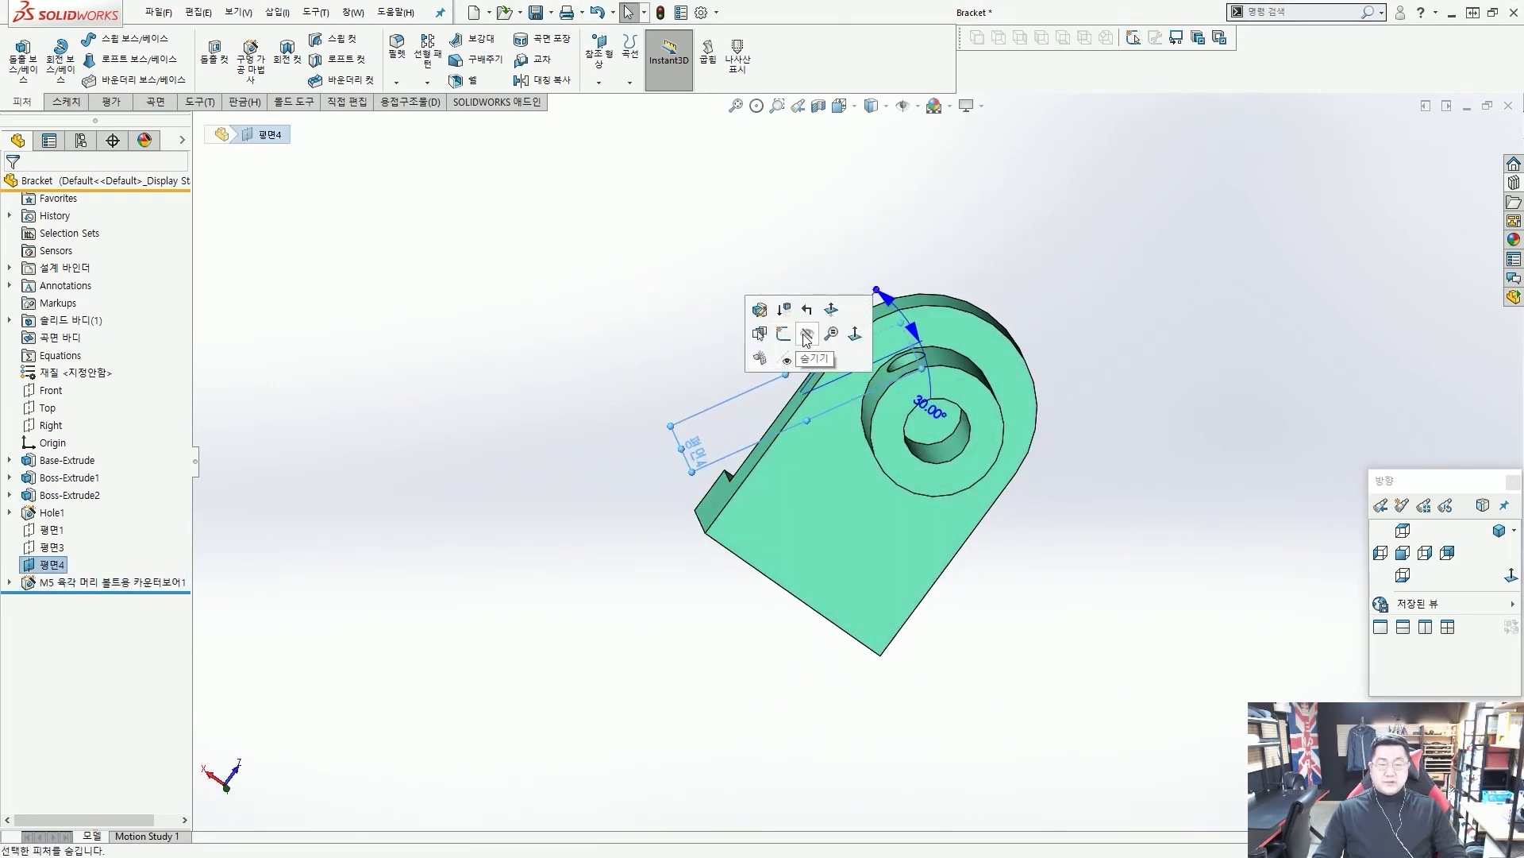
left_click(719, 358)
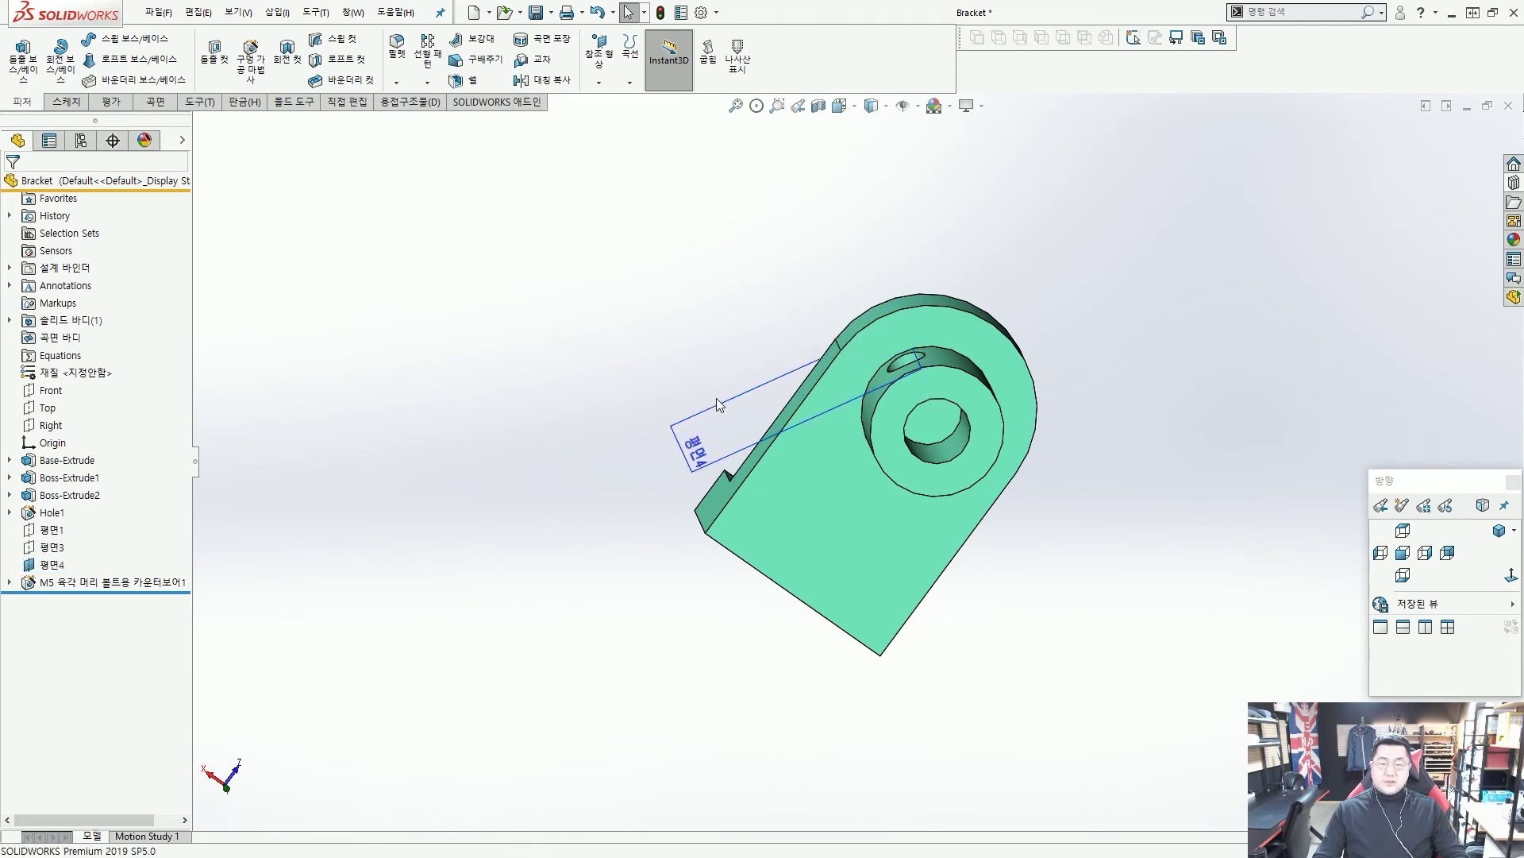
scroll(810, 413, "down", 3)
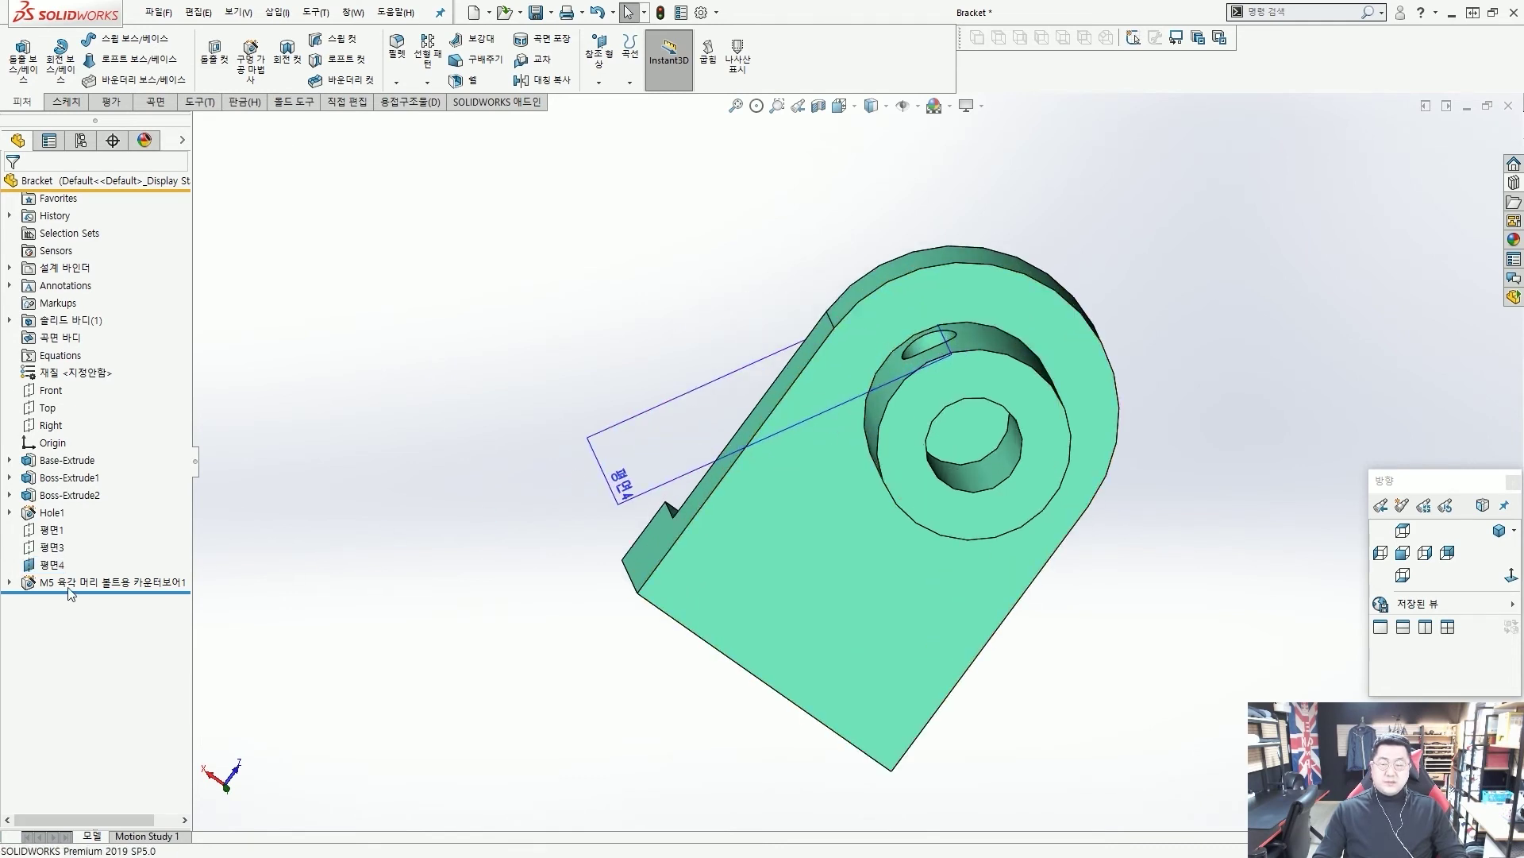
mouse_move(71, 589)
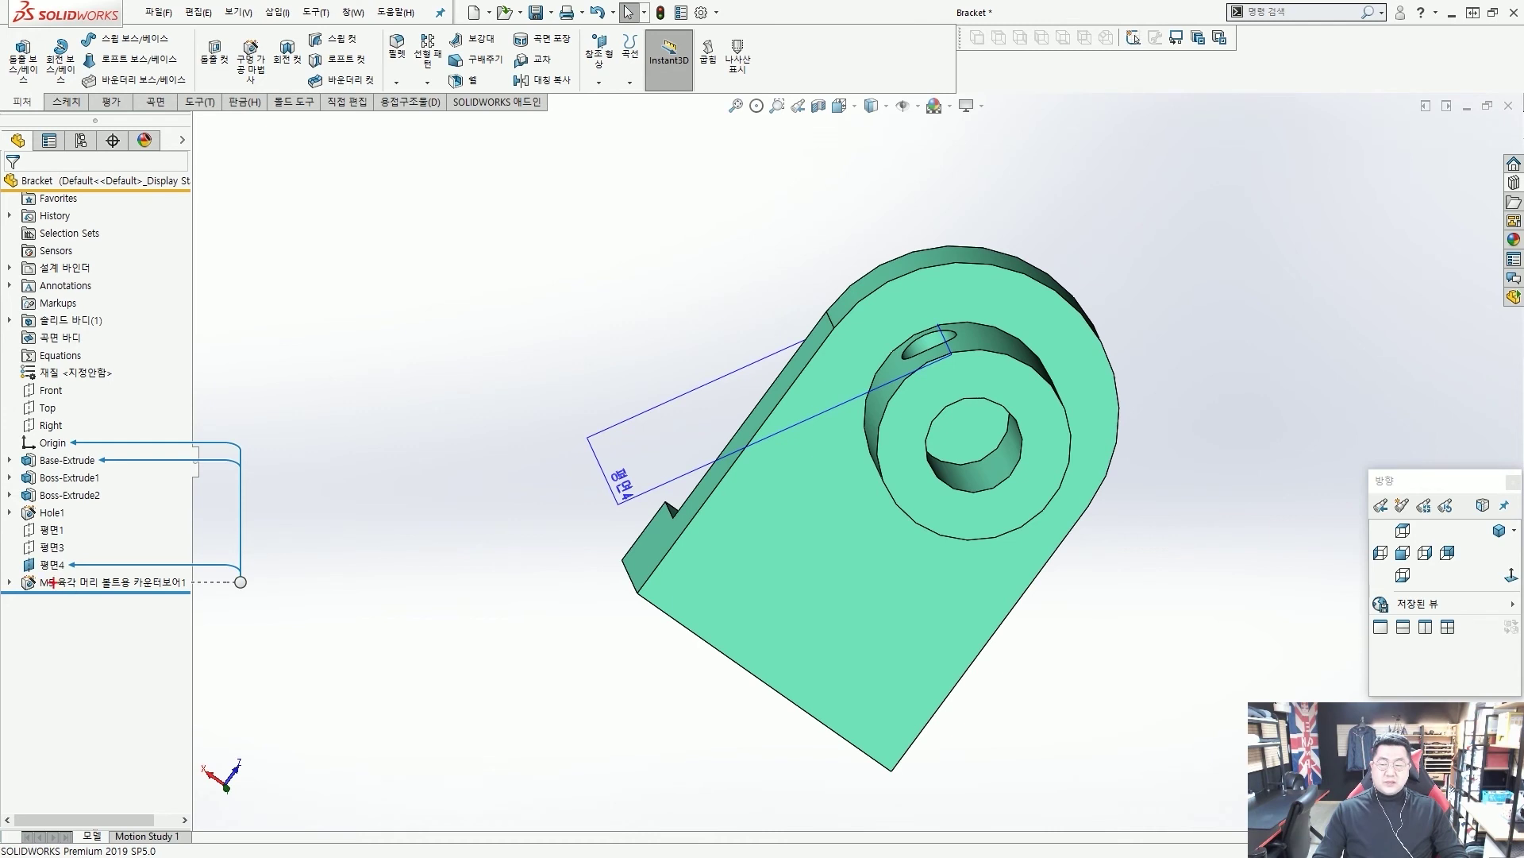
left_click_drag(31, 554, 56, 578)
key("Escape")
left_click(53, 565)
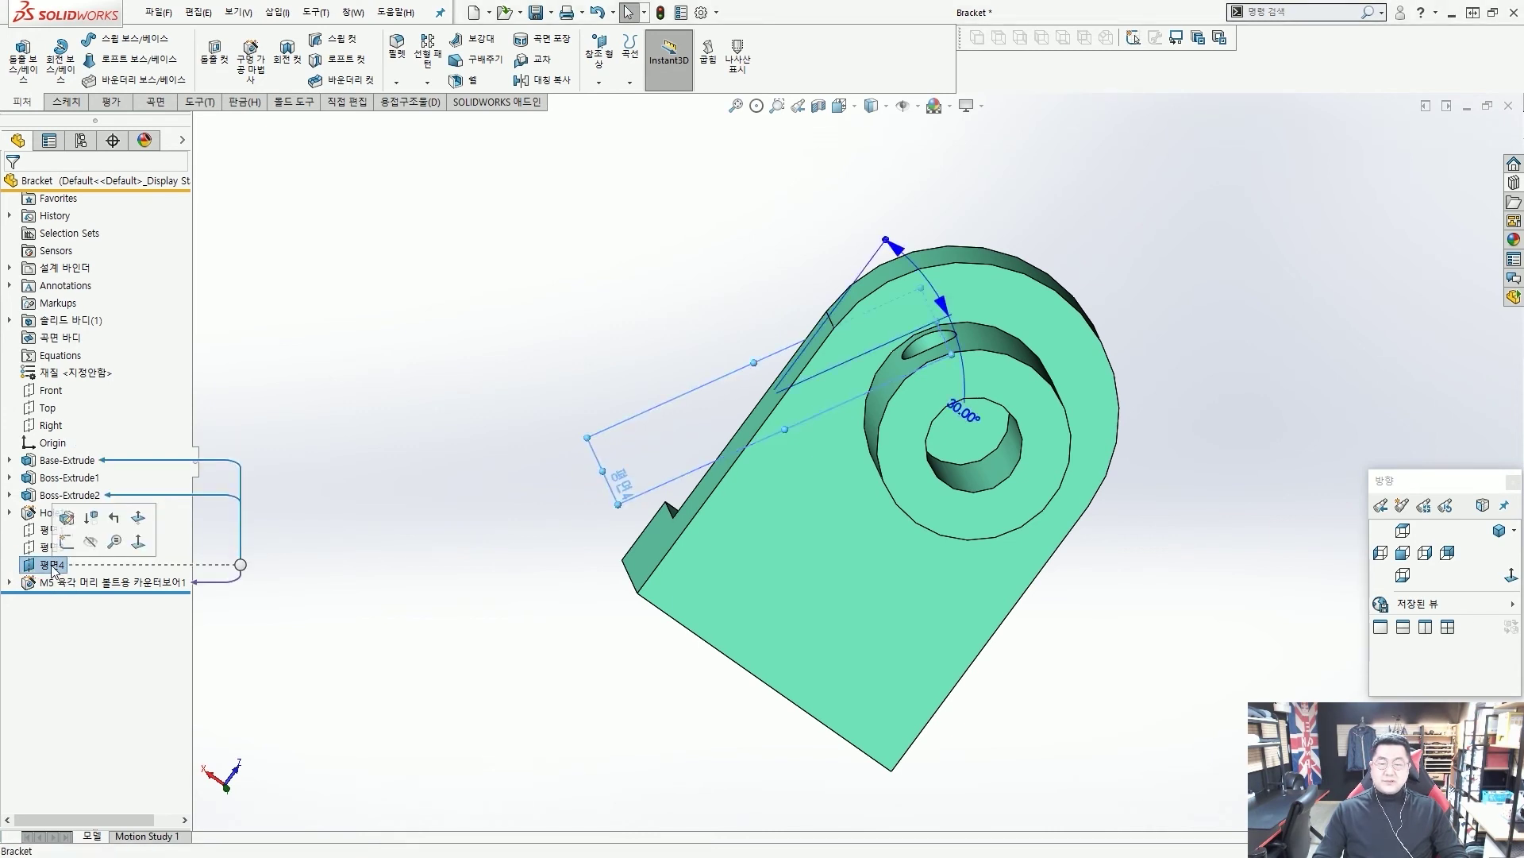
key("Delete")
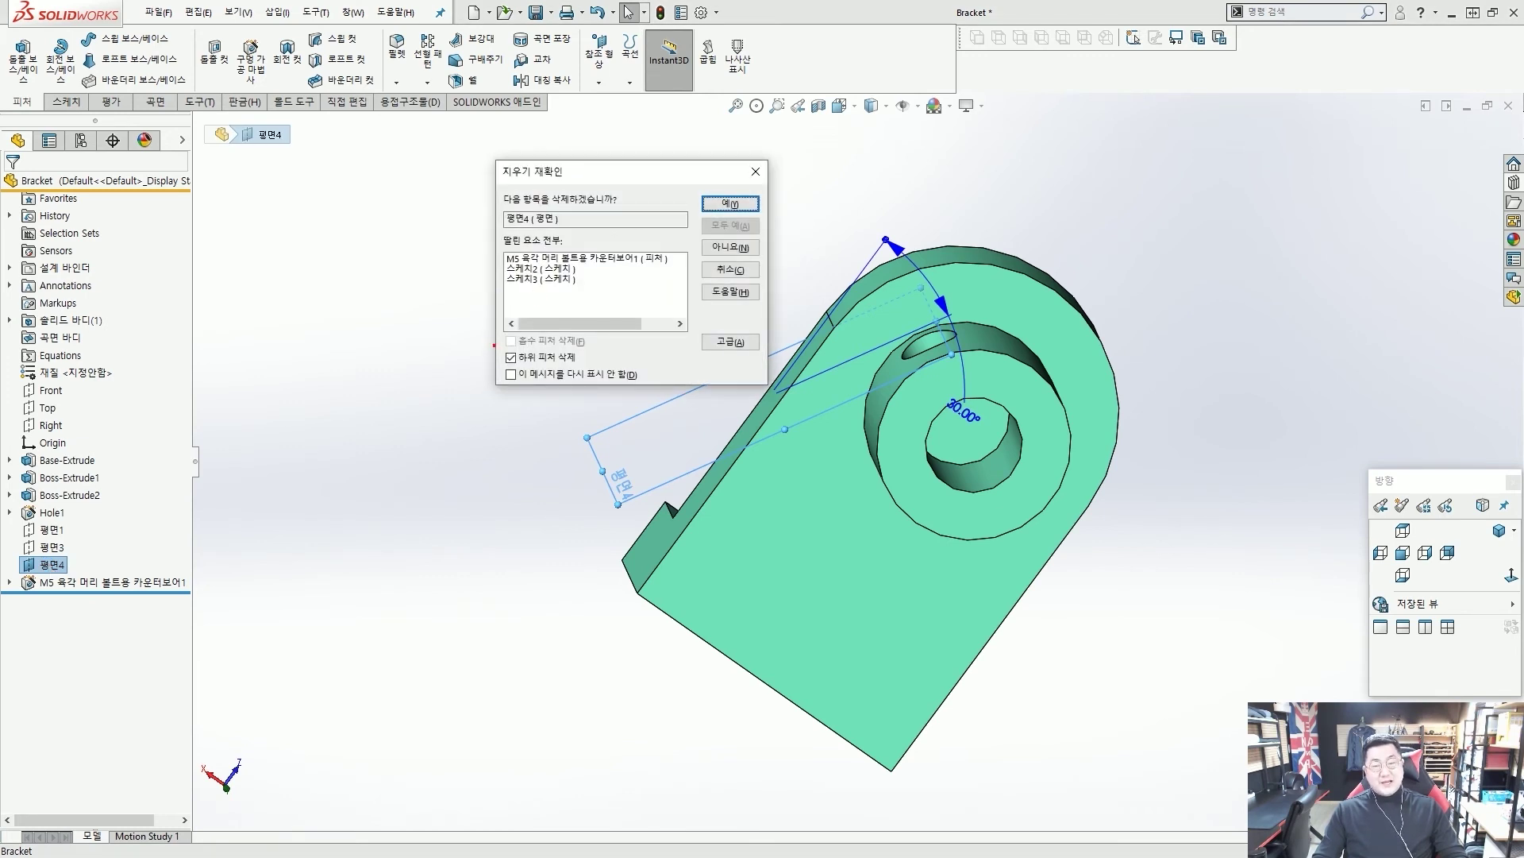
left_click(731, 203)
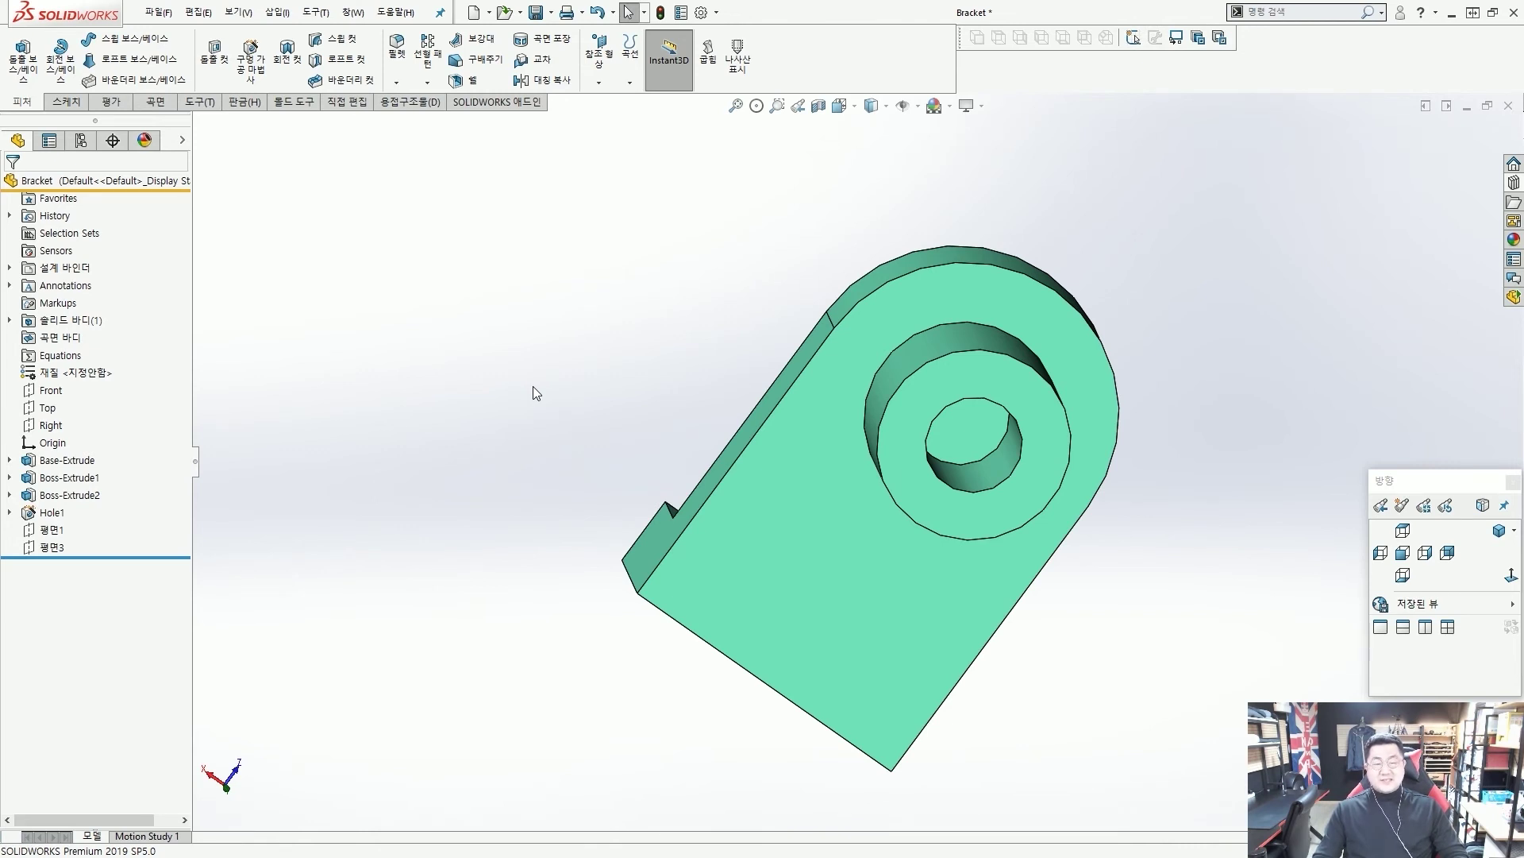
Step: Start a new reference plane and try placing it midway between the plate's two opposite side faces
middle_click_drag(532, 386, 907, 421)
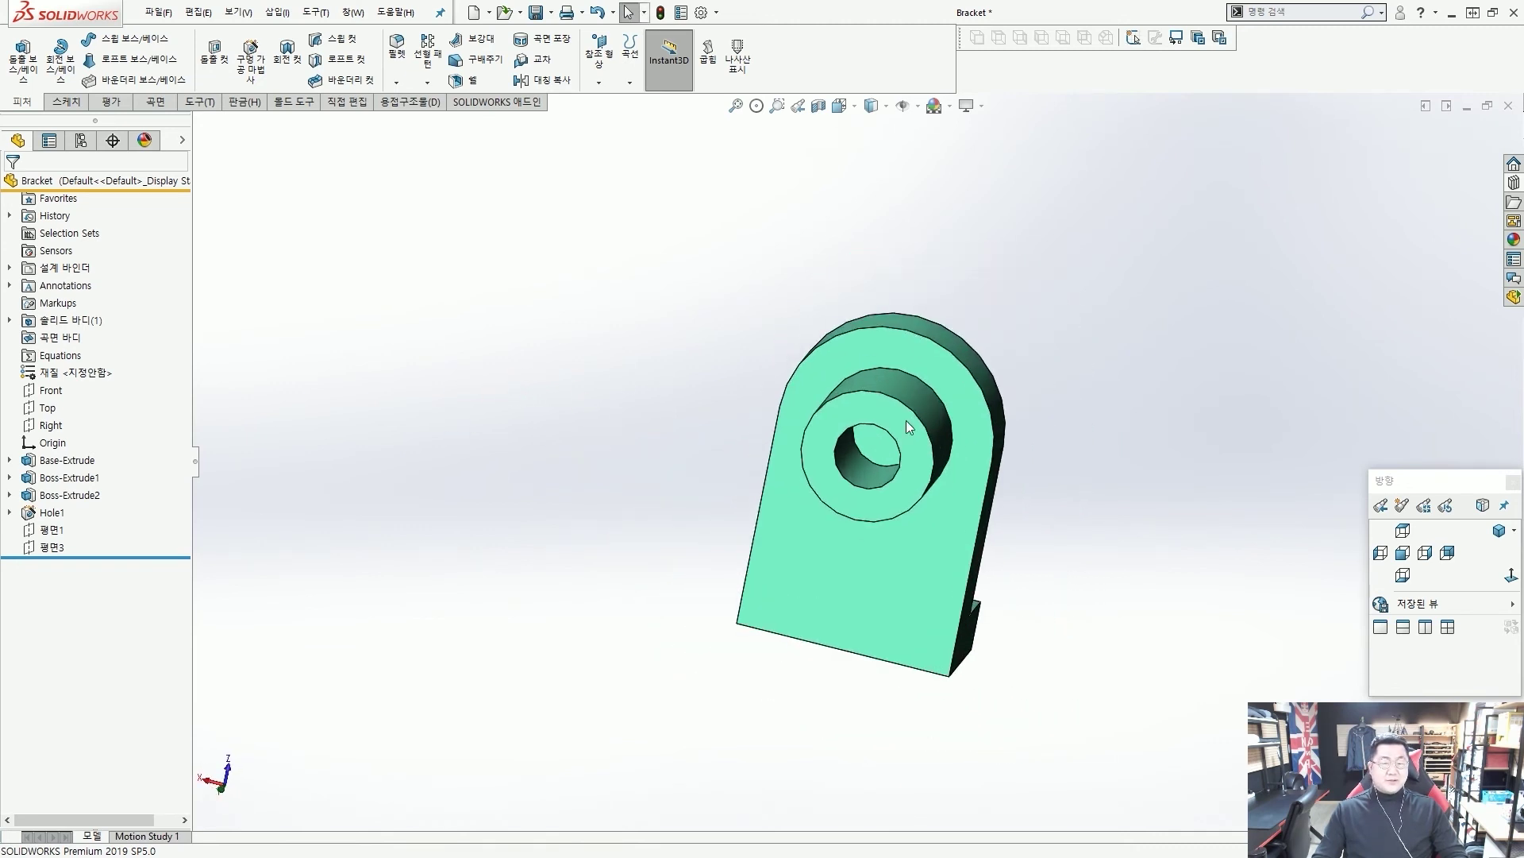
left_click(600, 80)
left_click(623, 101)
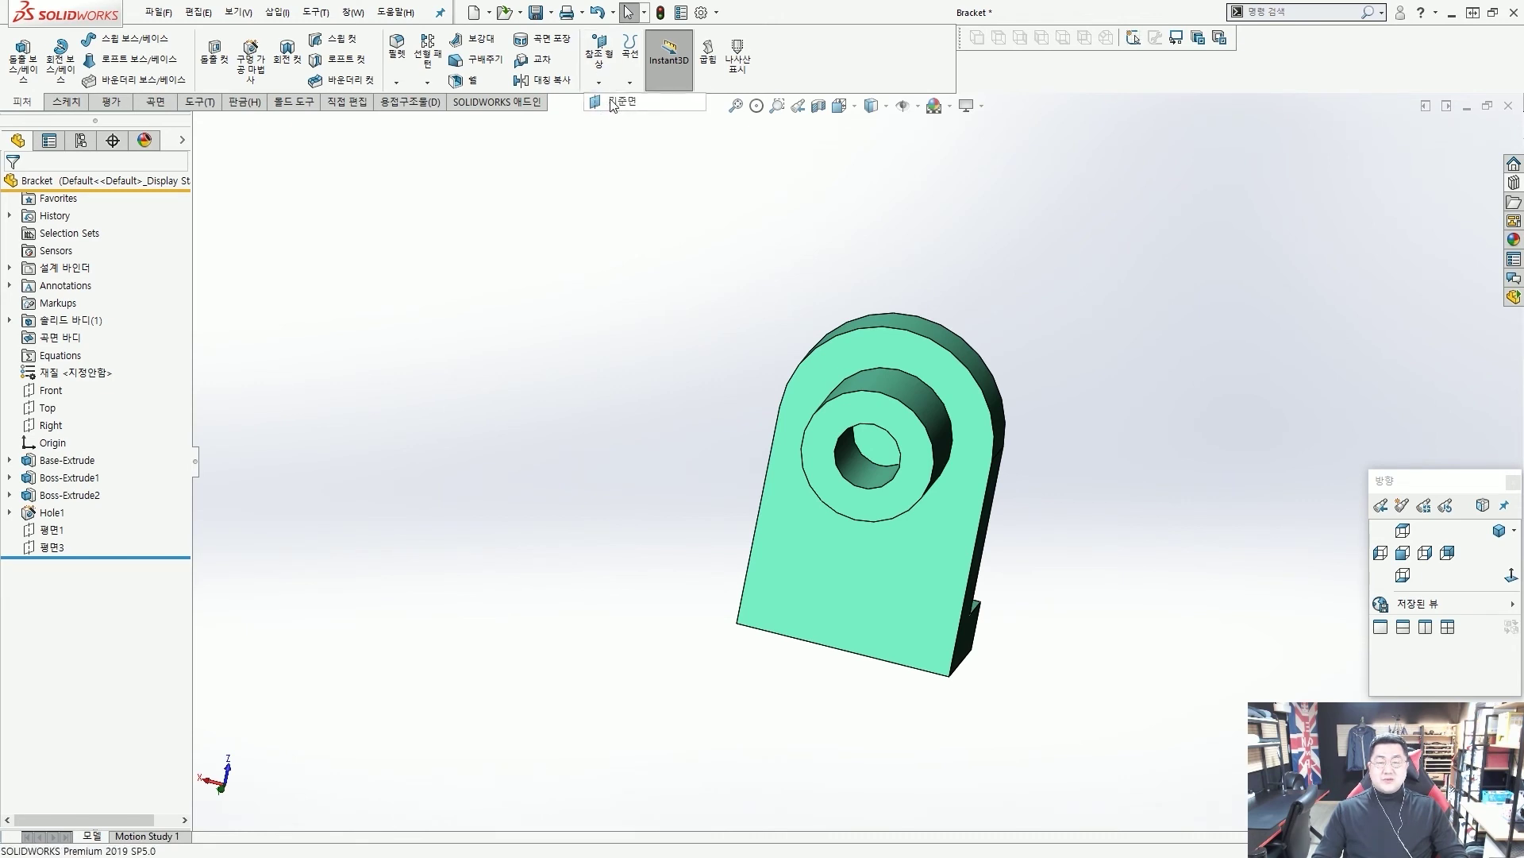
middle_click_drag(619, 251, 822, 452)
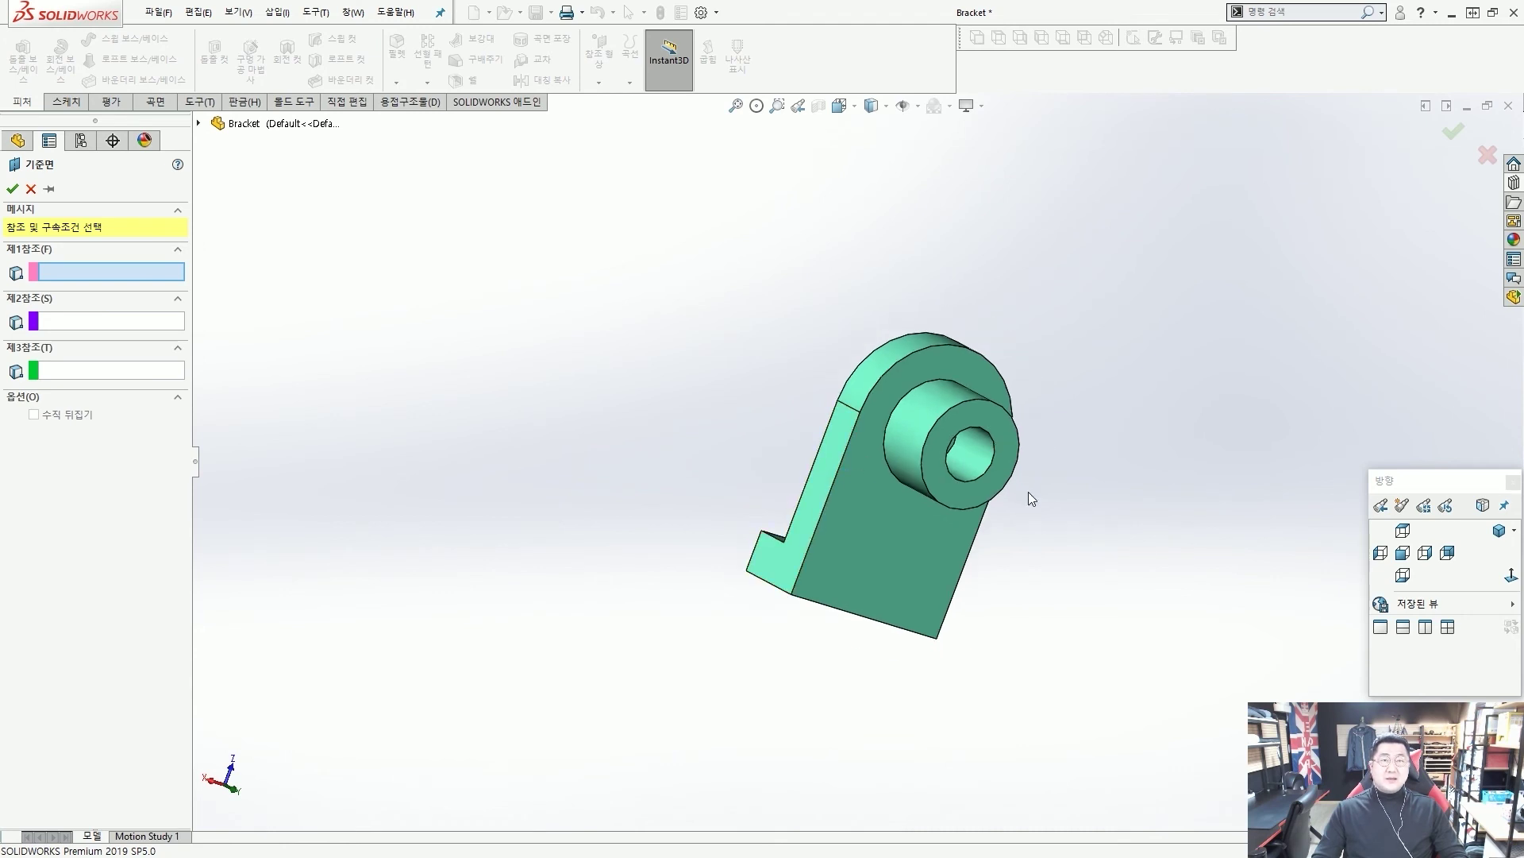
scroll(1001, 488, "down", 2)
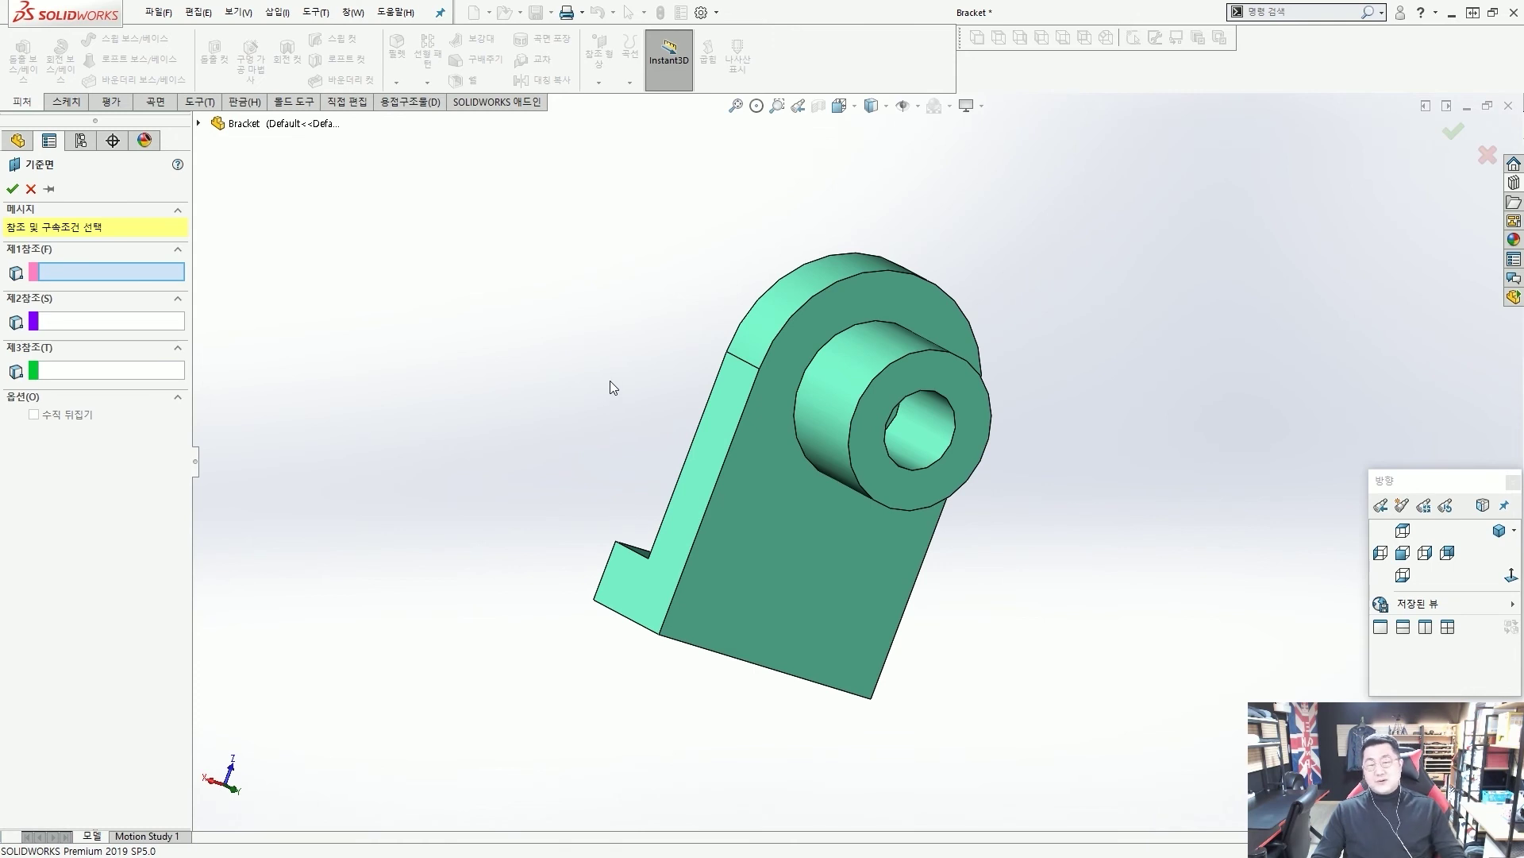
middle_click_drag(626, 350, 616, 327)
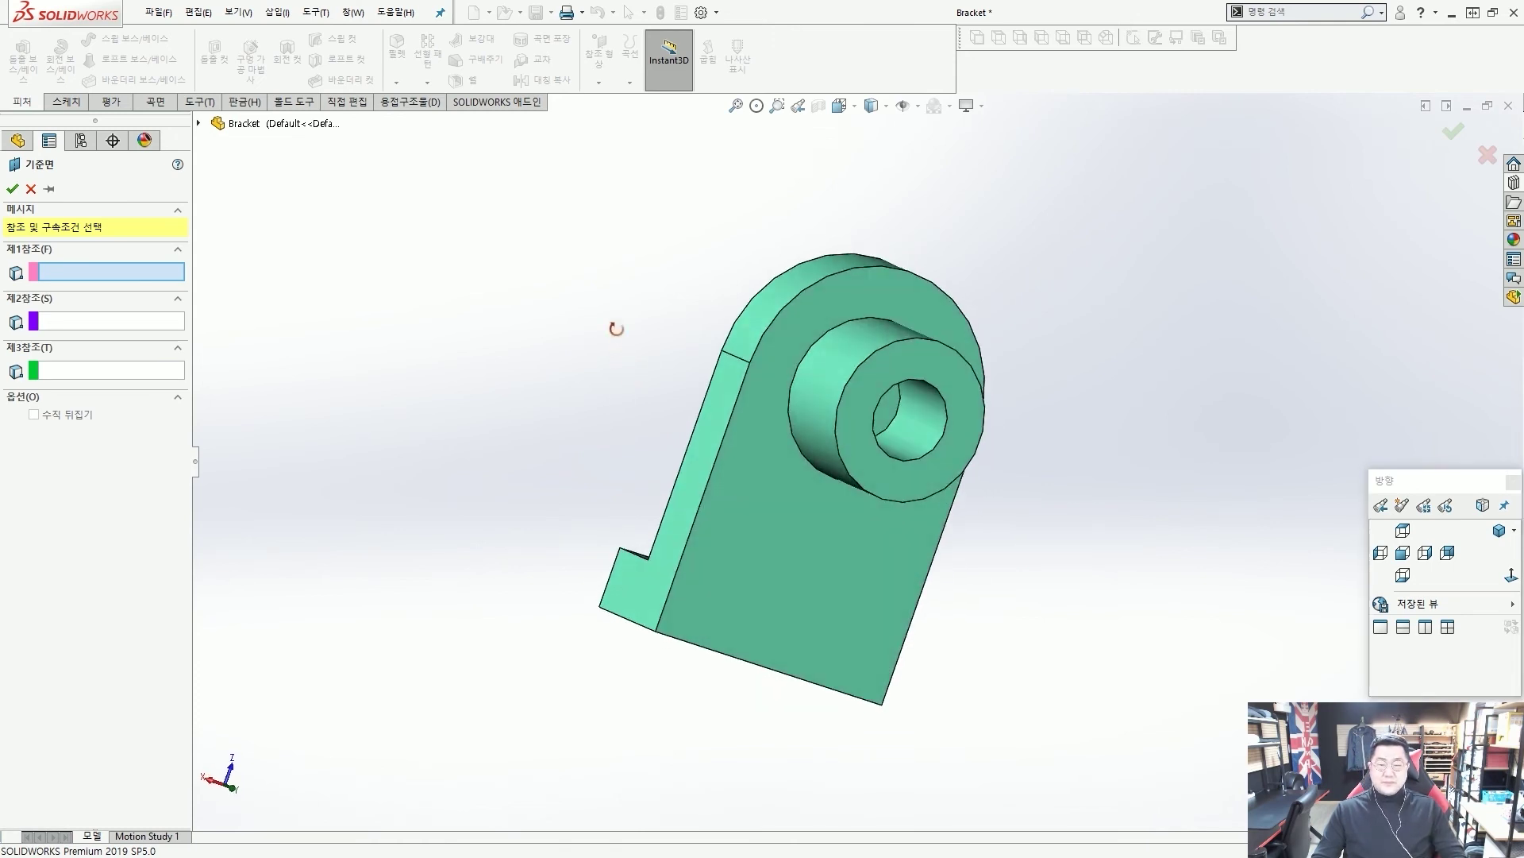
left_click(724, 395)
middle_click_drag(724, 396, 932, 481)
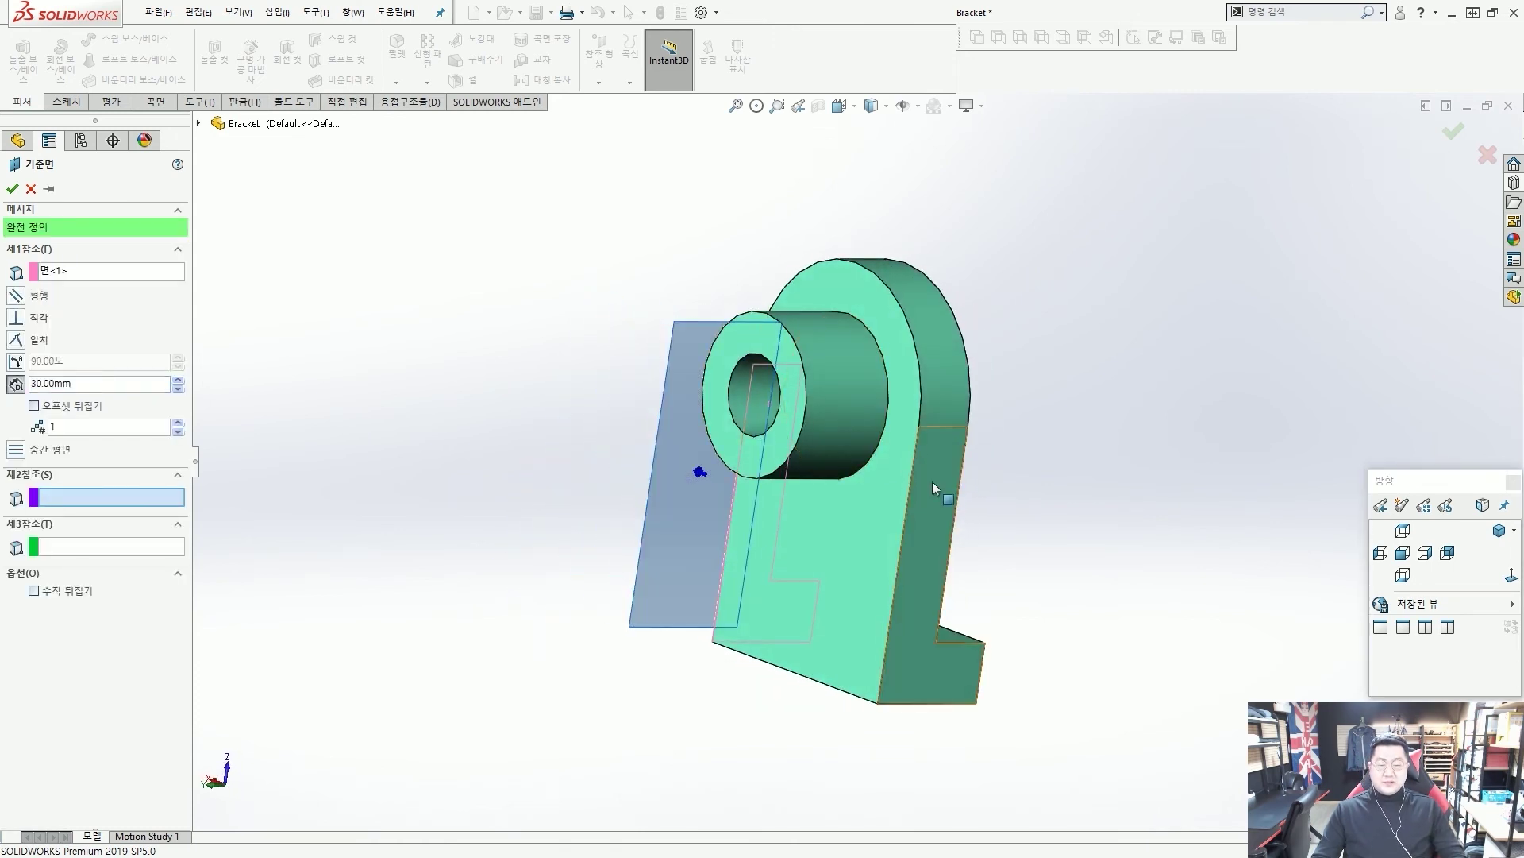
left_click(932, 481)
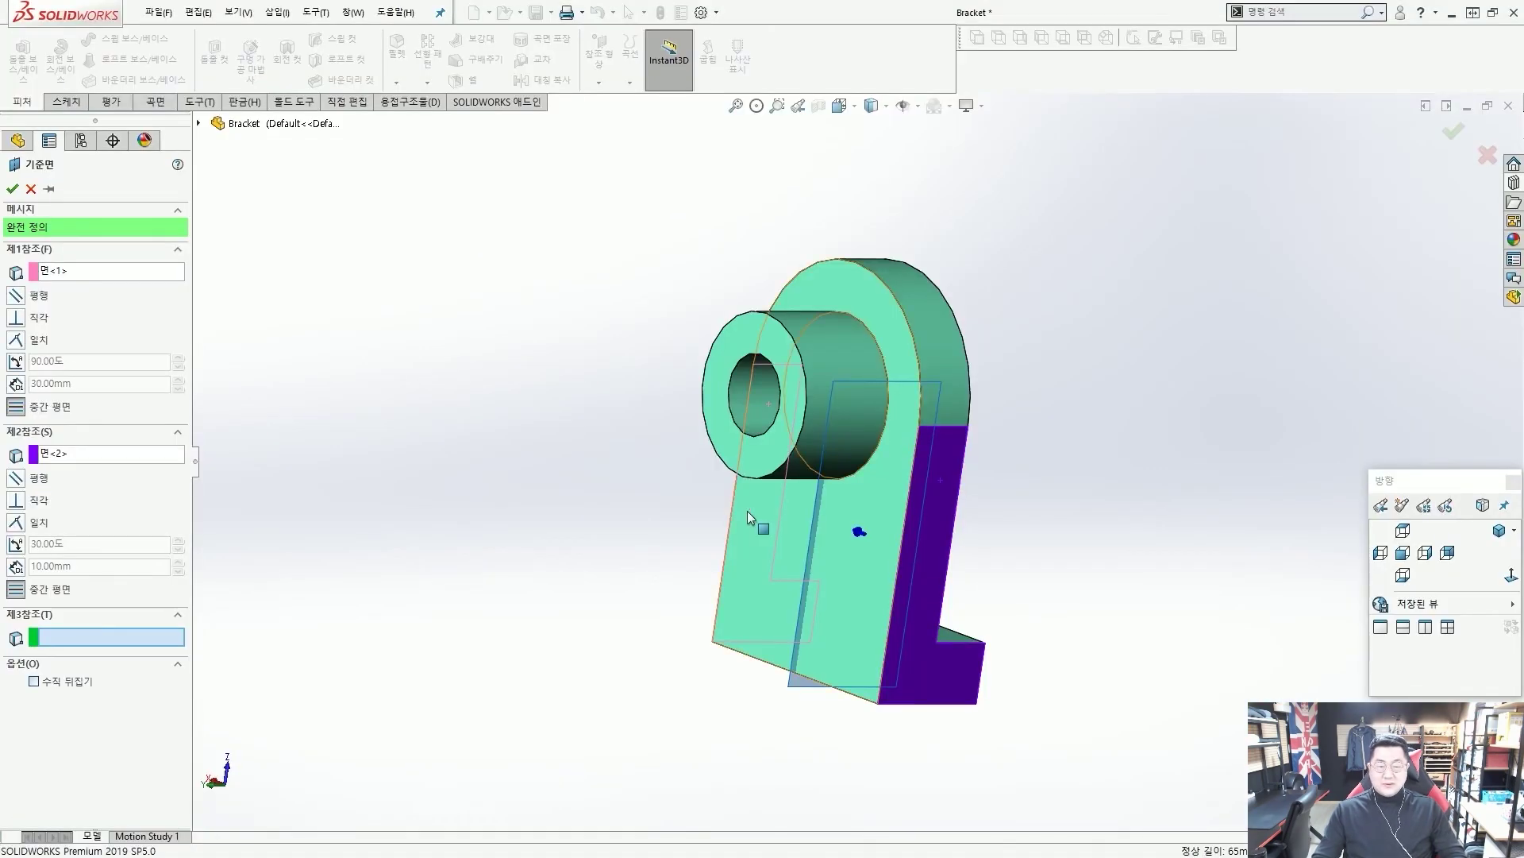
middle_click_drag(747, 512, 605, 505)
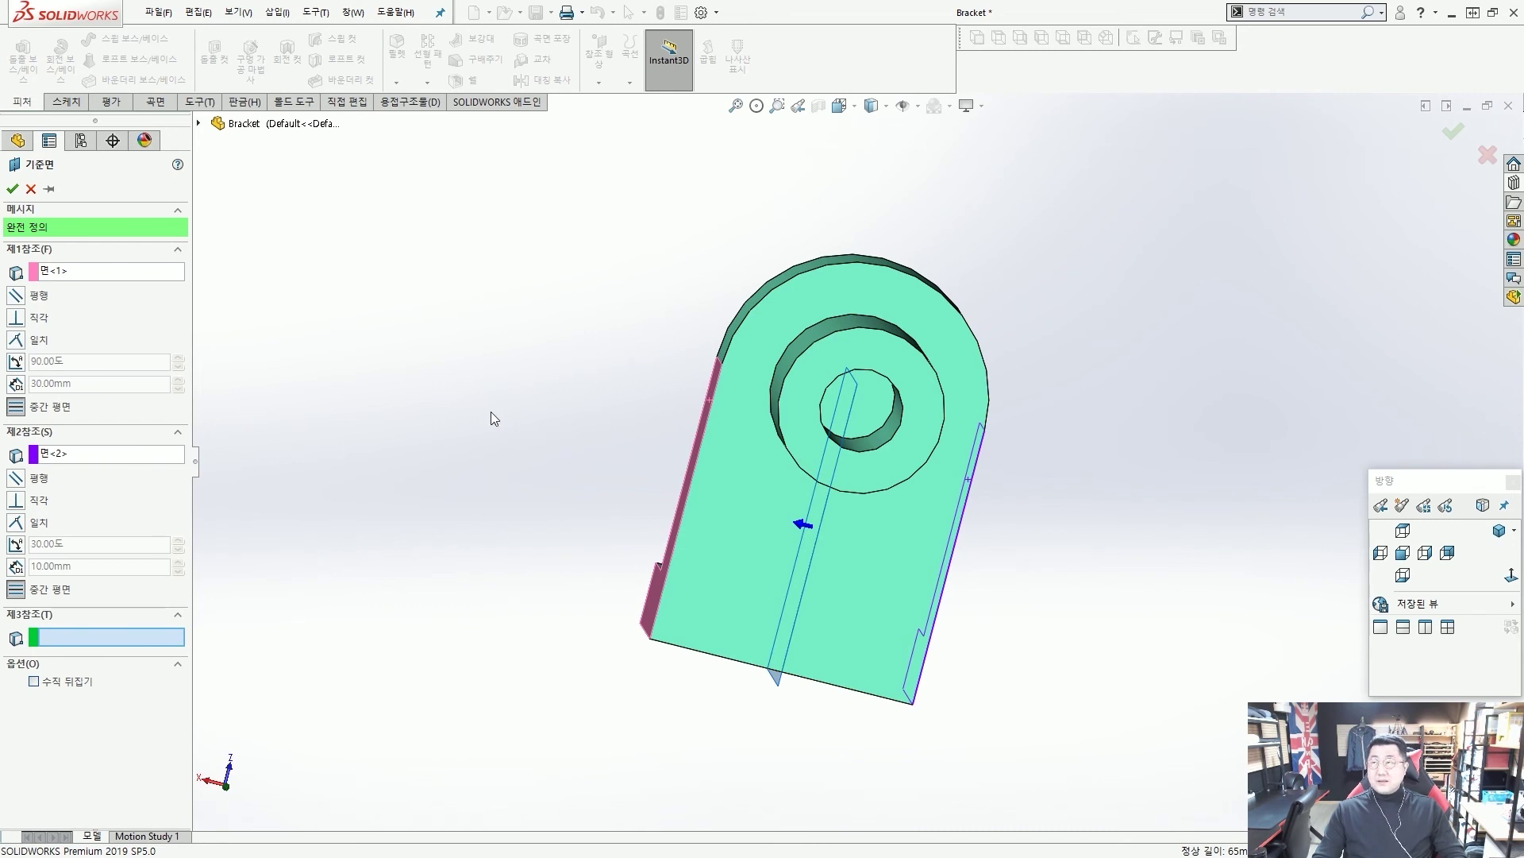
Step: Remove both side-face references from the new plane's definition
left_click(87, 454)
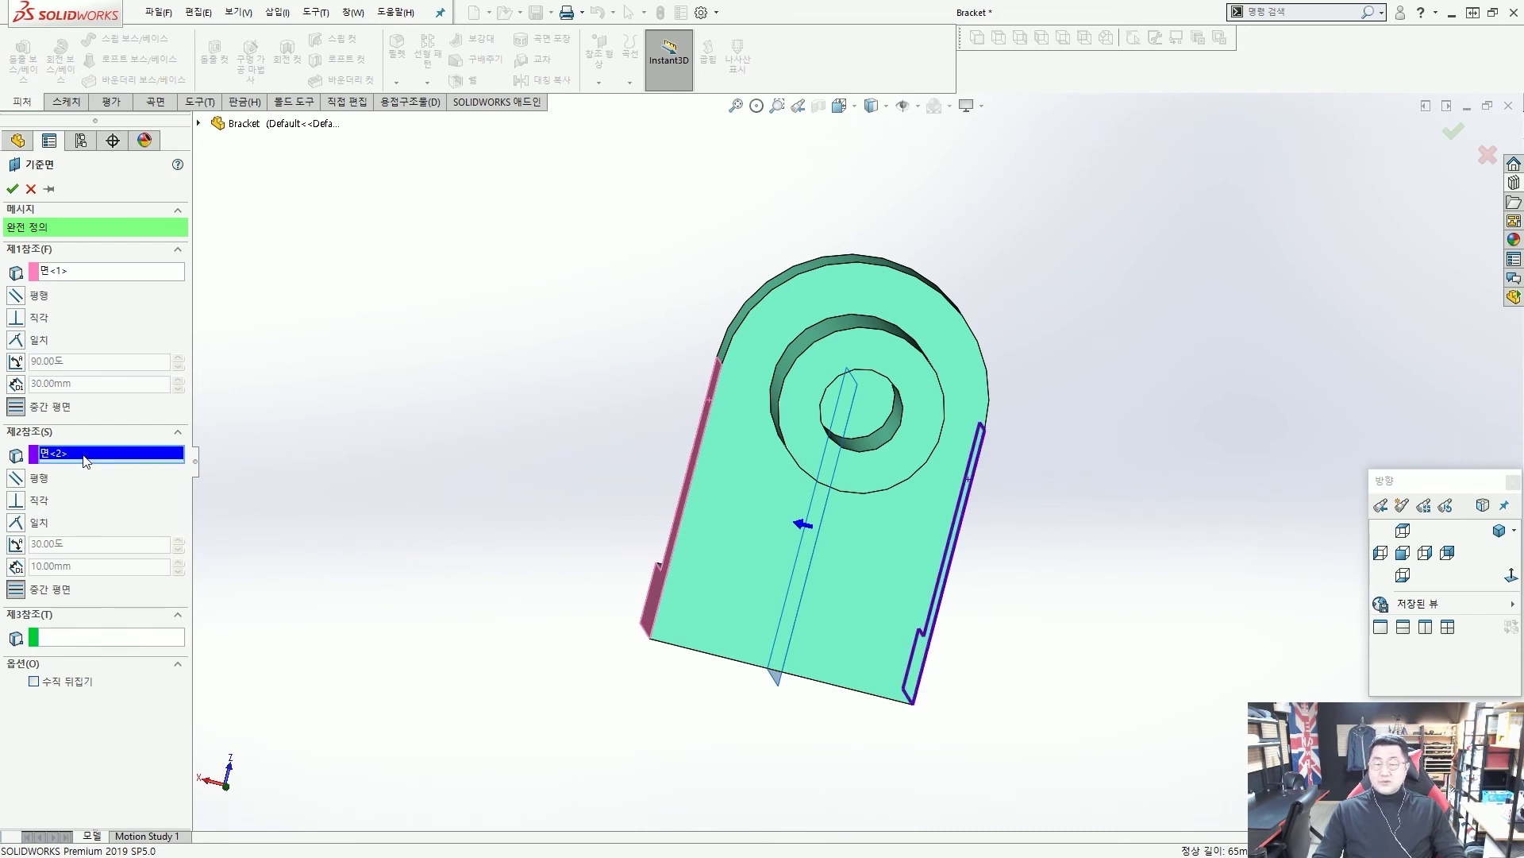
key("Delete")
left_click(77, 274)
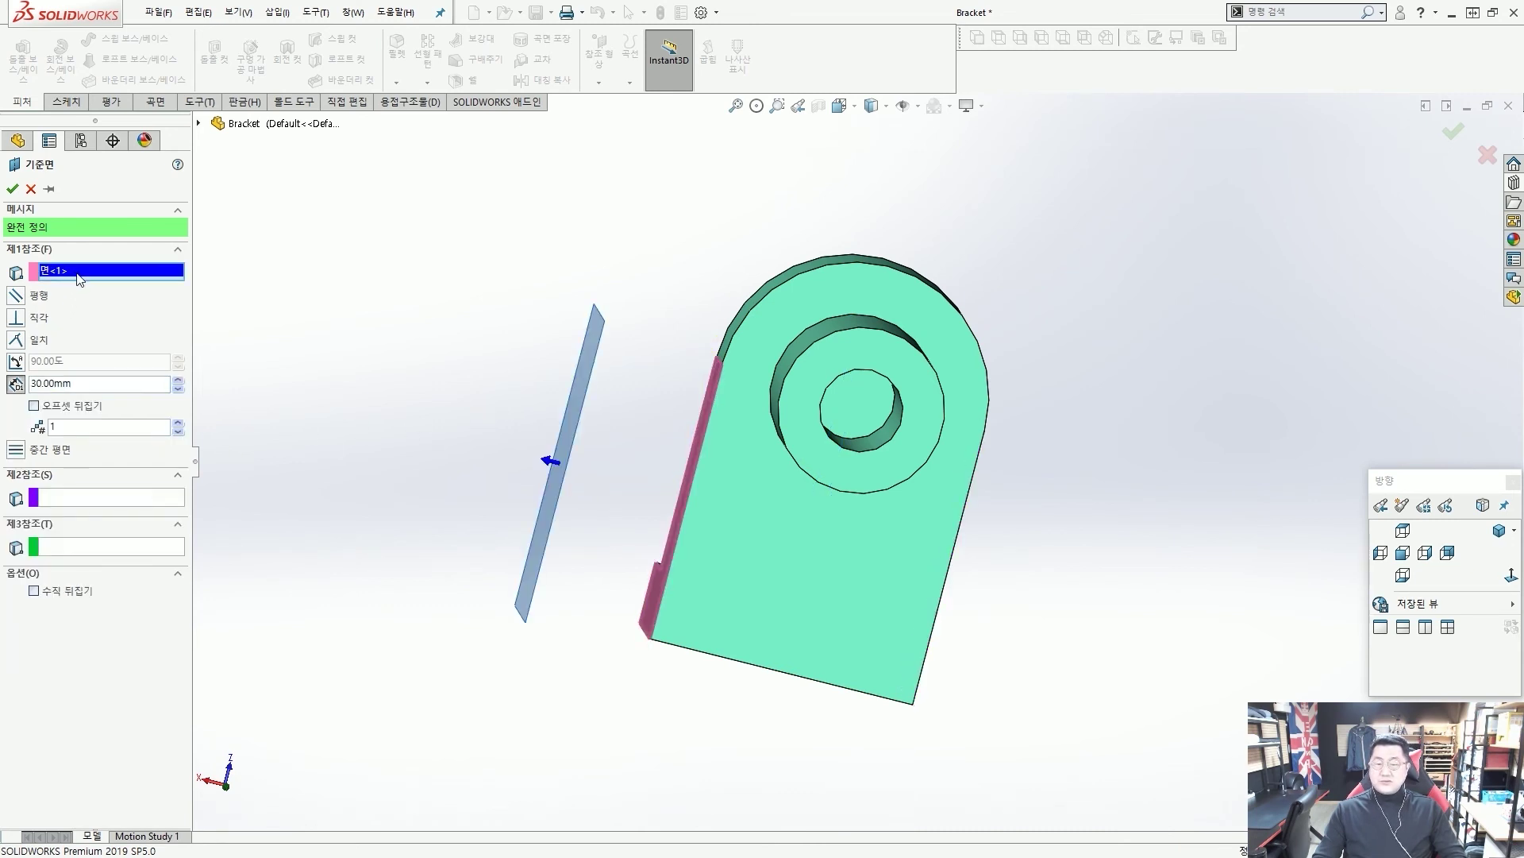
key("Delete")
Step: Define the plane parallel to the screen through the upper corner vertex of the plate's lipped end, offset 50 mm
middle_click_drag(816, 602, 646, 432)
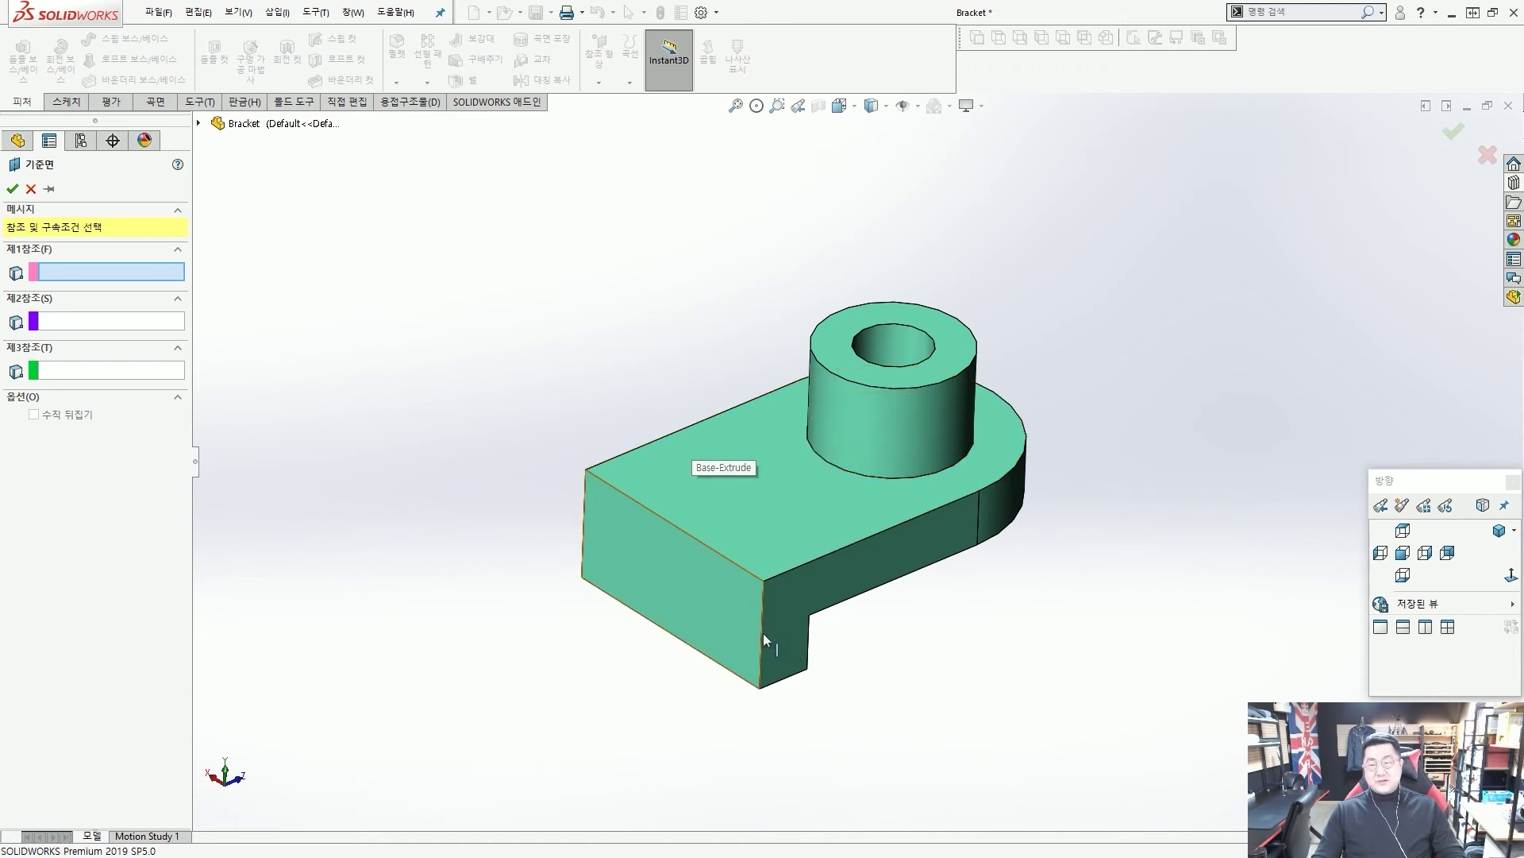
scroll(771, 593, "down", 6)
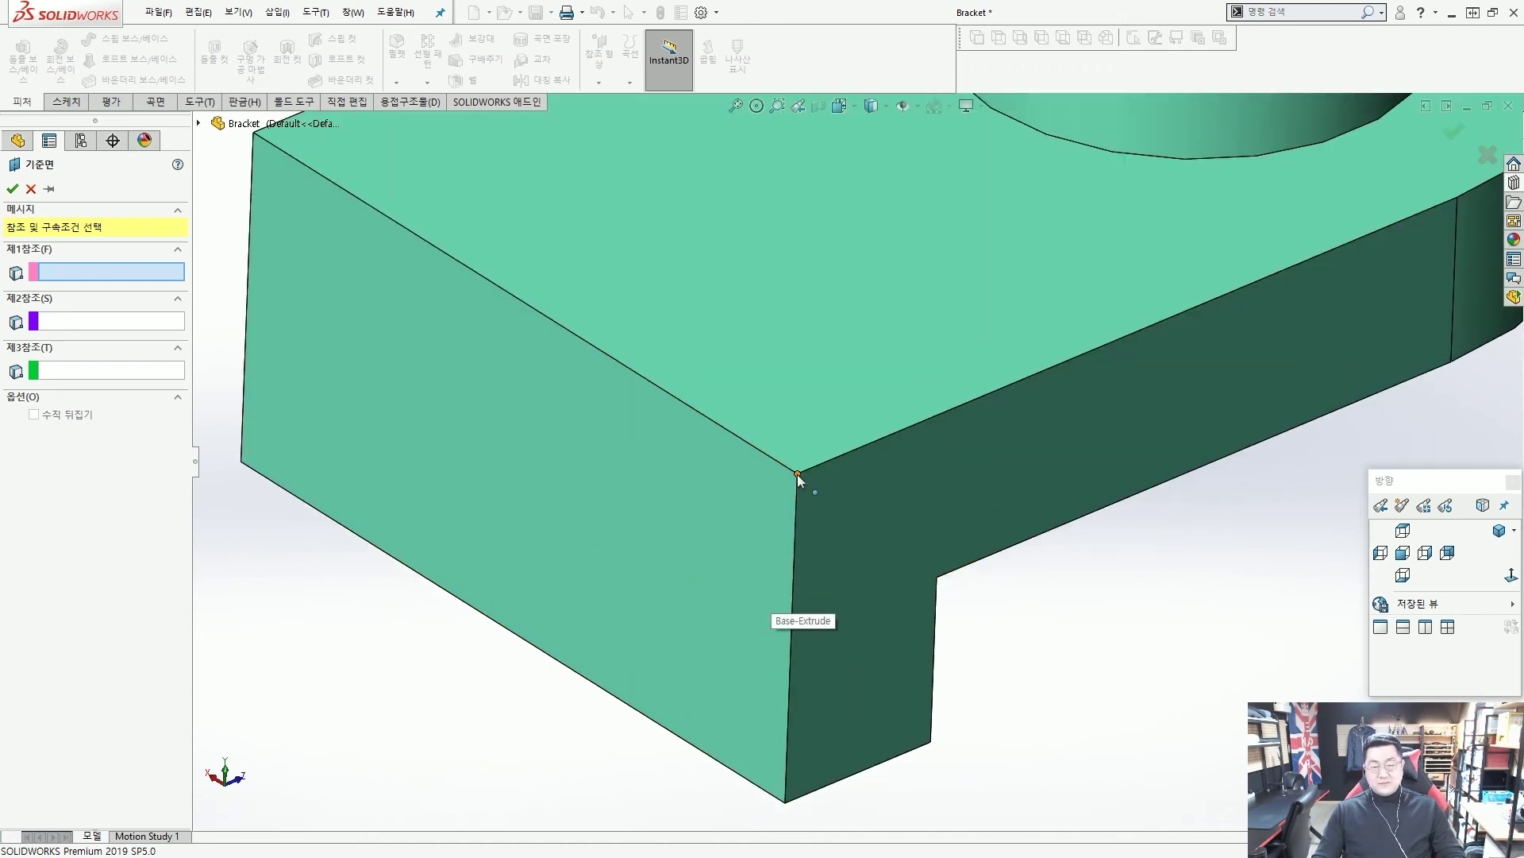
left_click(797, 474)
scroll(797, 474, "up", 6)
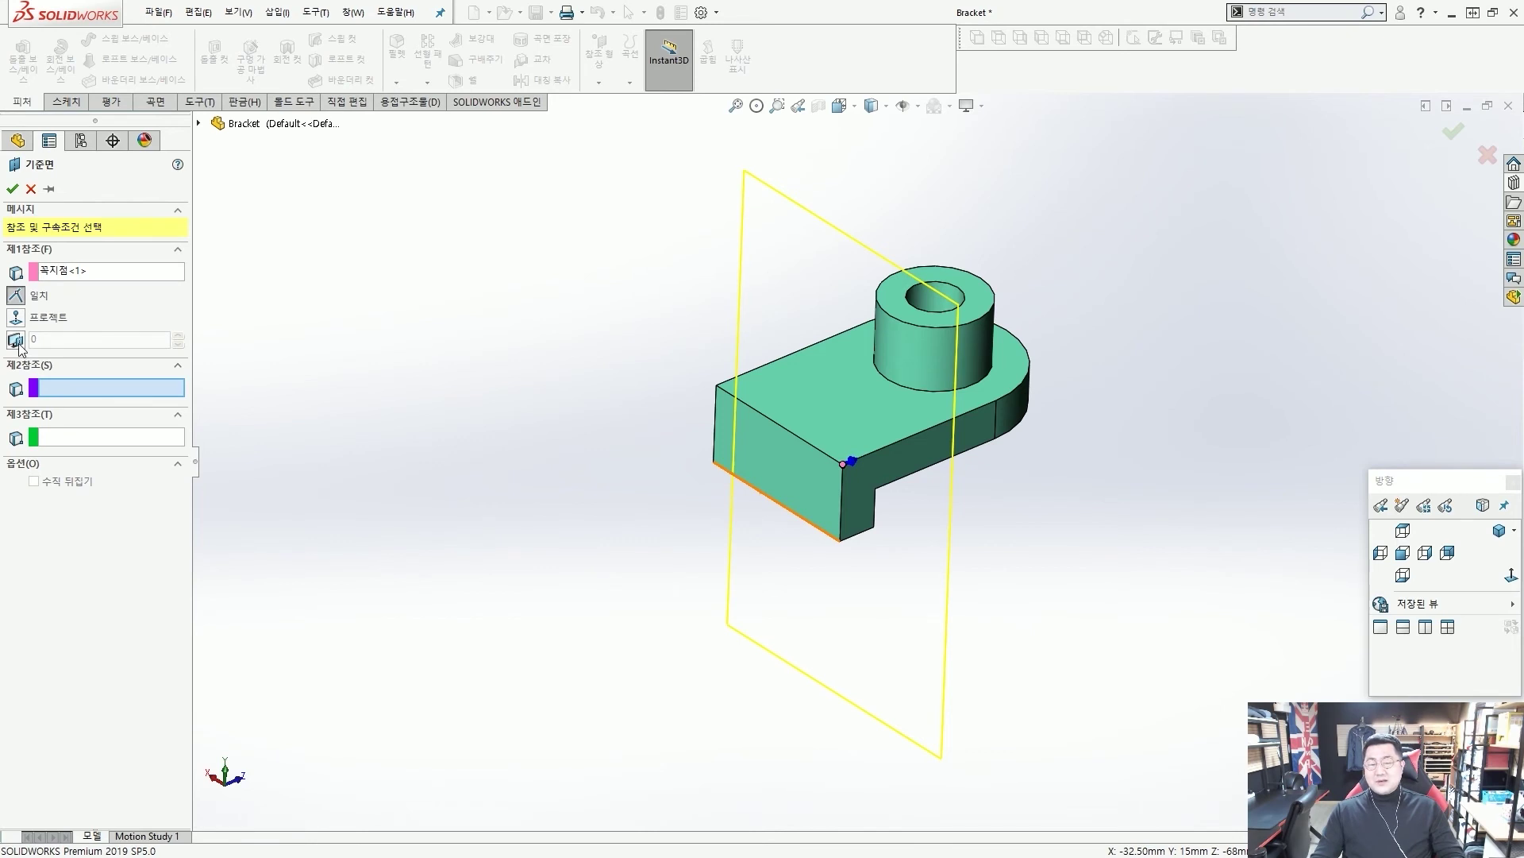
left_click(16, 341)
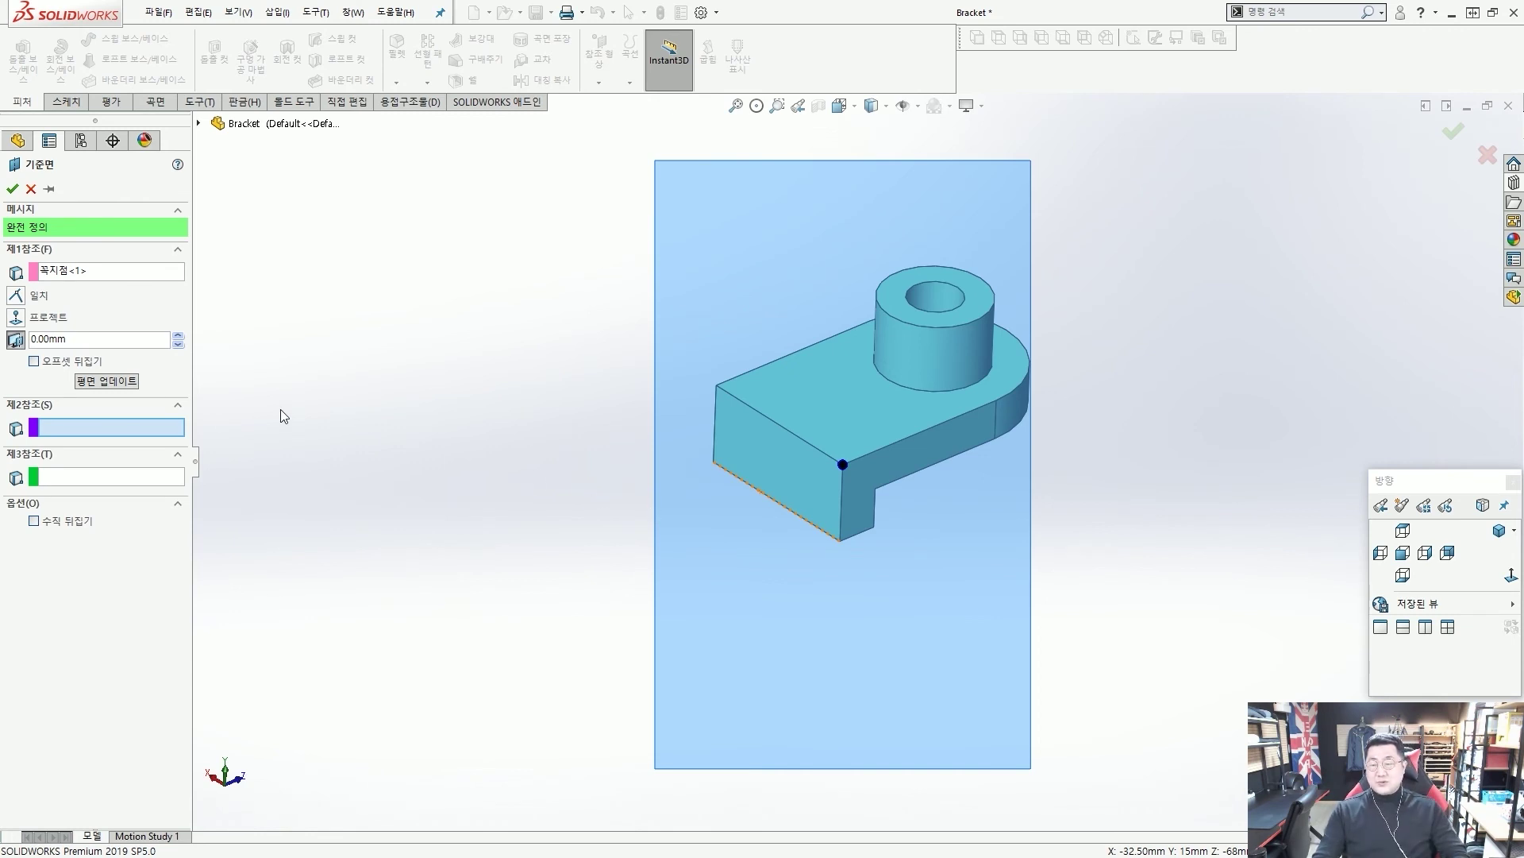
left_click(71, 339)
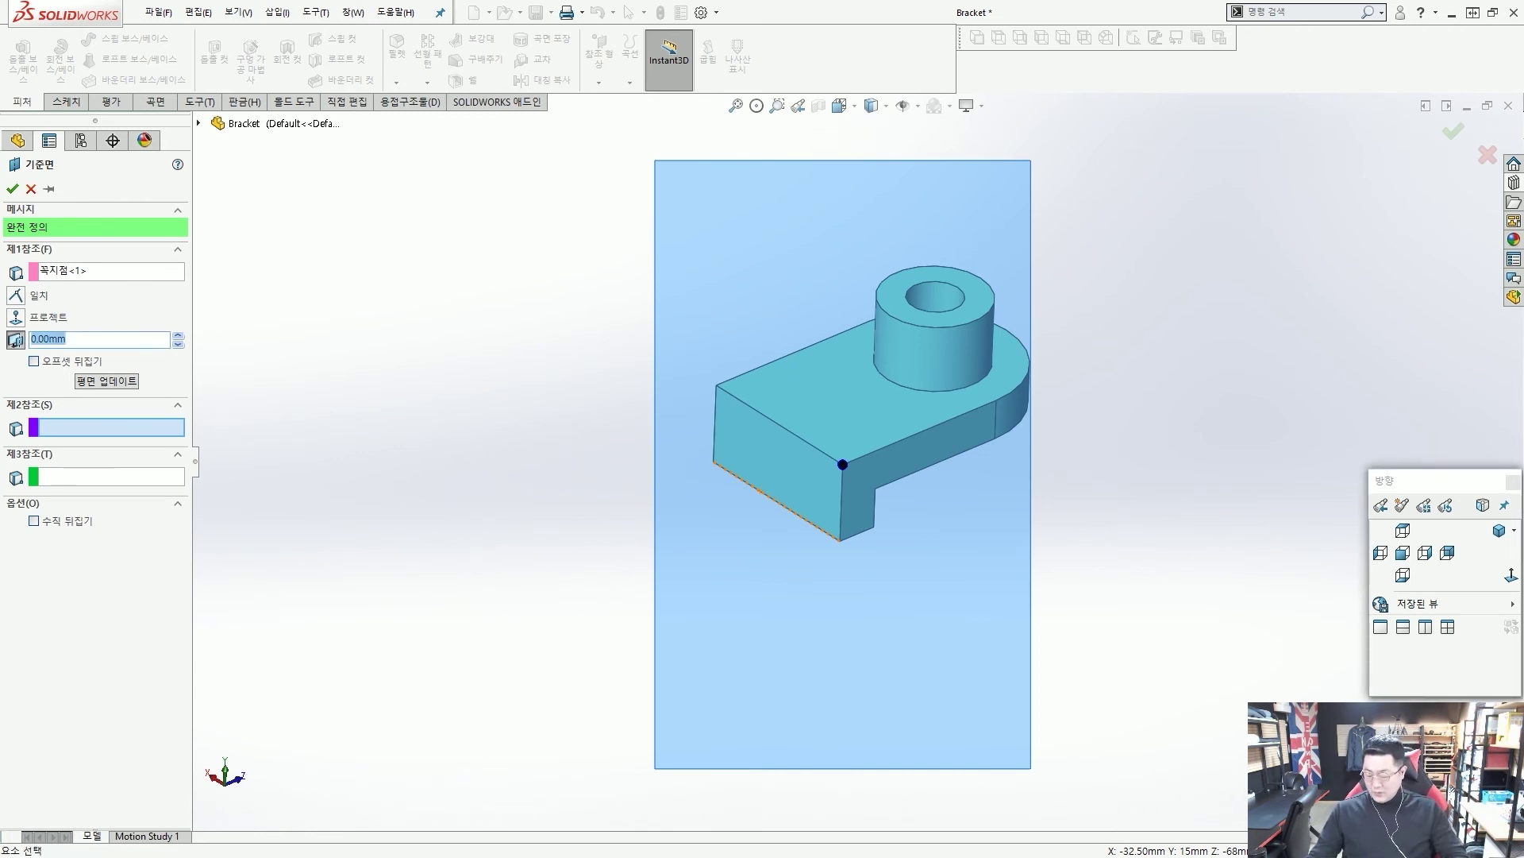
type("50")
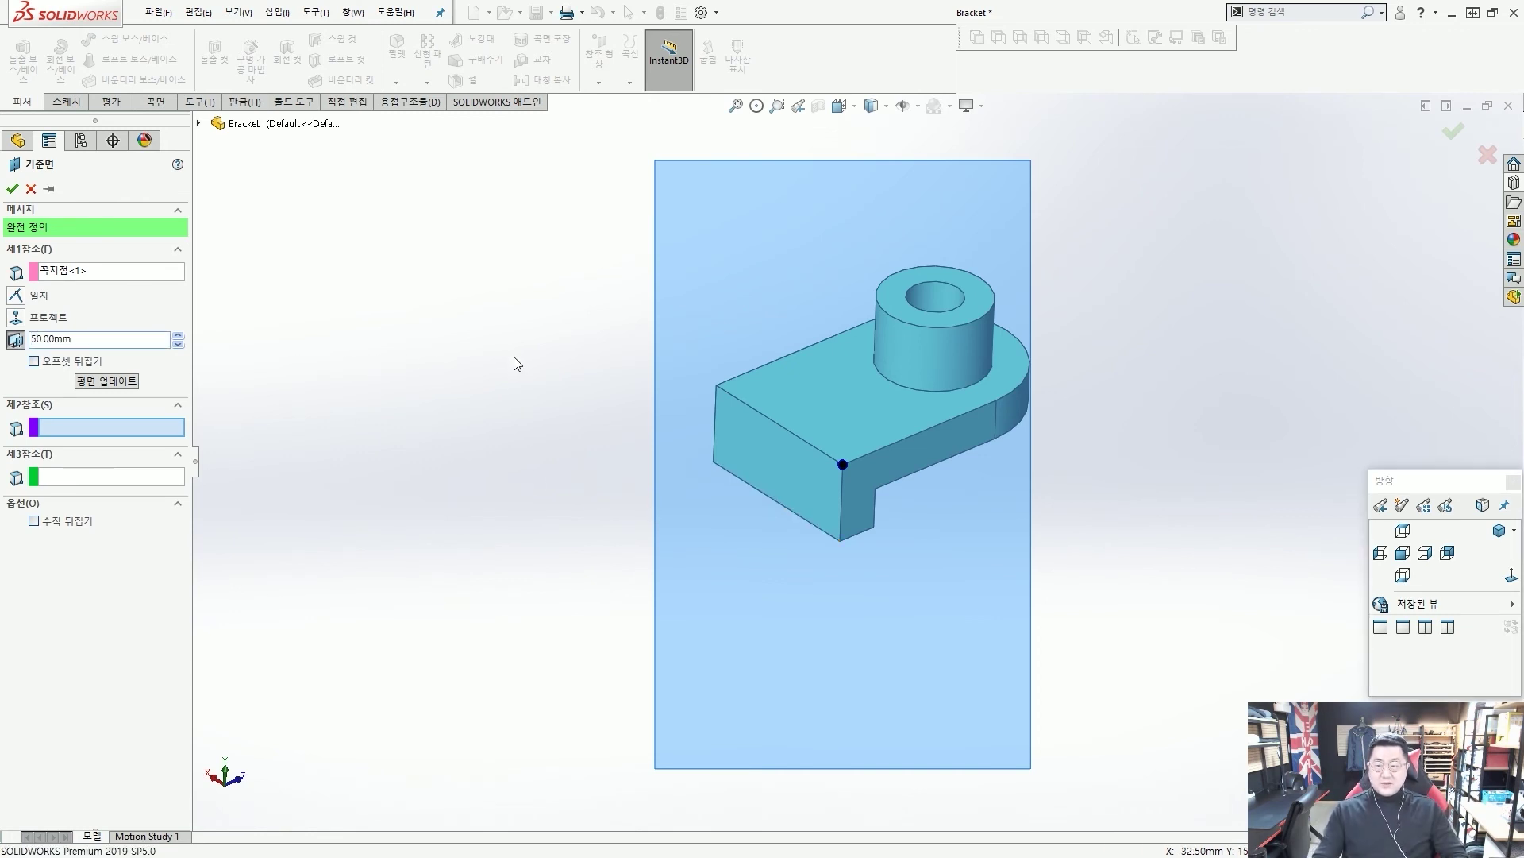
Step: Check the 50 mm offset from the side, accept the screen-parallel plane and show the model in isometric view
middle_click_drag(513, 361, 691, 383)
mouse_move(1047, 477)
left_mouse_down()
mouse_move(1183, 484)
mouse_move(1156, 493)
left_mouse_up()
left_click_drag(1049, 474, 1075, 499)
key("Escape")
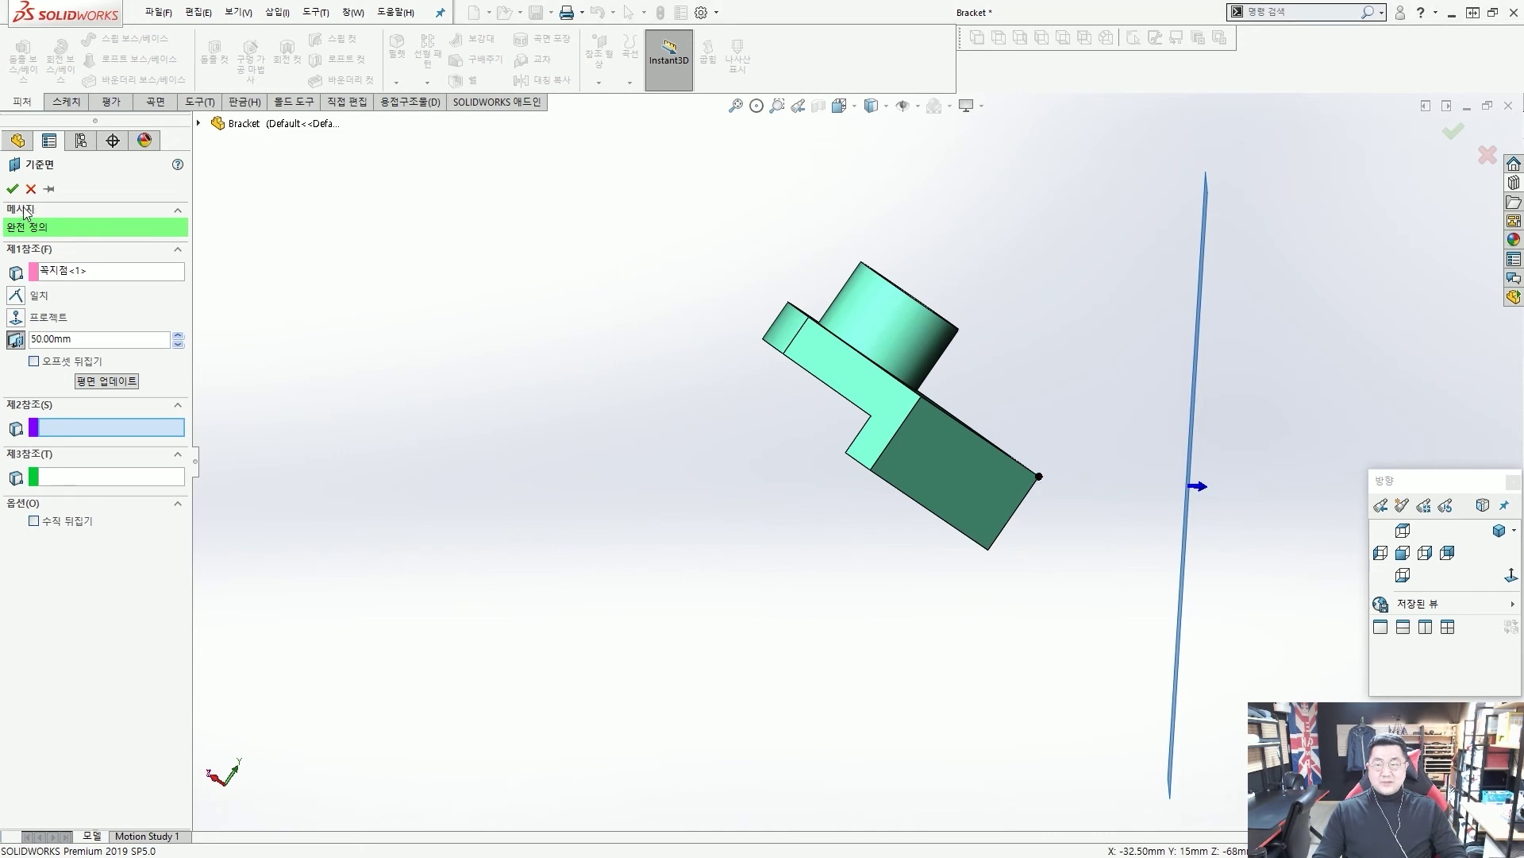
right_click(554, 337)
key("ctrl+7")
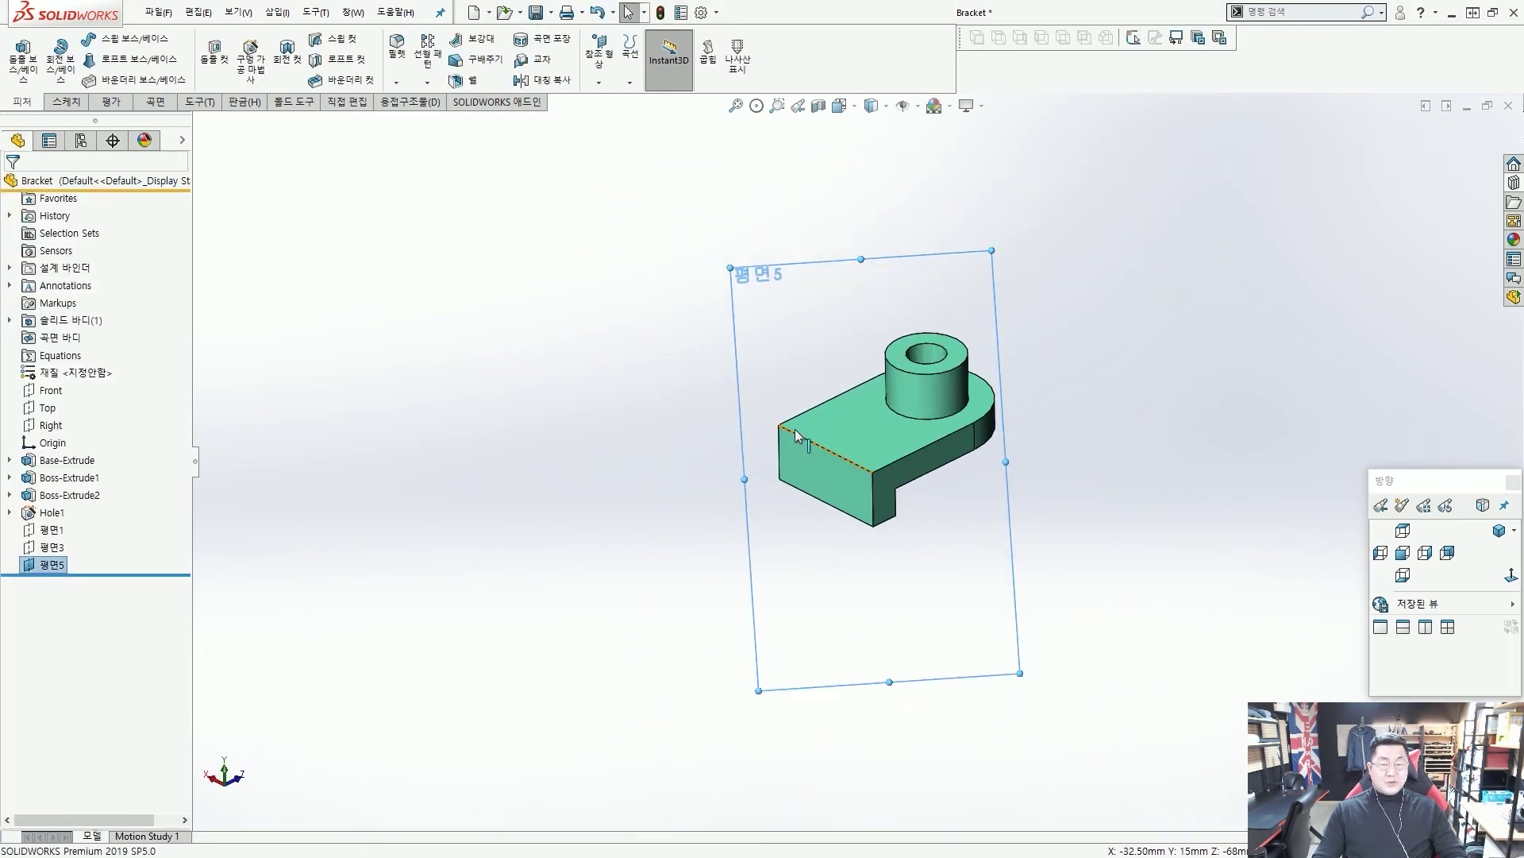
Step: Hide the new screen-parallel plane
middle_click_drag(1011, 442, 956, 416)
left_click(1236, 429)
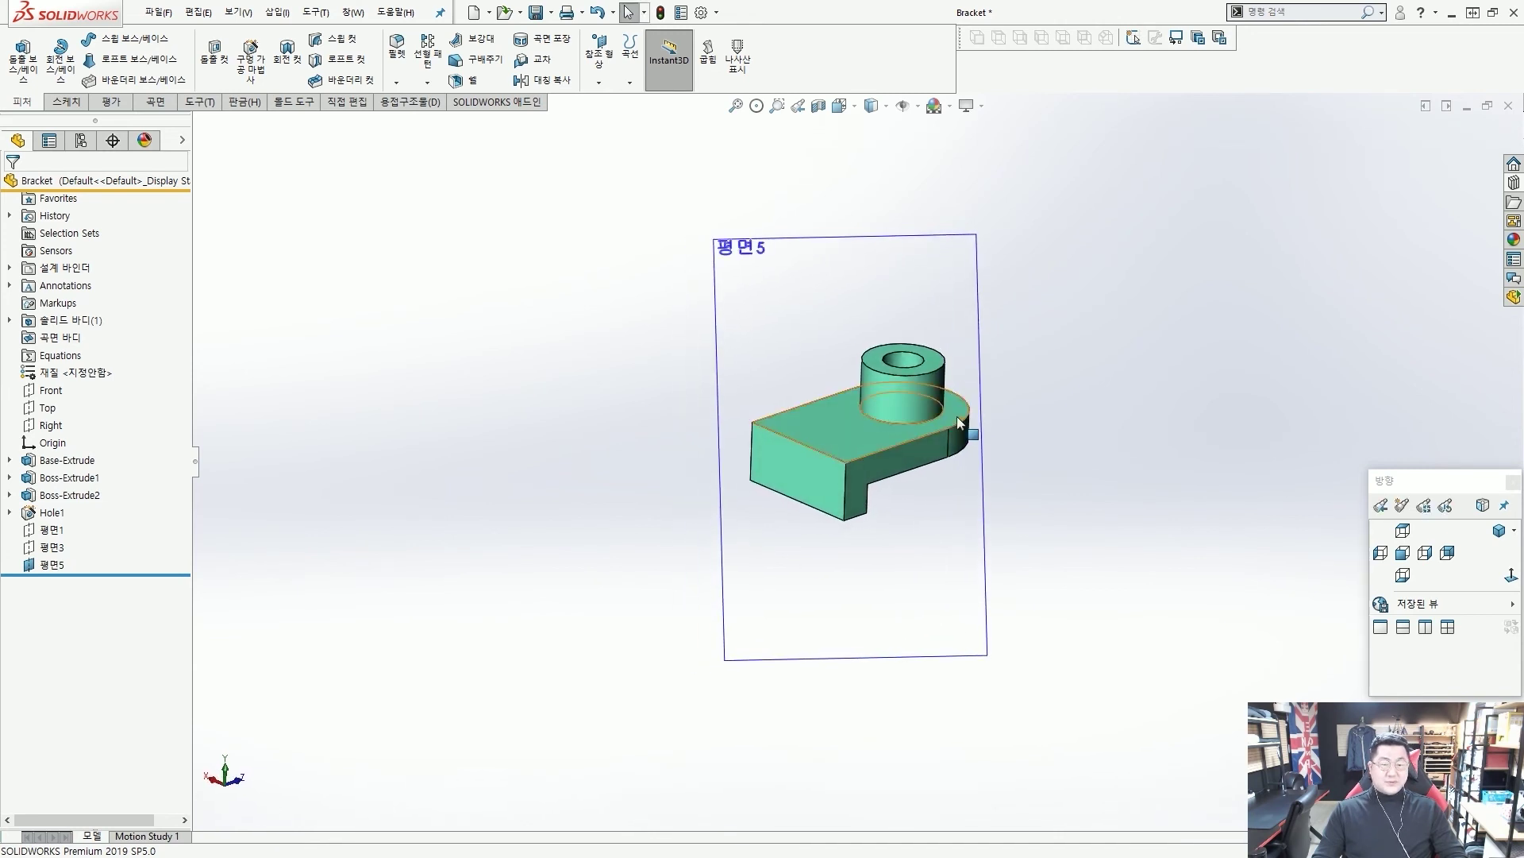
left_click(956, 240)
left_click(1053, 181)
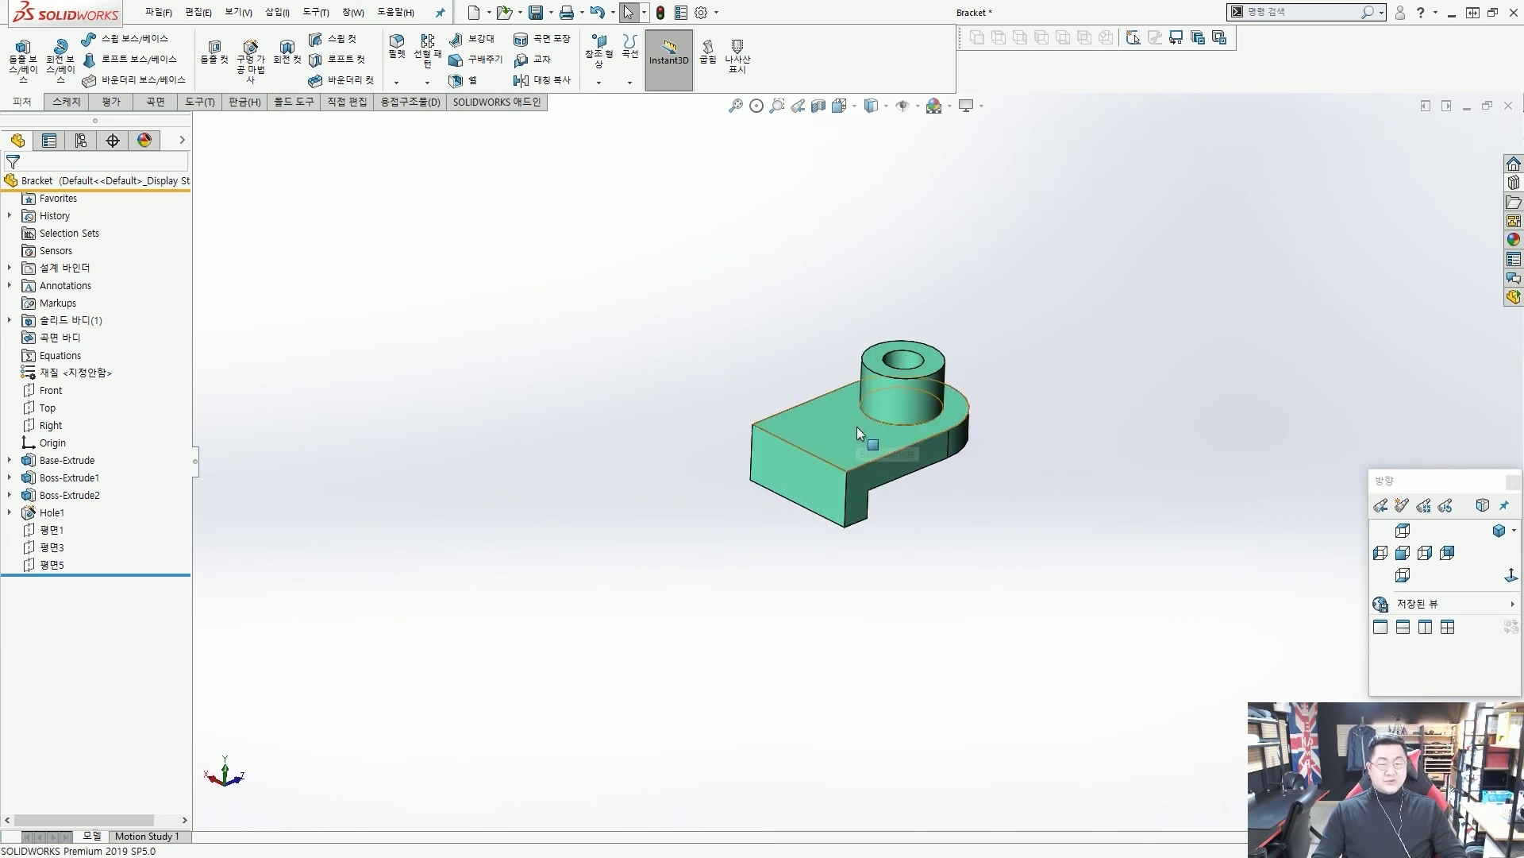
Step: Hide the bracket body and start a sketch on the Front plane
key("Tab")
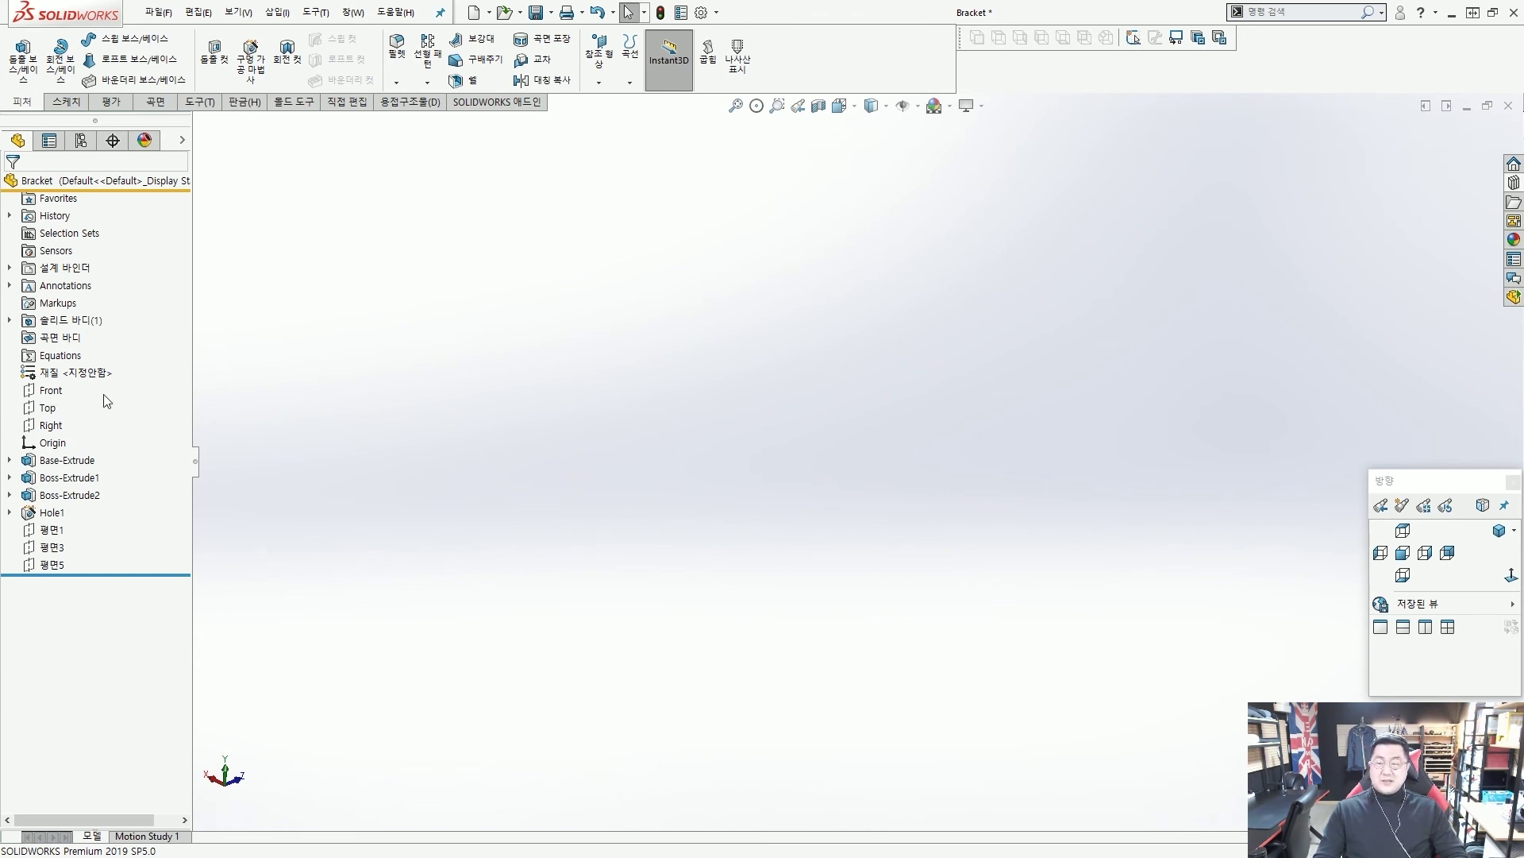
left_click(51, 391)
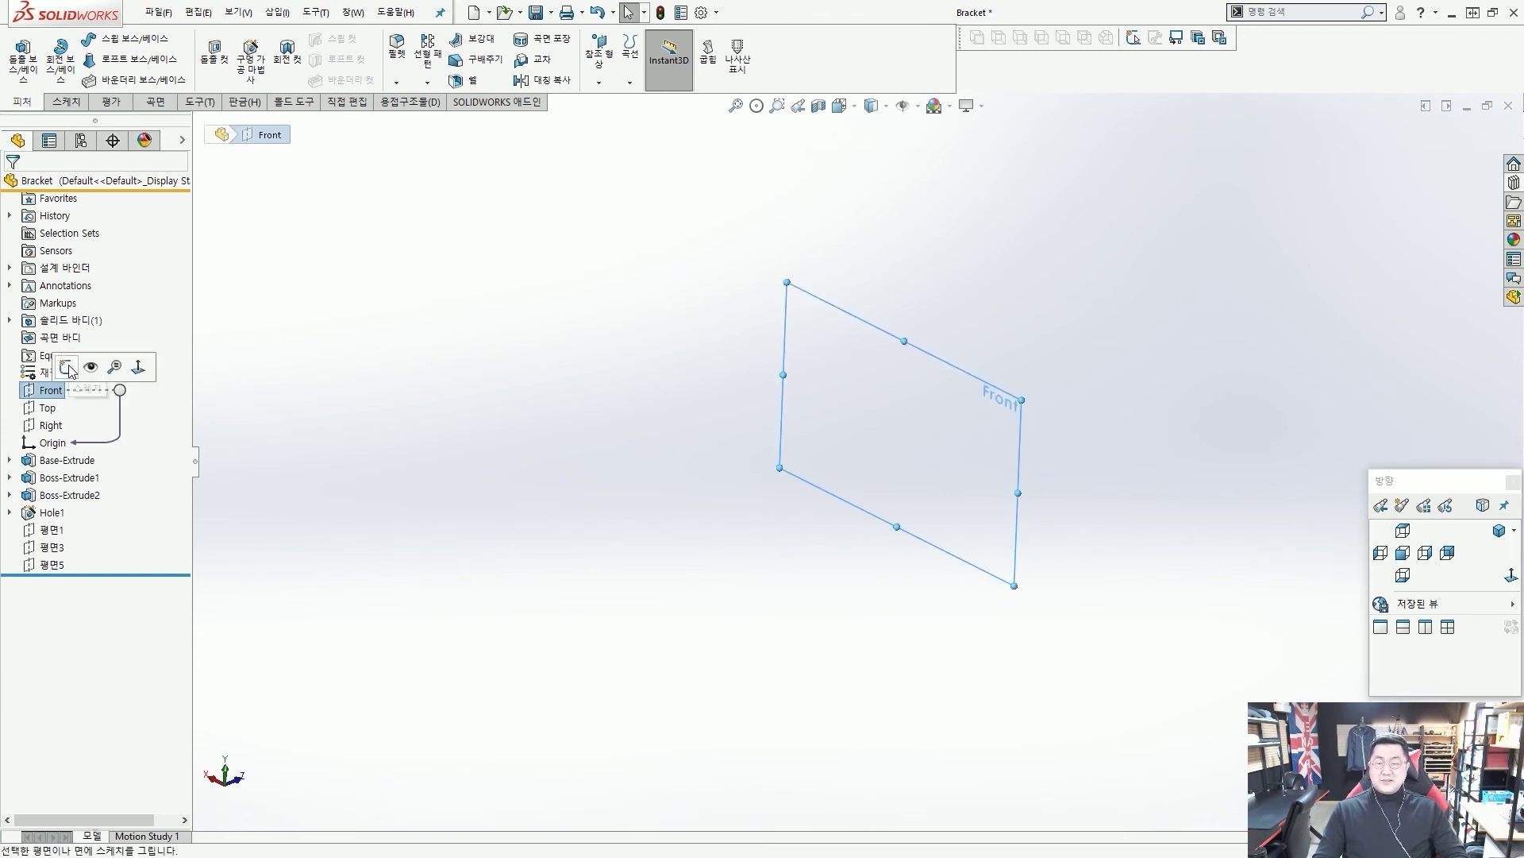
left_click(67, 366)
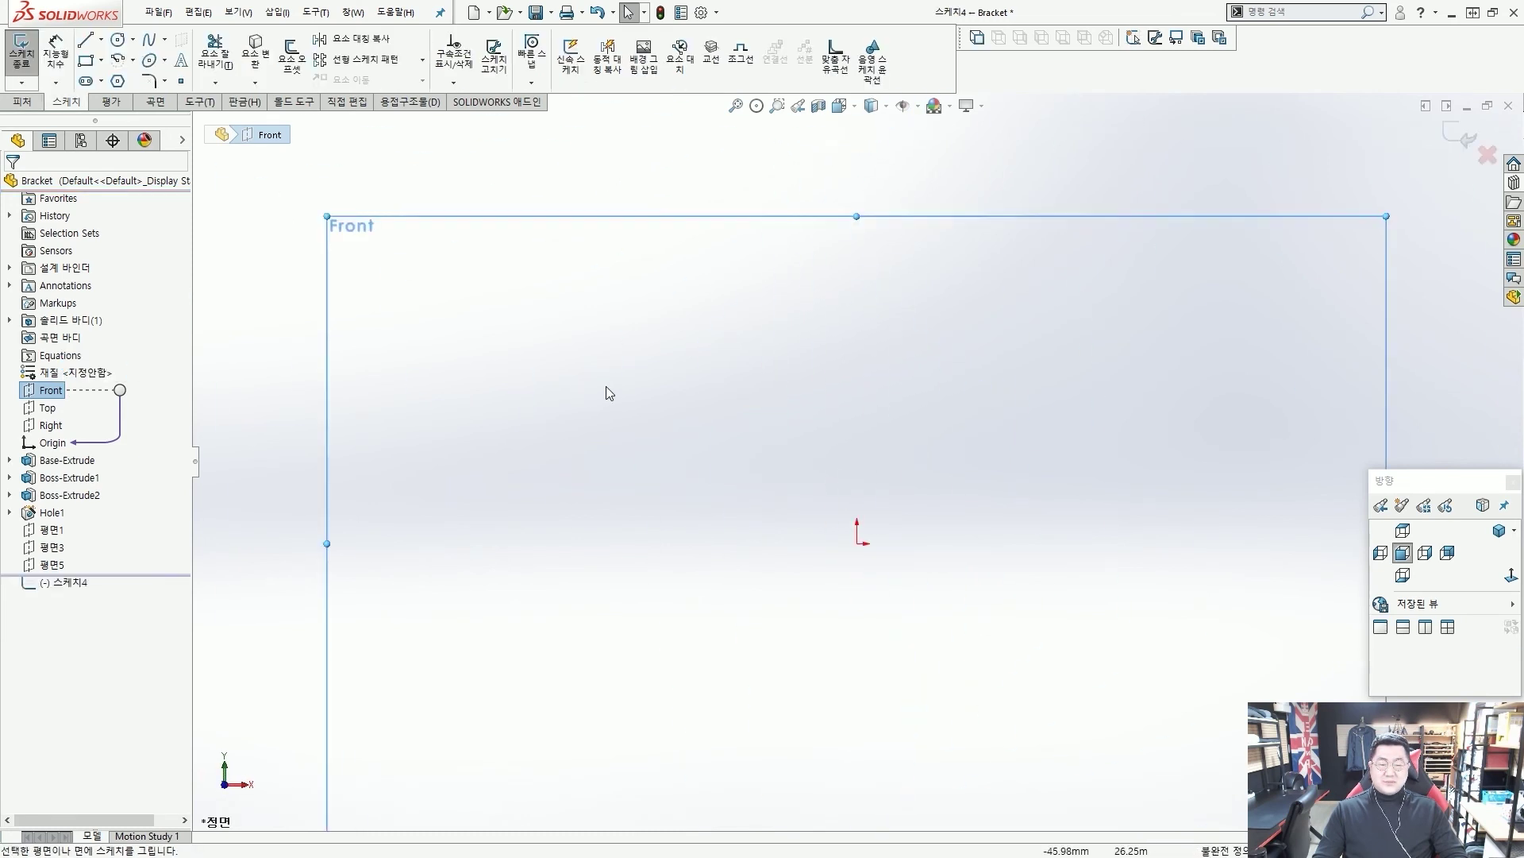
Step: Draw a horizontal line 100 mm long starting at the origin
left_click(86, 45)
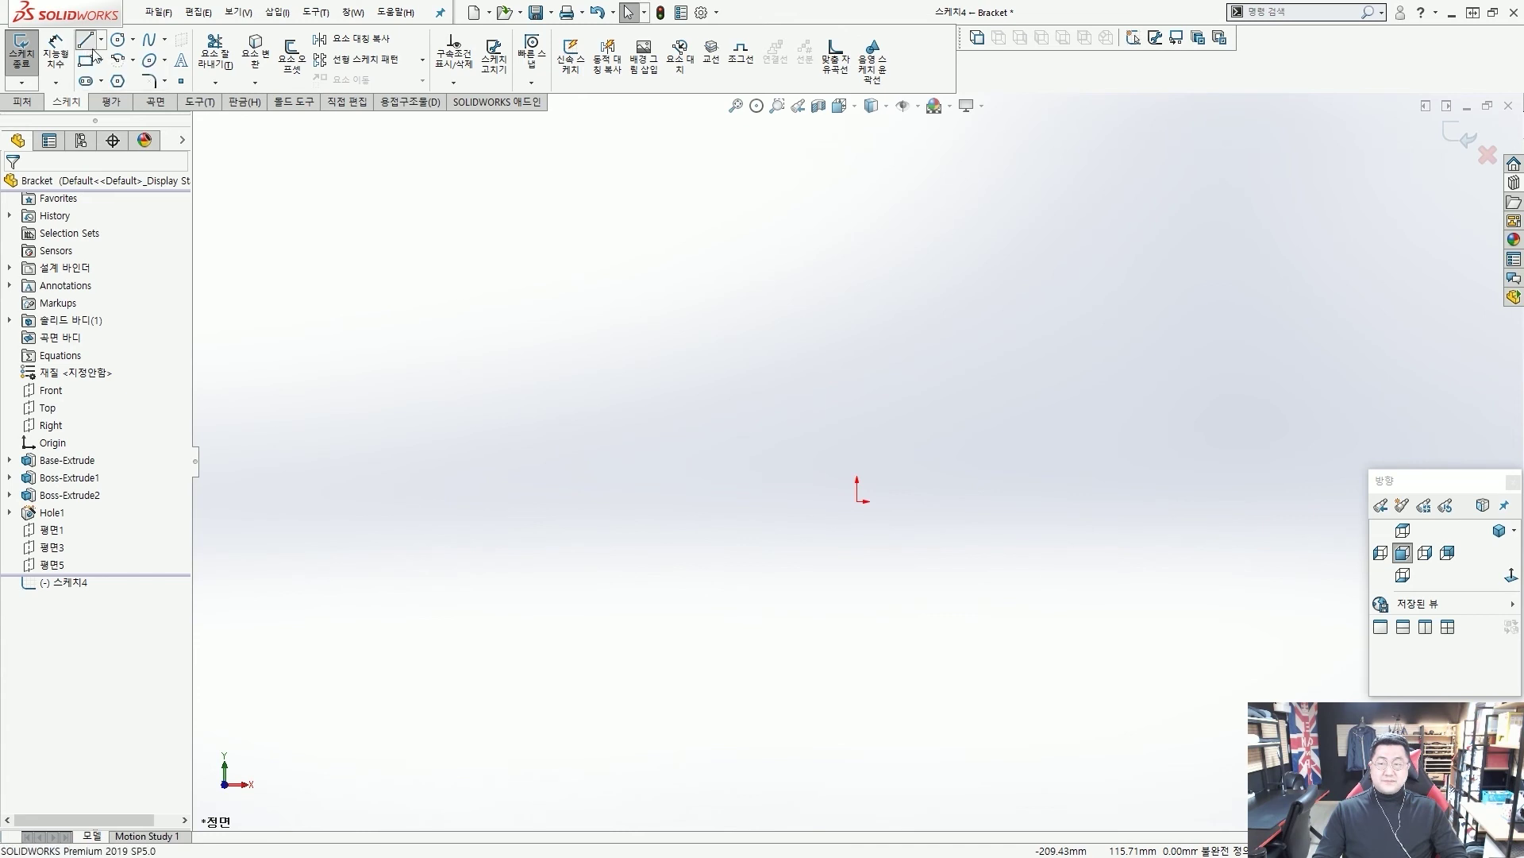
scroll(850, 450, "down", 3)
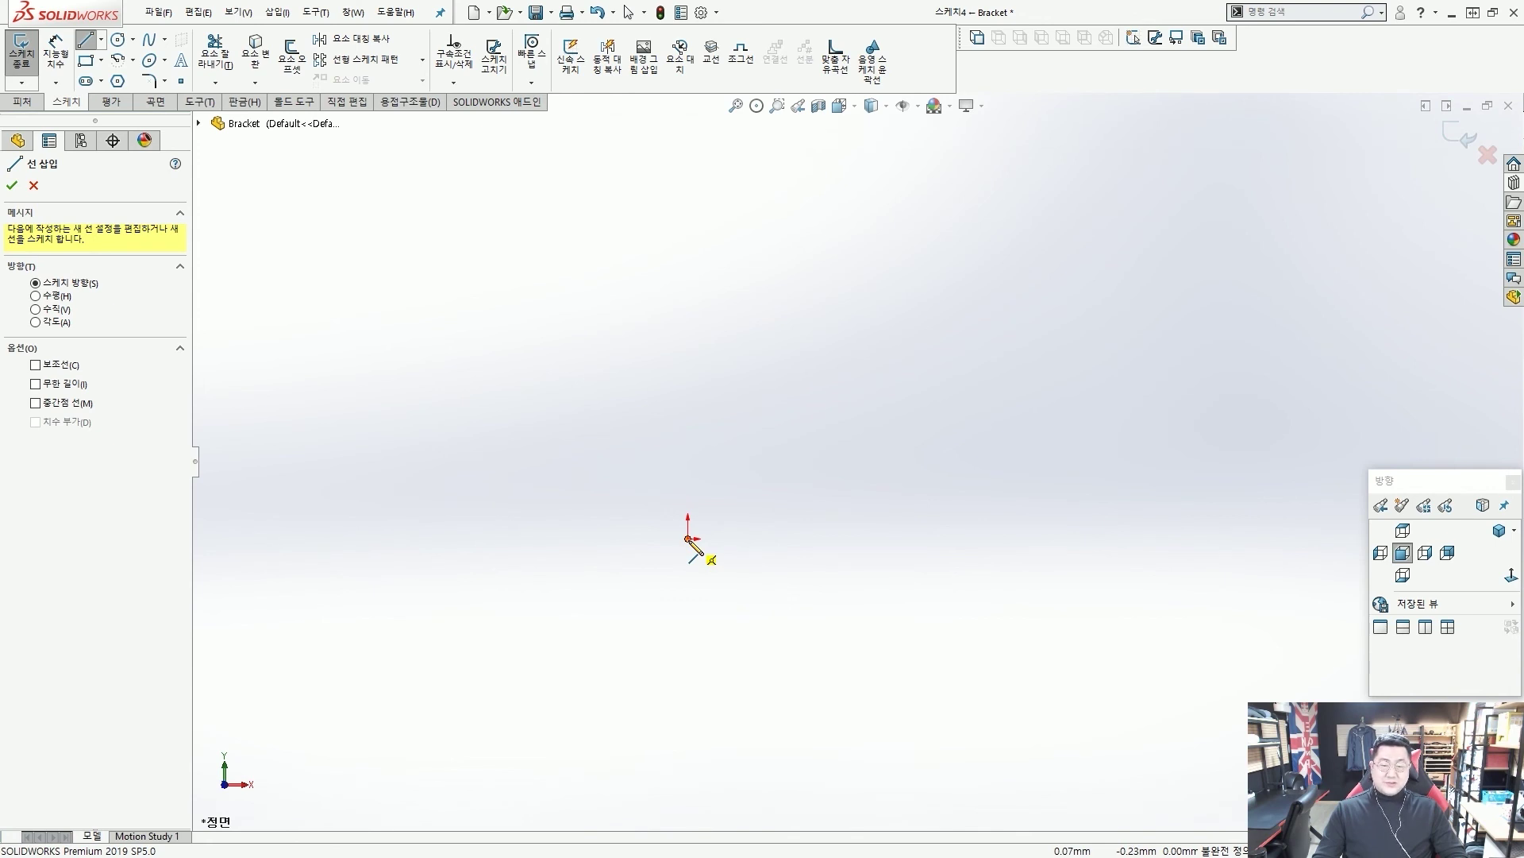
left_click(688, 539)
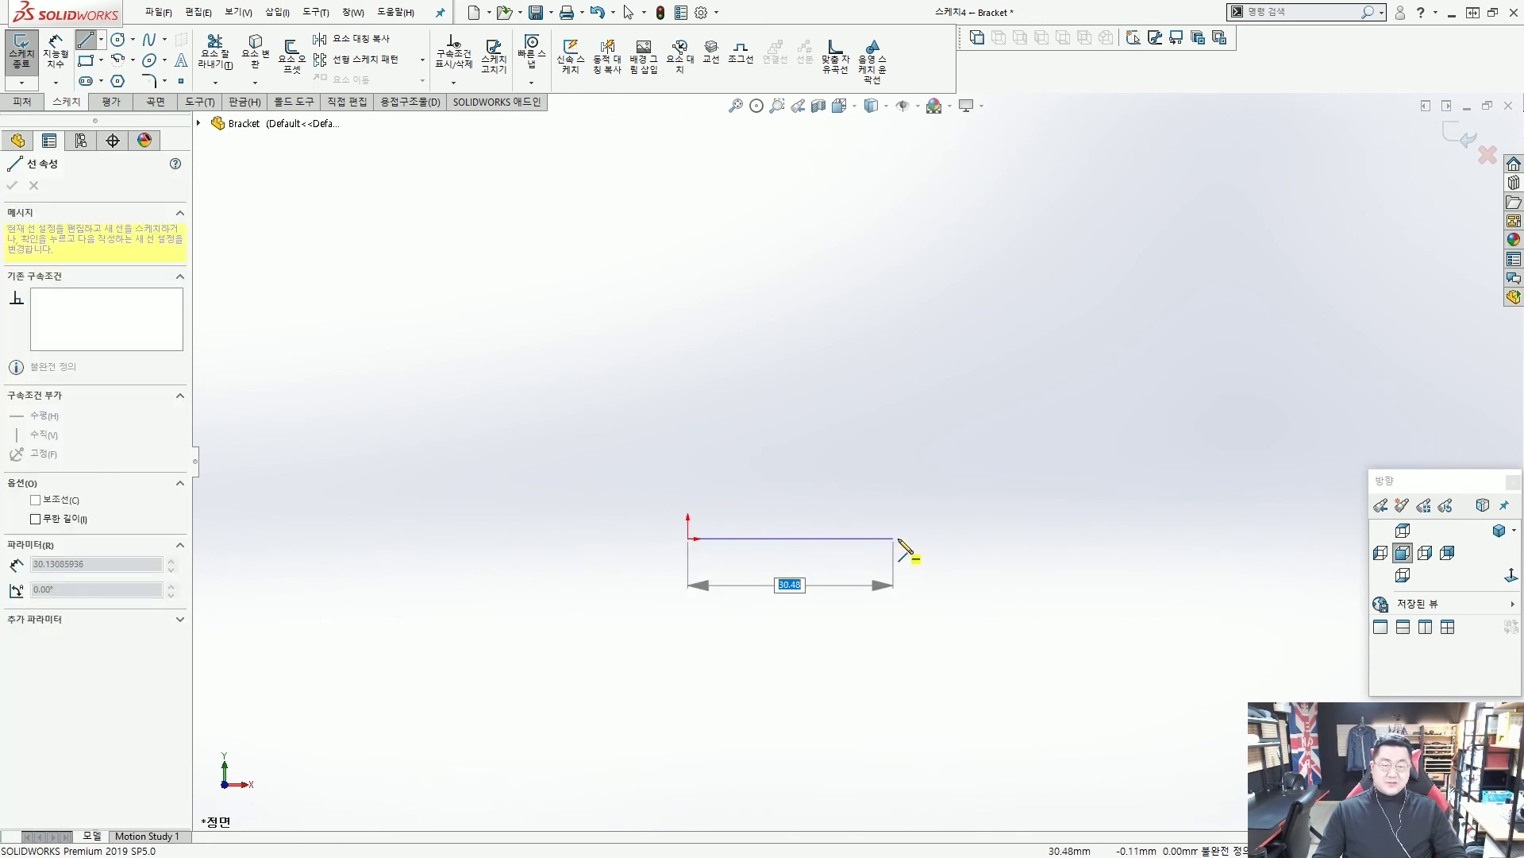
type("1")
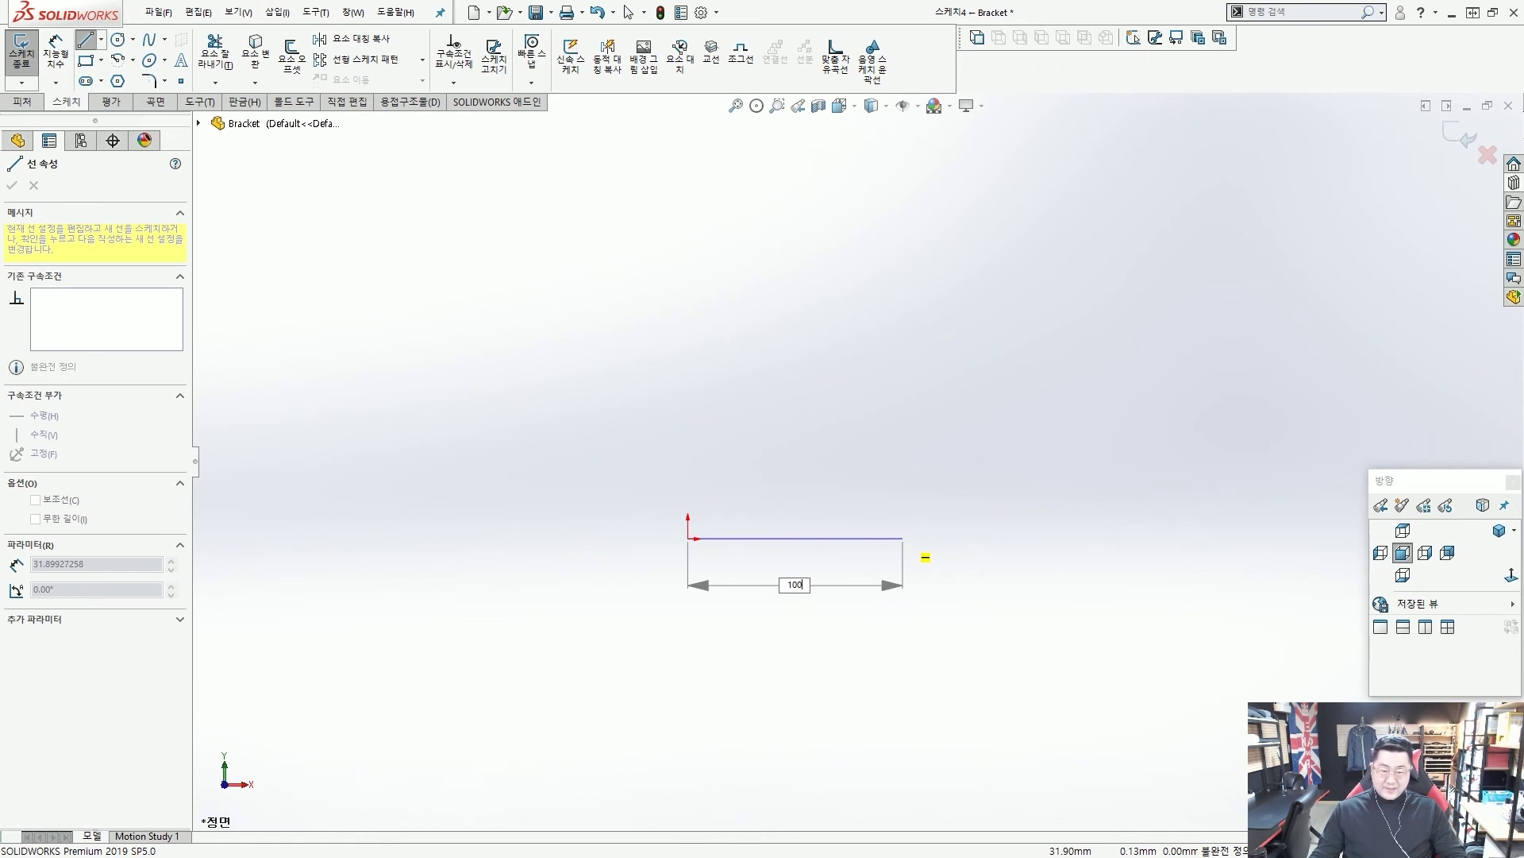
type("00")
key("Return")
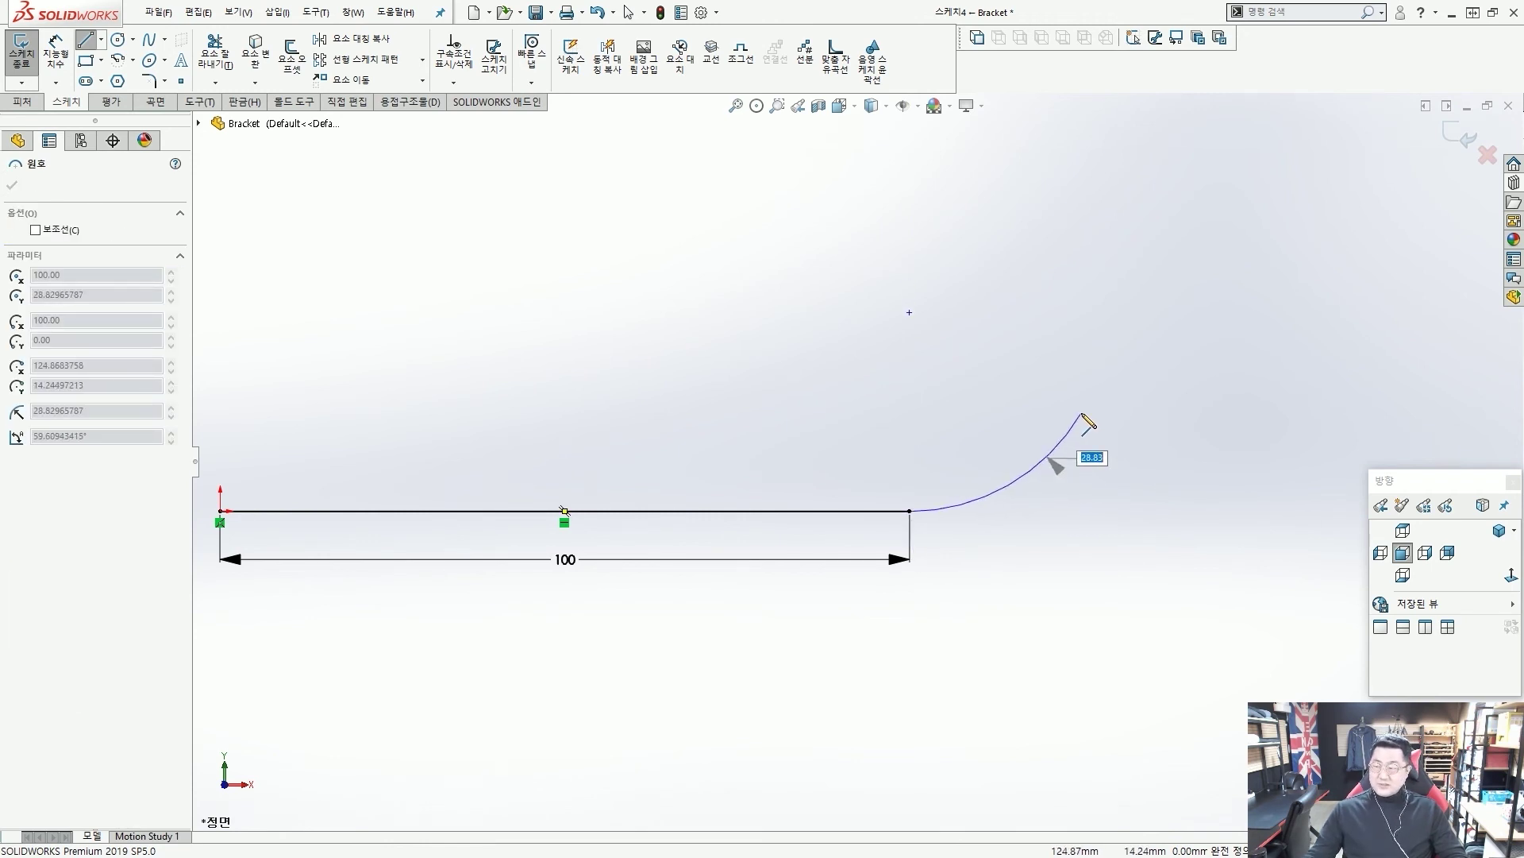
Step: Add an upward-curving arc of 50 mm radius tangent to the free end of the line
type("50")
key("Return")
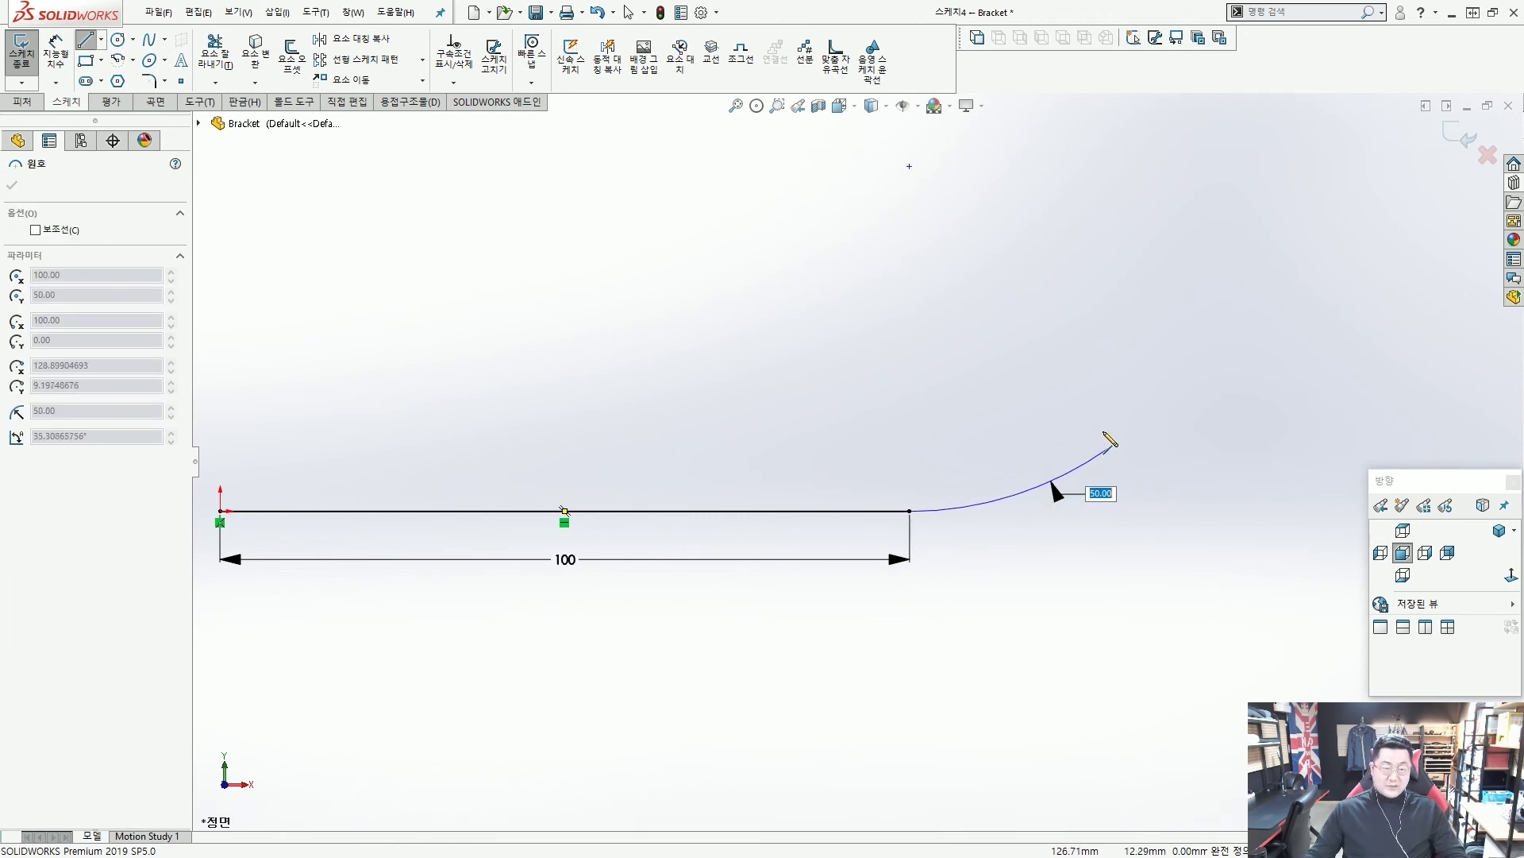
left_click(1113, 446)
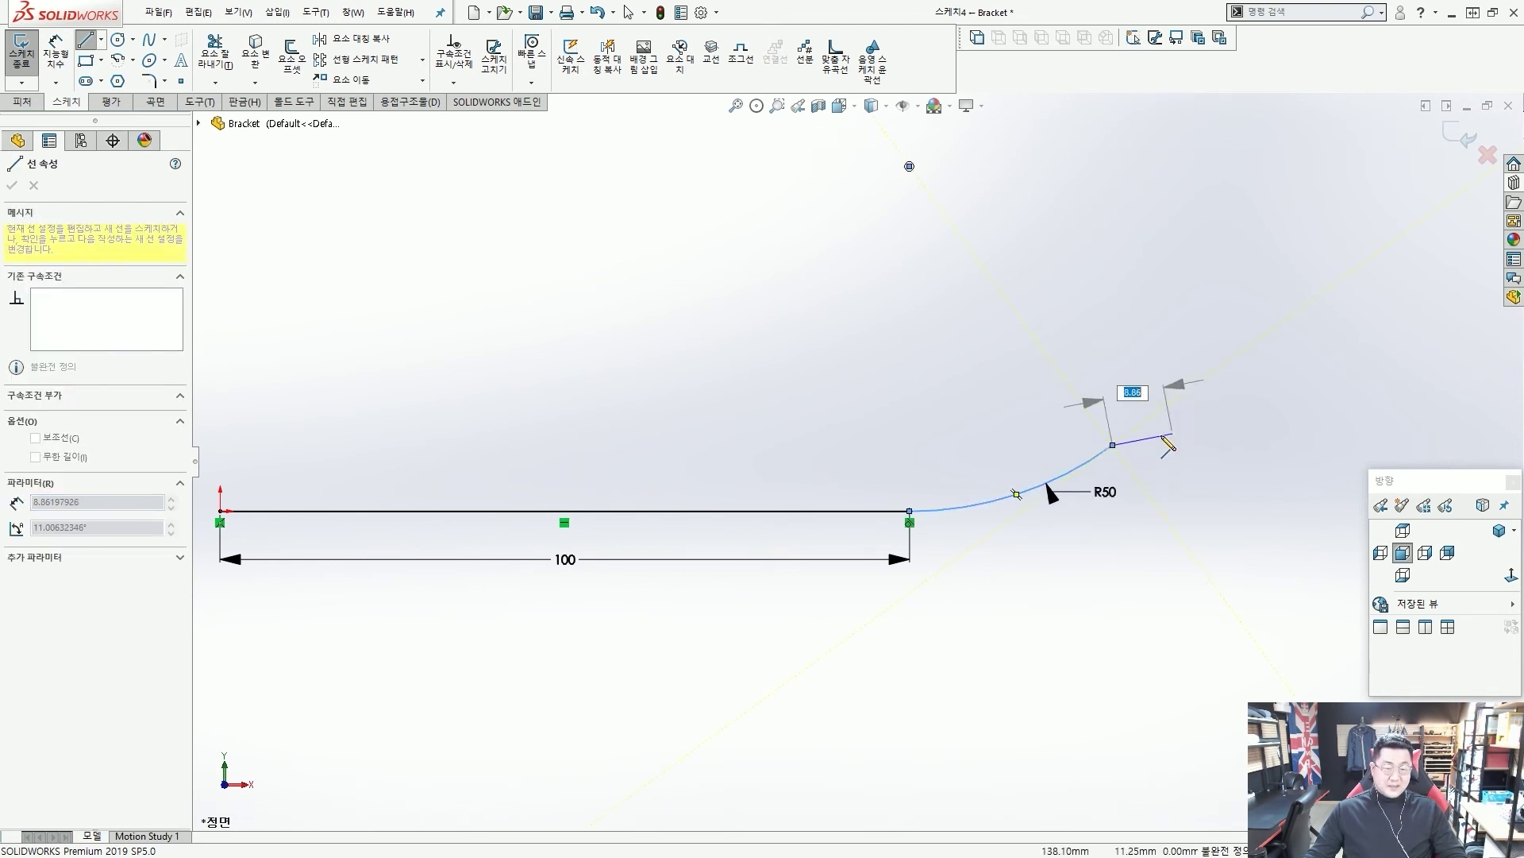
Step: Add a second tangent arc of 50 mm radius curving the opposite way, and reposition its free endpoint
mouse_move(1113, 445)
key("z")
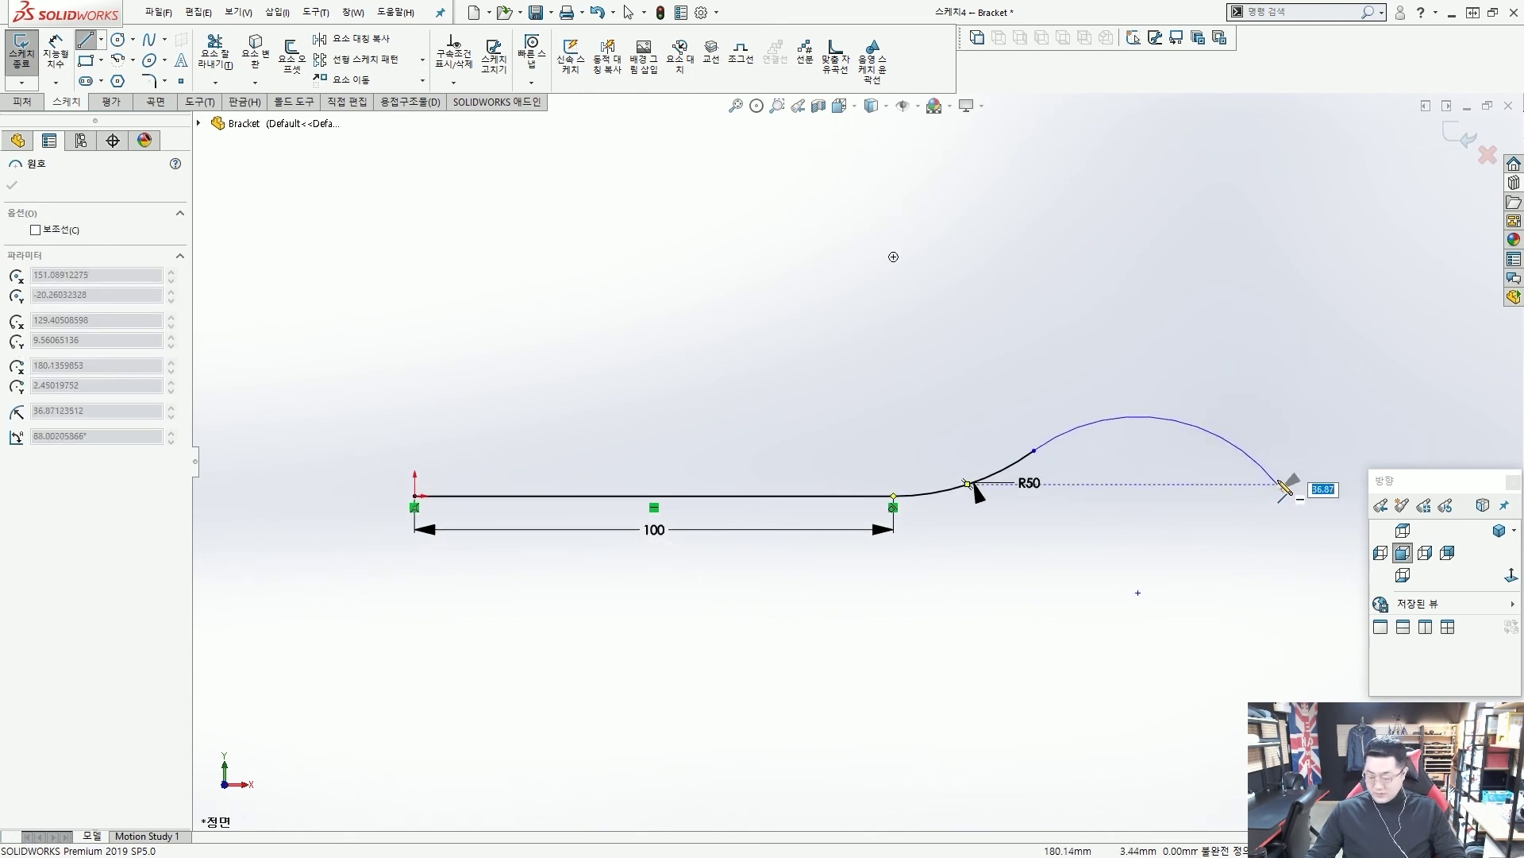
type("50")
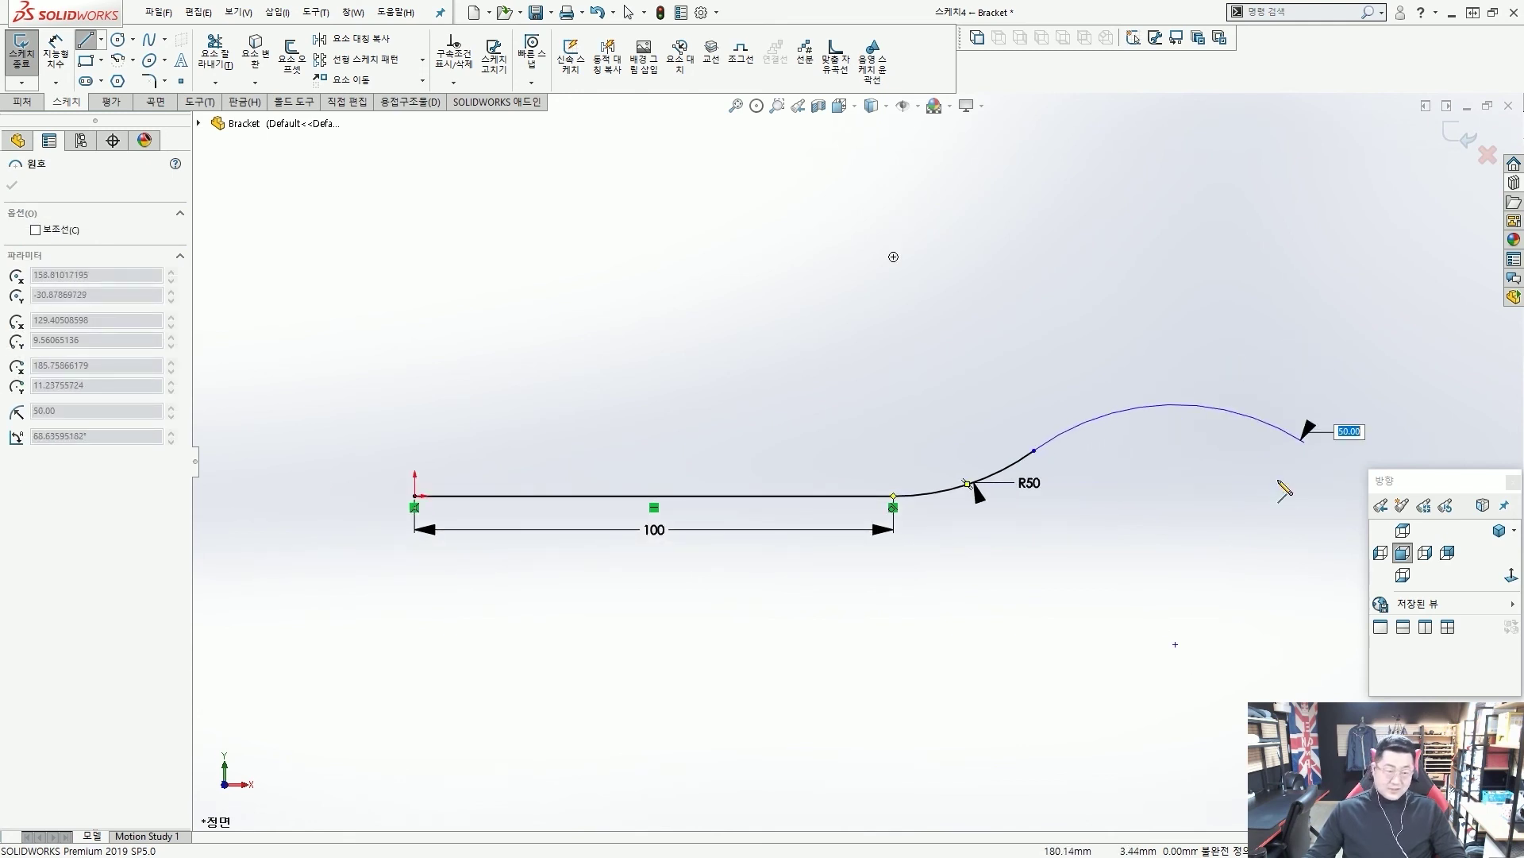
key("Return")
key("z")
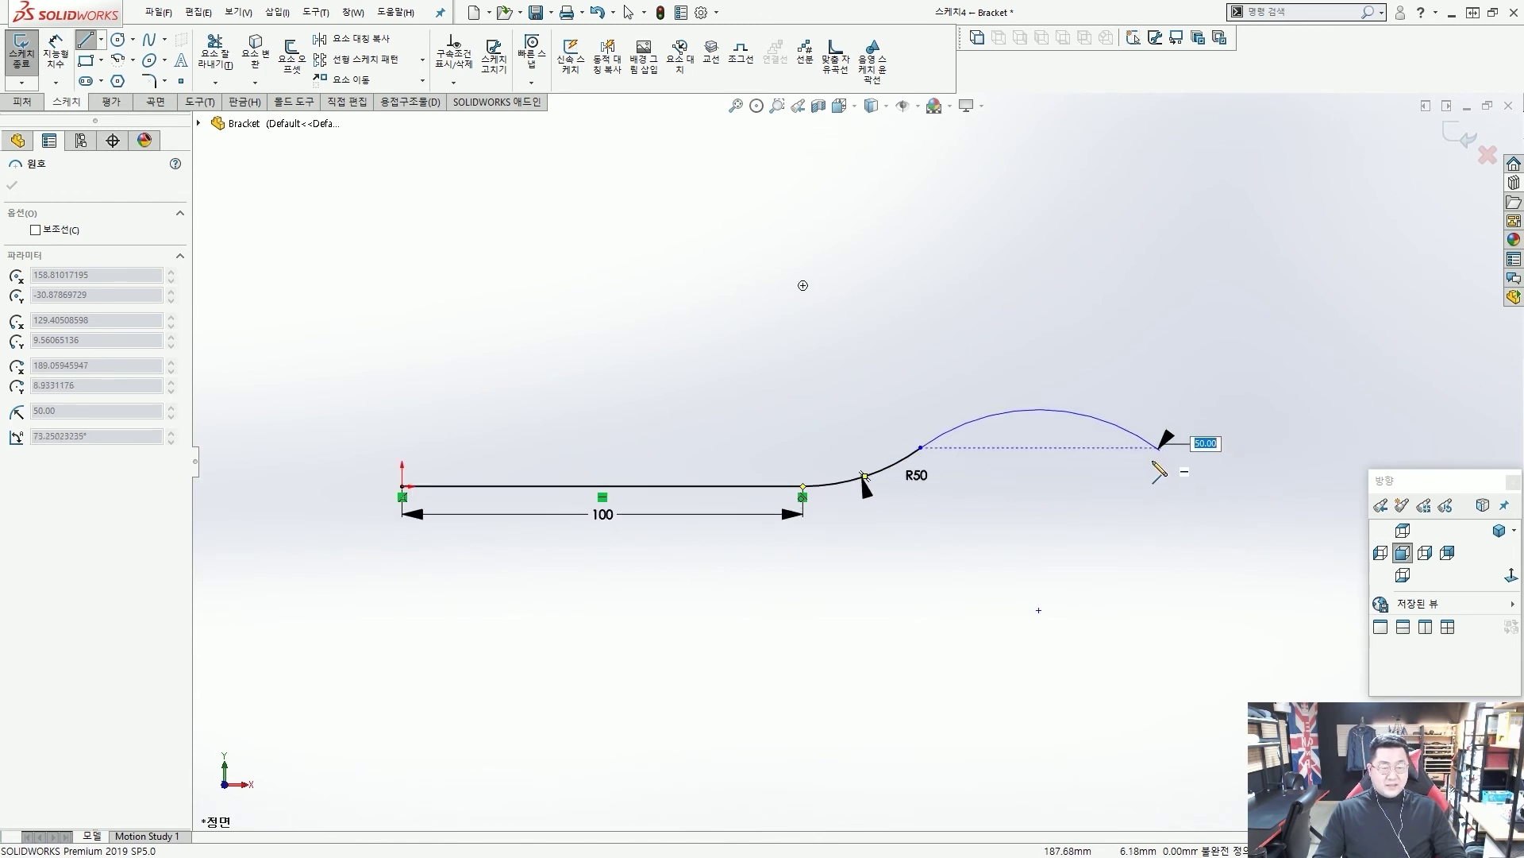
left_click(1180, 501)
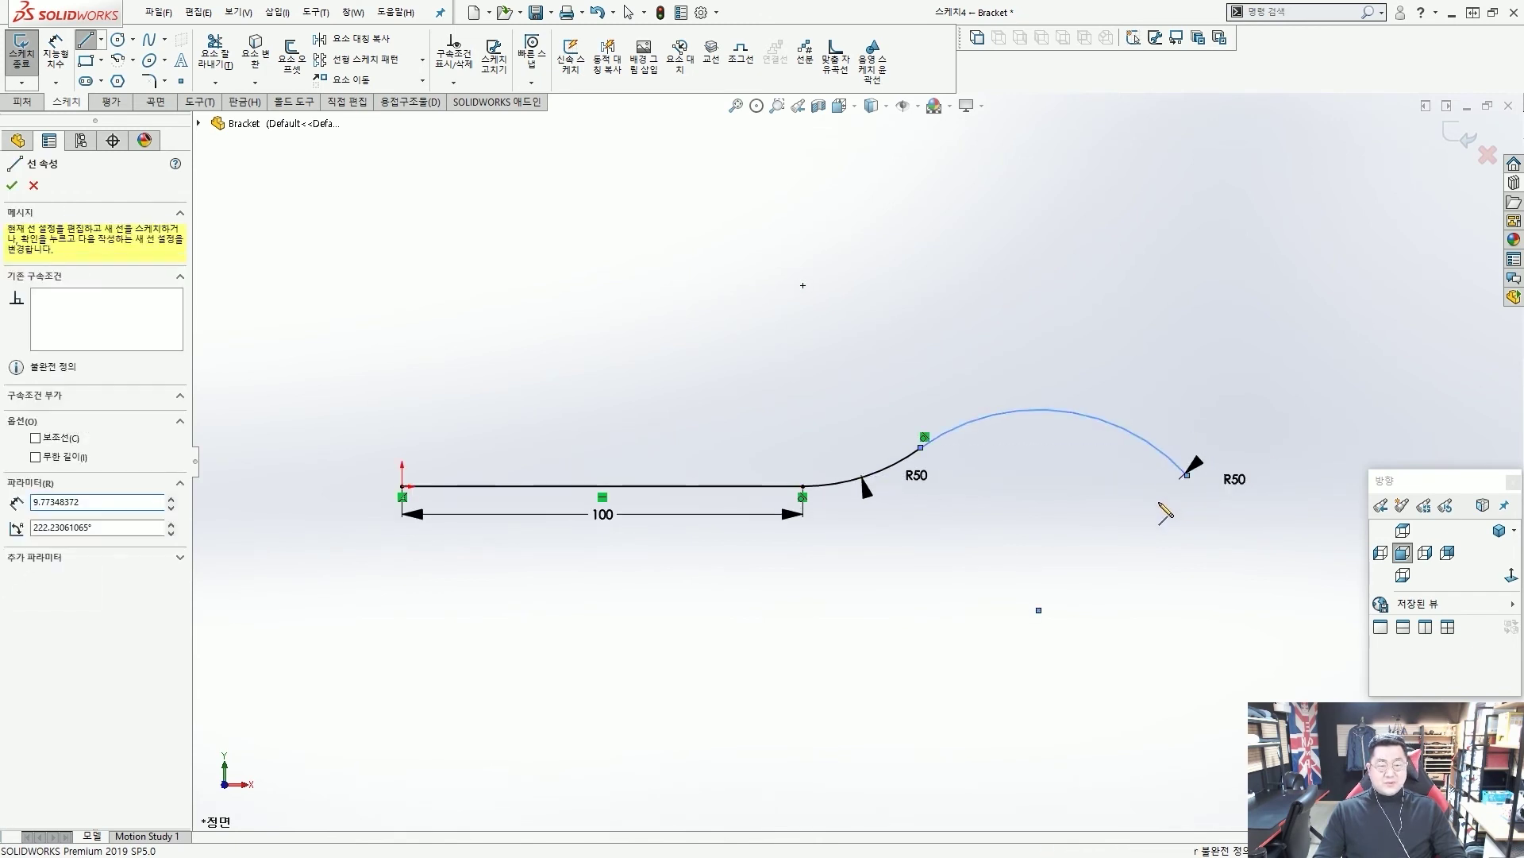
key("Escape")
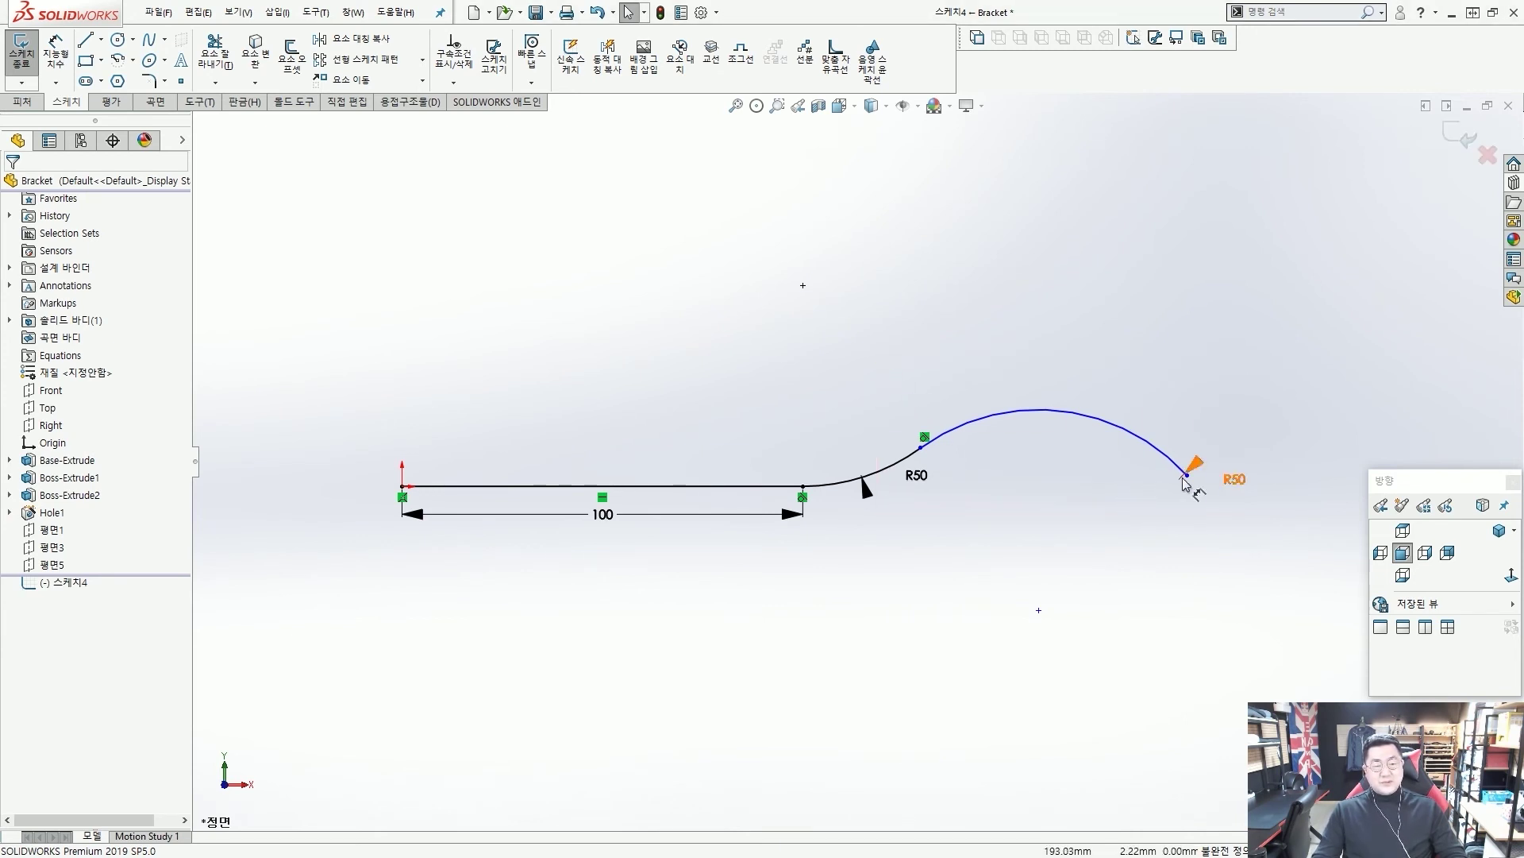
mouse_move(1185, 475)
left_mouse_down()
mouse_move(1147, 551)
mouse_move(1173, 426)
mouse_move(1175, 562)
mouse_move(1235, 381)
mouse_move(1227, 437)
mouse_move(1163, 439)
mouse_move(1230, 407)
left_mouse_up()
left_click(1173, 443)
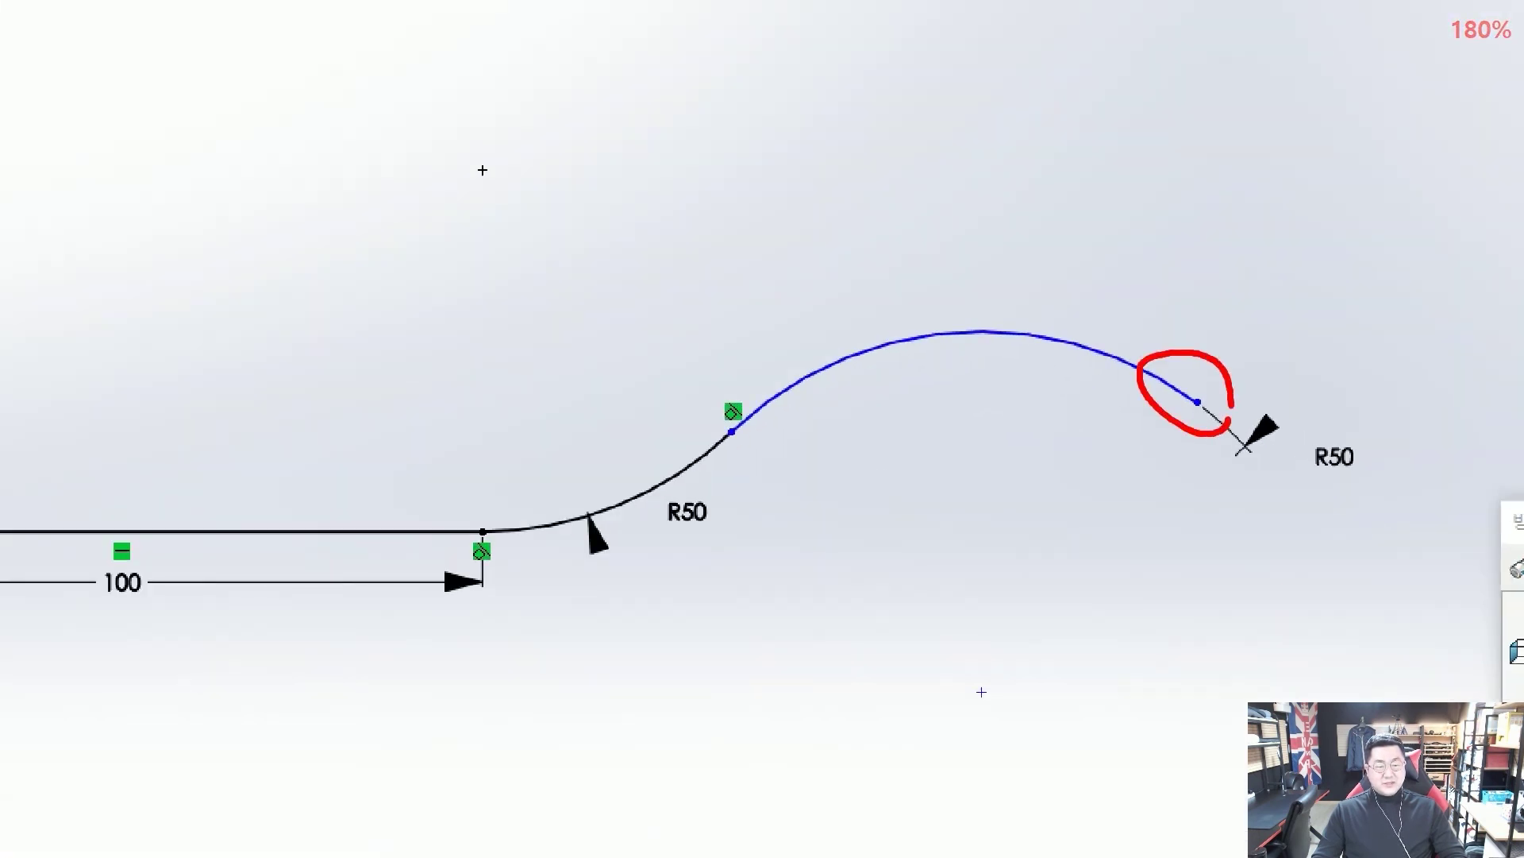
left_click_drag(1068, 346, 1218, 401)
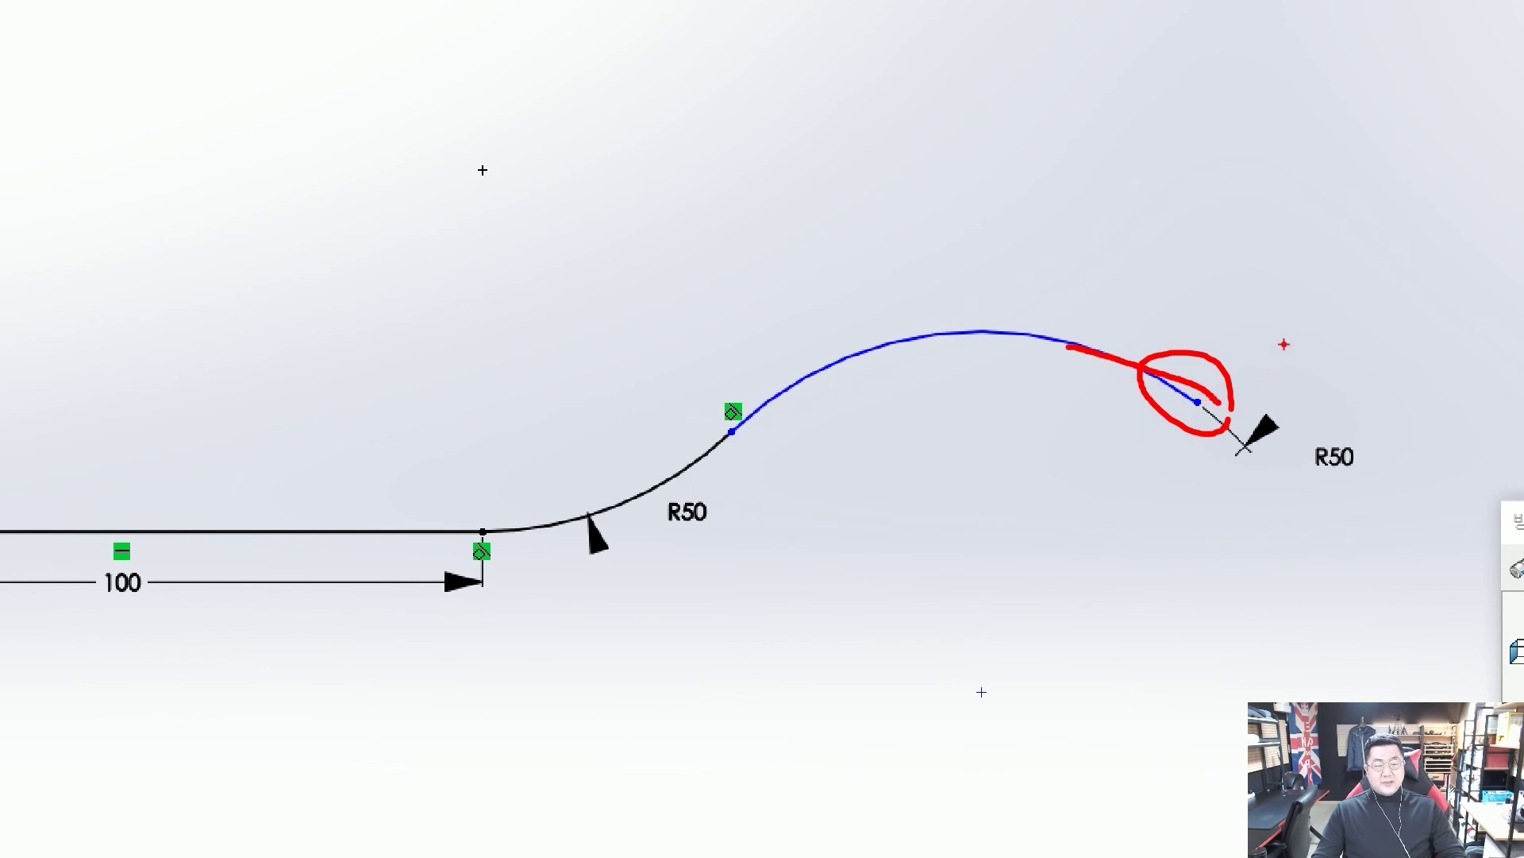
left_click_drag(1423, 168, 1022, 635)
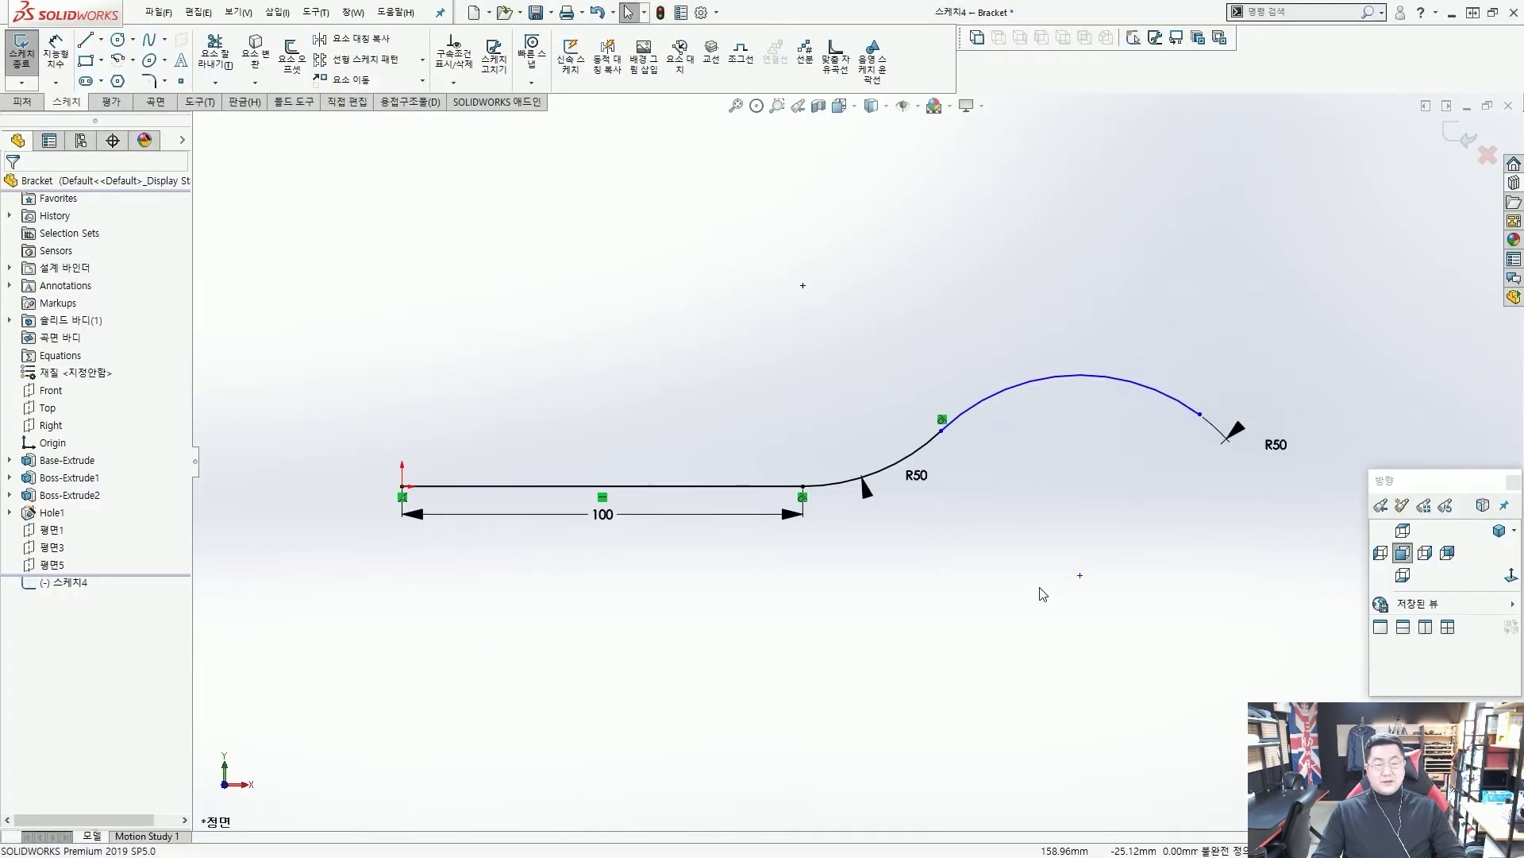
scroll(1051, 520, "down", 5)
scroll(947, 470, "up", 3)
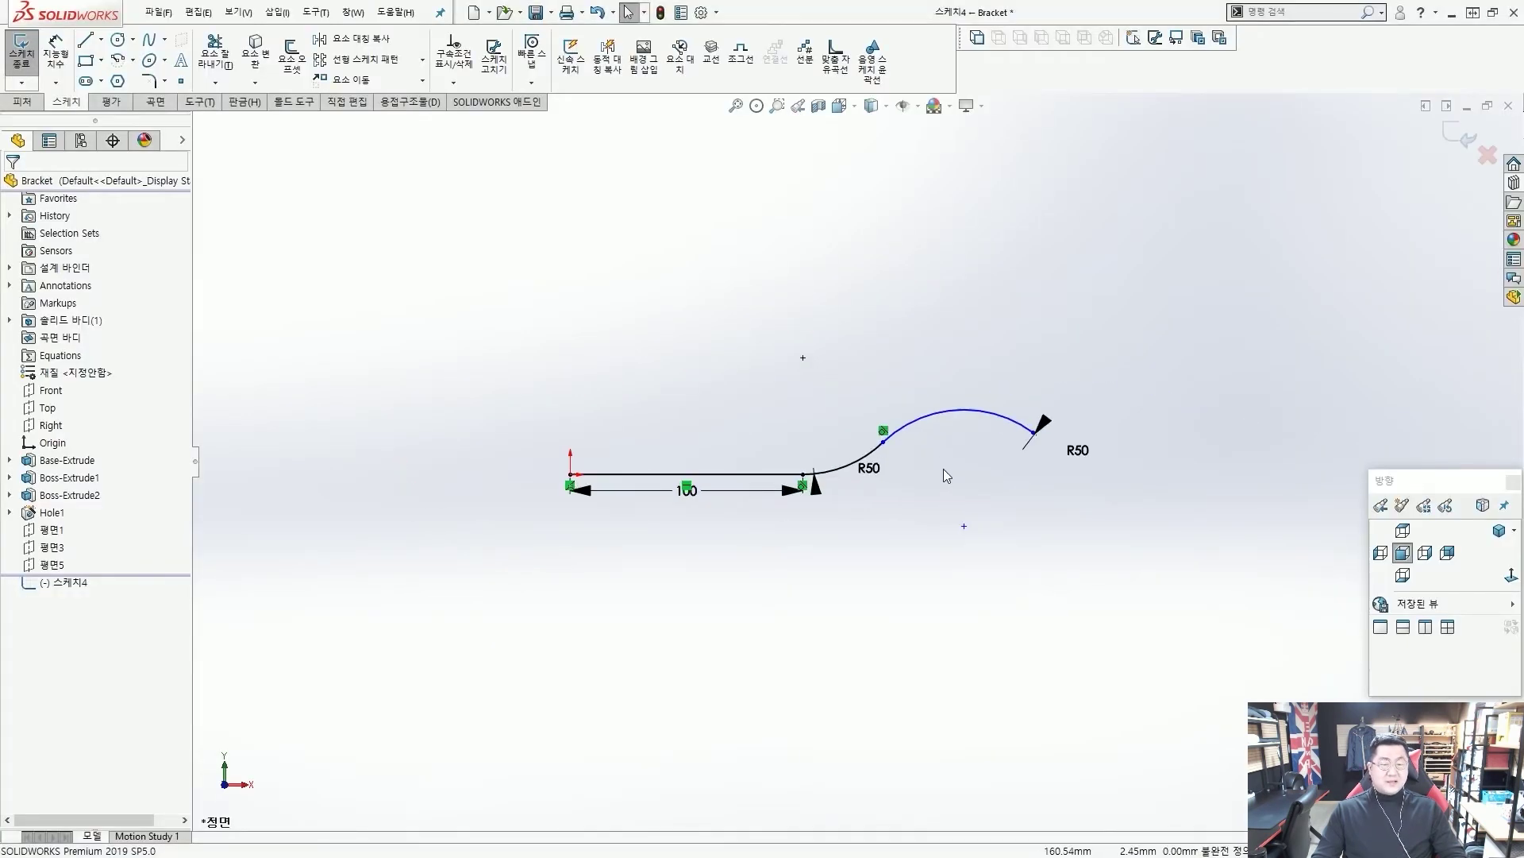
mouse_move(1010, 438)
left_mouse_down()
mouse_move(958, 424)
mouse_move(939, 353)
mouse_move(1013, 407)
mouse_move(1019, 440)
left_mouse_up()
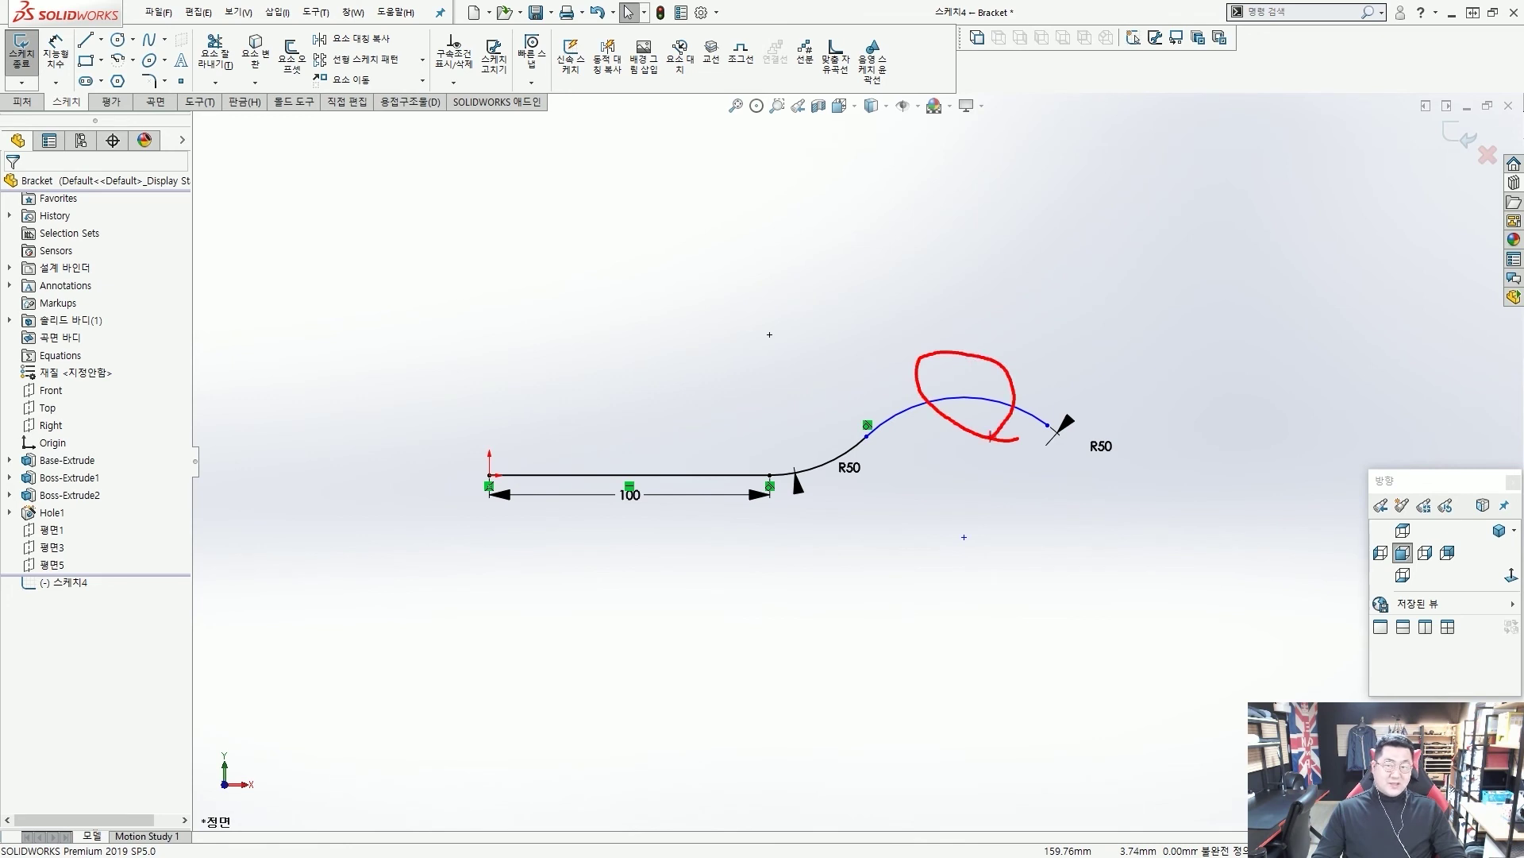
key("Escape")
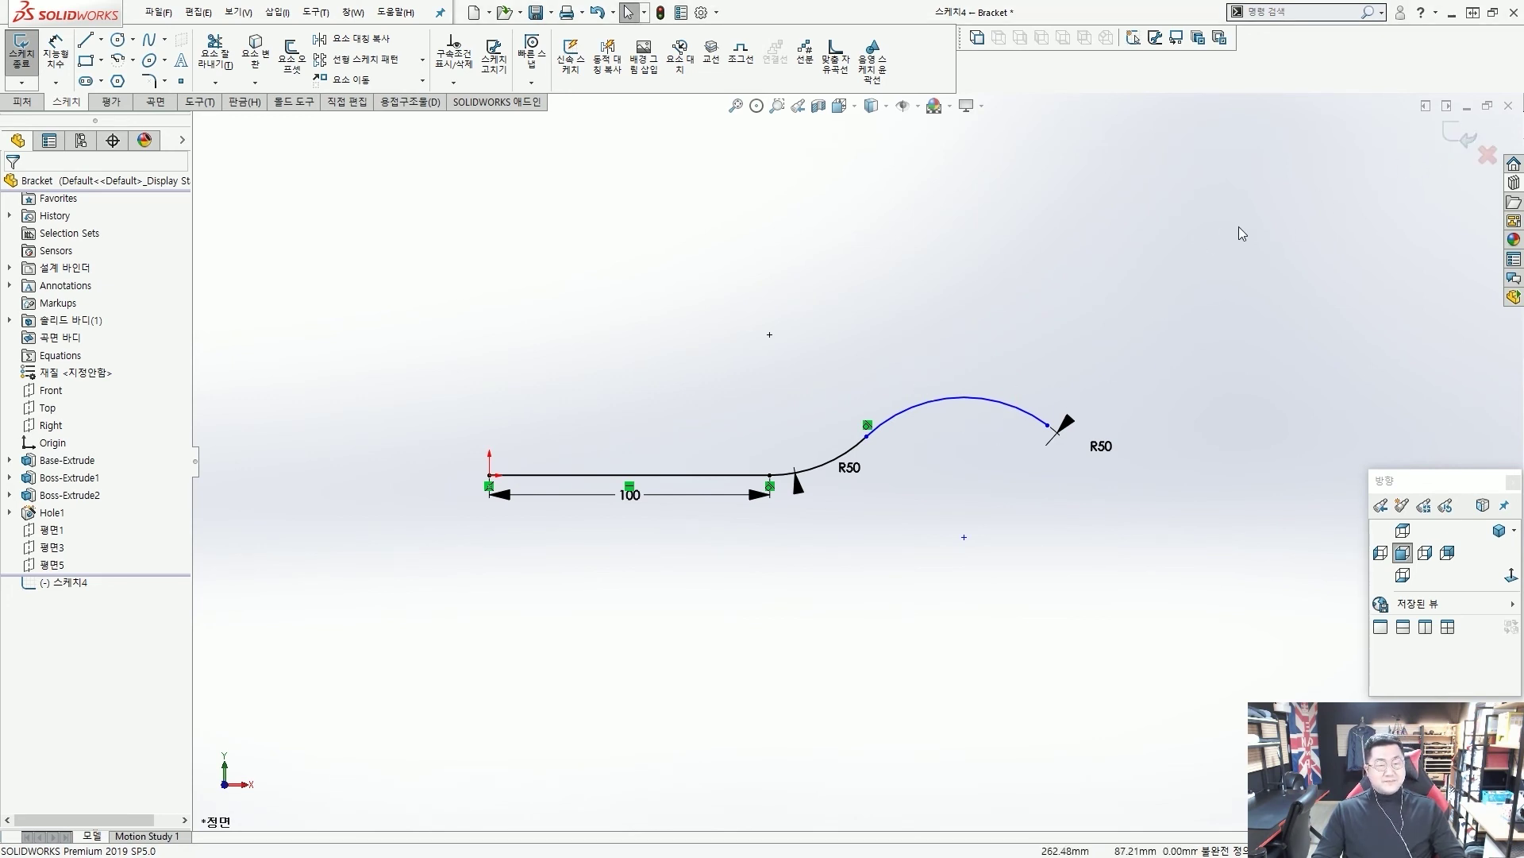
Step: Exit the sketch and create a reference plane perpendicular to the second arc through its free endpoint
left_click(1458, 140)
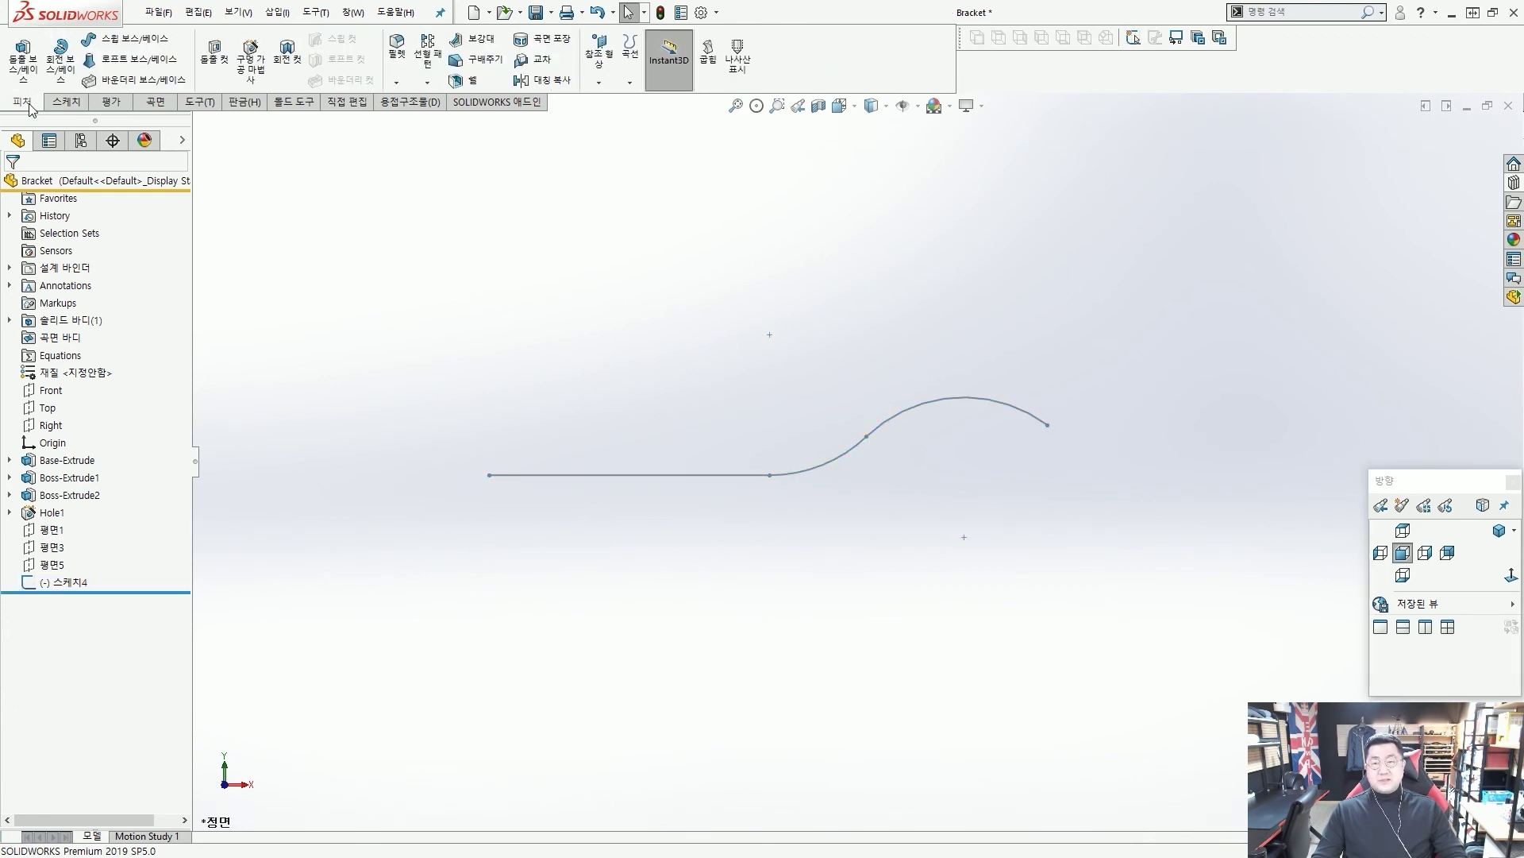
left_click(594, 69)
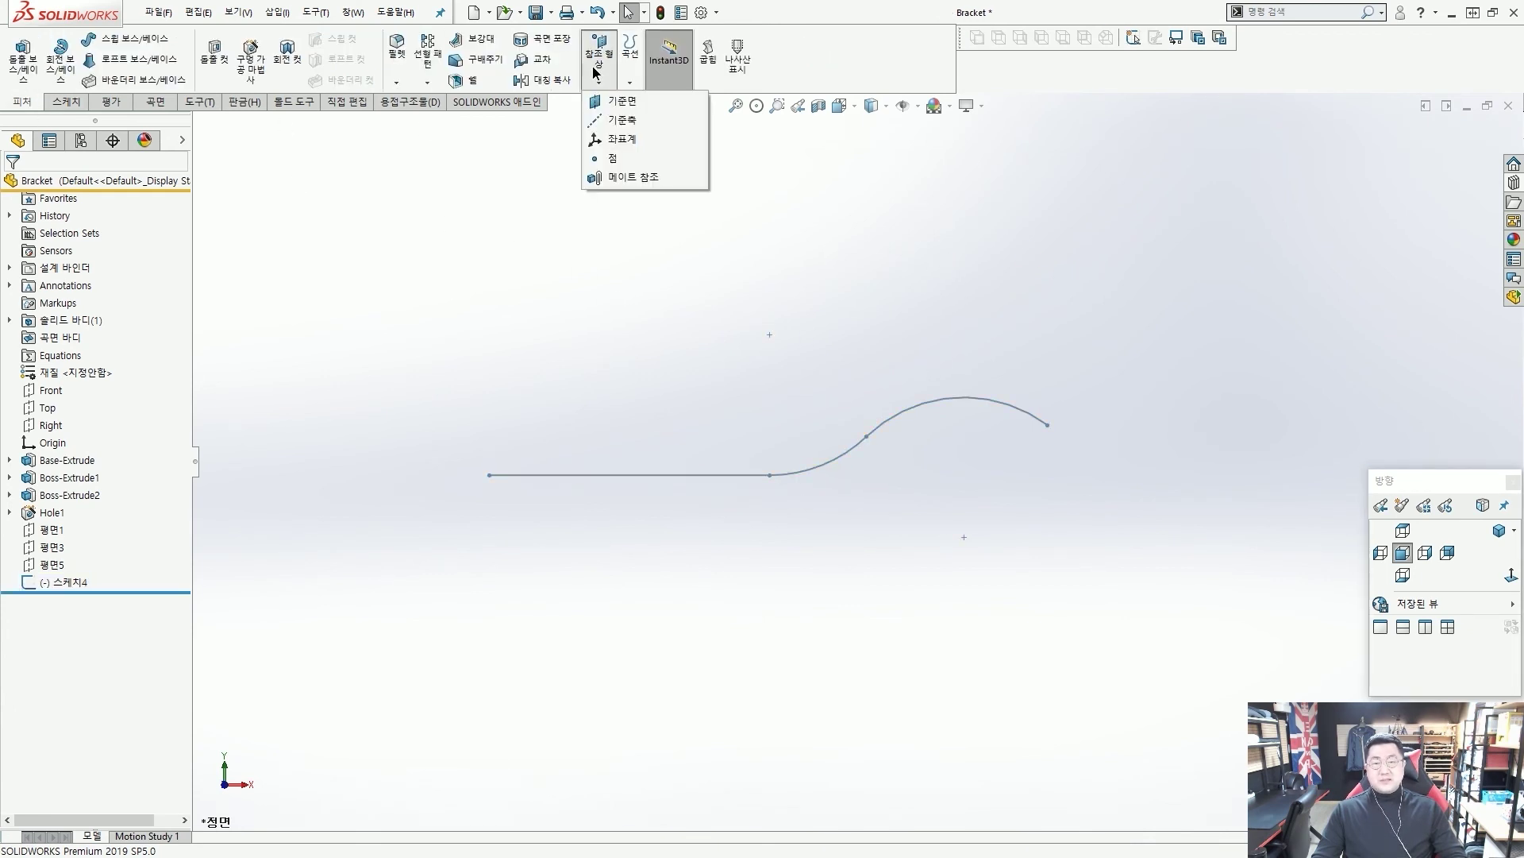
left_click(622, 101)
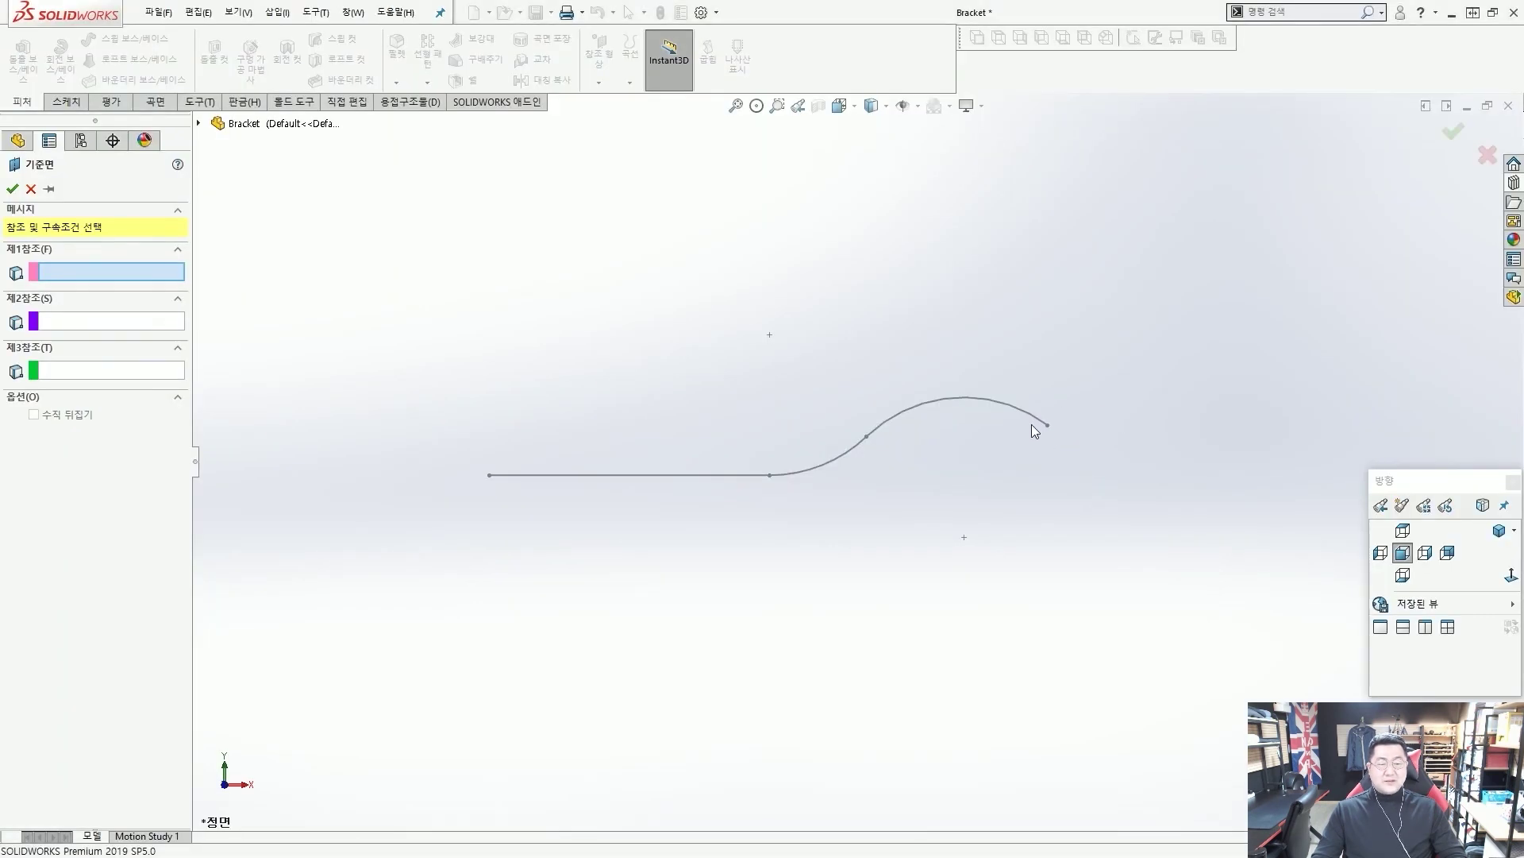
left_click(1072, 442)
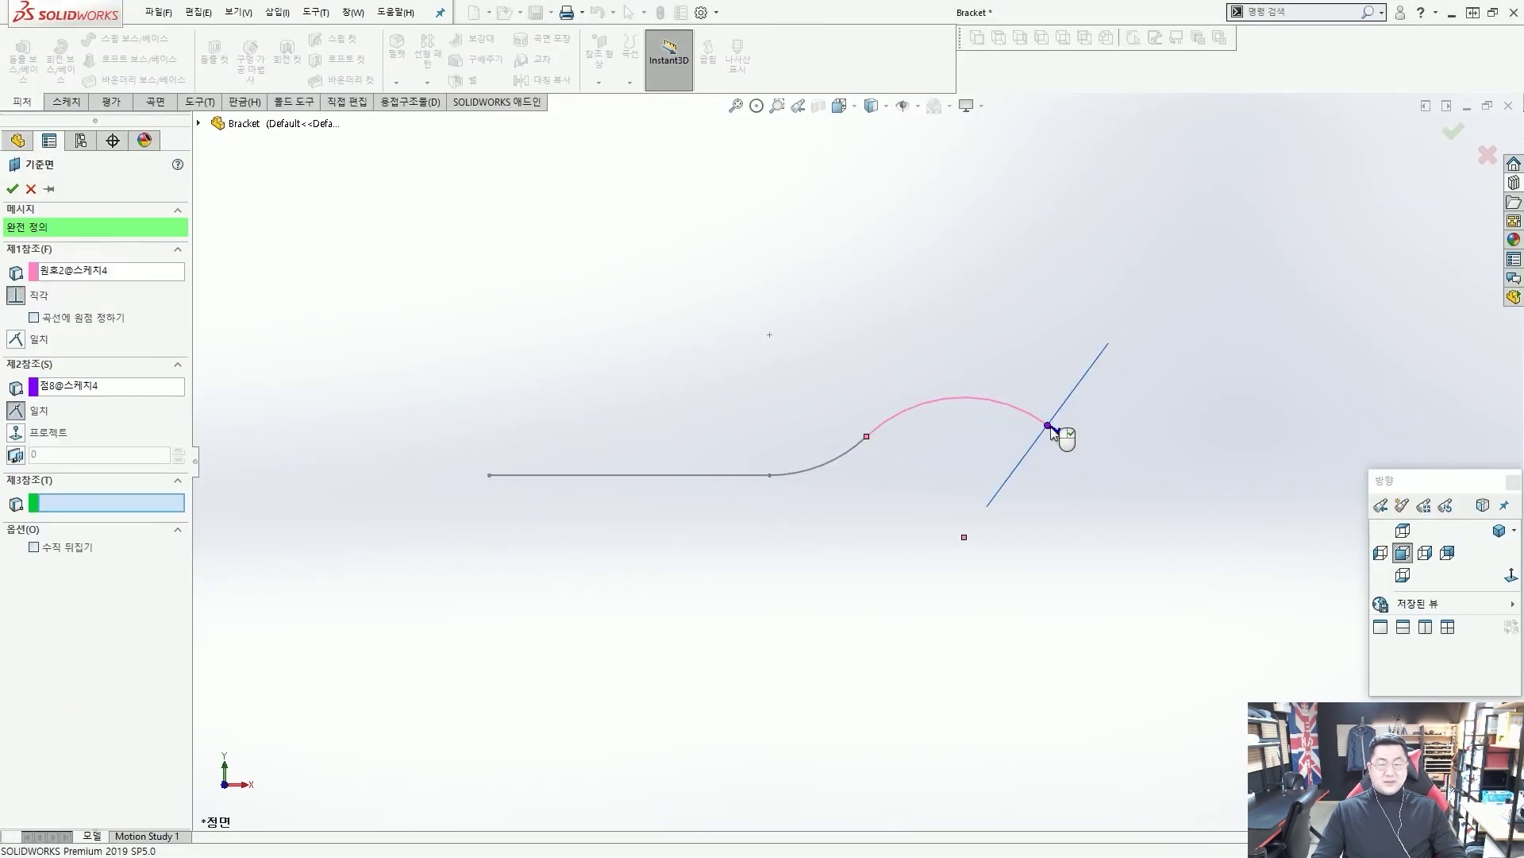
scroll(1064, 436, "down", 3)
right_click(1064, 437)
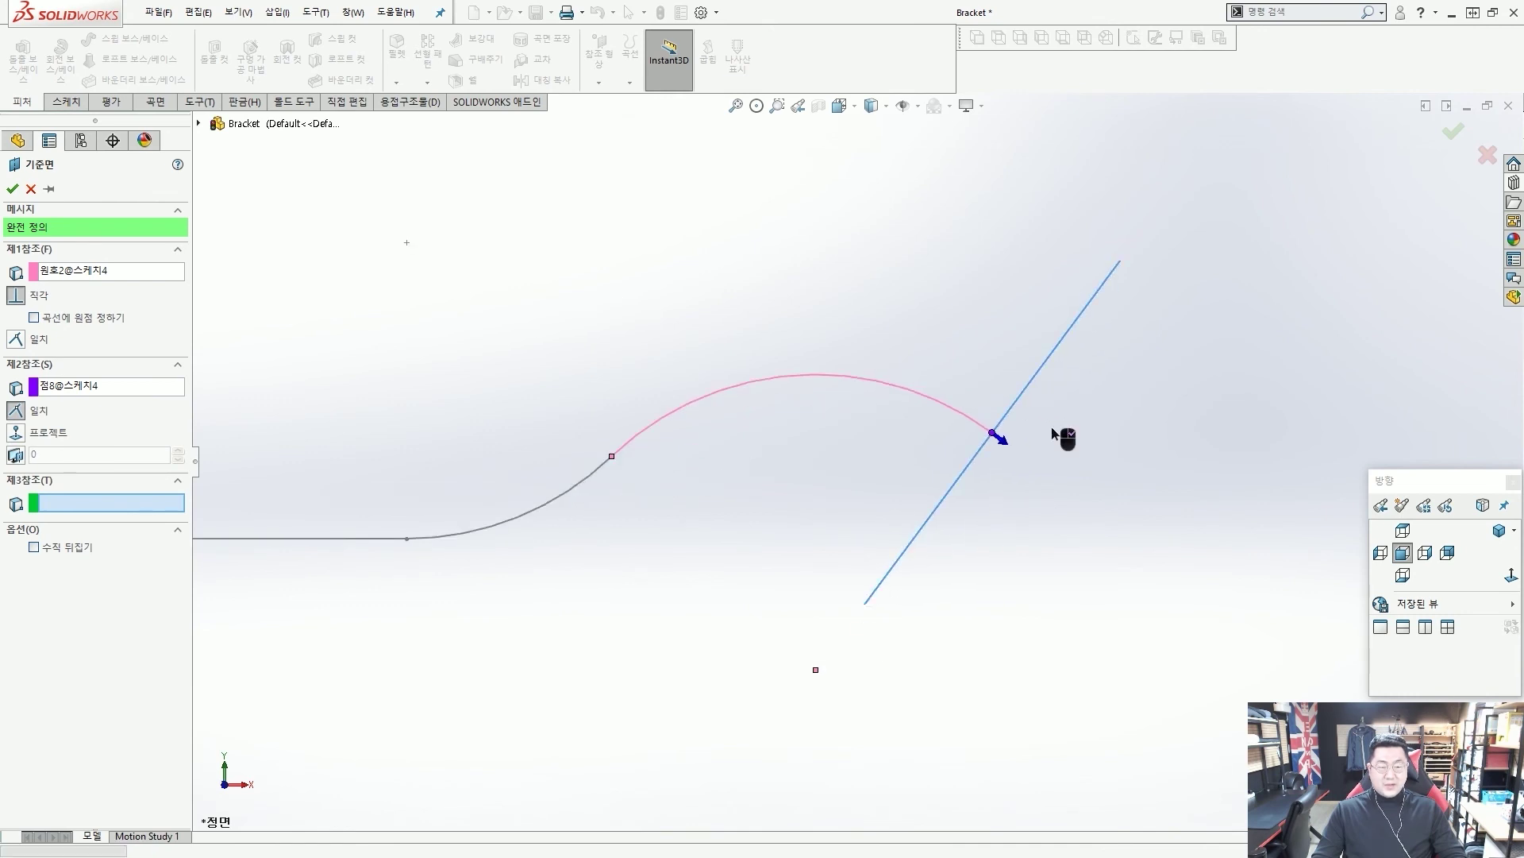
Step: Start a sketch on the new plane at the end of the curve
scroll(1052, 429, "up", 3)
middle_click_drag(806, 402, 741, 358)
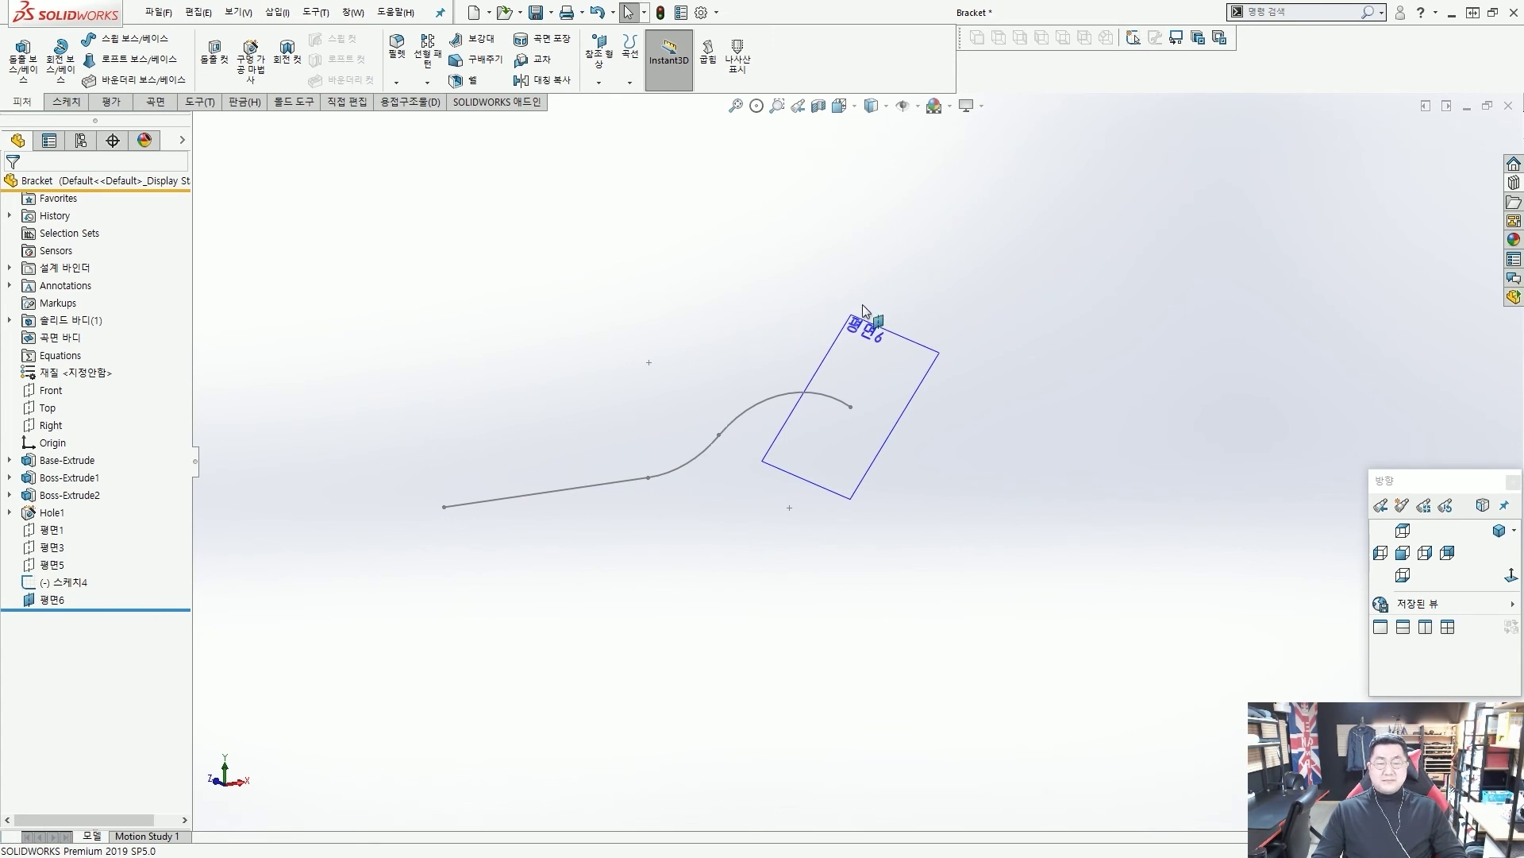
left_click(890, 335)
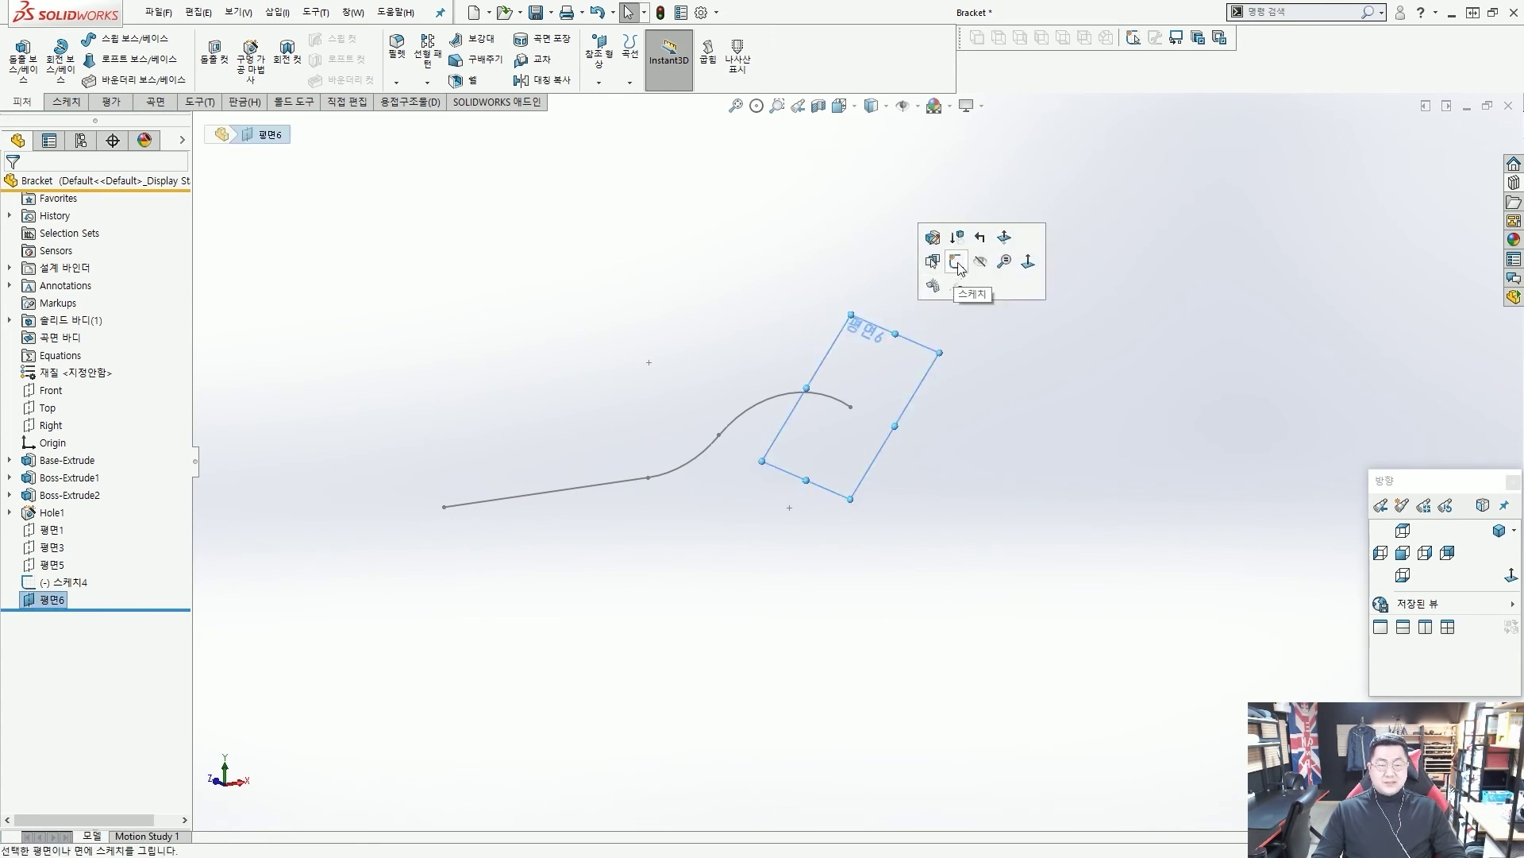
left_click(933, 285)
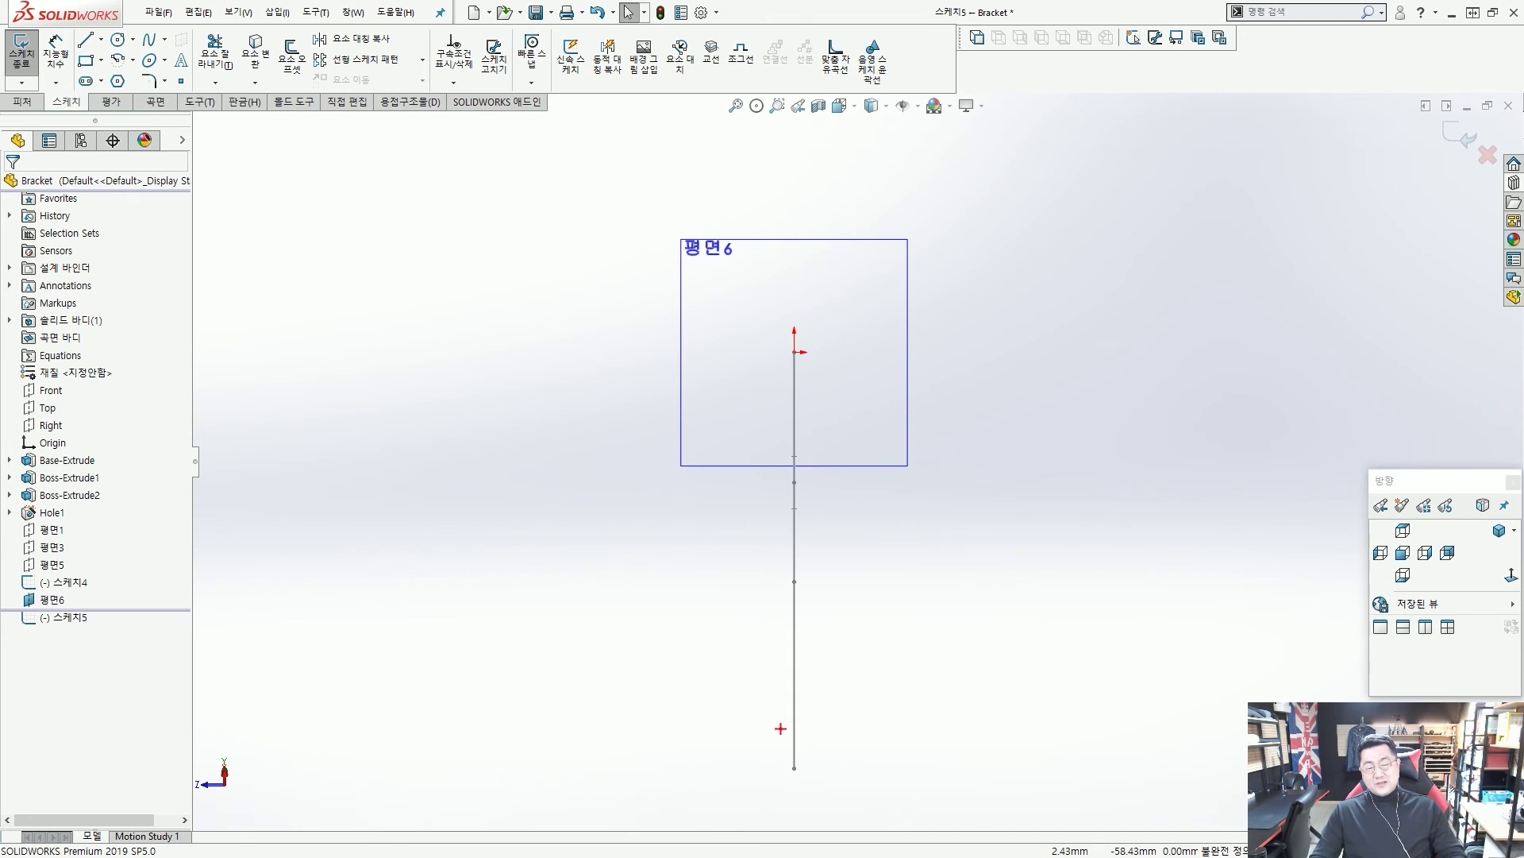
mouse_move(731, 699)
left_mouse_down()
mouse_move(787, 647)
mouse_move(789, 672)
left_mouse_up()
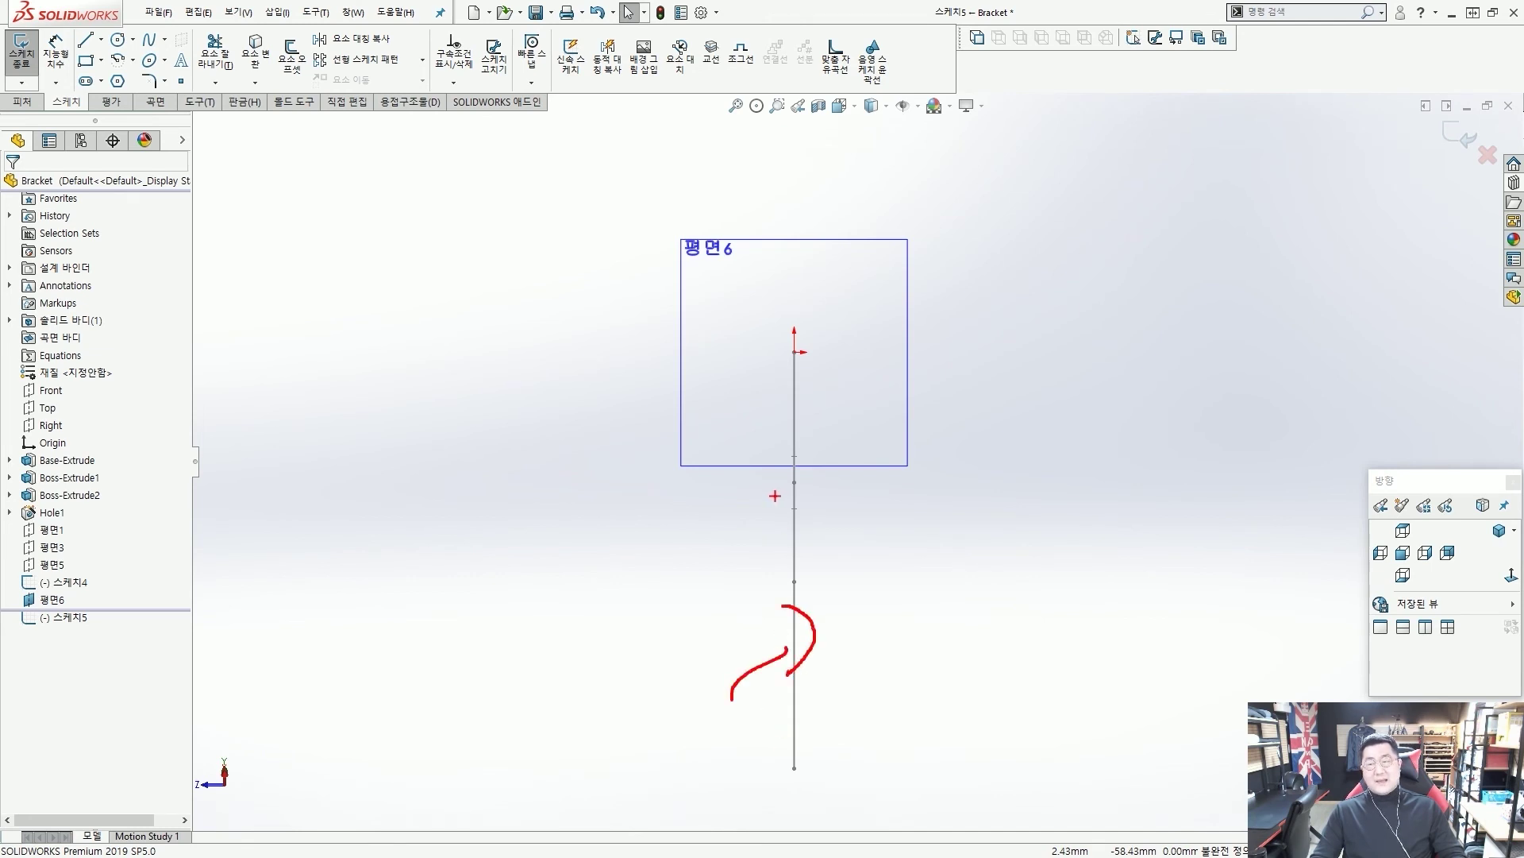
key("Escape")
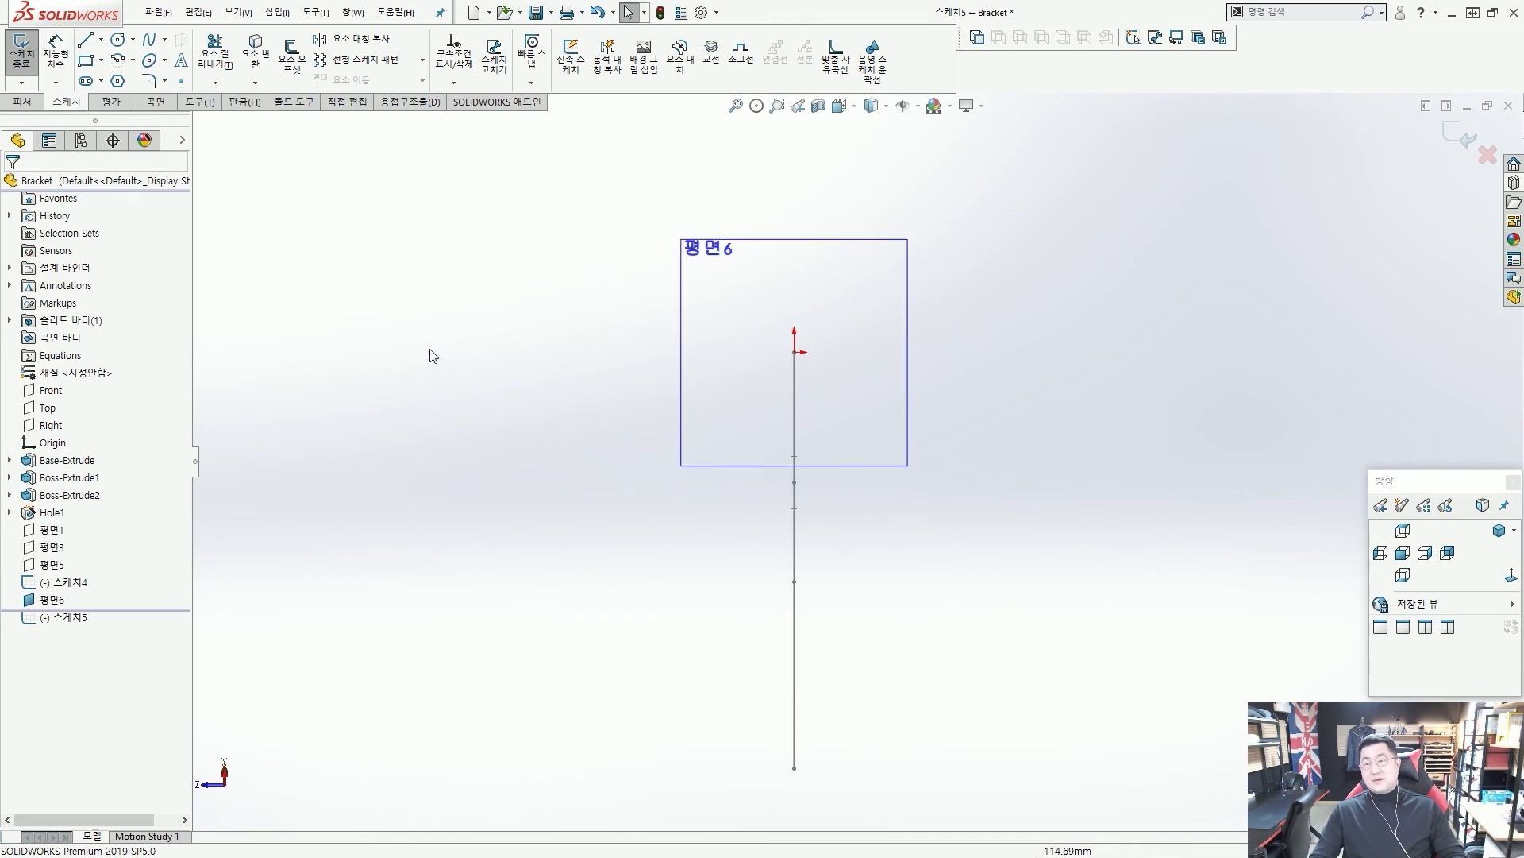
left_click_drag(96, 62, 136, 100)
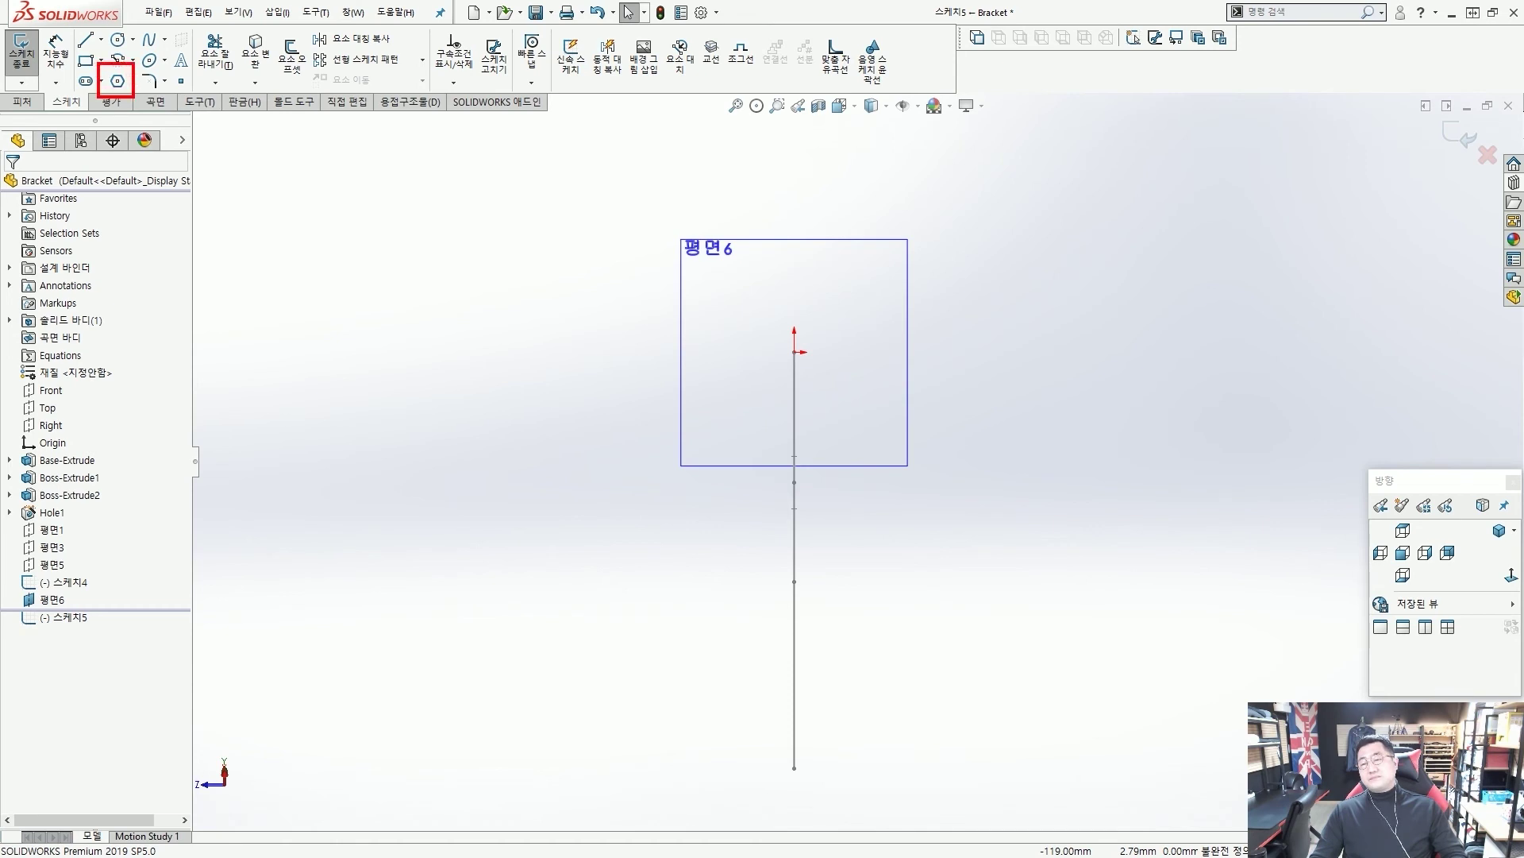
left_click_drag(303, 207, 150, 95)
key("Escape")
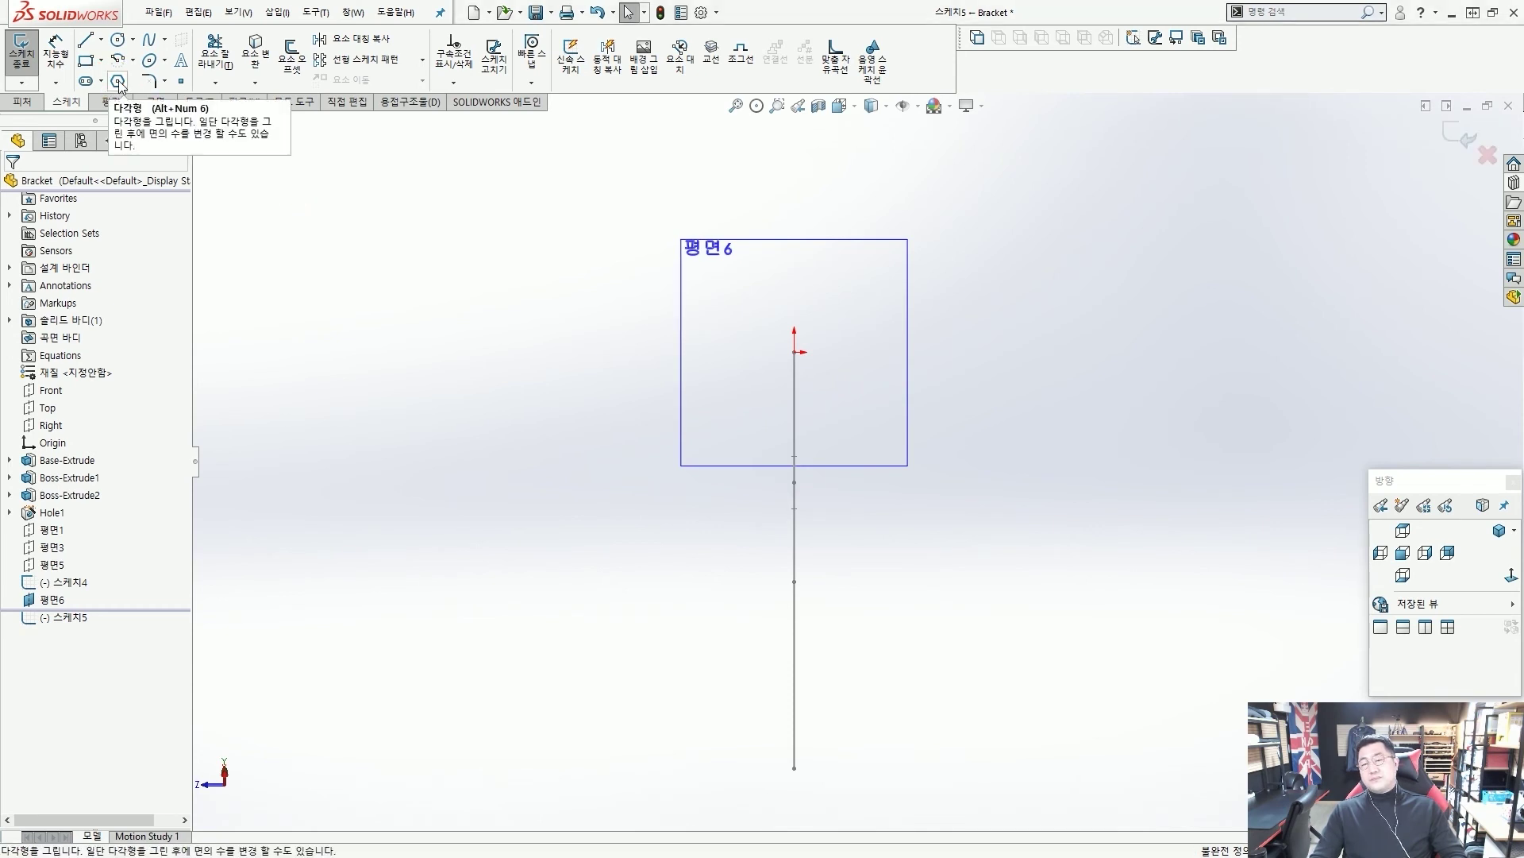
Step: Sketch a six-sided polygon beside the end of the path, around an inscribed circle about 20 mm in diameter
left_click(118, 81)
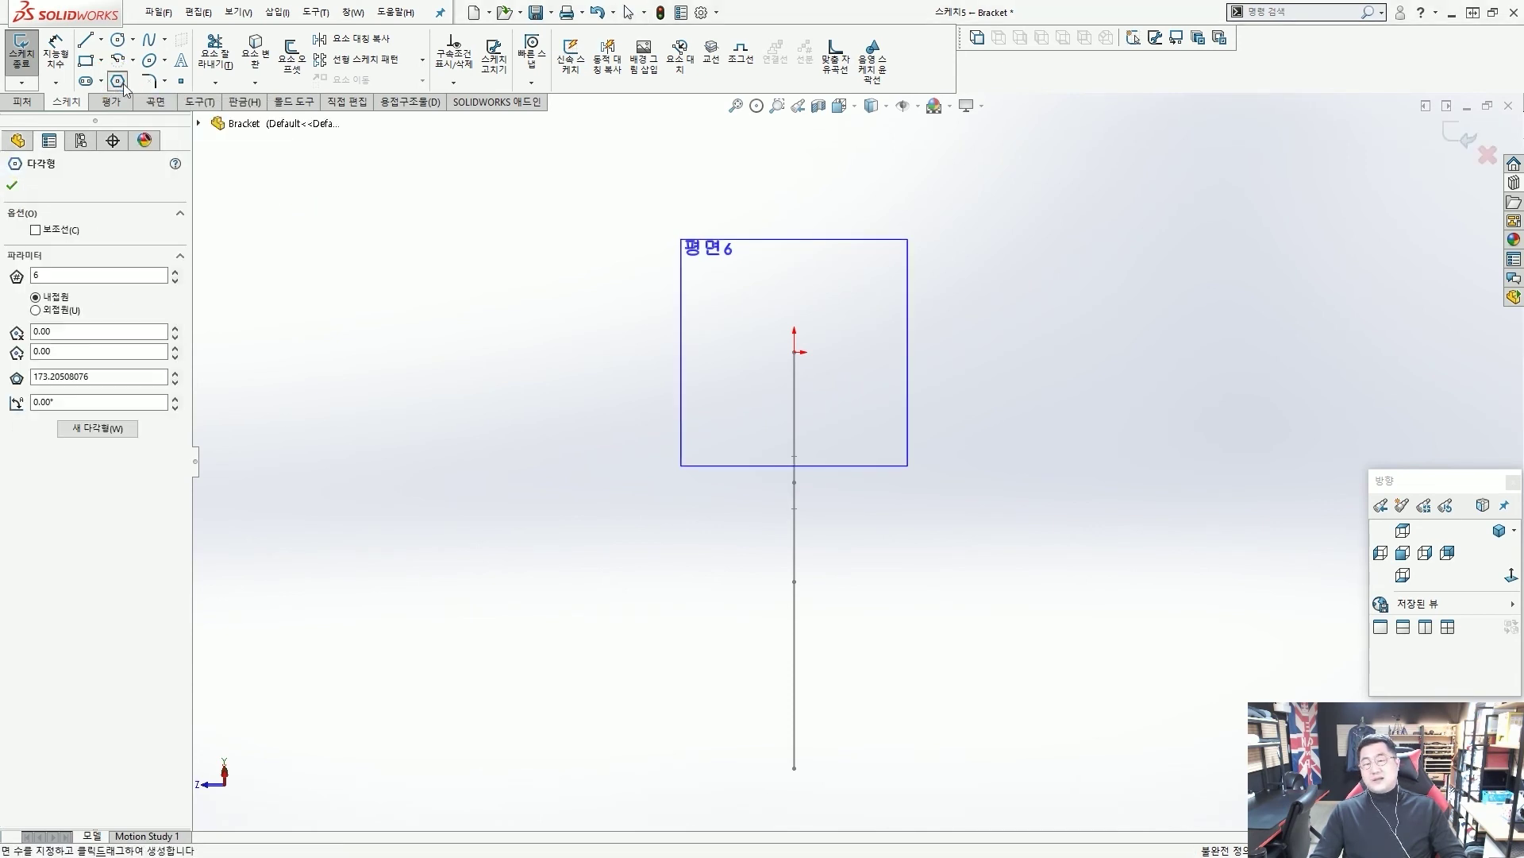
key("ctrl+2")
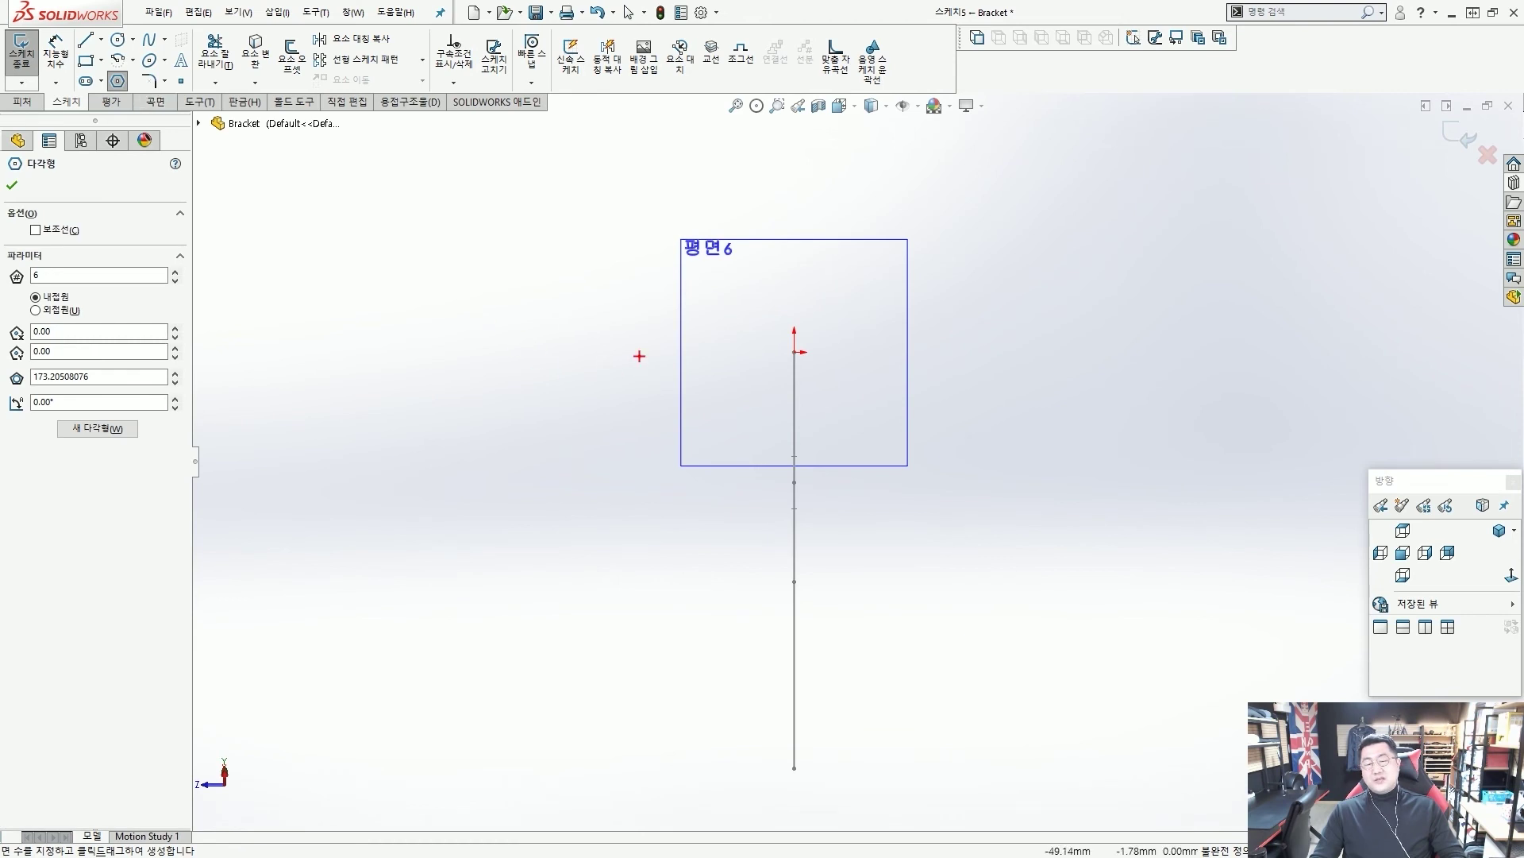
key("Escape")
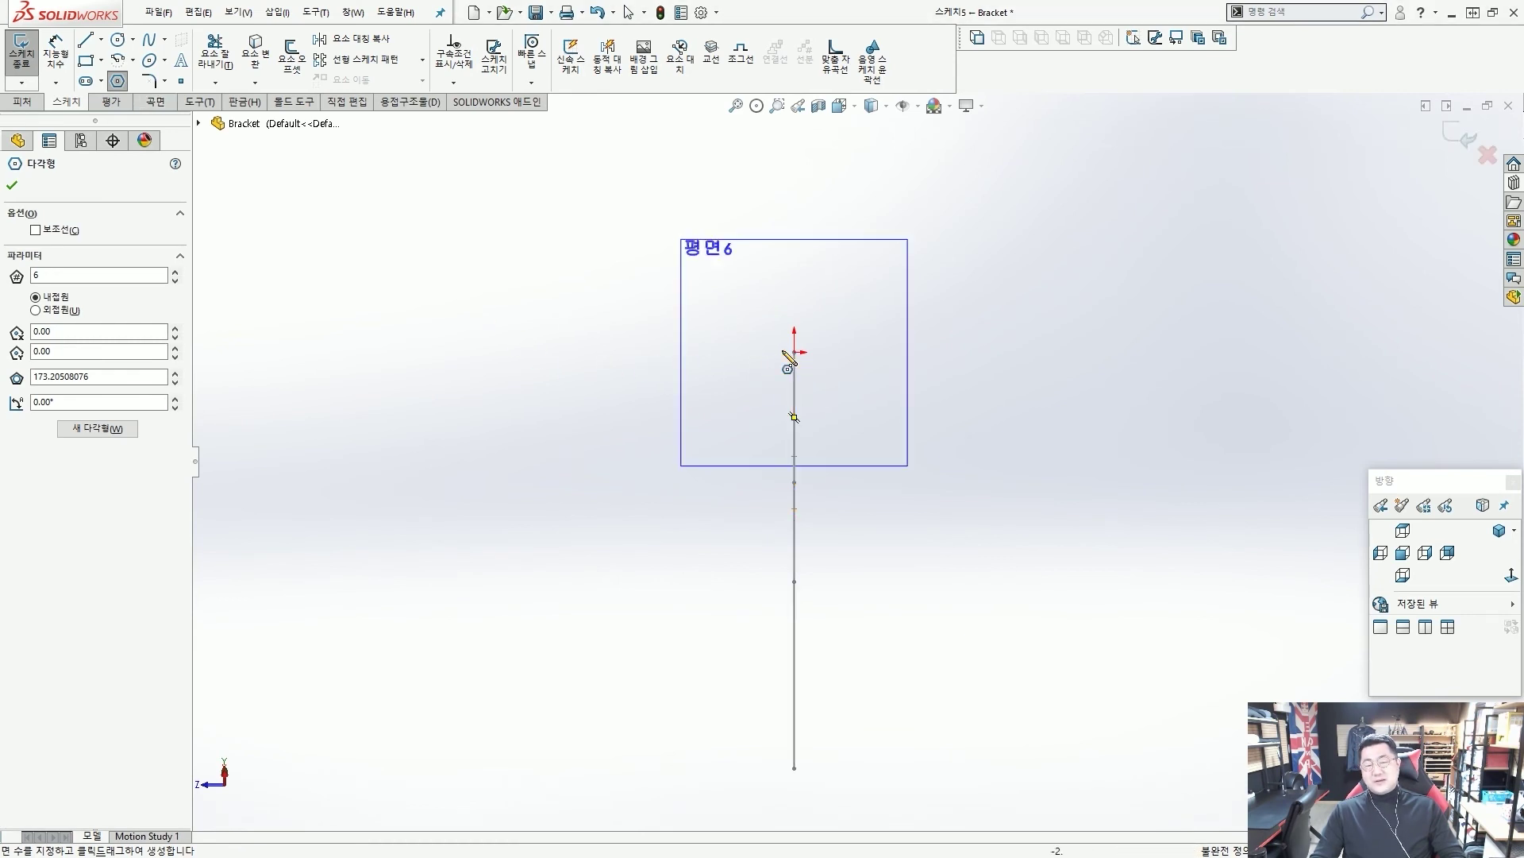
left_click_drag(590, 304, 616, 330)
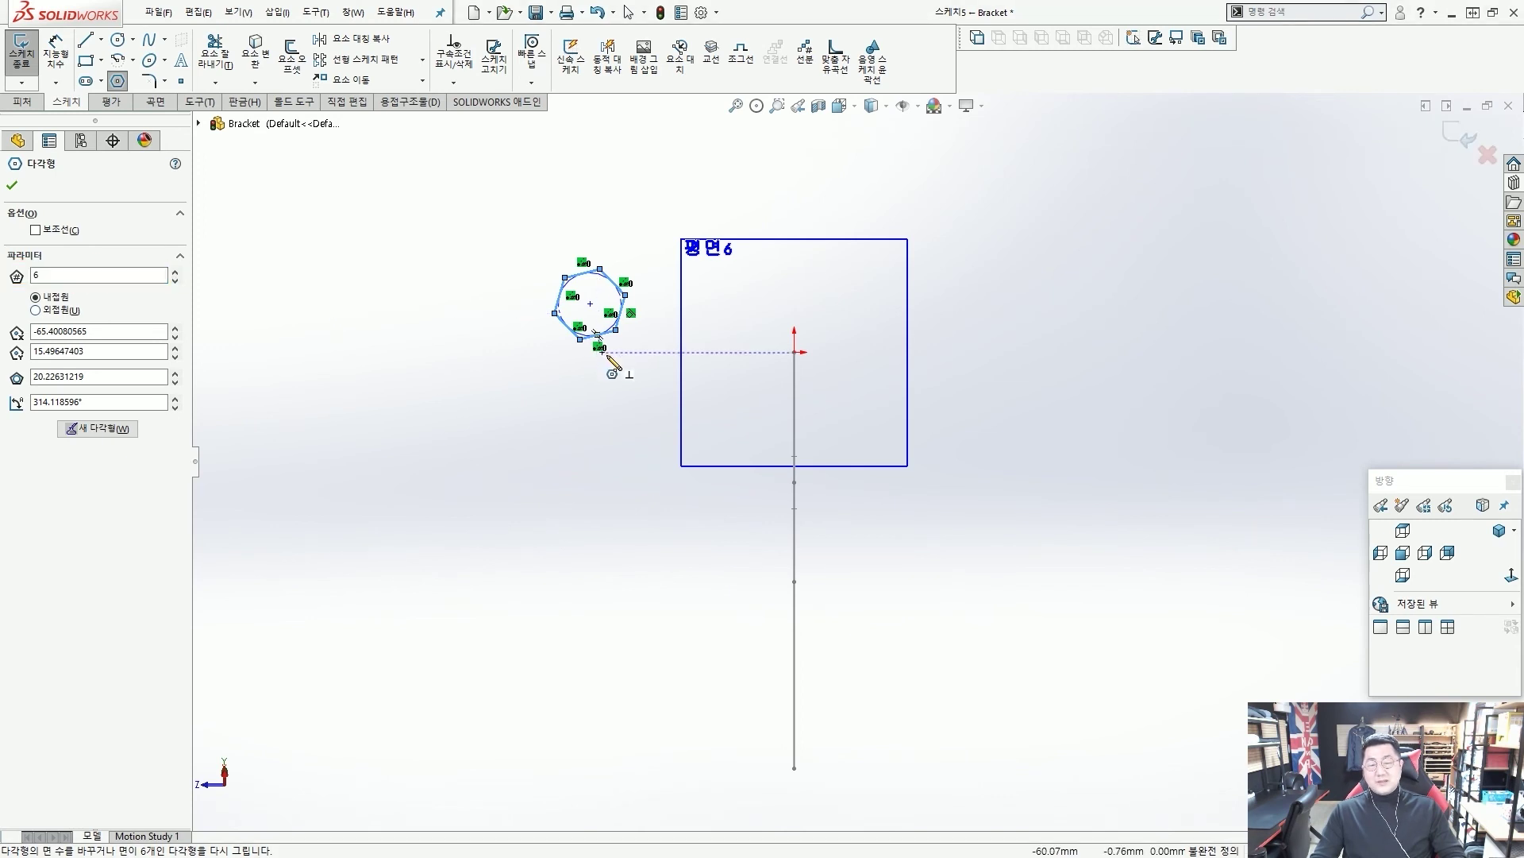
key("Escape")
Step: Add a vertical relation between the hexagon's centre point and its uppermost vertex
scroll(613, 263, "up", 5)
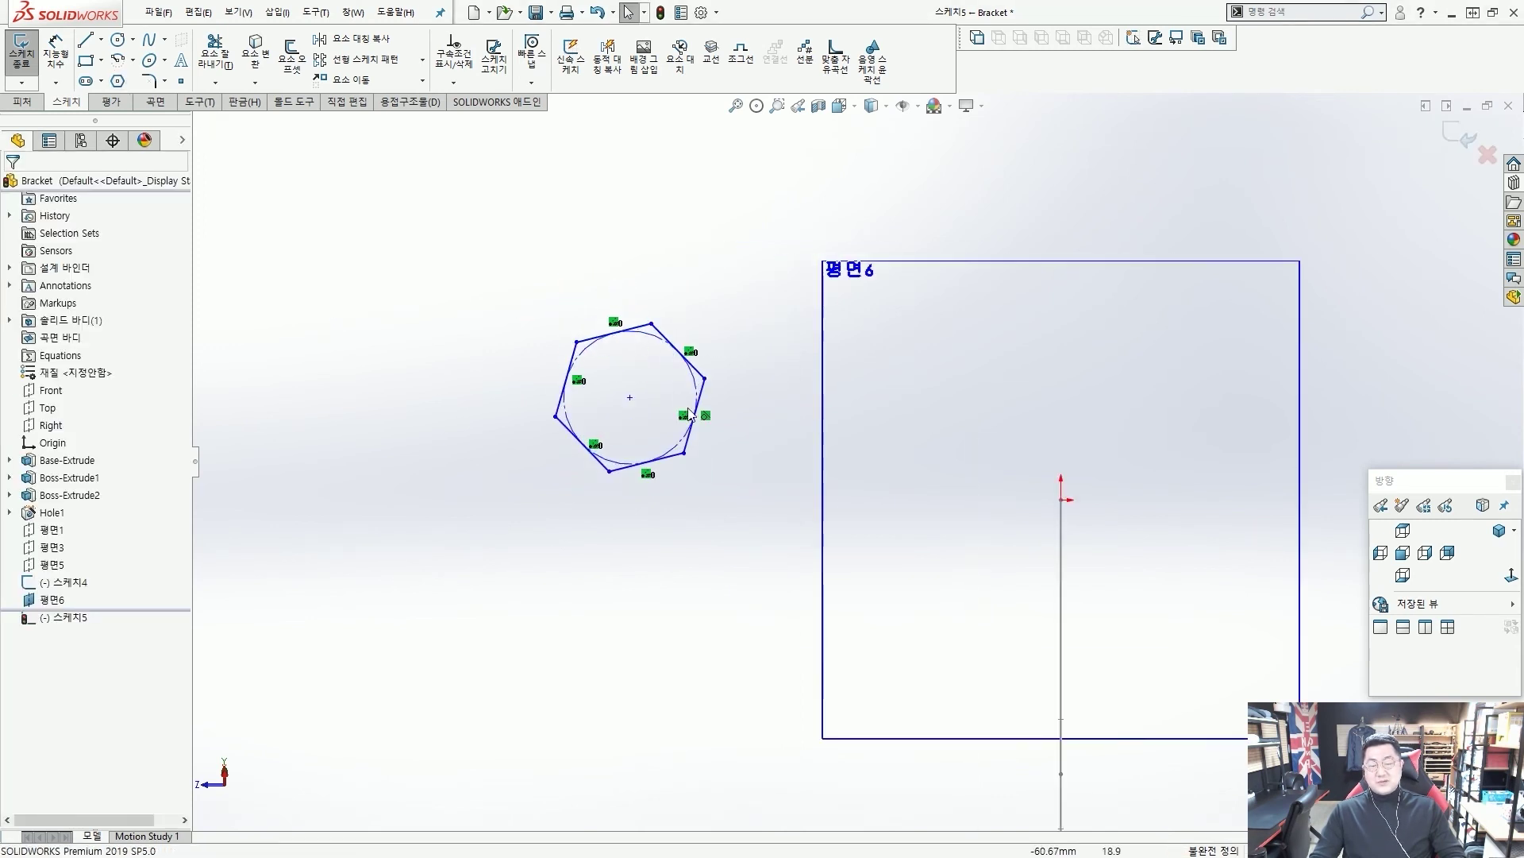
left_click(645, 429)
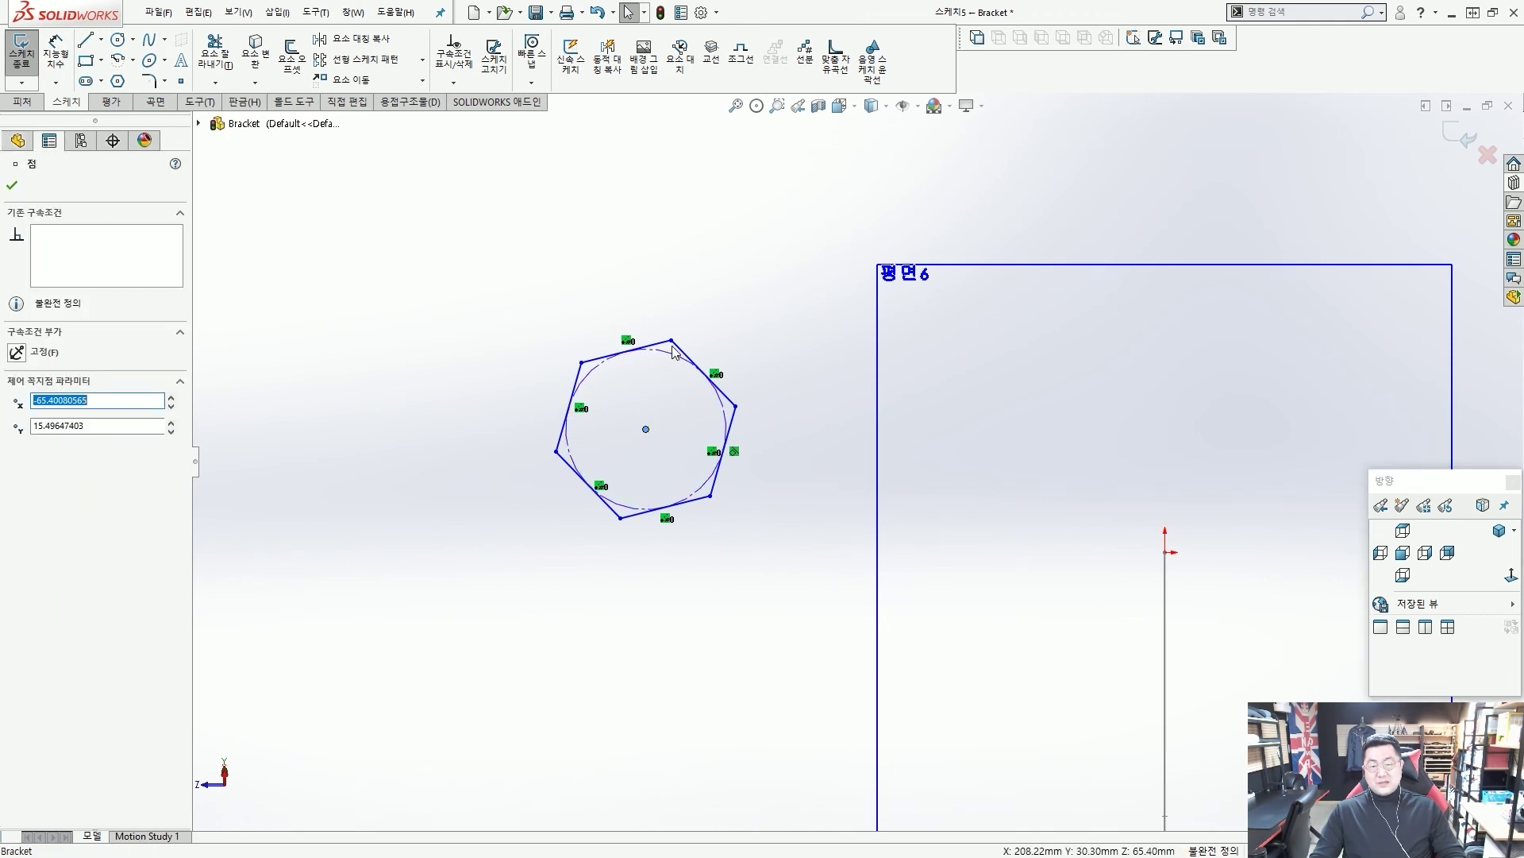
left_click(671, 342, "ctrl")
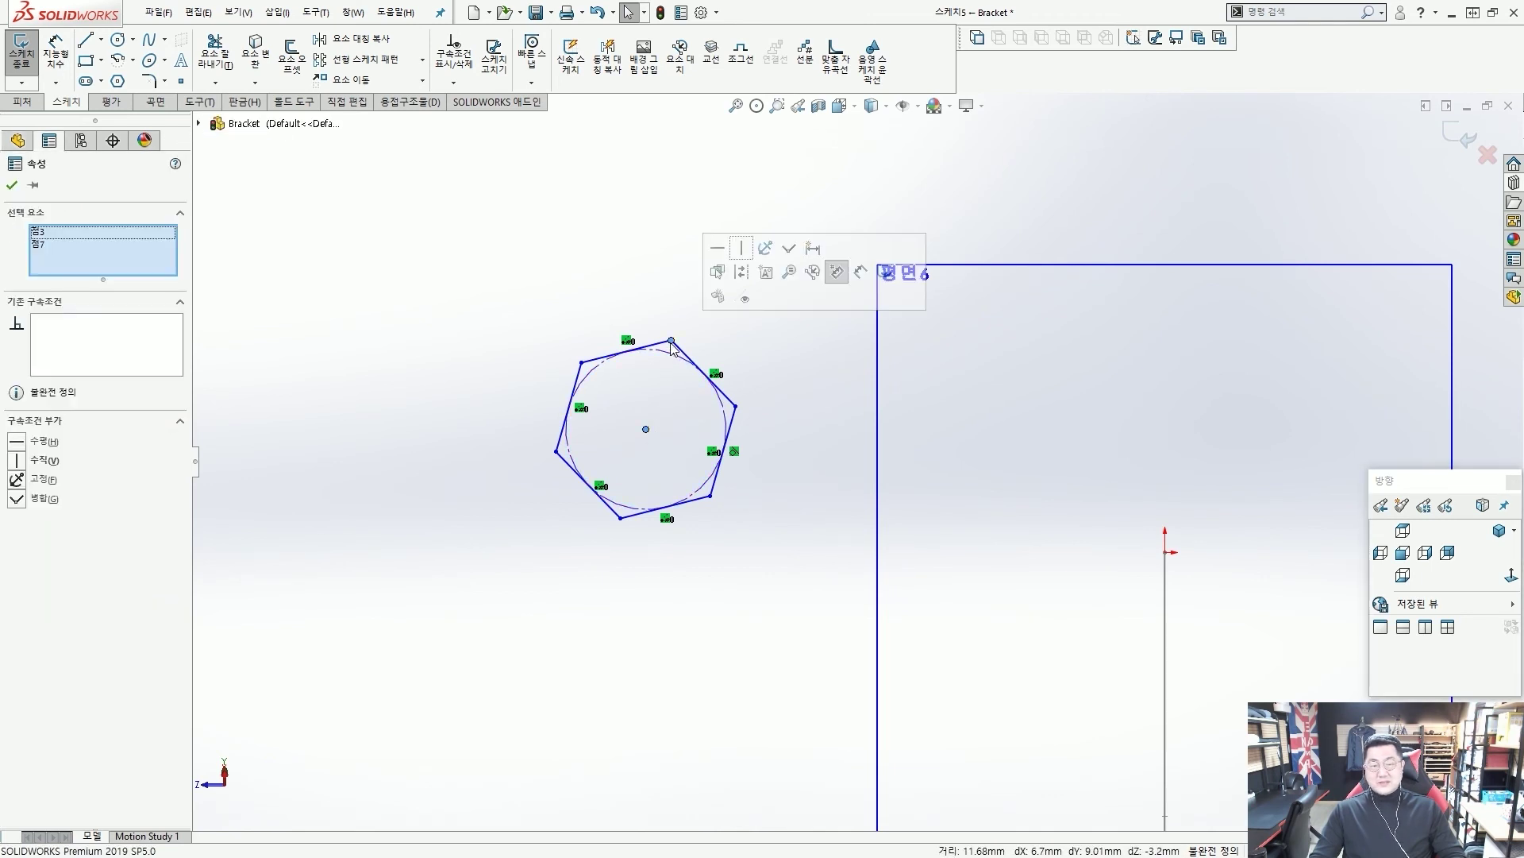
left_click(742, 249)
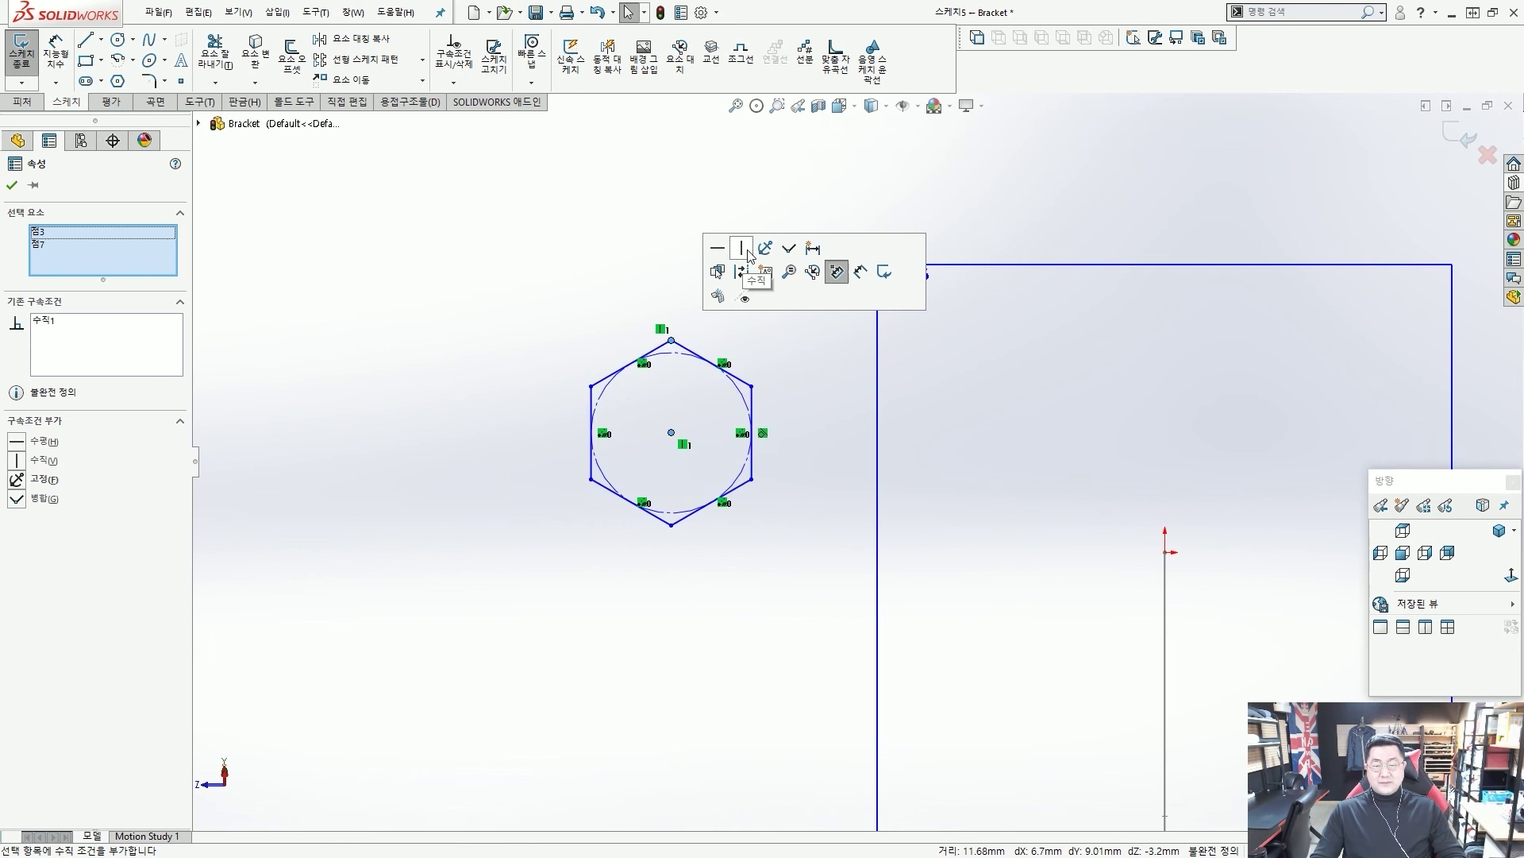
left_click(643, 246)
Step: Dimension the hexagon's inscribed circle to a diameter of 10 mm
key("z")
key("d")
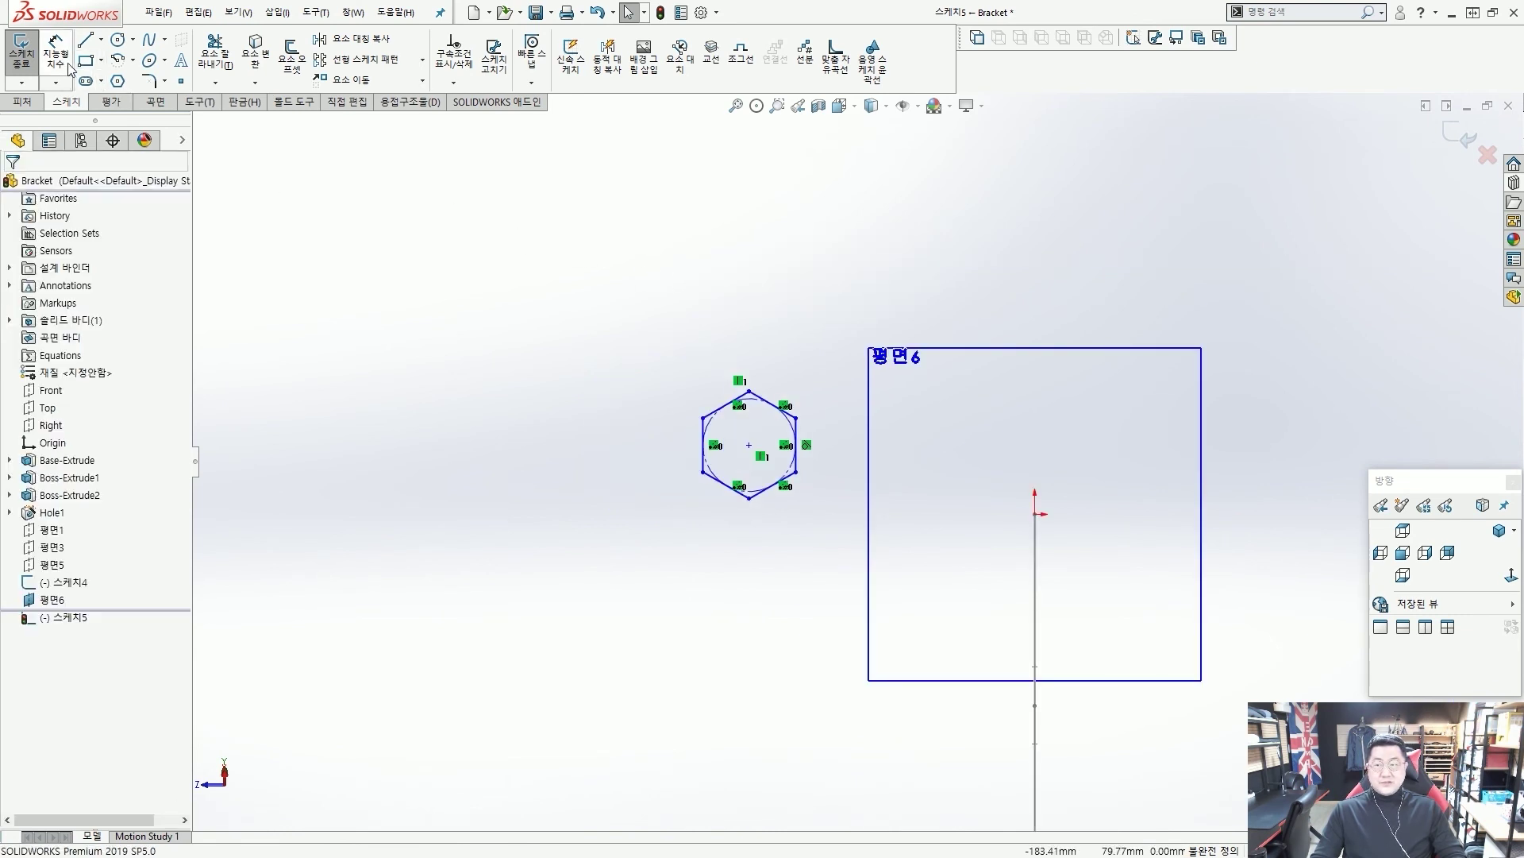
left_click(719, 405)
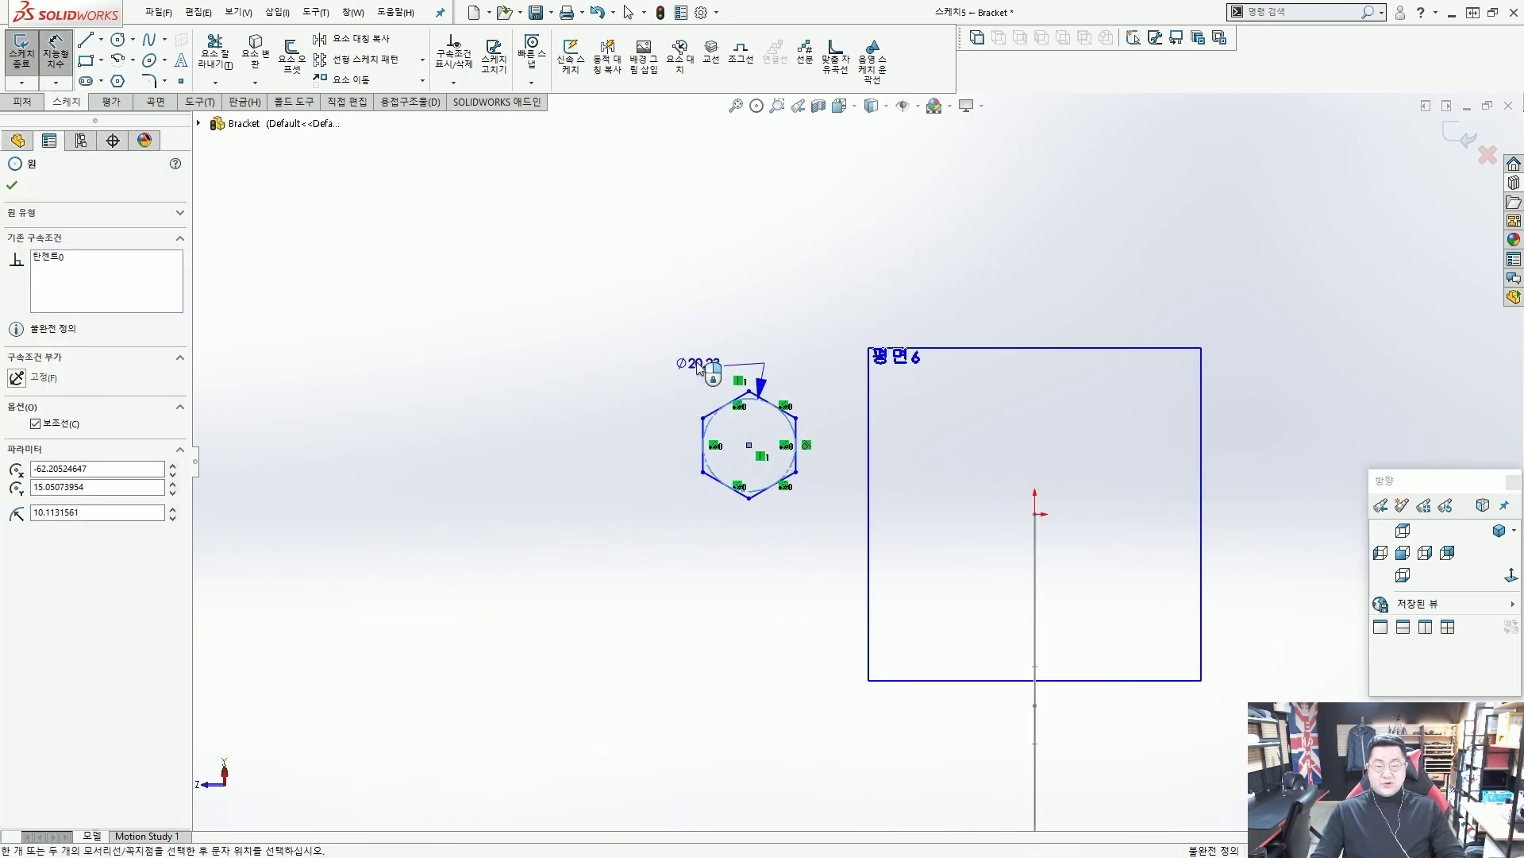
left_click(646, 360)
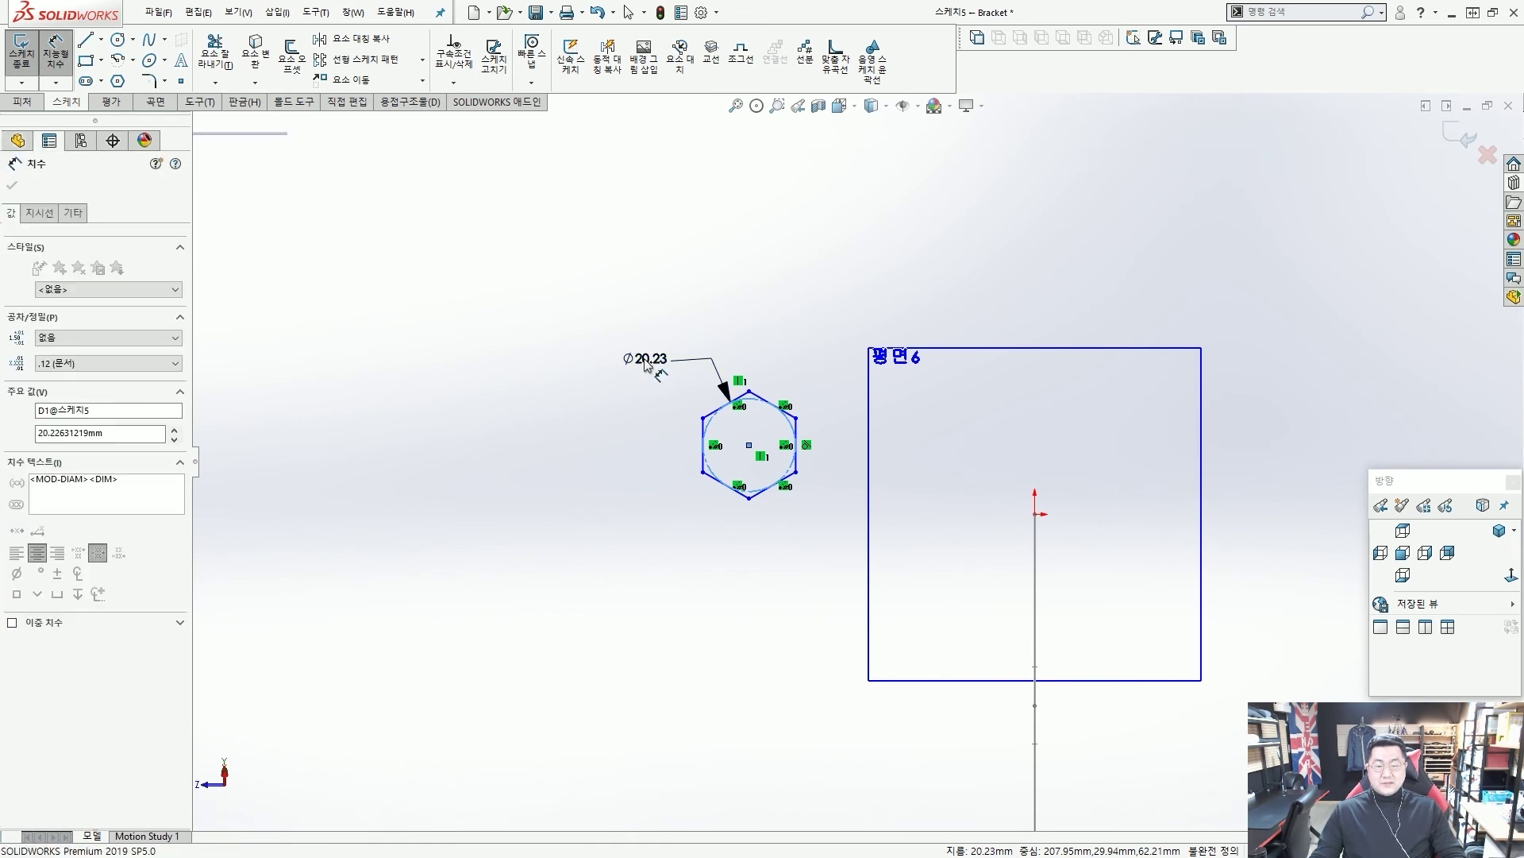
type("10")
key("Return")
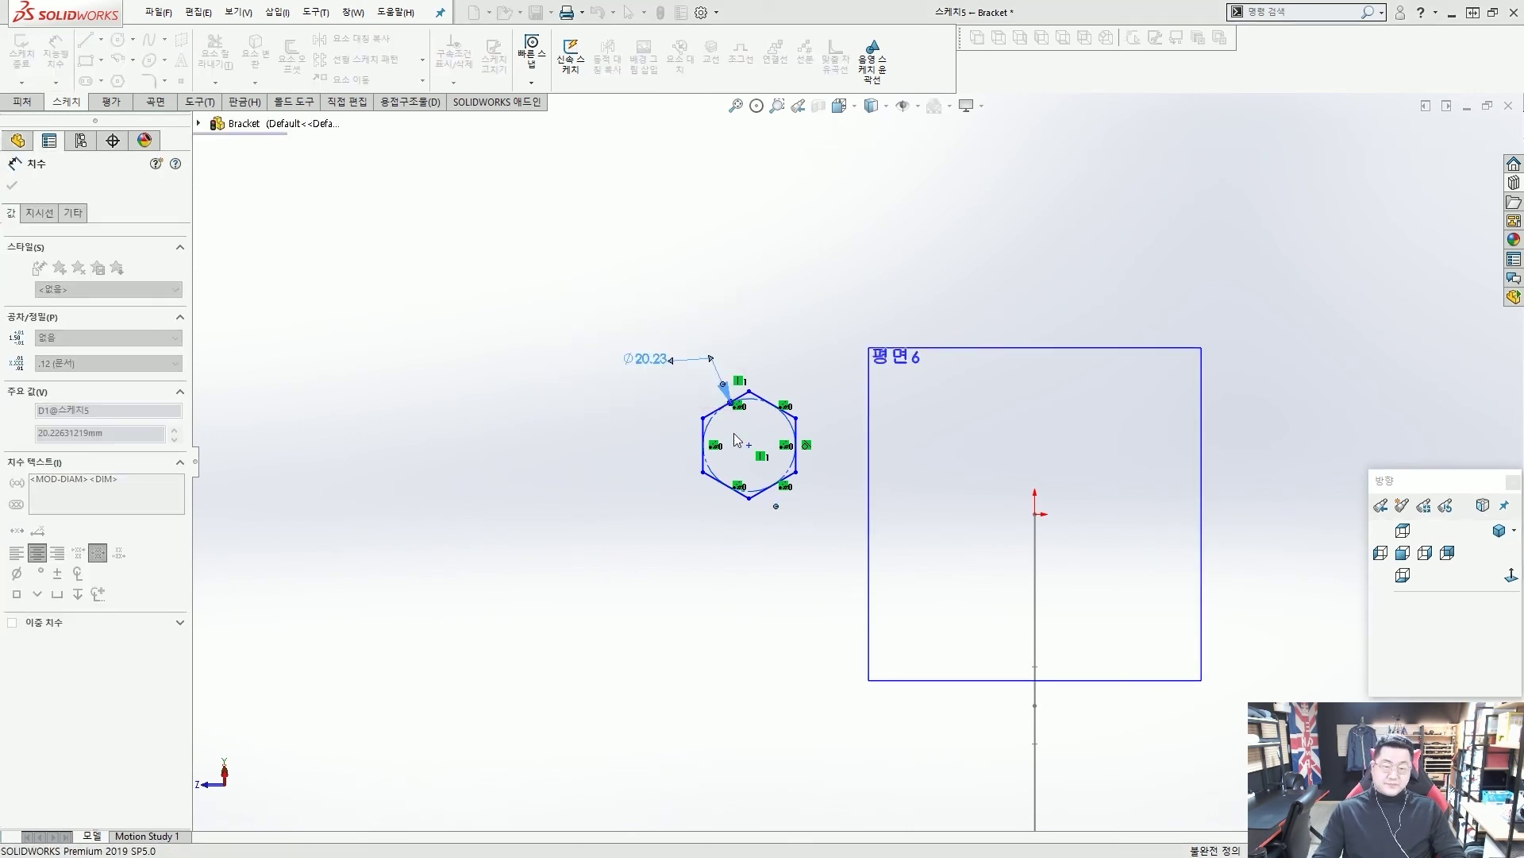
key("Escape")
mouse_move(808, 522)
middle_mouse_down()
mouse_move(996, 525)
mouse_move(1046, 577)
middle_mouse_up()
mouse_move(787, 477)
left_mouse_down()
mouse_move(758, 480)
mouse_move(780, 456)
left_mouse_up()
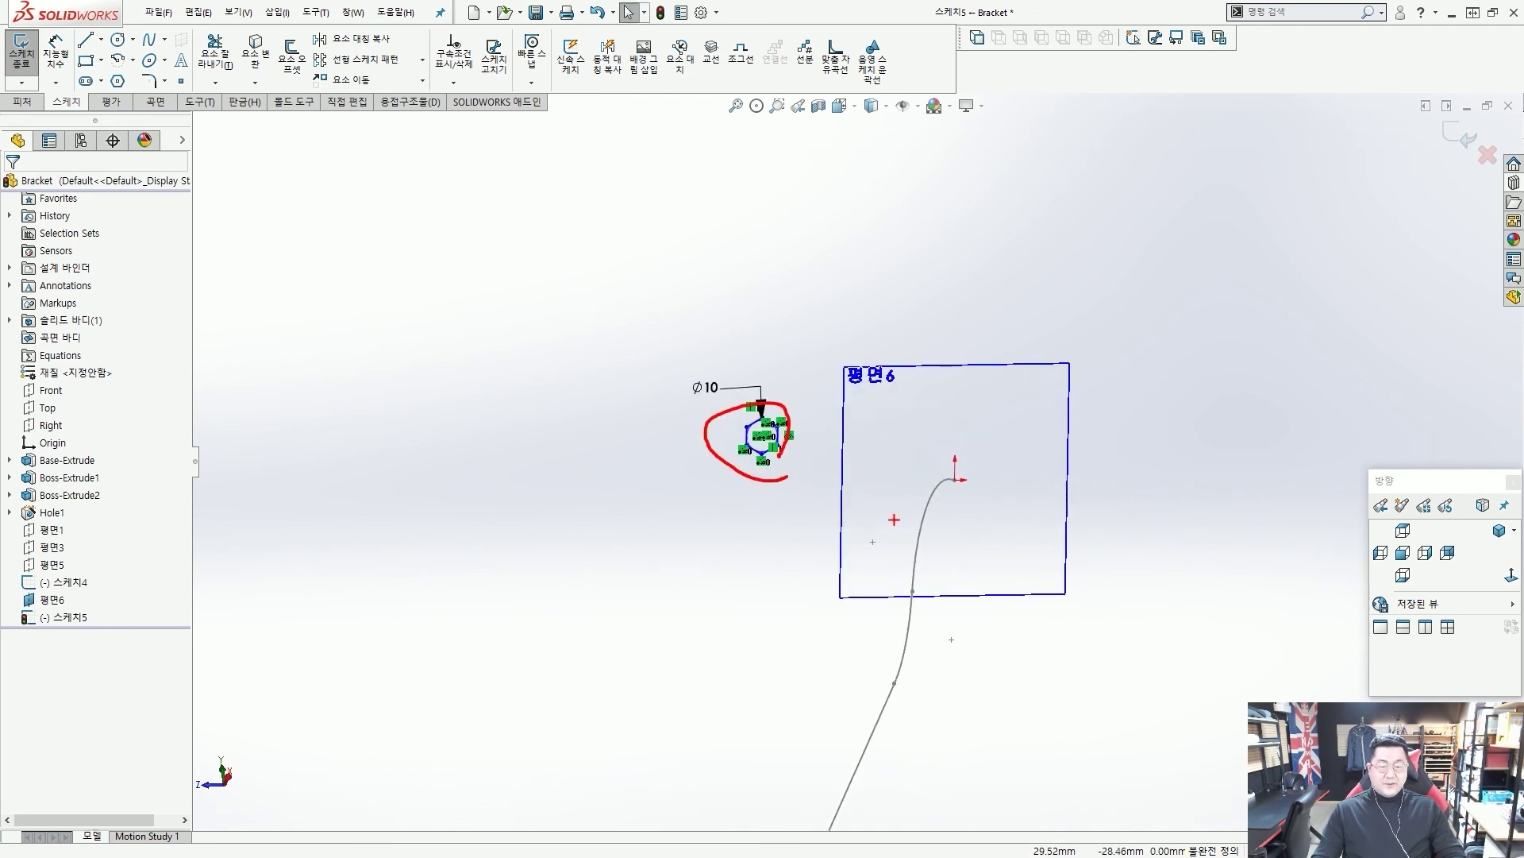
mouse_move(953, 478)
left_mouse_down()
mouse_move(920, 527)
mouse_move(907, 648)
mouse_move(843, 772)
left_mouse_up()
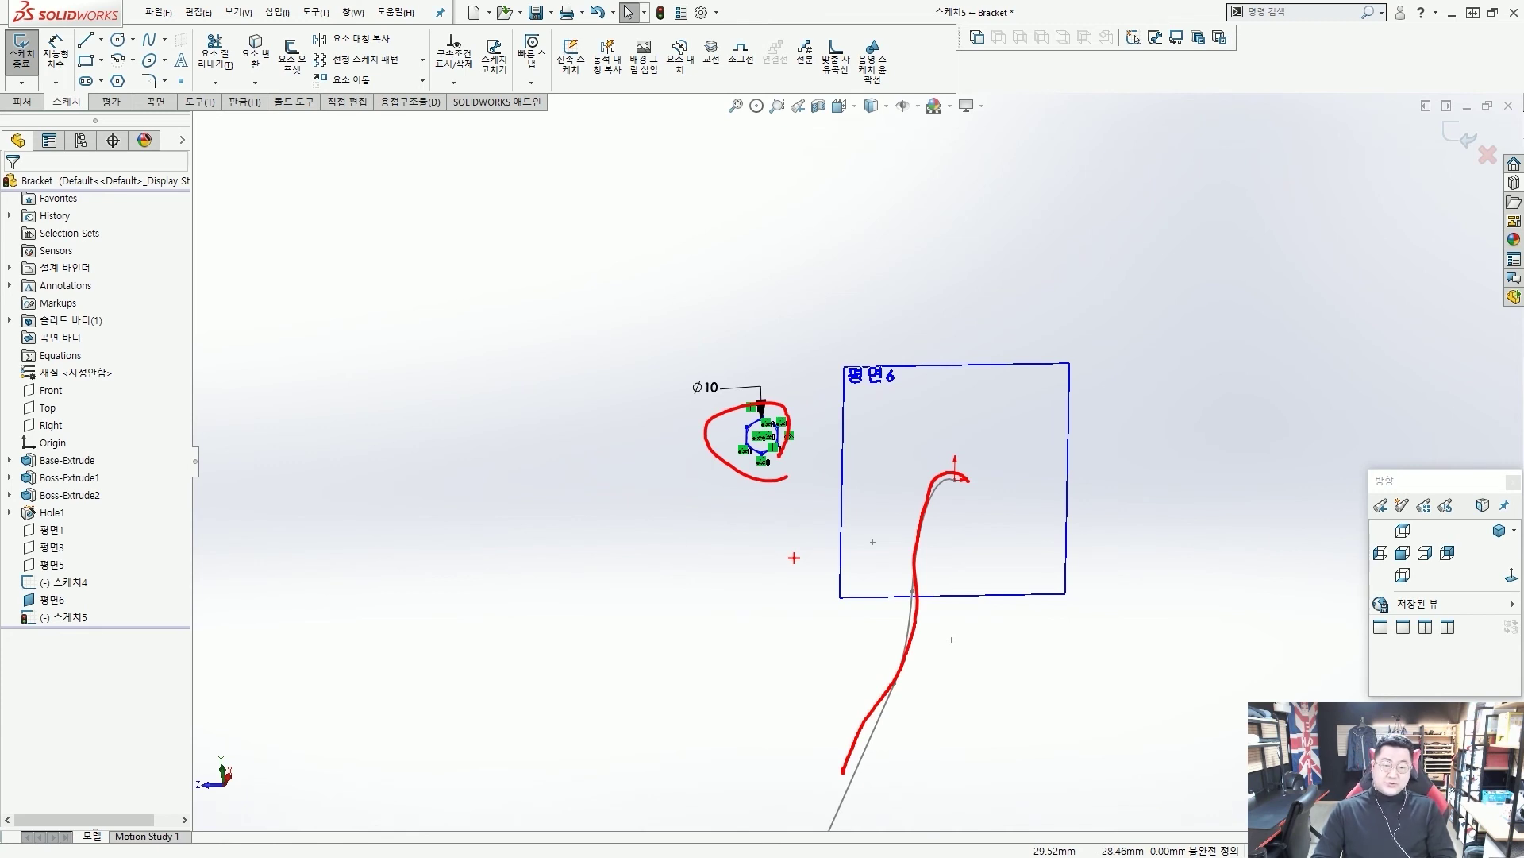
key("Escape")
scroll(802, 500, "down", 5)
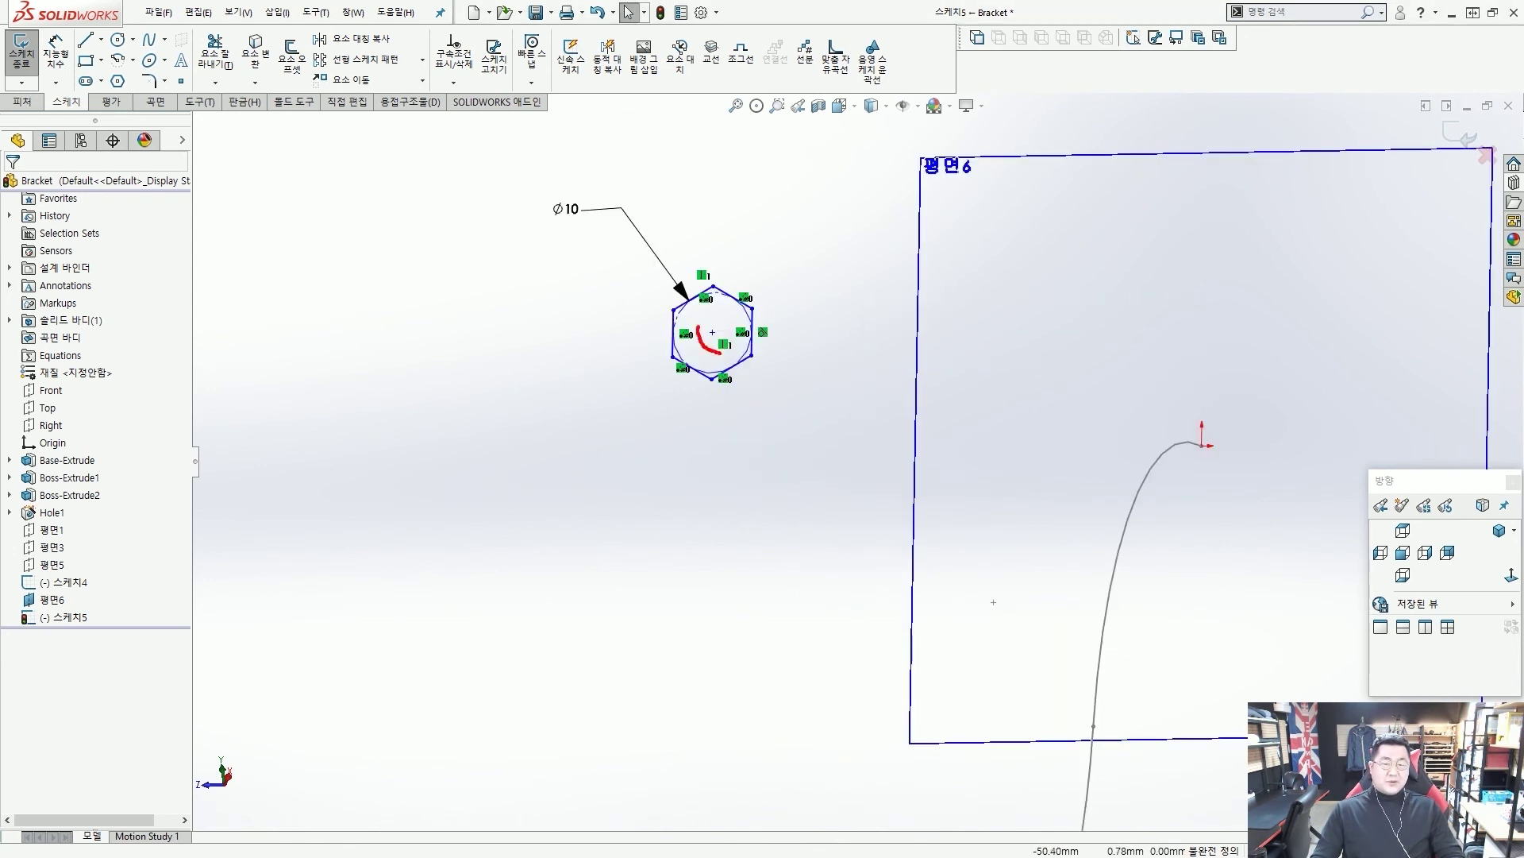
mouse_move(711, 335)
left_mouse_down()
mouse_move(815, 342)
mouse_move(1142, 454)
left_mouse_up()
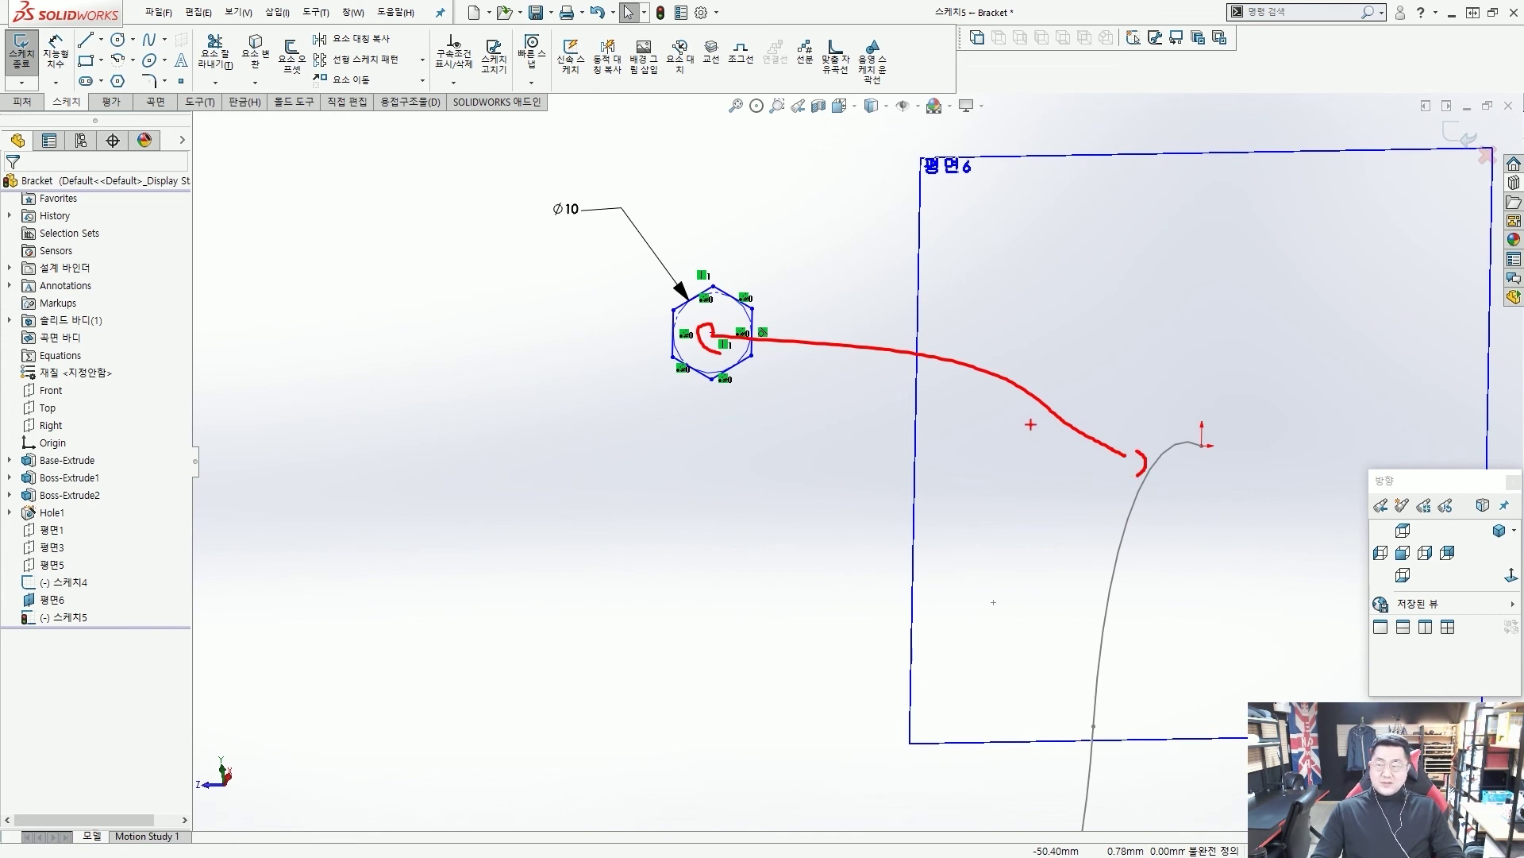
key("Escape")
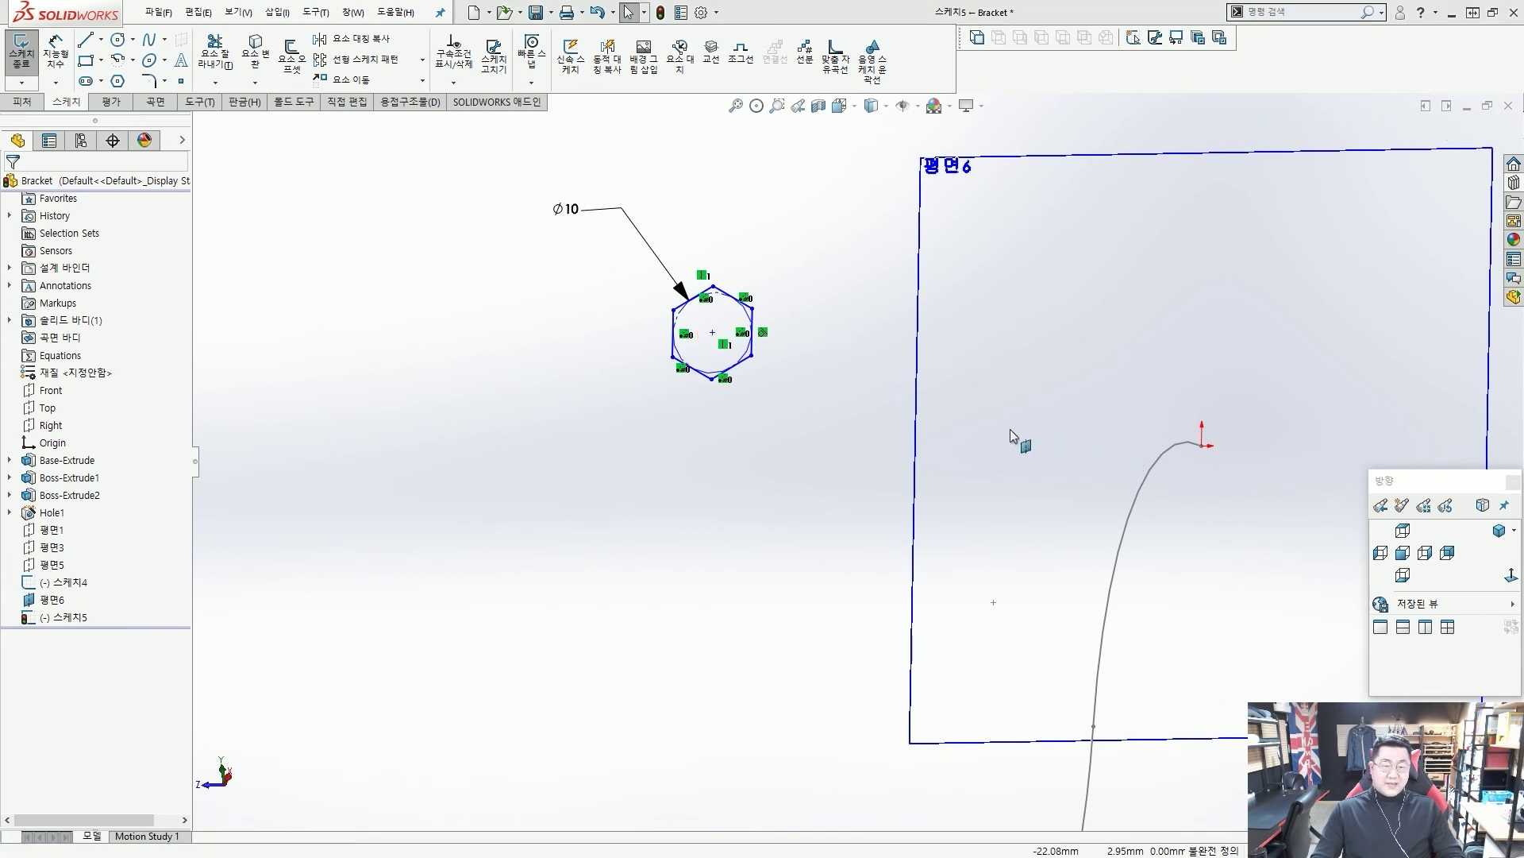
left_click_drag(713, 319, 722, 344)
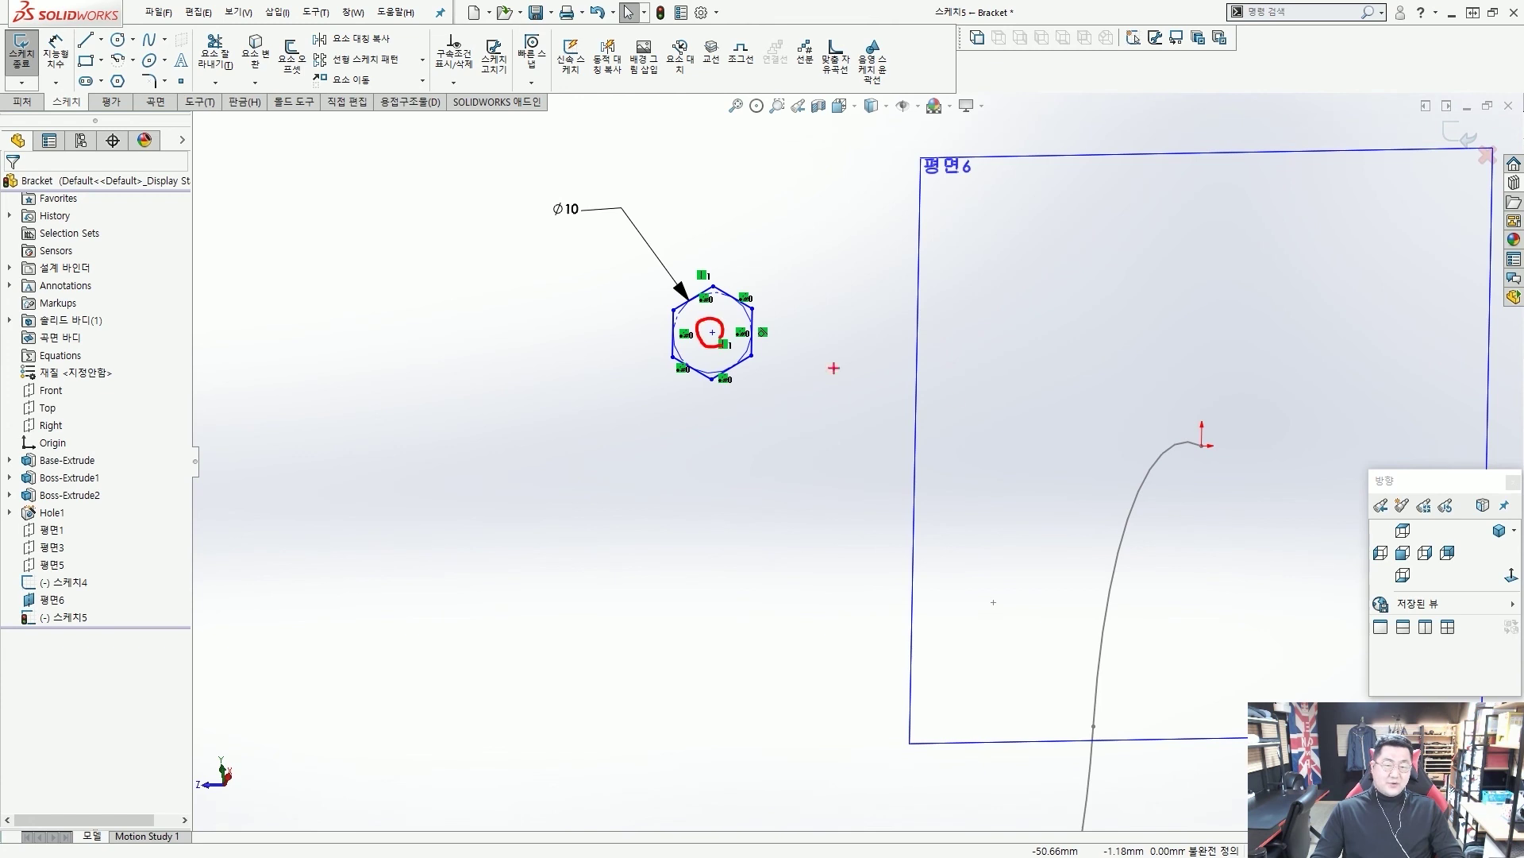
left_click_drag(1203, 445, 1204, 445)
key("Escape")
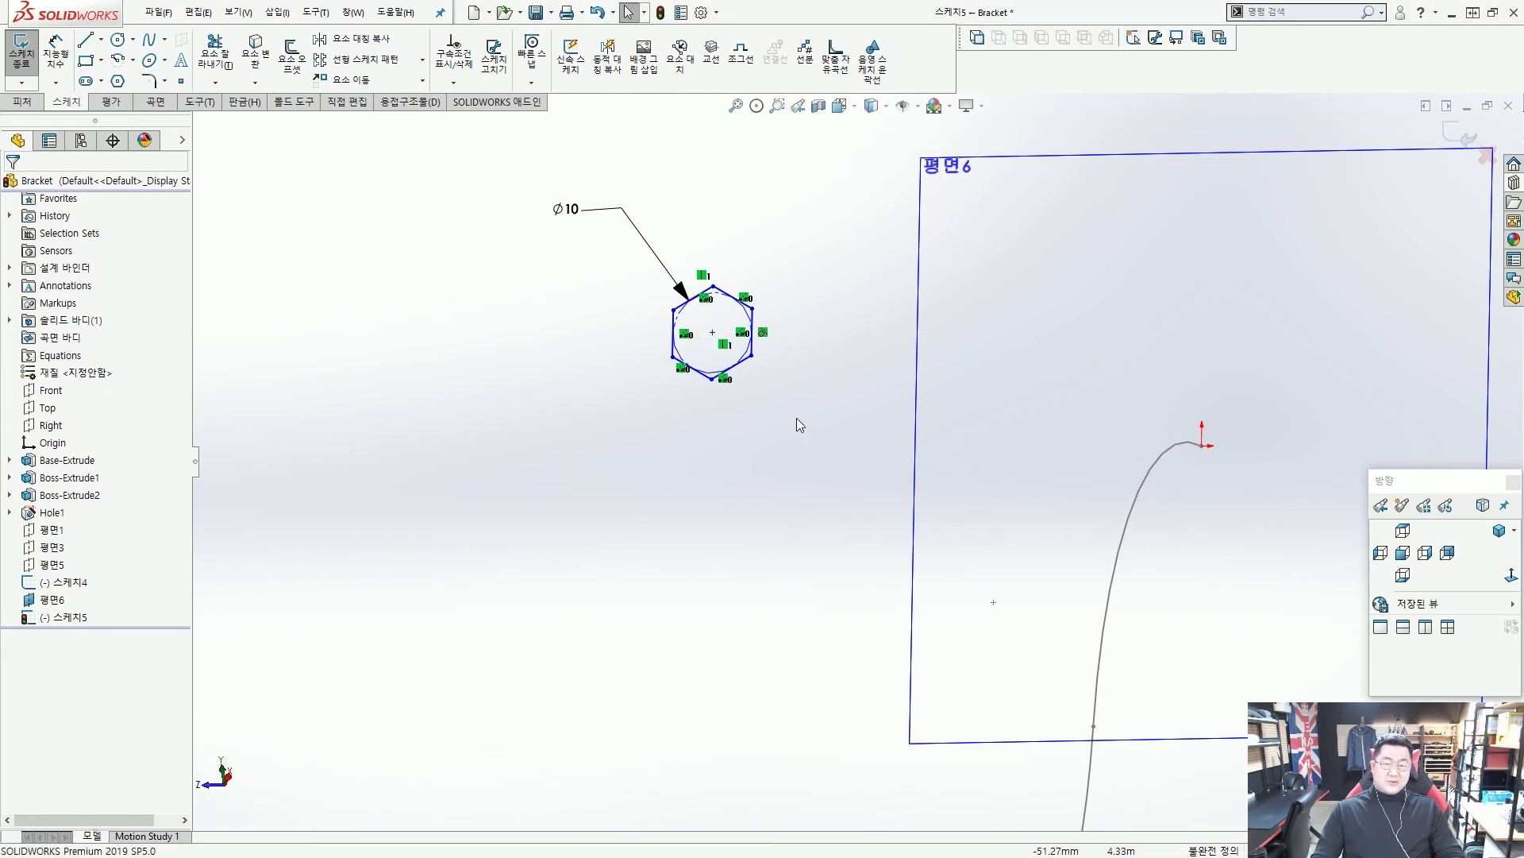
Step: Add a pierce relation between the hexagon's centre point and the end arc of the path sketch
left_click(712, 333)
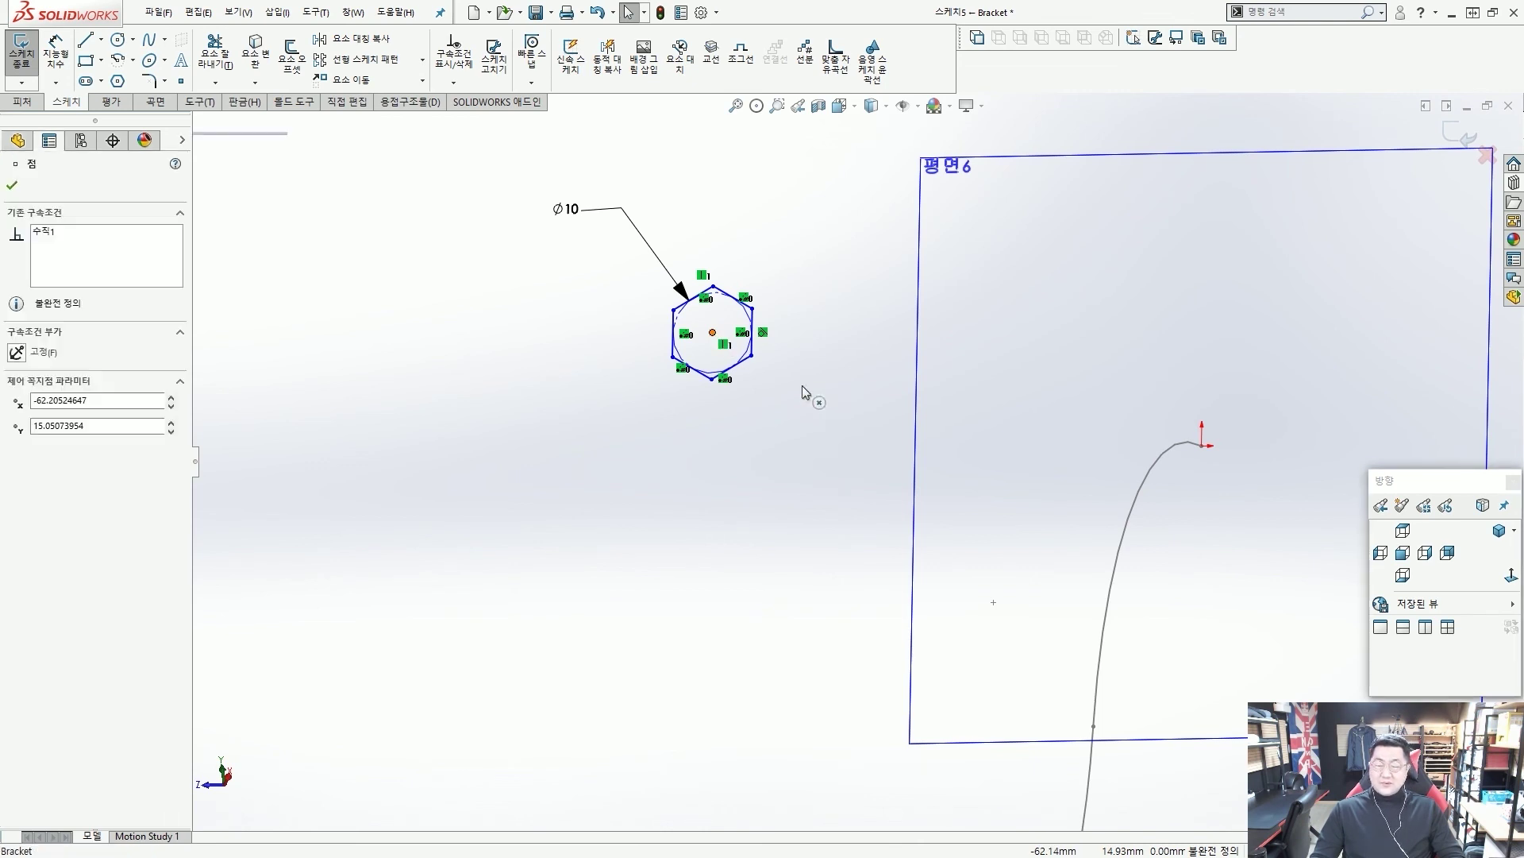
left_click(1180, 441, "ctrl")
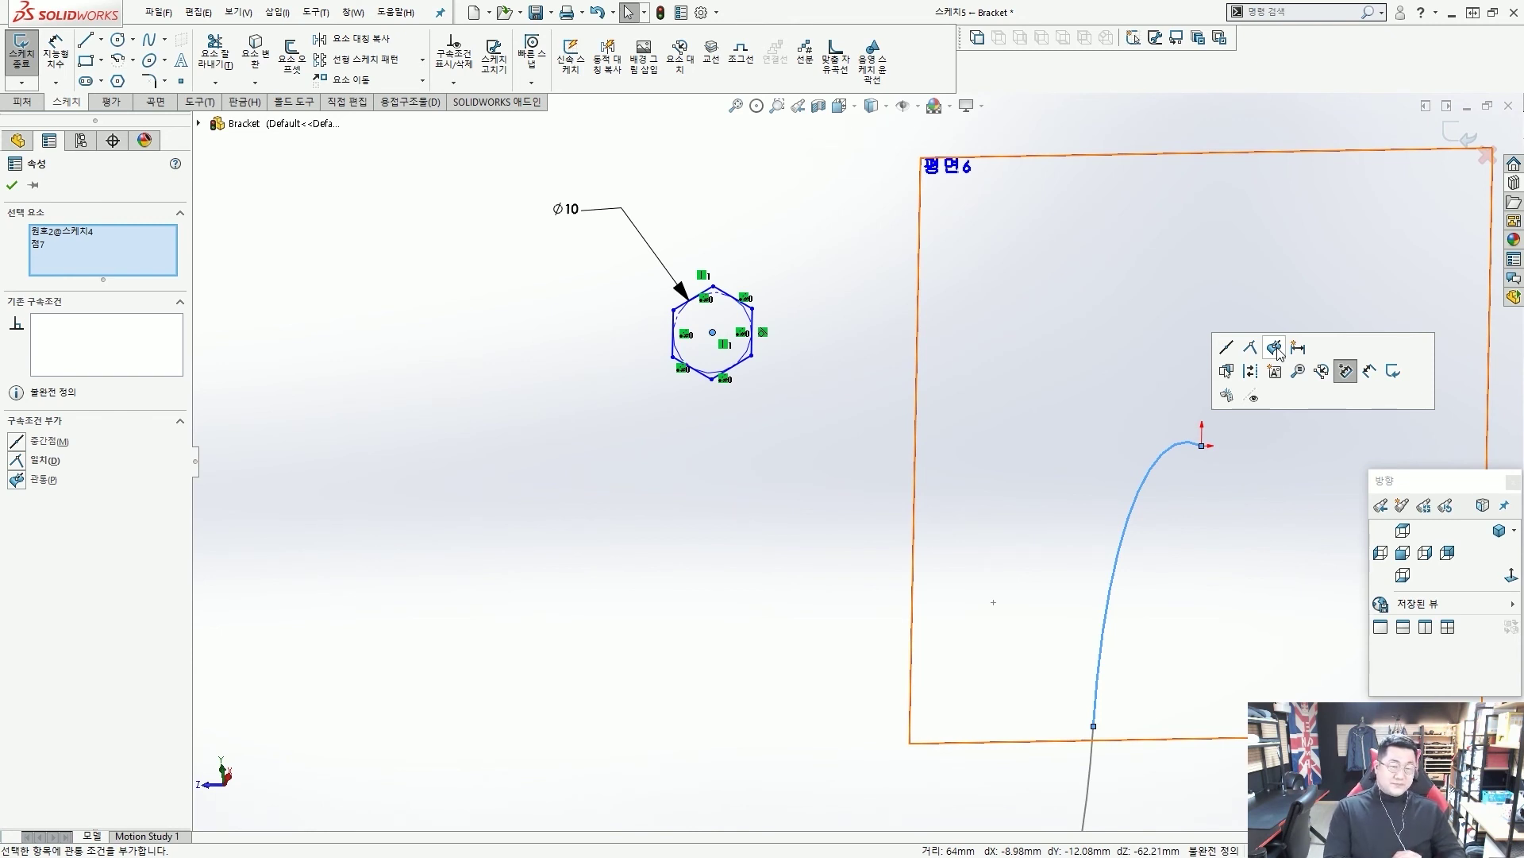
left_click(1274, 348)
left_click(727, 417)
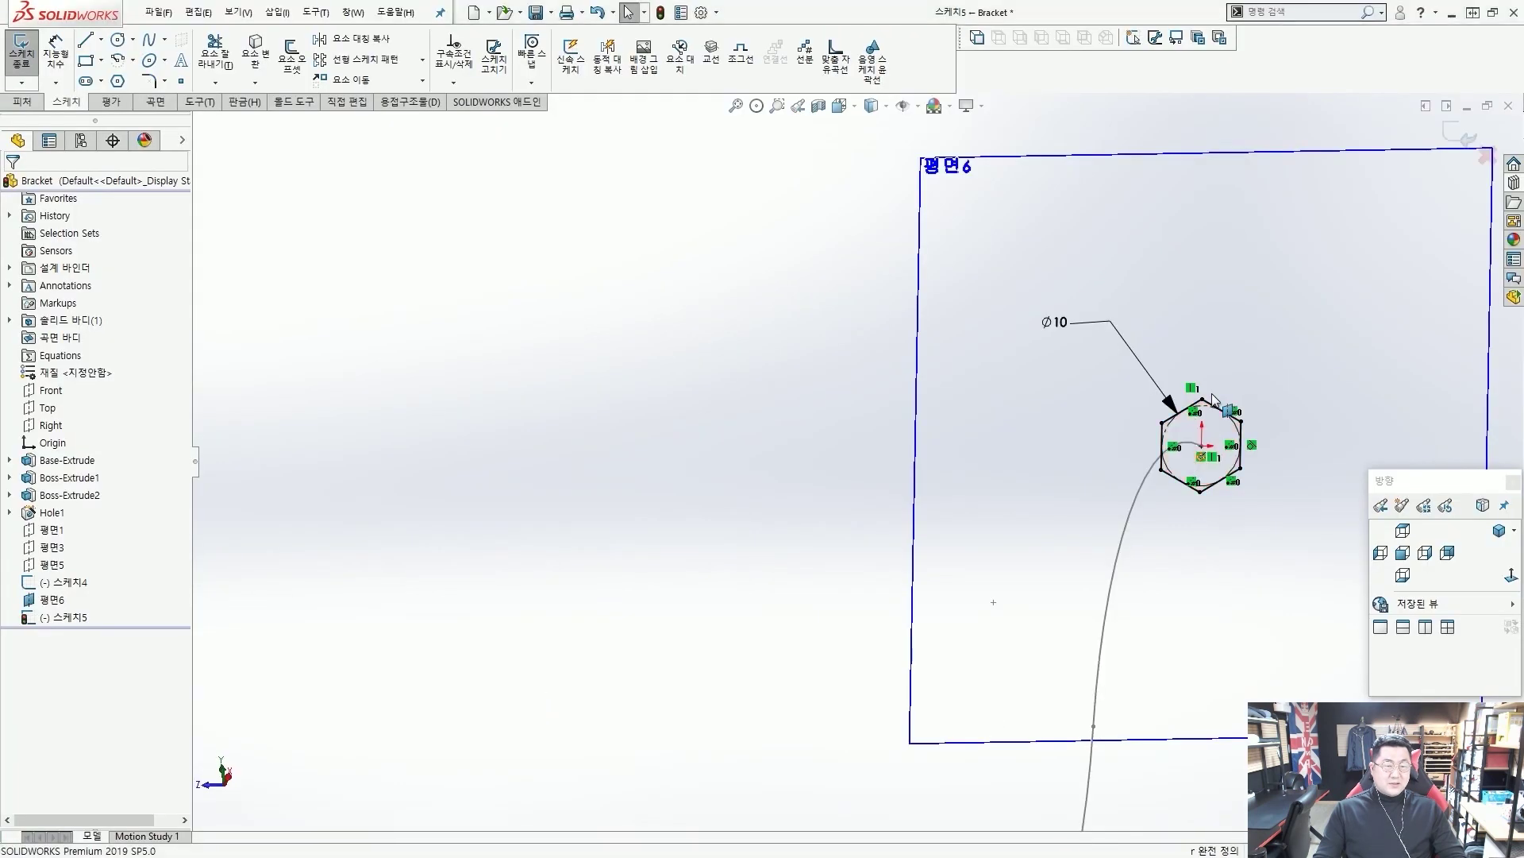
middle_click_drag(794, 508, 879, 554)
mouse_move(1237, 480)
left_mouse_down()
mouse_move(1158, 492)
mouse_move(1095, 524)
mouse_move(1007, 679)
mouse_move(886, 794)
left_mouse_up()
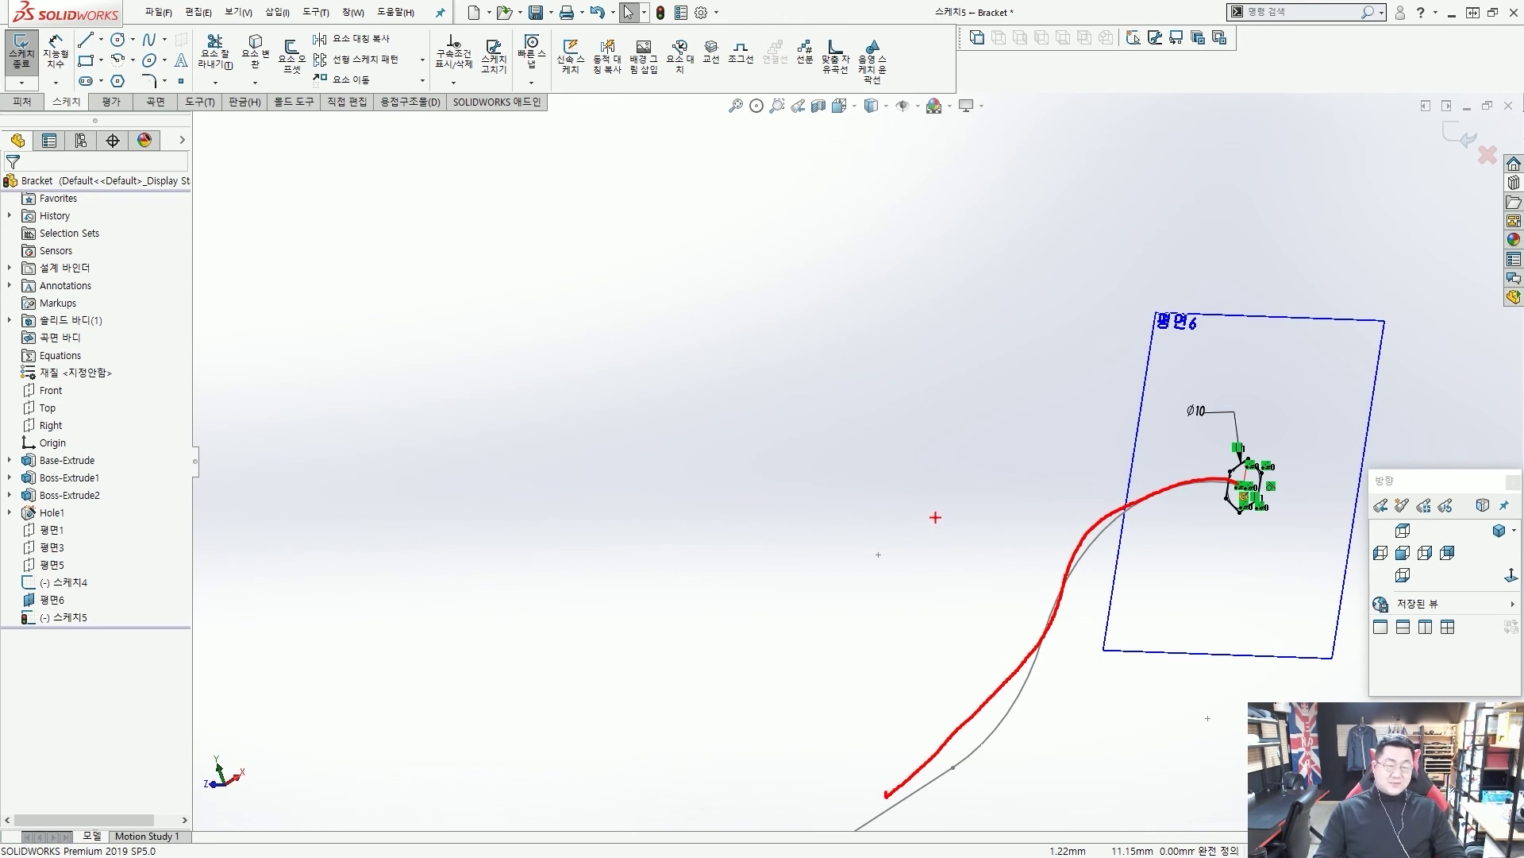
key("Escape")
scroll(963, 498, "down", 3)
scroll(1153, 500, "down", 2)
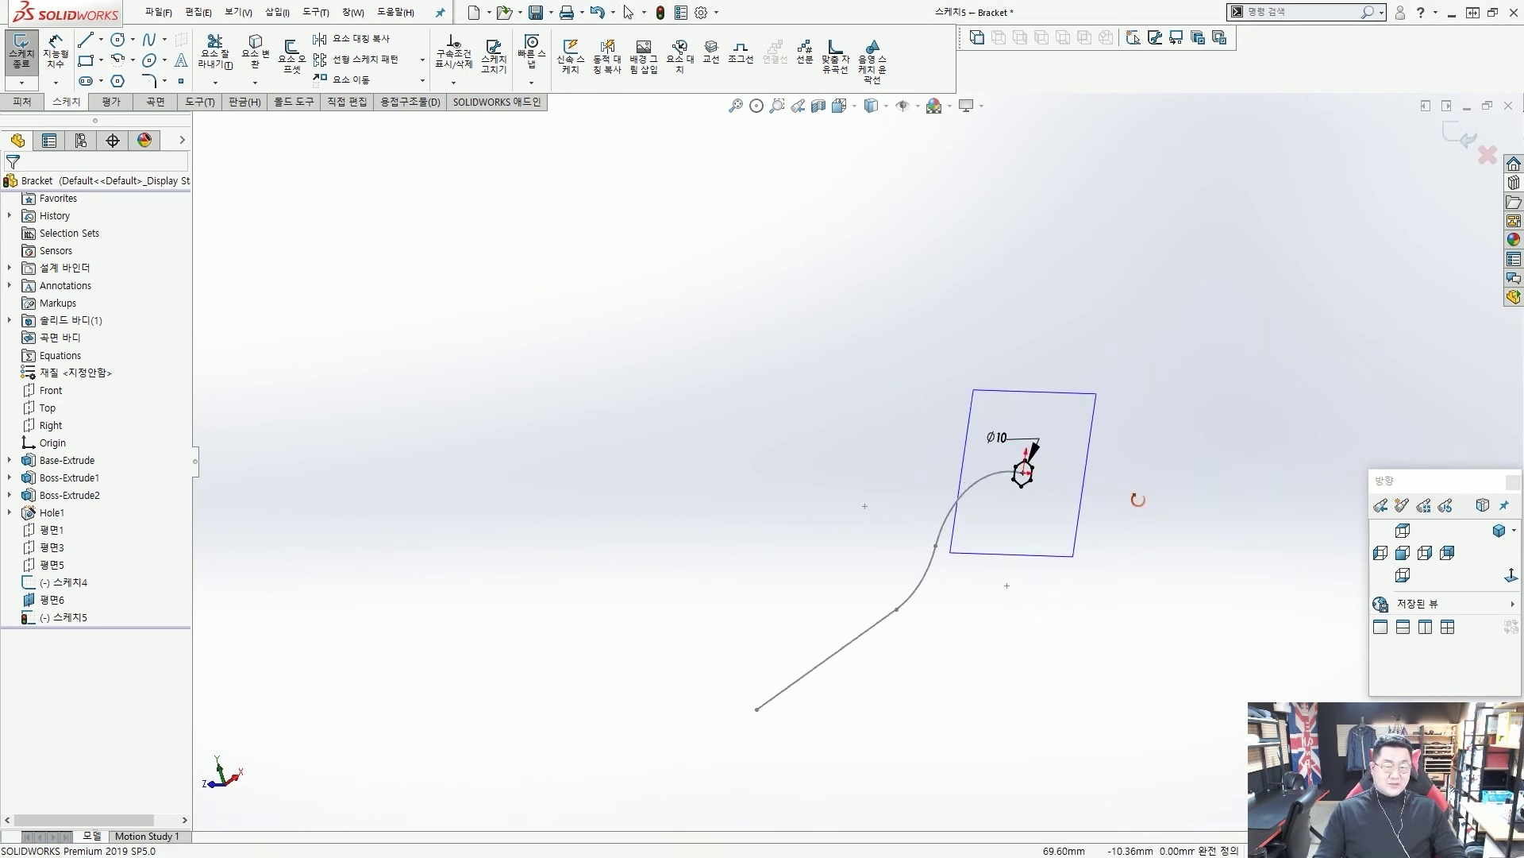
Step: Exit the hexagon sketch and hide the reference plane at the end of the path
key("ctrl+b")
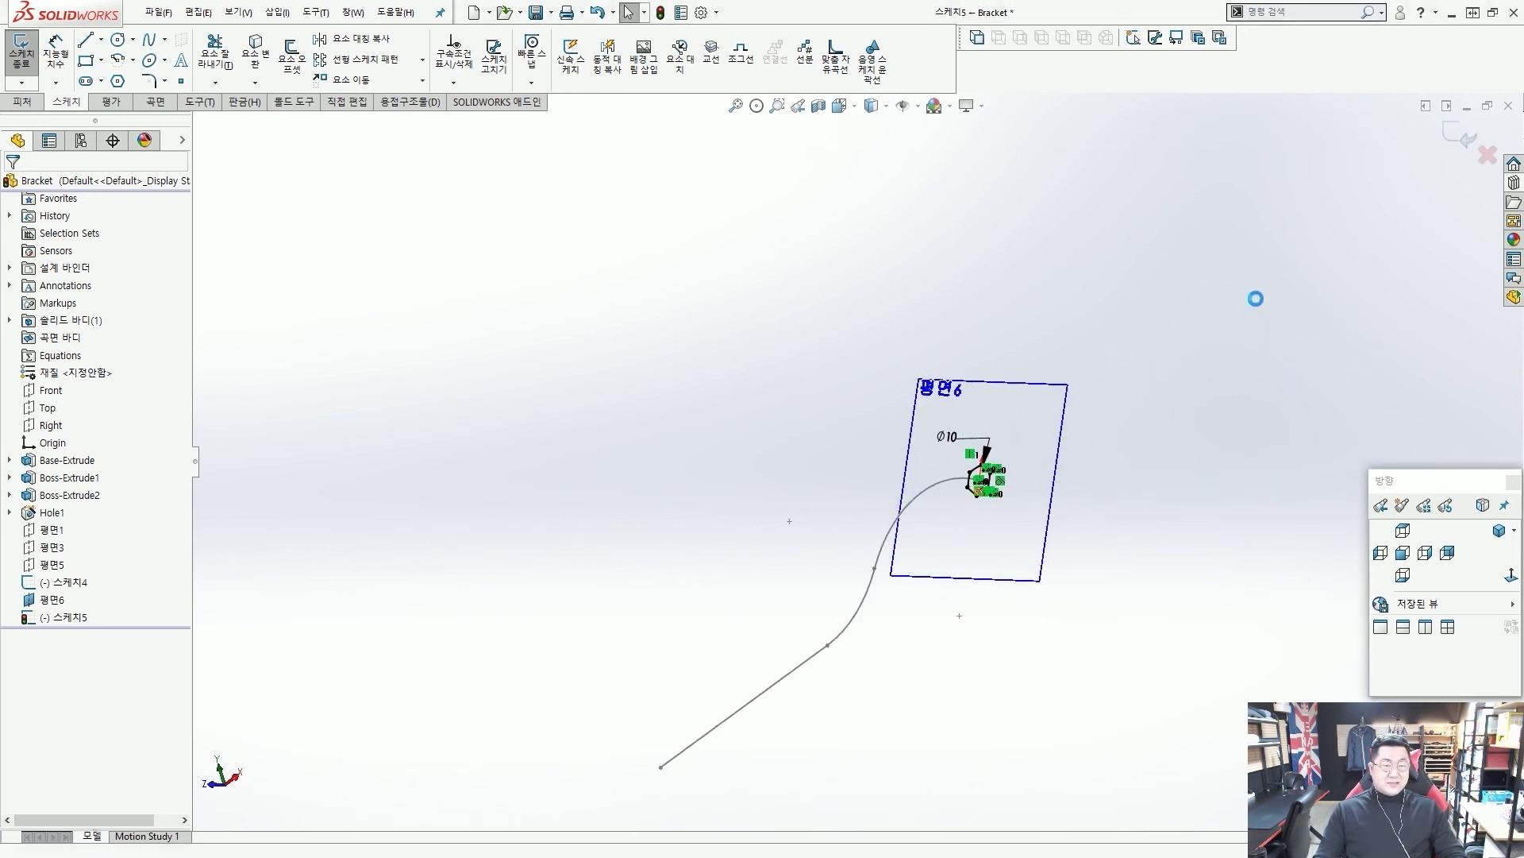
left_click(979, 383)
left_click(1071, 313)
mouse_move(1067, 317)
middle_mouse_down()
mouse_move(942, 461)
mouse_move(948, 570)
mouse_move(858, 500)
middle_mouse_up()
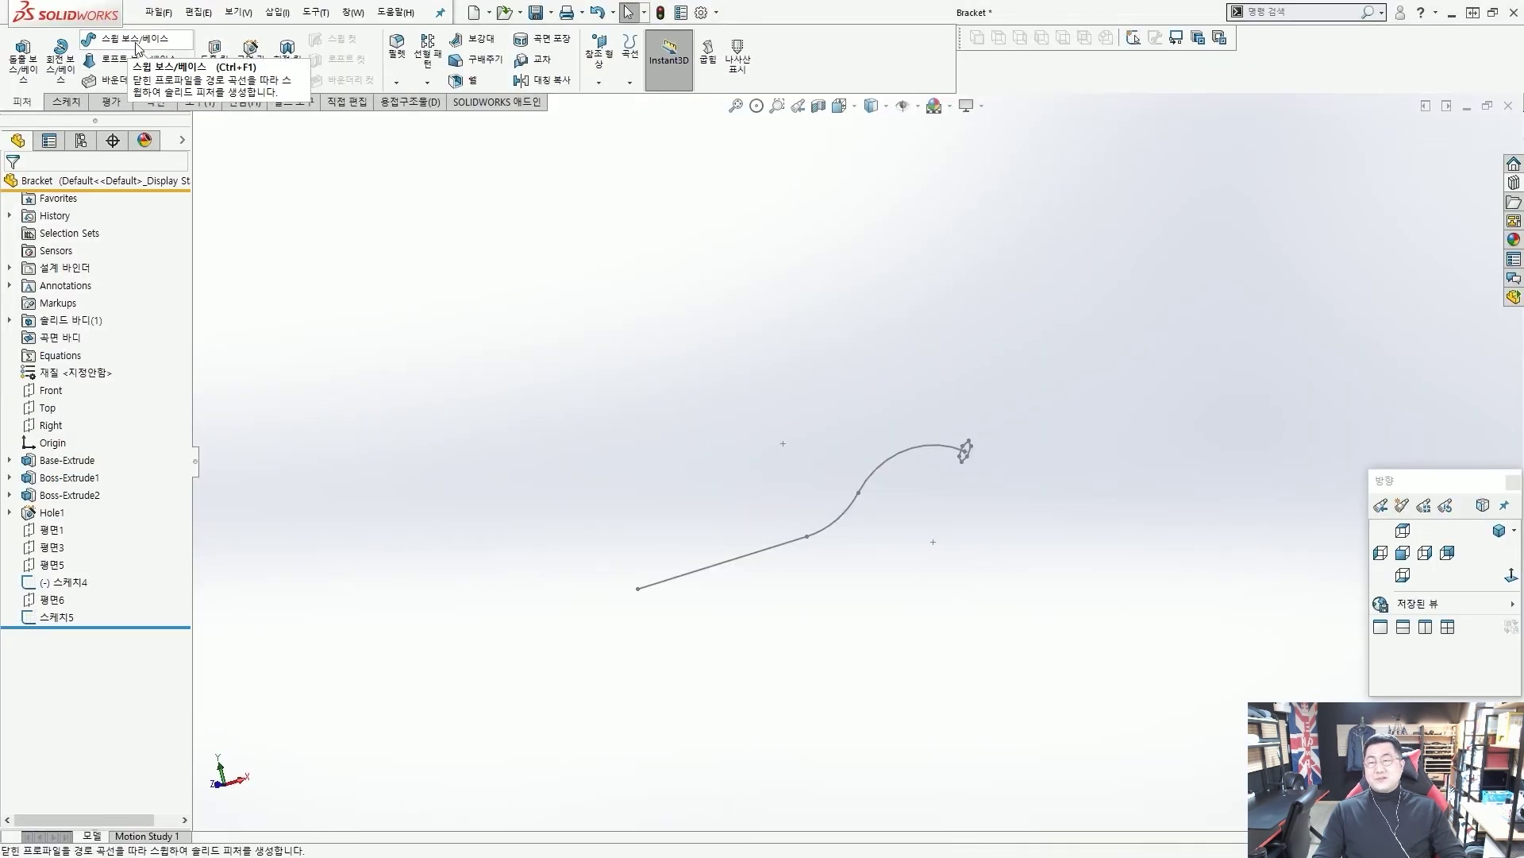
Step: Create a Sweep Boss/Base using the hexagon sketch as the profile and the line-and-arc sketch as the path
left_click(137, 46)
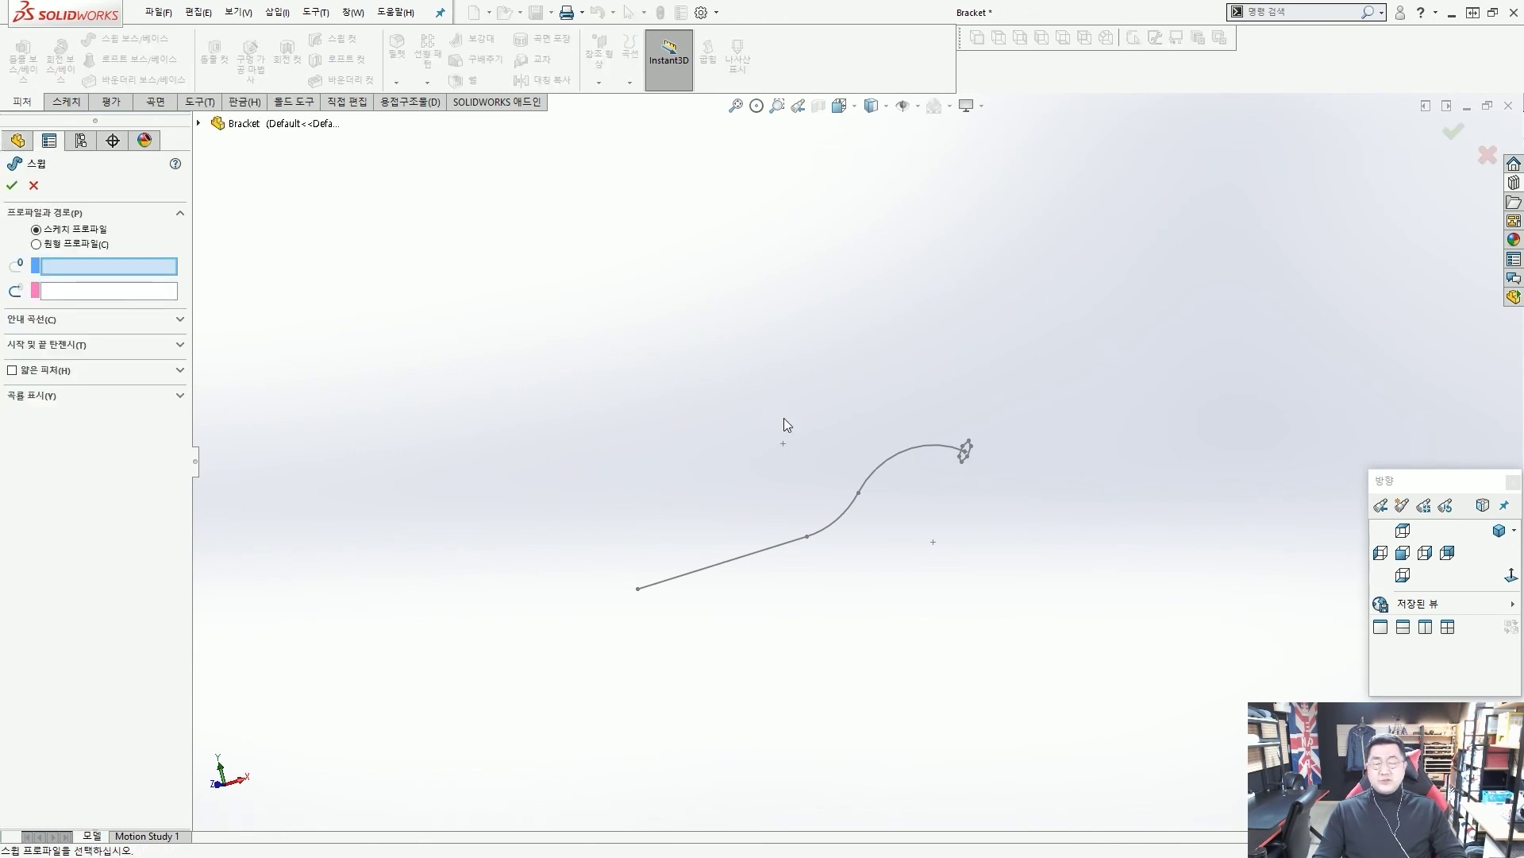
mouse_move(849, 473)
middle_mouse_down()
mouse_move(918, 448)
mouse_move(1042, 443)
middle_mouse_up()
scroll(1007, 457, "up", 5)
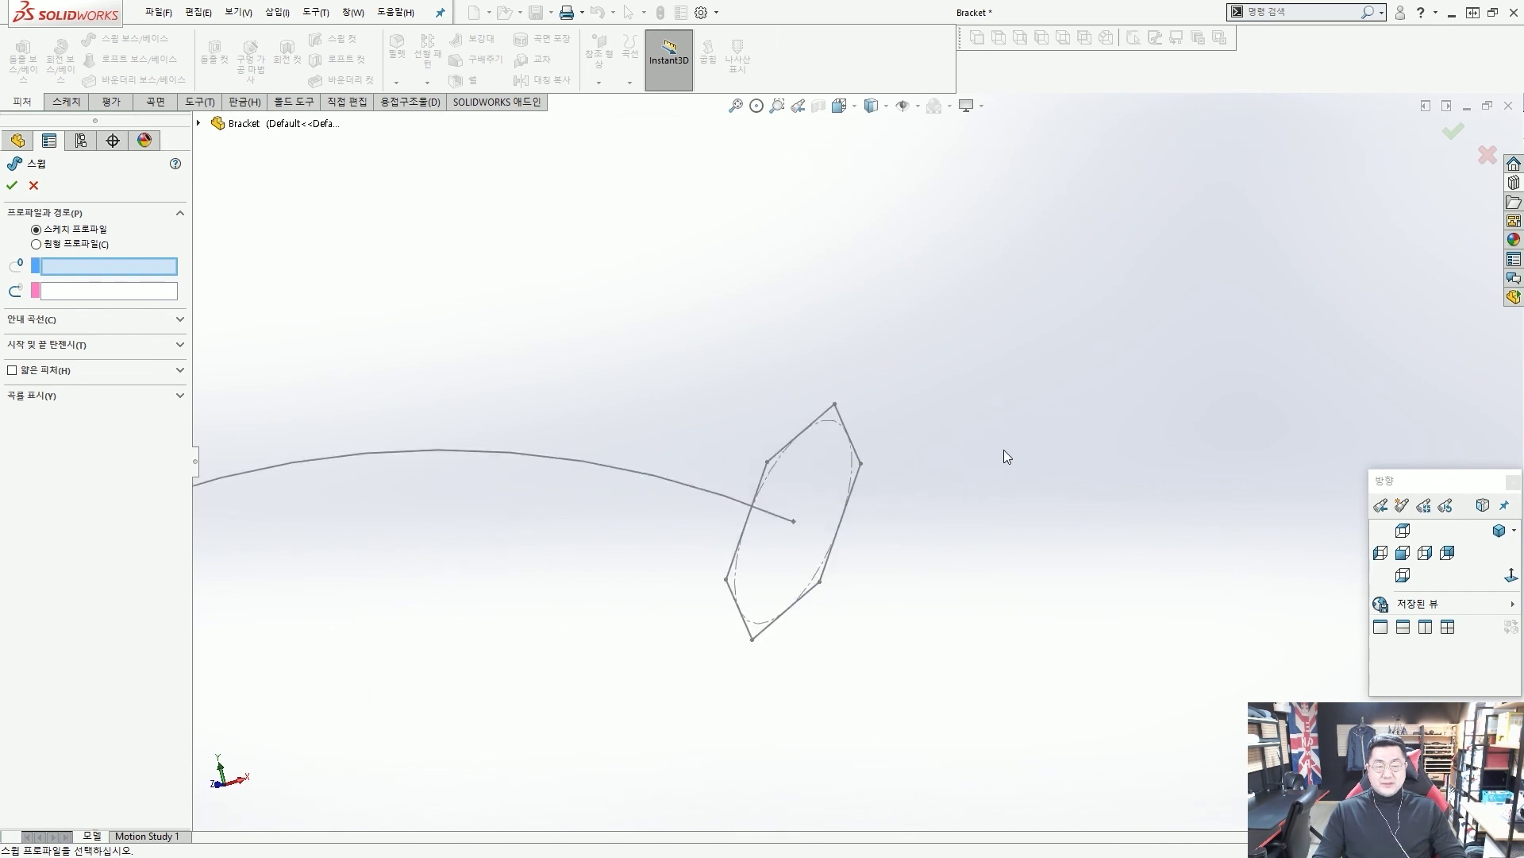
left_click(826, 413)
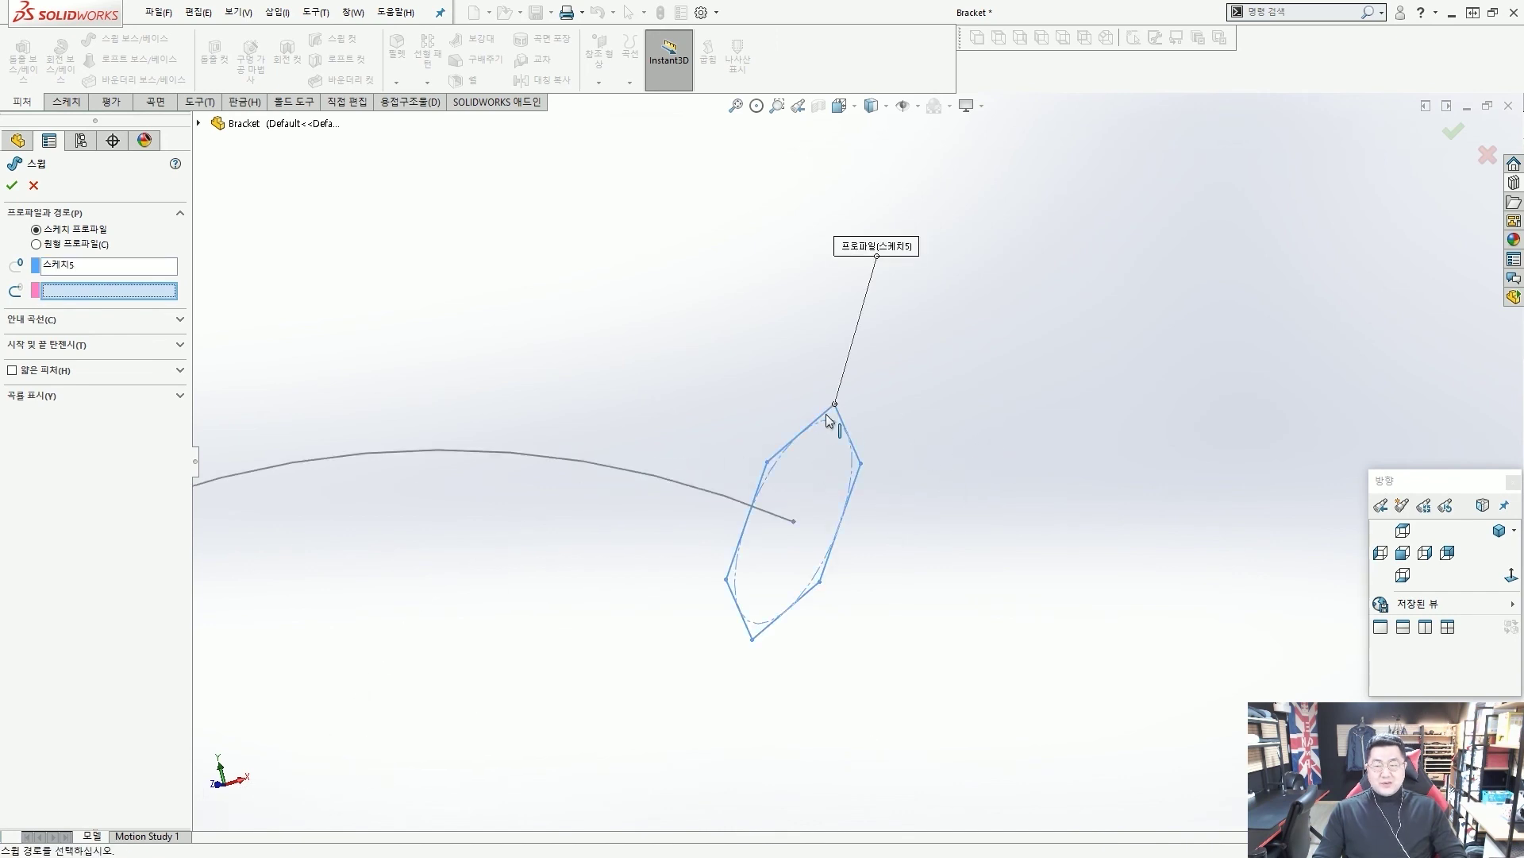
left_click(703, 491)
scroll(710, 475, "up", 5)
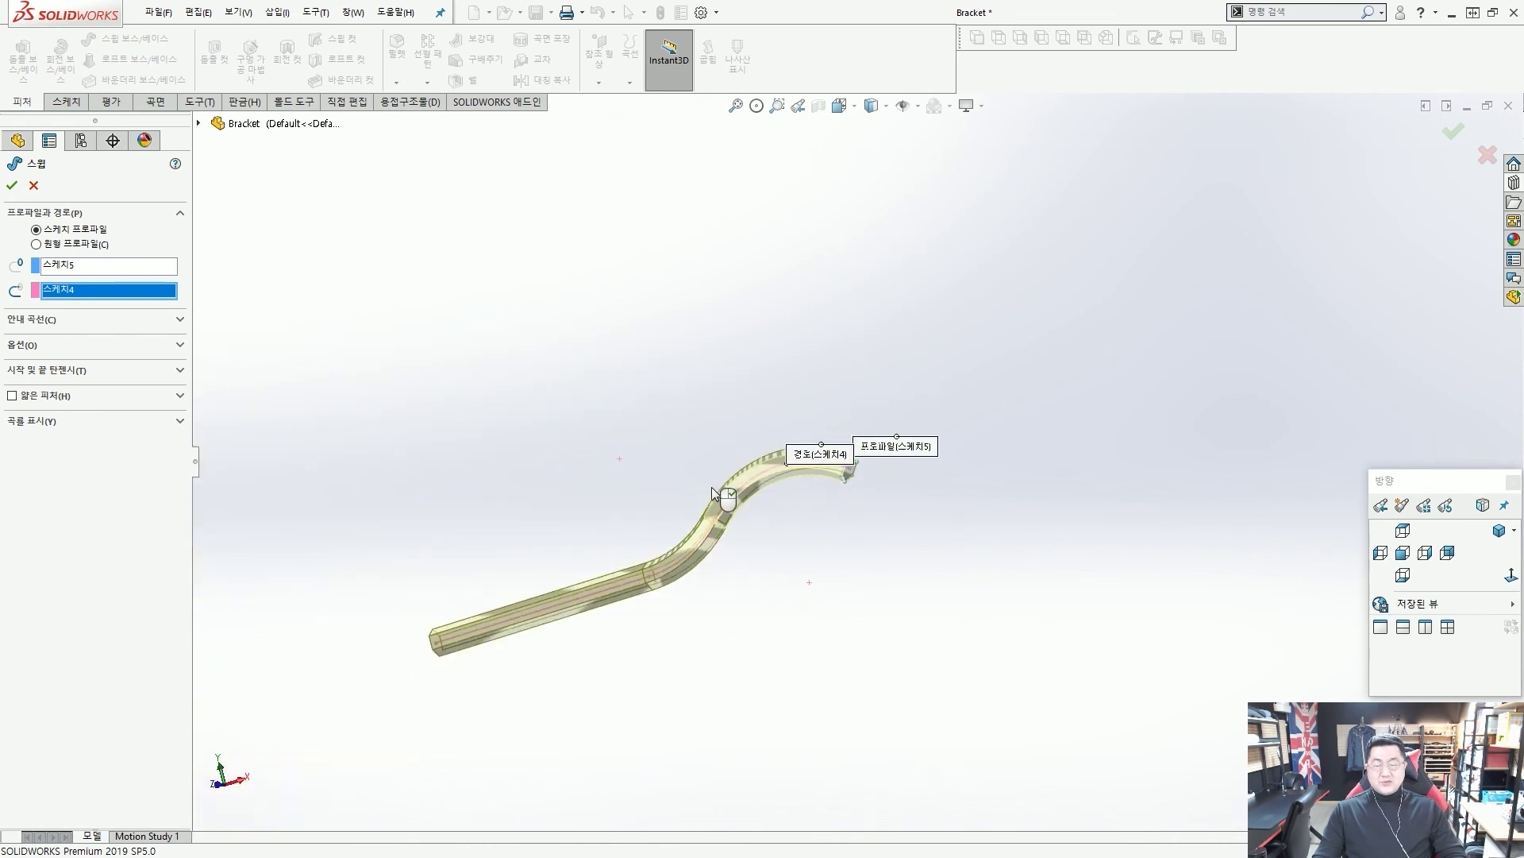
scroll(554, 578, "down", 2)
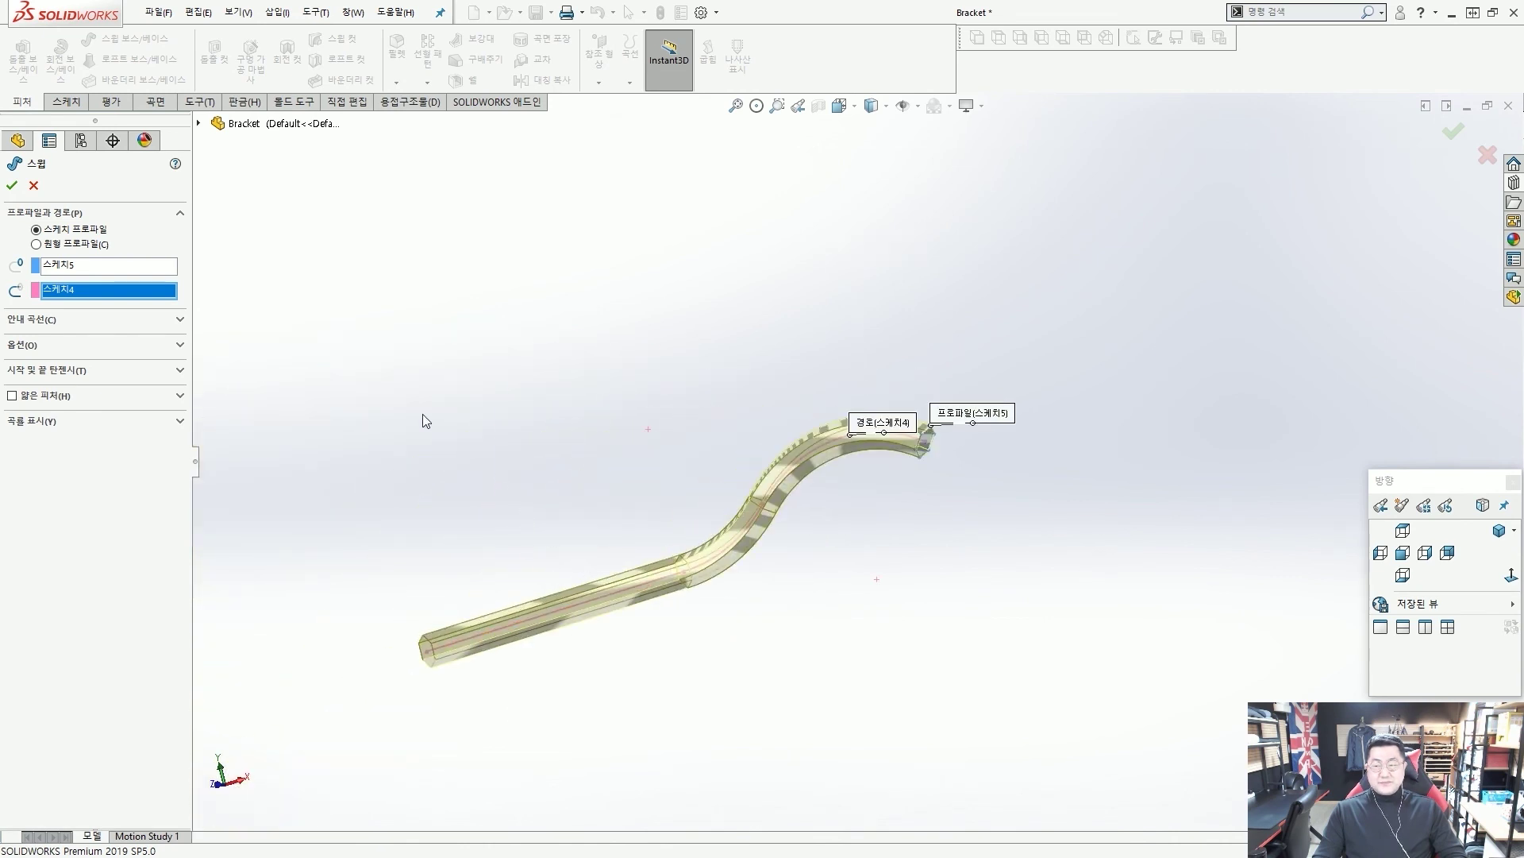
left_click(12, 185)
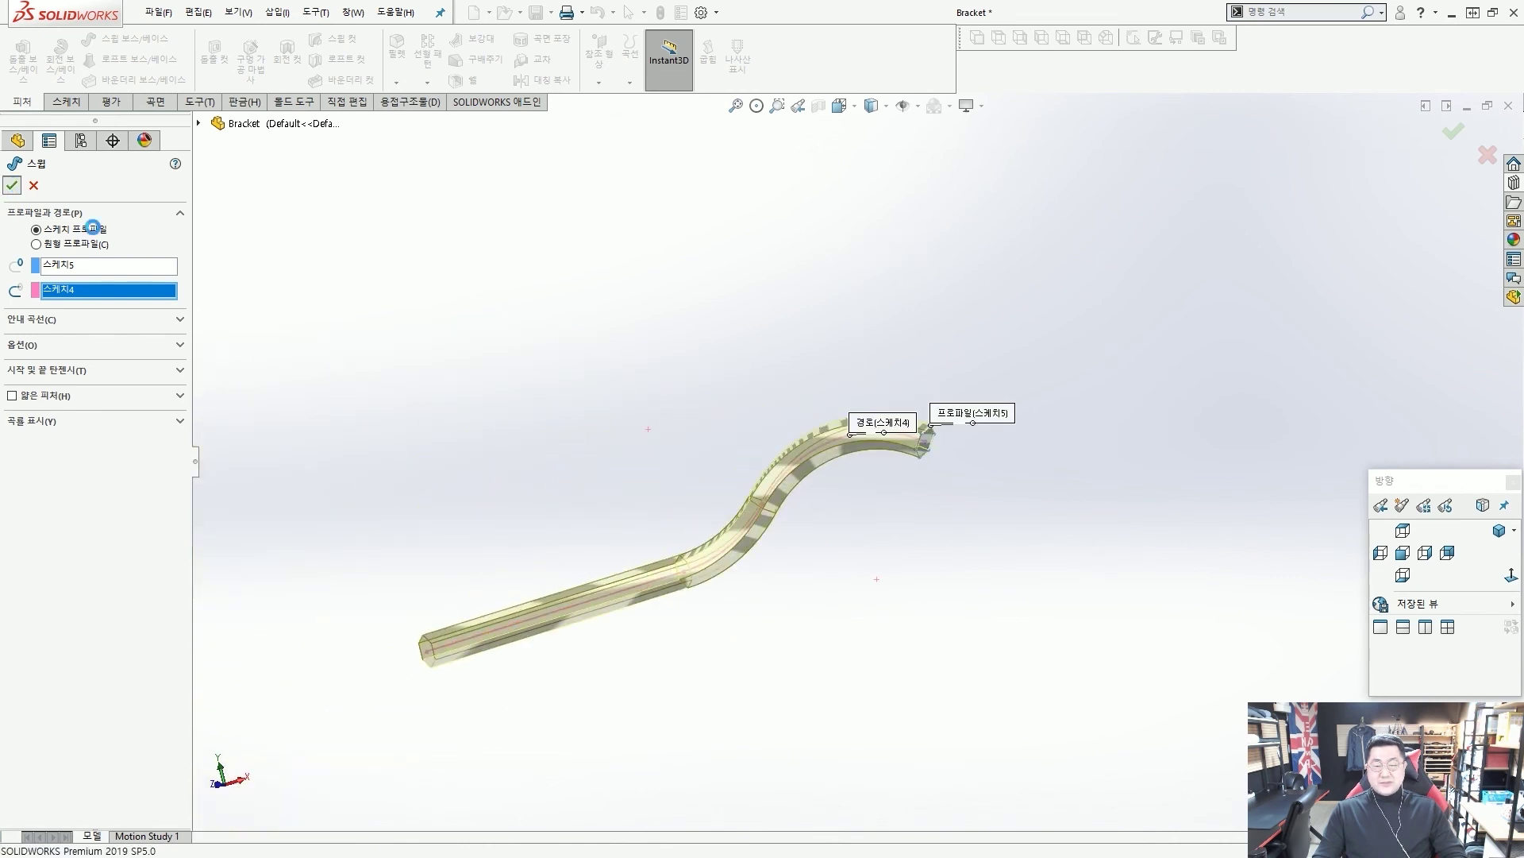
left_click(493, 410)
Step: Examine the swept body and expand its sweep feature to view the sketches it uses
middle_click_drag(537, 424, 625, 483)
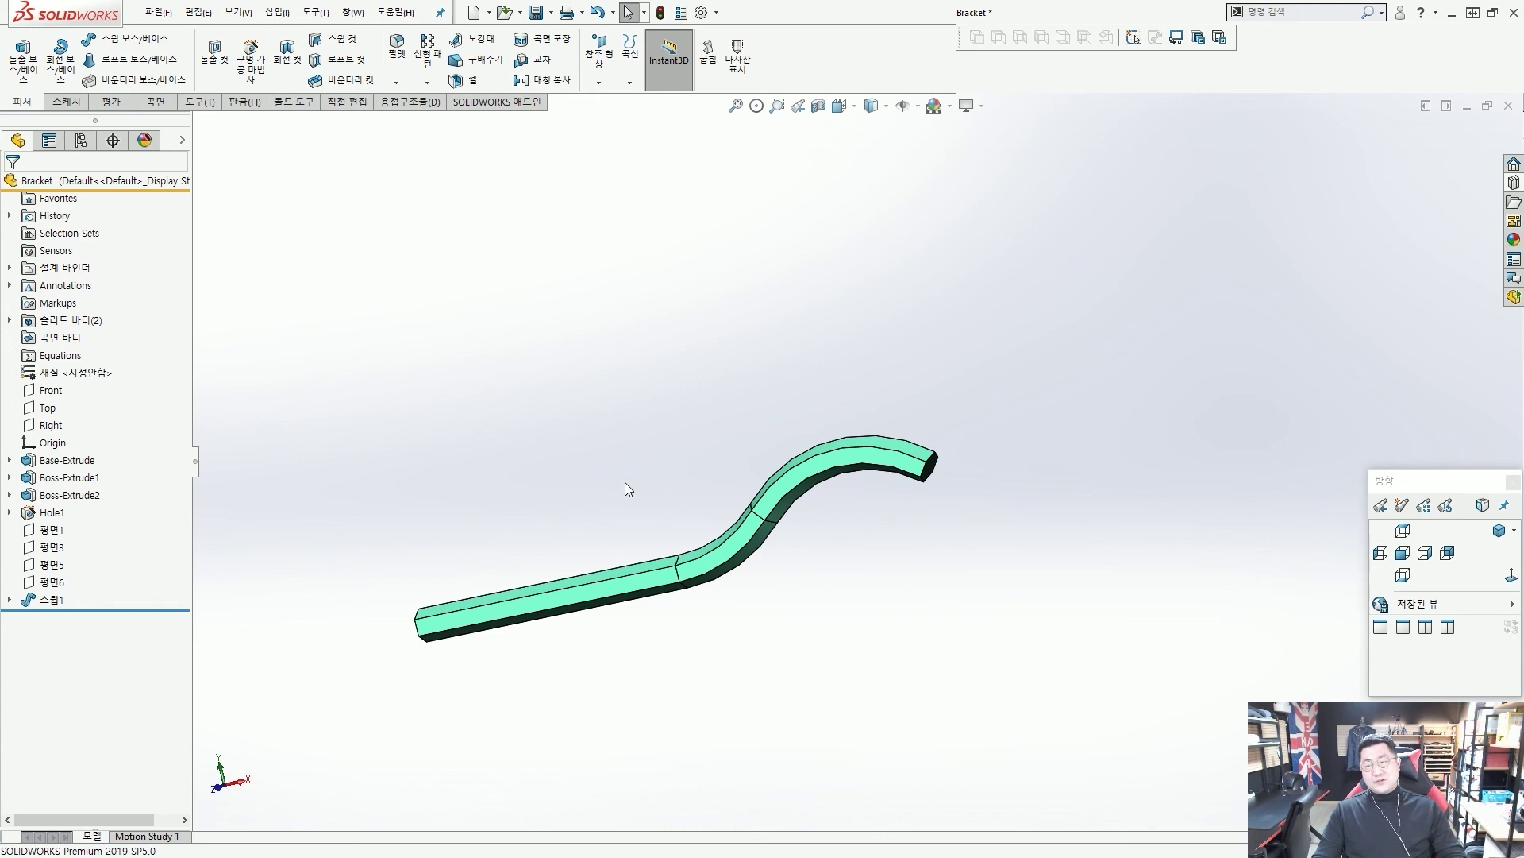
mouse_move(668, 508)
middle_mouse_down()
mouse_move(585, 500)
mouse_move(691, 537)
mouse_move(673, 500)
middle_mouse_up()
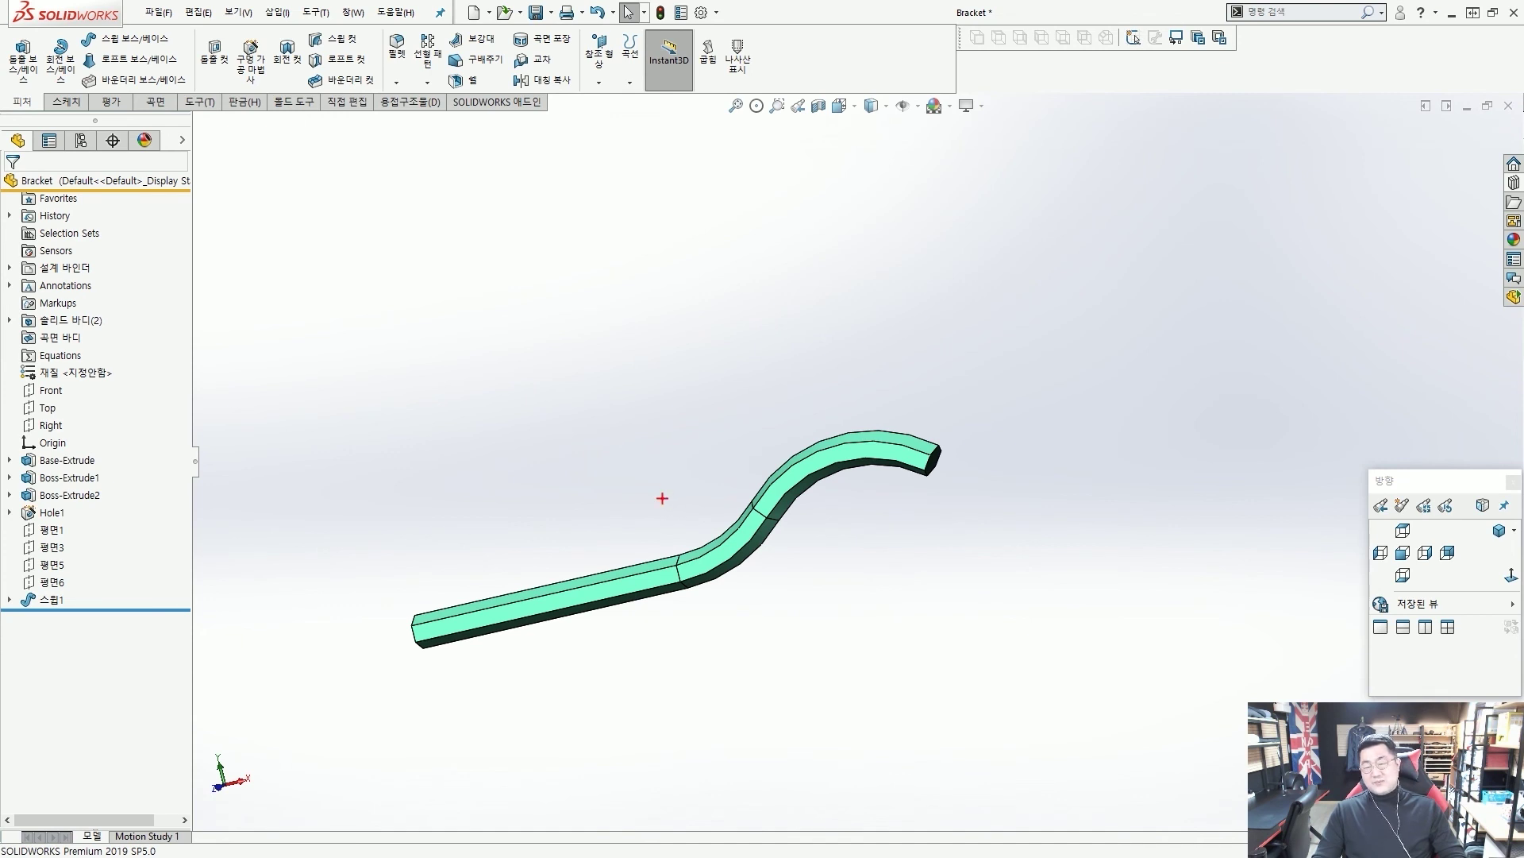
left_click(9, 601)
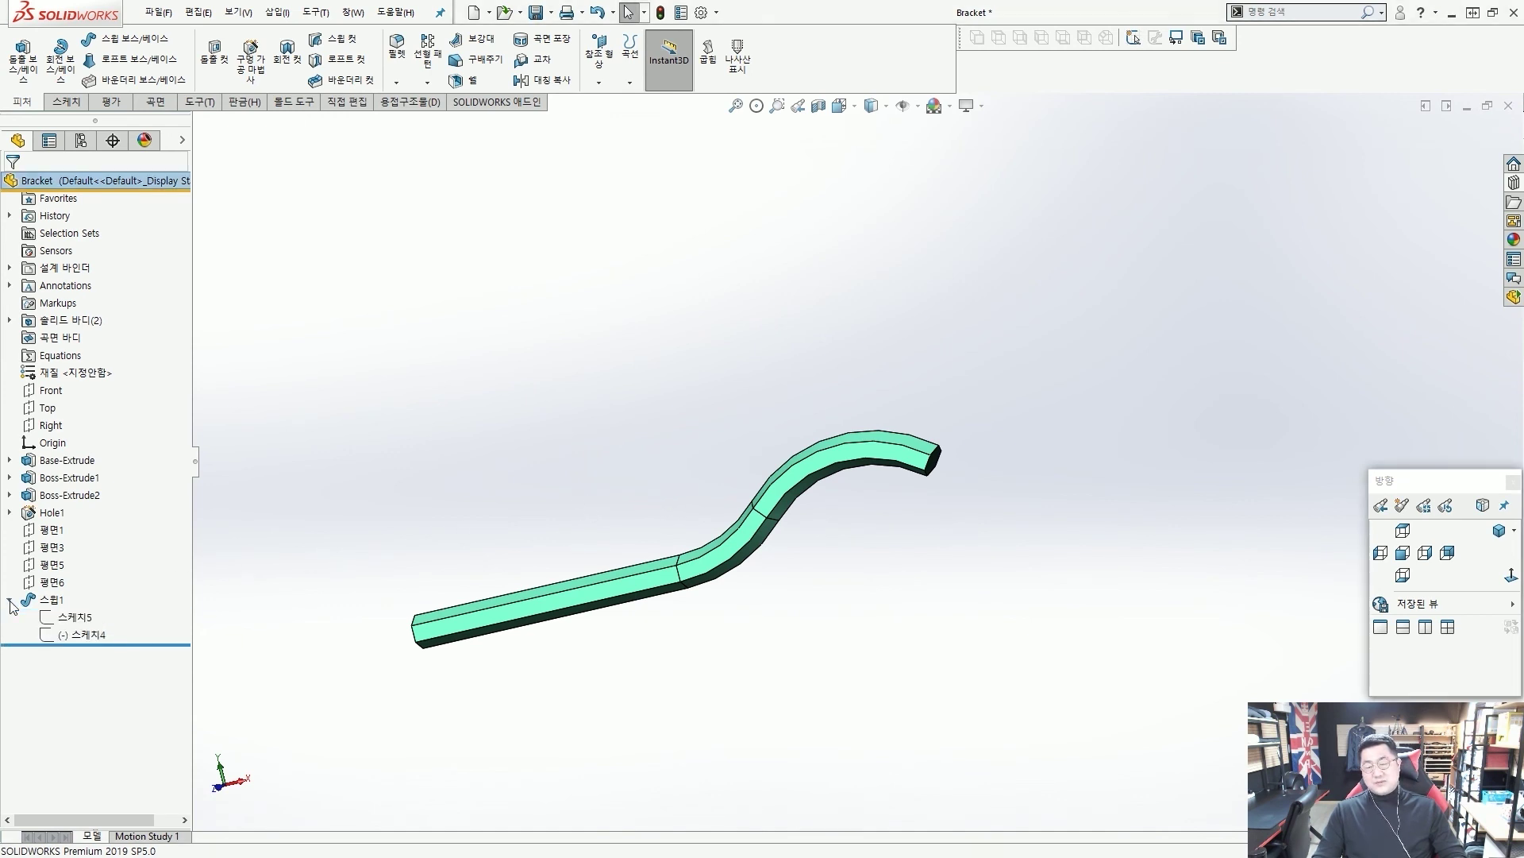
Step: Expand the display pane and show the line-and-arc path sketch absorbed in the sweep feature
left_click(184, 143)
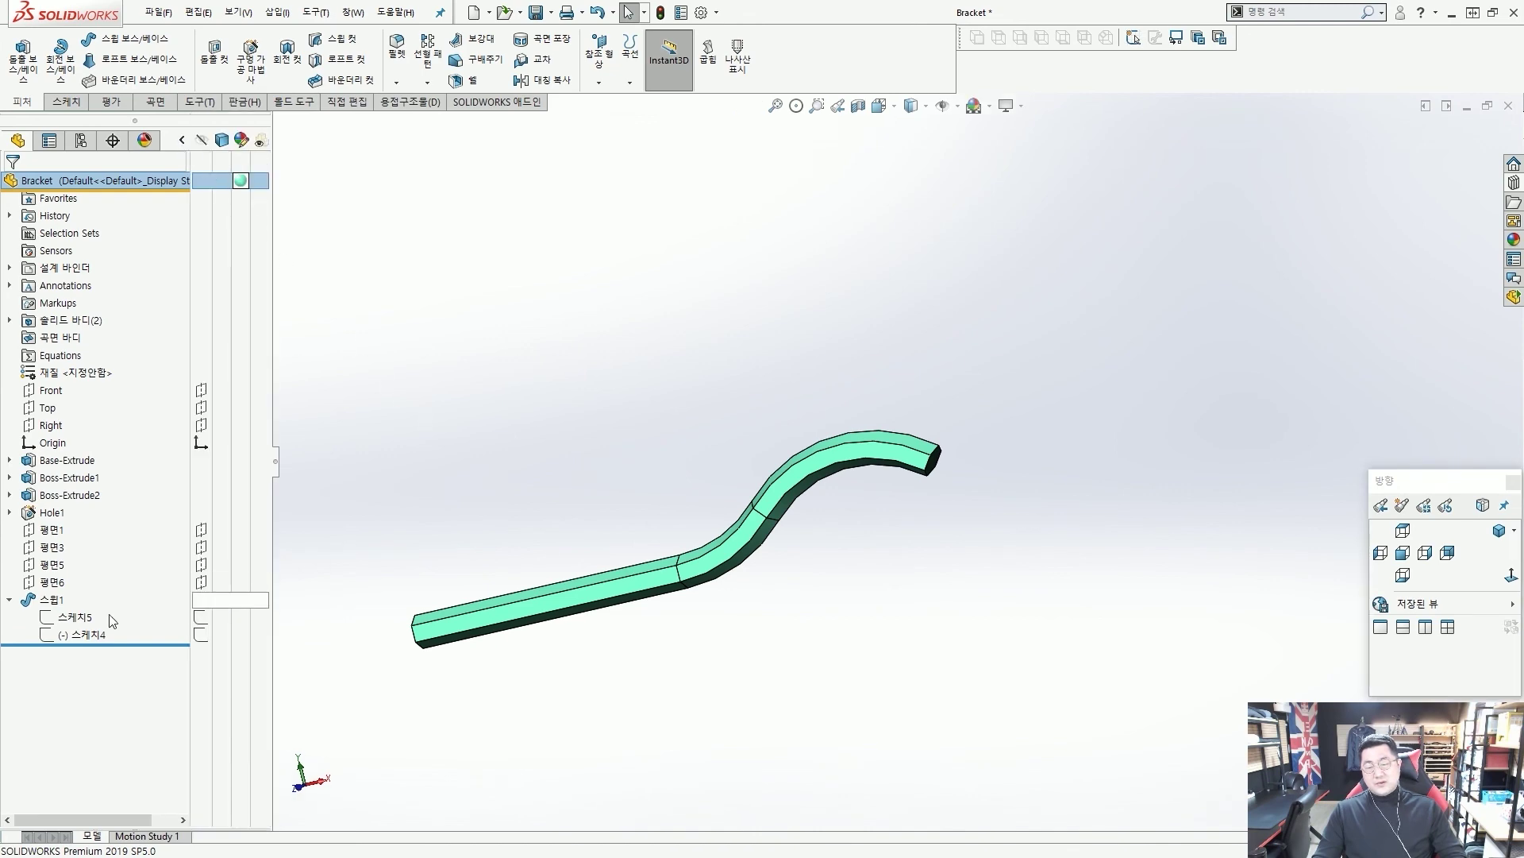
left_click(75, 617)
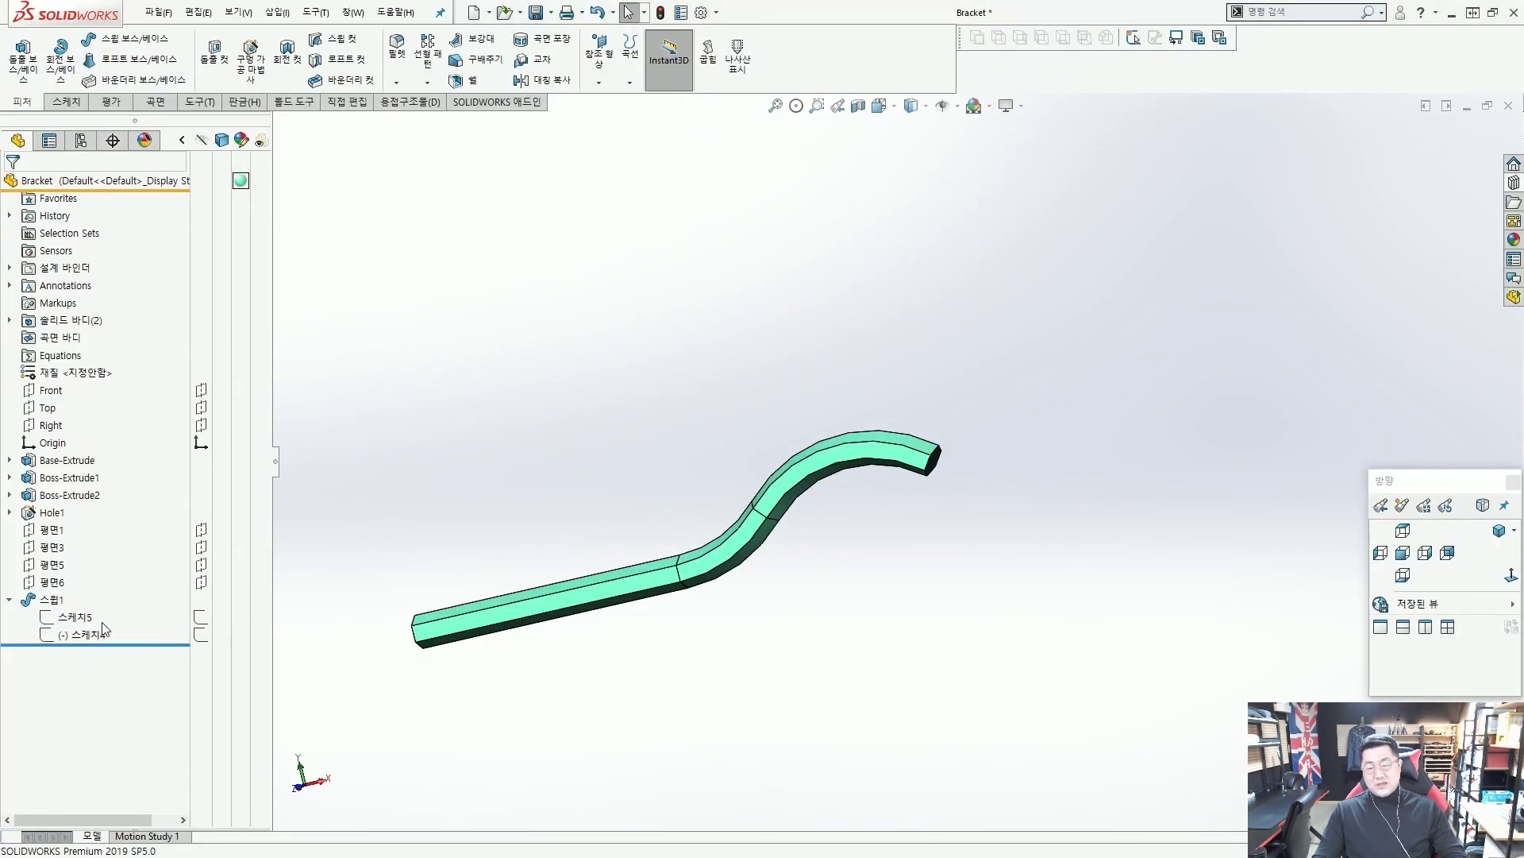
left_click(77, 620)
left_click(84, 636)
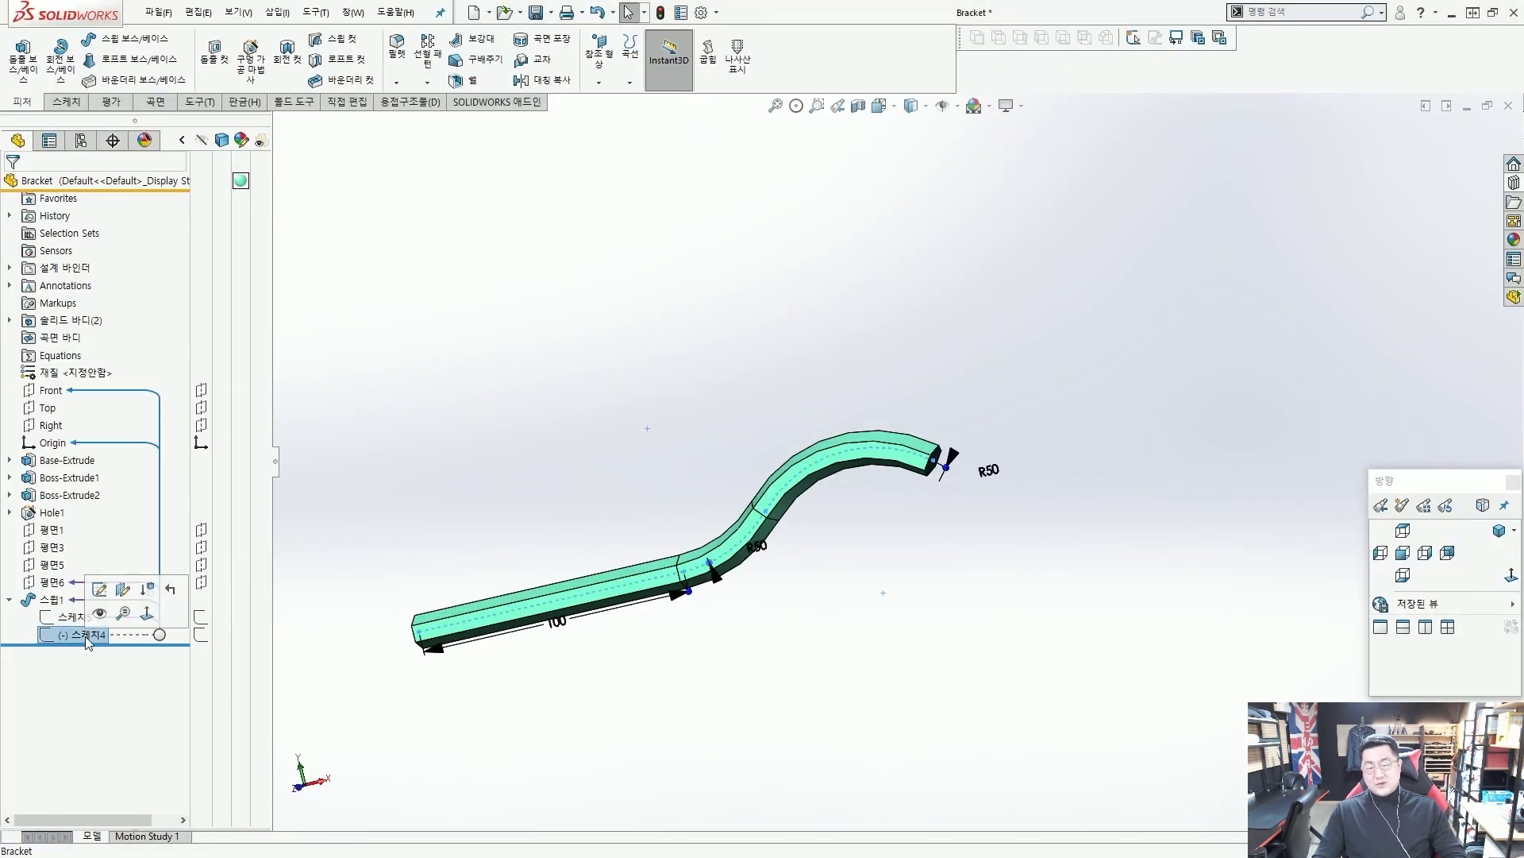
left_click(200, 637)
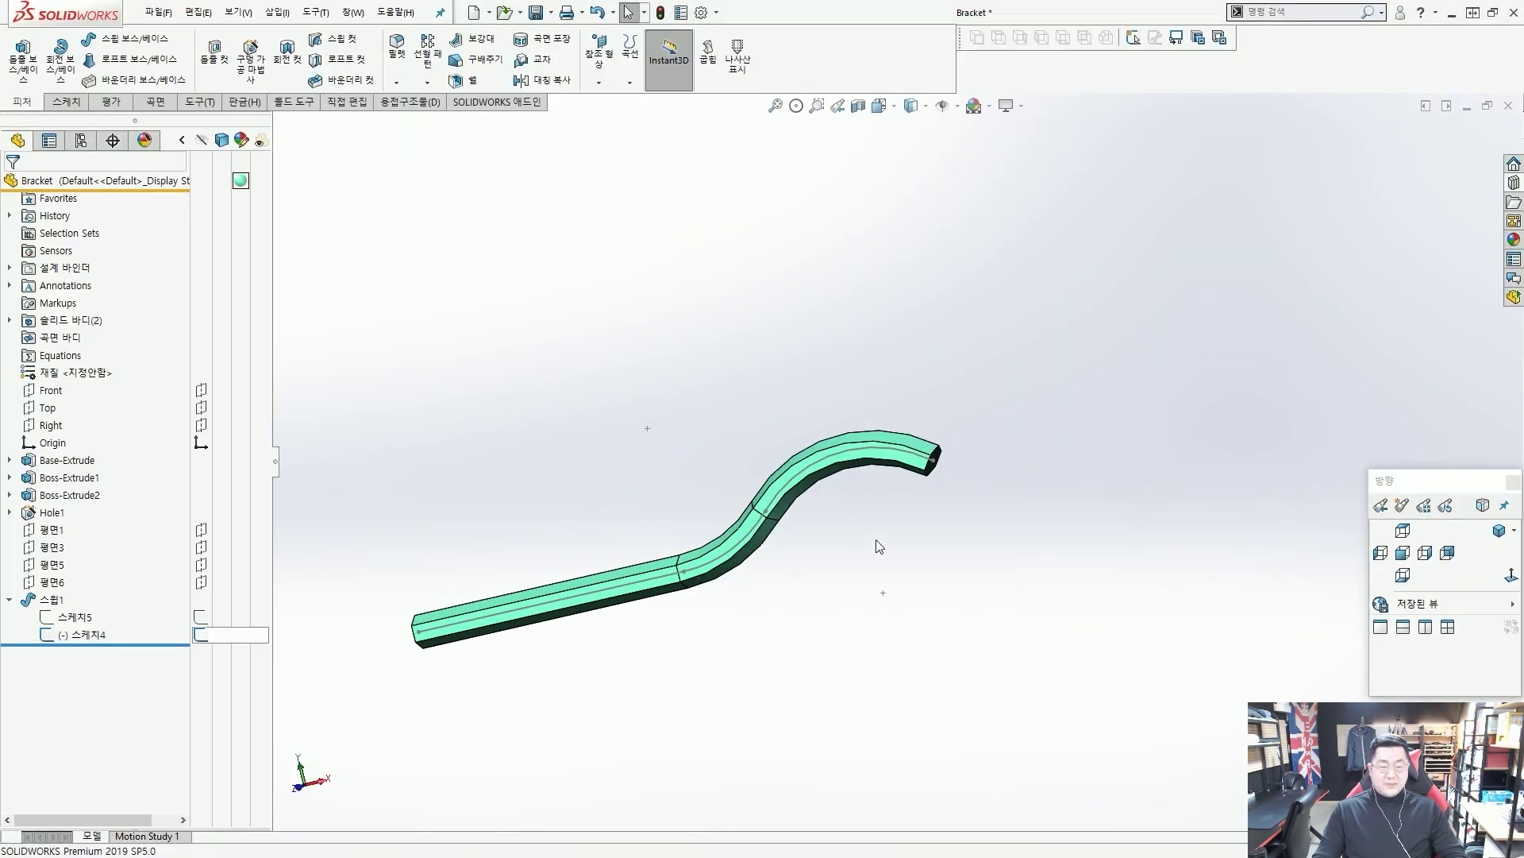
scroll(784, 502, "down", 2)
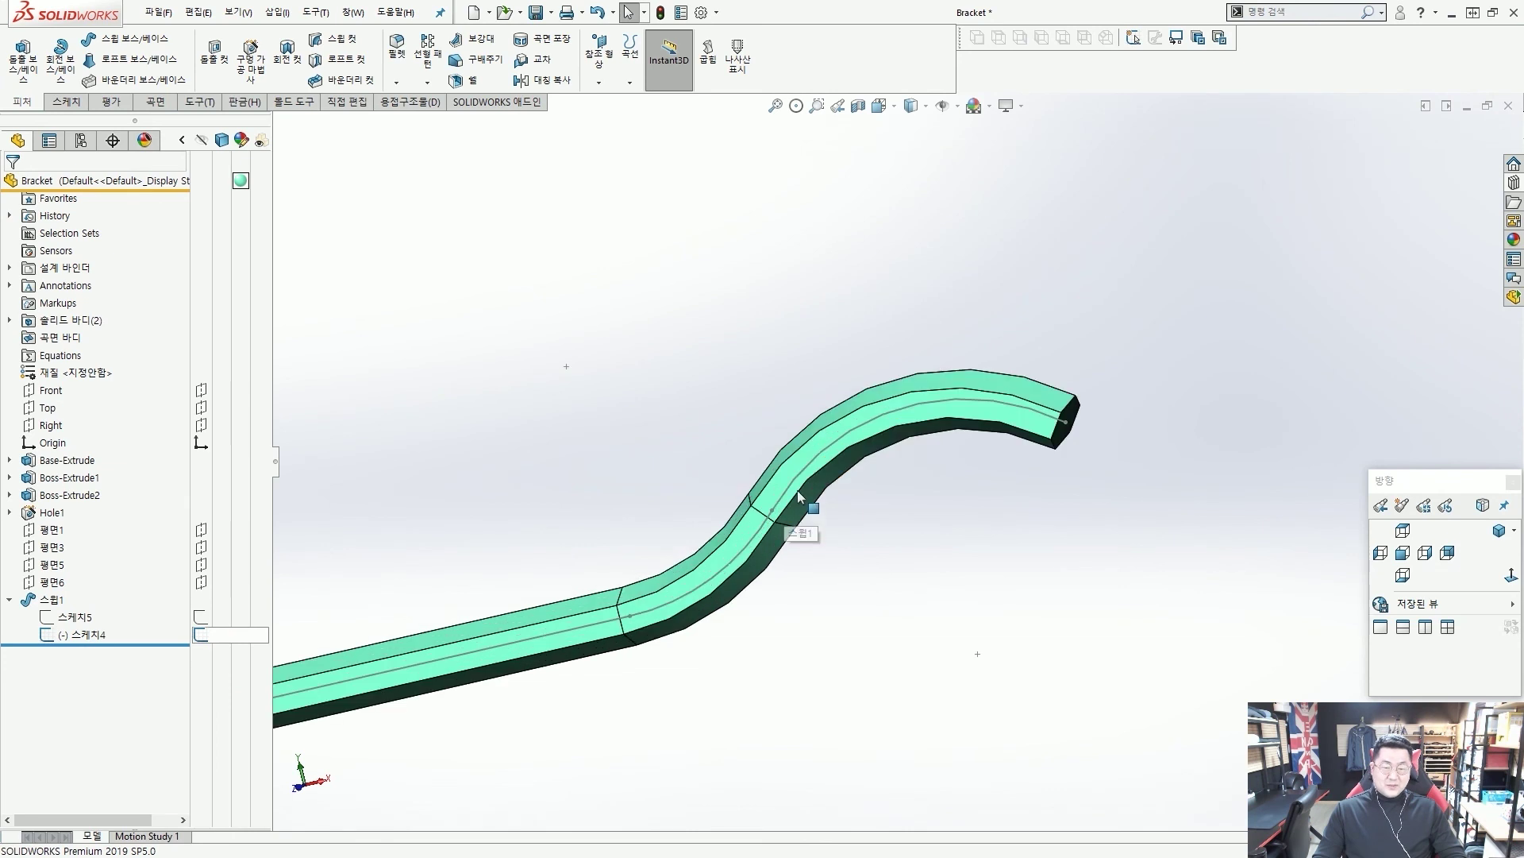
middle_click_drag(827, 464, 946, 517)
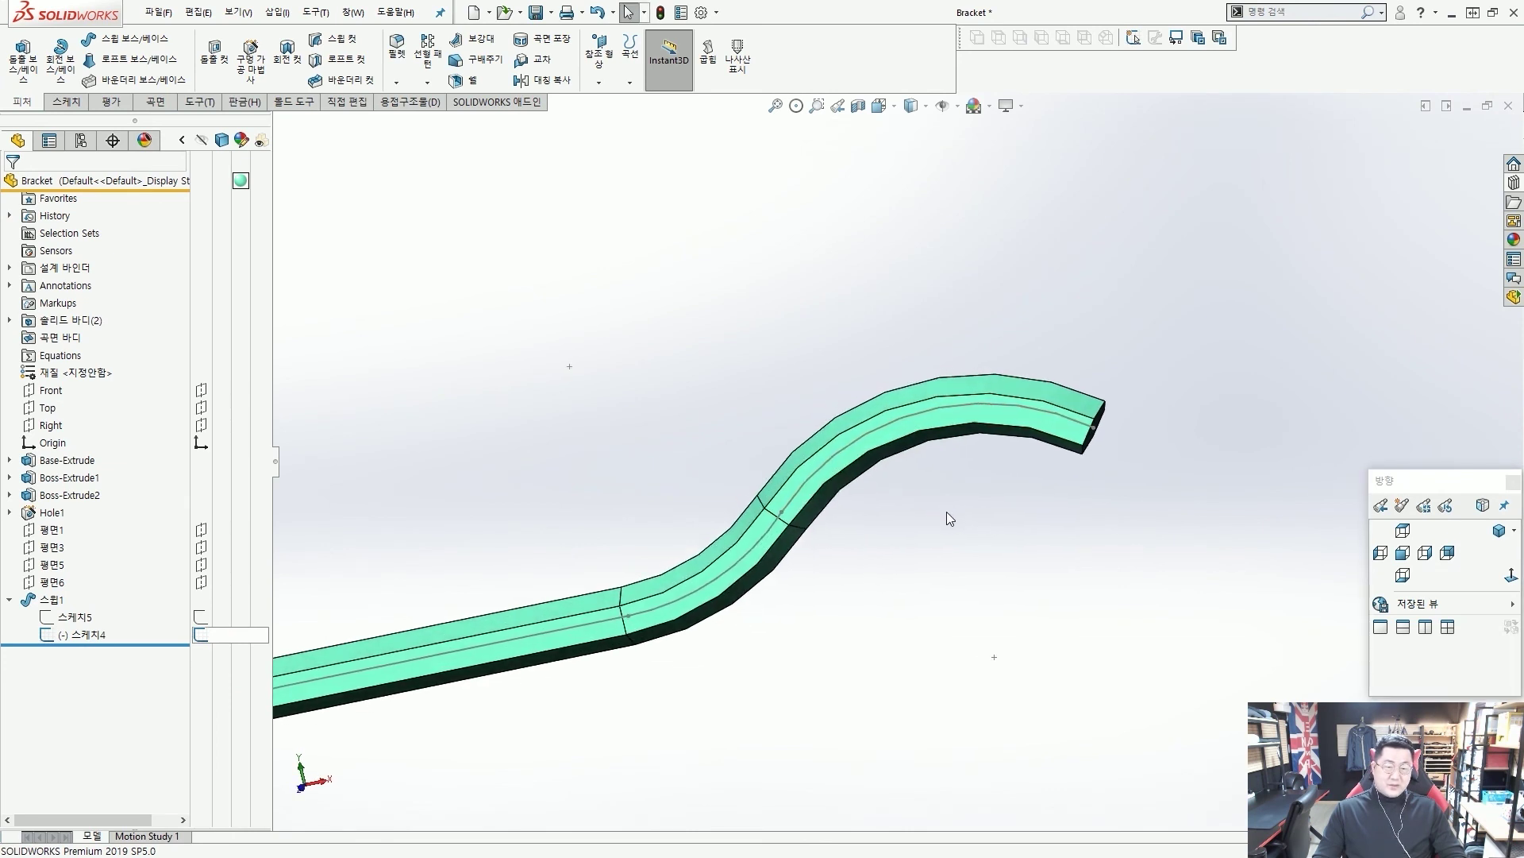
mouse_move(977, 445)
left_mouse_down()
mouse_move(921, 432)
mouse_move(950, 365)
mouse_move(968, 448)
left_mouse_up()
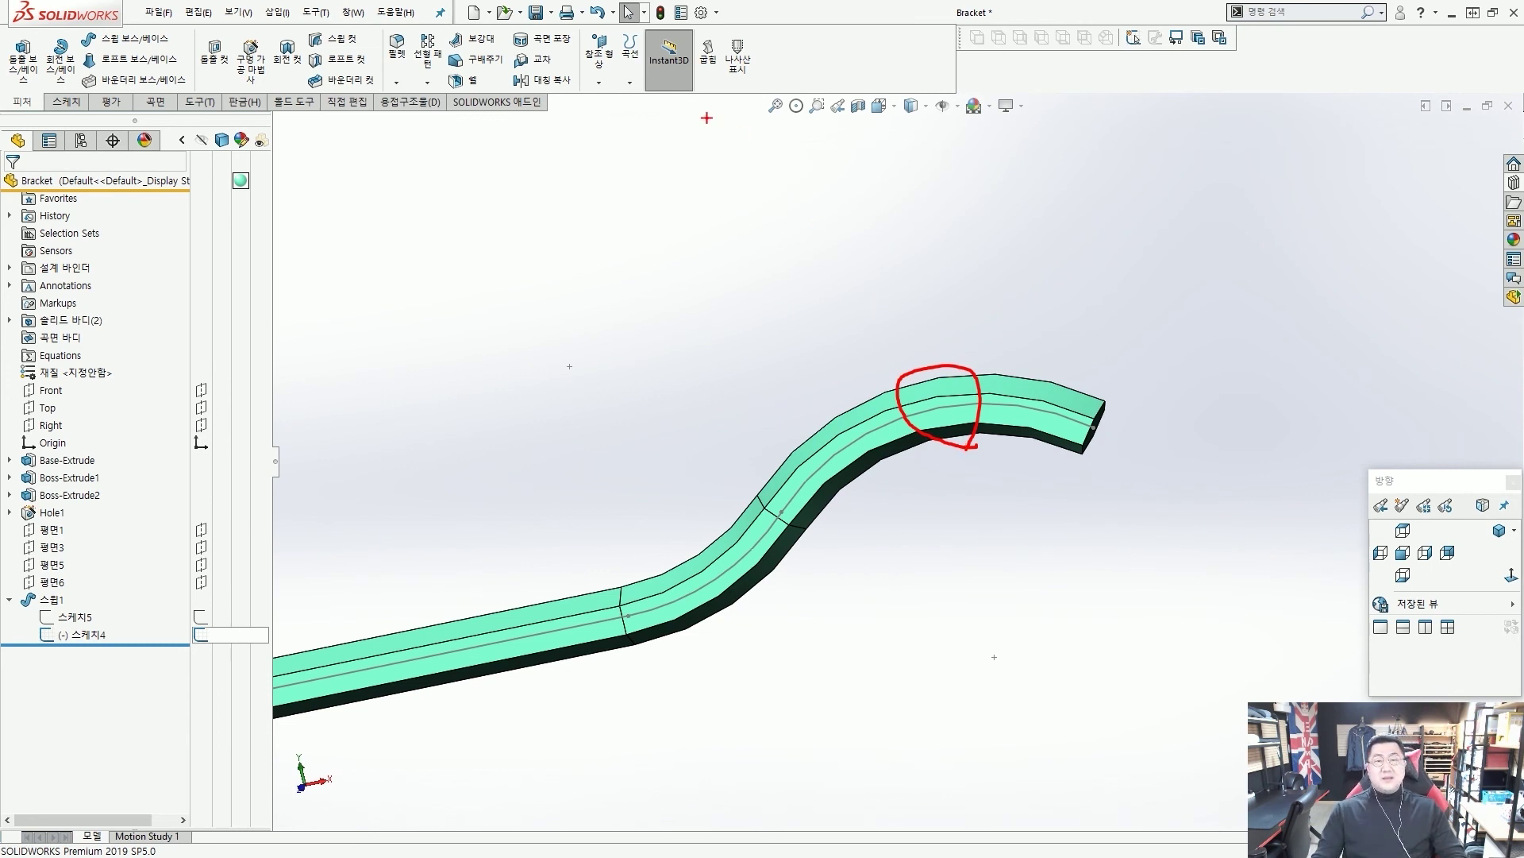
left_click_drag(641, 32, 796, 228)
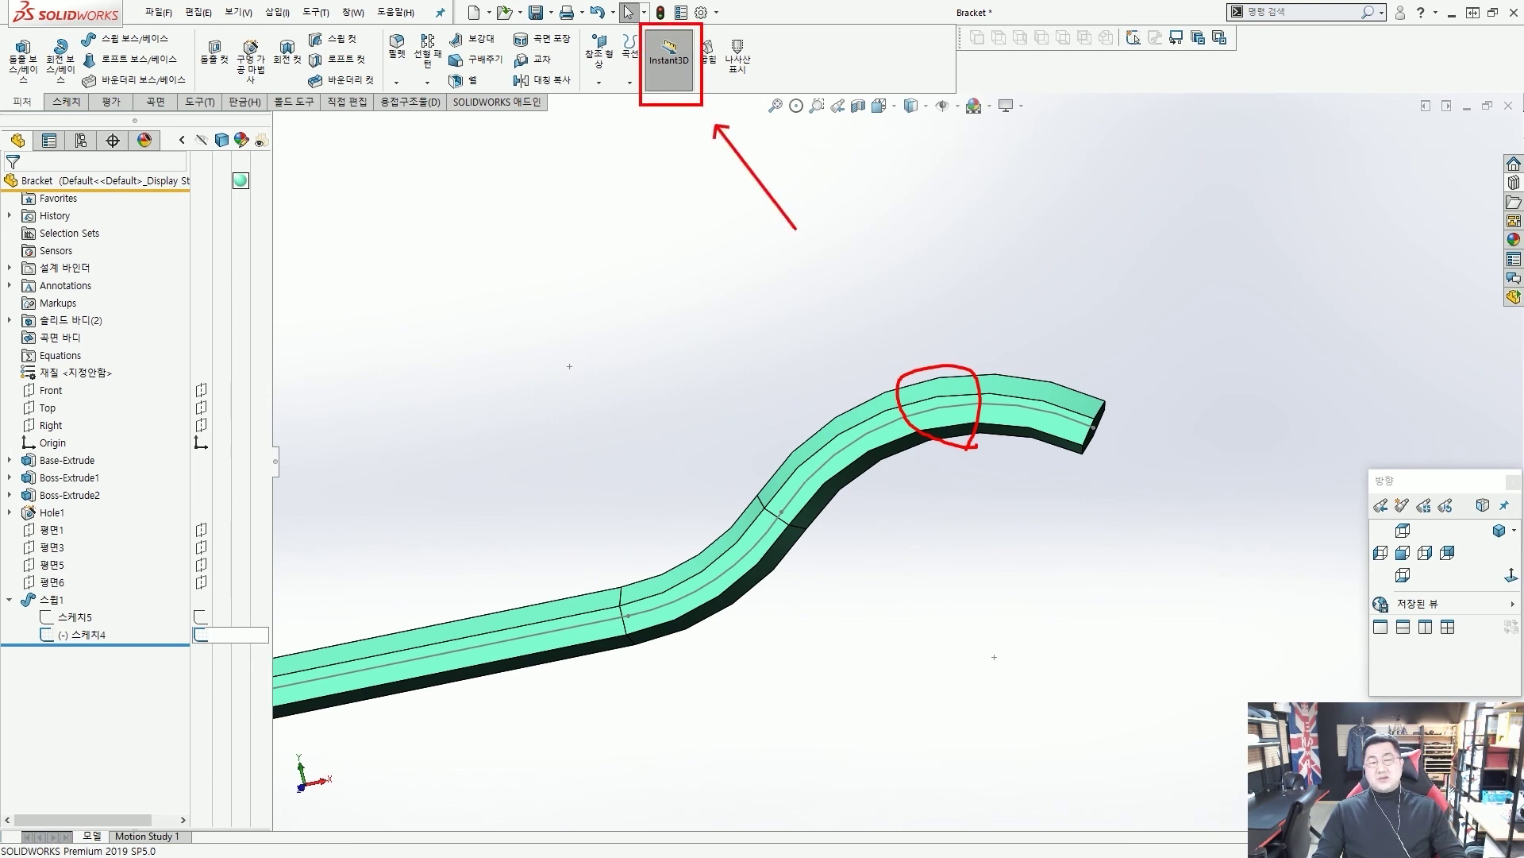
key("Escape")
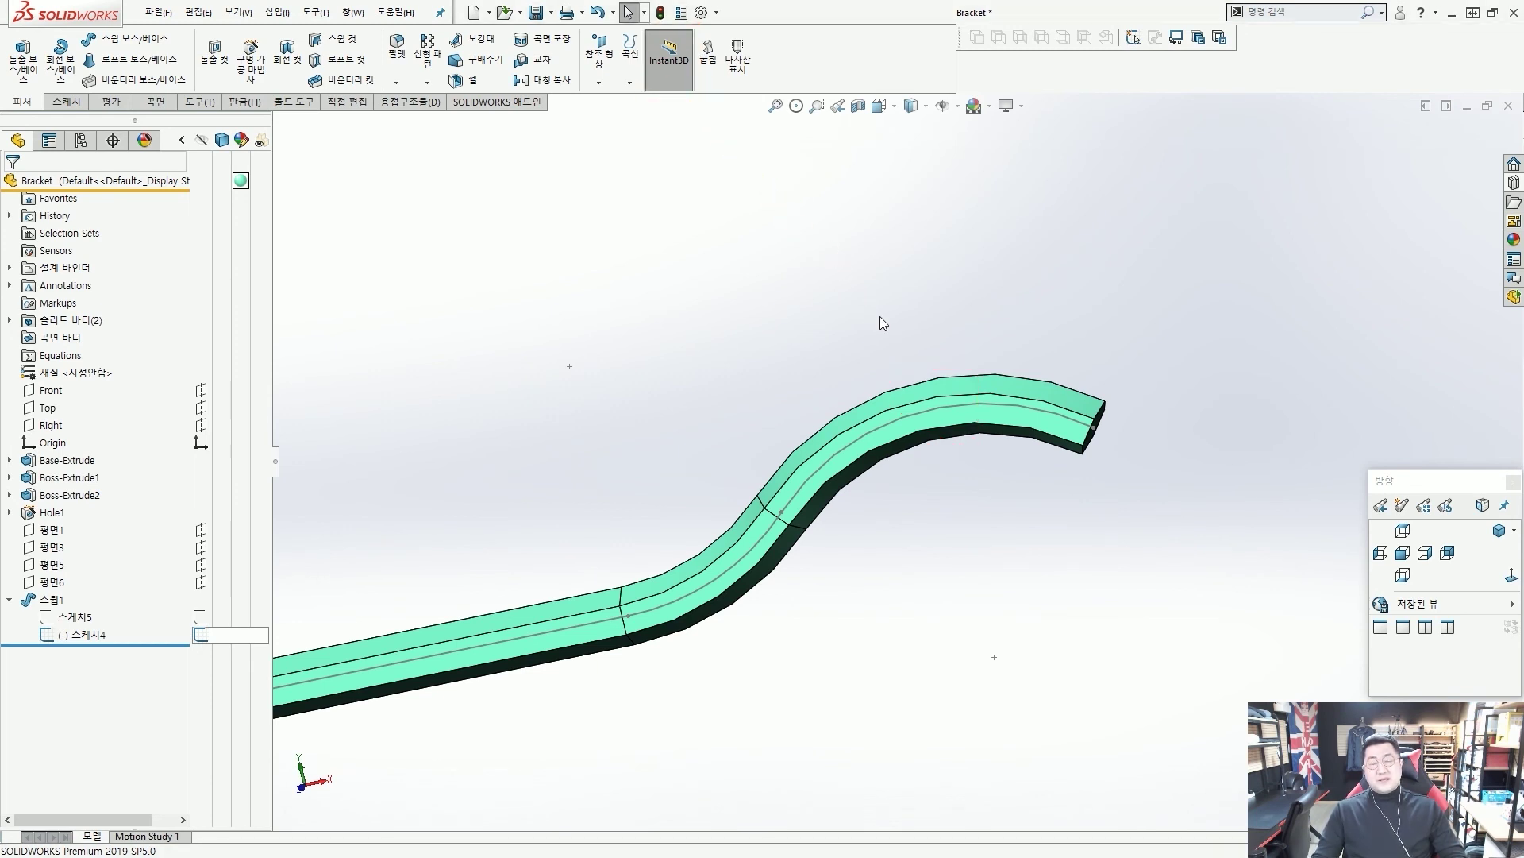
Step: Reshape the sweep with Instant3D by moving the path's end arc and pulling its endpoint outward into a longer curve
scroll(889, 444, "down", 2)
left_click(1113, 402)
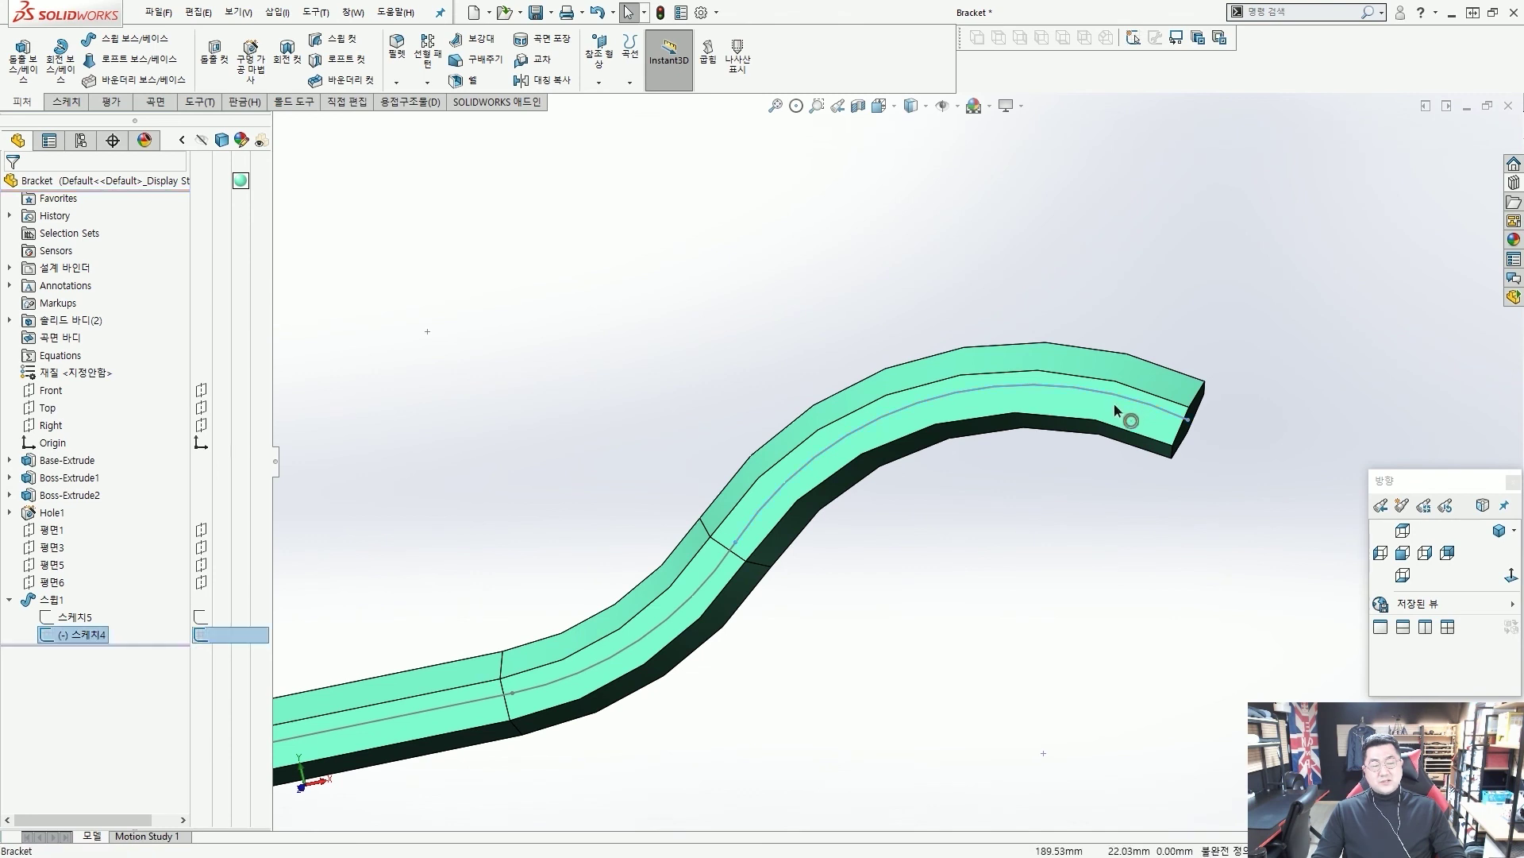
double_click(1114, 408)
mouse_move(1099, 429)
middle_mouse_down()
mouse_move(1060, 447)
mouse_move(1021, 534)
middle_mouse_up()
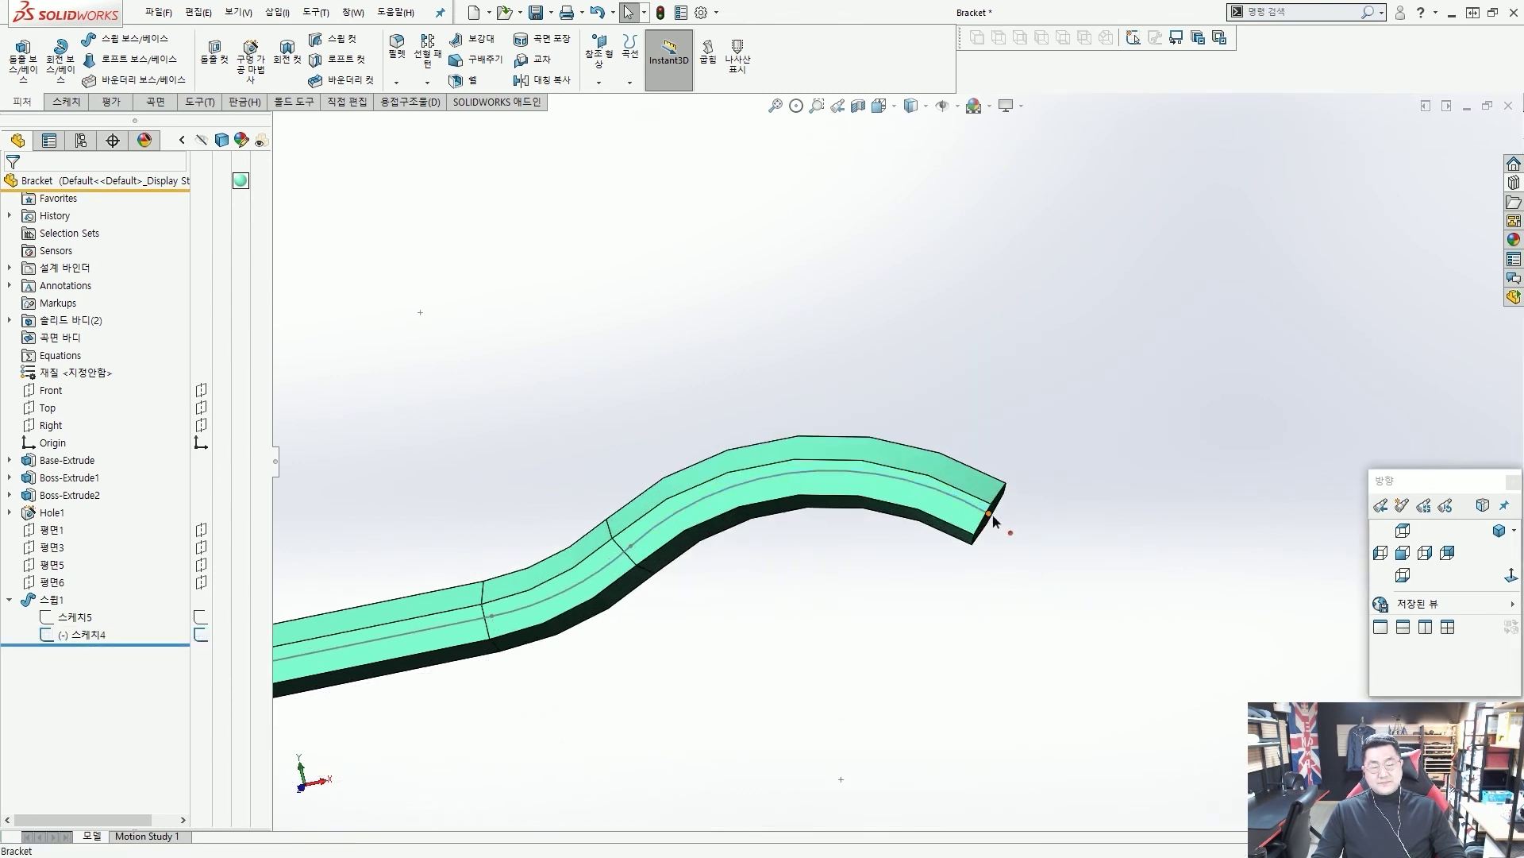
left_click_drag(993, 522, 1193, 499)
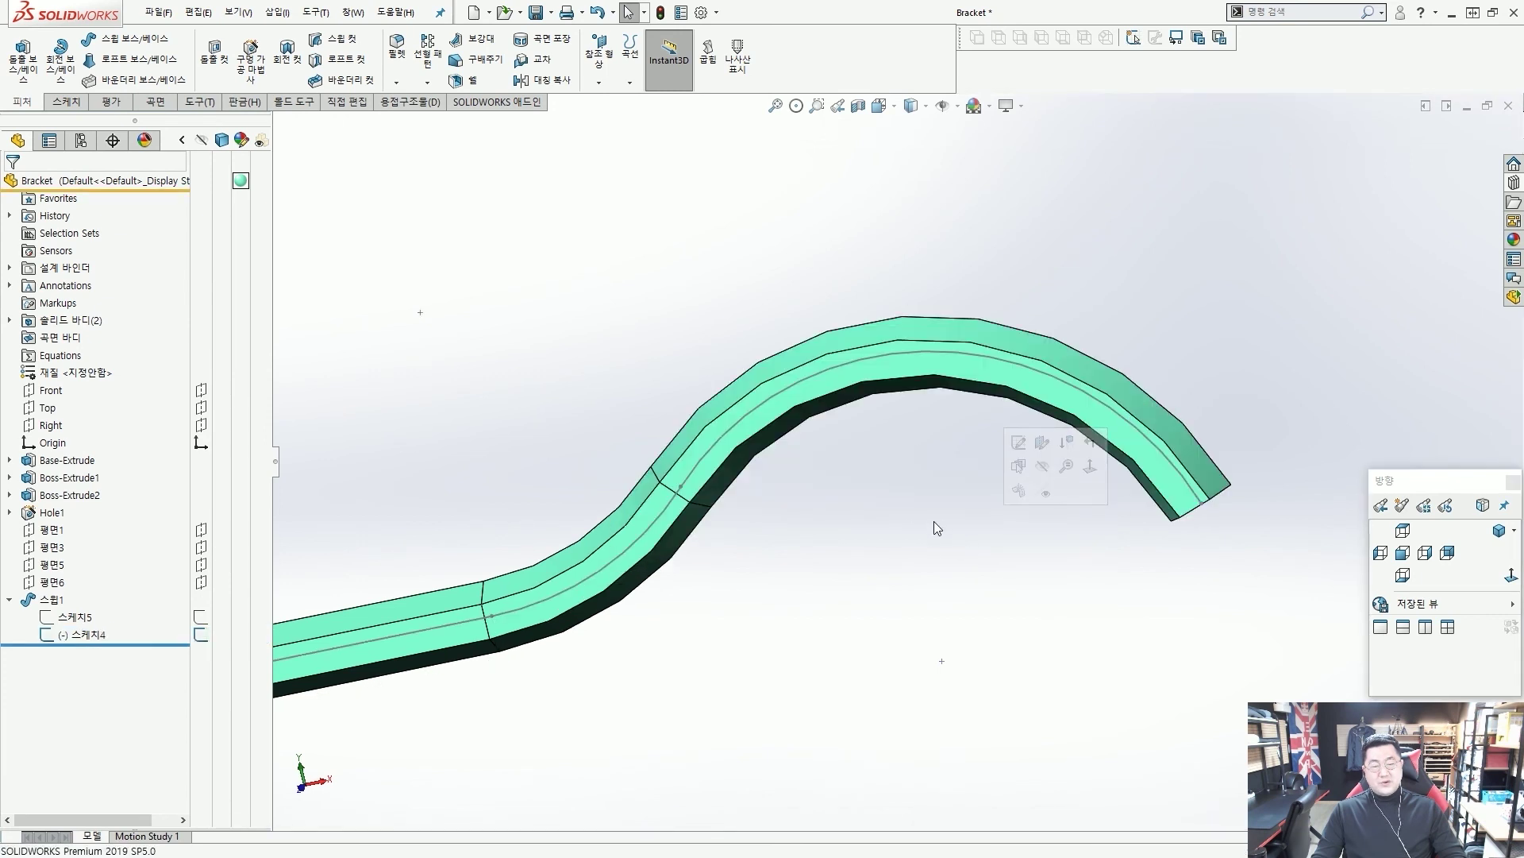
scroll(931, 516, "up", 3)
mouse_move(689, 521)
middle_mouse_down()
mouse_move(671, 532)
mouse_move(691, 542)
middle_mouse_up()
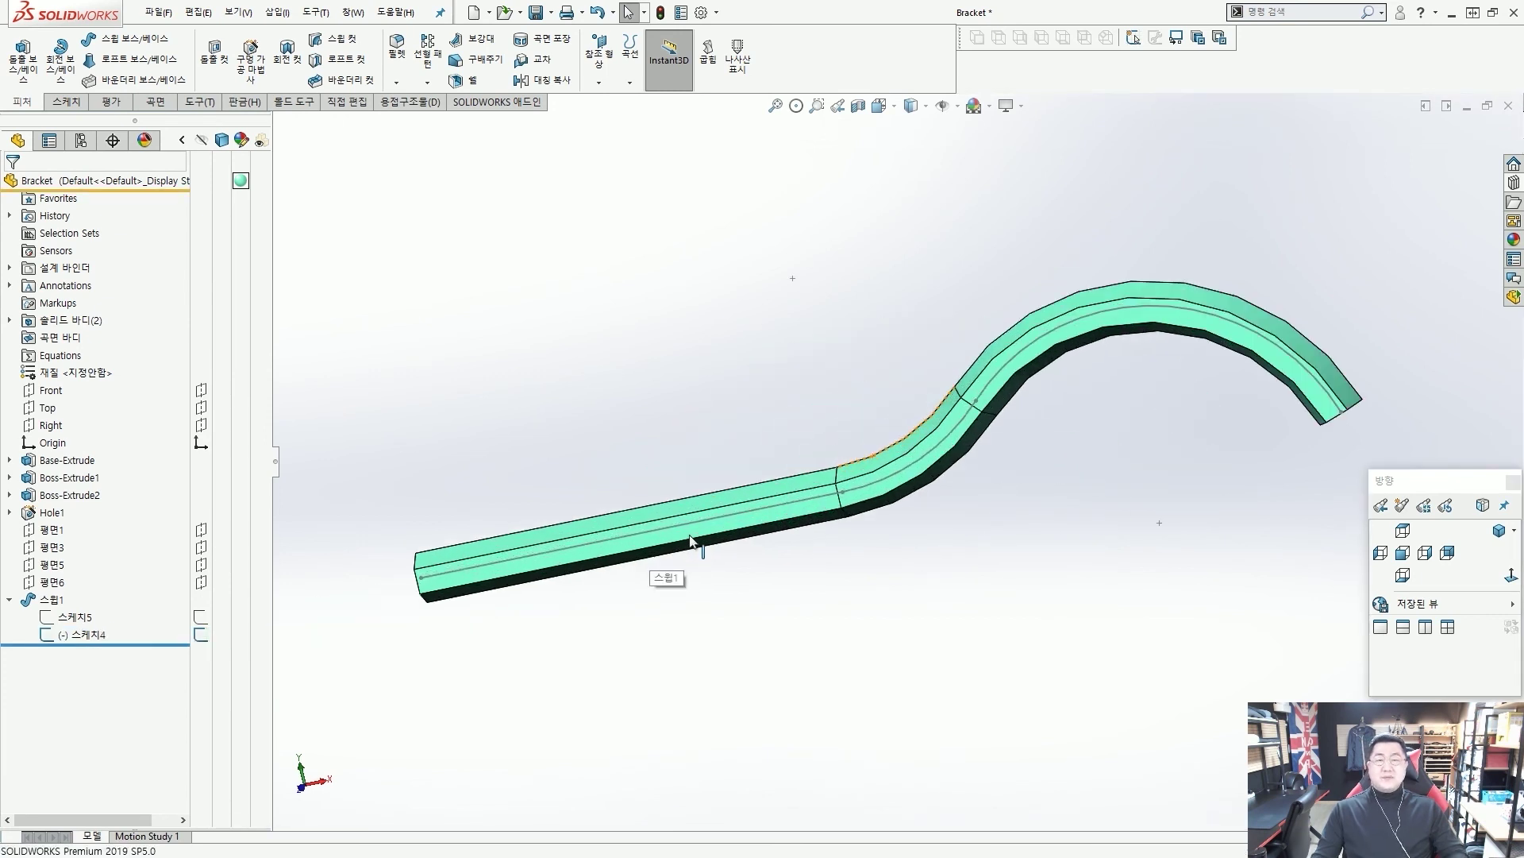
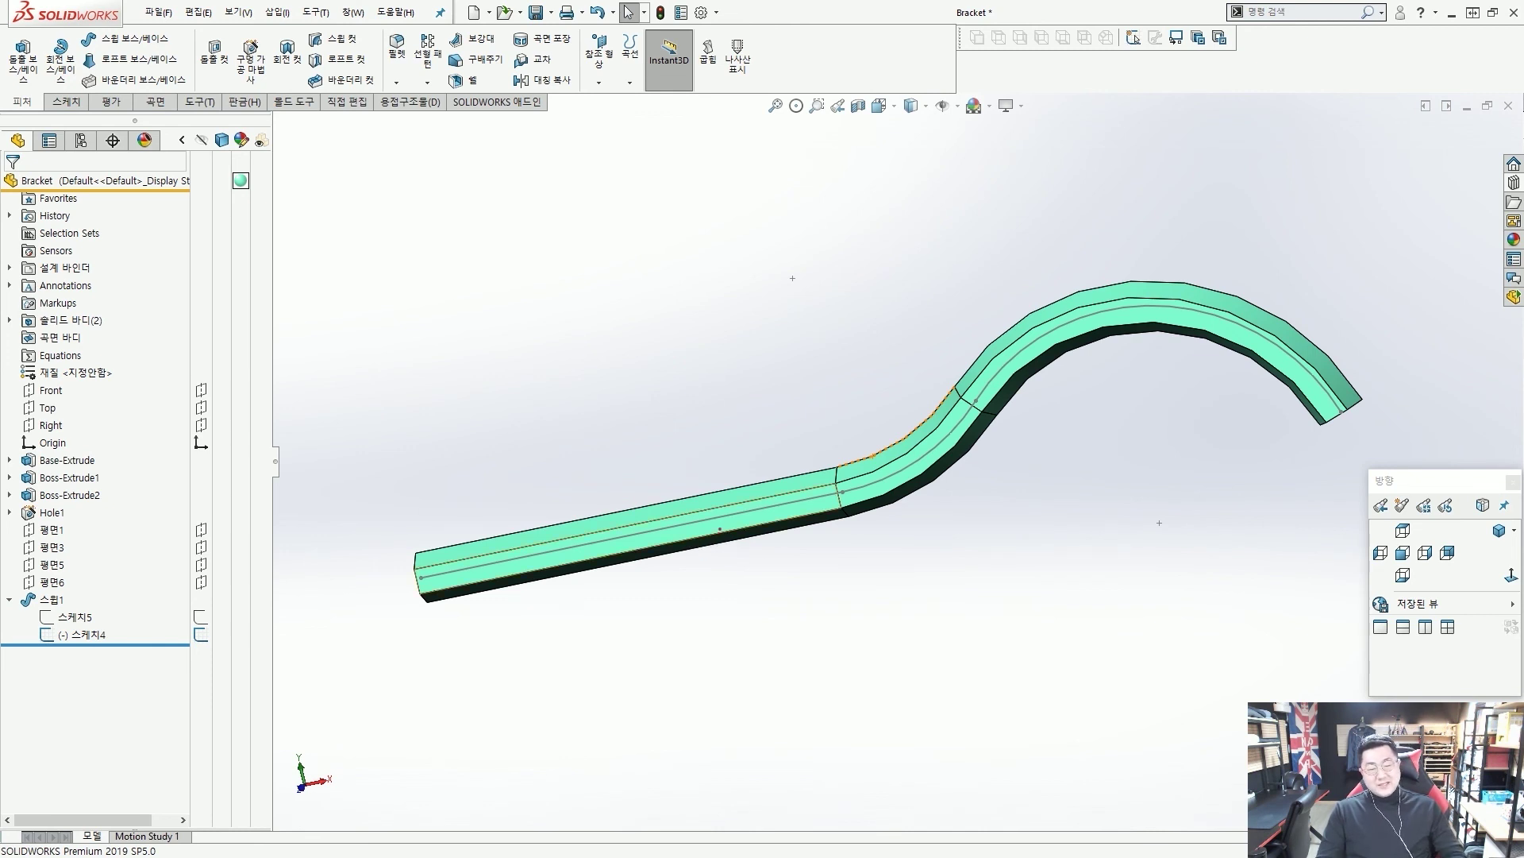
mouse_move(471, 544)
left_mouse_down()
mouse_move(694, 535)
mouse_move(1148, 309)
mouse_move(1273, 340)
mouse_move(1303, 375)
left_mouse_up()
left_click_drag(1109, 332, 1180, 378)
left_click_drag(1119, 306, 1163, 357)
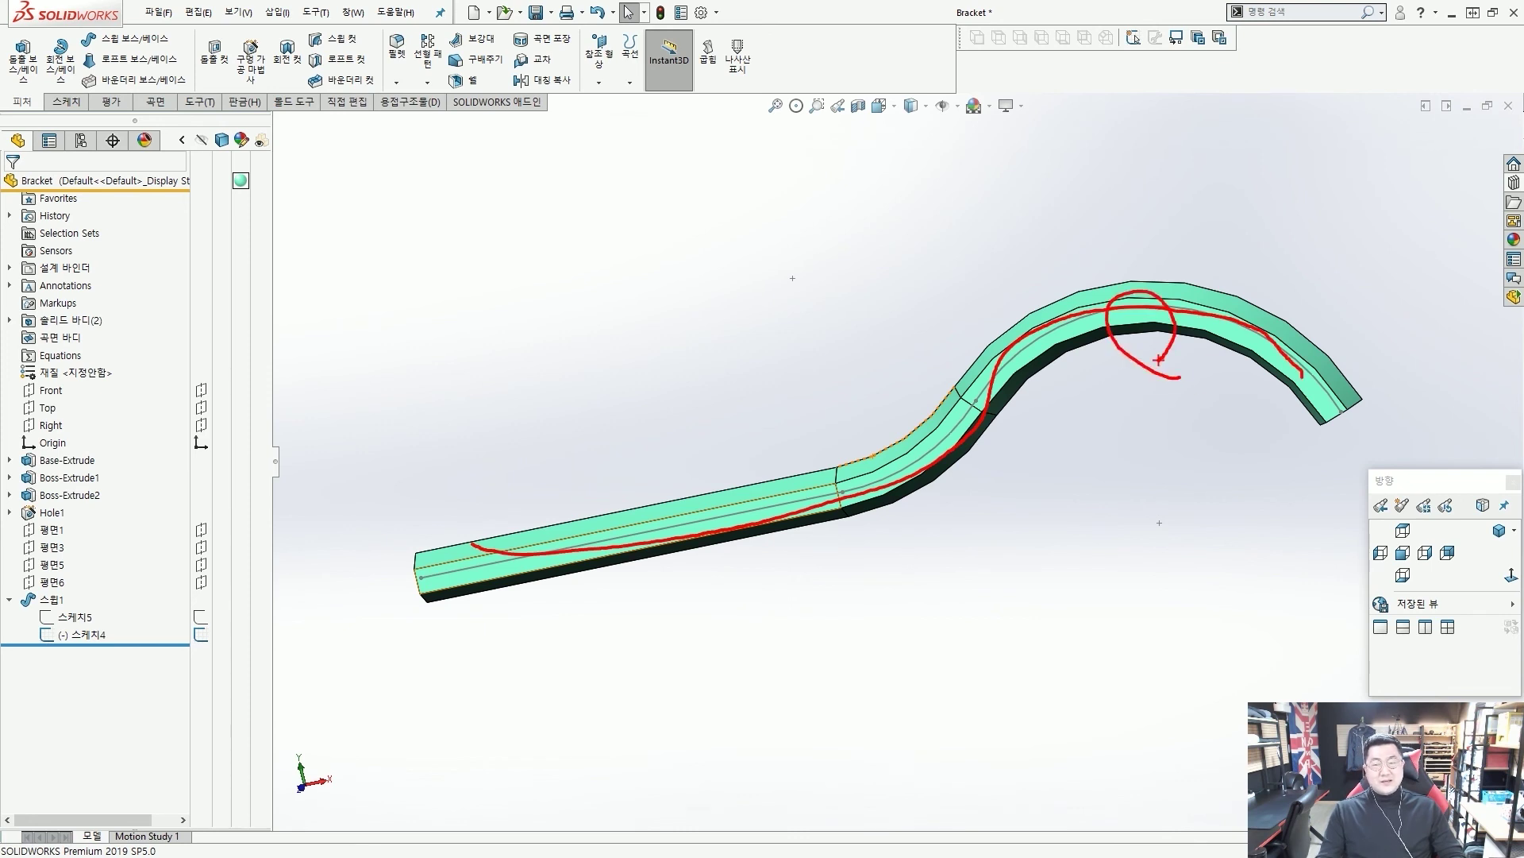
key("Escape")
scroll(1051, 470, "up", 2)
scroll(1056, 454, "down", 4)
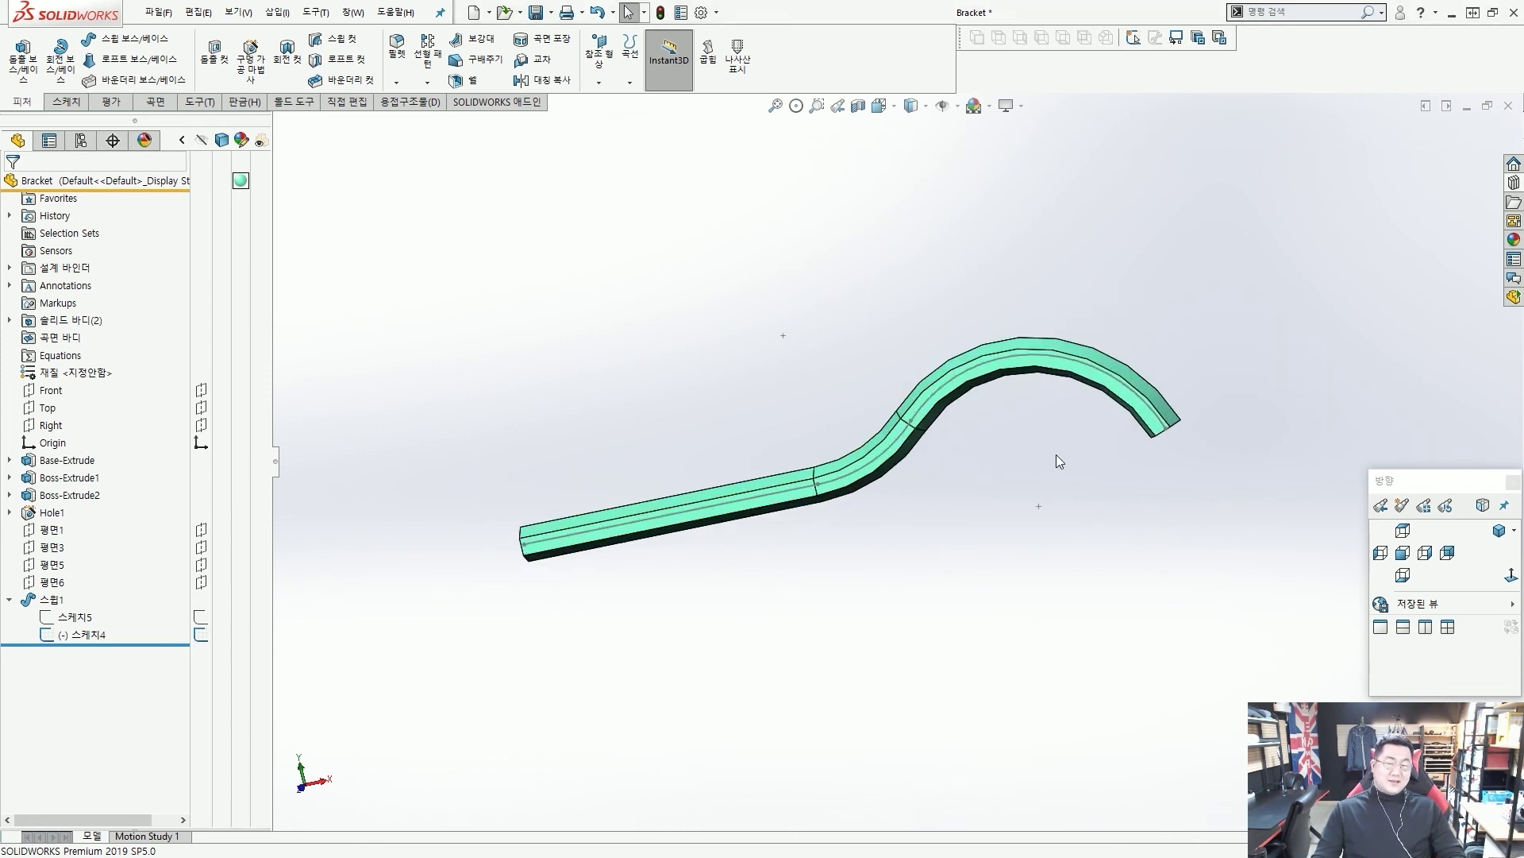
scroll(1047, 449, "up", 1)
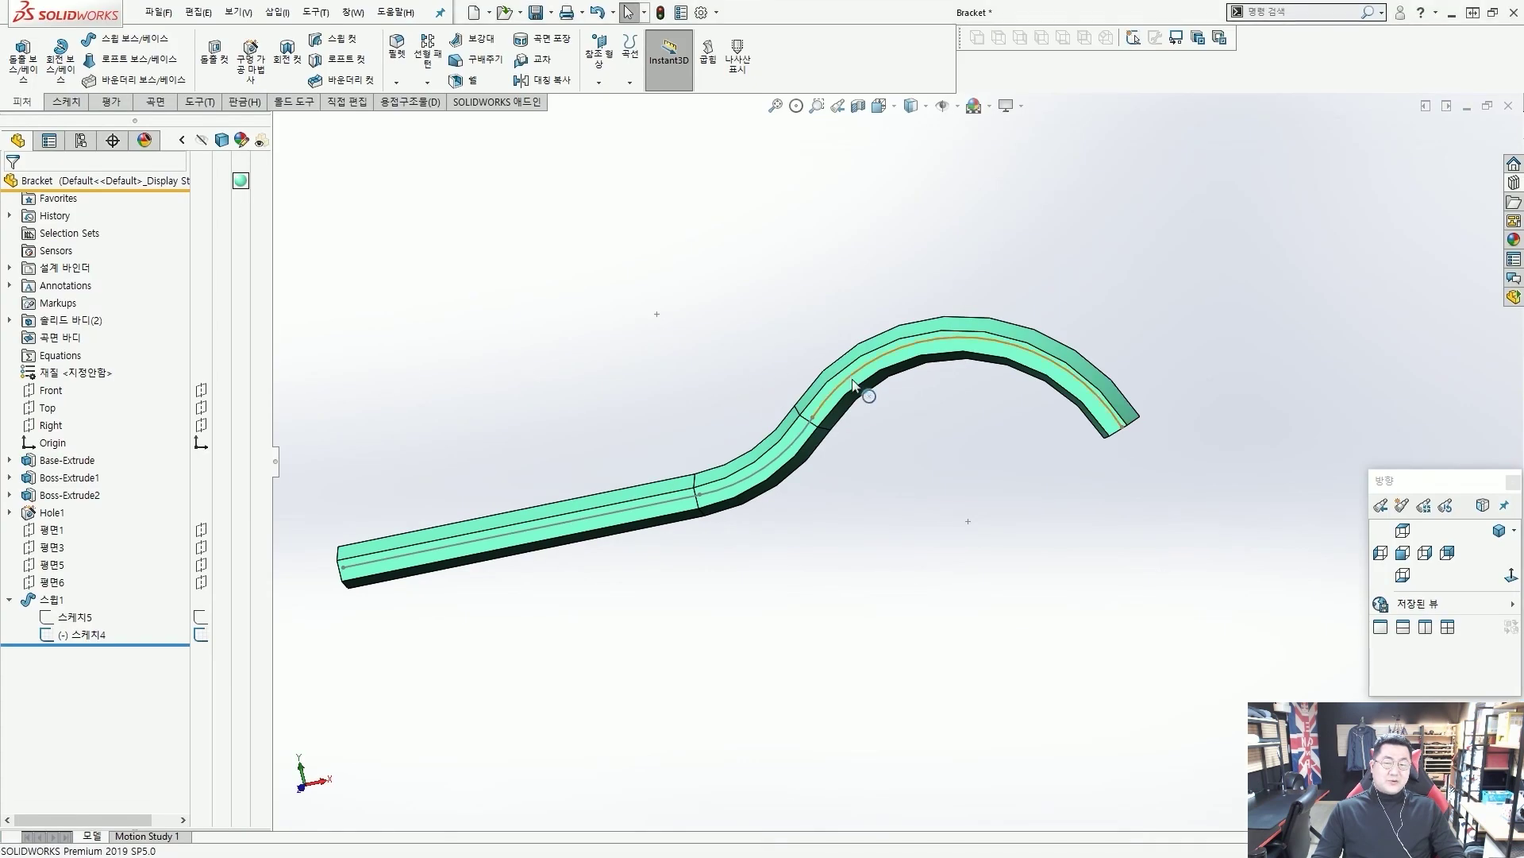
scroll(878, 437, "up", 3)
middle_click_drag(877, 448, 886, 474)
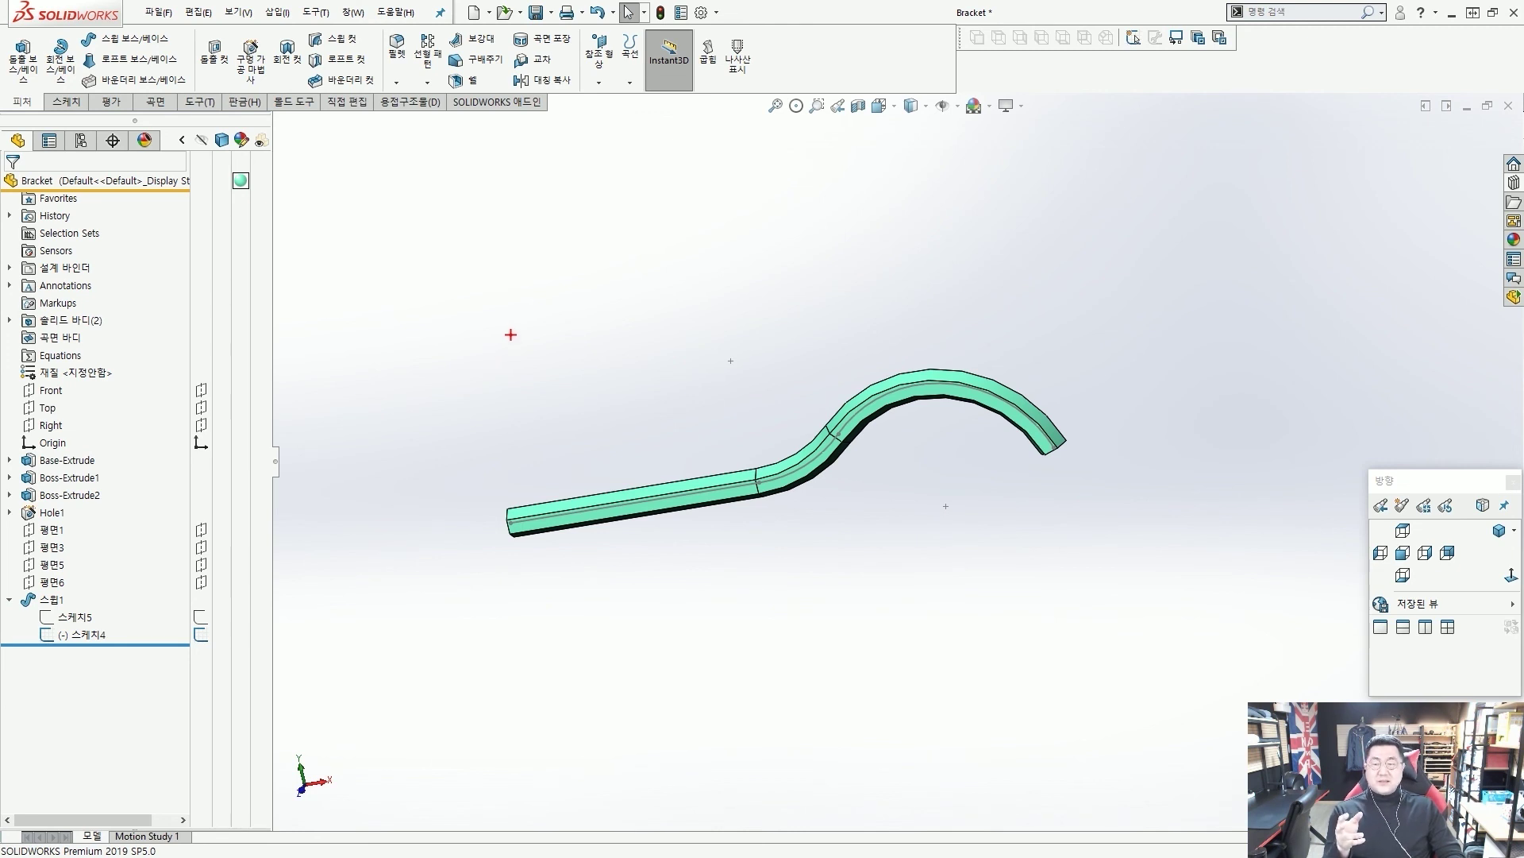
mouse_move(484, 235)
left_mouse_down()
mouse_move(726, 370)
mouse_move(732, 408)
mouse_move(702, 430)
left_mouse_up()
left_click(469, 369)
left_click_drag(524, 421, 574, 414)
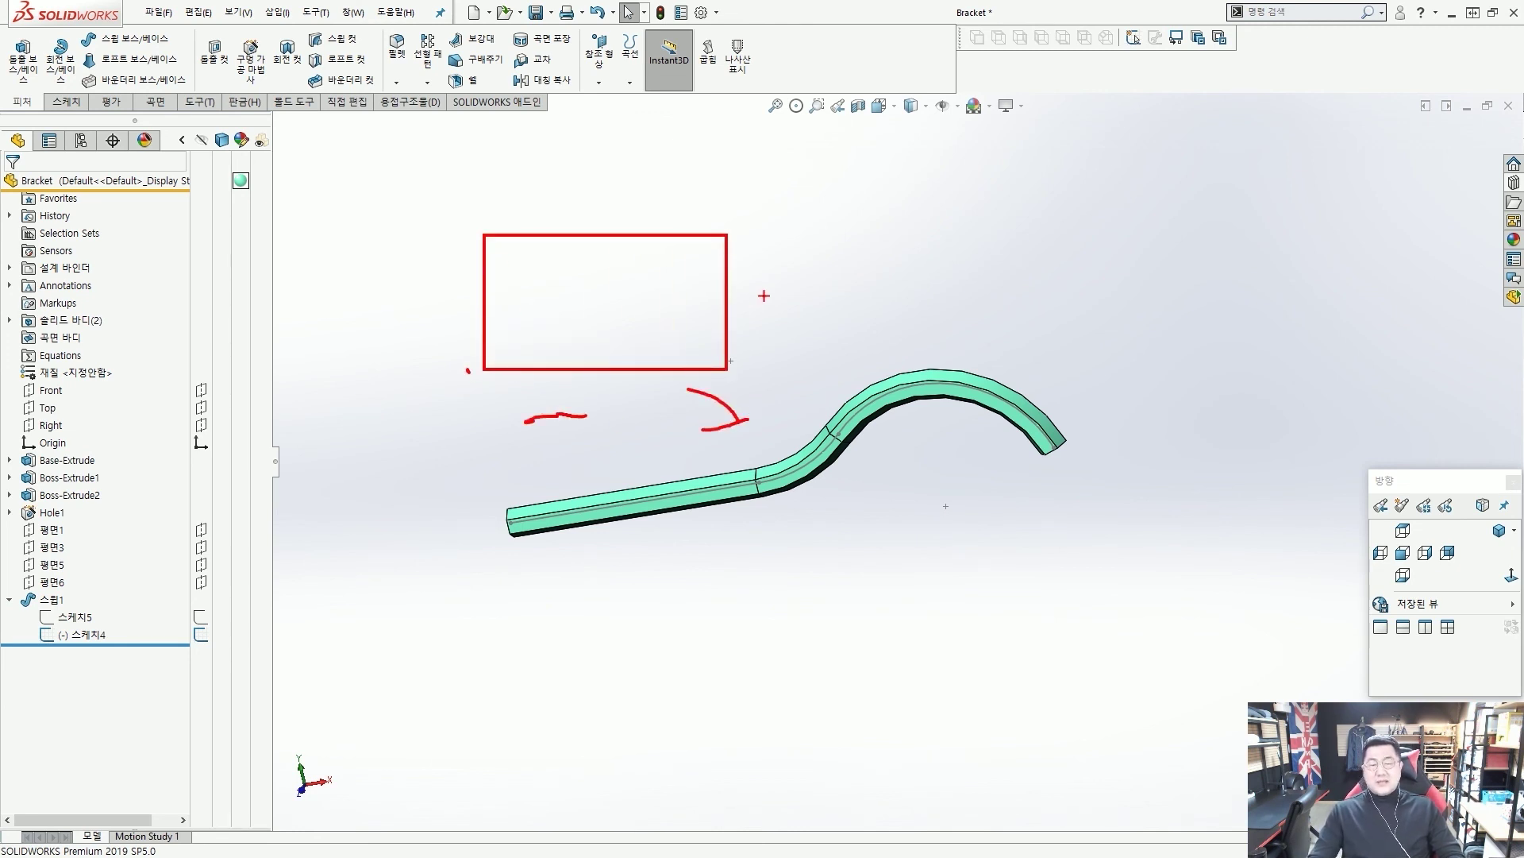
mouse_move(763, 296)
left_mouse_down()
mouse_move(704, 283)
mouse_move(748, 300)
left_mouse_up()
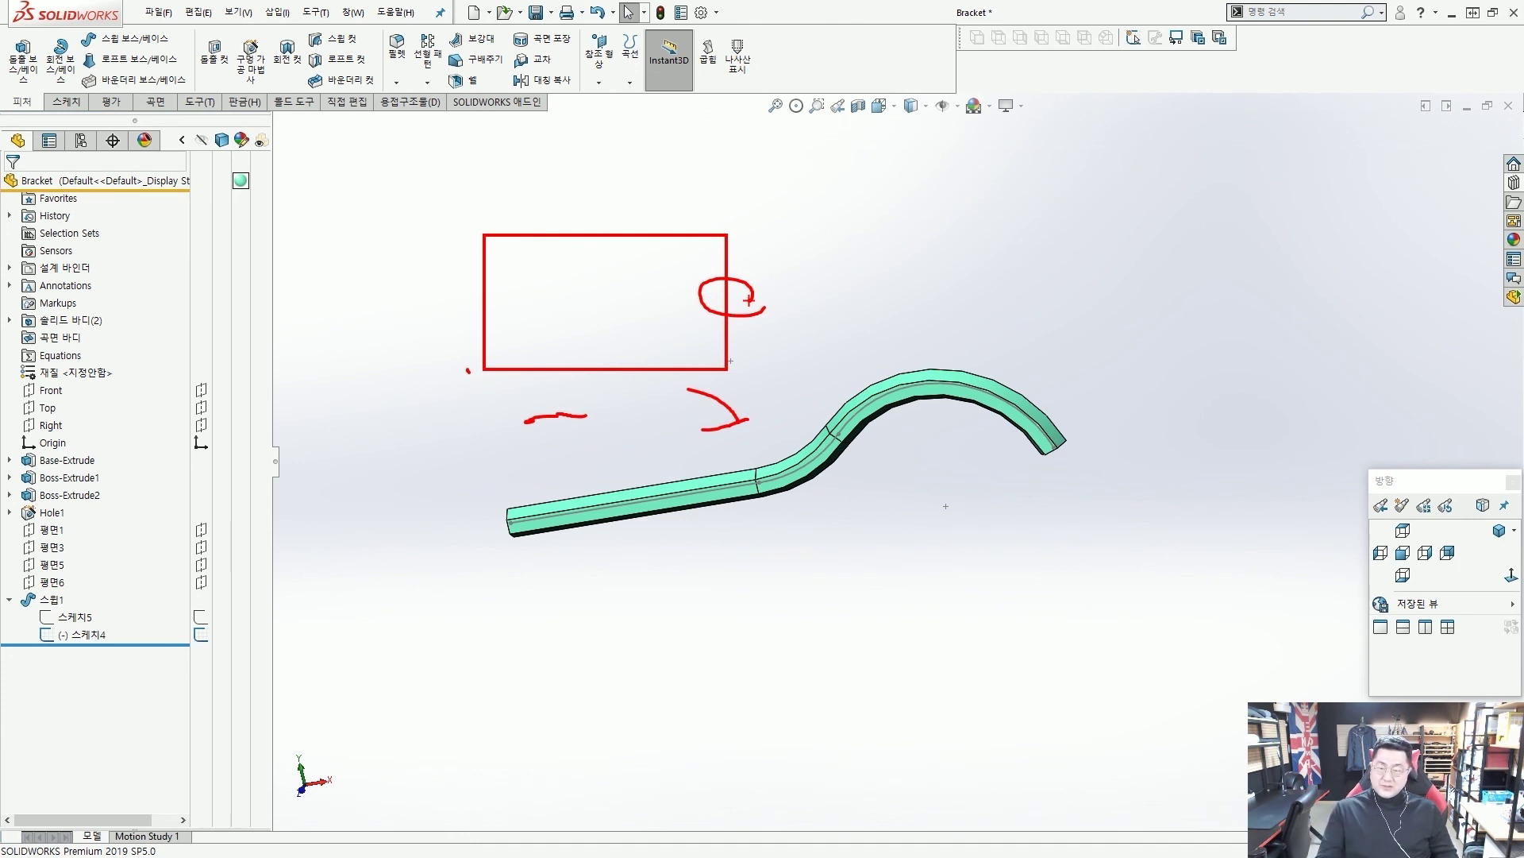
key("Escape")
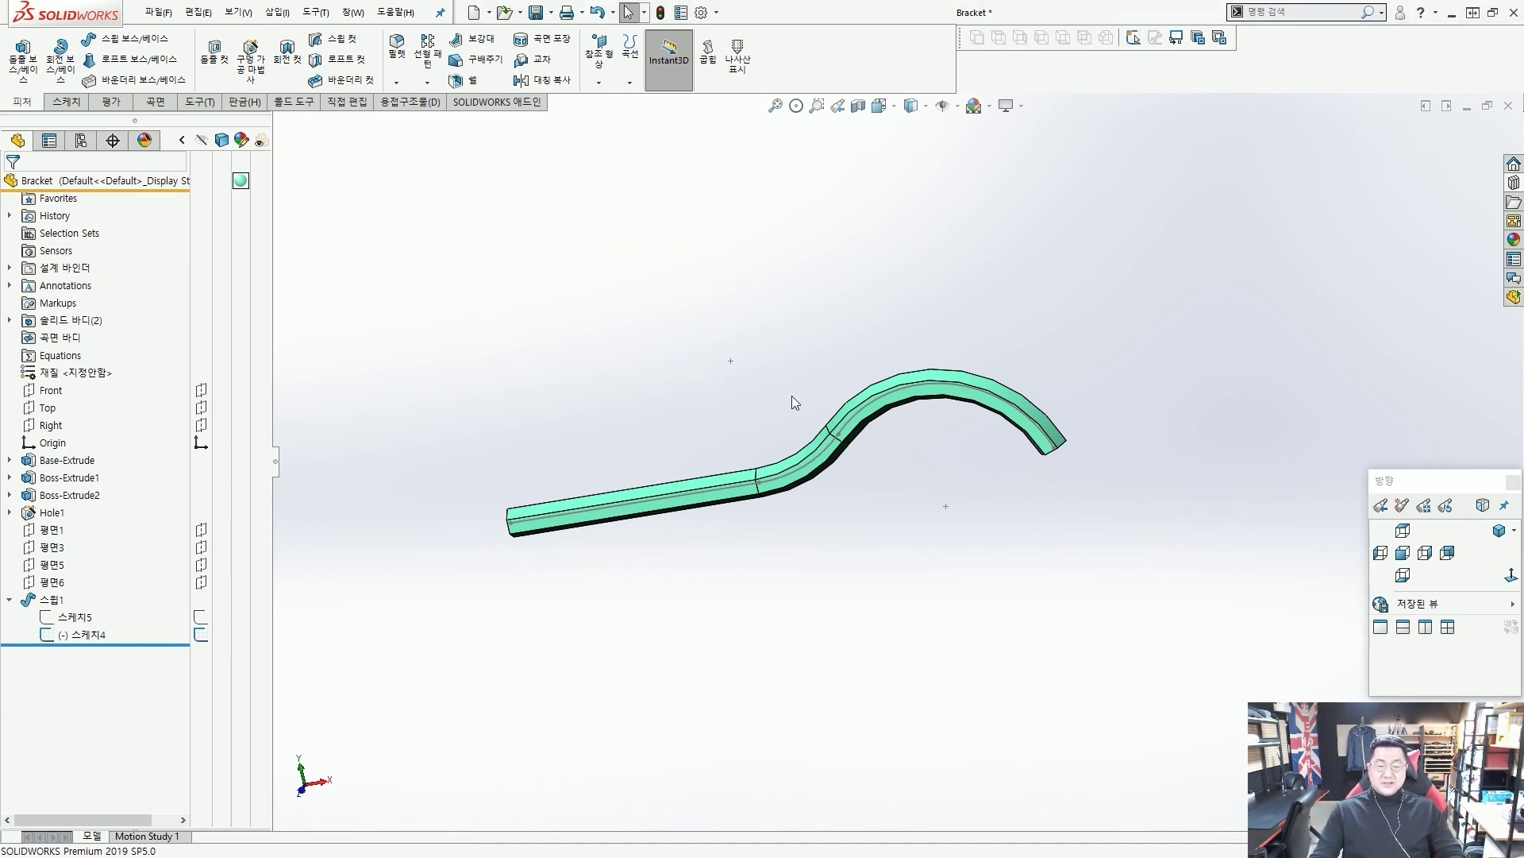
Step: Open the path sketch for editing to view its entities and dimensions, and exit it
scroll(792, 396, "up", 3)
left_click(886, 412)
left_click(932, 315)
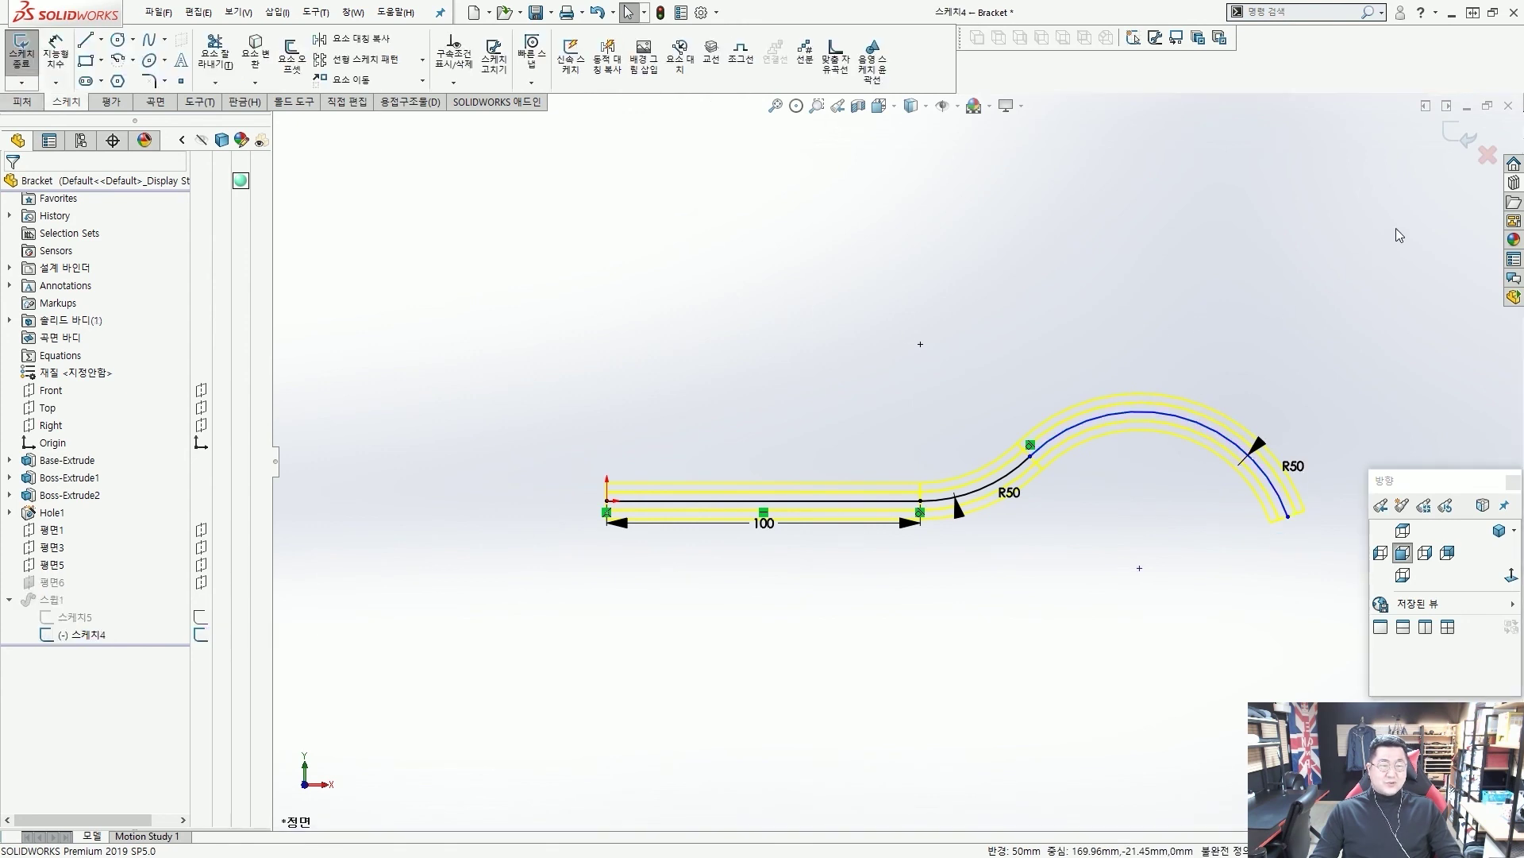
key("z")
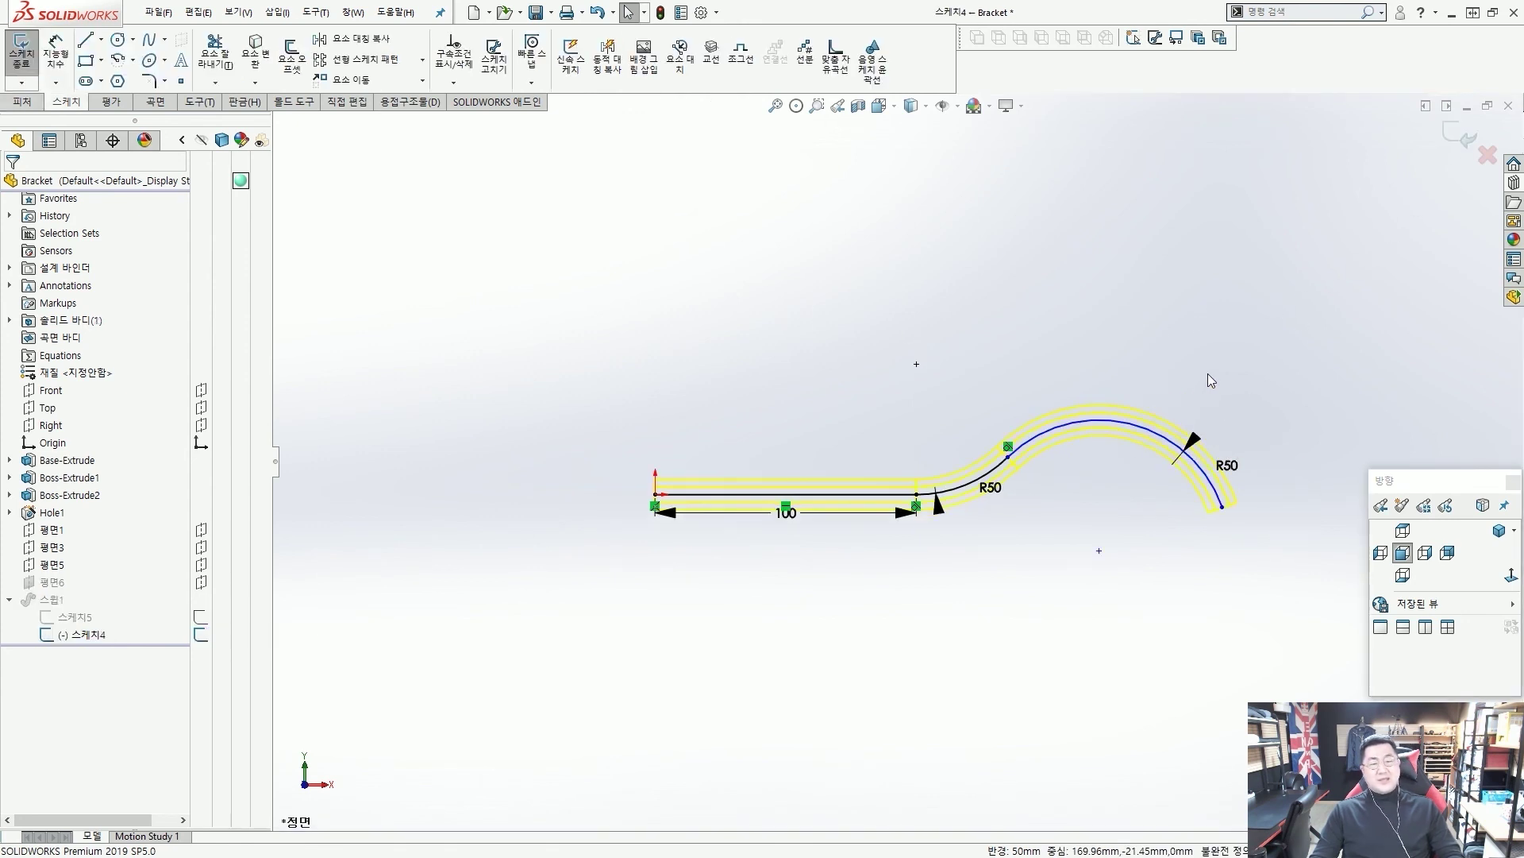
left_click(1460, 137)
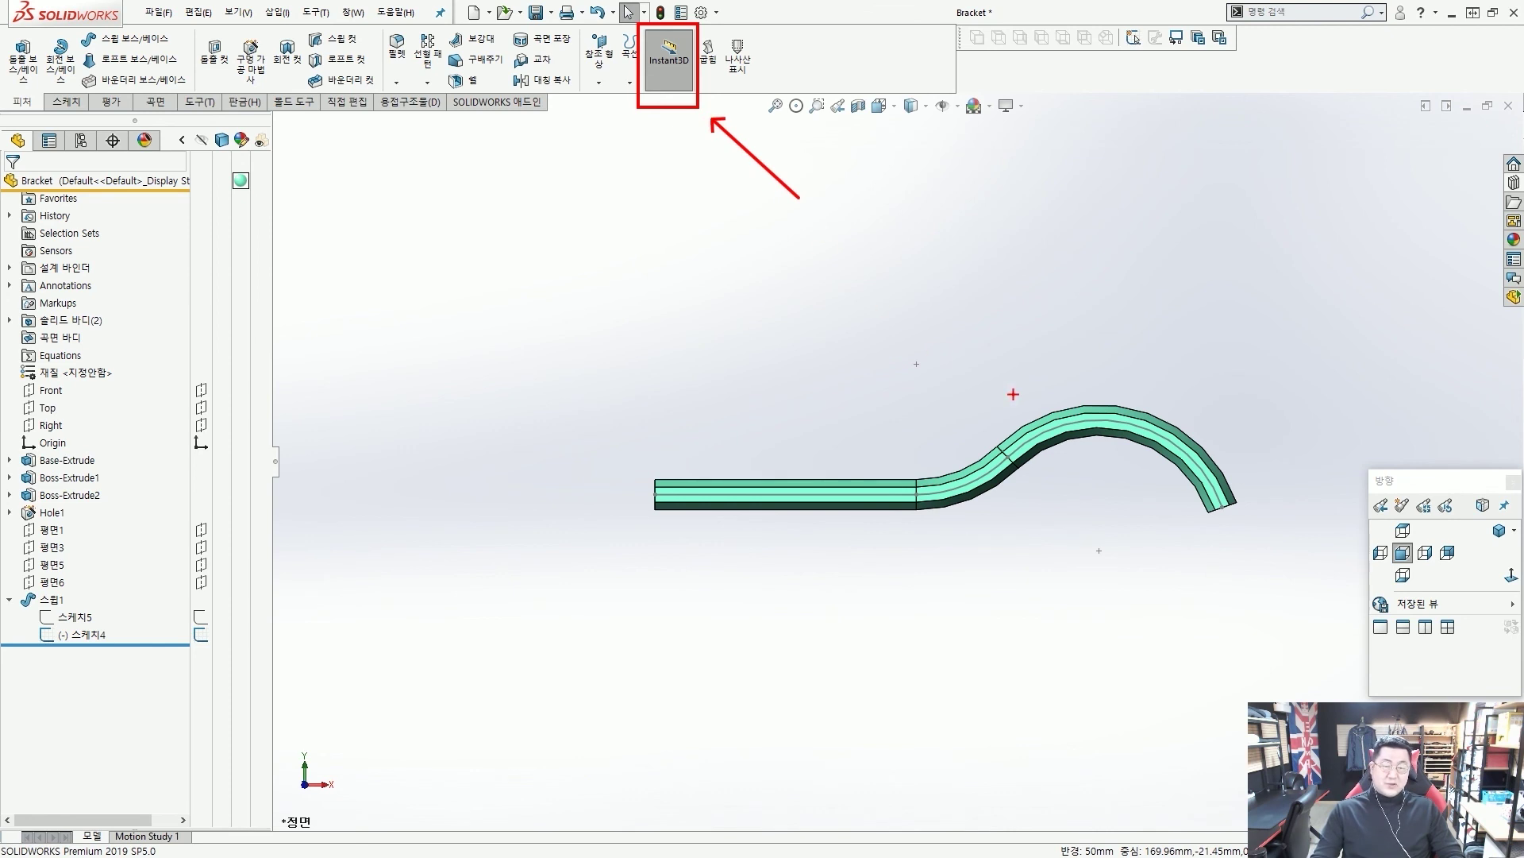
Step: Reshape the sweep from the front view by moving the path's end arc and extending its endpoint around into a hook
scroll(1092, 440, "down", 3)
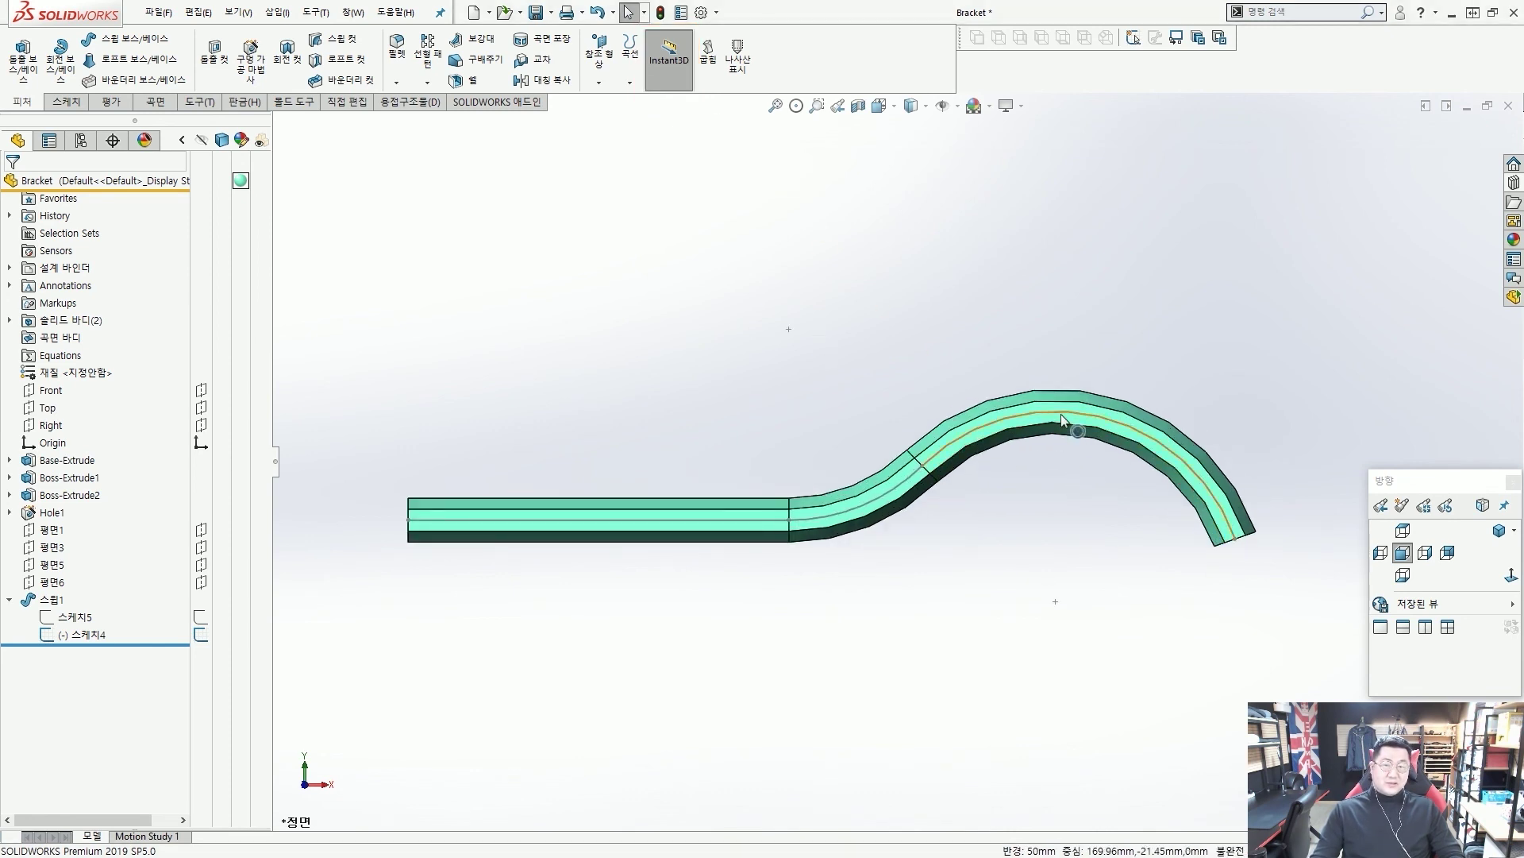
left_click(1121, 435)
left_click_drag(1121, 436, 1101, 453)
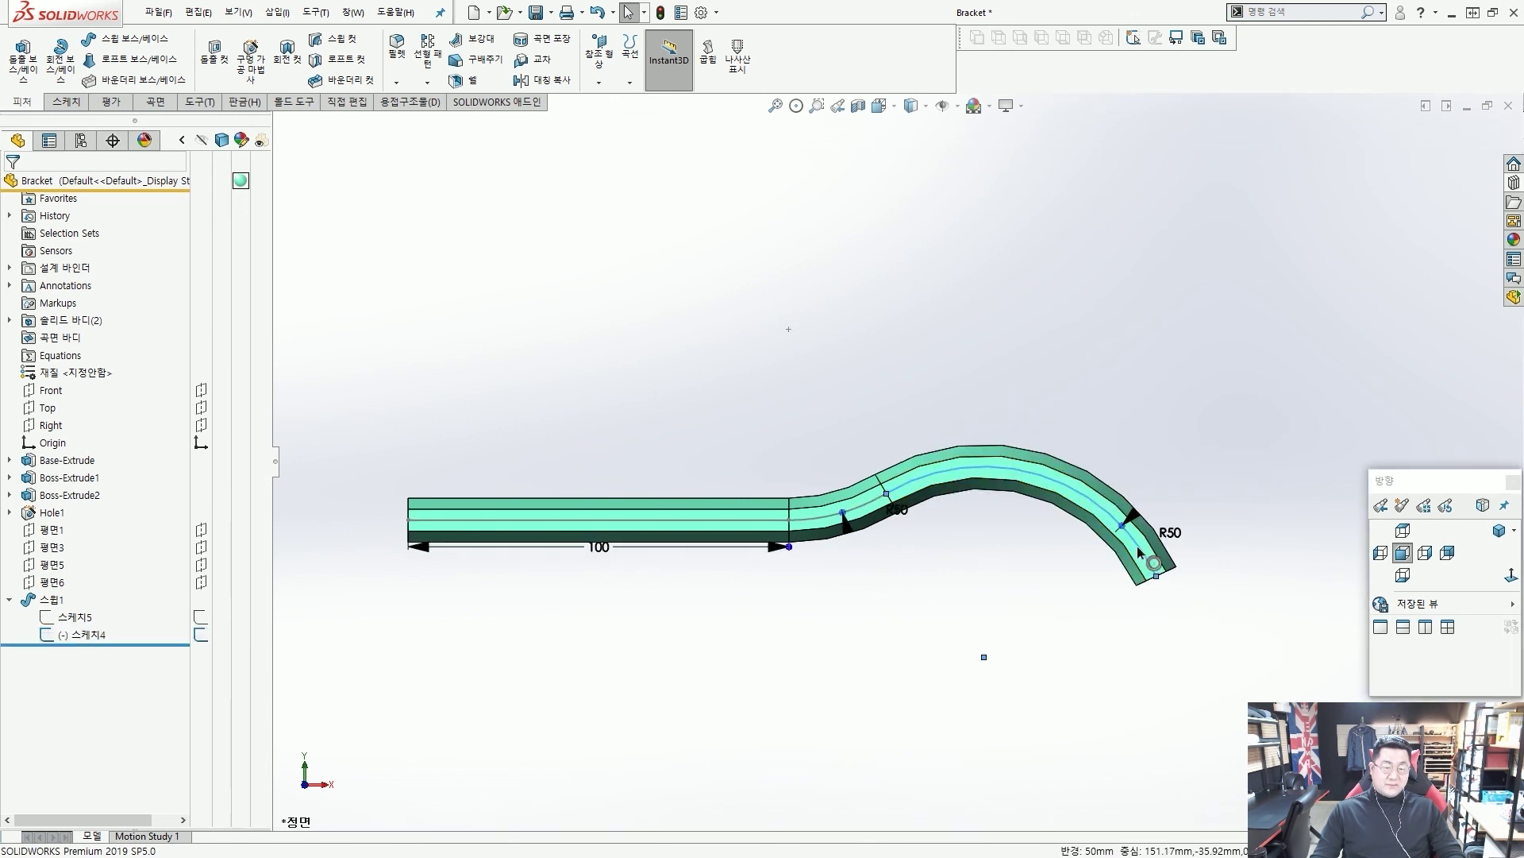
left_click_drag(1157, 573, 1195, 490)
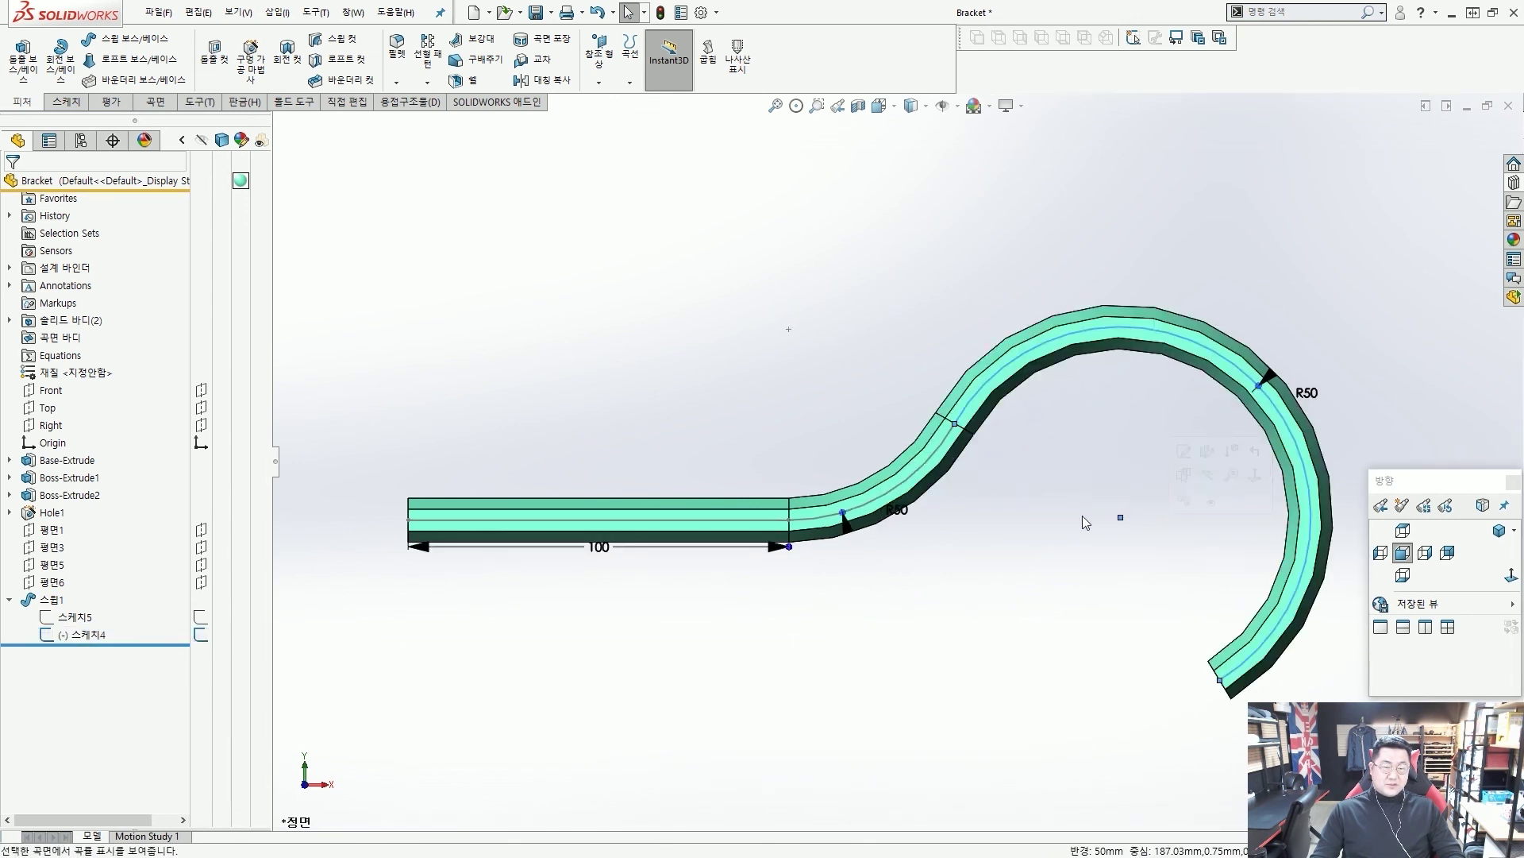
scroll(920, 480, "down", 4)
scroll(945, 470, "up", 2)
scroll(944, 469, "down", 1)
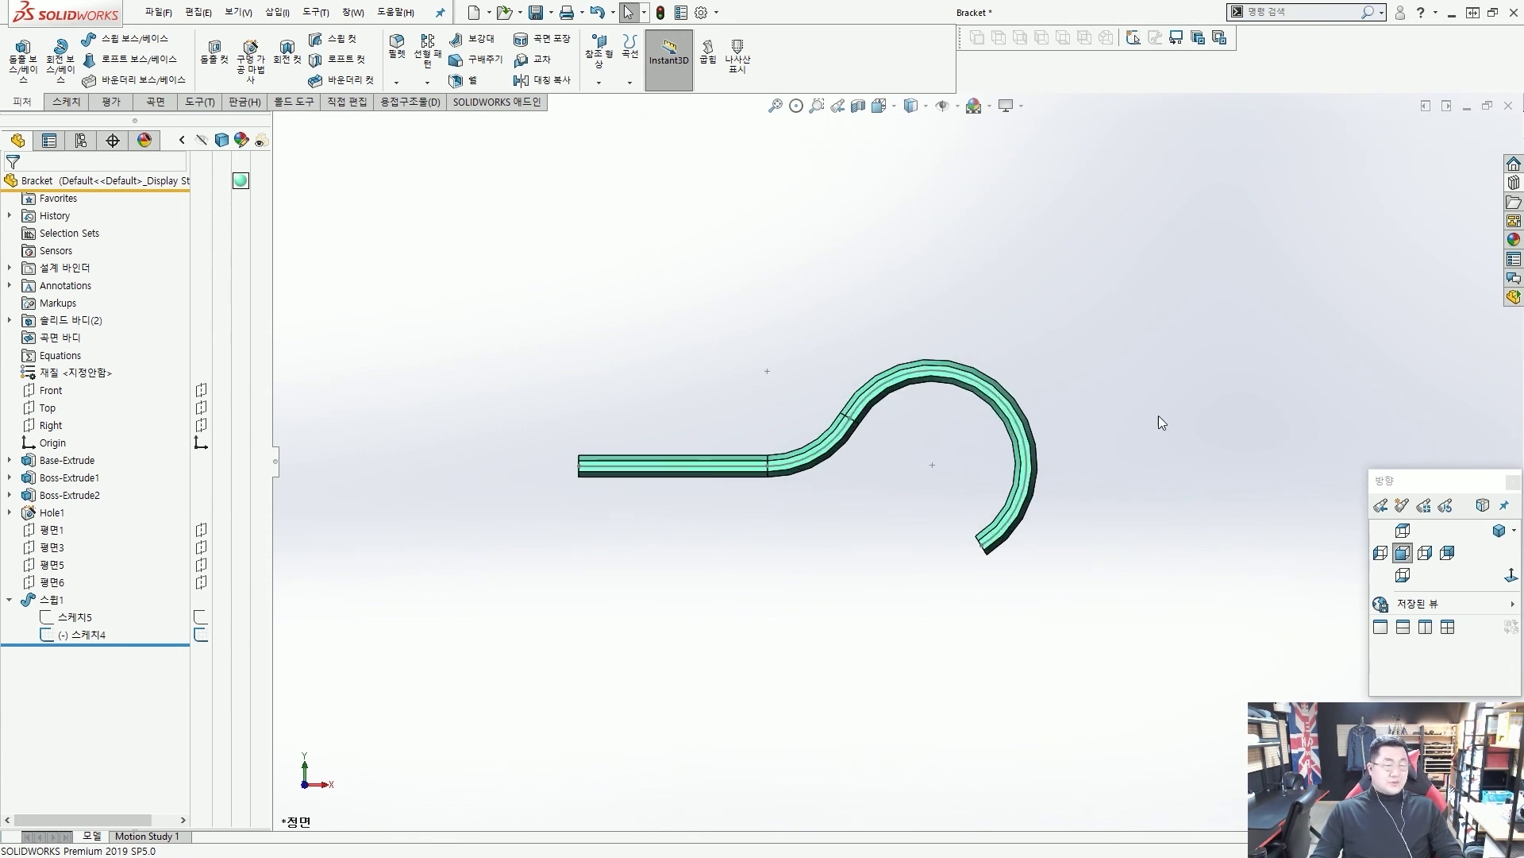
Step: Pull the endpoint of the hooked path back slightly to shorten the end arc
scroll(912, 407, "down", 2)
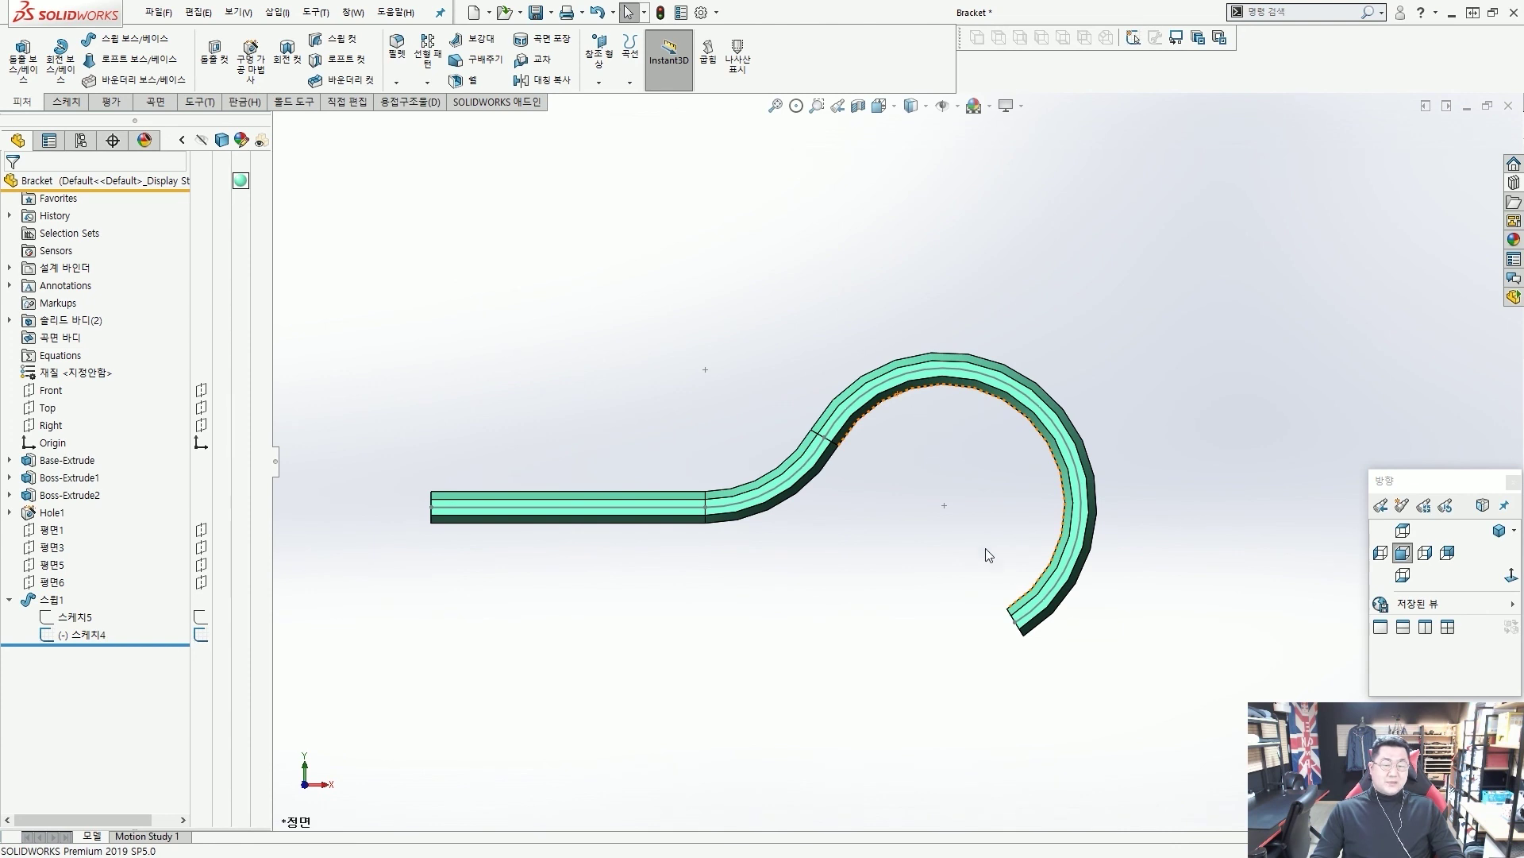
left_click(1018, 630)
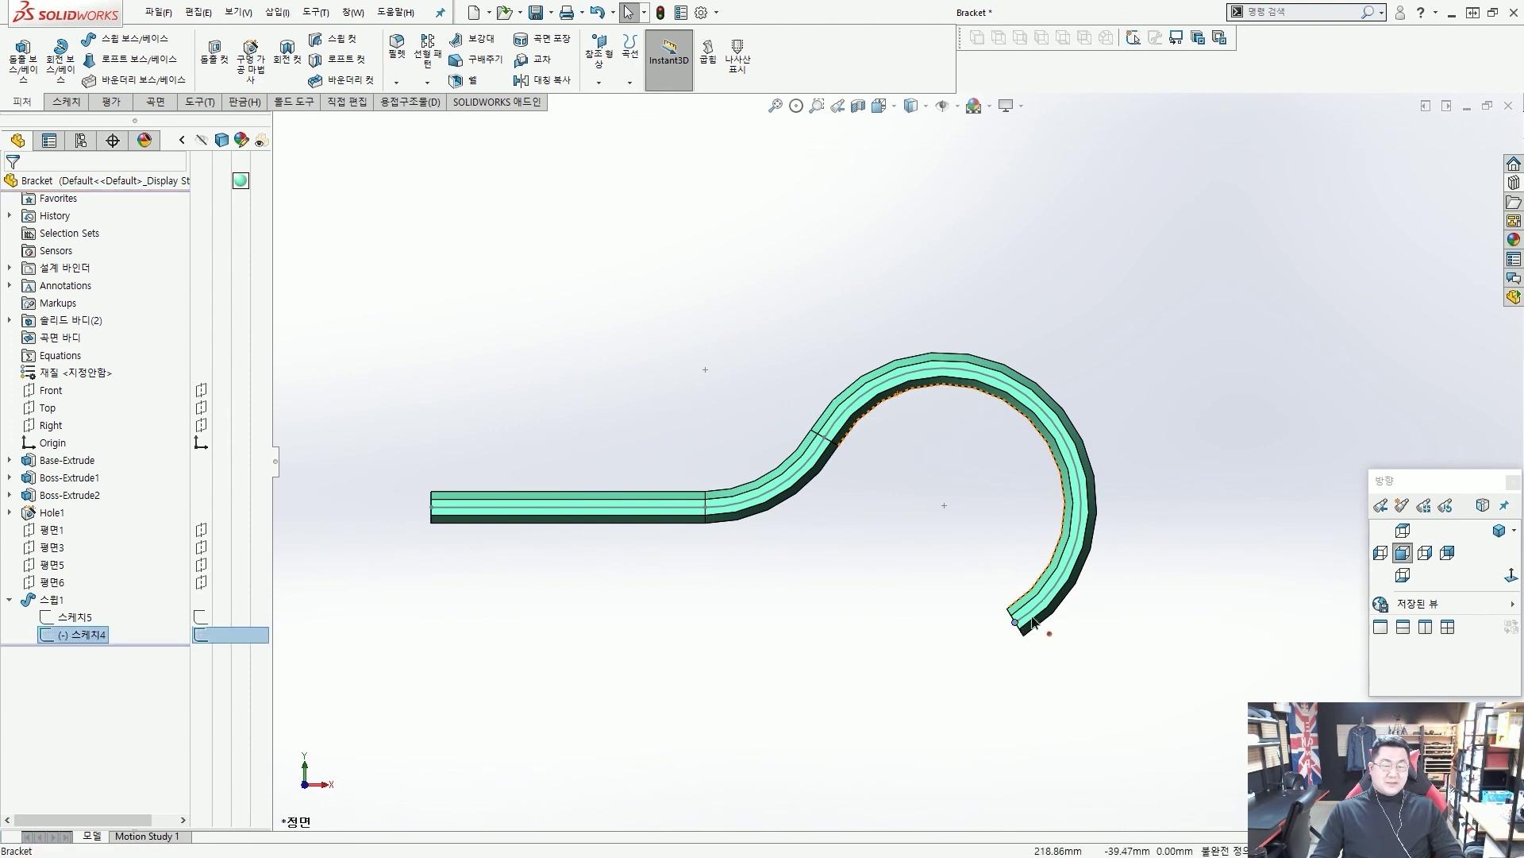
left_click(893, 593)
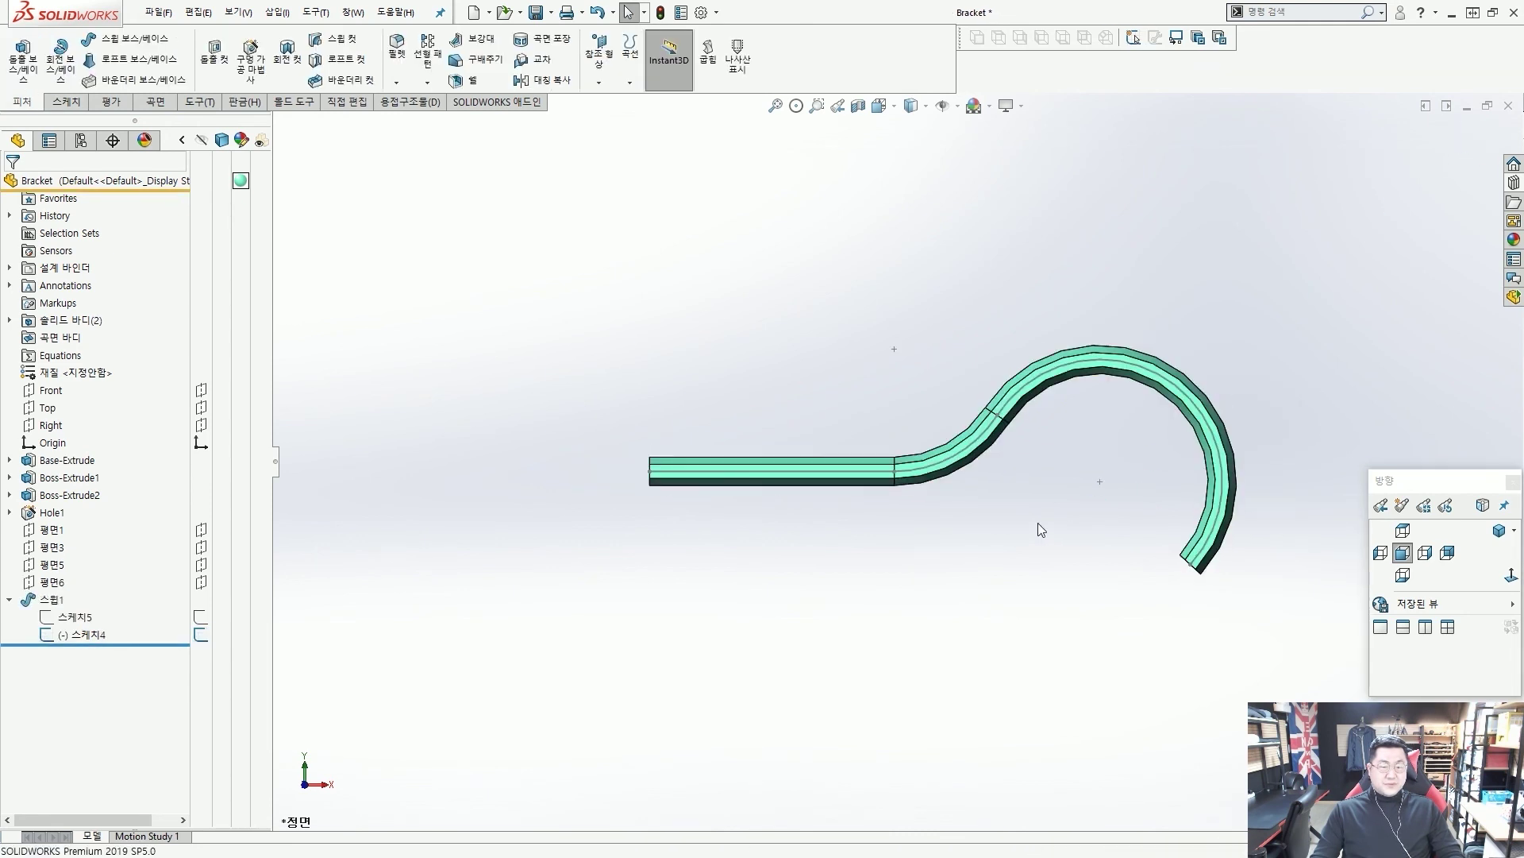
scroll(1183, 508, "down", 2)
scroll(677, 508, "up", 1)
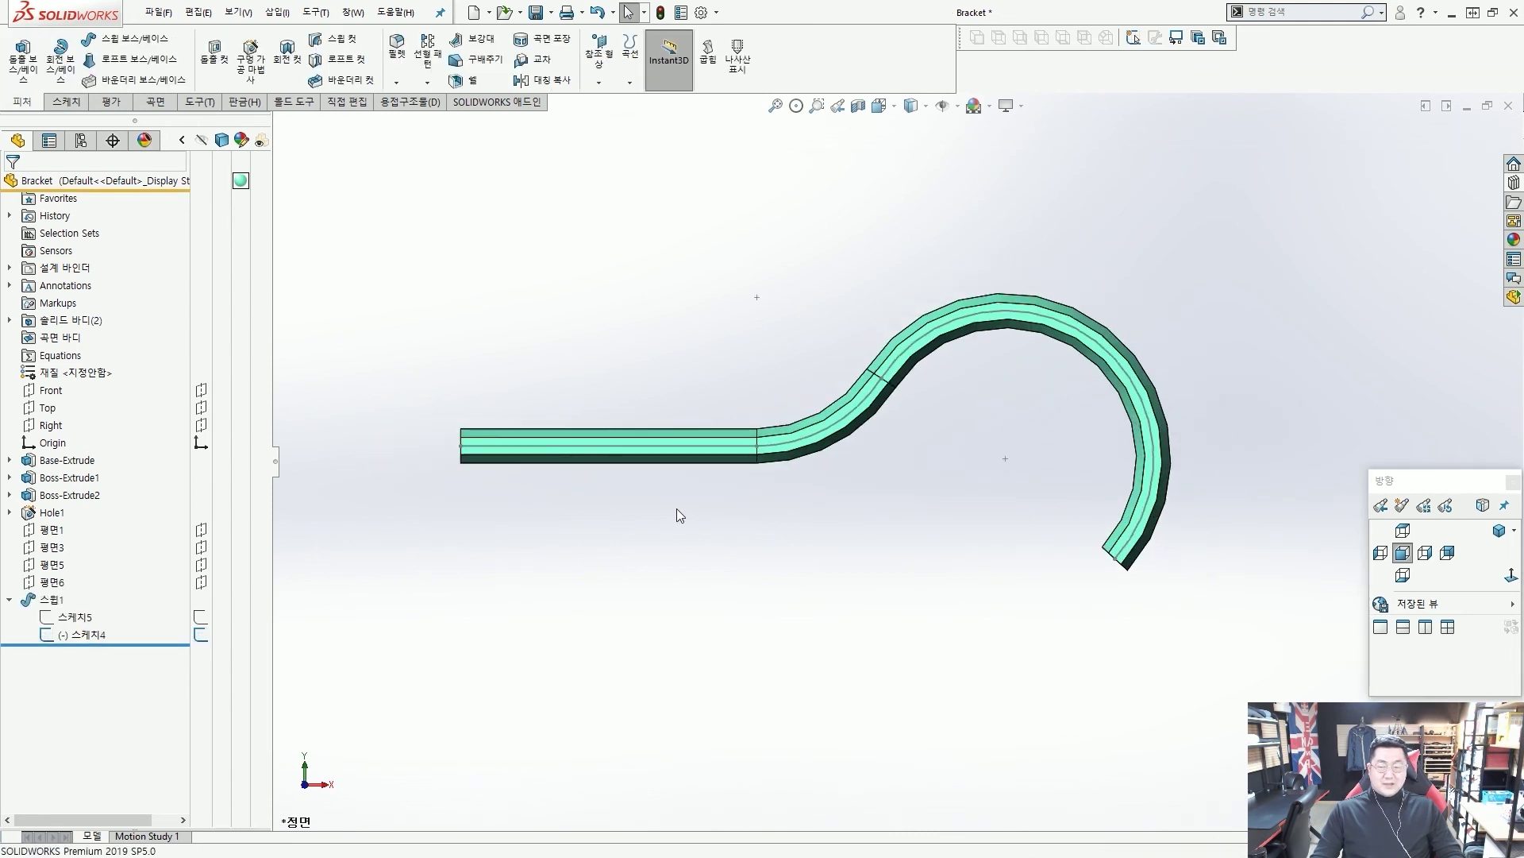
Step: Select the hexagon profile sketch under the sweep feature and examine it at the end of the body
left_click(75, 617)
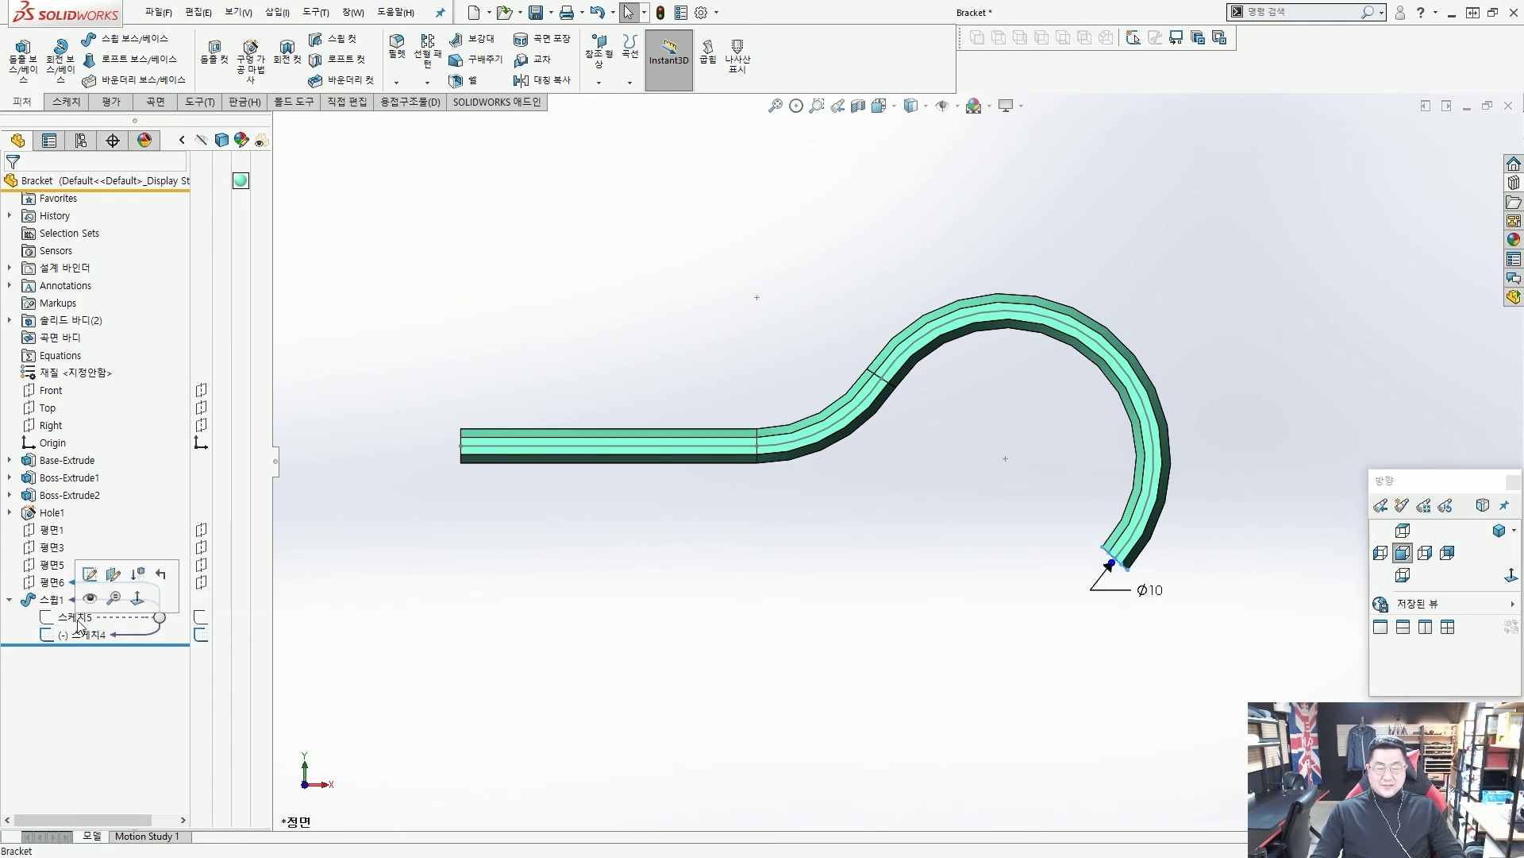
middle_click_drag(714, 579, 730, 475)
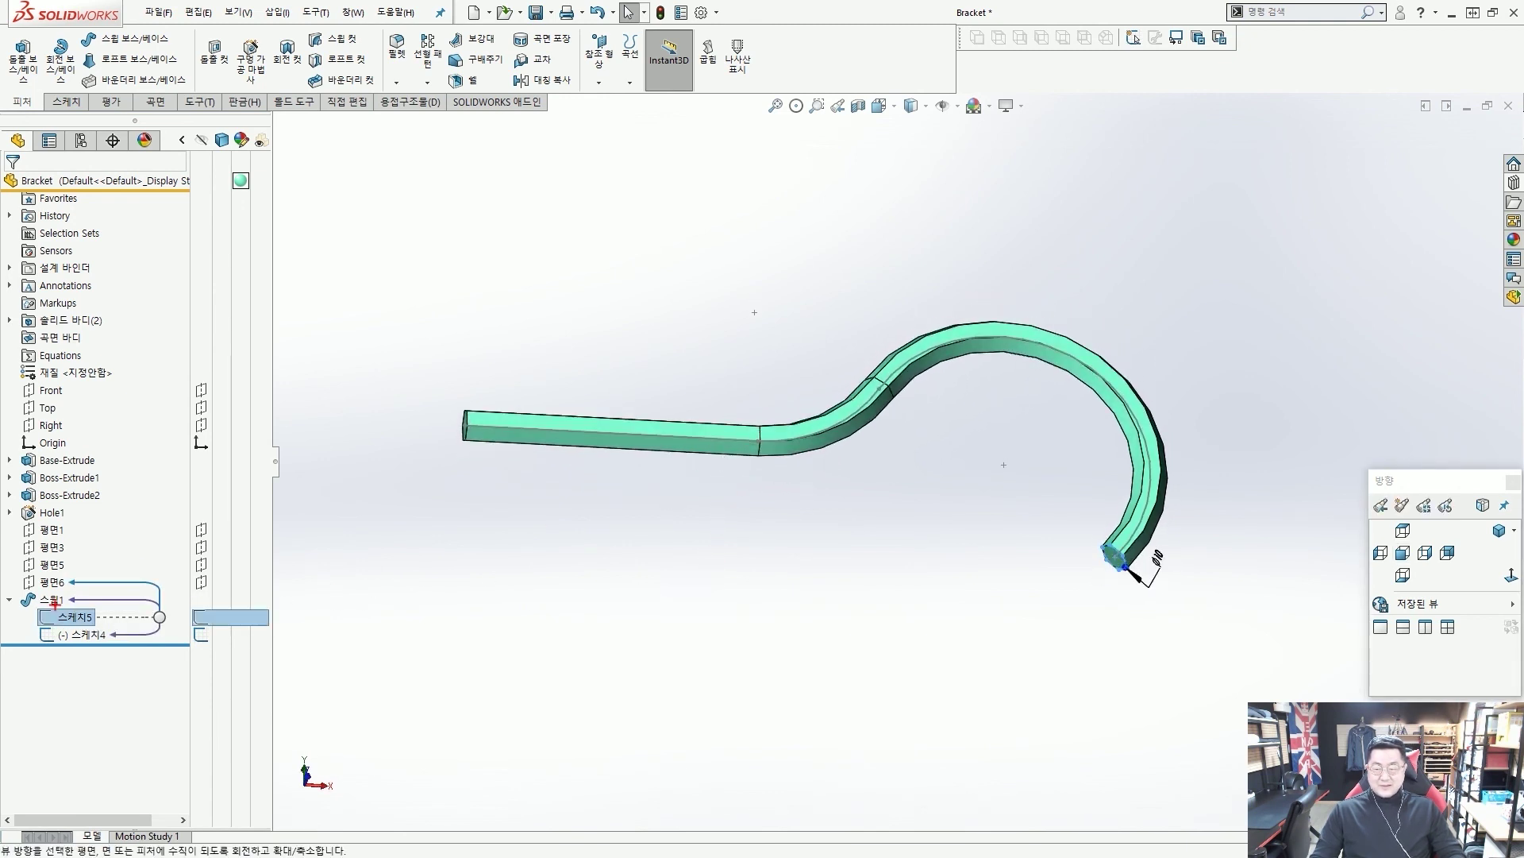
left_click_drag(54, 605, 210, 628)
left_click_drag(539, 651, 415, 625)
key("Escape")
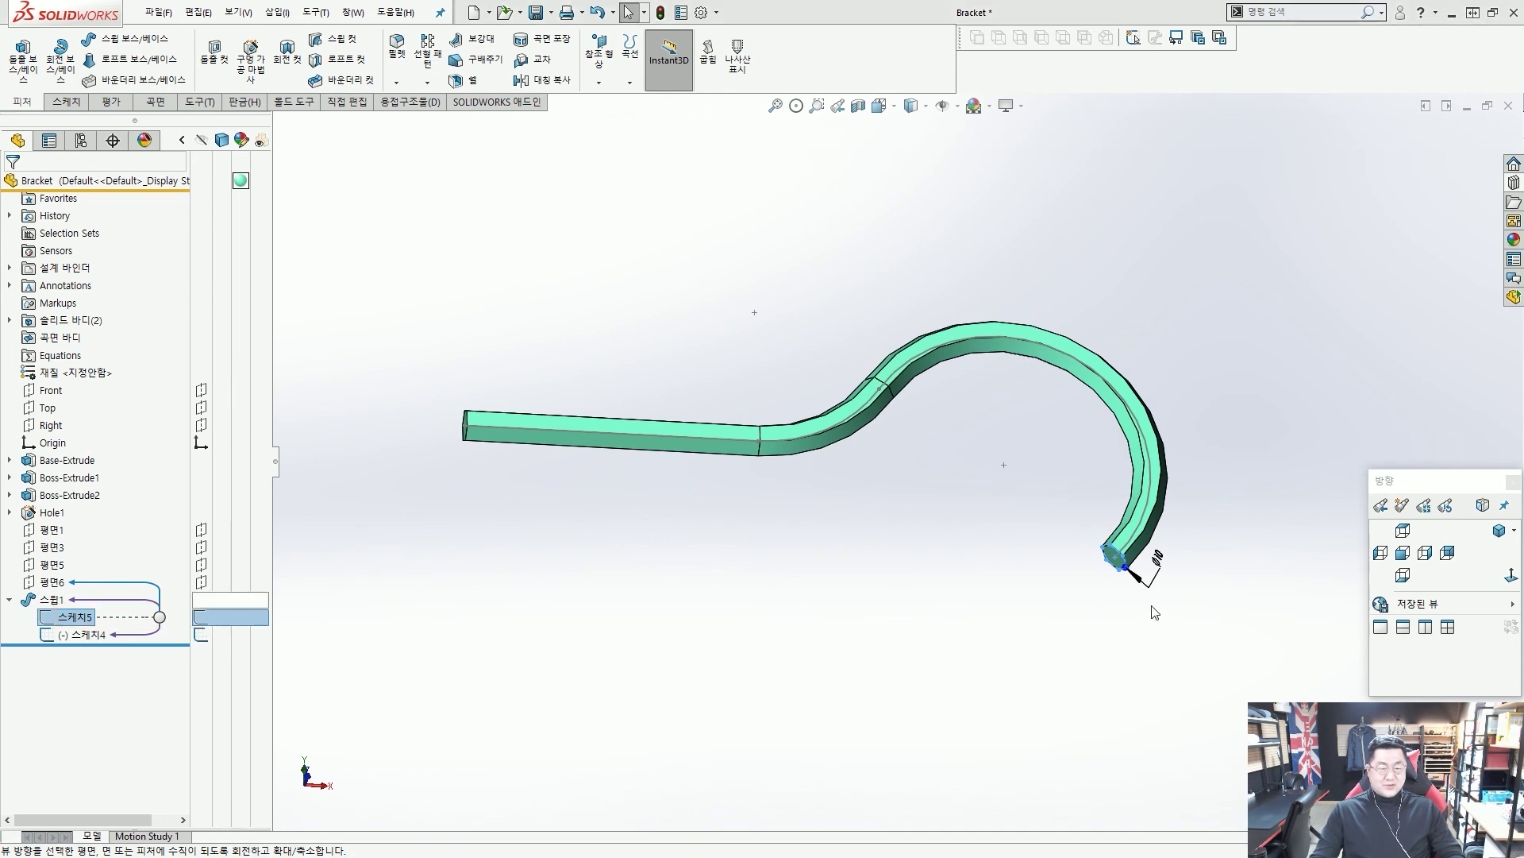
Step: Set the hexagon profile's diameter dimension to 50 mm directly on the swept body
left_click(1161, 558)
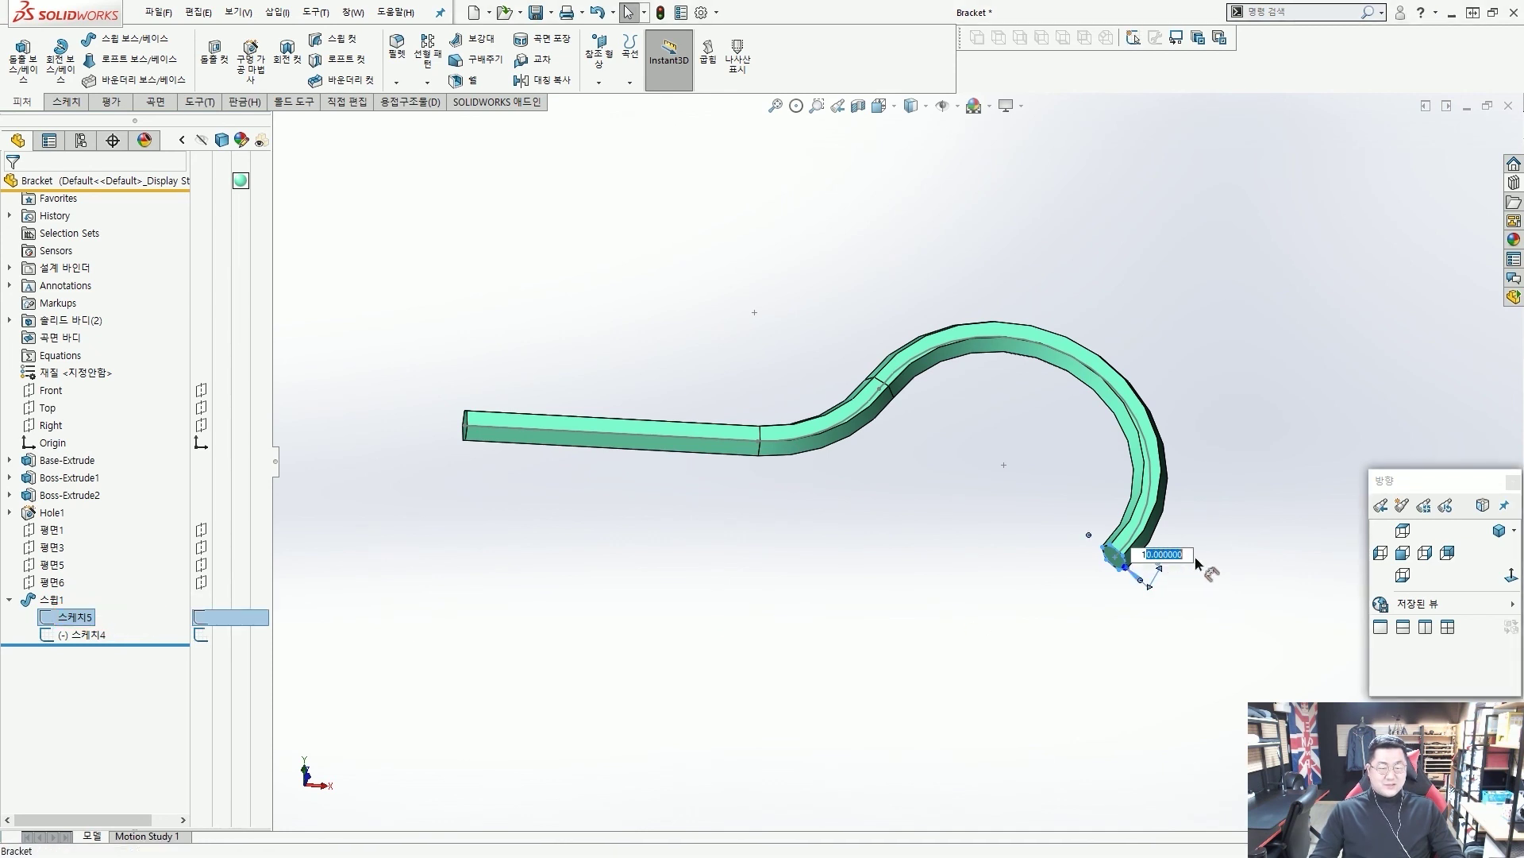
left_click_drag(1188, 556, 1149, 556)
key("BackSpace")
key("ctrl+a")
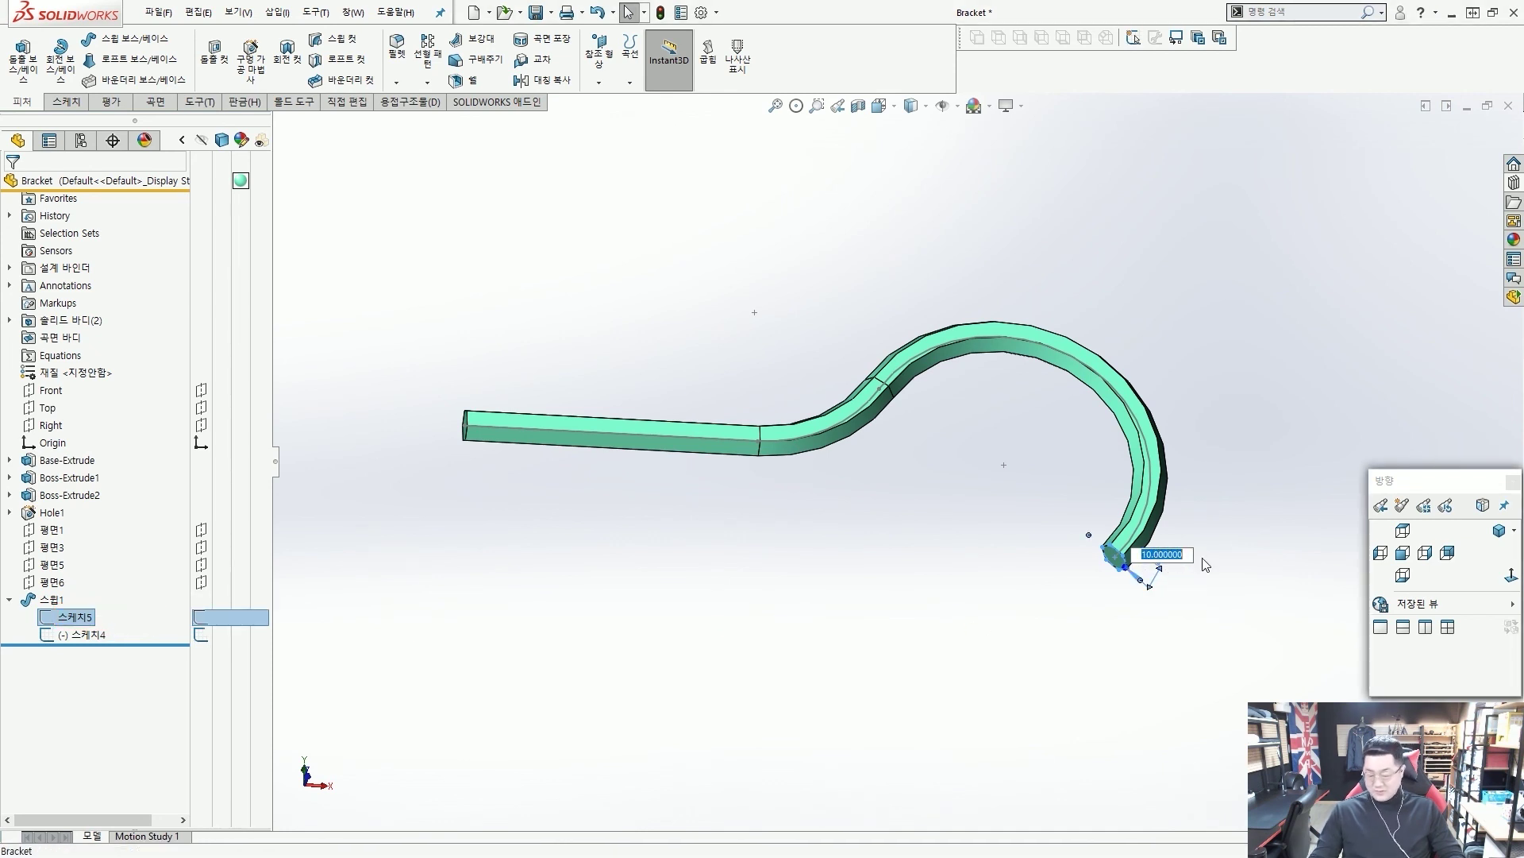
type("50")
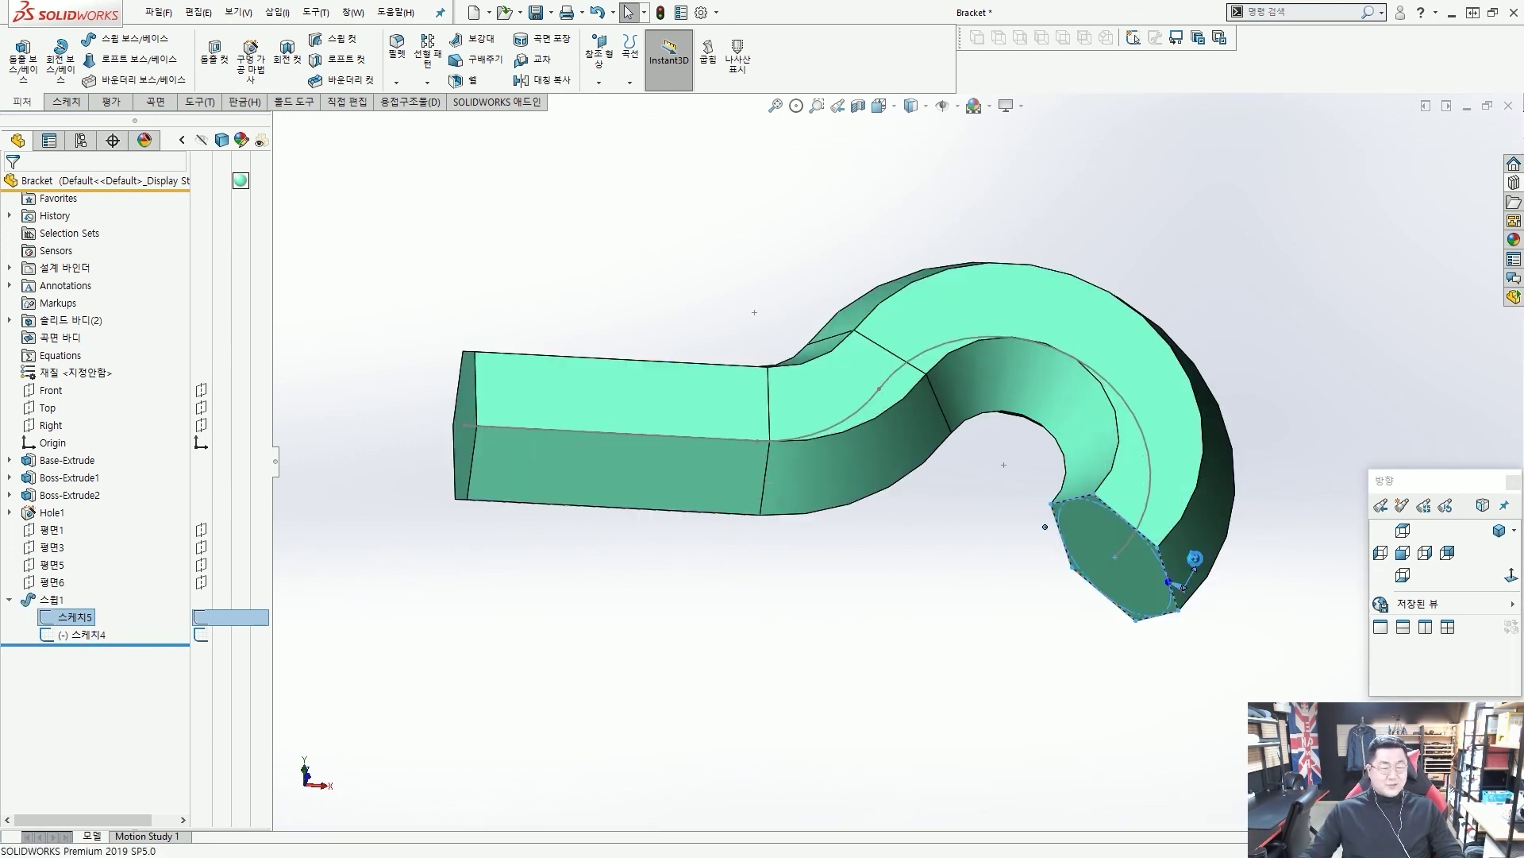
Step: Set the hexagon profile's diameter dimension to 100 mm and rebuild the sweep
left_click(1194, 560)
double_click(1196, 562)
type("100")
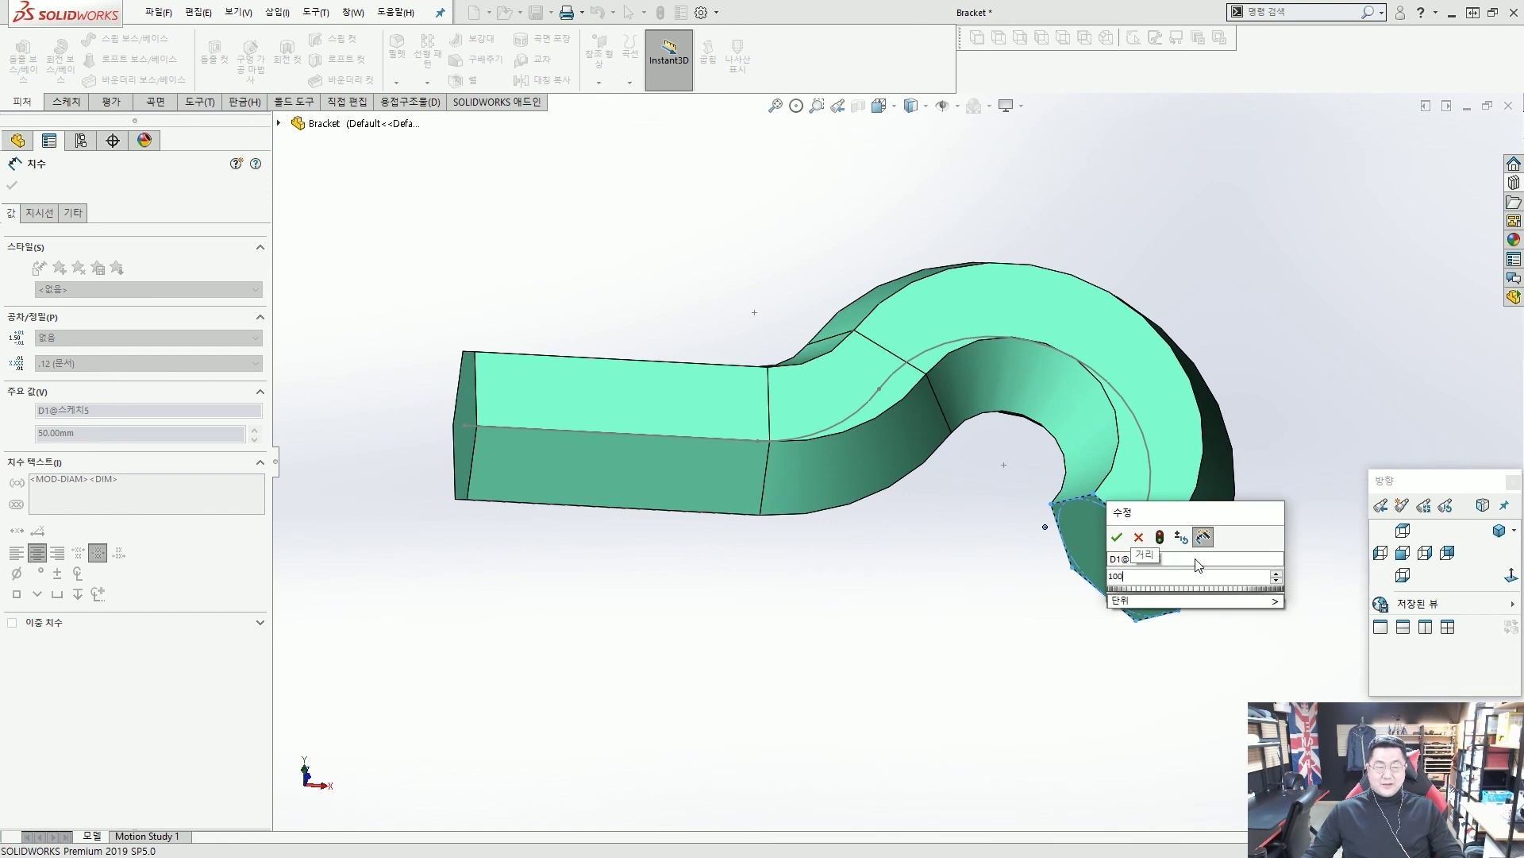
key("Escape")
left_click(984, 565)
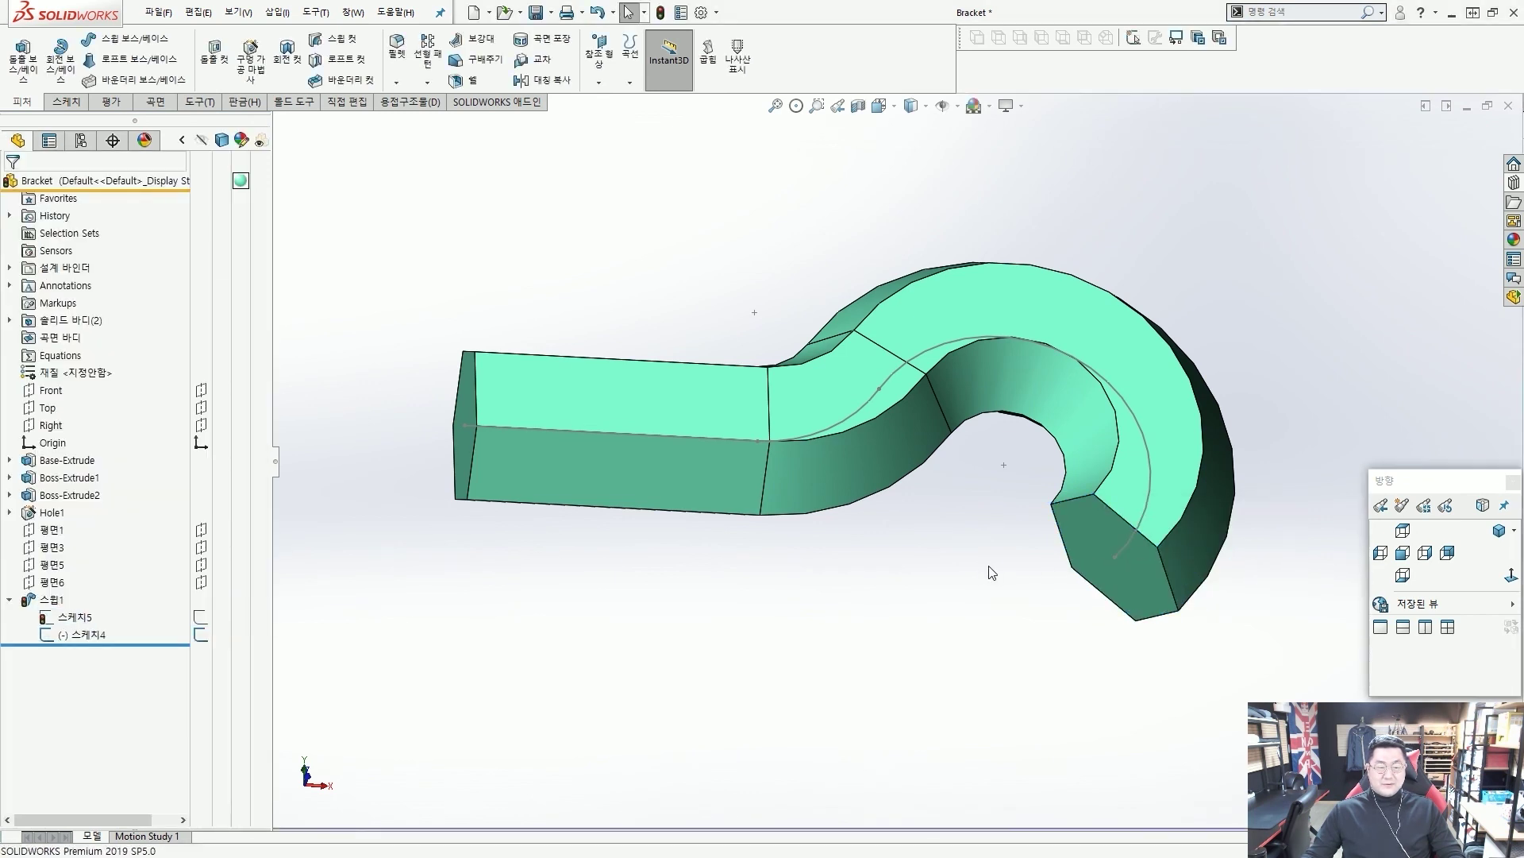
key("z")
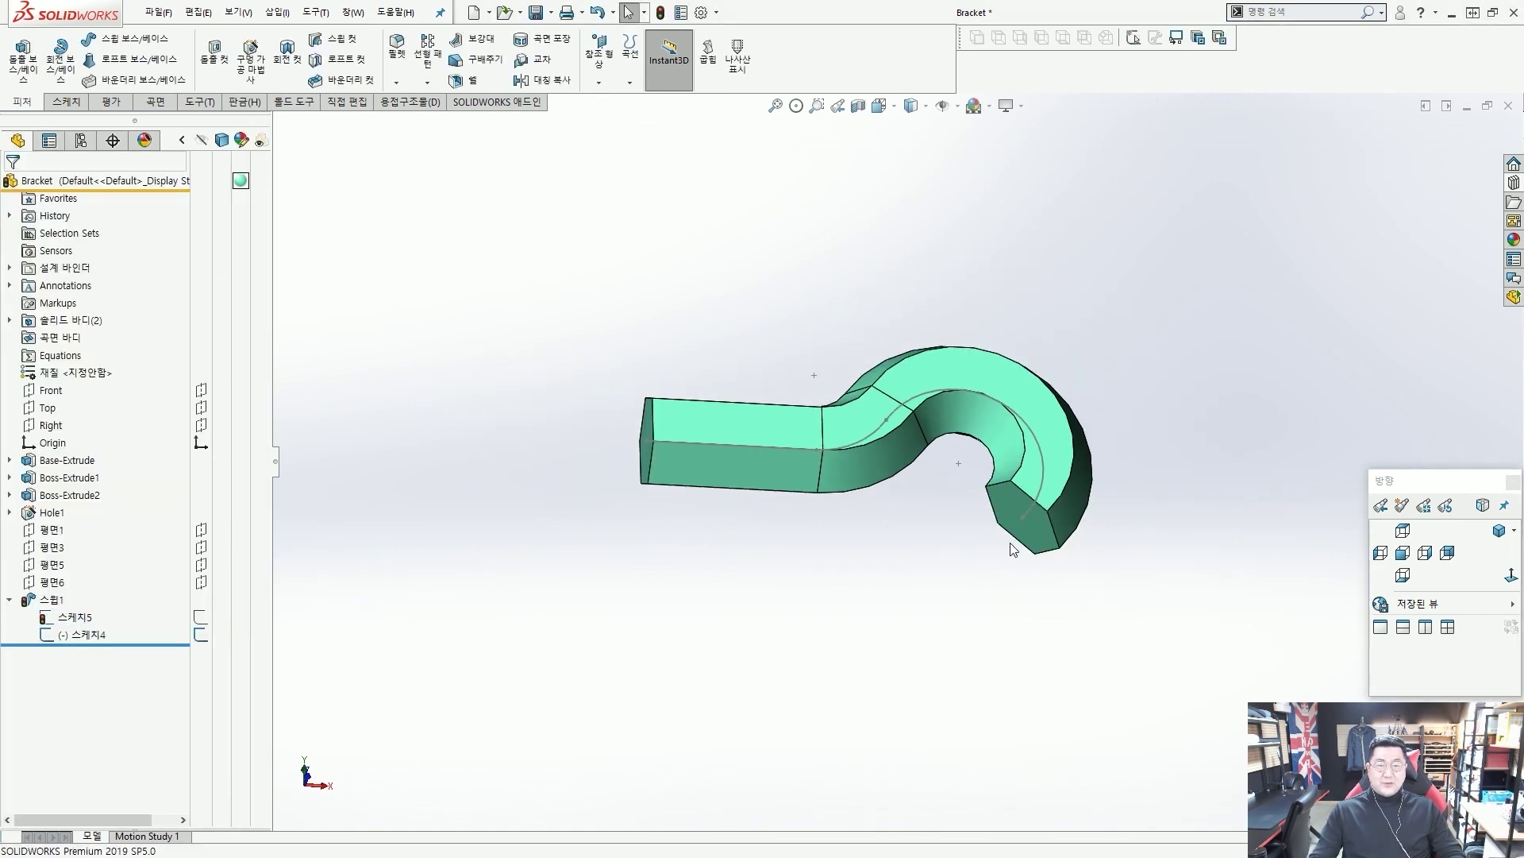
left_click(662, 13)
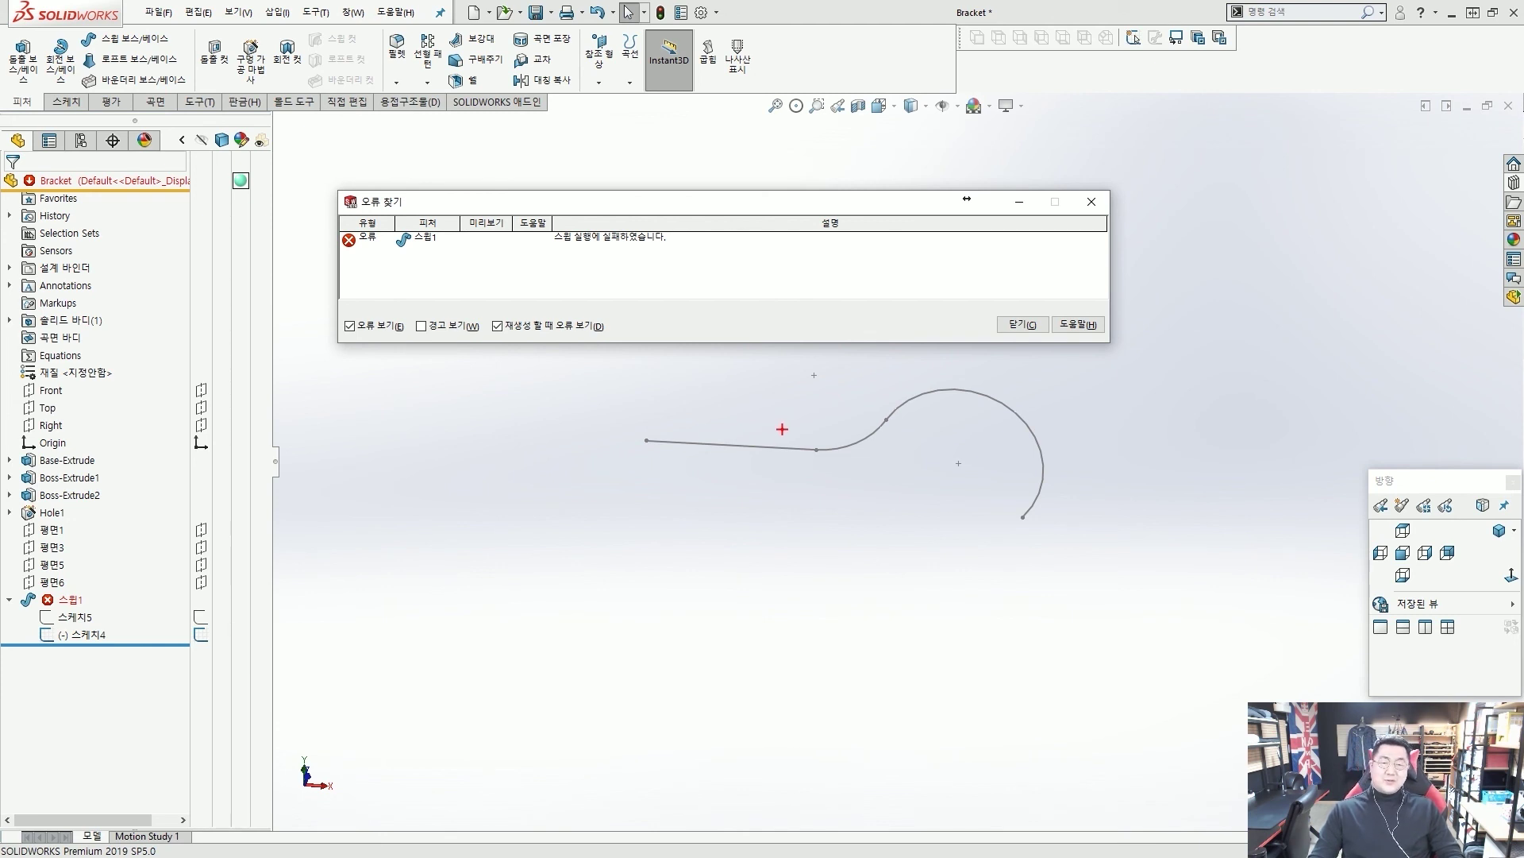
mouse_move(1058, 482)
left_mouse_down()
mouse_move(947, 457)
mouse_move(950, 514)
mouse_move(1095, 491)
left_mouse_up()
mouse_move(899, 387)
left_mouse_down()
mouse_move(941, 449)
mouse_move(736, 463)
mouse_move(633, 449)
left_mouse_up()
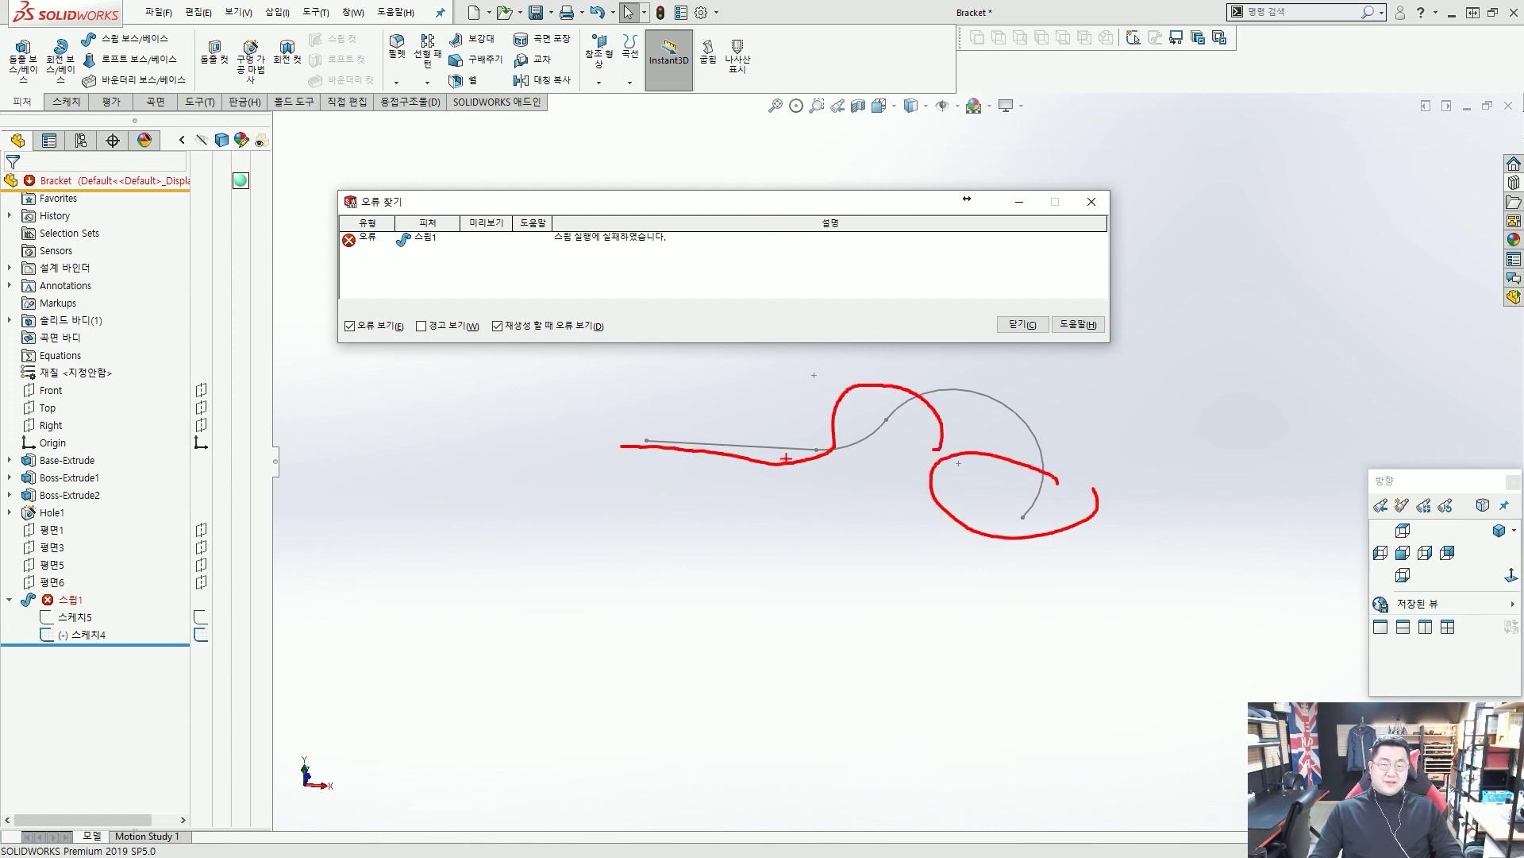
key("Escape")
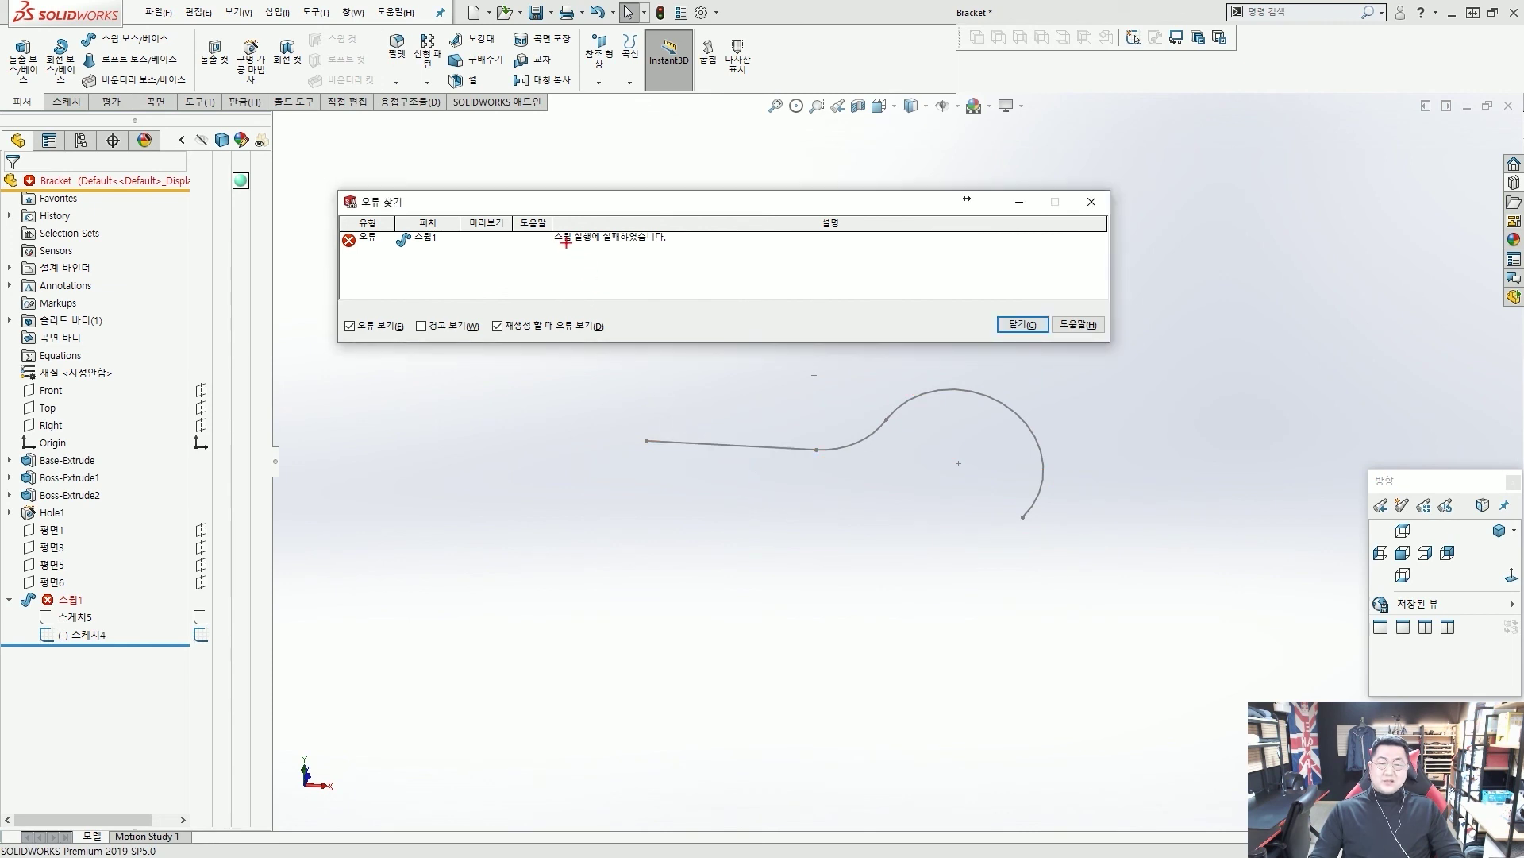
left_click_drag(531, 217, 686, 258, "ctrl")
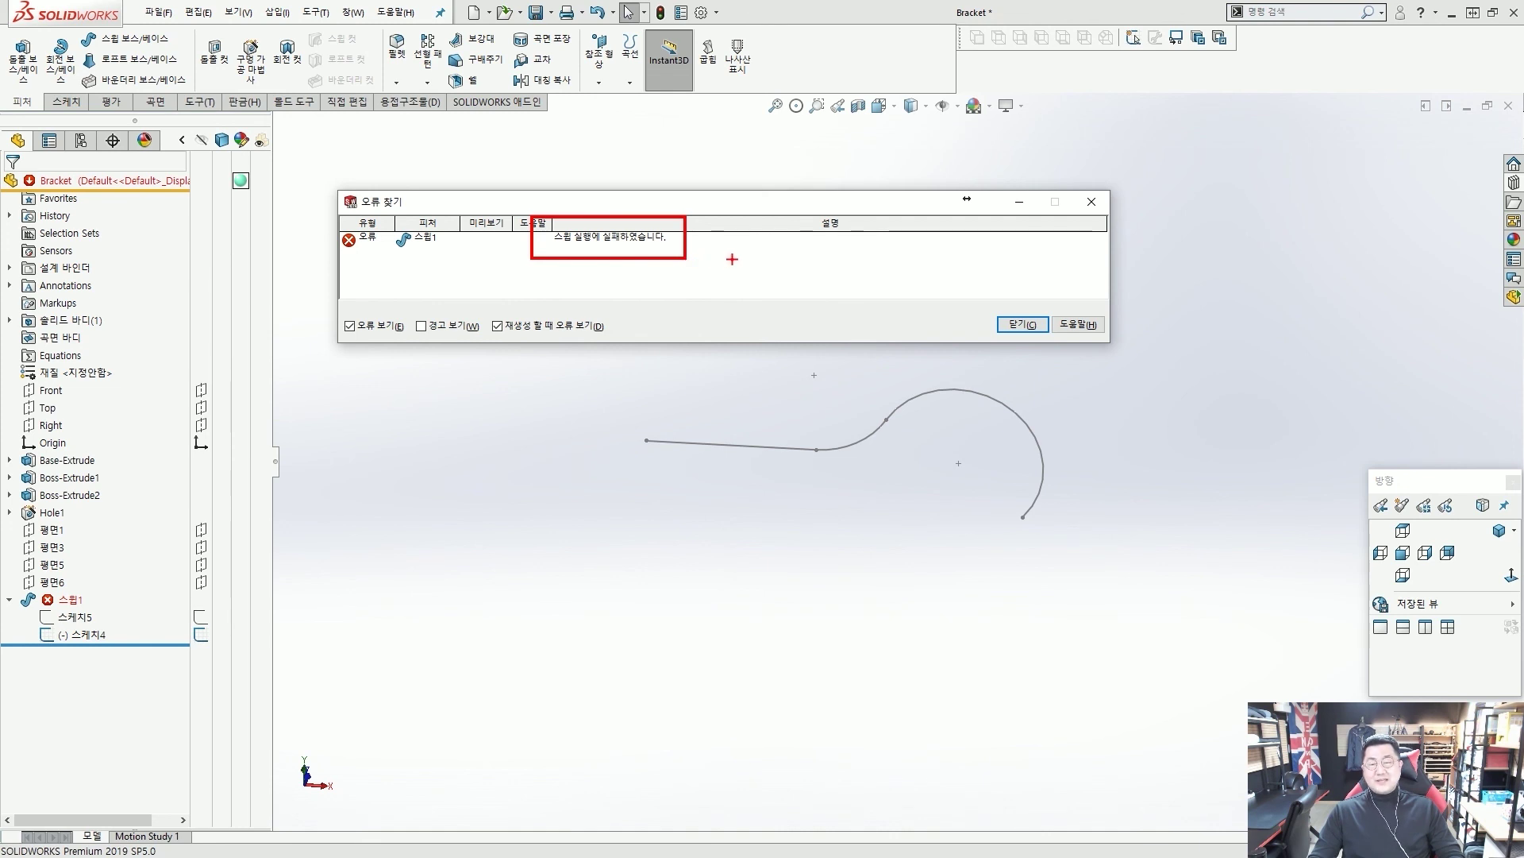
left_click_drag(732, 260, 793, 276, "ctrl+shift")
key("Escape")
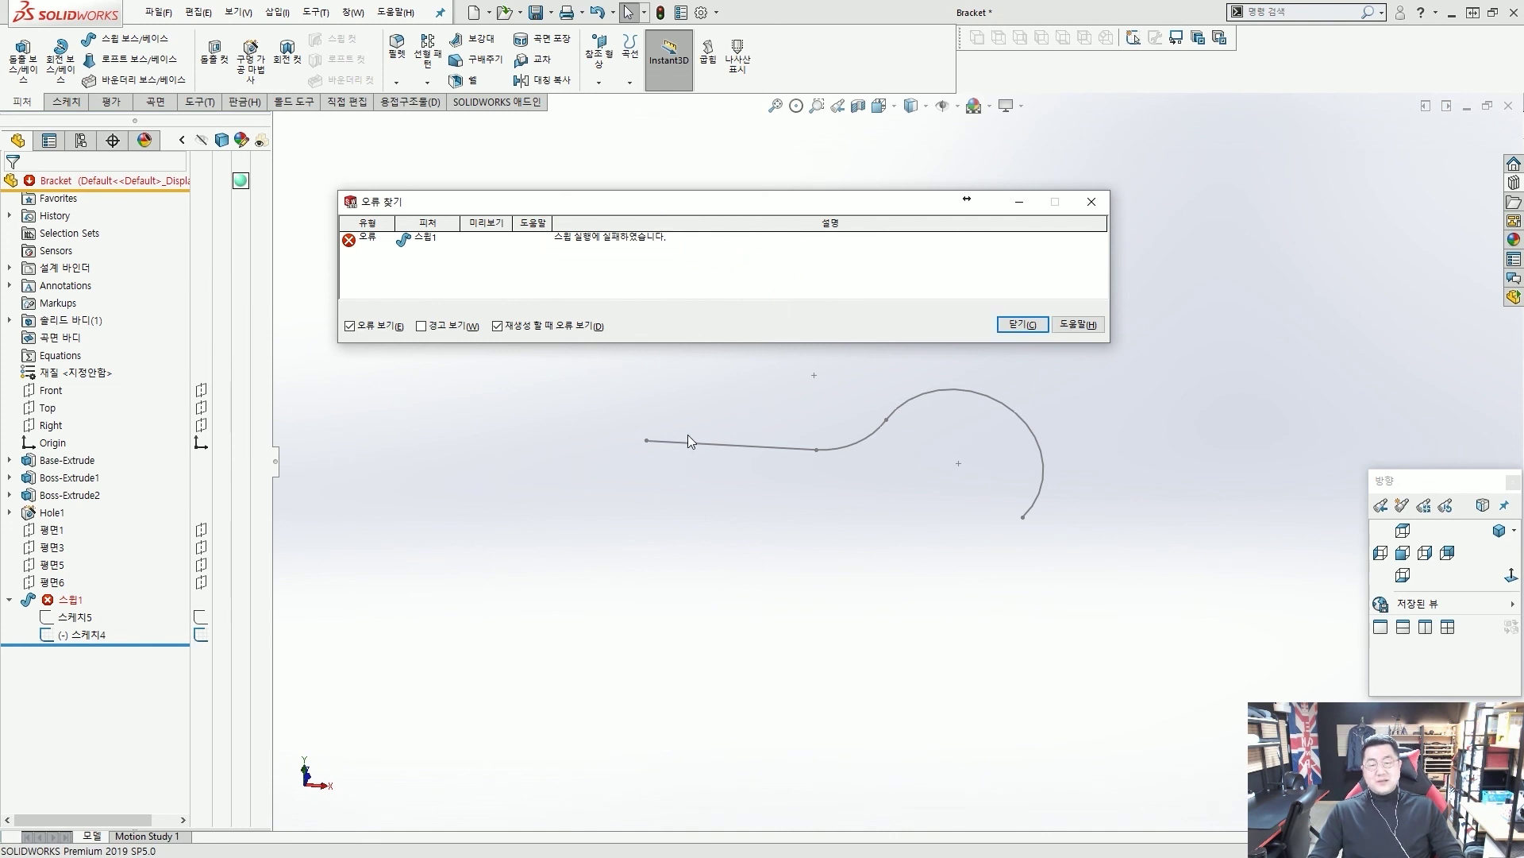
mouse_move(653, 439)
left_mouse_down()
mouse_move(814, 447)
mouse_move(888, 397)
mouse_move(1010, 399)
mouse_move(1030, 495)
left_mouse_up()
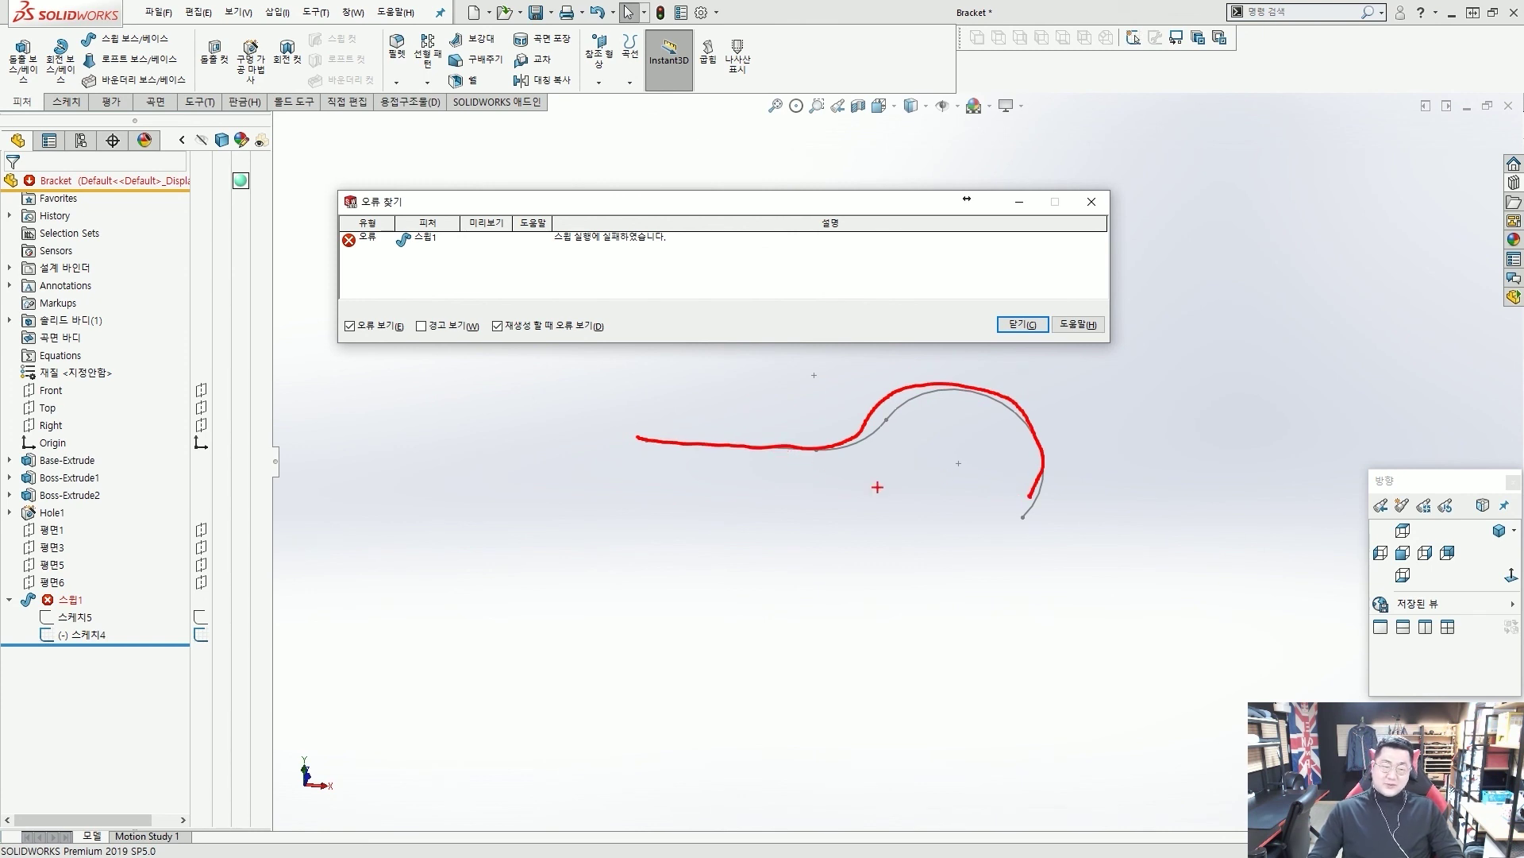
mouse_move(1045, 525)
left_mouse_down()
mouse_move(978, 497)
mouse_move(1061, 534)
mouse_move(1058, 482)
mouse_move(998, 500)
mouse_move(1070, 466)
mouse_move(988, 443)
mouse_move(1060, 468)
left_mouse_up()
mouse_move(1036, 387)
left_mouse_down()
mouse_move(1028, 413)
mouse_move(1000, 362)
mouse_move(901, 397)
mouse_move(879, 359)
mouse_move(948, 468)
mouse_move(989, 366)
mouse_move(994, 413)
mouse_move(1104, 461)
left_mouse_up()
mouse_move(1027, 430)
left_mouse_down()
mouse_move(983, 475)
mouse_move(1075, 470)
left_mouse_up()
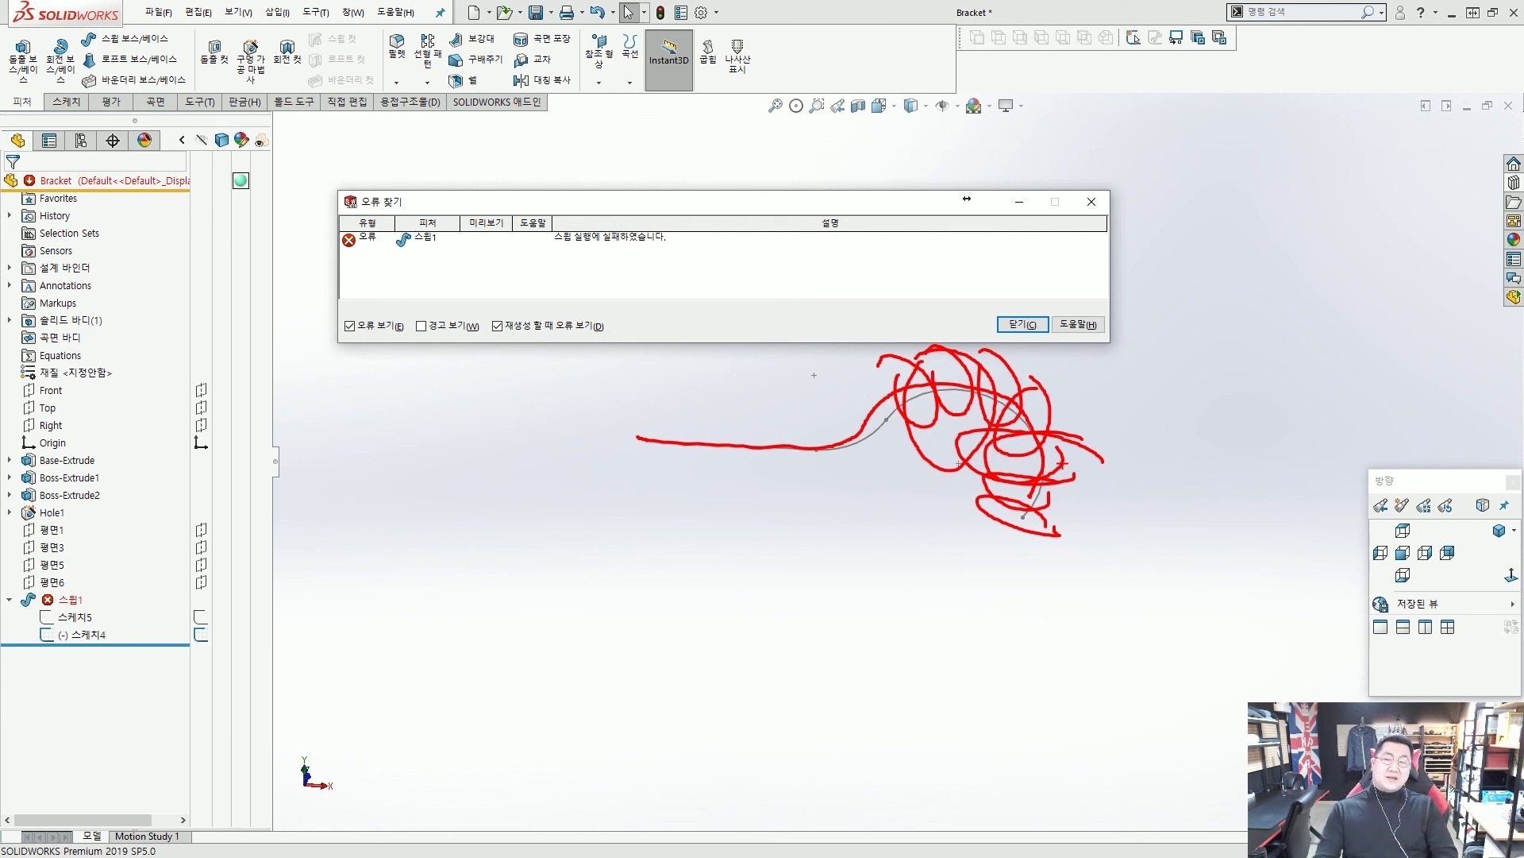
key("e")
mouse_move(1064, 538)
left_mouse_down()
mouse_move(1036, 506)
mouse_move(970, 512)
mouse_move(1067, 528)
mouse_move(1032, 504)
mouse_move(958, 550)
left_mouse_up()
left_click_drag(1090, 529, 1069, 586)
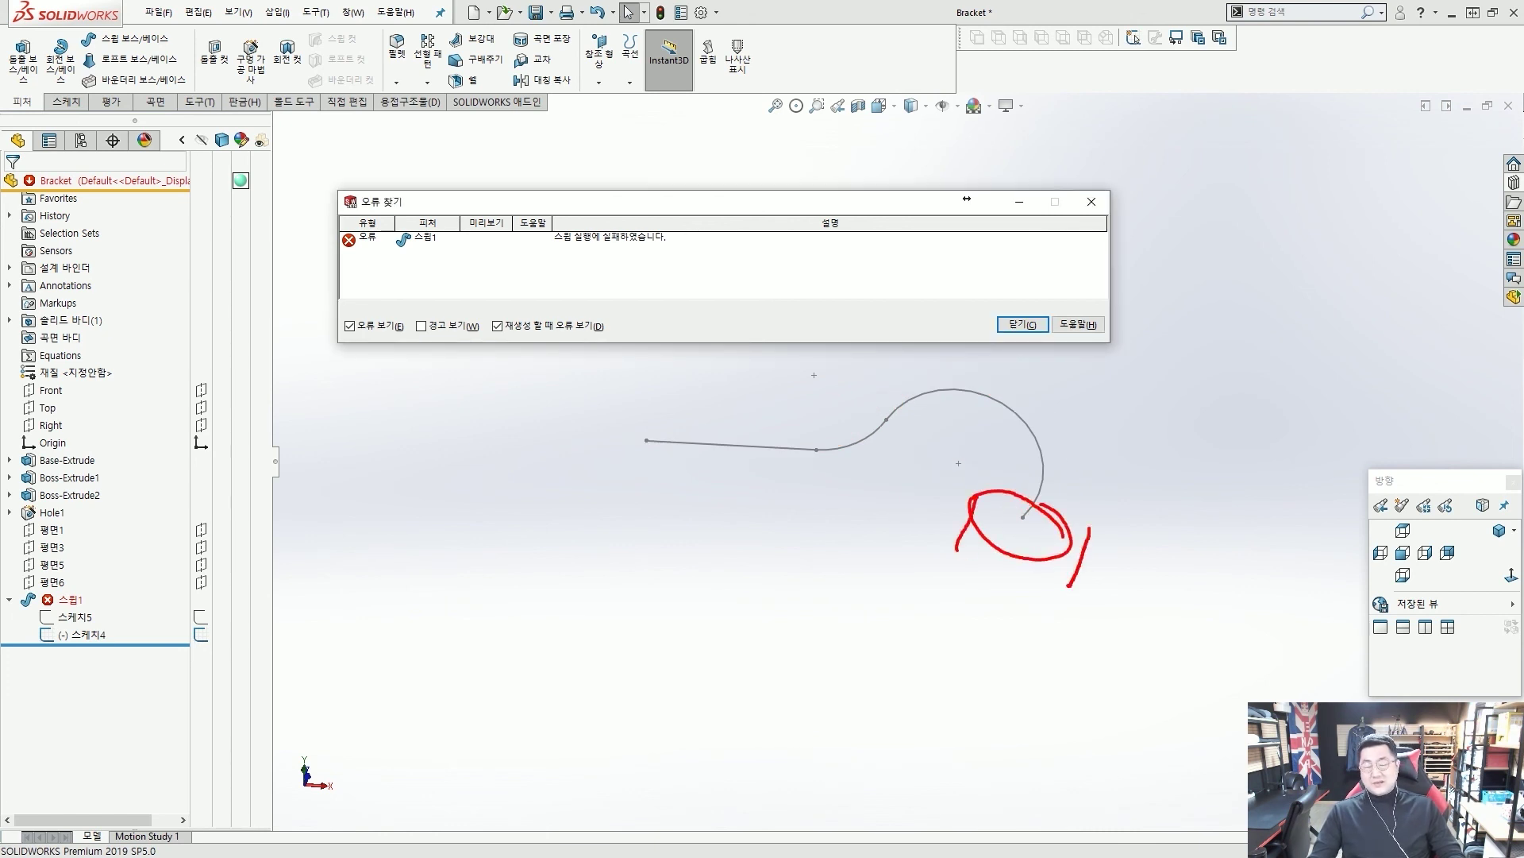
left_click_drag(1004, 507, 933, 417)
mouse_move(1025, 546)
left_mouse_down()
mouse_move(979, 446)
mouse_move(923, 419)
mouse_move(864, 422)
mouse_move(725, 488)
mouse_move(624, 466)
mouse_move(550, 424)
mouse_move(474, 421)
left_mouse_up()
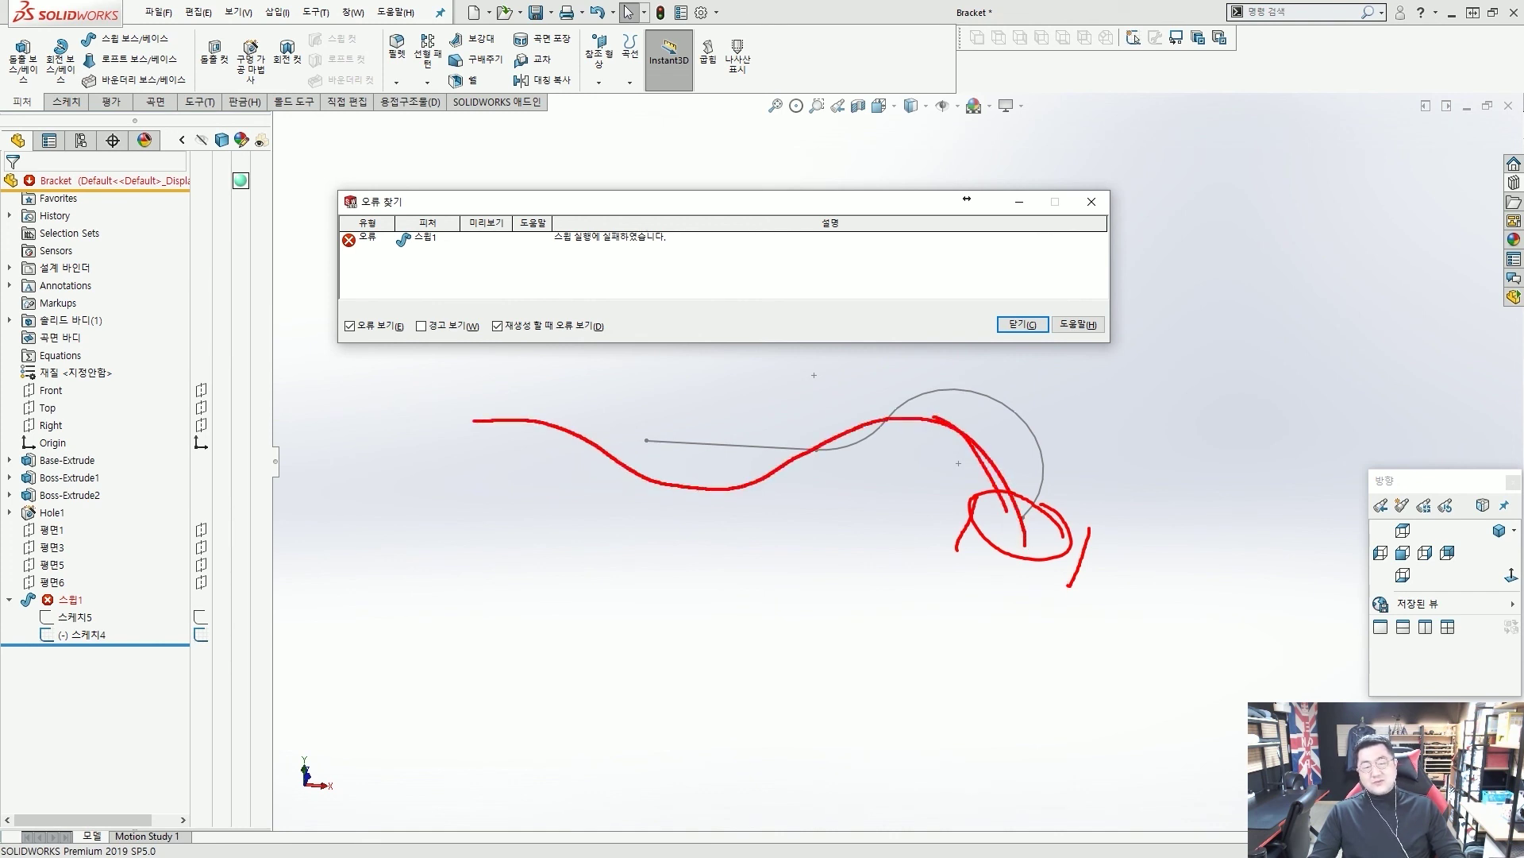
mouse_move(1002, 499)
left_mouse_down()
mouse_move(961, 454)
mouse_move(823, 443)
mouse_move(413, 467)
left_mouse_up()
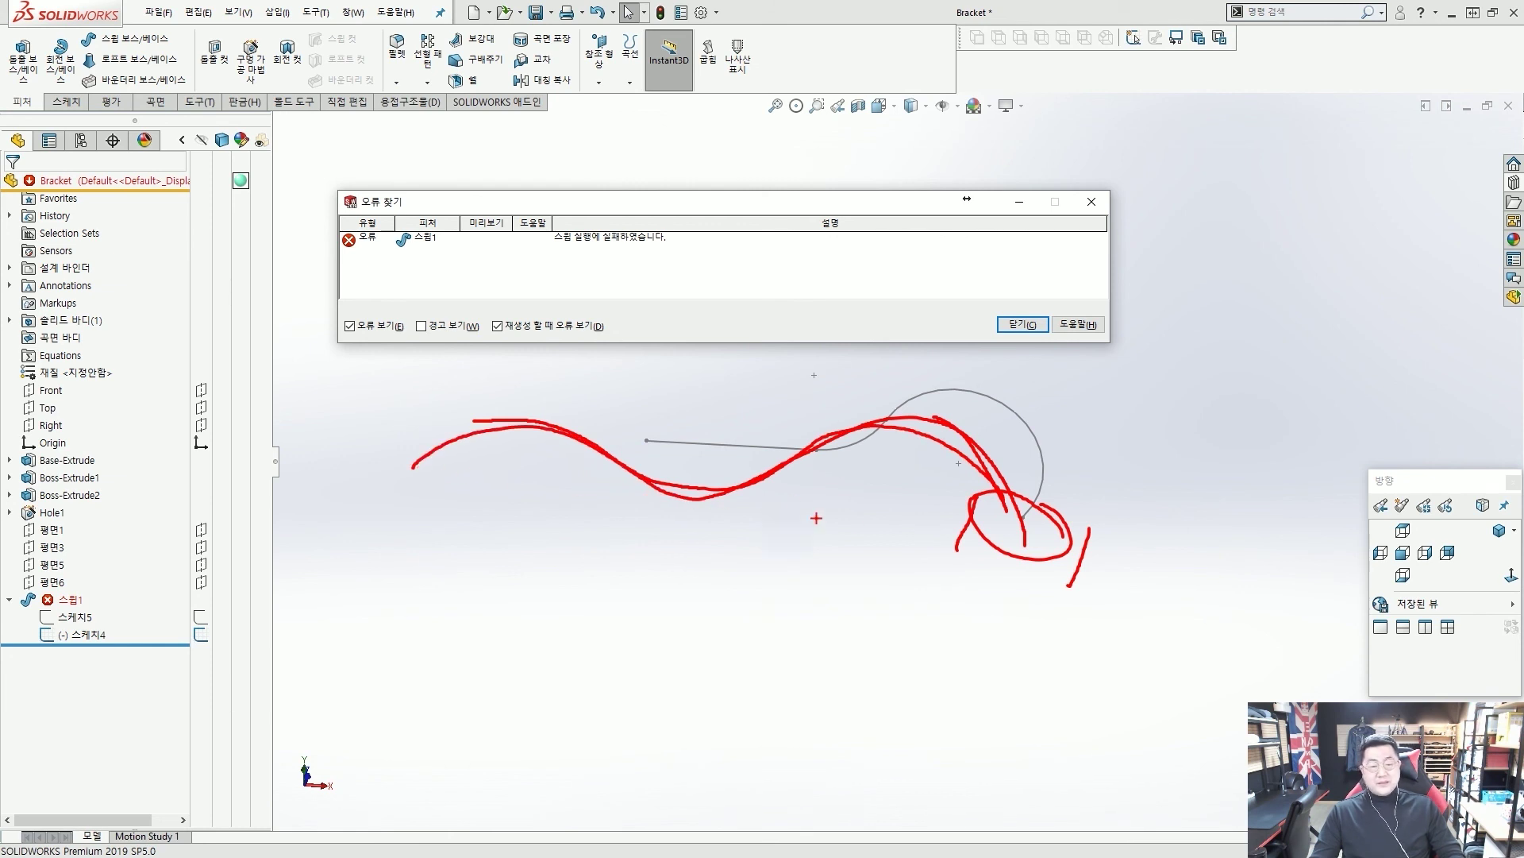
mouse_move(506, 458)
left_mouse_down()
mouse_move(739, 495)
mouse_move(824, 444)
mouse_move(944, 423)
mouse_move(1026, 519)
mouse_move(1061, 531)
mouse_move(1012, 523)
left_mouse_up()
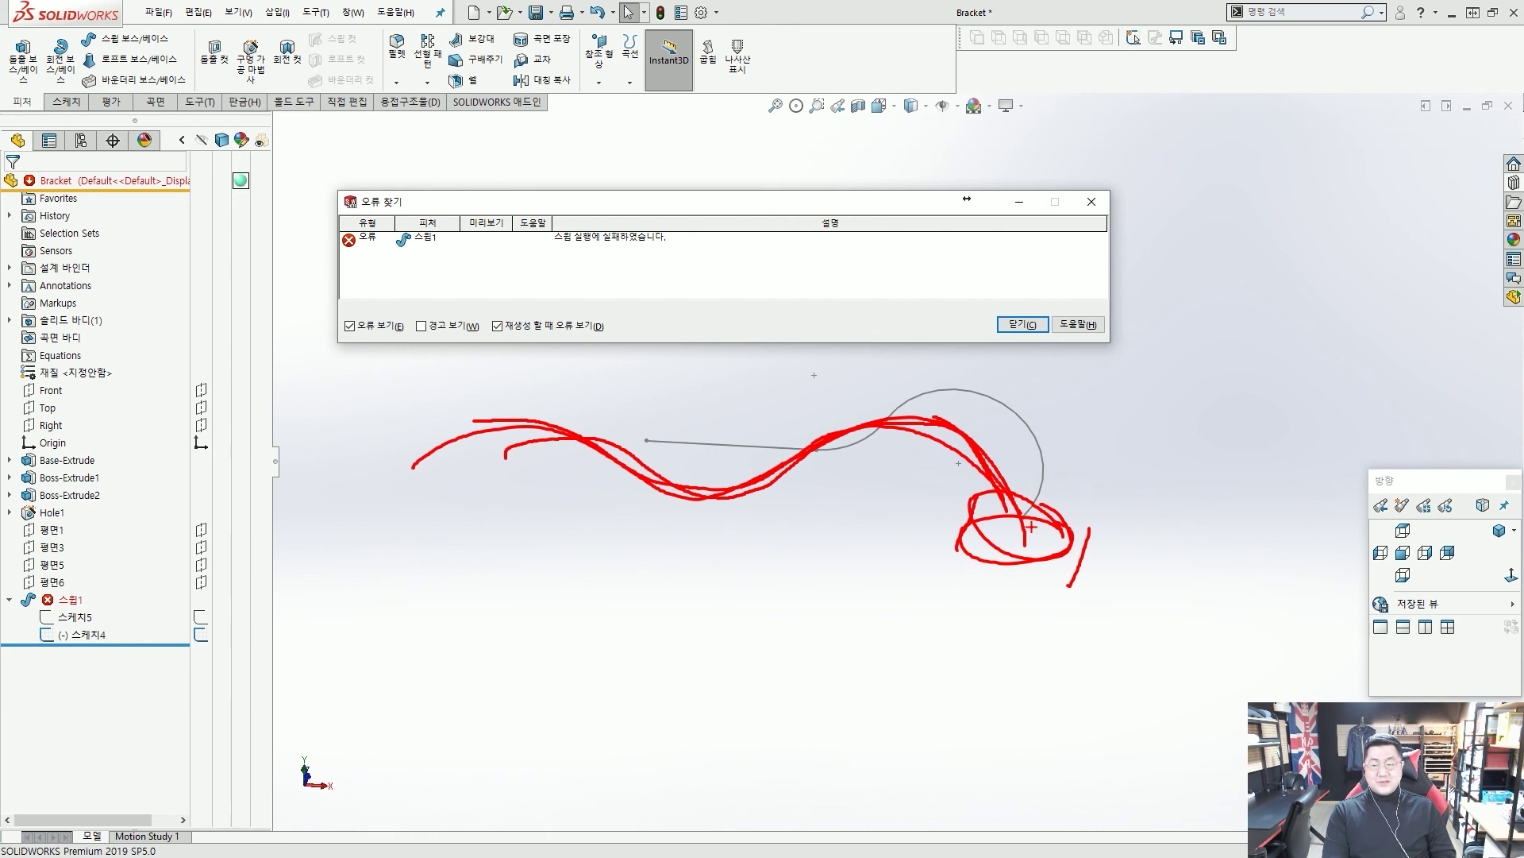
key("Escape")
Step: Dismiss the error report, set the hexagon profile's diameter to 20 mm, and rebuild the sweep
left_click(1032, 325)
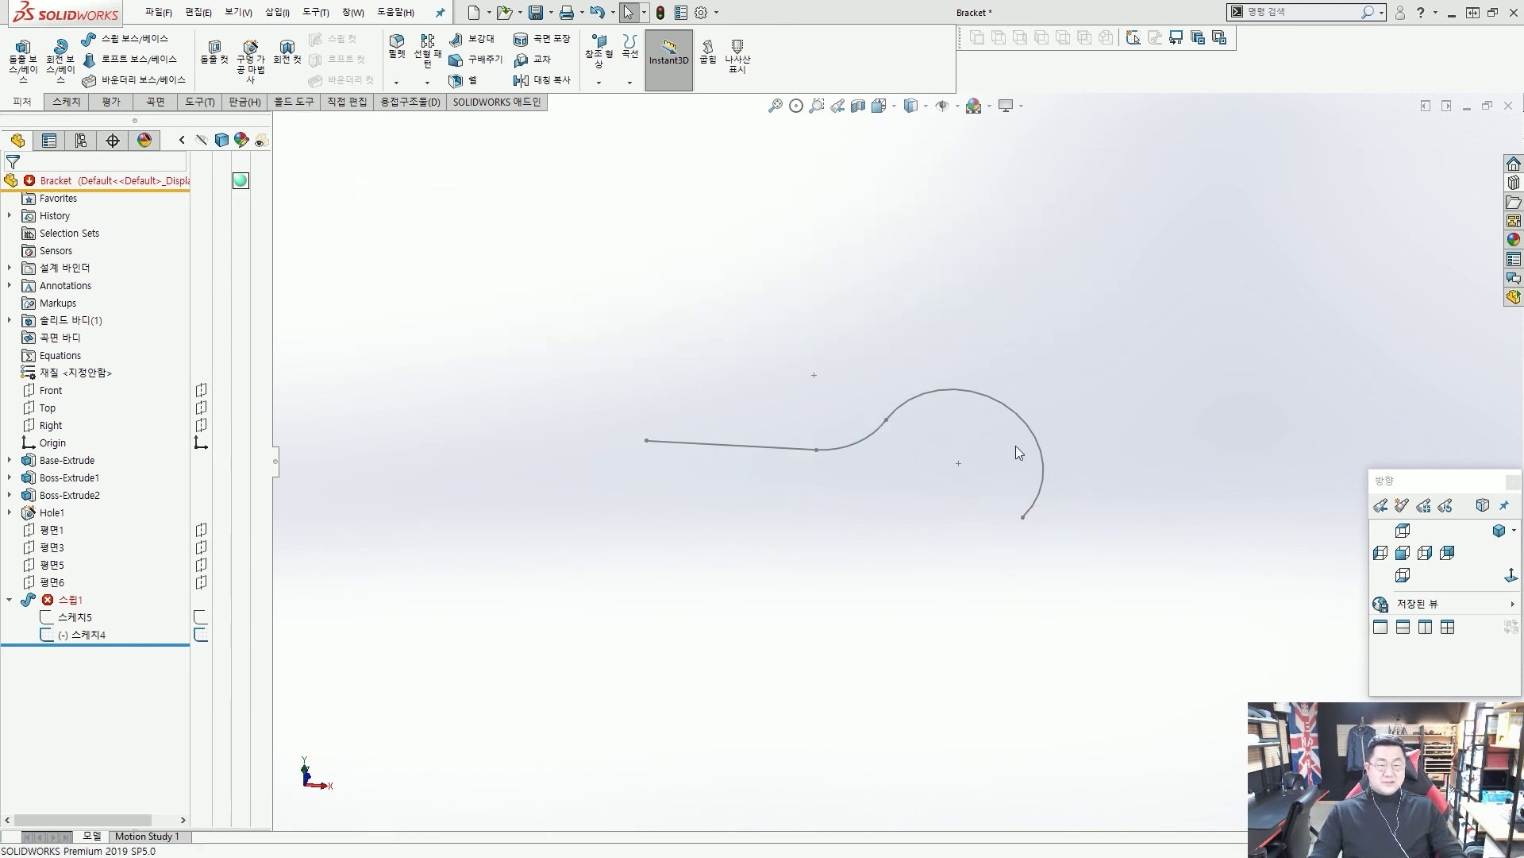
left_click(76, 617)
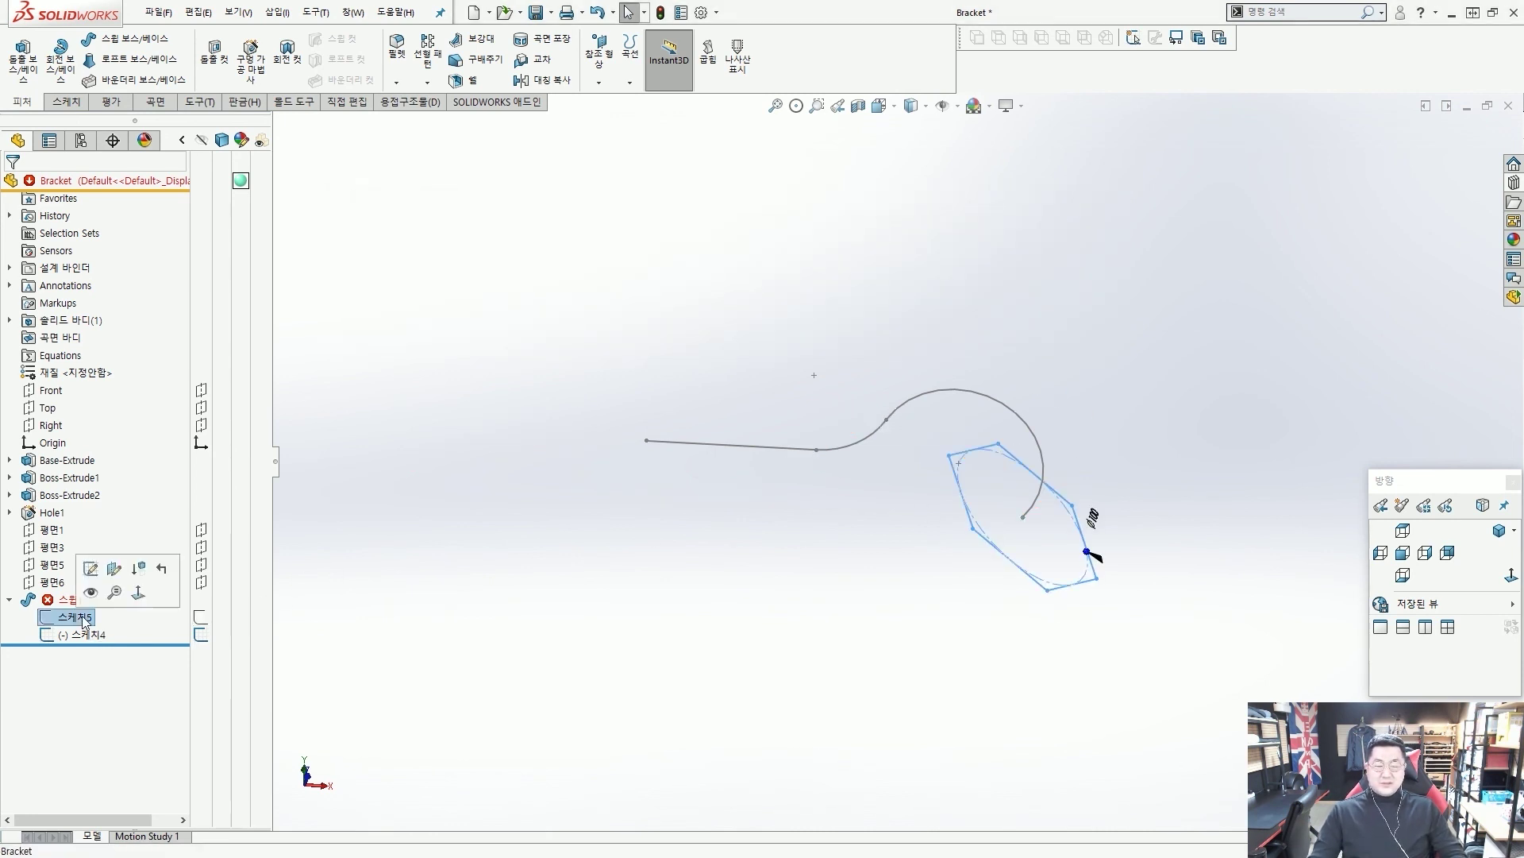
left_click(1090, 519)
double_click(1093, 520)
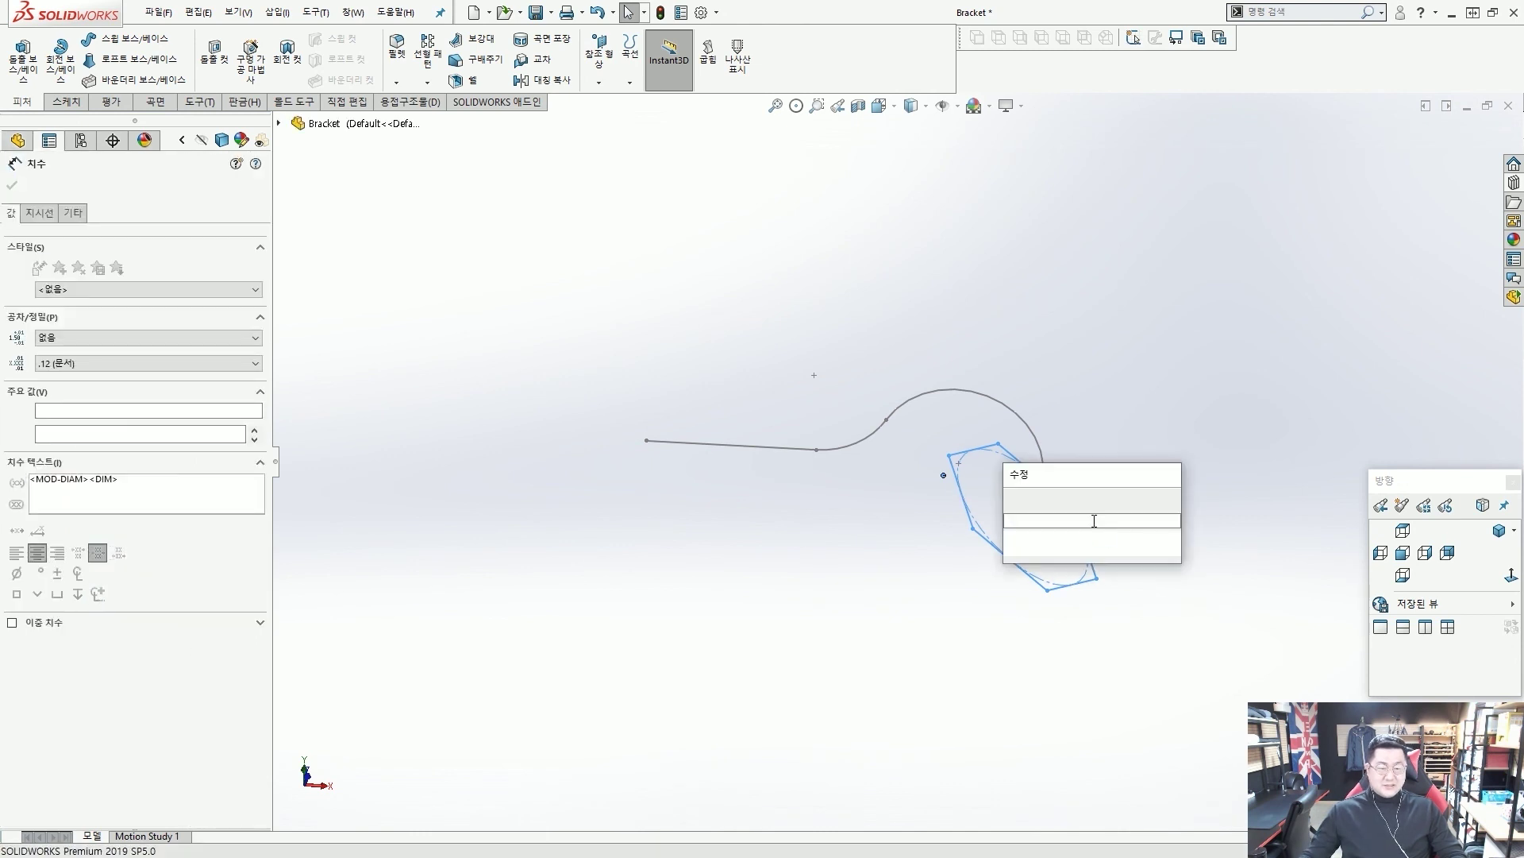
type("20")
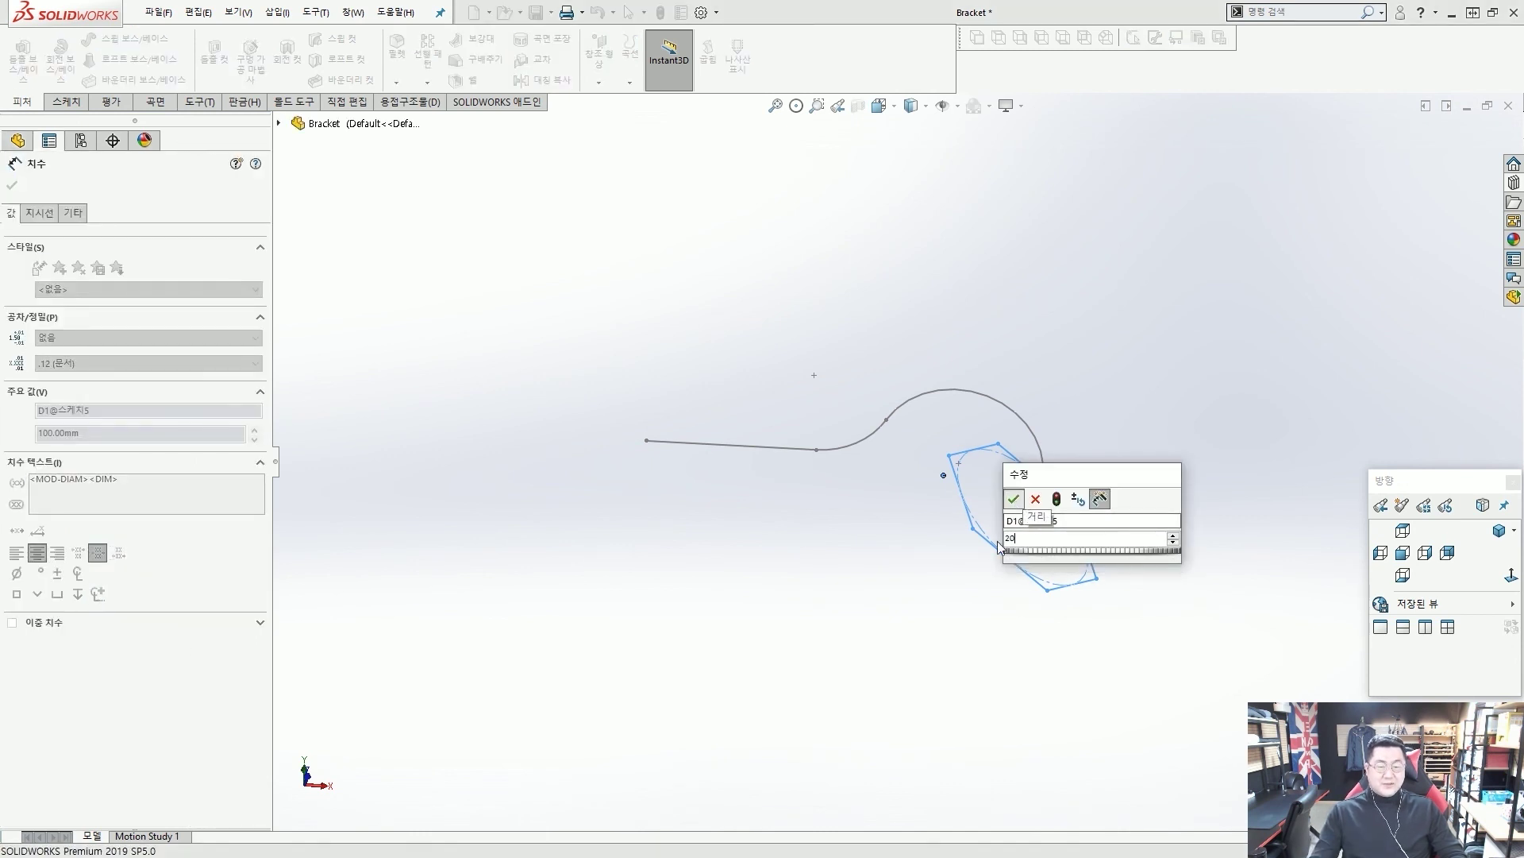
key("Return")
key("Escape")
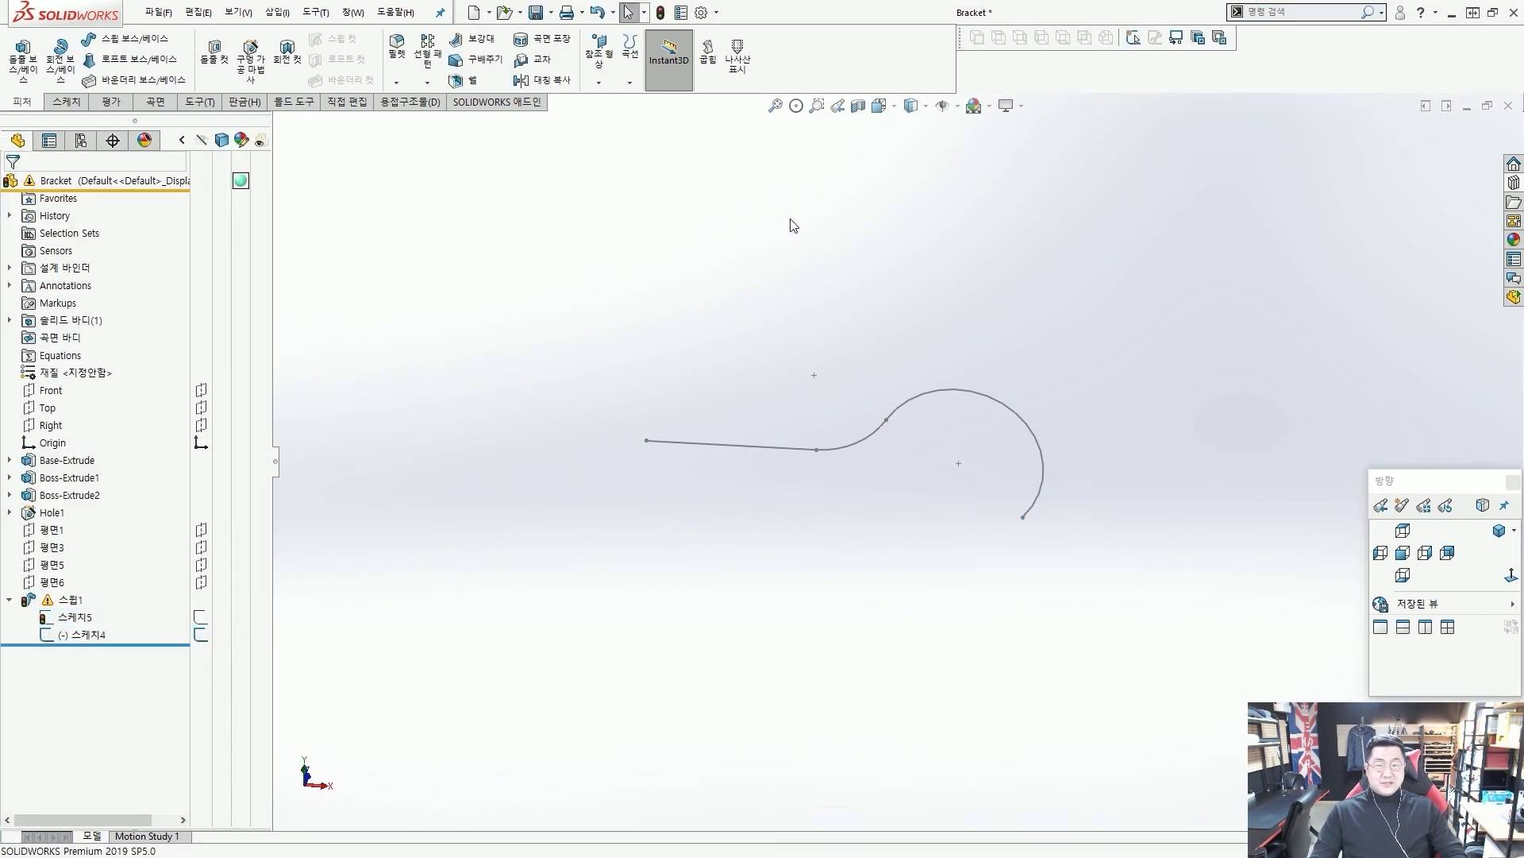
left_click(660, 13)
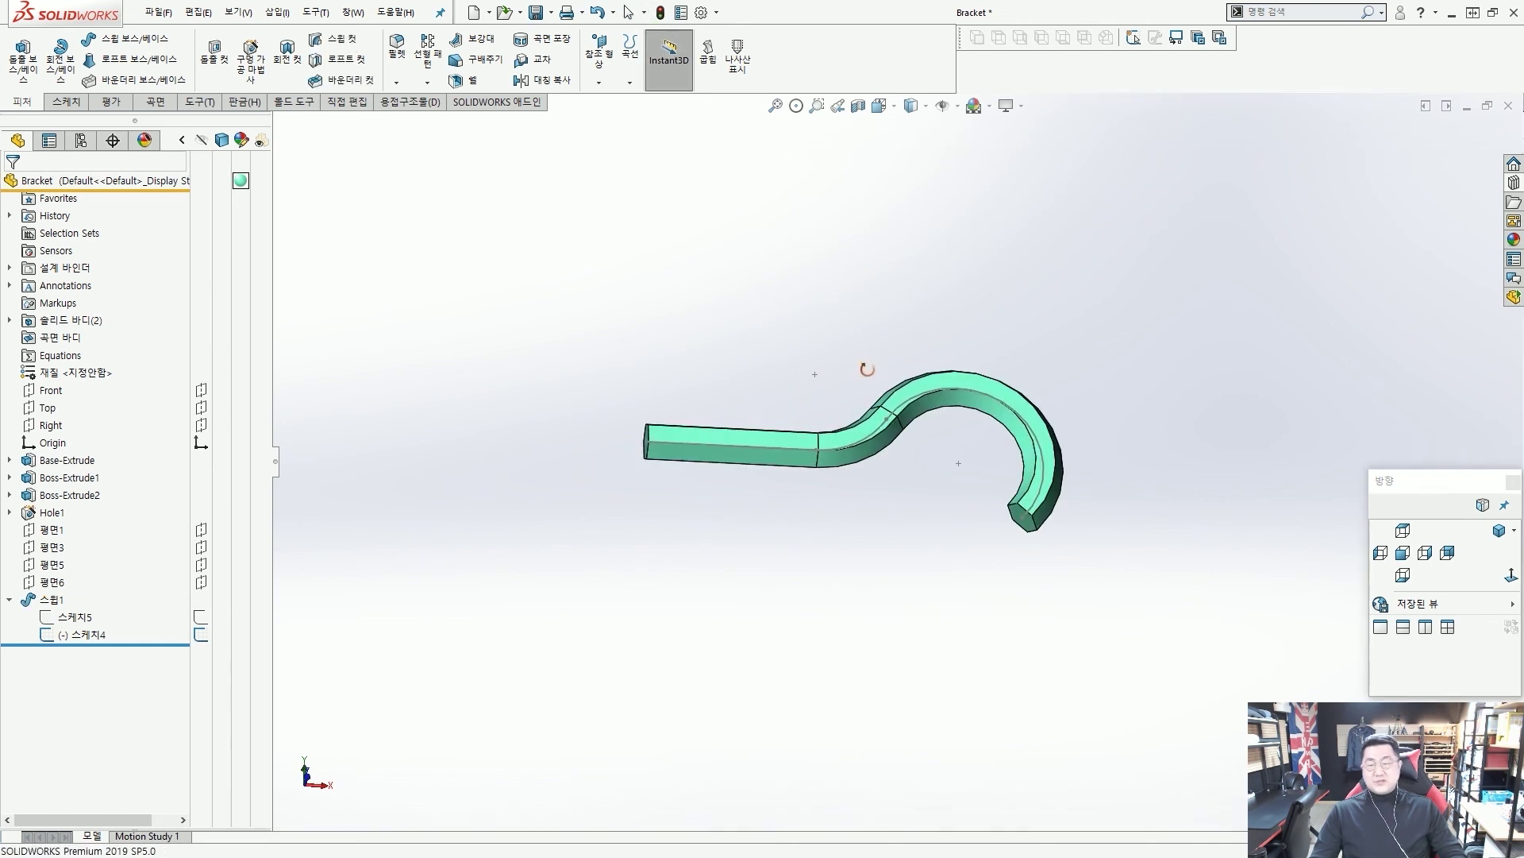
Step: Delete the hexagonal sweep feature without deleting its absorbed profile and path sketches
middle_click_drag(867, 369, 945, 433)
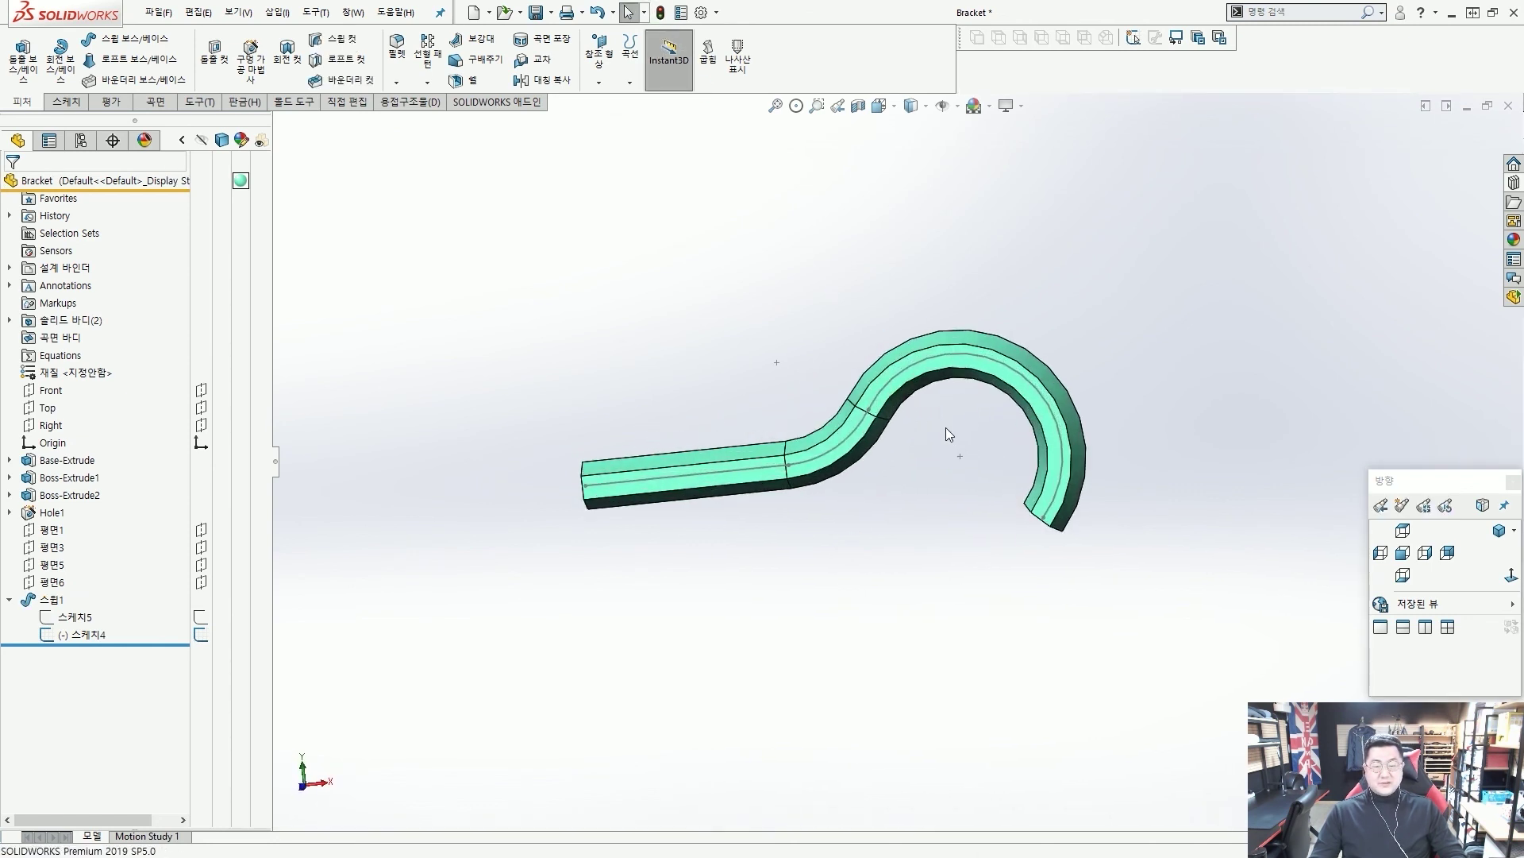
scroll(945, 427, "up", 3)
middle_click_drag(700, 514, 883, 500)
scroll(907, 473, "down", 3)
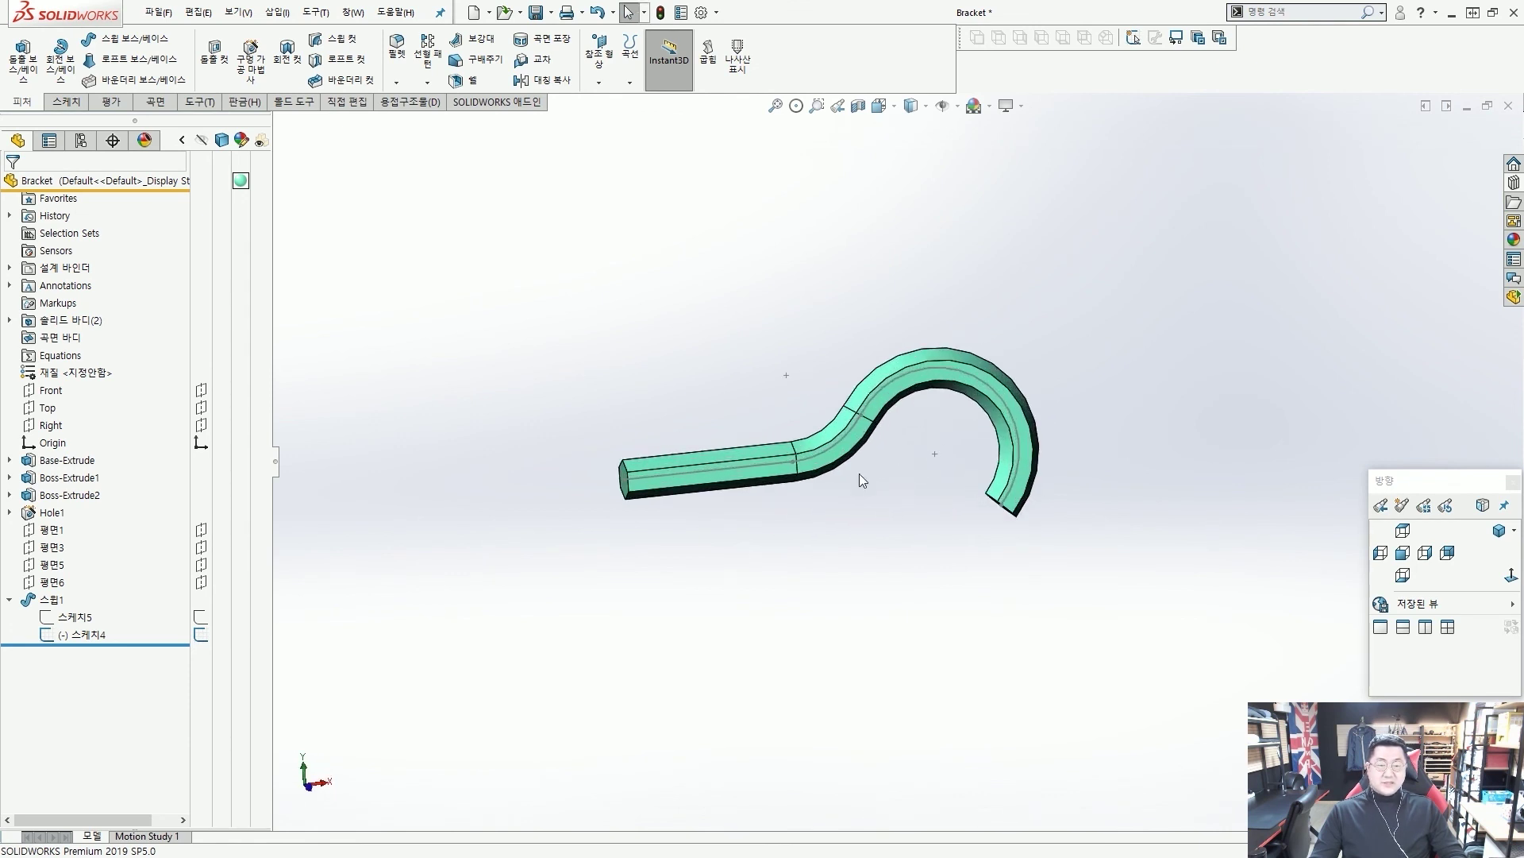
left_click(52, 601)
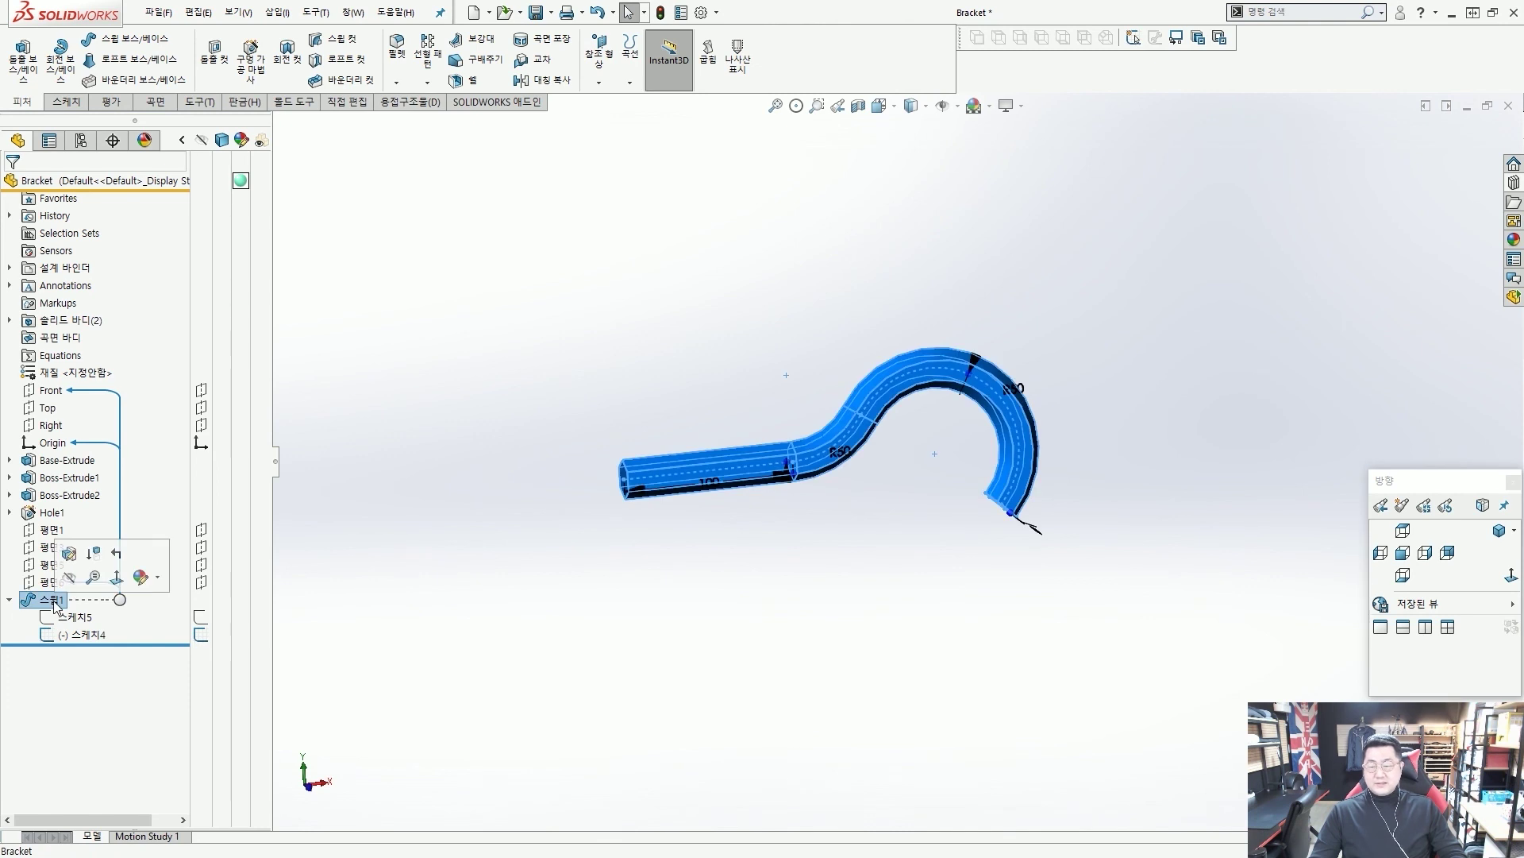
key("Delete")
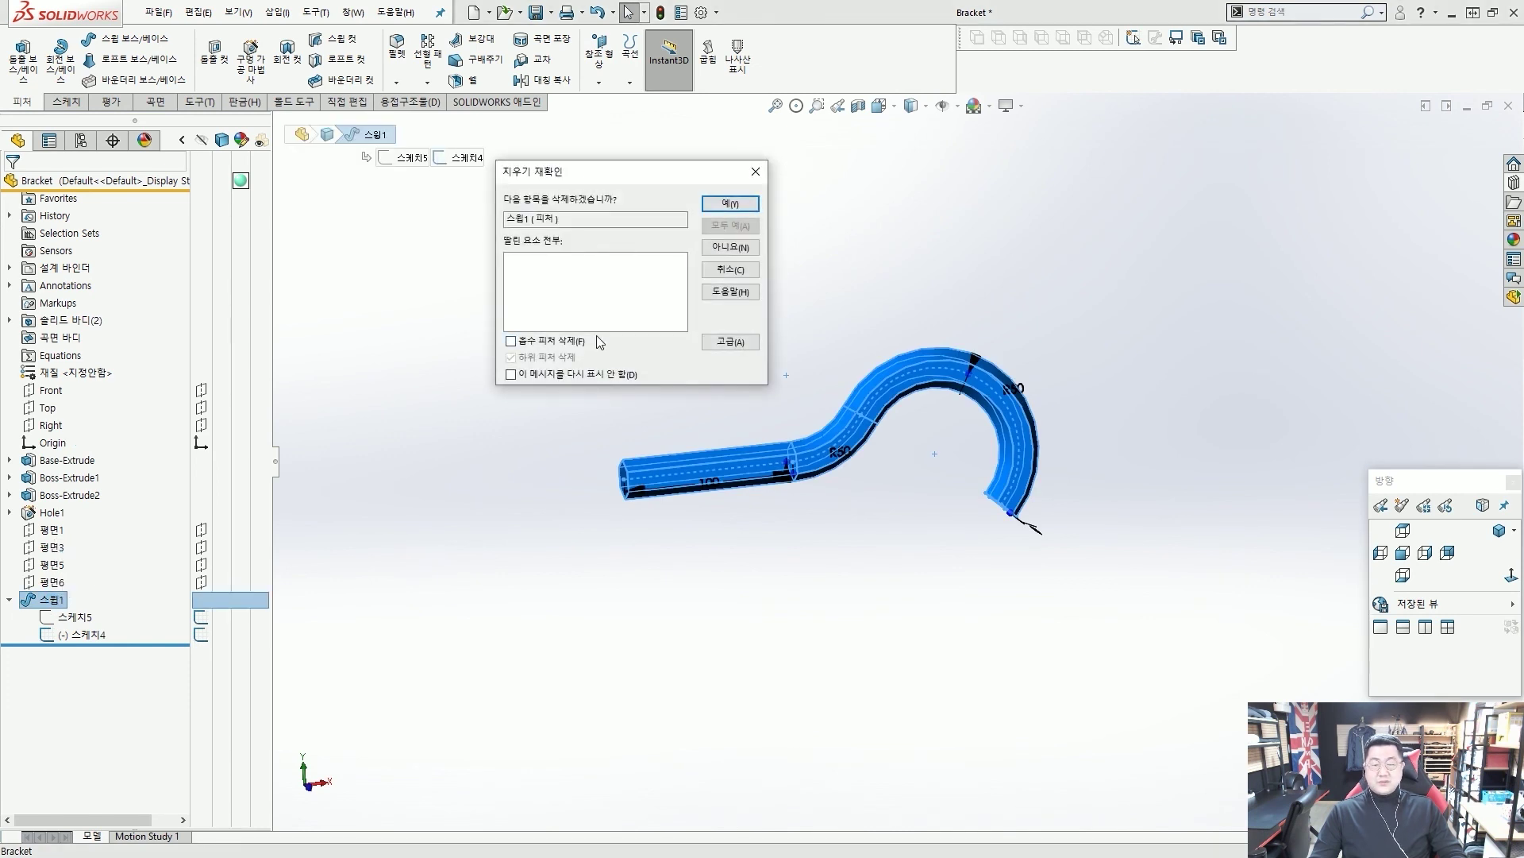
left_click_drag(587, 328, 502, 380)
left_click_drag(510, 327, 588, 384)
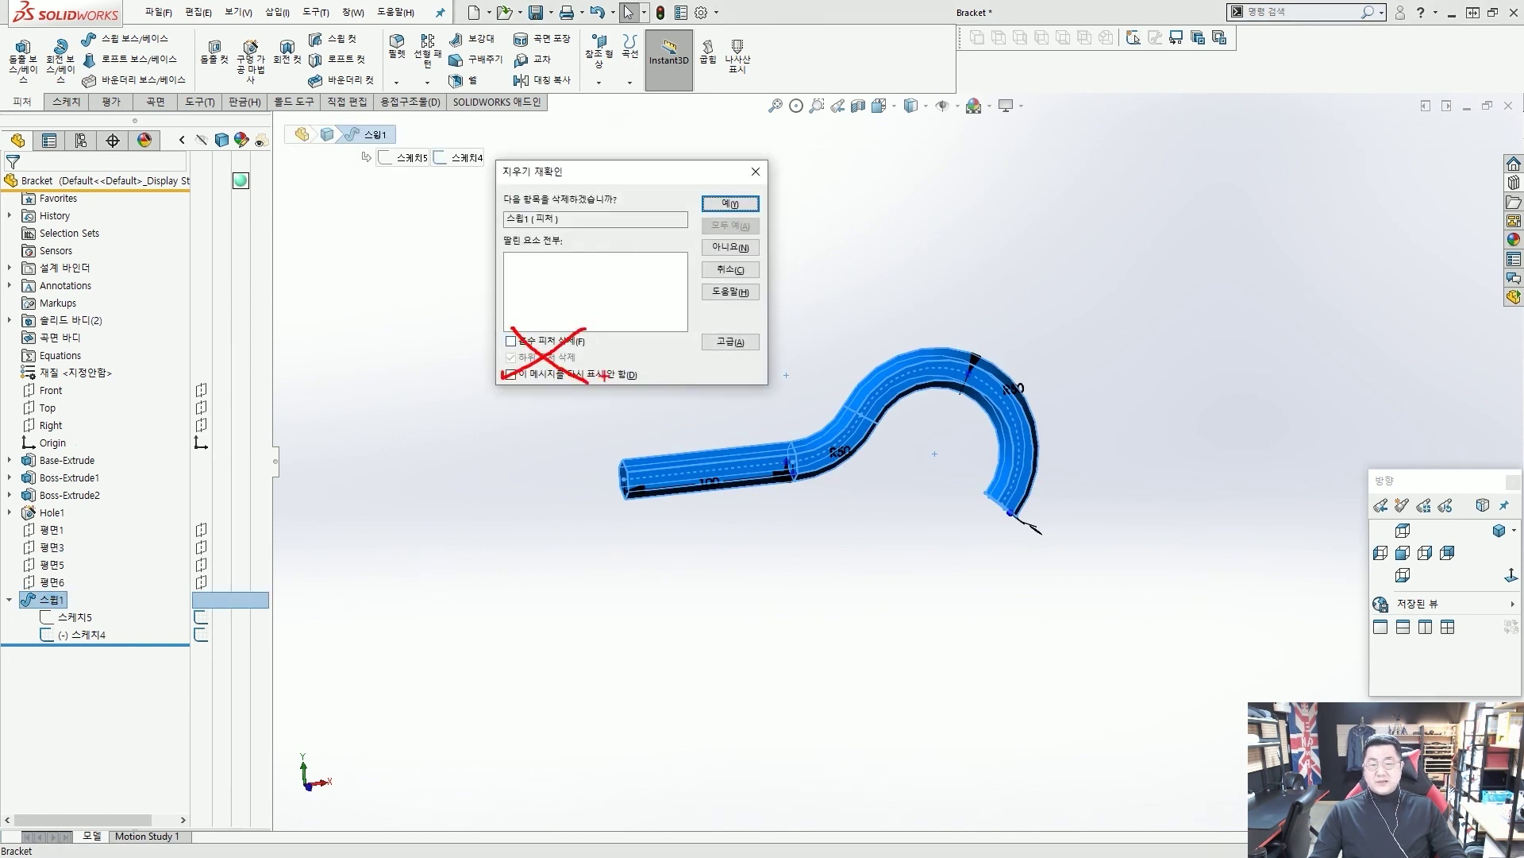
mouse_move(873, 385)
left_mouse_down()
mouse_move(914, 397)
mouse_move(928, 350)
mouse_move(917, 394)
left_mouse_up()
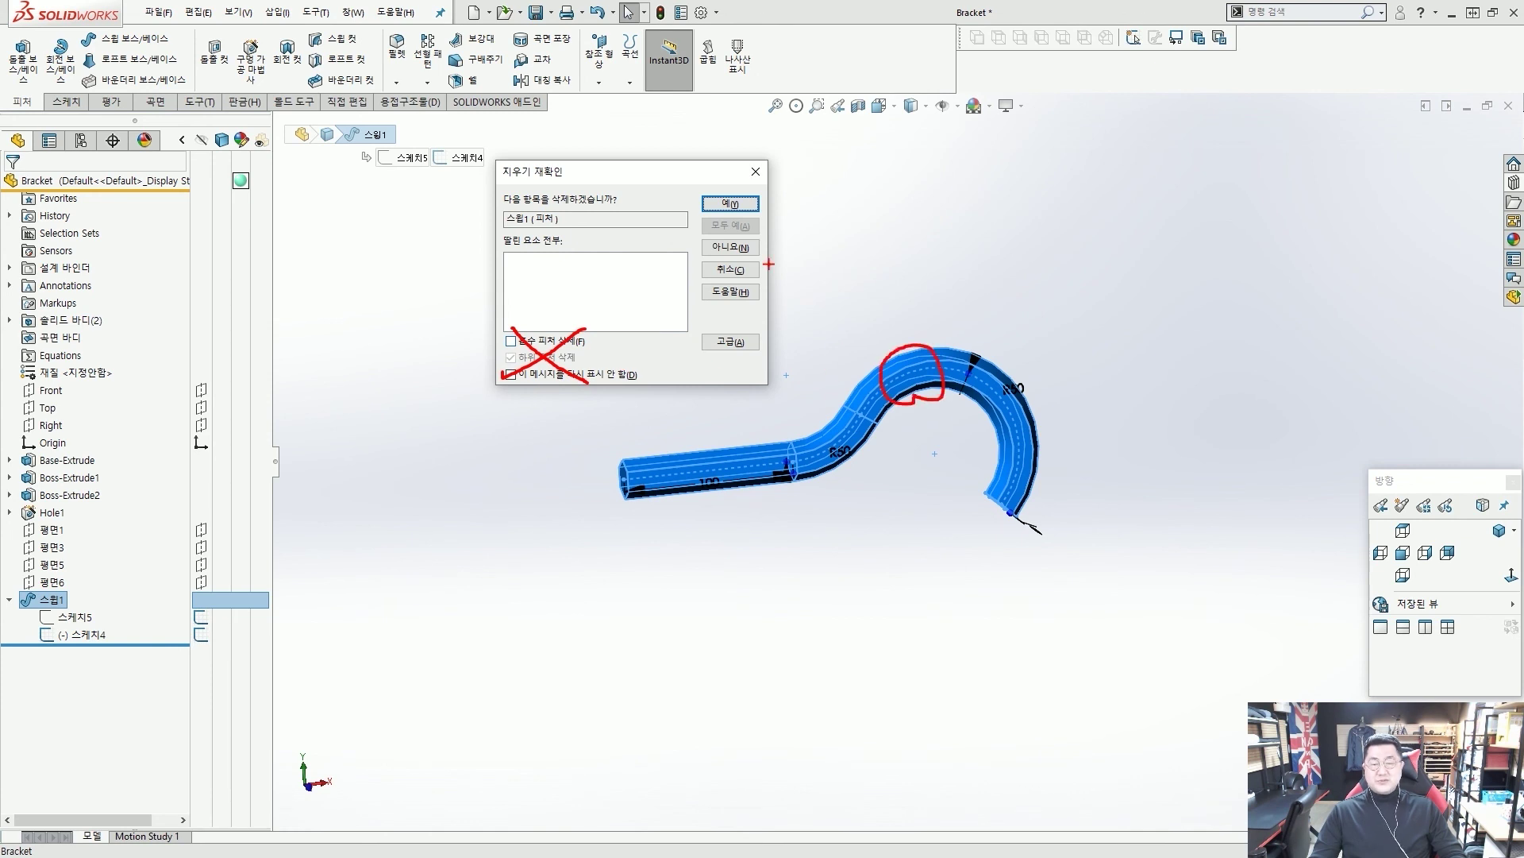
key("Escape")
left_click(730, 204)
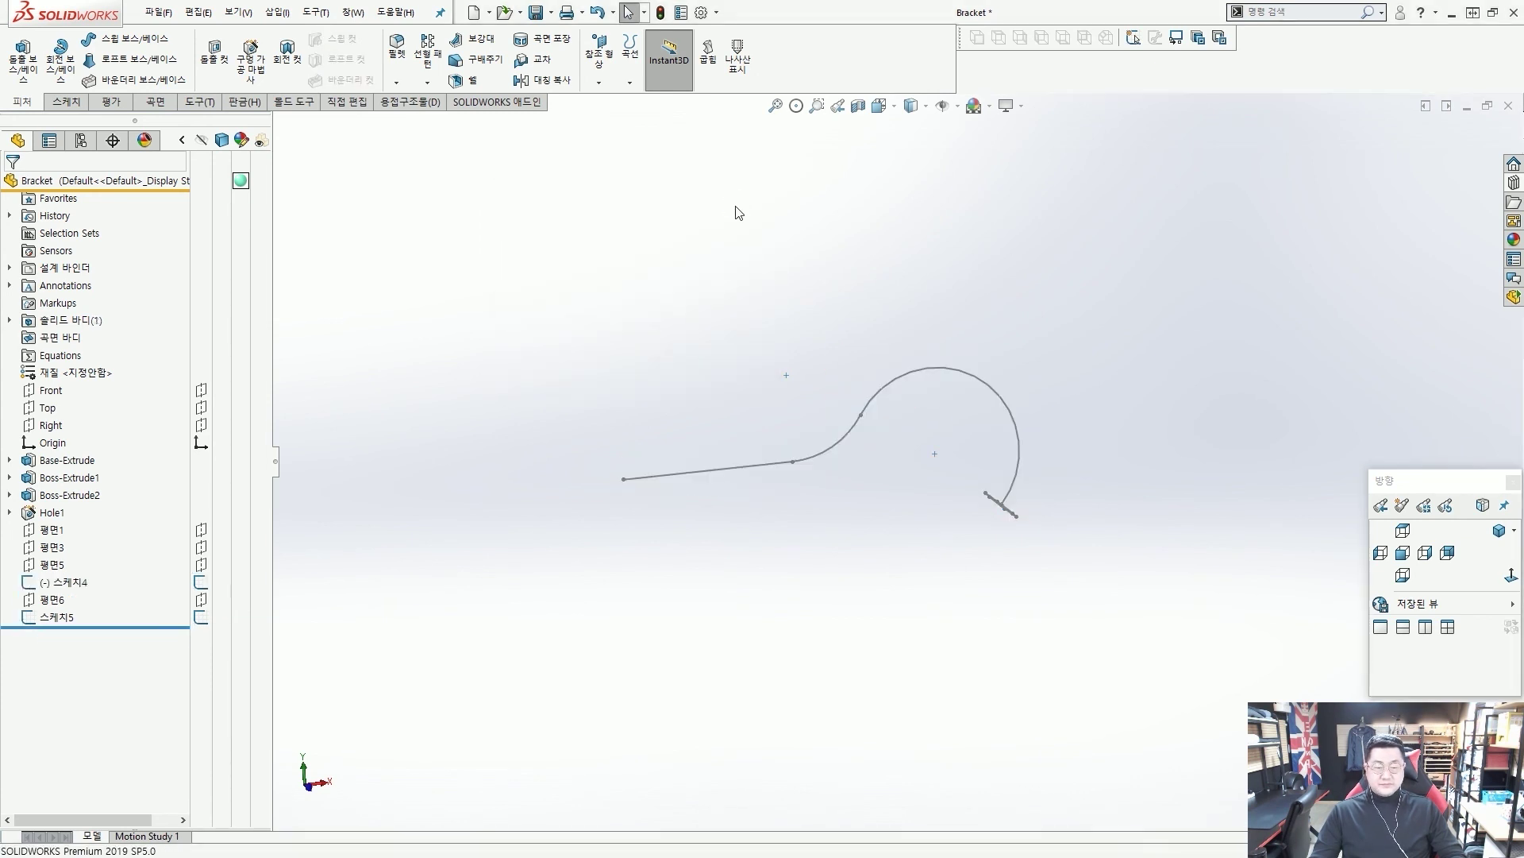
Step: Hide the hexagon profile sketch at the end of the hooked path
scroll(1010, 513, "down", 4)
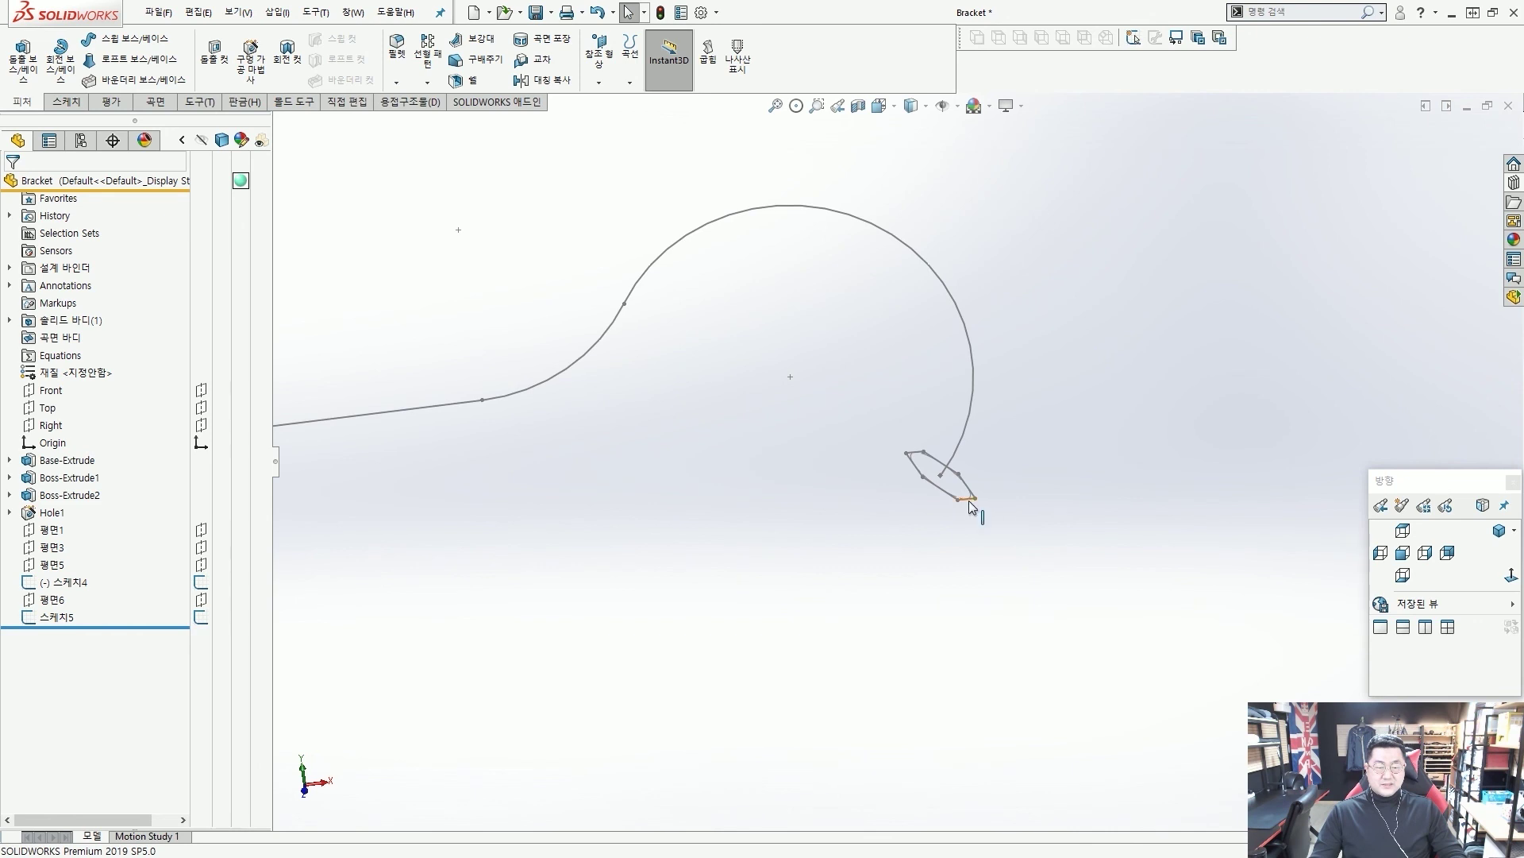
left_click(968, 505)
left_click(1047, 444)
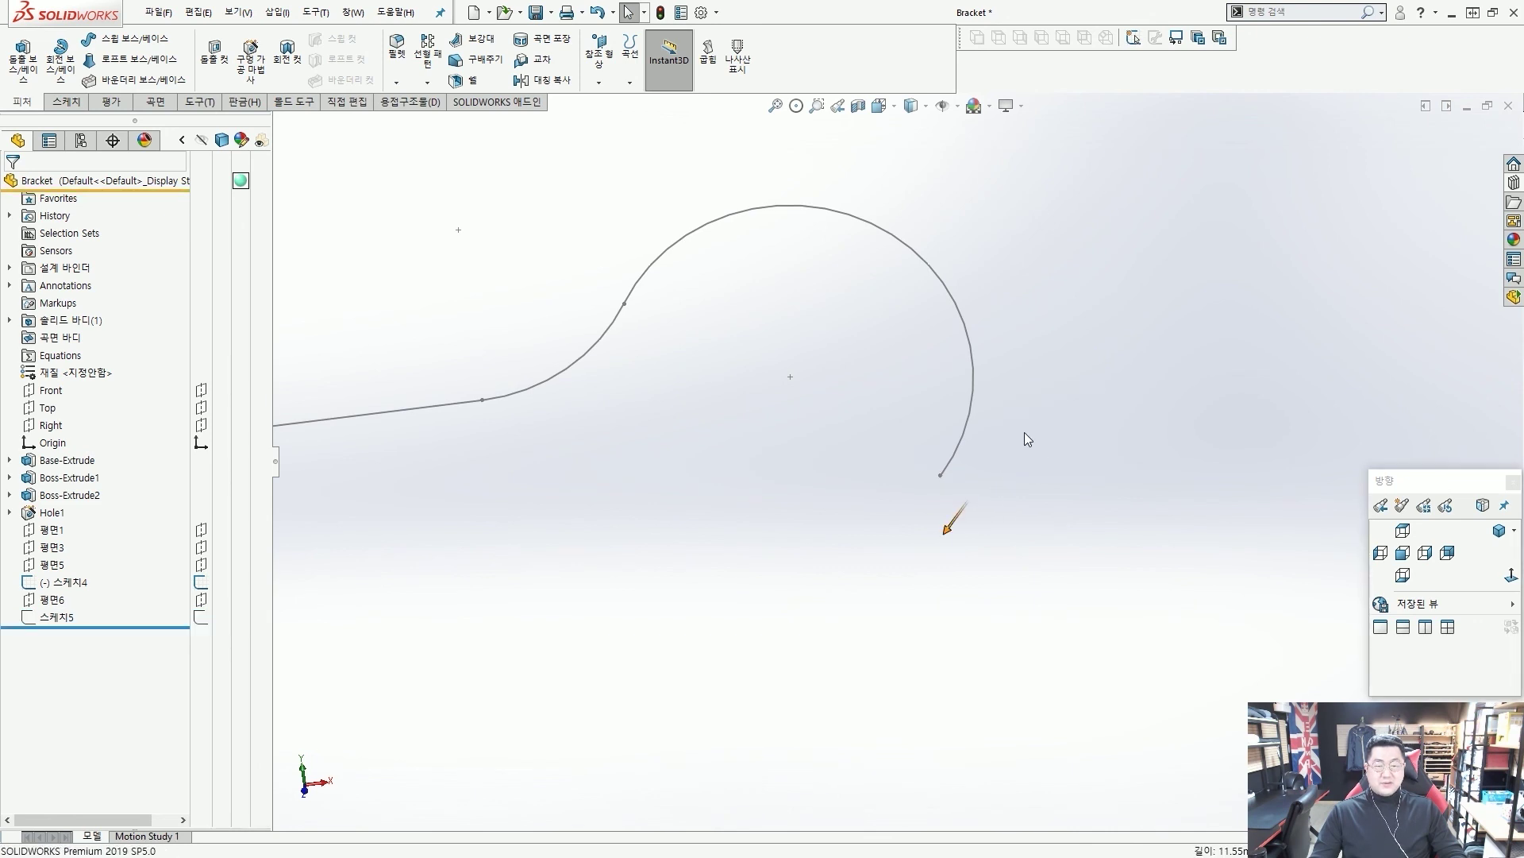
scroll(895, 459, "up", 3)
middle_click_drag(745, 471, 737, 442)
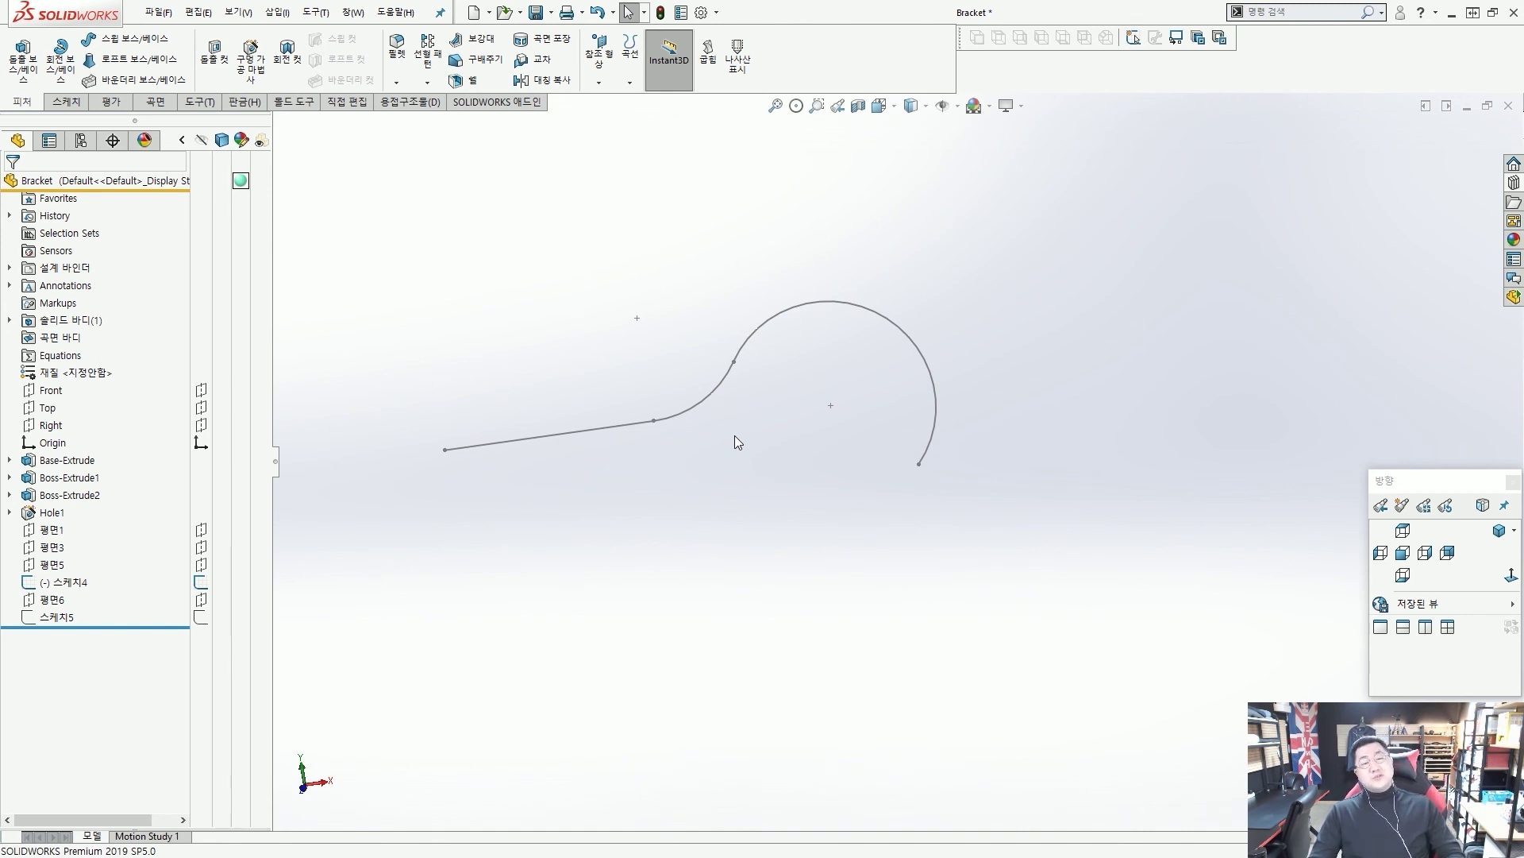
middle_click_drag(736, 435, 675, 464)
scroll(675, 463, "down", 3)
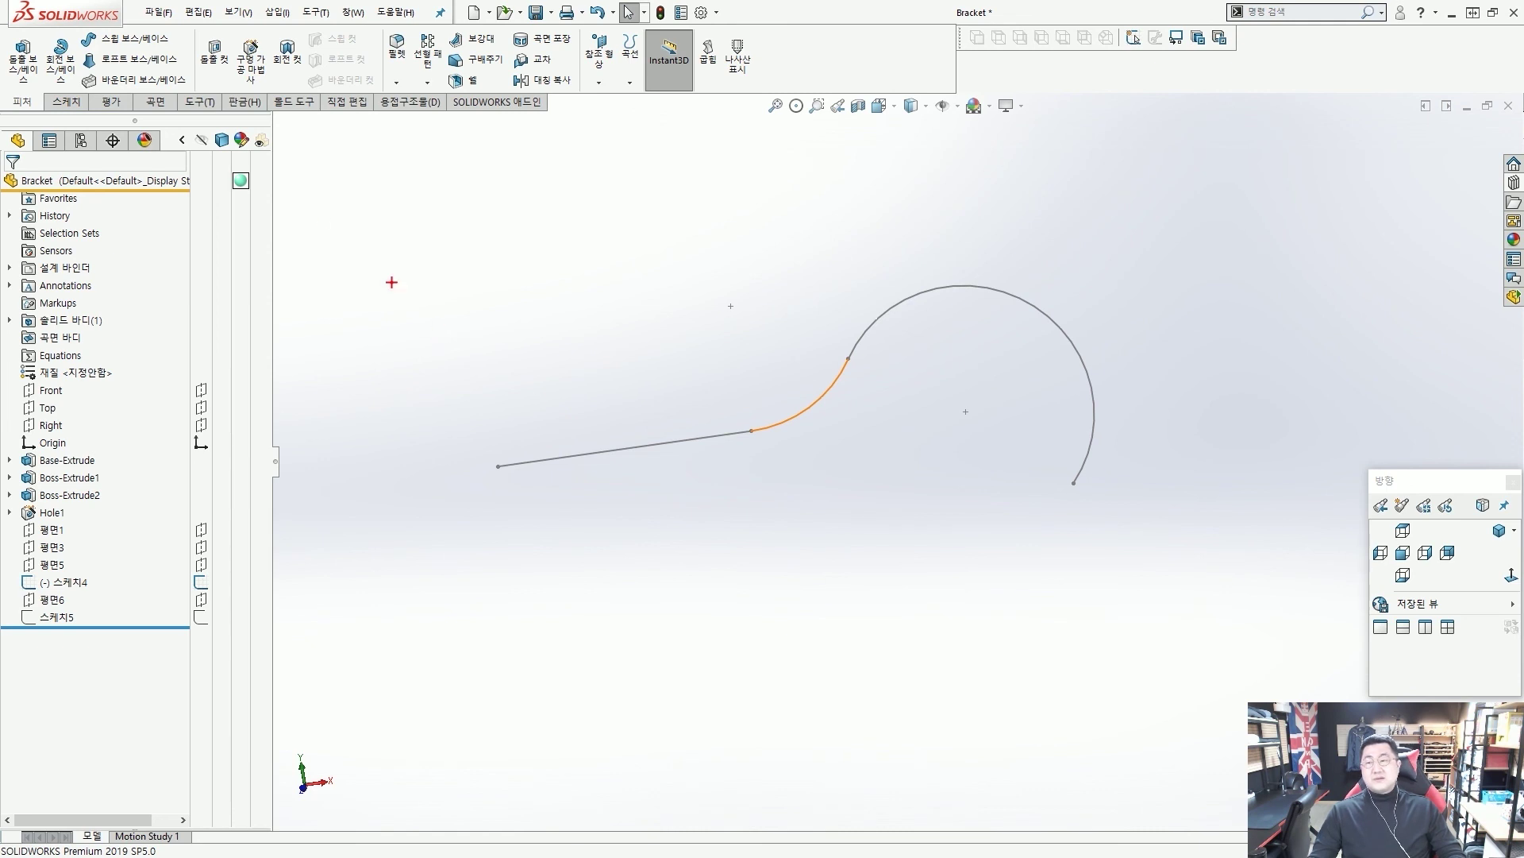
left_click_drag(70, 27, 167, 50)
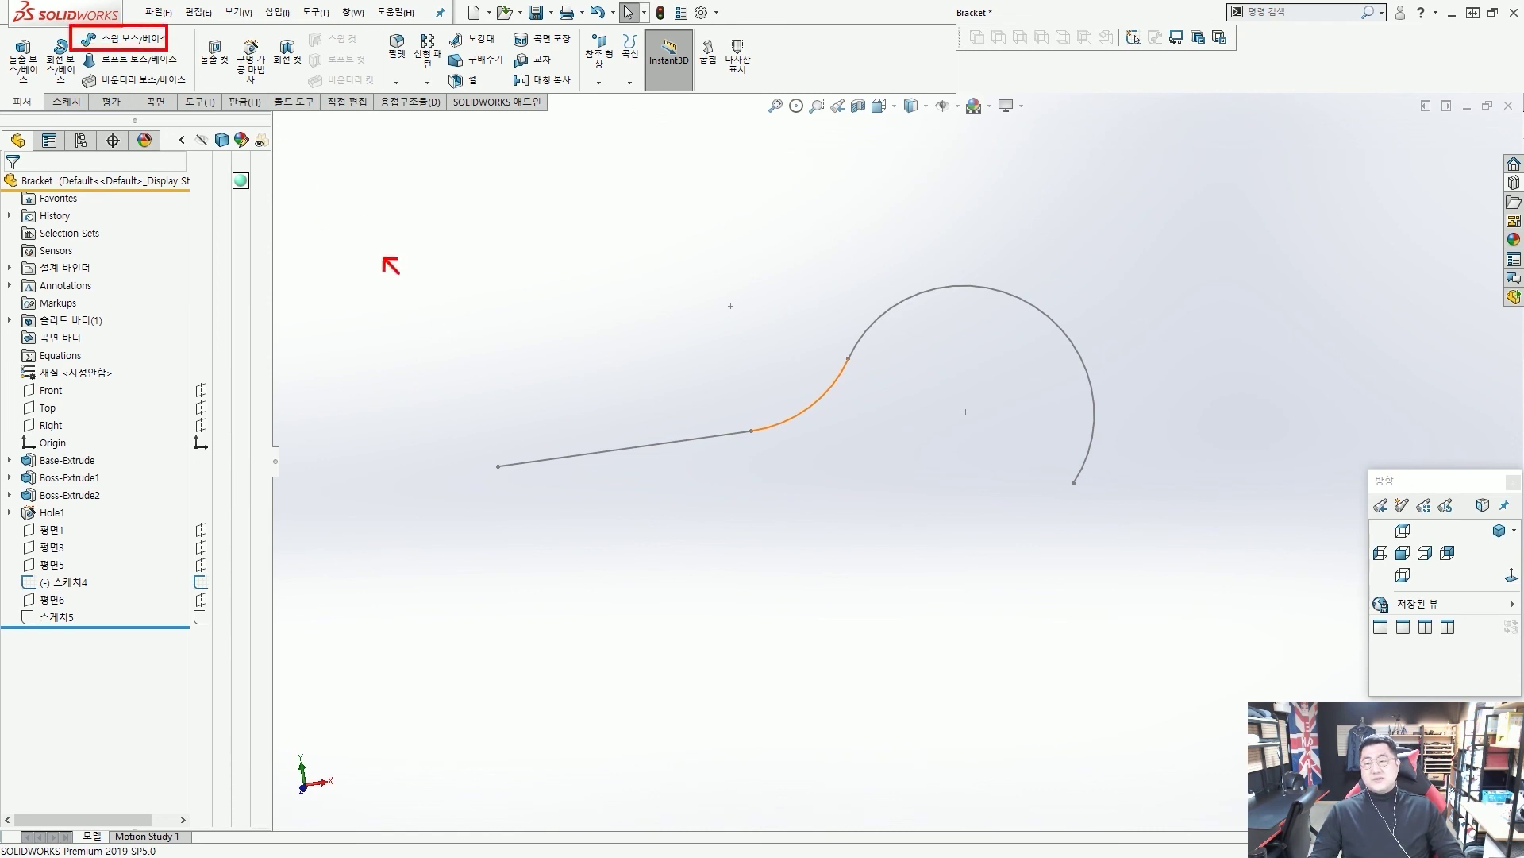
Step: Start a swept boss and switch its profile type from a sketch to a circular profile
left_click_drag(399, 273, 175, 54)
key("Escape")
left_click(131, 38)
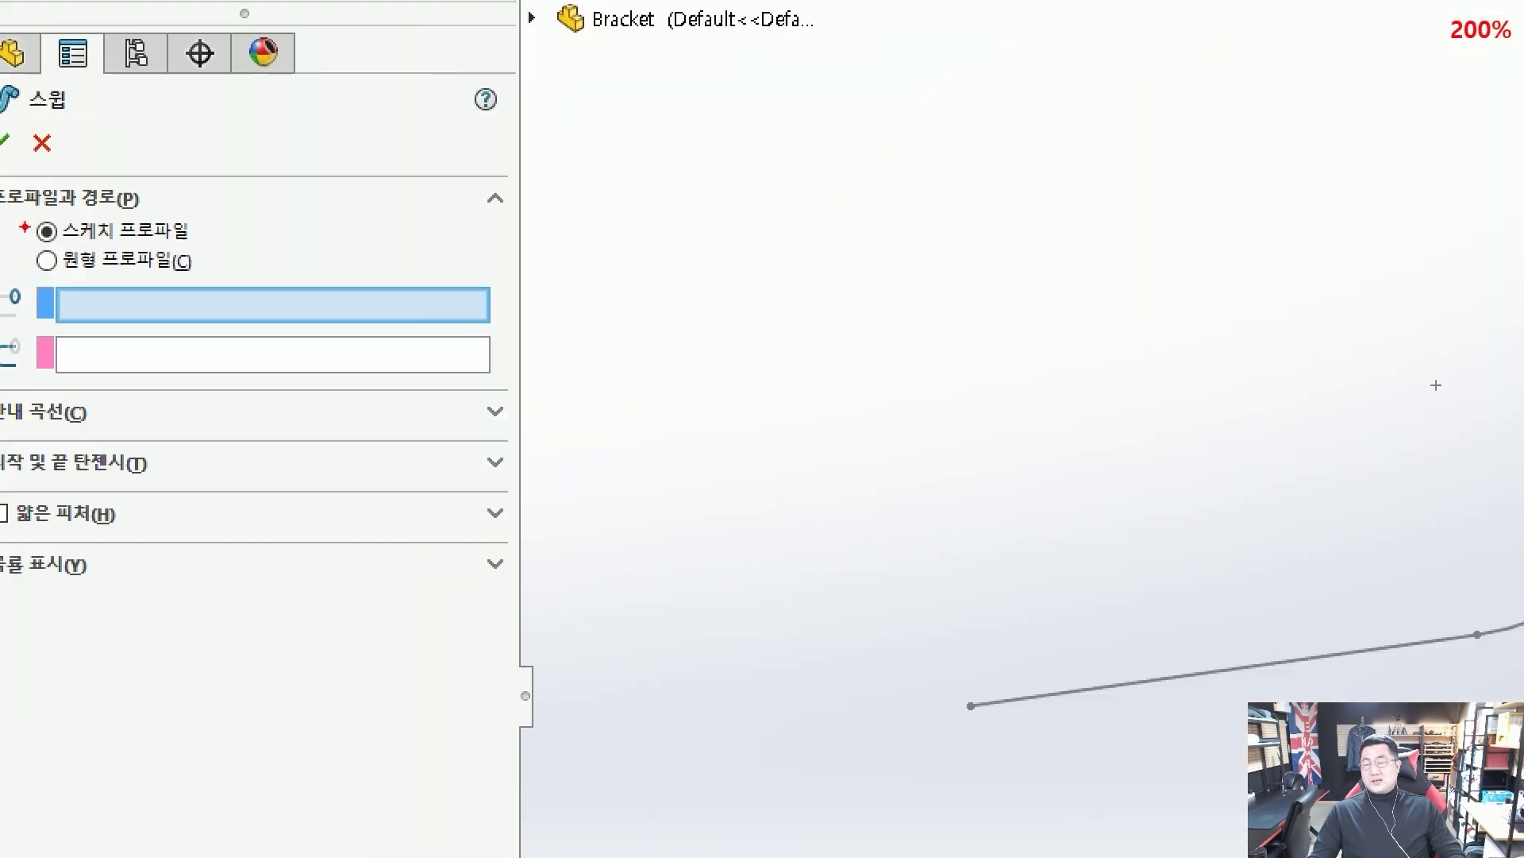
left_click_drag(24, 208, 199, 245)
left_click_drag(370, 185, 197, 215)
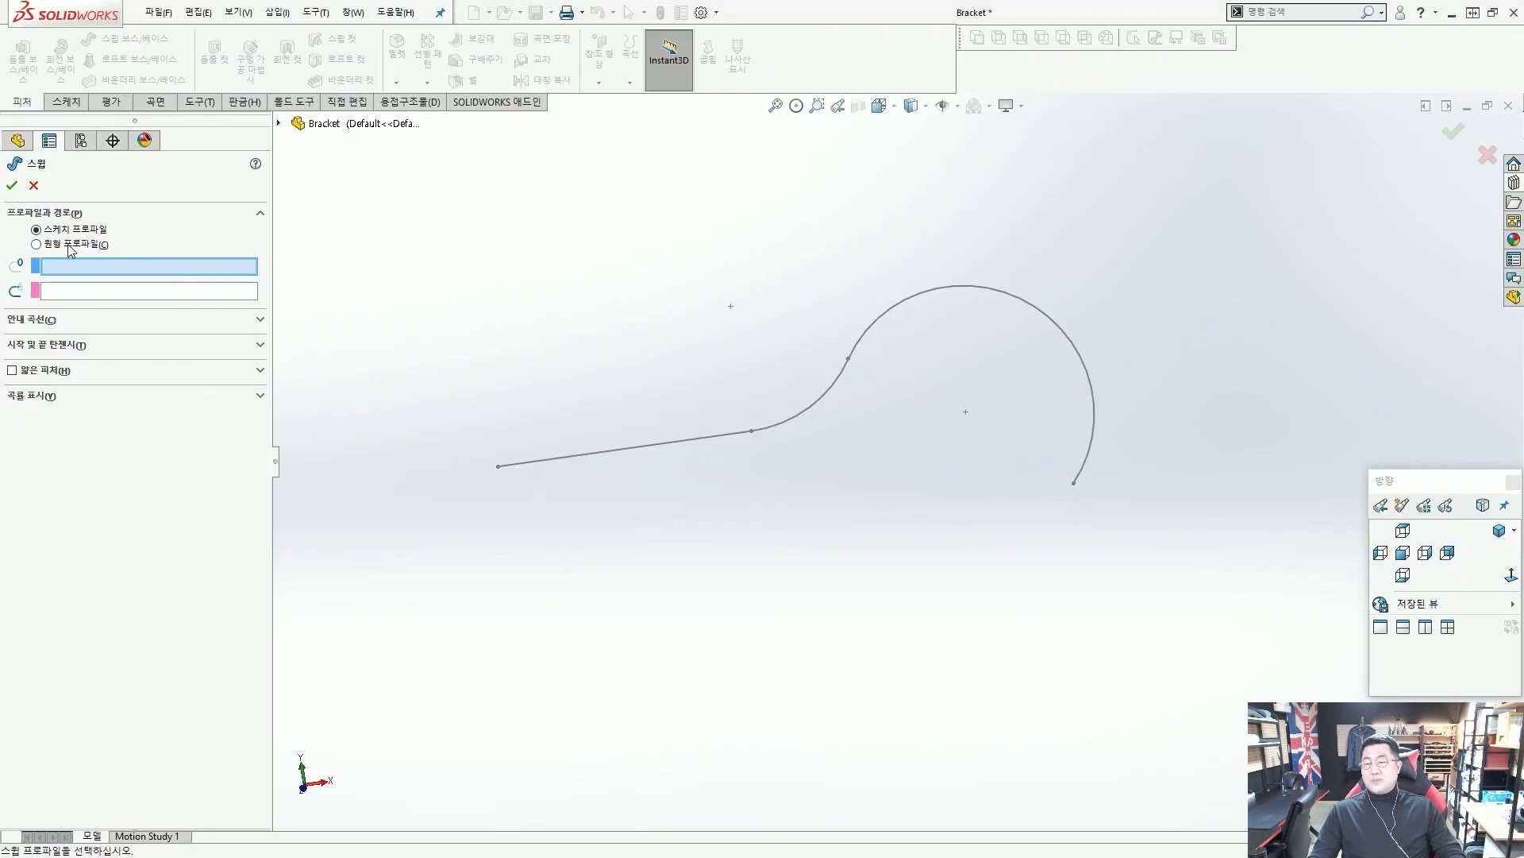
left_click(113, 265)
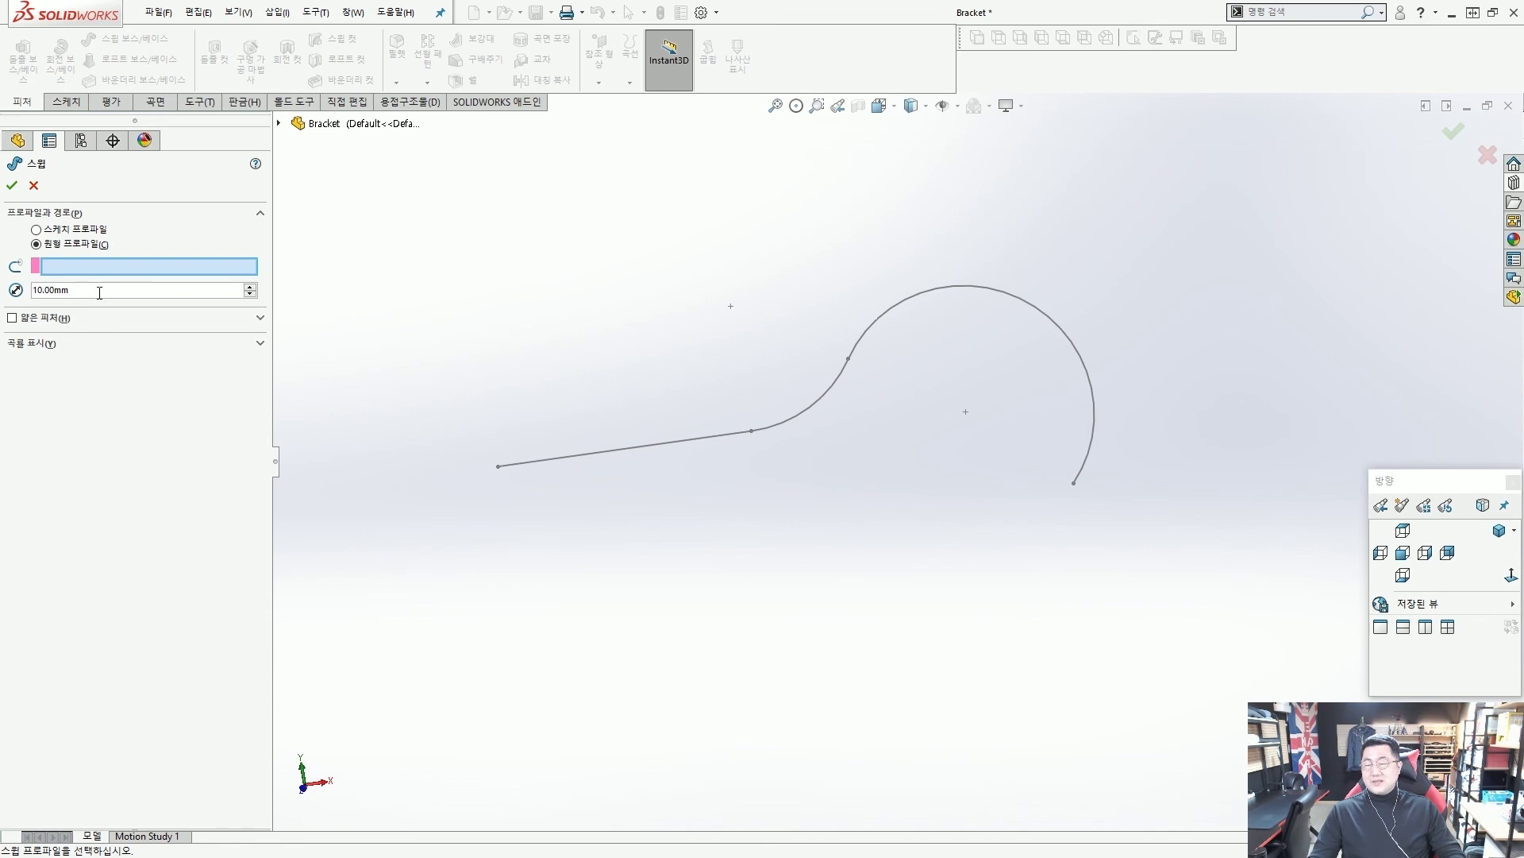
Step: Keep the circular profile's diameter at 10 mm and choose the hooked sketch as the sweep path
left_click(99, 293)
left_click_drag(112, 289, 35, 290)
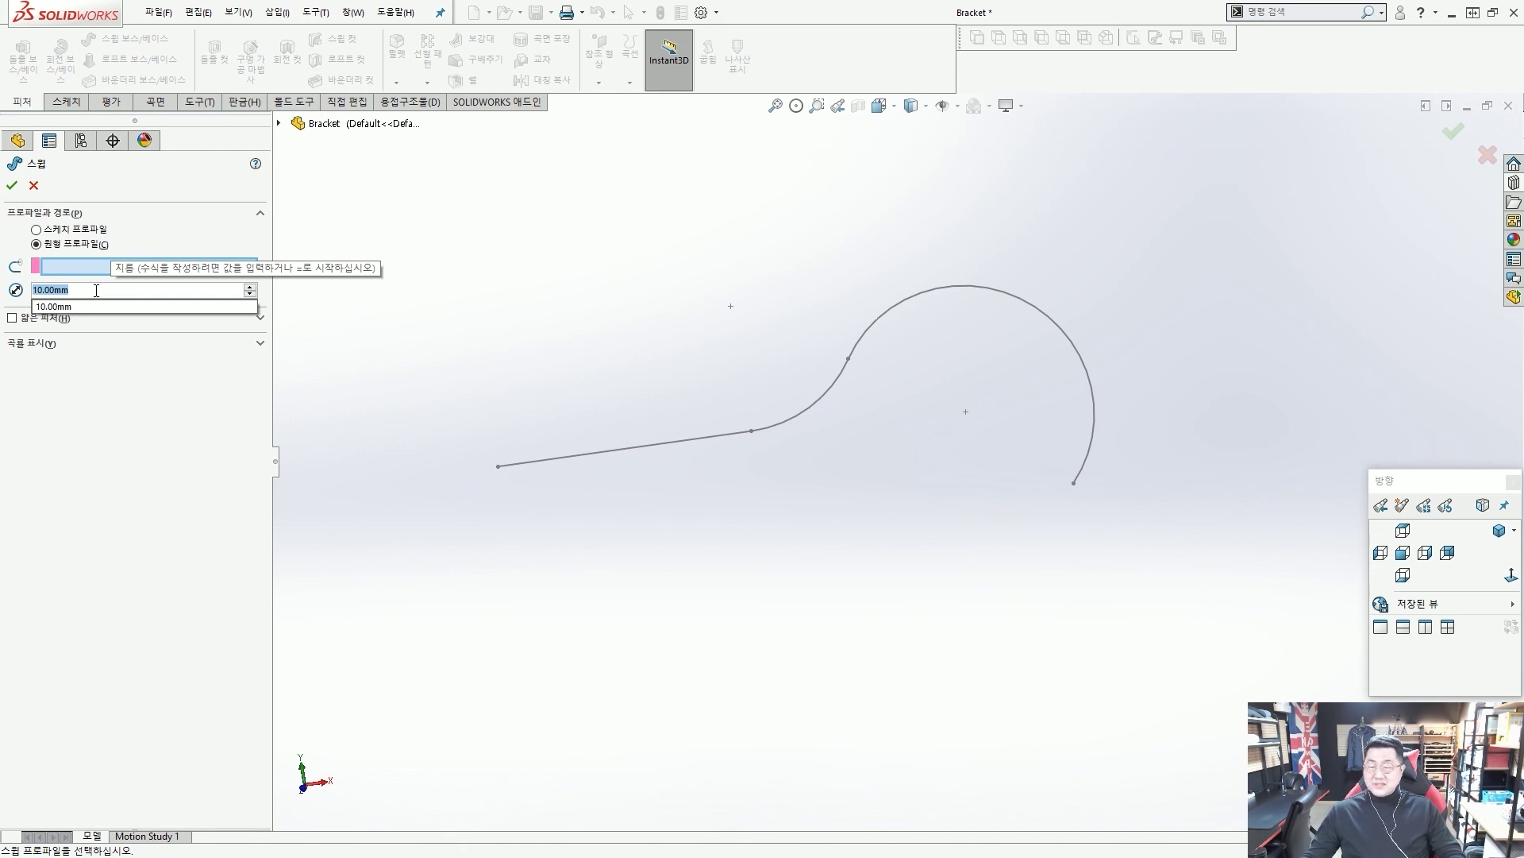
left_click(96, 290)
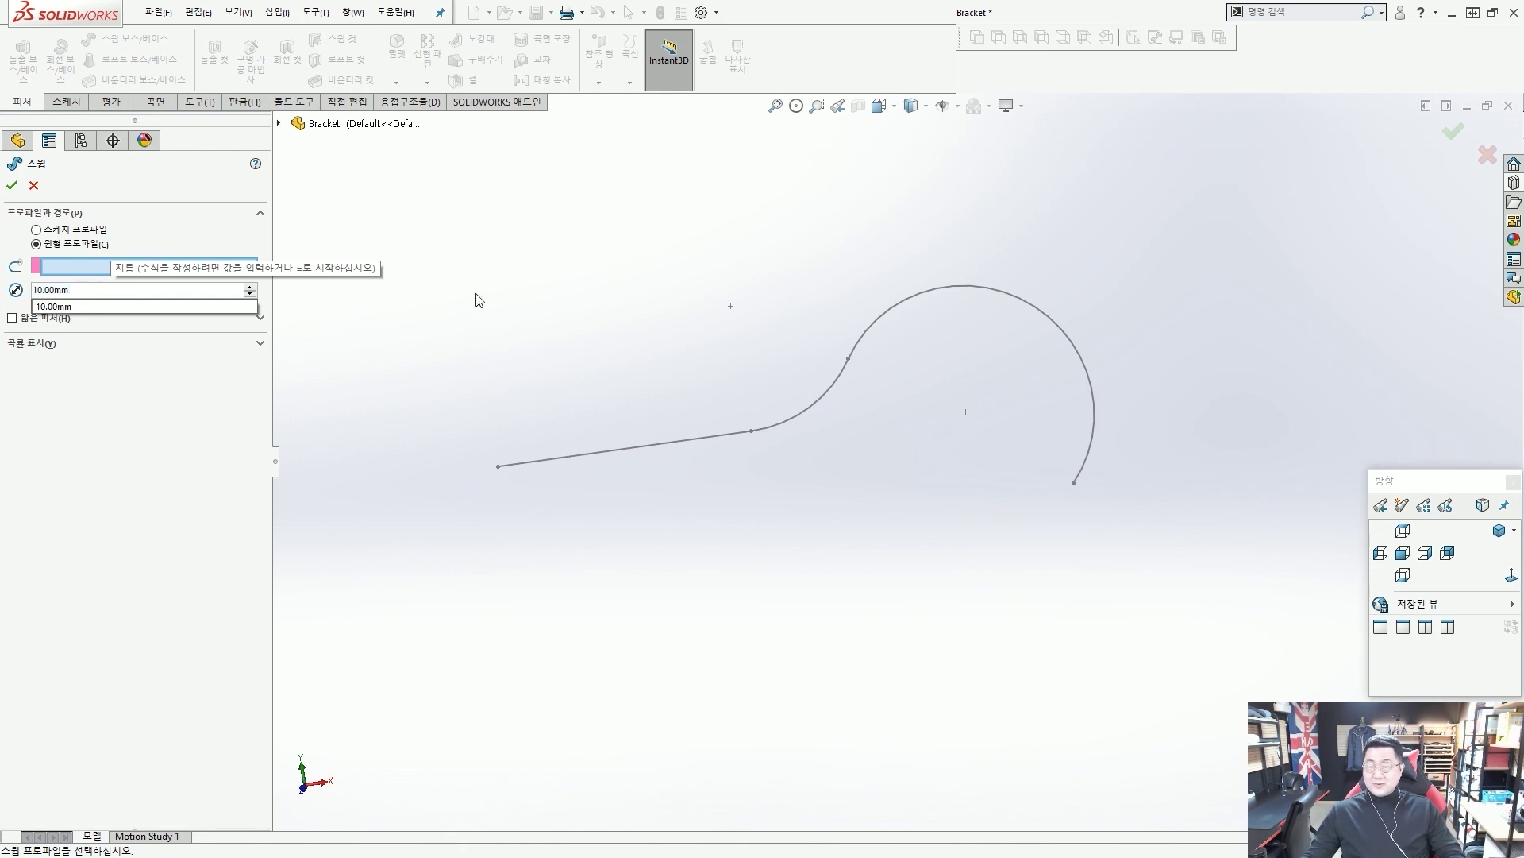
left_click(899, 301)
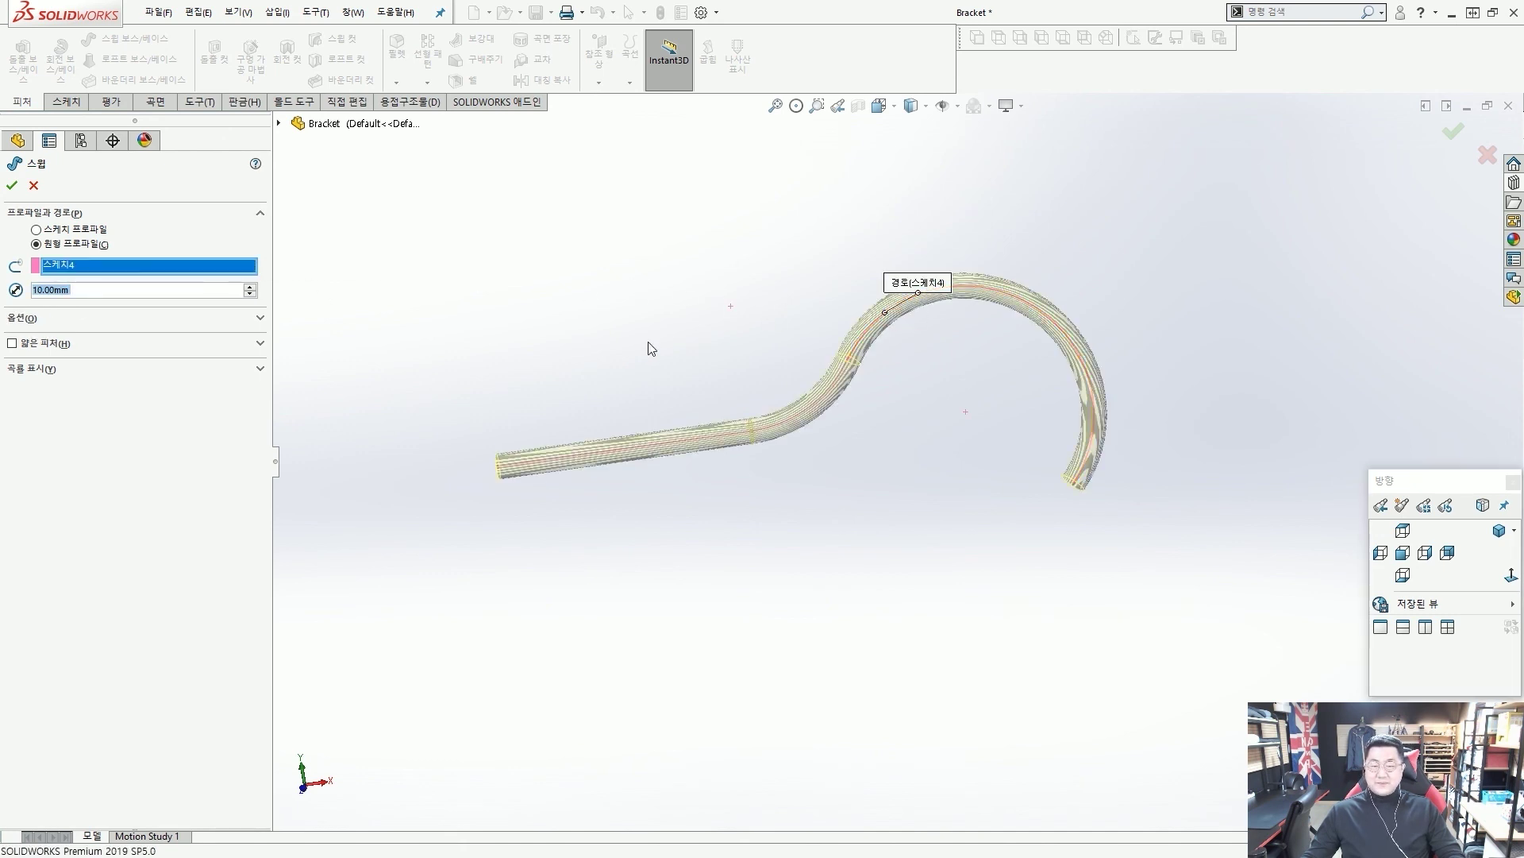
middle_click_drag(648, 348, 731, 343)
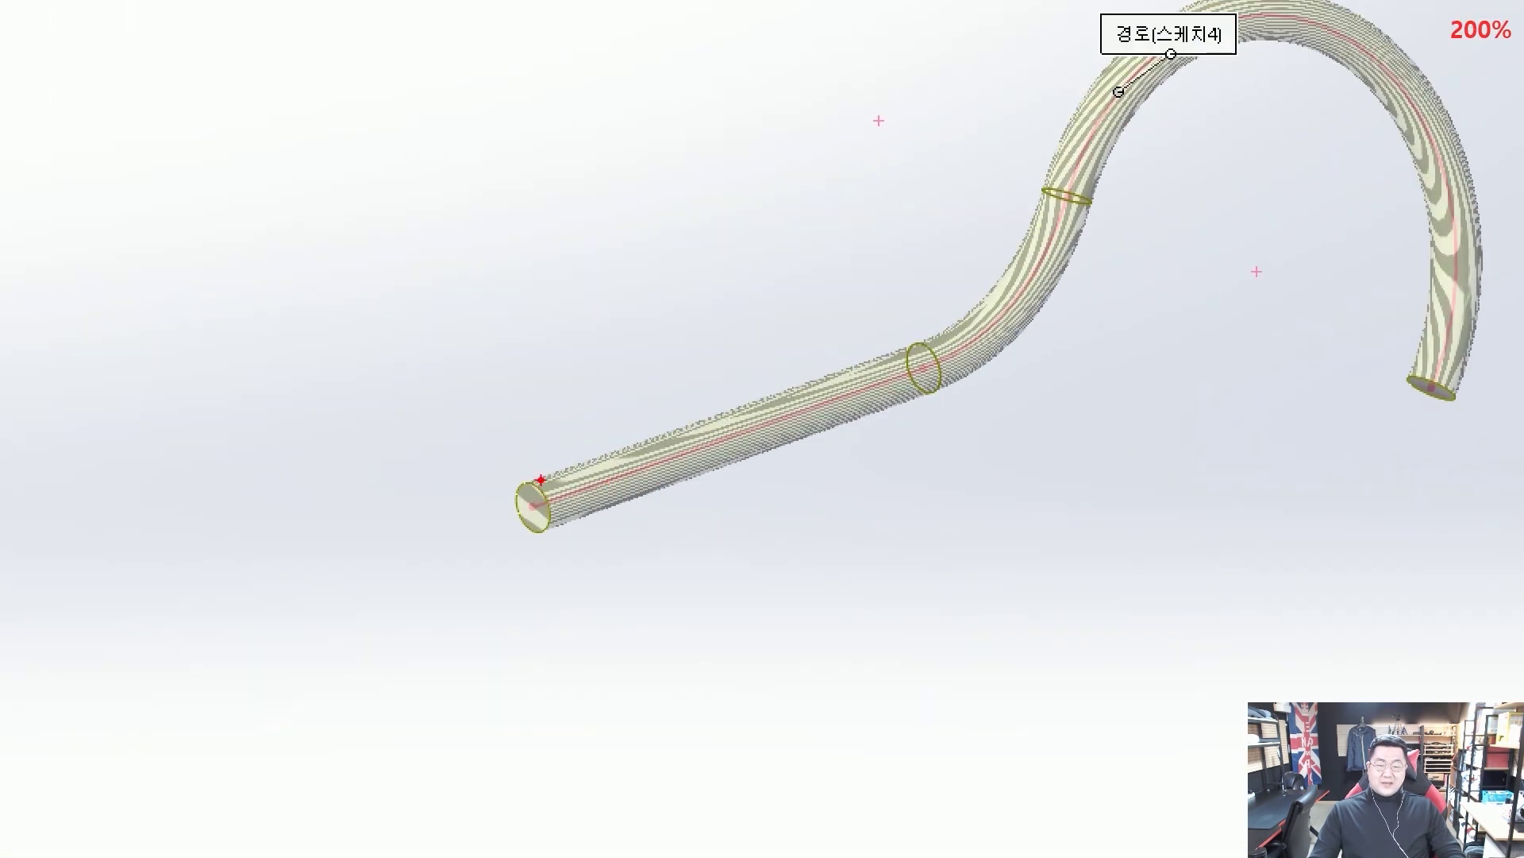
left_click_drag(582, 476, 621, 484)
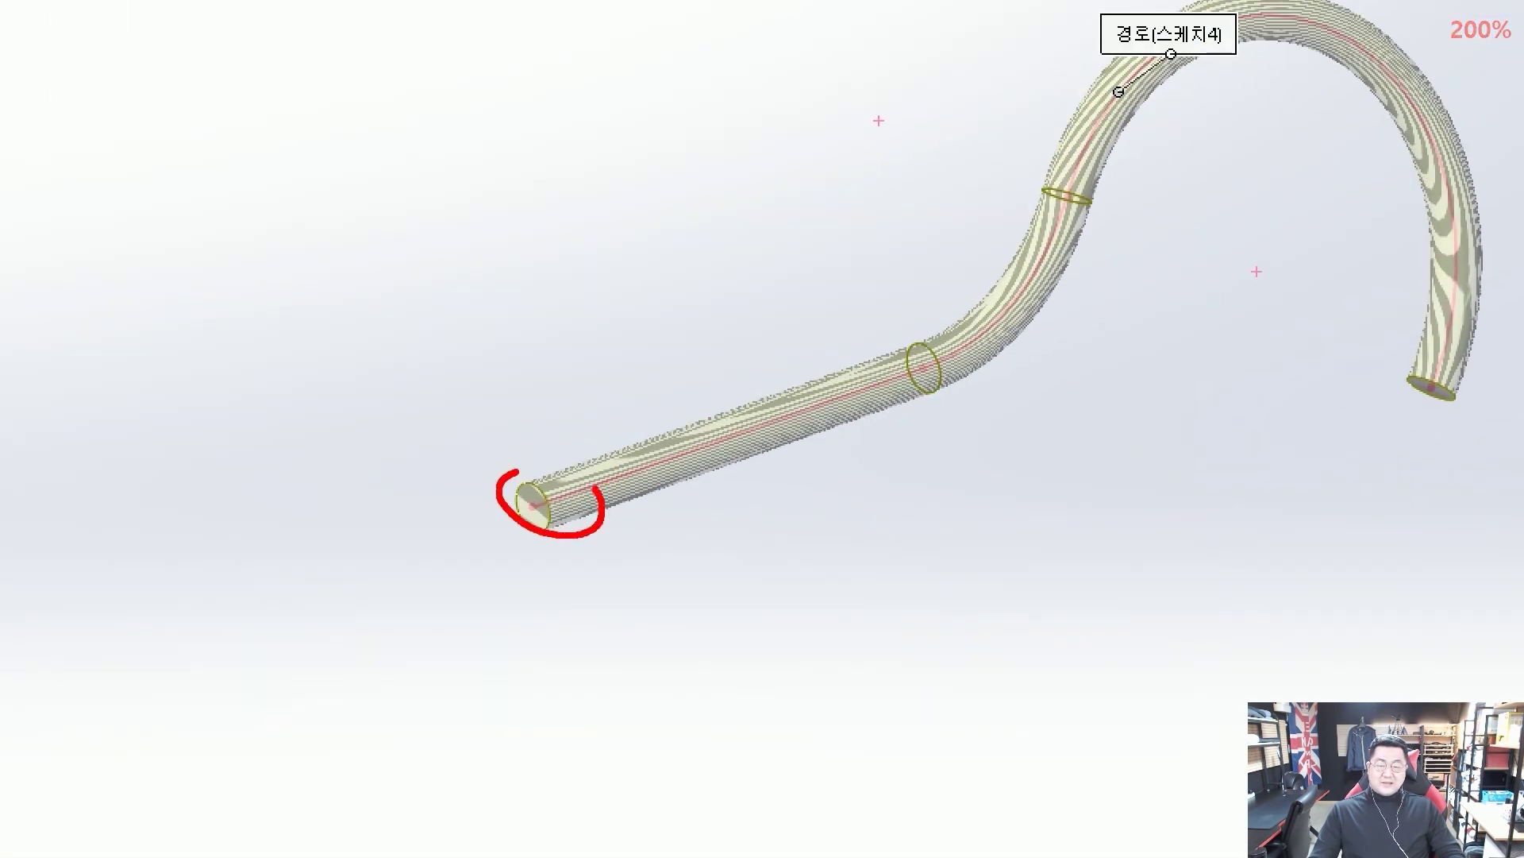
left_click_drag(517, 471, 592, 484)
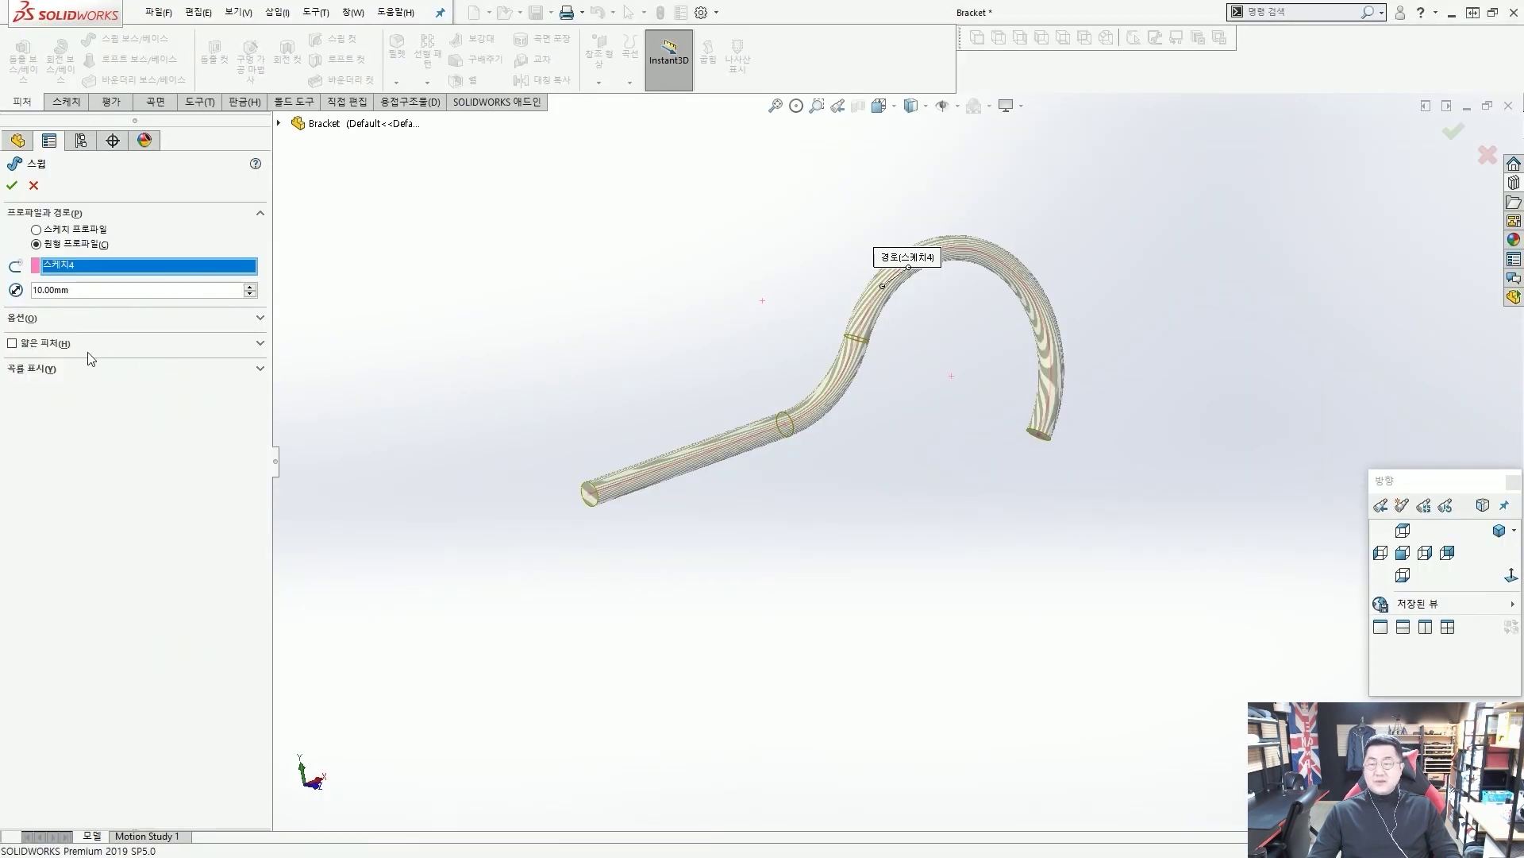
Step: Make the circular sweep a one-direction thin feature with a wall thickness of 0.5 mm
left_click(11, 343)
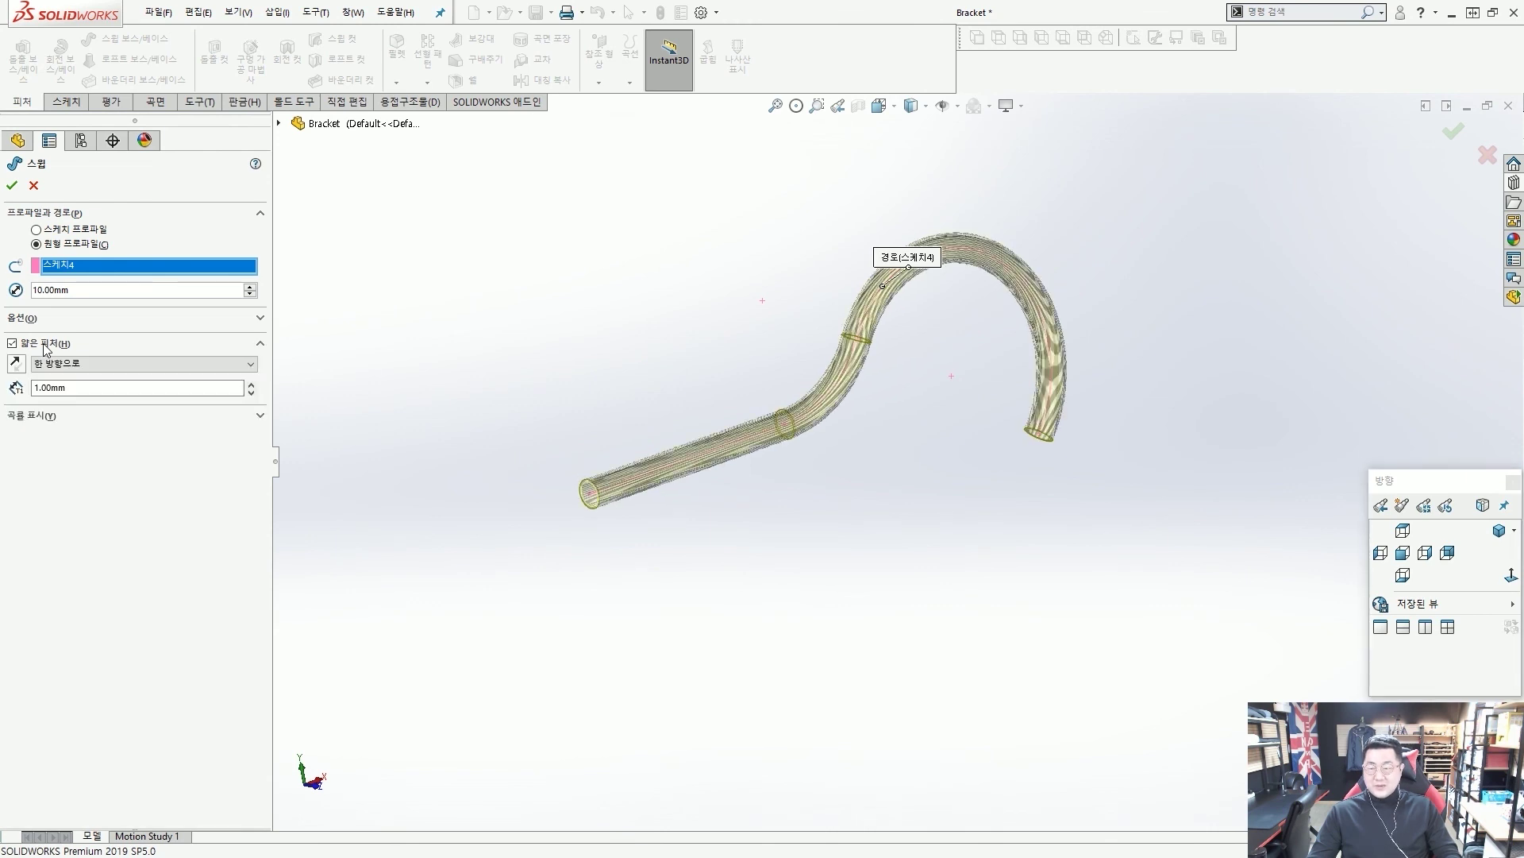
left_click_drag(71, 388, 8, 391)
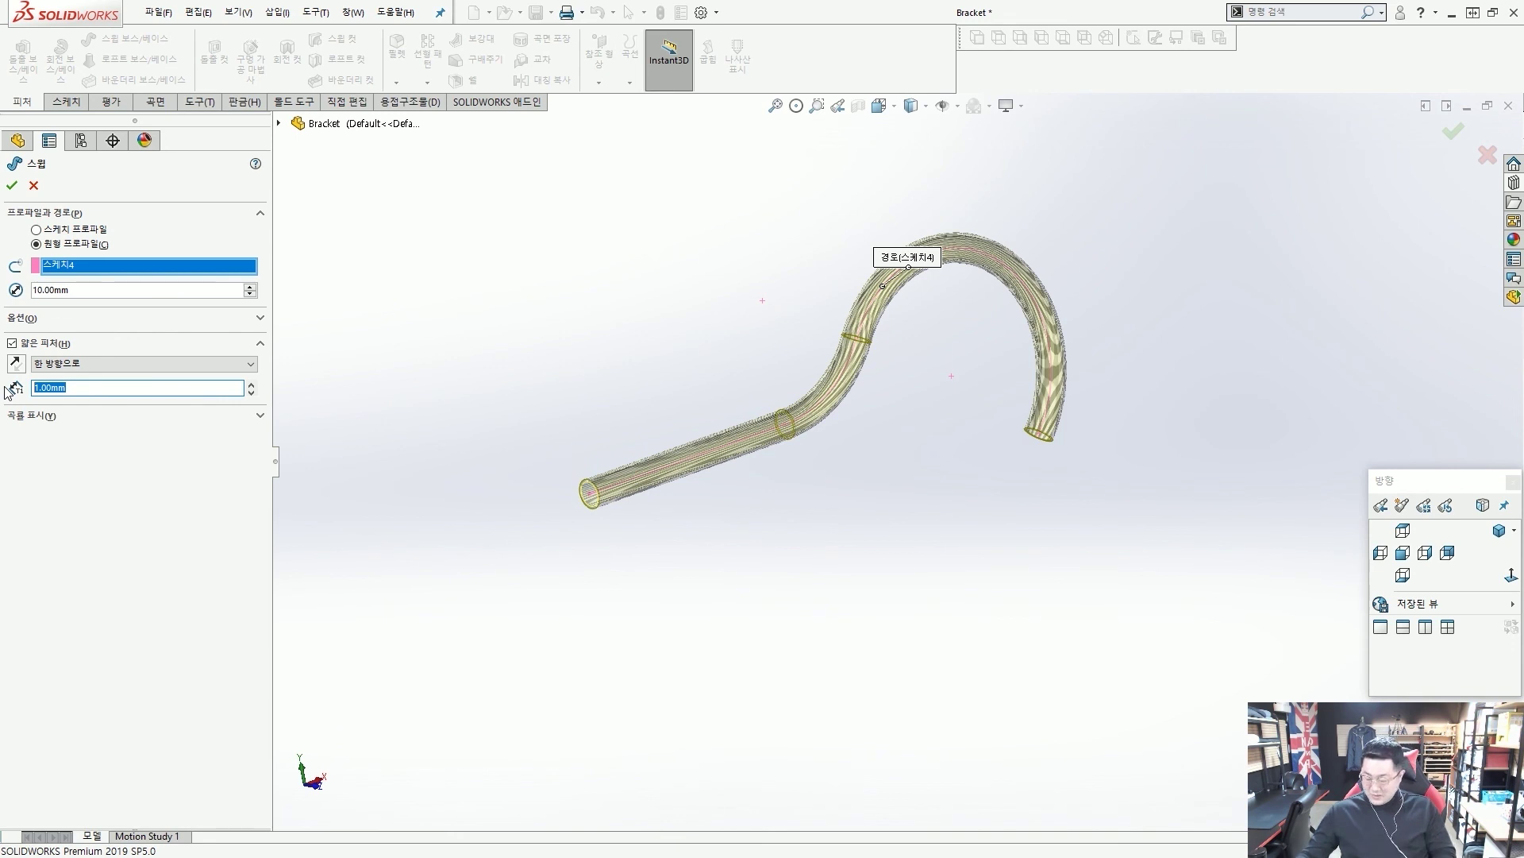
type("0.5")
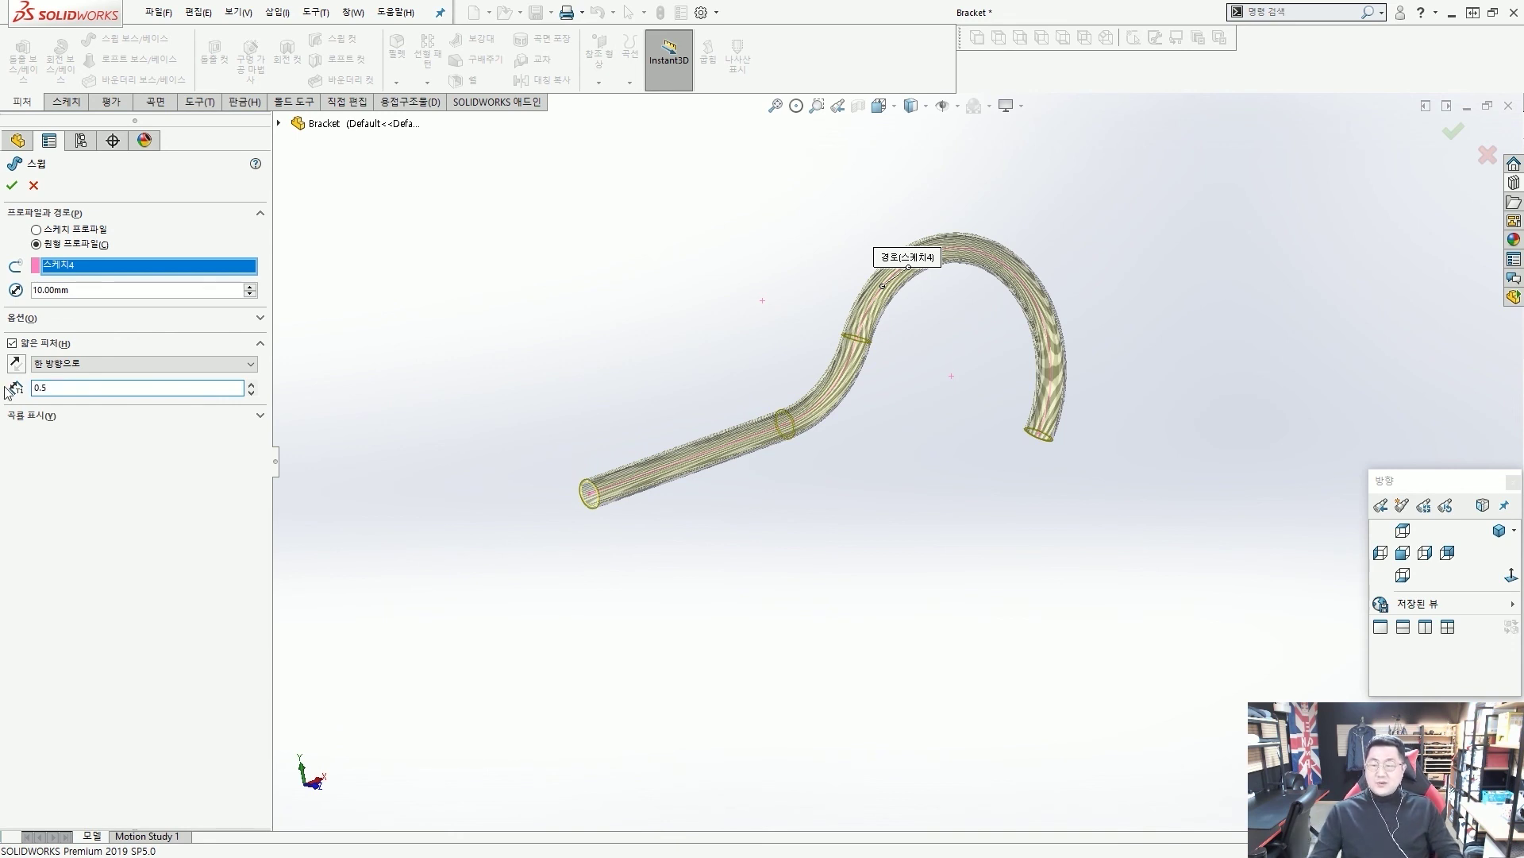
key("Tab")
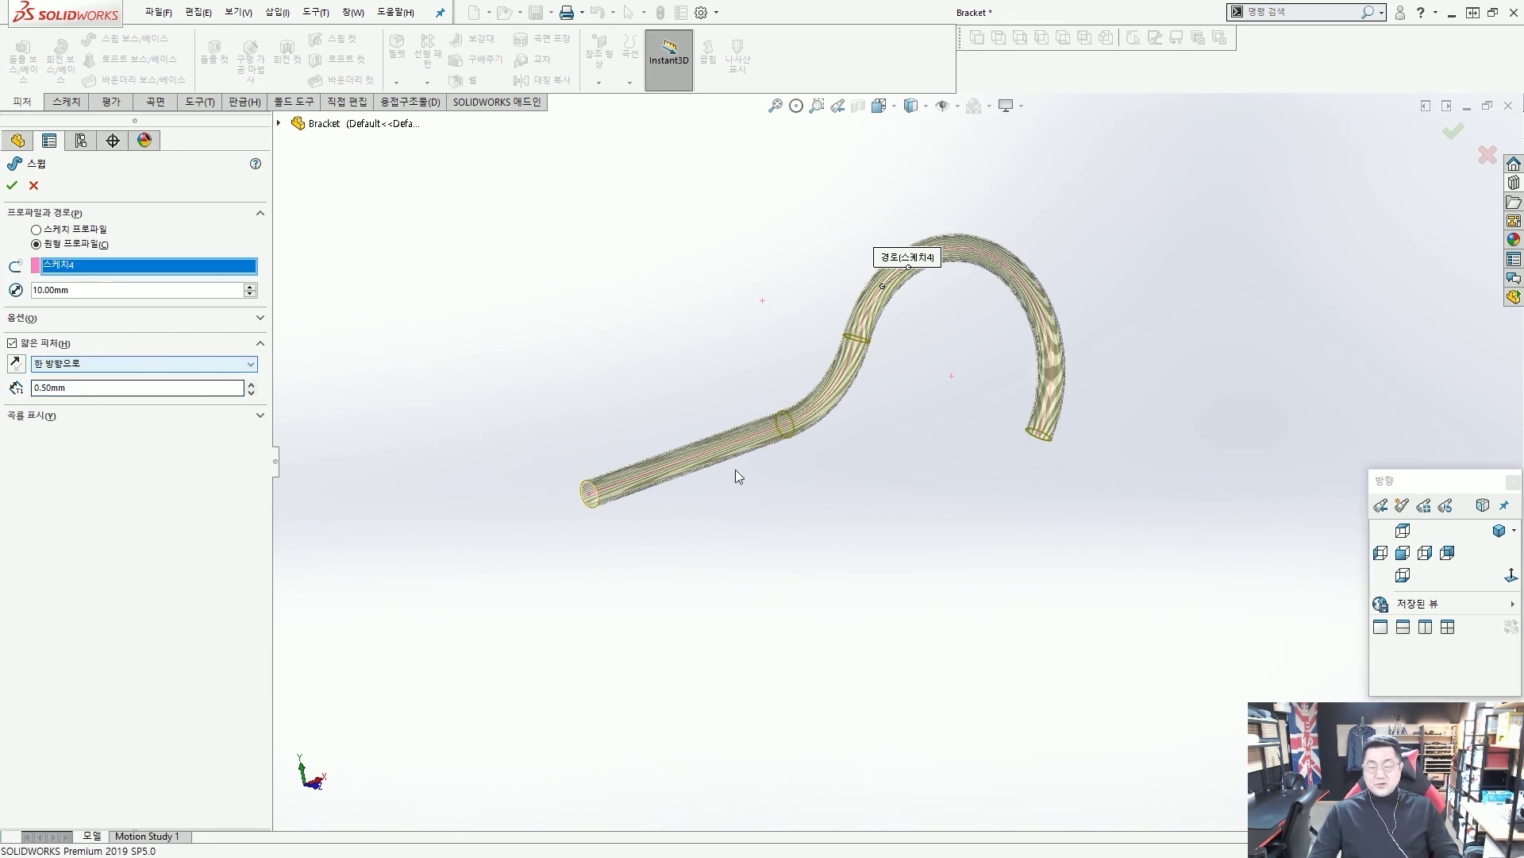
scroll(606, 484, "down", 5)
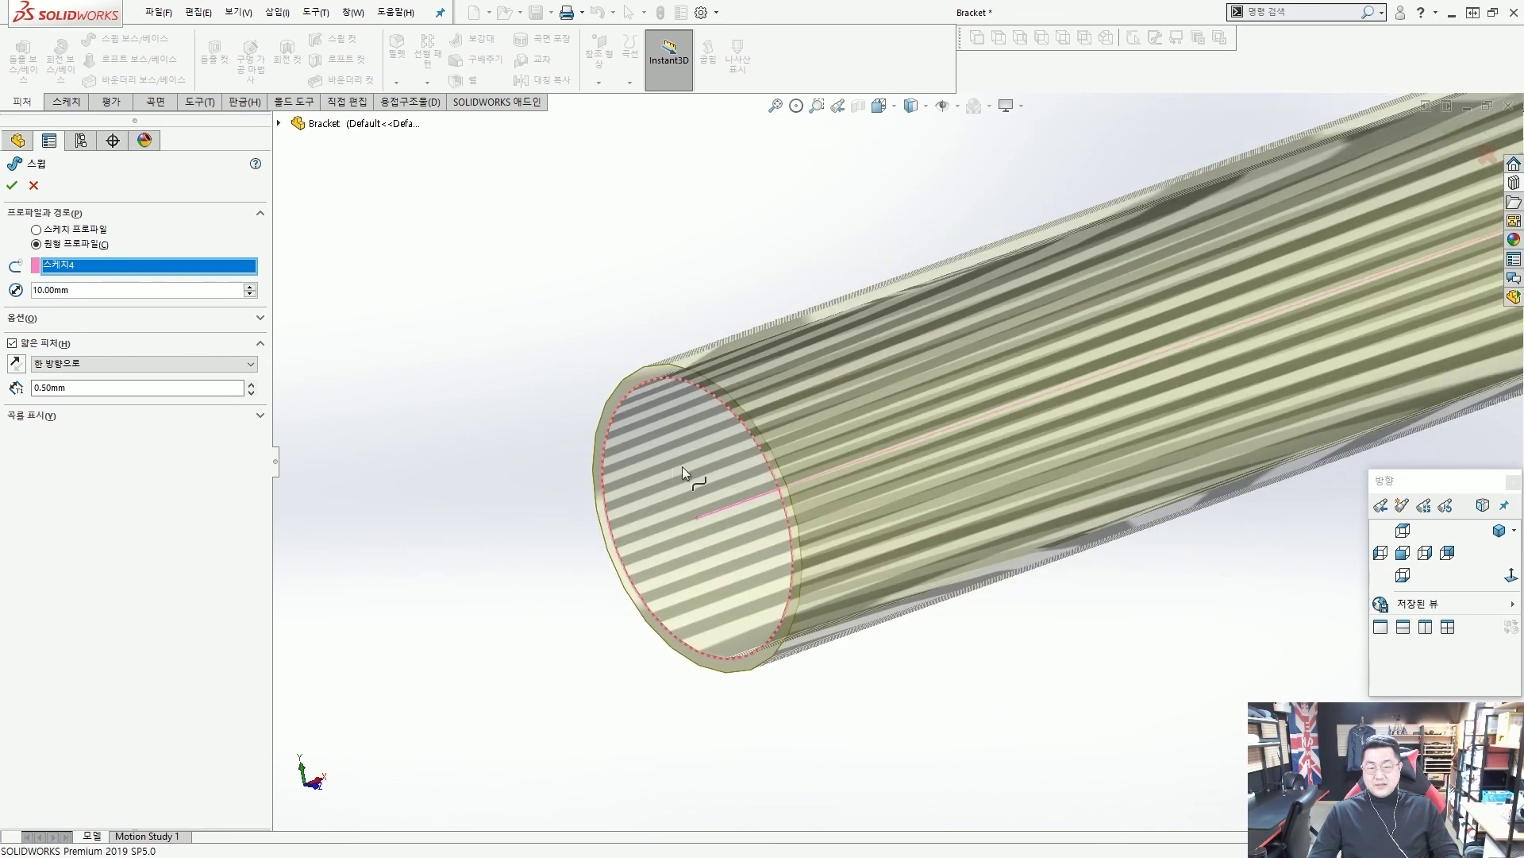